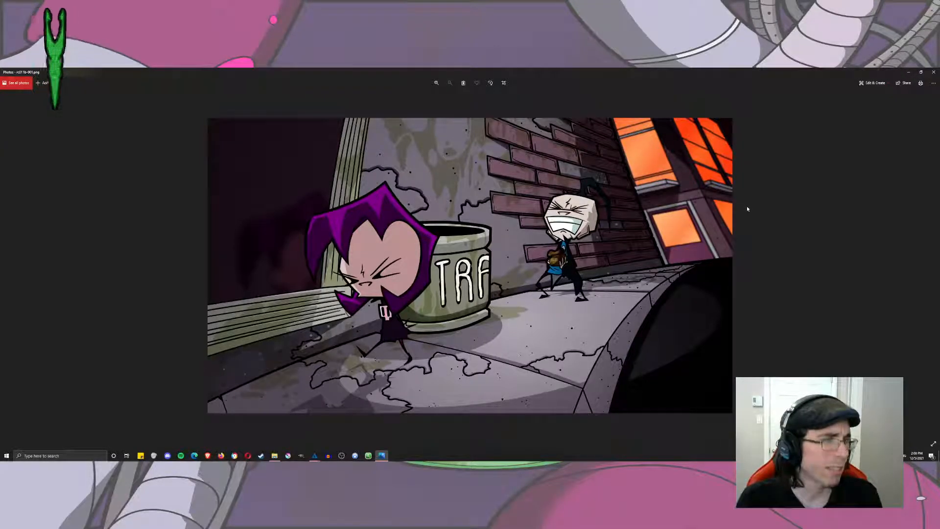
Browse forward through the rendered alley-scene frames to examine how the shot's composition and camera move progress.
key(Right)
key(Right)
key(Right)
key(Right)
key(Right)
key(Right)
key(Right)
key(Right)
key(Right)
key(Right)
key(Right)
key(Right)
key(Right)
key(Right)
key(Right)
key(Right)
key(Right)
key(Right)
key(Right)
key(Right)
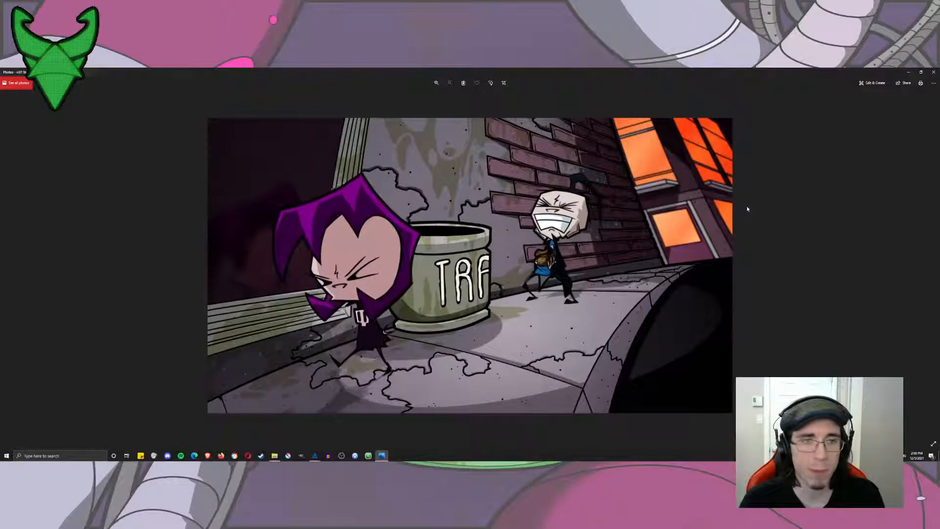
key(Right)
key(Right)
key(Right)
key(Right)
key(Right)
key(Right)
key(Right)
key(Right)
key(Right)
key(Right)
key(Right)
key(Right)
key(Right)
key(Right)
key(Right)
key(Right)
key(Right)
key(Right)
key(Right)
key(Right)
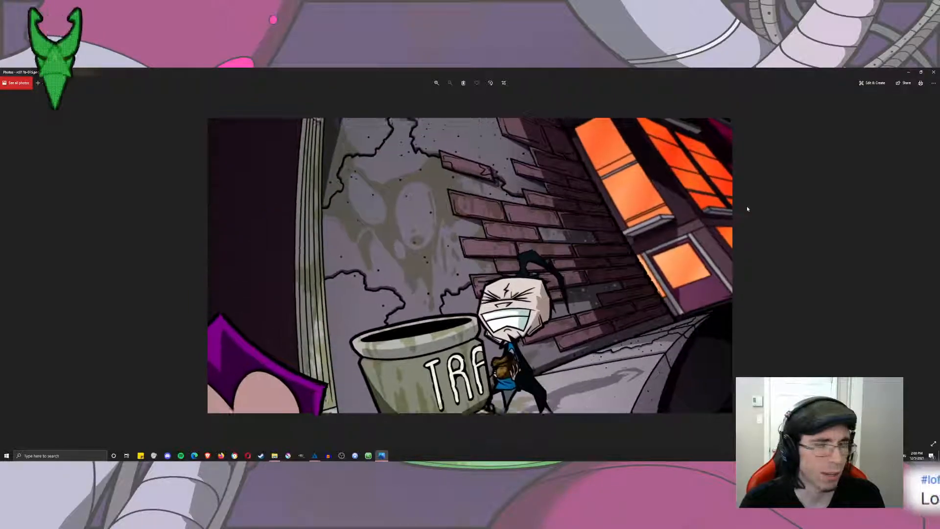
key(Right)
key(Right)
key(Right)
key(Right)
key(Right)
key(Right)
key(Right)
key(Right)
key(Right)
key(Right)
key(Right)
key(Right)
key(Right)
key(Right)
key(Right)
key(Right)
key(Right)
key(Right)
key(Right)
key(Right)
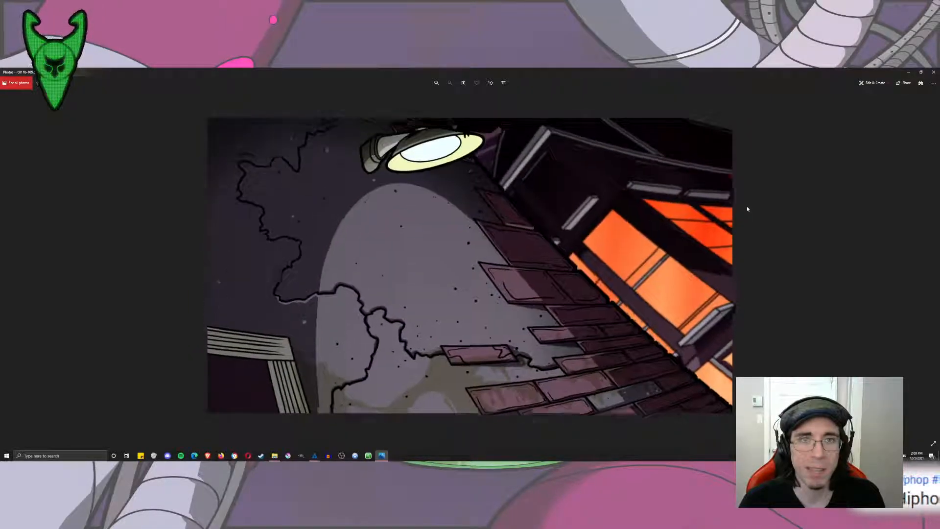
key(Right)
key(Right)
key(Right)
key(Right)
key(Right)
key(Right)
key(Right)
key(Right)
key(Right)
key(Right)
key(Right)
key(Right)
key(Right)
key(Right)
key(Right)
key(Right)
key(Right)
key(Right)
key(Right)
key(Right)
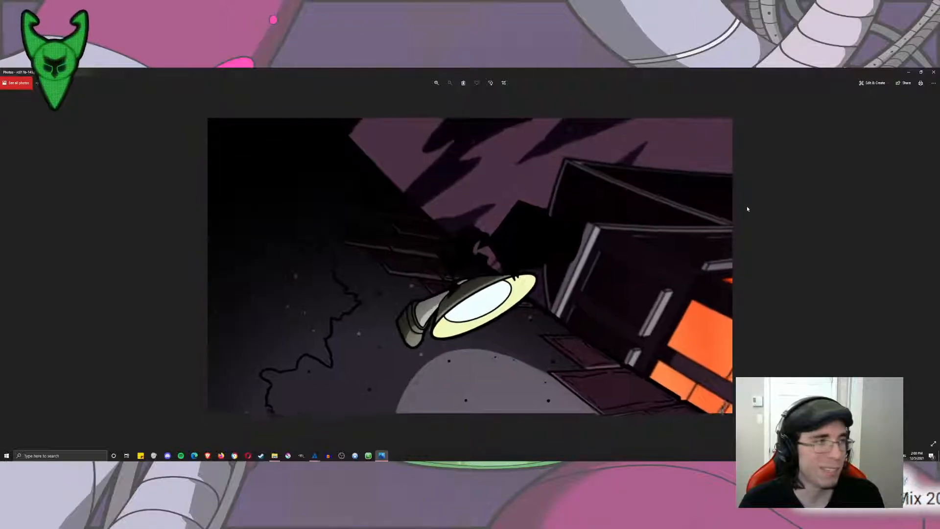
key(Right)
key(Right)
key(Right)
key(Right)
key(Right)
key(Right)
key(Right)
key(Right)
key(Right)
key(Right)
key(Right)
key(Right)
key(Right)
key(Right)
key(Right)
key(Right)
key(Right)
key(Right)
key(Right)
key(Right)
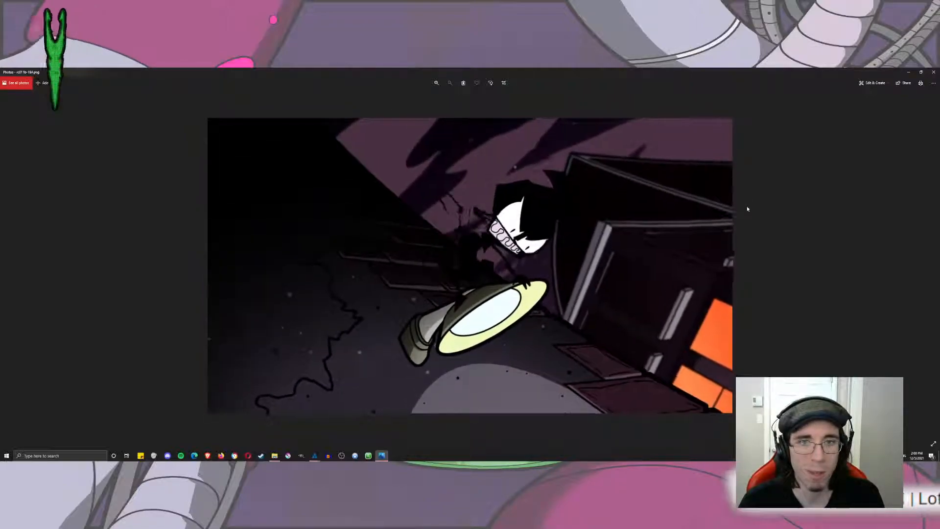
key(Right)
key(Right)
key(Right)
key(Right)
key(Right)
key(Right)
key(Right)
key(Right)
key(Right)
key(Right)
key(Right)
key(Right)
key(Right)
key(Right)
key(Right)
key(Right)
key(Right)
key(Right)
key(Right)
key(Right)
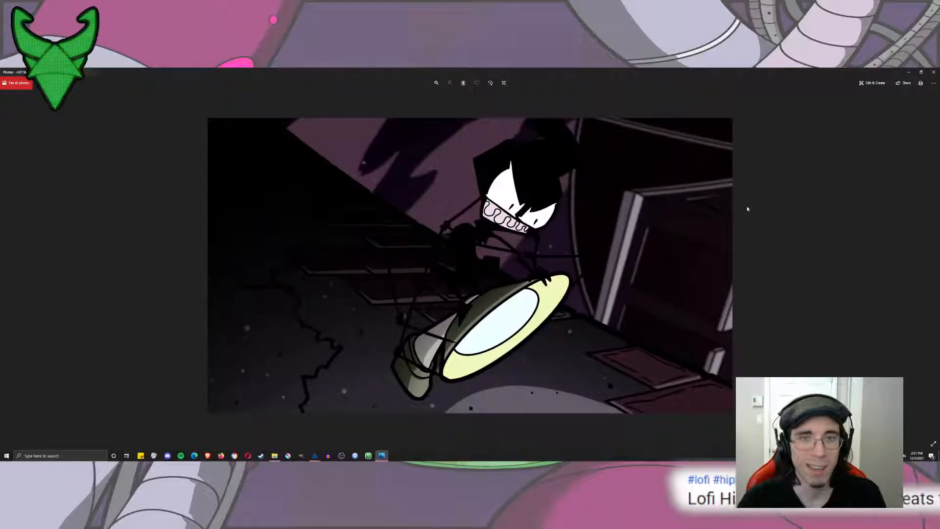
Close the image viewer and the frames folder to return to Toon Boom Harmony.
click(934, 72)
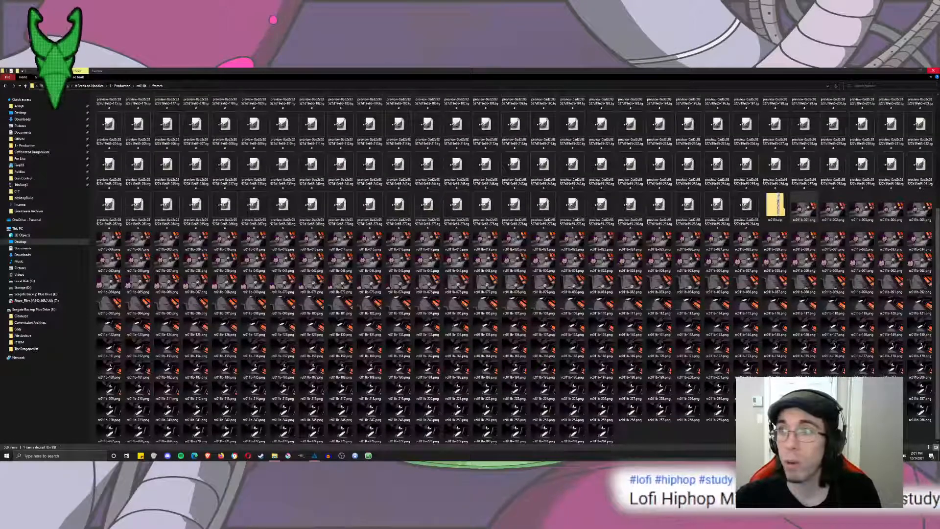
click(936, 71)
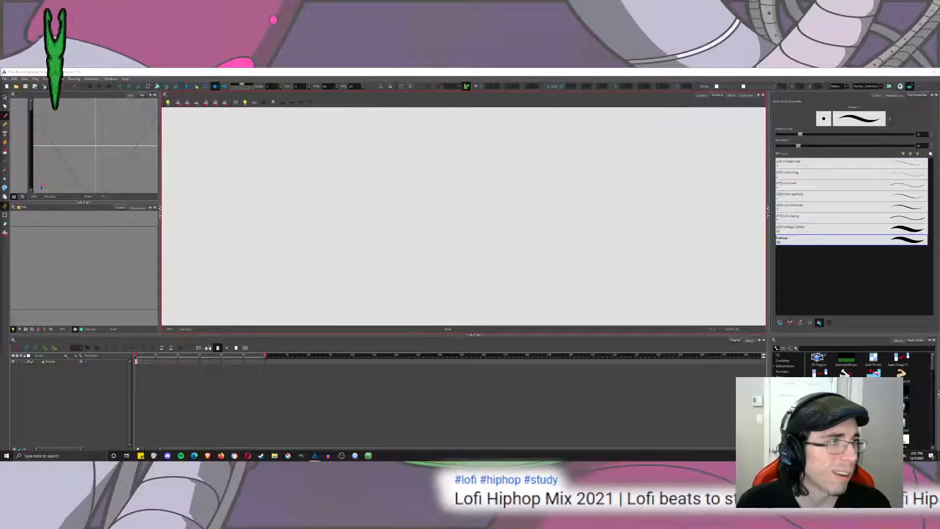
In the Camera view, trace the camera frame's border as a red brushed rectangle.
drag(345, 235, 445, 235)
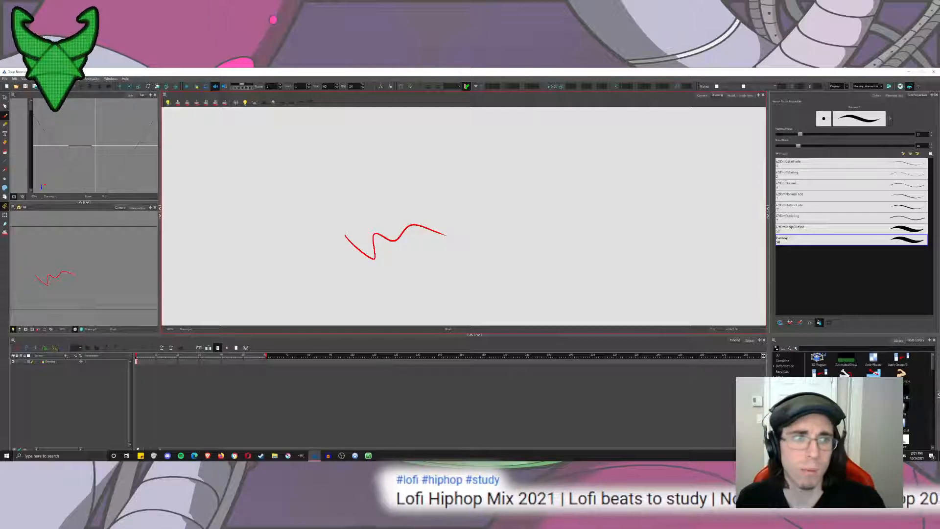
key(ctrl+z)
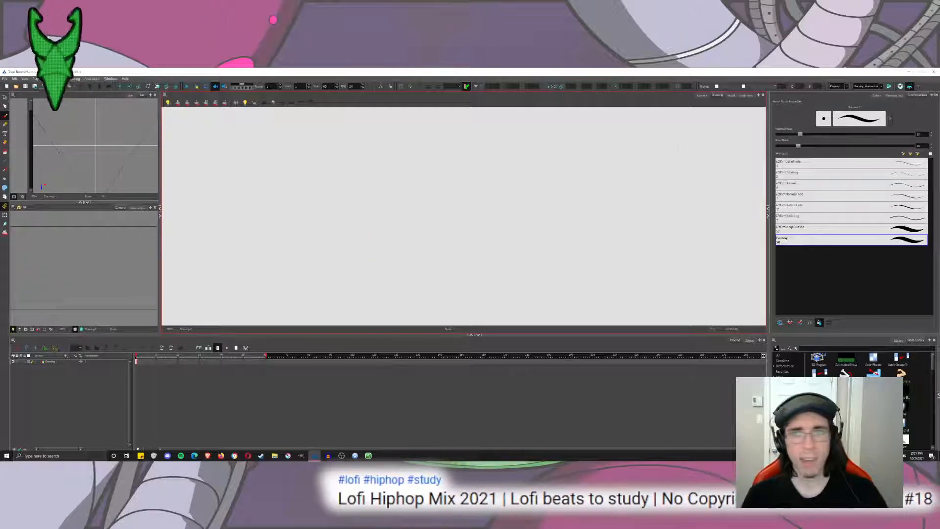
click(702, 96)
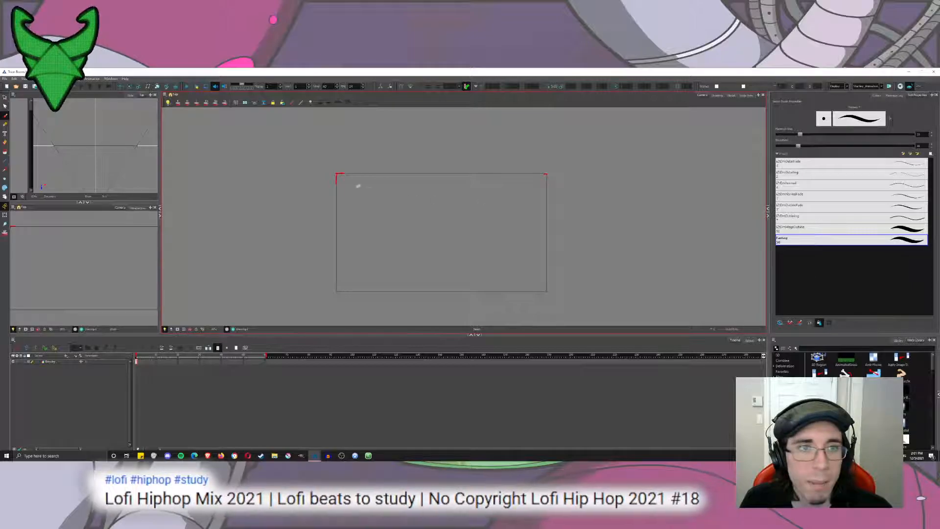
mouse_move(336, 174)
mouse_down()
mouse_move(337, 291)
mouse_move(546, 292)
mouse_move(545, 173)
mouse_move(337, 174)
mouse_up()
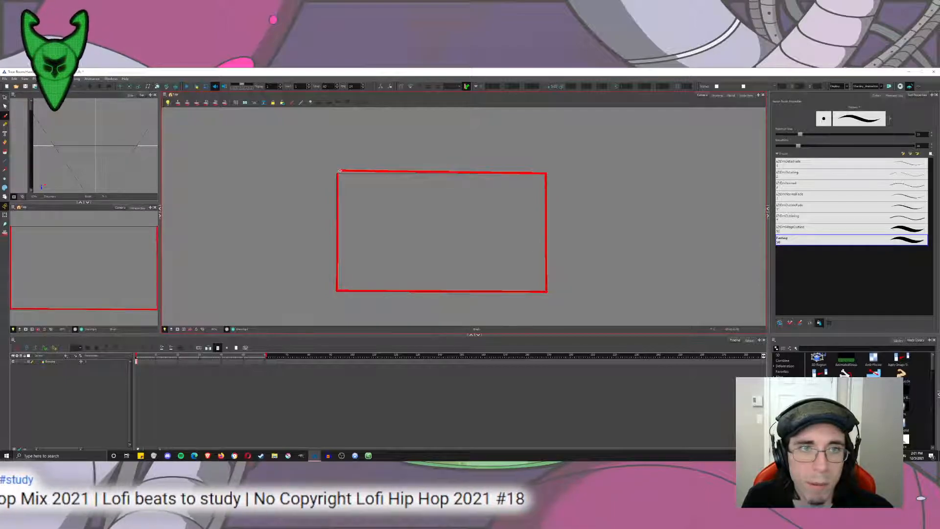
Duplicate the red border rectangle in place and scale the copy to 33% in width and height.
key(alt+s)
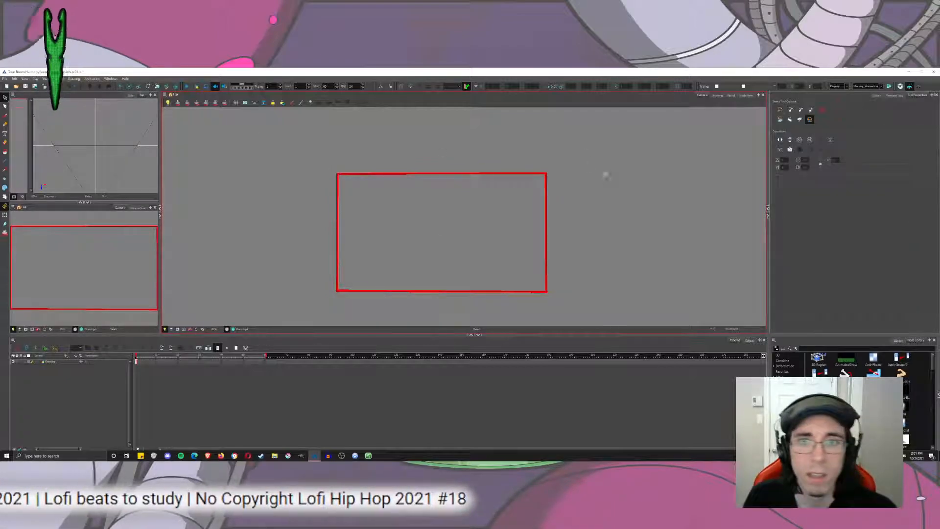
key(ctrl+a)
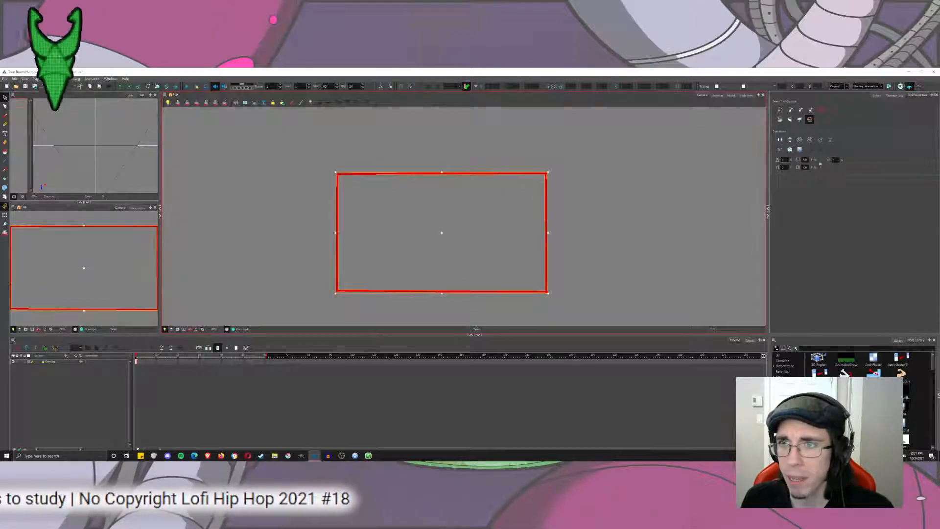
double_click(805, 160)
text(33)
double_click(805, 168)
text(33)
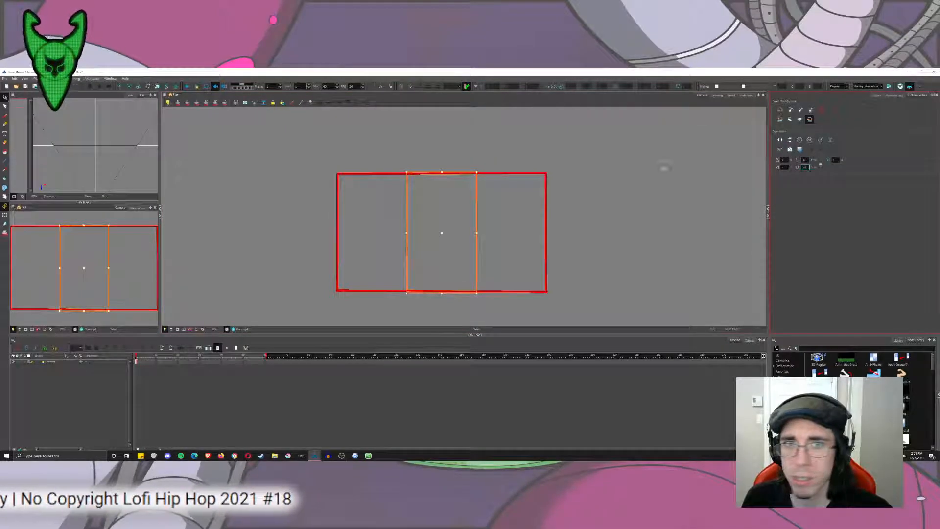
click(663, 168)
Place a copy of the small rectangle against the middle of the frame's top edge, keeping one in the centre.
click(408, 221)
scroll(360, 226, up, 3)
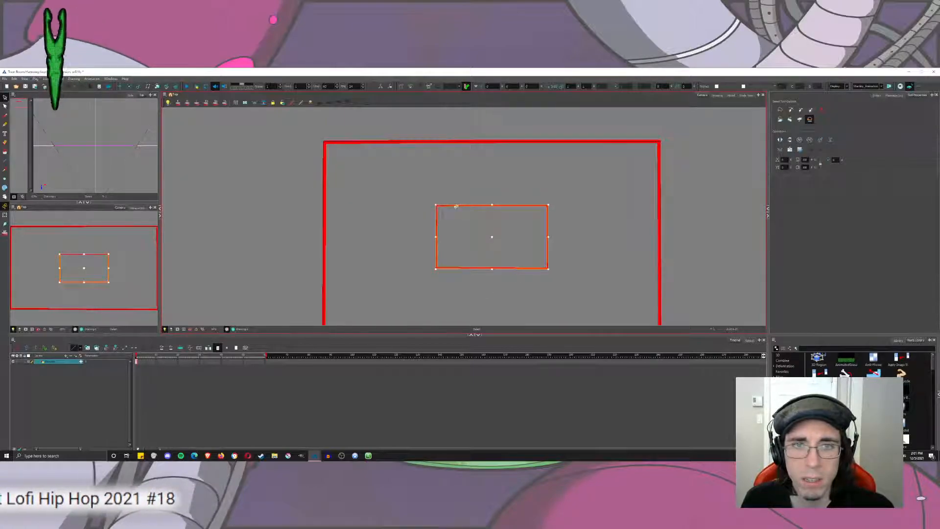
click(467, 196)
click(469, 206)
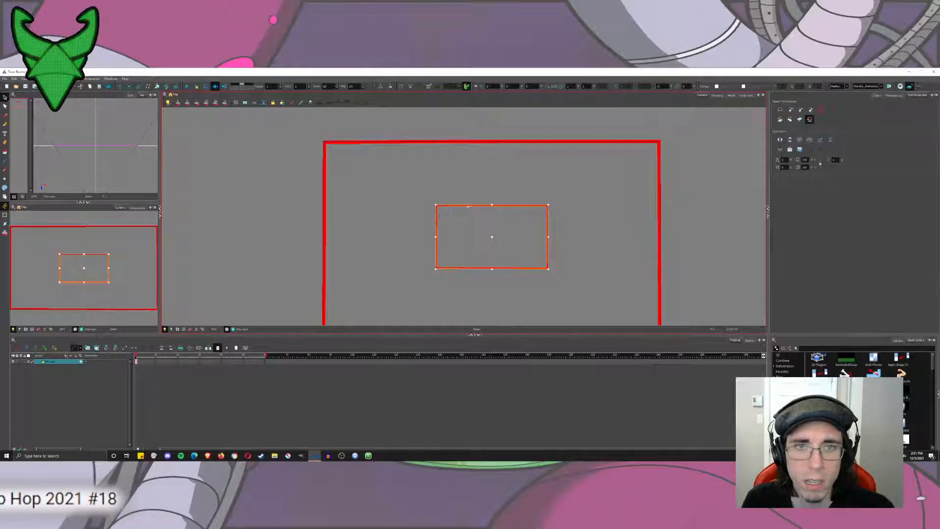
drag(470, 207, 473, 145)
drag(582, 235, 521, 199)
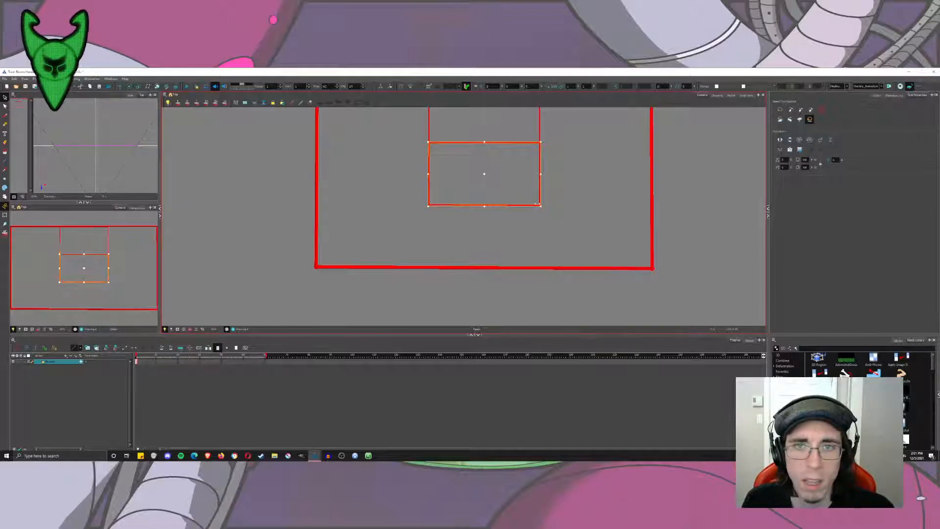
Move the central small rectangle to the frame's bottom edge, and arrange copies of the pair in the four corners.
click(535, 210)
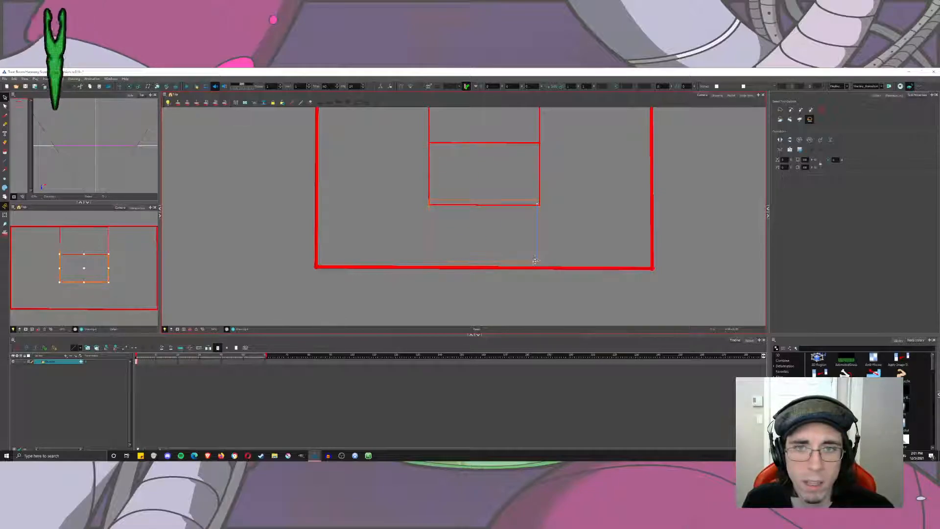
drag(535, 261, 537, 267)
drag(549, 172, 547, 217)
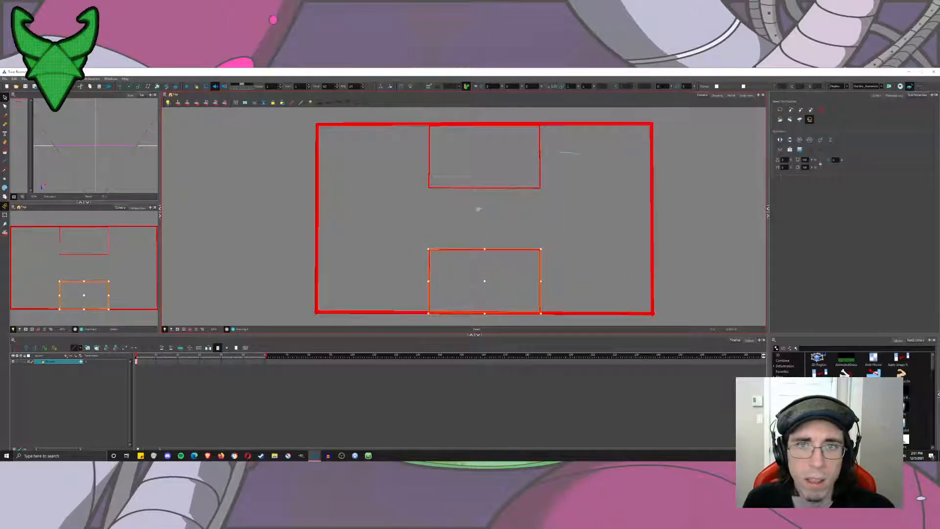
drag(573, 151, 596, 184)
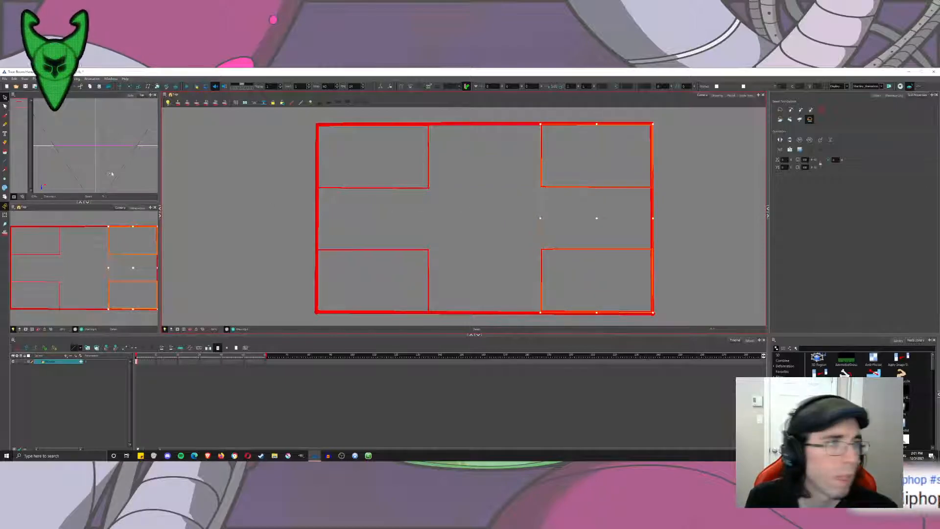
Brush in the missing lines between the corner rectangles to complete the three-by-three thirds grid.
click(5, 116)
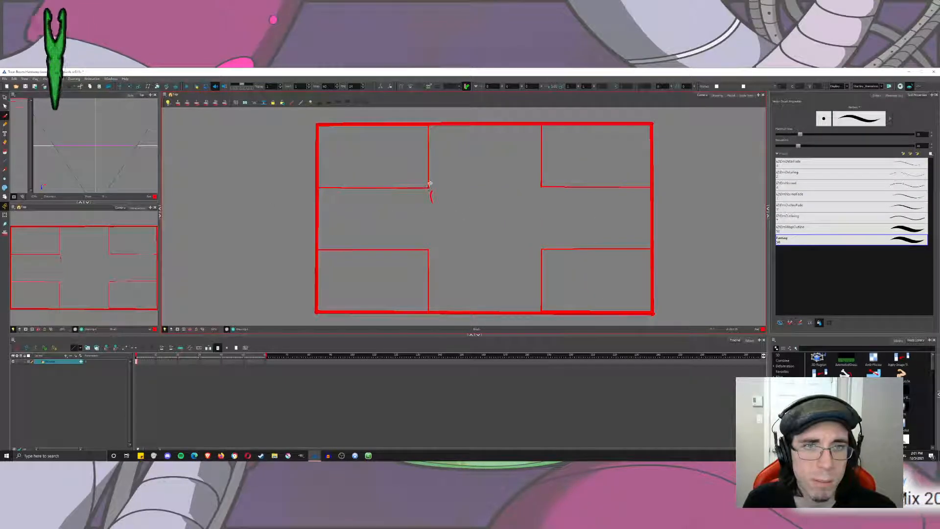
drag(427, 187, 543, 186)
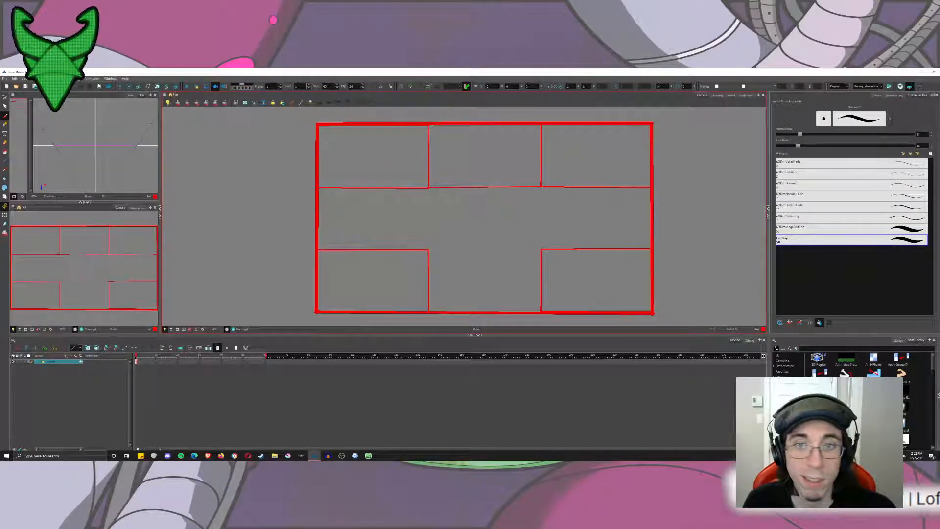
drag(488, 253, 430, 253)
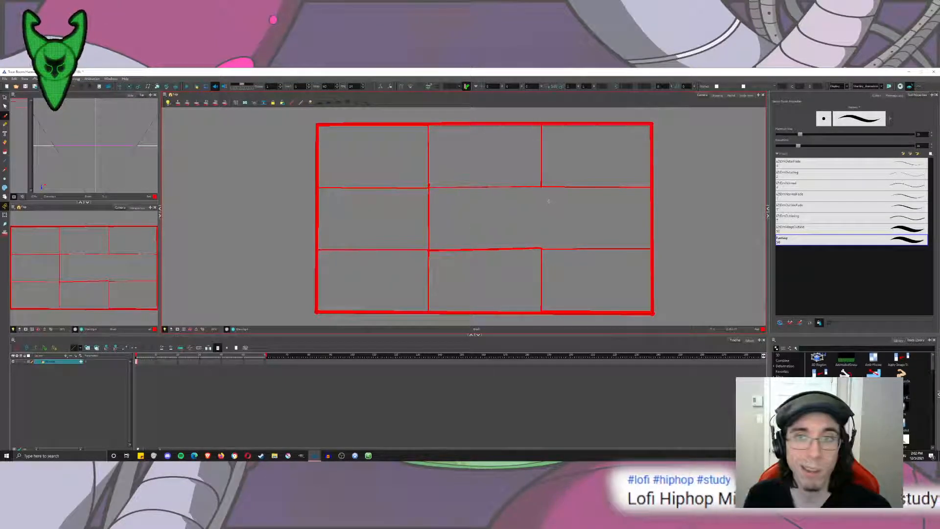
drag(541, 185, 541, 257)
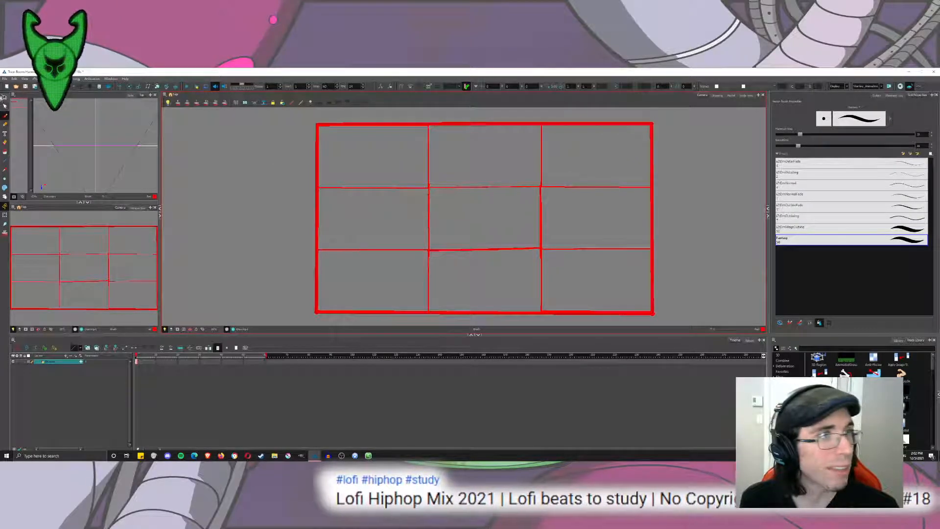
click(4, 97)
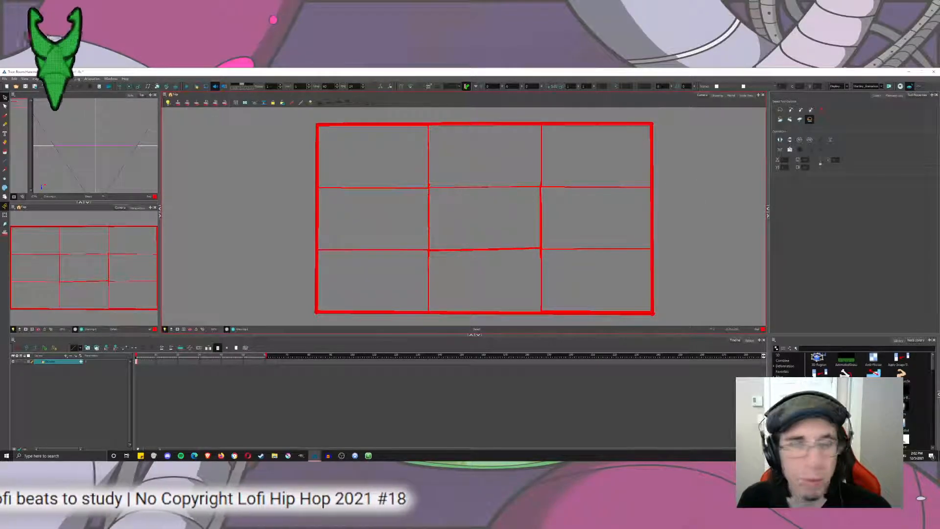
click(4, 116)
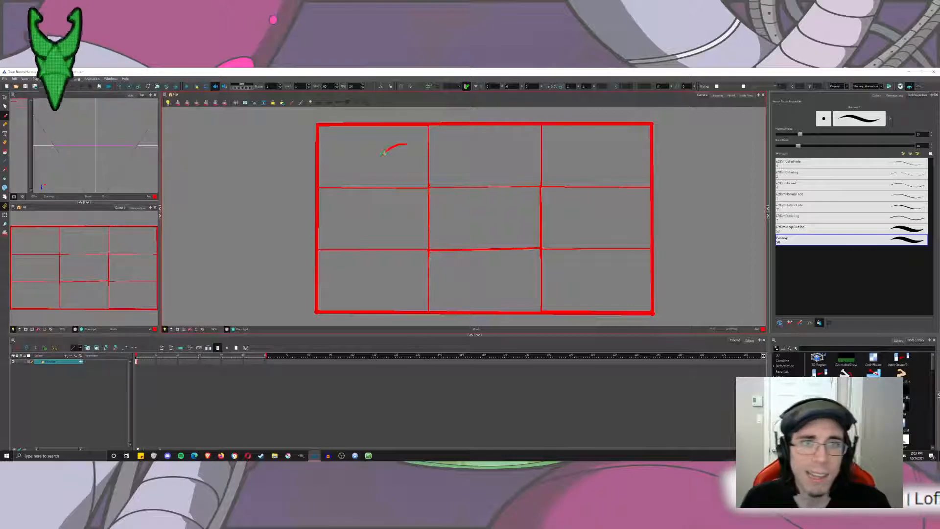
drag(384, 153, 386, 188)
key(ctrl+z)
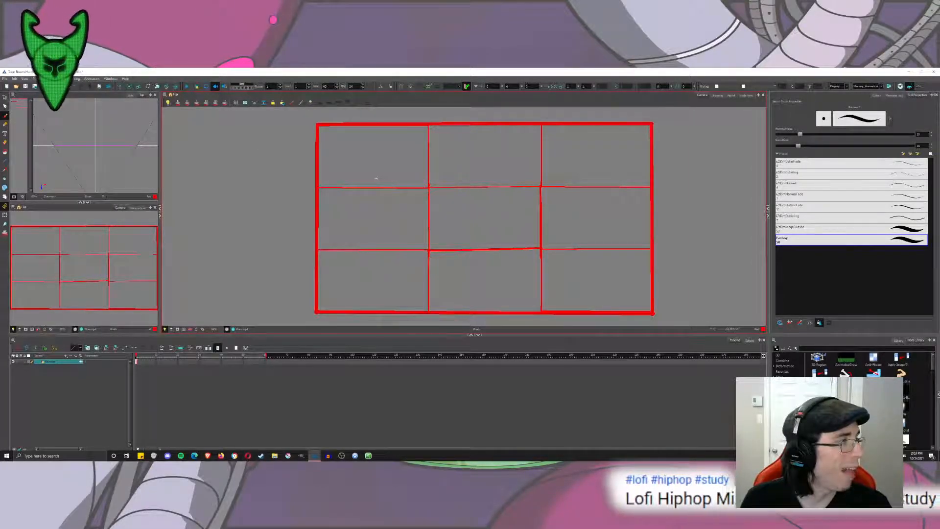
drag(473, 150, 474, 223)
key(ctrl+z)
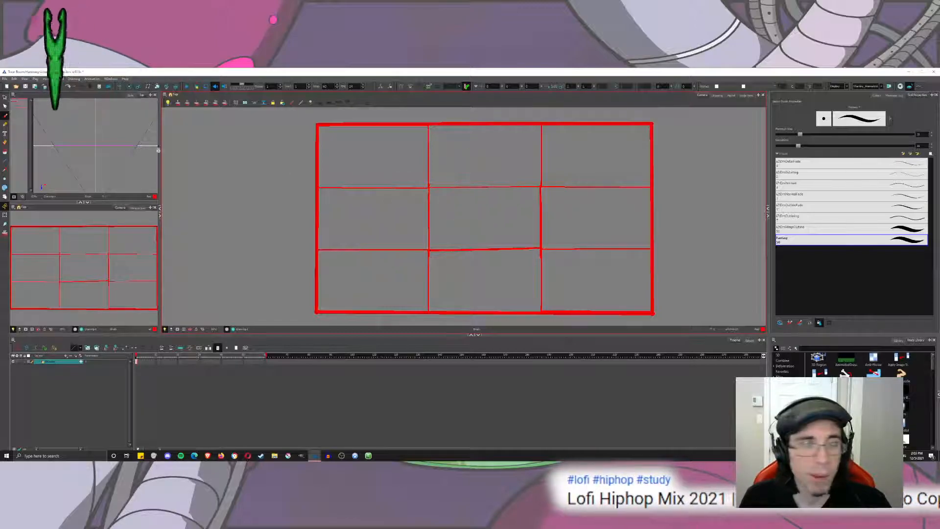
click(5, 98)
click(428, 209)
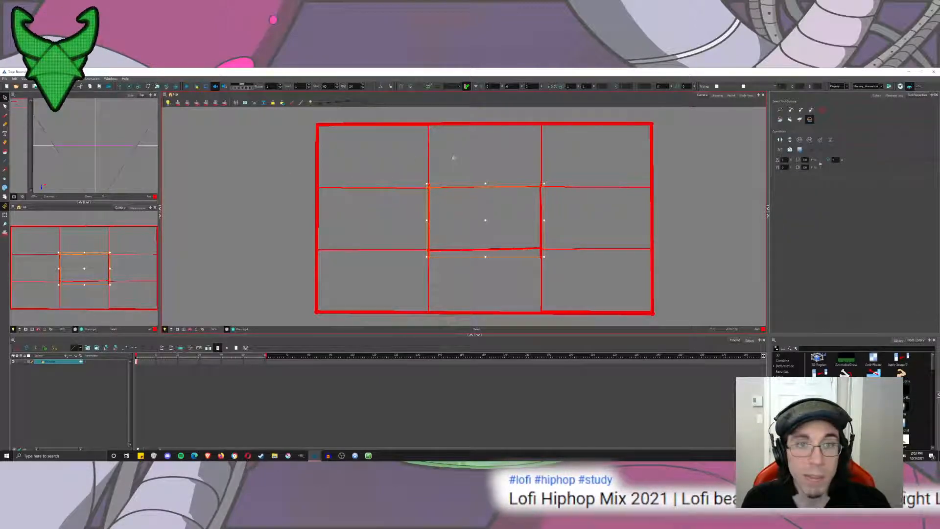
key(ctrl+a)
click(455, 156)
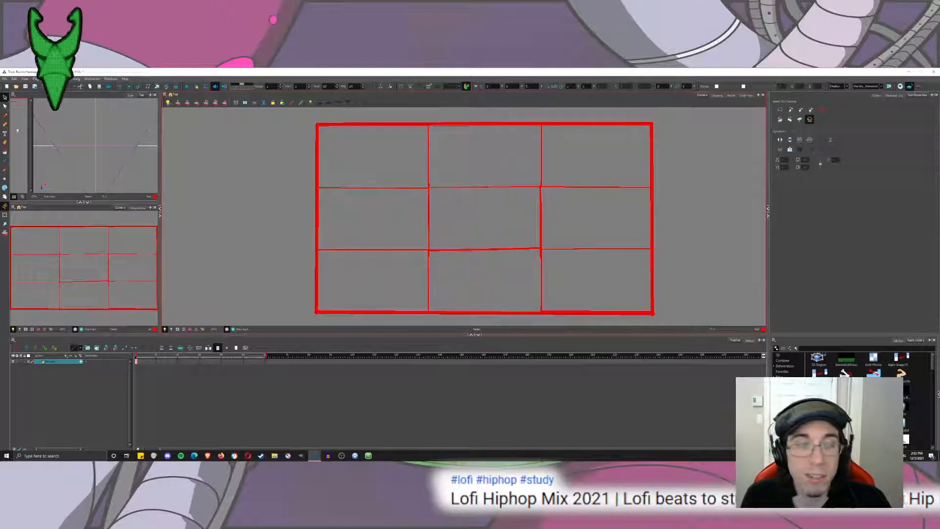
Add a new drawing layer above the grid and choose Black as the brush colour.
key(alt+b)
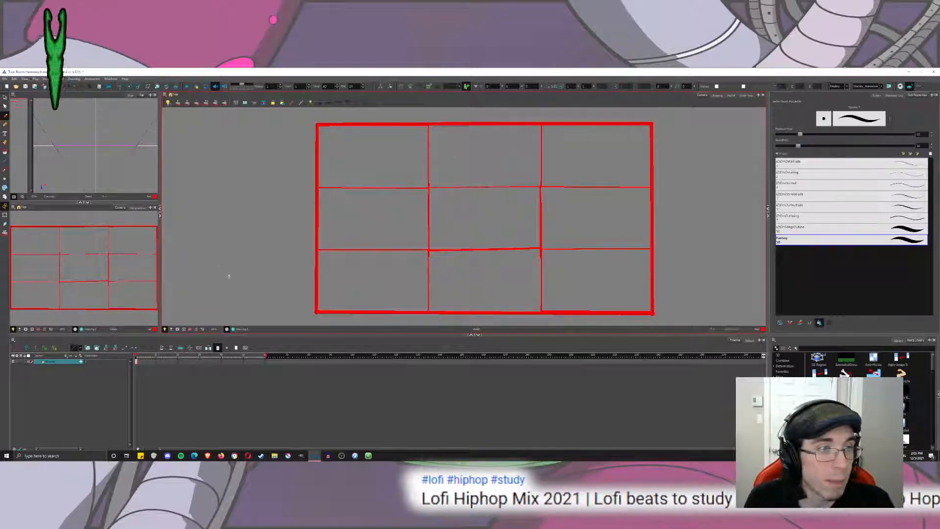
click(74, 358)
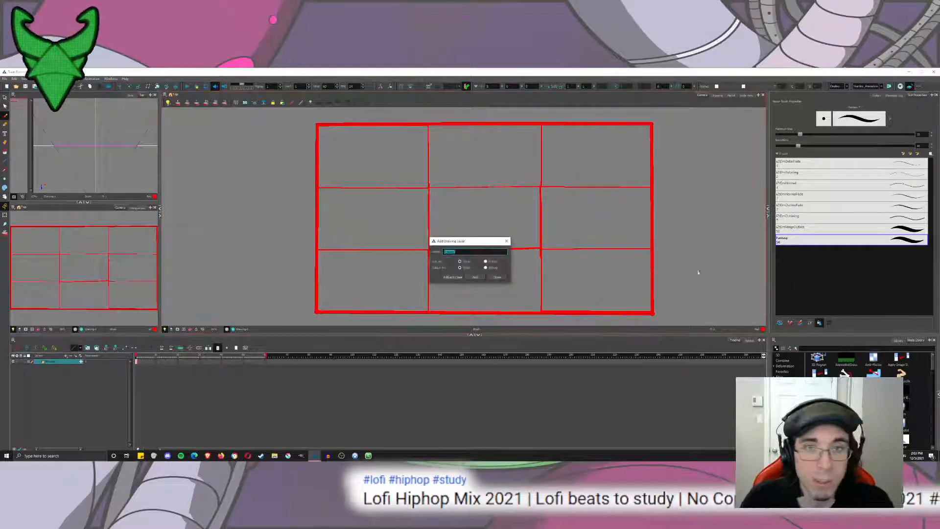
click(453, 277)
click(878, 95)
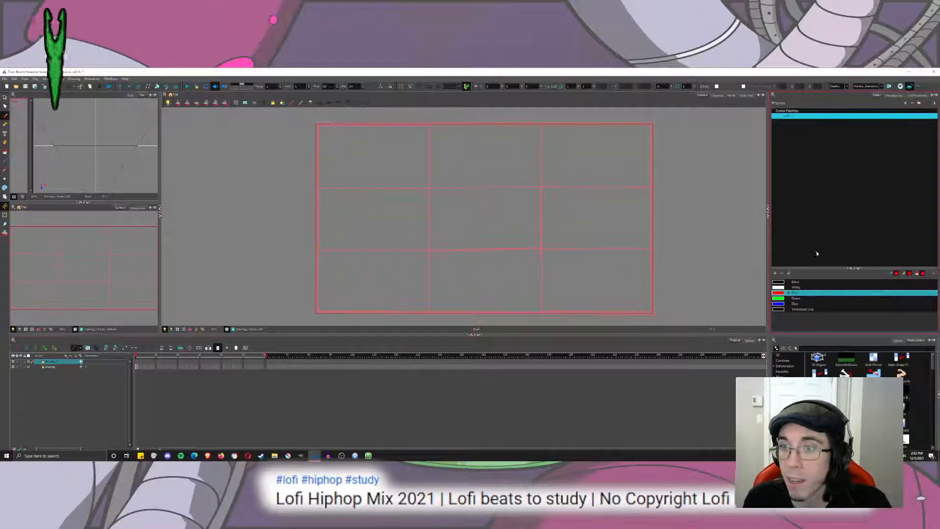
click(777, 282)
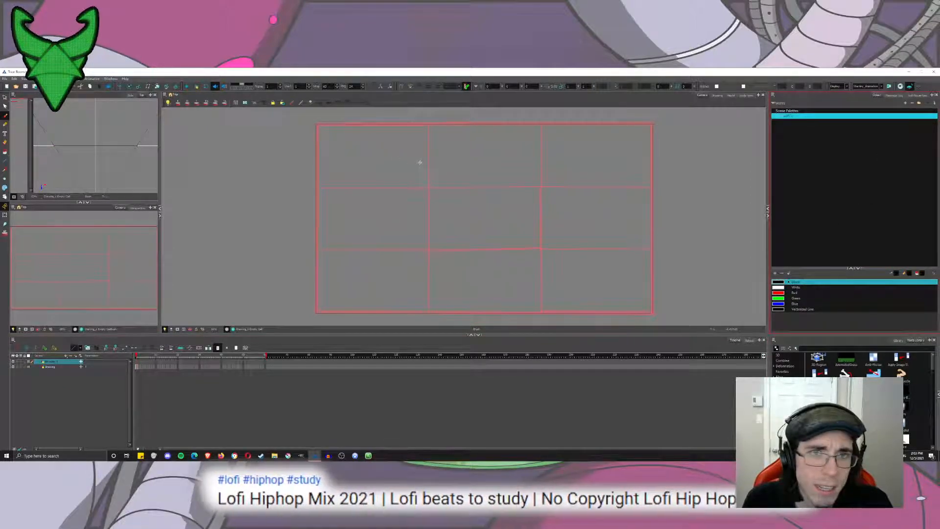
Rename the grid's drawing layer as rule_of_thirds.
click(61, 367)
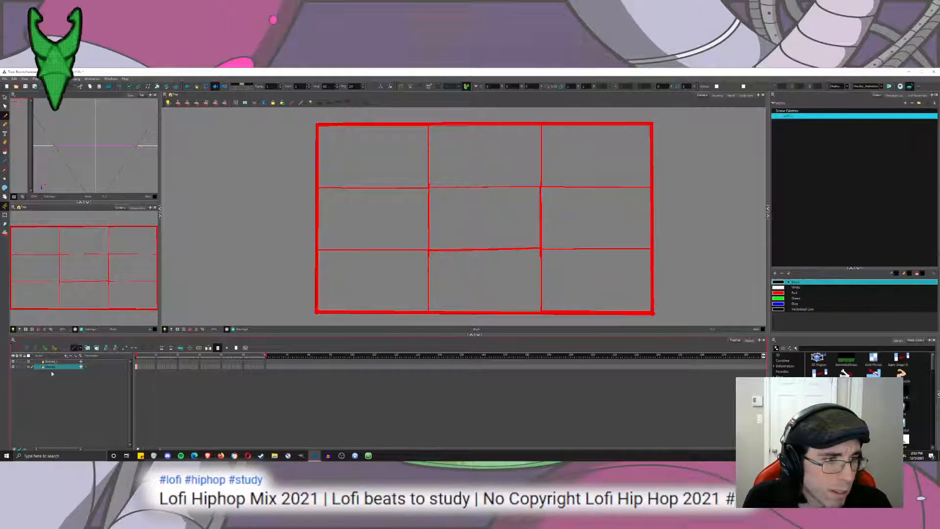
double_click(53, 366)
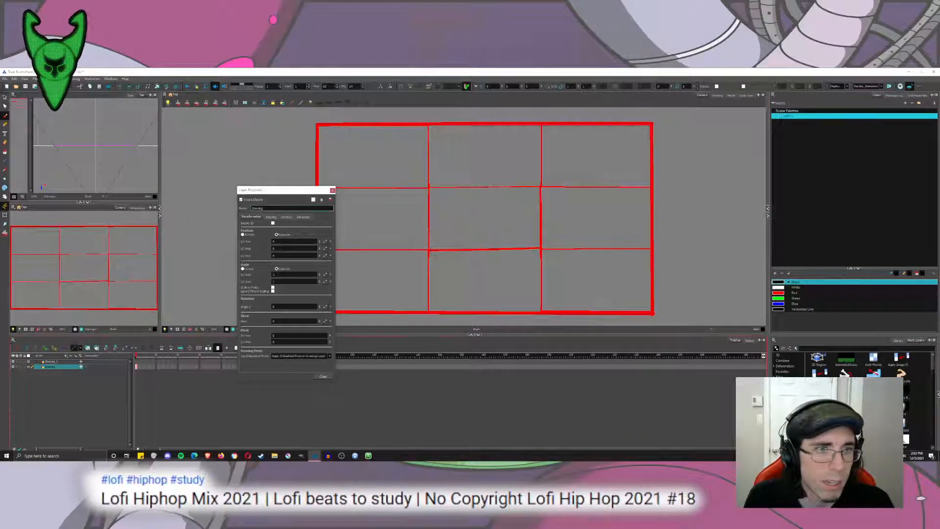
text(rule_of_thirds)
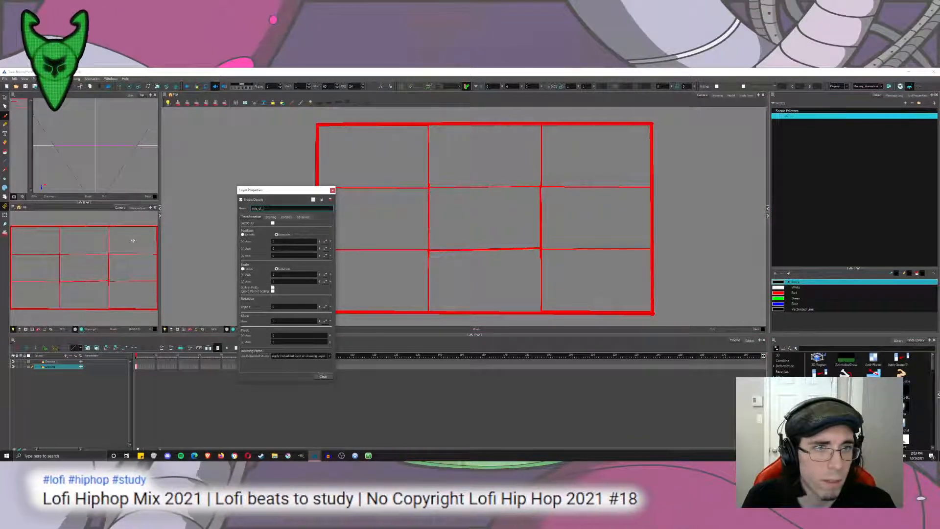
click(322, 376)
drag(241, 211, 230, 248)
key(ctrl+z)
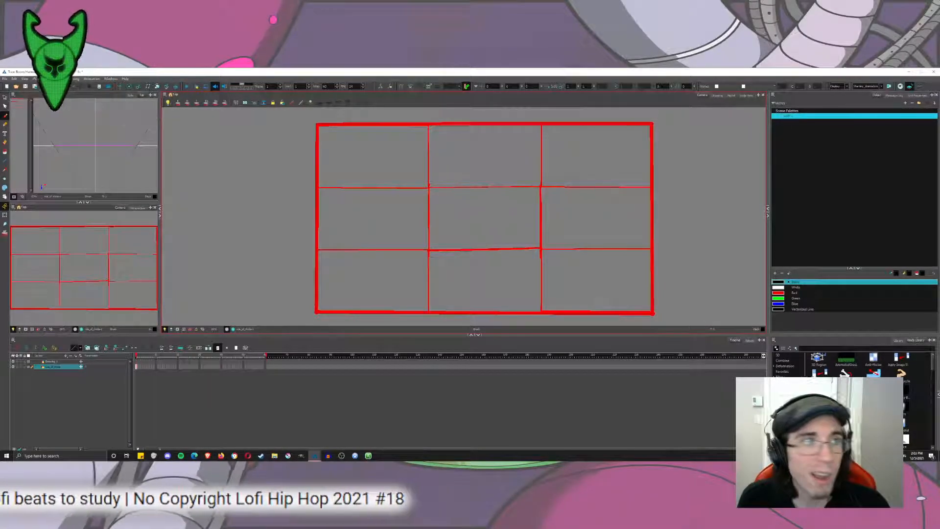
Add a camera and a parent peg for the rule_of_thirds layer, and nest the camera under that peg.
click(66, 357)
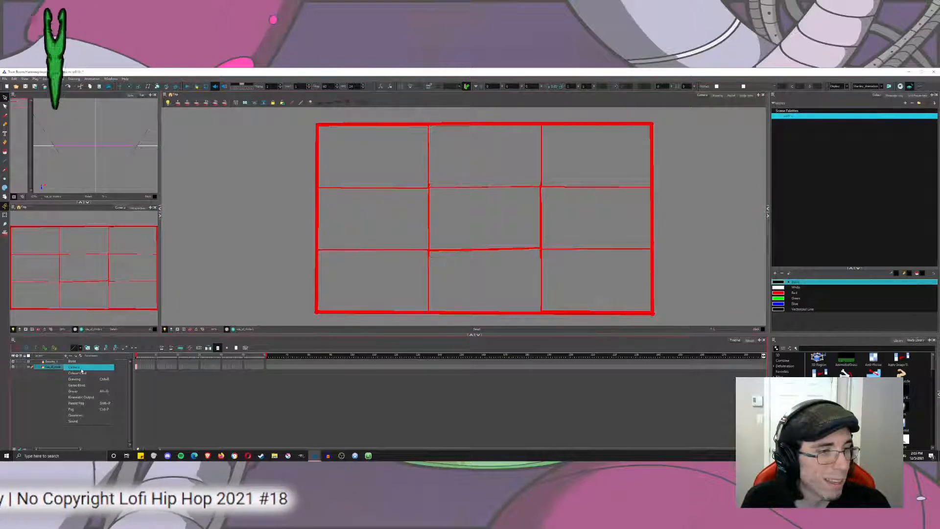
click(78, 367)
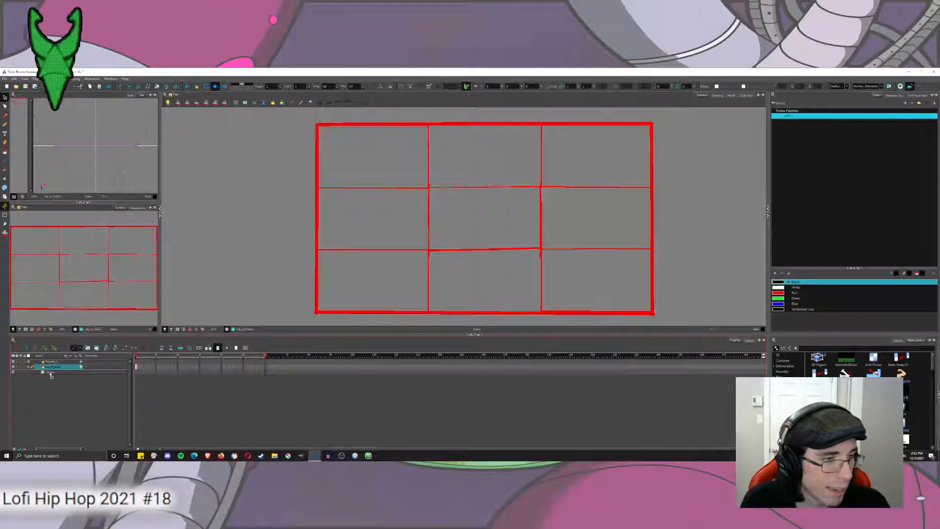
click(80, 356)
drag(57, 377, 61, 368)
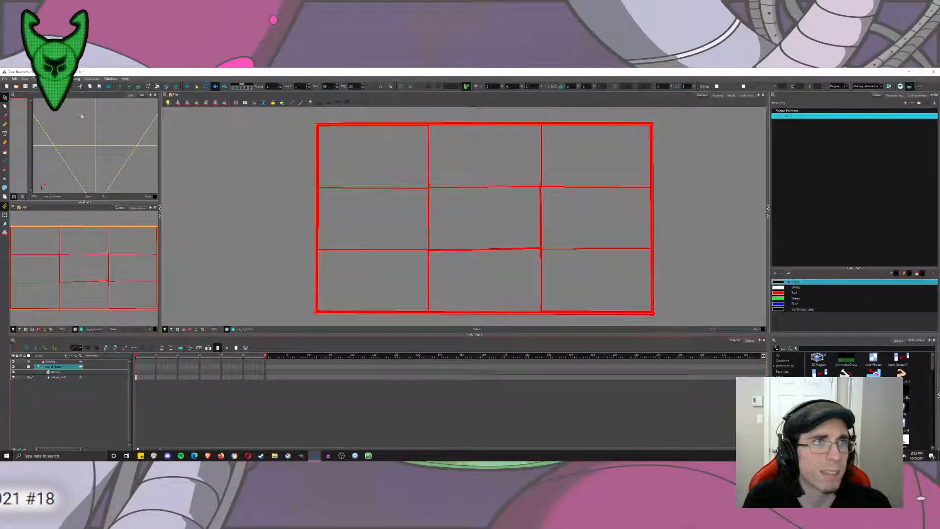
Test moving the grid's peg and the grid drawing in depth in the Top view, undoing each move.
click(157, 86)
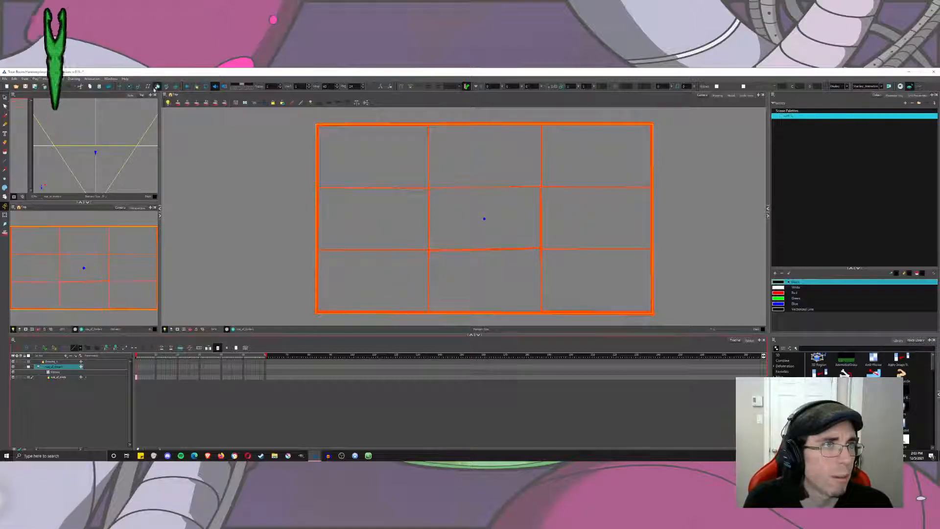
click(5, 205)
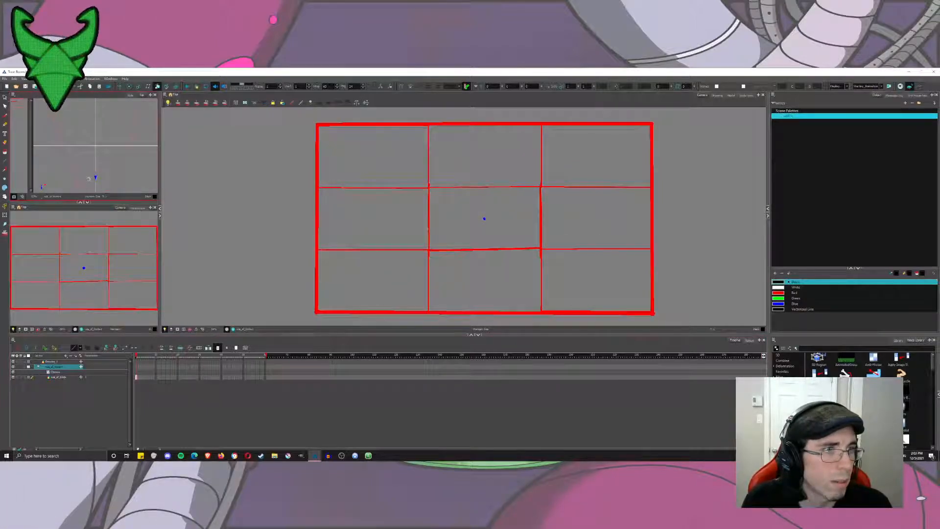
drag(88, 179, 90, 179)
key(ctrl+z)
click(64, 377)
drag(95, 147, 97, 178)
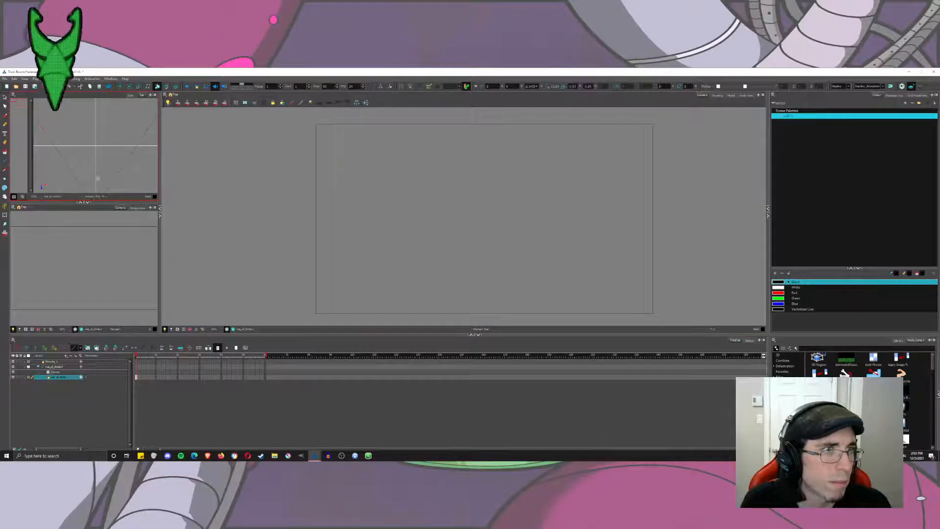
key(ctrl+z)
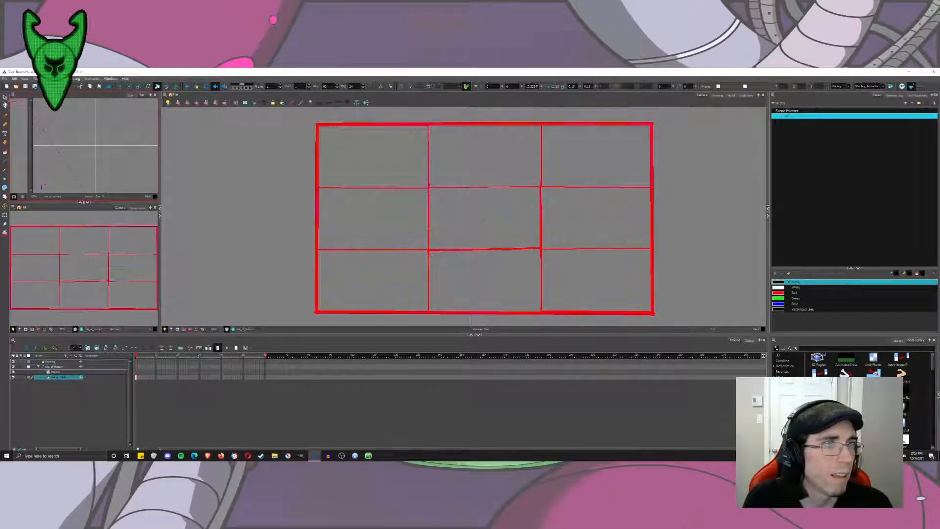
Ready the Brush tool on the empty drawing layer above the grid, leaving the layer's properties as they are.
click(5, 98)
key(alt+b)
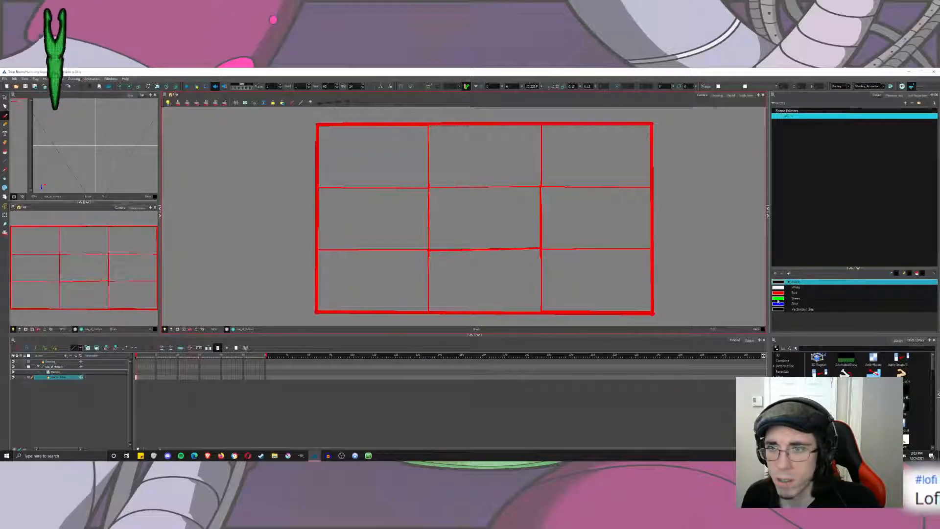
double_click(52, 362)
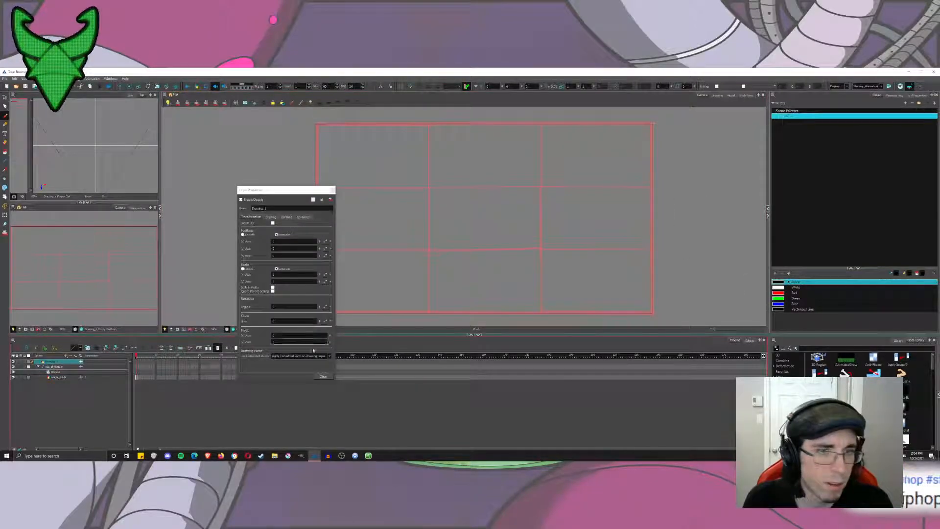
click(324, 377)
Try out loose brush strokes along the frame's edge and the grid's third lines, undoing each one.
scroll(351, 237, down, 2)
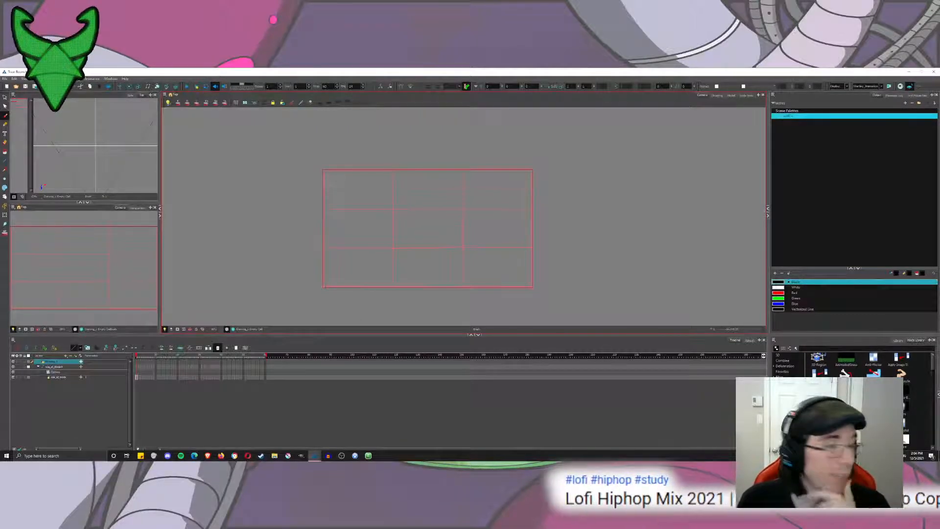
drag(335, 166, 328, 302)
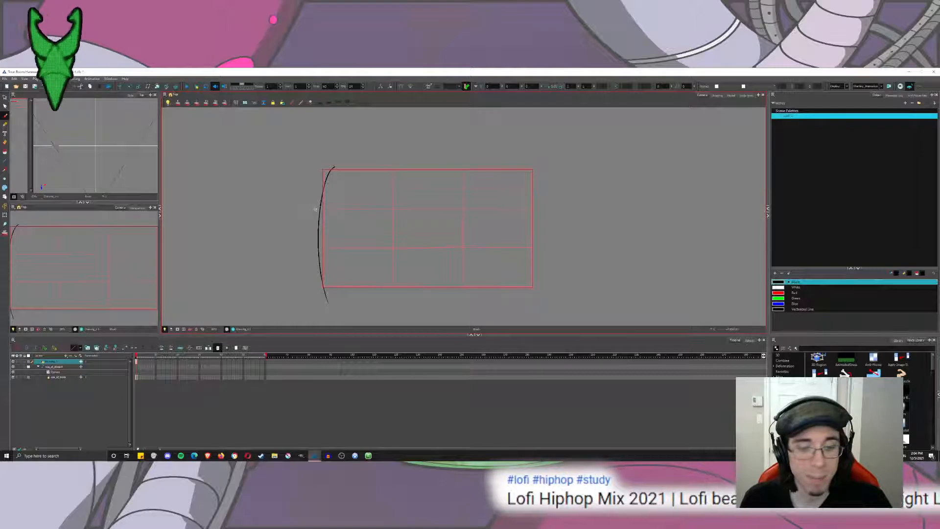
key(ctrl+z)
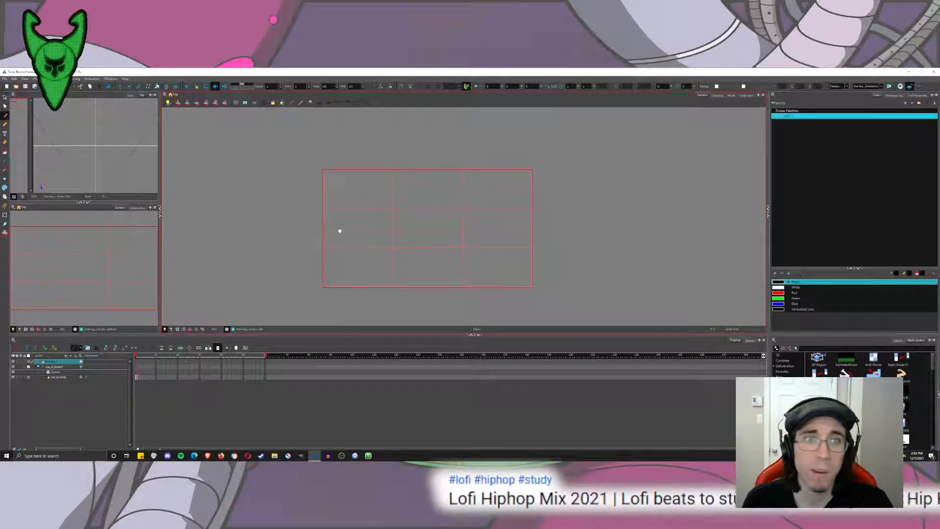
scroll(506, 214, up, 2)
drag(505, 214, 498, 207)
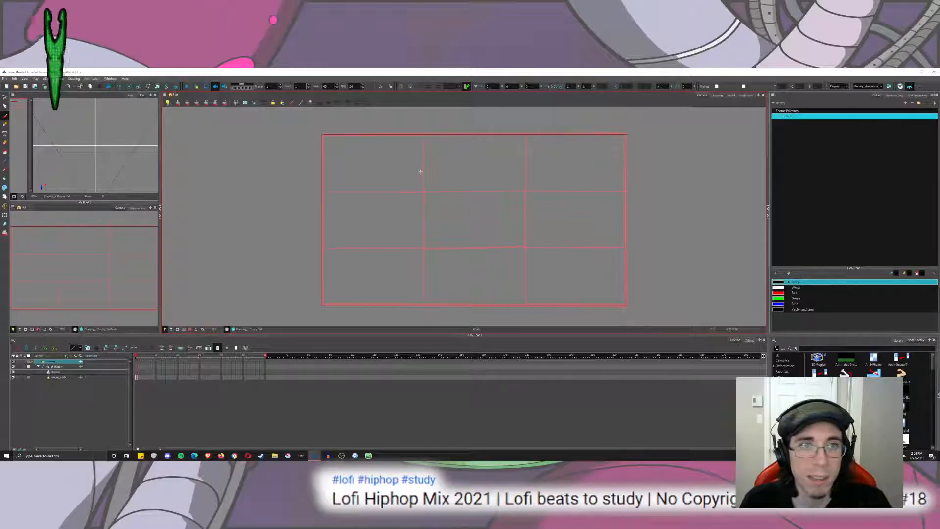
drag(424, 181, 411, 172)
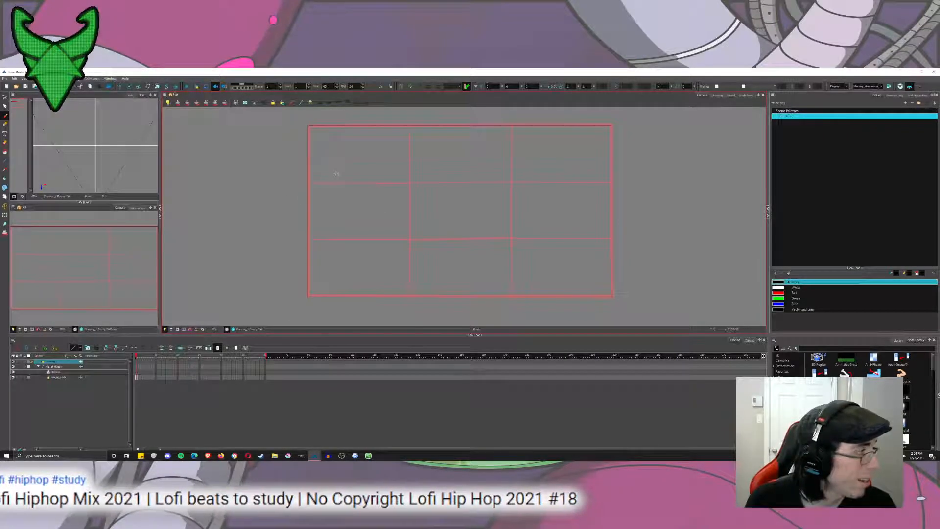
drag(343, 178, 366, 253)
key(ctrl+z)
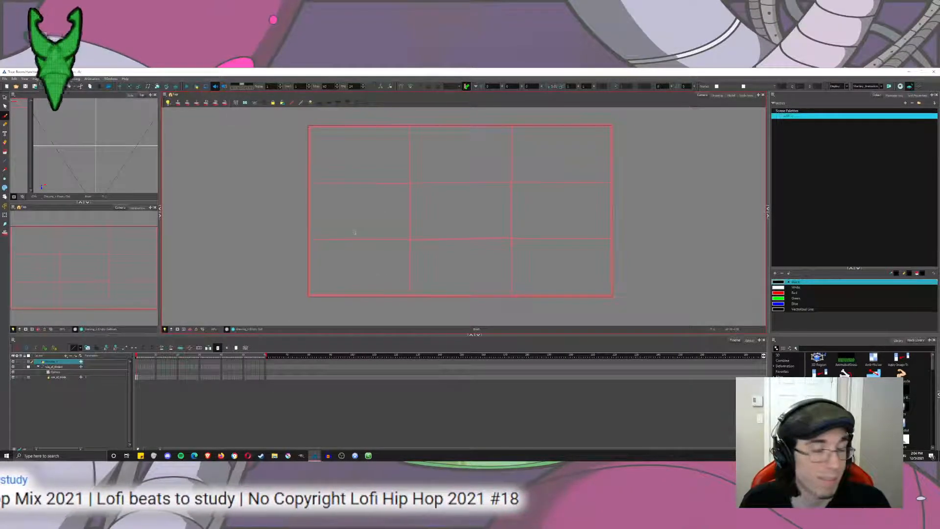
mouse_move(310, 297)
mouse_down()
mouse_move(309, 161)
mouse_move(301, 308)
mouse_up()
key(ctrl+z)
key(ctrl+z)
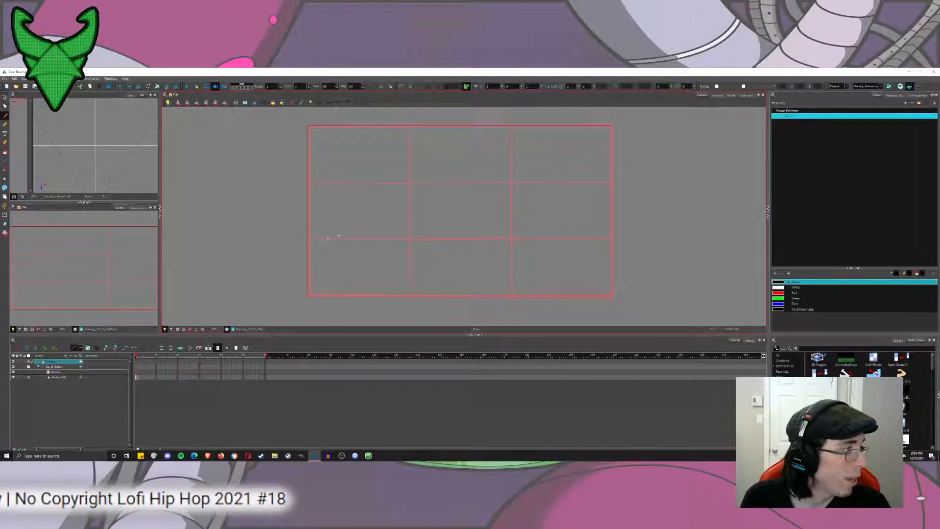
drag(370, 239, 548, 321)
key(ctrl+z)
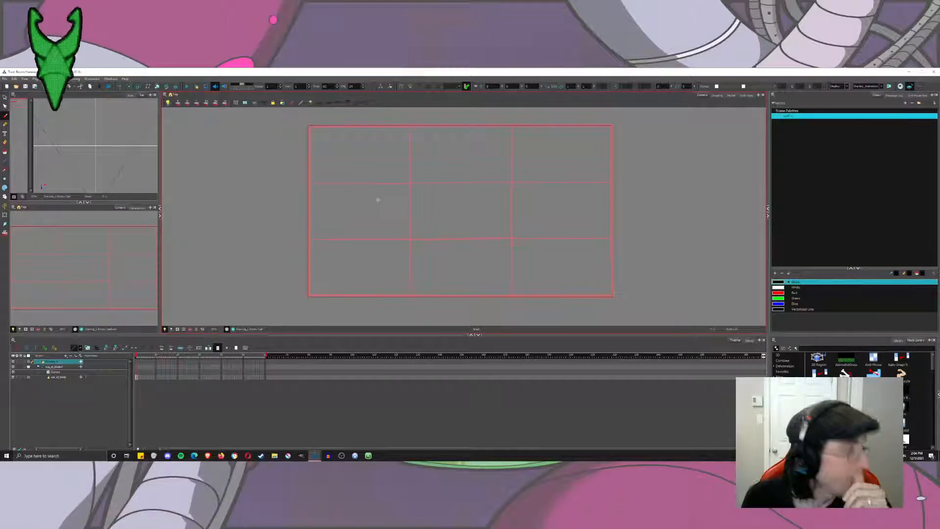
drag(406, 169, 406, 252)
key(ctrl+z)
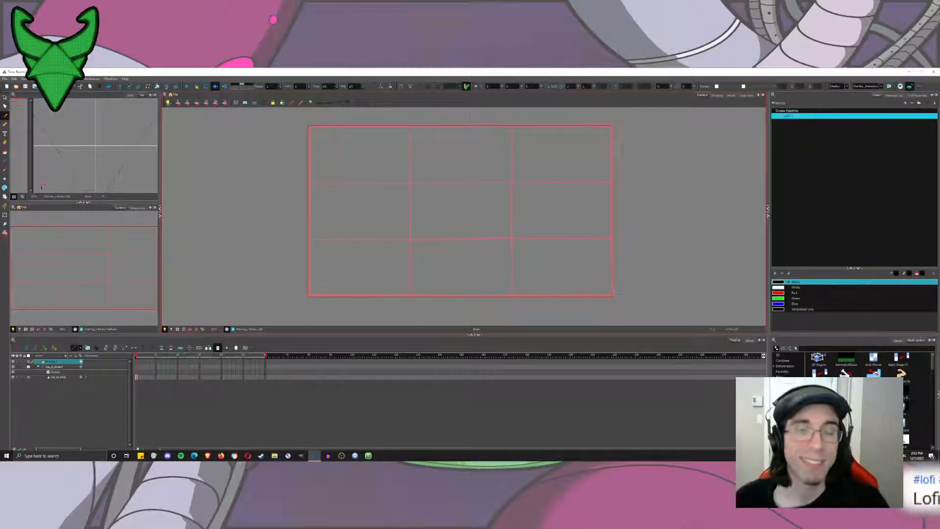
mouse_move(409, 179)
mouse_down()
mouse_move(381, 226)
mouse_move(376, 306)
mouse_up()
key(ctrl+z)
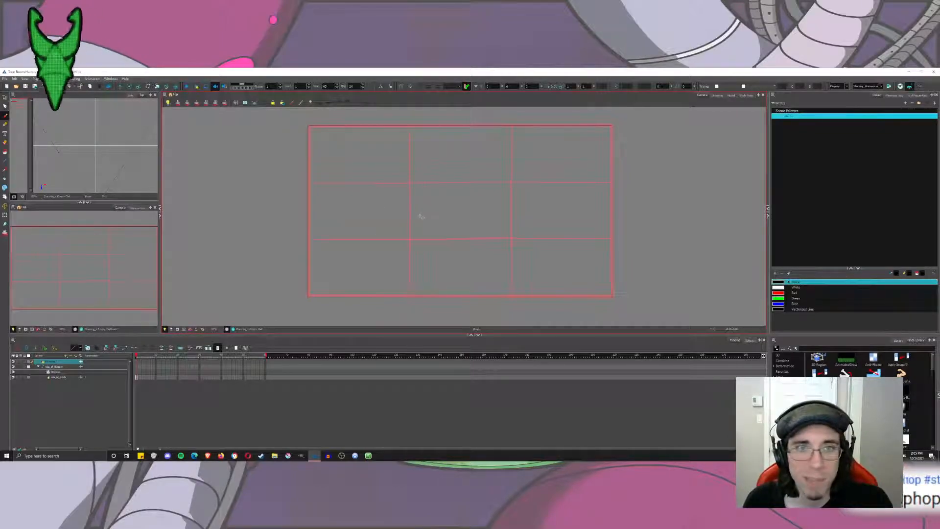
Turn on the camera mask to darken everything outside the frame.
click(177, 330)
drag(415, 228, 383, 239)
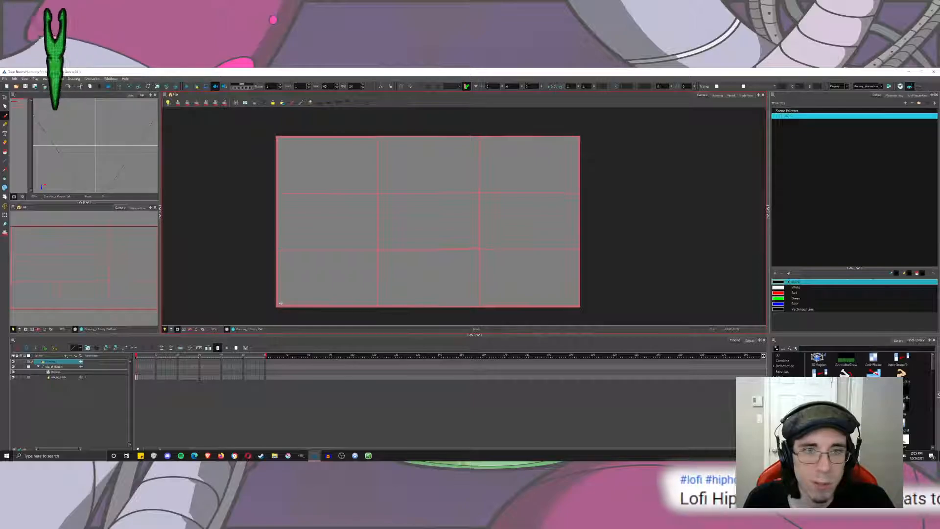
Try diagonal and curved composition lines across the masked frame, undoing each stroke.
drag(278, 136, 401, 211)
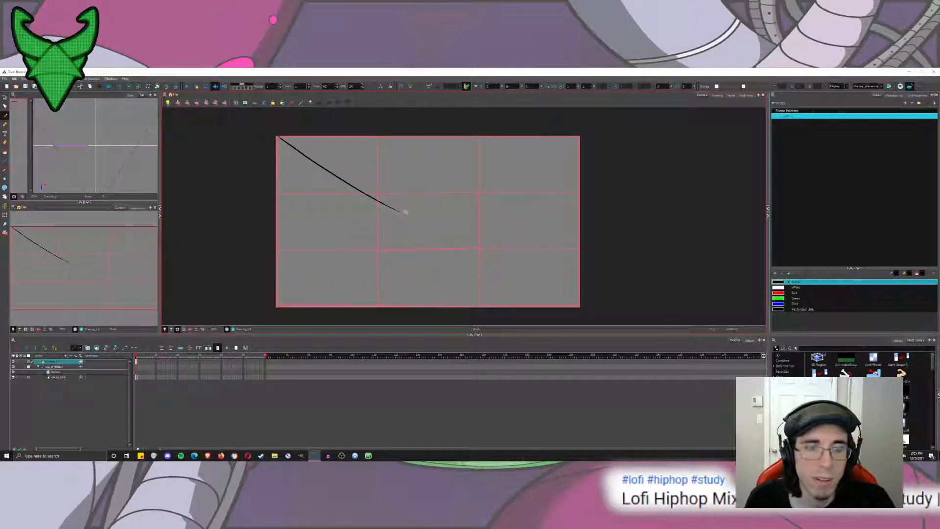
key(ctrl+z)
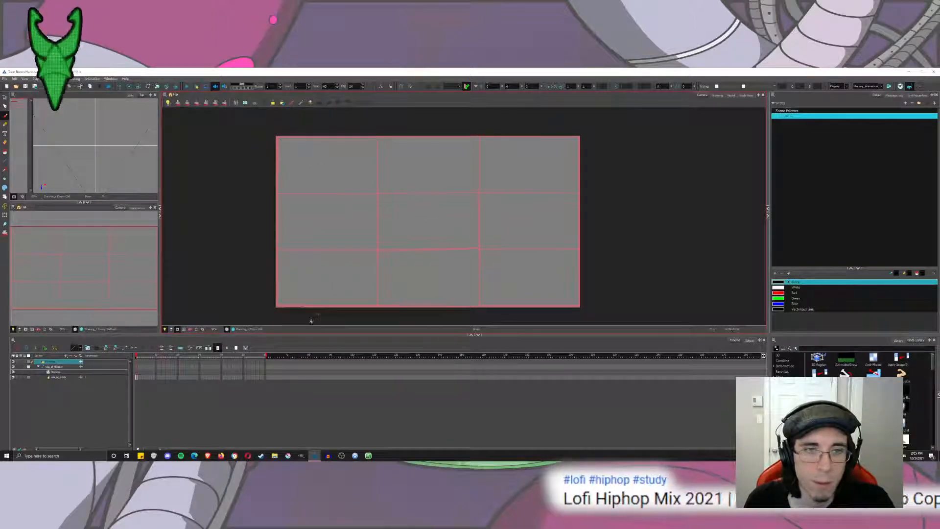
drag(311, 321, 487, 214)
key(ctrl+z)
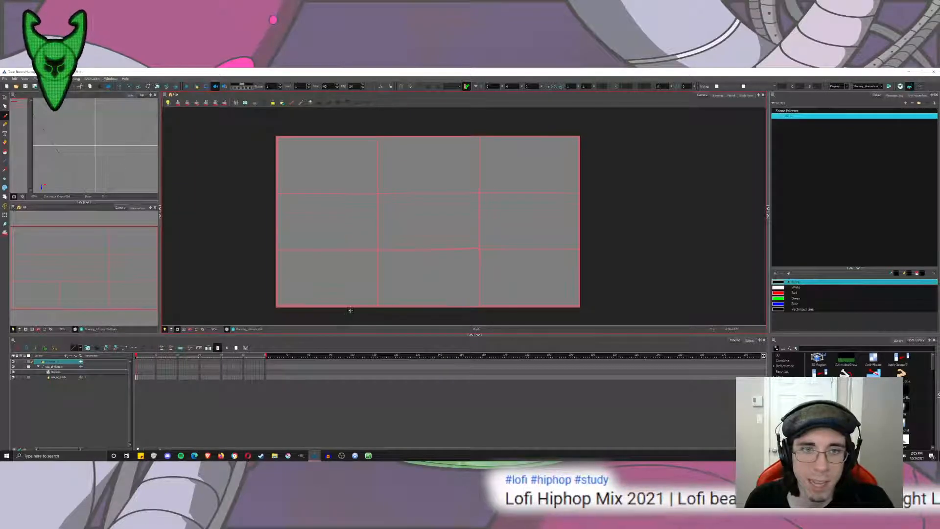
drag(318, 311, 563, 185)
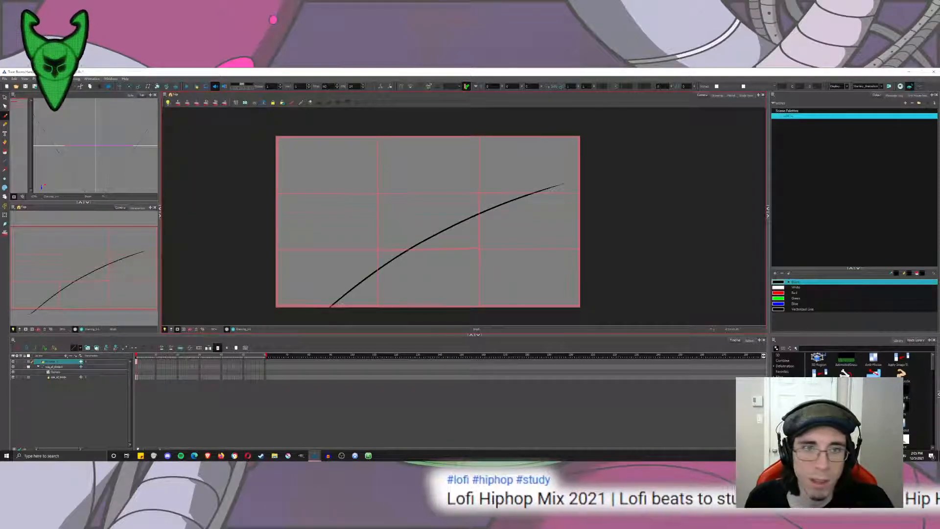
key(ctrl+z)
drag(344, 305, 329, 185)
key(ctrl+z)
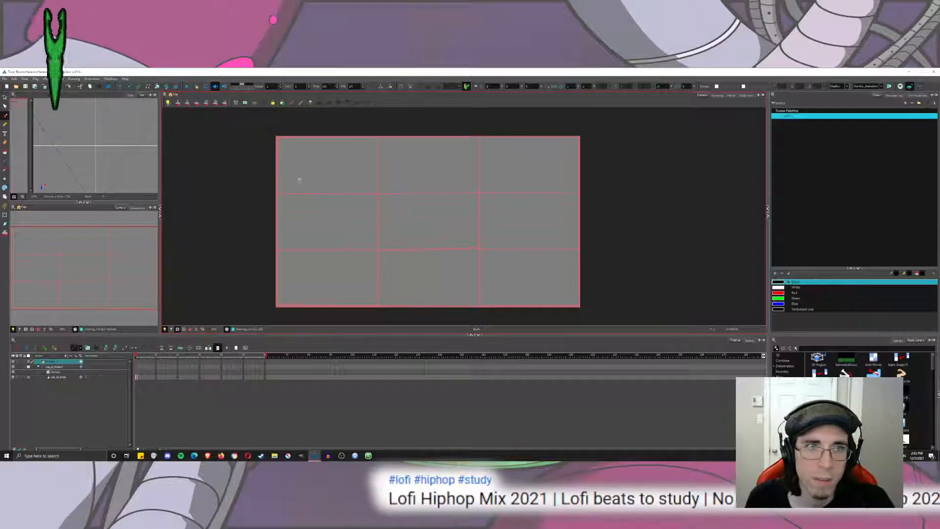
Sketch two small stick figures in the grid's centre cell, and enlarge the left one to the cell's height.
mouse_move(387, 252)
mouse_down()
mouse_move(392, 215)
mouse_move(382, 205)
mouse_up()
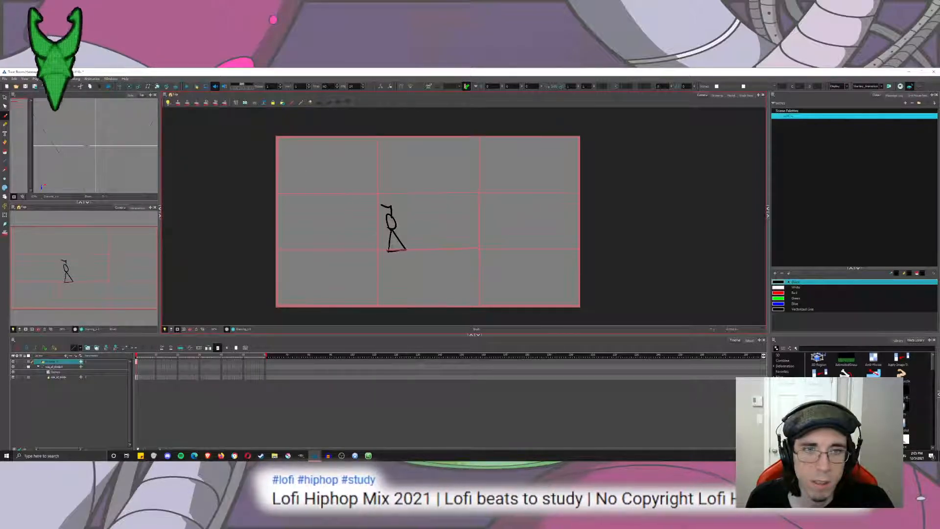
mouse_move(418, 234)
mouse_down()
mouse_move(416, 245)
mouse_move(414, 217)
mouse_move(426, 228)
mouse_move(409, 219)
mouse_move(412, 196)
mouse_move(428, 208)
mouse_up()
click(4, 106)
mouse_move(376, 177)
mouse_down()
mouse_move(405, 181)
mouse_move(393, 215)
mouse_up()
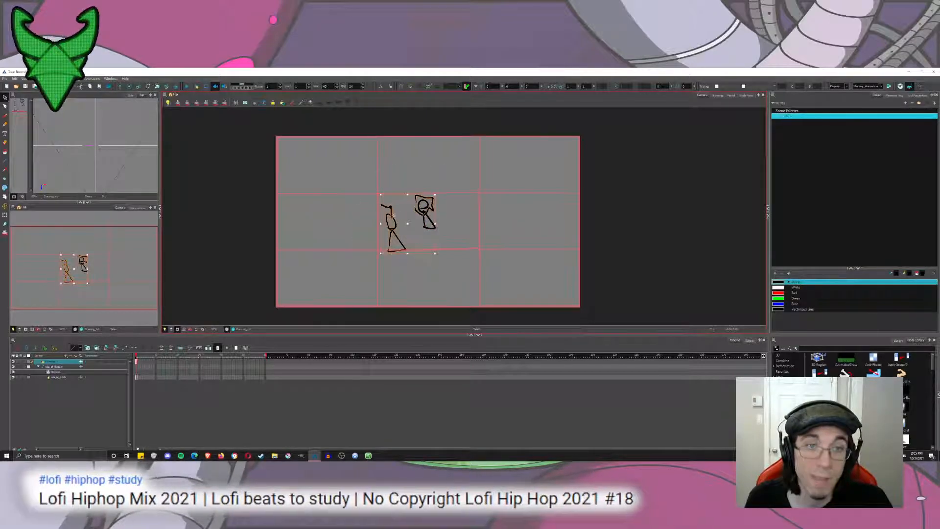
drag(362, 252, 393, 191)
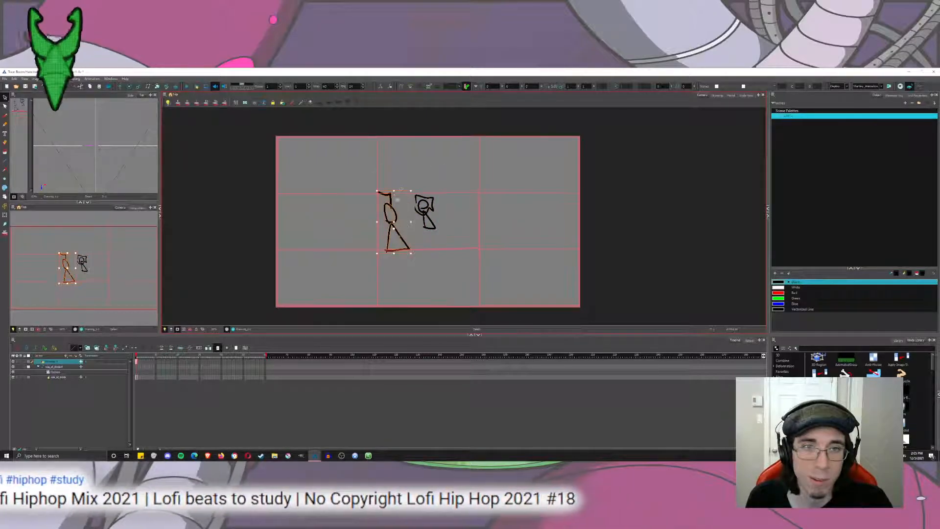
click(319, 169)
Sketch a diagonal brush line from the frame's lower-left corner to the right third line, and a curve descending past it.
click(4, 116)
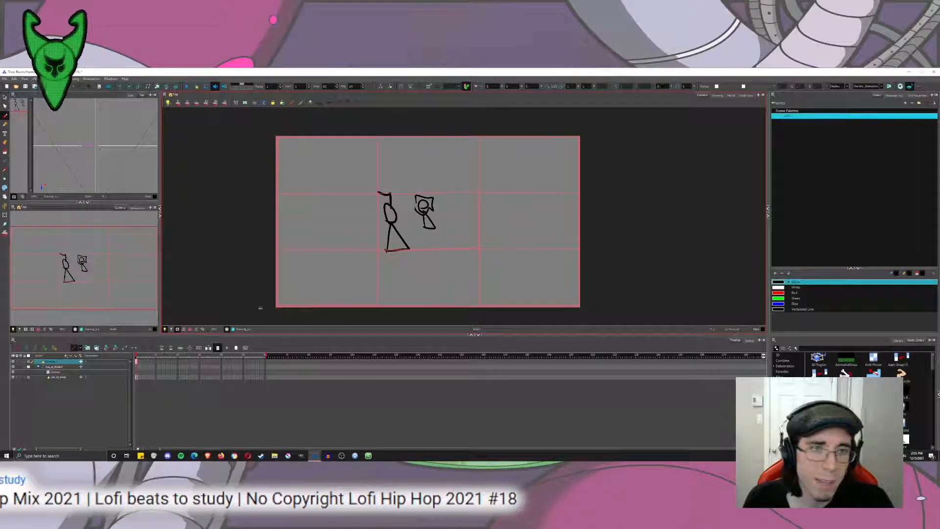
mouse_move(277, 299)
mouse_down()
mouse_move(485, 153)
mouse_move(477, 188)
mouse_move(507, 306)
mouse_up()
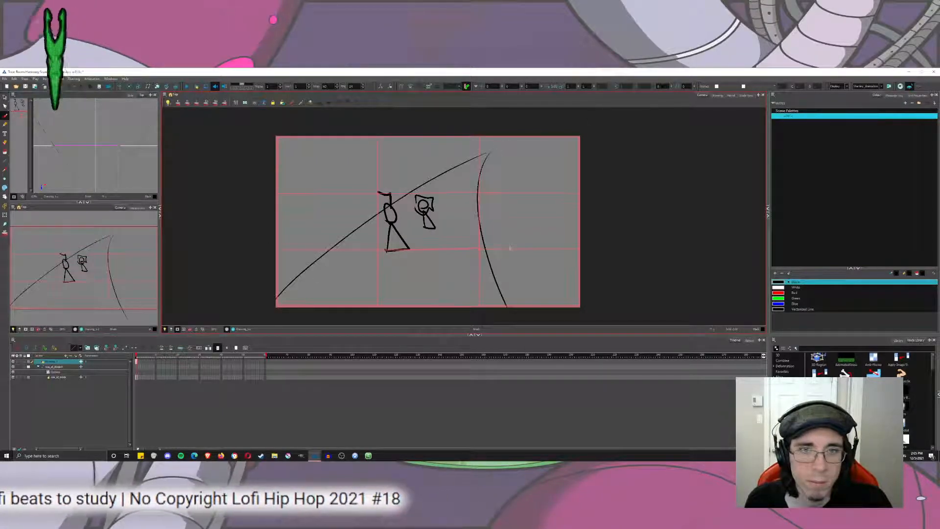
drag(480, 228, 485, 136)
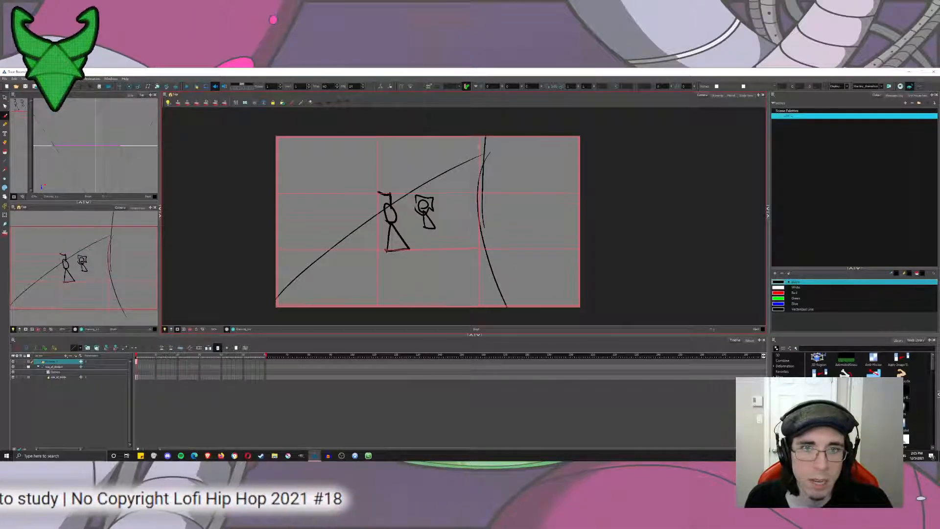
key(ctrl+z)
Try vertical strokes and angled lines around the right third line and in the right column, undoing them.
drag(478, 214, 474, 138)
drag(476, 182, 542, 285)
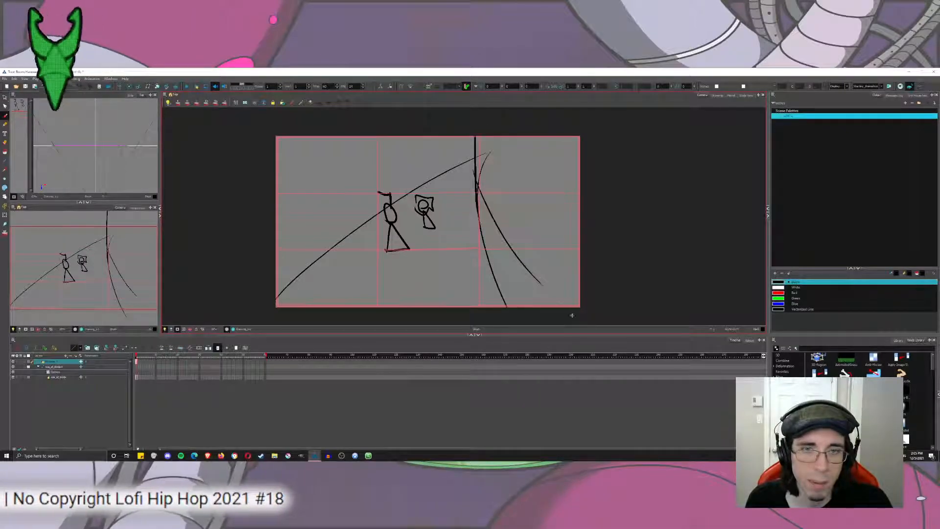
key(ctrl+z)
mouse_move(477, 200)
mouse_down()
mouse_move(514, 260)
mouse_move(517, 138)
mouse_up()
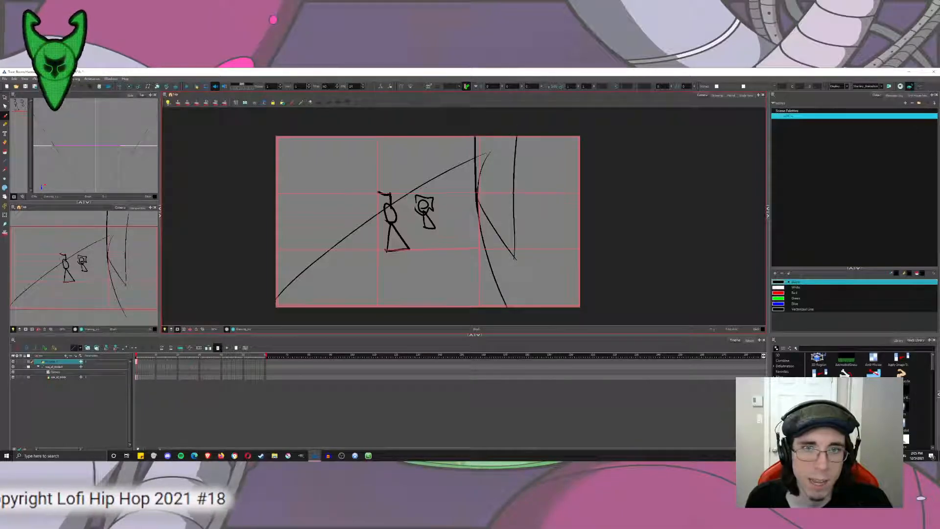
mouse_move(515, 252)
mouse_down()
mouse_move(510, 302)
mouse_move(535, 305)
mouse_up()
key(ctrl+z)
key(ctrl+z)
key(ctrl+z)
key(ctrl+z)
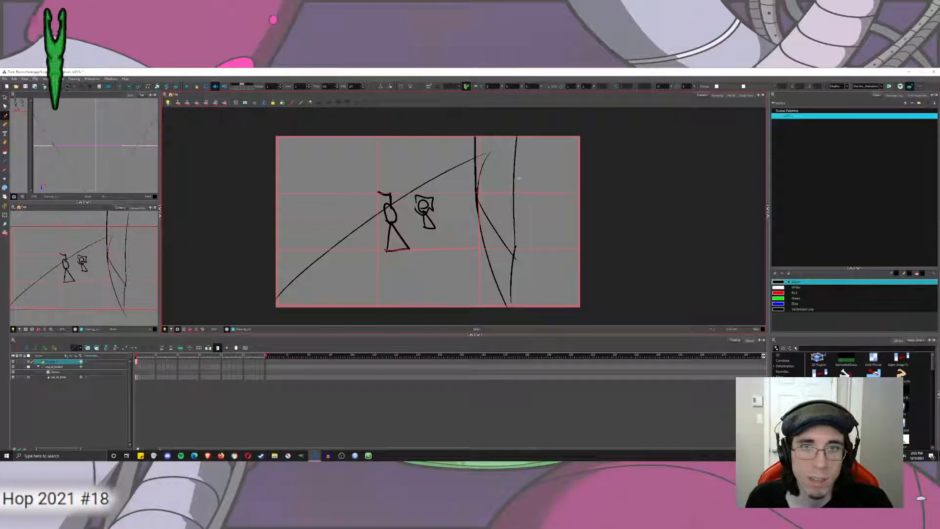
Try clearing the whole drawing, and undo the deletion.
drag(502, 283, 505, 251)
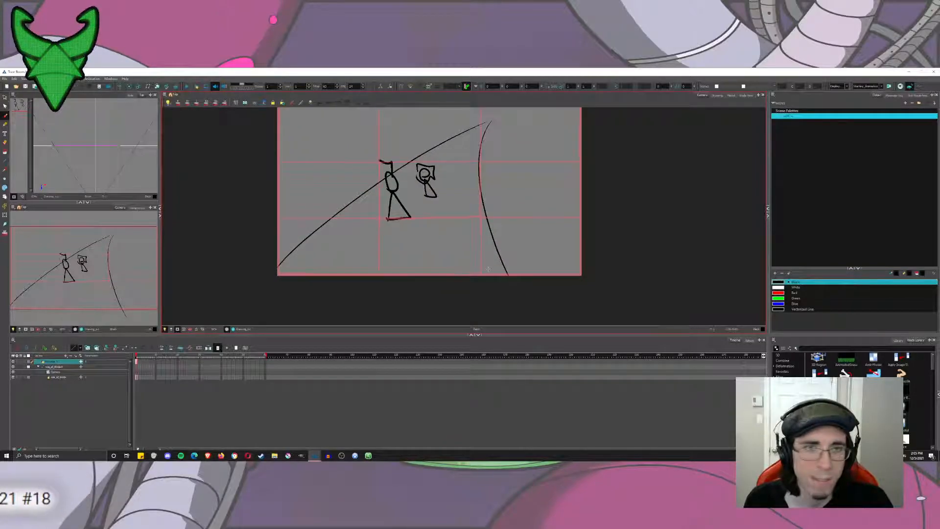
scroll(413, 260, down, 5)
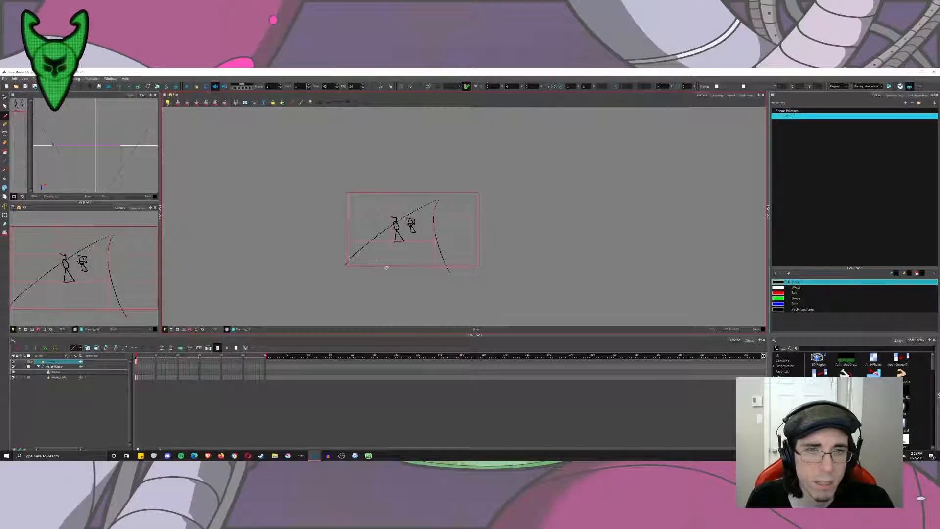
scroll(384, 289, up, 2)
drag(511, 237, 518, 262)
key(ctrl+a)
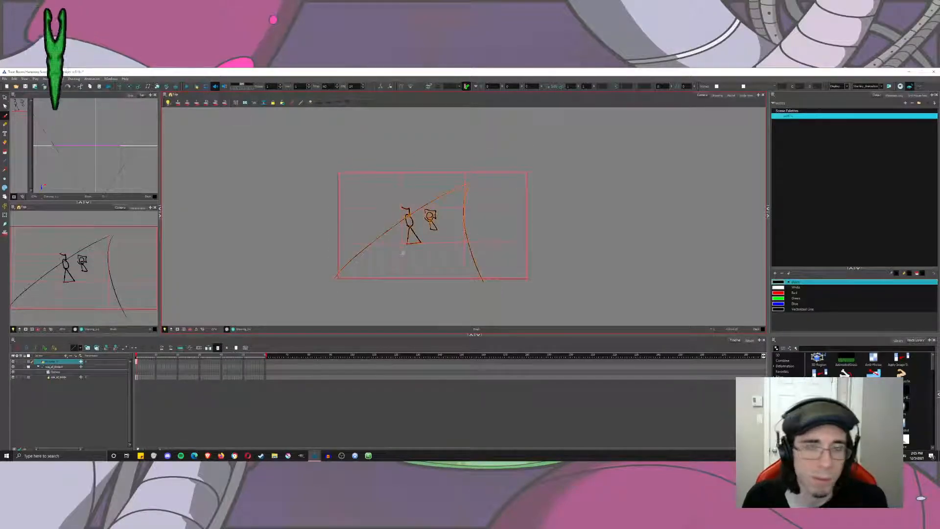
key(Delete)
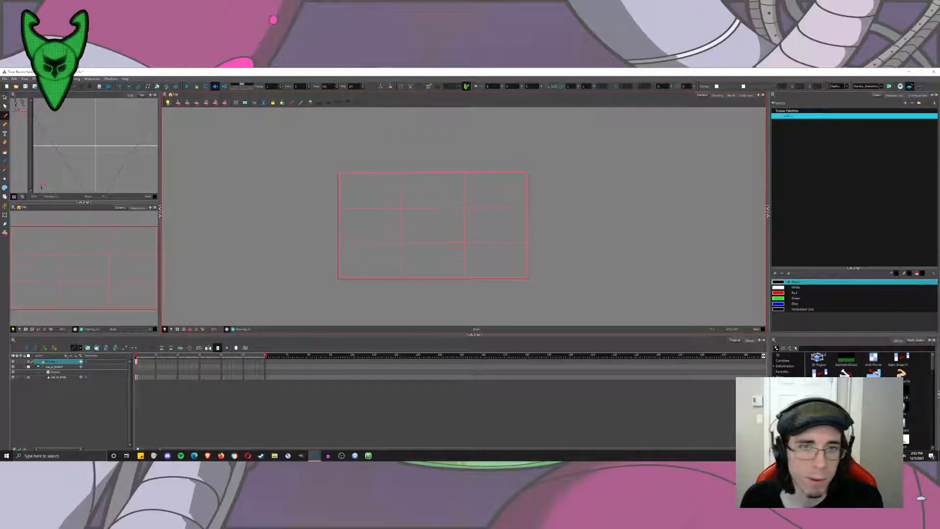
scroll(445, 248, up, 2)
scroll(450, 247, down, 2)
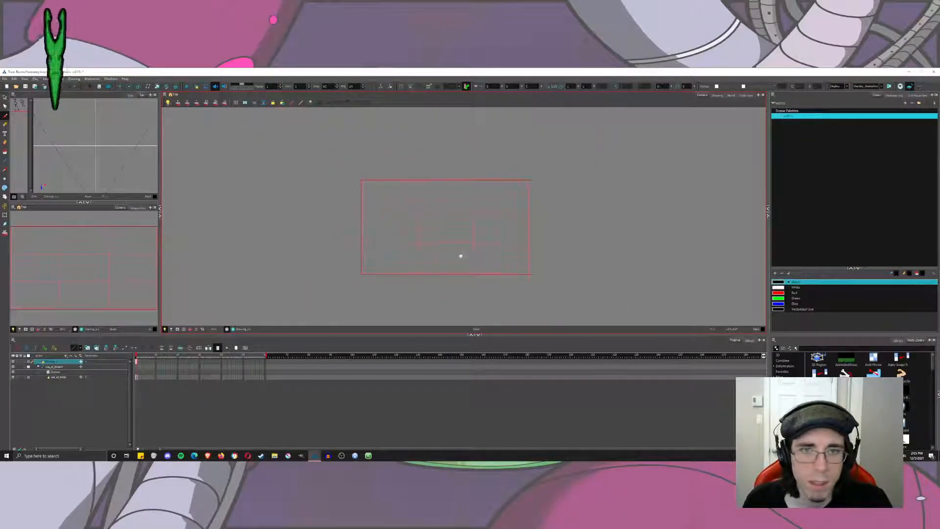
key(ctrl+z)
key(Escape)
Extend the curve below the frame, and sketch a large circle and a wide arc beneath the frame's lower edge.
mouse_move(478, 188)
mouse_down()
mouse_move(522, 326)
mouse_move(483, 277)
mouse_up()
mouse_move(484, 242)
mouse_down()
mouse_move(444, 279)
mouse_move(456, 239)
mouse_up()
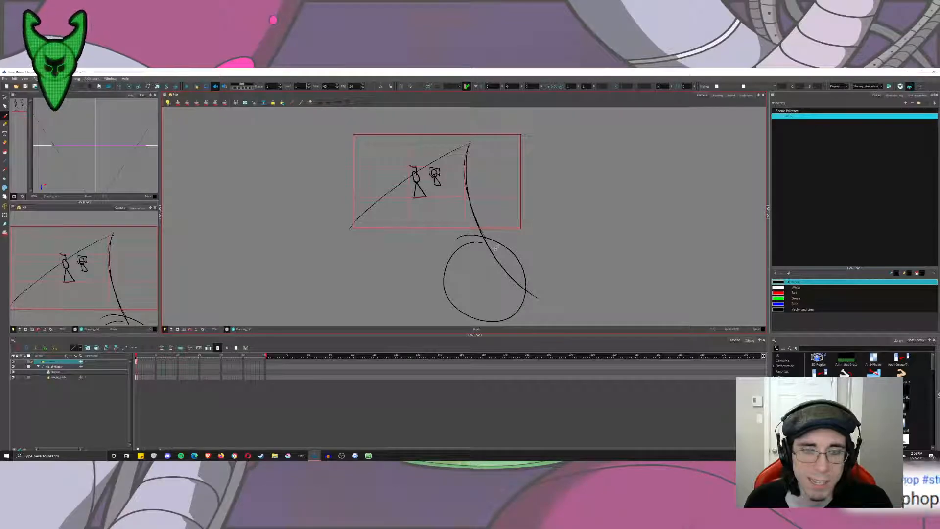
drag(326, 263, 610, 302)
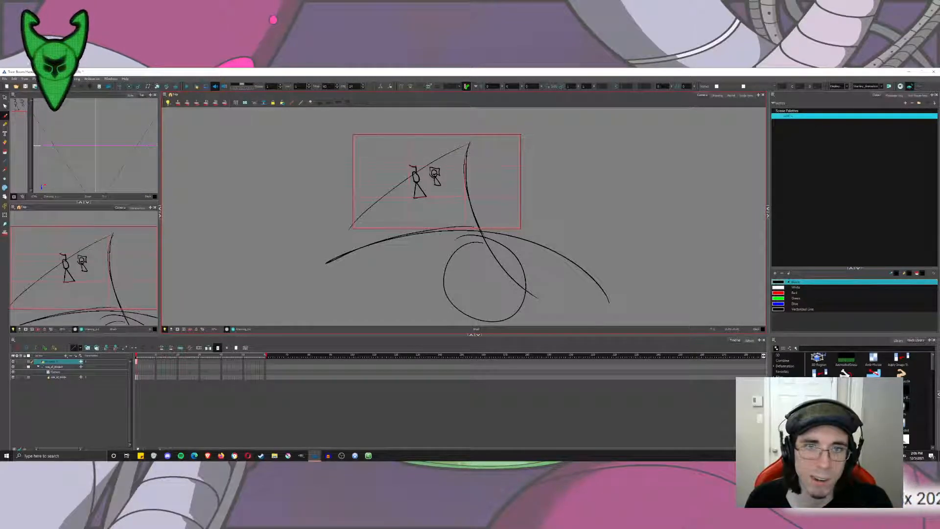
key(2)
drag(419, 190, 413, 234)
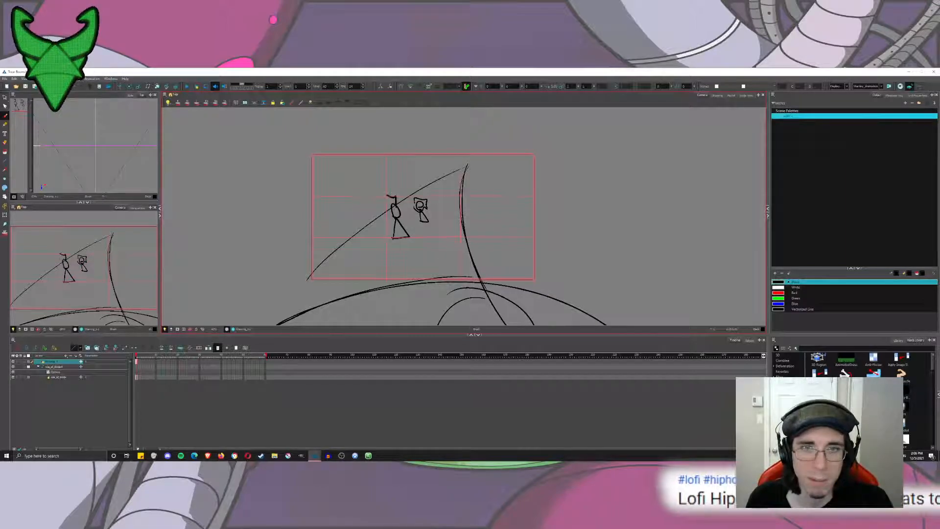
Add a small stroke to the left figure and a vertical line up the right third line, and undo a trial diagonal.
drag(408, 226, 391, 228)
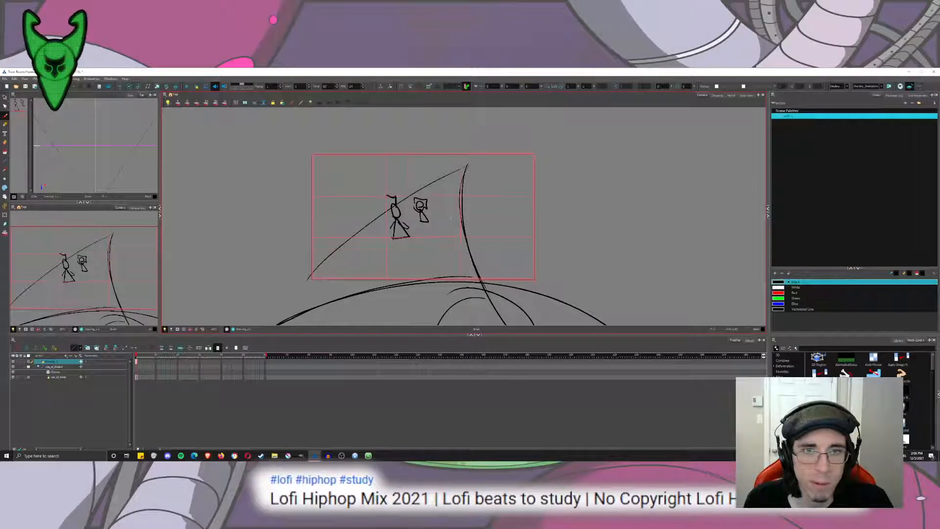
drag(460, 215, 460, 131)
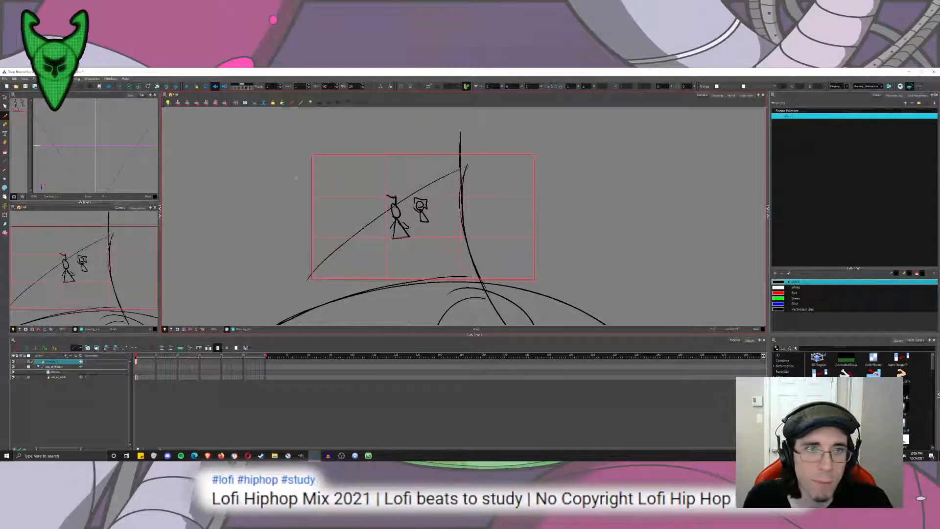
drag(269, 241, 387, 175)
key(ctrl+z)
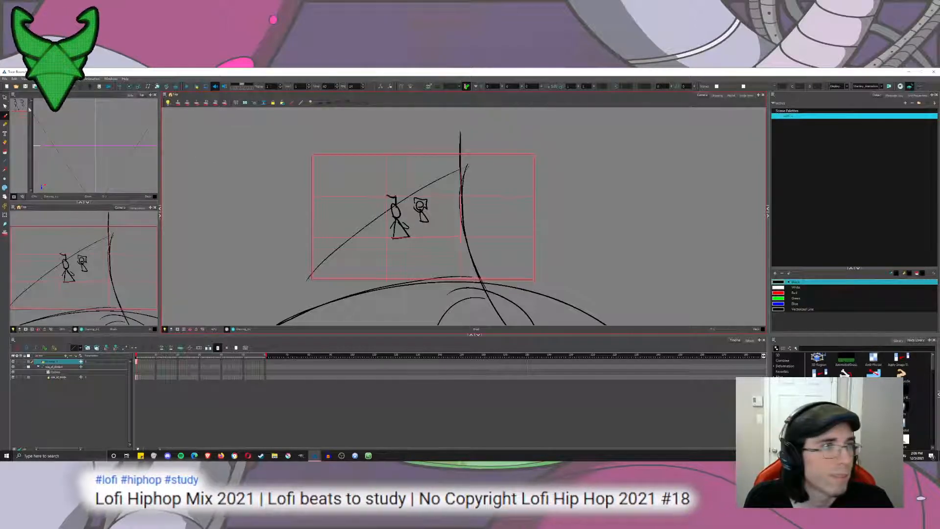
key(ctrl+z)
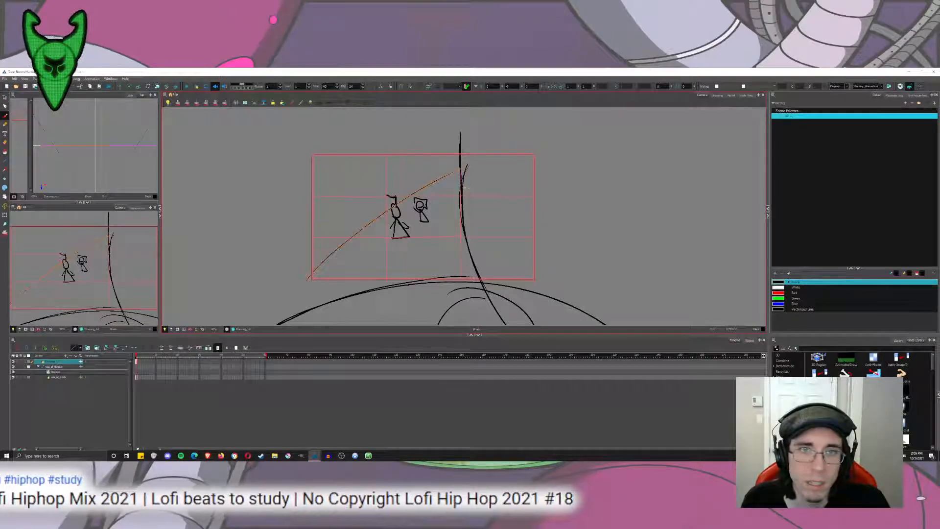
Draw three short cross lines at different heights between the diagonal and the curve.
mouse_move(308, 279)
mouse_down()
mouse_move(460, 169)
mouse_move(468, 179)
mouse_up()
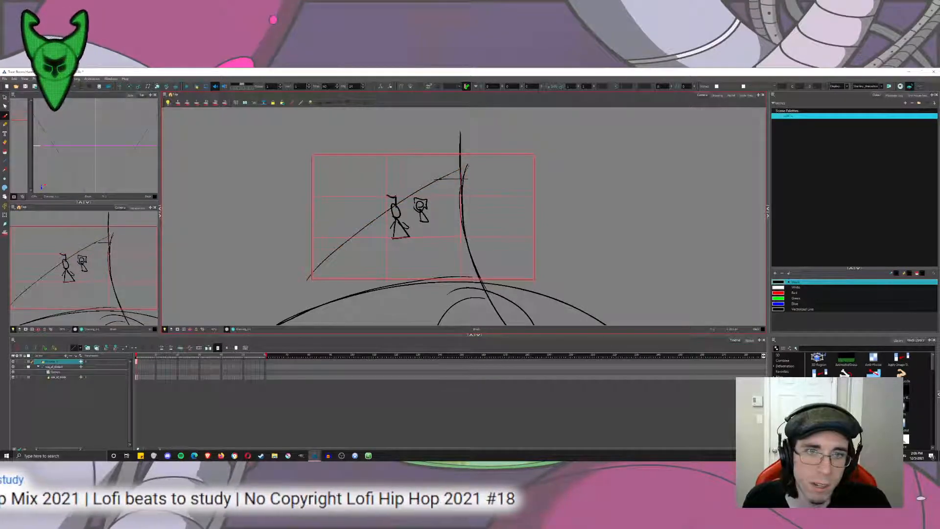
drag(399, 206, 460, 211)
drag(361, 244, 453, 256)
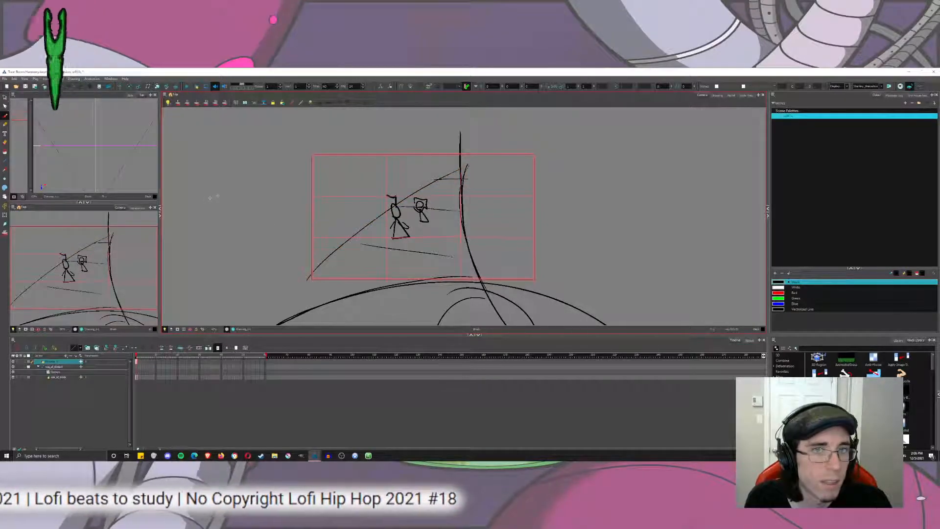
Delete both stick figures, and cut off the curve's overhanging tip near the right third line.
drag(441, 215, 388, 242)
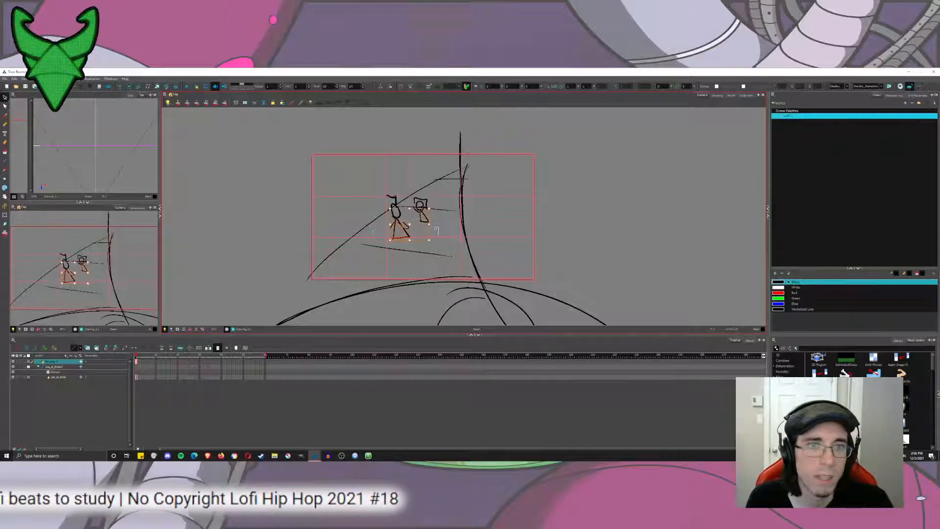
key(Delete)
mouse_move(429, 191)
mouse_down()
mouse_move(412, 215)
mouse_move(392, 199)
mouse_up()
key(Delete)
key(Delete)
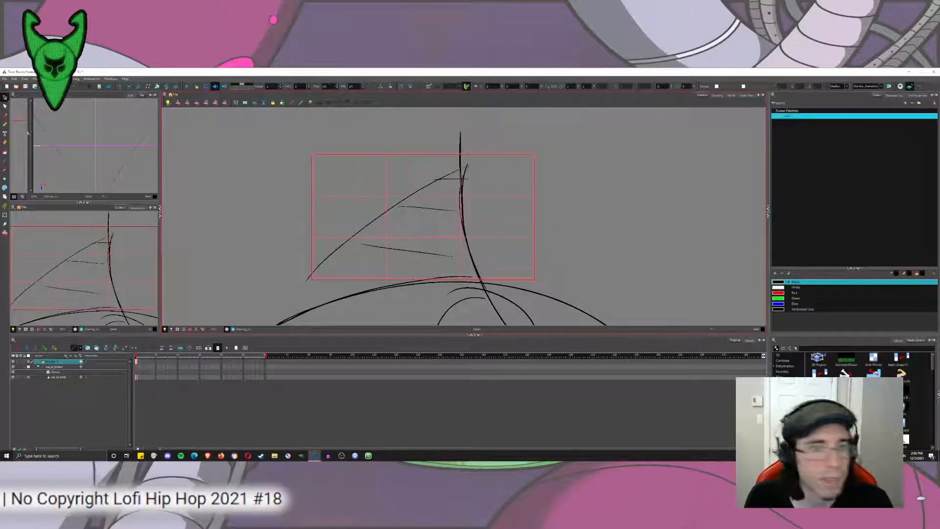
click(6, 97)
click(15, 102)
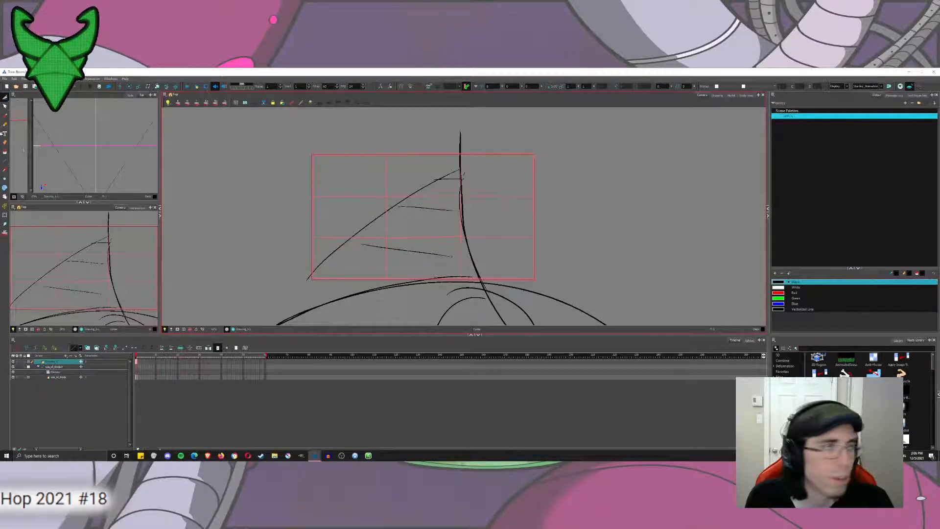
Brush two lines from beyond the frame's upper edge to the right third line, and undo trial strokes fanning out below them.
click(5, 116)
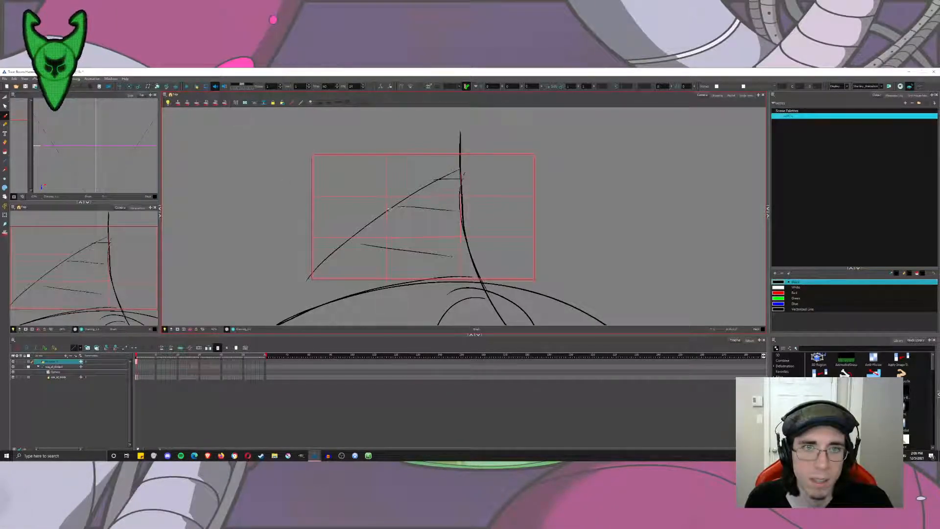
drag(533, 123, 461, 171)
drag(506, 134, 462, 182)
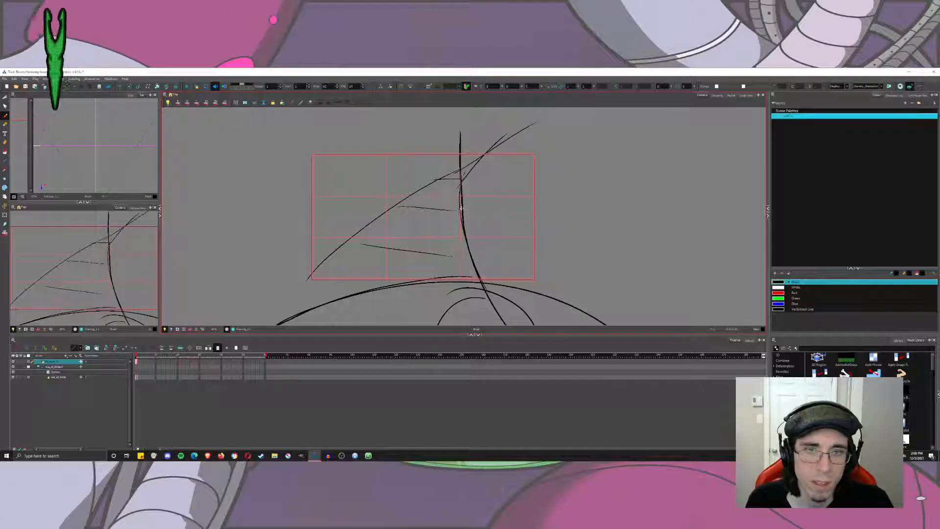
mouse_move(464, 220)
mouse_down()
mouse_move(527, 303)
mouse_move(578, 259)
mouse_up()
drag(495, 192, 581, 200)
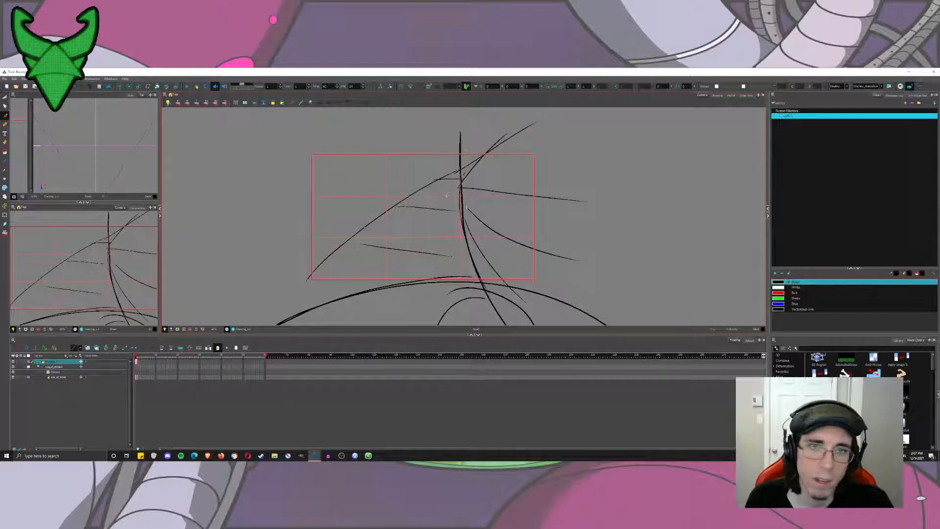
key(ctrl+z)
key(ctrl+z)
key(ctrl+z)
Sketch strokes radiating outward from the right third line past the frame's right and lower edges, undoing the unwanted ones.
mouse_move(465, 229)
mouse_down()
mouse_move(509, 321)
mouse_move(521, 320)
mouse_up()
mouse_move(464, 214)
mouse_down()
mouse_move(501, 292)
mouse_move(475, 234)
mouse_move(543, 321)
mouse_up()
mouse_move(467, 218)
mouse_down()
mouse_move(546, 305)
mouse_move(572, 295)
mouse_up()
key(ctrl+z)
key(ctrl+z)
mouse_move(460, 200)
mouse_down()
mouse_move(547, 274)
mouse_move(554, 172)
mouse_up()
drag(463, 185, 549, 116)
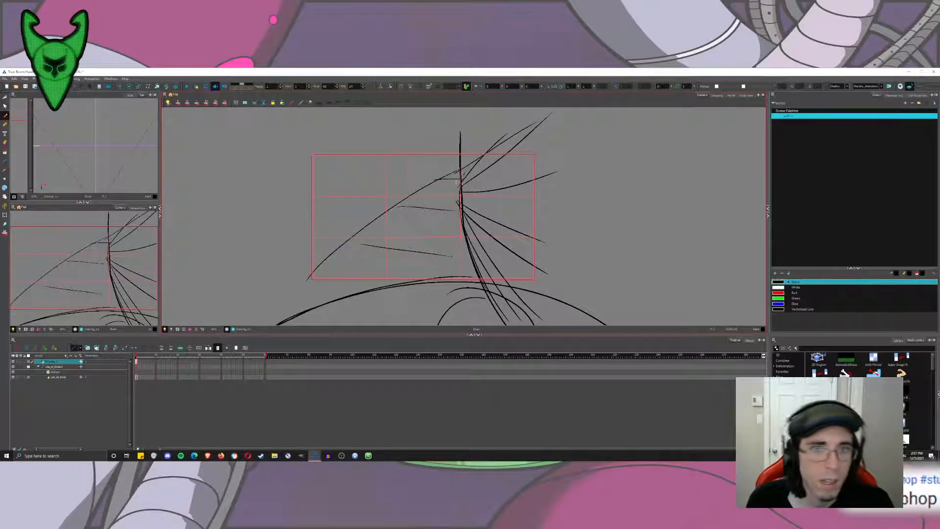
drag(440, 180, 464, 231)
key(ctrl+z)
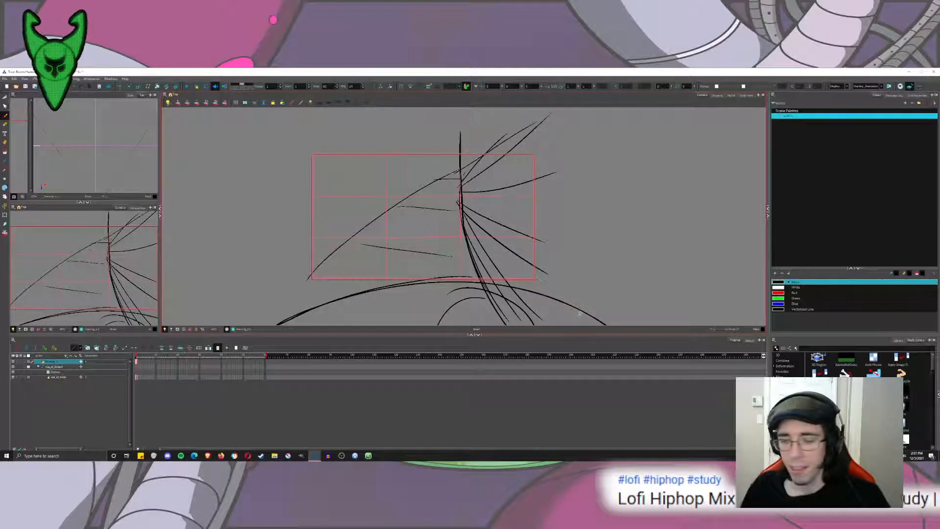
Delete all sketch strokes from the drawing layer, keeping the grid.
key(ctrl+a)
key(Delete)
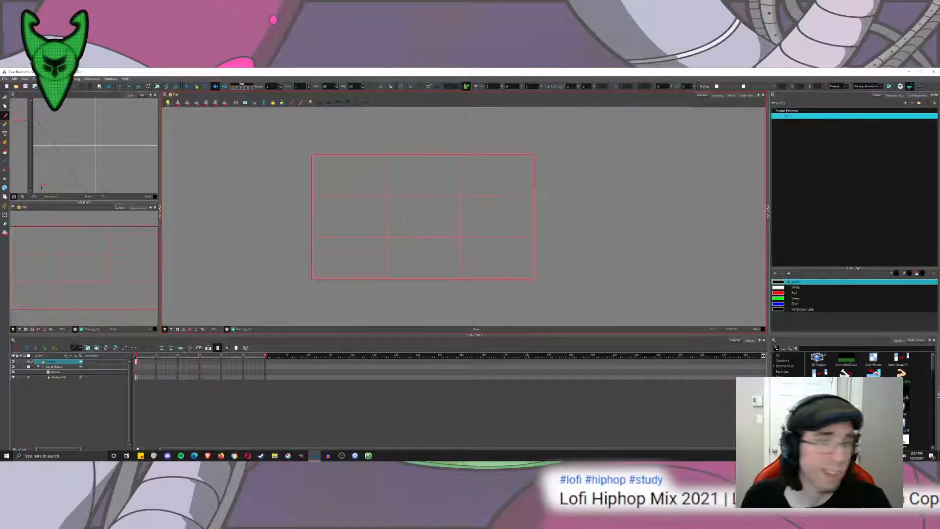
Try curved strokes inside and below the grid's centre cell, undoing each one.
drag(396, 181, 462, 232)
drag(431, 193, 449, 269)
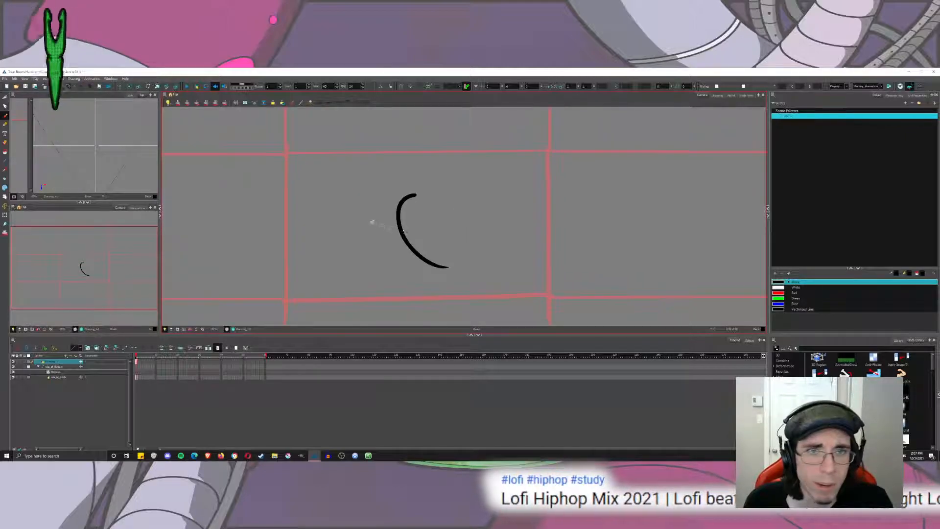
key(ctrl+z)
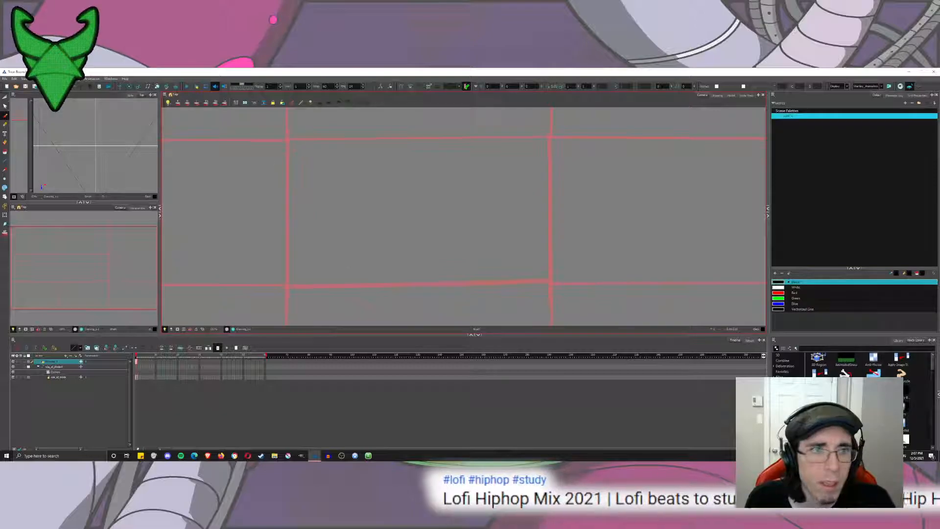
mouse_move(419, 272)
mouse_down()
mouse_move(373, 291)
mouse_move(420, 274)
mouse_move(440, 294)
mouse_up()
key(ctrl+z)
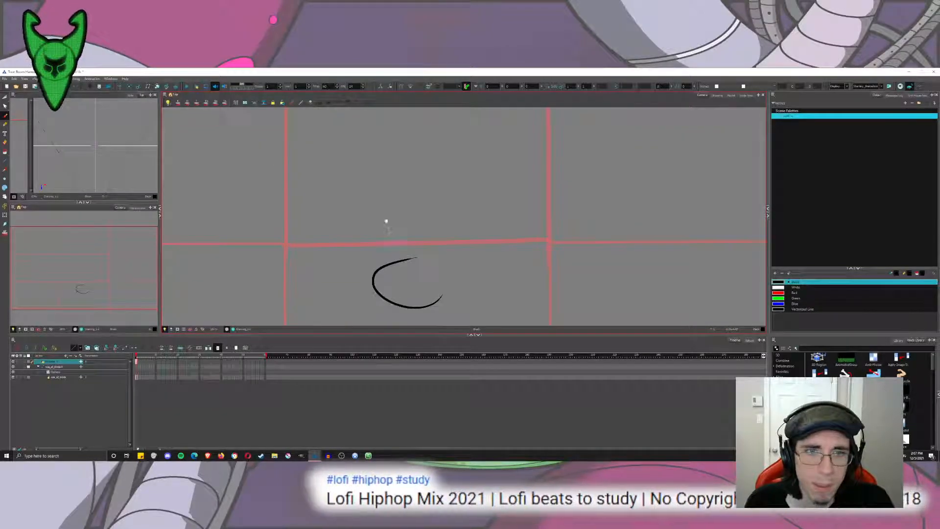
key(ctrl+z)
Mark the four corners of the grid's centre cell with short black strokes, and delete all of the marks.
mouse_move(289, 151)
mouse_down()
mouse_move(290, 262)
mouse_move(321, 157)
mouse_up()
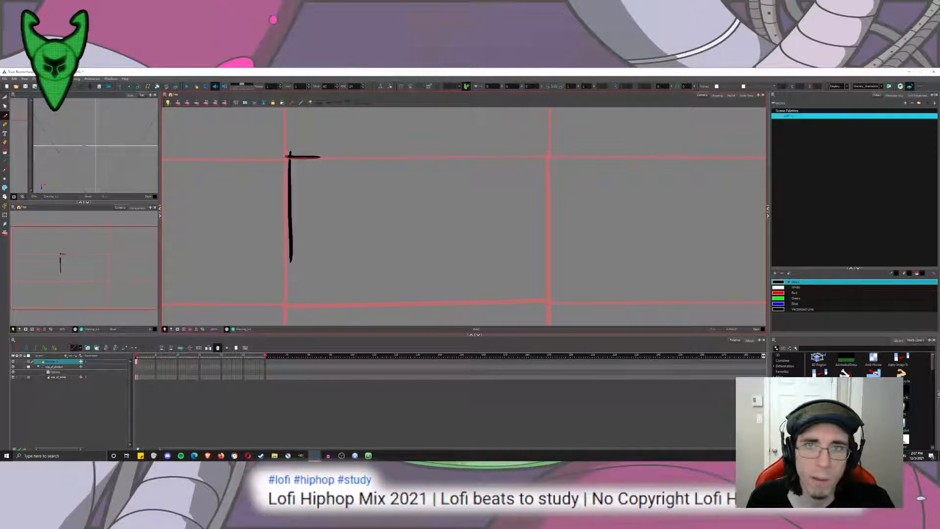
drag(534, 153, 558, 154)
drag(549, 154, 548, 208)
mouse_move(286, 282)
mouse_down()
mouse_move(287, 311)
mouse_move(315, 312)
mouse_up()
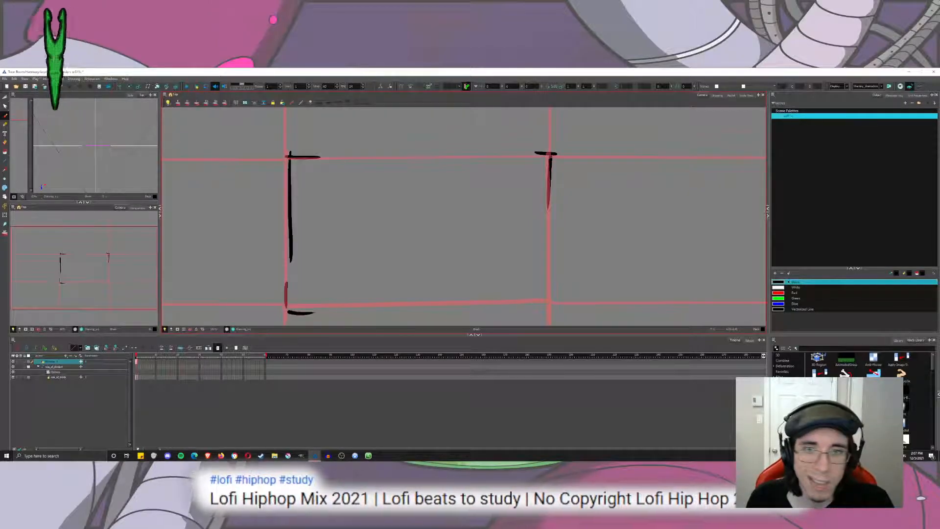
drag(548, 287, 549, 304)
drag(548, 304, 534, 303)
key(ctrl+a)
key(Delete)
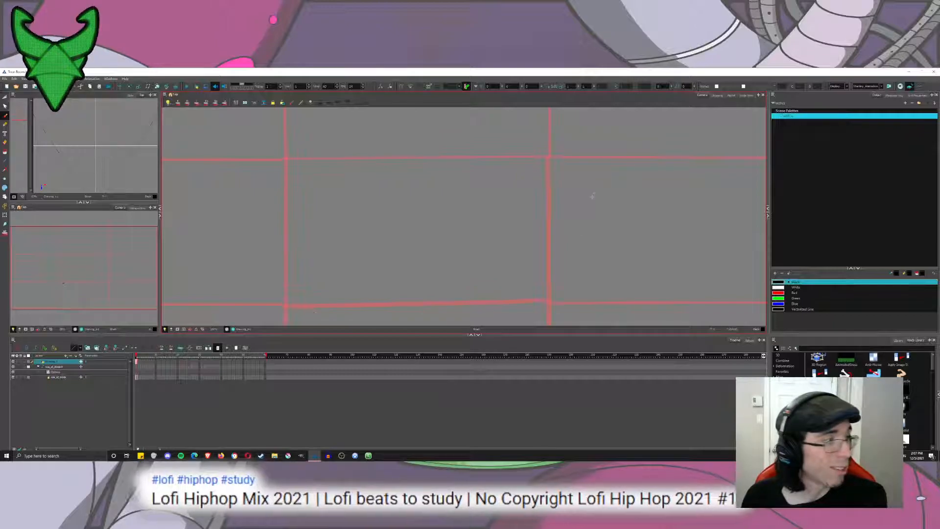
drag(415, 205, 411, 185)
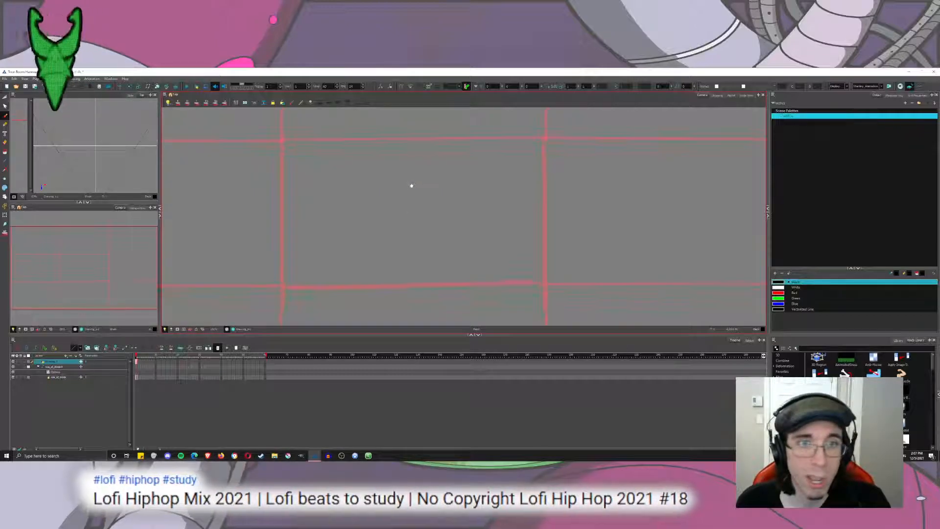
Try a circle below the centre cell's lower edge with long strokes rising above it, undoing every stroke.
mouse_move(420, 264)
mouse_down()
mouse_move(434, 247)
mouse_move(504, 293)
mouse_move(431, 269)
mouse_up()
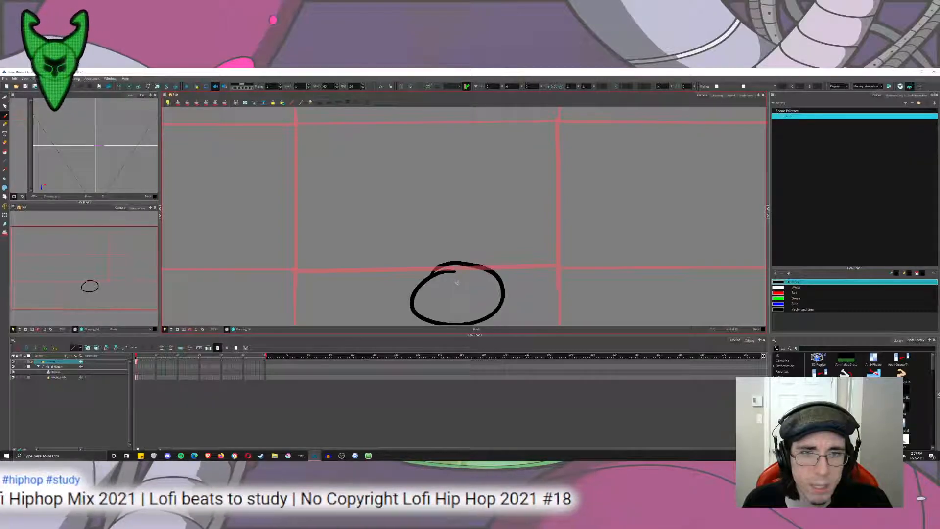
key(ctrl+z)
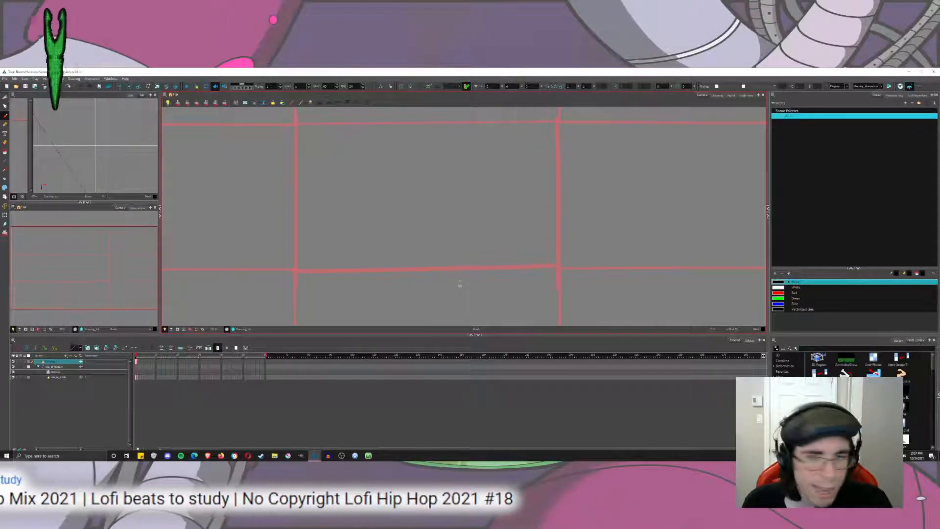
drag(419, 304, 454, 267)
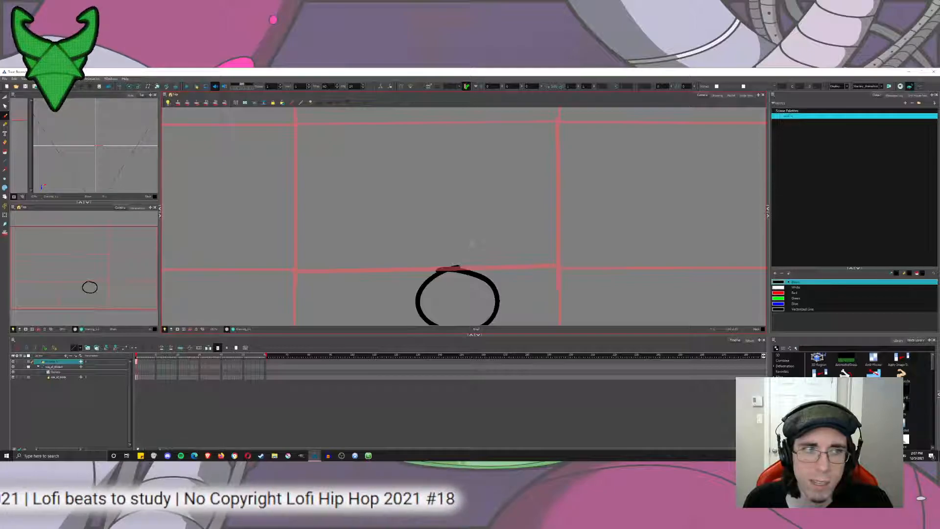
drag(490, 293, 482, 156)
drag(298, 267, 445, 144)
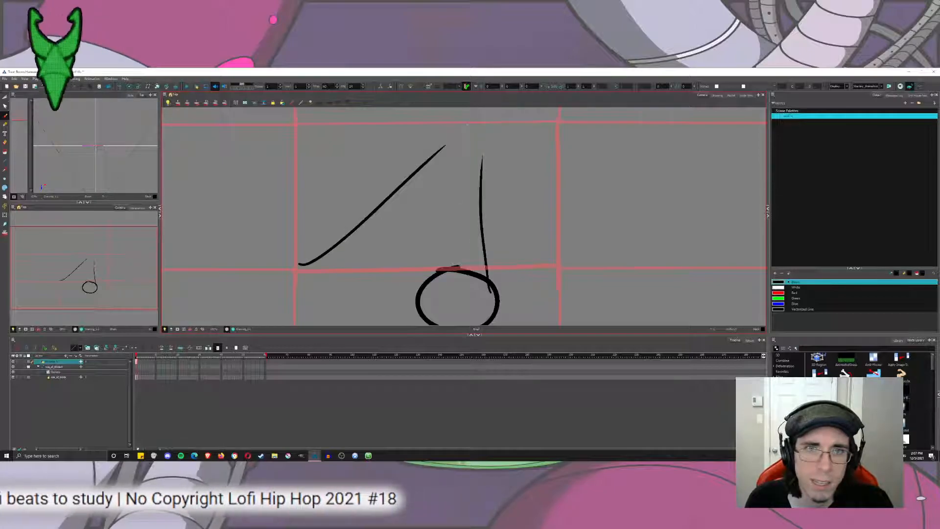
key(ctrl+z)
key(ctrl+z)
key(ctrl+z)
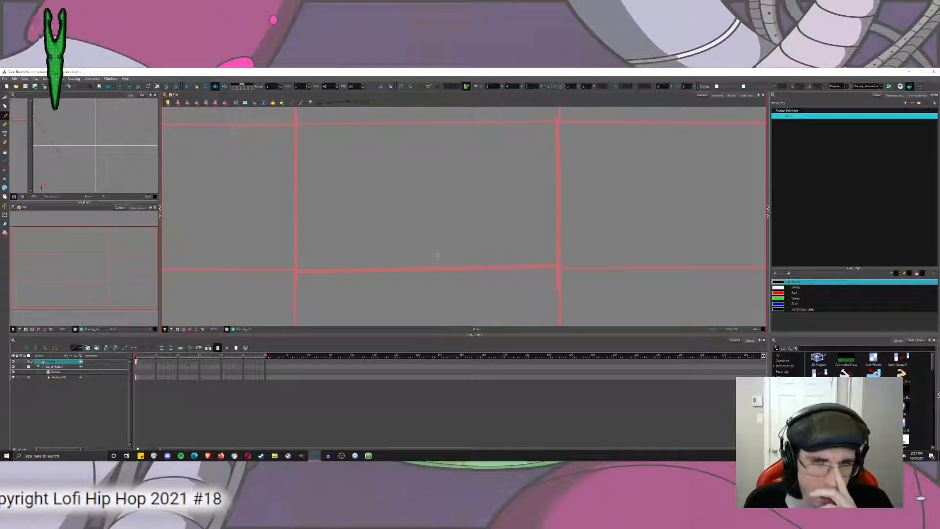
Try curved strokes running from the centre cell's upper edge diagonally down into the cell, undoing each one.
mouse_move(558, 119)
mouse_down()
mouse_move(466, 238)
mouse_move(467, 252)
mouse_up()
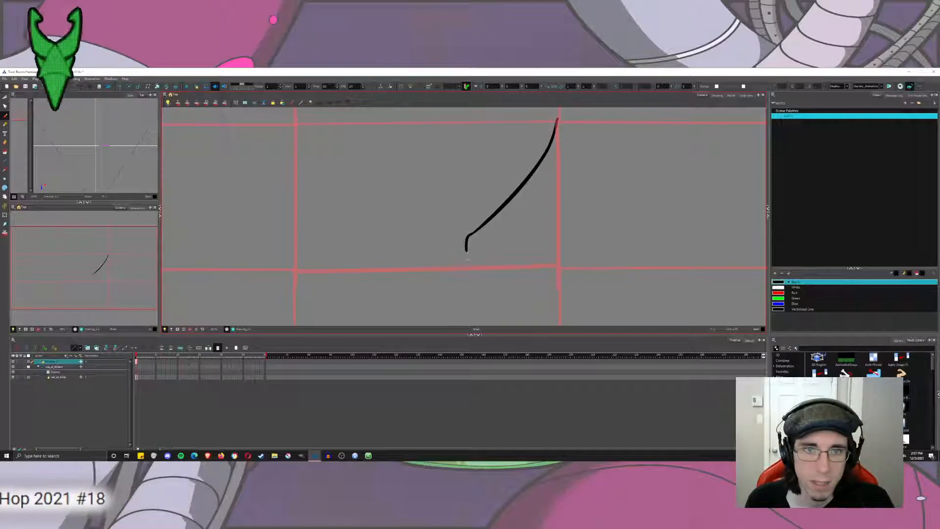
key(ctrl+z)
key(ctrl+z)
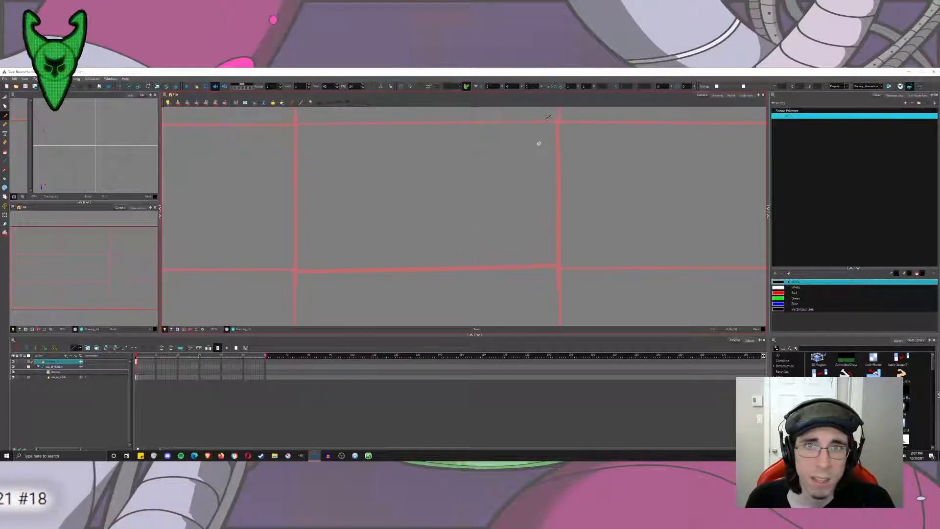
drag(512, 115, 451, 223)
key(ctrl+z)
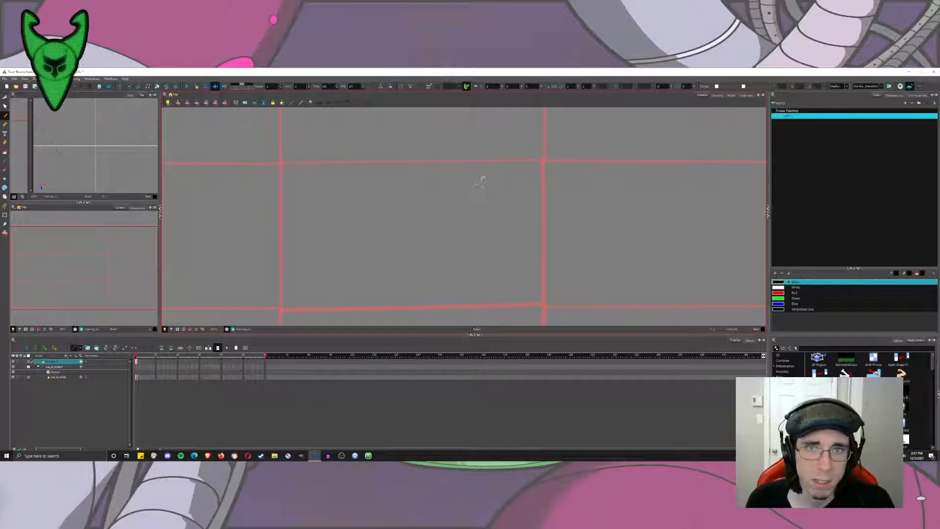
Mask the area outside the camera frame, with the whole grid in view.
scroll(482, 185, down, 3)
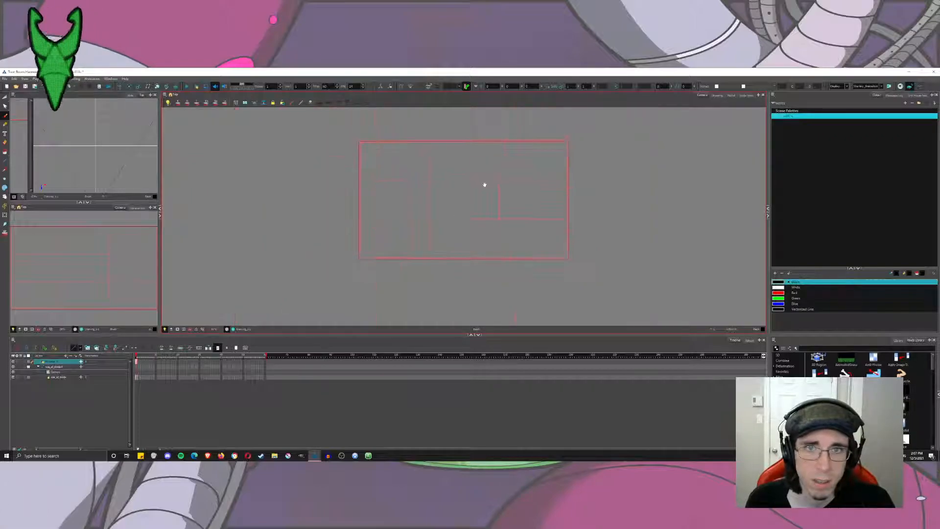
drag(485, 184, 625, 145)
scroll(519, 178, up, 2)
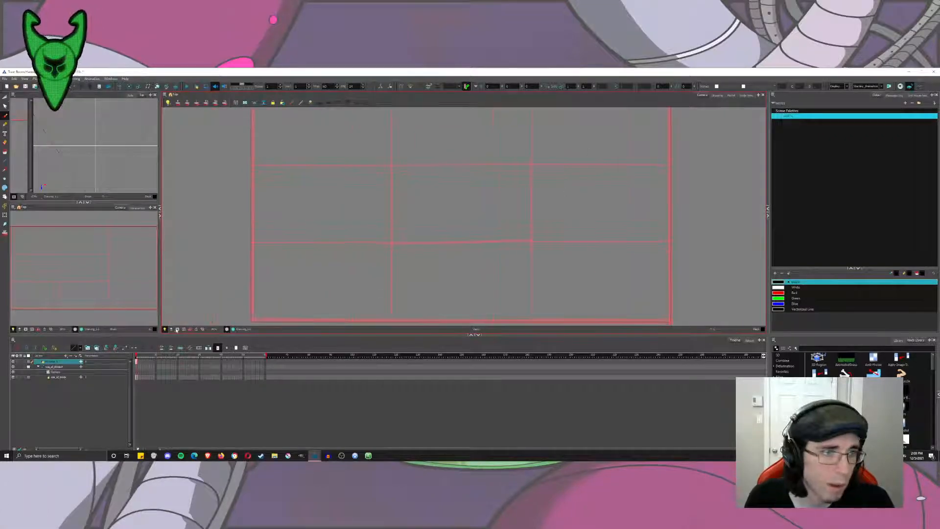
click(176, 329)
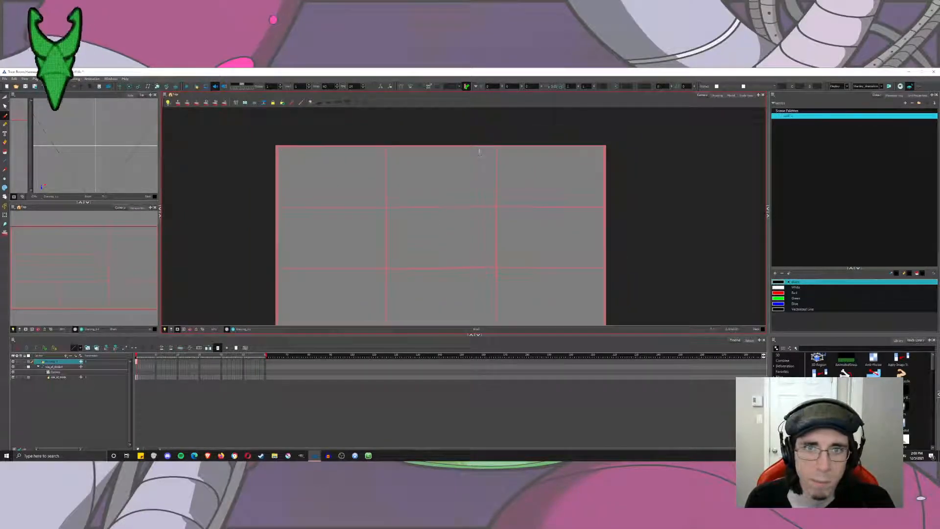
Try wide curved lines spreading from the frame's upper edge down through the outer columns, undoing each one.
drag(475, 151, 552, 306)
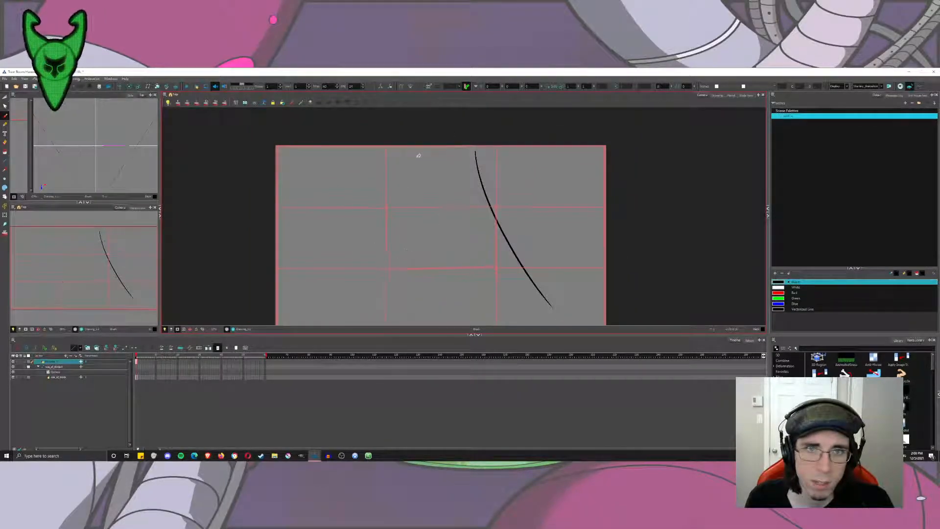
drag(401, 139, 289, 351)
drag(468, 139, 571, 335)
key(ctrl+z)
key(ctrl+z)
key(ctrl+z)
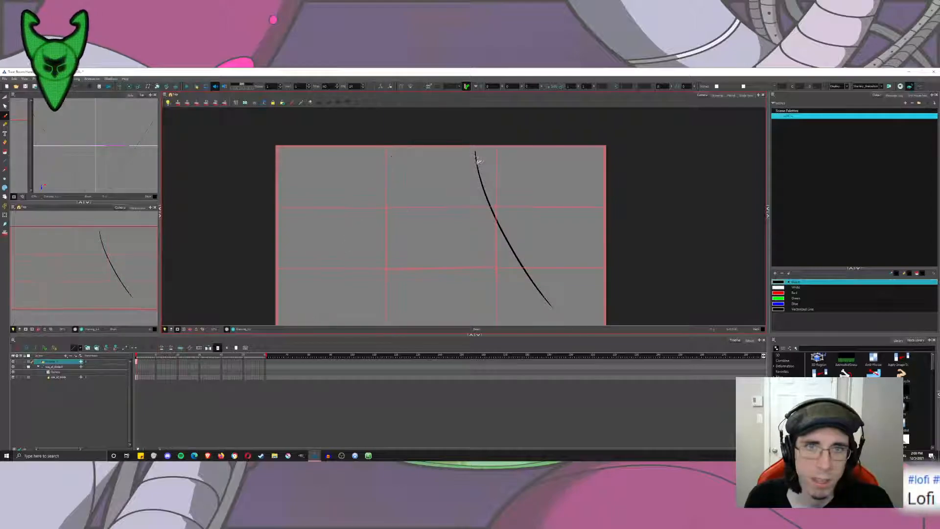
Try a steeper pair of lines flaring down from the frame's upper edge and a single diagonal, undoing them all.
drag(468, 145, 535, 325)
drag(416, 144, 350, 325)
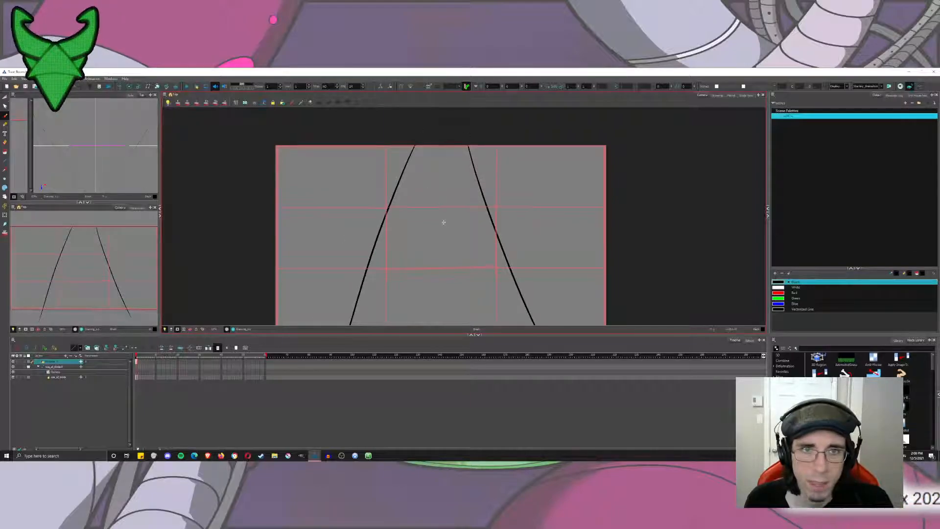
drag(443, 223, 449, 247)
key(ctrl+z)
key(ctrl+z)
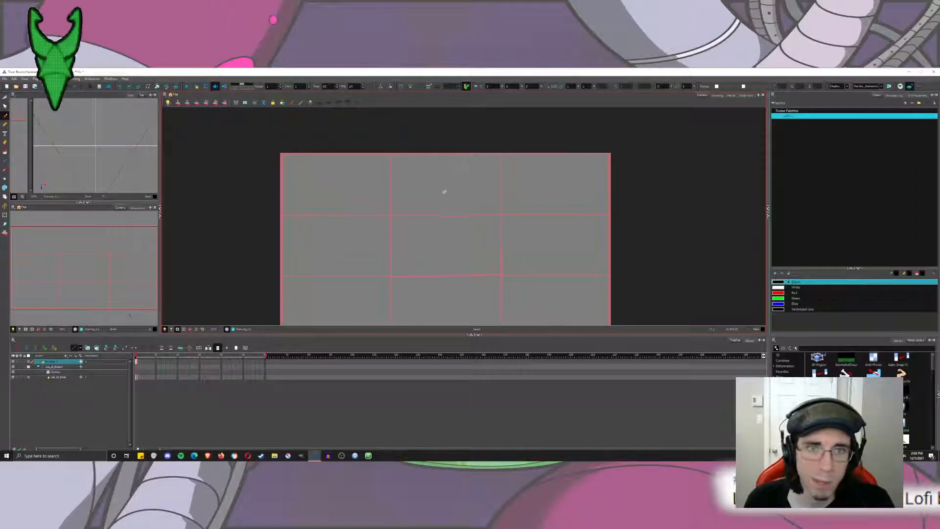
drag(427, 208, 426, 195)
mouse_move(420, 137)
mouse_down()
mouse_move(390, 325)
mouse_move(504, 325)
mouse_up()
key(ctrl+z)
Draw two long black lines flaring from the frame's upper edge down past its lower edge, crossing the vertical third lines.
key(ctrl+z)
drag(417, 138, 370, 325)
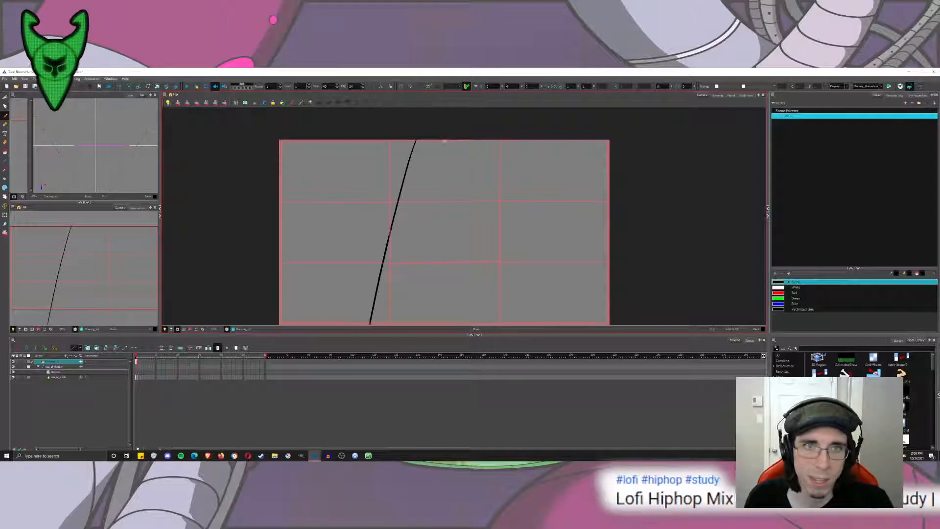
mouse_move(464, 142)
mouse_down()
mouse_move(537, 325)
mouse_move(493, 235)
mouse_move(525, 324)
mouse_up()
Draw four horizontal cross strokes between the two long lines, spaced from near the frame's lower edge up to its upper edge.
key(ctrl+z)
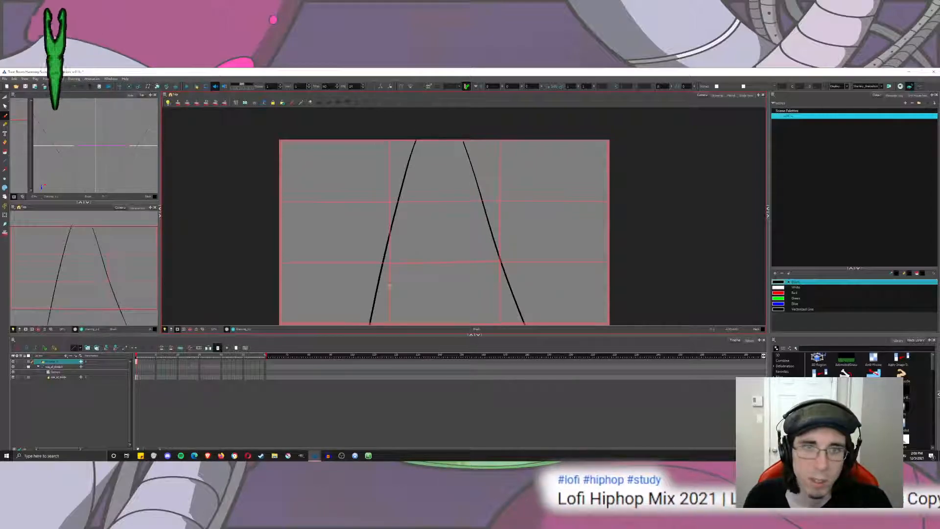
drag(381, 295, 526, 320)
key(ctrl+z)
drag(377, 294, 511, 291)
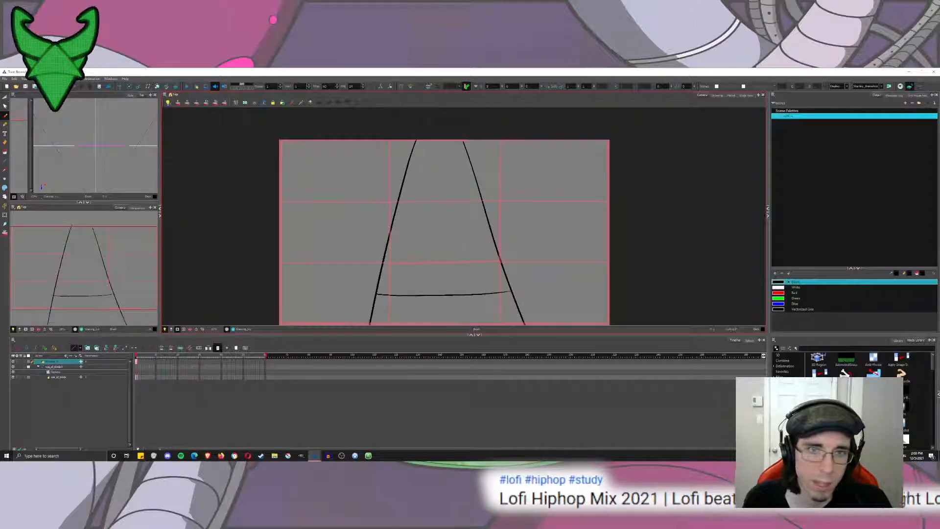
drag(392, 229, 489, 229)
drag(399, 185, 473, 182)
drag(402, 144, 460, 143)
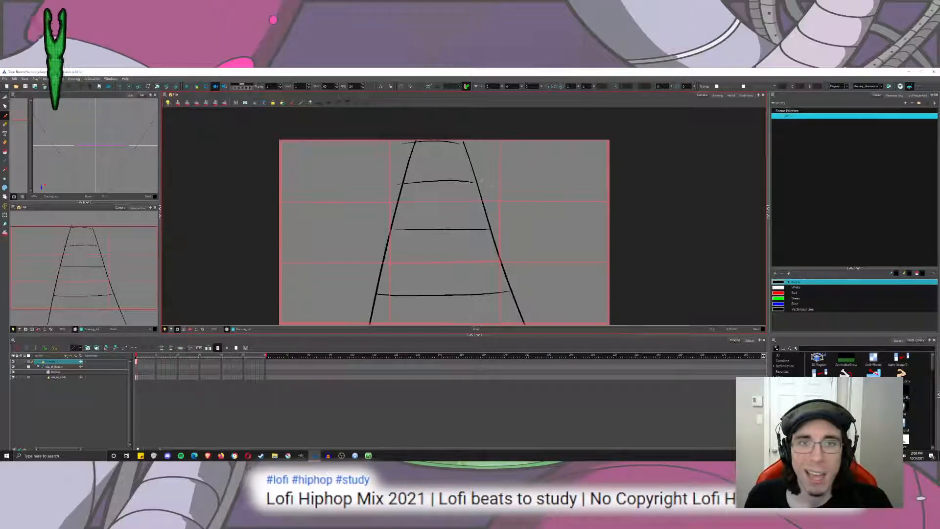
Draw three strokes branching from the right long line at its cross strokes out to the frame's upper and right edges.
drag(480, 141, 476, 186)
drag(491, 233, 586, 141)
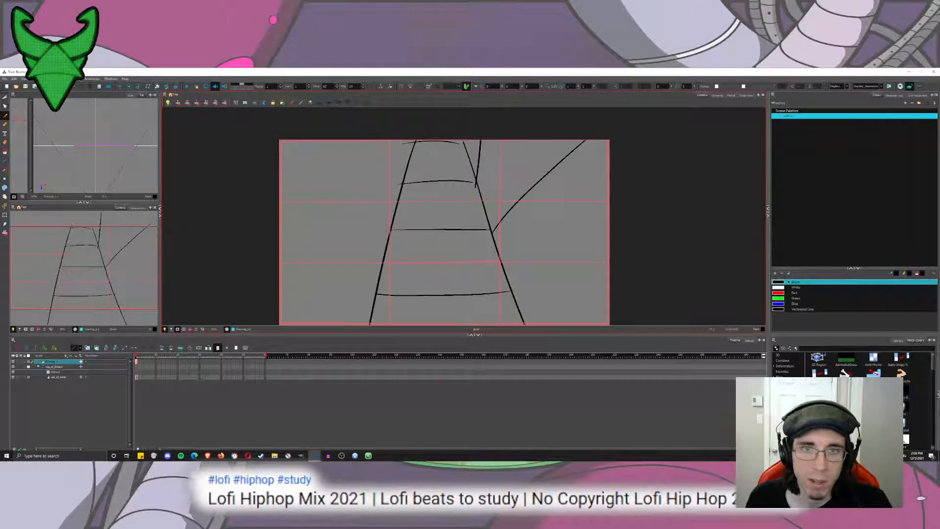
drag(514, 291, 609, 306)
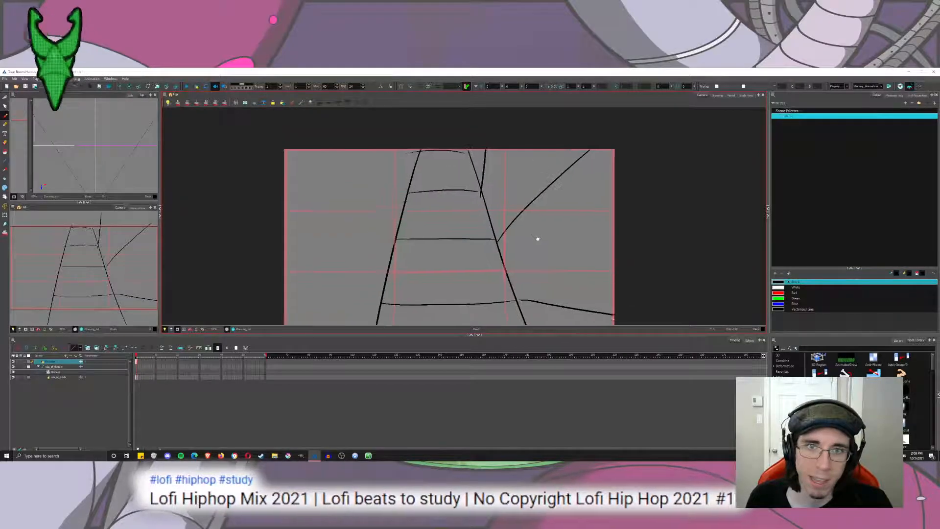
drag(539, 232, 535, 200)
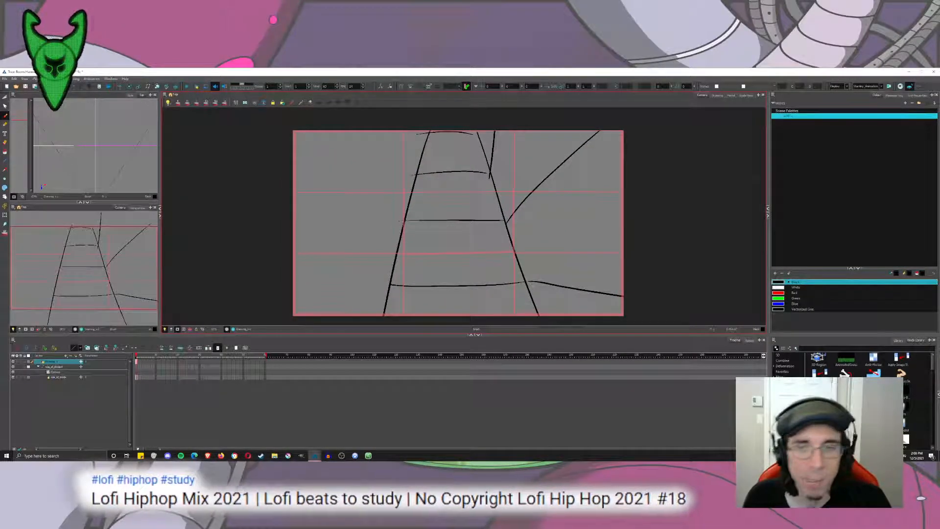
Try diagonals from beside the right long line's upper end down to the frame's lower right area, undoing each one.
drag(473, 128, 608, 372)
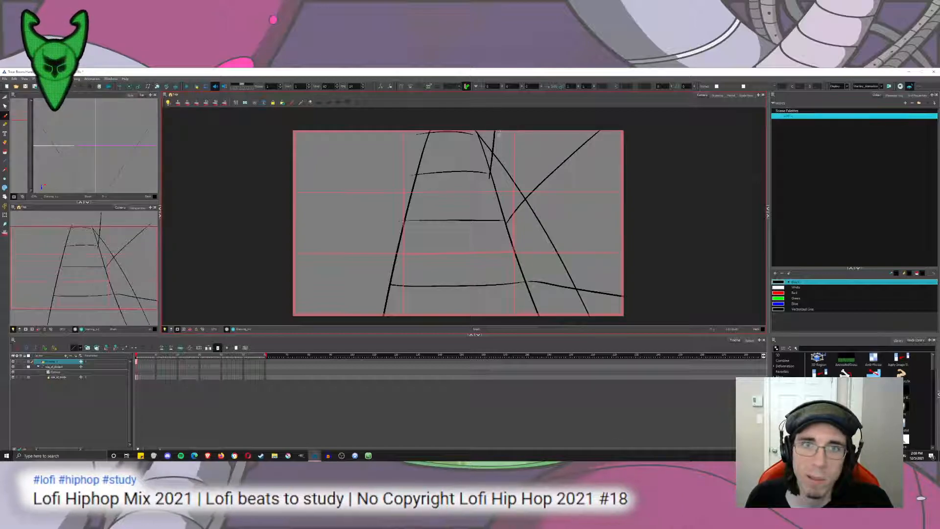
key(ctrl+z)
drag(490, 130, 612, 338)
key(ctrl+z)
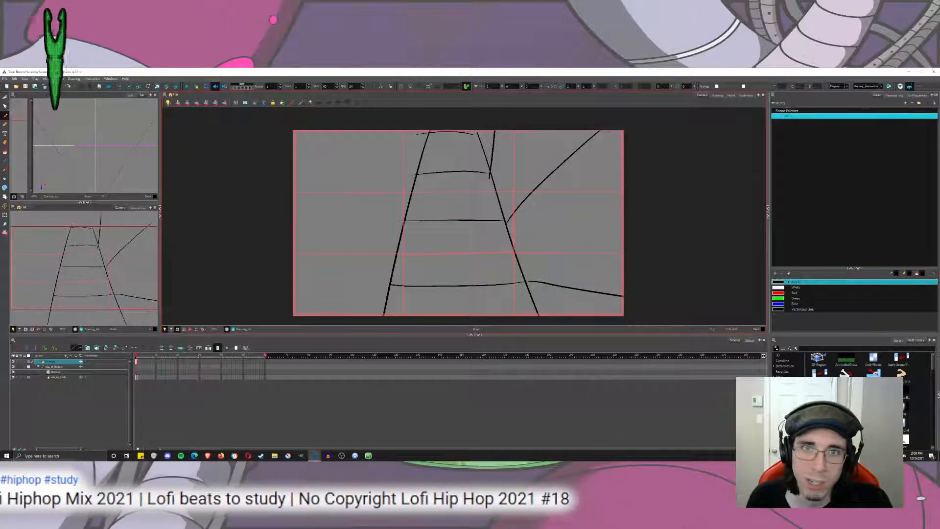
Turn off the camera mask and extend the two long lines upward until they converge above the frame.
scroll(481, 178, down, 4)
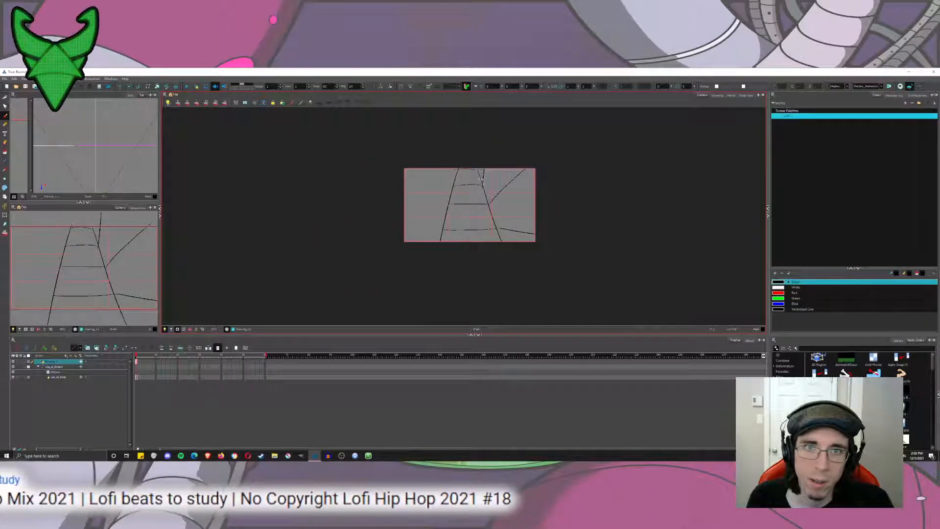
click(178, 329)
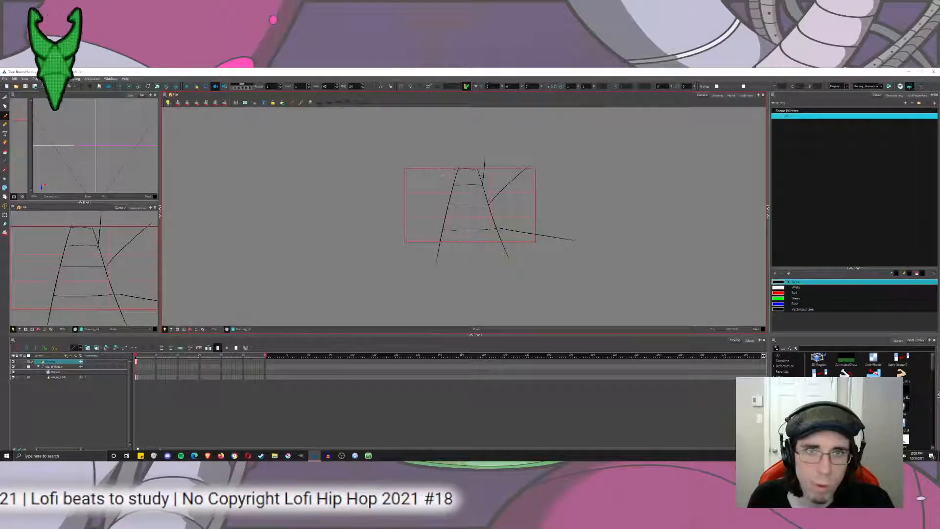
key(ctrl+z)
drag(457, 171, 469, 117)
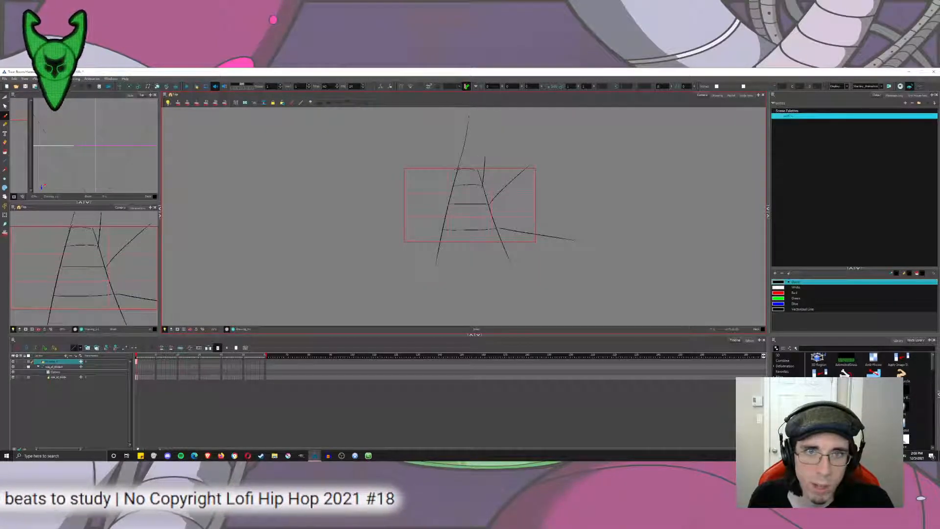
drag(478, 163, 462, 117)
key(ctrl+z)
Draw six lines fanning from the convergence point above the frame down and right across the right-hand column.
mouse_move(479, 171)
mouse_down()
mouse_move(460, 129)
mouse_move(592, 289)
mouse_up()
drag(499, 159, 591, 213)
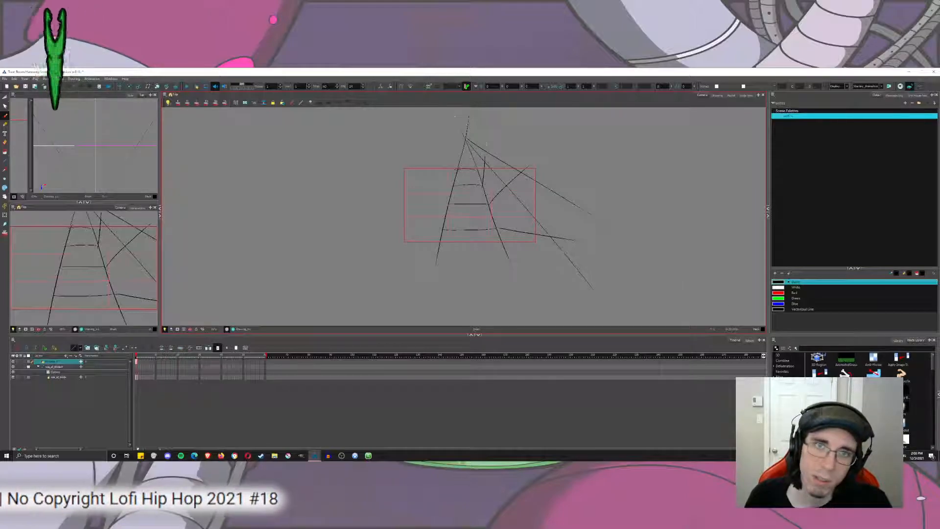
drag(467, 140, 558, 297)
drag(467, 142, 539, 293)
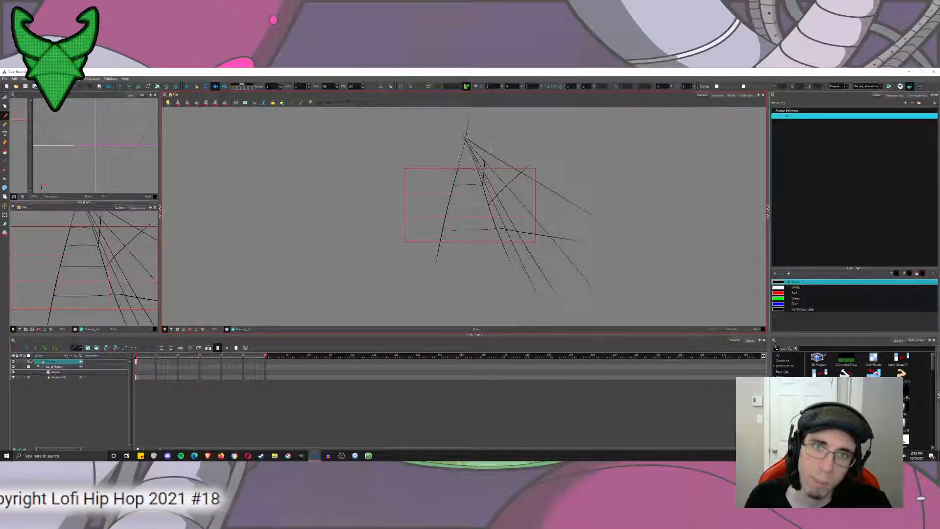
drag(468, 142, 581, 296)
drag(468, 141, 602, 246)
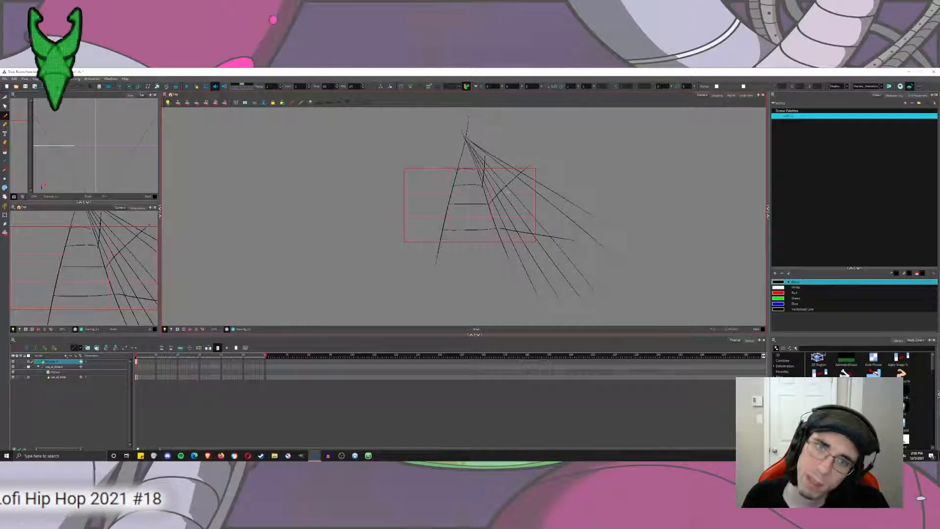
Turn the camera mask back on to view the perspective sketch within the frame.
click(177, 330)
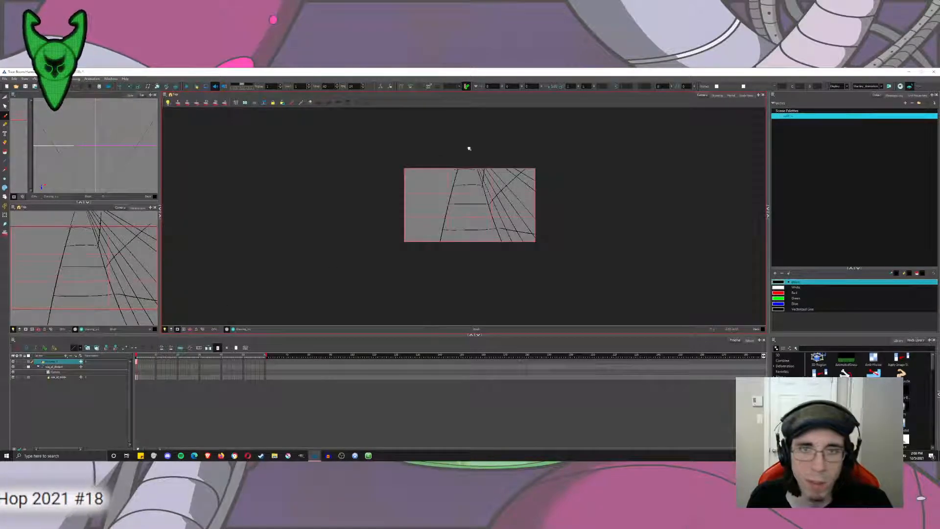
scroll(469, 148, up, 3)
drag(415, 198, 425, 219)
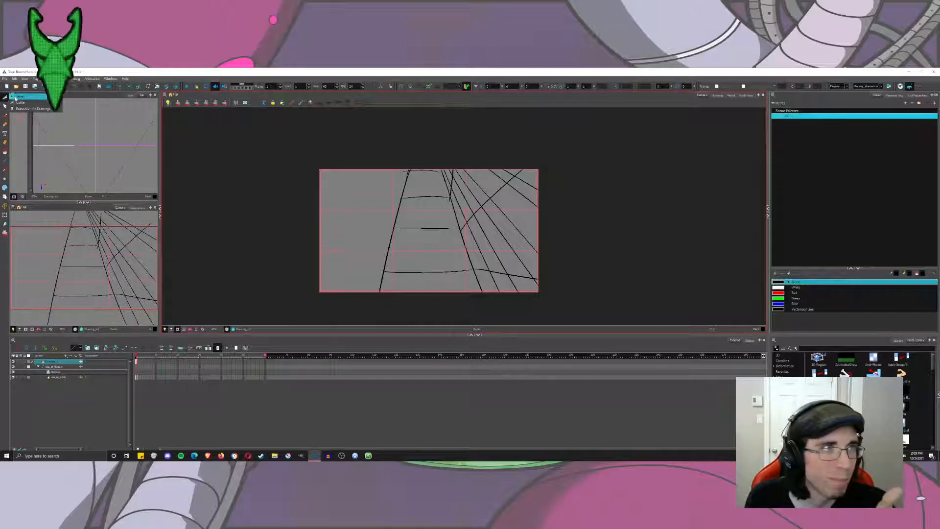
Select the left long line, skew its ends inward until it stands almost vertical, and deselect it.
click(15, 99)
click(398, 213)
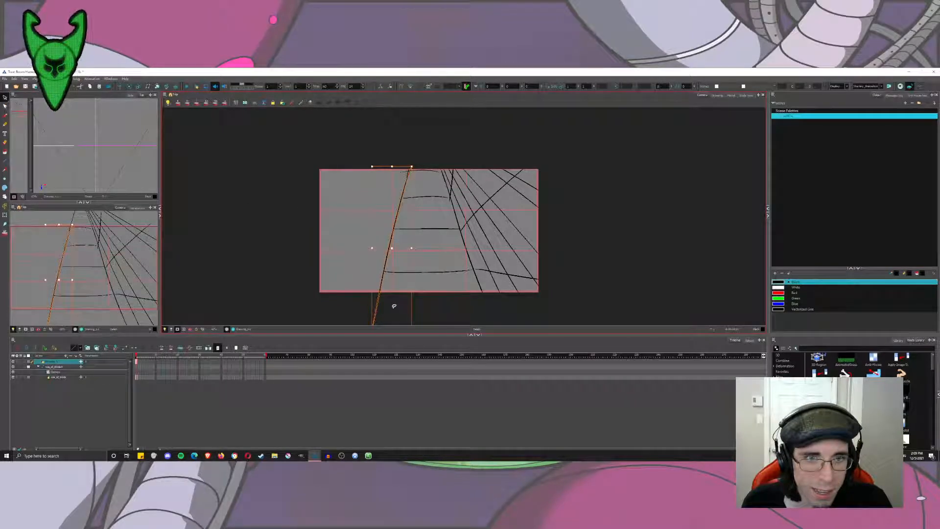
mouse_move(395, 307)
mouse_down()
mouse_move(388, 271)
mouse_move(402, 292)
mouse_up()
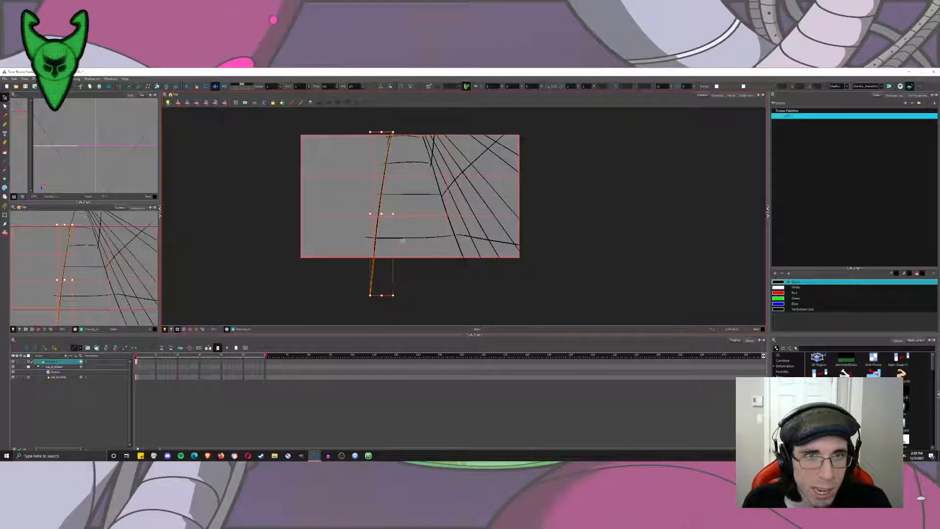
drag(384, 131, 403, 131)
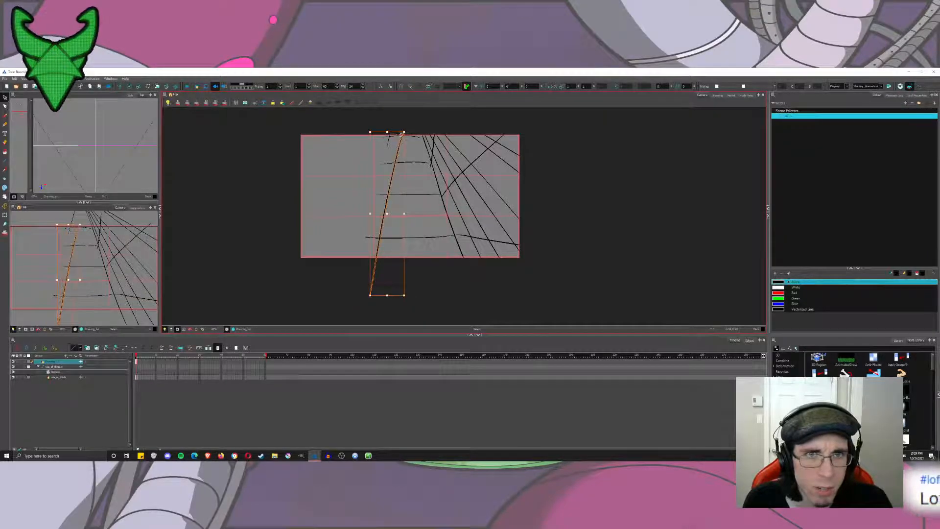
drag(396, 294, 428, 293)
click(377, 210)
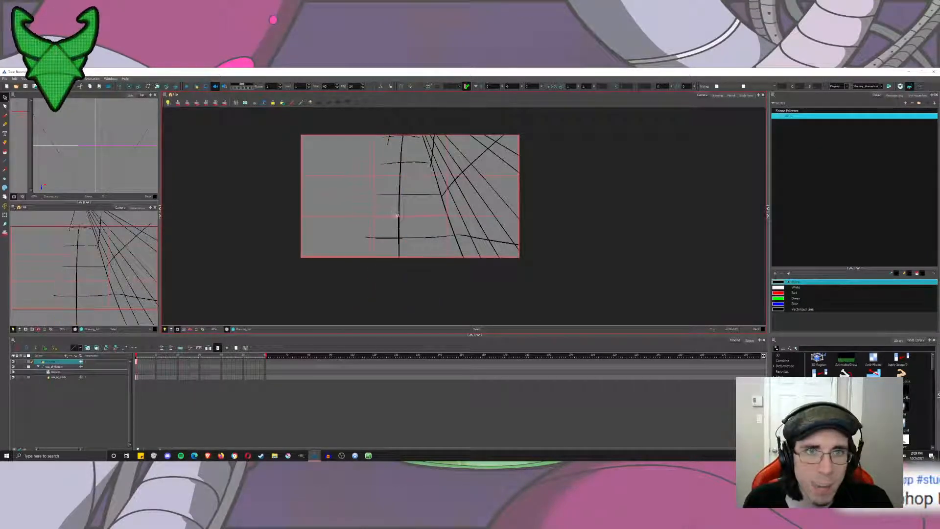
click(399, 218)
click(385, 215)
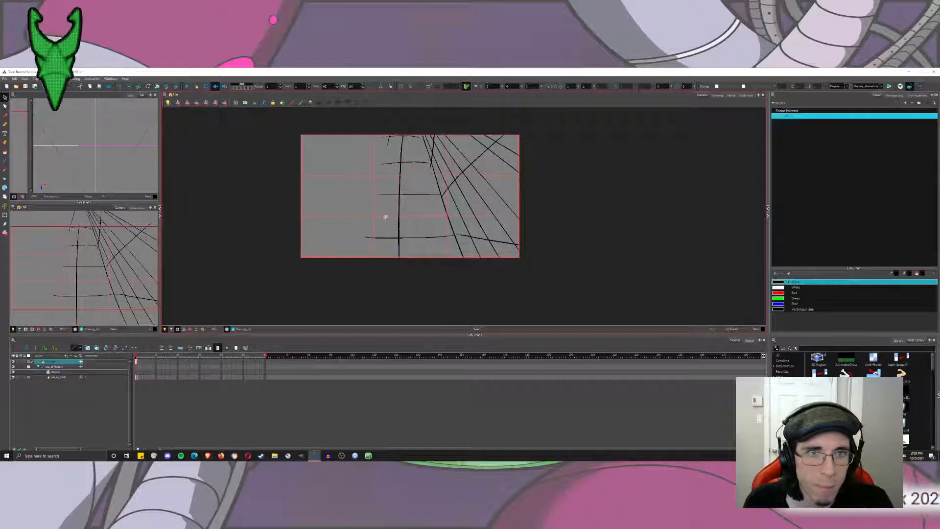
Try shifting the whole perspective sketch toward the left of the frame, enlarging it and tilting it.
key(ctrl+a)
drag(441, 194, 413, 195)
click(412, 192)
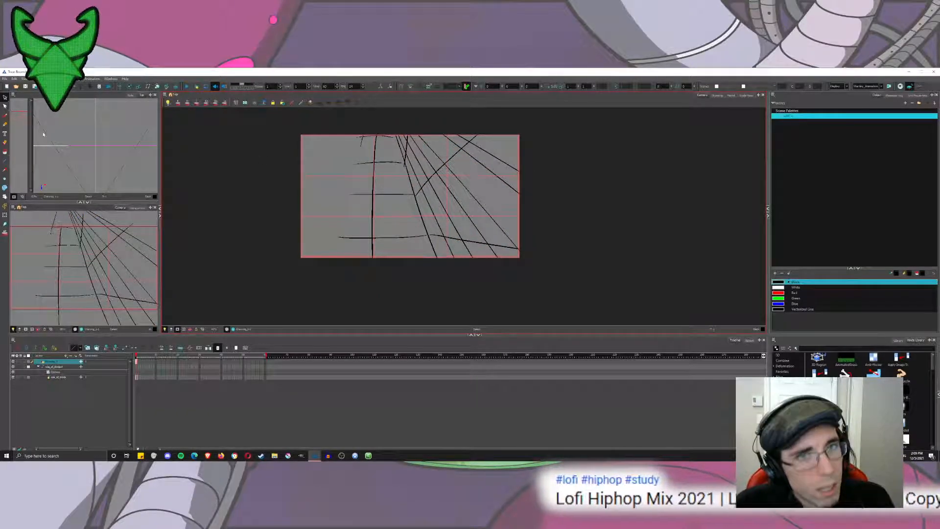
key(ctrl+a)
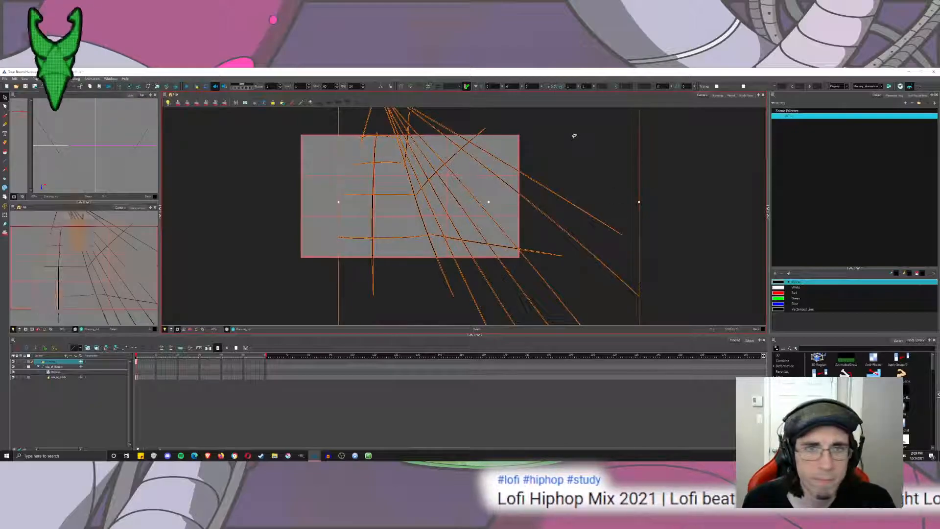
click(573, 137)
key(ctrl+a)
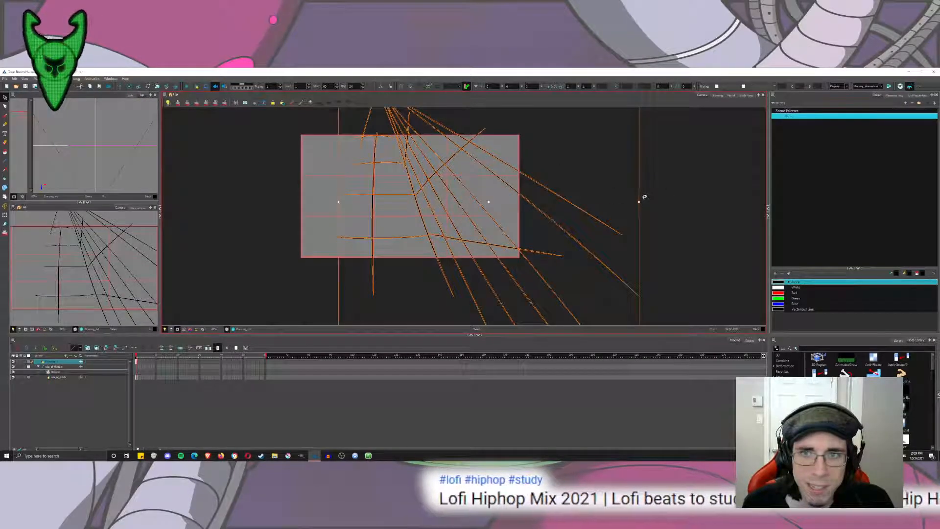
drag(628, 156, 573, 191)
scroll(586, 189, down, 2)
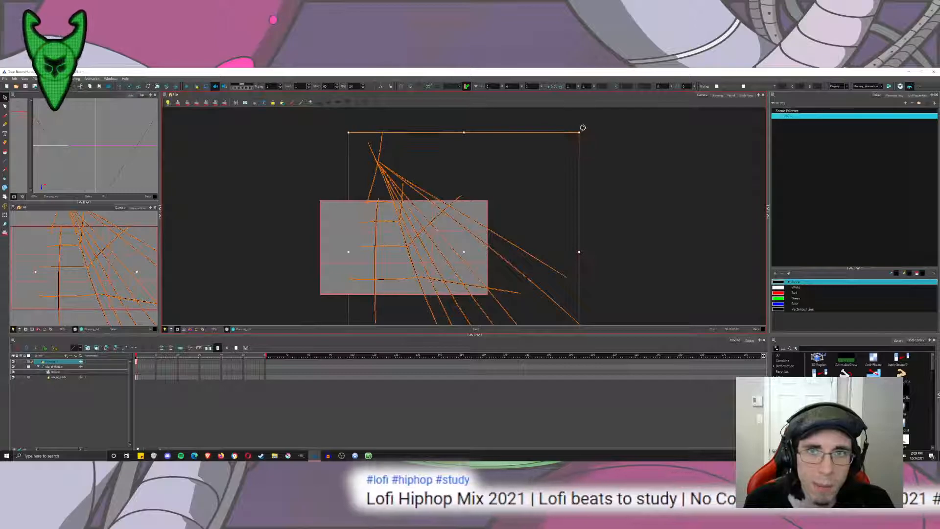
mouse_move(582, 128)
mouse_down()
mouse_move(558, 113)
mouse_move(612, 149)
mouse_up()
scroll(408, 275, up, 2)
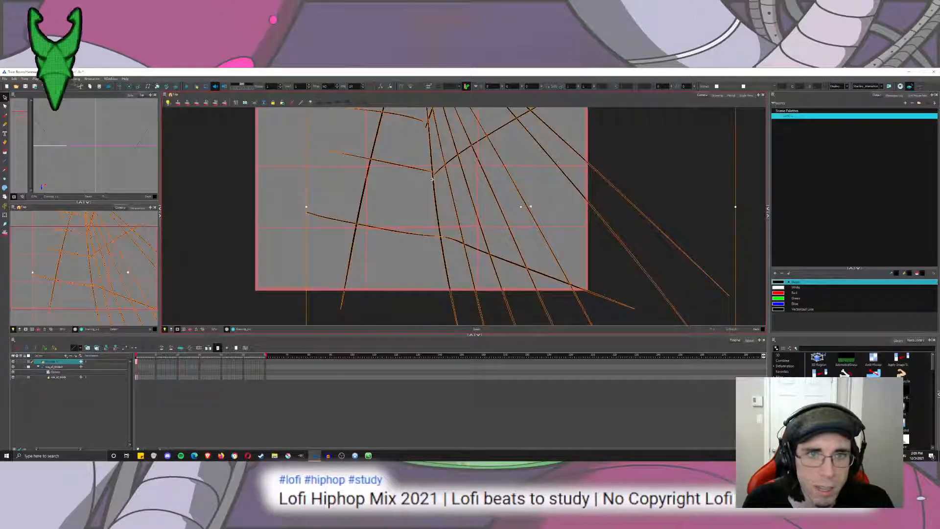
mouse_move(432, 179)
mouse_down()
mouse_move(467, 188)
mouse_move(415, 227)
mouse_move(443, 199)
mouse_up()
click(428, 191)
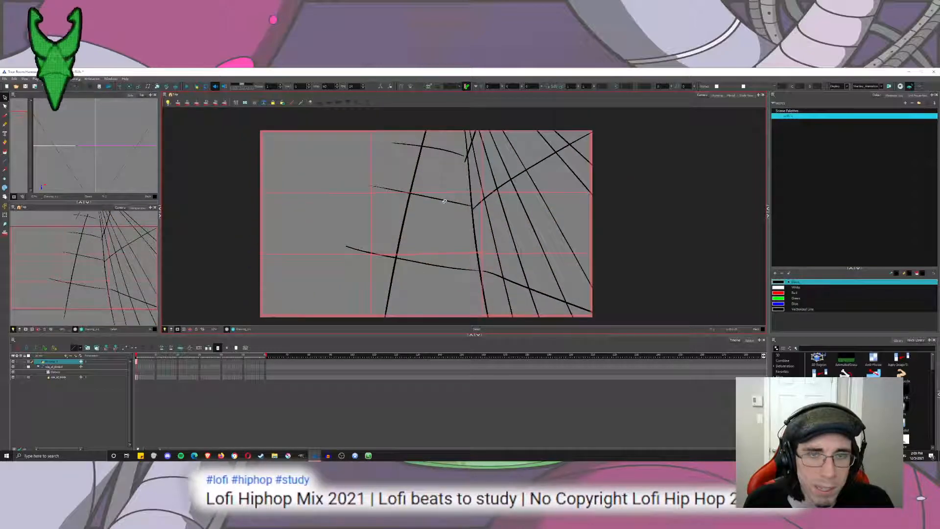
Undo the whole-sketch transformations and the skew of the left long line.
key(ctrl+z)
key(ctrl+z)
key(ctrl+z)
key(ctrl+z)
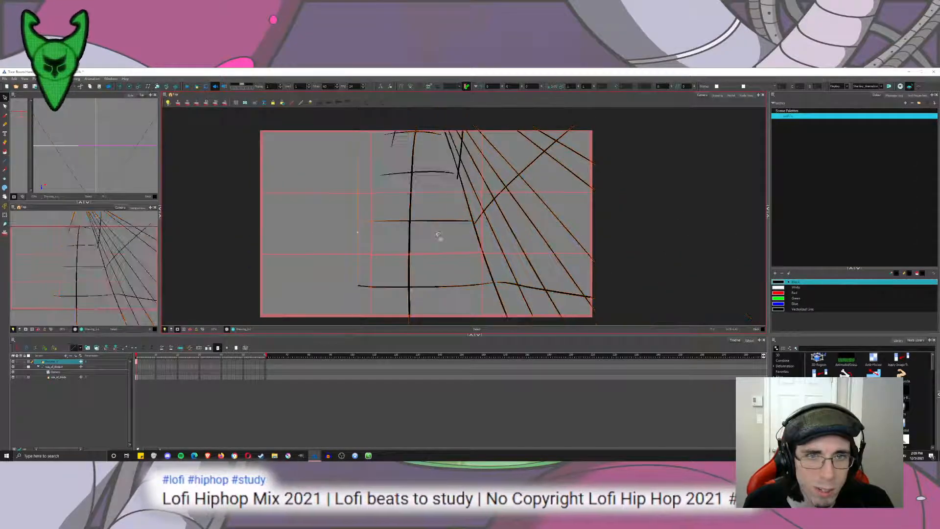
key(ctrl+z)
key(ctrl+z)
key(ctrl+z)
key(ctrl+z)
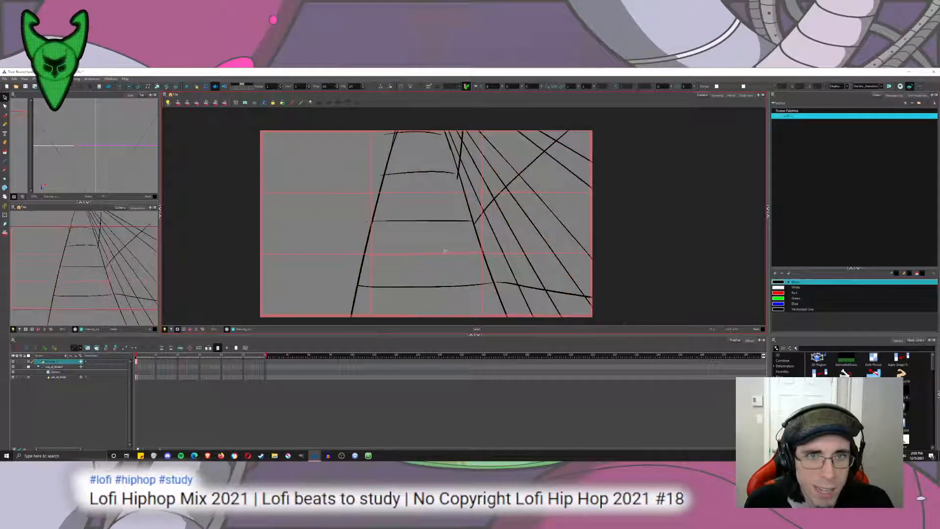
Draw a thick four-sided panel outline over the fanned lines in the grid's right-hand column.
mouse_move(444, 241)
mouse_down()
mouse_move(437, 227)
mouse_move(453, 226)
mouse_up()
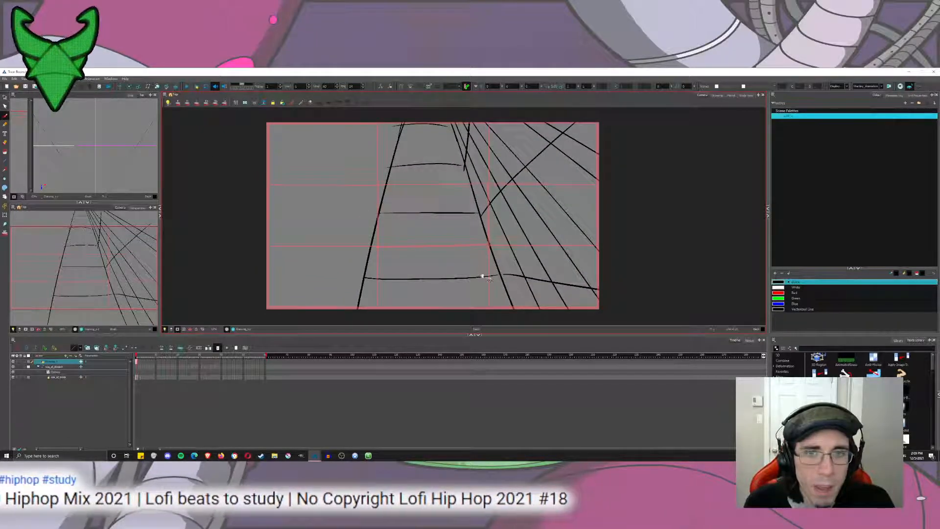
mouse_move(518, 315)
mouse_down()
mouse_move(492, 261)
mouse_move(488, 285)
mouse_up()
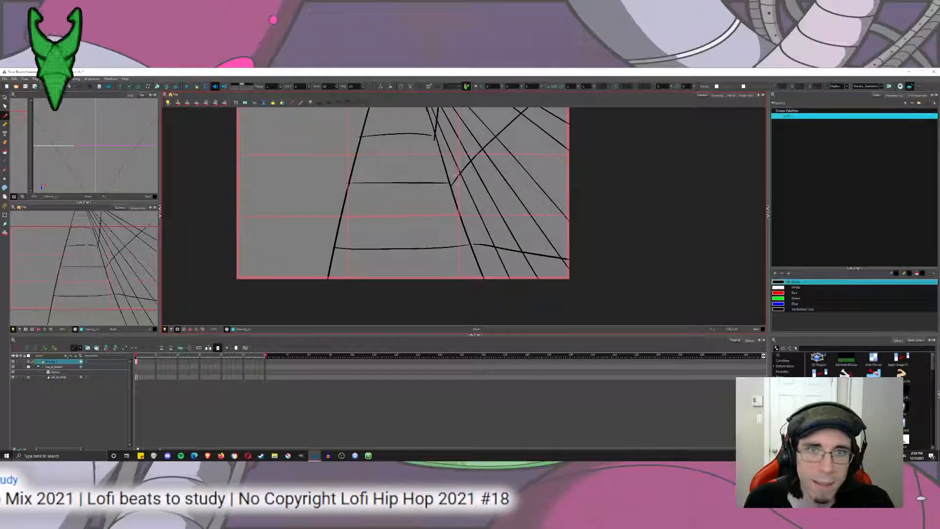
mouse_move(452, 172)
mouse_down()
mouse_move(493, 263)
mouse_move(552, 250)
mouse_move(483, 248)
mouse_move(561, 261)
mouse_move(461, 120)
mouse_move(440, 153)
mouse_move(457, 190)
mouse_up()
key(ctrl+z)
key(ctrl+z)
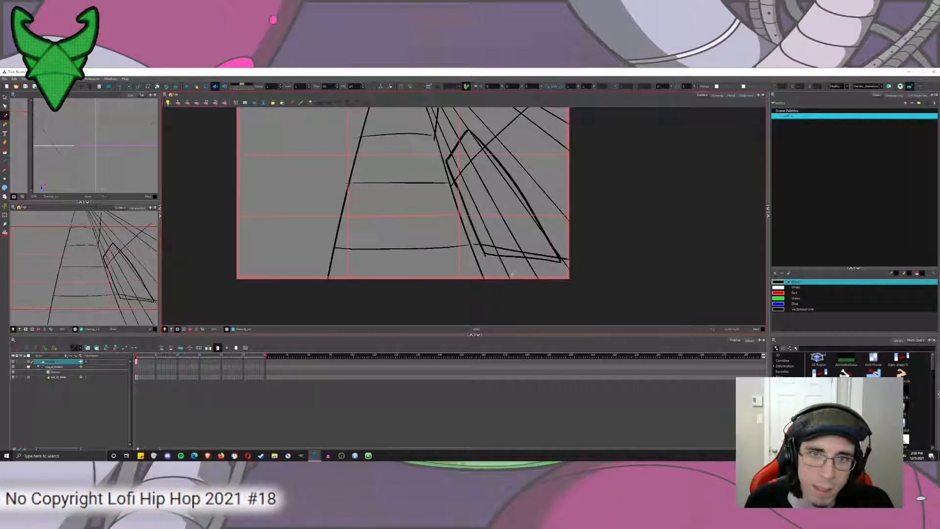
Sketch a small rounded shape below the panel, mostly beyond the bottom edge of the camera frame.
mouse_move(511, 272)
mouse_down()
mouse_move(516, 325)
mouse_move(509, 272)
mouse_move(506, 319)
mouse_up()
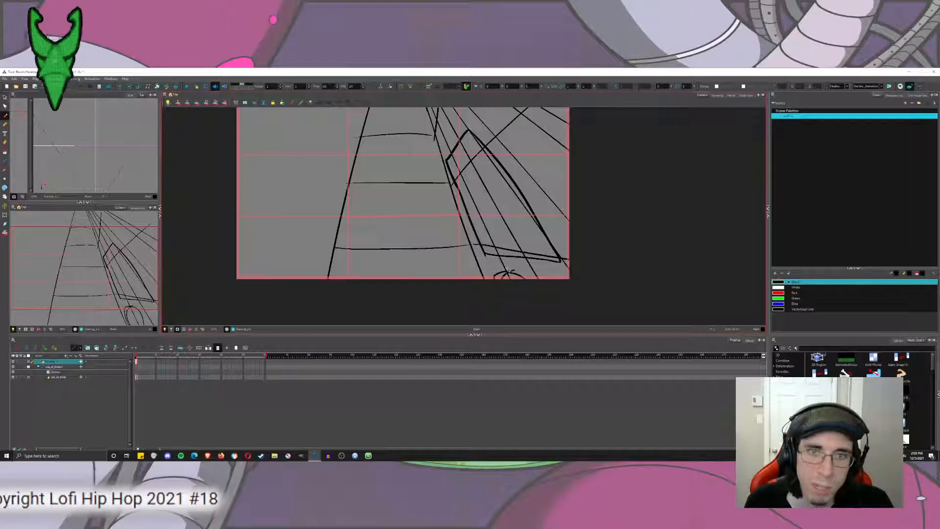
key(ctrl+z)
key(ctrl+z)
drag(479, 281, 530, 294)
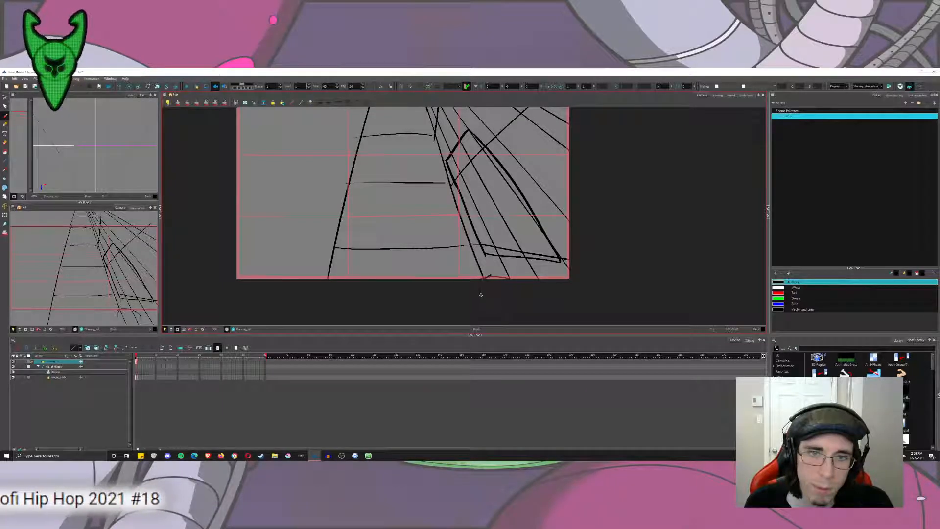
drag(492, 276, 477, 325)
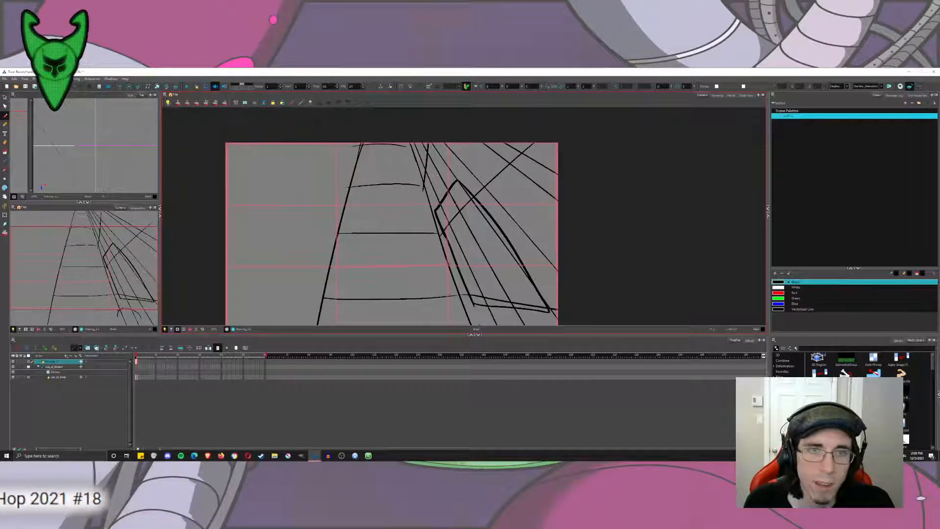
Try large black circles over the panel's upper end and the middle column, with a shoulder arc below the latter.
mouse_move(427, 159)
mouse_down()
mouse_move(431, 140)
mouse_move(477, 144)
mouse_up()
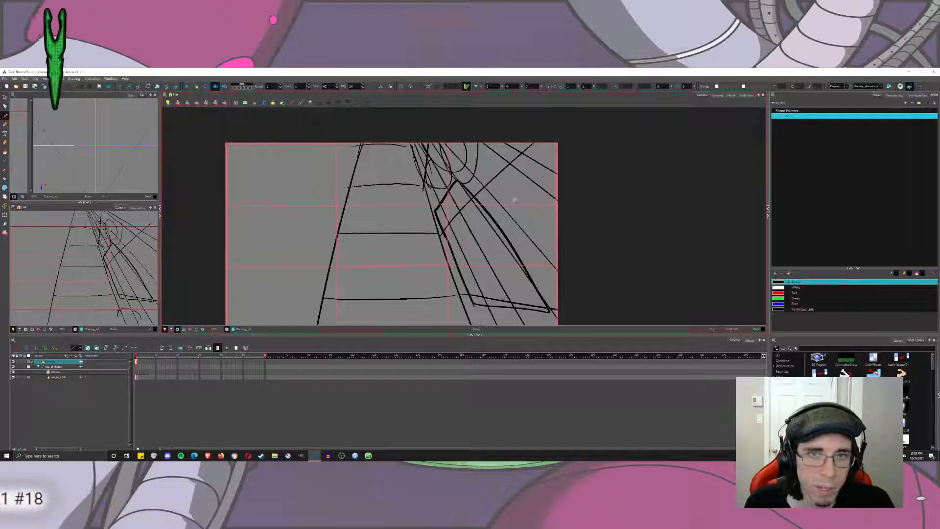
key(ctrl+z)
drag(480, 193, 468, 166)
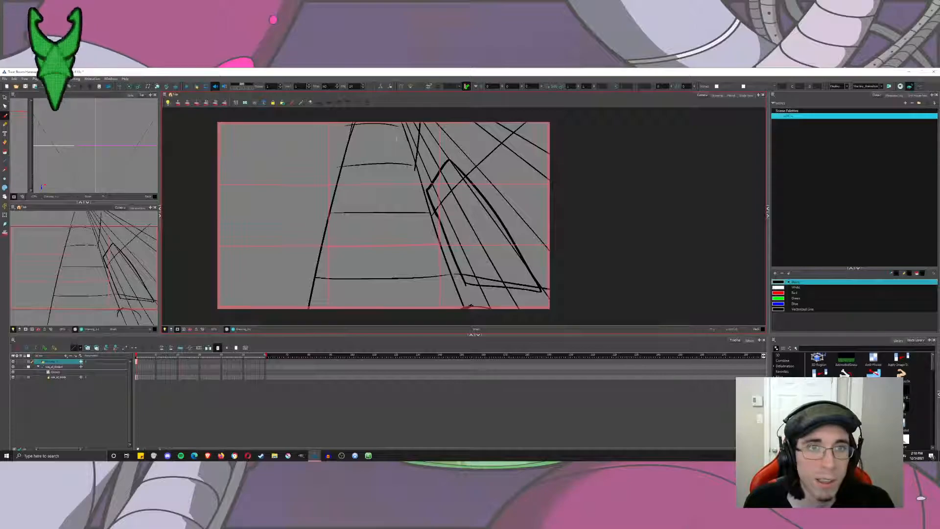
mouse_move(386, 123)
mouse_down()
mouse_move(438, 147)
mouse_move(386, 123)
mouse_up()
drag(333, 317, 470, 316)
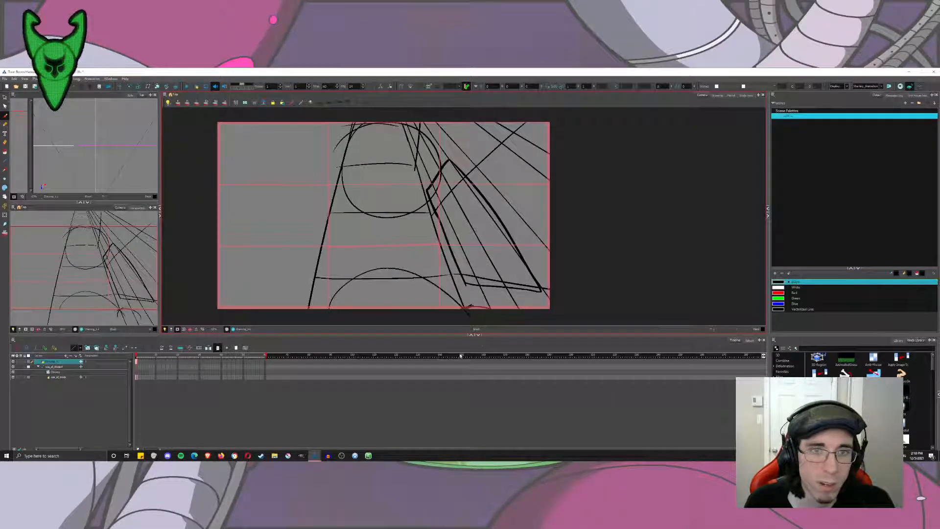
key(ctrl+z)
key(ctrl+z)
Try a large round head and shoulders in White over the middle column, undo them and return to Black.
click(779, 287)
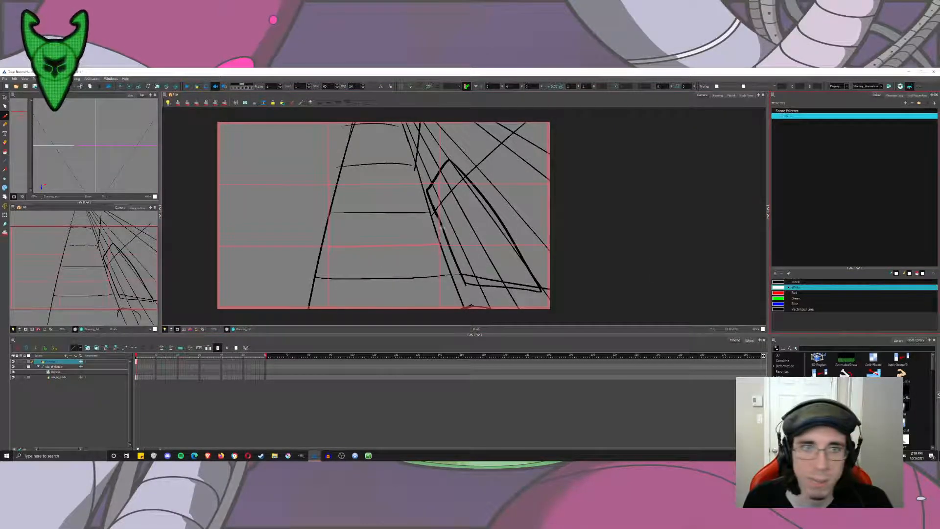
mouse_move(420, 238)
mouse_down()
mouse_move(372, 237)
mouse_move(391, 262)
mouse_up()
drag(317, 313, 460, 318)
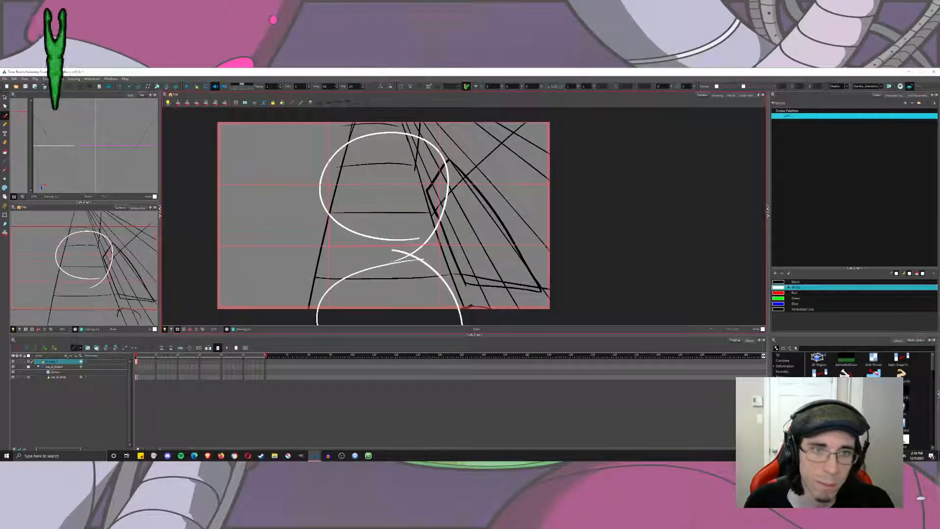
key(ctrl+z)
key(ctrl+z)
click(779, 282)
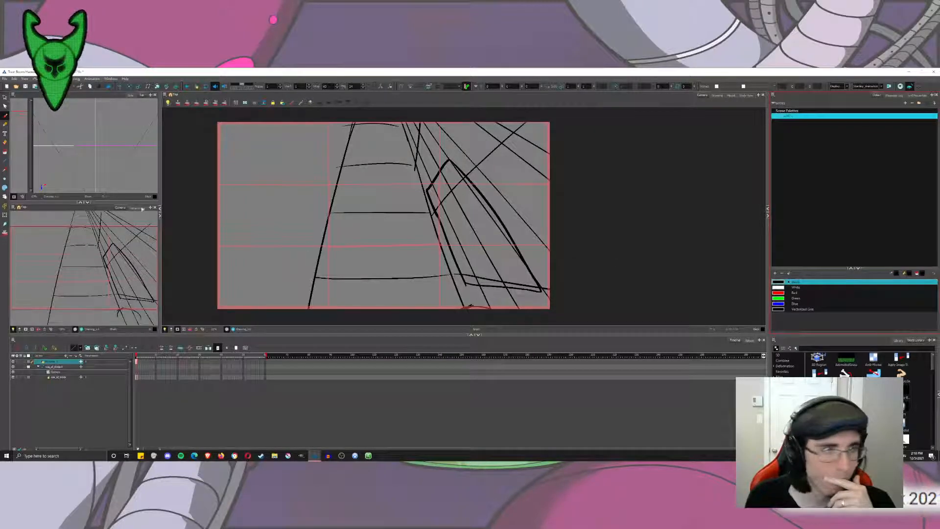
Cut away the fanned and crossing lines inside the four-sided panel.
click(21, 103)
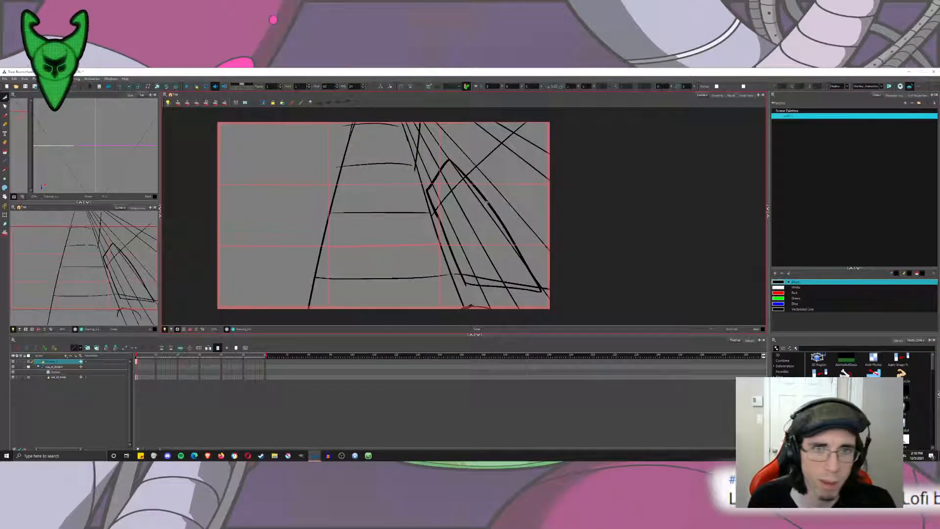
mouse_move(447, 186)
mouse_down()
mouse_move(493, 254)
mouse_move(493, 215)
mouse_move(451, 180)
mouse_move(433, 194)
mouse_up()
mouse_move(476, 262)
mouse_down()
mouse_move(511, 263)
mouse_move(476, 261)
mouse_move(478, 278)
mouse_move(525, 272)
mouse_move(505, 281)
mouse_up()
key(ctrl+z)
mouse_move(487, 234)
mouse_down()
mouse_move(481, 195)
mouse_move(459, 180)
mouse_up()
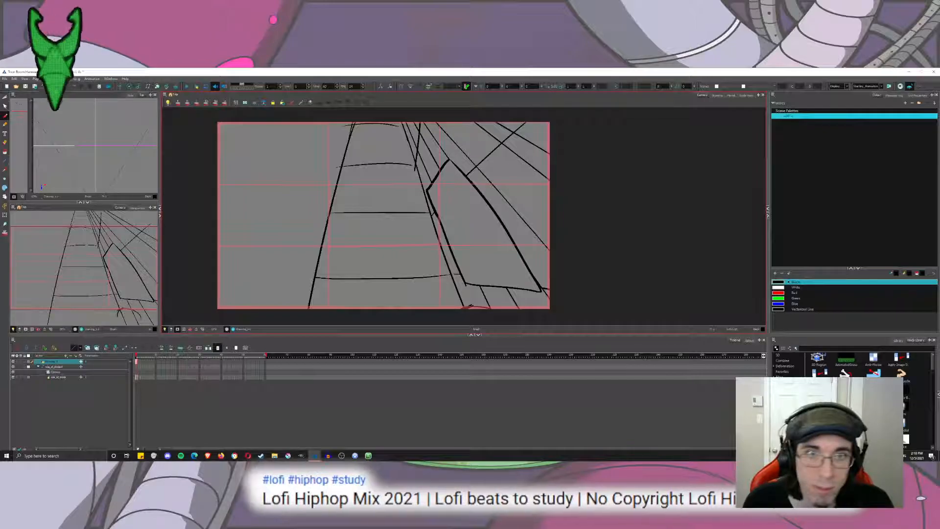
Try a second inner outline along the panel's edges and undo it.
mouse_move(427, 194)
mouse_down()
mouse_move(451, 164)
mouse_move(538, 287)
mouse_up()
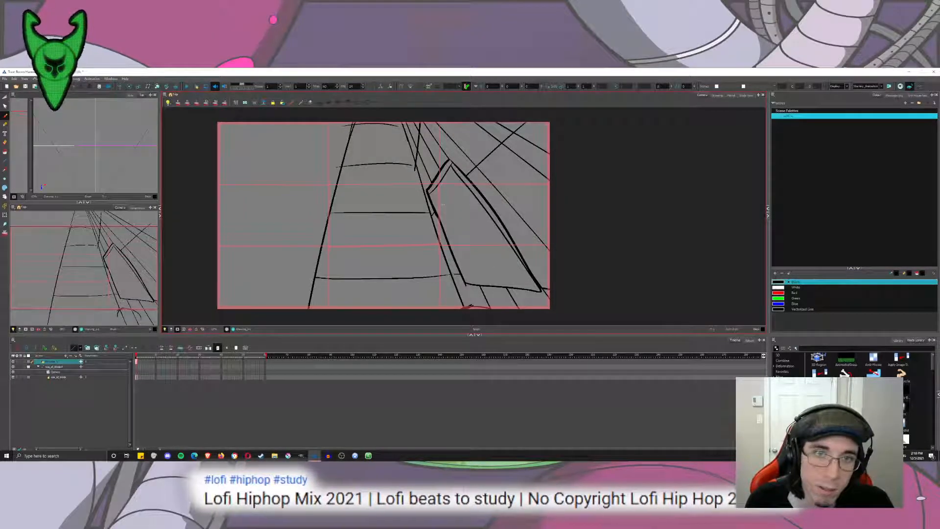
key(ctrl+z)
key(ctrl+z)
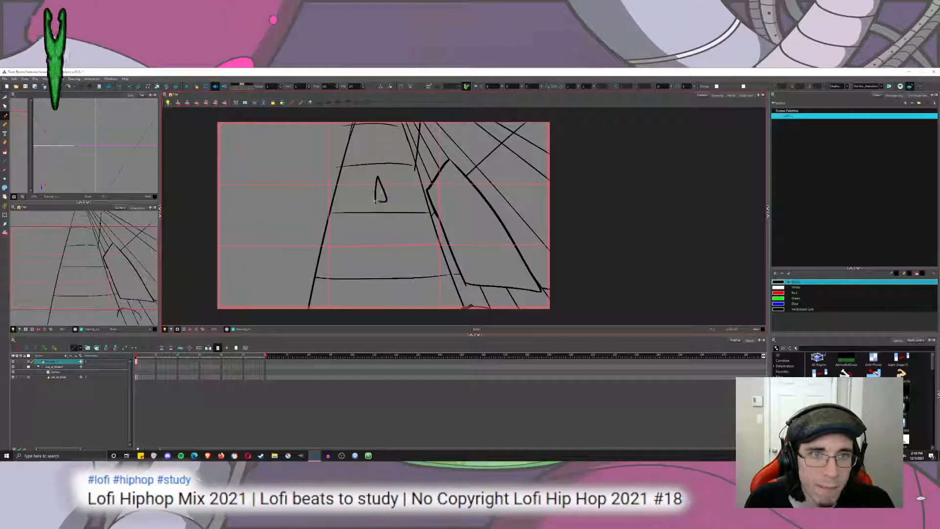
Sketch a small square-headed figure with legs near the upper end of the path in the middle column.
mouse_move(397, 171)
mouse_down()
mouse_move(393, 188)
mouse_move(410, 179)
mouse_move(398, 180)
mouse_up()
key(ctrl+z)
key(ctrl+z)
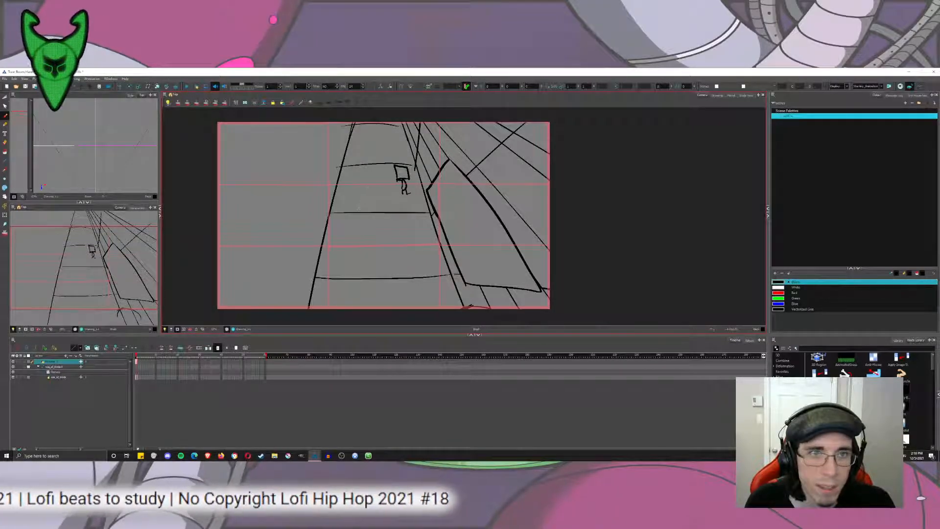
Draw a slightly larger round-headed figure with a tapered body below and left of the square-headed one.
drag(356, 185, 351, 190)
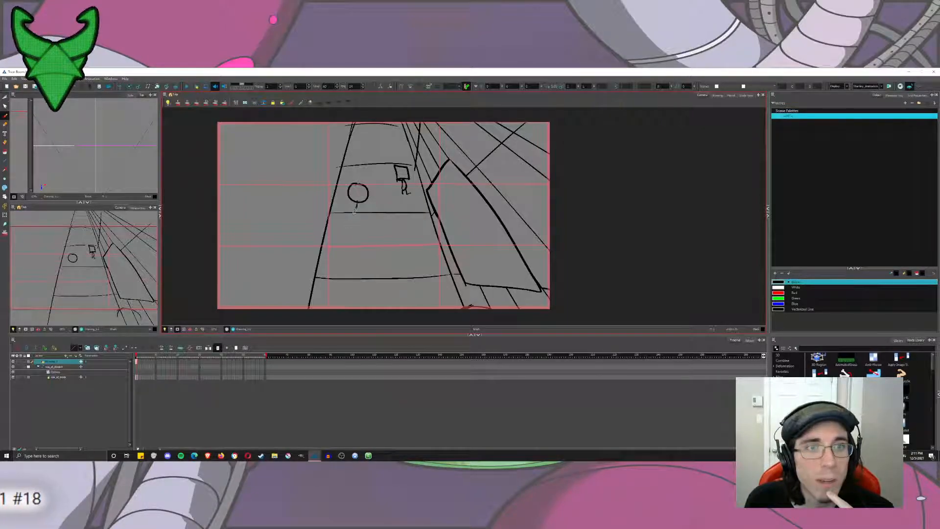
drag(360, 202, 366, 219)
key(ctrl+z)
key(ctrl+z)
key(ctrl+z)
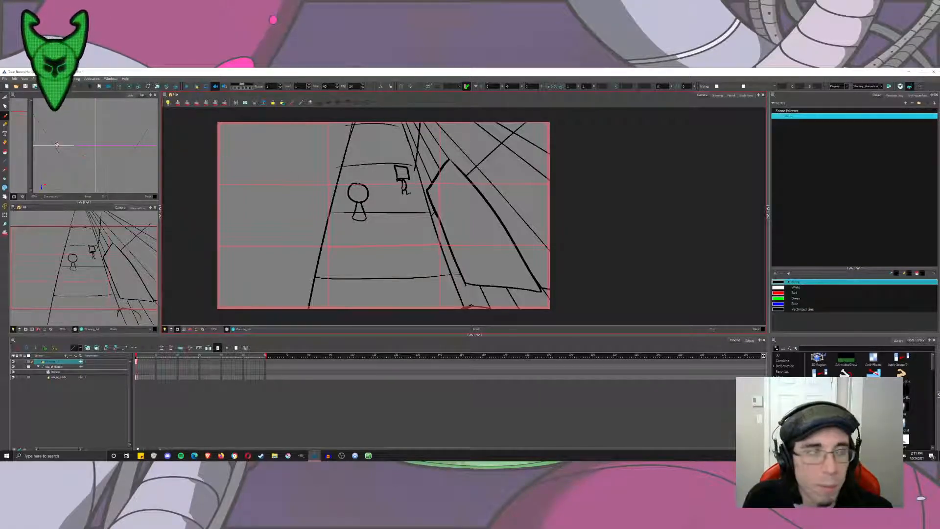
Cut the round-headed figure from the sketch layer and paste it onto a new drawing layer.
click(14, 97)
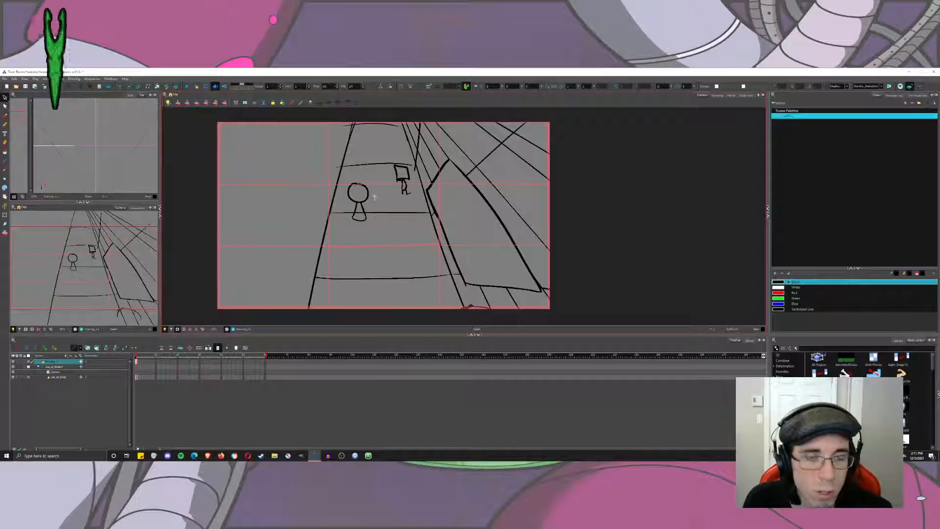
drag(375, 198, 371, 231)
key(ctrl+x)
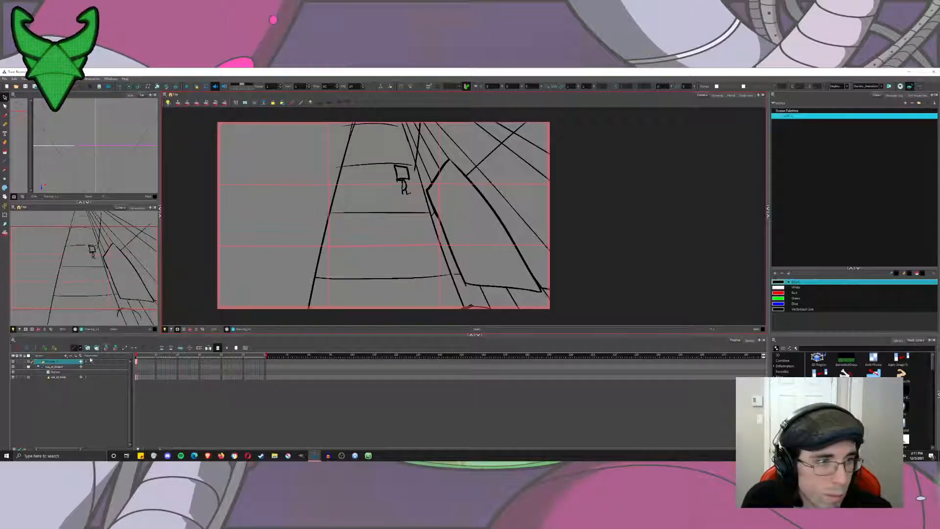
key(ctrl+r)
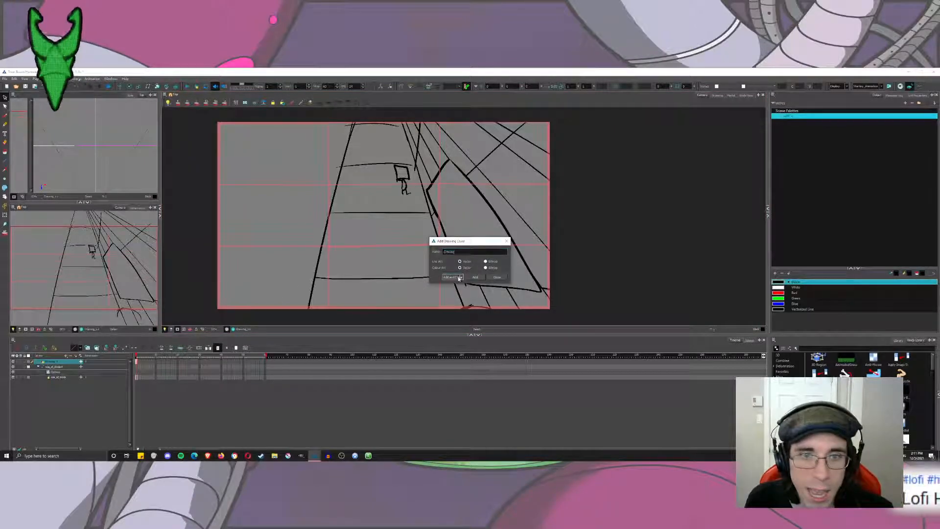
key(Return)
key(ctrl+v)
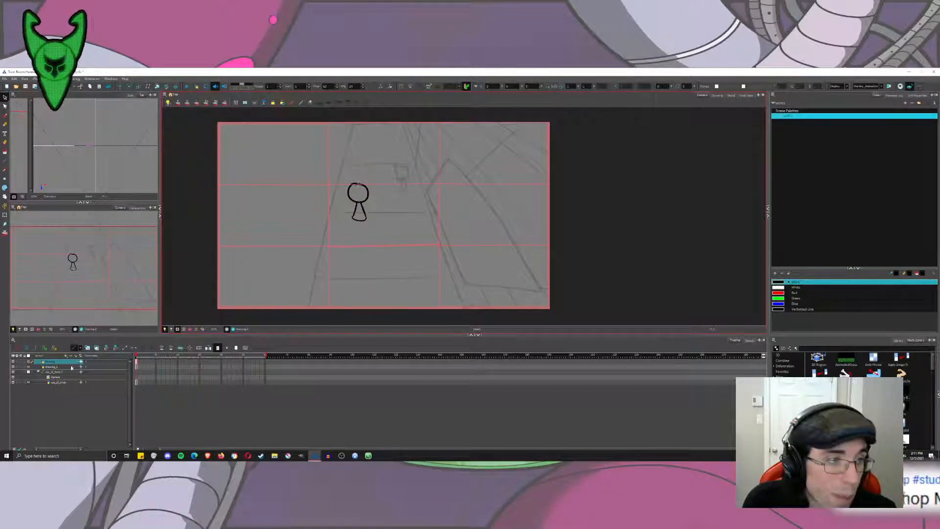
Move the square-headed figure from the perspective sketch layer to the round-headed figure's layer.
click(71, 367)
drag(411, 183, 414, 198)
key(Delete)
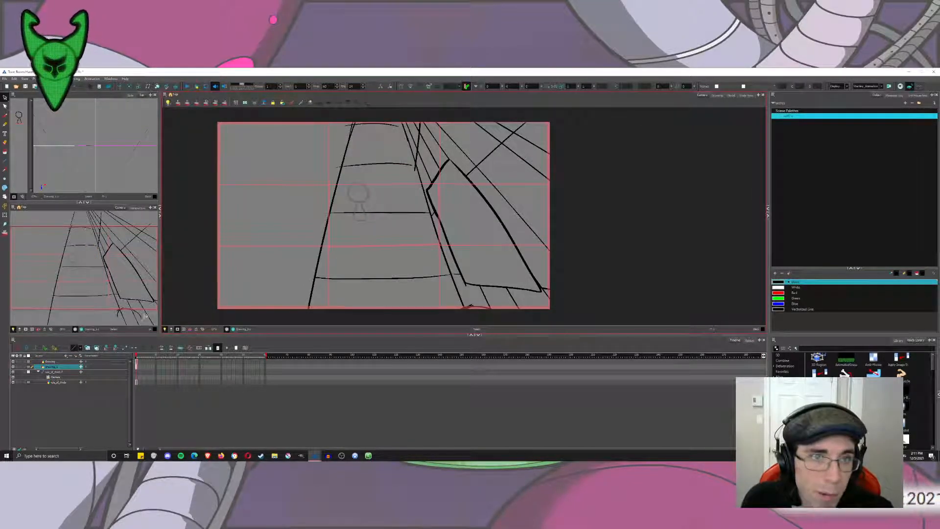
click(60, 362)
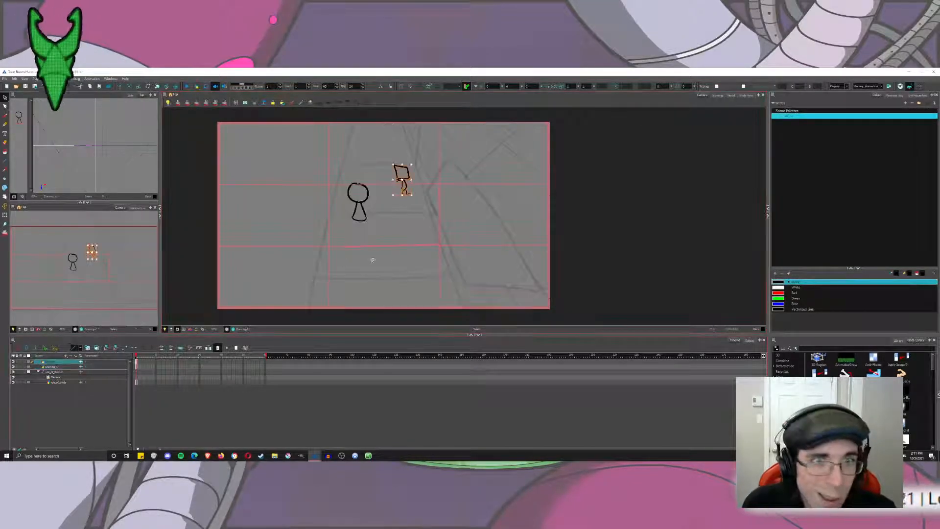
click(64, 367)
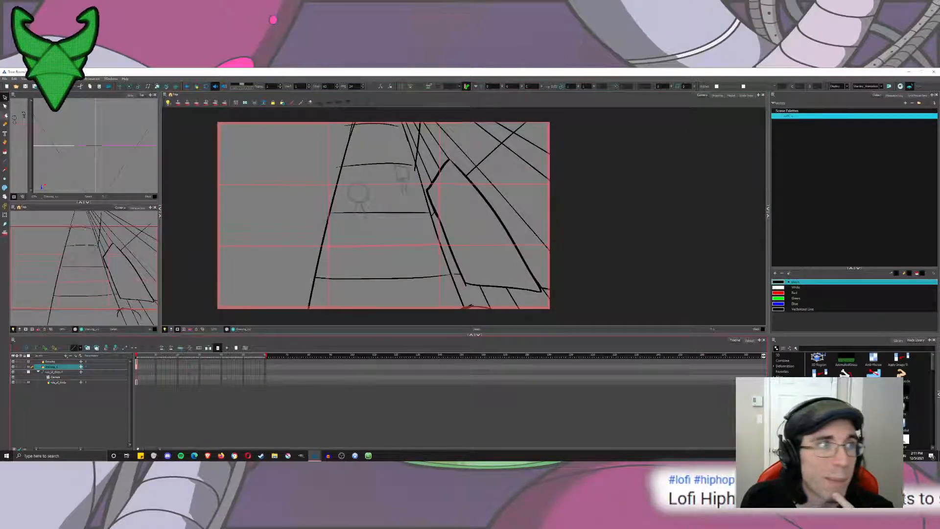
click(59, 363)
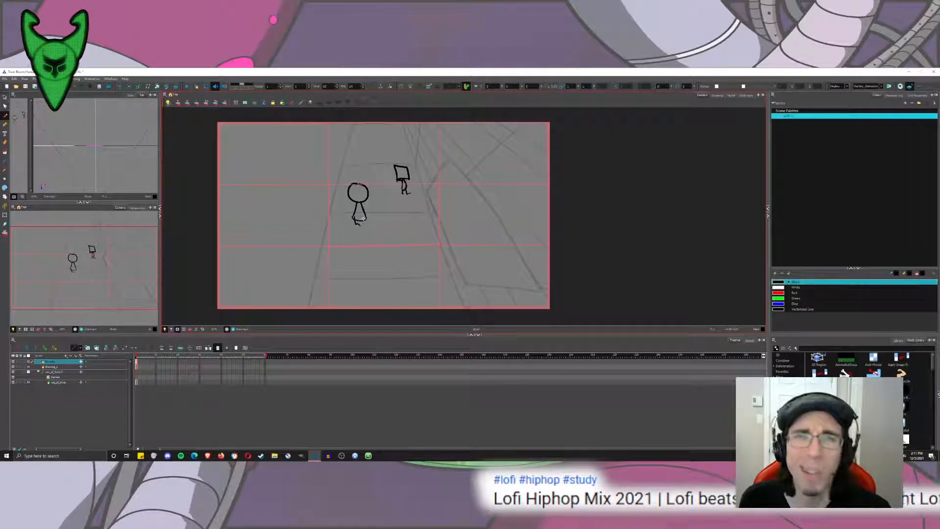
Add feet and a swept-back pointed shape on the head of the round-headed figure.
mouse_move(360, 184)
mouse_down()
mouse_move(331, 159)
mouse_move(354, 185)
mouse_move(367, 178)
mouse_move(338, 169)
mouse_move(360, 186)
mouse_up()
key(ctrl+z)
key(ctrl+z)
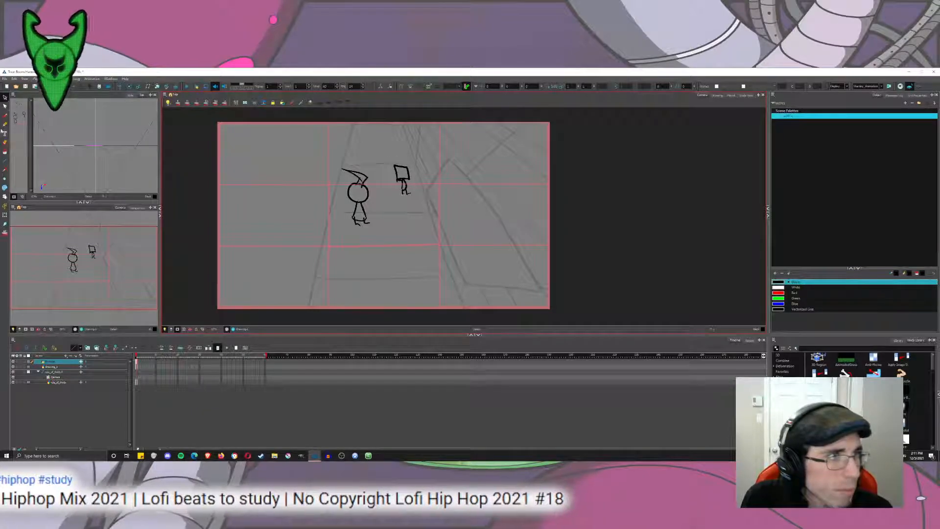
Add a new drawing layer and move the round-headed figure onto it by cutting and pasting.
click(80, 358)
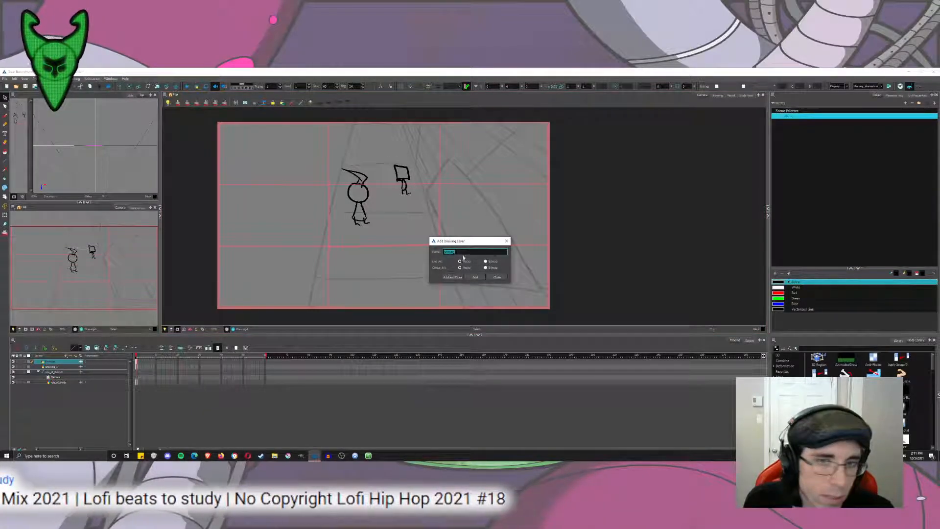
key(Return)
click(51, 367)
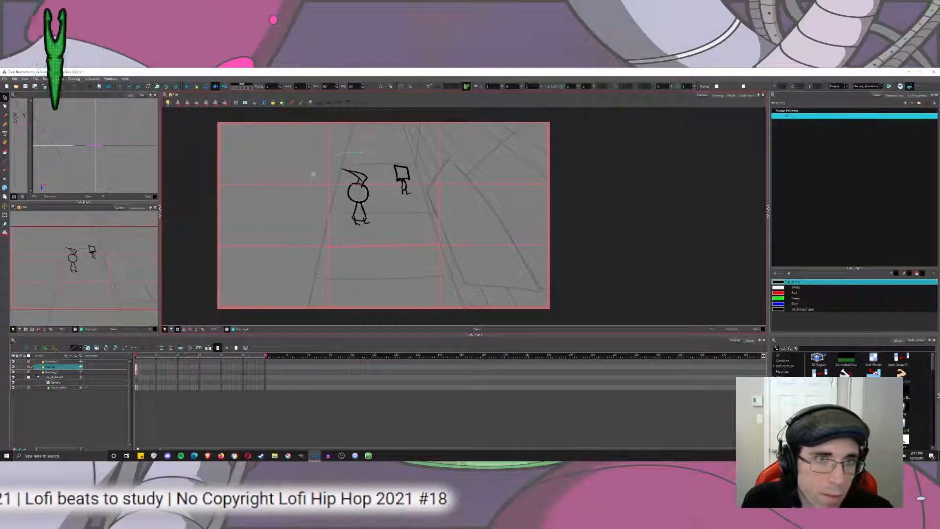
drag(314, 173, 391, 230)
key(ctrl+x)
click(62, 361)
key(ctrl+v)
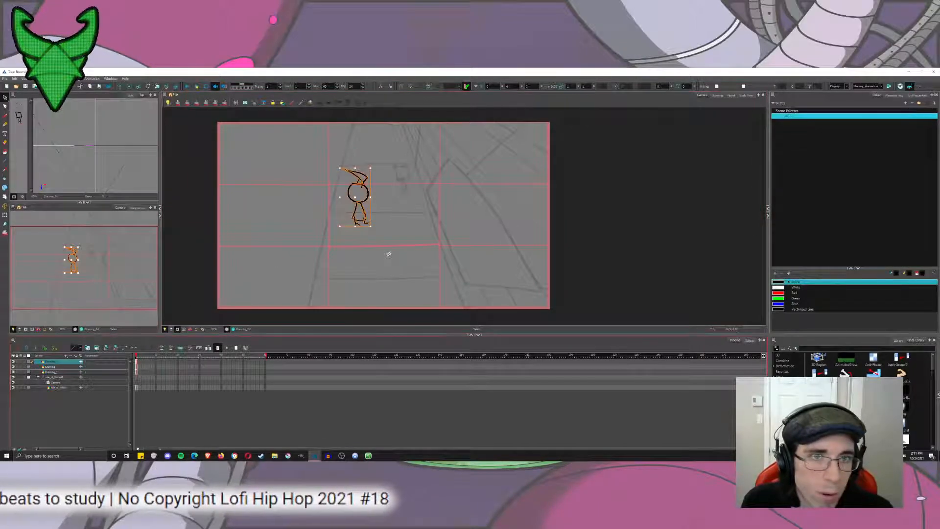
click(388, 254)
Repaint the round-headed figure's outline with the blue swatch.
click(6, 115)
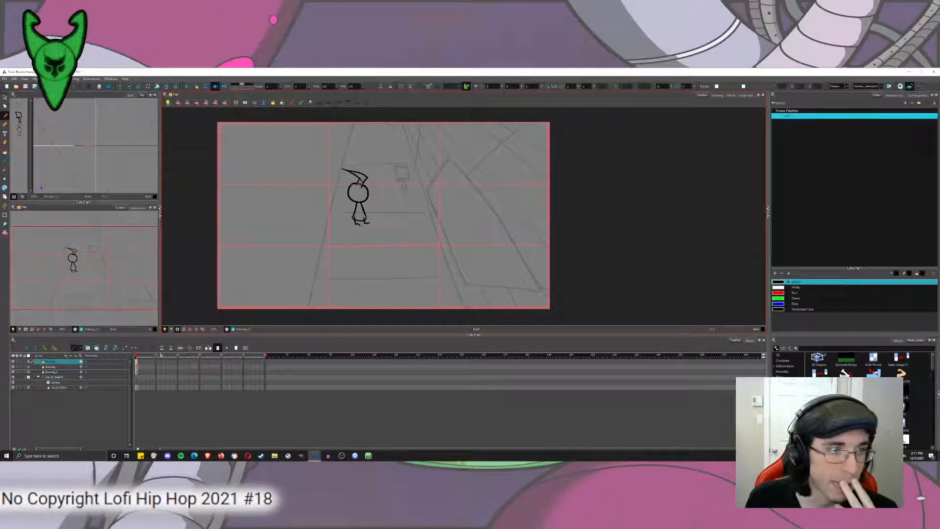
click(5, 152)
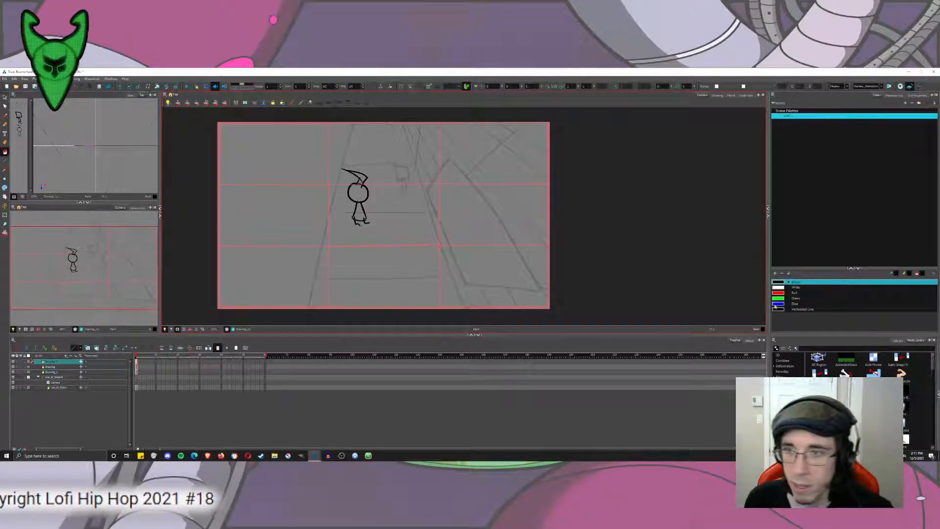
click(795, 303)
mouse_move(491, 175)
mouse_down()
mouse_move(356, 136)
mouse_move(338, 142)
mouse_up()
key(ctrl+z)
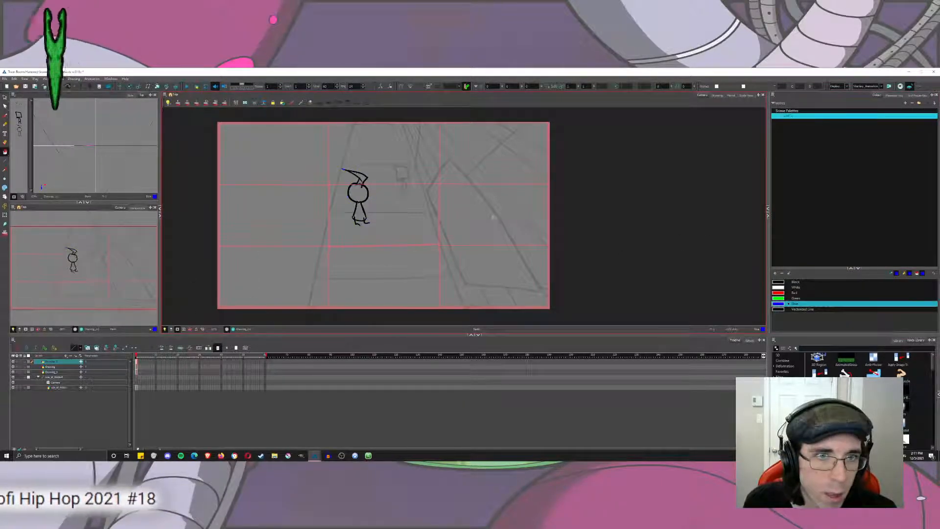
click(5, 152)
click(19, 163)
mouse_move(433, 127)
mouse_down()
mouse_move(430, 246)
mouse_move(438, 195)
mouse_up()
key(ctrl+z)
click(5, 151)
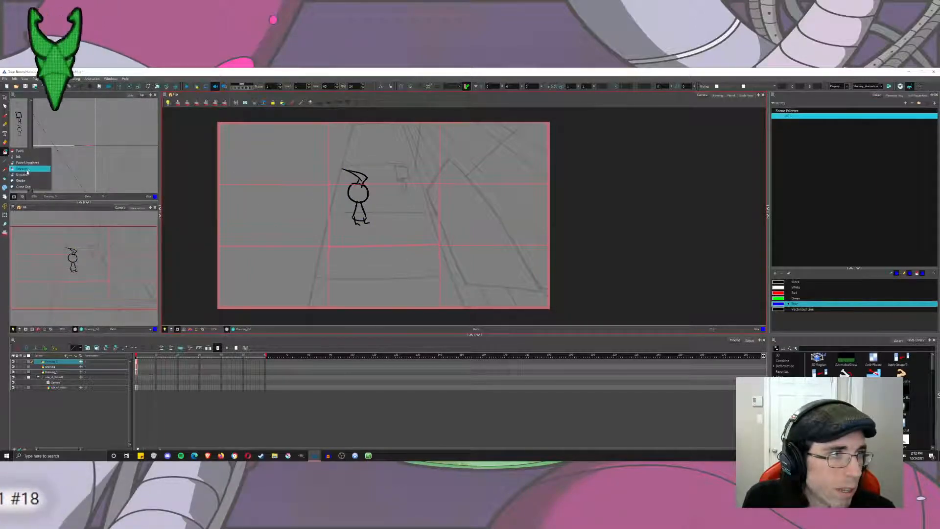
click(21, 169)
drag(343, 161, 338, 193)
Fill the enclosed areas of the round-headed figure with white using Paint Unpainted.
click(5, 152)
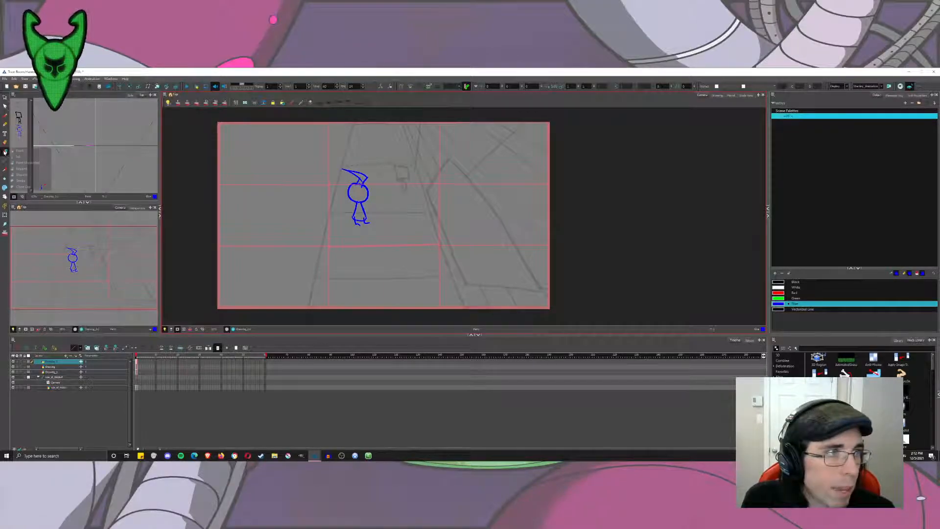
click(24, 164)
click(796, 287)
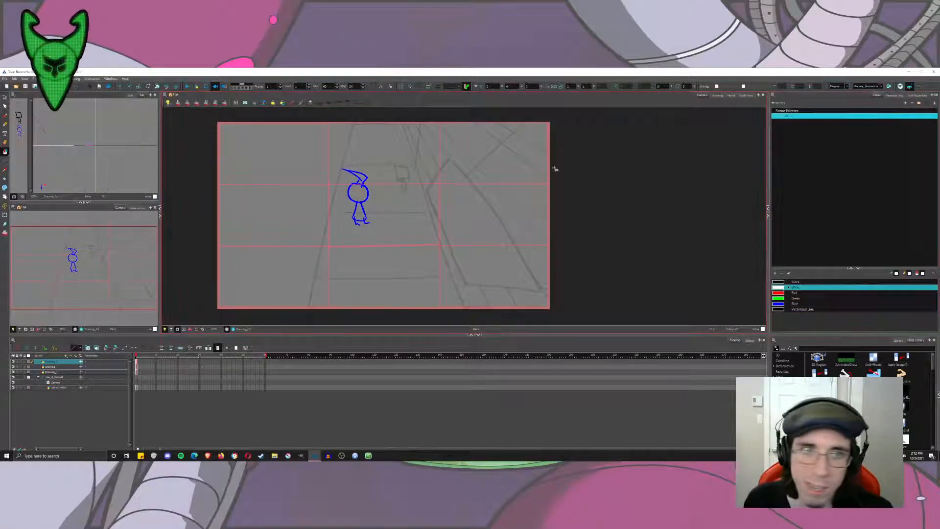
mouse_move(360, 190)
mouse_down()
mouse_move(360, 214)
mouse_move(354, 172)
mouse_up()
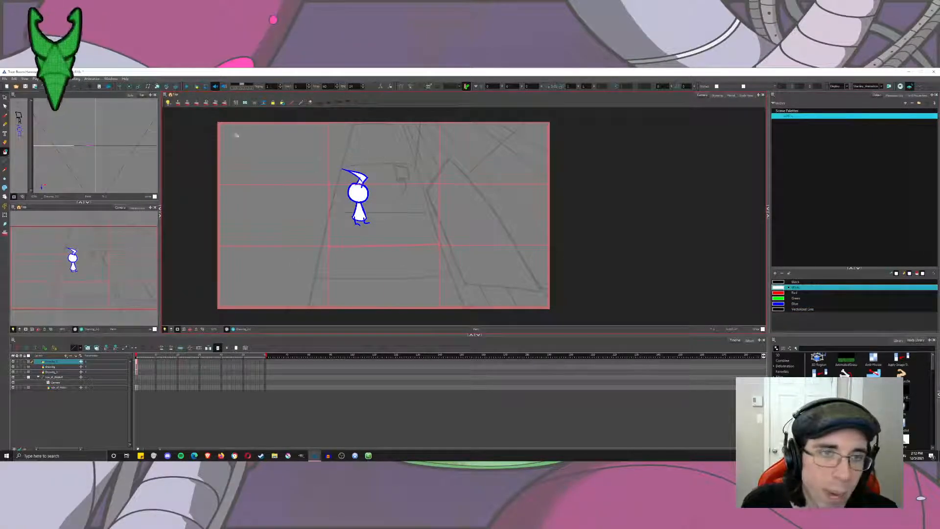
Add a purple swatch to the palette and repaint the square-headed figure's outline with it on its own layer.
click(51, 366)
key(ctrl+z)
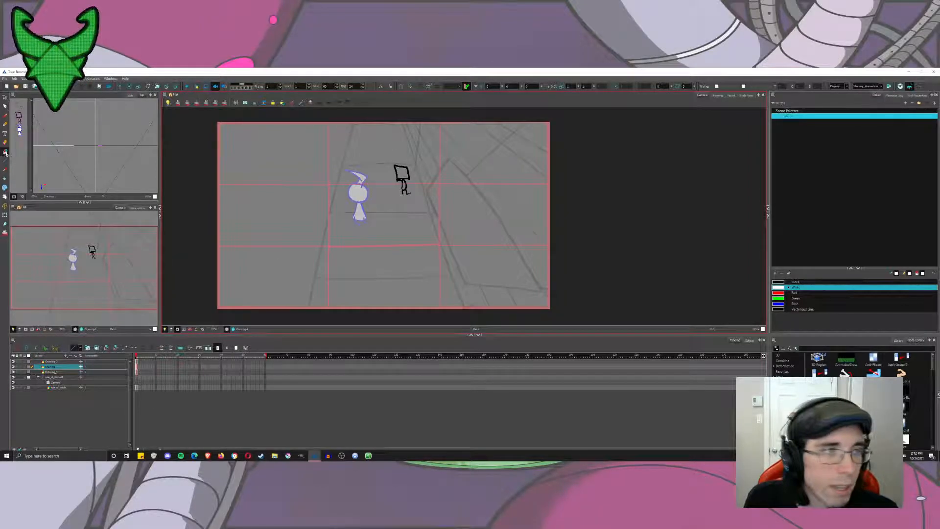
click(5, 152)
click(30, 170)
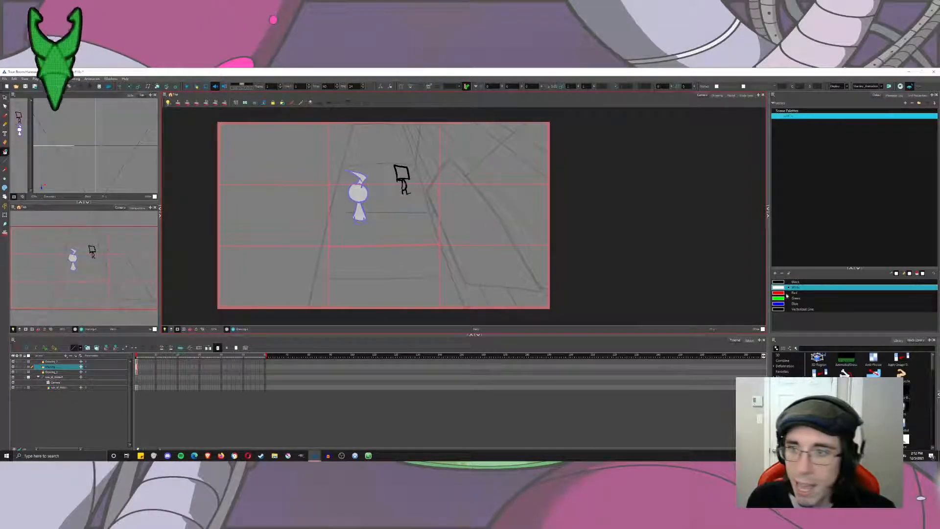
click(783, 294)
click(775, 273)
double_click(781, 315)
click(413, 228)
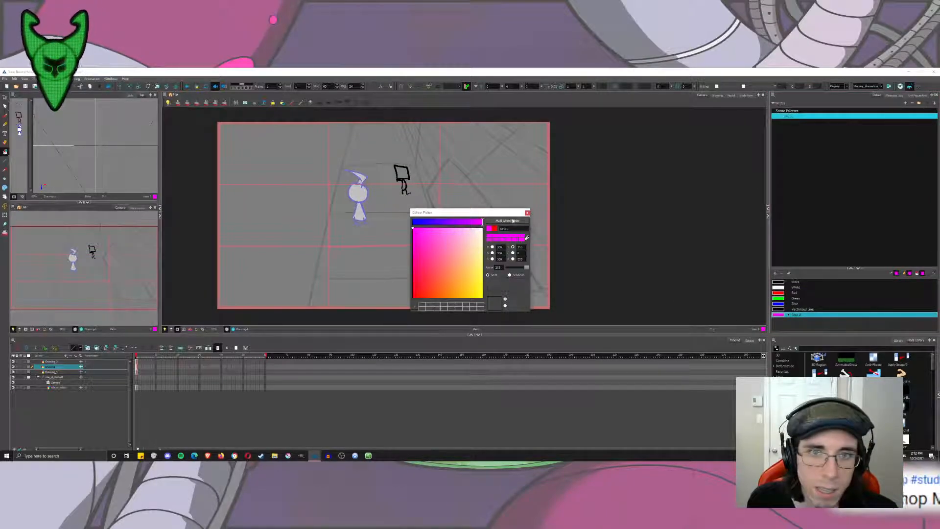
click(461, 222)
drag(416, 243, 432, 244)
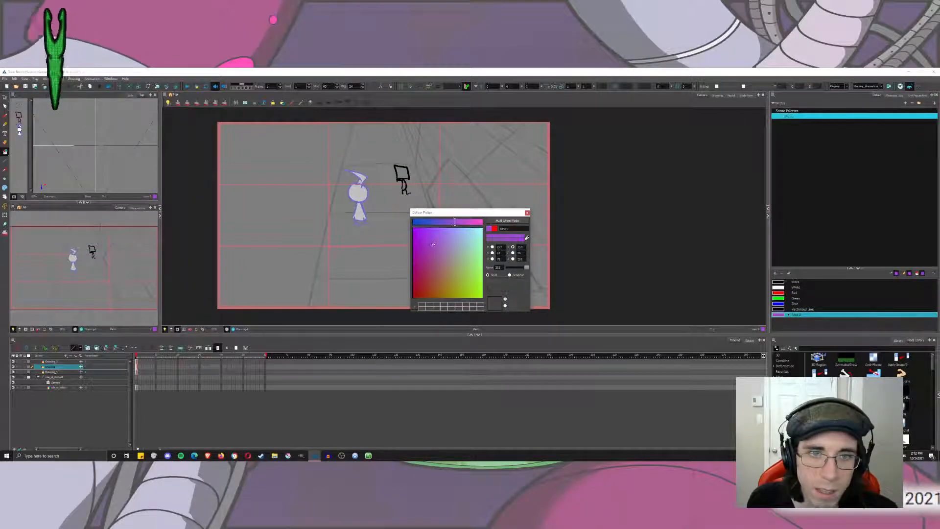
click(506, 221)
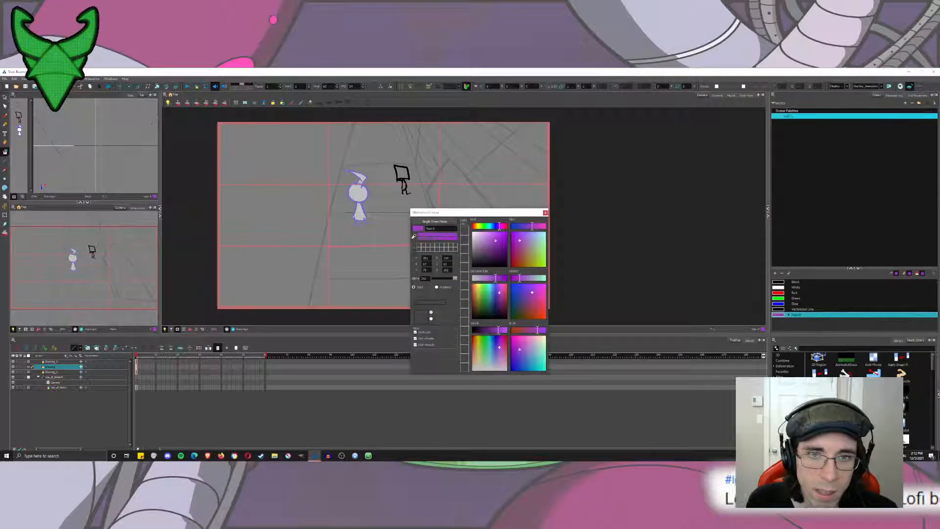
click(545, 212)
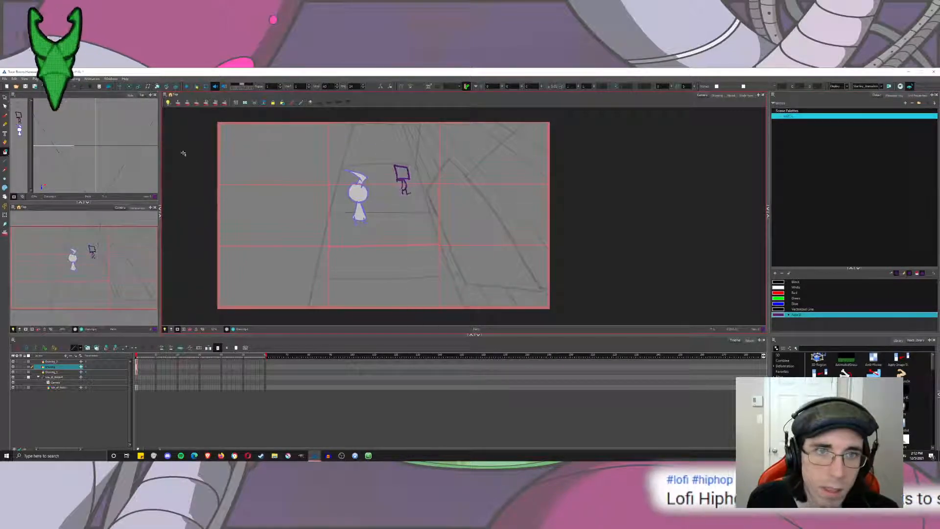
Close the gap at the base of the square-headed figure's body and fill its head and body with white.
scroll(388, 175, up, 5)
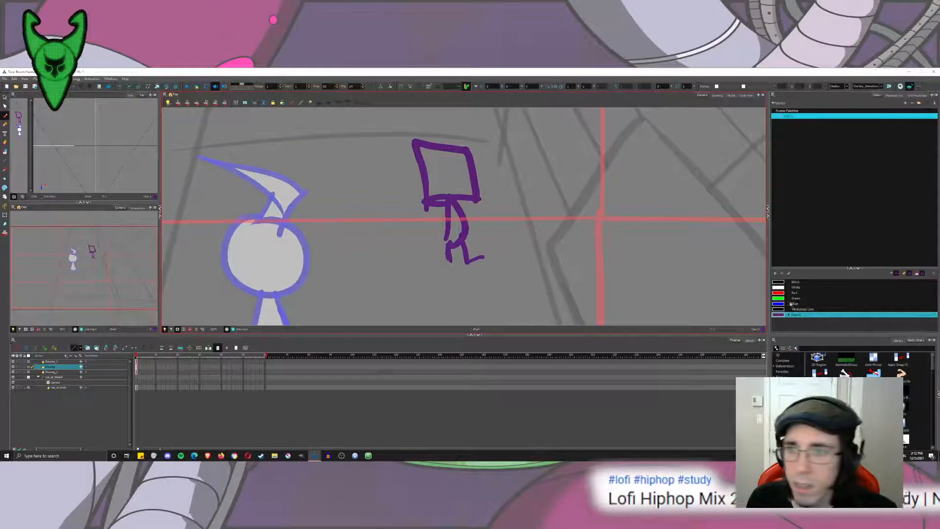
click(778, 288)
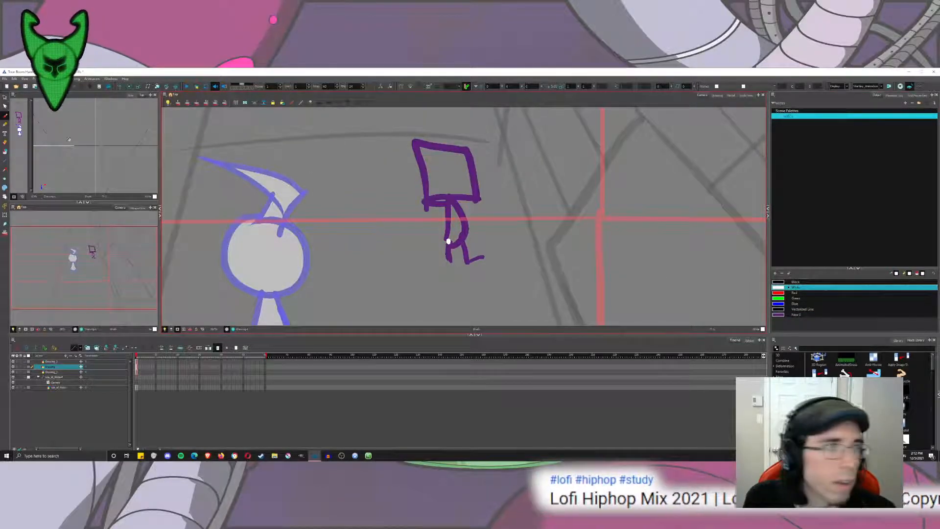
click(4, 153)
click(22, 158)
drag(447, 172, 458, 226)
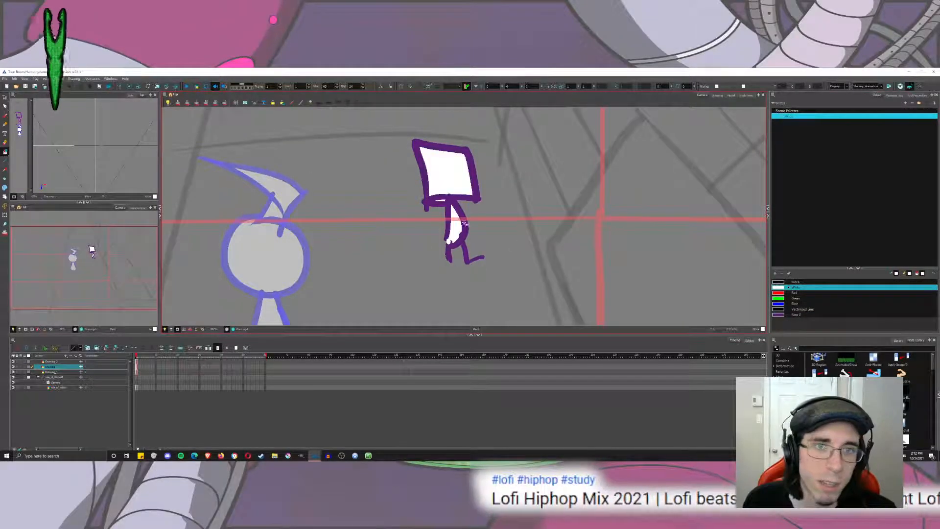
Add a Colour-Card layer and place it directly below the perspective sketch layer.
scroll(495, 223, down, 3)
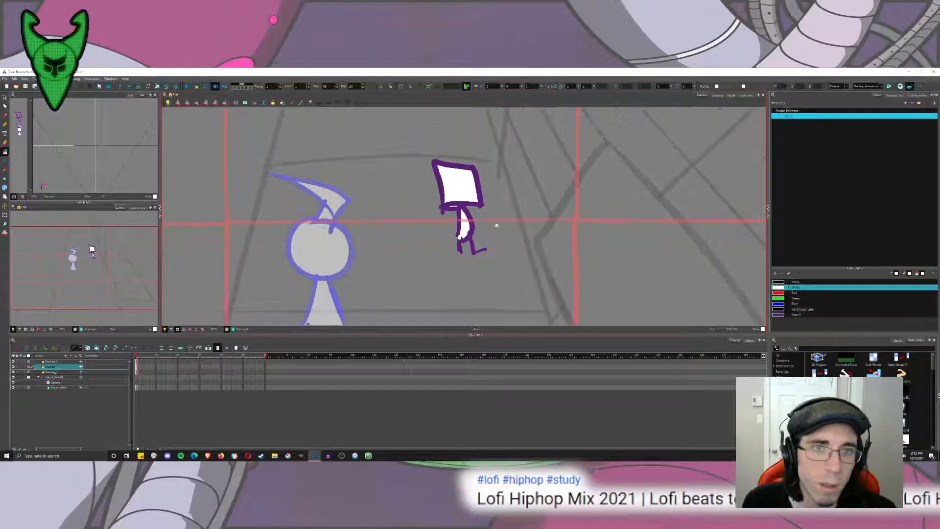
scroll(497, 226, down, 5)
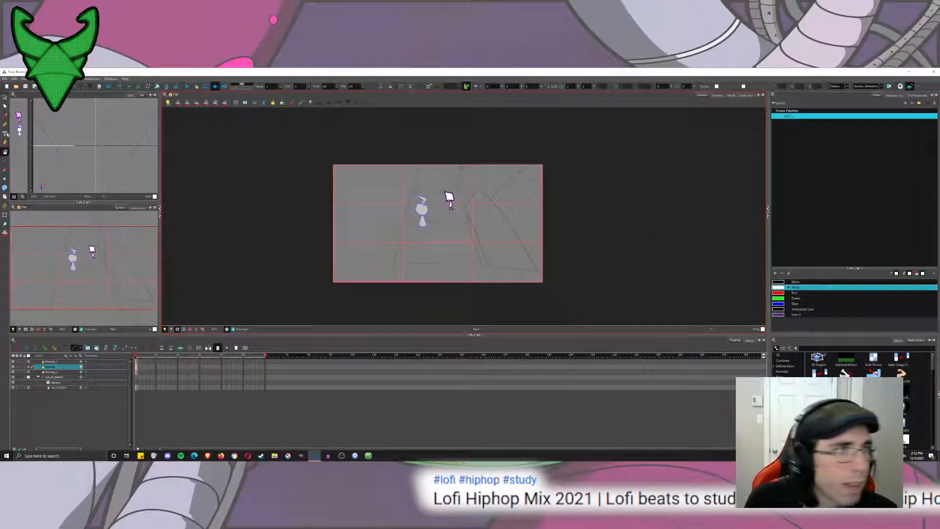
click(73, 371)
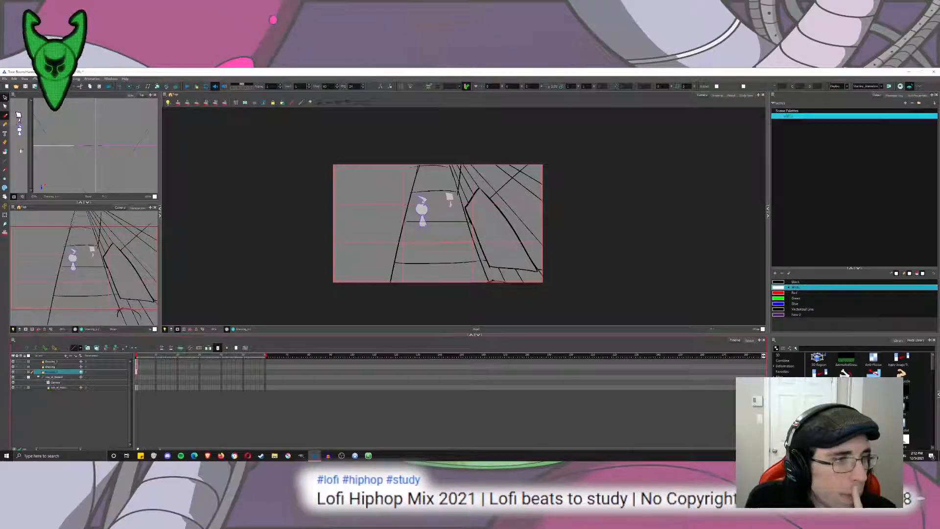
click(66, 356)
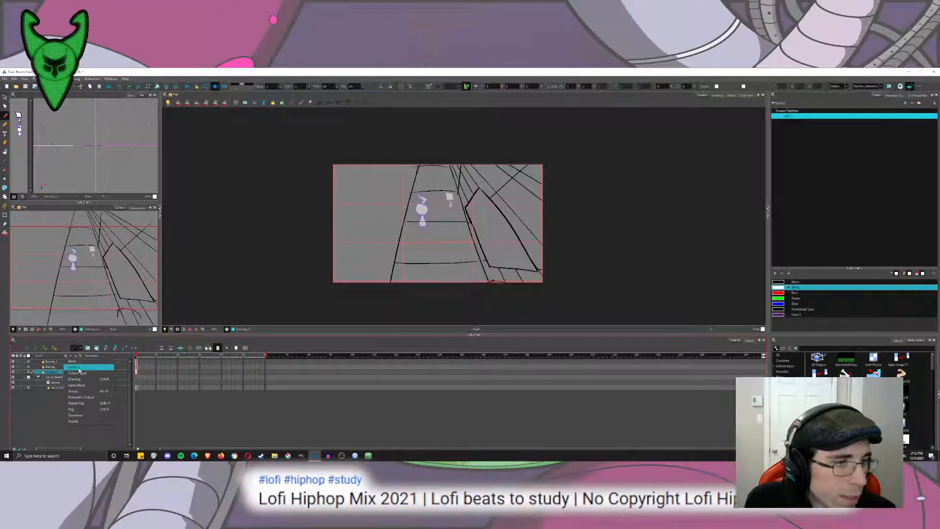
click(76, 372)
drag(52, 379, 53, 377)
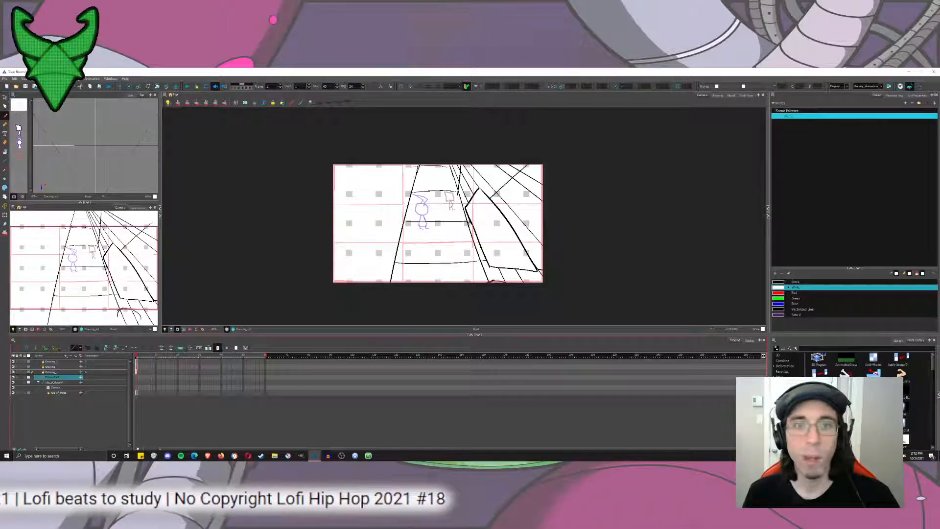
Choose the black swatch and add a custom-named drawing layer above the round-headed figure's layer.
click(788, 282)
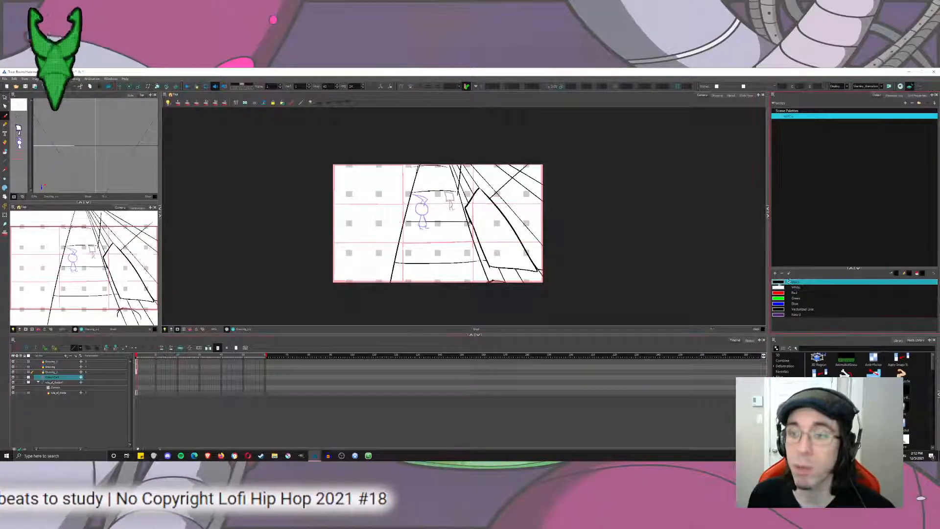
click(60, 362)
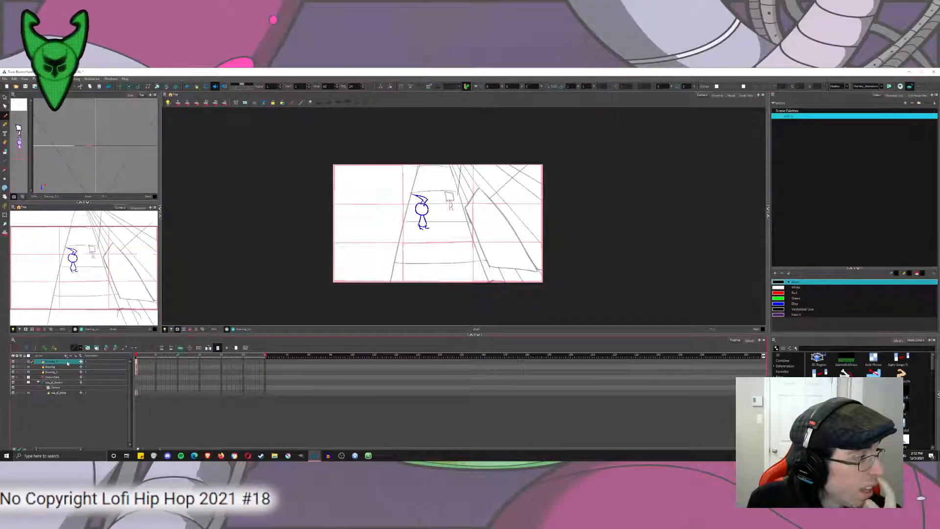
drag(476, 153, 435, 298)
key(ctrl+z)
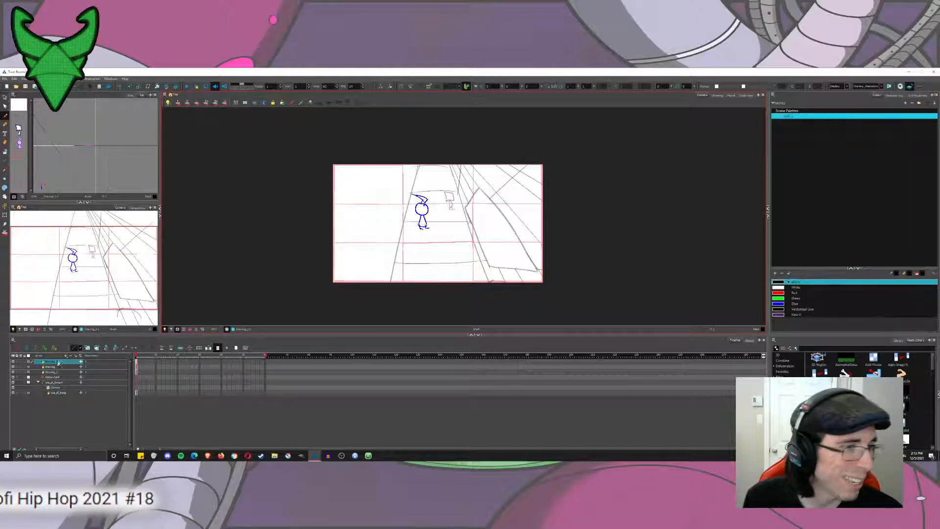
click(75, 360)
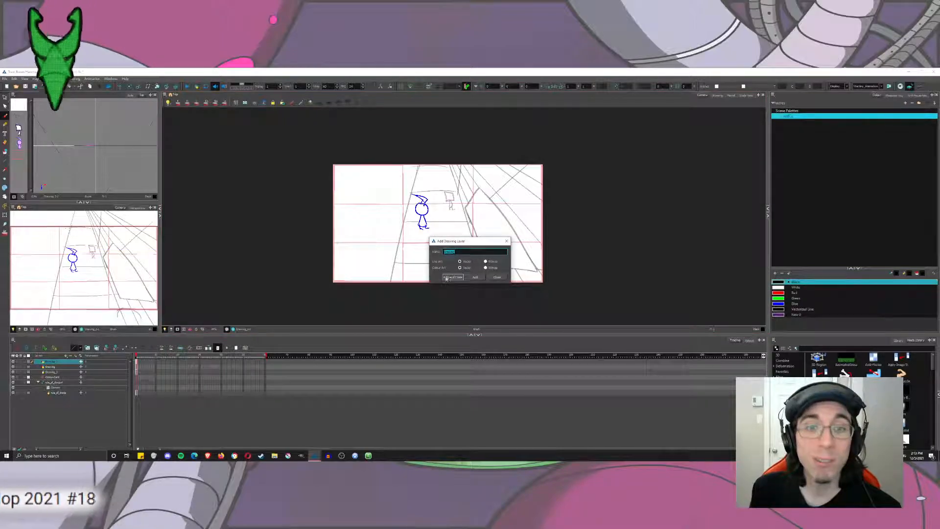
key(BackSpace)
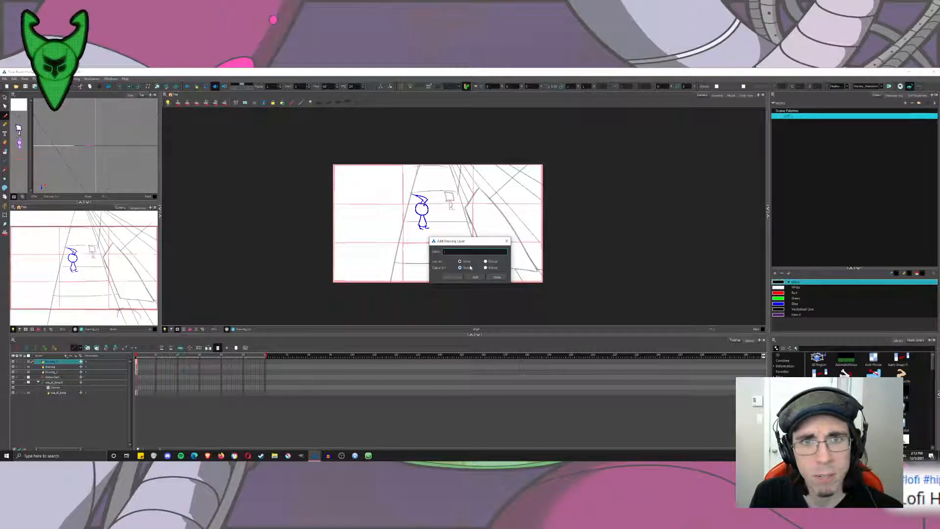
key(Return)
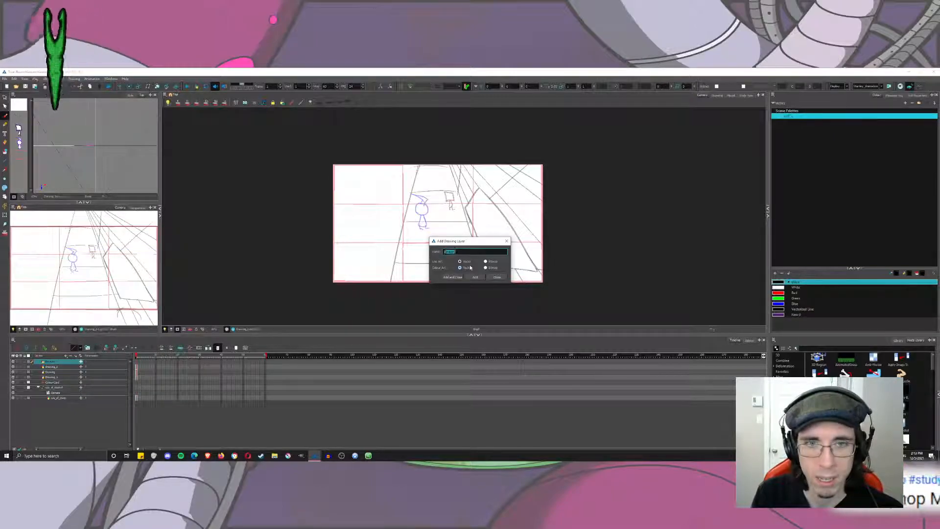
click(497, 277)
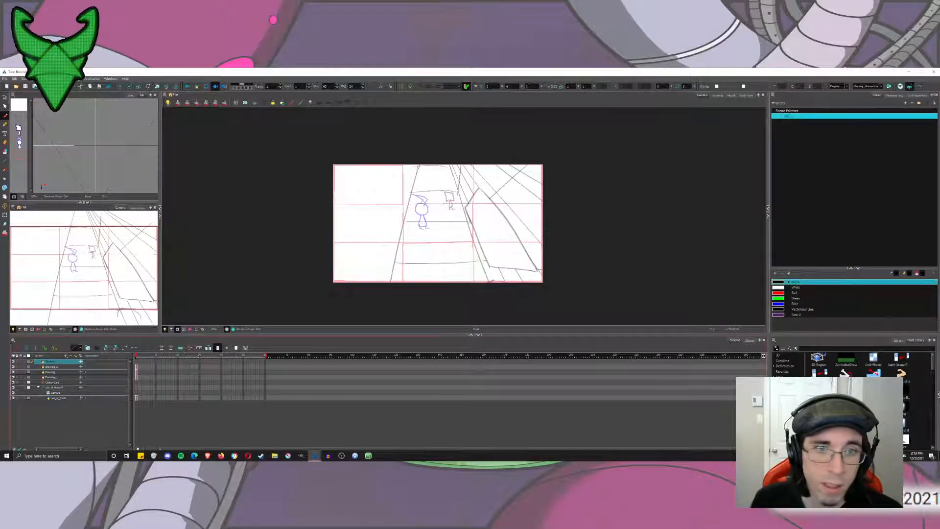
Draw a large clawed hand in the lower-left foreground, its forearm rising from the frame's bottom edge.
scroll(451, 261, up, 3)
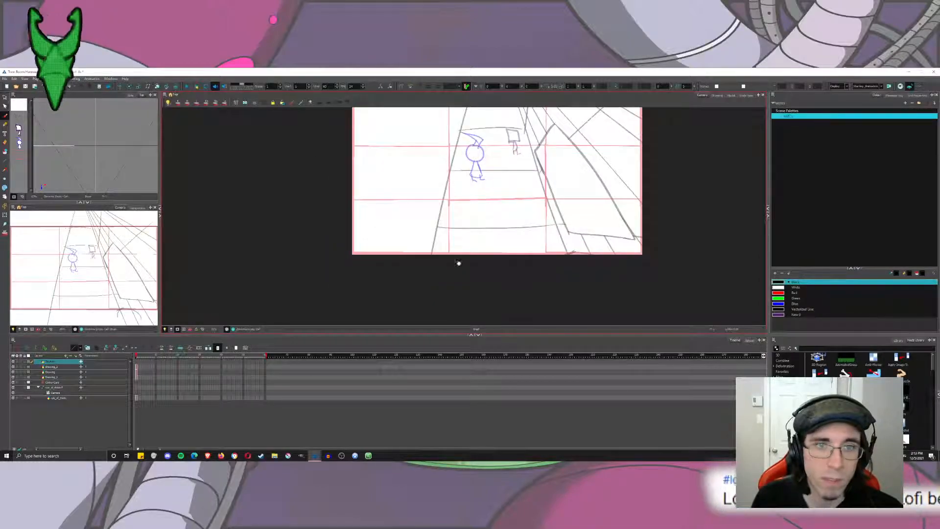
drag(342, 260, 348, 257)
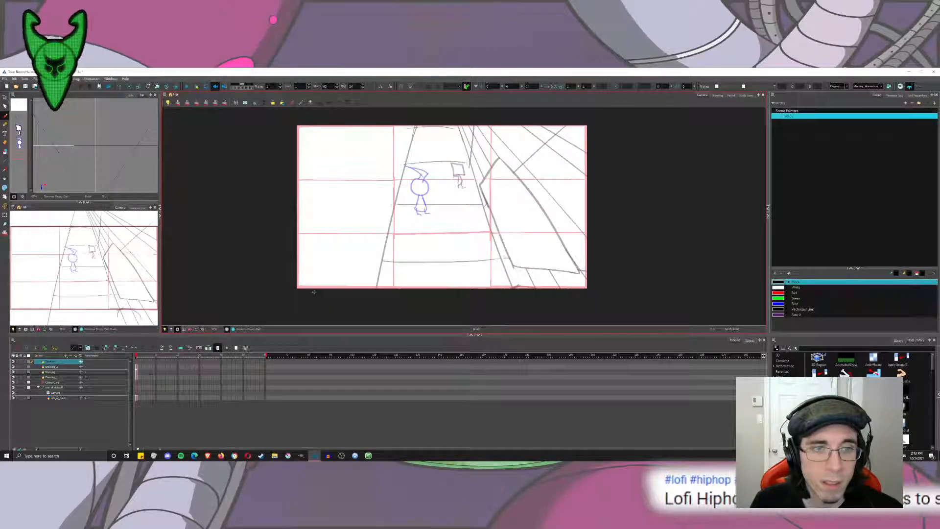
drag(306, 297, 362, 228)
key(ctrl+z)
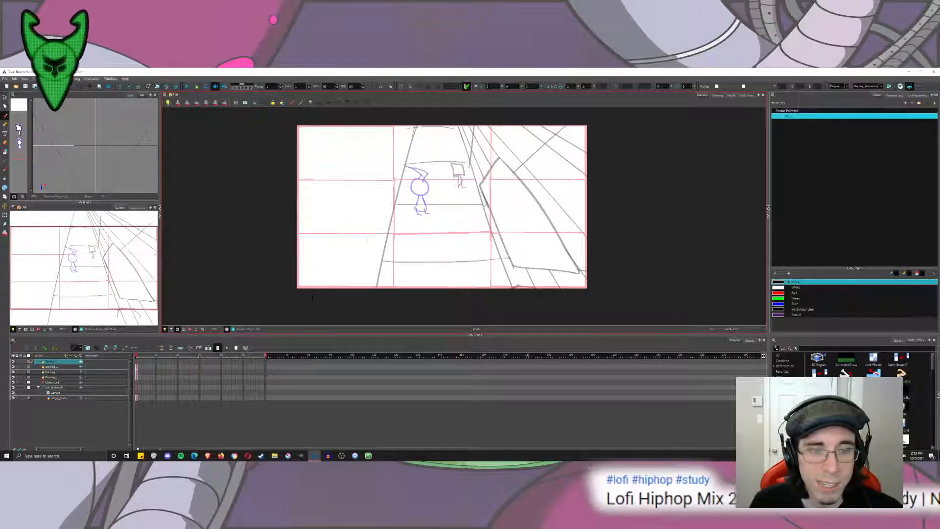
drag(312, 298, 355, 300)
mouse_move(368, 240)
mouse_down()
mouse_move(348, 215)
mouse_move(377, 214)
mouse_move(335, 213)
mouse_move(362, 214)
mouse_move(357, 225)
mouse_move(370, 238)
mouse_move(382, 210)
mouse_move(369, 238)
mouse_move(341, 233)
mouse_move(355, 206)
mouse_move(366, 237)
mouse_move(339, 229)
mouse_move(358, 195)
mouse_move(364, 244)
mouse_move(346, 231)
mouse_move(362, 191)
mouse_move(355, 225)
mouse_move(367, 240)
mouse_move(362, 200)
mouse_move(386, 181)
mouse_move(368, 239)
mouse_move(387, 249)
mouse_move(405, 241)
mouse_move(371, 237)
mouse_up()
key(ctrl+z)
key(ctrl+z)
key(ctrl+z)
key(ctrl+z)
Fill the claws of the foreground hand with solid black.
click(5, 152)
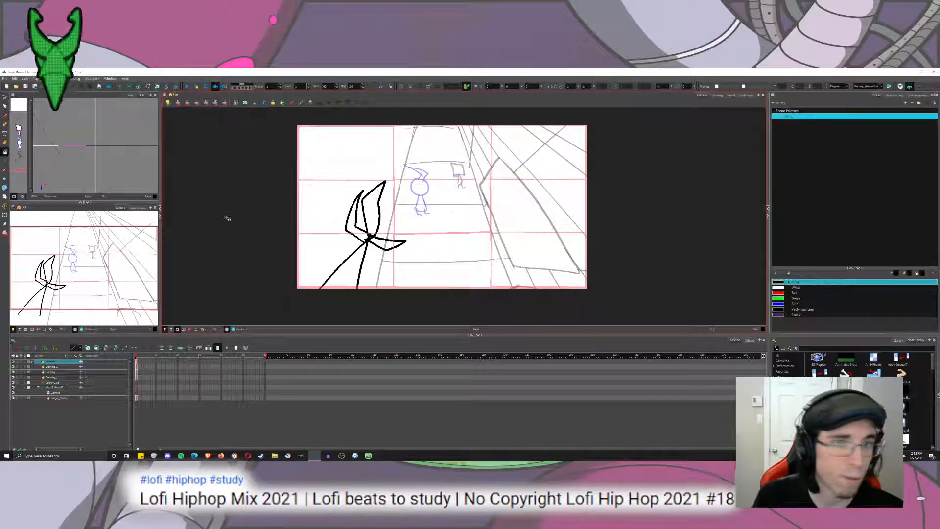
drag(228, 218, 237, 155)
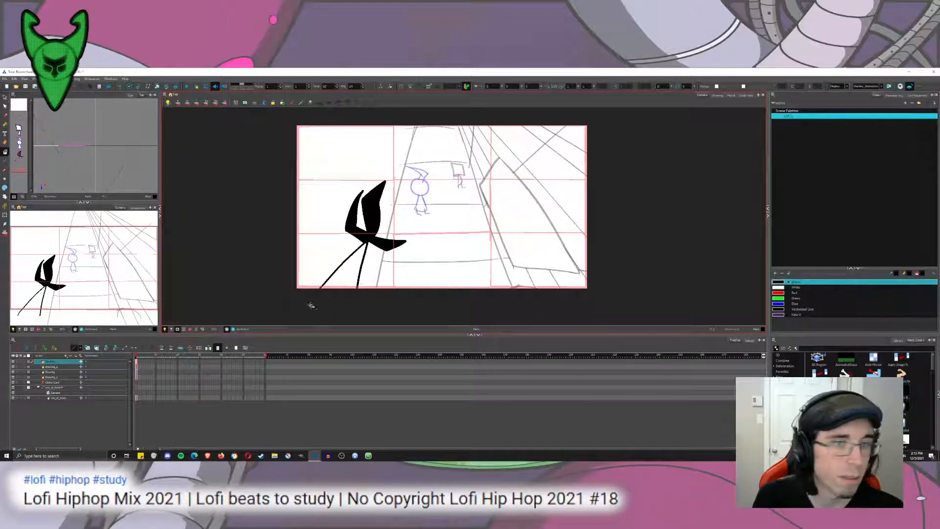
Close the forearm's open end with a rounded stroke below the camera frame and fill the forearm with solid black.
click(4, 117)
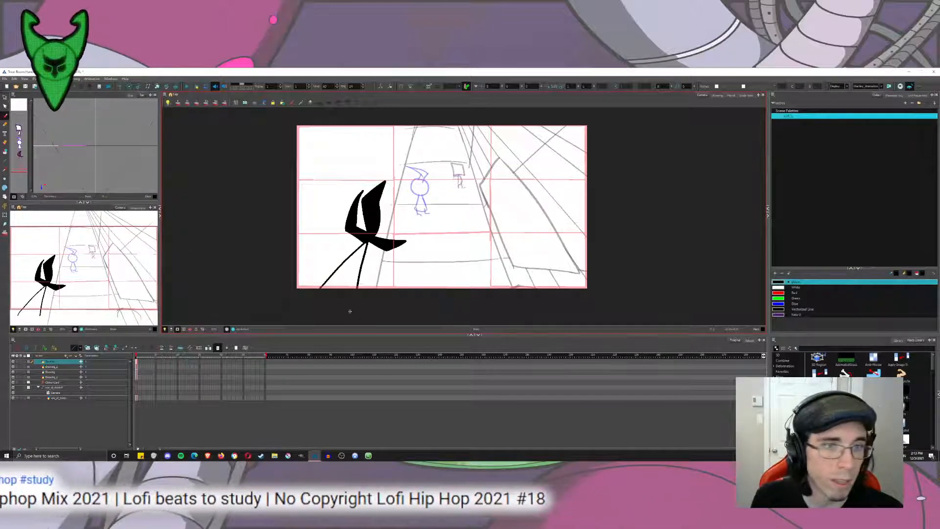
scroll(384, 256, down, 1)
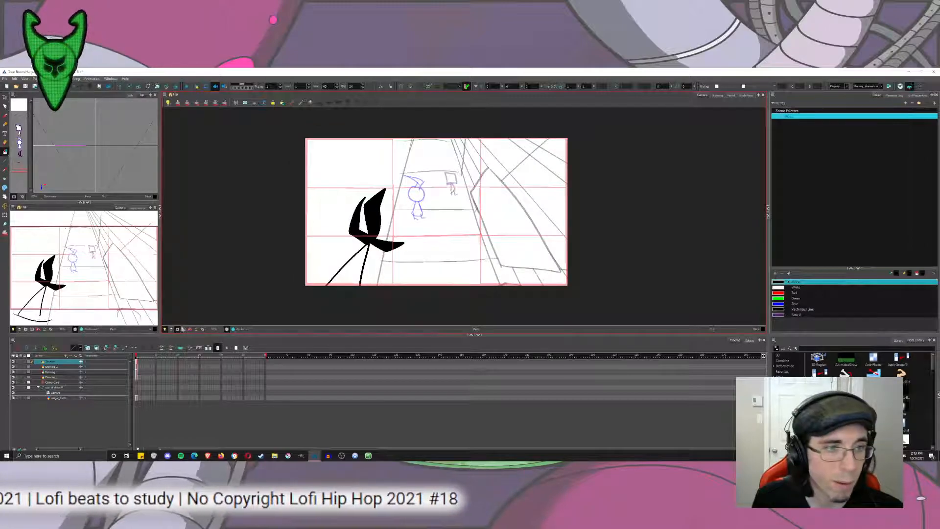
click(178, 329)
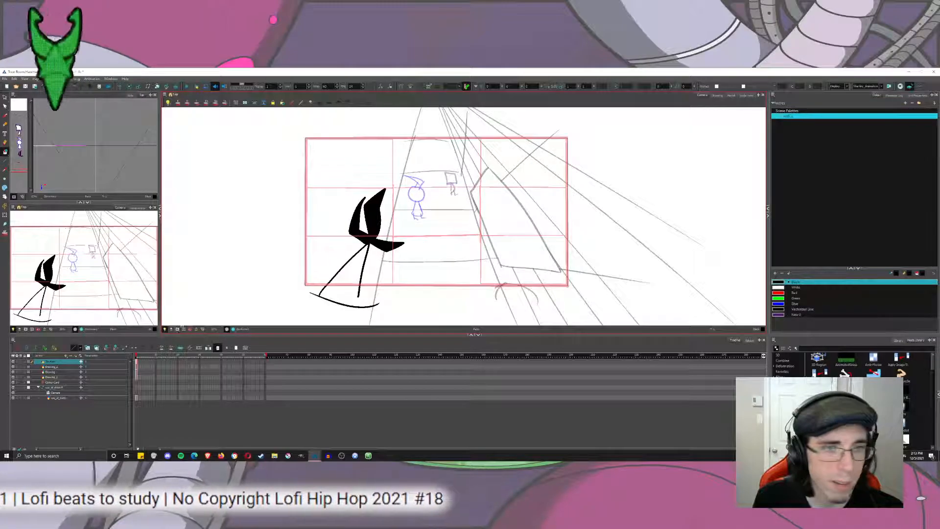
key(ctrl+z)
key(alt+b)
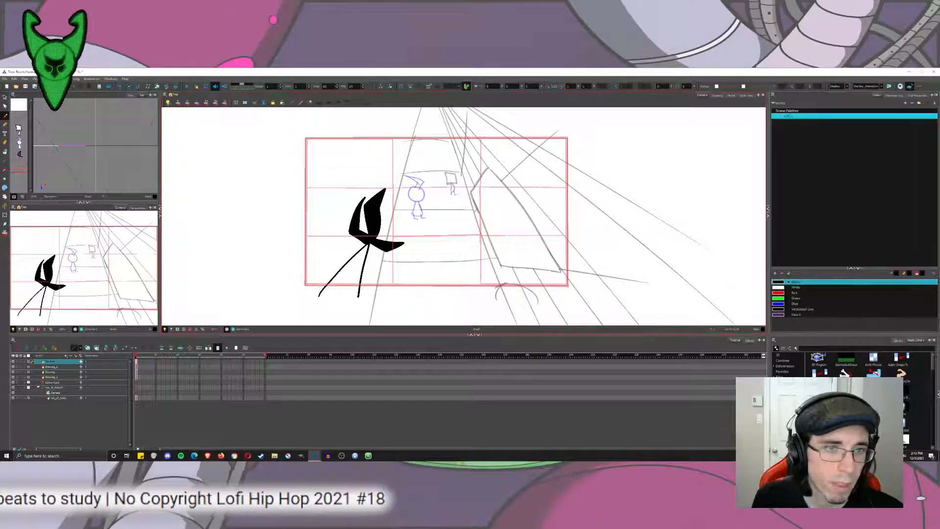
mouse_move(319, 291)
mouse_down()
mouse_move(366, 293)
mouse_move(316, 295)
mouse_up()
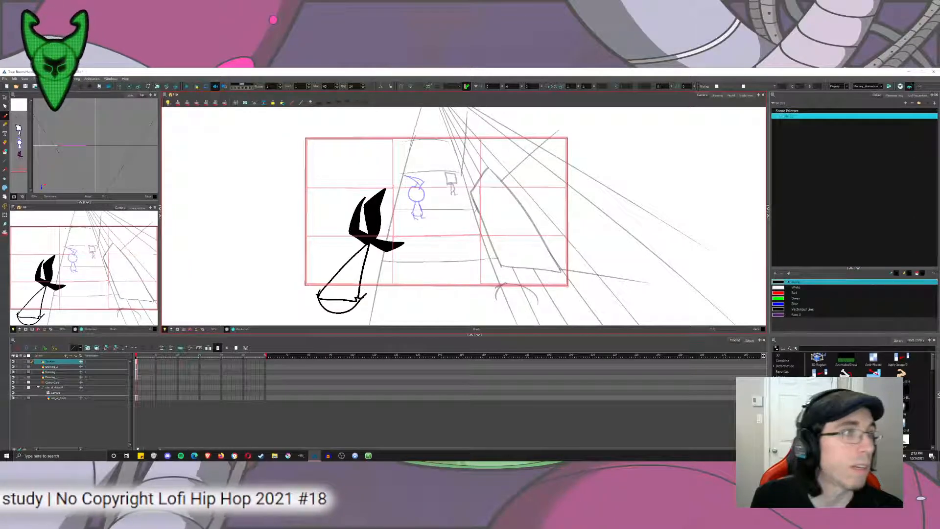
key(alt+i)
click(343, 294)
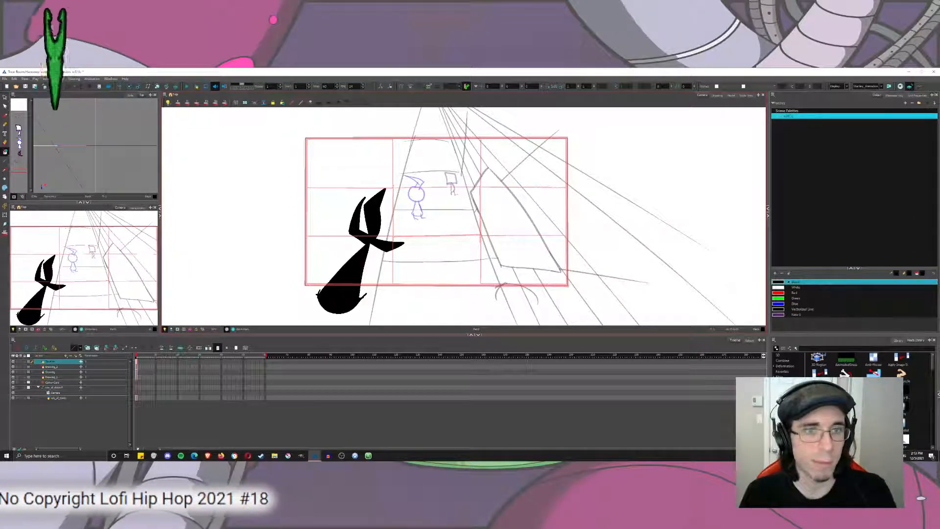
Select the entire black hand drawing and shift it left so the forearm partly leaves the camera frame.
key(alt+s)
key(ctrl+a)
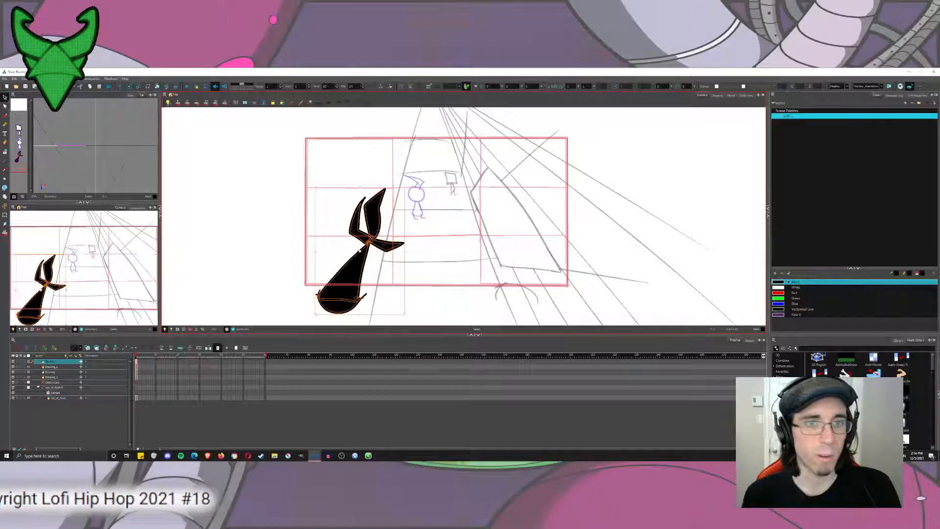
drag(358, 270, 335, 271)
click(377, 175)
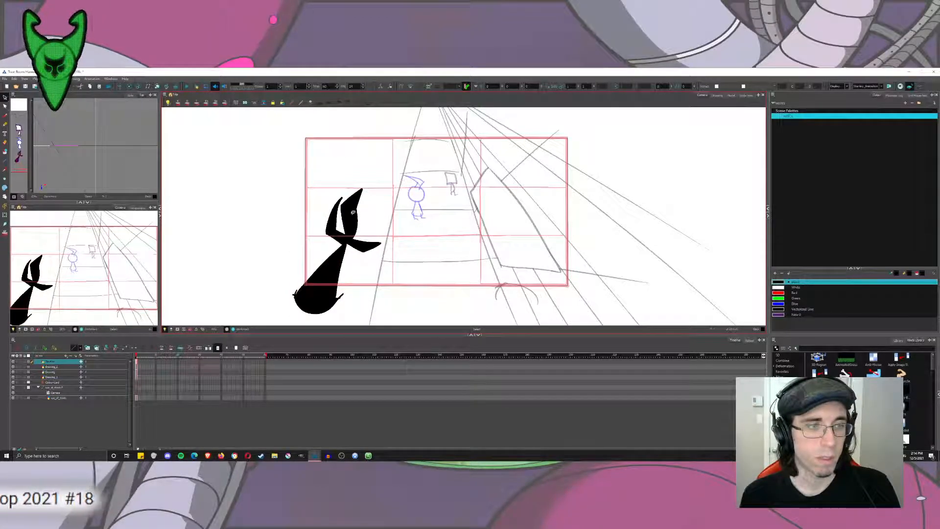
Duplicate the hand, place the copy mirrored in the right foreground, and mask everything outside the camera frame.
key(ctrl+a)
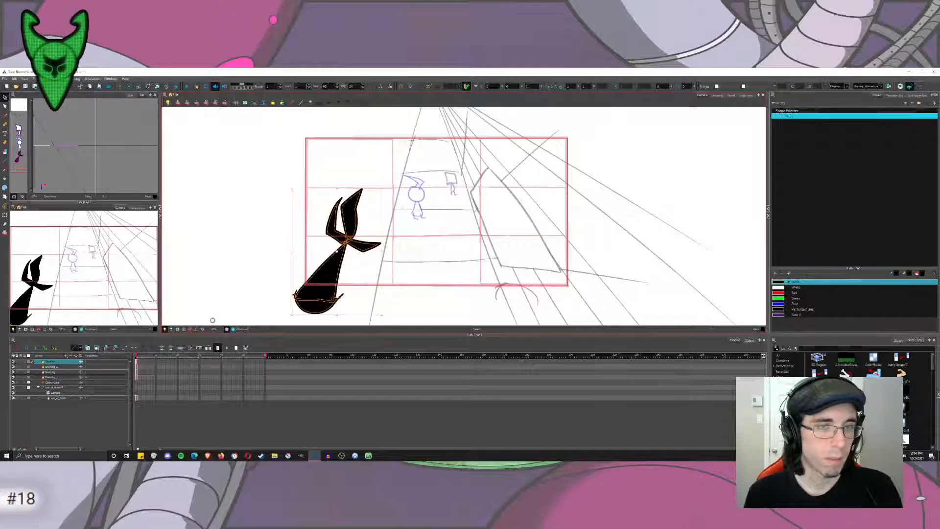
key(ctrl+c)
key(ctrl+v)
drag(292, 251, 532, 251)
click(602, 197)
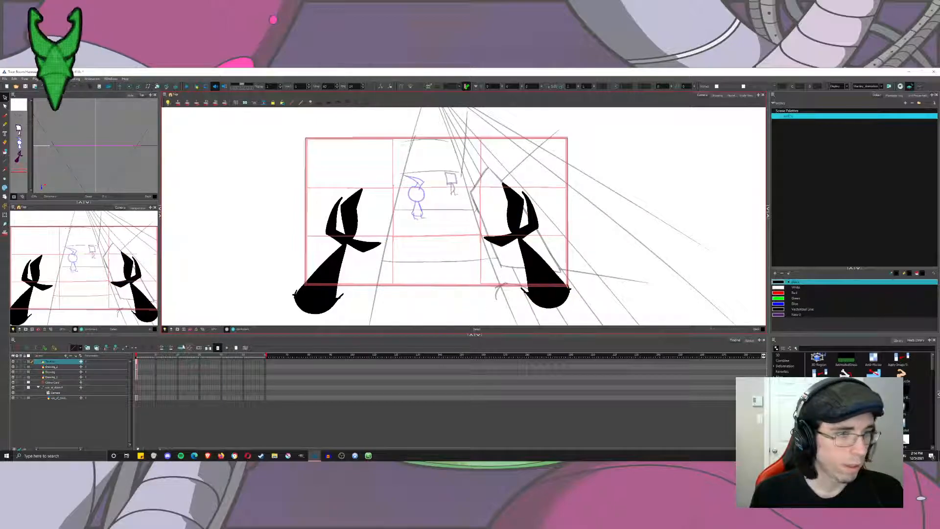
click(177, 329)
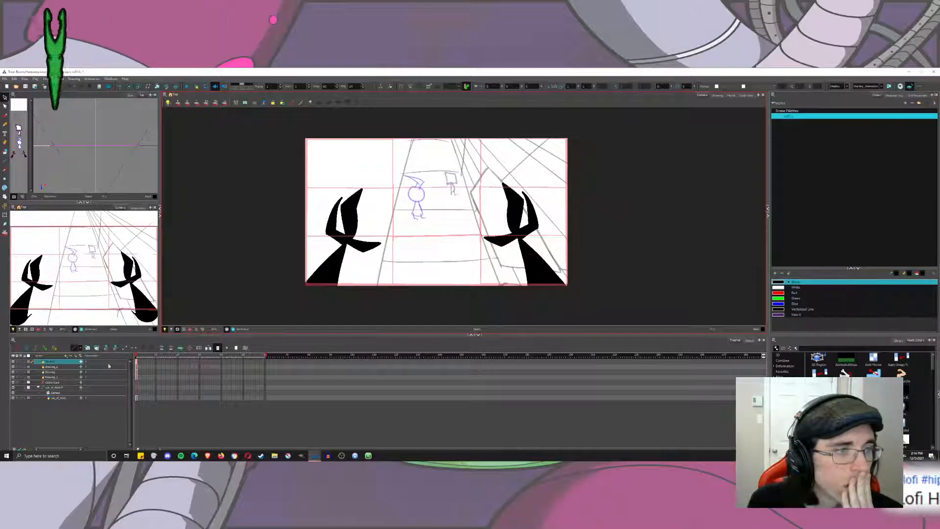
Add a drawing layer named zimarm2 and move both arm layers below the rule-of-thirds grid layer in the camera group.
click(75, 359)
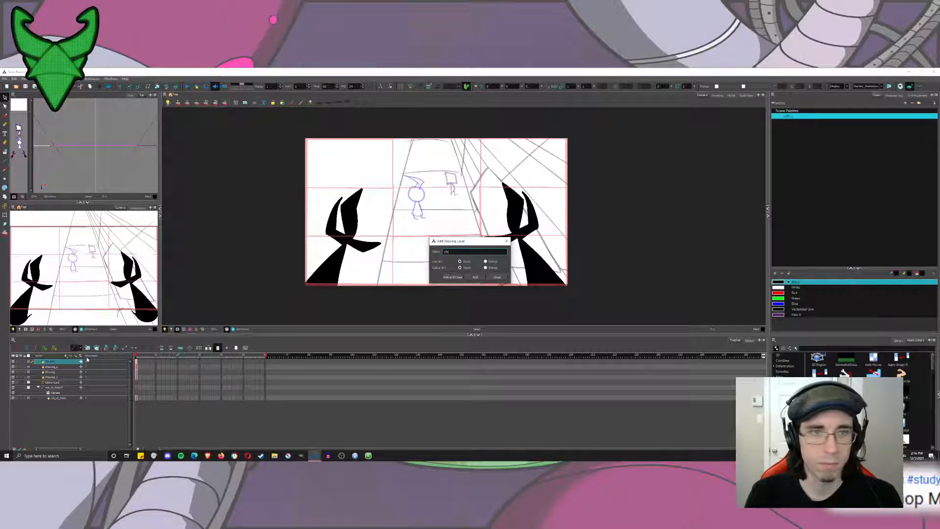
text(zimarm2)
key(Return)
click(497, 277)
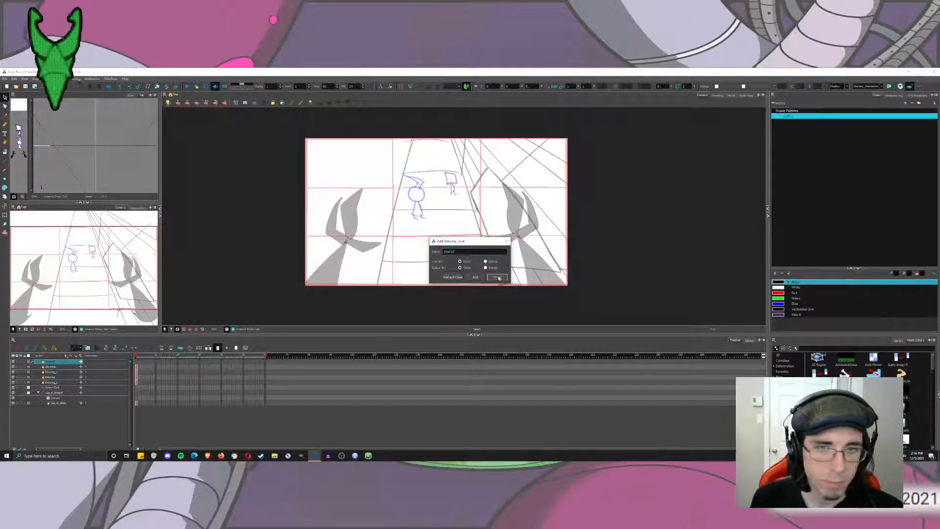
drag(60, 366, 63, 398)
click(54, 362)
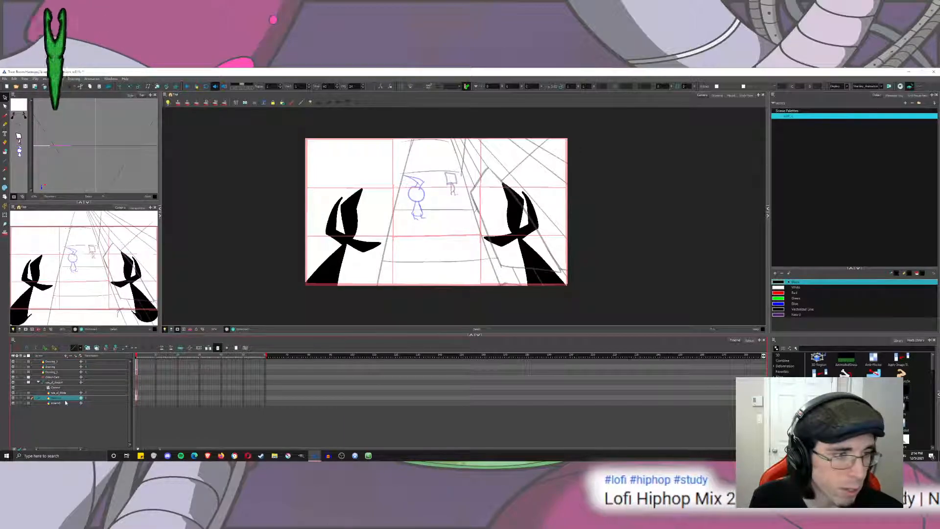
Cut the right-hand drawing out of the first arm layer and paste it into the zimarm2 layer.
click(66, 403)
click(65, 398)
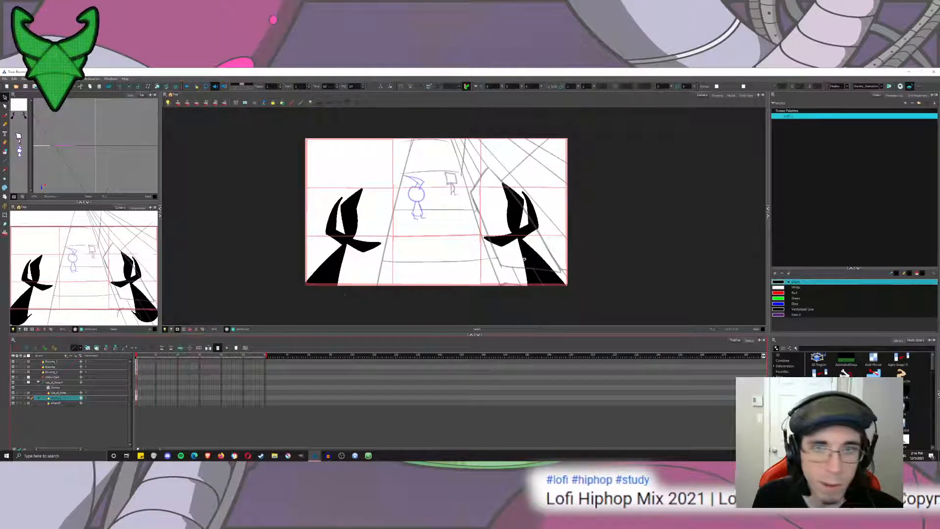
mouse_move(597, 156)
mouse_down()
mouse_move(625, 163)
mouse_move(627, 248)
mouse_move(627, 221)
mouse_up()
key(ctrl+a)
key(ctrl+x)
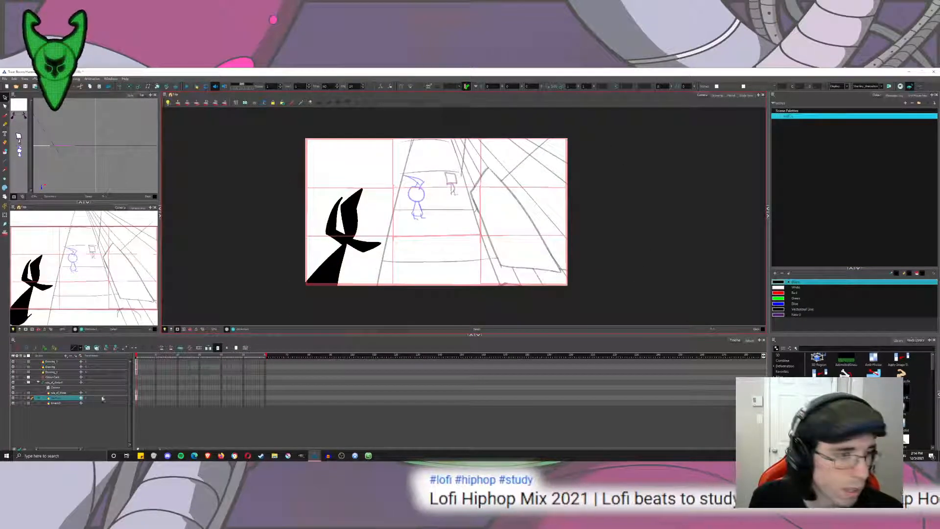
click(58, 403)
key(ctrl+v)
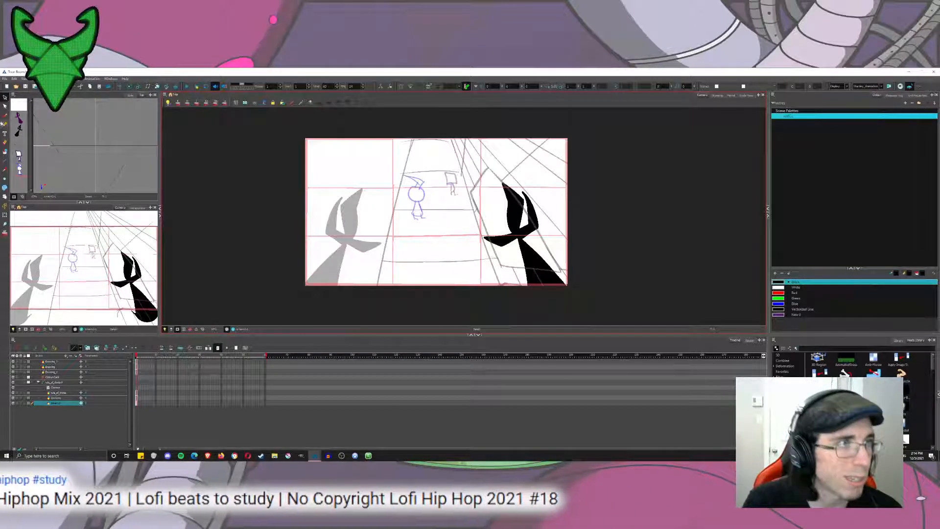
Bring both arm layers closer to the camera in the Top view with Maintain Size.
click(5, 115)
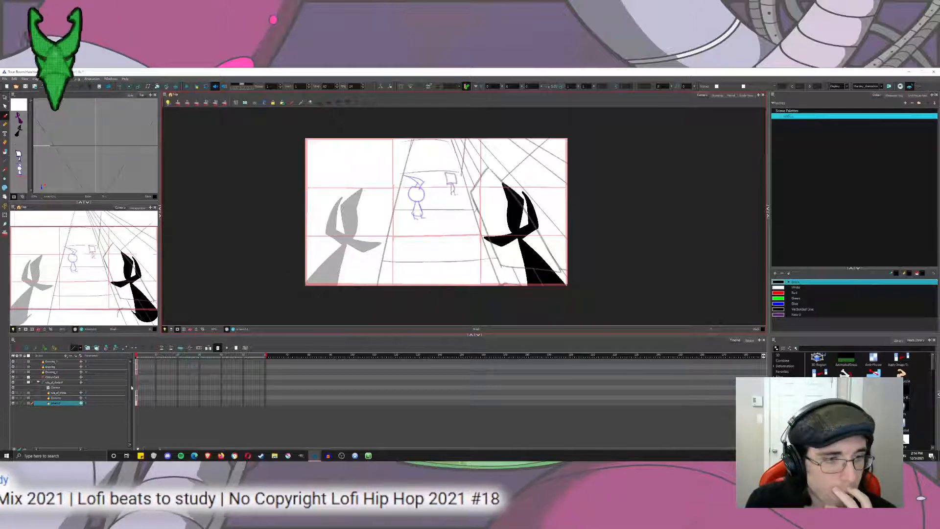
click(57, 392)
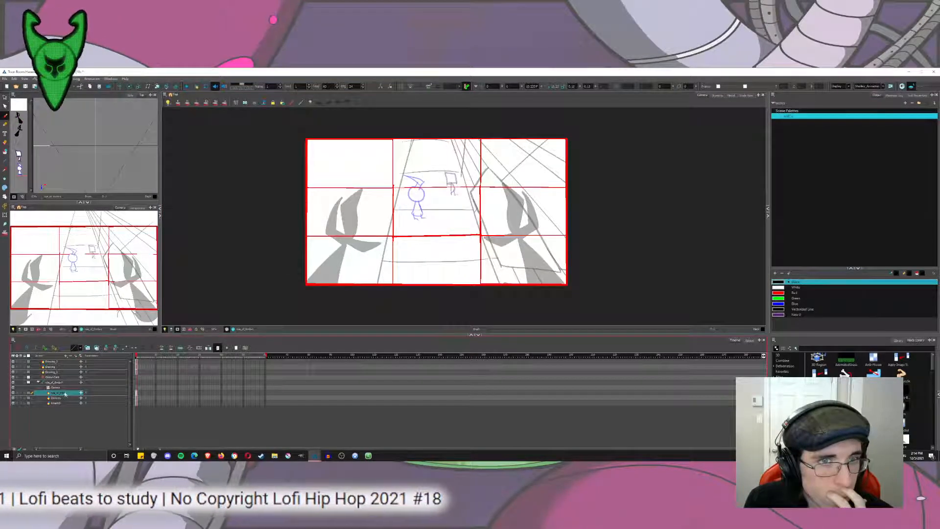
click(59, 398)
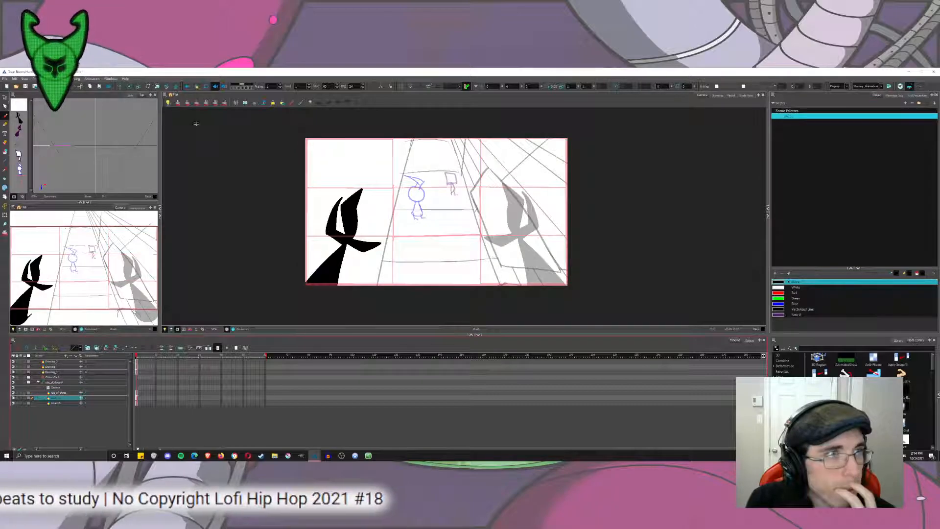
click(157, 87)
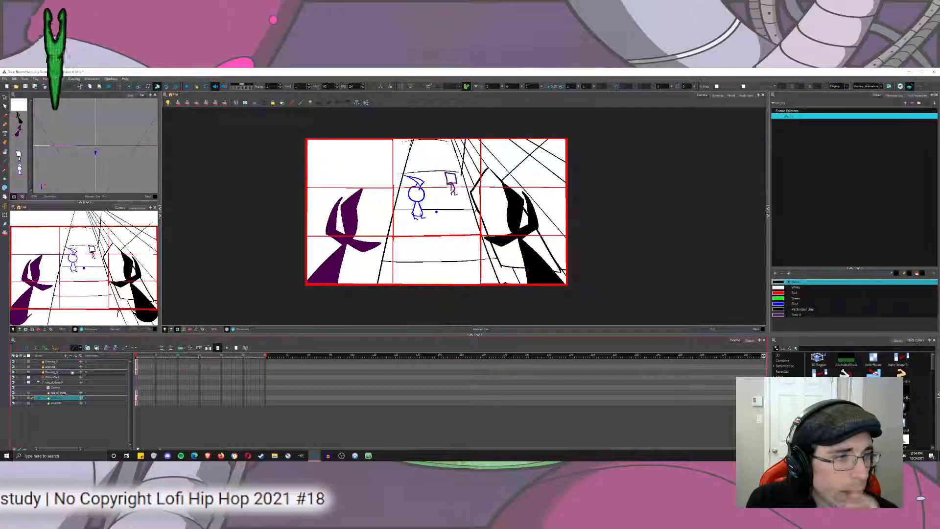
ctrl+click(57, 402)
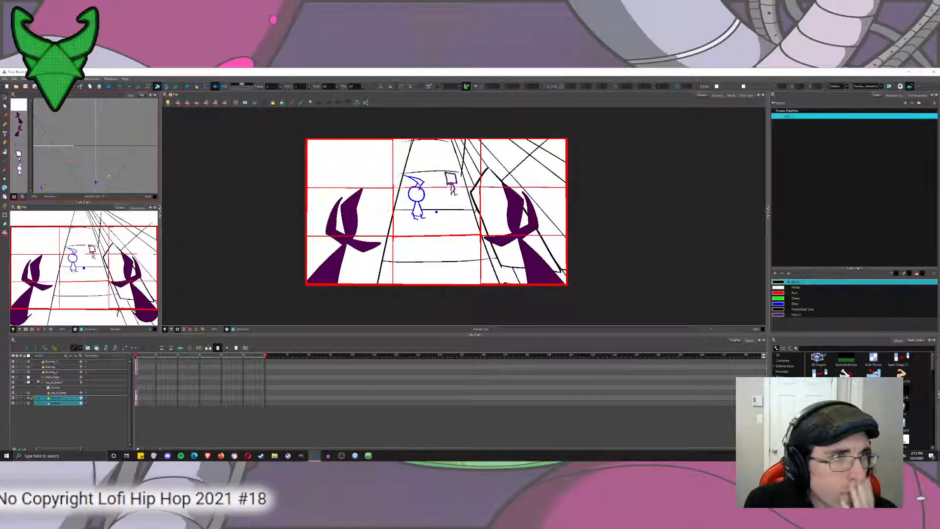
drag(112, 190, 79, 152)
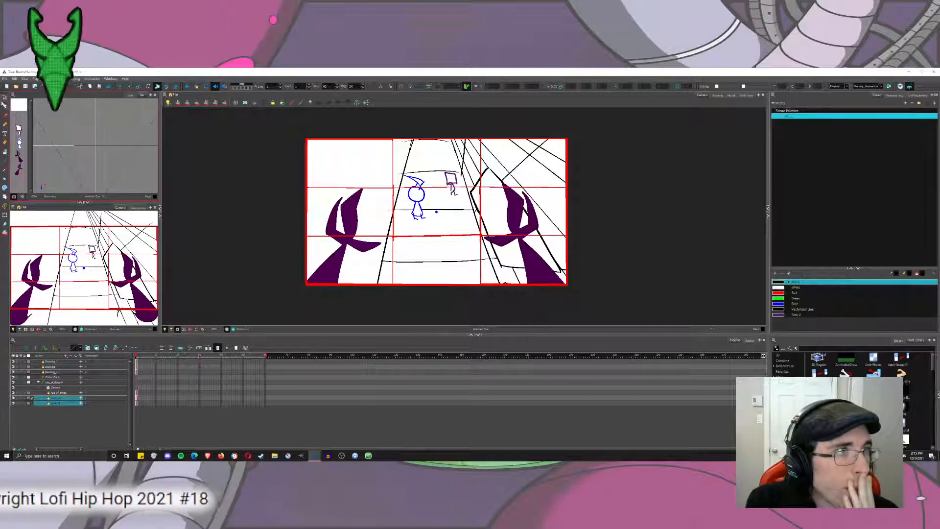
Bring the round-headed figure's layer slightly closer to the camera in the Top view while maintaining its size.
click(5, 98)
click(53, 361)
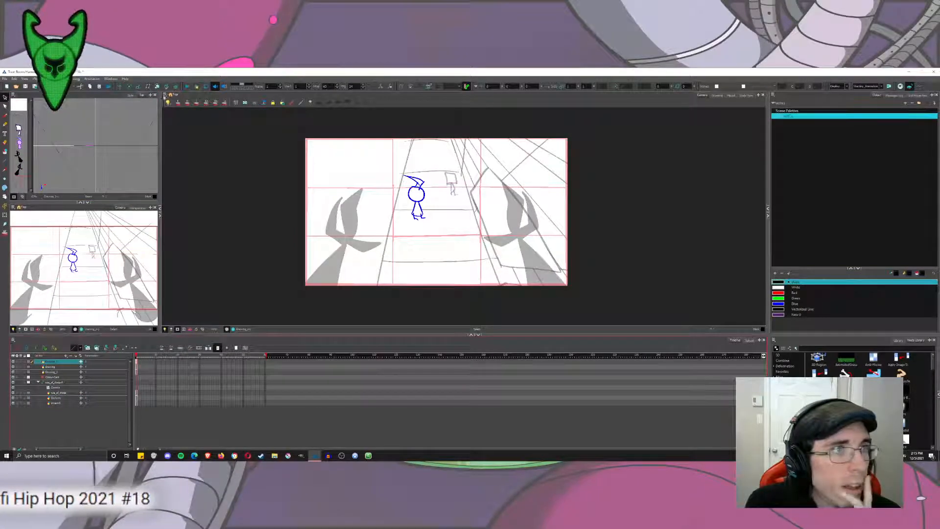
click(157, 86)
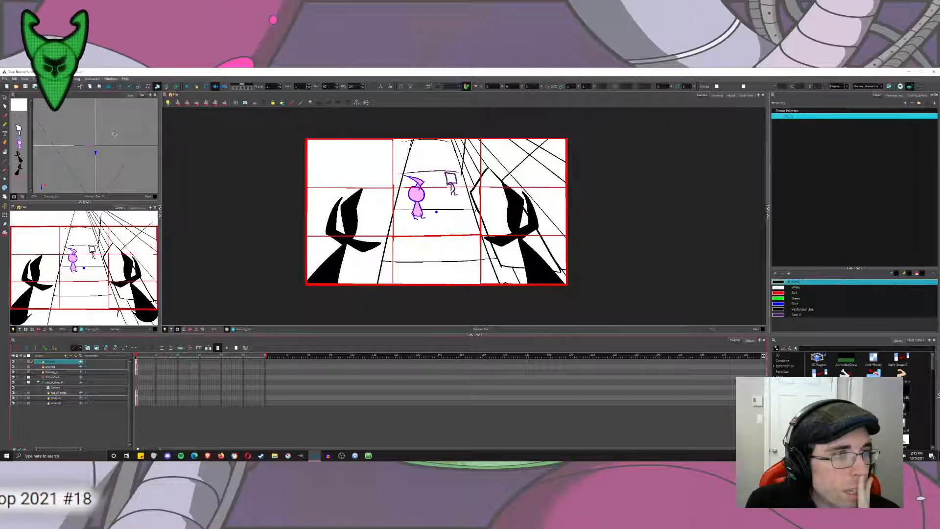
drag(114, 134, 114, 146)
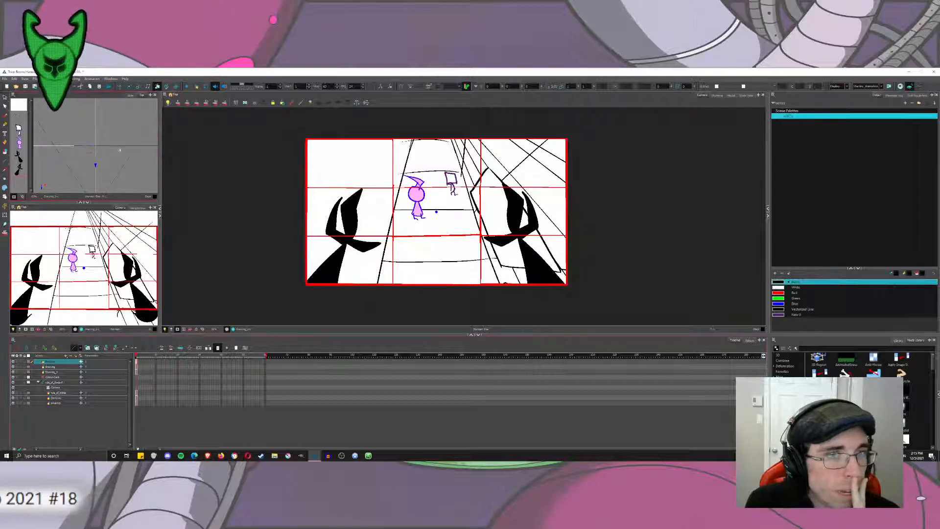
Nudge the square-headed figure slightly towards the camera and push the perspective sketch layer back, both with Maintain Size.
click(58, 367)
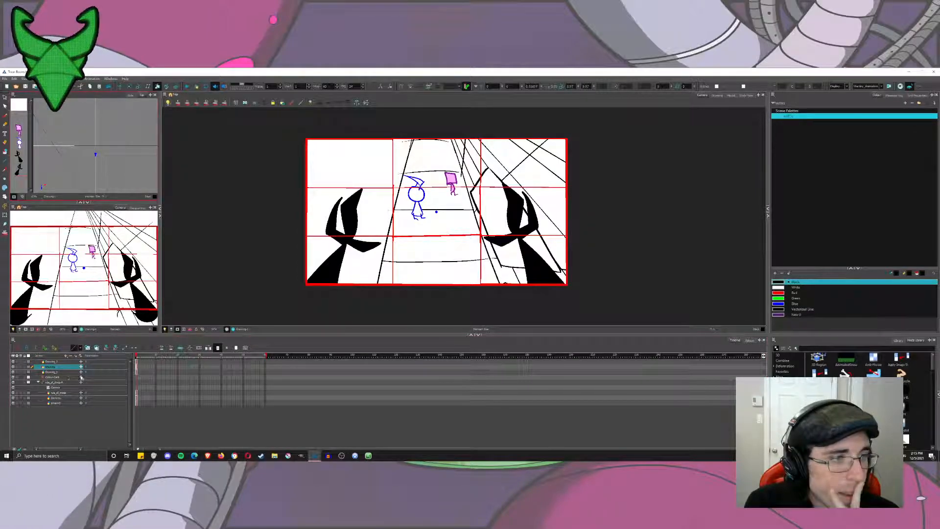
click(64, 372)
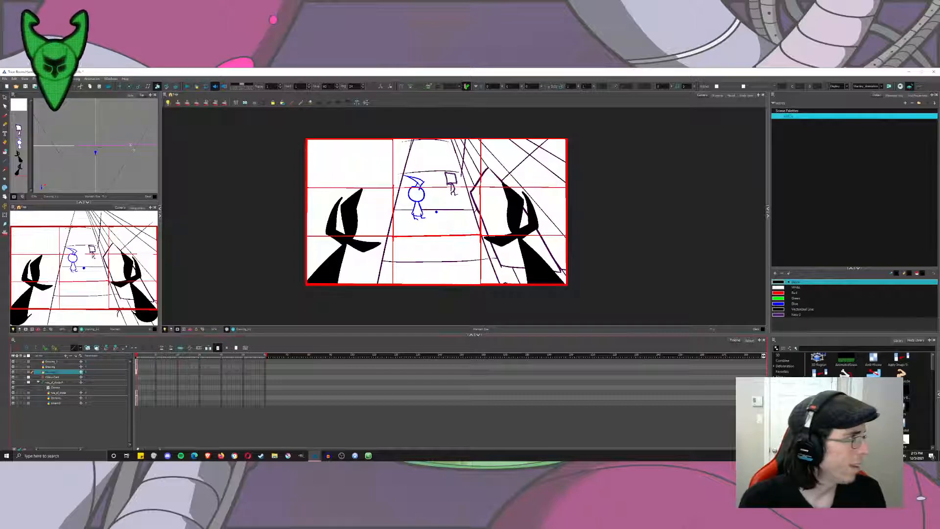
mouse_move(117, 176)
mouse_down()
mouse_move(126, 155)
mouse_move(111, 131)
mouse_up()
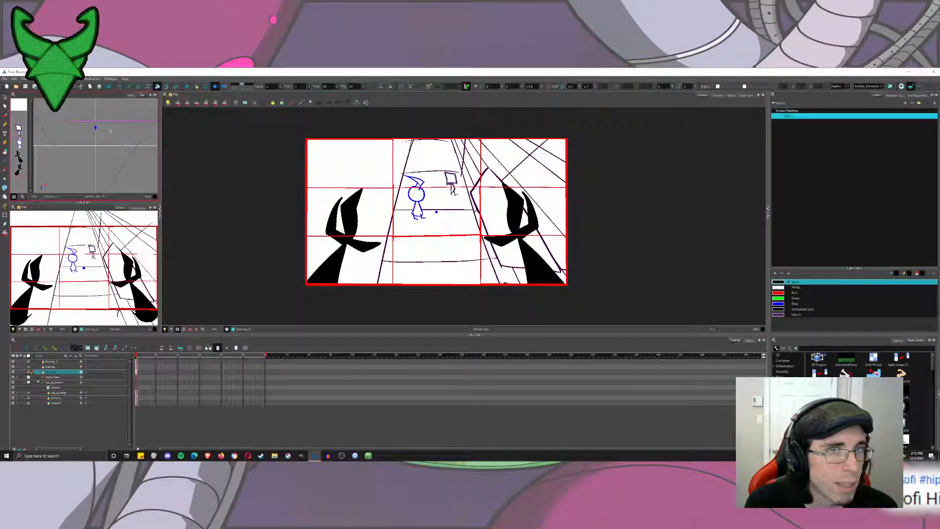
key(alt+s)
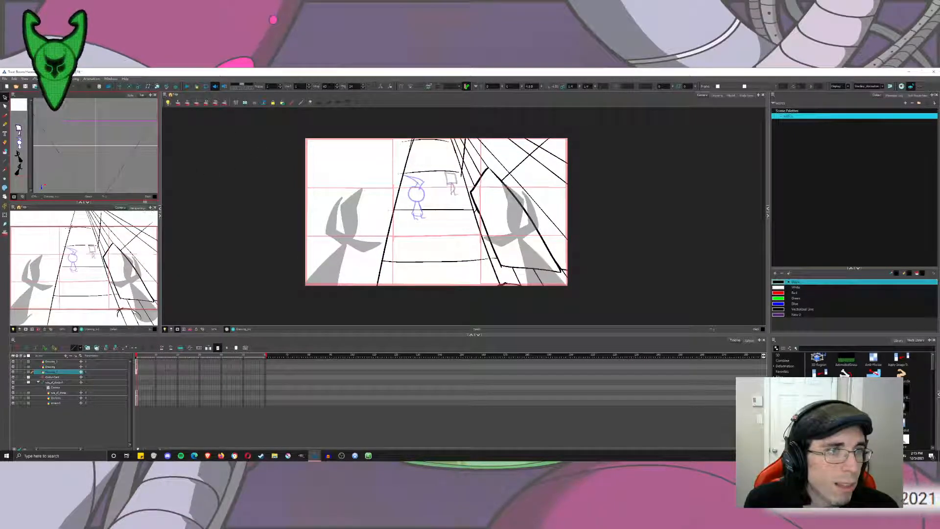
Examine the depth spacing of the layers in the Perspective view and return to the Camera view.
click(141, 208)
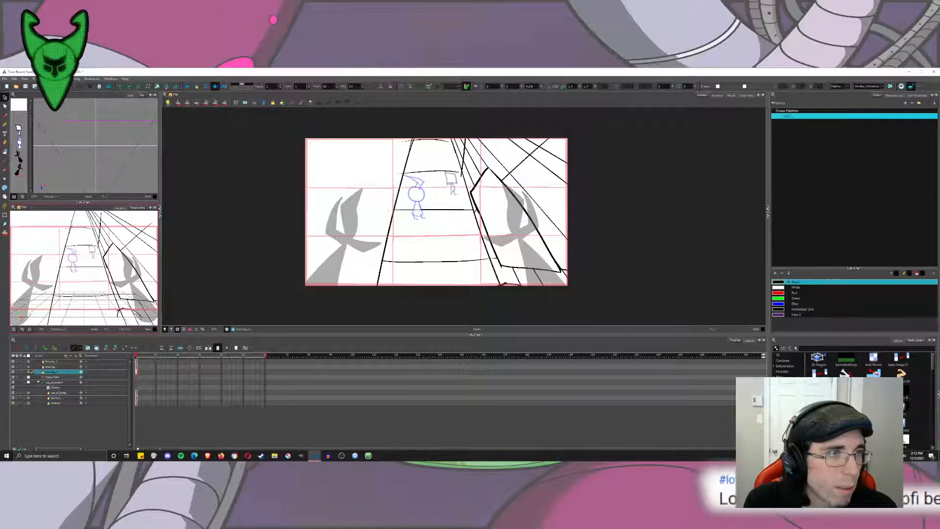
drag(64, 268, 123, 267)
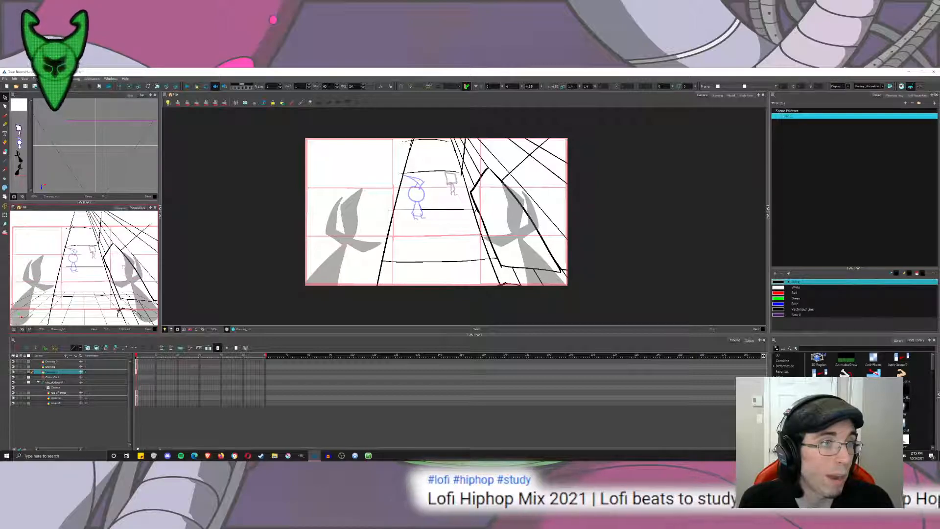
click(121, 208)
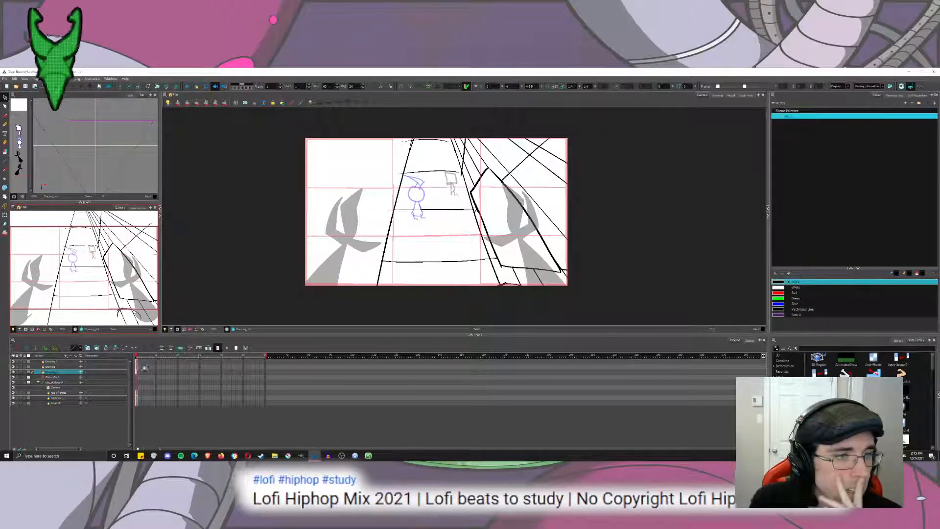
Lengthen the scene across the visible timeline and extend the exposure of all layers to its new end.
drag(264, 356, 742, 361)
click(741, 356)
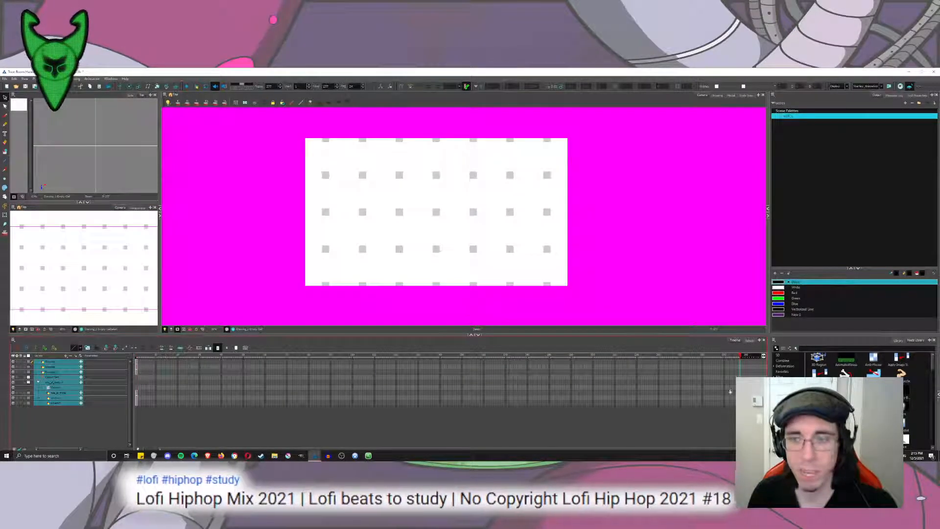
drag(185, 356, 141, 358)
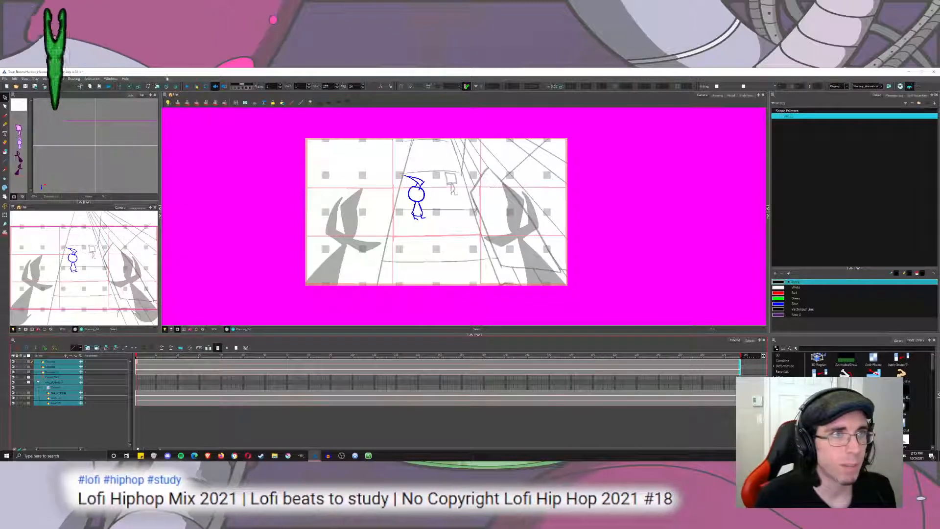
click(186, 88)
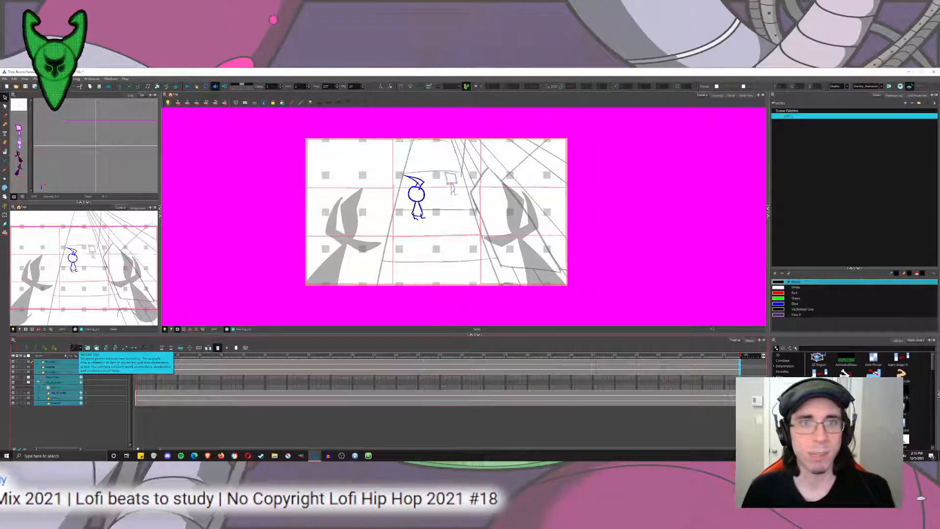
Play back the static shot to judge its timing and shorten the scene to end at the chosen frame.
click(135, 168)
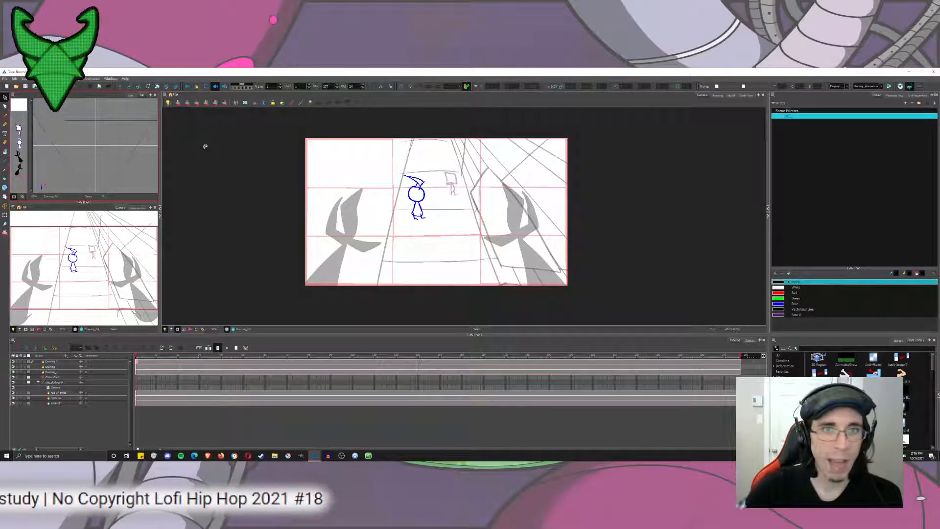
click(187, 86)
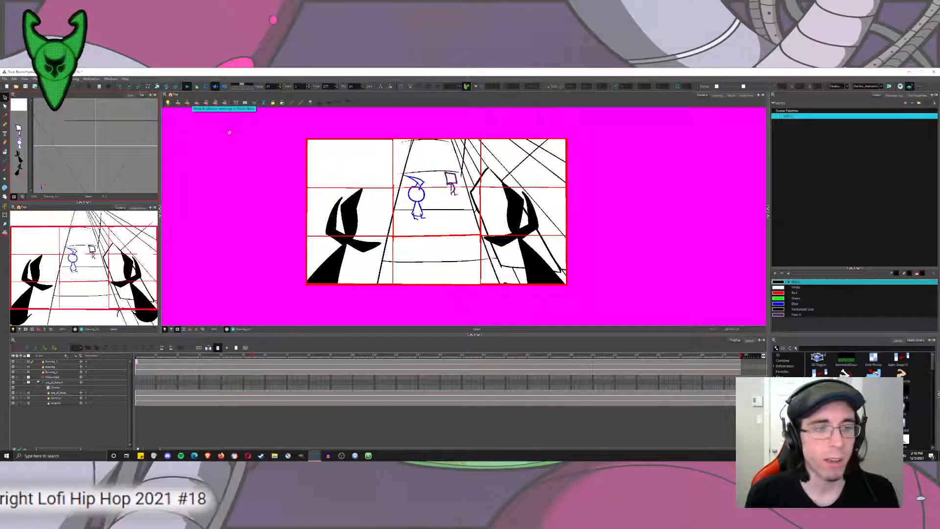
click(186, 87)
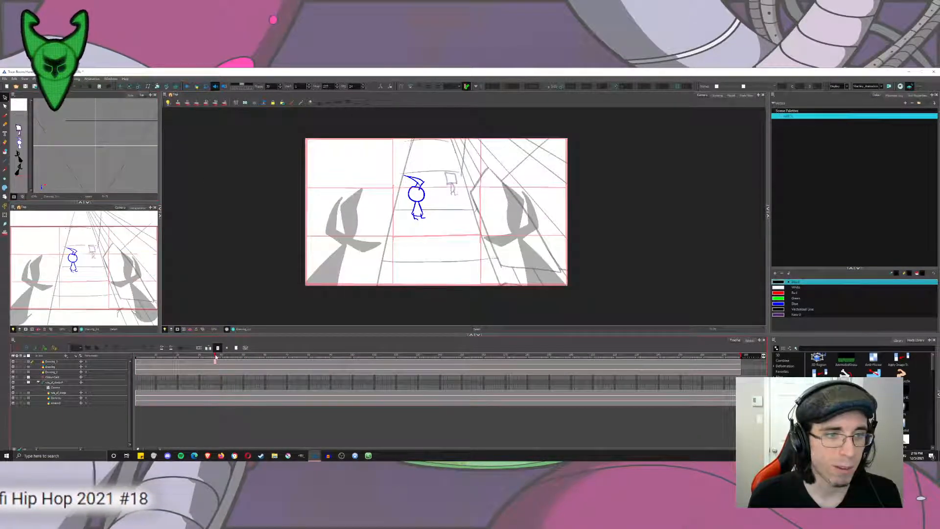
drag(220, 359, 221, 360)
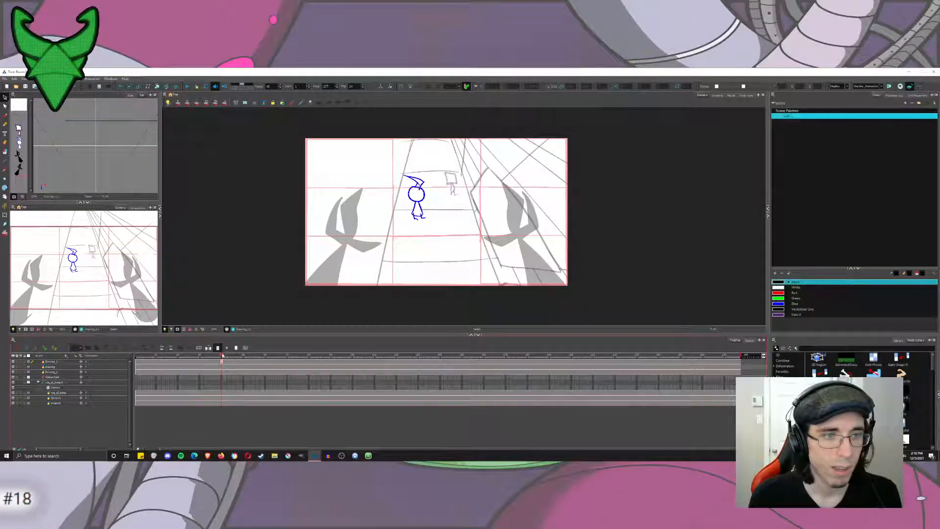
click(187, 87)
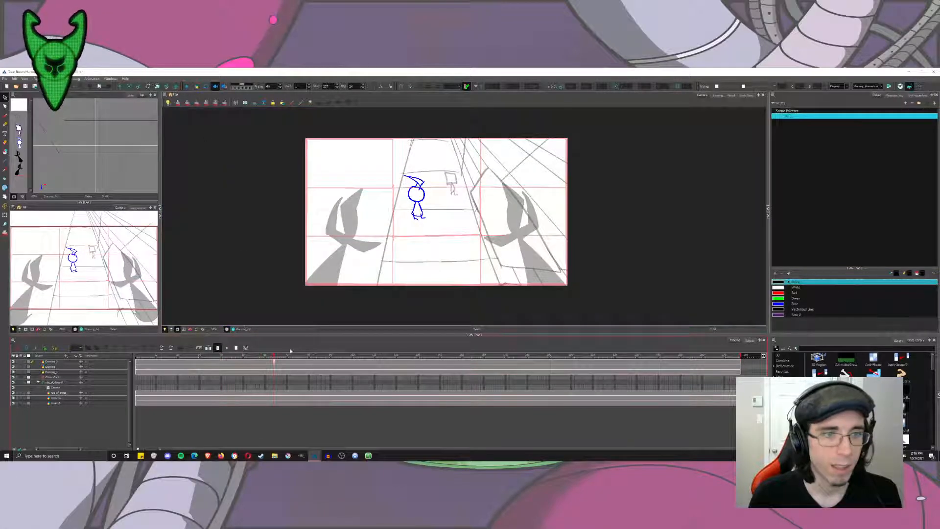
mouse_move(275, 357)
mouse_down()
mouse_move(265, 357)
mouse_move(275, 361)
mouse_up()
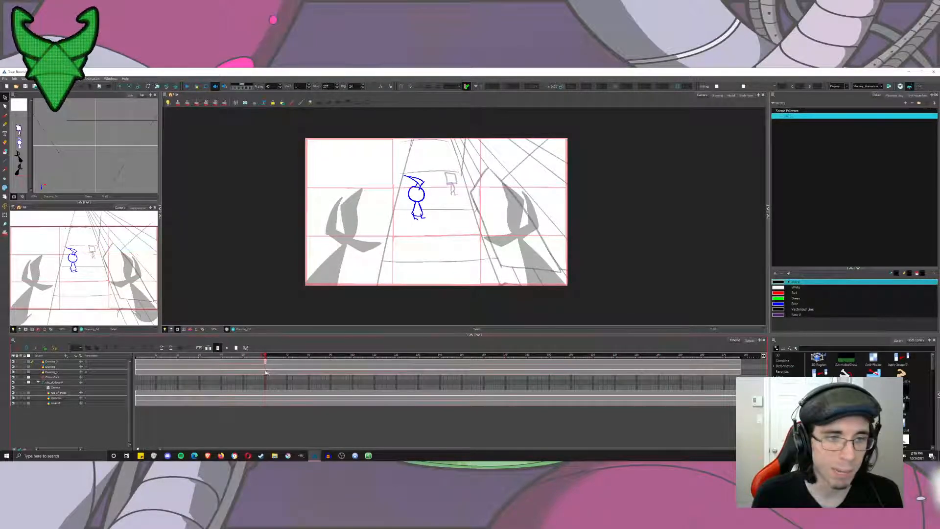
drag(268, 374, 267, 373)
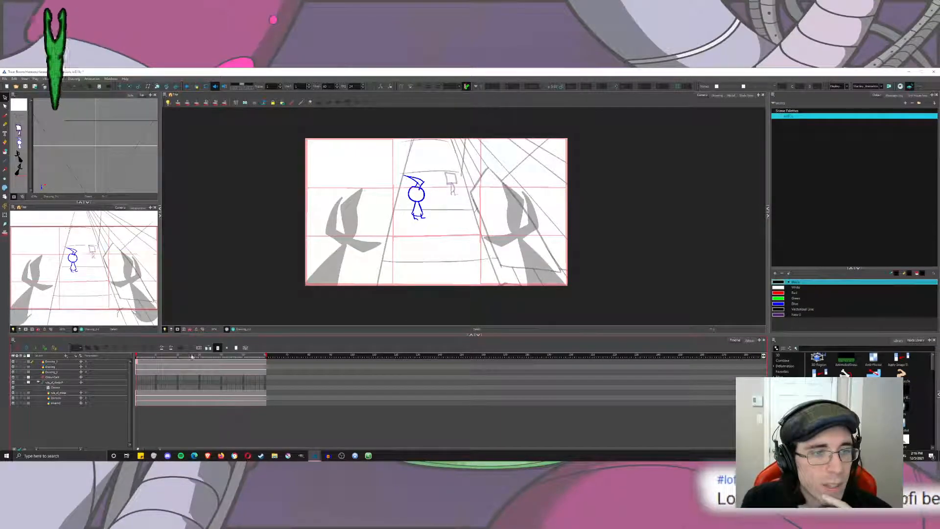
Select the camera's peg layer on the first frame and enable Animate mode with the Translate tool to keyframe its move.
click(246, 368)
click(231, 368)
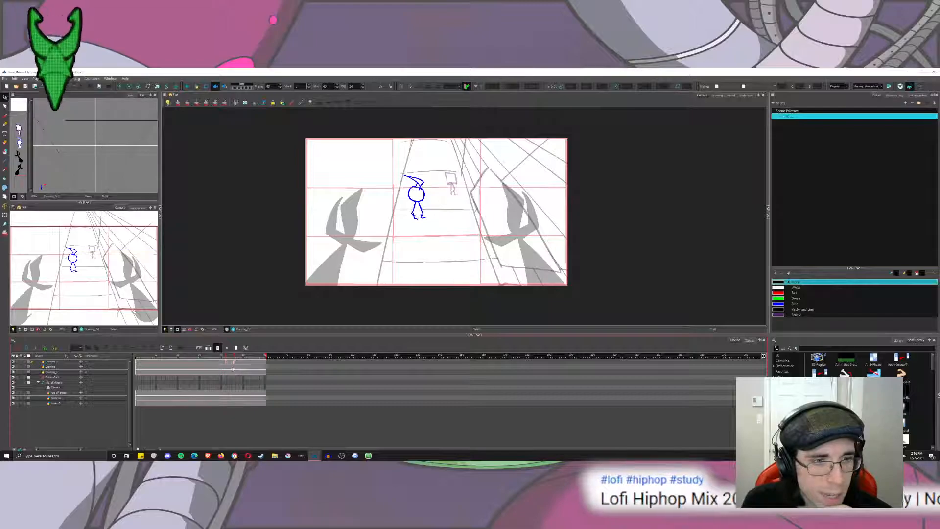
click(139, 361)
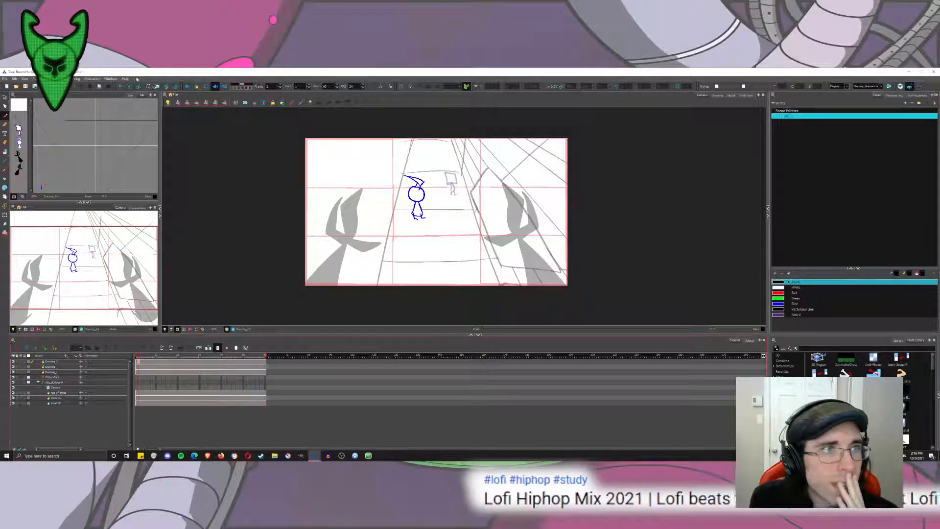
click(120, 86)
click(57, 388)
click(56, 382)
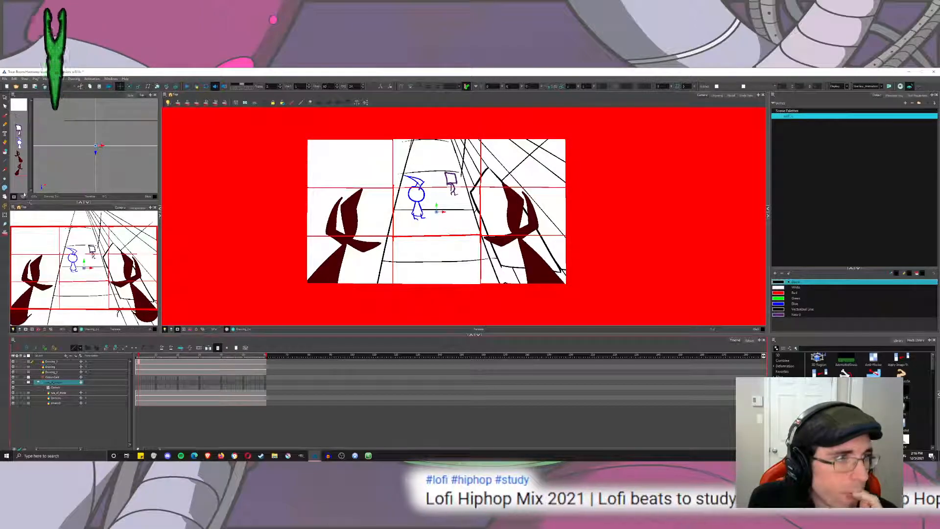
click(5, 205)
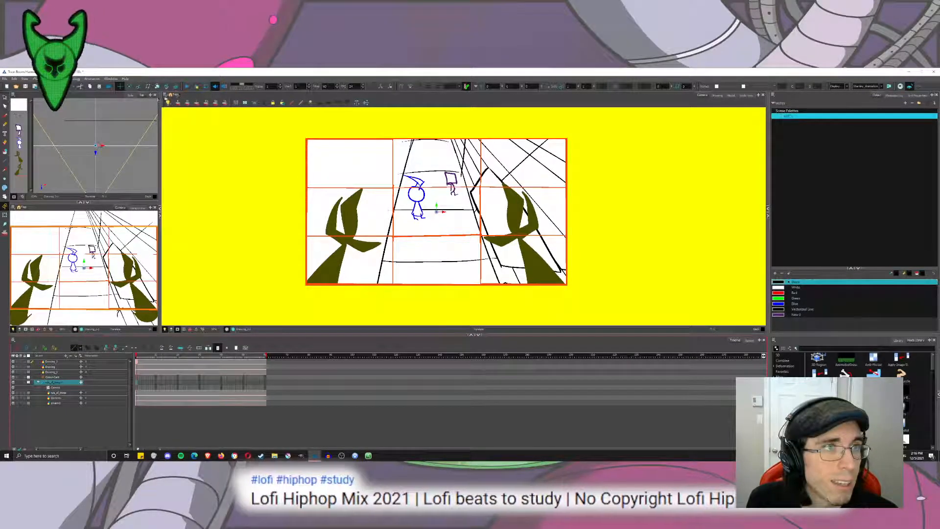
Time the opening hold in playback and move the camera forward towards the figures on the last frame in the Top view.
click(188, 87)
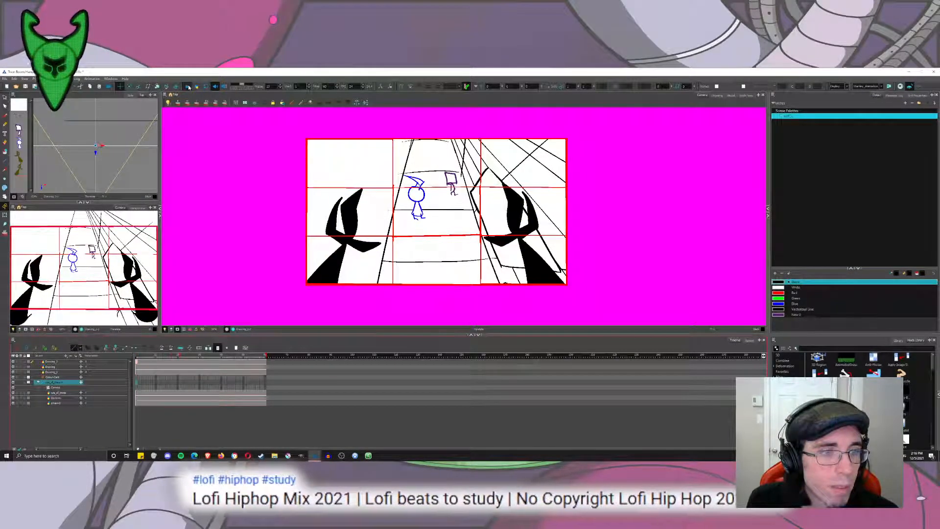
click(189, 87)
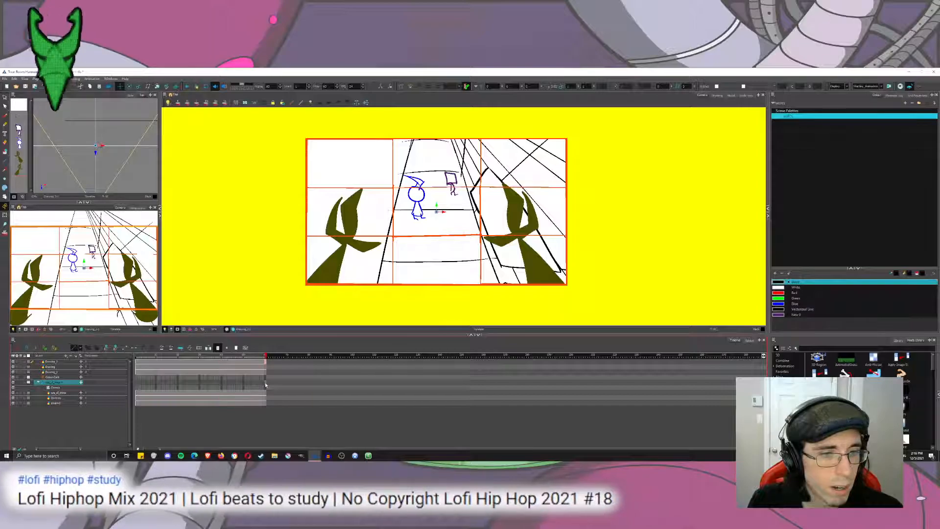
drag(111, 171, 106, 137)
click(5, 97)
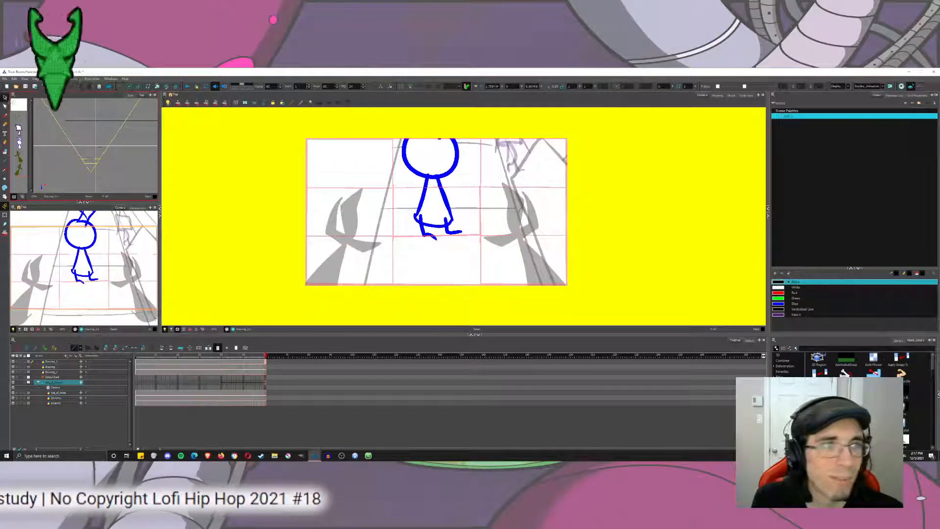
Try repositioning the camera vertically over the round-headed figure on the last frame in the Camera view, and undo it.
click(4, 206)
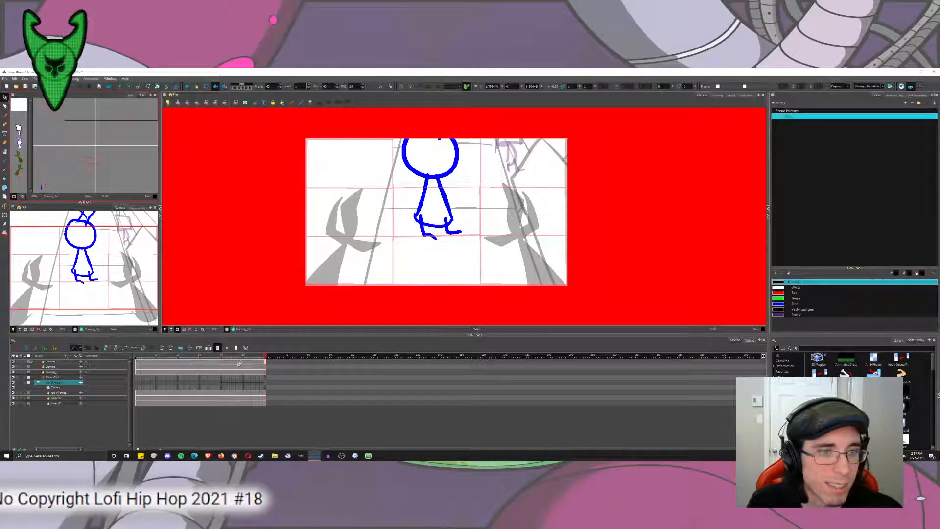
drag(237, 356, 270, 366)
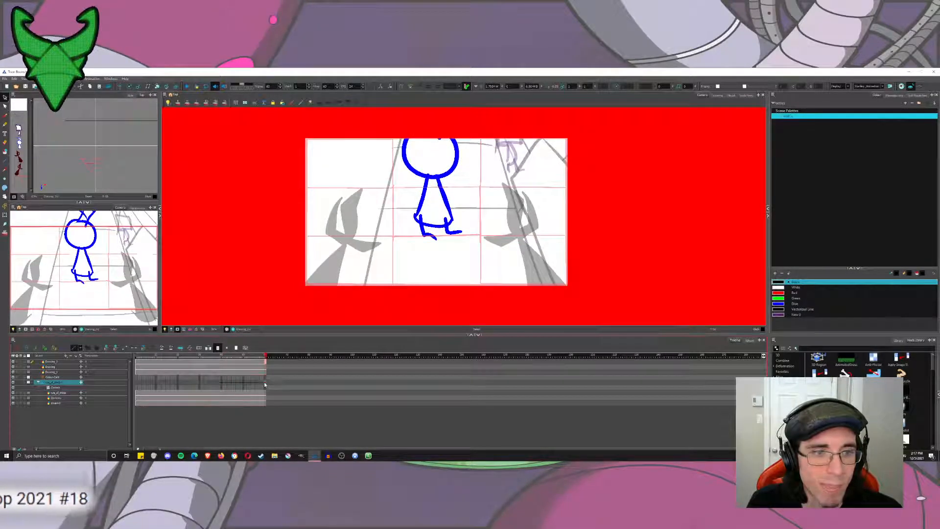
click(119, 86)
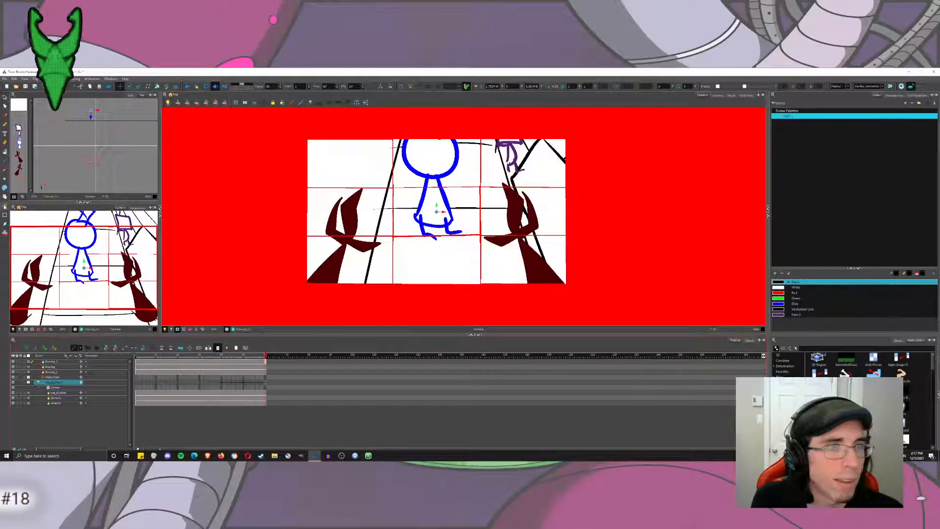
click(5, 206)
drag(483, 231, 485, 142)
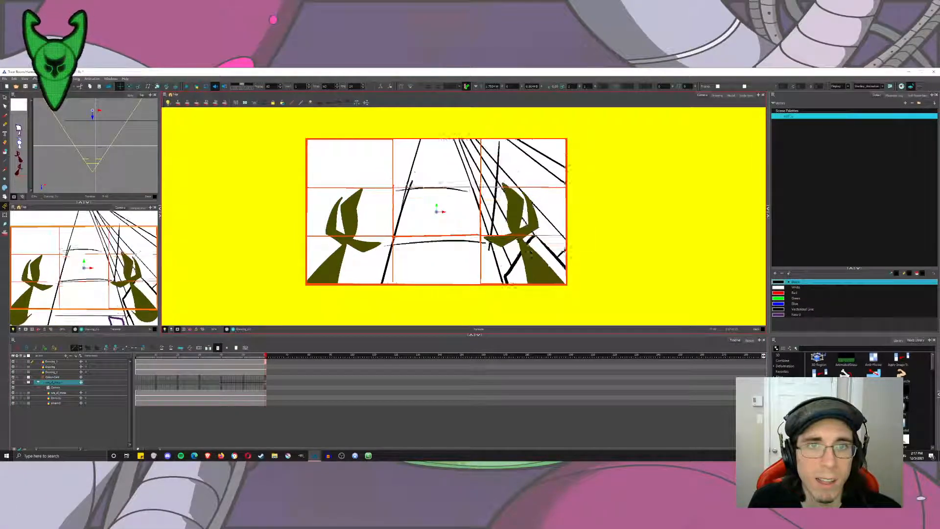
mouse_move(499, 217)
mouse_down()
mouse_move(484, 197)
mouse_move(504, 131)
mouse_move(486, 212)
mouse_up()
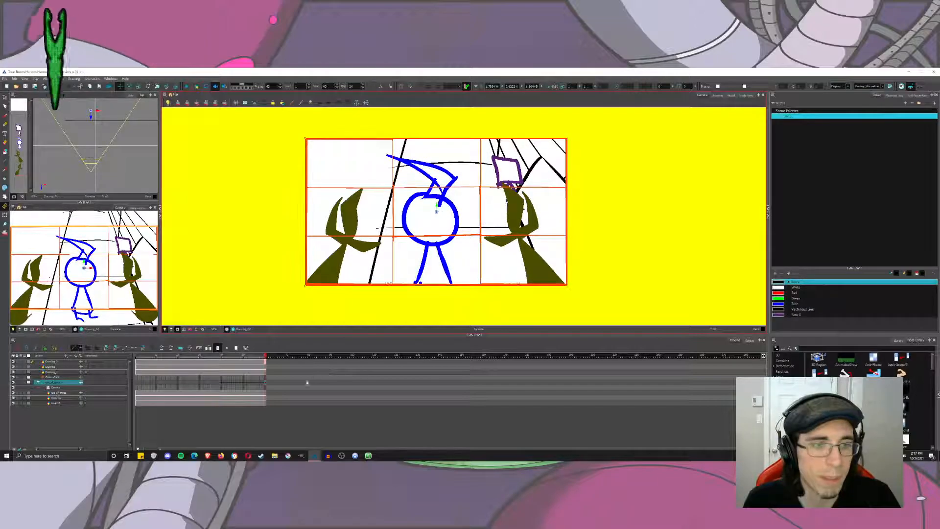
key(ctrl+z)
key(ctrl+shift+z)
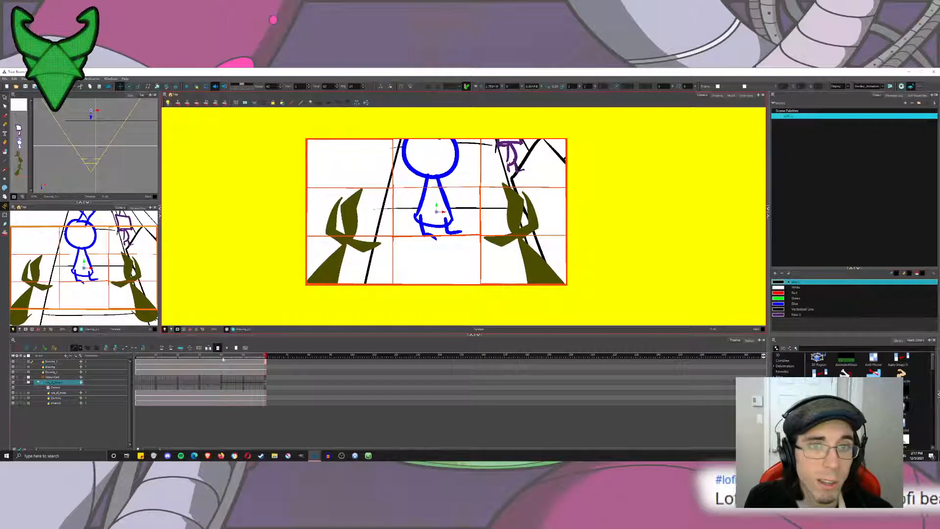
Play back the hold and camera push-in and inspect the ease settings of the keyframe where the move starts.
drag(224, 357, 133, 373)
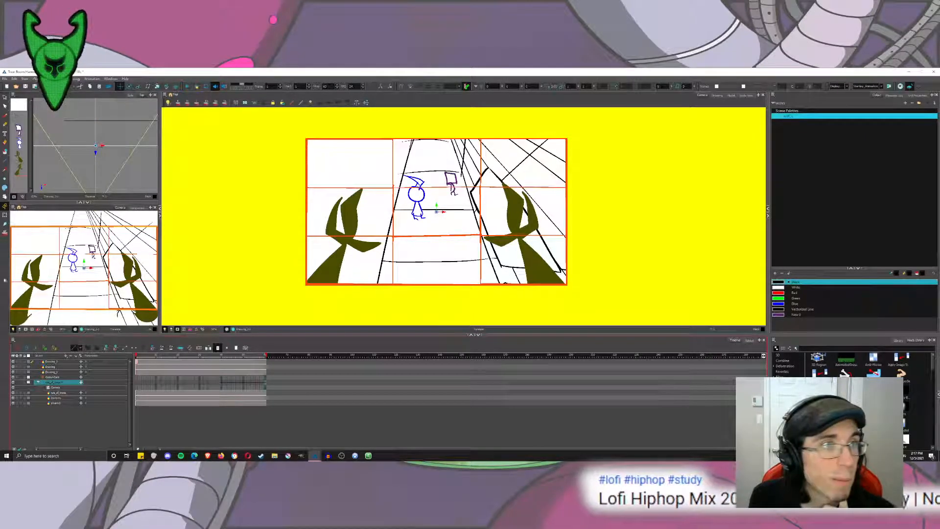
click(187, 87)
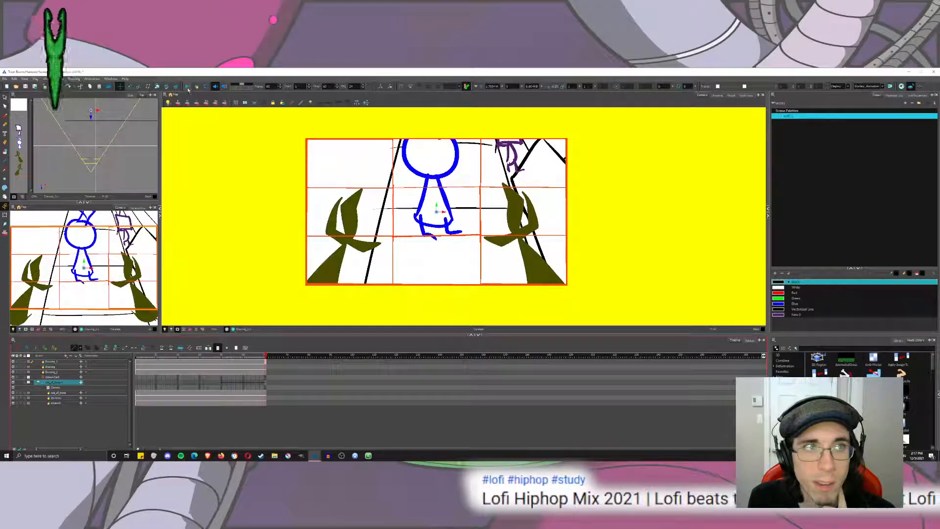
drag(220, 356, 280, 385)
click(187, 87)
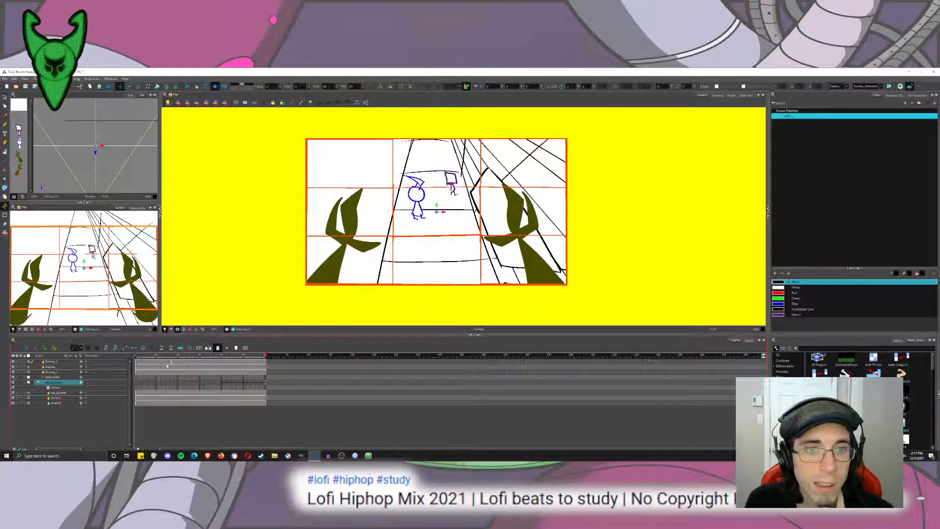
click(189, 88)
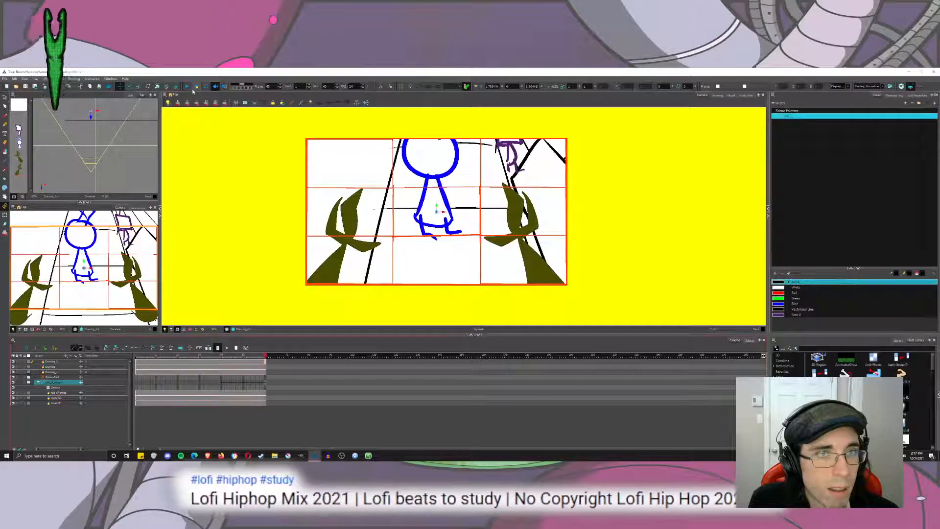
click(222, 383)
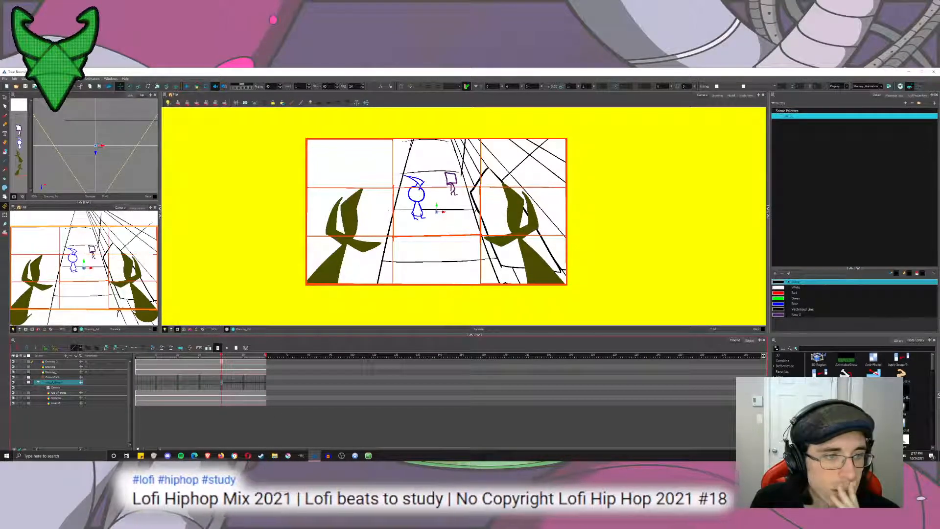
click(190, 348)
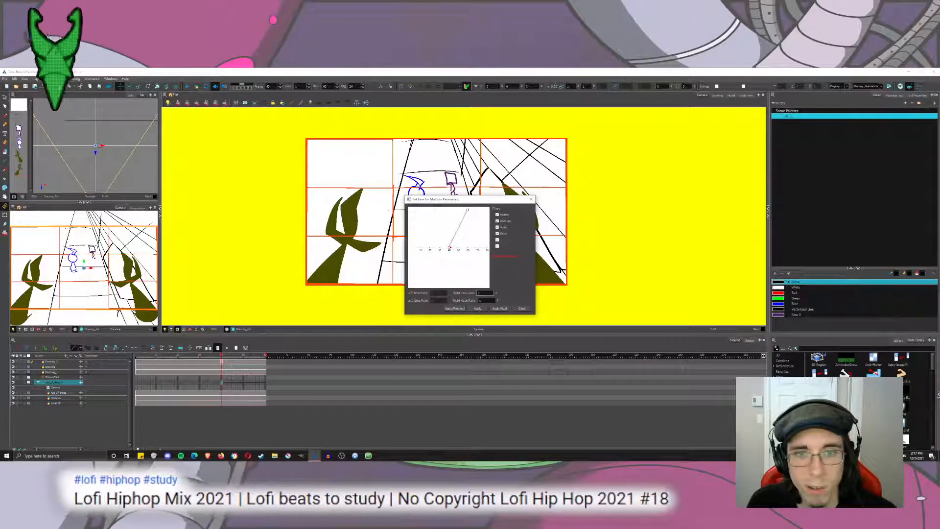
click(521, 308)
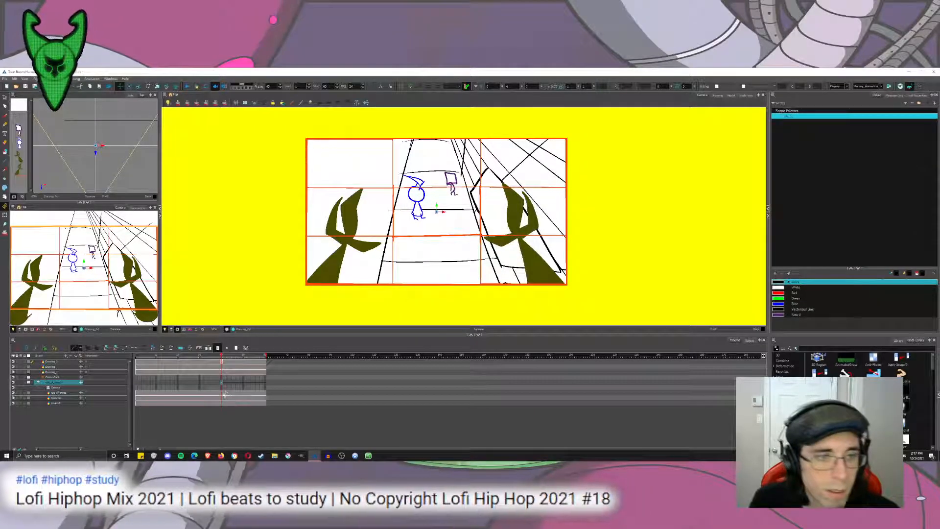
Move the camera's end keyframe earlier for a faster push-in and drive the camera past the figures on the last frame.
click(265, 388)
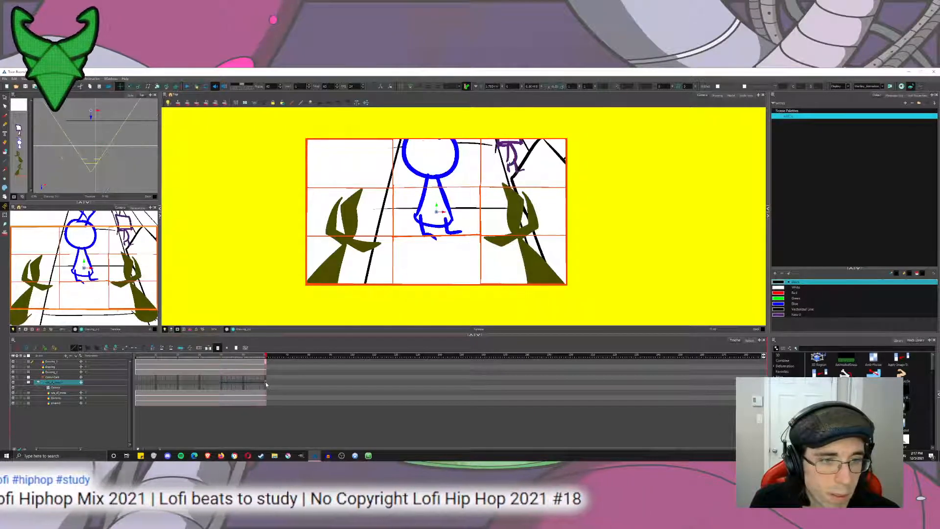
click(214, 358)
click(187, 87)
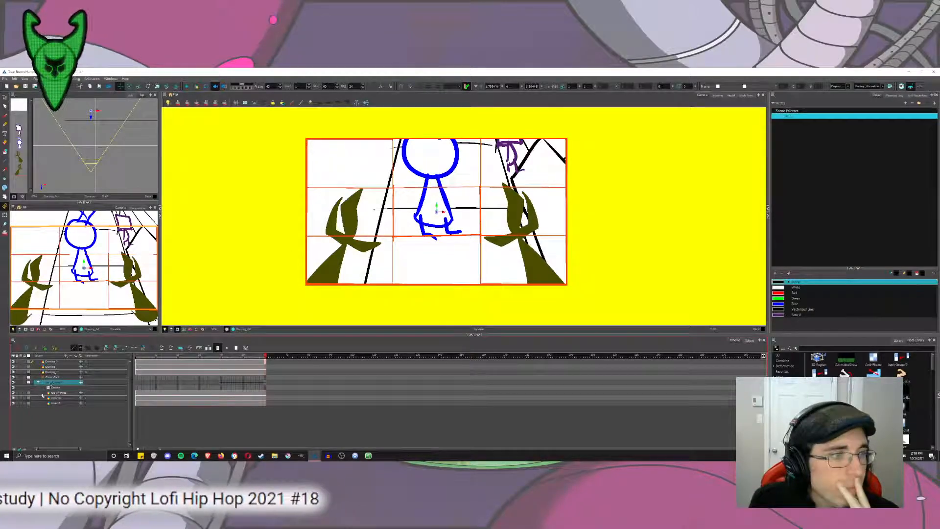
drag(127, 154, 123, 115)
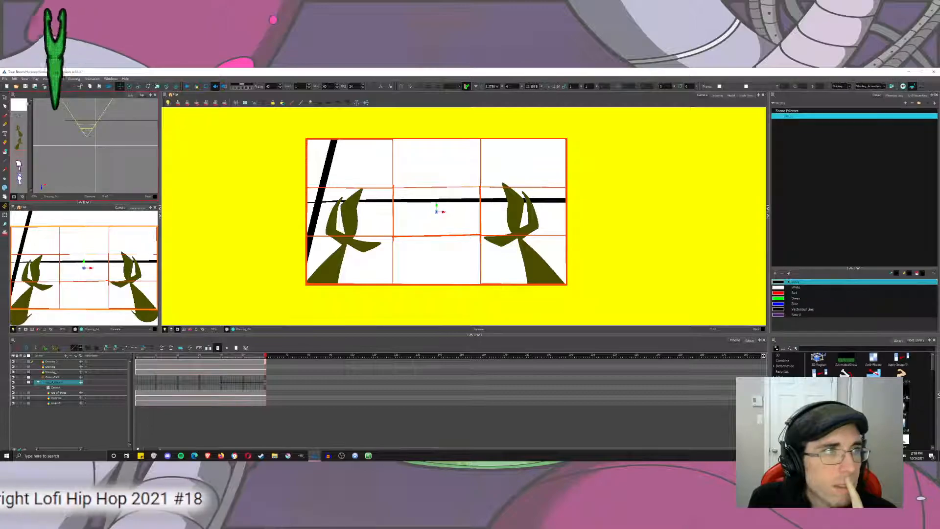
click(5, 98)
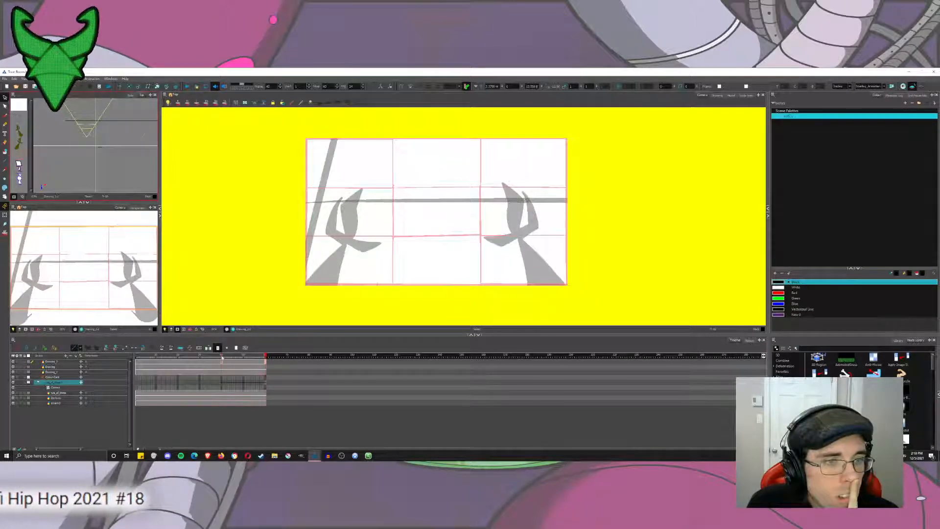
At the end of the opening hold, move the round-headed and square-headed figures farther from the camera in the Top view.
mouse_move(222, 357)
mouse_down()
mouse_move(281, 369)
mouse_move(222, 363)
mouse_up()
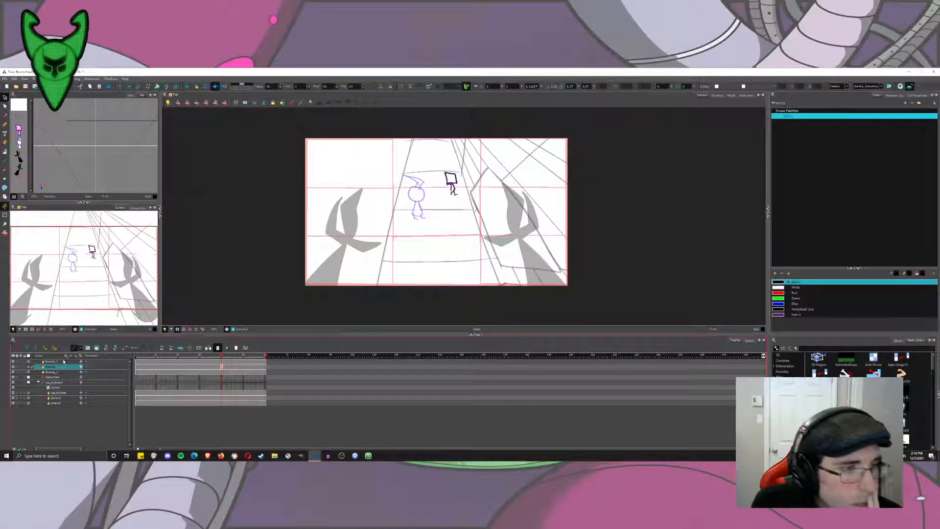
click(59, 361)
click(120, 86)
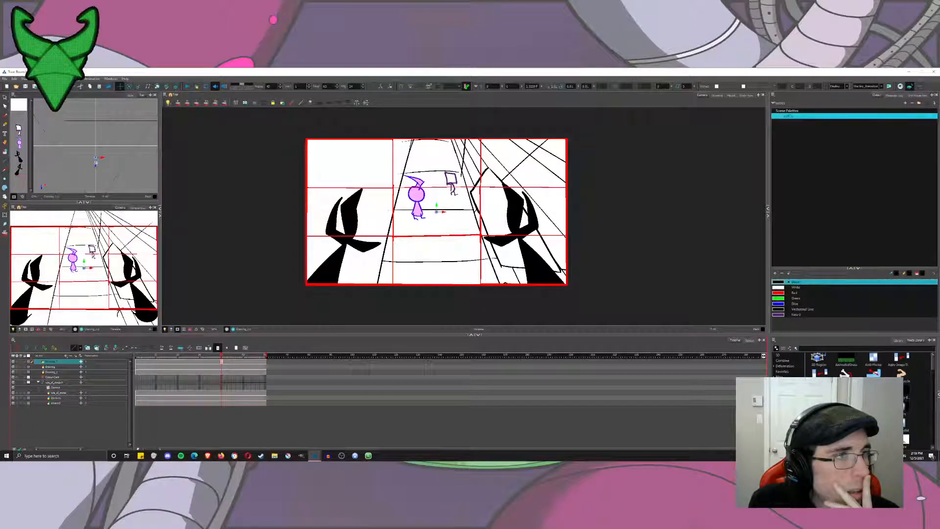
drag(96, 162, 97, 127)
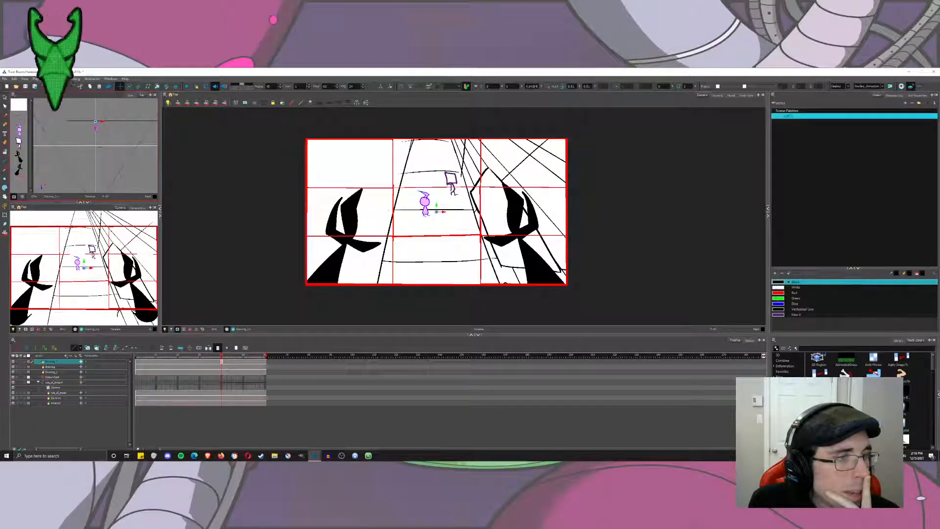
click(56, 367)
drag(100, 152, 96, 127)
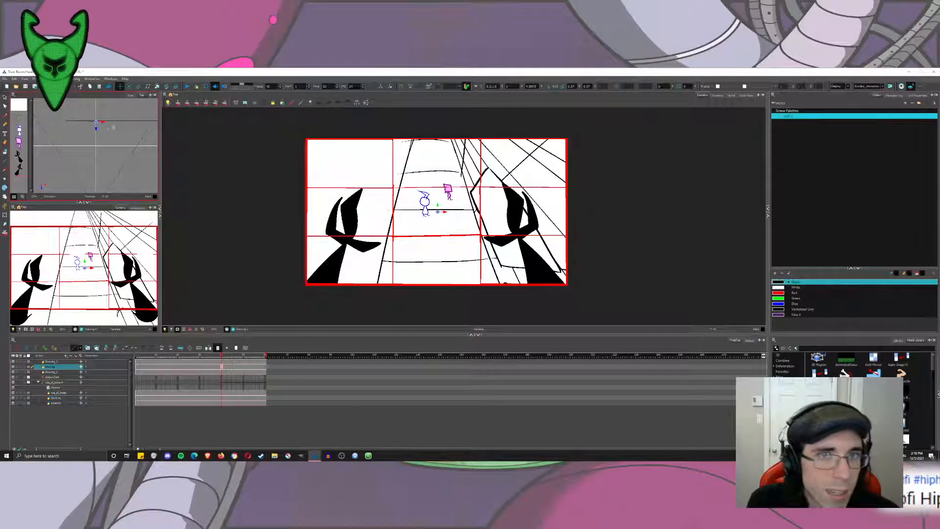
Shift the square-headed figure's pivot to its feet and scale the figure up slightly at the end of the opening hold.
click(139, 86)
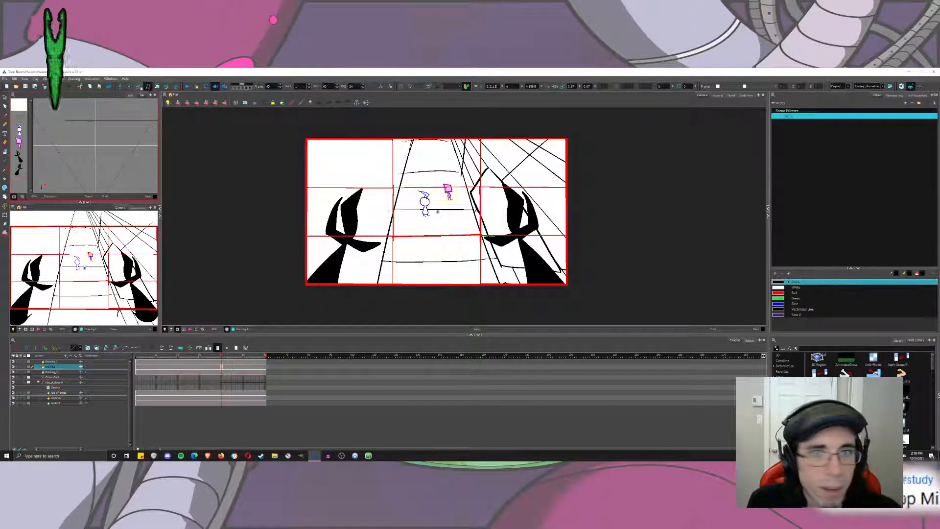
drag(438, 212, 446, 199)
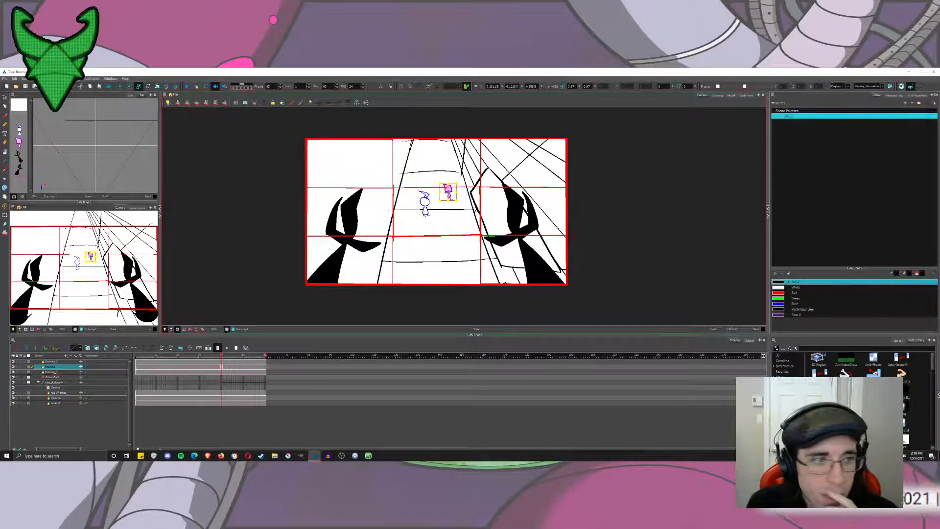
drag(440, 157, 431, 148)
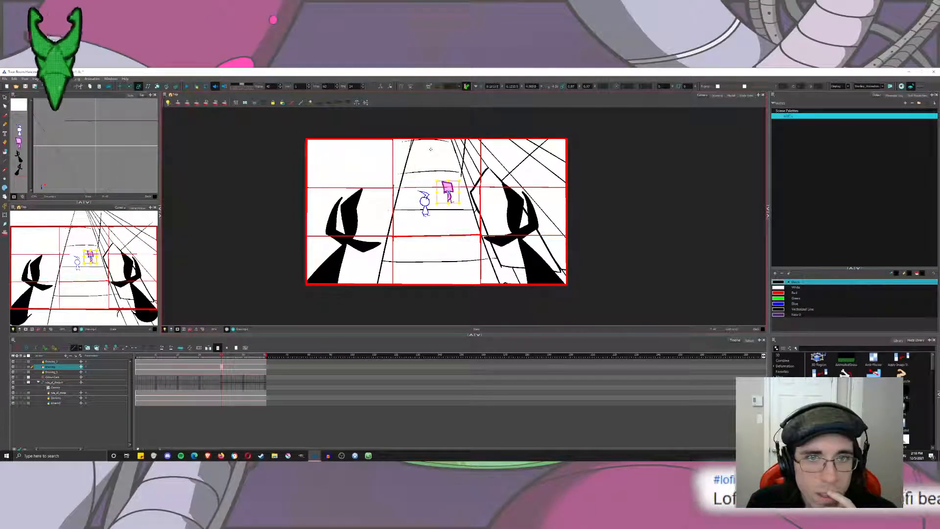
Place the round-headed figure's pivot at its feet and scale the figure up slightly.
click(51, 372)
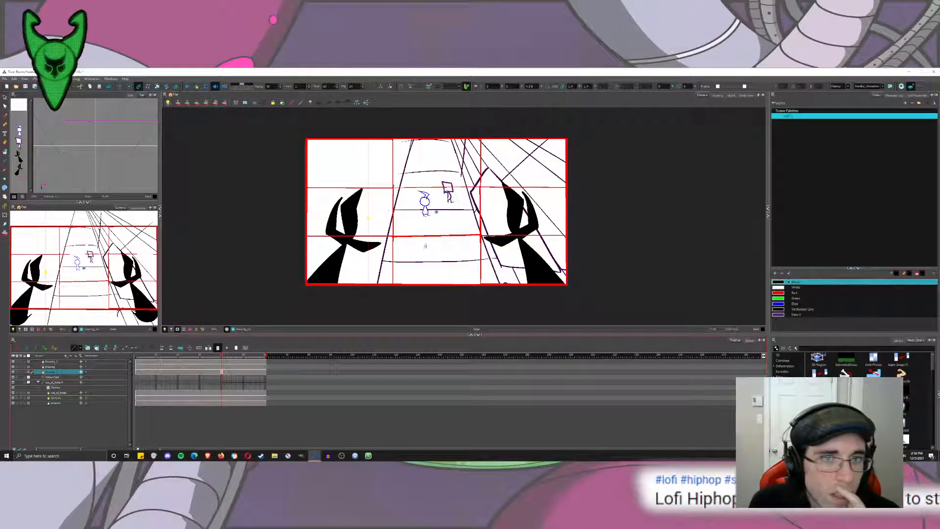
click(64, 363)
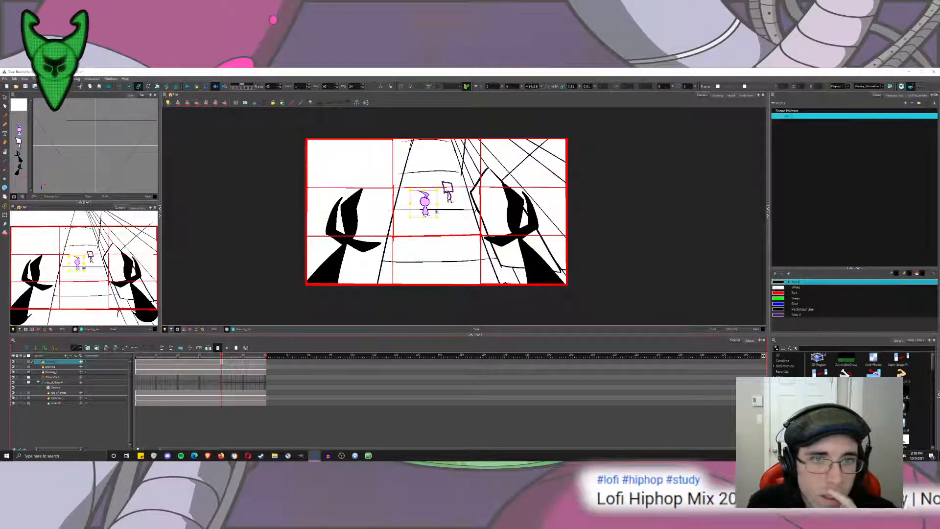
drag(437, 212, 425, 213)
drag(426, 166, 427, 158)
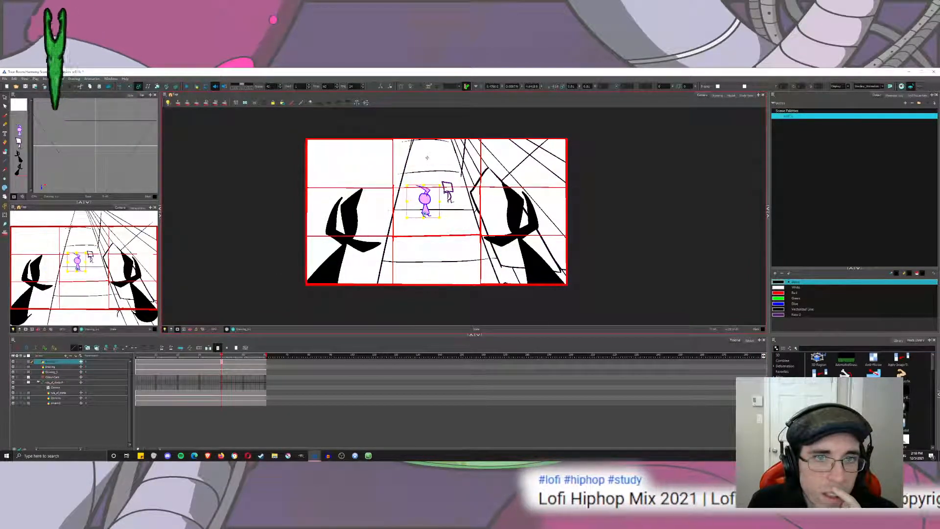
Raise the round-headed and square-headed figures along the path in the Camera view, toward the upper grid line.
click(119, 86)
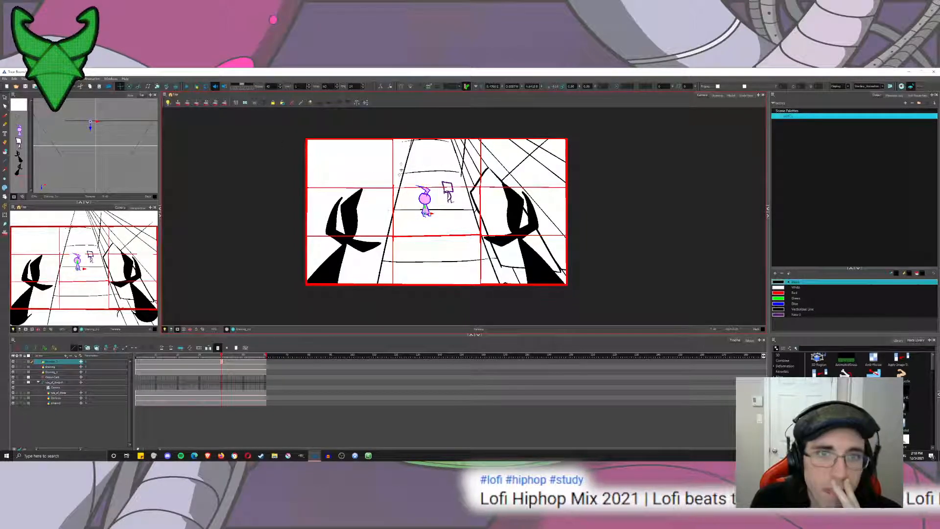
click(139, 86)
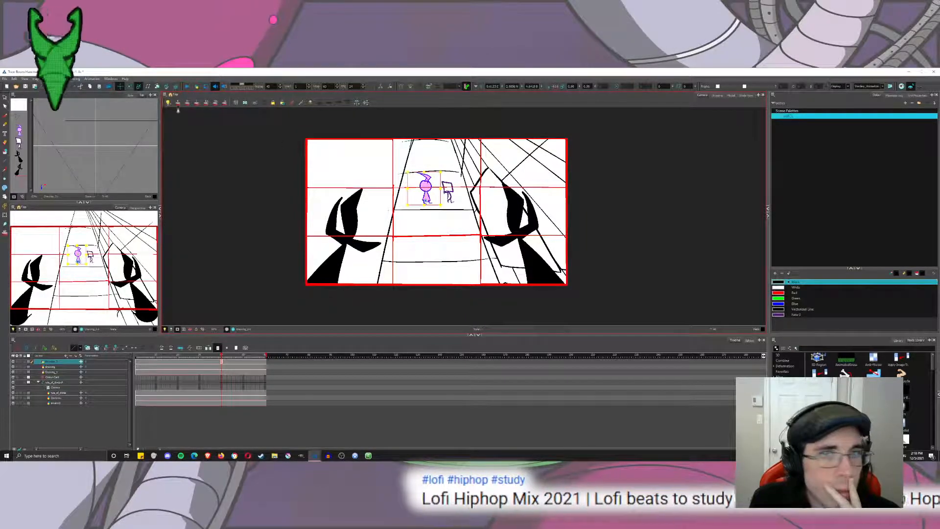
drag(330, 152, 325, 147)
click(52, 367)
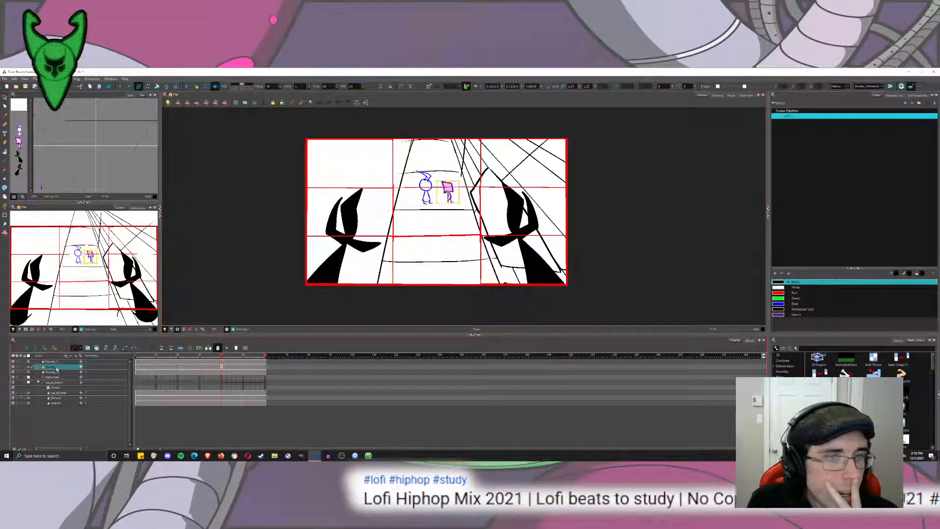
click(120, 87)
drag(416, 176, 413, 158)
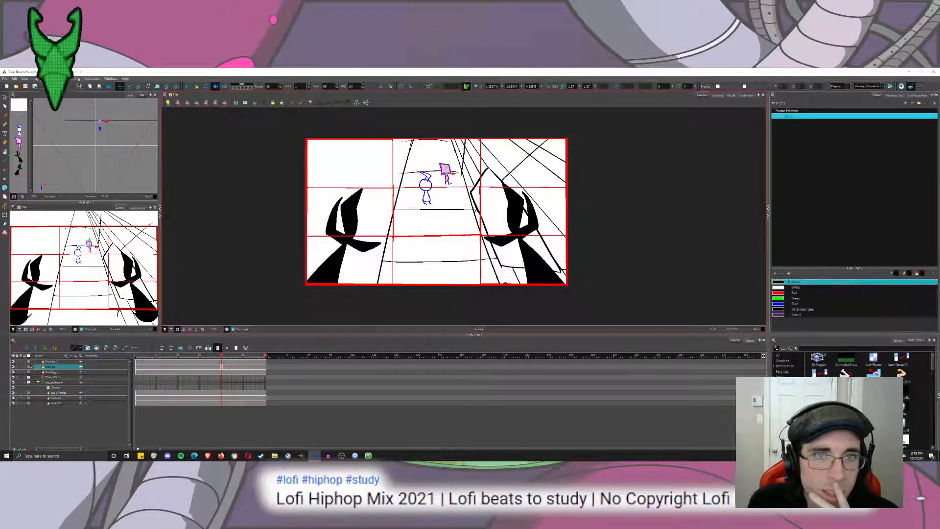
Reposition the camera on the last frame to centre the round-headed figure in the middle grid column, and scrub through the push-in.
click(5, 97)
drag(221, 366, 286, 371)
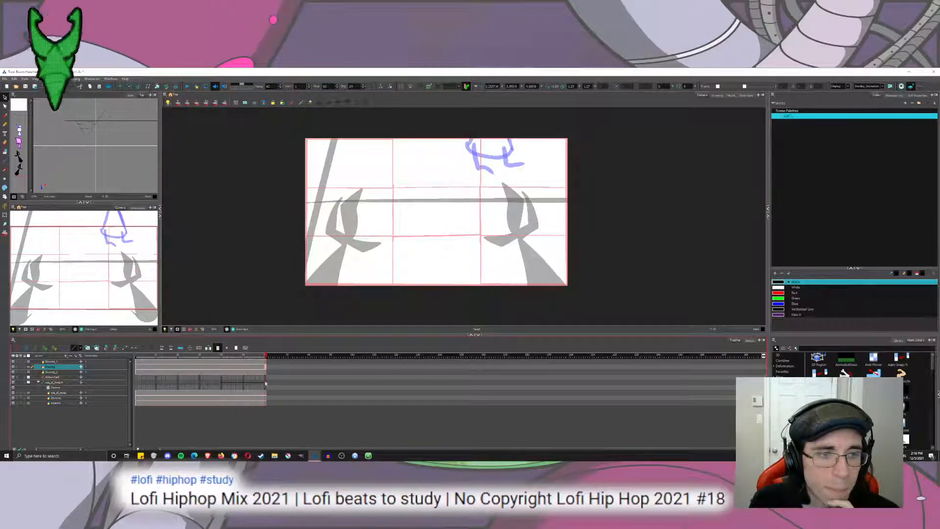
click(265, 383)
click(120, 86)
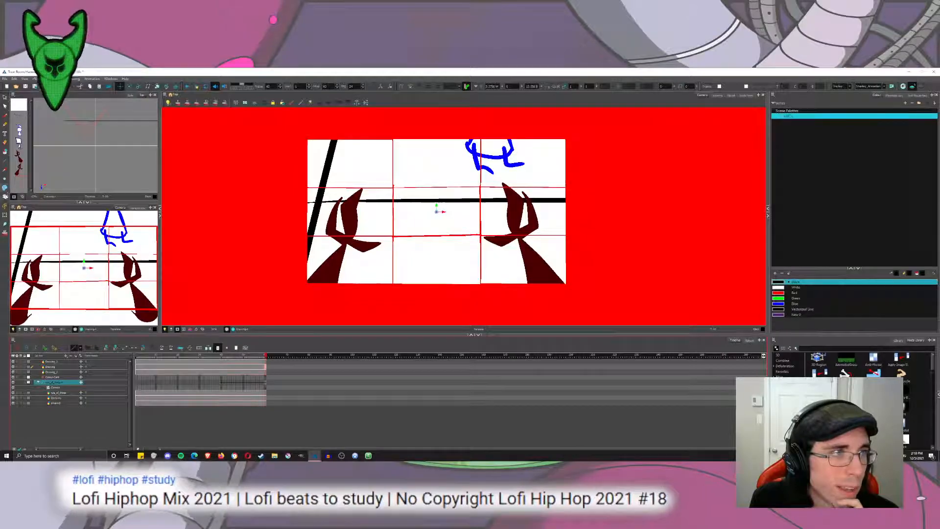
click(5, 206)
drag(453, 264, 488, 200)
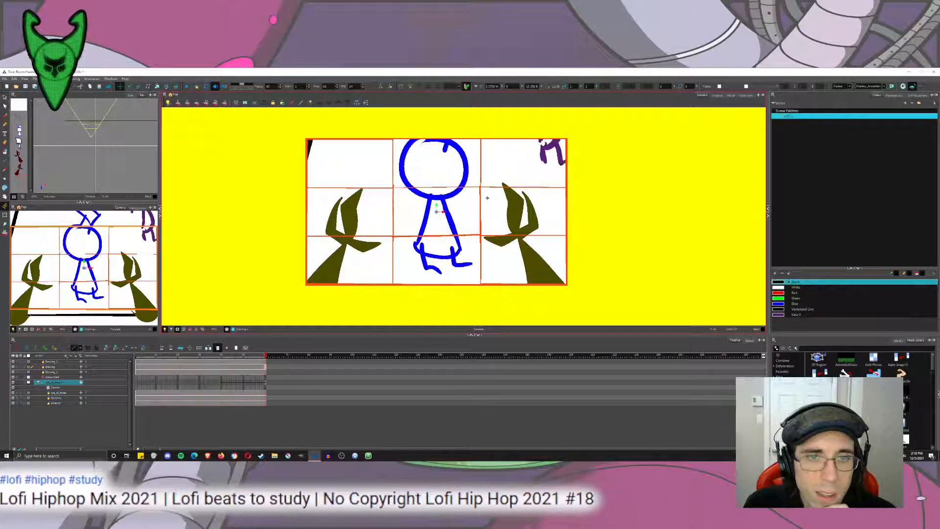
drag(222, 356, 266, 366)
click(223, 366)
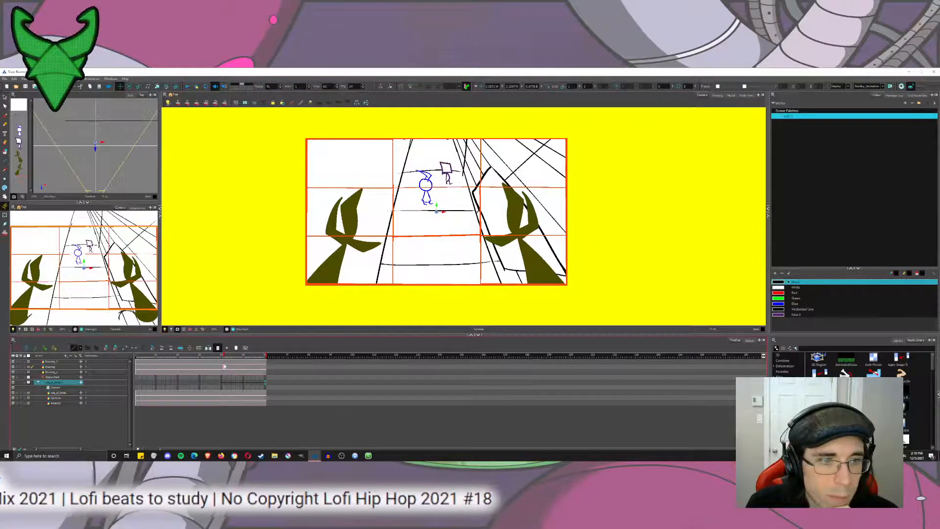
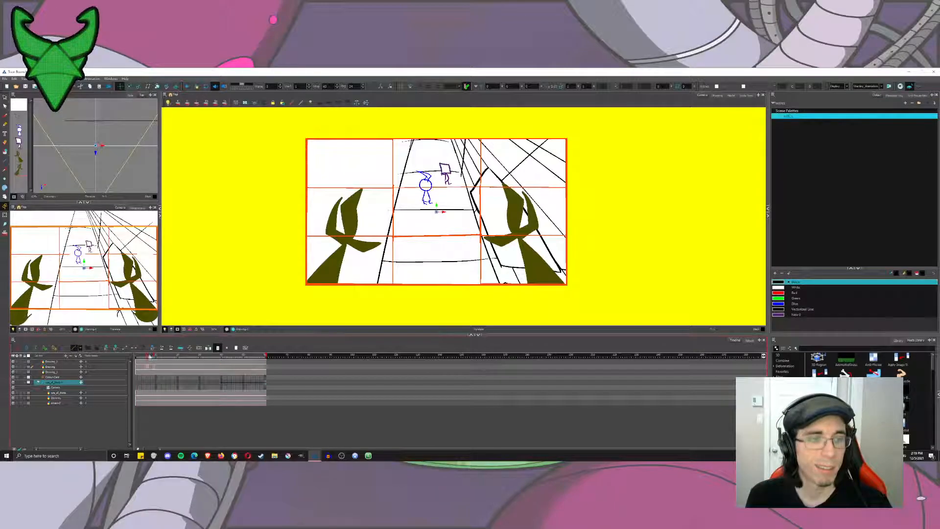
Advance past the opening hold and raise the camera above the figures on a frame partway through the push-in, past the path's vanishing point.
mouse_move(178, 360)
mouse_down()
mouse_move(224, 368)
mouse_move(210, 366)
mouse_up()
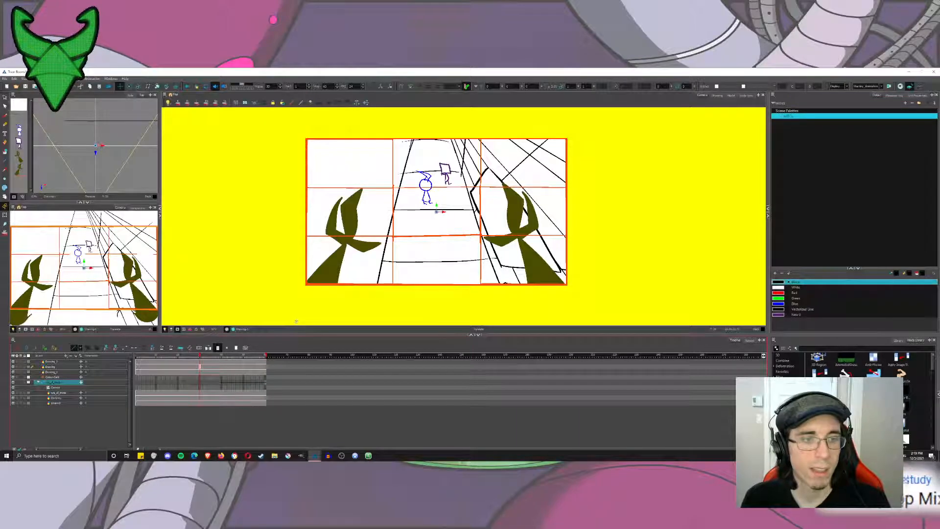
drag(434, 192, 440, 219)
key(period)
key(period)
key(period)
key(period)
key(period)
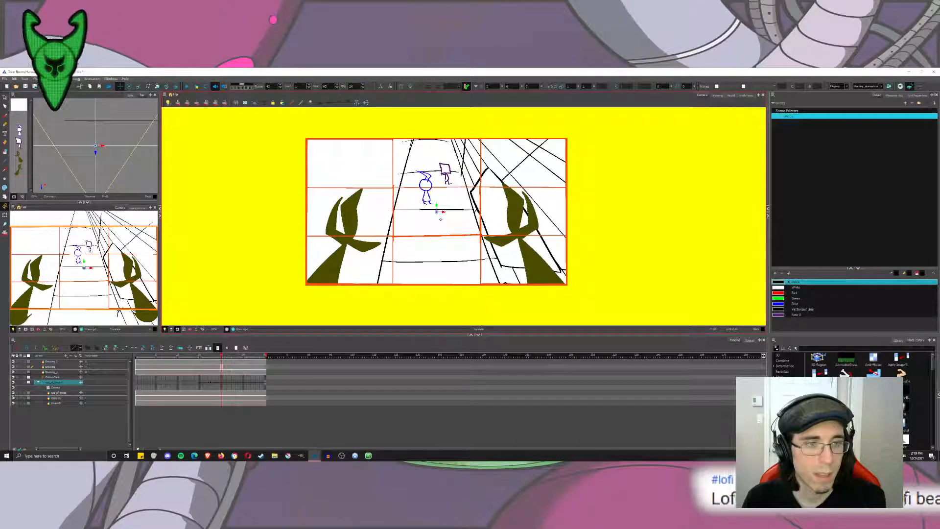
key(period)
key(period)
key(period)
key(period)
key(period)
key(period)
key(period)
key(period)
key(period)
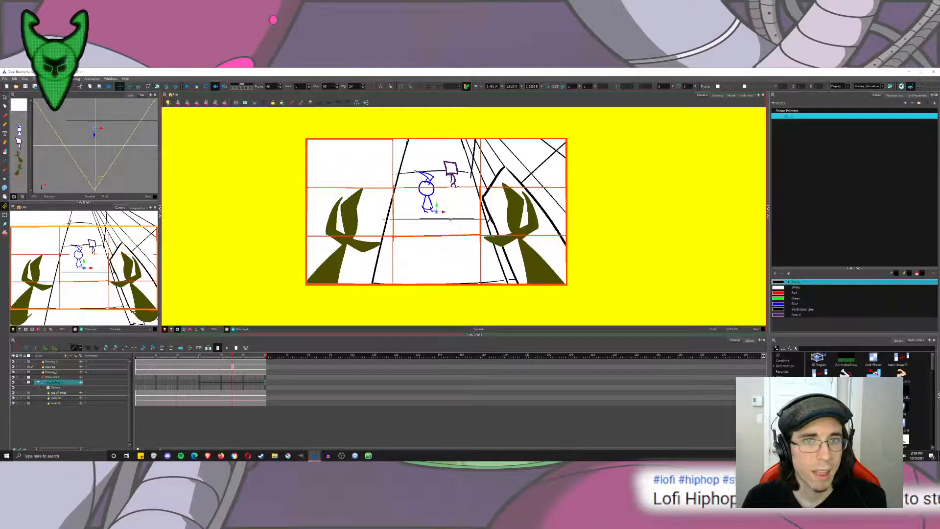
drag(454, 179, 453, 134)
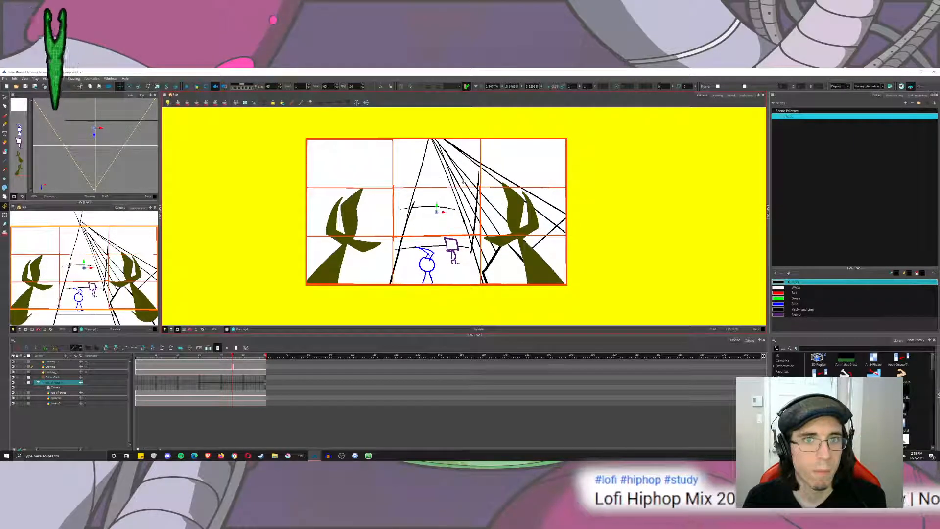
drag(465, 185, 465, 92)
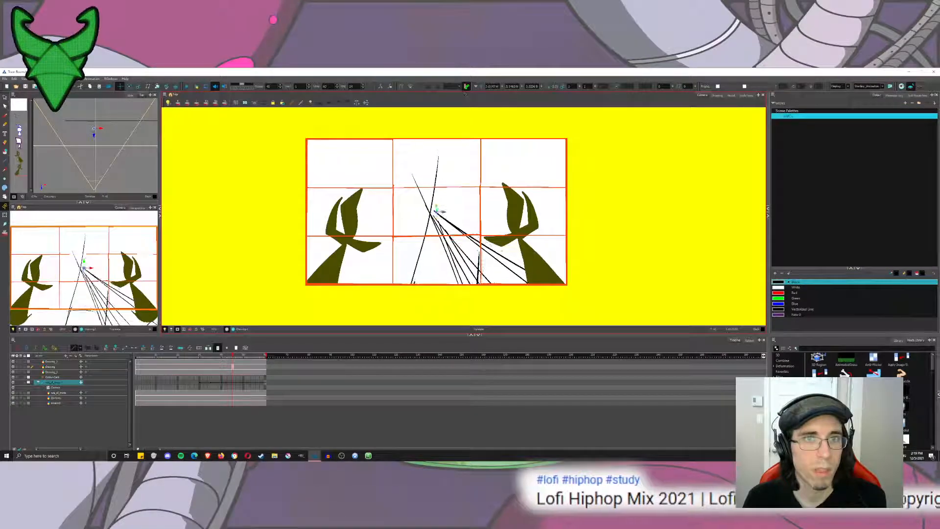
Step through the remaining frames to the last one to check how the camera travels from the raised view to the close-up.
key(period)
key(period)
key(period)
key(period)
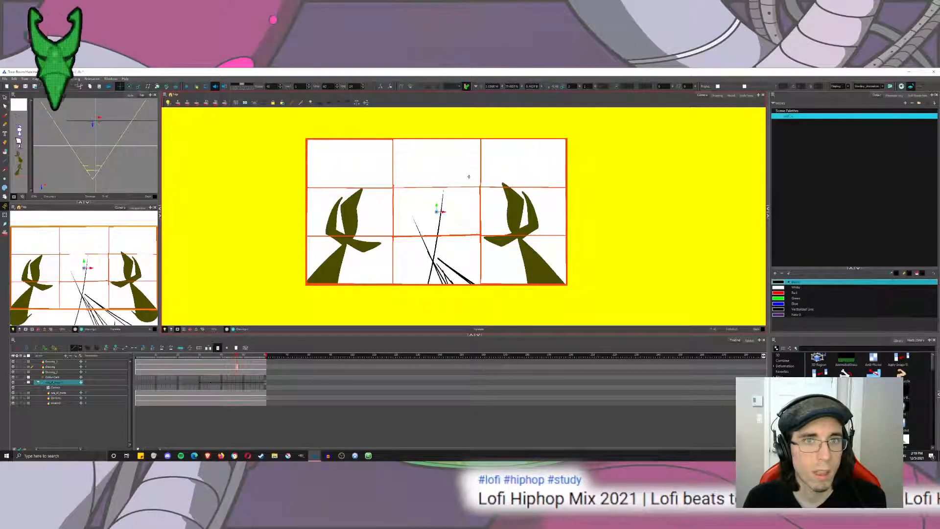
key(period)
key(period)
key(period)
key(period)
key(period)
key(period)
key(period)
key(period)
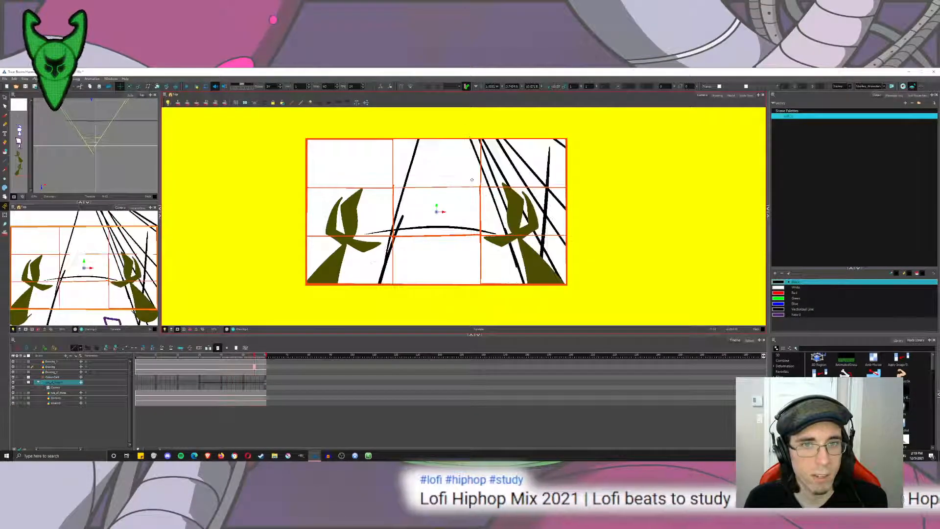
key(period)
key(period)
key(period)
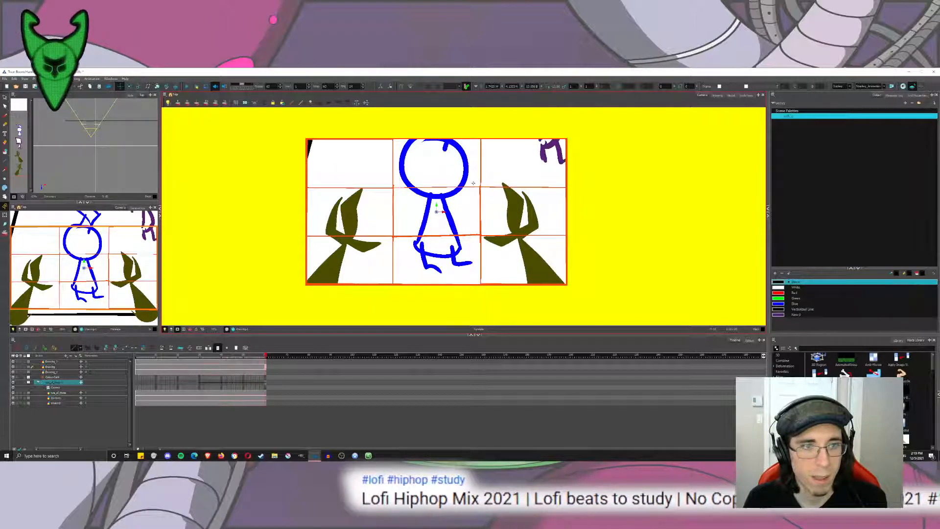
Play the whole camera move from the first frame with the Select tool active, and return to the start.
click(136, 356)
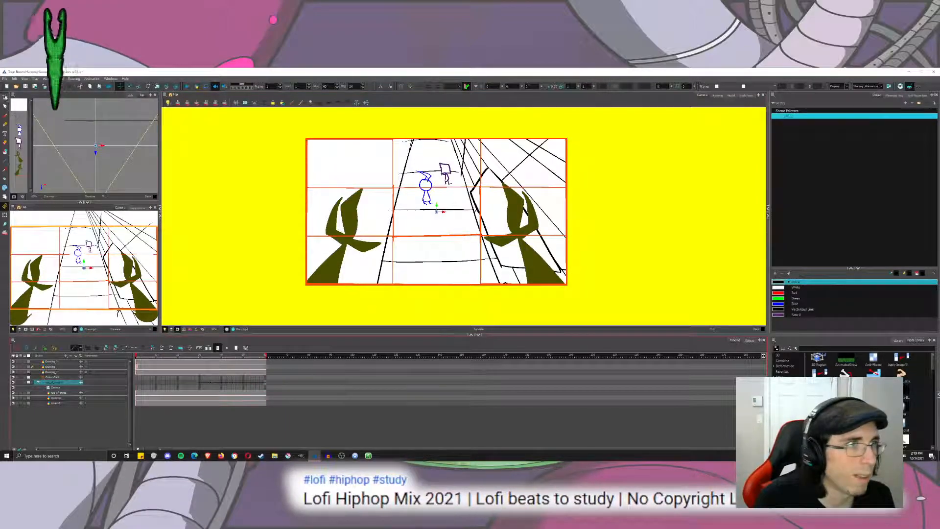
click(5, 97)
click(187, 86)
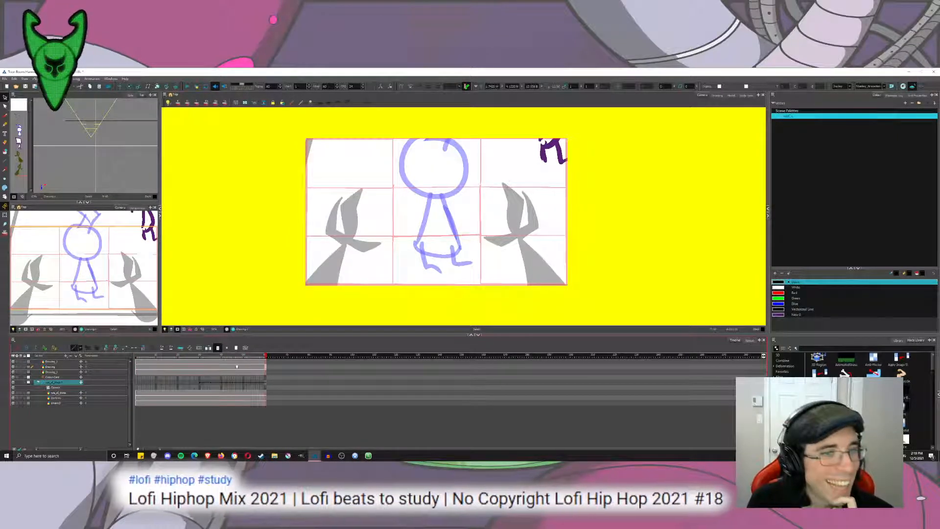
click(137, 356)
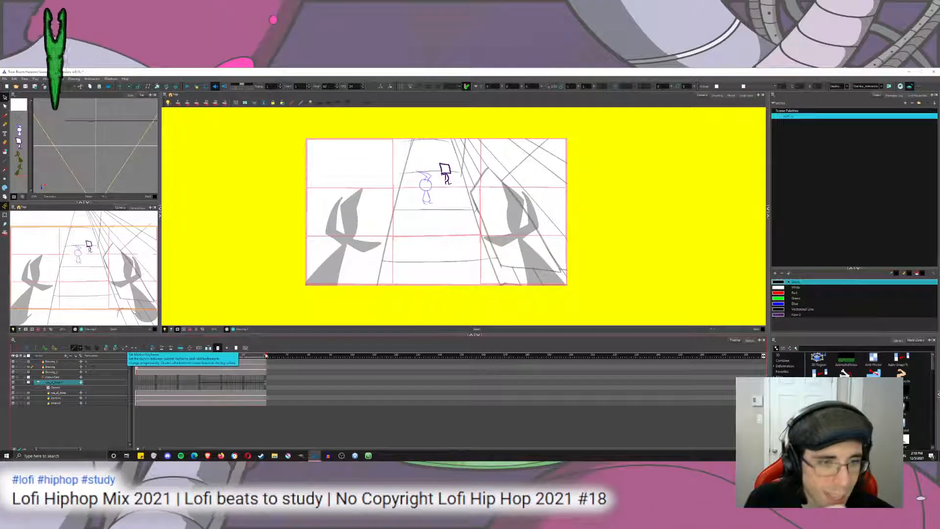
Set the ease on the camera peg's successive keyframes from the end of the opening hold, and check the raised-camera keyframe's curve.
click(240, 356)
drag(239, 364, 199, 379)
click(187, 348)
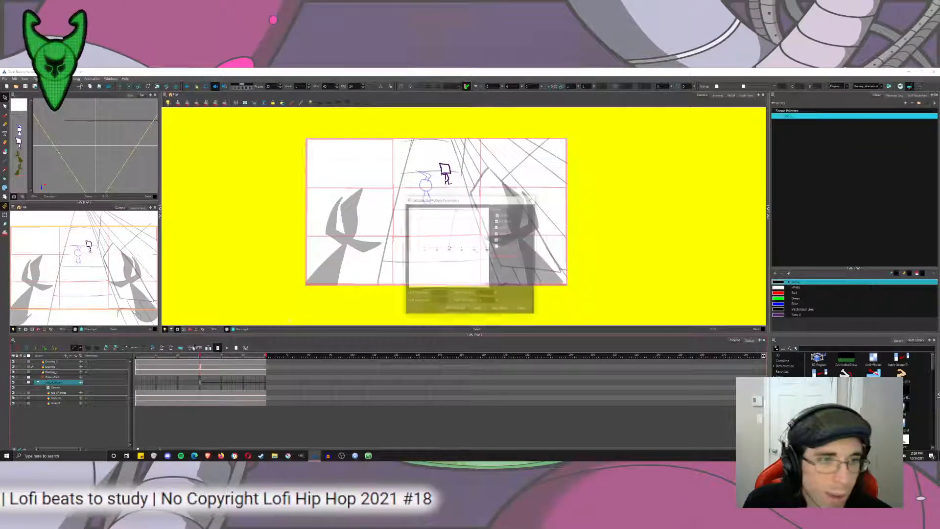
click(499, 308)
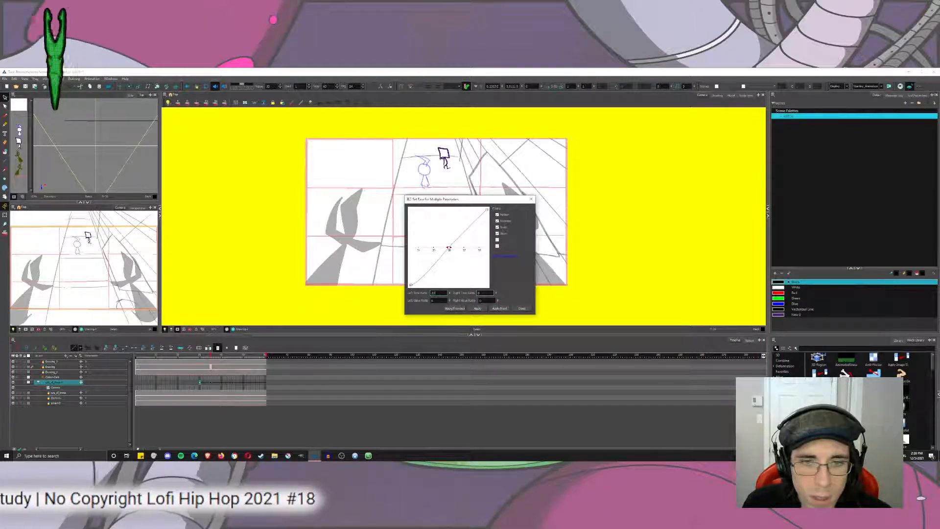
click(498, 308)
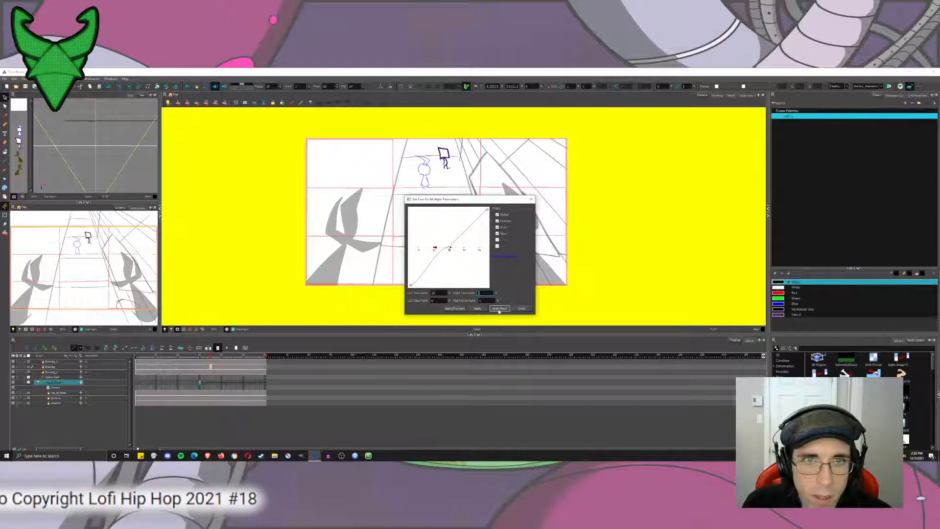
click(499, 309)
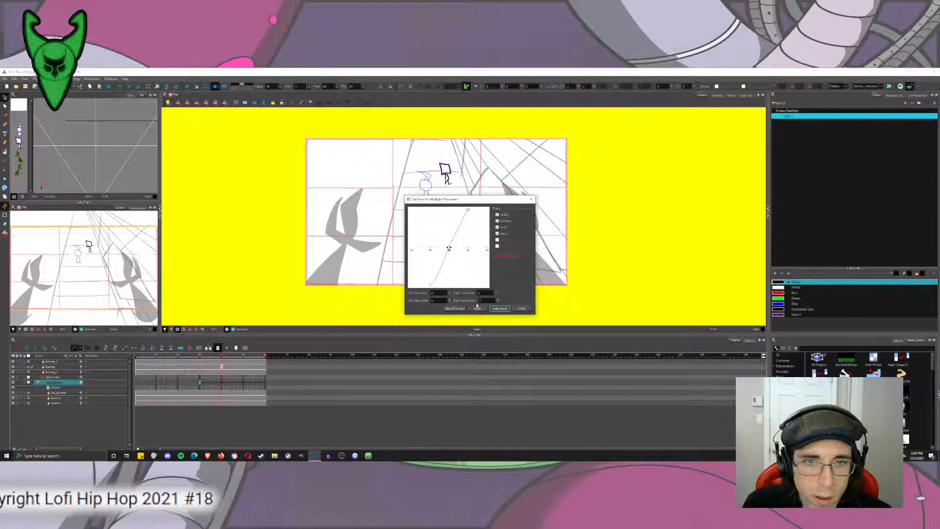
click(522, 308)
drag(221, 357, 232, 359)
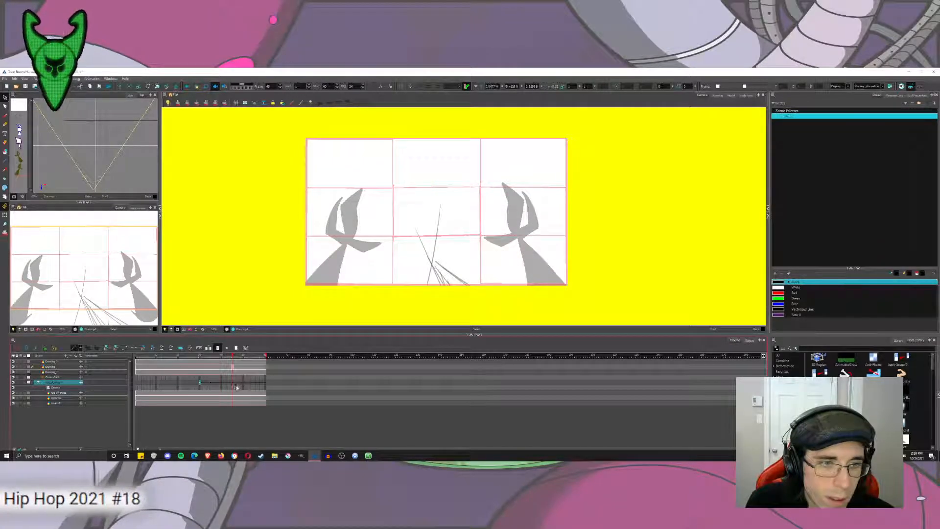
click(190, 348)
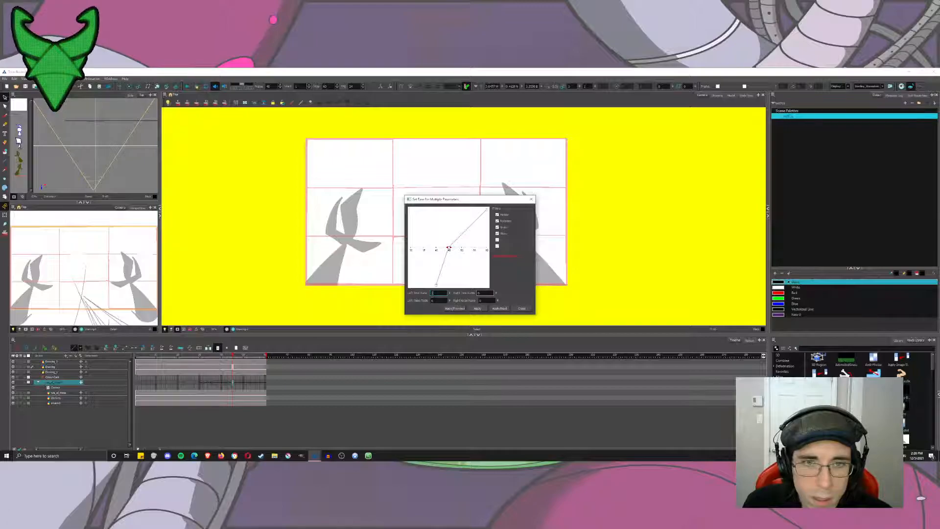
click(522, 309)
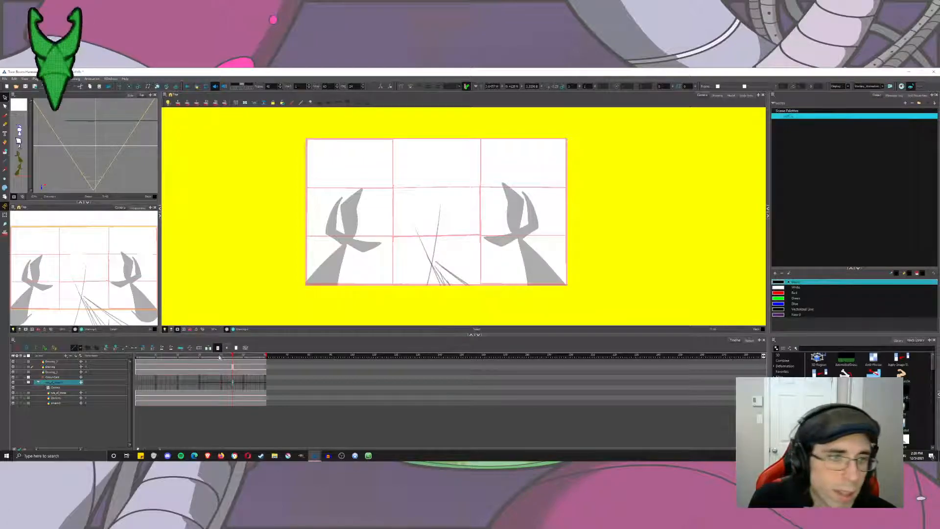
Play the eased push-in from the first frame and rewind to the start.
click(136, 356)
click(187, 86)
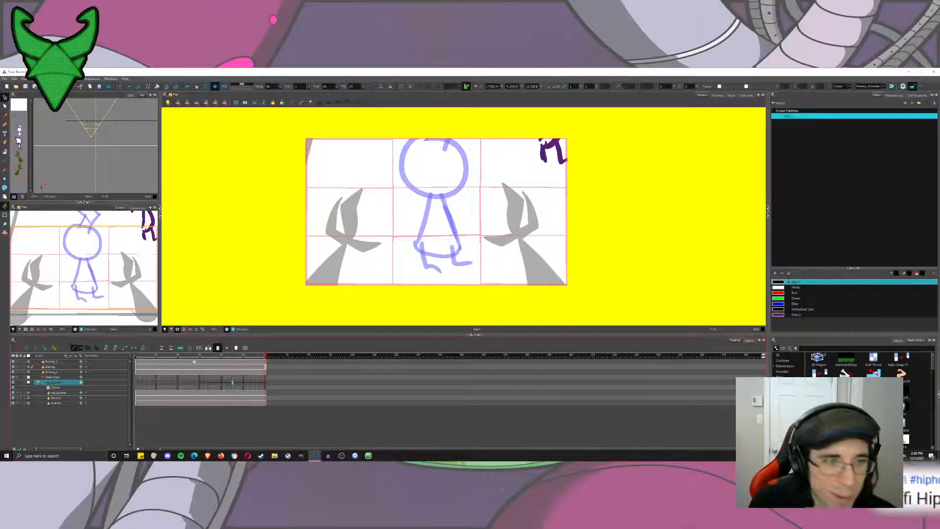
drag(174, 357, 138, 388)
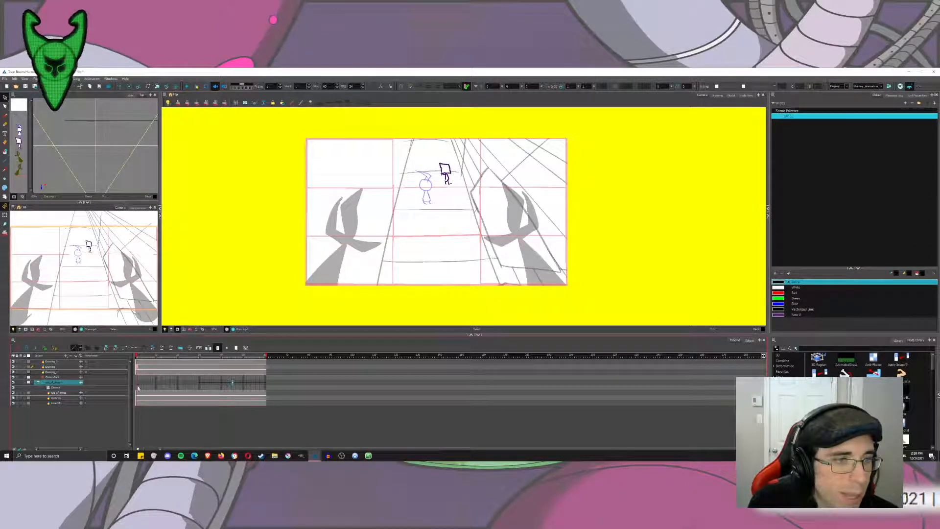
Nudge the camera slightly up and to the right on an early frame of the opening hold, and play the scene.
key(shift+t)
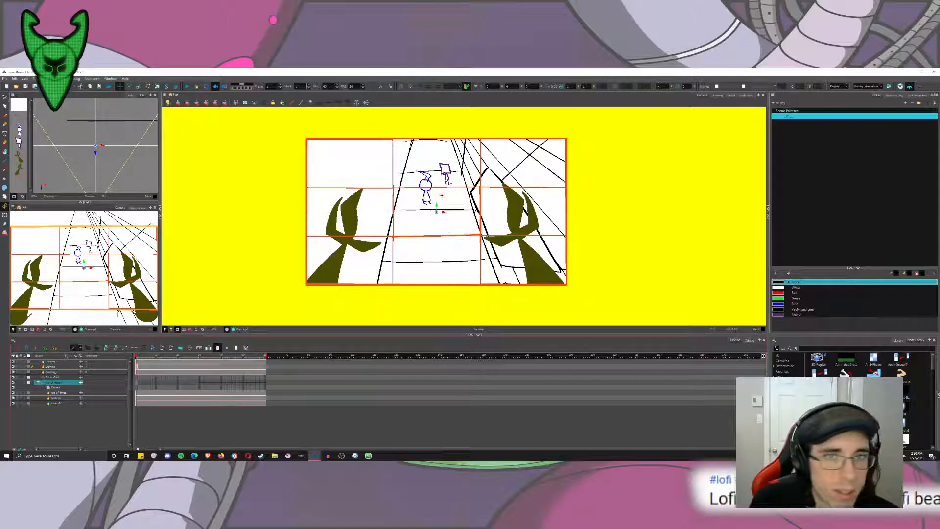
click(167, 383)
drag(167, 383, 193, 383)
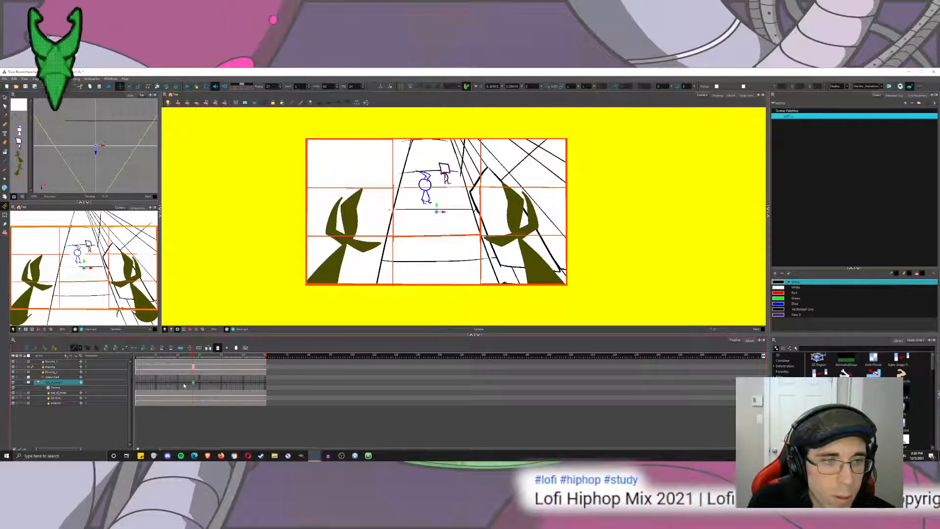
click(184, 386)
click(152, 382)
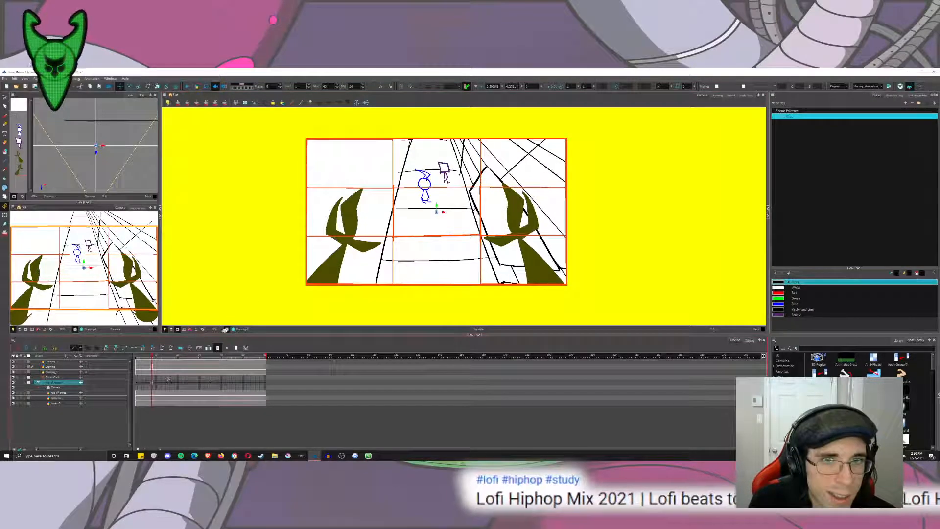
drag(403, 193, 406, 186)
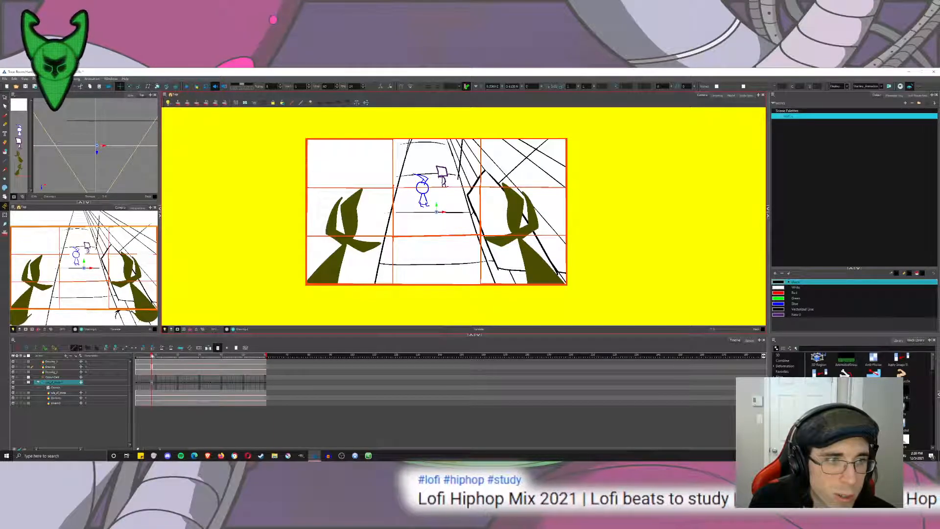
click(188, 86)
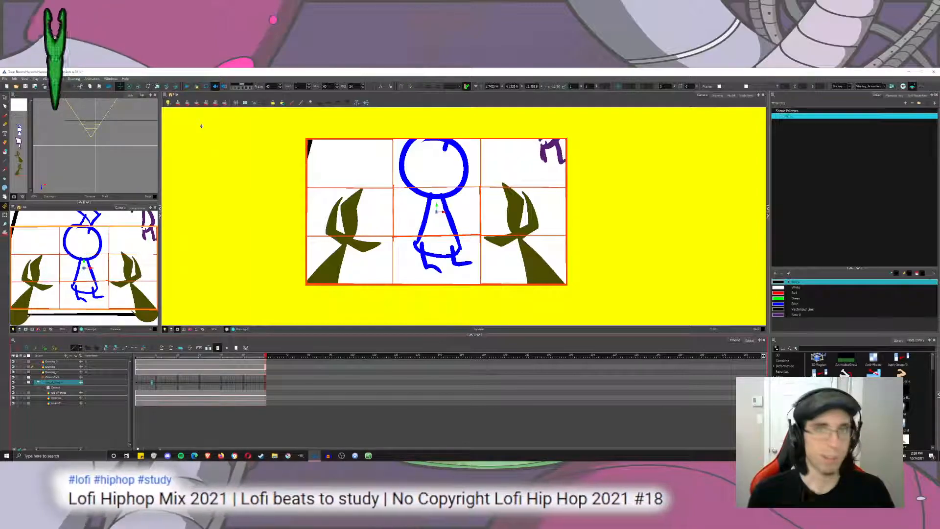
Set the ease on the opening camera keyframes with left and right time ratios of 22, applying it through to the end of the hold.
click(5, 97)
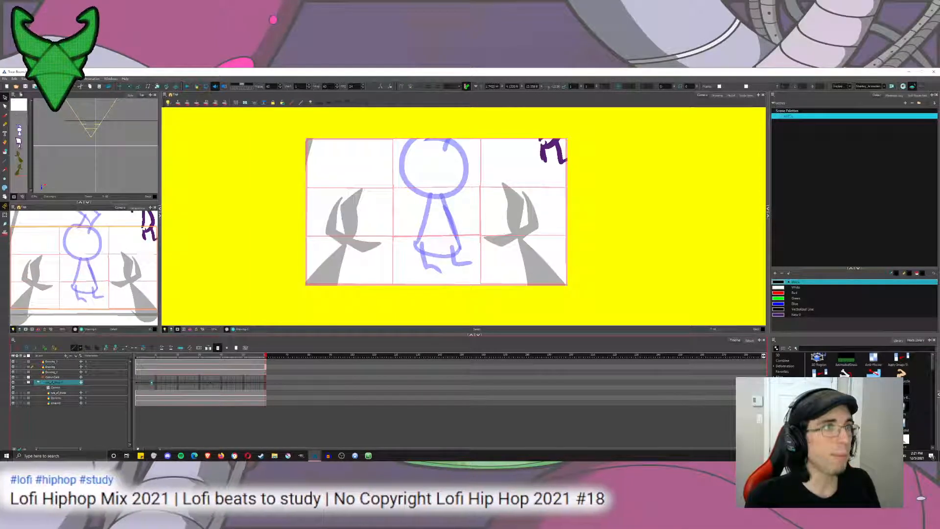
click(152, 383)
click(190, 349)
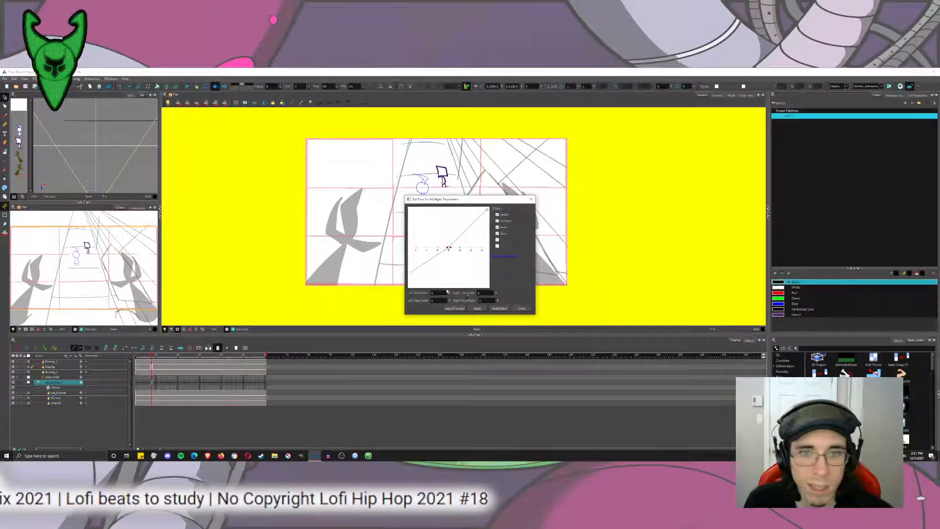
click(455, 309)
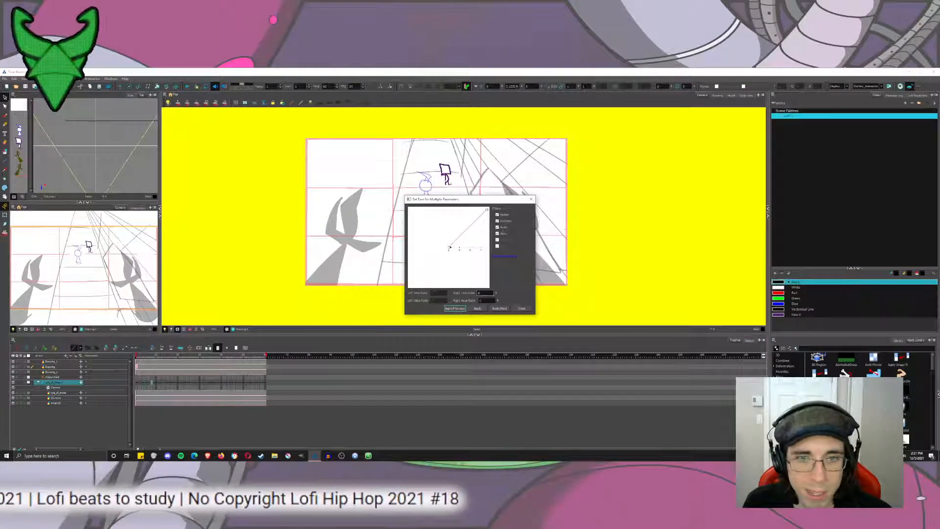
click(498, 309)
text(22)
key(Tab)
text(22)
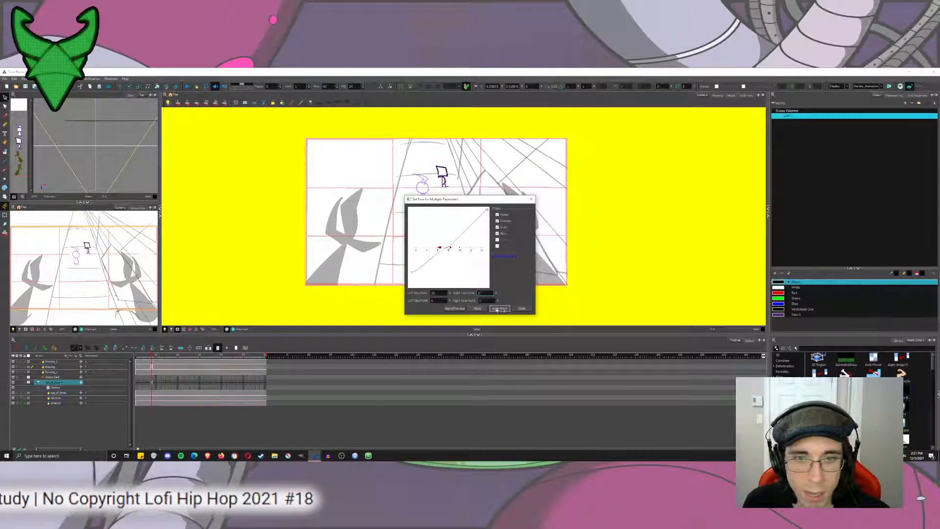
click(501, 308)
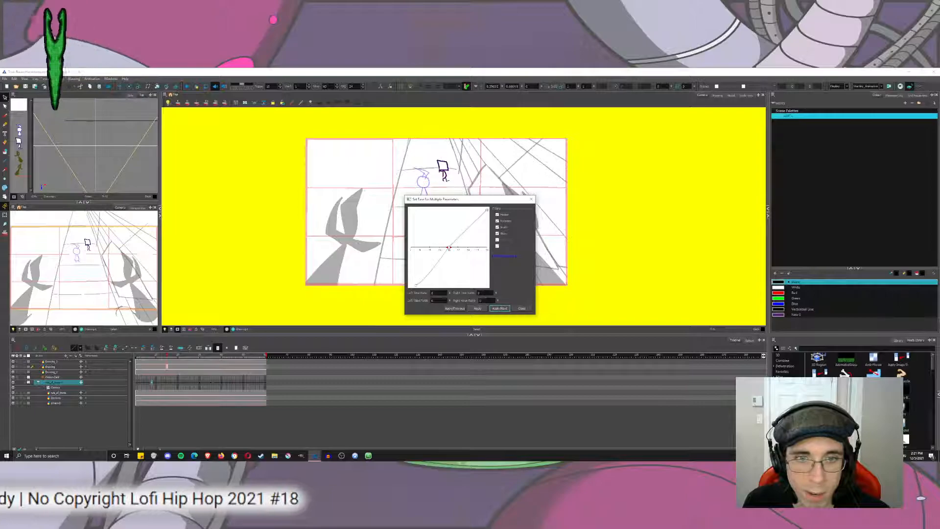
click(498, 309)
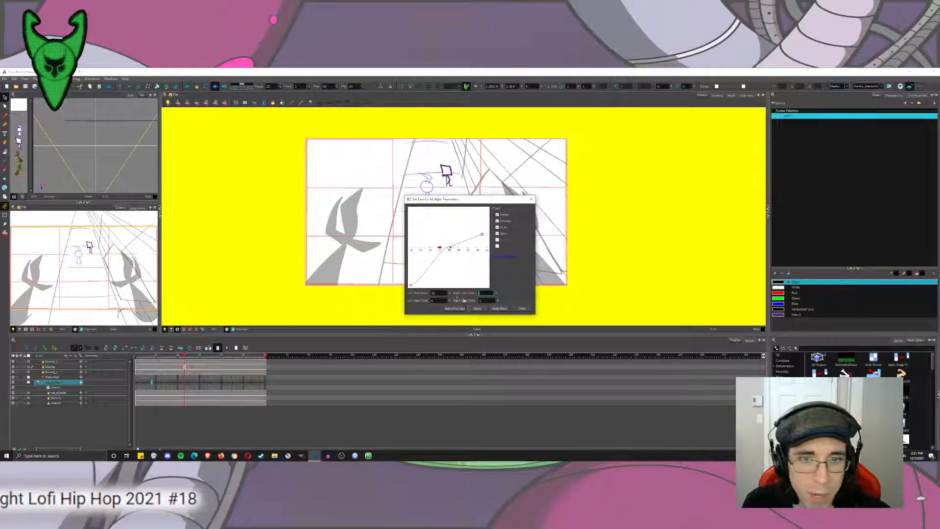
click(500, 309)
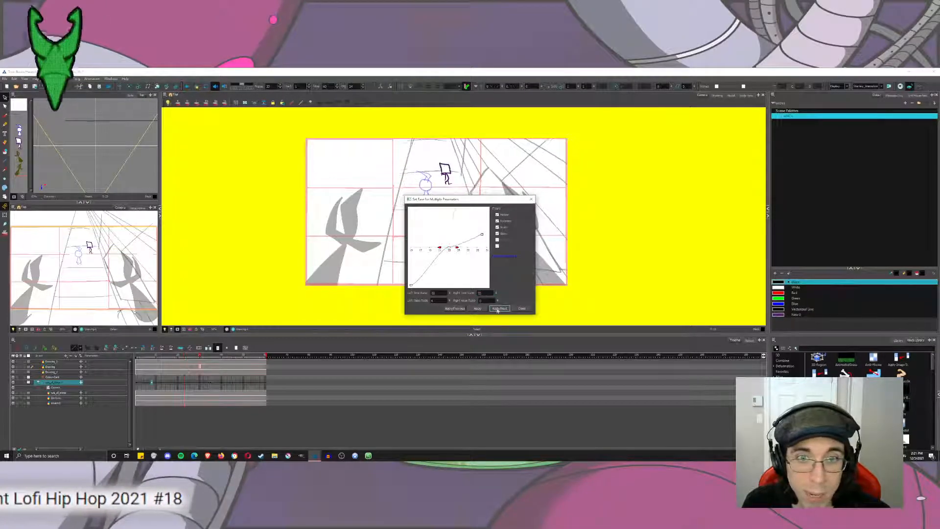
click(458, 309)
click(522, 308)
Play the scene from the first frame to review the eased opening camera drift, and return to the start.
click(139, 363)
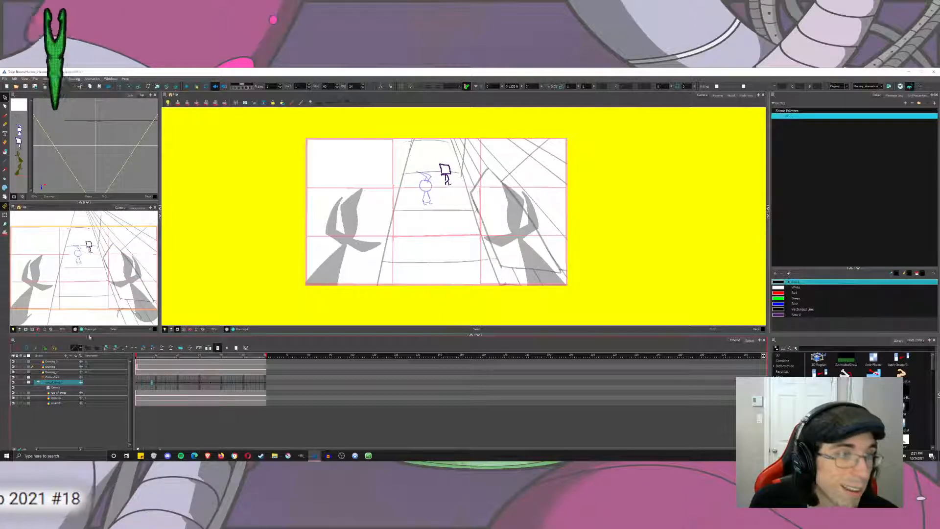
click(188, 86)
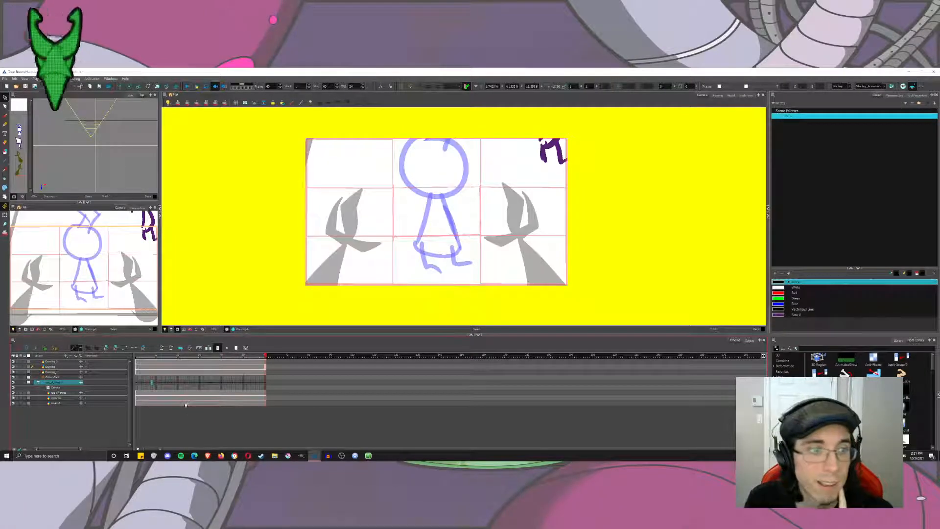
click(137, 357)
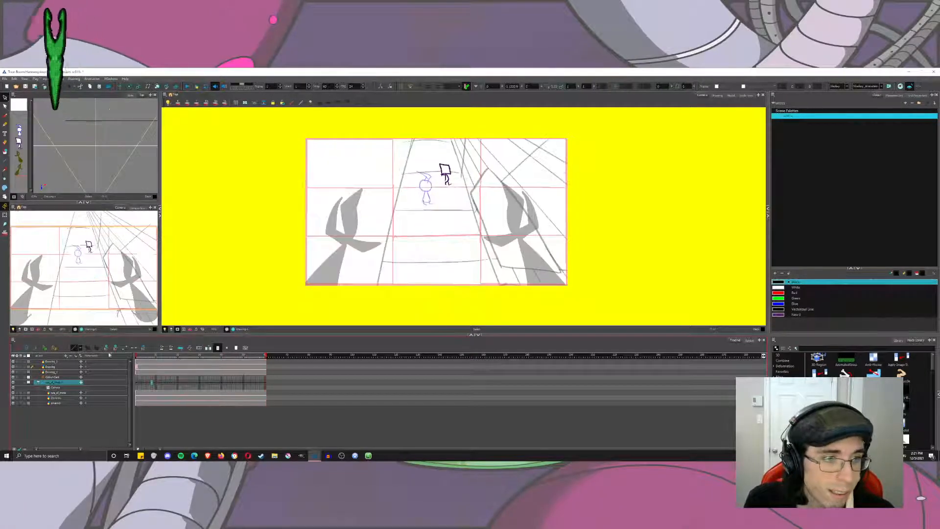
Nudge the camera position slightly on further keyframes across the opening hold, and play the scene from the first frame.
click(186, 87)
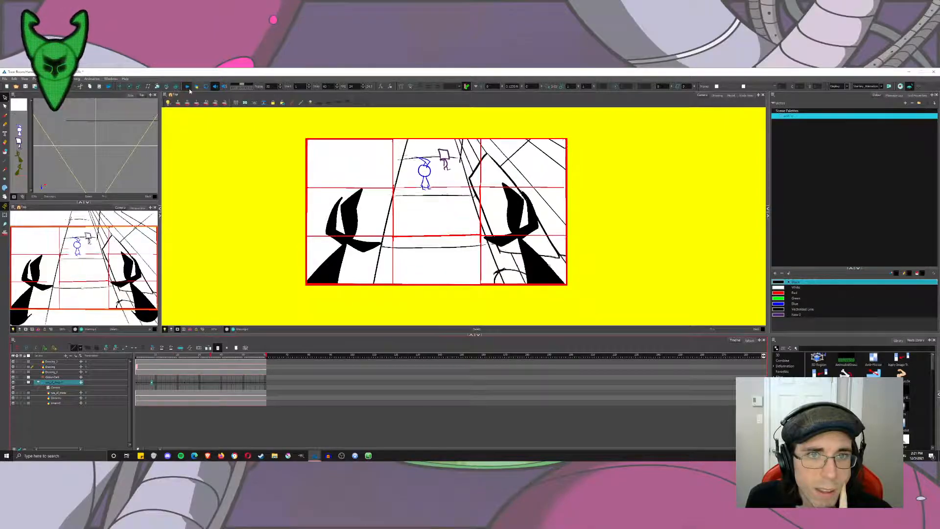
click(138, 357)
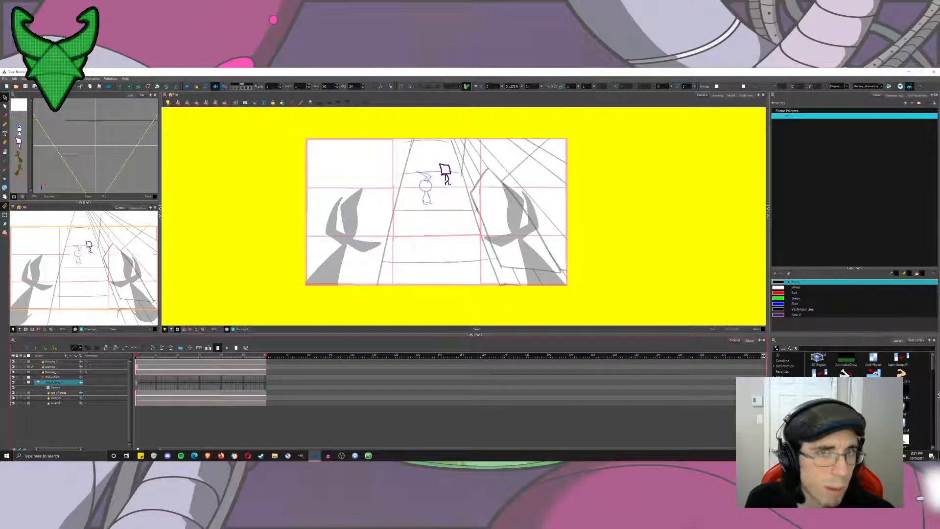
click(120, 87)
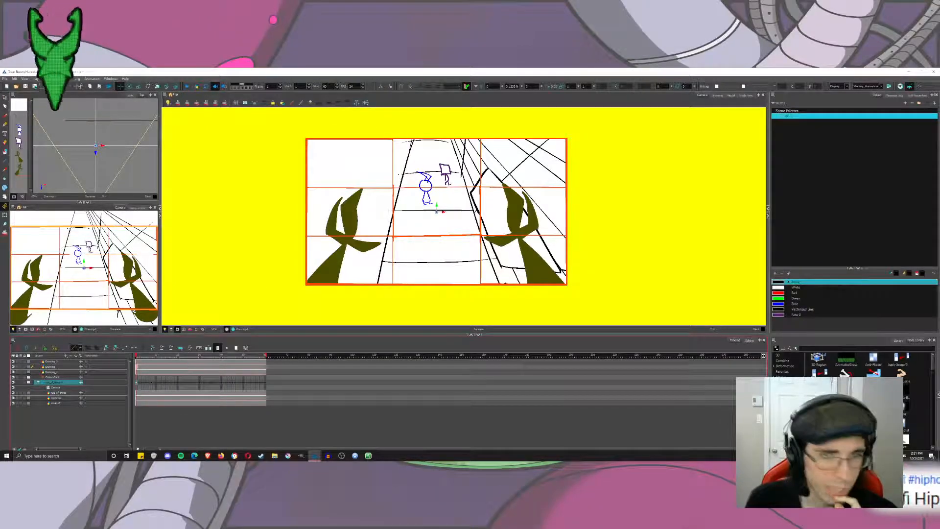
drag(448, 197, 465, 224)
click(153, 384)
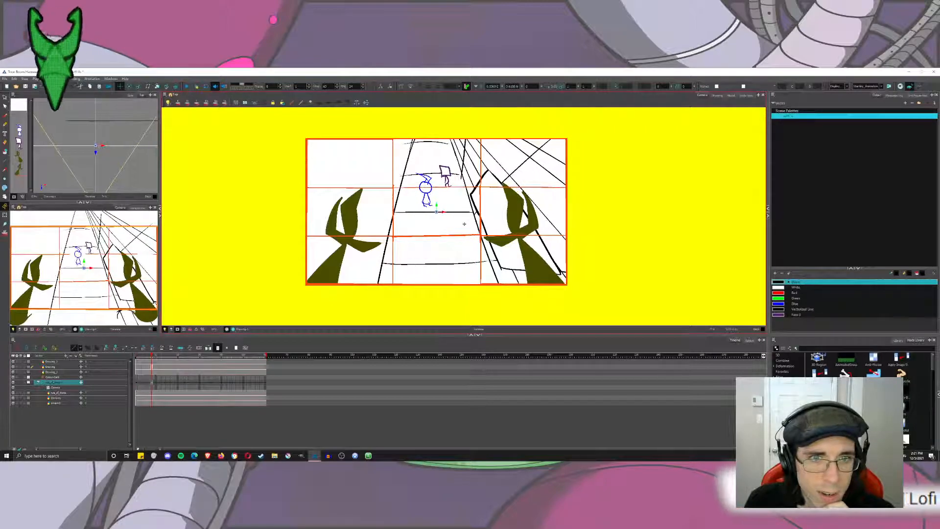
click(167, 383)
drag(406, 224, 409, 223)
key(ctrl+z)
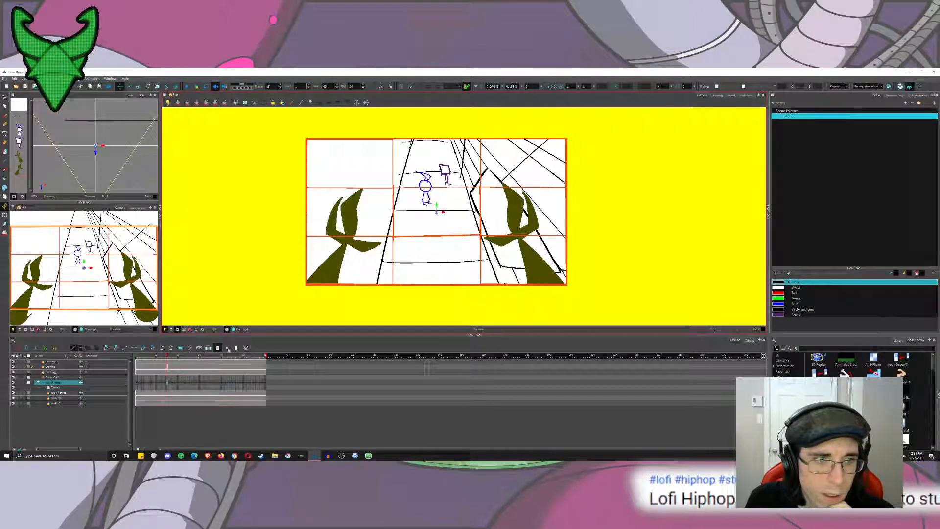
click(184, 385)
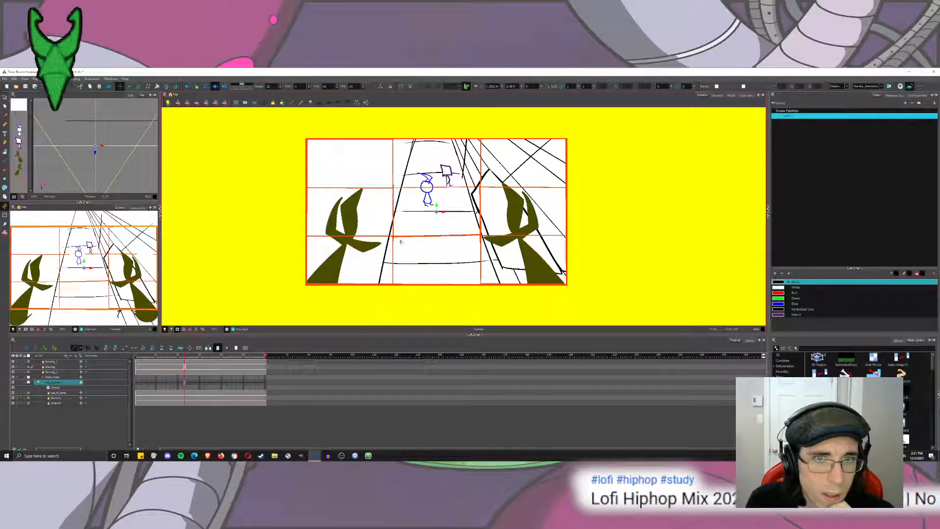
click(137, 356)
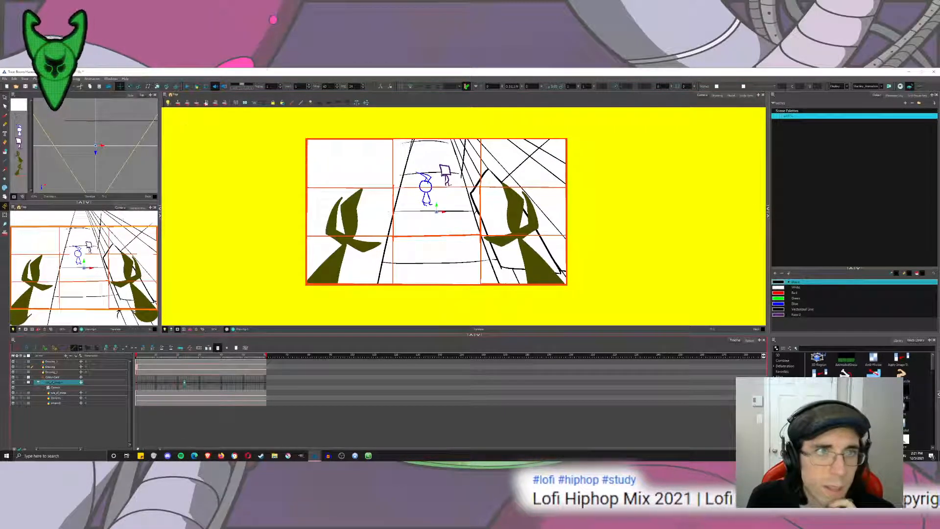
click(187, 86)
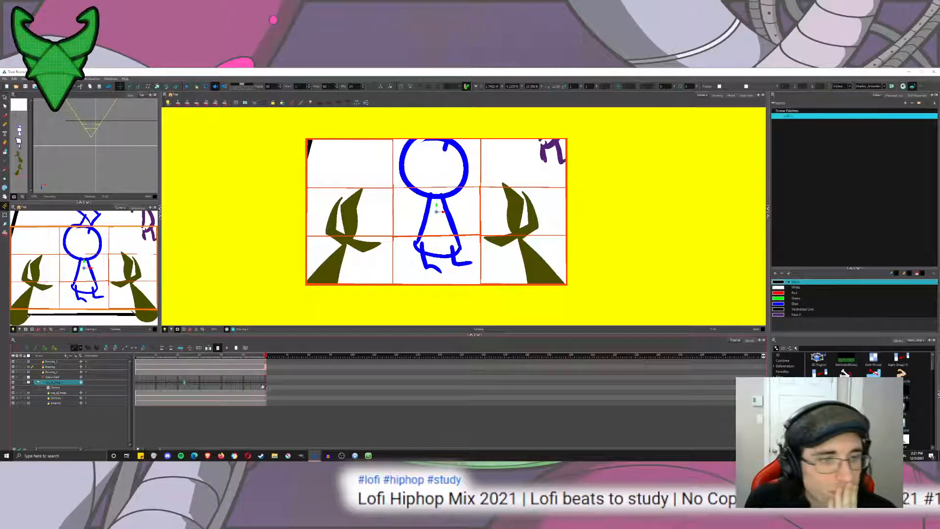
Scale the camera on the last frame for a tighter push-in on the blue character, play the scene, and undo the excess scaling.
click(139, 87)
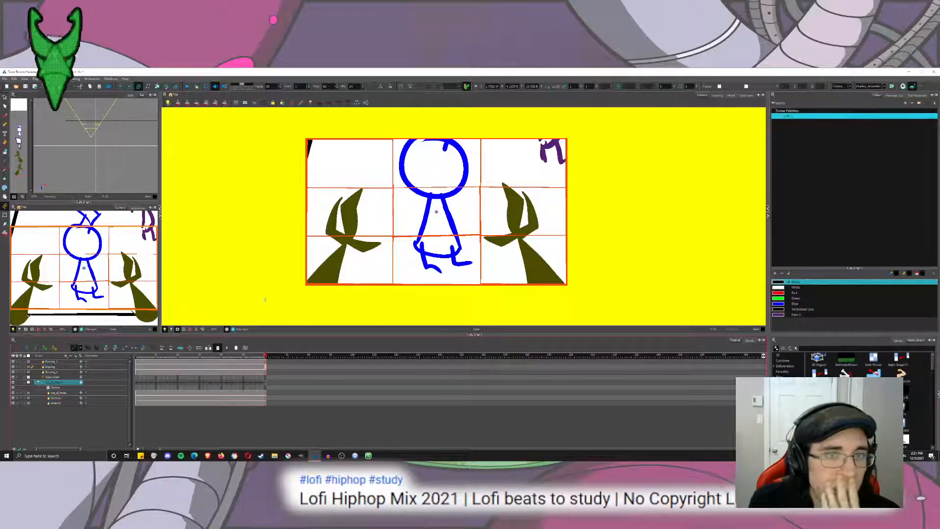
click(223, 383)
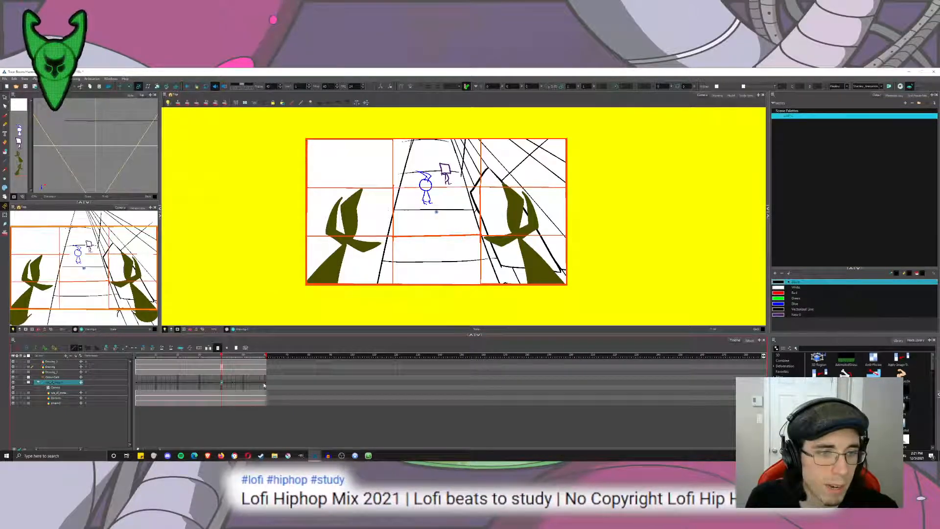
click(265, 384)
click(266, 385)
drag(378, 156, 449, 197)
drag(220, 358, 174, 357)
click(188, 87)
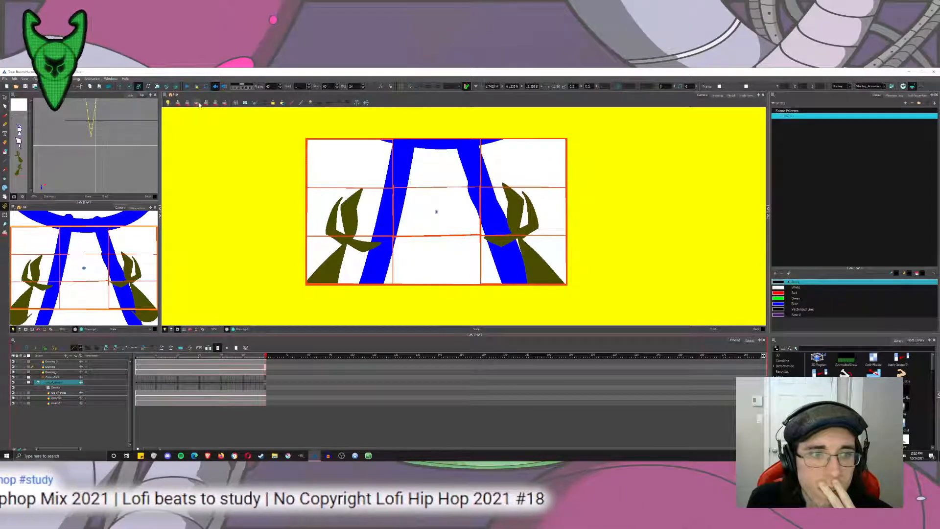
key(ctrl+z)
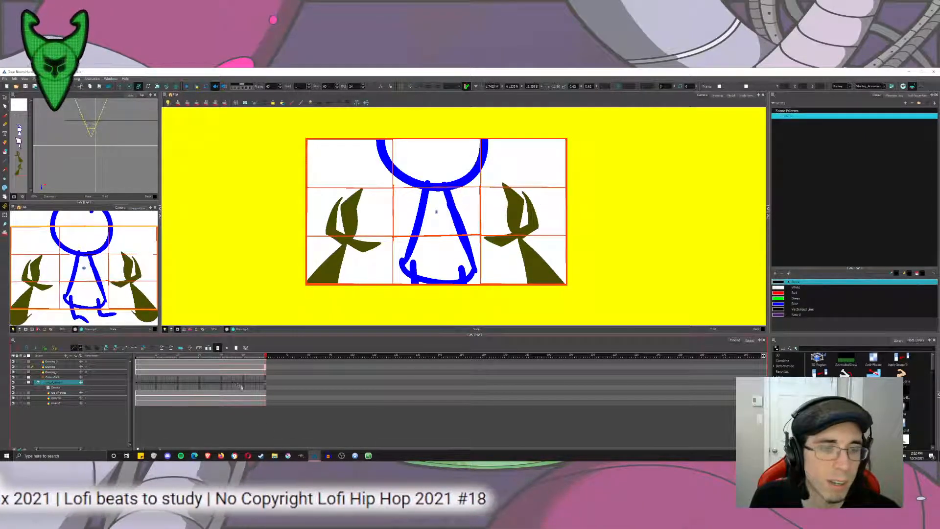
Scrub back from the upward camera tilt into the opening hold and play the move to the end.
click(232, 381)
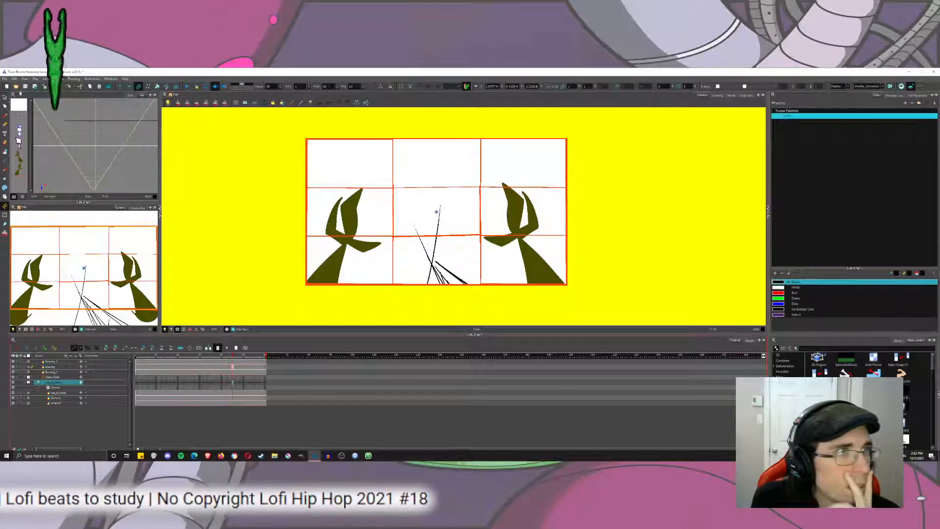
click(221, 356)
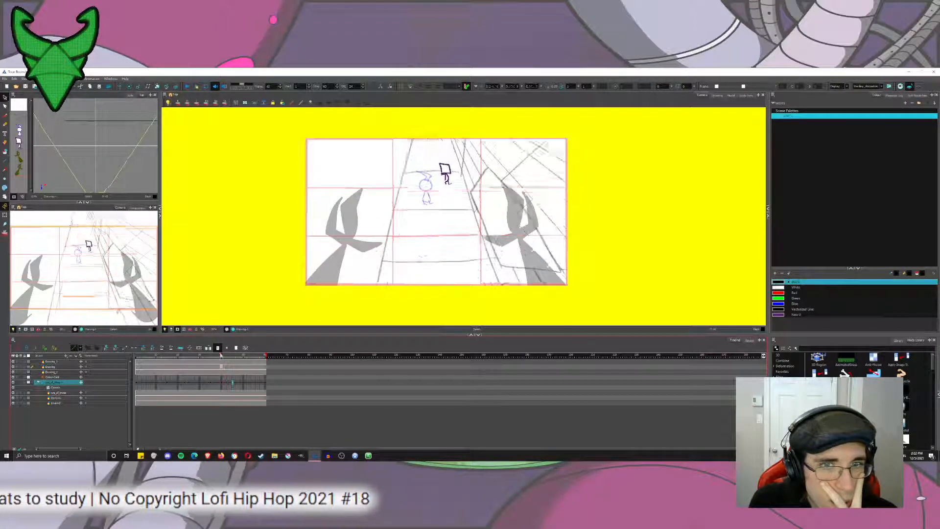
mouse_move(221, 356)
mouse_down()
mouse_move(269, 360)
mouse_move(222, 361)
mouse_move(267, 368)
mouse_move(183, 367)
mouse_up()
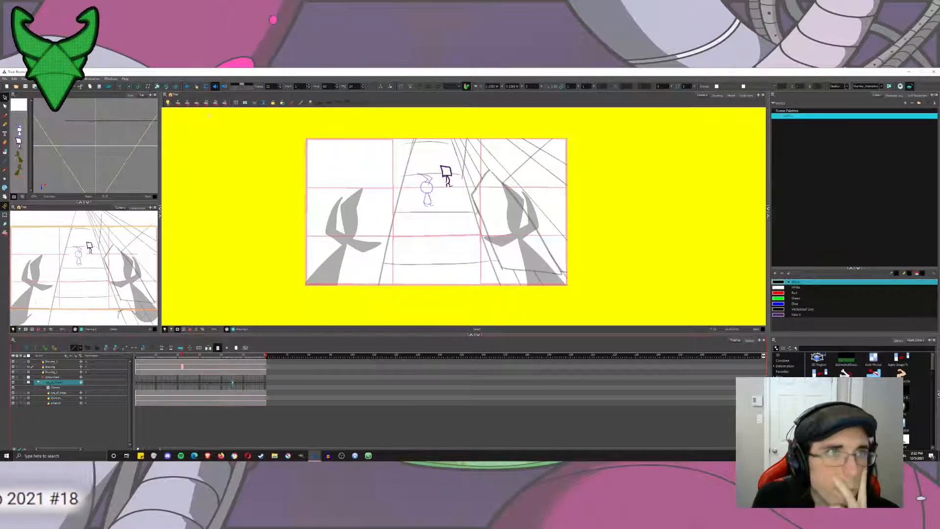
click(187, 86)
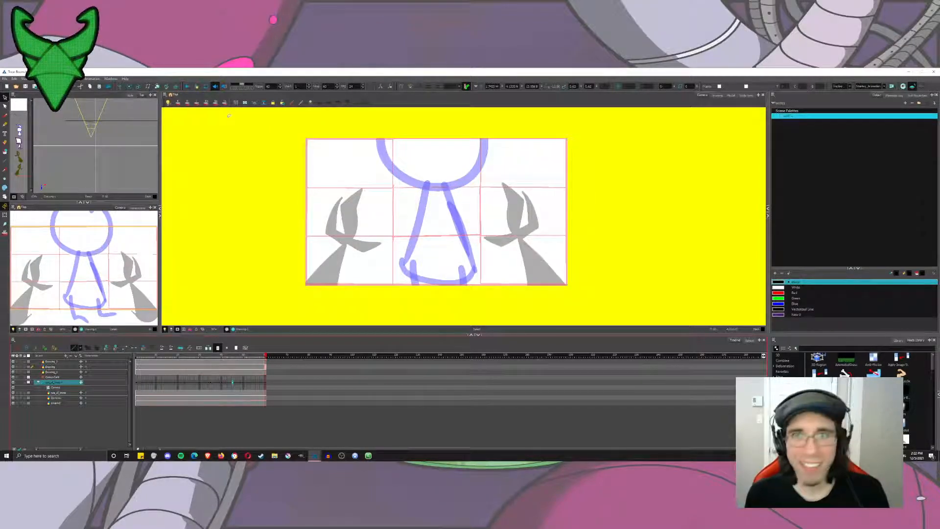
Lasso and delete the crossing perspective lines at the top of the background drawing on a frame during the camera tilt.
click(228, 364)
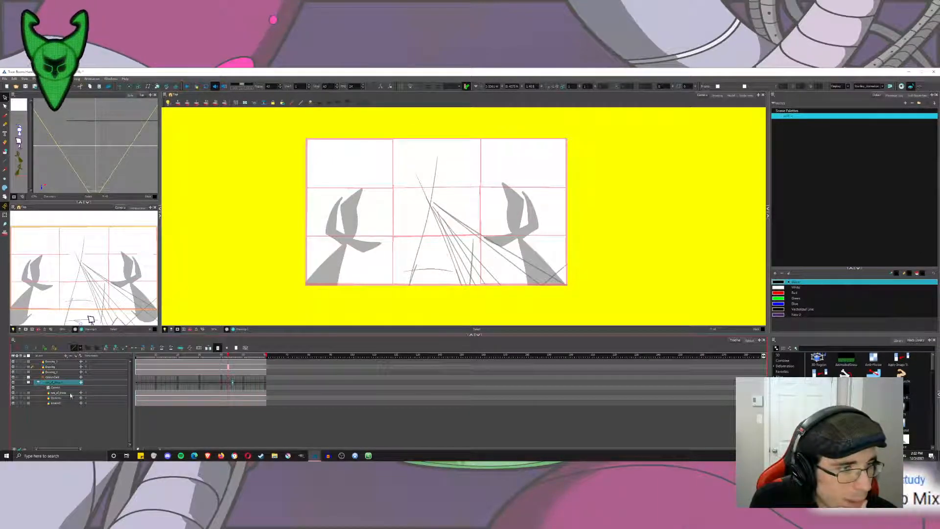
click(229, 372)
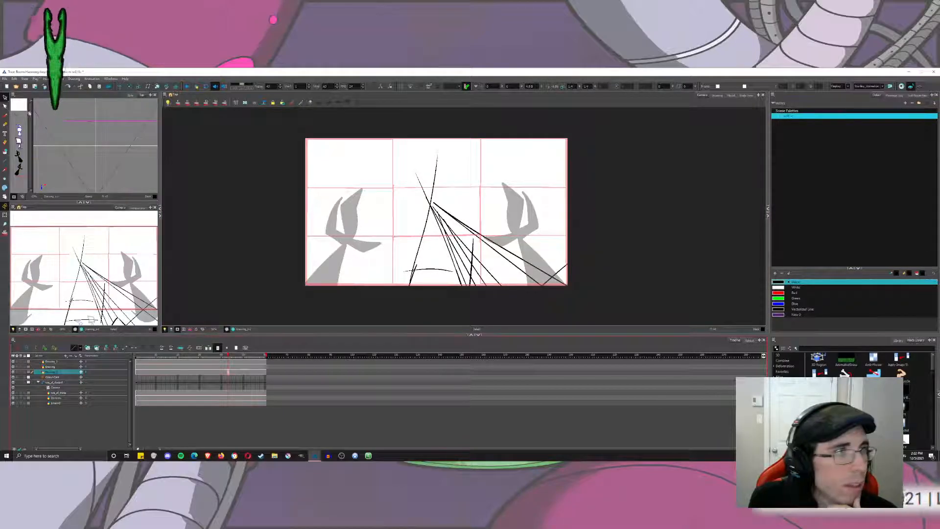
click(5, 98)
drag(479, 194, 461, 150)
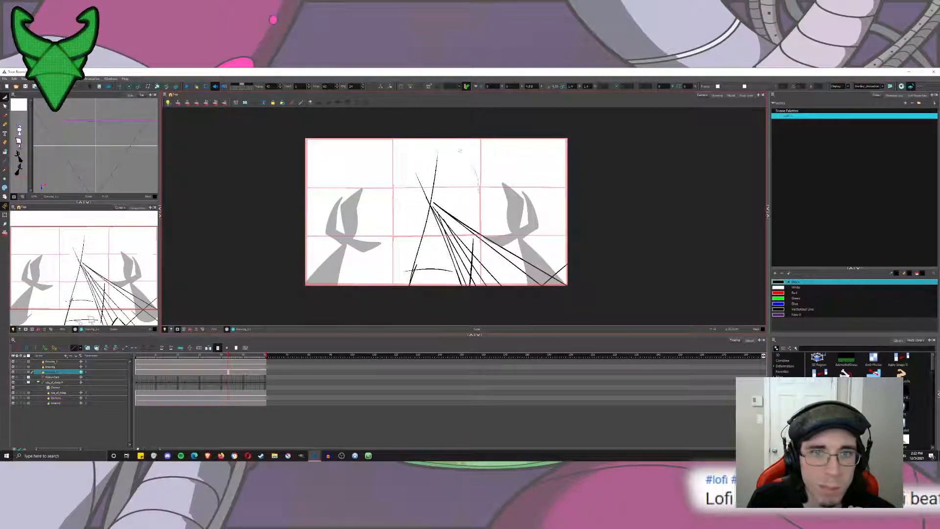
mouse_move(390, 250)
mouse_down()
mouse_move(450, 267)
mouse_move(489, 193)
mouse_up()
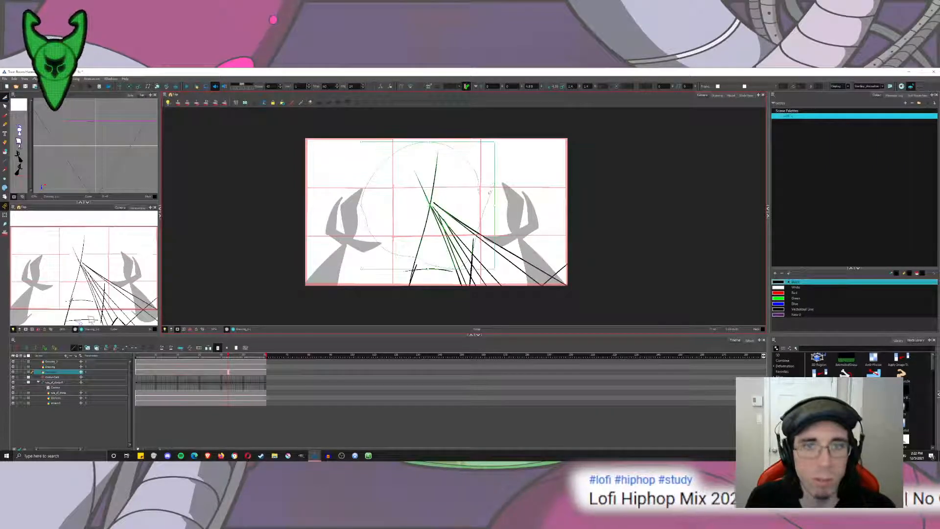
key(Delete)
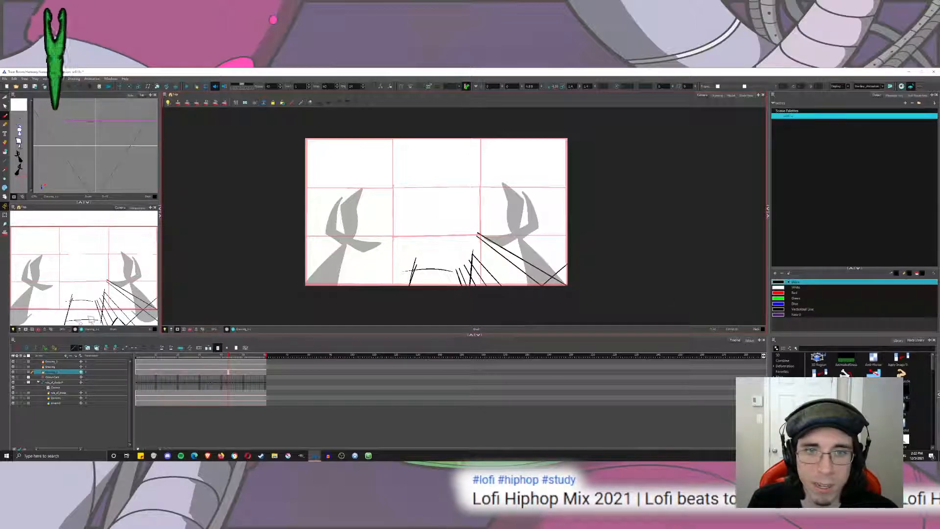
Redraw the right-hand building as a vertical corner edge rising to a curved roofline that reaches the frame's upper-right corner, undoing unsuitable strokes.
drag(455, 280, 471, 175)
key(ctrl+z)
drag(459, 278, 472, 220)
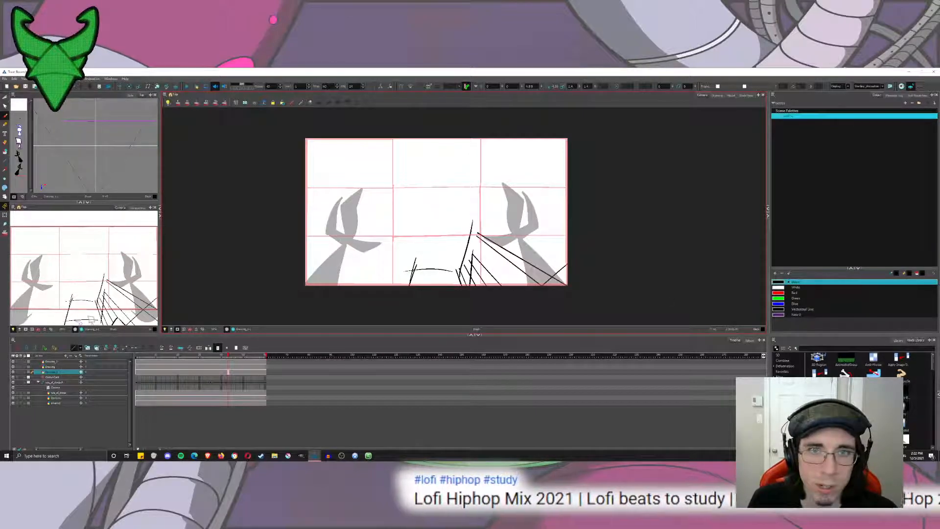
key(ctrl+z)
mouse_move(459, 288)
mouse_down()
mouse_move(465, 192)
mouse_move(678, 177)
mouse_up()
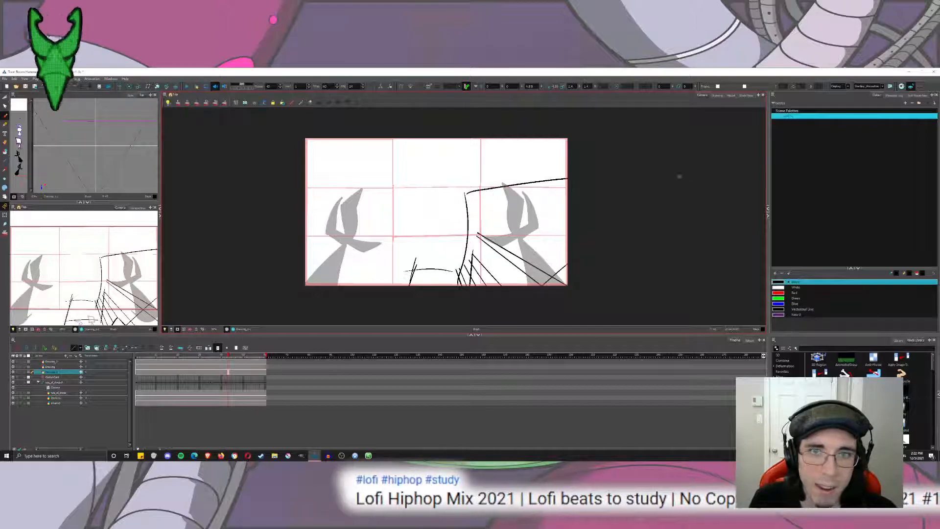
key(ctrl+z)
drag(465, 193, 675, 141)
key(ctrl+z)
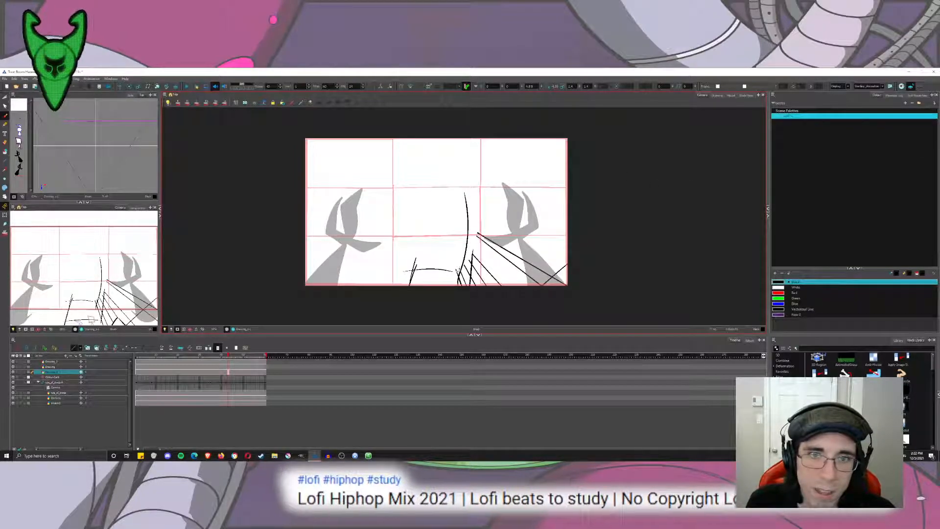
key(ctrl+z)
drag(455, 279, 469, 143)
key(ctrl+z)
mouse_move(471, 273)
mouse_down()
mouse_move(481, 159)
mouse_move(567, 141)
mouse_up()
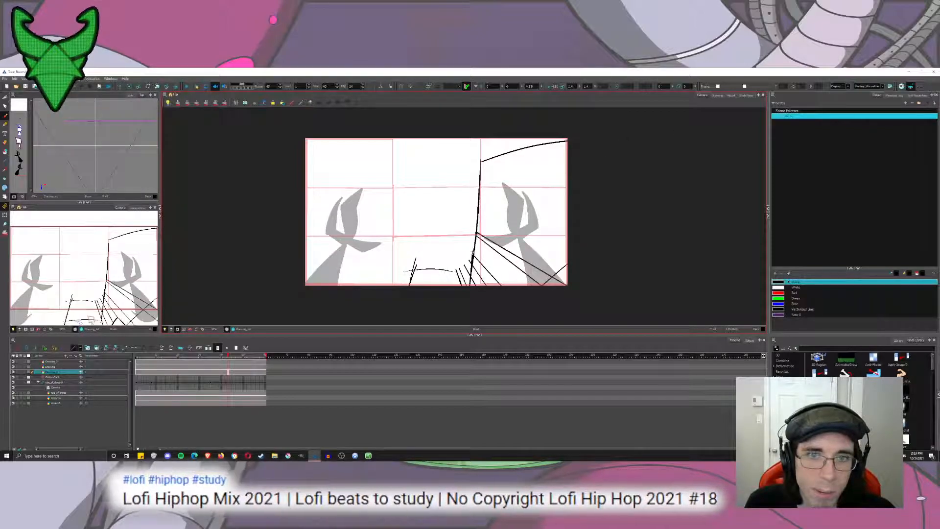
Draw a horizon line from the left edge of the frame to the building corner, undoing the trial diagonal and horizontal strokes.
drag(430, 224, 461, 285)
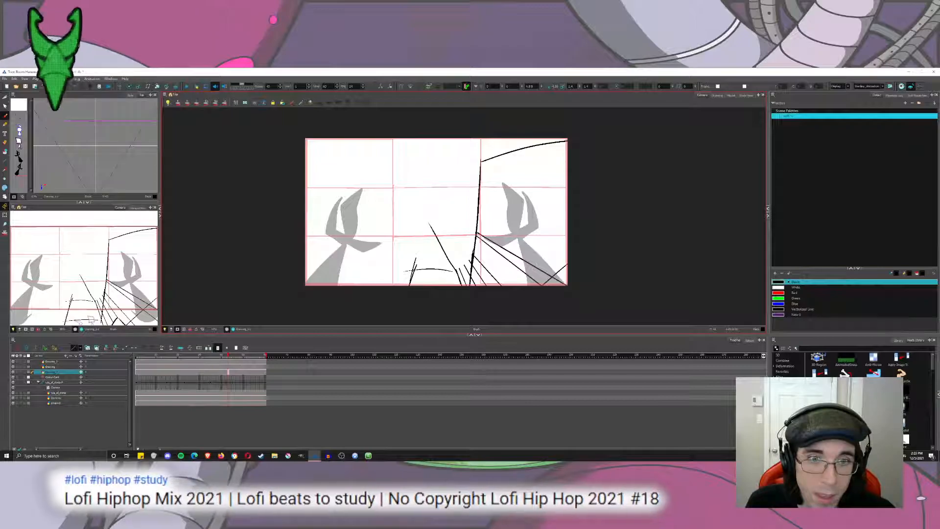
key(ctrl+z)
drag(447, 249, 461, 285)
key(ctrl+z)
mouse_move(306, 216)
mouse_down()
mouse_move(526, 216)
mouse_move(368, 222)
mouse_up()
key(ctrl+z)
key(ctrl+z)
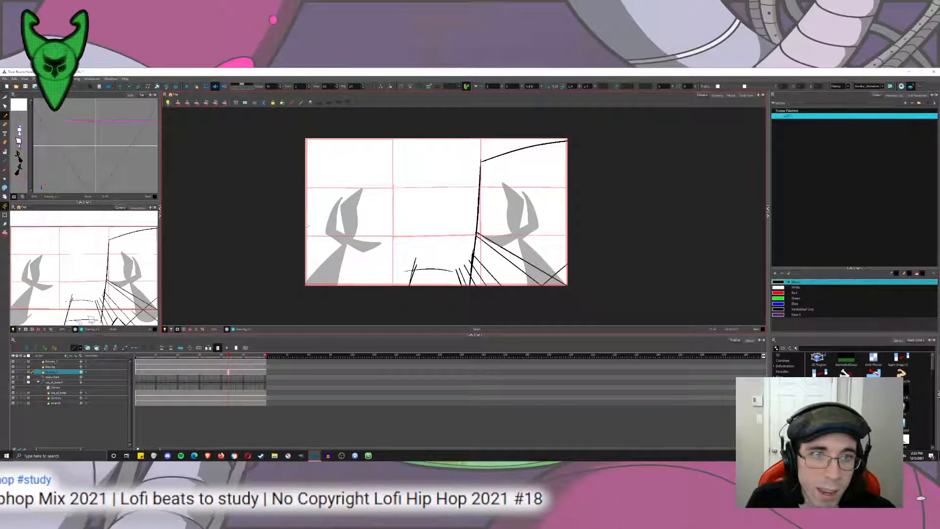
mouse_move(311, 228)
mouse_down()
mouse_move(465, 219)
mouse_move(398, 225)
mouse_move(434, 226)
mouse_up()
key(ctrl+z)
key(ctrl+z)
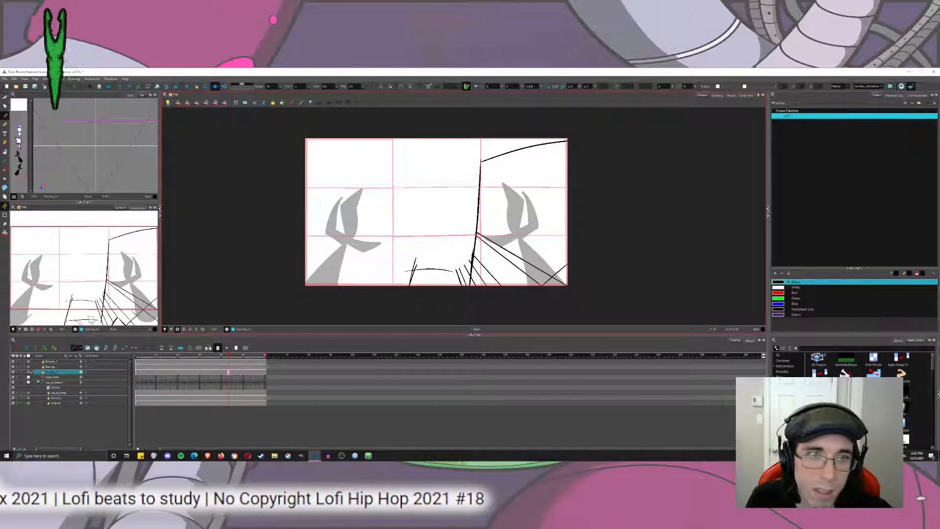
drag(311, 219, 478, 217)
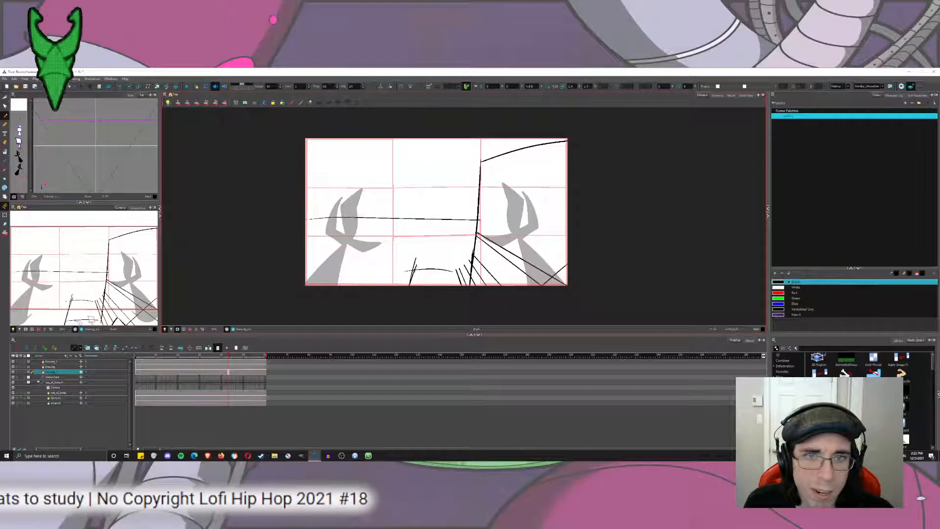
Extend the street's left edge upward toward the horizon, trying and undoing a line that joins it to the building.
mouse_move(413, 271)
mouse_down()
mouse_move(431, 244)
mouse_move(417, 255)
mouse_up()
key(ctrl+z)
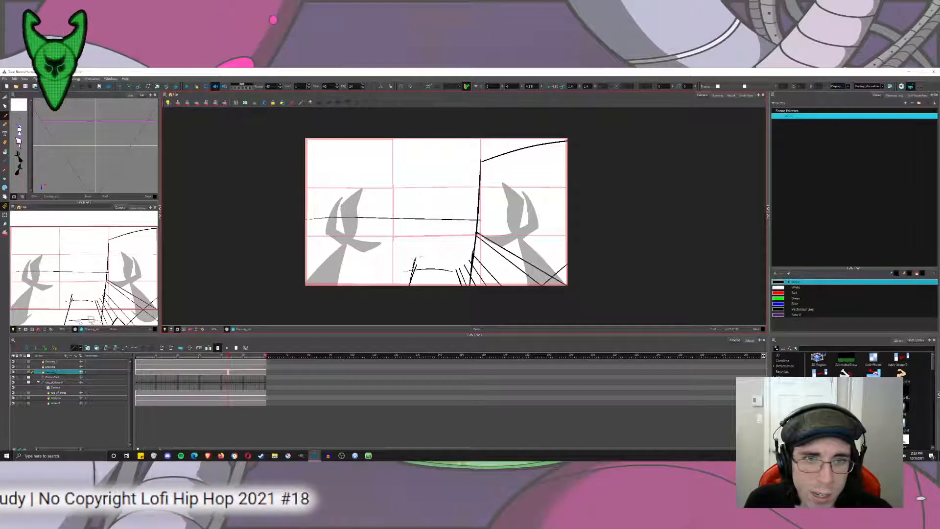
key(ctrl+z)
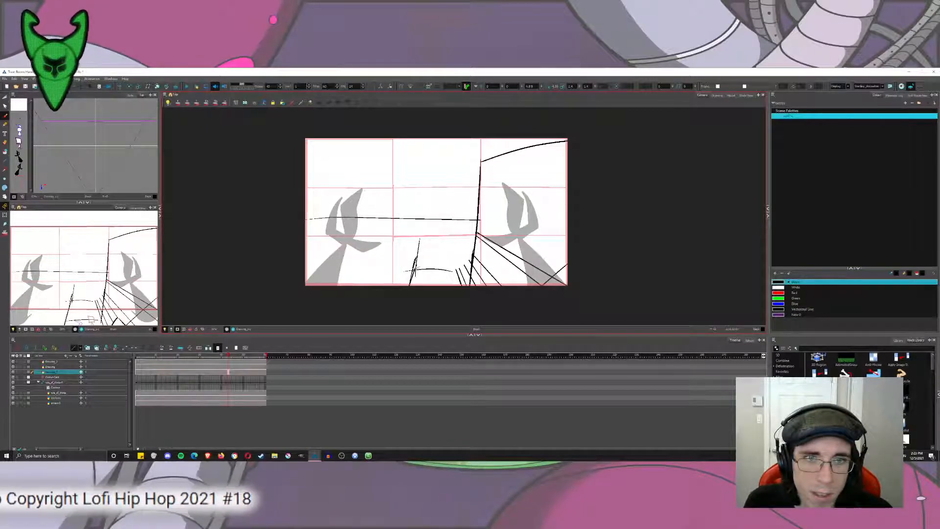
mouse_move(415, 265)
mouse_down()
mouse_move(424, 240)
mouse_move(477, 232)
mouse_up()
key(ctrl+z)
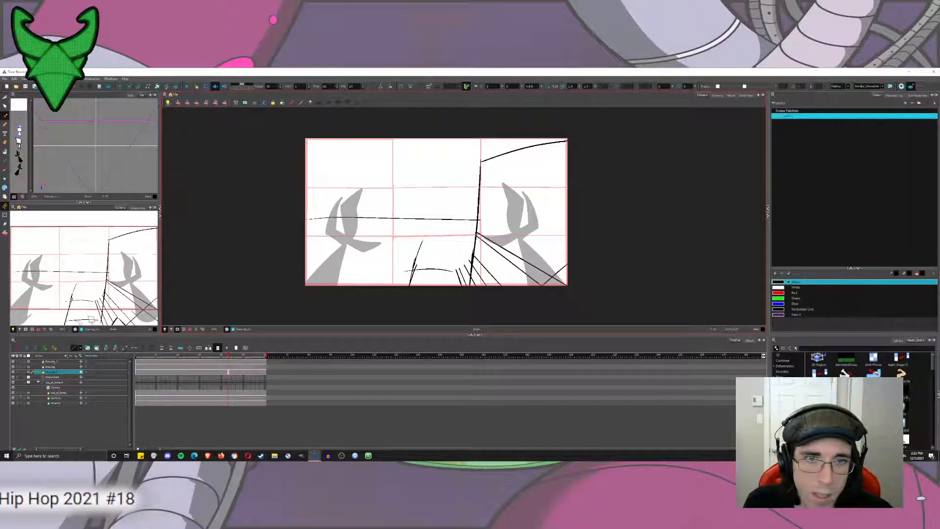
key(ctrl+z)
drag(414, 271, 482, 250)
key(ctrl+z)
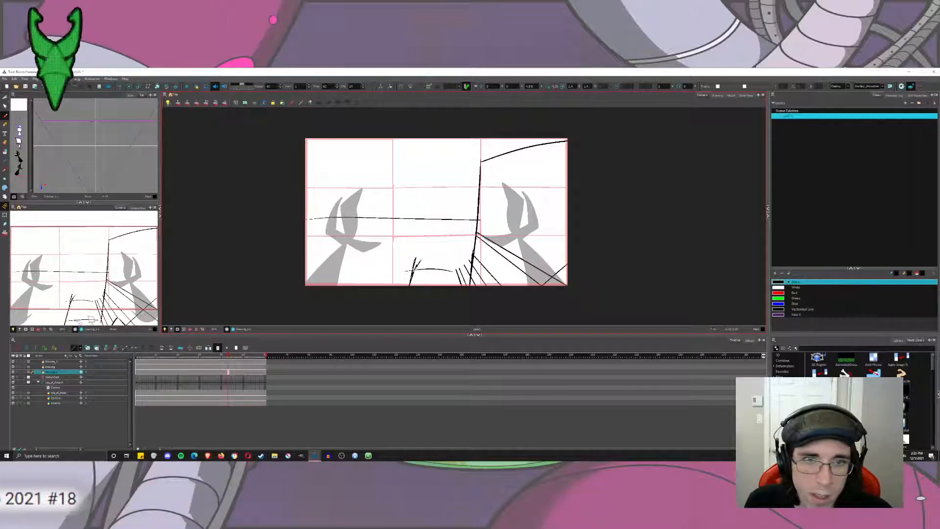
mouse_move(414, 268)
mouse_down()
mouse_move(423, 250)
mouse_move(478, 235)
mouse_up()
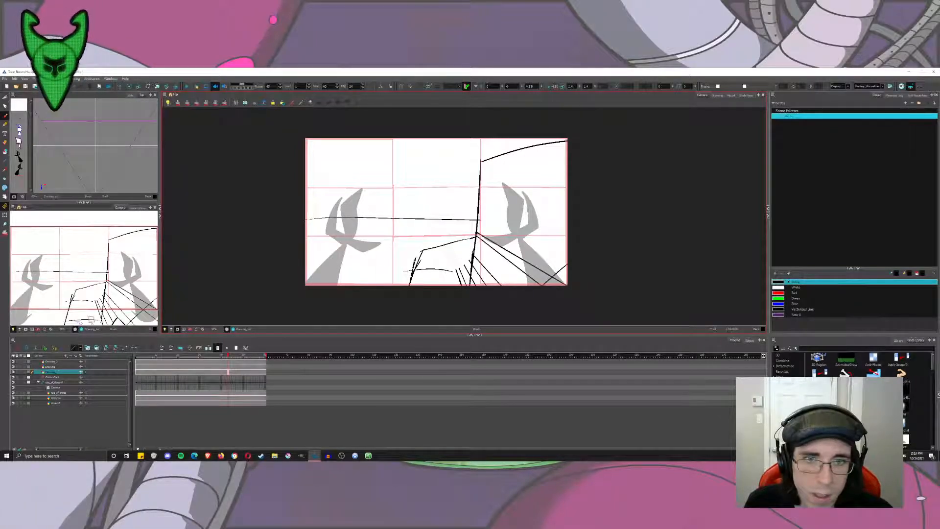
key(ctrl+z)
Try to sketch a narrow second building beside the right-hand building's corner, undoing each version of its vertical edge and roof.
mouse_move(457, 270)
mouse_down()
mouse_move(456, 191)
mouse_move(479, 185)
mouse_up()
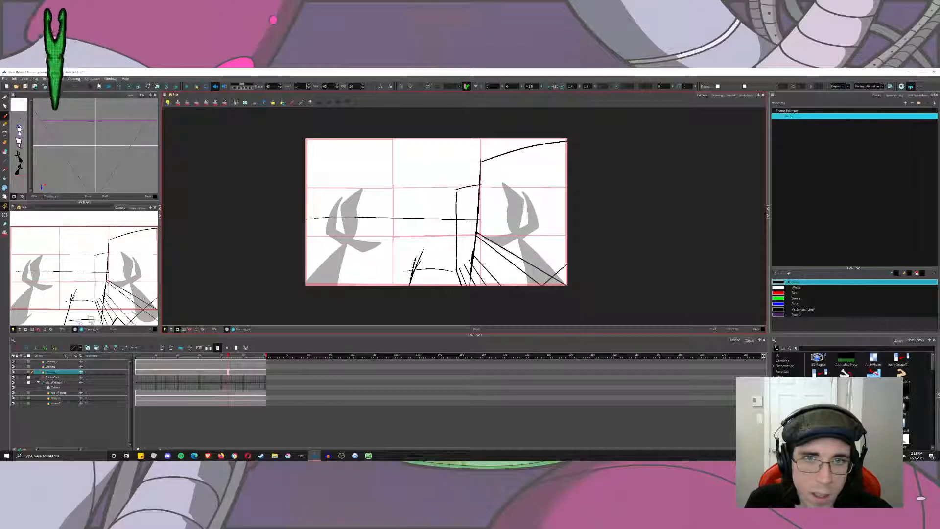
key(ctrl+z)
key(ctrl+z)
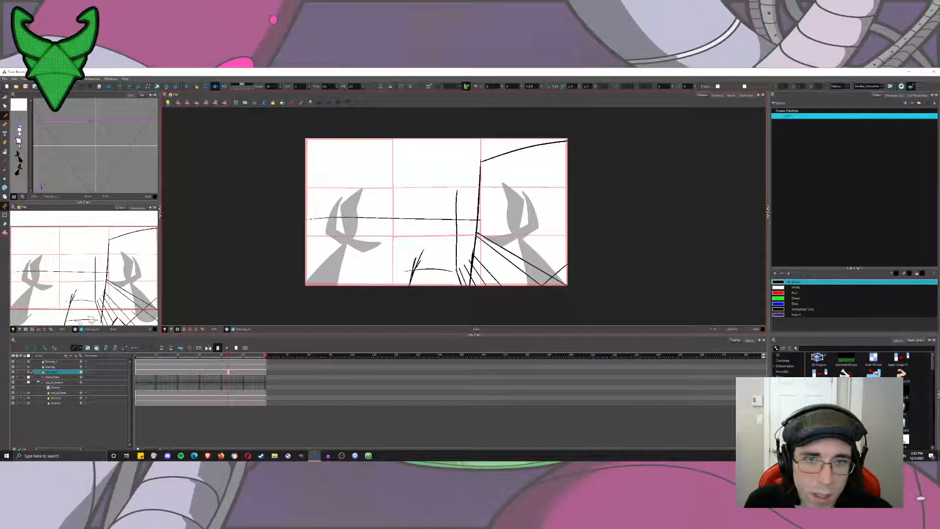
key(ctrl+z)
drag(455, 271, 466, 181)
key(ctrl+z)
mouse_move(455, 272)
mouse_down()
mouse_move(453, 209)
mouse_move(478, 189)
mouse_up()
key(ctrl+z)
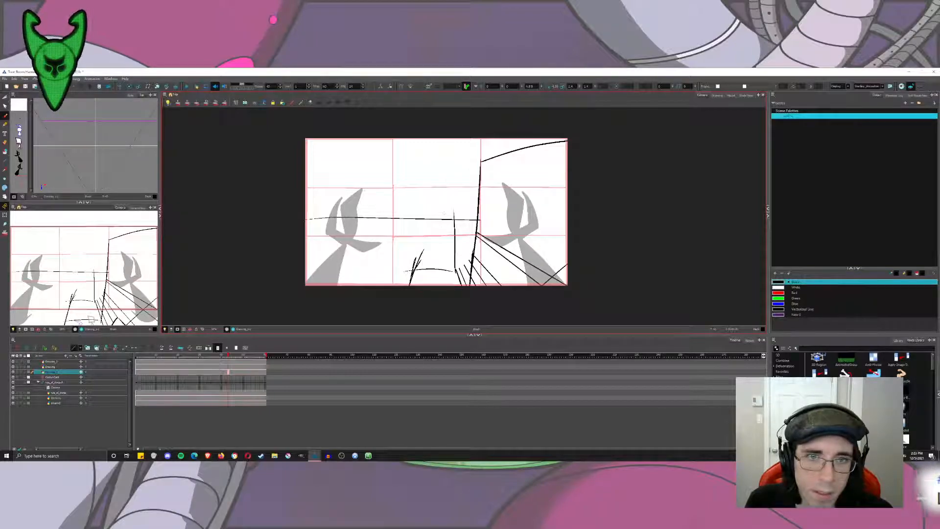
Try a slanted building edge with a roofline sloping down from the right-hand building's corner toward the horizon, and undo these strokes.
drag(460, 281, 441, 214)
drag(487, 157, 408, 219)
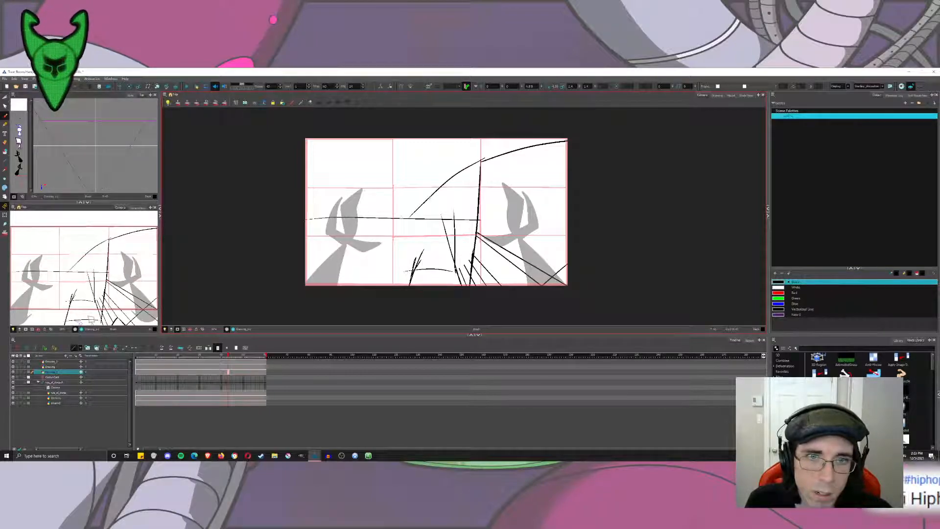
key(ctrl+z)
drag(489, 158, 439, 194)
key(ctrl+z)
drag(482, 163, 379, 216)
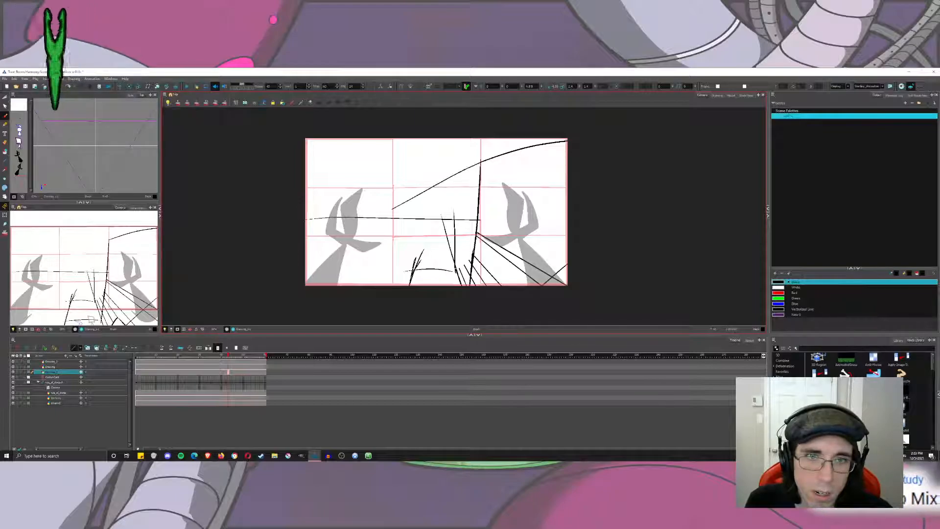
drag(455, 268, 432, 182)
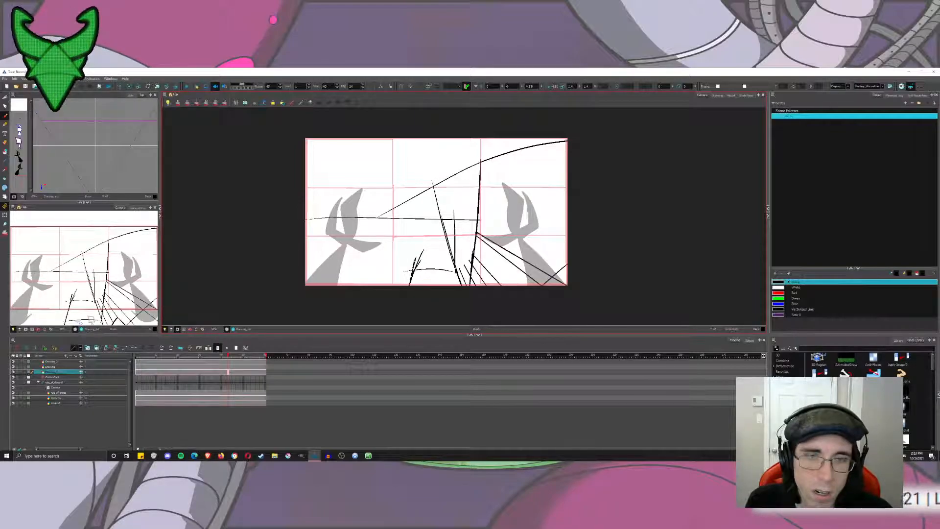
key(ctrl+z)
key(ctrl+z)
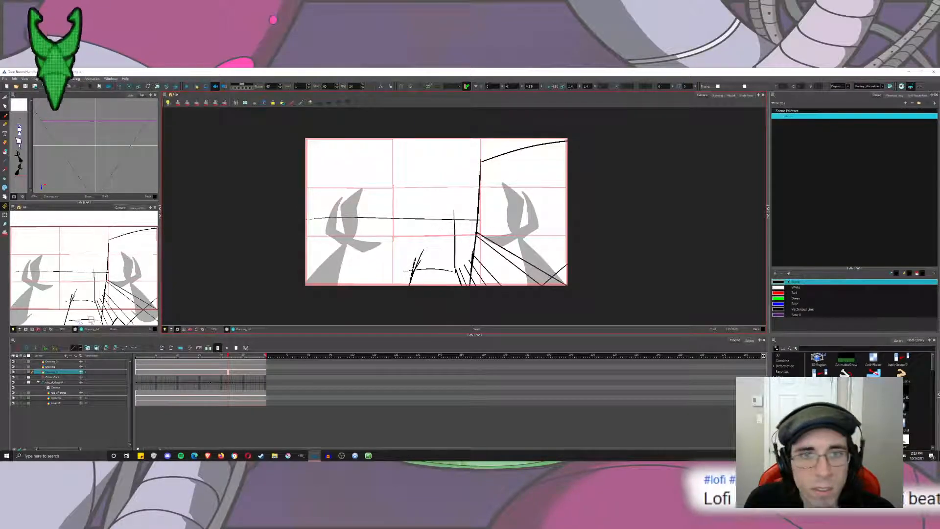
Draw a narrow building rising from the street beside the right-hand corner, its roof sloping up to the corner edge, undoing unsuitable versions.
drag(469, 200, 483, 193)
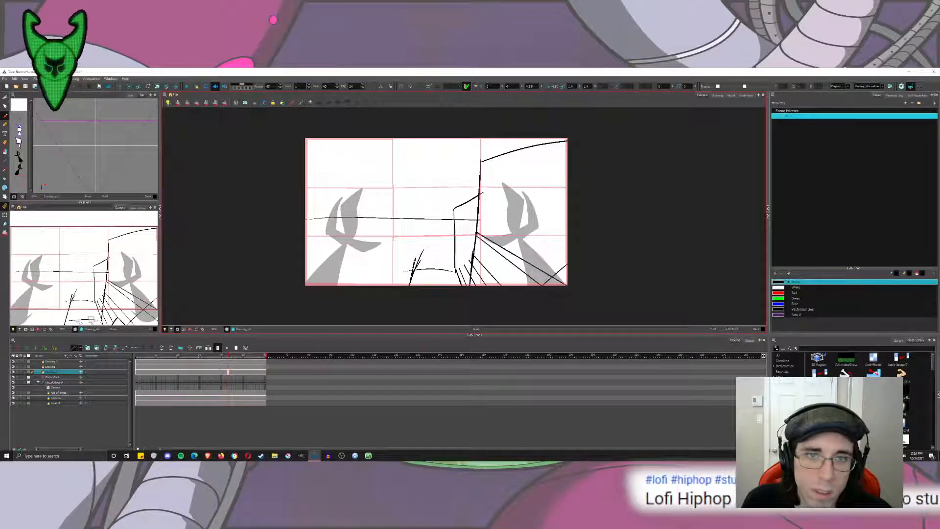
key(ctrl+z)
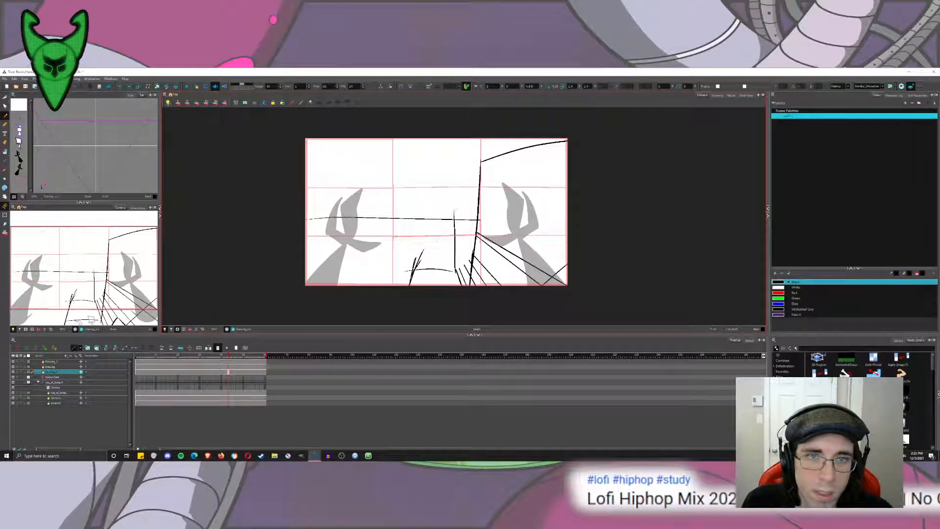
key(ctrl+z)
mouse_move(456, 276)
mouse_down()
mouse_move(461, 183)
mouse_move(480, 177)
mouse_up()
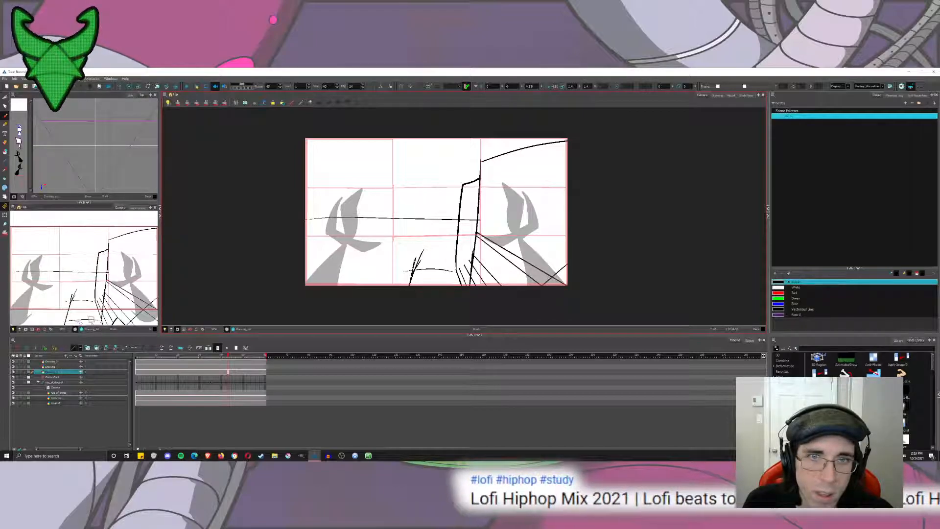
key(ctrl+z)
mouse_move(458, 275)
mouse_down()
mouse_move(454, 185)
mouse_move(479, 175)
mouse_up()
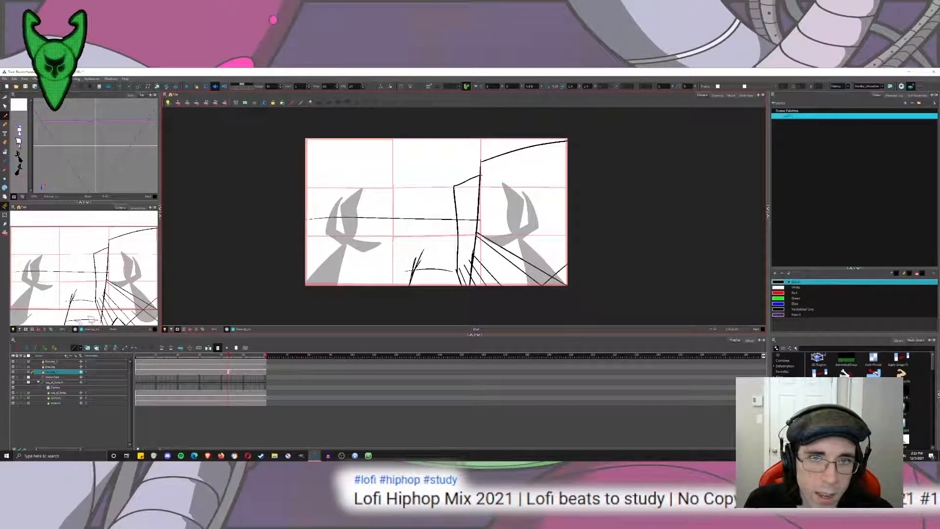
Draw the street's far edge up to the narrow building and a hatched horizontal kerb band from the frame's left edge, undoing unsuitable strokes.
mouse_move(410, 278)
mouse_down()
mouse_move(422, 249)
mouse_move(442, 245)
mouse_move(421, 257)
mouse_move(458, 253)
mouse_up()
key(ctrl+z)
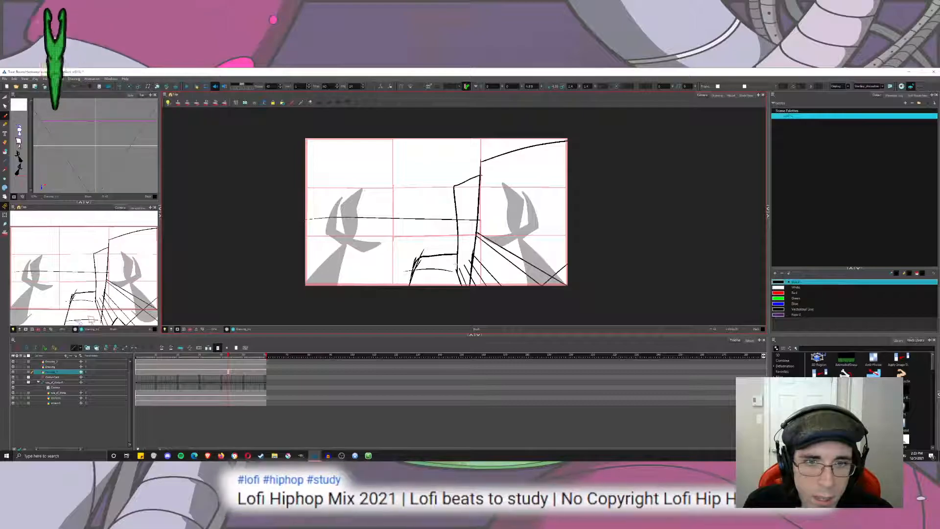
drag(300, 232, 448, 234)
key(ctrl+z)
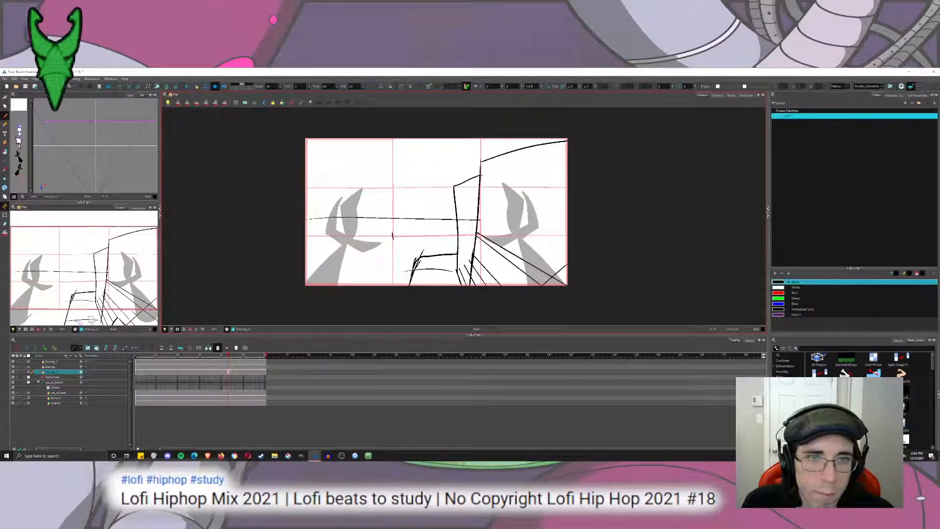
mouse_move(393, 235)
mouse_down()
mouse_move(410, 203)
mouse_move(409, 236)
mouse_up()
key(ctrl+z)
key(ctrl+z)
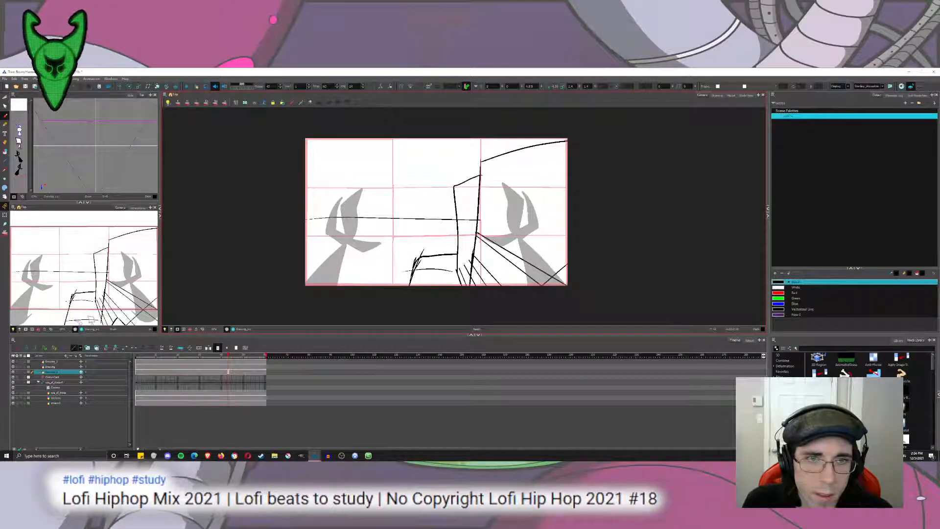
mouse_move(303, 236)
mouse_down()
mouse_move(469, 239)
mouse_move(236, 238)
mouse_move(455, 238)
mouse_up()
key(ctrl+z)
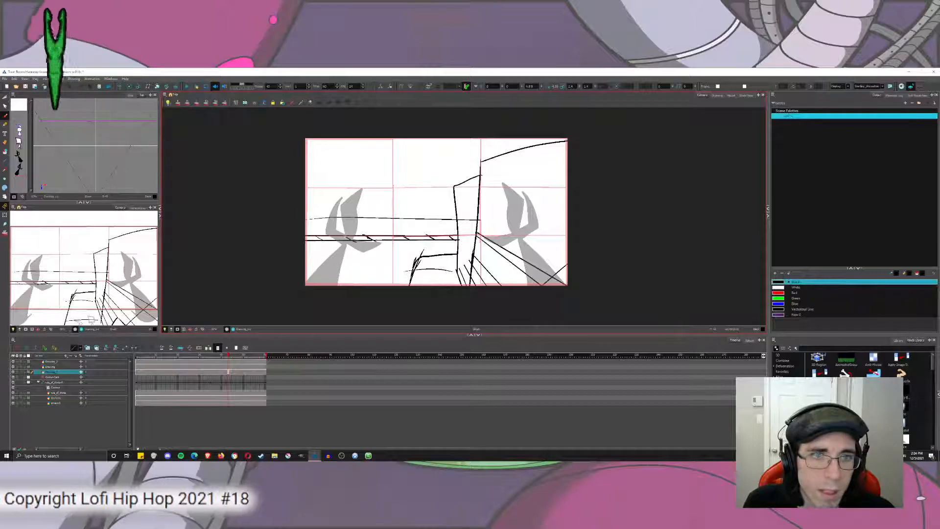
Draw a tall building edge from the kerb to the frame's top on the left side, with a lower block beside it, undoing trial strokes.
mouse_move(345, 238)
mouse_down()
mouse_move(343, 169)
mouse_move(290, 175)
mouse_up()
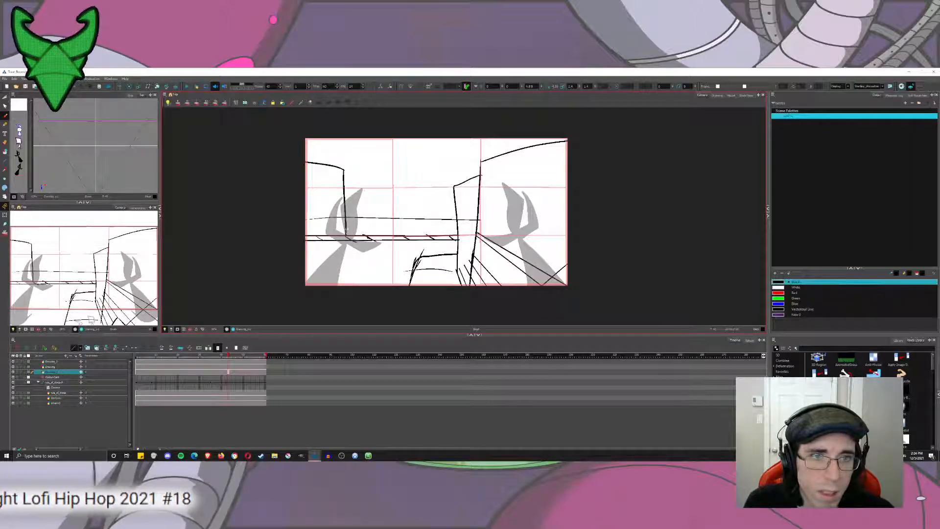
mouse_move(346, 228)
mouse_down()
mouse_move(368, 195)
mouse_move(386, 203)
mouse_move(401, 238)
mouse_move(342, 140)
mouse_up()
key(ctrl+z)
key(ctrl+z)
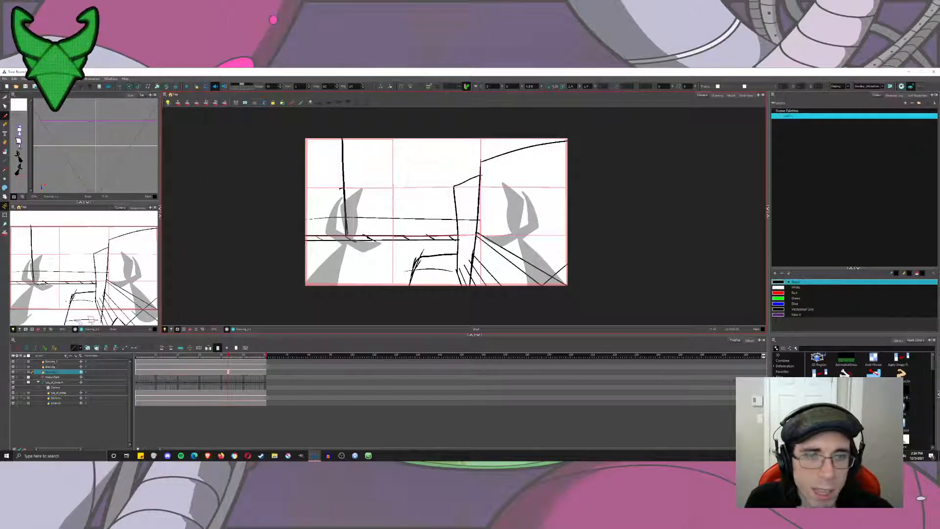
mouse_move(343, 188)
mouse_down()
mouse_move(374, 207)
mouse_move(375, 242)
mouse_up()
key(ctrl+z)
mouse_move(341, 187)
mouse_down()
mouse_move(374, 192)
mouse_move(379, 237)
mouse_up()
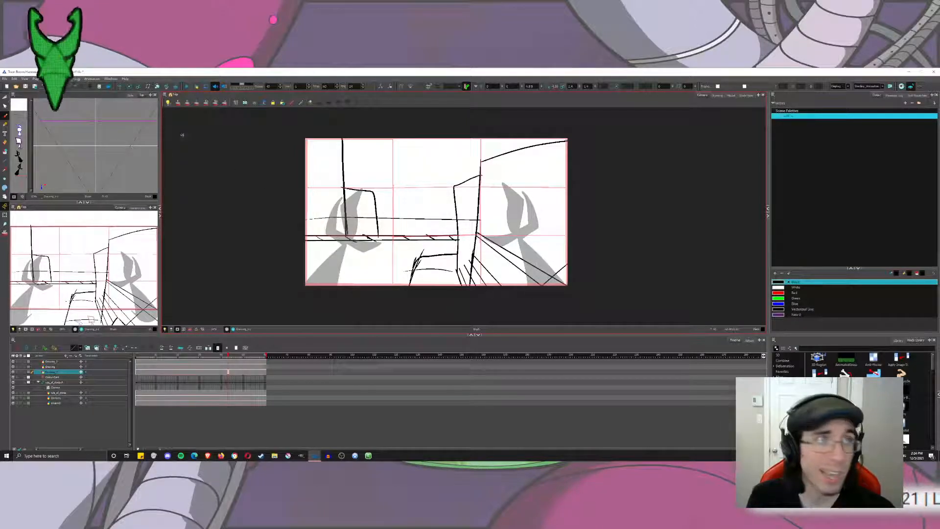
Select and delete the horizon line that crosses the background buildings.
click(13, 97)
click(419, 218)
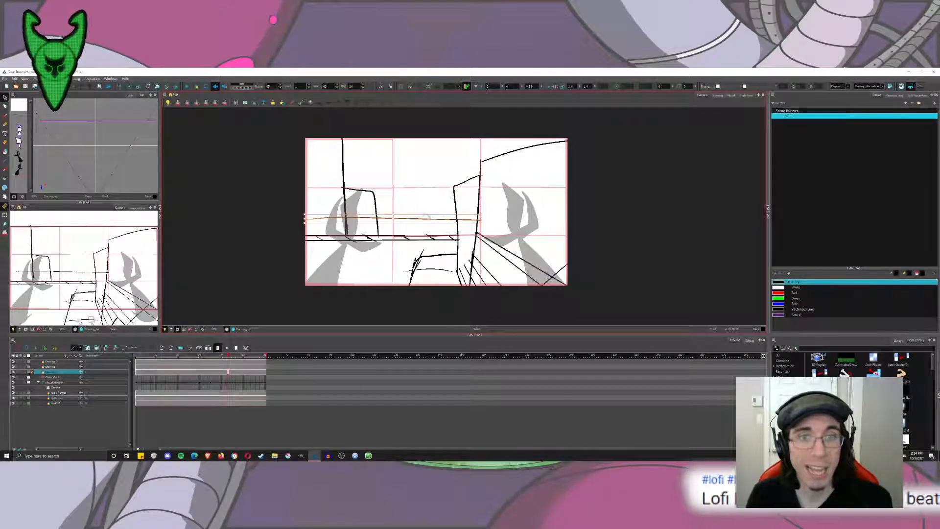
key(Delete)
Add an upper storey above the left-hand block and a horizontal roofline across to the narrow building, undoing the trial box on top.
click(5, 116)
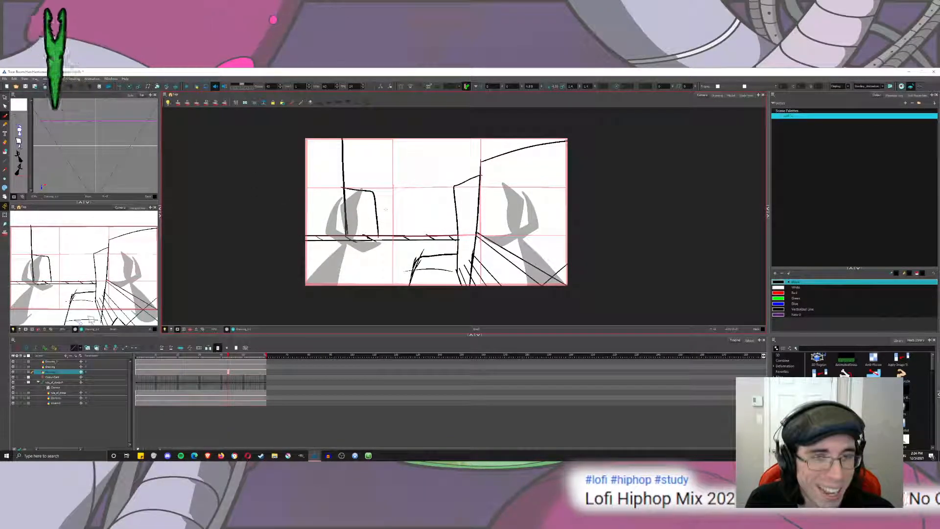
drag(371, 168, 373, 196)
drag(343, 162, 372, 169)
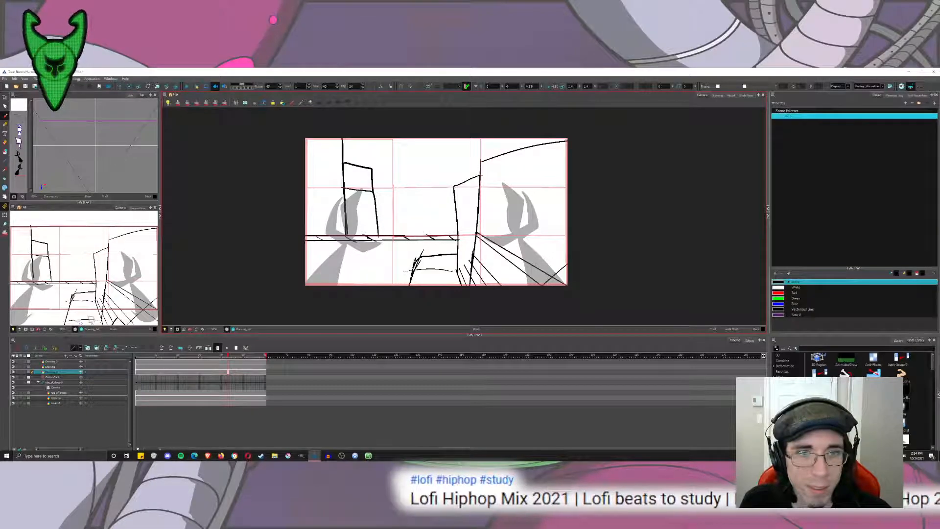
drag(377, 203, 459, 213)
key(ctrl+z)
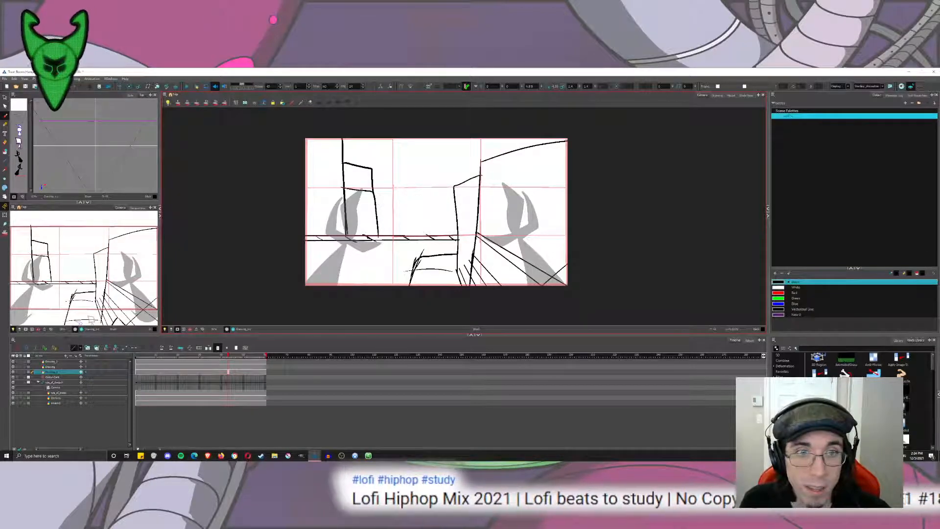
mouse_move(377, 203)
mouse_down()
mouse_move(461, 194)
mouse_move(456, 203)
mouse_up()
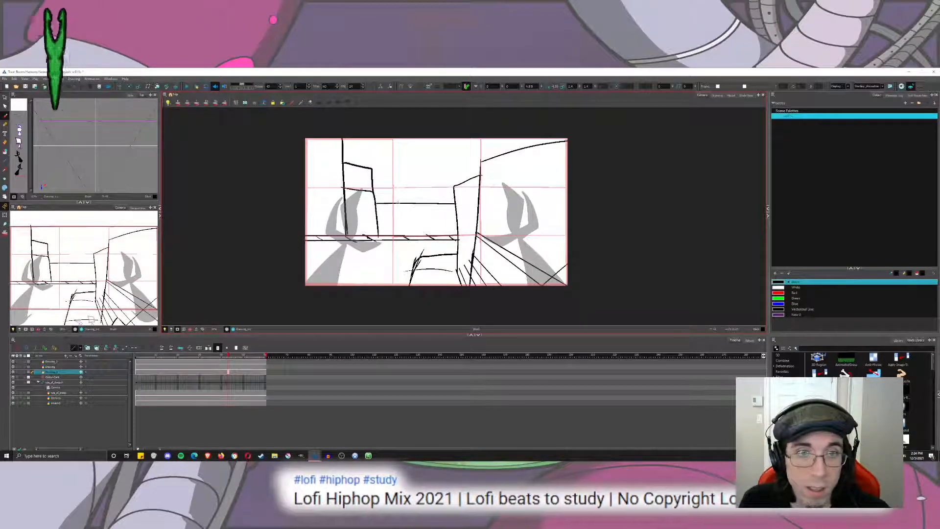
mouse_move(398, 202)
mouse_down()
mouse_move(398, 168)
mouse_move(436, 162)
mouse_move(437, 203)
mouse_up()
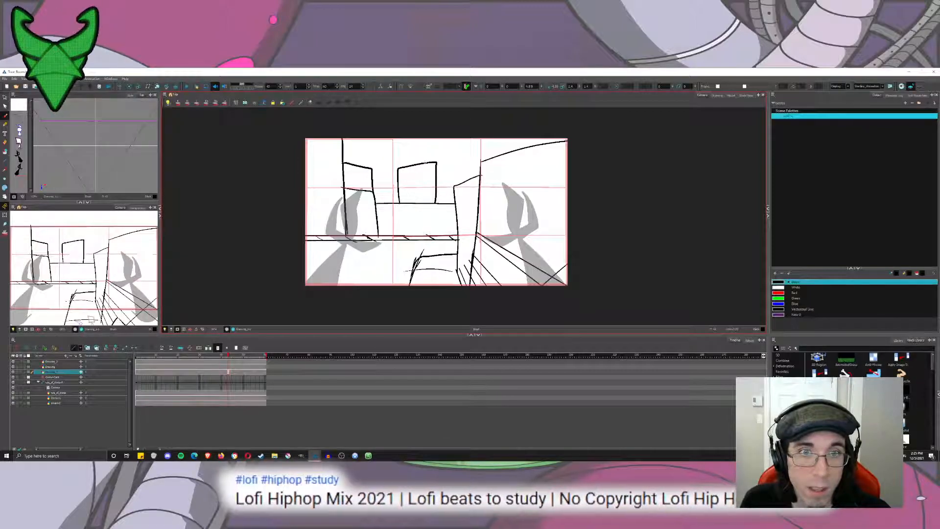
key(ctrl+z)
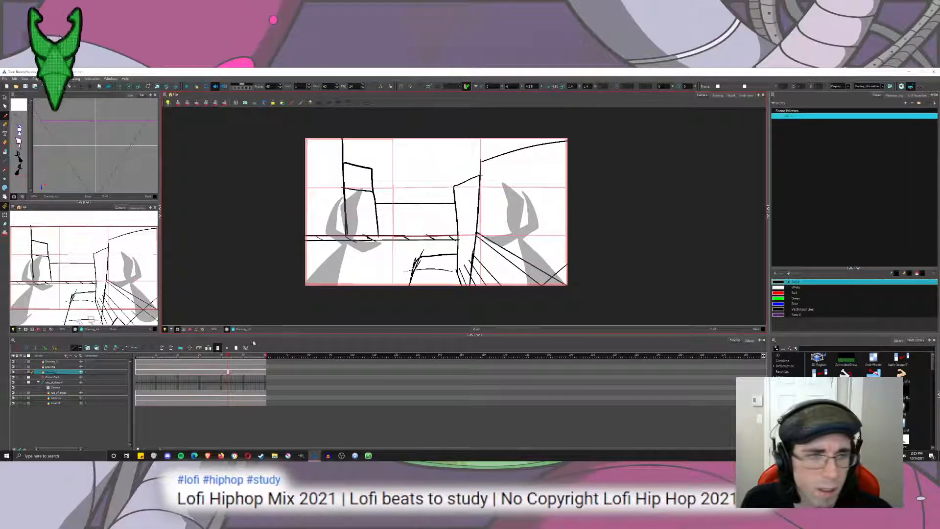
On a slightly later frame of the camera tilt, extend the left building's vertical edge to the top of the frame.
key(alt+2)
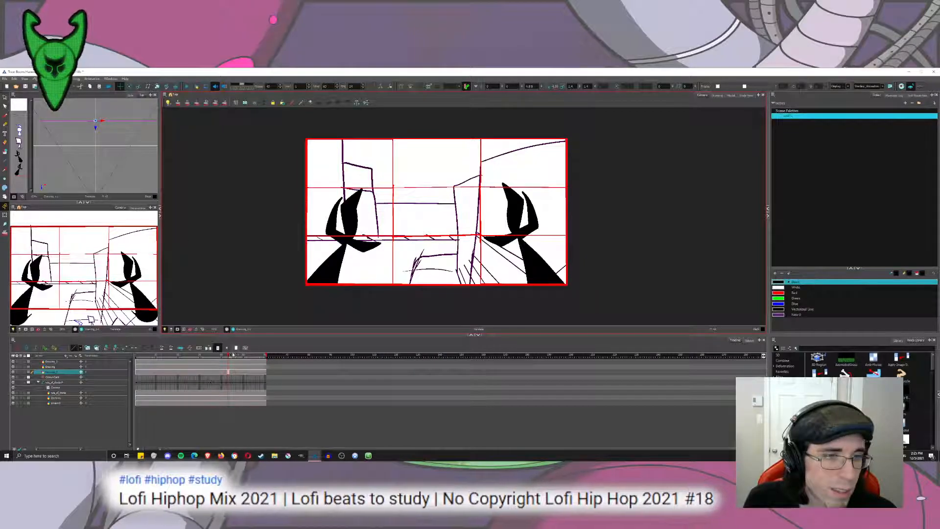
drag(229, 356, 232, 358)
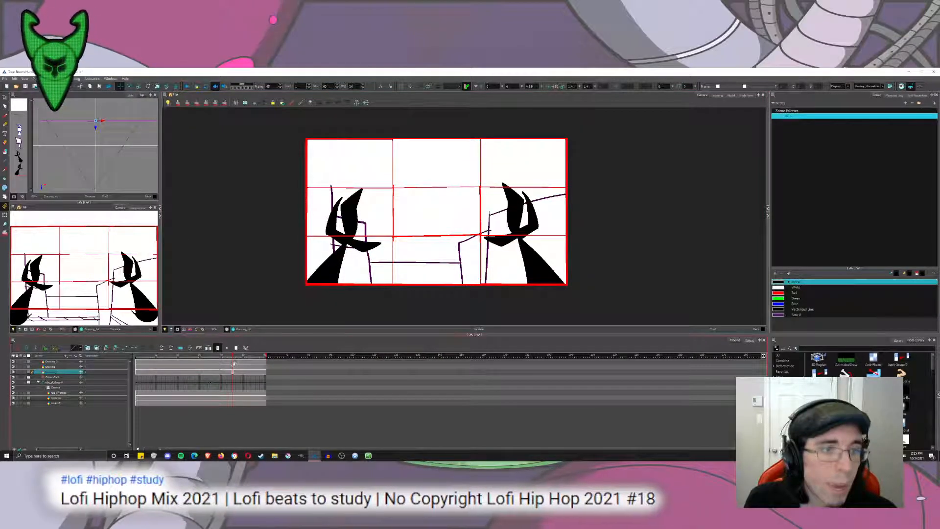
click(233, 361)
click(5, 117)
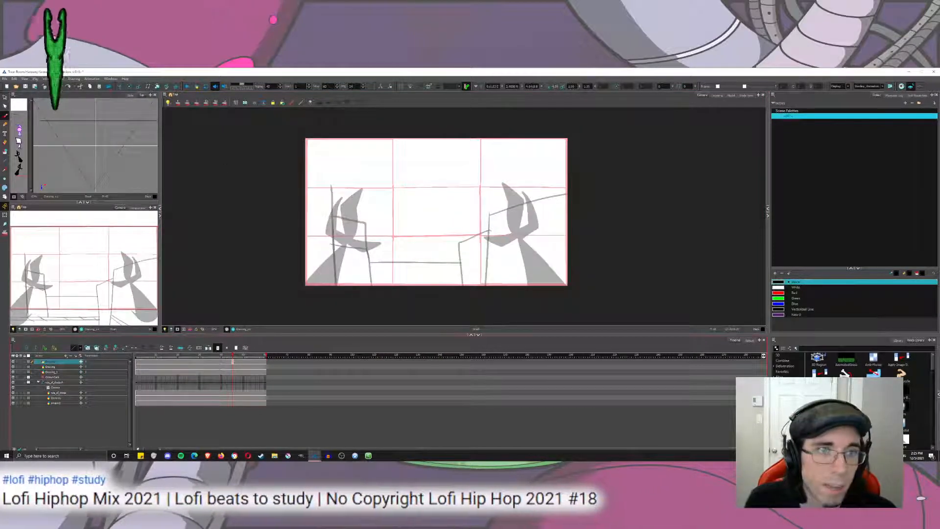
click(233, 372)
drag(333, 188, 329, 111)
key(ctrl+z)
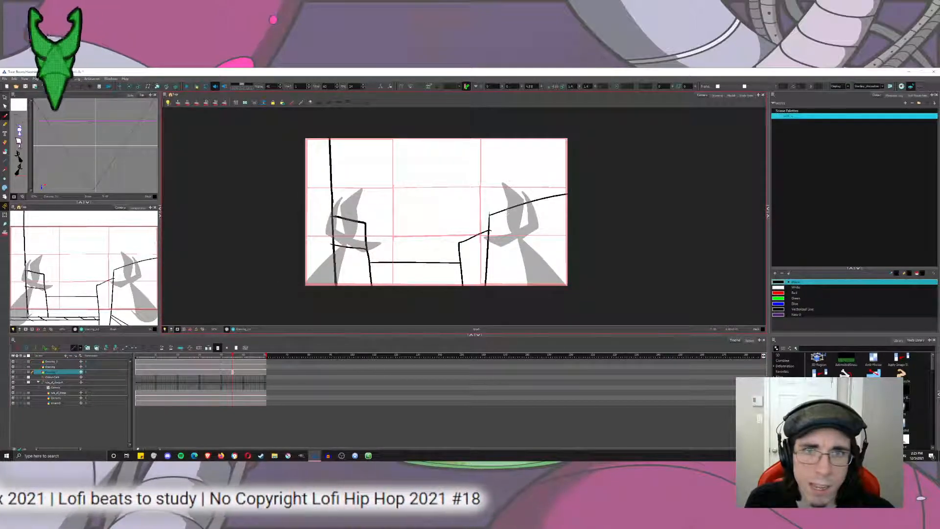
Draw a chimney on the right-hand building's roof and a small block on the left-hand building's roof, undoing unsuitable strokes.
drag(516, 189, 554, 170)
key(ctrl+z)
mouse_move(526, 202)
mouse_down()
mouse_move(526, 168)
mouse_move(539, 200)
mouse_up()
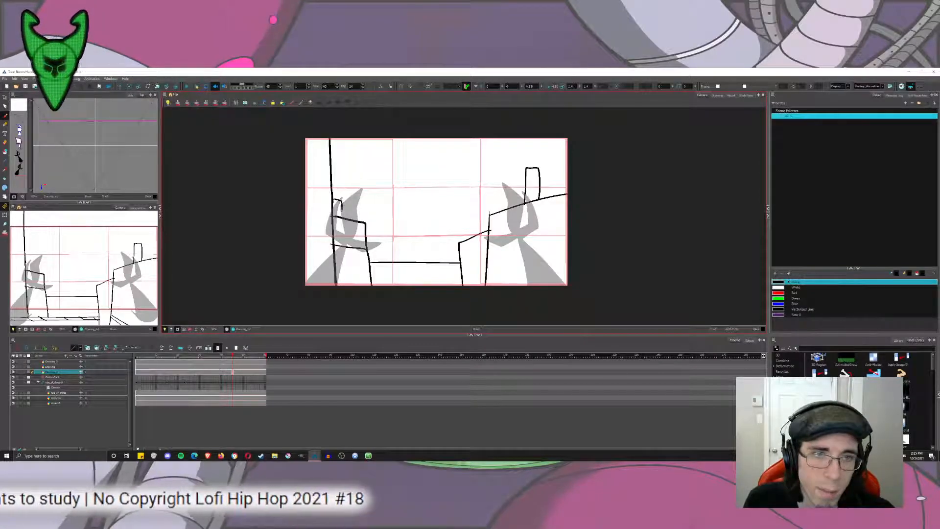
mouse_move(352, 219)
mouse_down()
mouse_move(394, 251)
mouse_move(406, 211)
mouse_move(430, 220)
mouse_move(430, 201)
mouse_up()
key(ctrl+z)
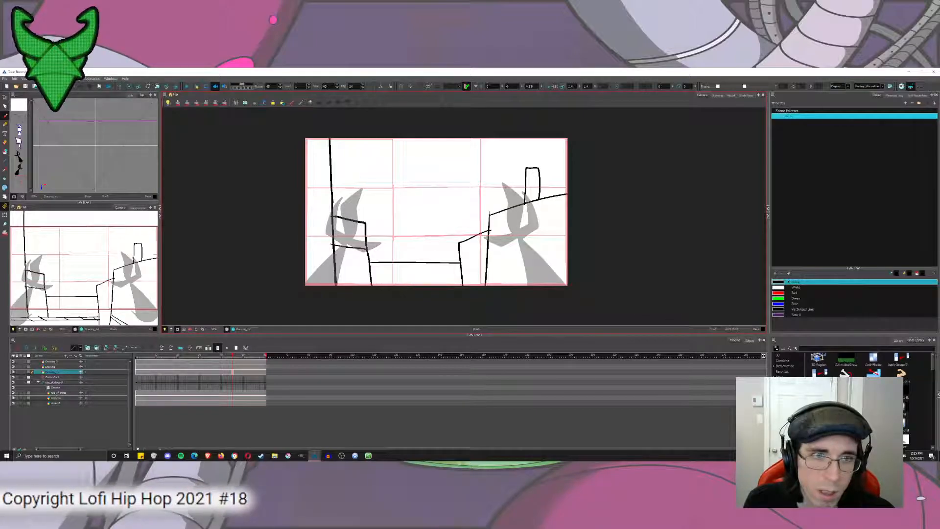
drag(334, 217, 347, 218)
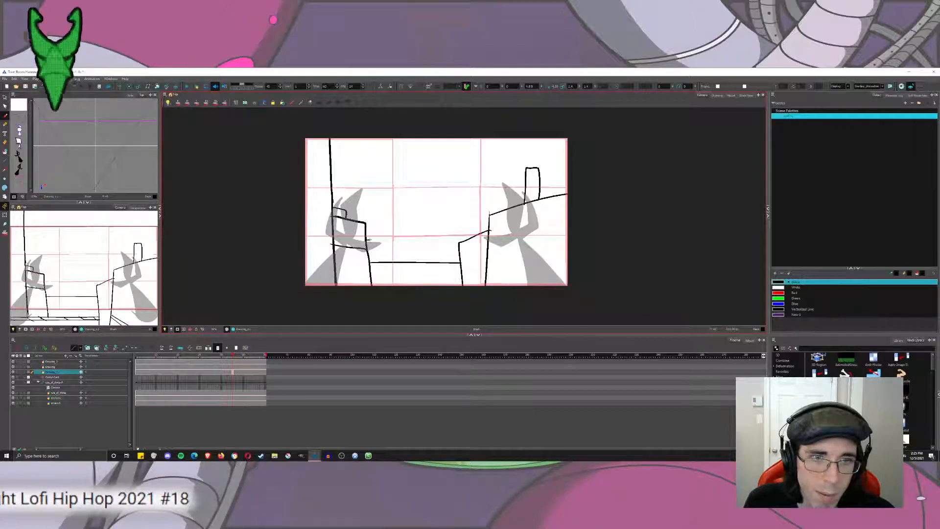
Draw a skyline outline with a tall curved-top tower above the central roofline and fill it black.
mouse_move(385, 247)
mouse_down()
mouse_move(408, 263)
mouse_move(409, 242)
mouse_move(432, 251)
mouse_move(425, 208)
mouse_move(435, 200)
mouse_move(449, 212)
mouse_move(453, 262)
mouse_move(480, 231)
mouse_up()
mouse_move(382, 246)
mouse_down()
mouse_move(405, 247)
mouse_move(408, 257)
mouse_move(466, 238)
mouse_up()
click(5, 152)
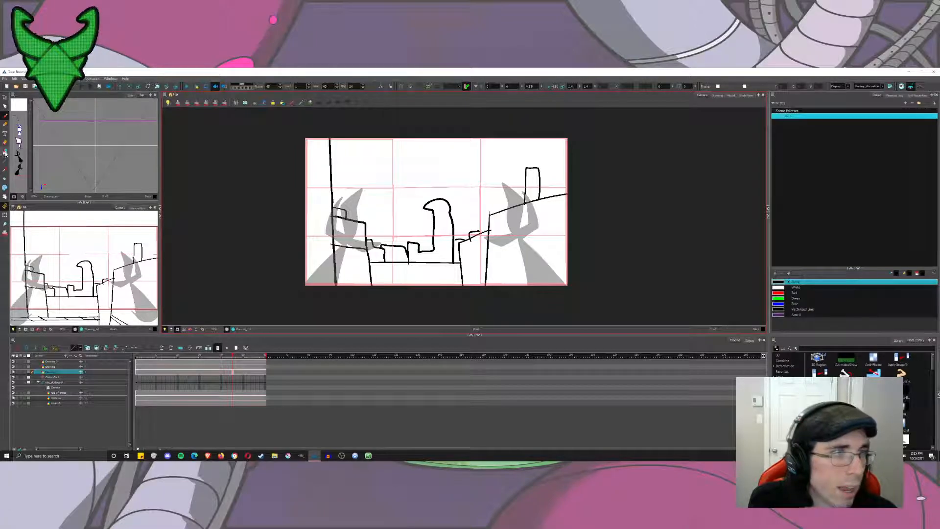
click(430, 260)
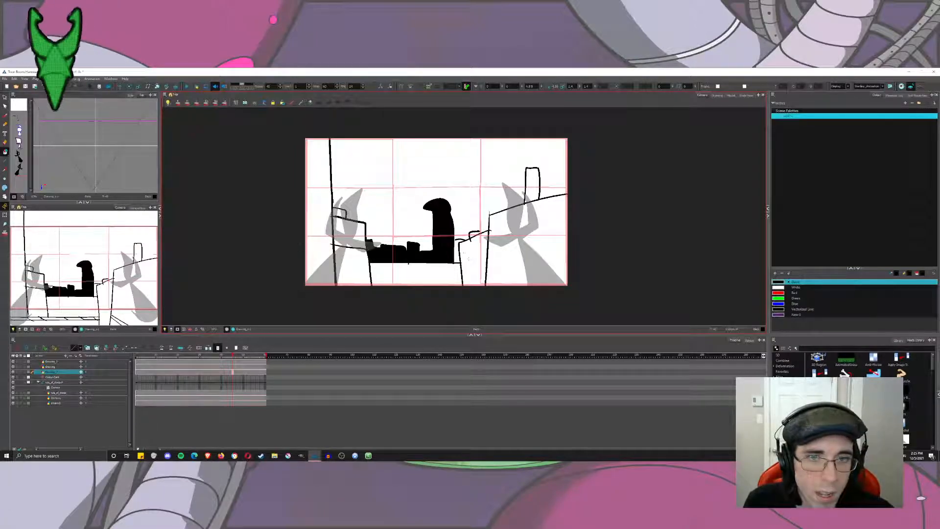
click(455, 251)
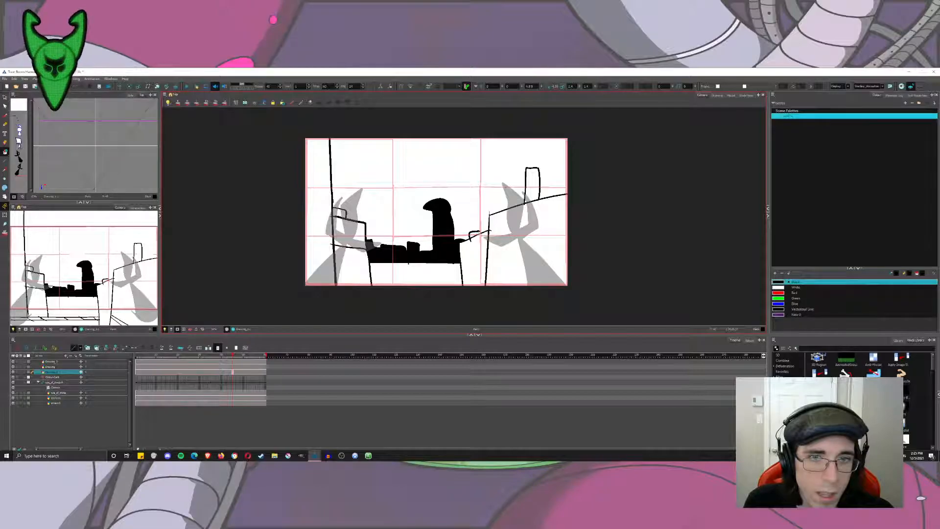
Undo the filled skyline, the tower, the chimney and the small roof blocks, keeping the basic building outlines.
key(alt+b)
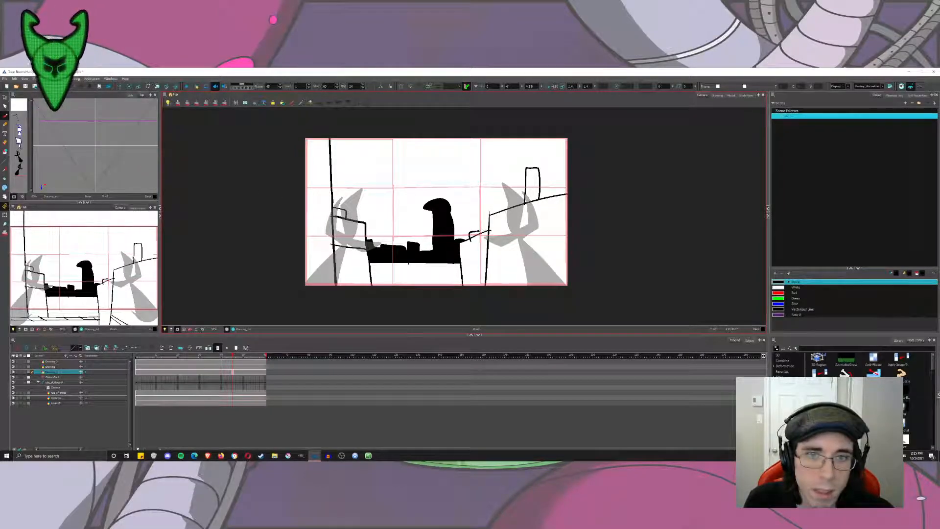
key(ctrl+z)
key(ctrl+z)
key(ctrl+z)
key(ctrl+z)
key(ctrl+z)
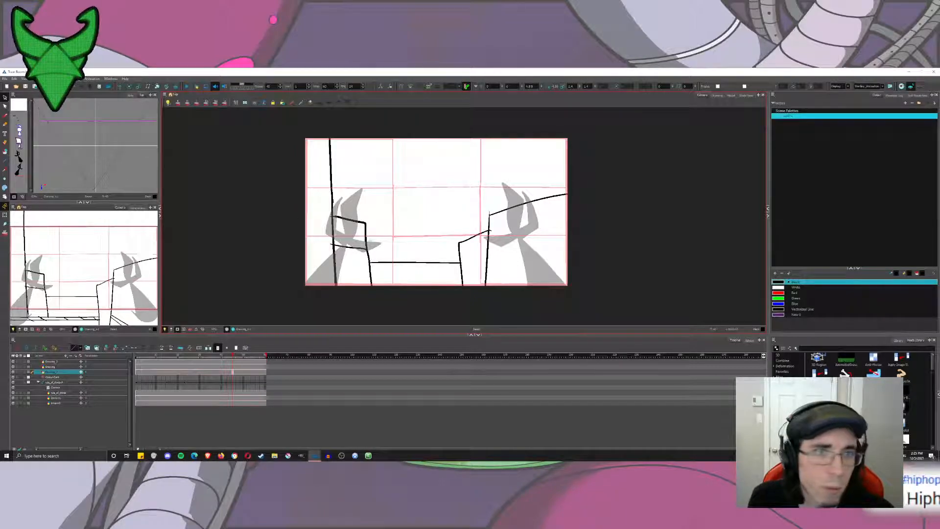
Cut the left-hand building, the central roofline and the street edge strokes out of the background drawing.
drag(298, 207, 376, 268)
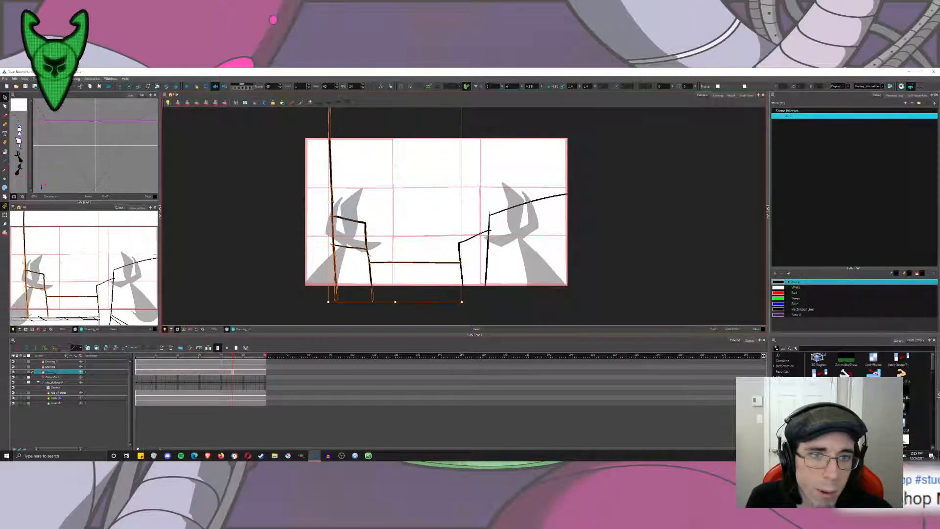
click(177, 330)
mouse_move(301, 258)
mouse_down()
mouse_move(297, 222)
mouse_move(408, 274)
mouse_move(451, 245)
mouse_up()
key(Delete)
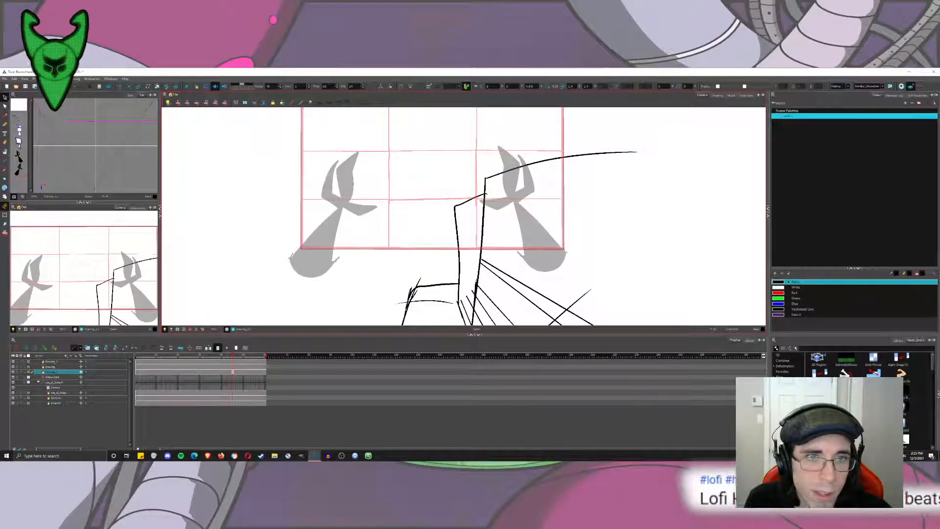
mouse_move(386, 245)
mouse_down()
mouse_move(376, 275)
mouse_move(283, 258)
mouse_up()
key(ctrl+z)
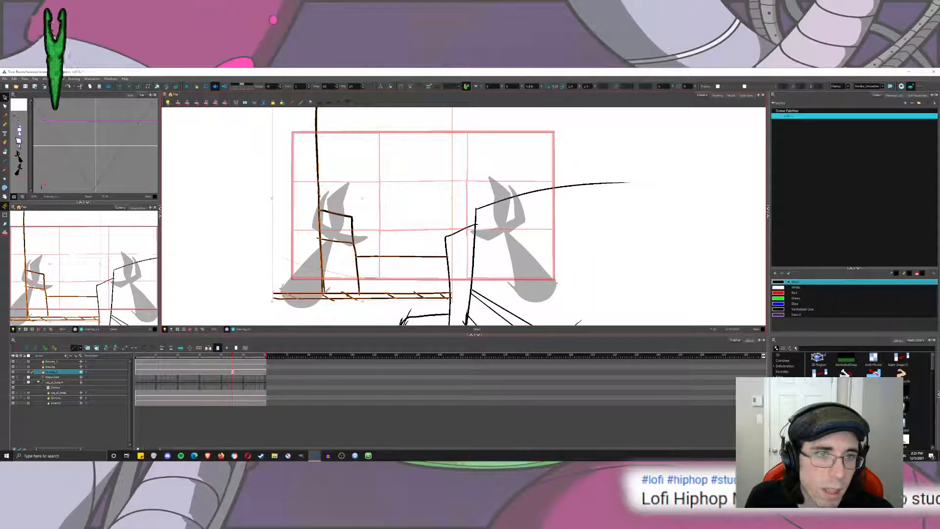
drag(424, 213, 381, 273)
click(409, 206)
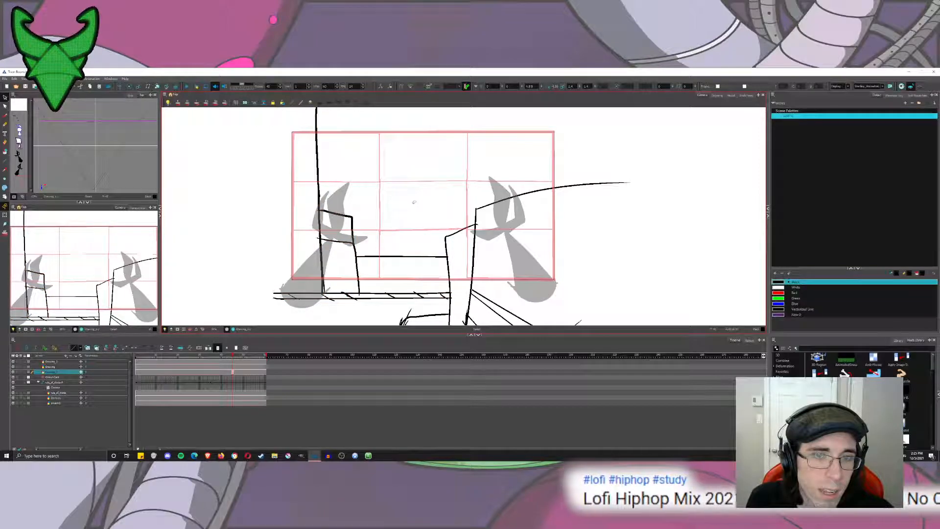
mouse_move(421, 212)
mouse_down()
mouse_move(443, 267)
mouse_move(372, 315)
mouse_move(264, 301)
mouse_move(343, 135)
mouse_move(338, 311)
mouse_move(342, 299)
mouse_up()
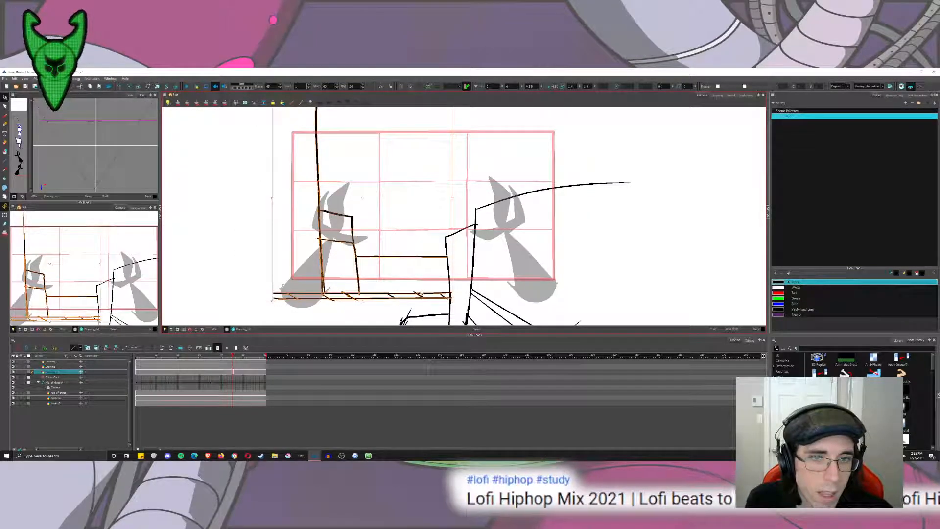
key(Delete)
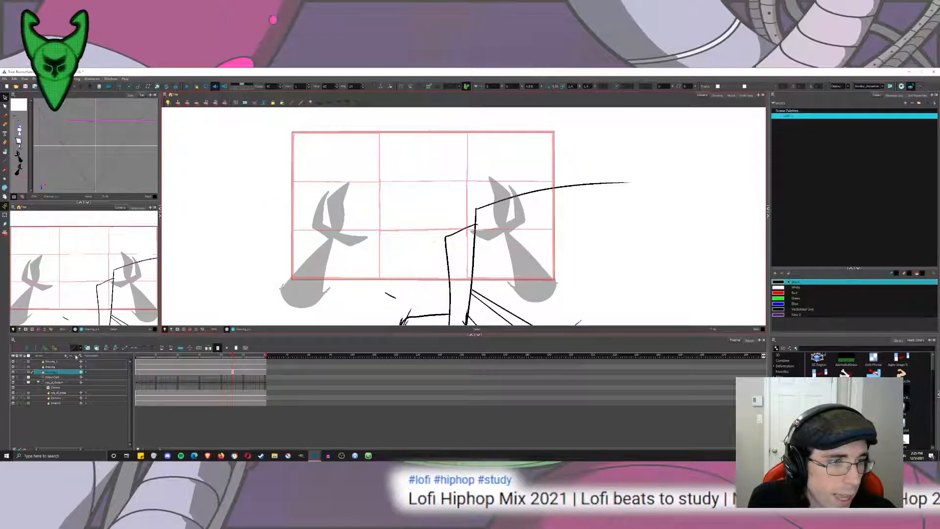
Add a new drawing layer and paste the cut left-building strokes into it.
click(86, 348)
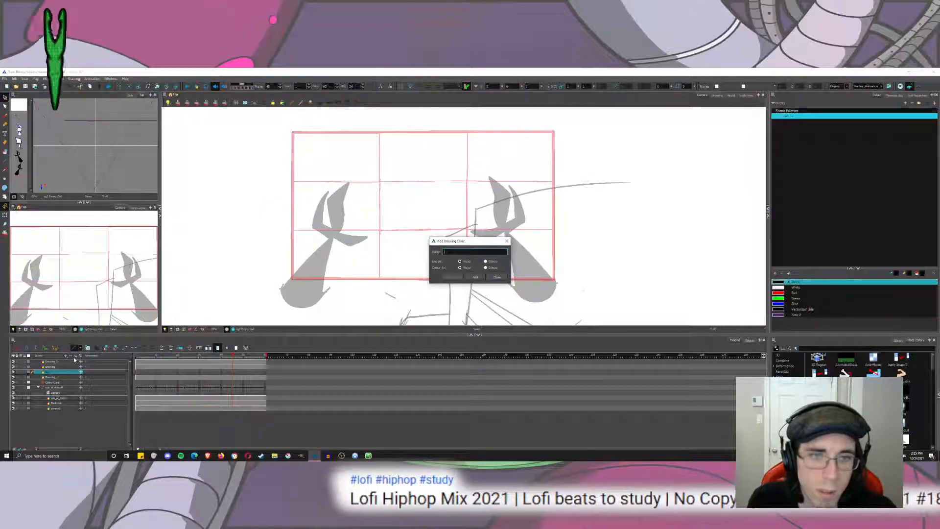
key(Return)
key(ctrl+v)
key(Escape)
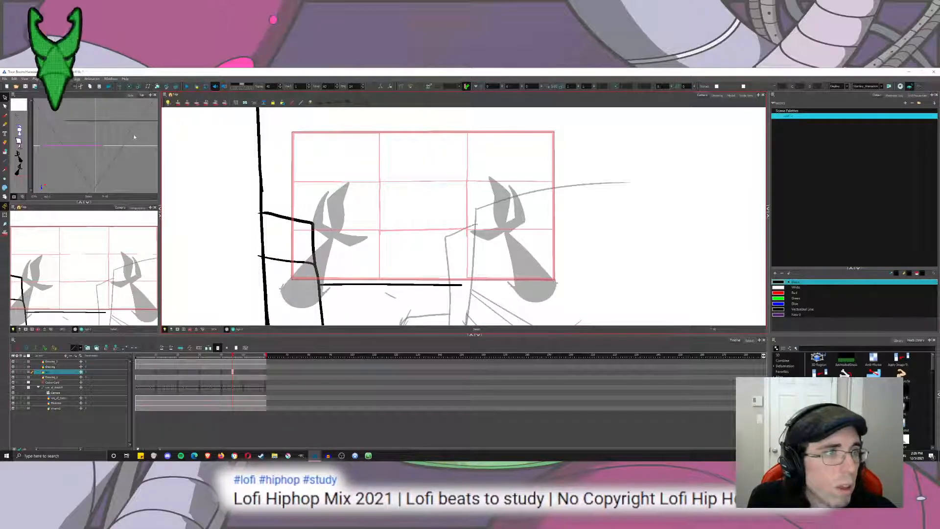
Move the pasted building layer farther from the camera and reposition it beside the narrow right-hand building.
click(157, 86)
click(120, 86)
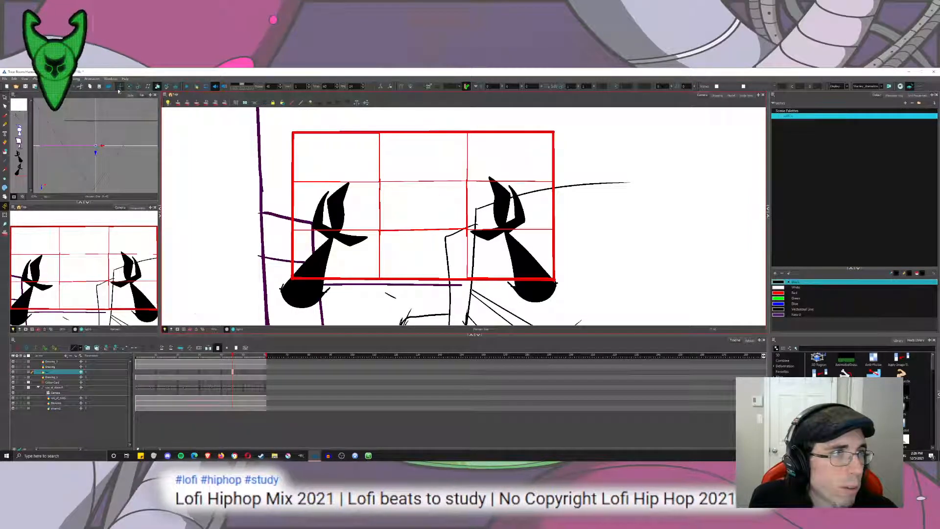
mouse_move(78, 187)
mouse_down()
mouse_move(83, 156)
mouse_move(109, 166)
mouse_move(109, 157)
mouse_up()
mouse_move(486, 217)
mouse_down()
mouse_move(481, 201)
mouse_move(485, 228)
mouse_up()
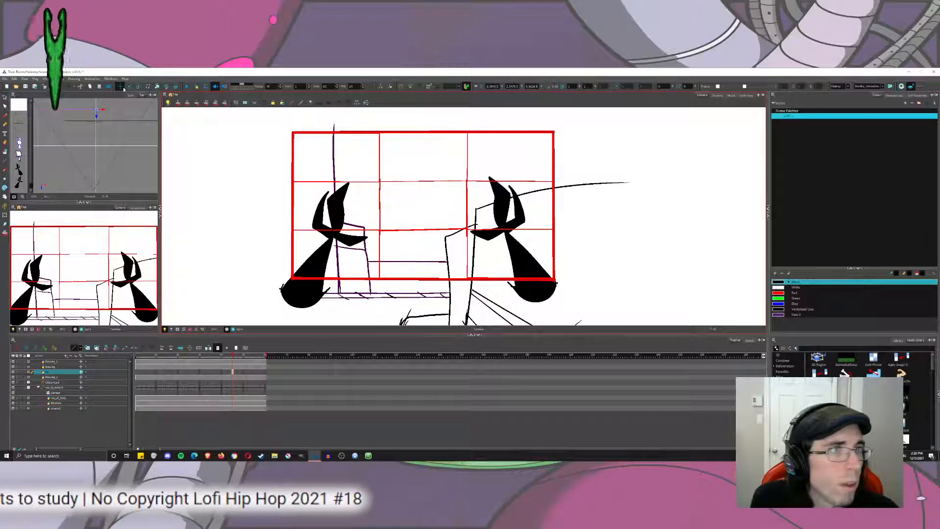
click(157, 87)
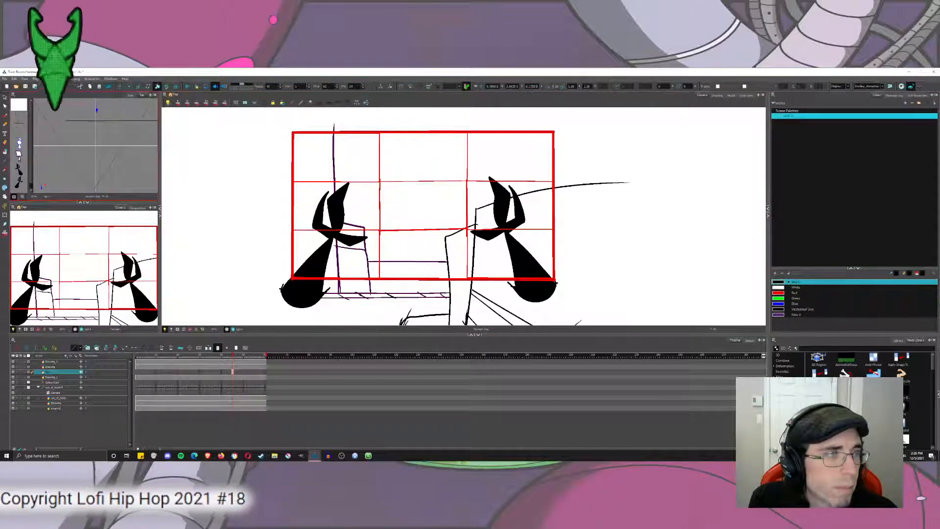
click(5, 97)
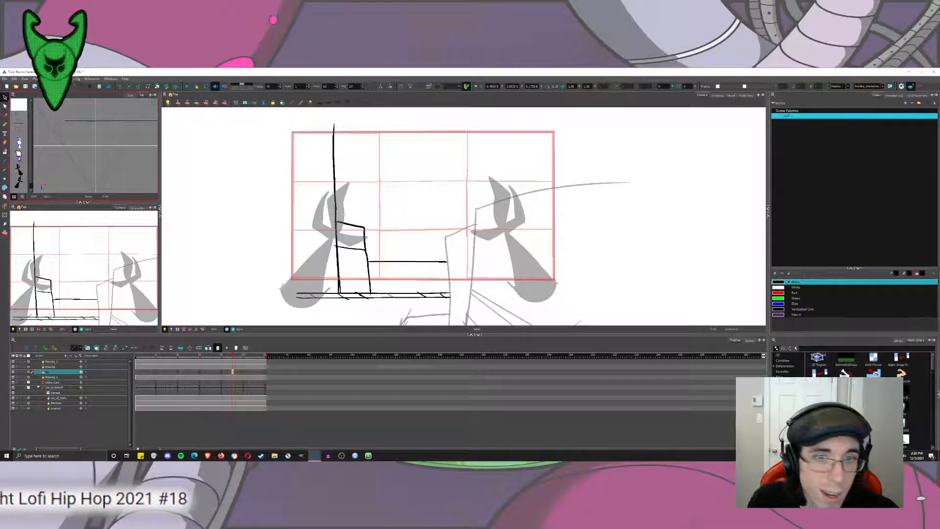
Extend the central roofline and street edge behind the right-hand buildings and close the outlines, including the tall left-hand building.
click(5, 116)
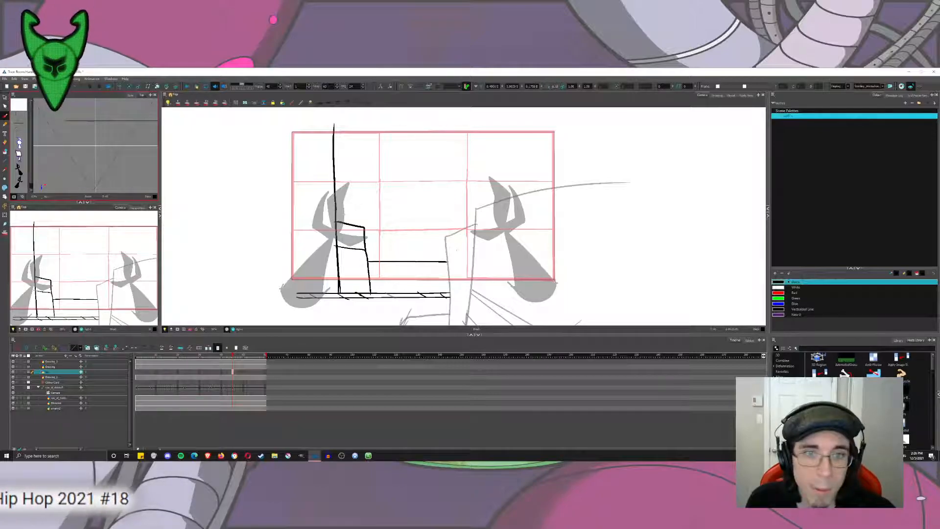
mouse_move(445, 262)
mouse_down()
mouse_move(496, 275)
mouse_move(444, 293)
mouse_up()
key(ctrl+z)
drag(440, 261, 525, 258)
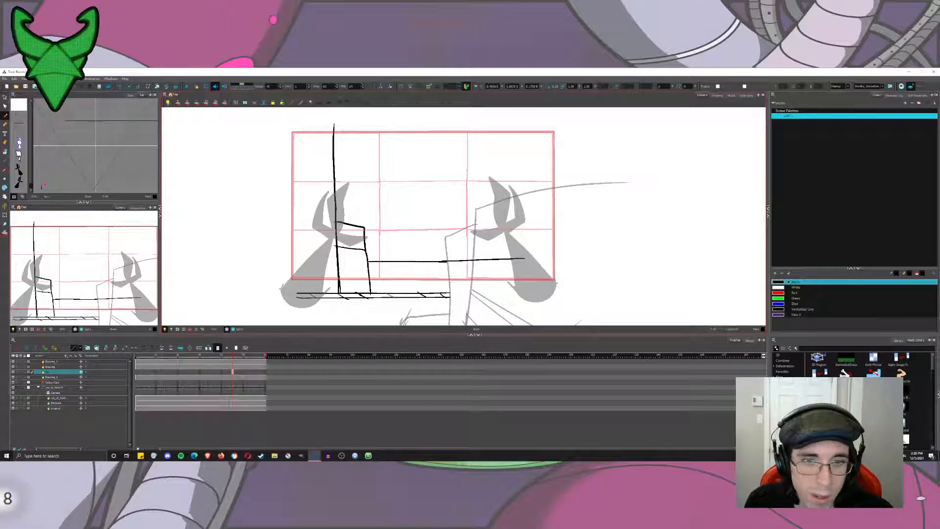
mouse_move(443, 294)
mouse_down()
mouse_move(513, 292)
mouse_move(446, 297)
mouse_up()
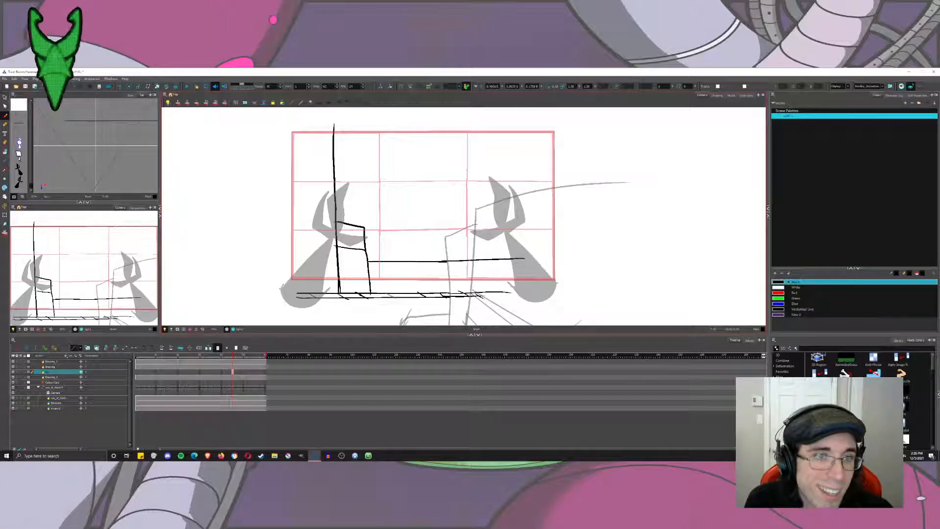
drag(301, 292, 299, 297)
drag(289, 296, 276, 173)
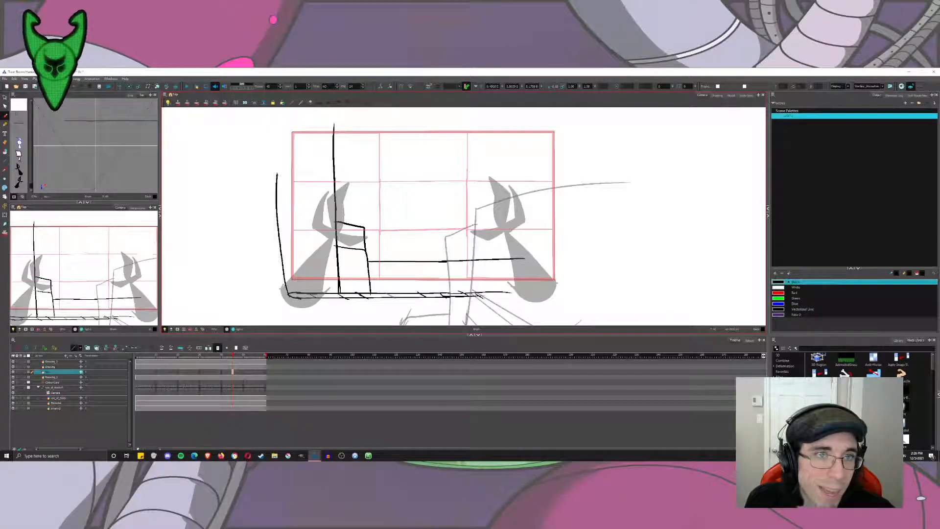
drag(327, 116, 335, 129)
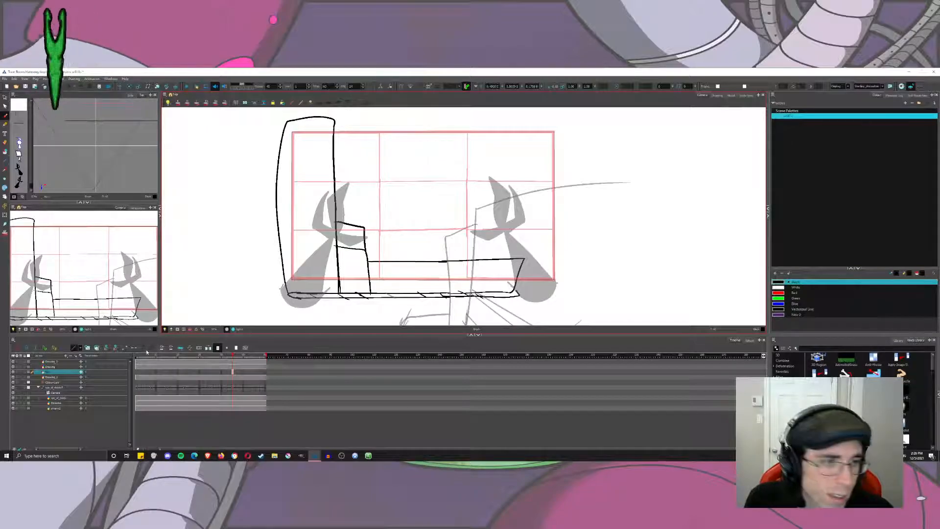
Add a new drawing layer named bg3.
click(77, 355)
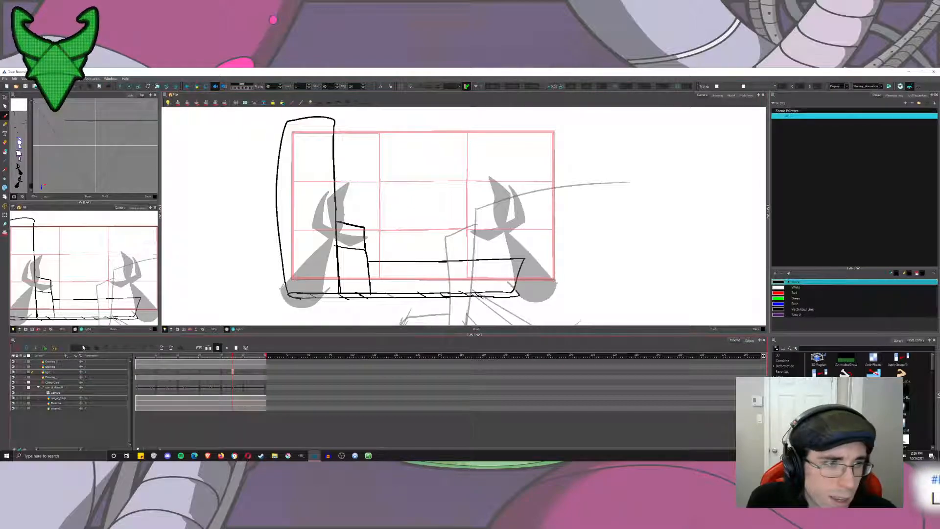
click(79, 356)
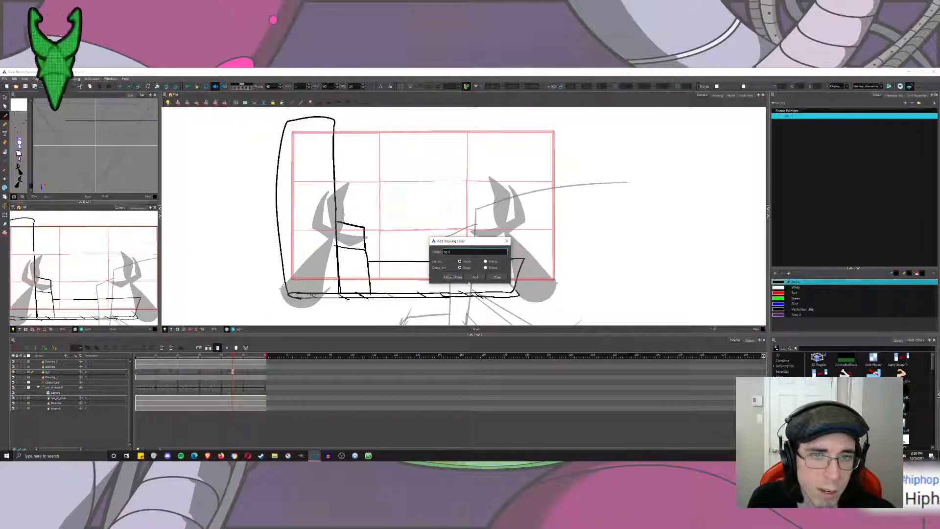
text(bg3)
click(453, 277)
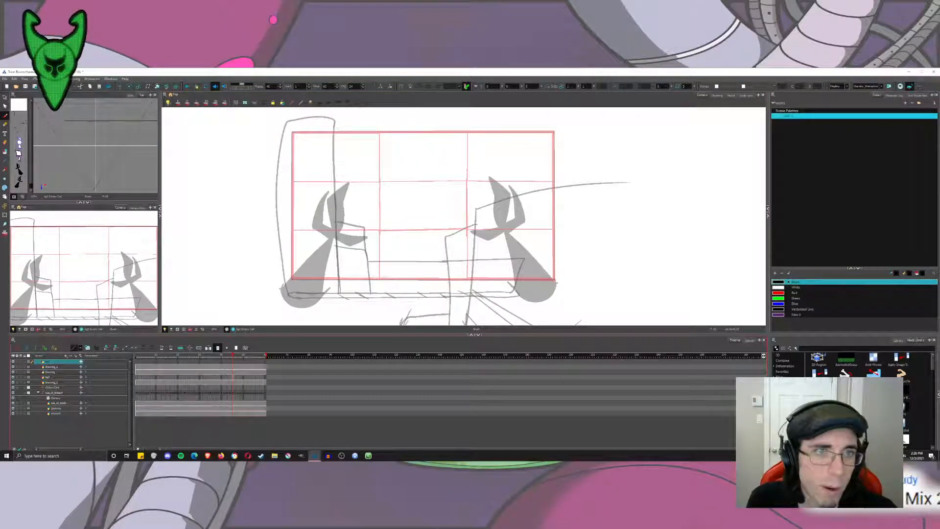
Draw a distant skyline with a small chimney, a tall tower and a separate lower block, replacing the first trial stroke.
drag(350, 210, 349, 234)
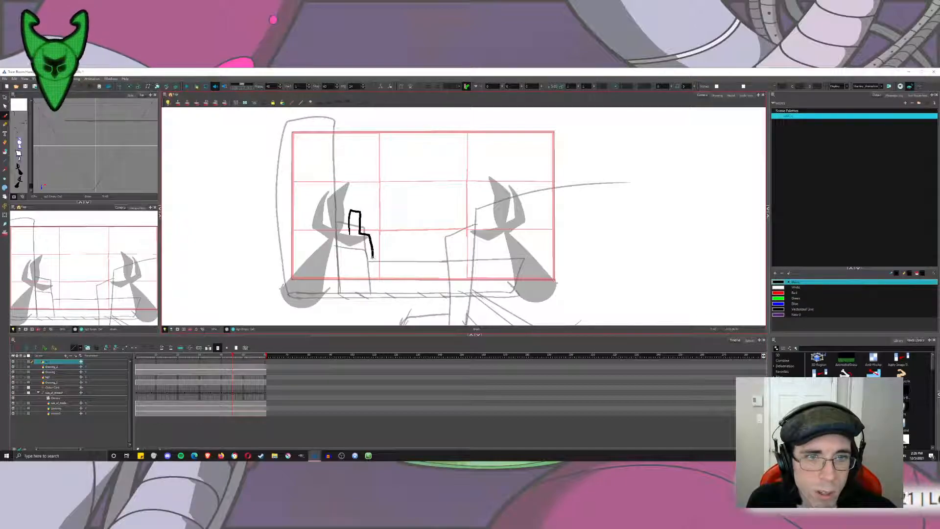
drag(395, 264, 396, 267)
key(ctrl+z)
mouse_move(350, 224)
mouse_down()
mouse_move(379, 260)
mouse_move(382, 249)
mouse_move(367, 237)
mouse_move(375, 163)
mouse_move(399, 164)
mouse_move(395, 273)
mouse_move(409, 231)
mouse_move(422, 268)
mouse_up()
mouse_move(436, 236)
mouse_down()
mouse_move(459, 225)
mouse_move(464, 270)
mouse_up()
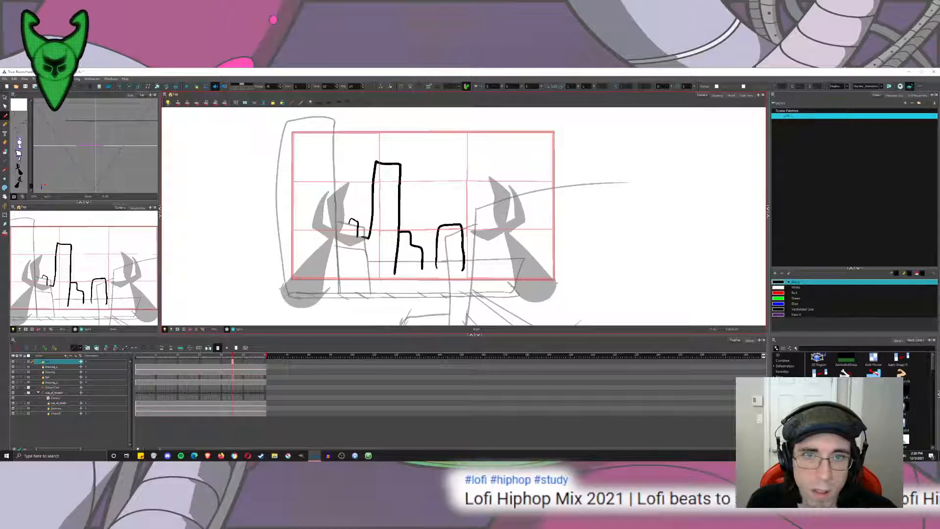
Add a narrow tower behind the right-hand character, close the open skyline outlines and fill all the shapes black.
drag(503, 195, 504, 215)
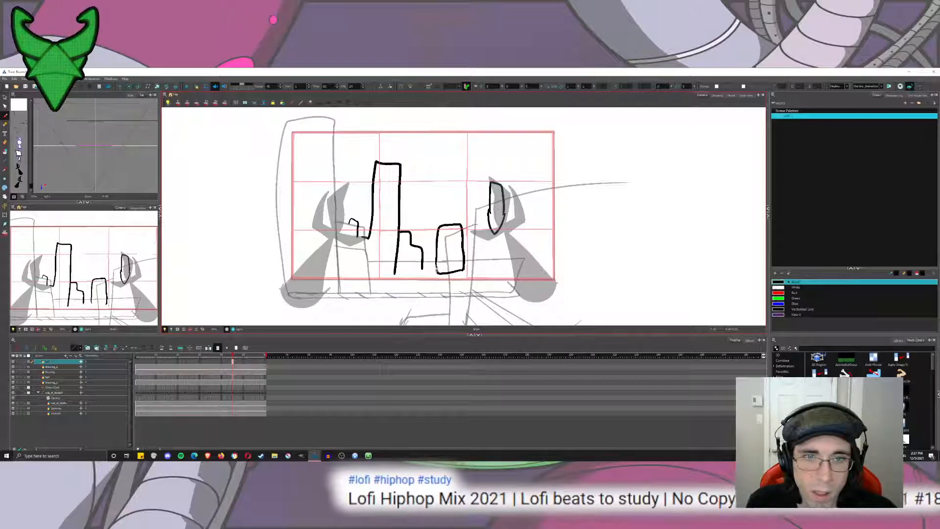
drag(422, 267, 394, 277)
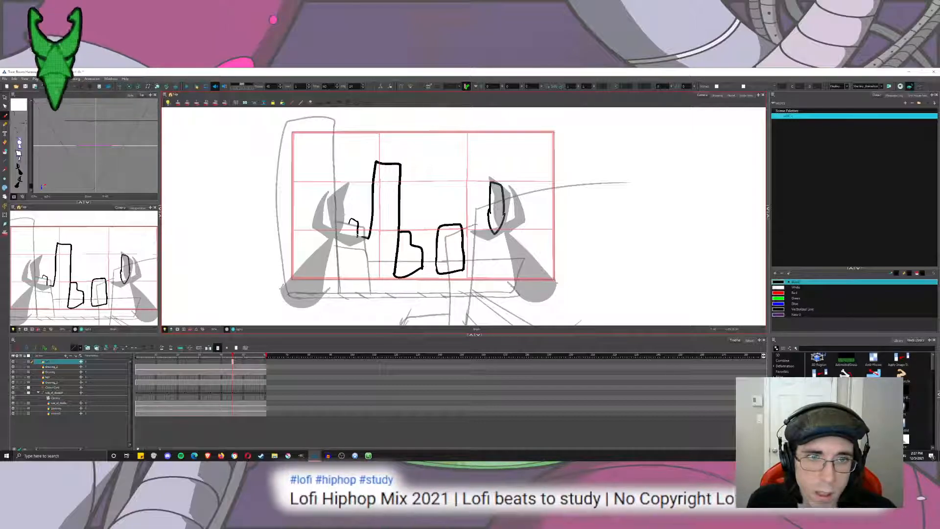
mouse_move(350, 222)
mouse_down()
mouse_move(351, 274)
mouse_move(399, 279)
mouse_up()
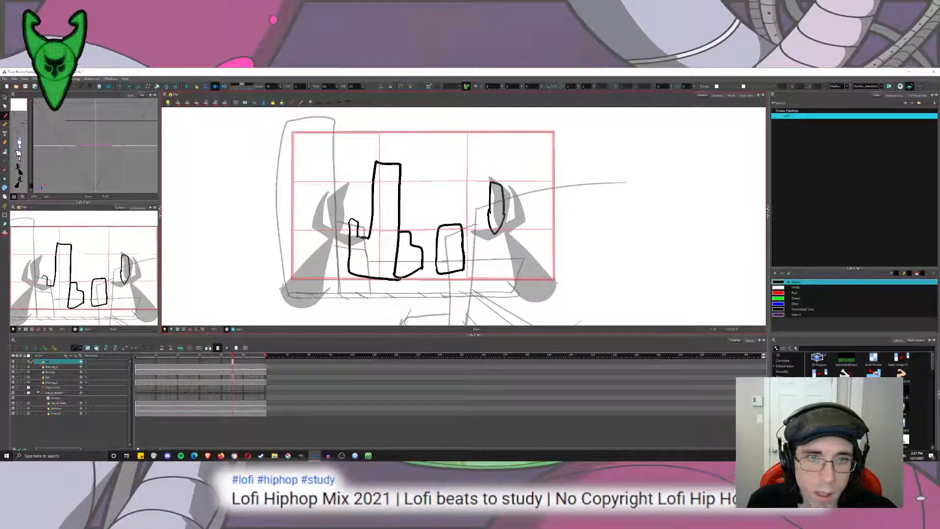
mouse_move(373, 172)
mouse_down()
mouse_move(425, 162)
mouse_move(470, 289)
mouse_move(425, 157)
mouse_up()
key(ctrl+z)
click(5, 152)
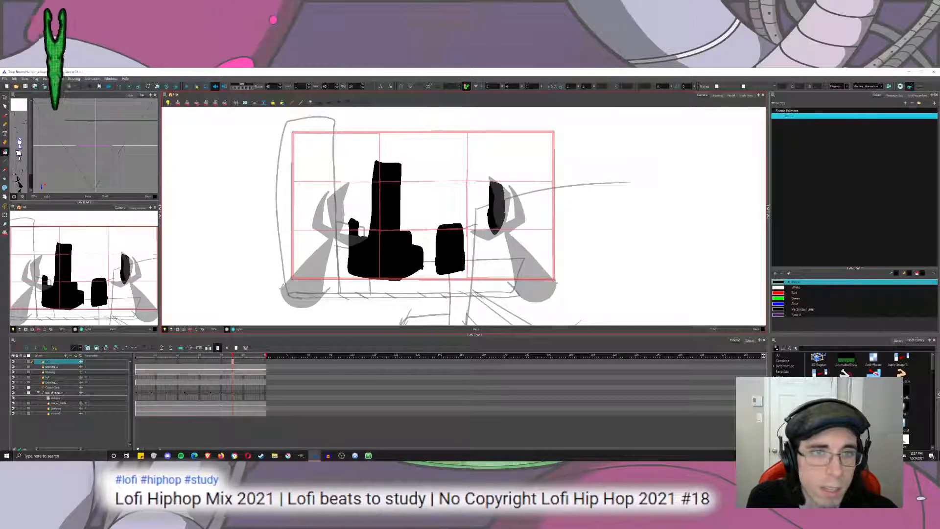
Push the skyline layer far back in depth behind the buildings and move the white backdrop card behind it.
click(157, 86)
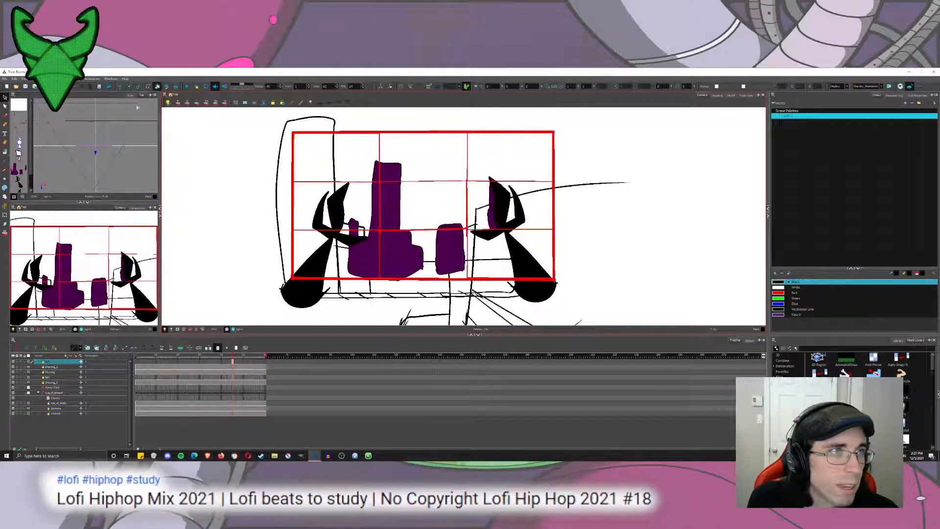
drag(17, 169, 9, 99)
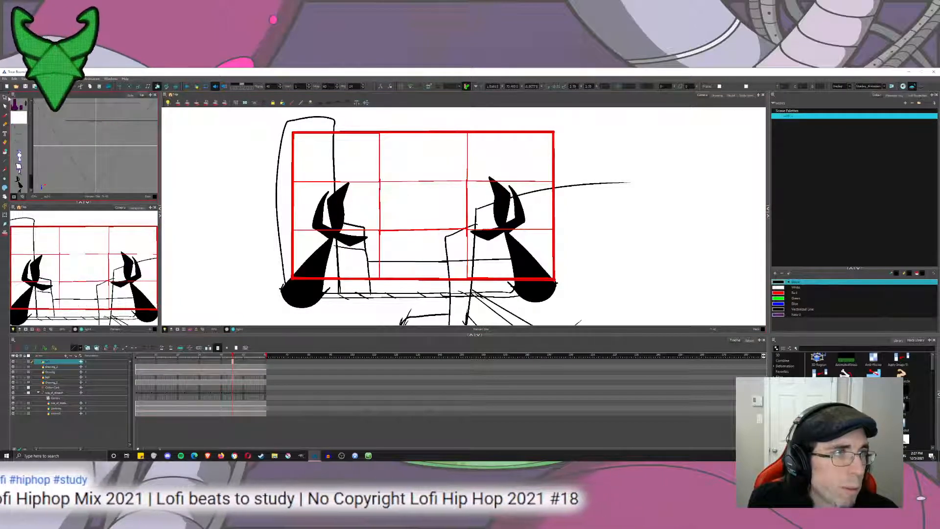
click(54, 387)
click(157, 87)
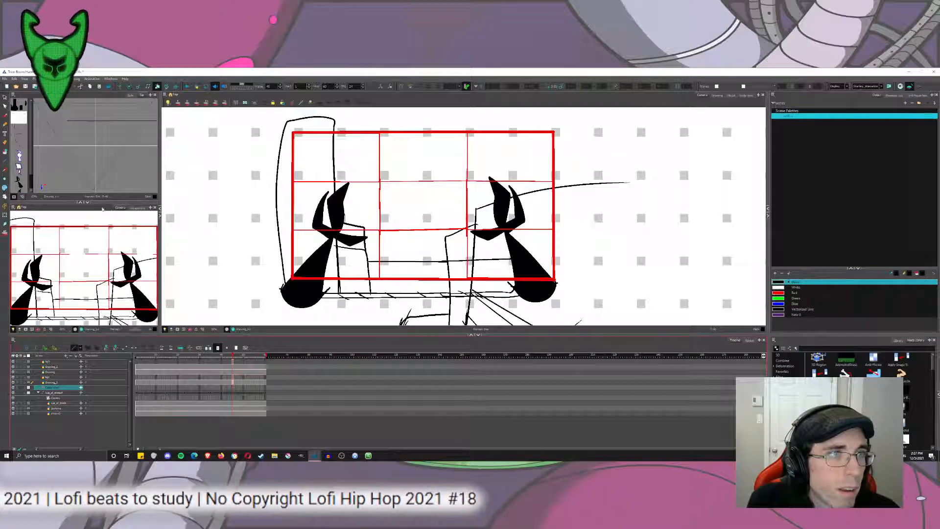
drag(112, 166, 127, 115)
On the middle building layer, fill the left-hand block and the low central building with white to mask the skyline.
click(5, 115)
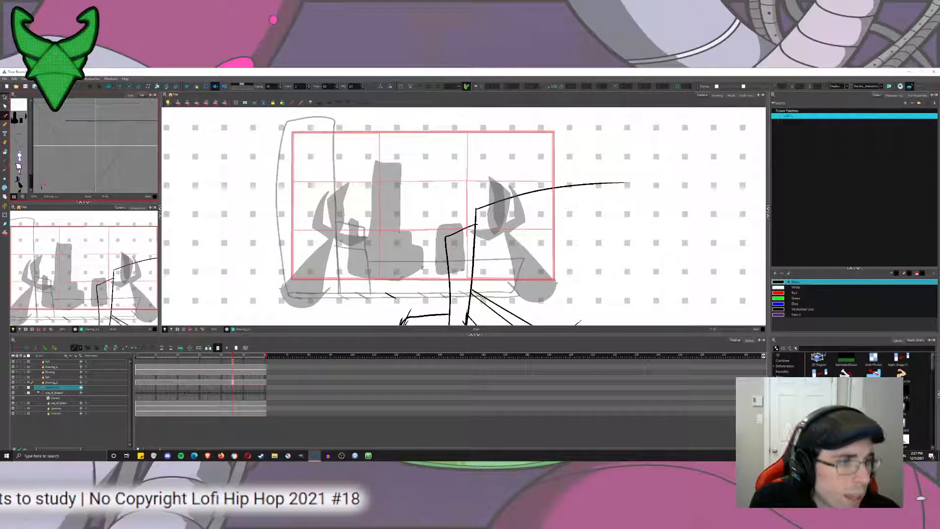
click(58, 377)
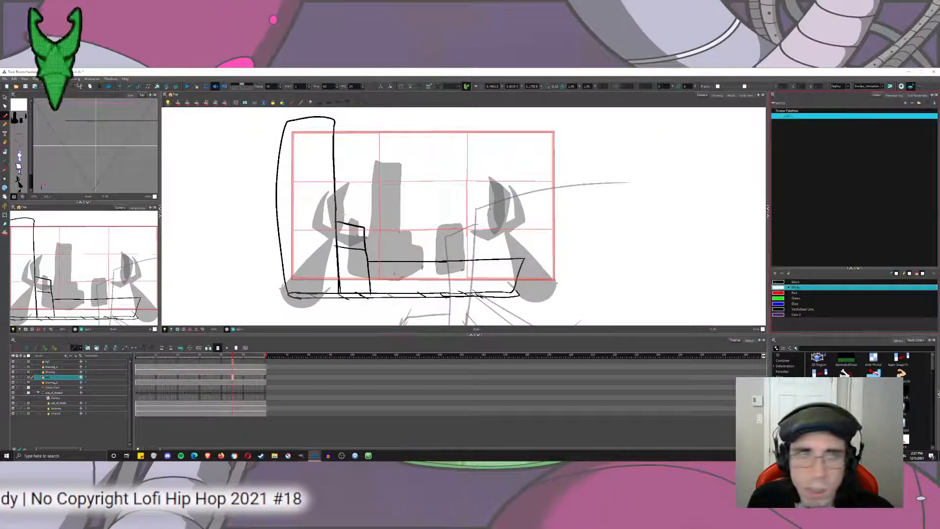
click(5, 151)
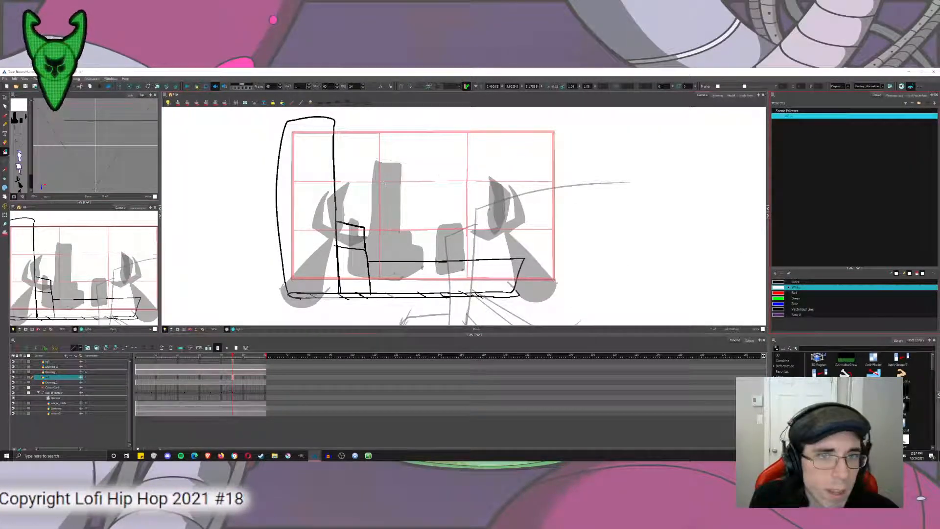
drag(353, 236, 416, 275)
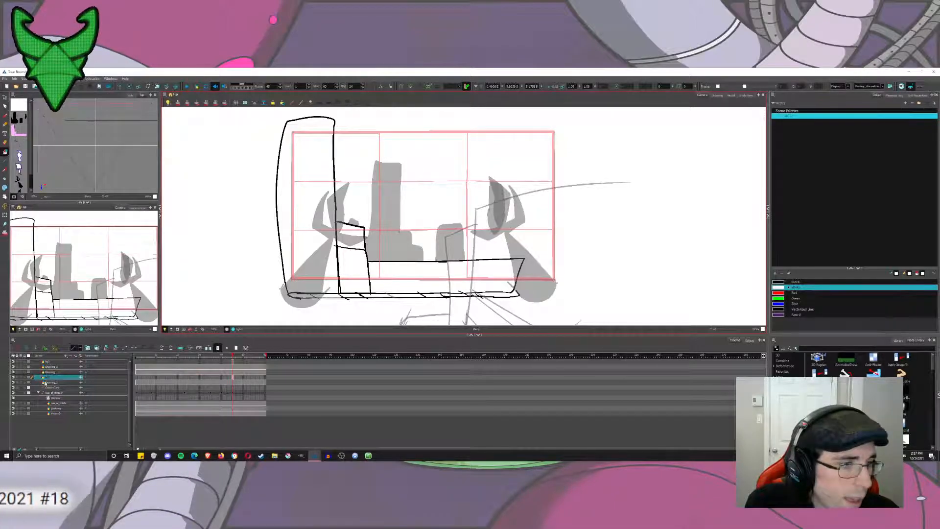
On the perspective street layer, close off the large area beside the receding lines with a white outline and fill it white.
click(53, 362)
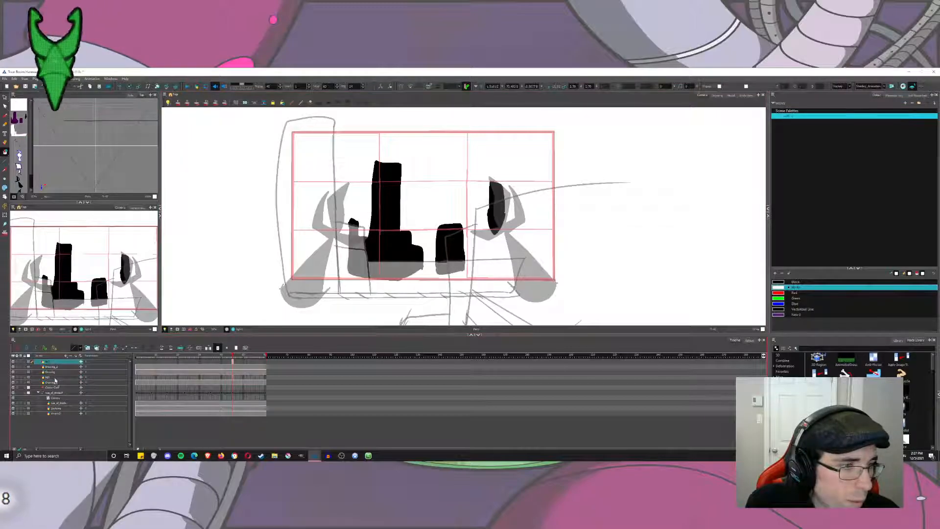
click(55, 381)
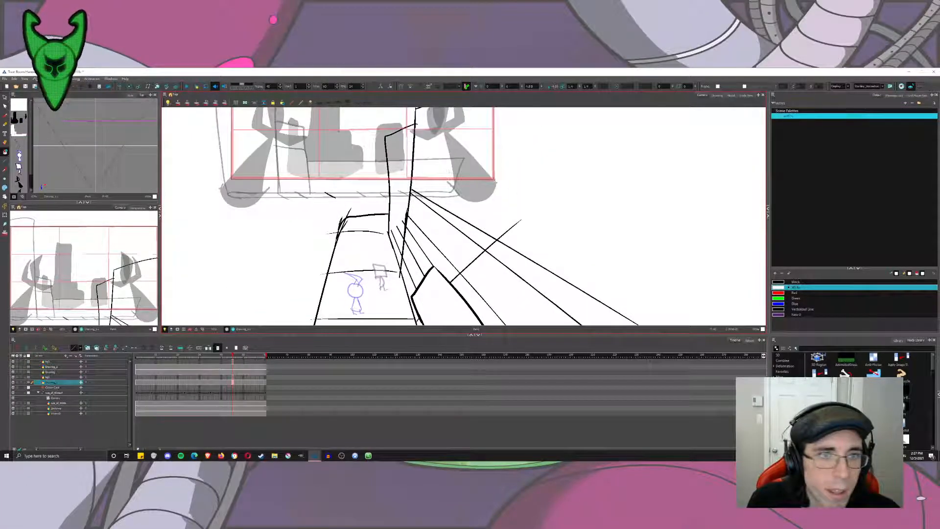
scroll(516, 207, down, 2)
drag(516, 208, 457, 213)
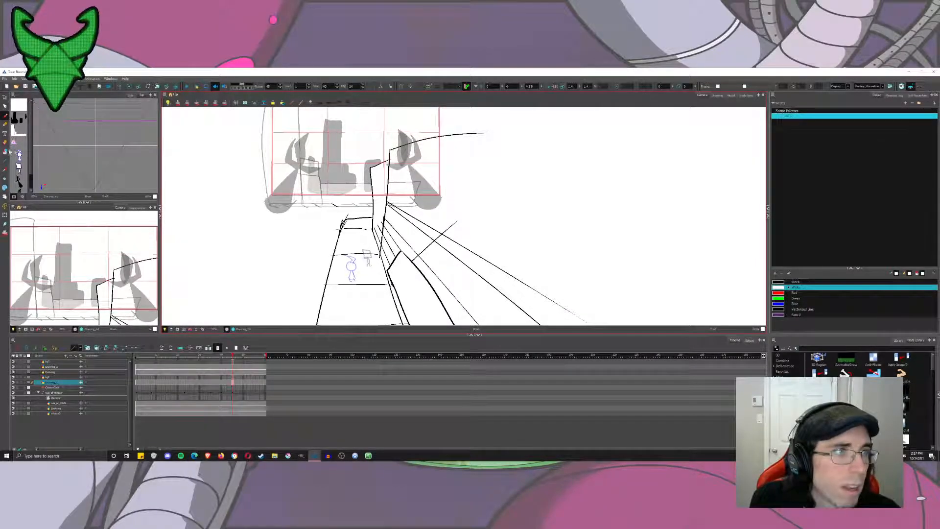
click(5, 151)
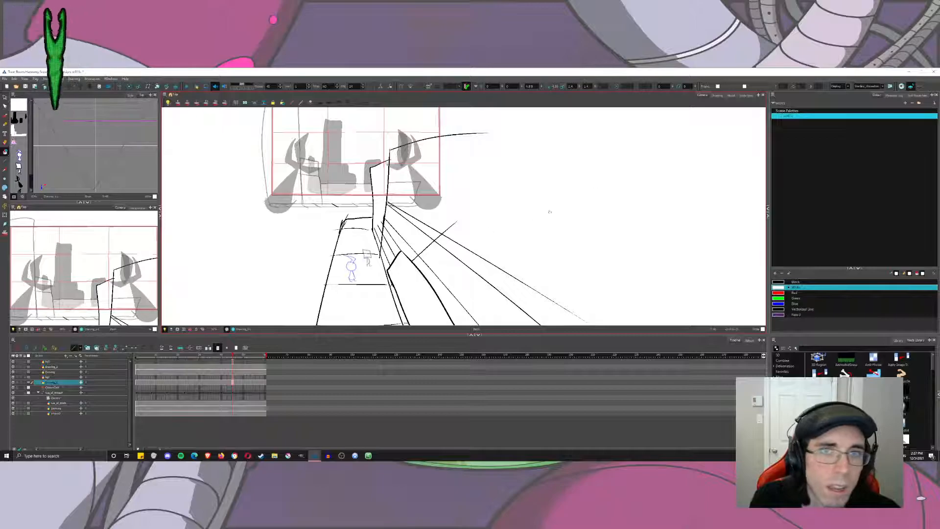
click(716, 97)
drag(533, 171, 439, 219)
scroll(439, 218, down, 5)
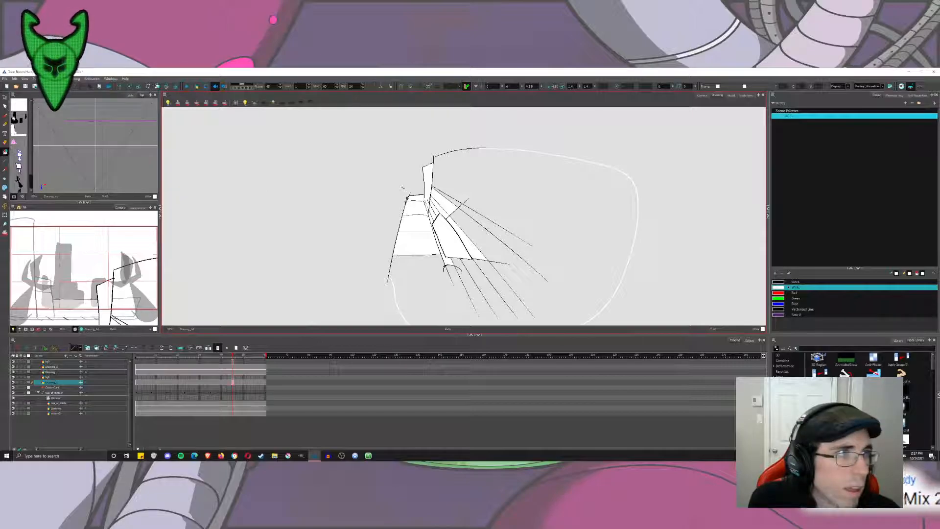
key(alt+b)
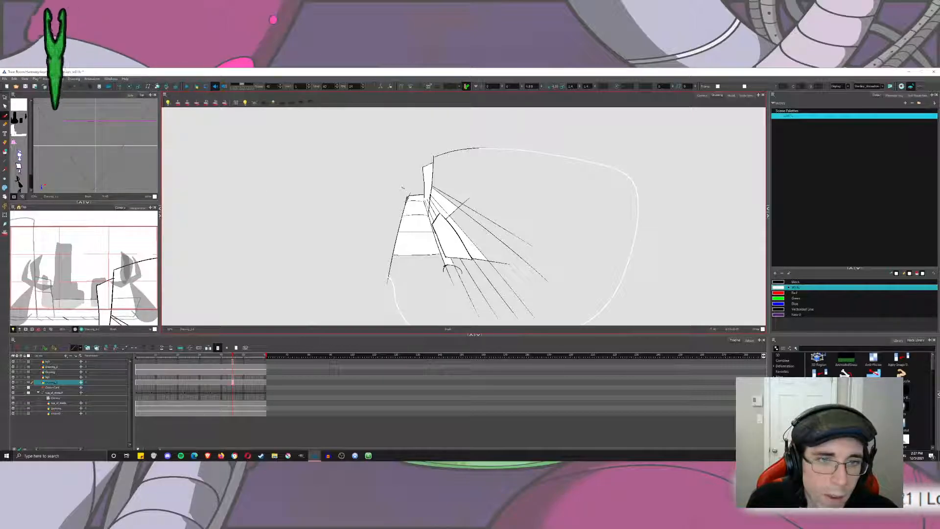
key(alt+i)
click(495, 187)
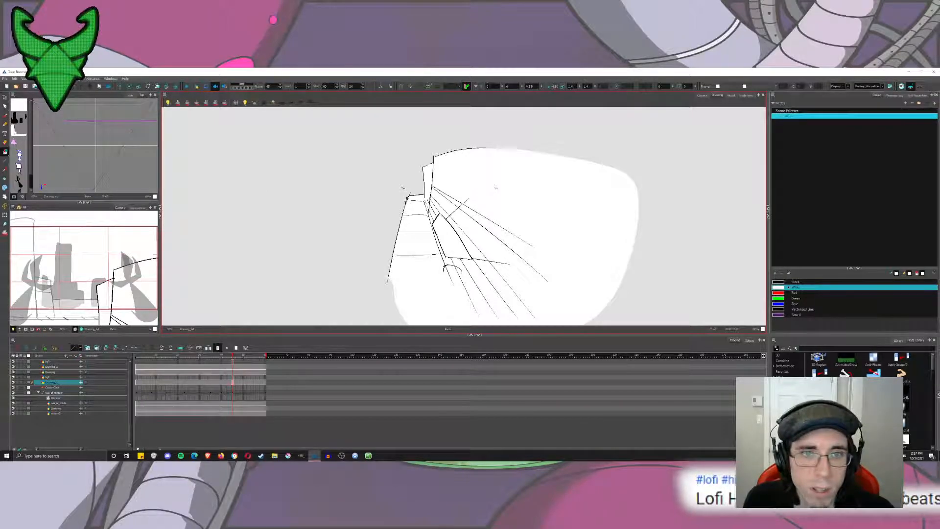
click(702, 96)
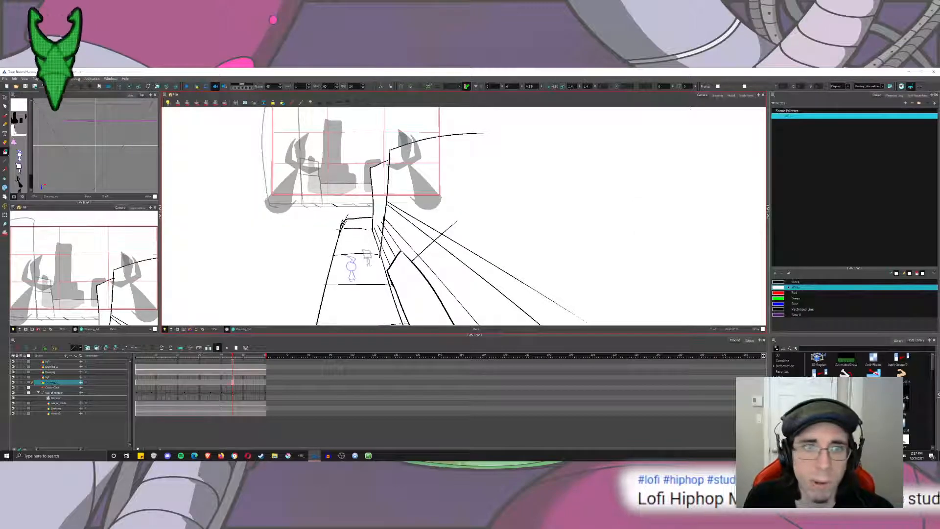
Extend the skyline and middle building drawings back to the first frame and turn off the light table in both camera views.
drag(450, 211, 493, 237)
key(alt+b)
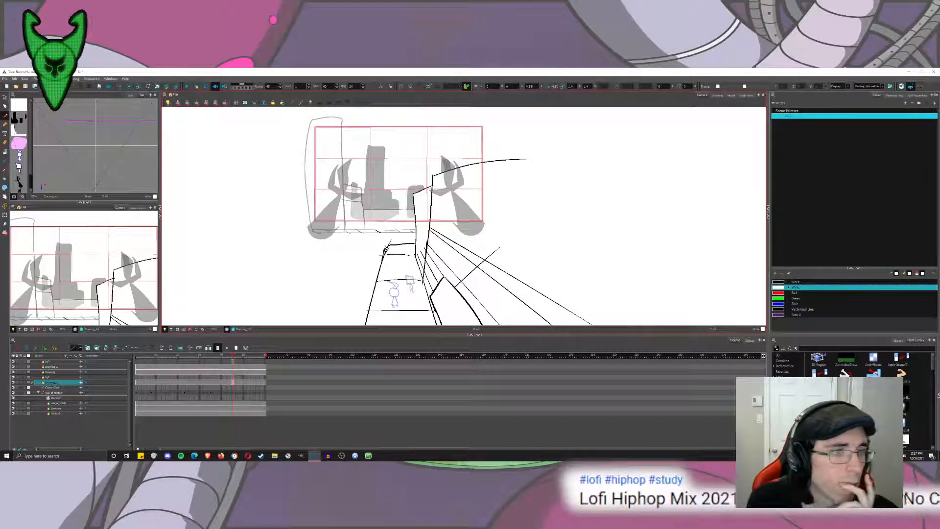
click(265, 362)
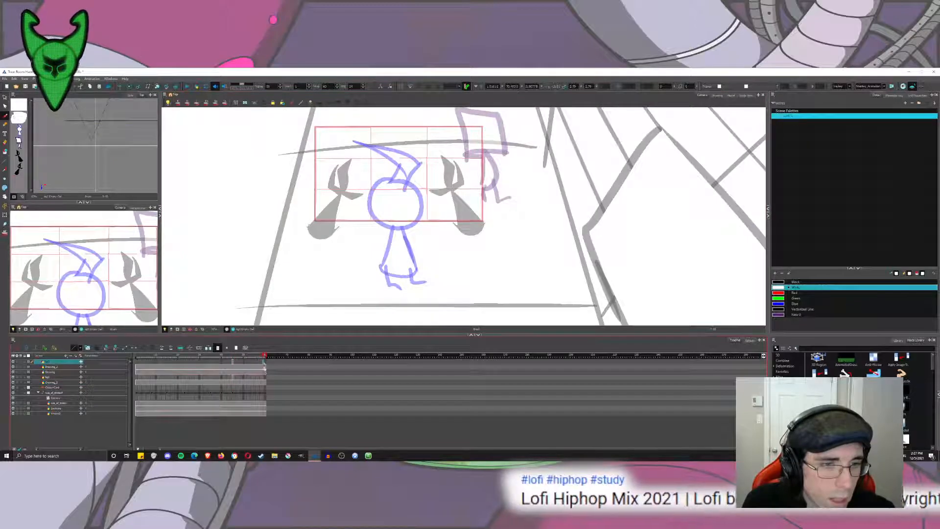
click(233, 376)
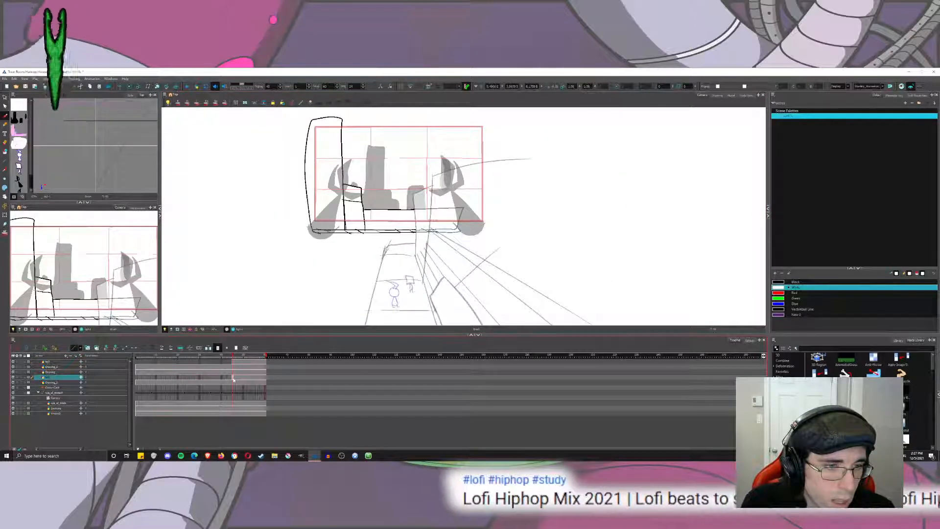
click(138, 379)
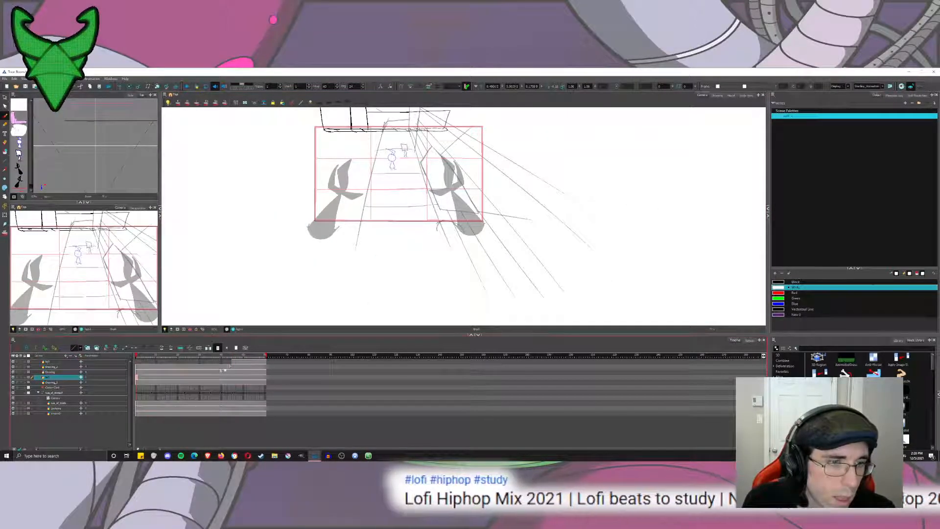
click(232, 361)
click(137, 361)
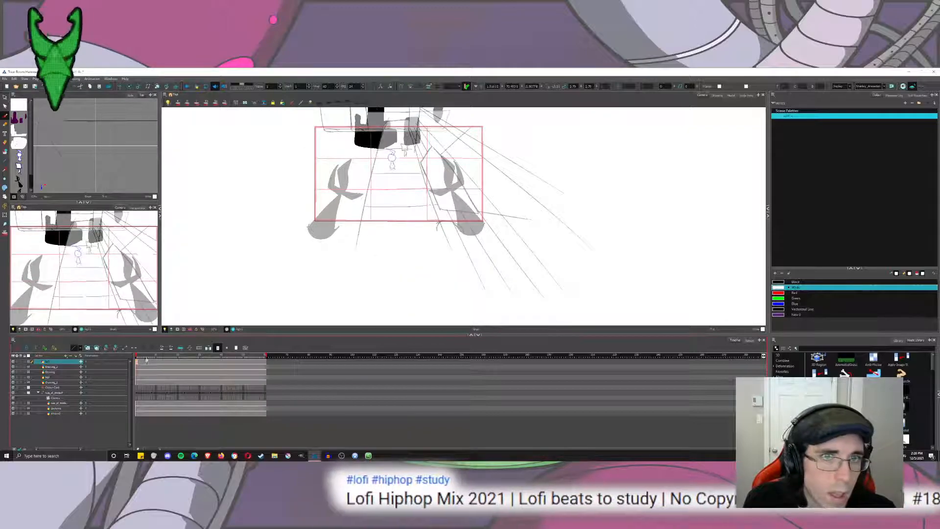
click(163, 330)
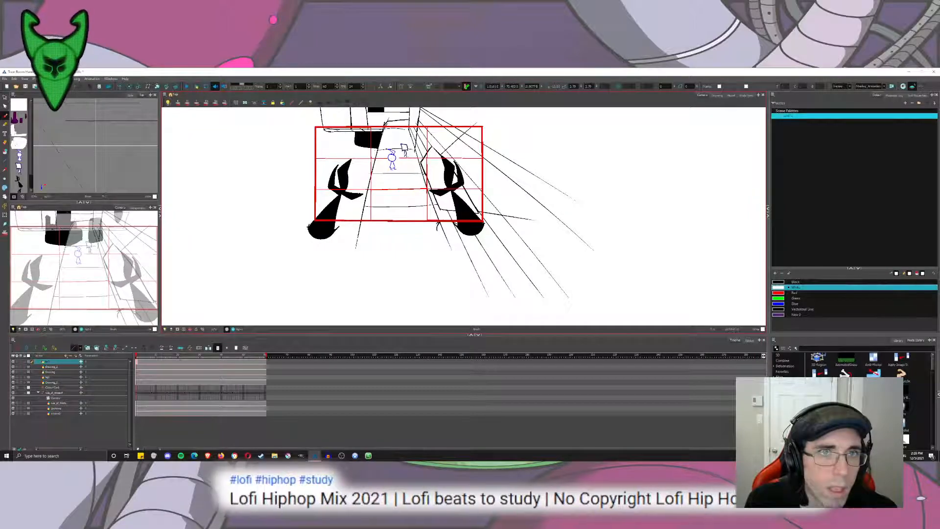
click(13, 329)
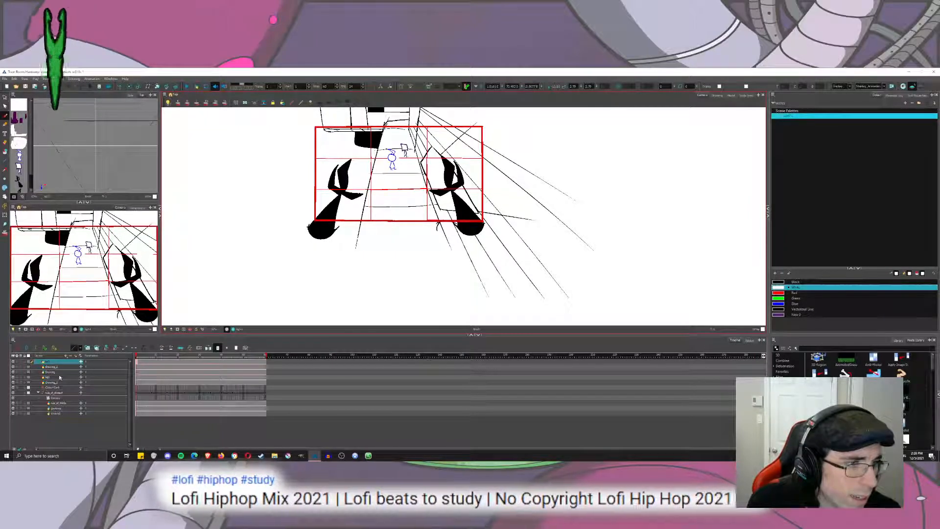
Move the middle building layer slightly upward at the first frame of the shot.
click(59, 383)
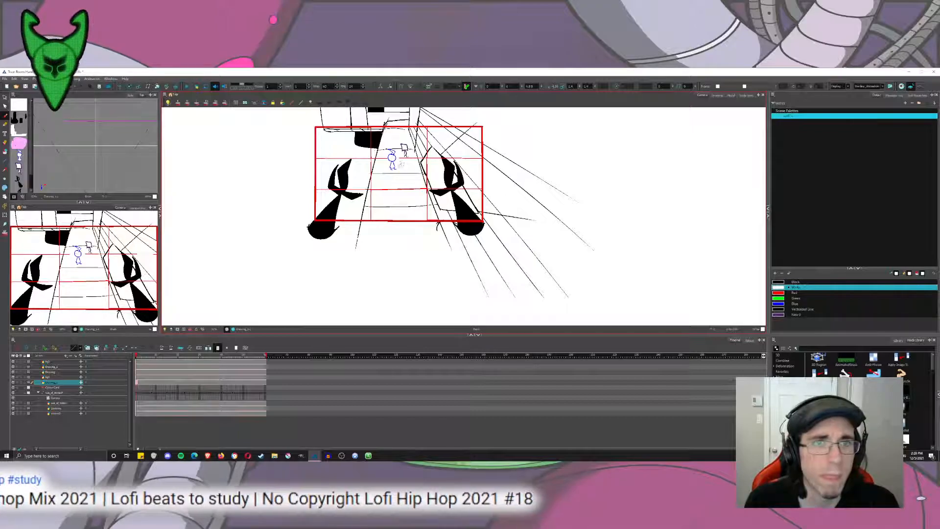
drag(402, 164, 392, 213)
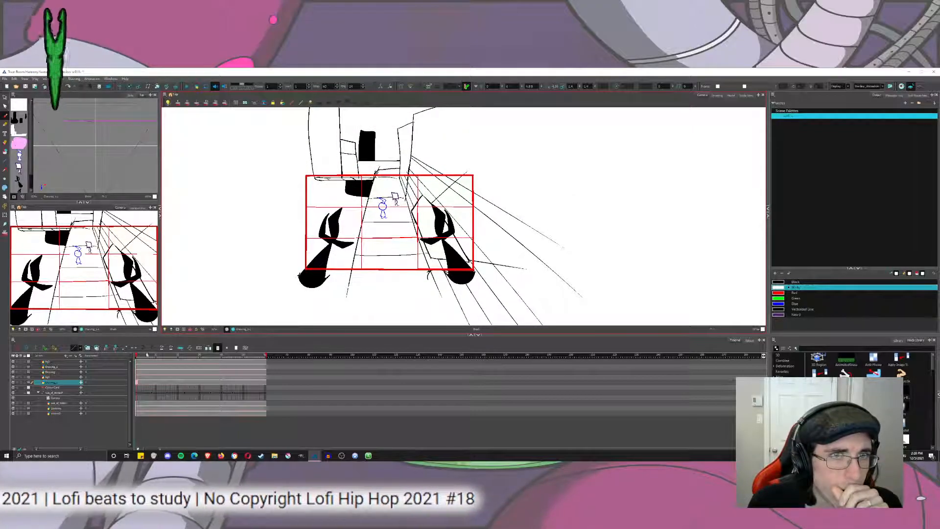
click(55, 363)
click(55, 377)
click(120, 87)
key(alt+Down)
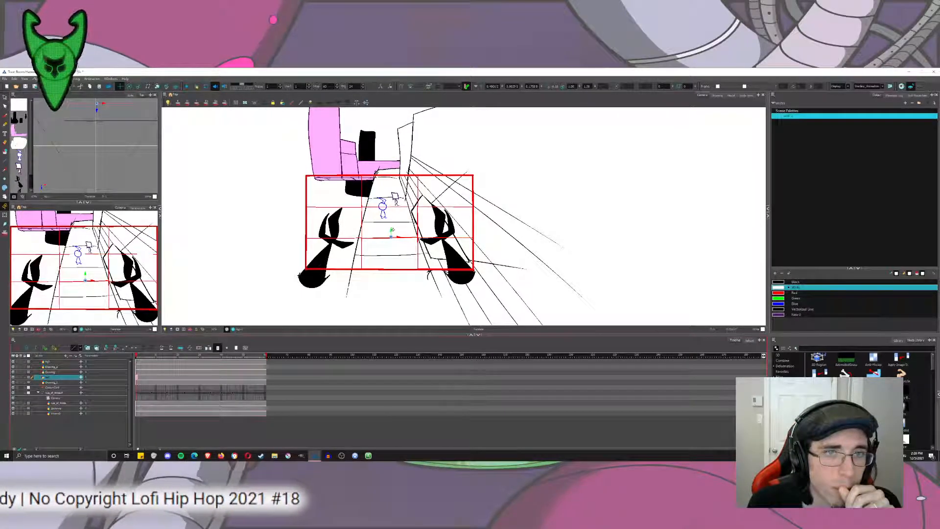
drag(392, 230, 391, 223)
click(4, 97)
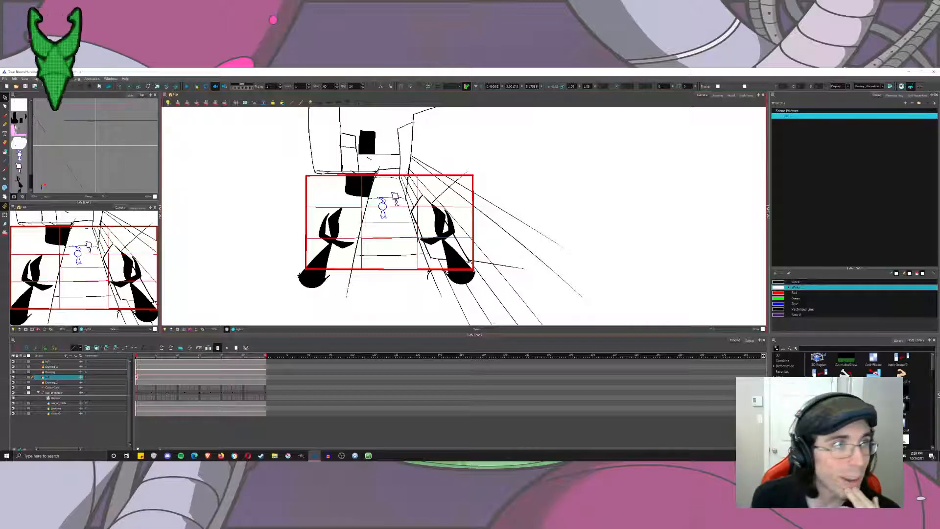
On the middle building layer, outline a large rounded area beneath the buildings and fill it with white to mask the skyline.
click(780, 282)
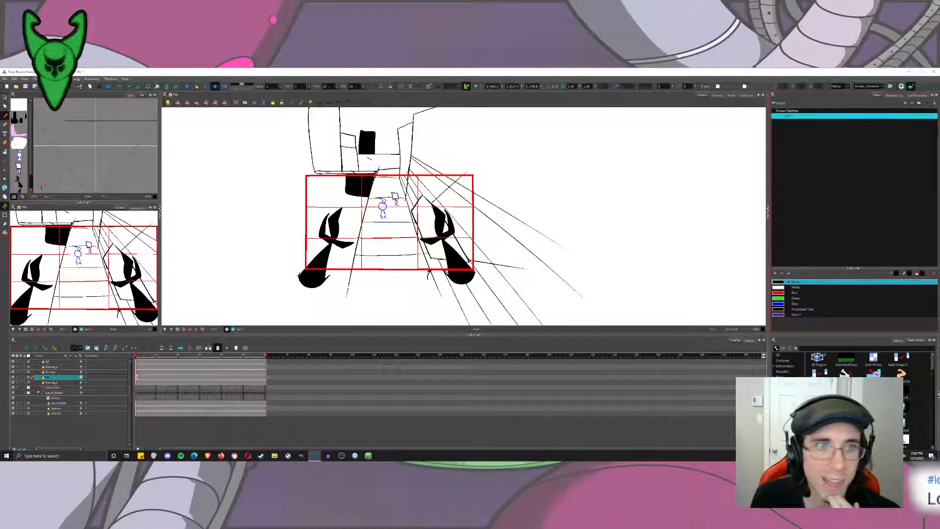
drag(318, 170, 268, 281)
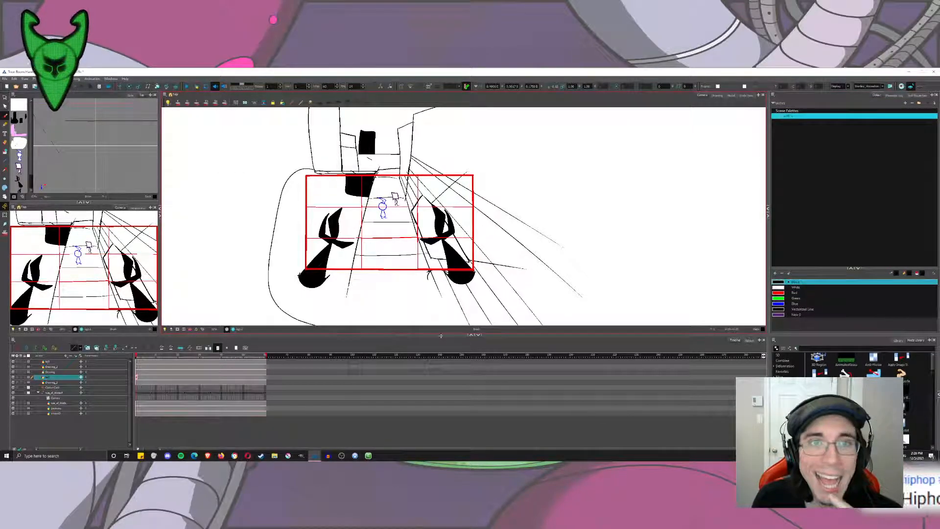
mouse_move(579, 237)
mouse_down()
mouse_move(558, 195)
mouse_move(463, 158)
mouse_up()
key(ctrl+z)
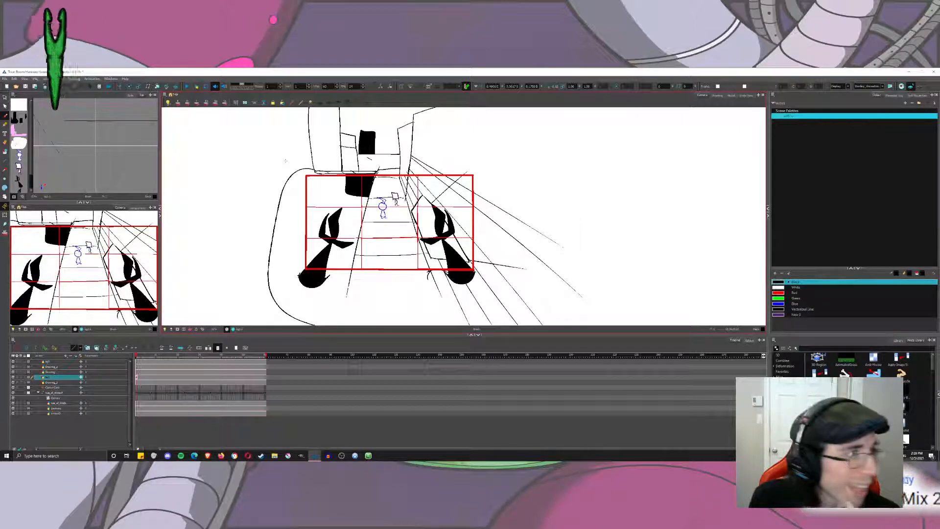
click(4, 152)
click(782, 287)
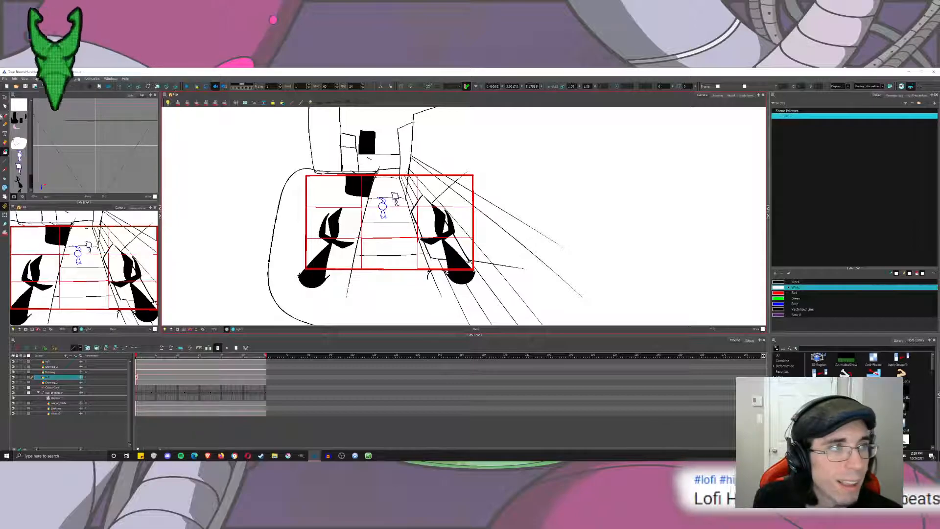
click(717, 96)
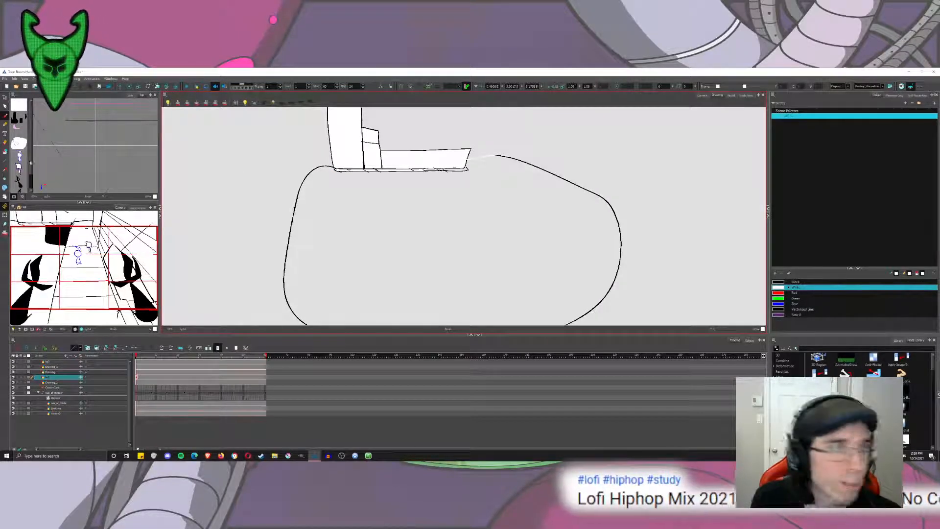
click(4, 153)
click(391, 221)
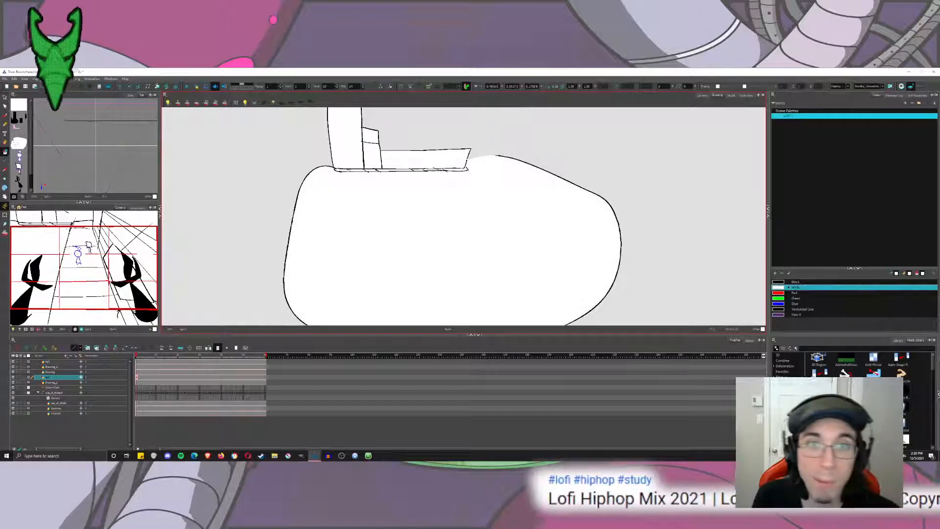
click(702, 95)
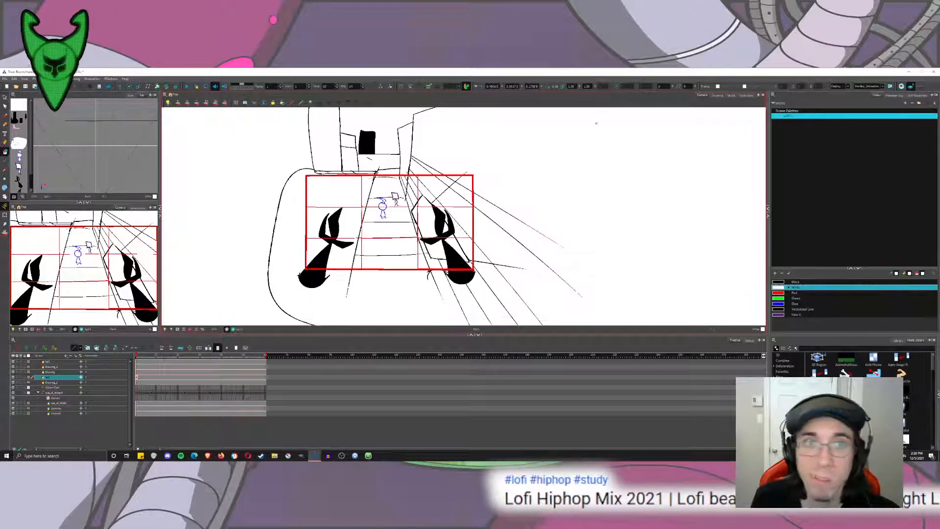
Preview the rendered camera tilt and scrub to the frame where the skyline sits between the two foreground characters.
click(171, 329)
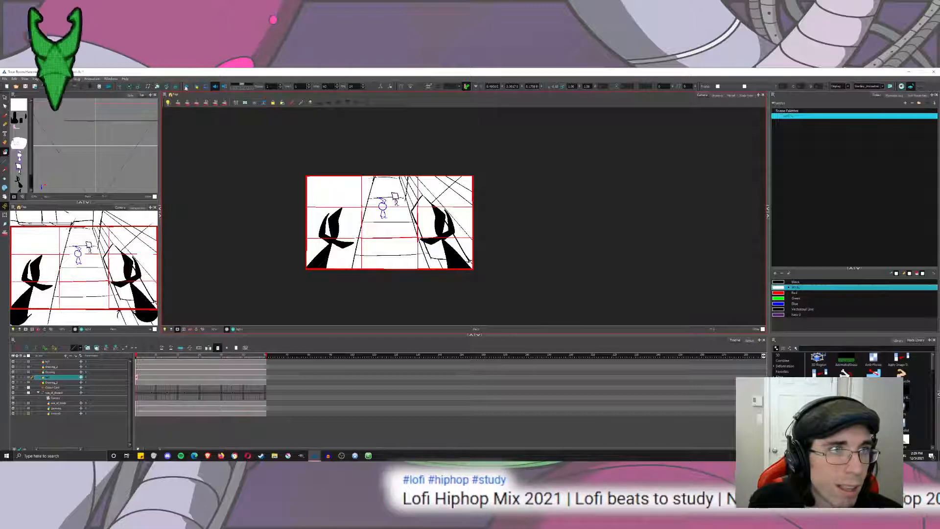
click(186, 87)
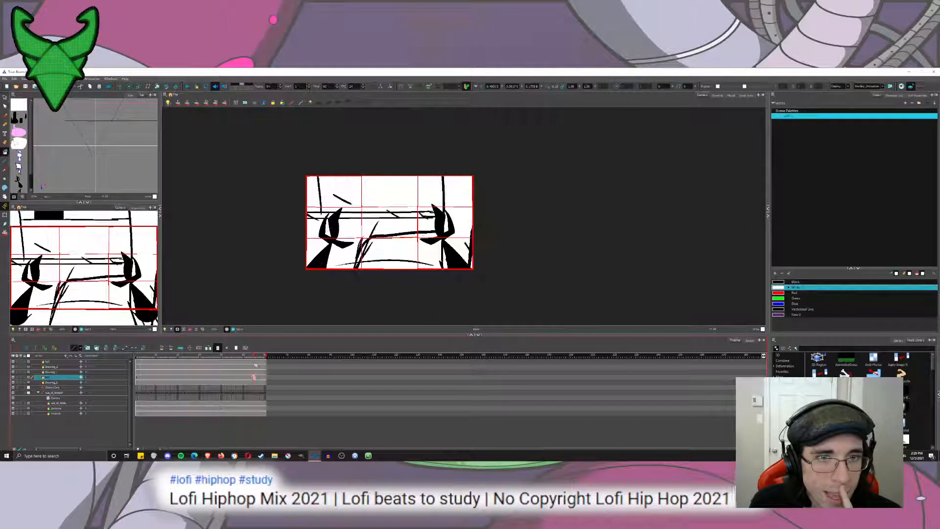
drag(255, 365, 246, 361)
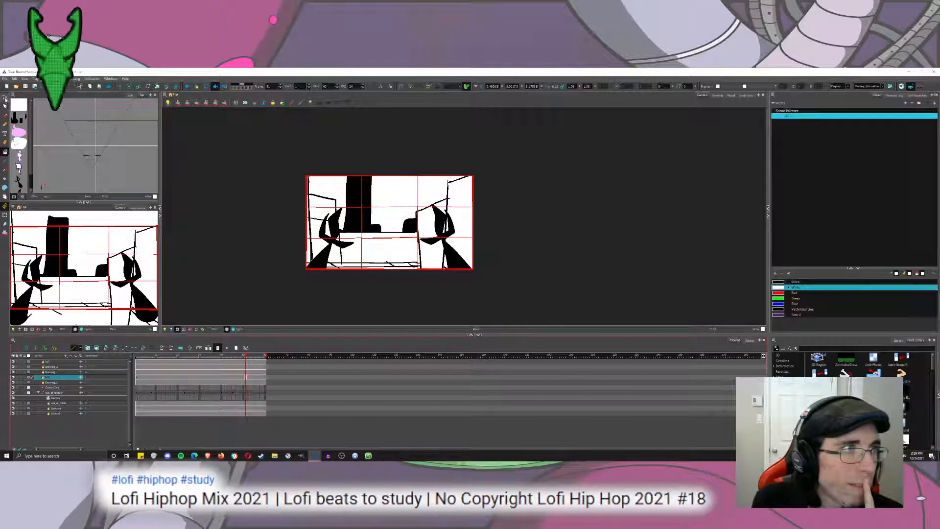
Scale the skyline drawing down so the tall tower fits inside the camera frame.
click(417, 178)
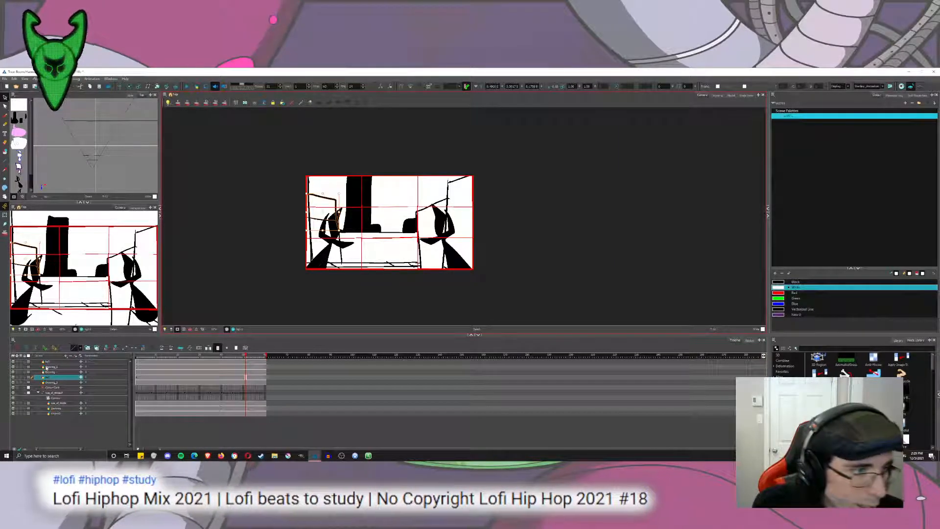
click(47, 362)
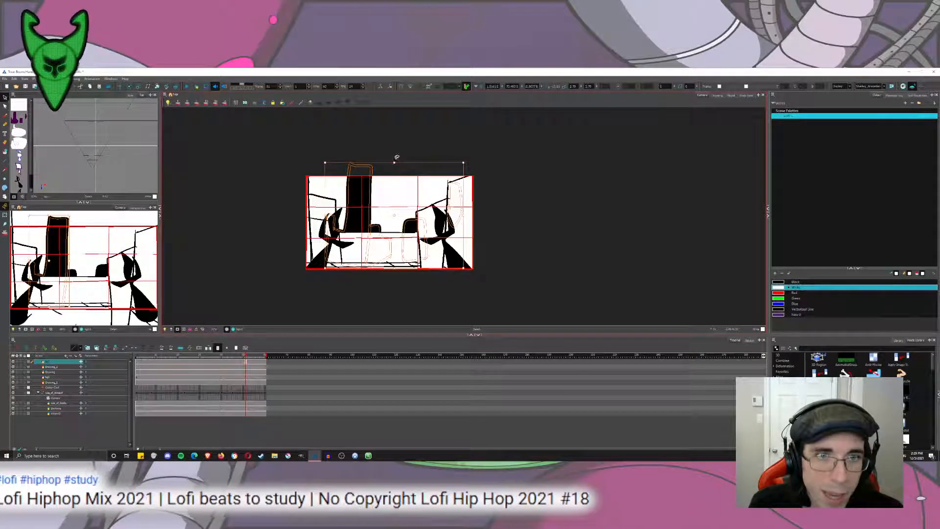
drag(394, 163, 369, 209)
key(ctrl+z)
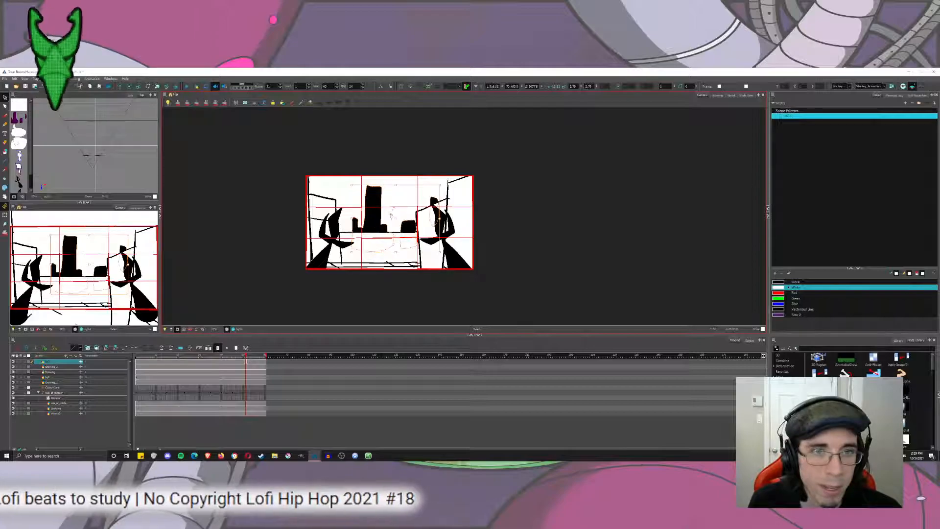
Copy the tall tower block and place an enlarged, rotated copy behind the left-hand character to extend the skyline.
click(367, 214)
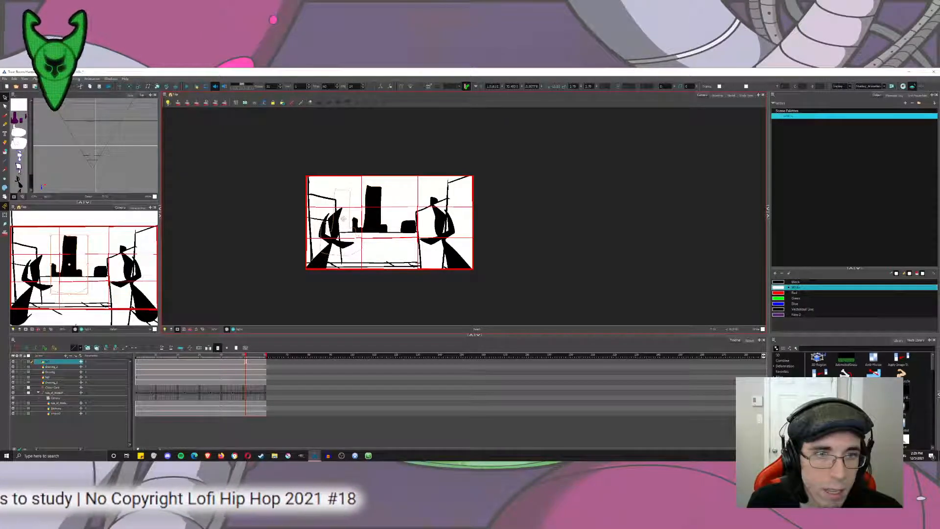
drag(339, 232, 323, 283)
drag(348, 150, 263, 248)
drag(324, 112, 340, 212)
click(402, 151)
click(386, 161)
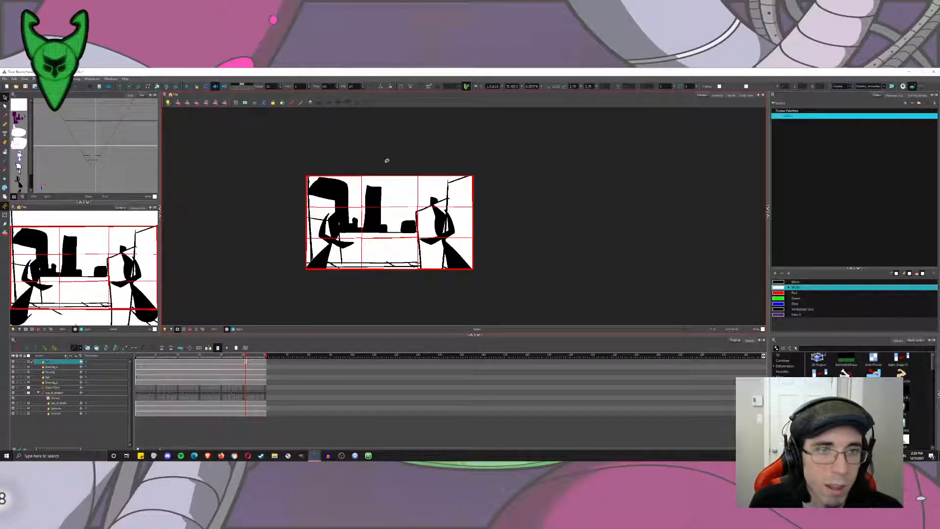
click(372, 193)
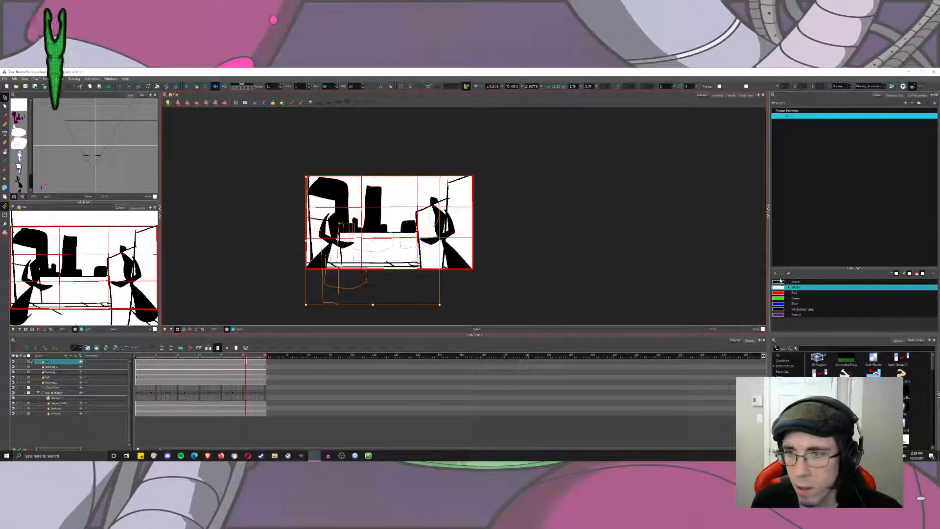
Add a new colour swatch to the palette and make it mid grey so the skyline silhouette turns grey.
click(775, 274)
double_click(778, 320)
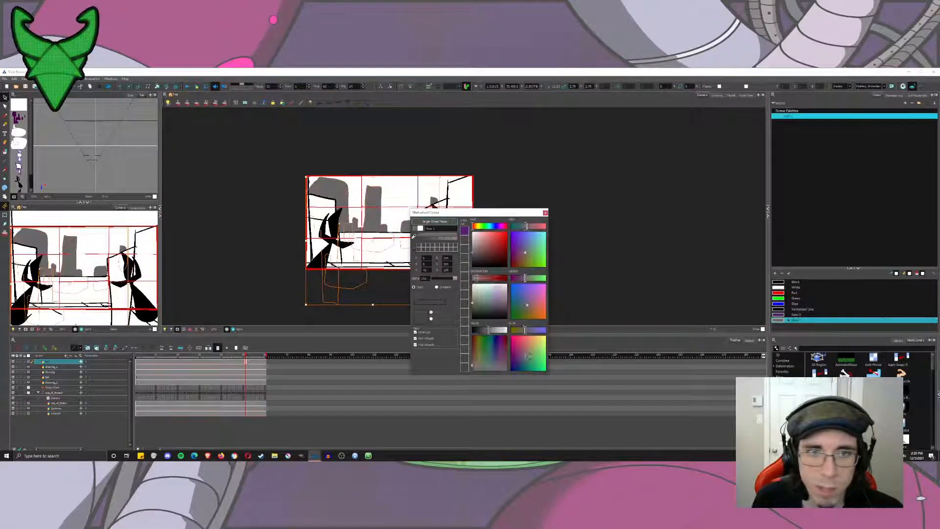
click(546, 213)
click(561, 189)
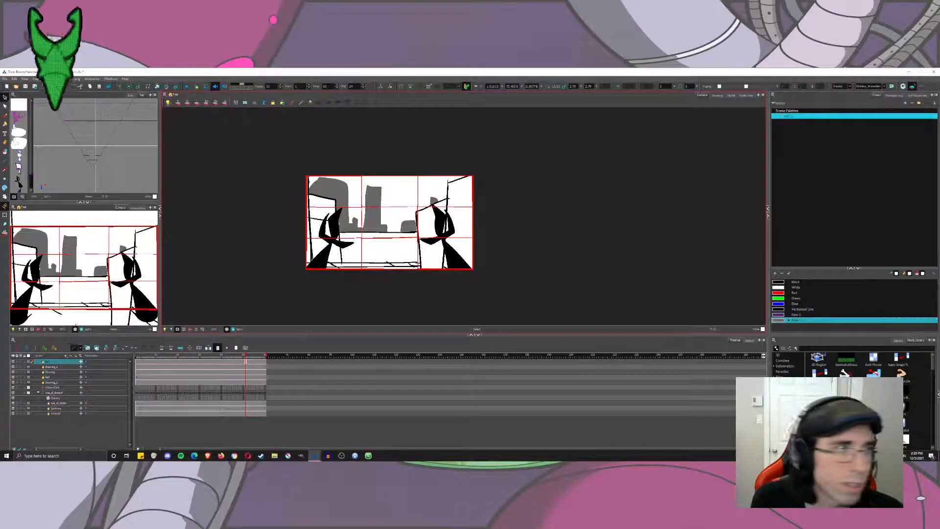
Add a new drawing layer and draw a black crescent moon in the sky above the right-hand end of the skyline.
click(5, 116)
click(795, 282)
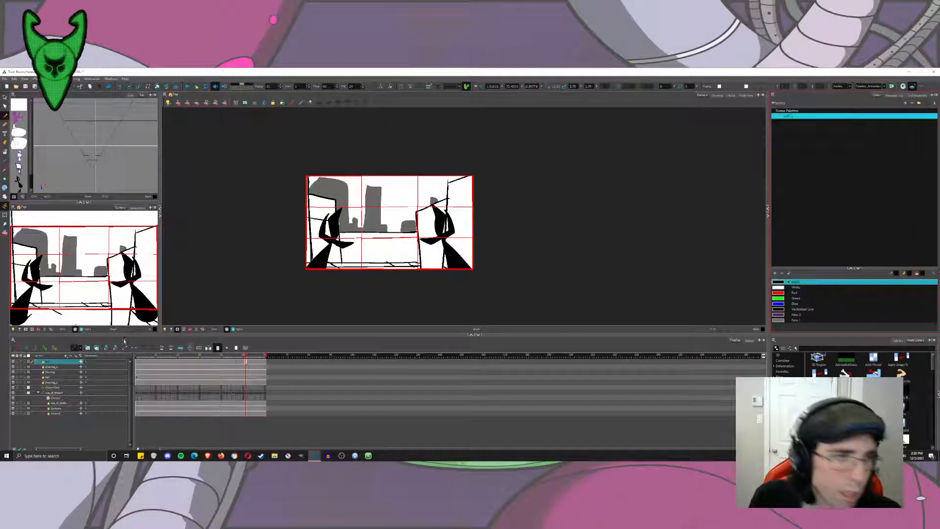
click(77, 348)
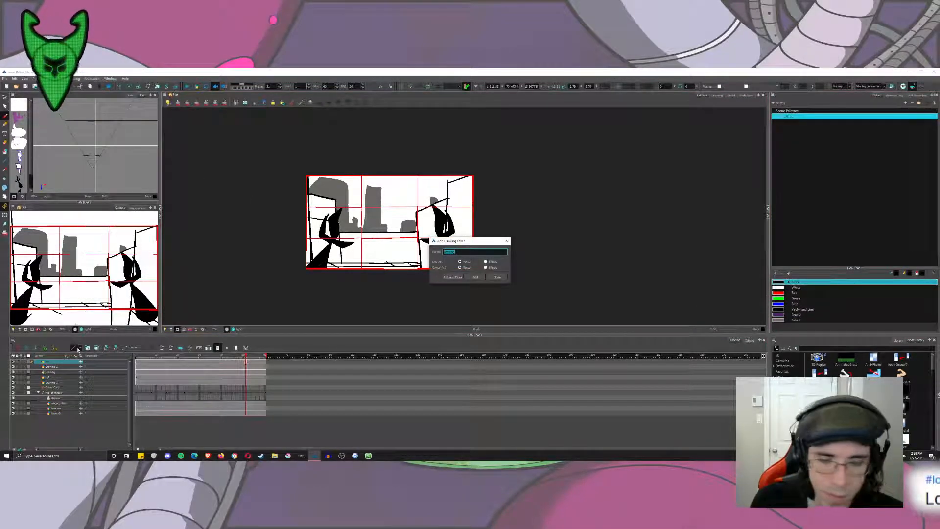
key(Return)
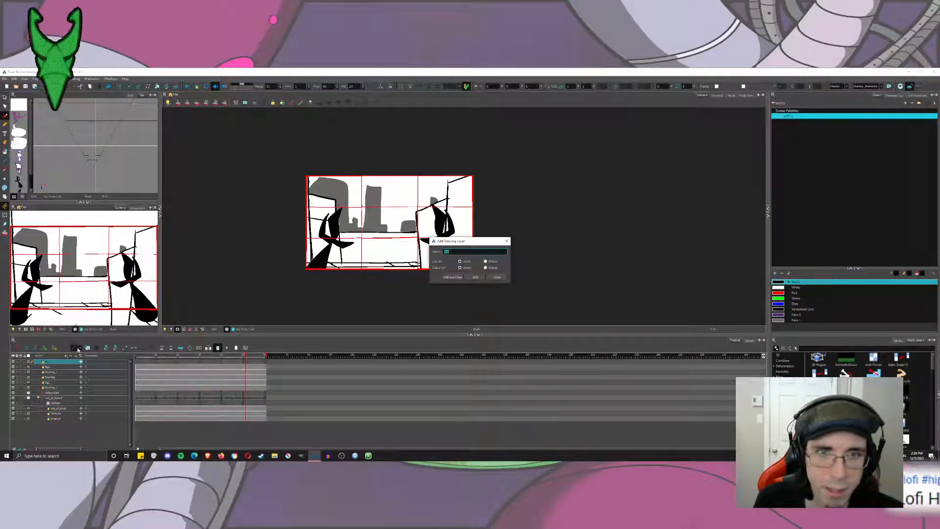
click(497, 277)
mouse_move(395, 198)
mouse_down()
mouse_move(406, 182)
mouse_move(417, 201)
mouse_move(421, 195)
mouse_up()
key(ctrl+z)
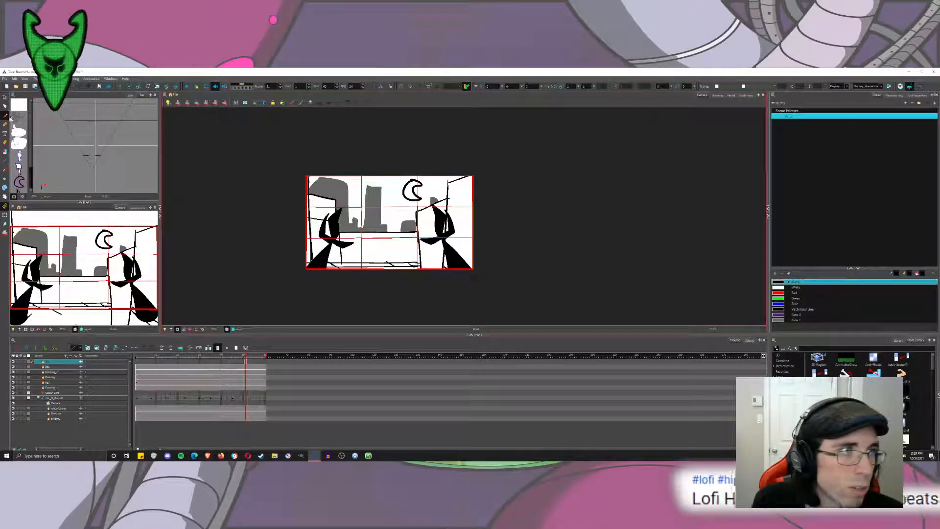
Extend the crescent moon drawing's exposure across the whole scene, from the first frame to the last.
click(265, 362)
click(257, 362)
click(247, 362)
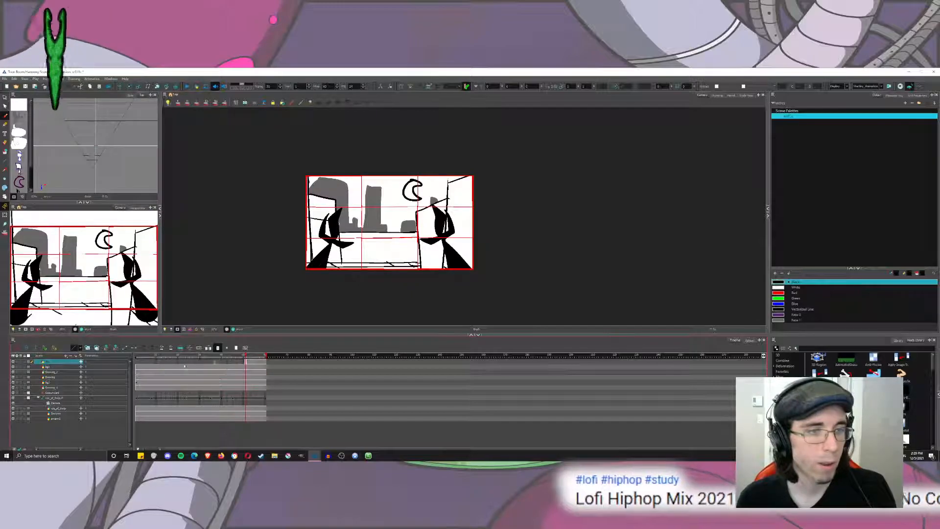
click(142, 362)
click(244, 362)
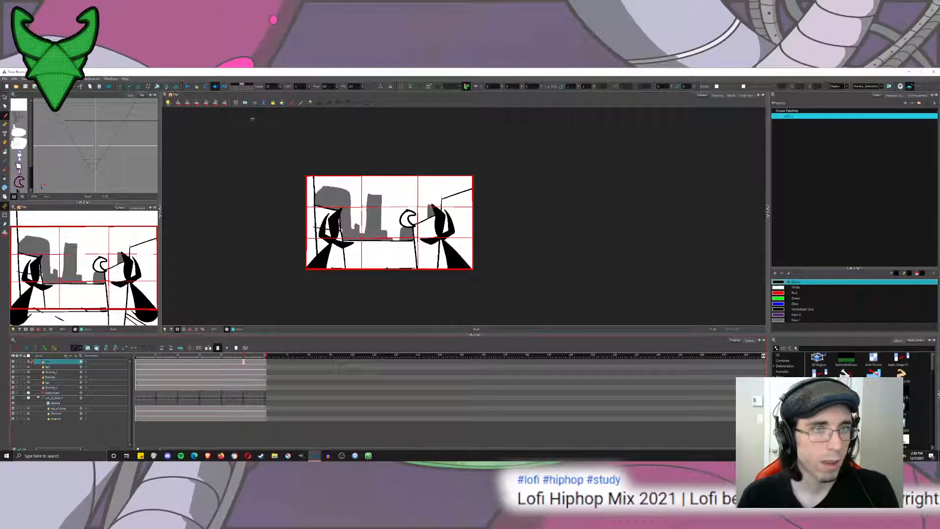
Push the moon layer far back in depth with Maintain Size and move the colour card back behind it.
click(157, 87)
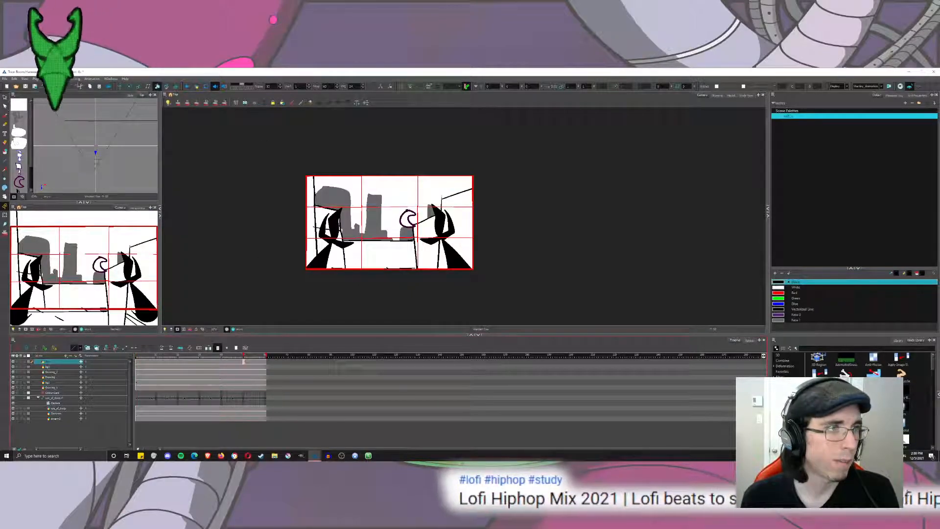
drag(97, 154, 103, 131)
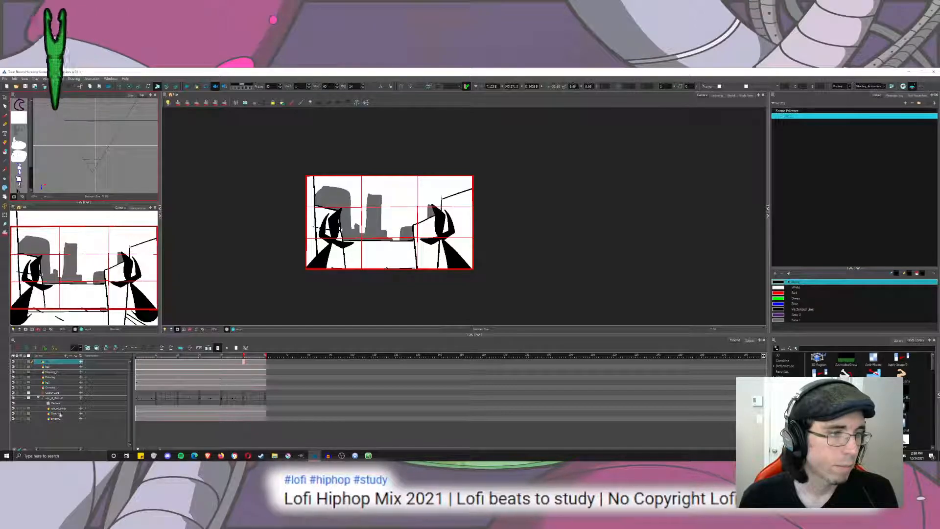
click(55, 393)
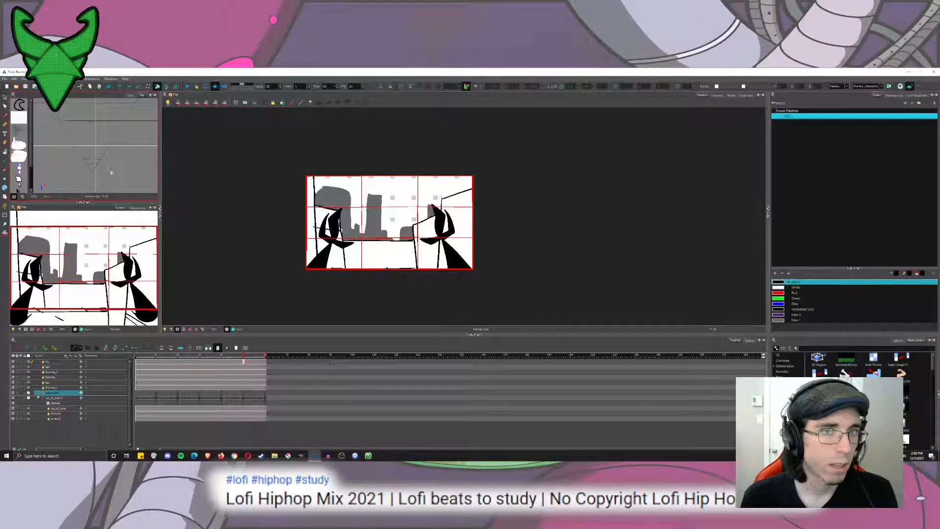
drag(109, 161, 115, 104)
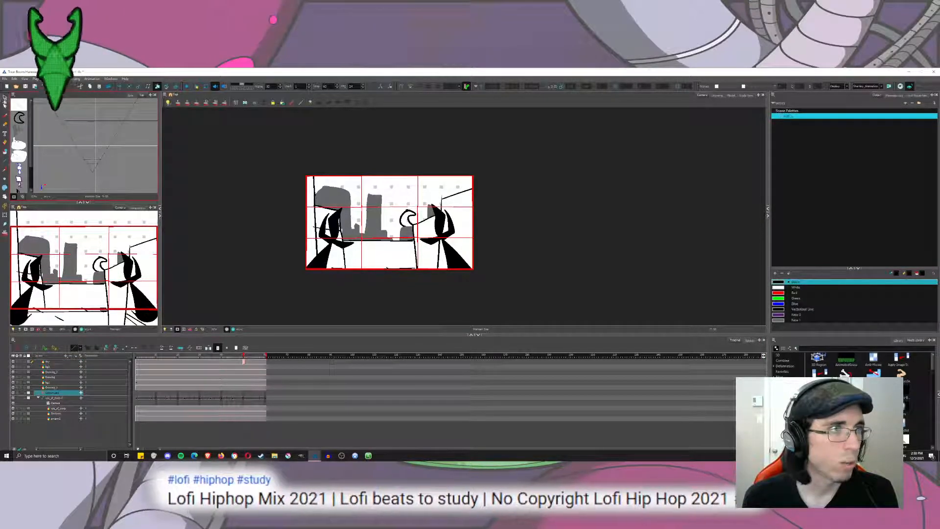
click(184, 212)
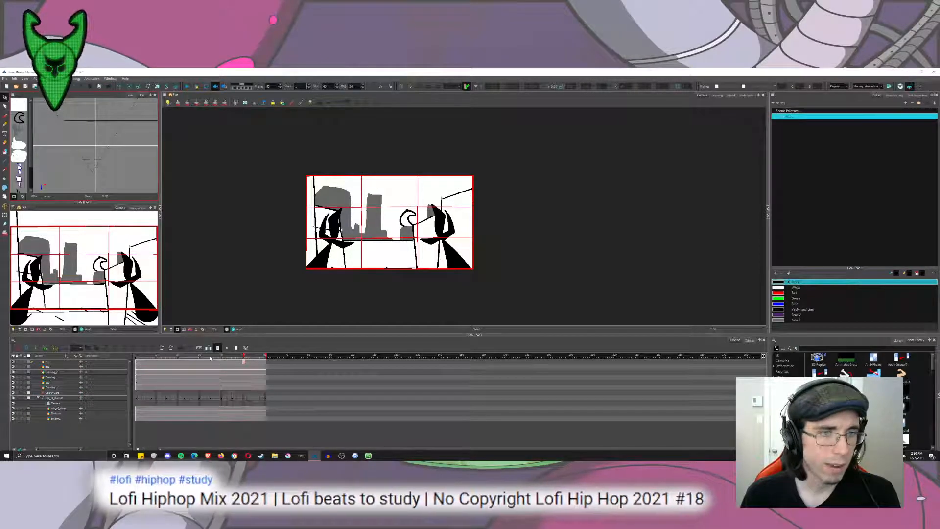
Raise the crescent moon to the upper end of the right-hand thirds line and scrub through the camera tilt.
mouse_move(210, 357)
mouse_down()
mouse_move(174, 359)
mouse_move(282, 368)
mouse_move(221, 356)
mouse_move(266, 374)
mouse_move(223, 361)
mouse_move(233, 366)
mouse_up()
click(404, 226)
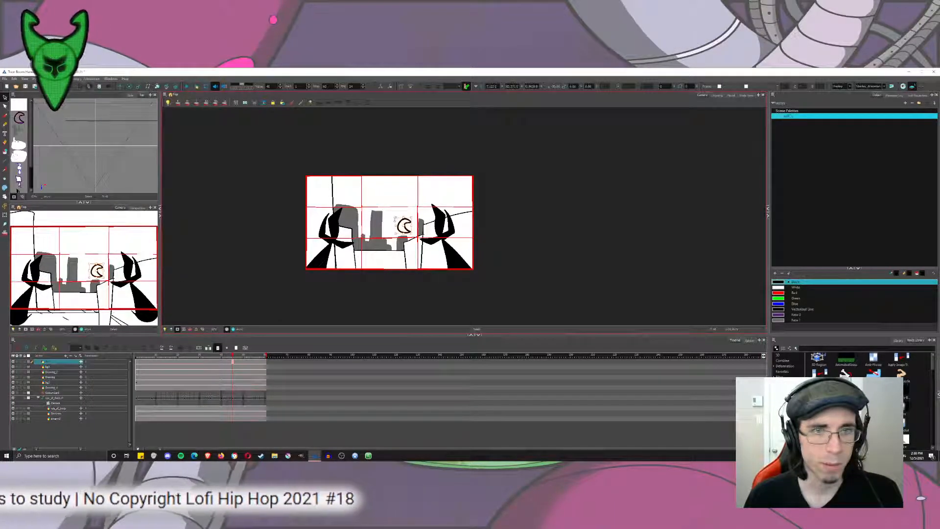
drag(406, 225, 414, 186)
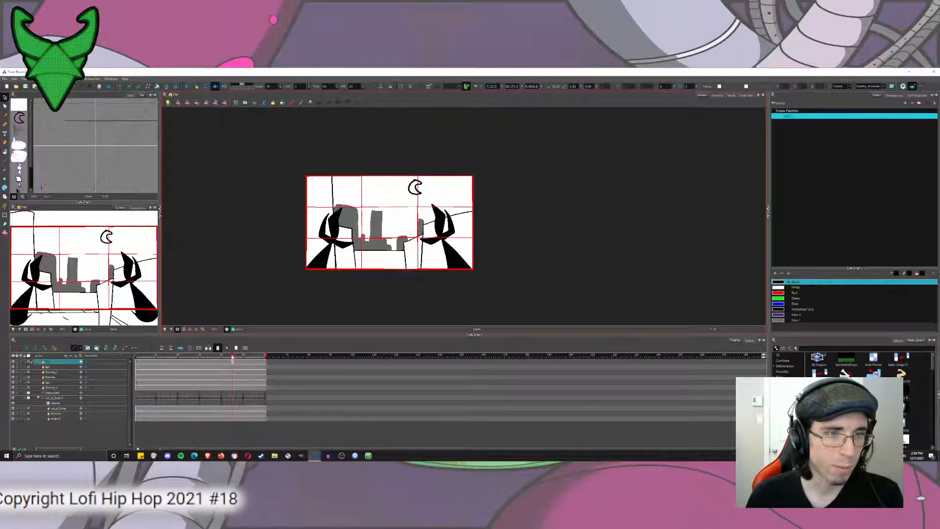
drag(232, 357, 276, 352)
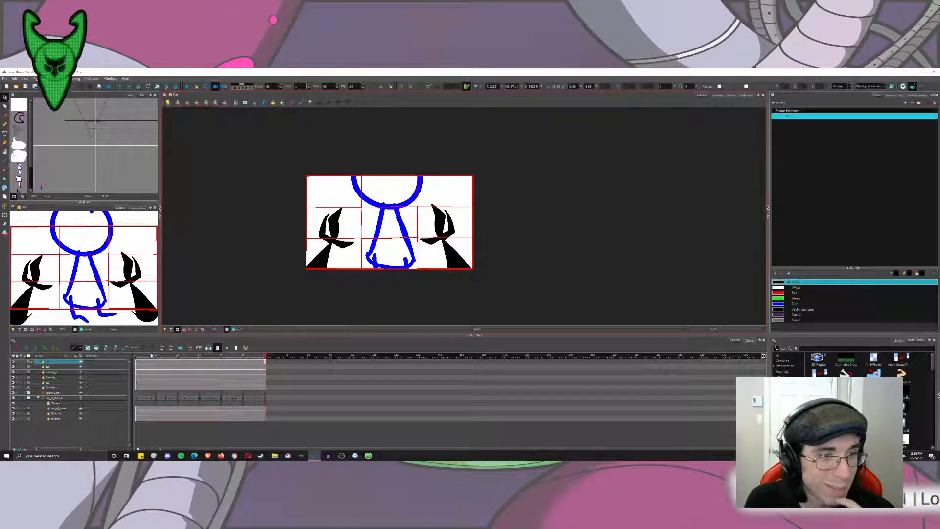
Reposition the camera peg at the last frame so the blue character's head sits in the middle of the frame, and review the ending.
click(172, 367)
mouse_move(172, 368)
mouse_down()
mouse_move(243, 373)
mouse_move(132, 379)
mouse_move(266, 402)
mouse_up()
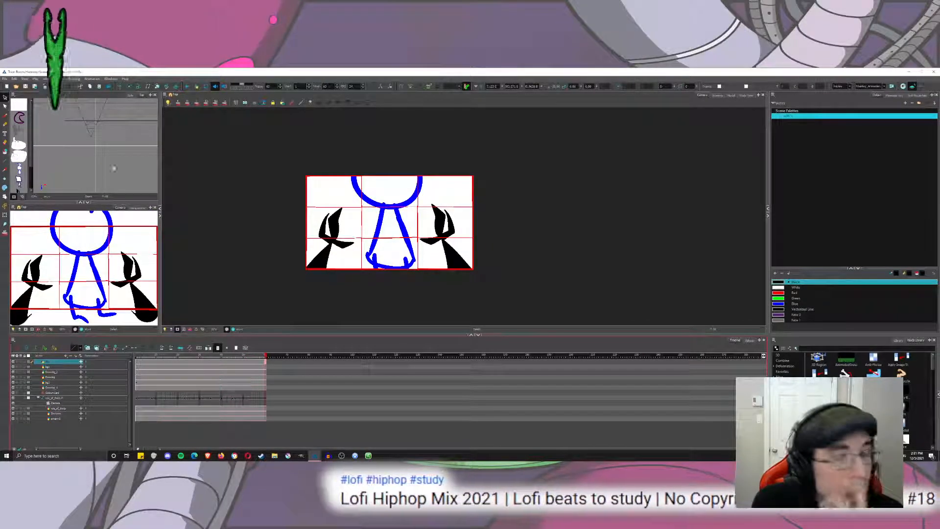
click(266, 398)
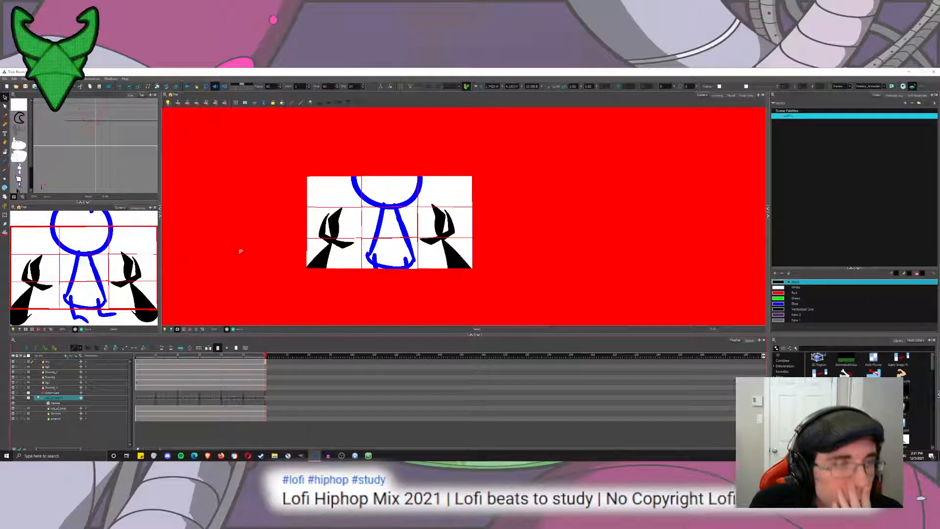
key(shift+t)
click(5, 207)
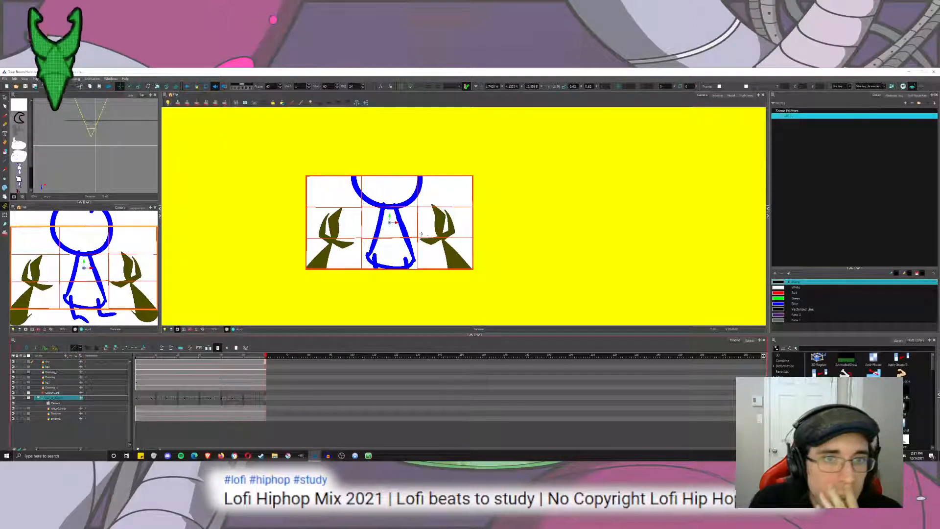
drag(412, 244, 426, 223)
click(4, 97)
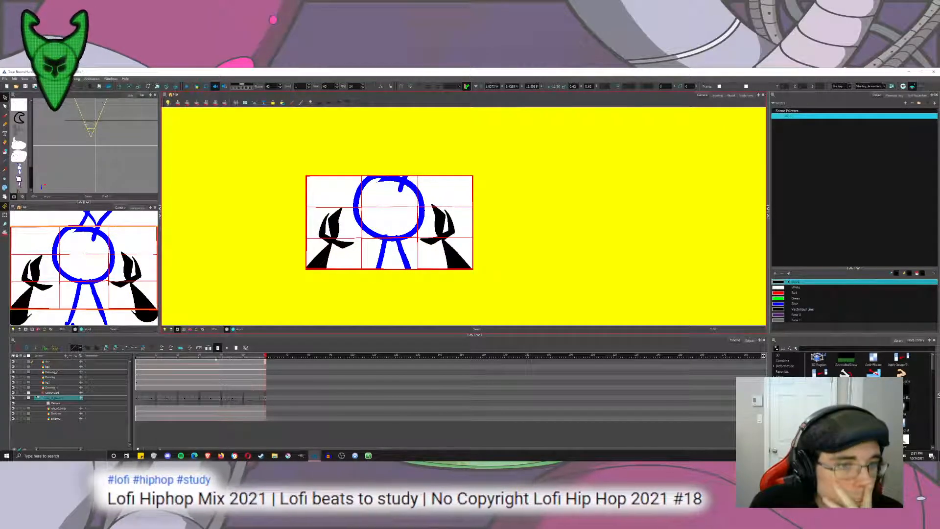
drag(243, 357, 270, 367)
key(Return)
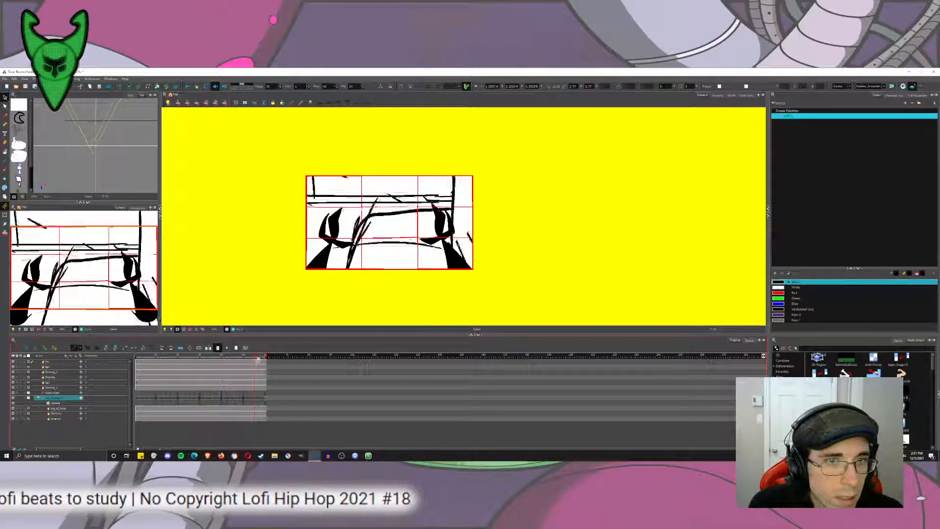
Lengthen the scene past its current last frame and extend the exposures of the drawing layers to the new end.
mouse_move(265, 358)
mouse_down()
mouse_move(256, 357)
mouse_move(266, 357)
mouse_up()
click(123, 87)
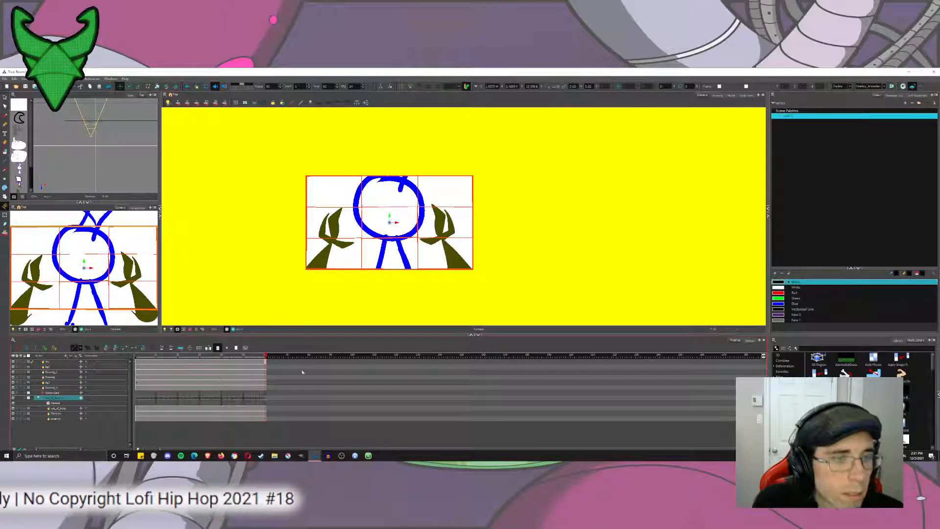
click(250, 356)
mouse_move(266, 355)
mouse_down()
mouse_move(293, 356)
mouse_move(292, 383)
mouse_up()
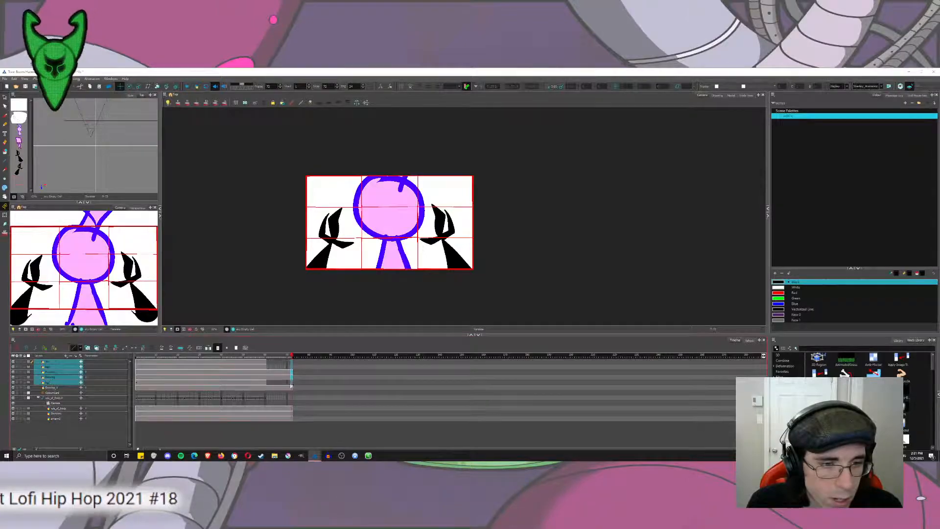
key(F5)
click(489, 276)
click(280, 362)
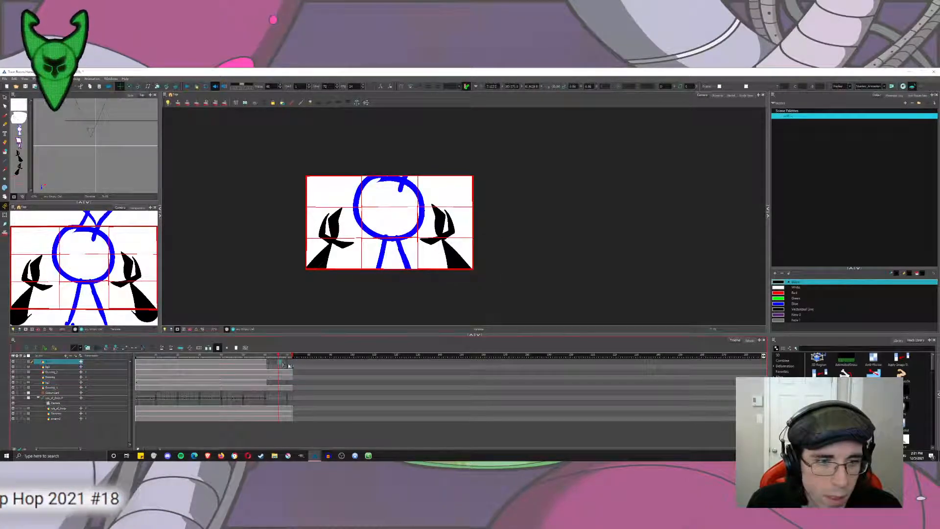
key(F5)
click(293, 367)
key(F5)
click(292, 382)
key(F5)
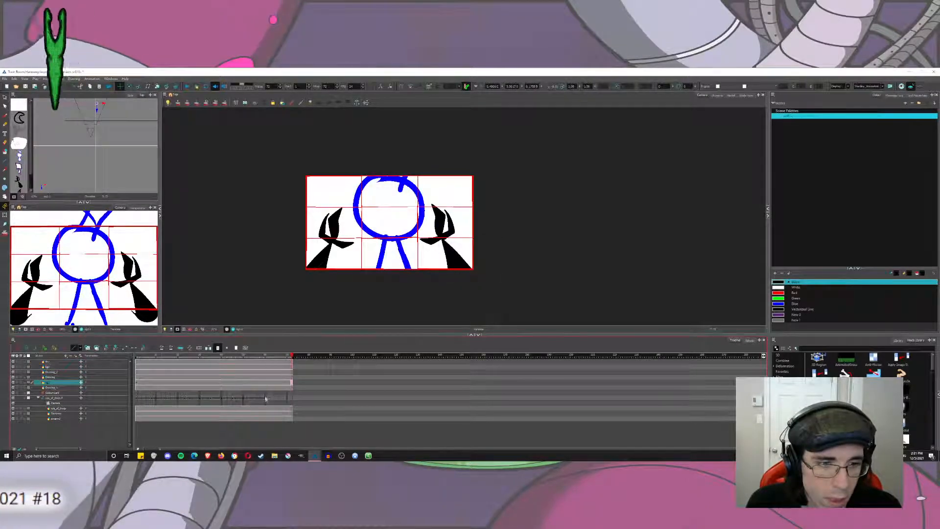
Trim the lengthened scene slightly, offset the camera peg at the new last frame to add a settling move, and play the shot.
click(266, 399)
click(274, 399)
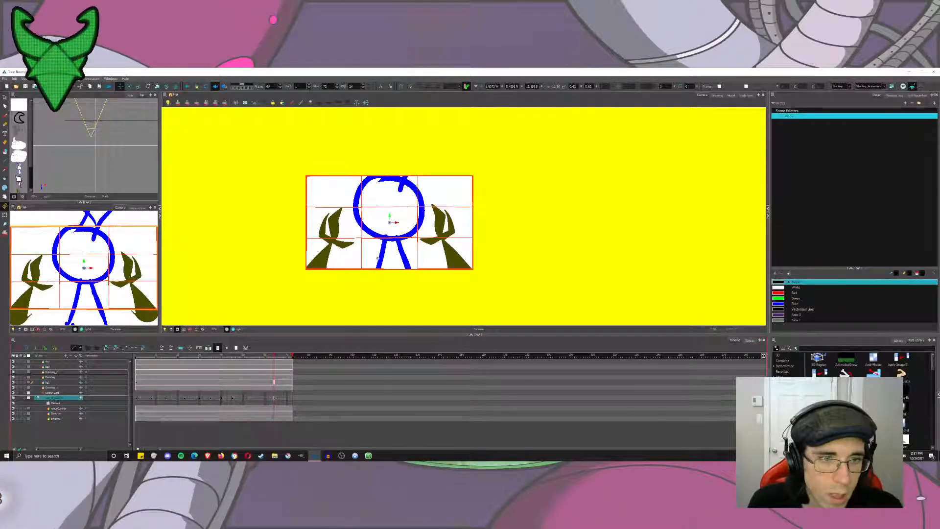
mouse_move(218, 356)
mouse_down()
mouse_move(289, 373)
mouse_move(275, 360)
mouse_move(259, 364)
mouse_move(274, 365)
mouse_up()
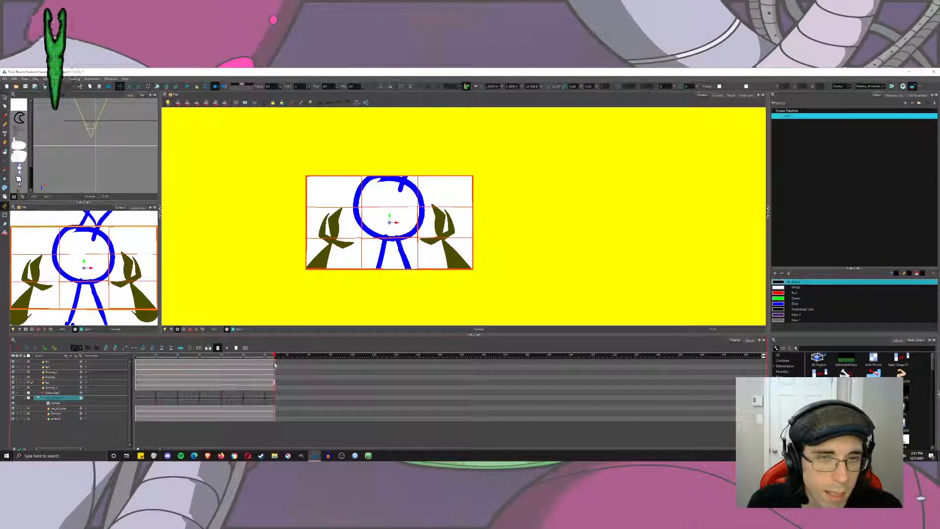
drag(399, 211, 403, 218)
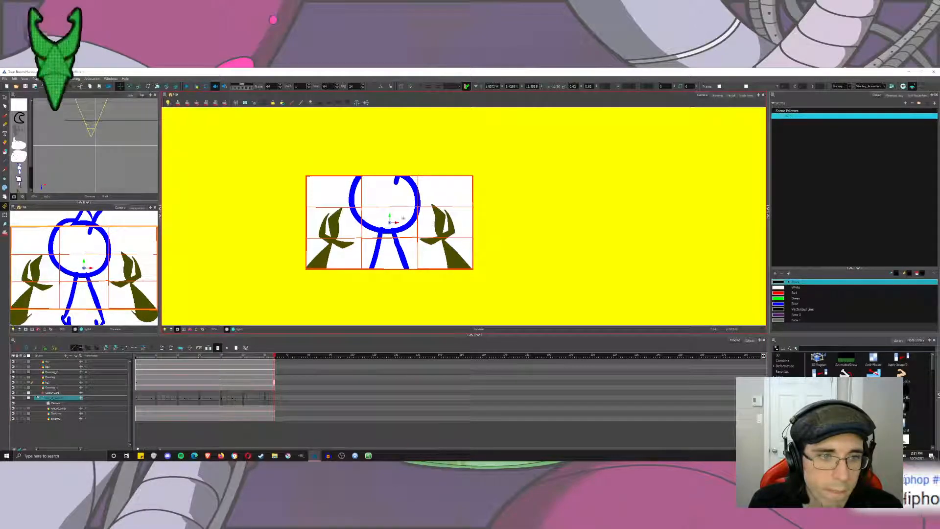
mouse_move(271, 357)
mouse_down()
mouse_move(260, 361)
mouse_move(268, 362)
mouse_up()
drag(399, 211, 406, 248)
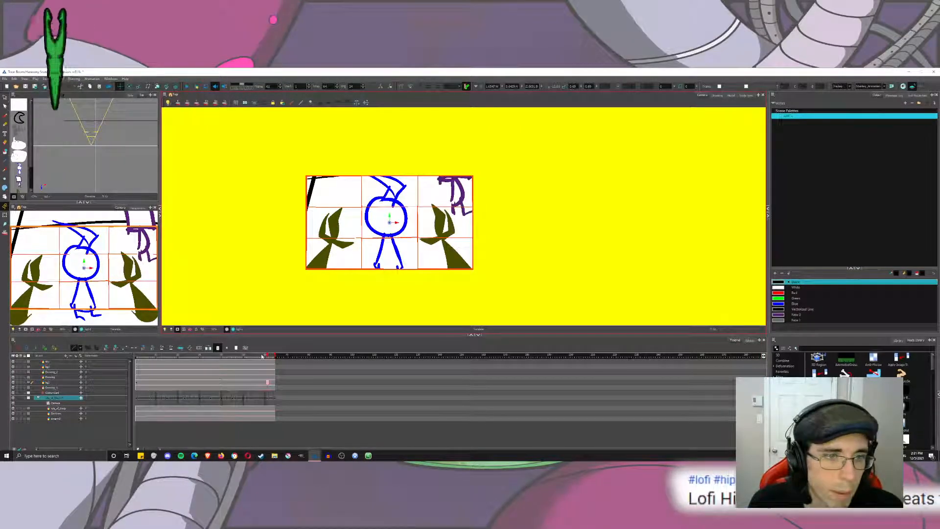
drag(262, 356, 135, 359)
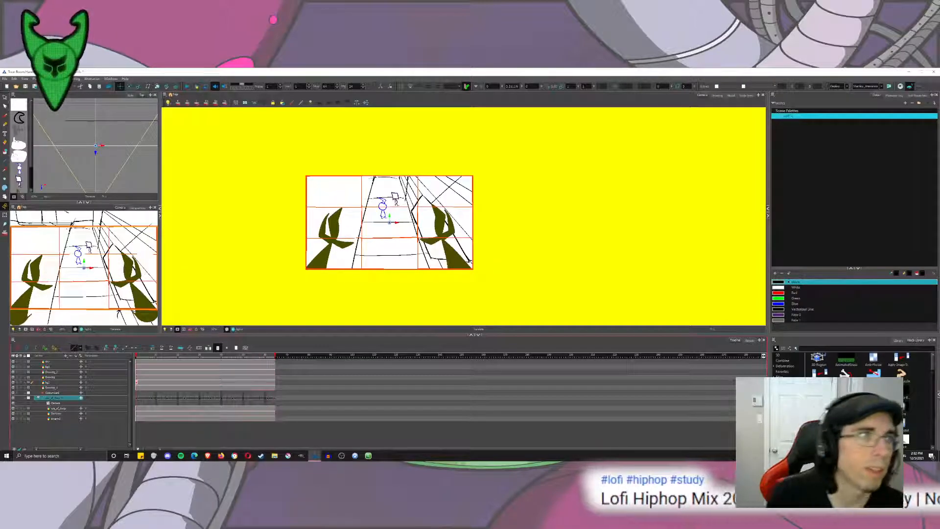
click(189, 86)
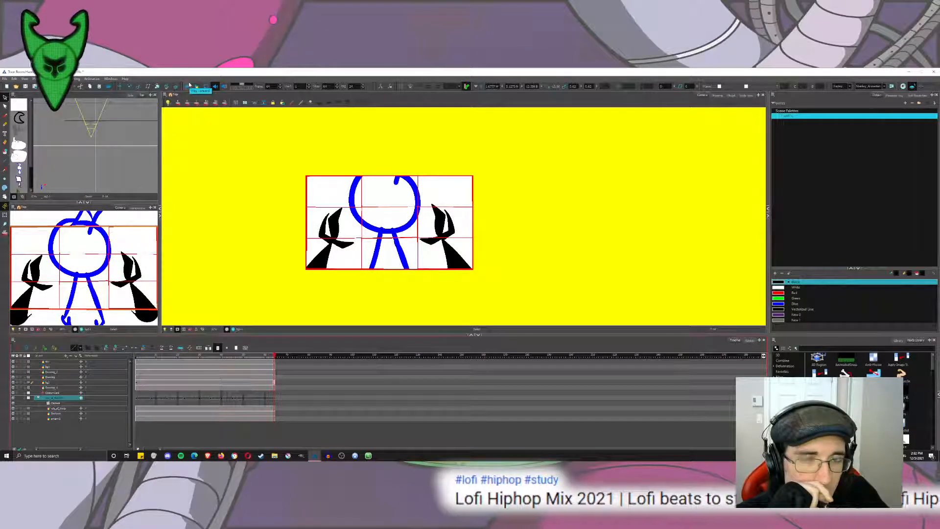
Undo the extra ending camera move, the scene lengthening and the exposure extensions.
key(ctrl+z)
key(ctrl+z)
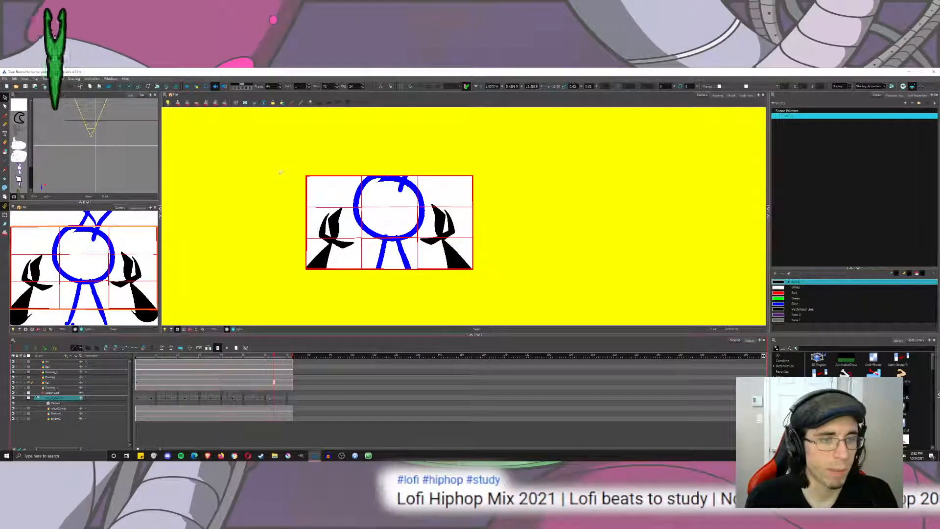
key(ctrl+z)
key(ctrl+z)
key(ctrl+z)
key(ctrl+z)
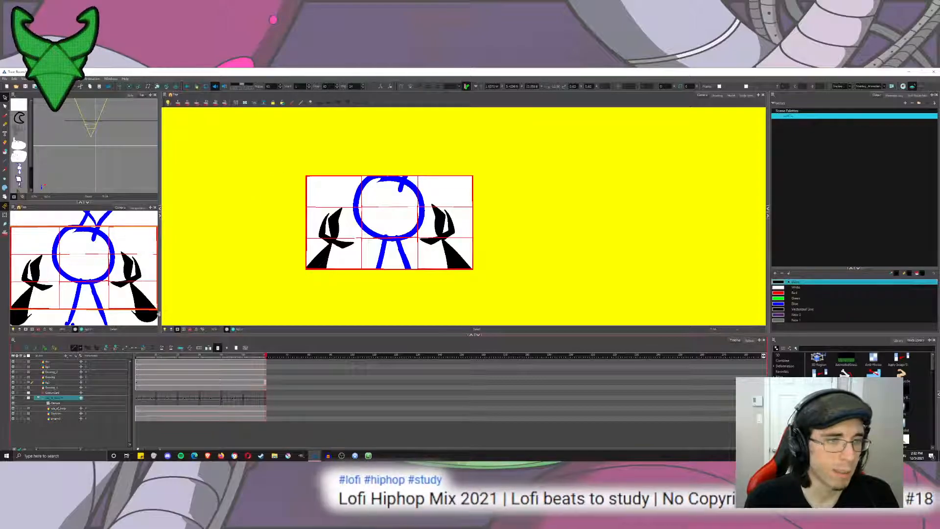
Play the whole camera move from the first frame to review the composition.
drag(147, 356, 136, 357)
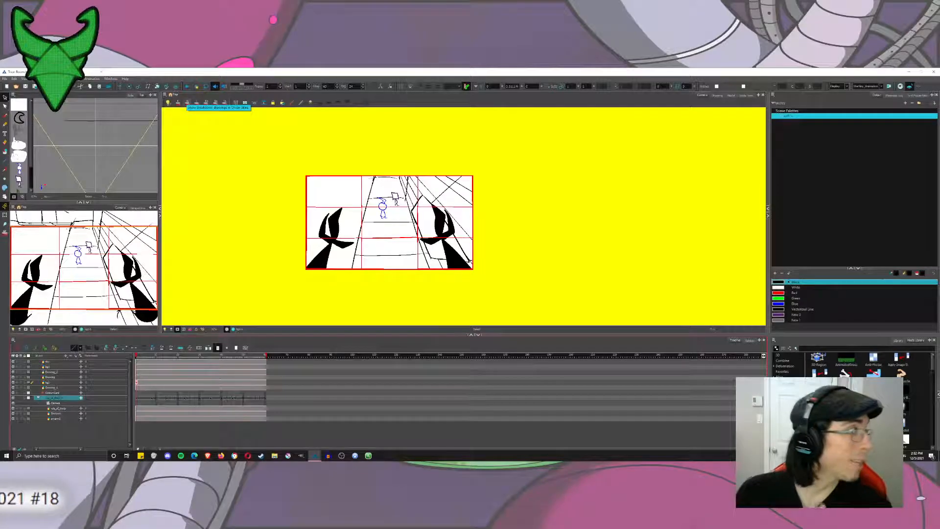
click(186, 86)
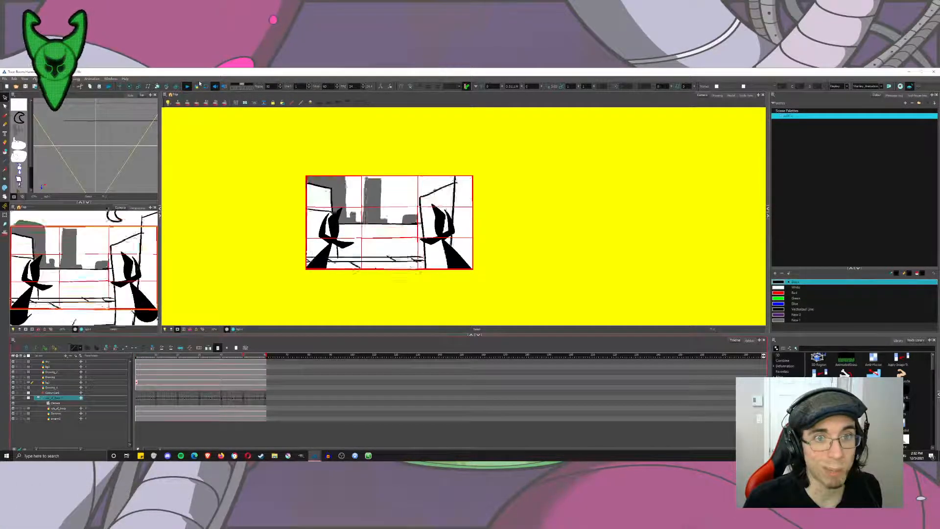
Replay the shot several times to judge the character framing and skyline reveal against the thirds grid.
click(188, 85)
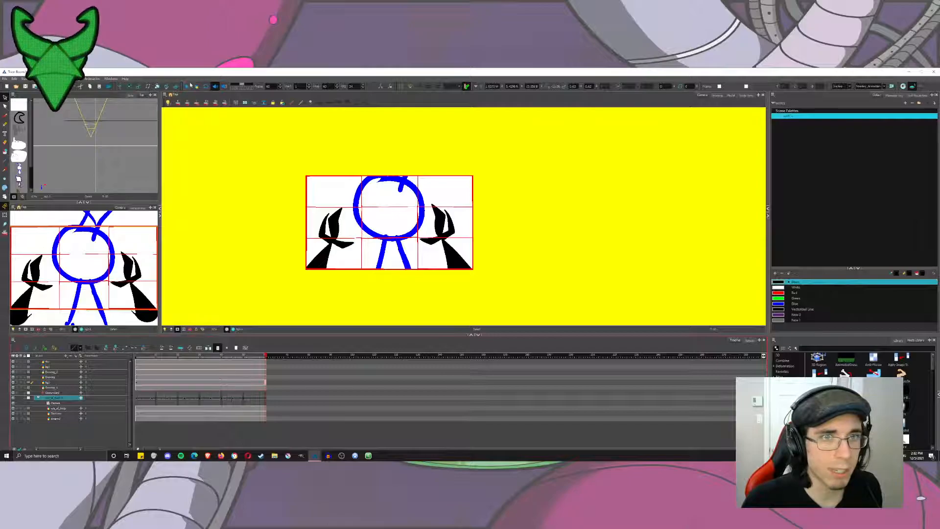
click(189, 87)
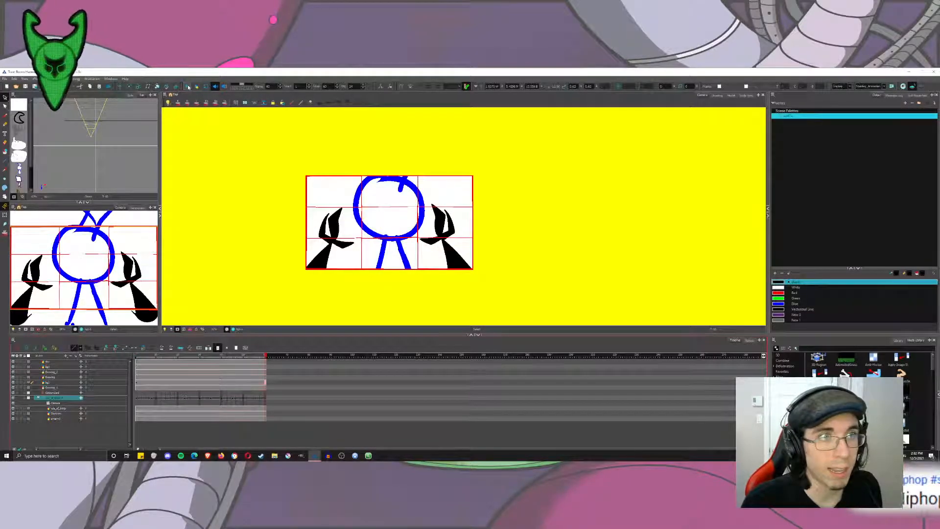
click(189, 86)
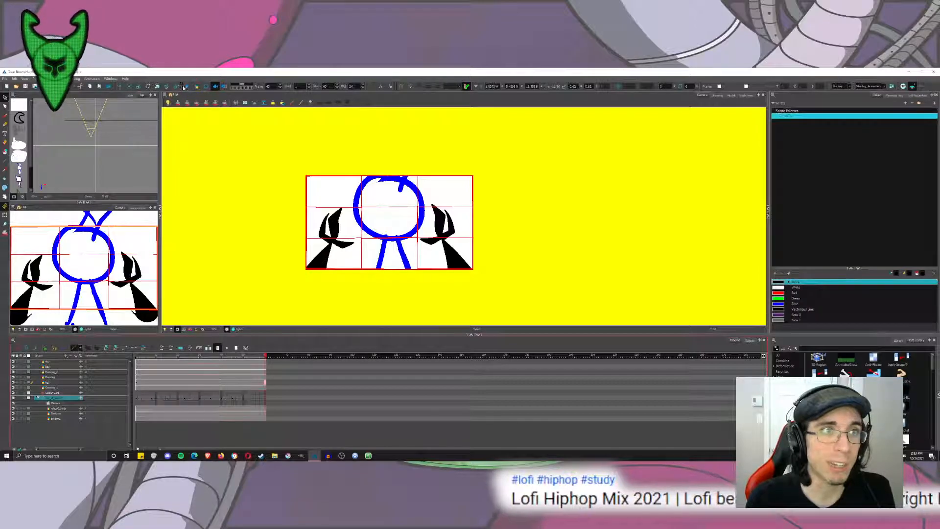
click(184, 86)
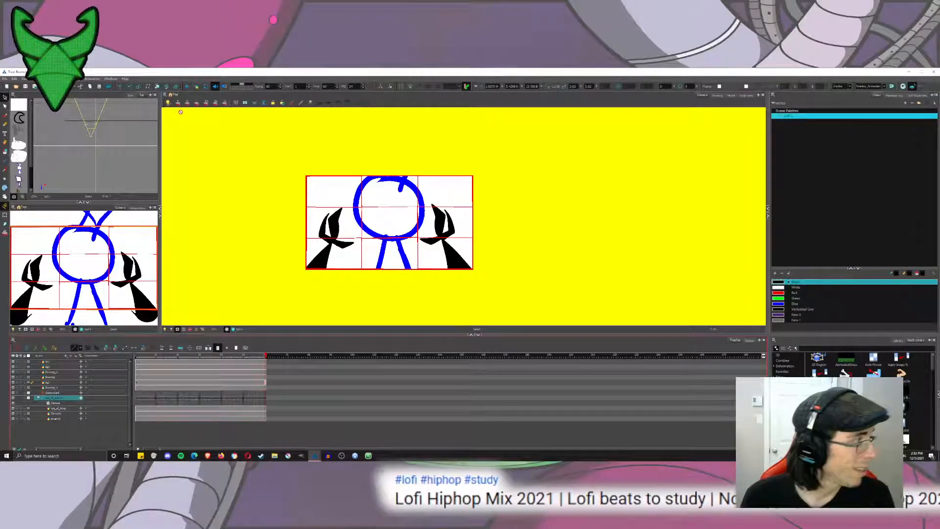
click(187, 87)
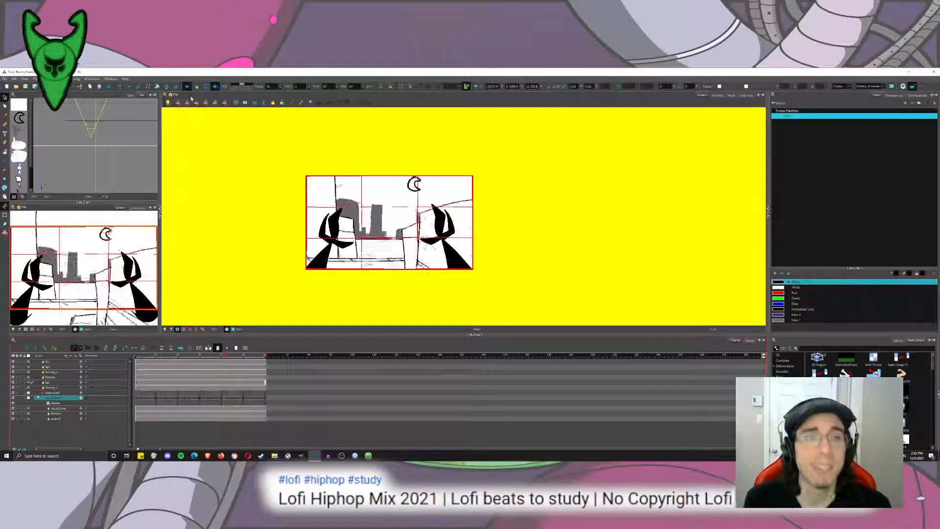
click(188, 85)
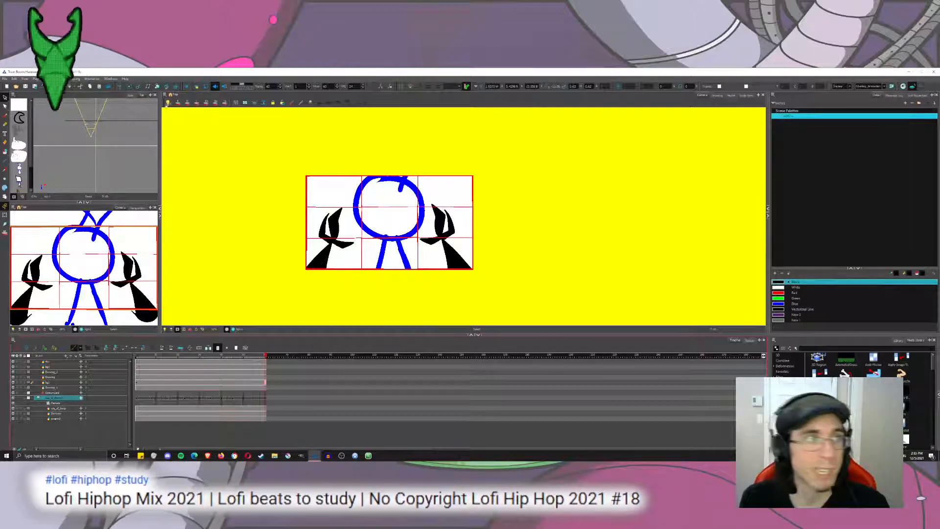
Identify the square-headed character's layer by toggling its visibility at the first frame, and rename the two character drawing layers.
click(55, 378)
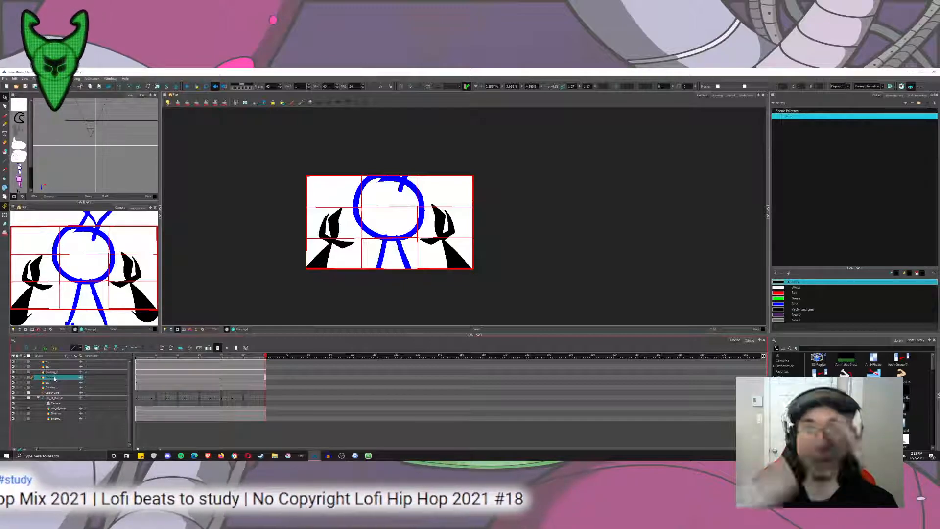
click(133, 161)
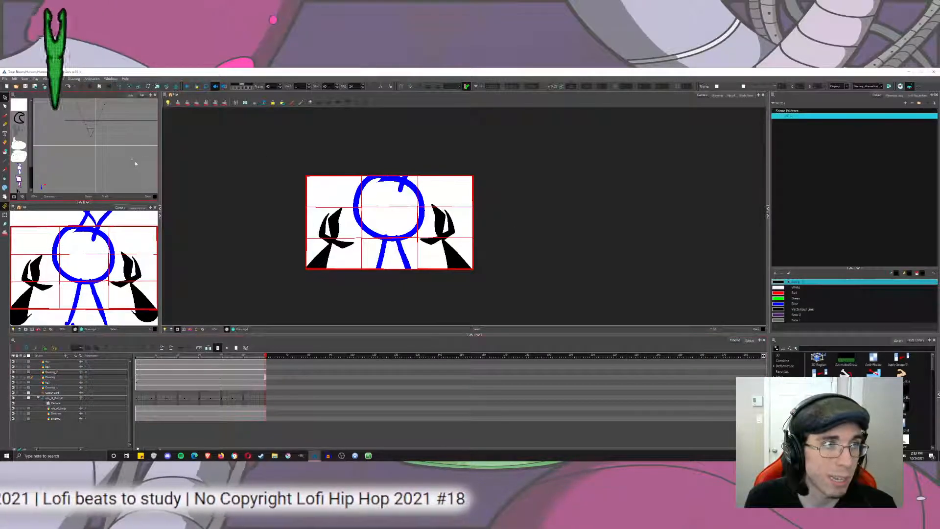
click(138, 356)
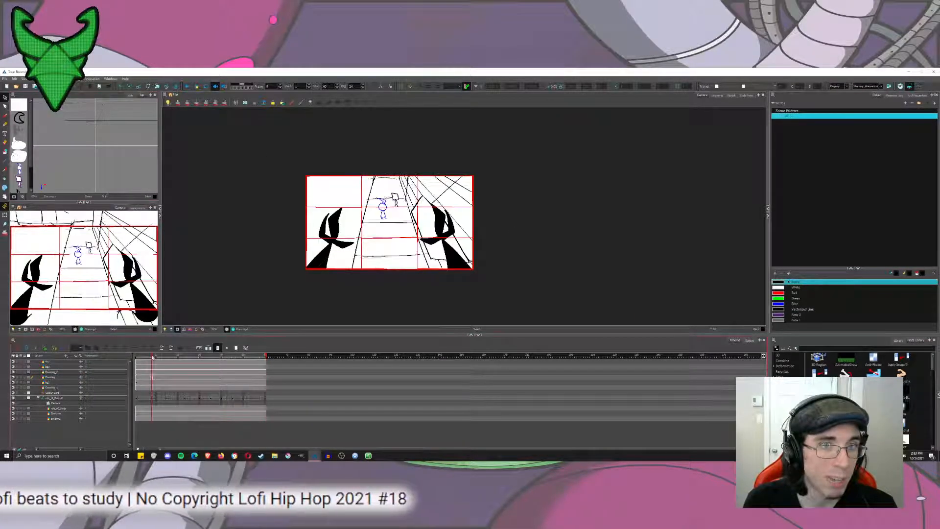
click(55, 378)
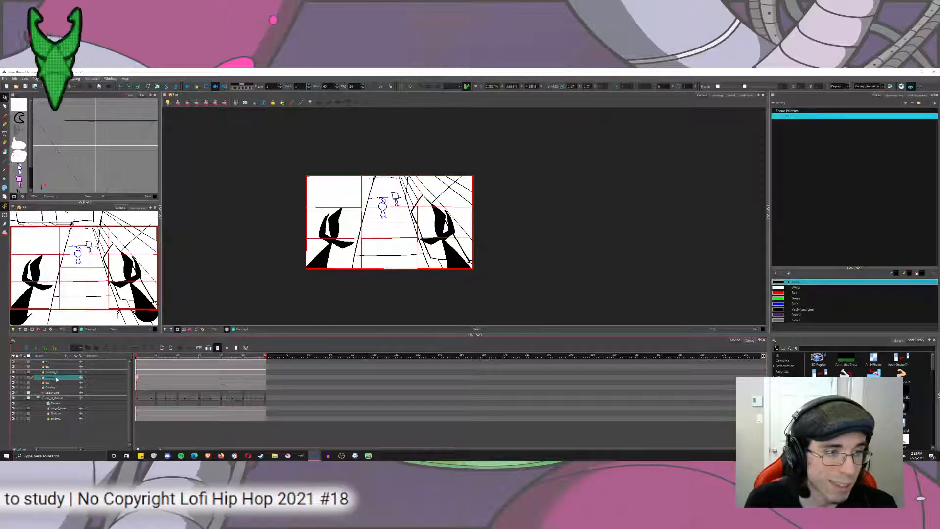
click(13, 379)
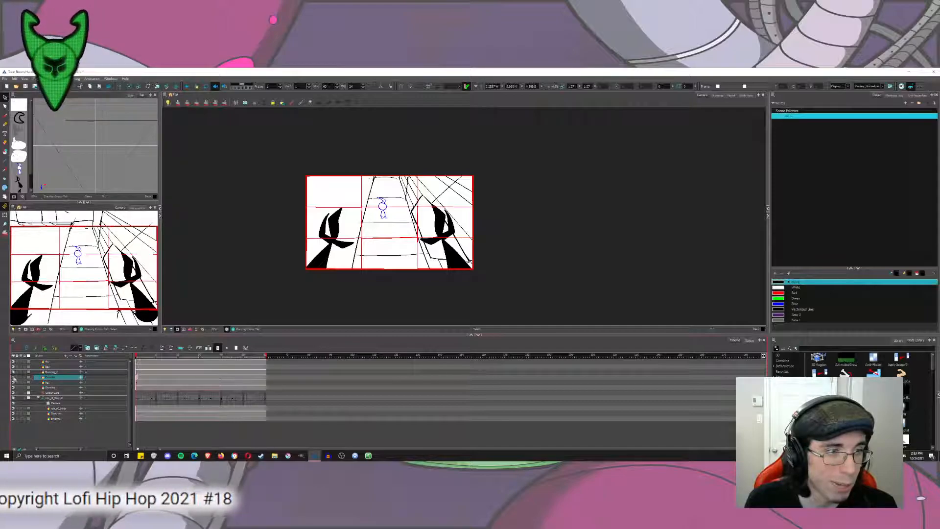
click(13, 379)
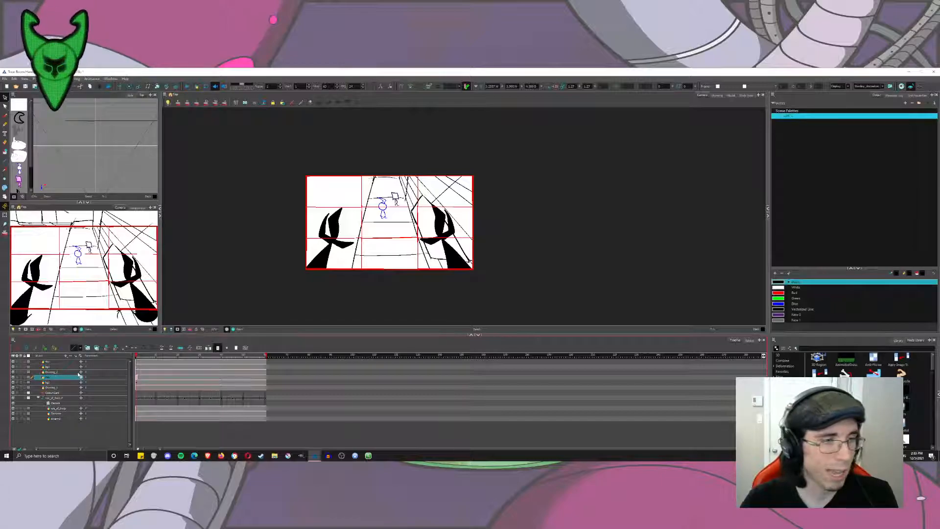
double_click(51, 372)
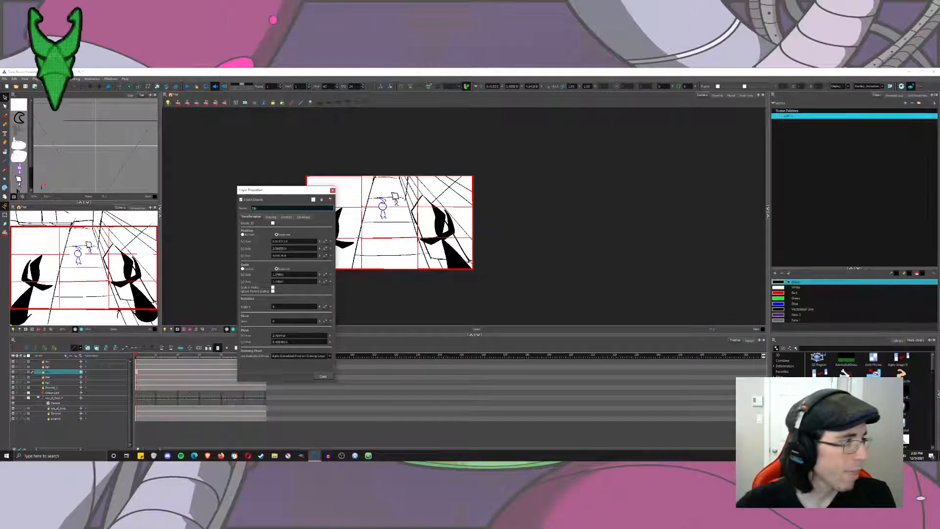
click(322, 377)
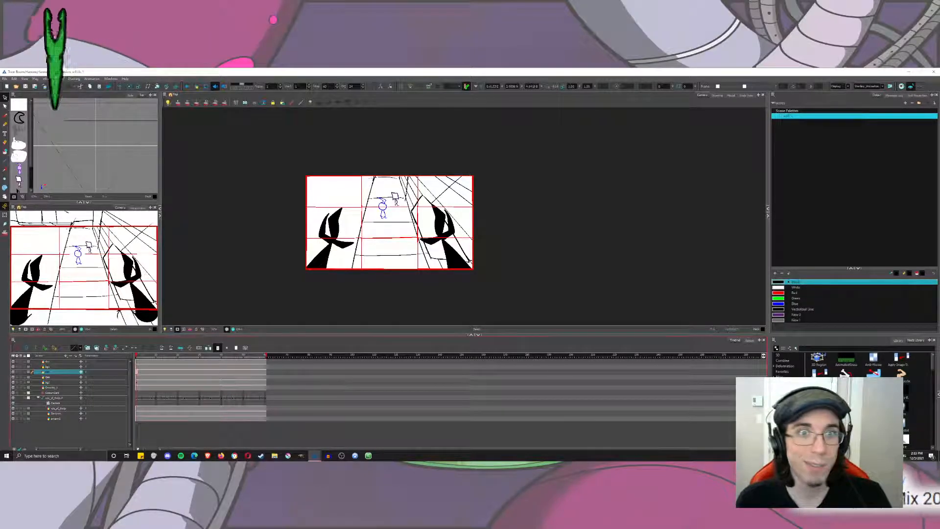
Set starting and ending keyframes on both character layers across the shot.
click(121, 89)
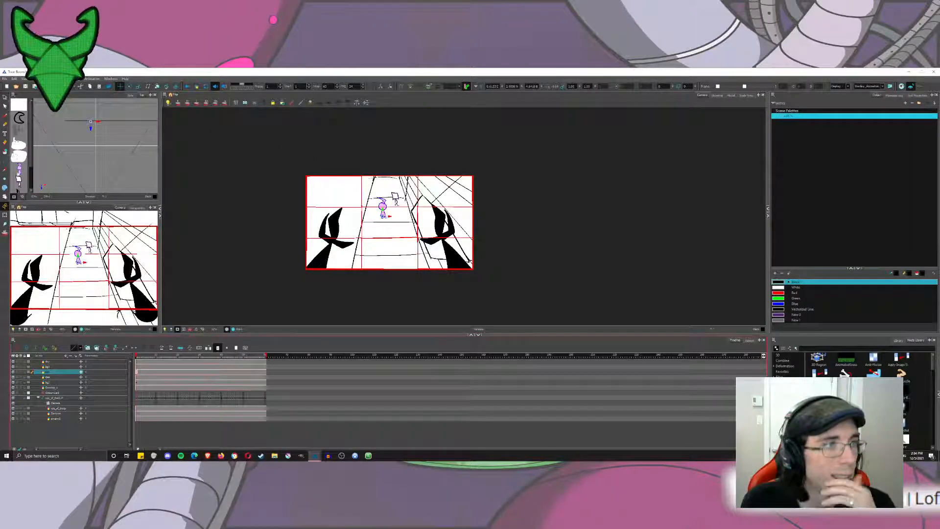
click(139, 377)
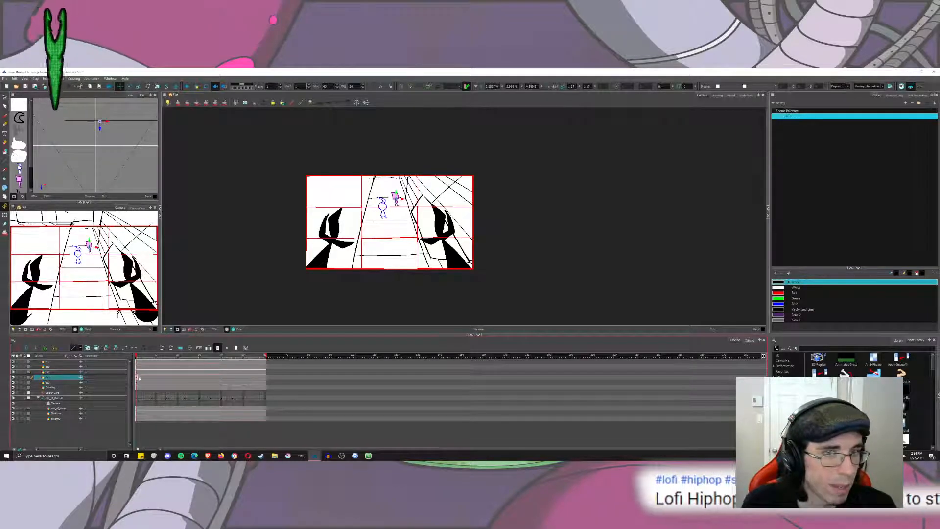
click(265, 375)
drag(265, 376, 137, 375)
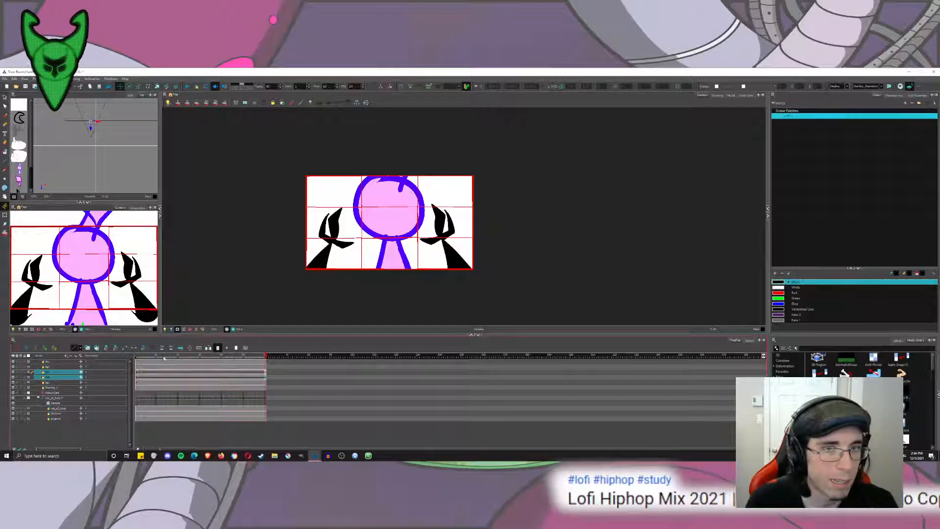
click(138, 377)
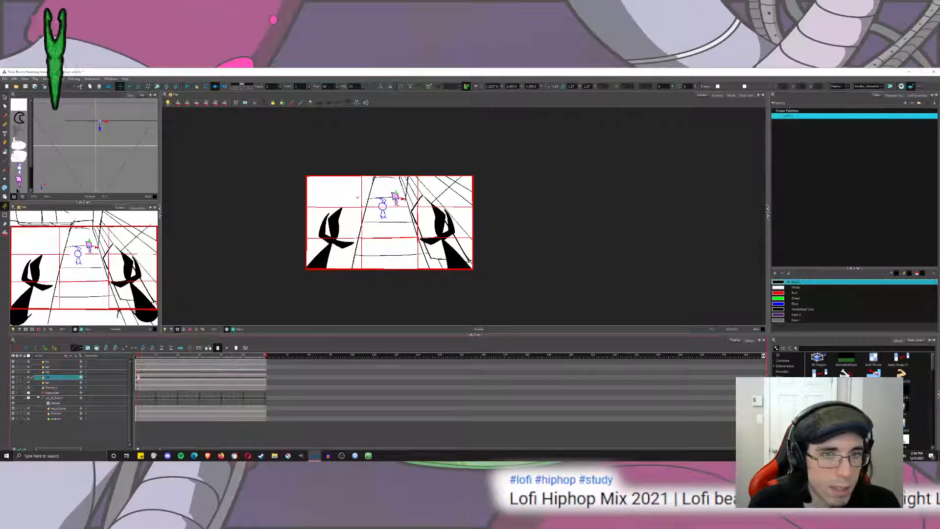
Reposition the square-headed and round-headed characters at the shot's start, bringing them closer to the camera and spacing them apart.
drag(402, 205, 405, 213)
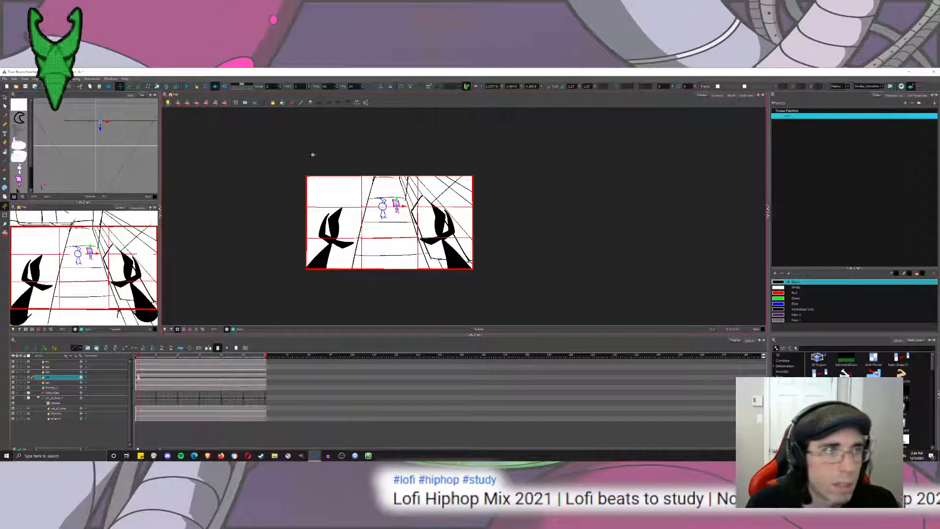
key(shift+t)
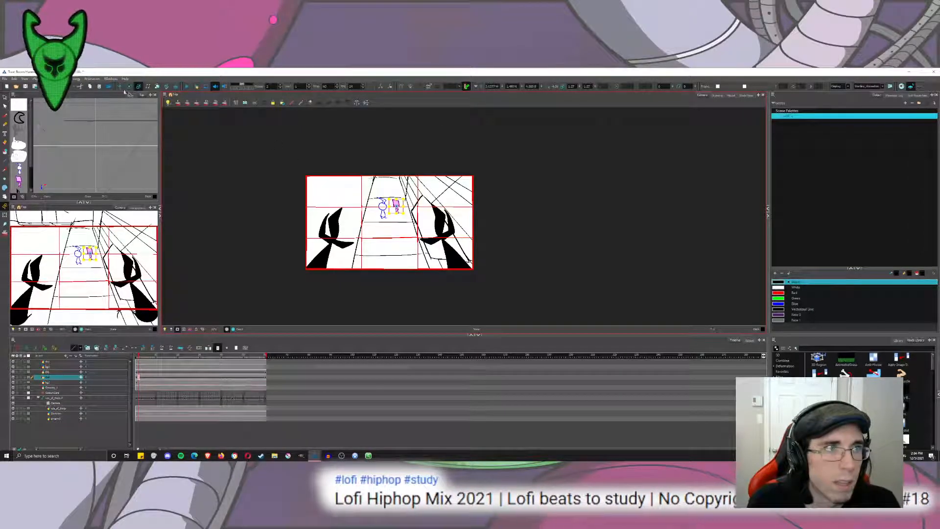
key(alt+q)
drag(123, 128, 124, 149)
drag(364, 193, 364, 212)
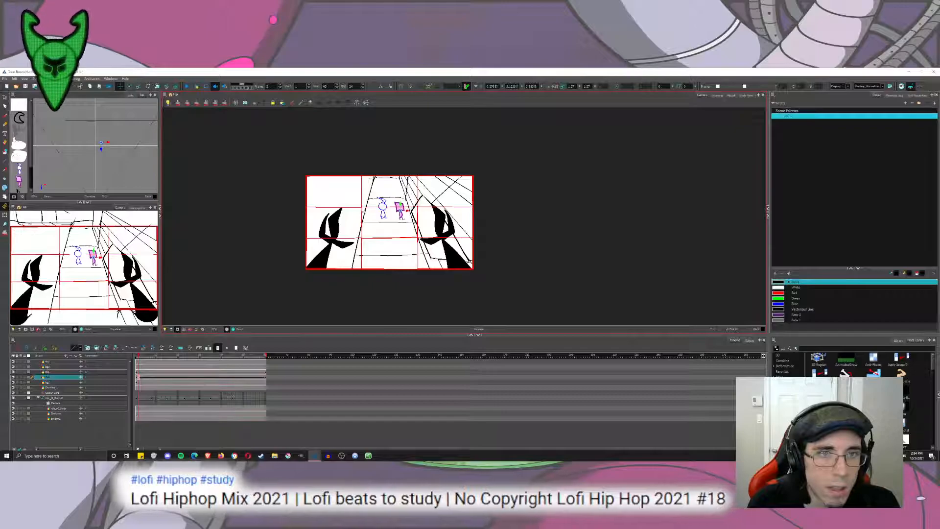
click(138, 372)
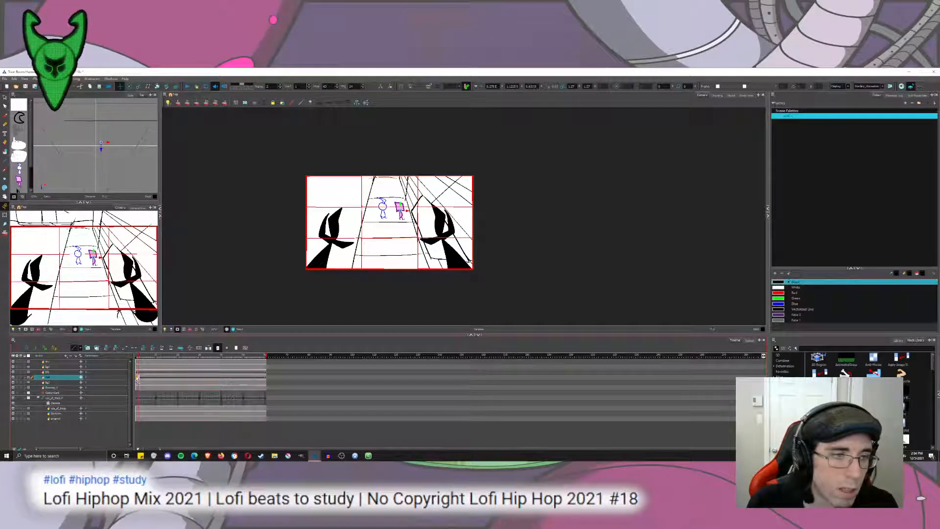
drag(127, 142, 128, 168)
key(ctrl+z)
drag(240, 150, 233, 160)
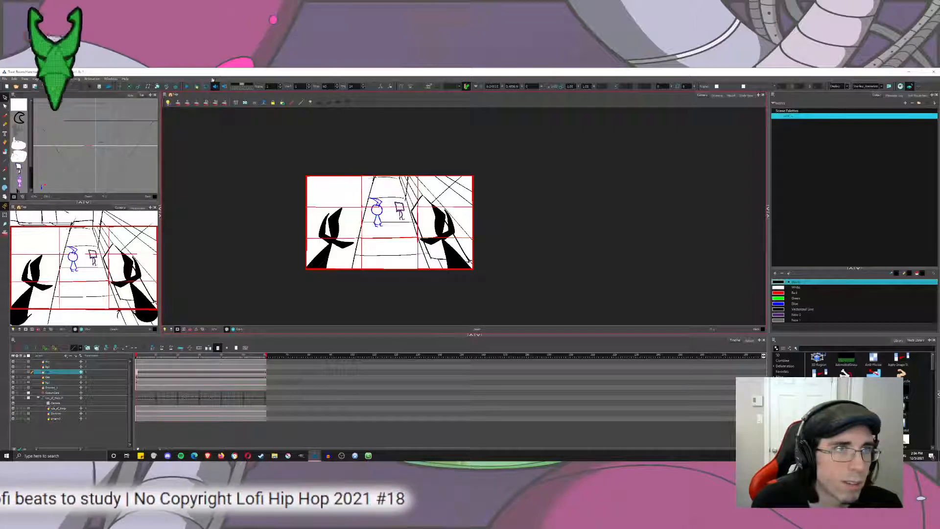
Play the shot twice from the start to check the repositioned characters' movement.
click(187, 86)
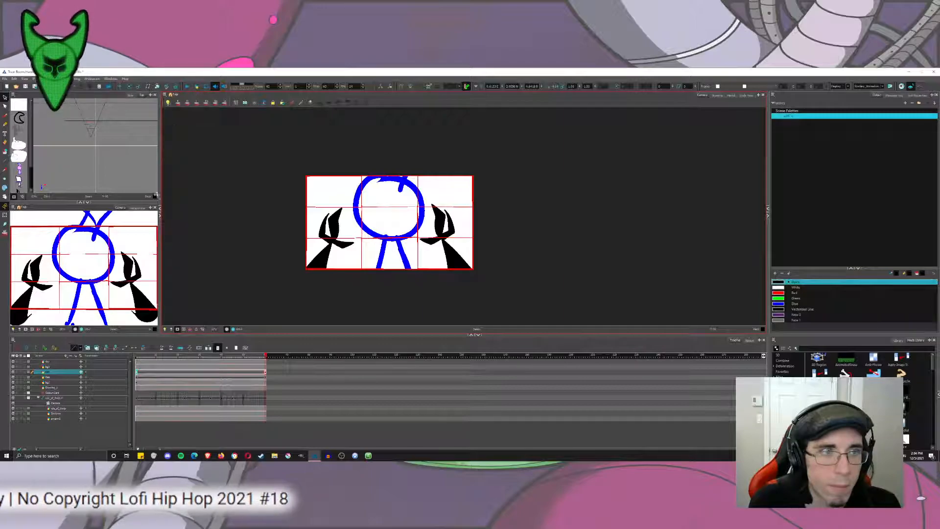
drag(143, 356, 122, 355)
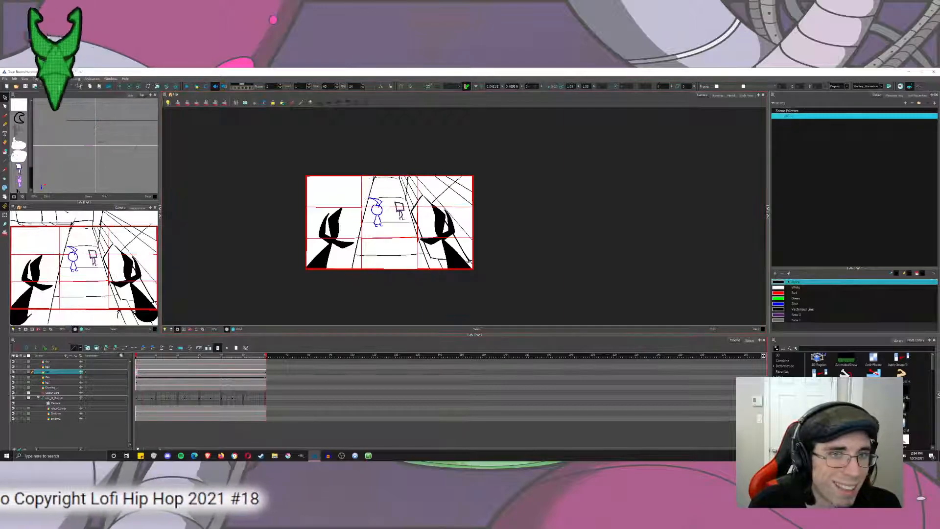
click(188, 86)
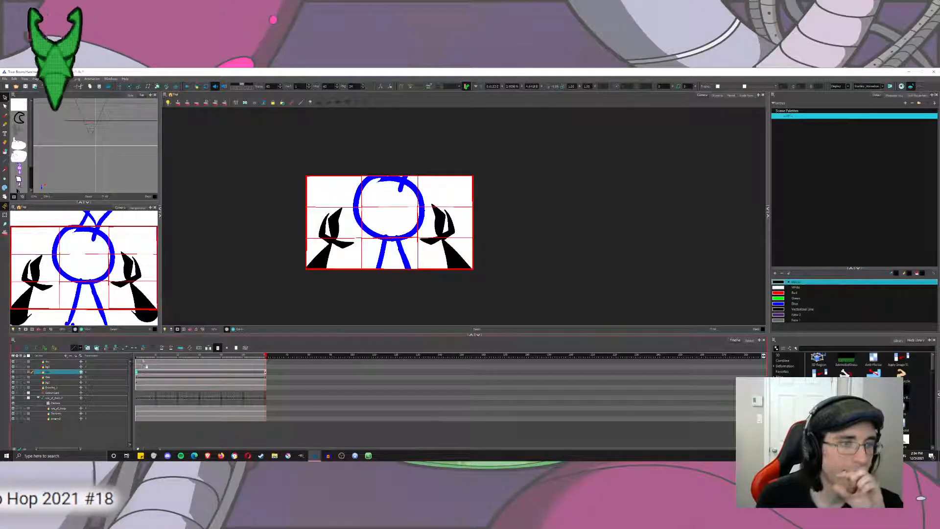
drag(145, 355, 75, 373)
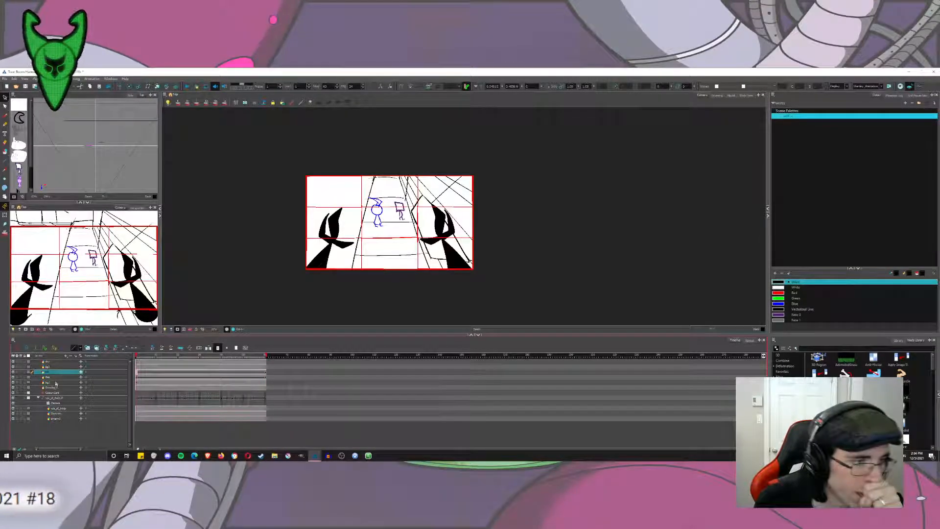
Rotate the left black foreground silhouette at the first frame and move it down out of the camera frame.
click(56, 387)
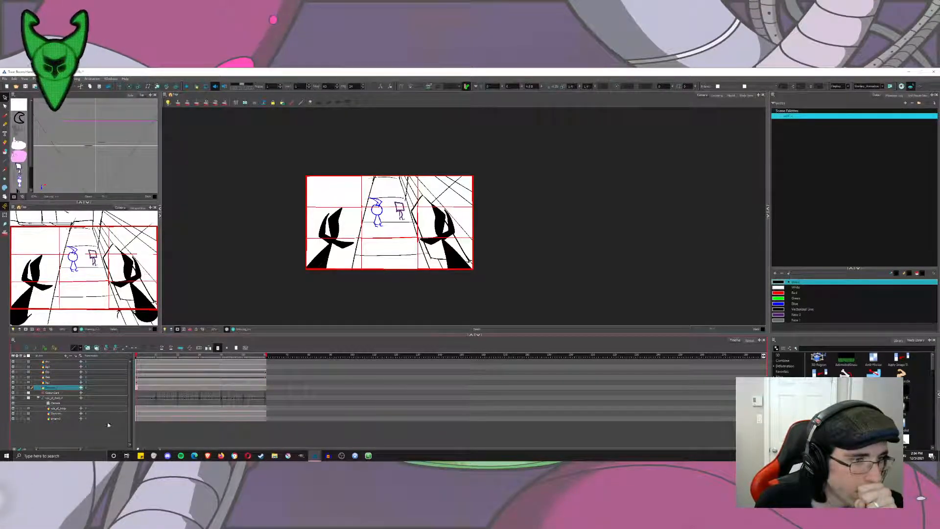
click(137, 415)
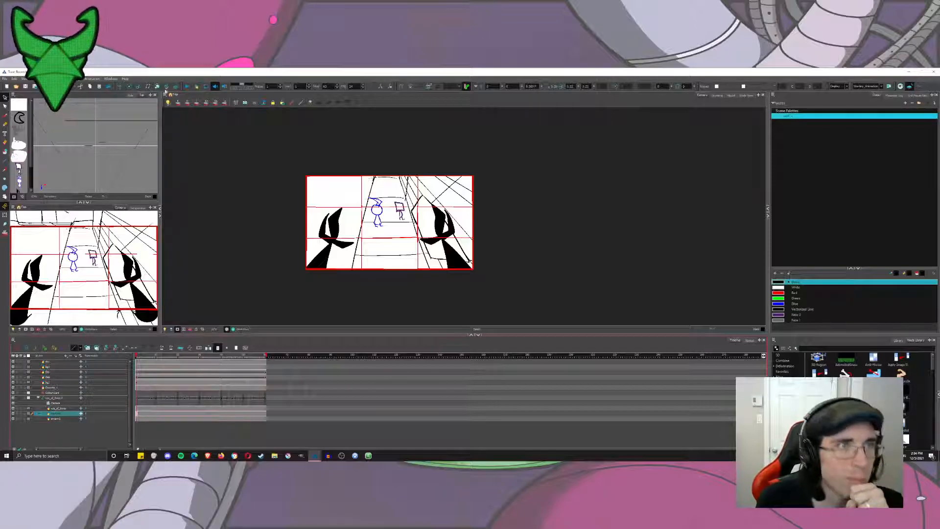
click(130, 87)
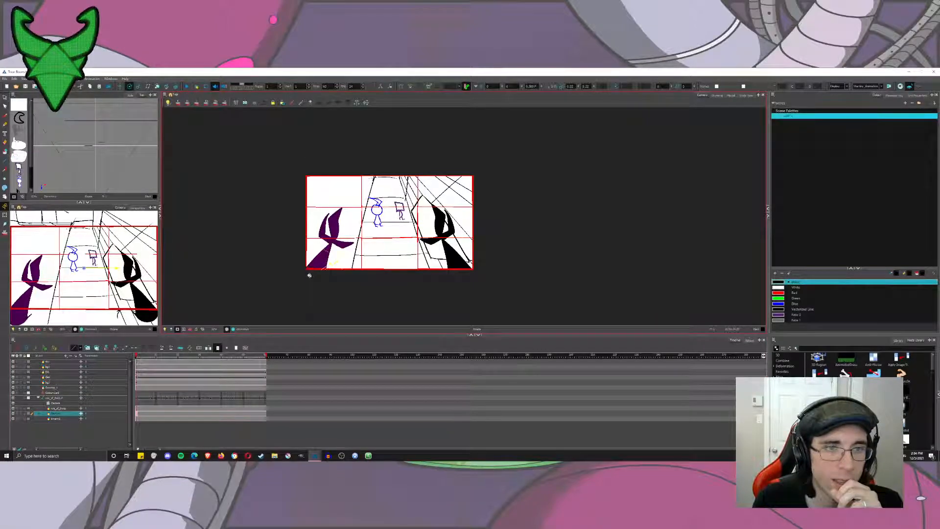
mouse_move(346, 252)
mouse_down()
mouse_move(352, 275)
mouse_move(353, 268)
mouse_up()
click(122, 87)
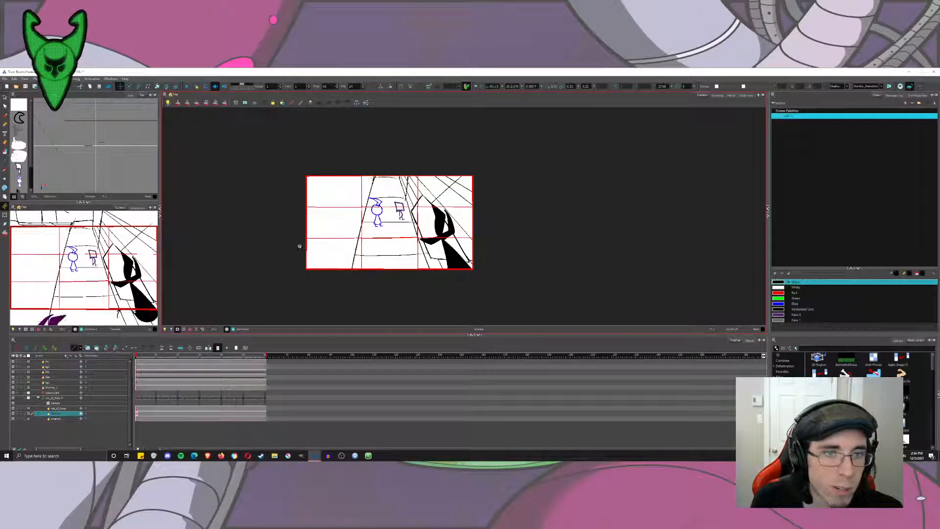
Rotate the right black foreground silhouette at the first frame and move it down below the camera frame.
click(137, 418)
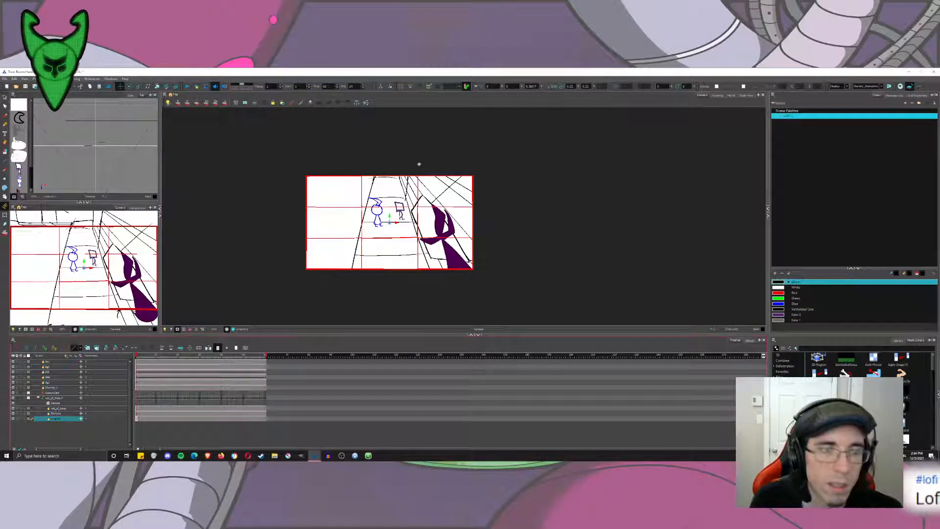
drag(398, 229, 400, 232)
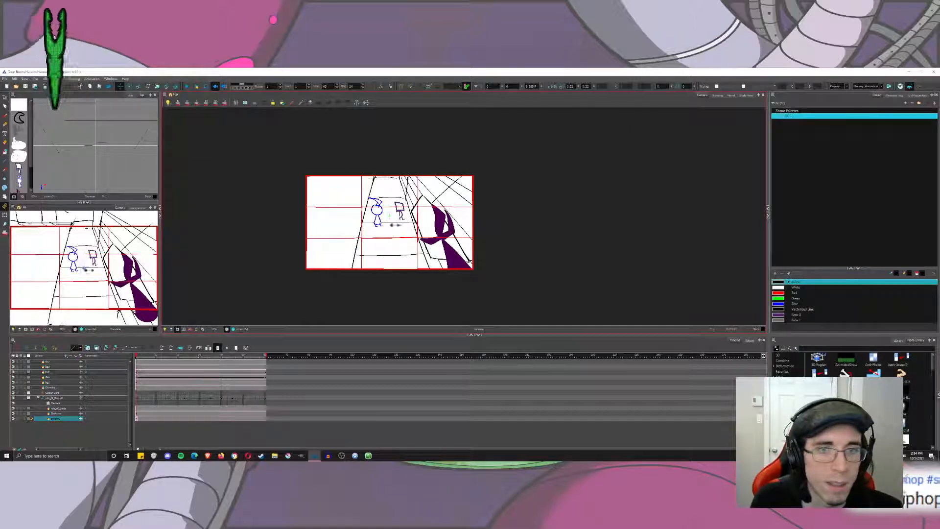
click(130, 87)
drag(370, 153, 257, 269)
click(120, 87)
drag(357, 195, 358, 223)
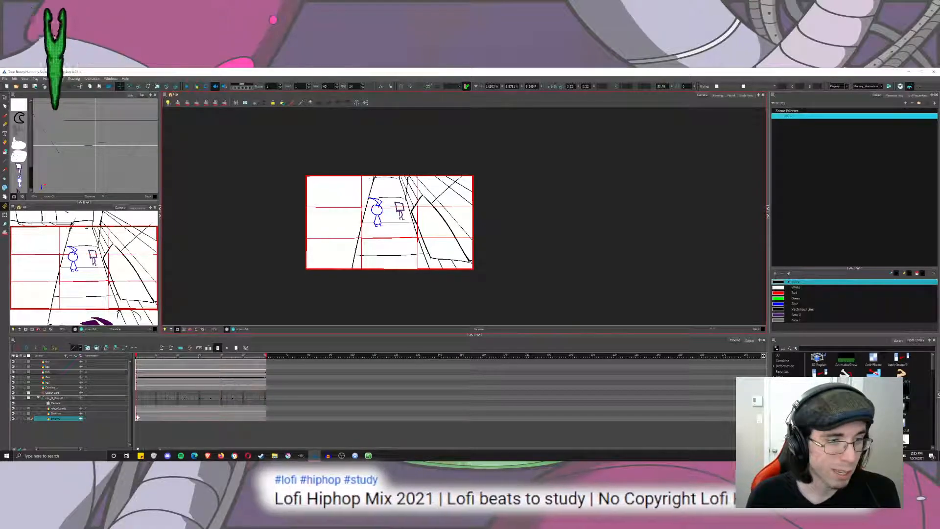
Keyframe both foreground silhouettes in their lowered position shortly before the city skyline comes into view.
drag(137, 418, 137, 413)
drag(138, 358, 219, 415)
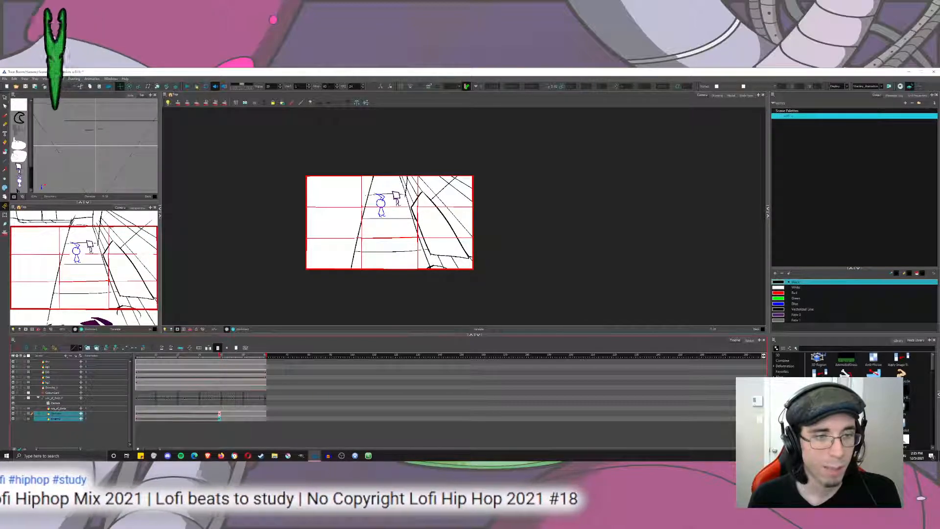
drag(219, 356, 233, 357)
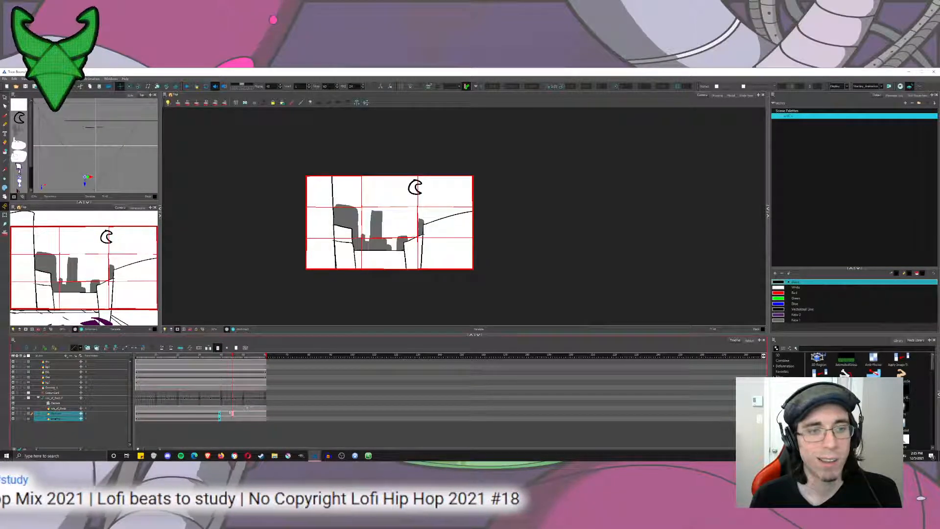
click(233, 414)
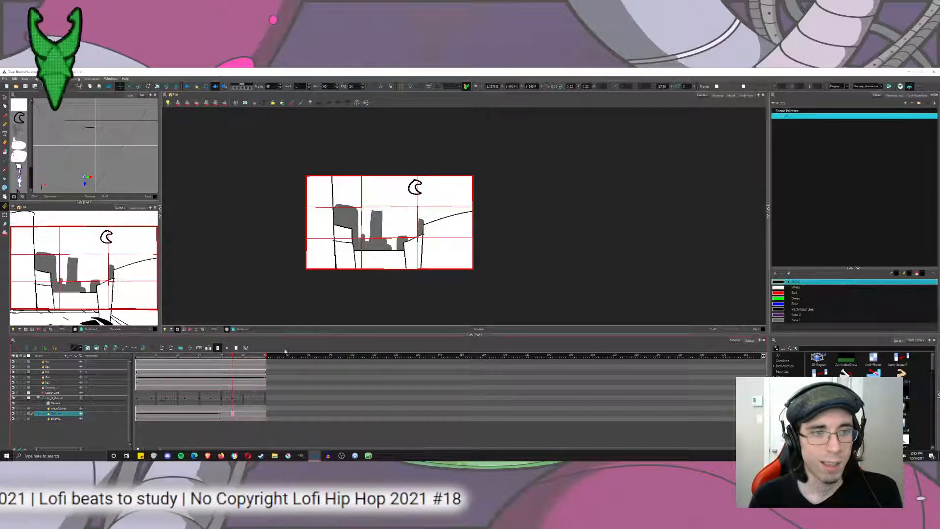
Raise the left foreground silhouette into the camera frame at the city skyline view and rotate it more upright.
drag(231, 354, 238, 356)
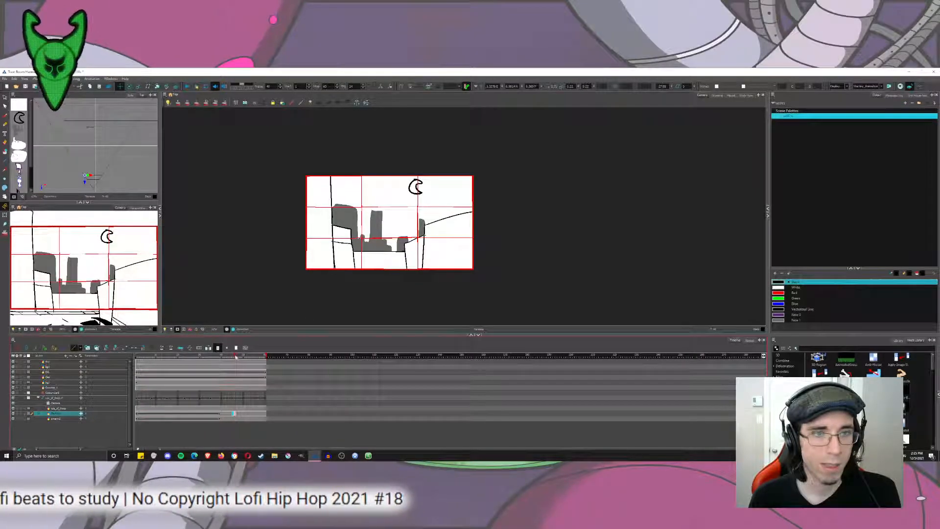
drag(351, 210, 375, 164)
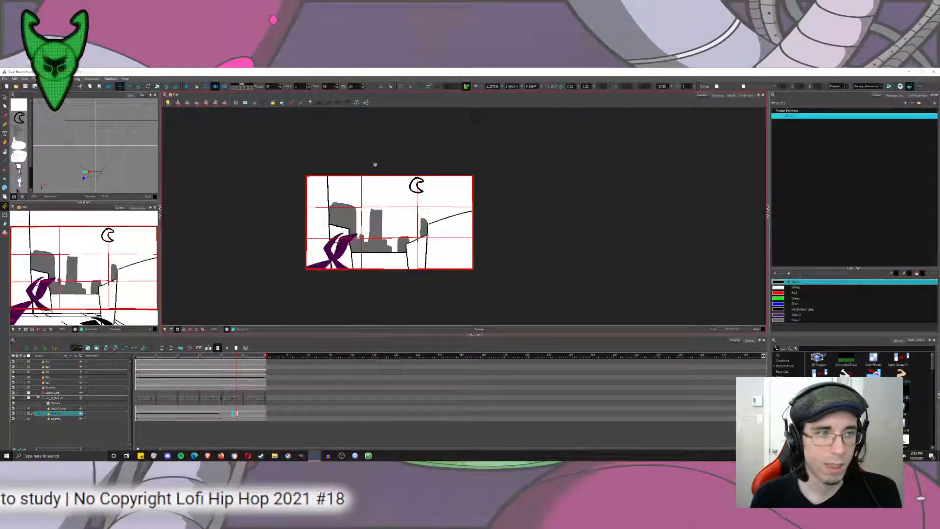
mouse_move(375, 211)
mouse_down()
mouse_move(390, 179)
mouse_move(385, 202)
mouse_up()
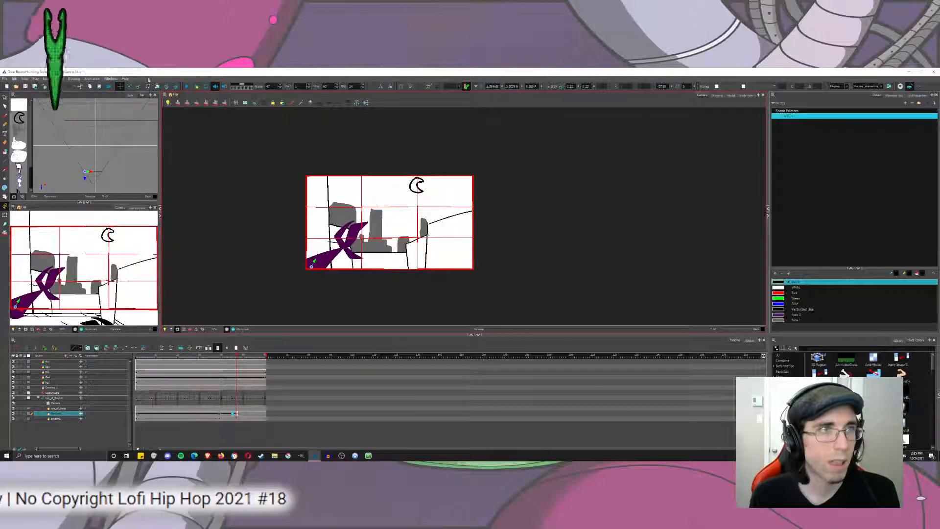
click(130, 87)
drag(352, 261, 358, 255)
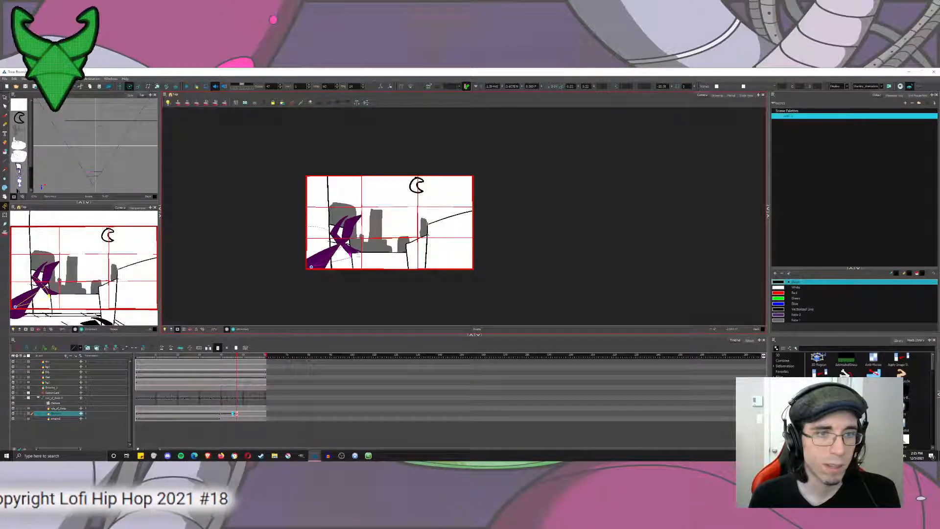
drag(392, 204, 387, 196)
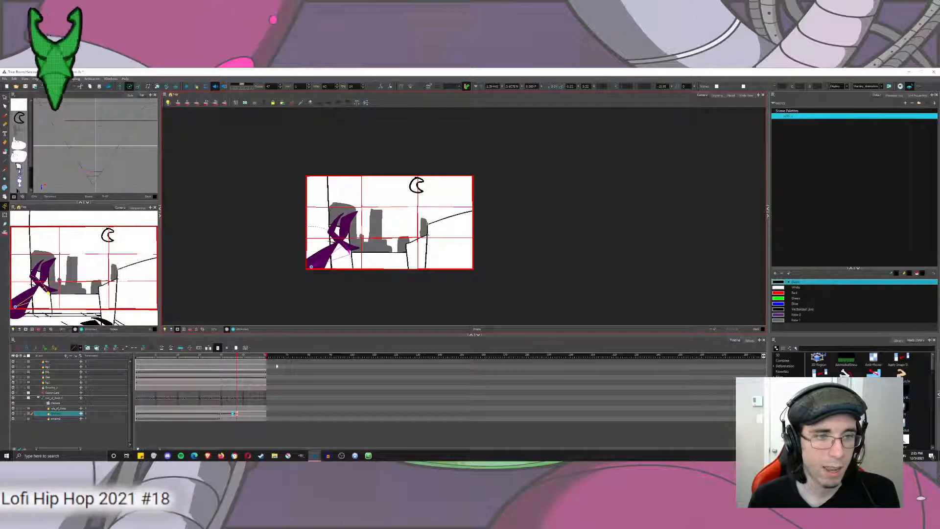
Raise the right foreground silhouette into the camera frame at the same skyline frame, mirroring the left one.
click(237, 419)
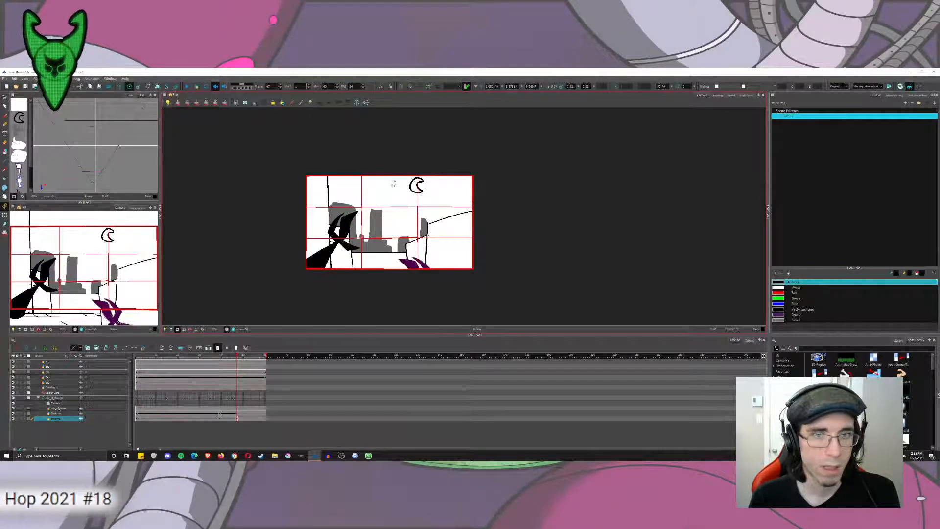
click(120, 87)
drag(412, 257, 420, 221)
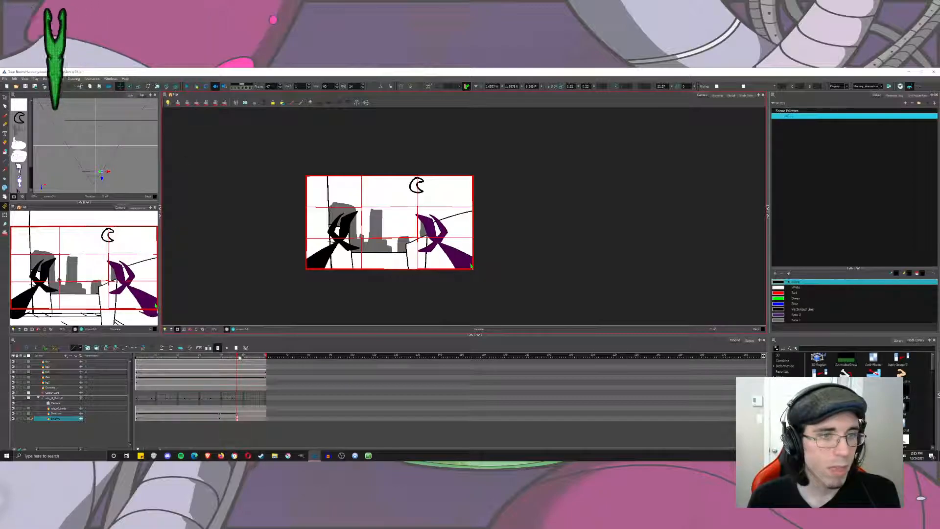
Rotate the right and left foreground silhouettes slightly outward at the shot's last frame.
drag(239, 357, 274, 366)
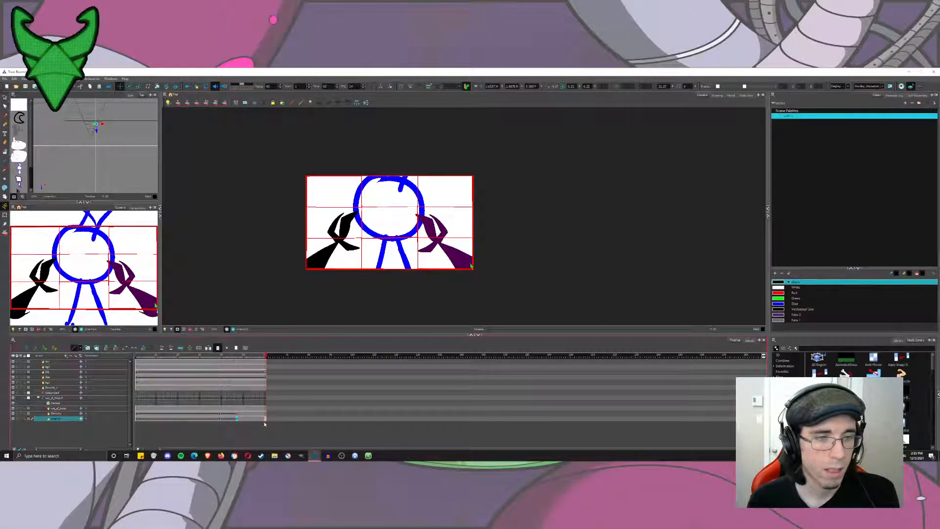
click(129, 86)
drag(364, 164, 302, 199)
click(266, 414)
drag(220, 357, 285, 371)
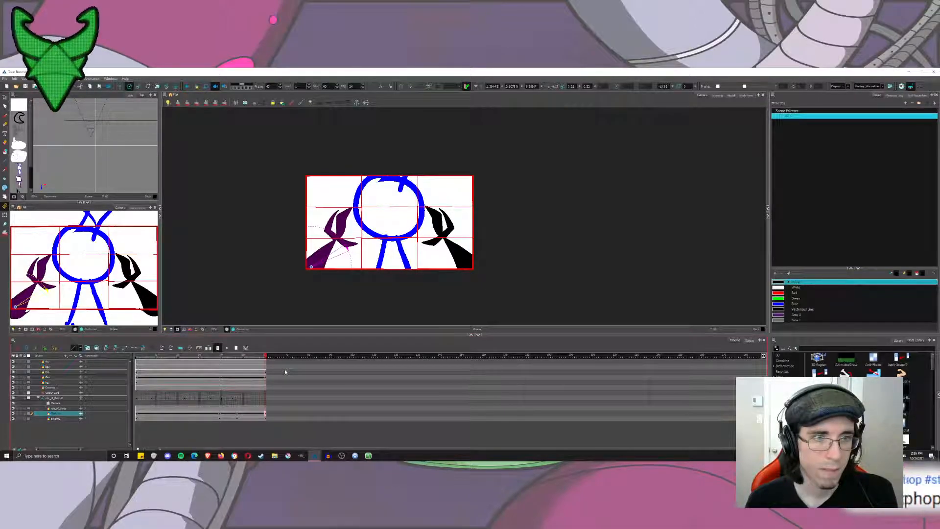
drag(285, 372, 129, 364)
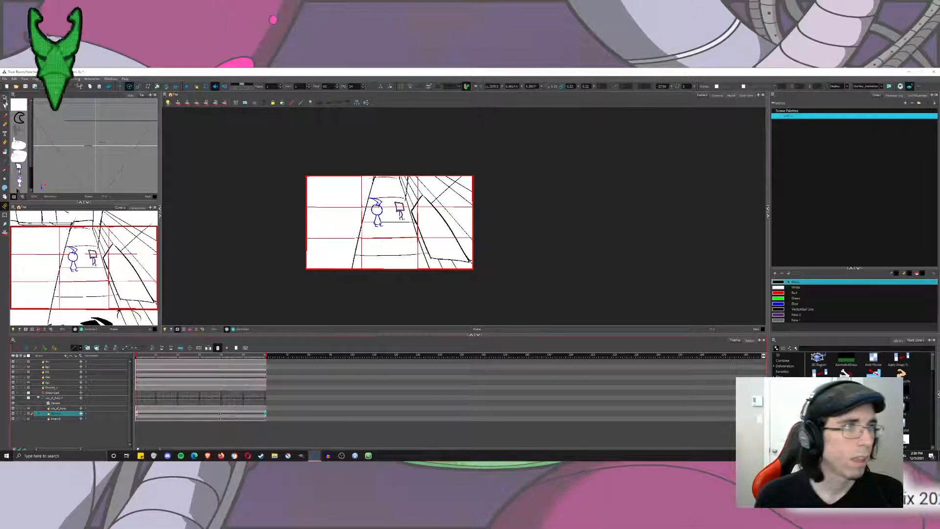
Ease both silhouettes' rising motion with a time ratio of 66 and play the shot to check it.
drag(238, 413, 238, 419)
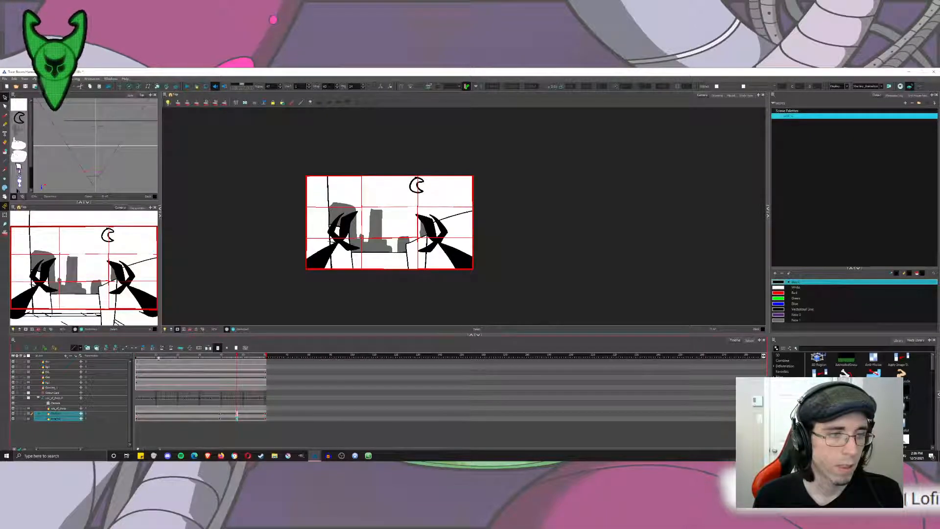
click(189, 348)
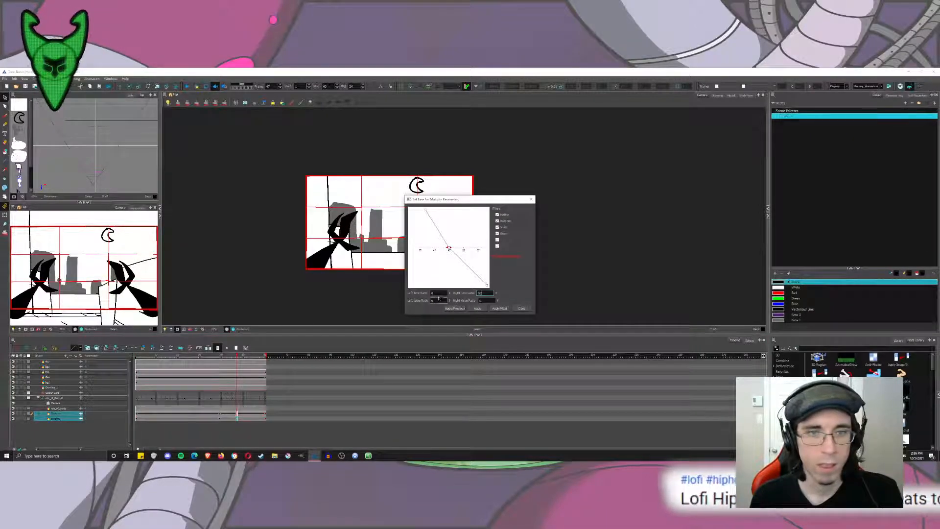
click(465, 308)
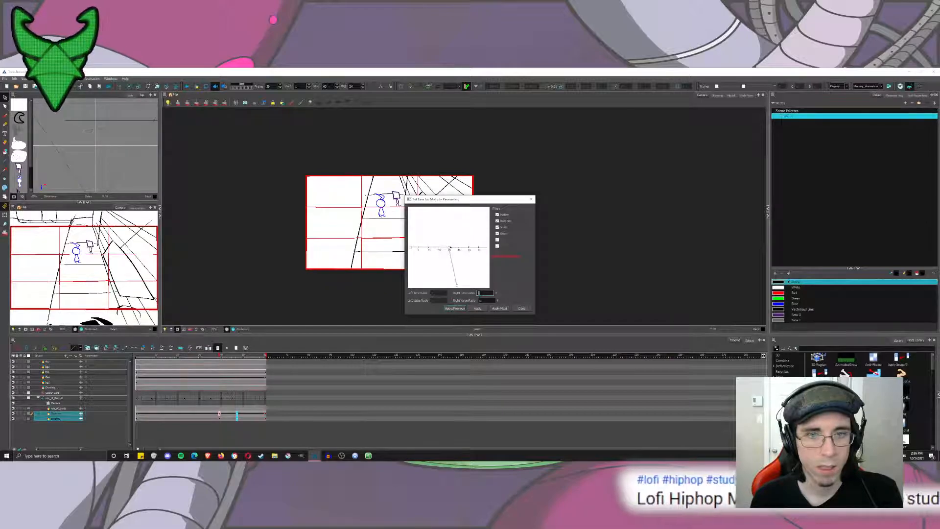
click(499, 308)
double_click(483, 294)
text(66)
double_click(435, 293)
click(453, 308)
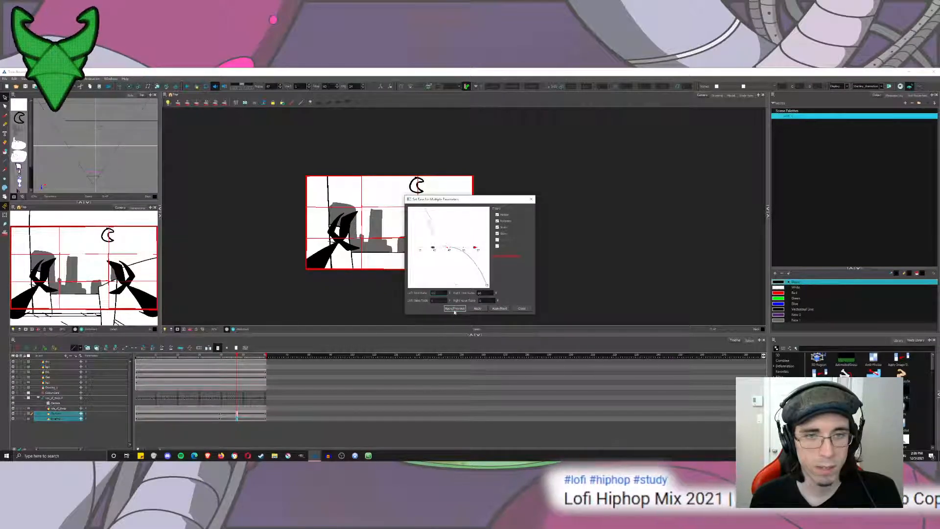
click(522, 308)
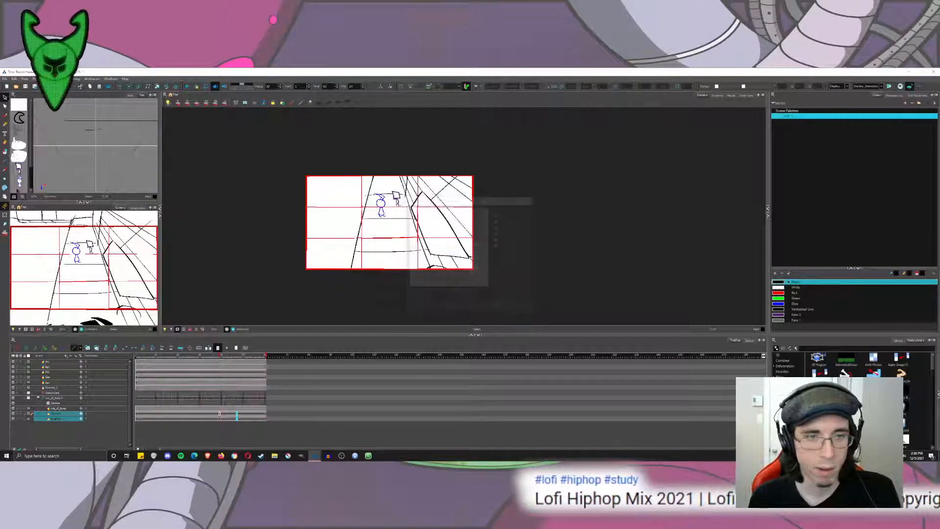
click(188, 88)
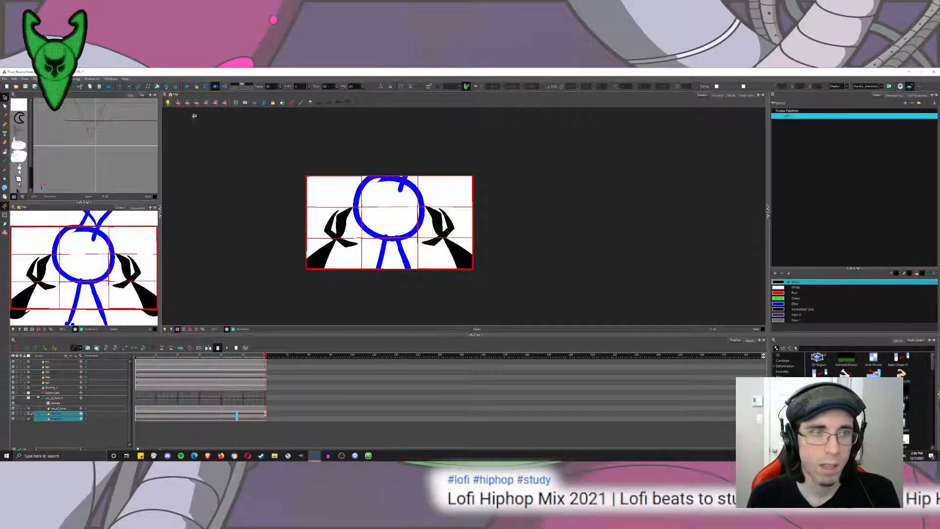
Rotate both foreground silhouettes at an in-between frame after they rise, while the camera tilts down over the rooftop.
click(263, 418)
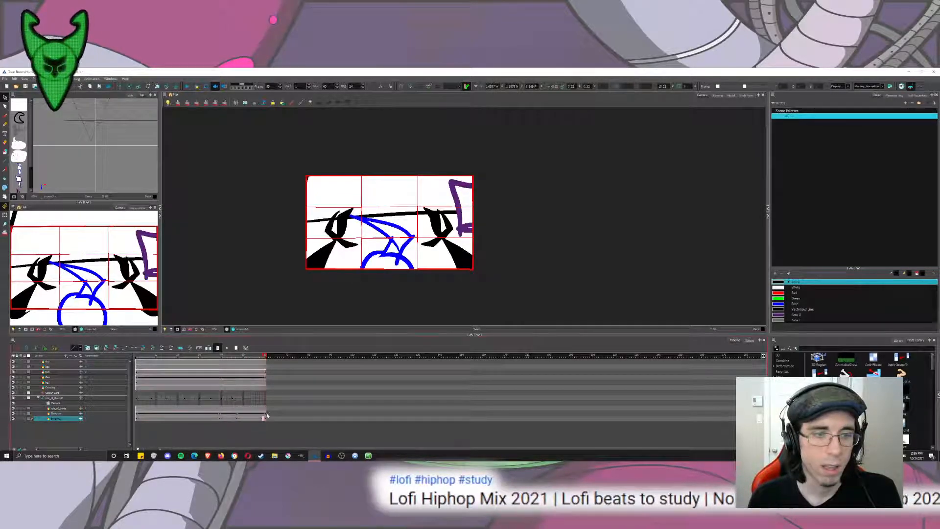
drag(207, 356, 253, 412)
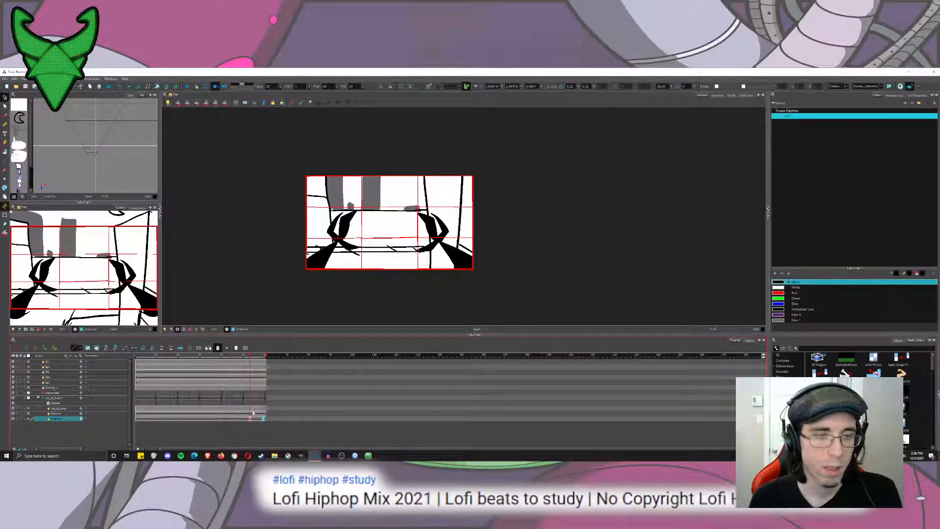
click(251, 415)
key(alt+3)
drag(267, 148, 301, 190)
click(250, 419)
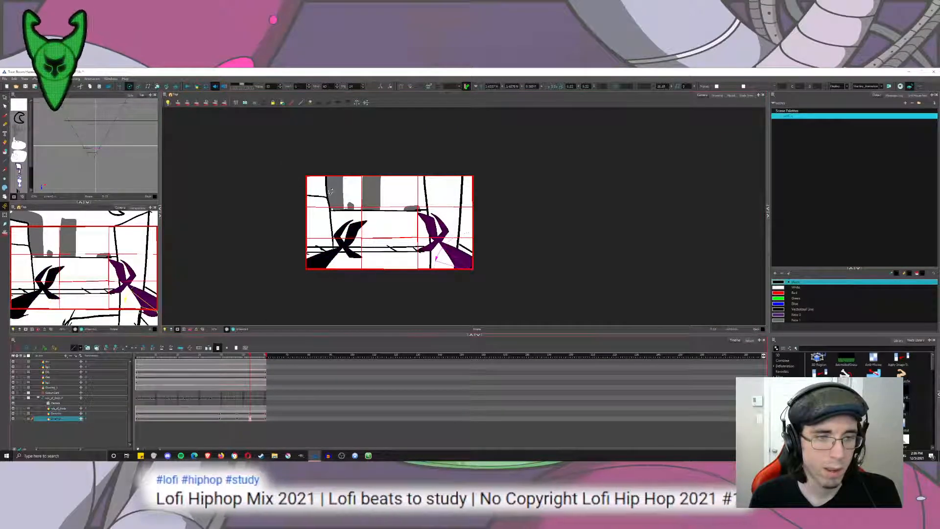
drag(290, 149, 302, 216)
Hide the rule-of-thirds grid, play the shot from the start, and scrub back to the rooftop frames near its end.
drag(220, 357, 133, 361)
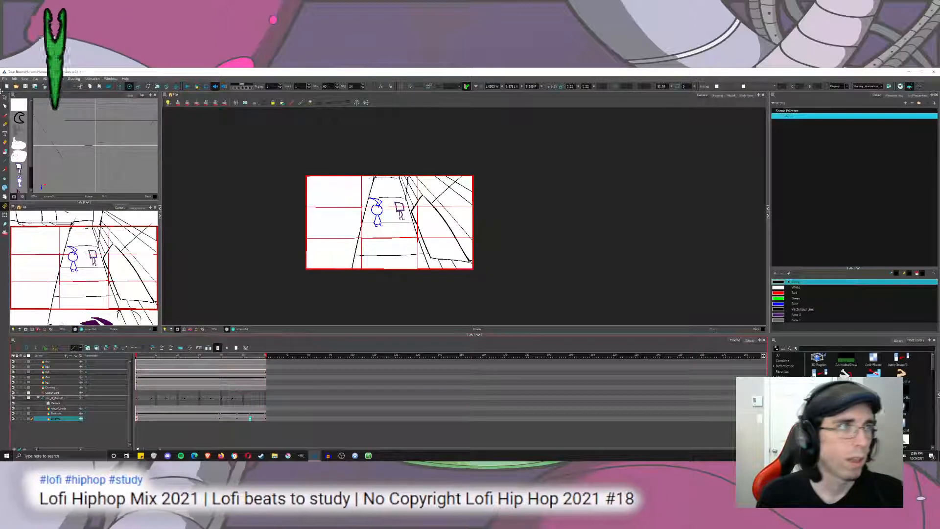
click(55, 135)
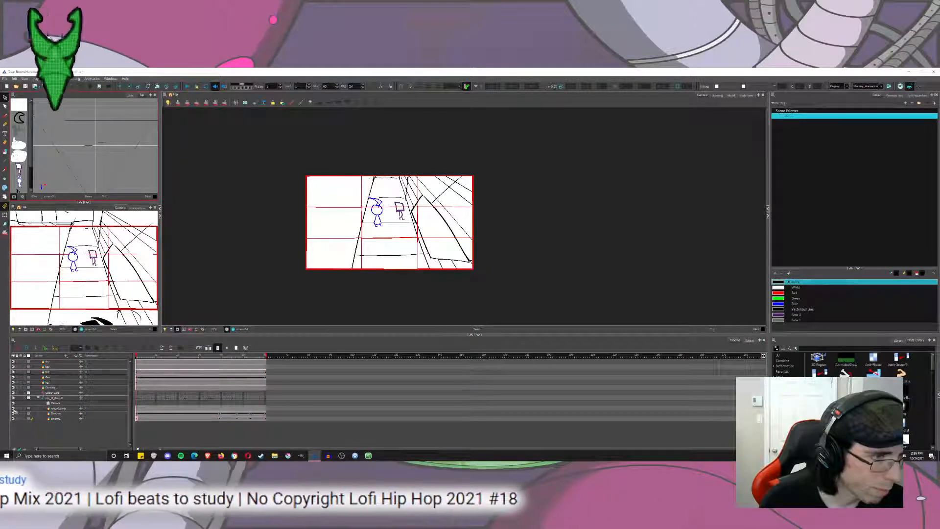
click(29, 407)
click(186, 86)
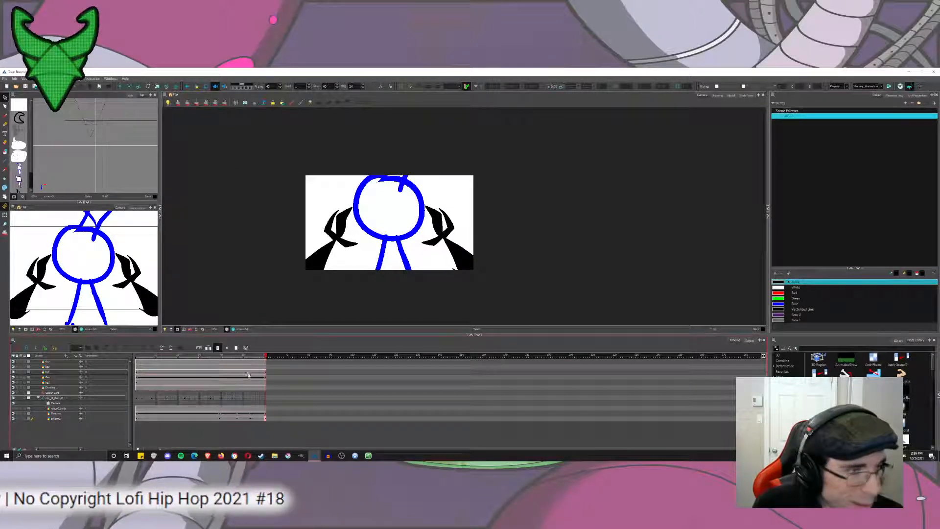
click(254, 356)
drag(254, 356, 252, 356)
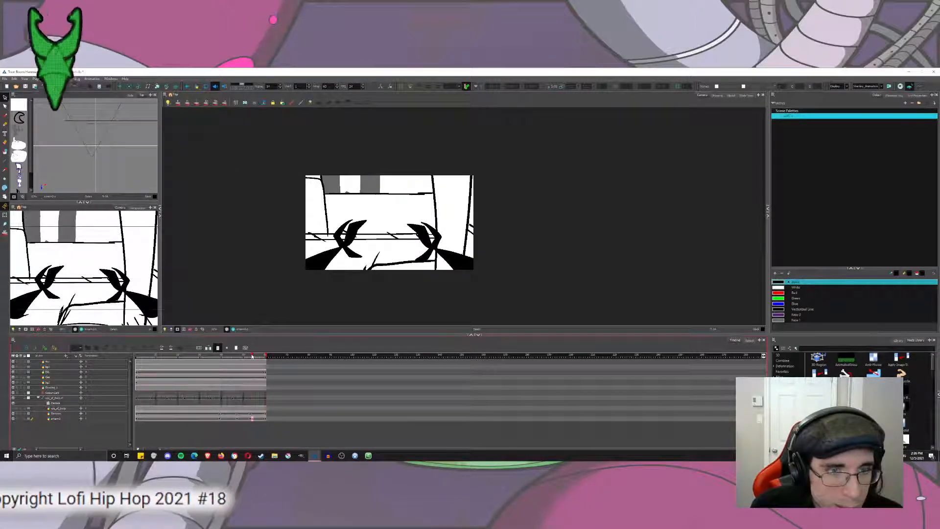
Try to clear the round-headed character's drawing from the final frames, and undo the cut in the drawing view.
click(253, 373)
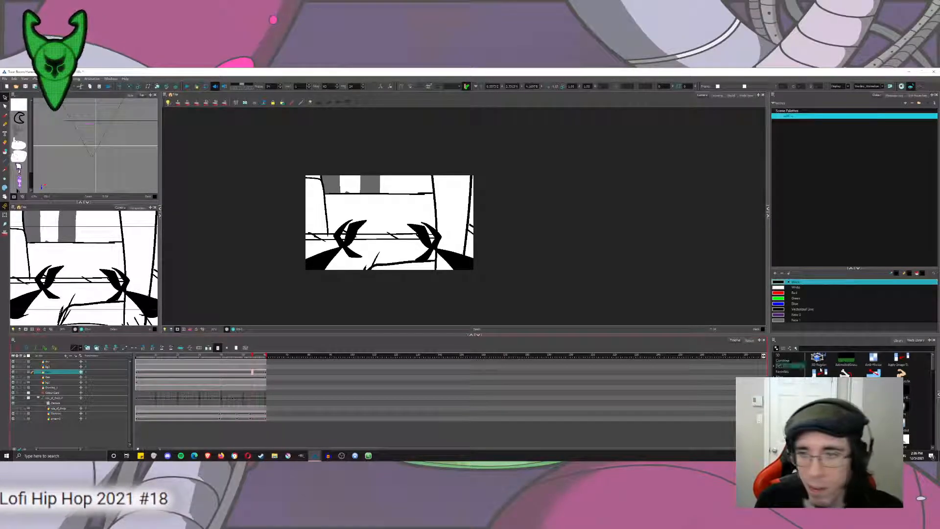
shift+click(264, 373)
key(Delete)
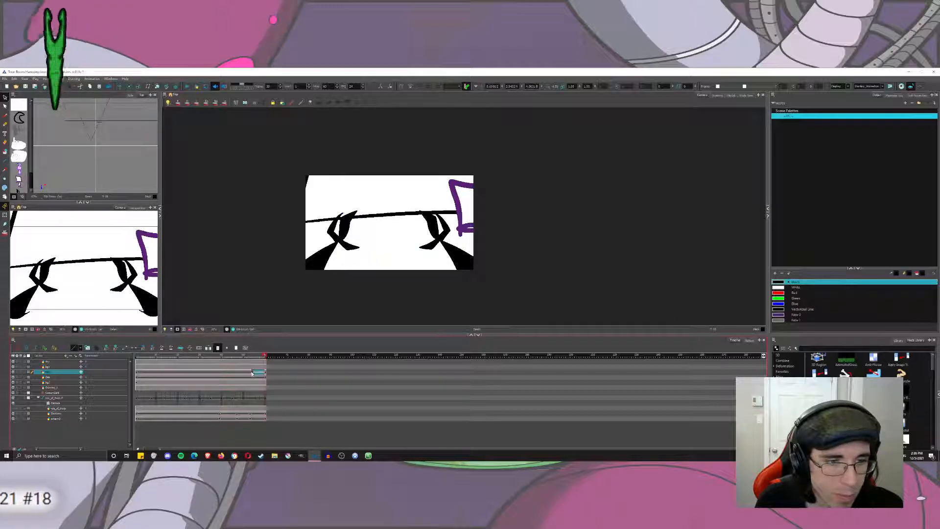
click(253, 372)
click(717, 95)
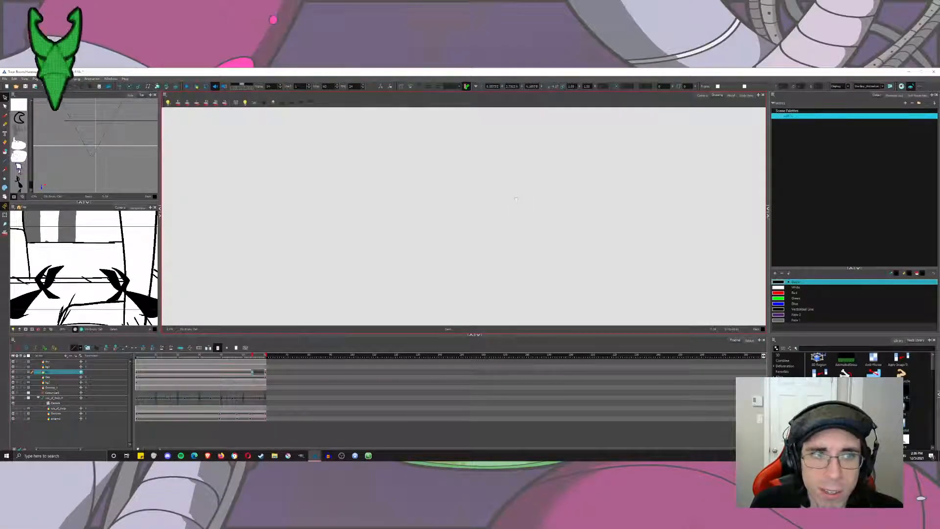
click(261, 356)
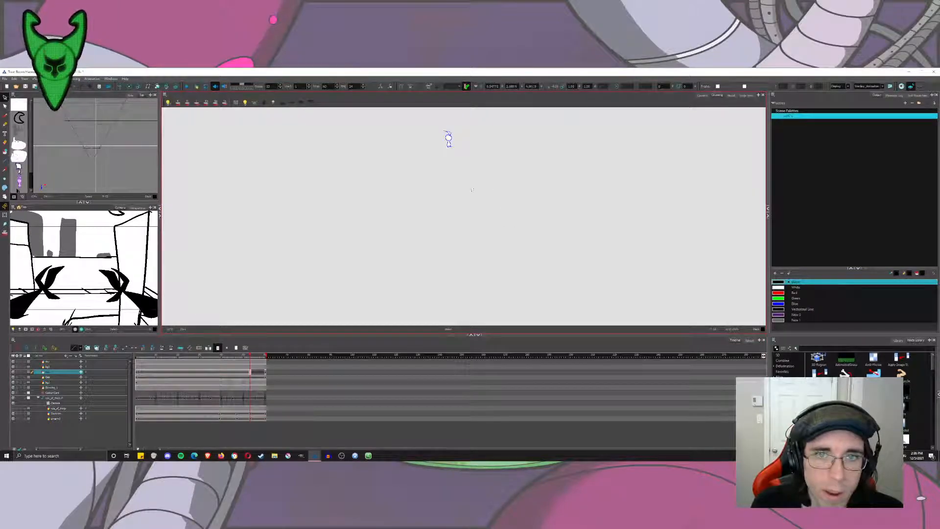
scroll(433, 185, up, 5)
key(ctrl+a)
key(ctrl+x)
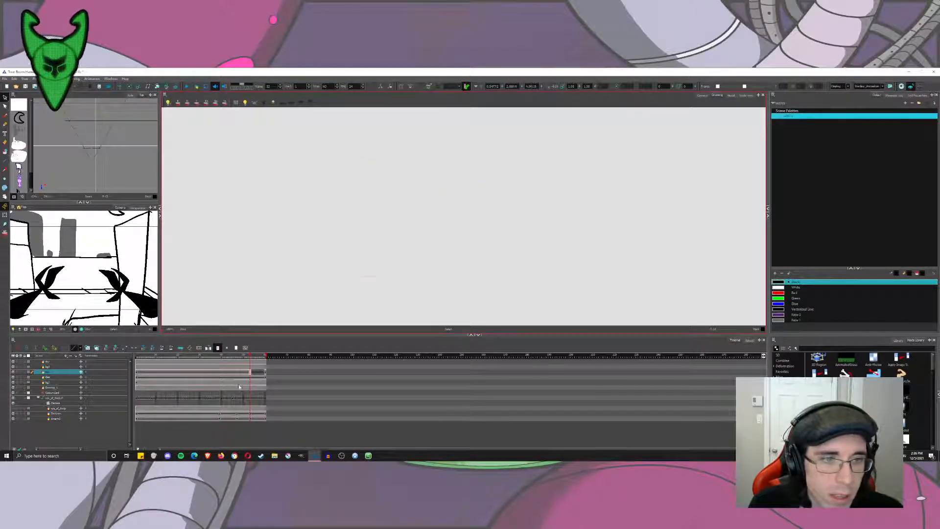
key(ctrl+z)
Expose the round-headed character's drawing again through the end of the shot and go to its closing-section frame.
click(253, 373)
click(263, 373)
key(F5)
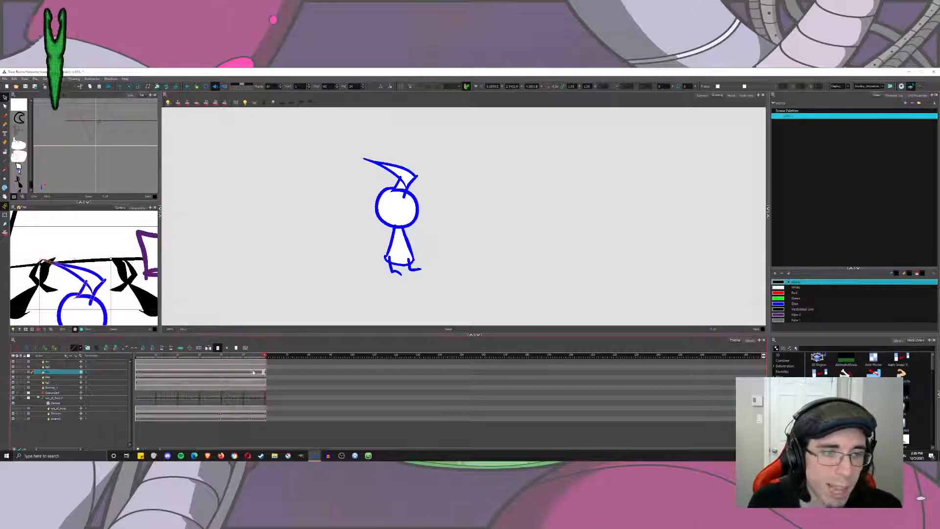
click(252, 372)
Draw eyes, a beak-like nose, an arm and a question mark on the round-headed character with the Brush in blue.
key(alt+b)
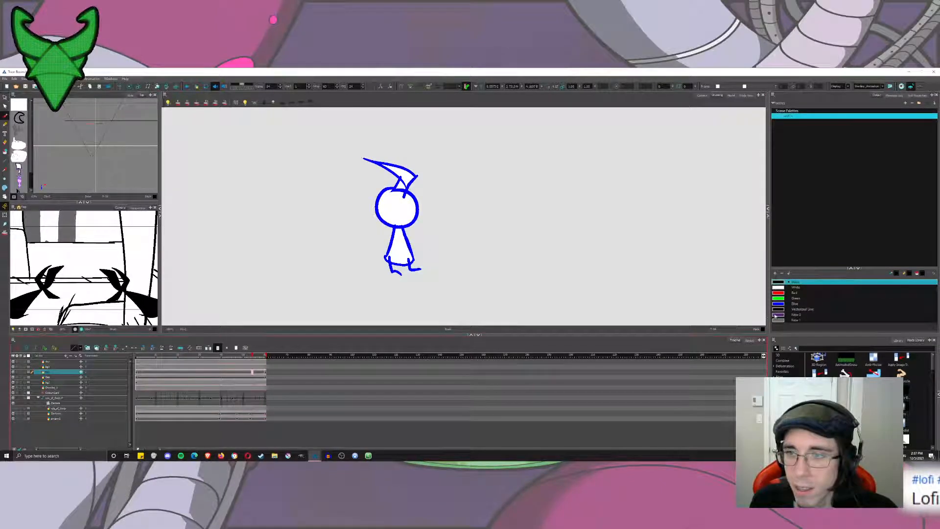
click(795, 304)
mouse_move(402, 197)
mouse_down()
mouse_move(400, 214)
mouse_move(401, 196)
mouse_move(401, 209)
mouse_move(413, 206)
mouse_up()
key(ctrl+z)
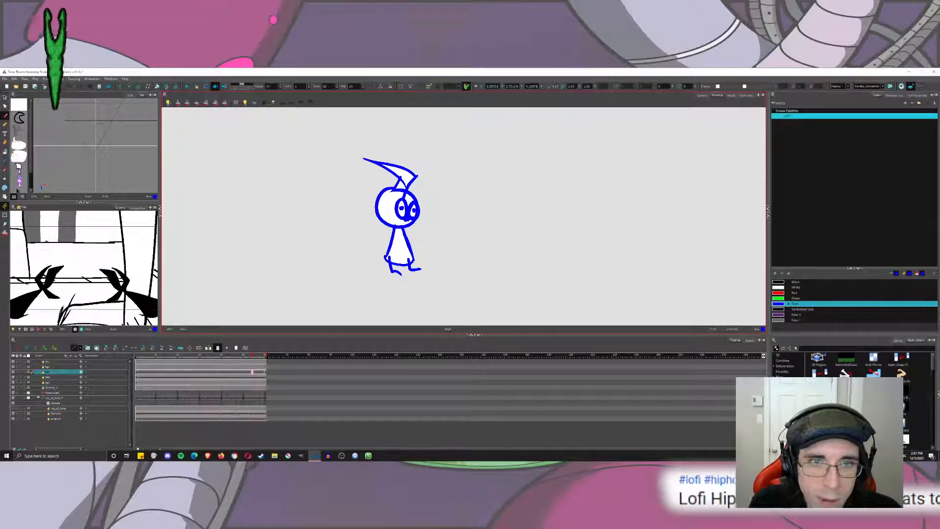
click(426, 209)
mouse_move(420, 191)
mouse_down()
mouse_move(423, 202)
mouse_move(388, 239)
mouse_move(397, 251)
mouse_up()
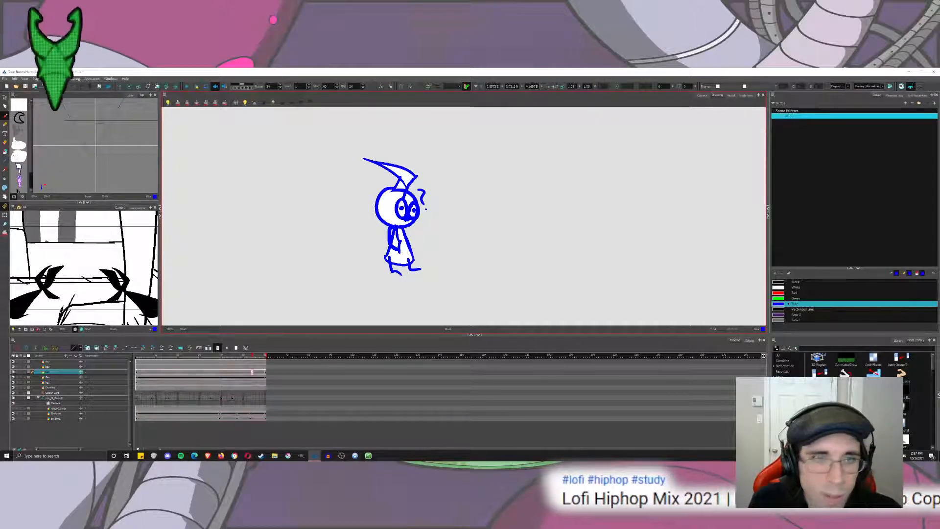
Swap the round-headed character's last-frame drawing for the version with eyes and question mark, and play the shot in the camera view.
key(alt+s)
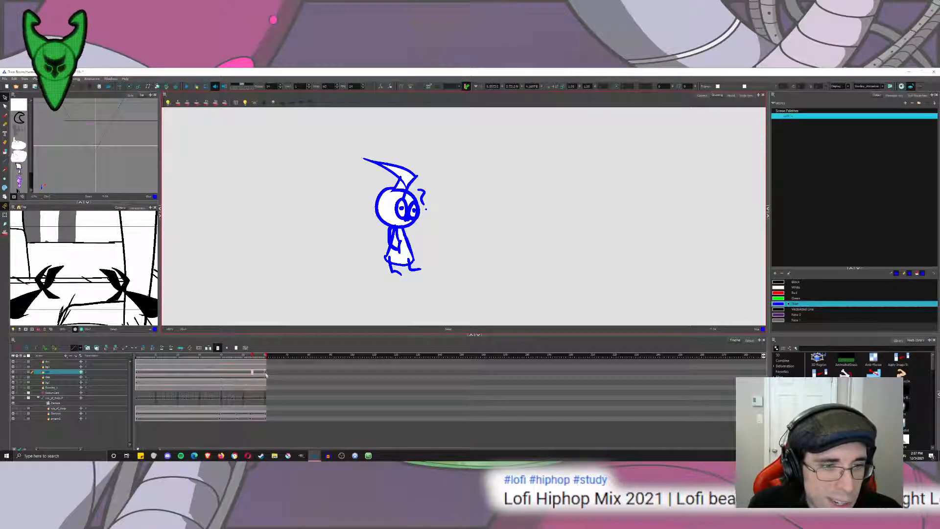
click(266, 375)
click(898, 340)
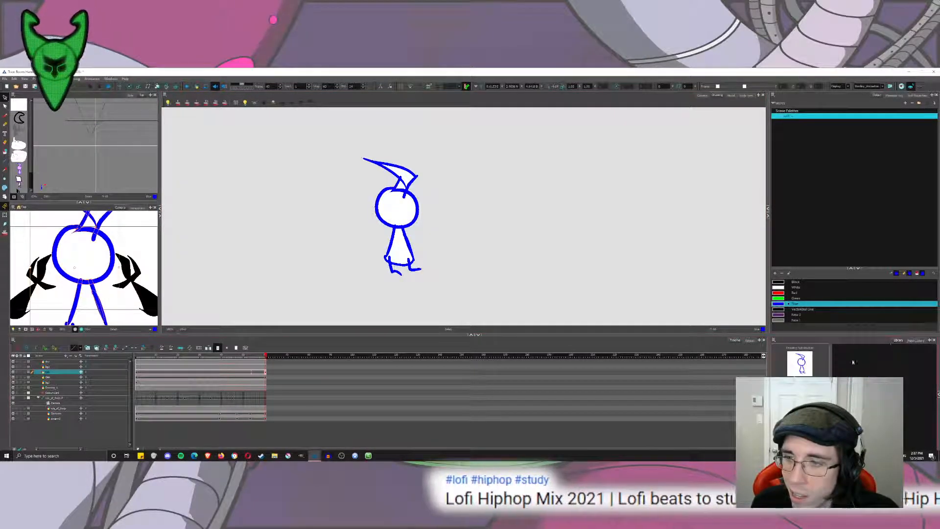
key(bracketright)
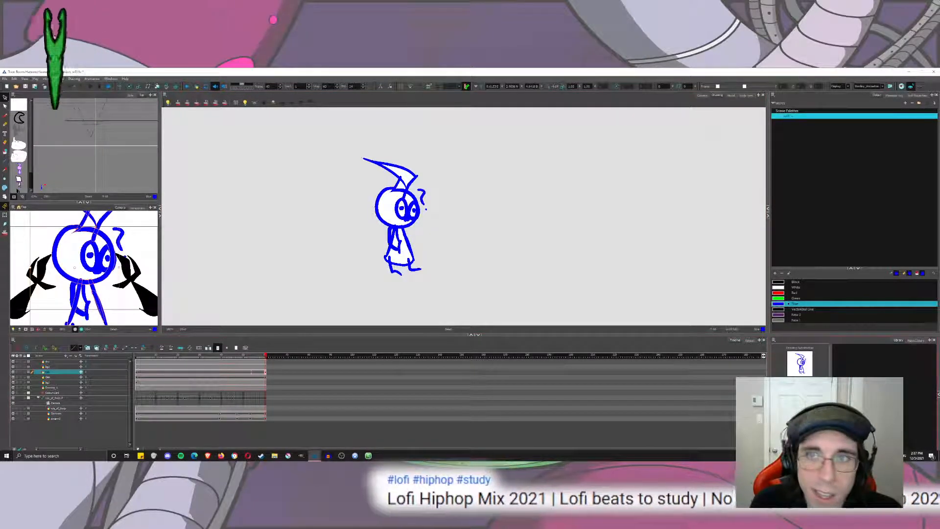
click(701, 95)
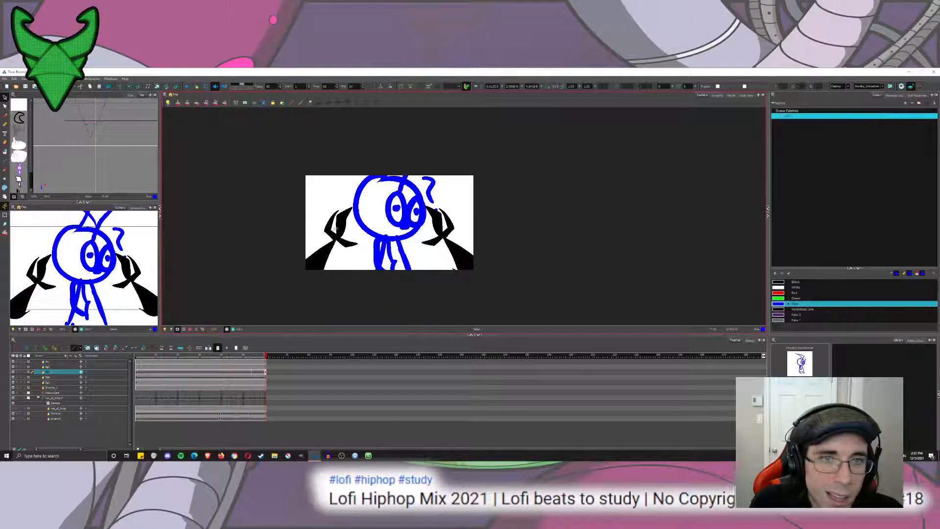
key(Return)
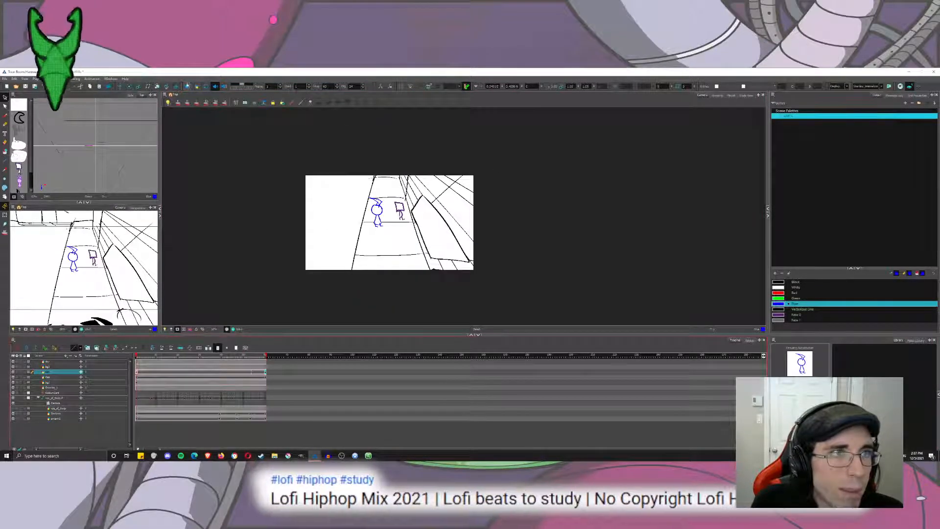
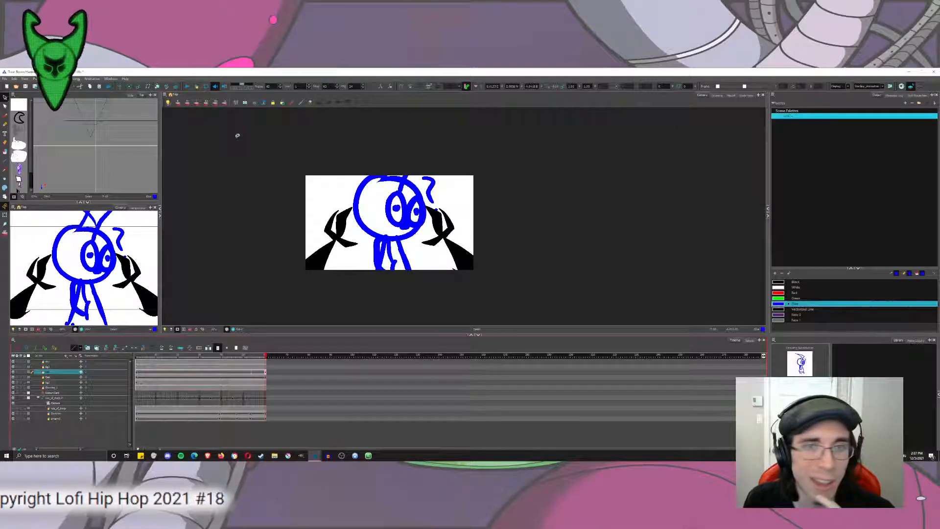
Return to the shot's first frame and open the perspective wall-and-floor background drawing in the Drawing view.
drag(241, 356, 130, 367)
click(63, 414)
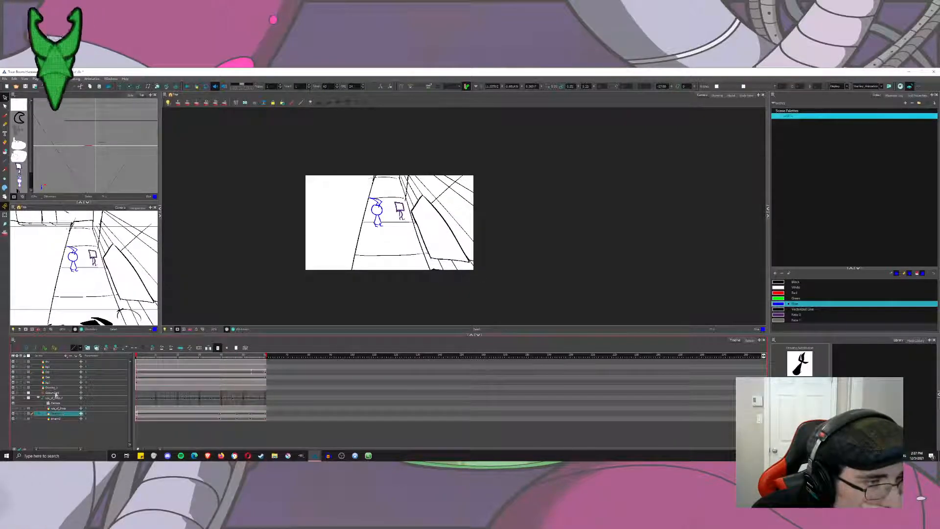
click(55, 368)
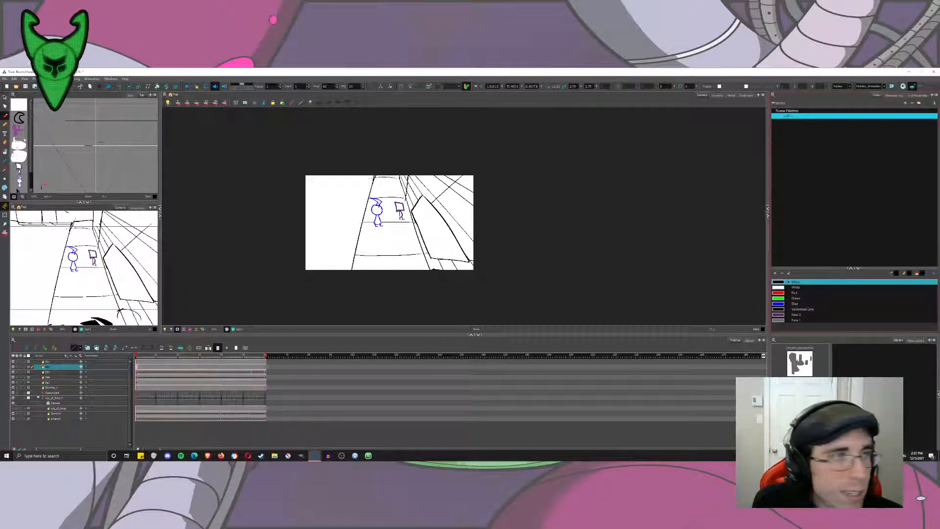
click(5, 152)
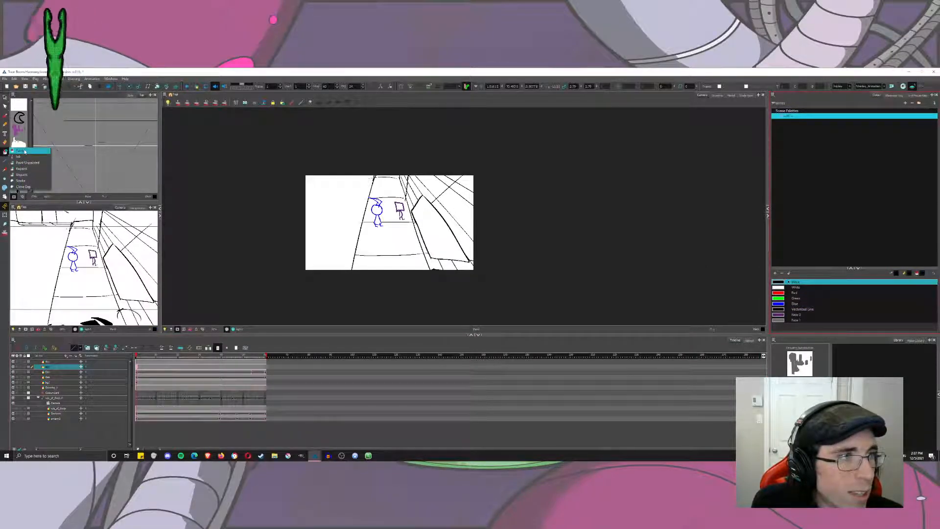
click(717, 95)
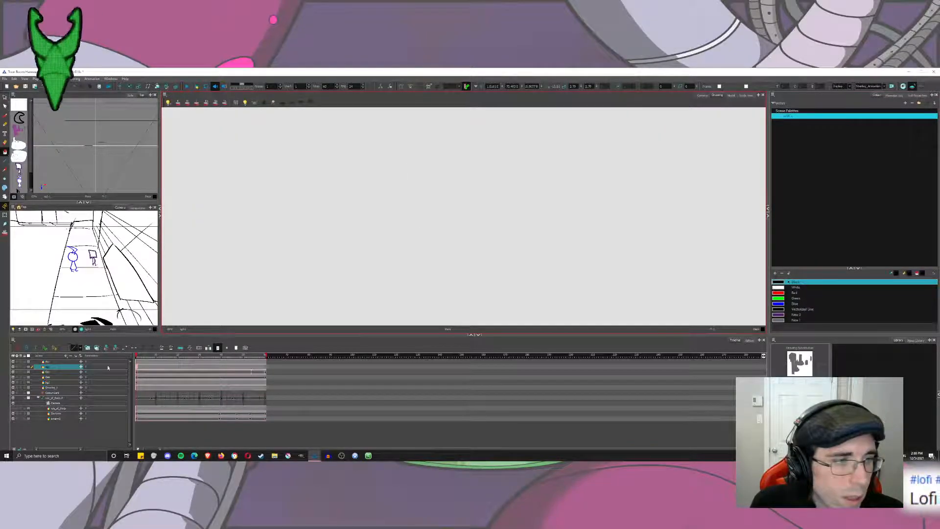
click(59, 372)
click(58, 387)
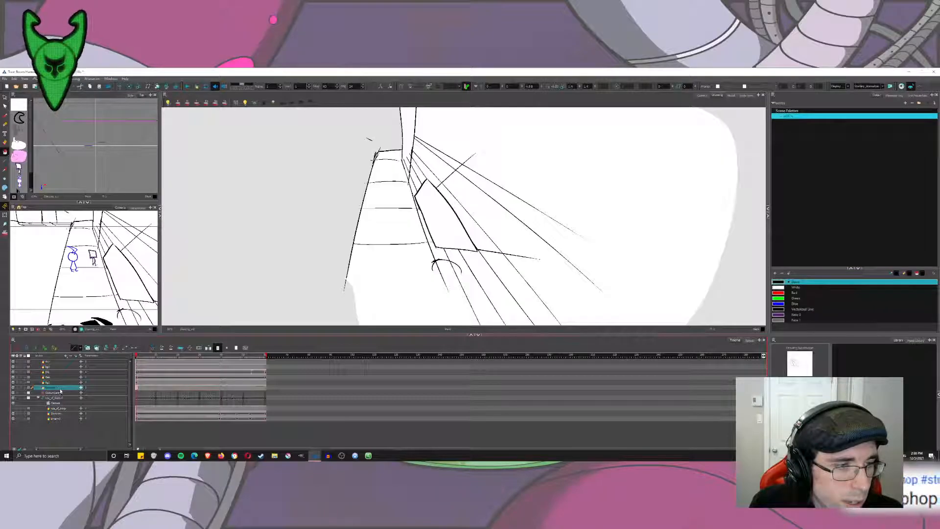
Select the background drawing's white areas and recolour them with a new light grey palette colour.
drag(402, 233, 318, 255)
key(alt+s)
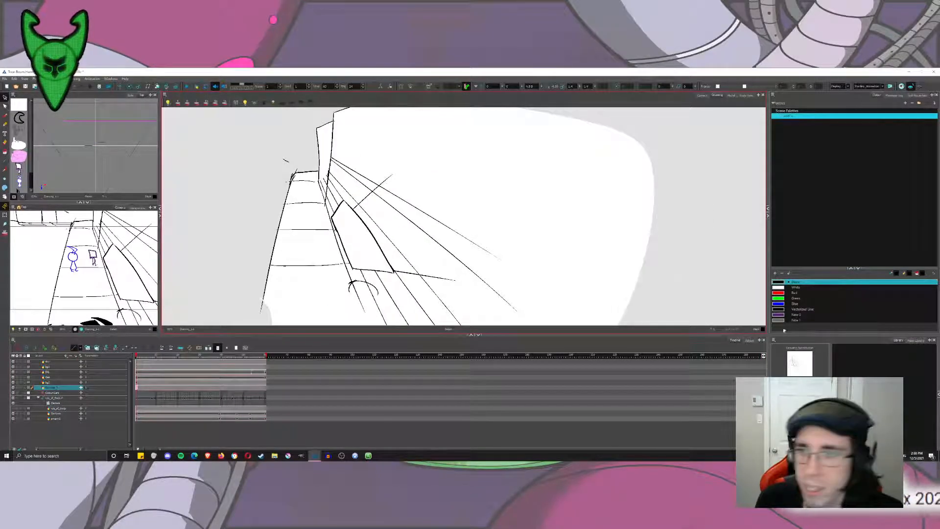
click(782, 287)
key(ctrl+shift+a)
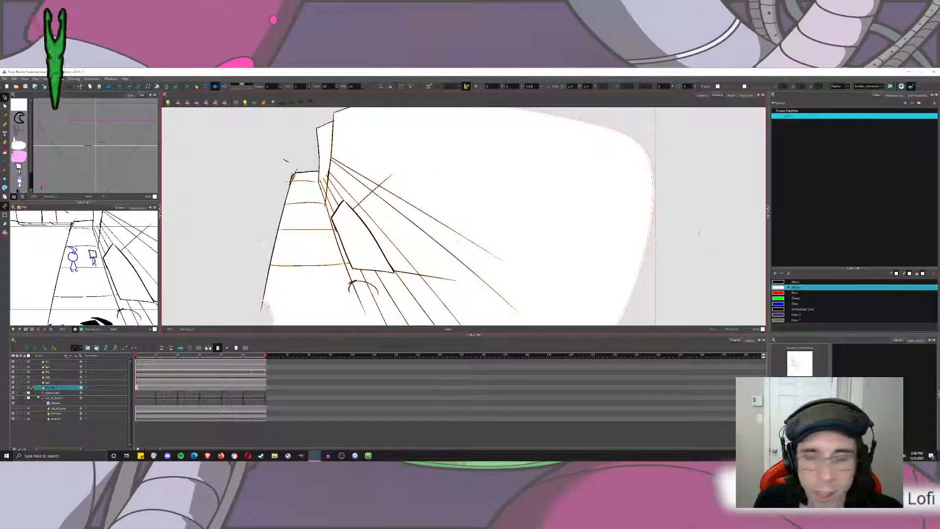
key(Delete)
key(ctrl+z)
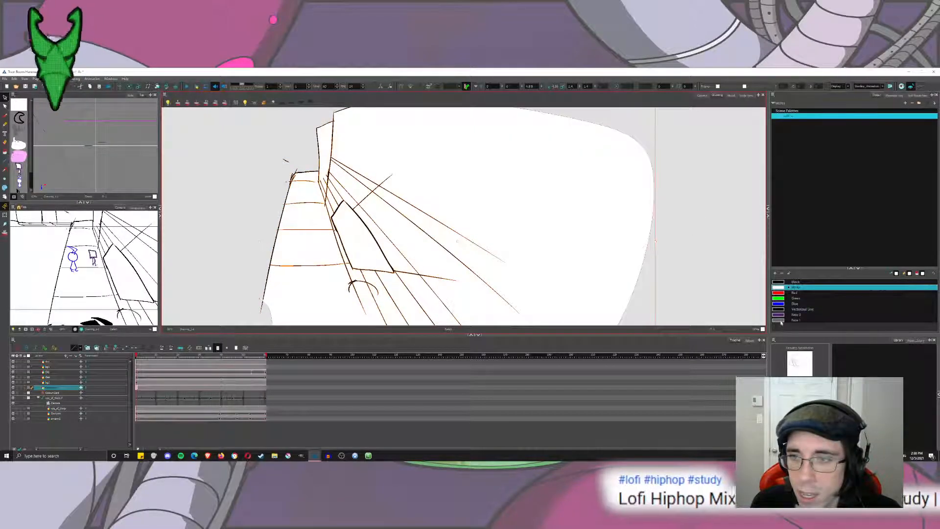
click(774, 272)
double_click(780, 325)
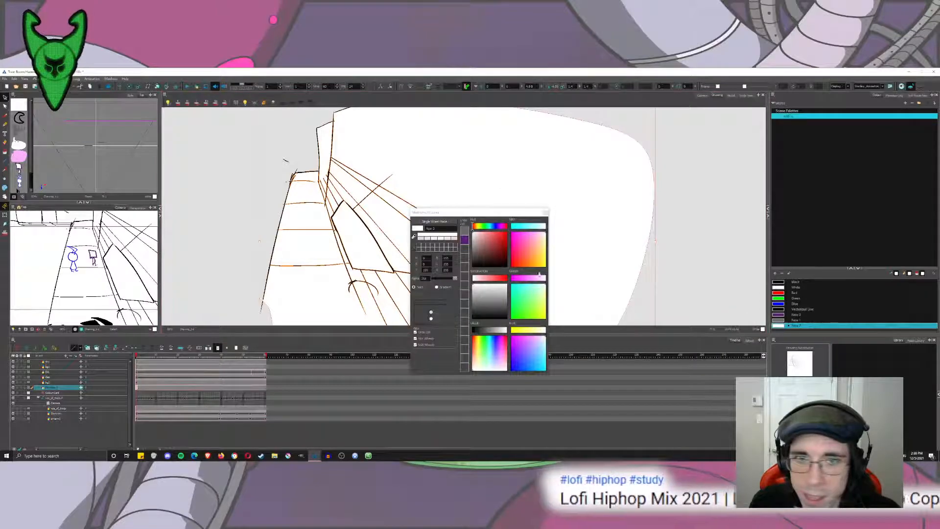
click(499, 329)
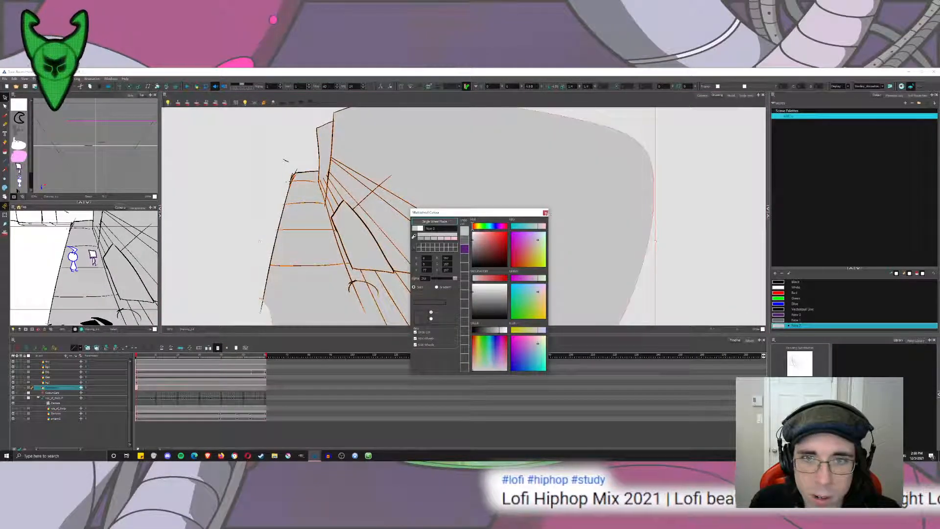
click(545, 213)
Outline a large foreground light pool across the floor and lower wall with the Brush in white.
key(alt+b)
click(796, 287)
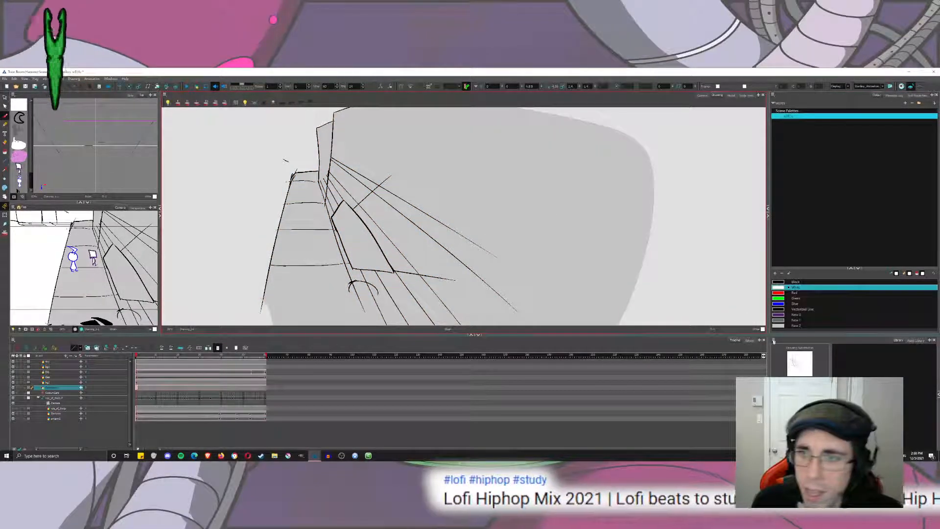
drag(318, 223, 312, 228)
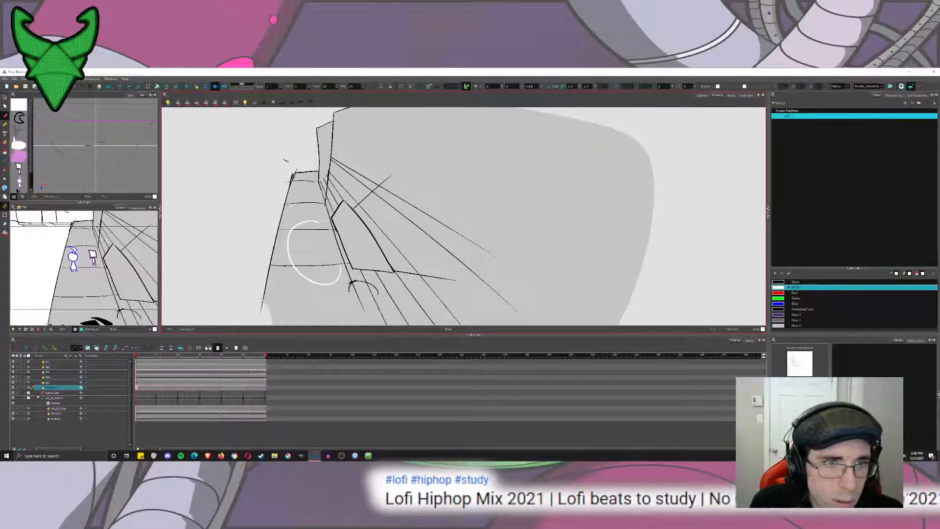
key(ctrl+z)
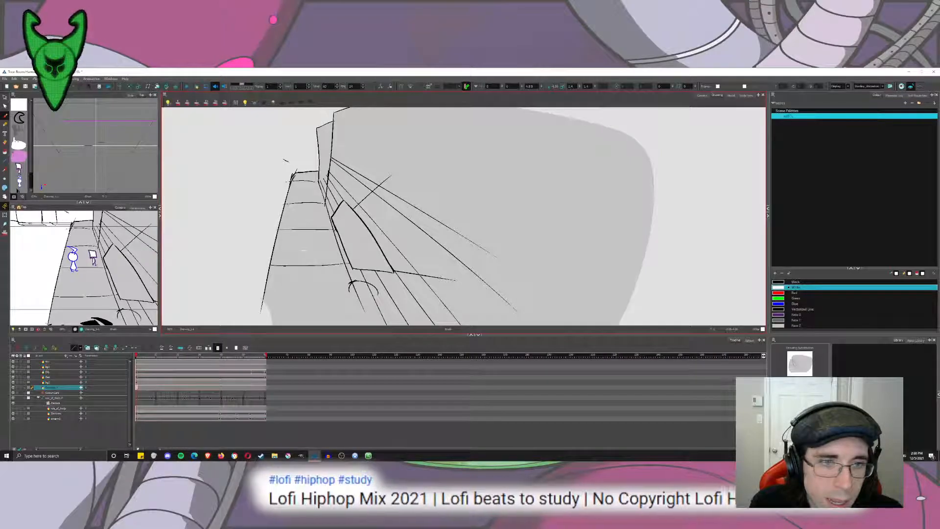
mouse_move(328, 274)
mouse_down()
mouse_move(283, 284)
mouse_move(299, 340)
mouse_move(359, 319)
mouse_move(351, 284)
mouse_move(312, 271)
mouse_move(338, 274)
mouse_move(359, 312)
mouse_up()
key(ctrl+z)
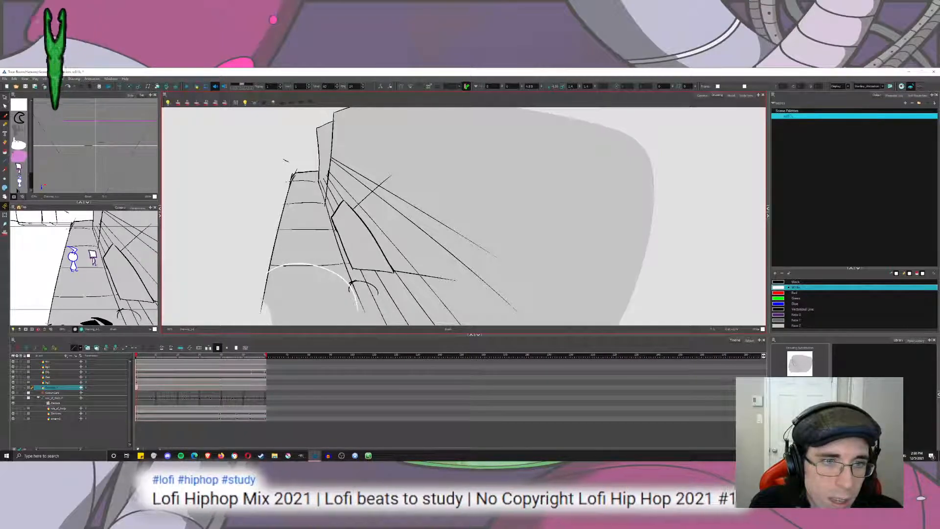
mouse_move(350, 278)
mouse_down()
mouse_move(424, 275)
mouse_move(435, 320)
mouse_up()
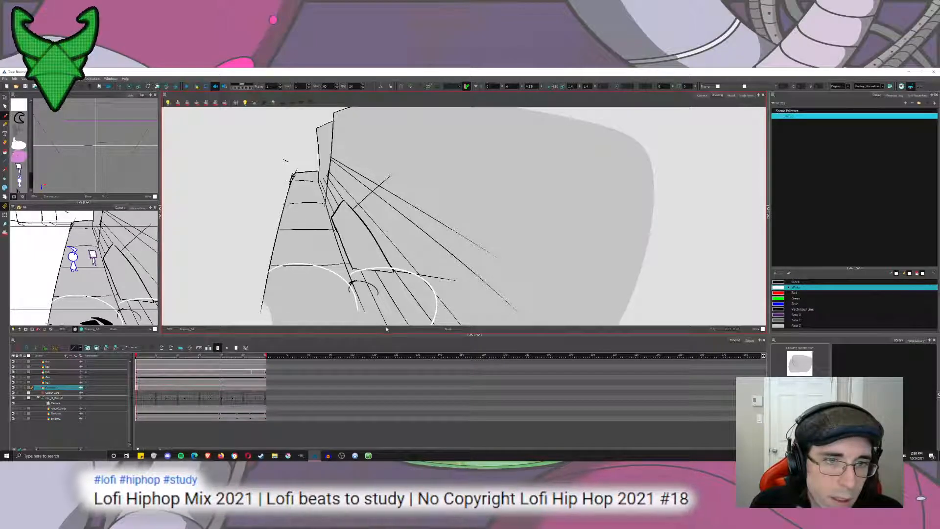
drag(359, 310, 418, 252)
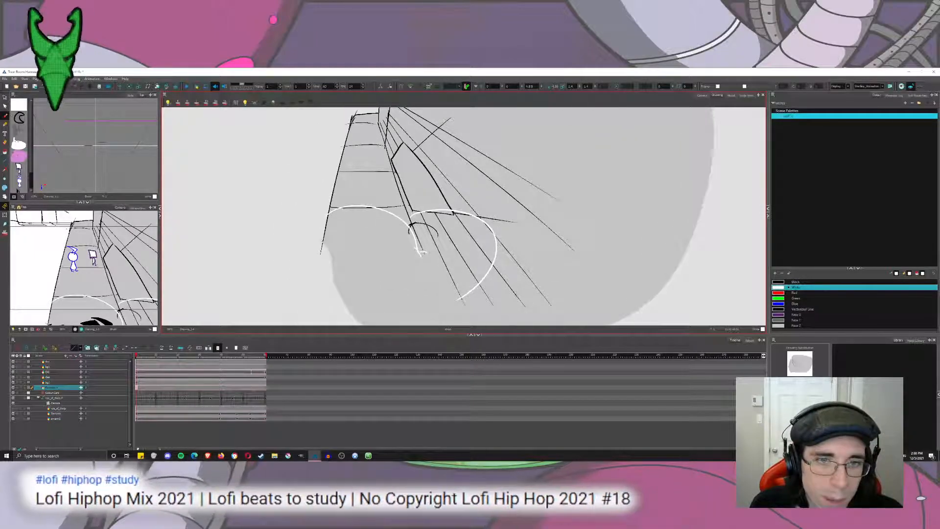
drag(419, 251, 416, 321)
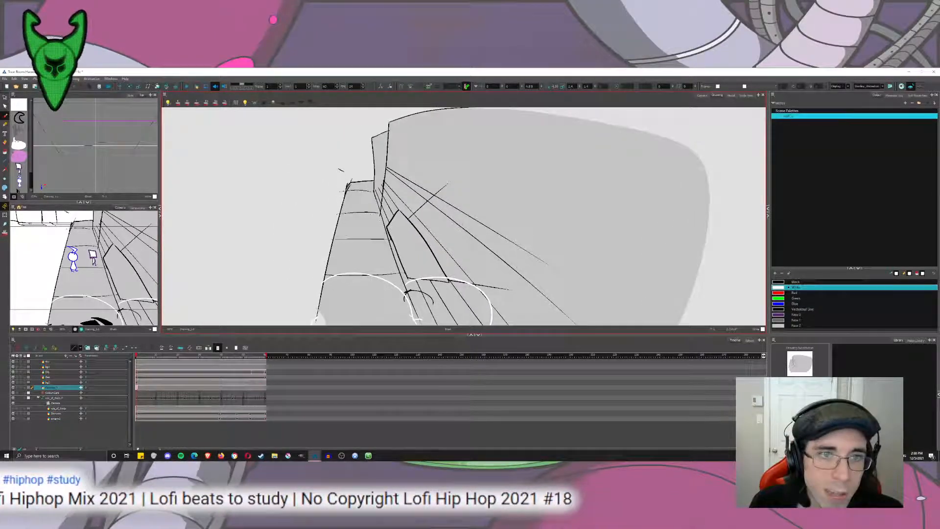
Draw a white oval on the floor around the two distant characters and a narrow light outline on the adjacent wall.
mouse_move(358, 212)
mouse_down()
mouse_move(344, 241)
mouse_move(364, 245)
mouse_up()
key(ctrl+z)
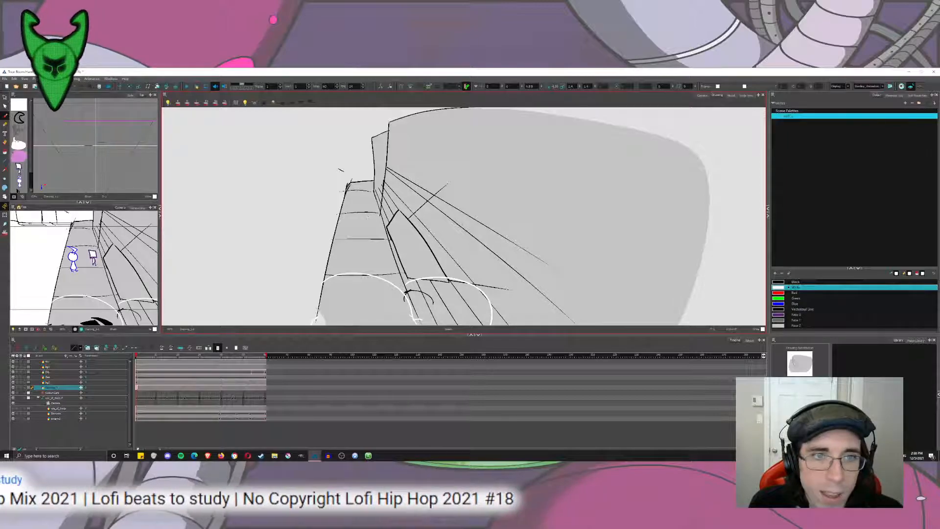
mouse_move(360, 210)
mouse_down()
mouse_move(353, 248)
mouse_move(383, 230)
mouse_move(370, 212)
mouse_move(390, 191)
mouse_move(394, 223)
mouse_up()
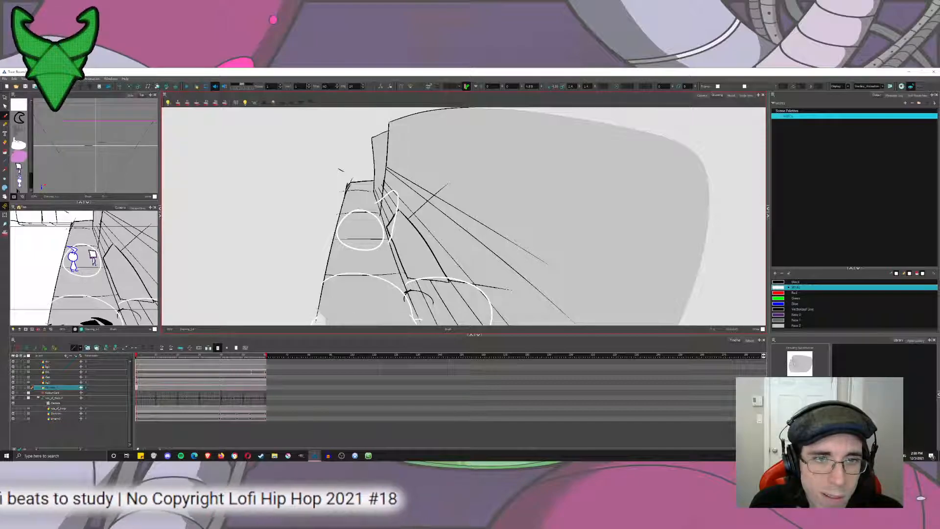
Fill the foreground light pool with white on the floor and between the lower wall's perspective lines using the Paint tool.
key(alt+i)
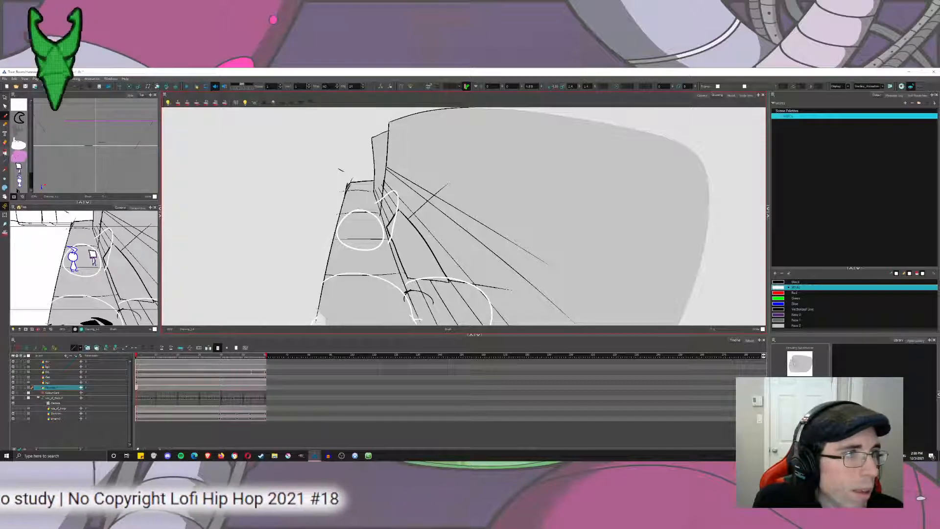
click(394, 289)
drag(394, 289, 390, 239)
click(411, 238)
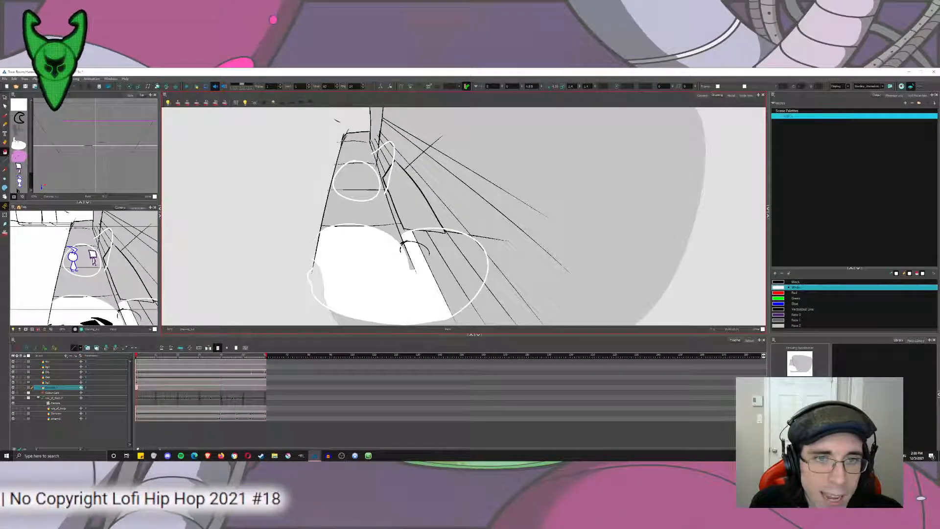
click(432, 255)
click(459, 262)
click(469, 252)
click(432, 232)
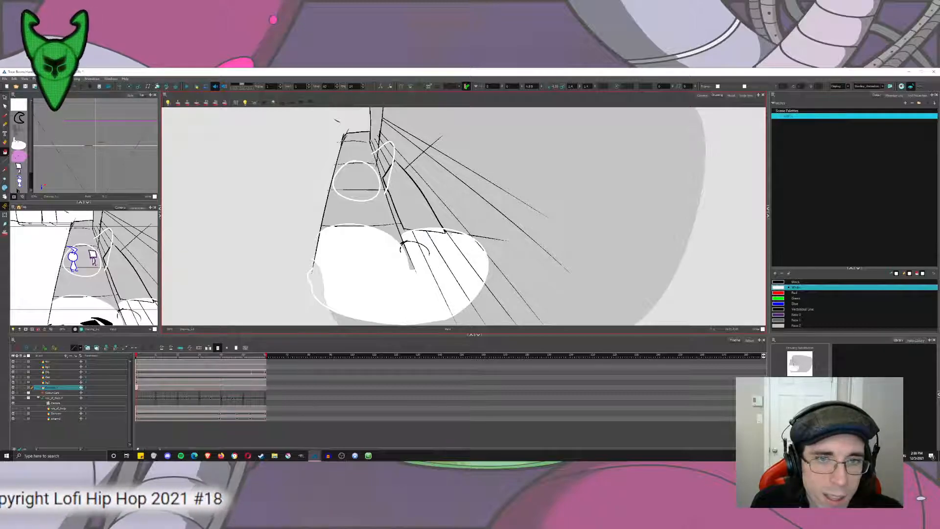
click(445, 232)
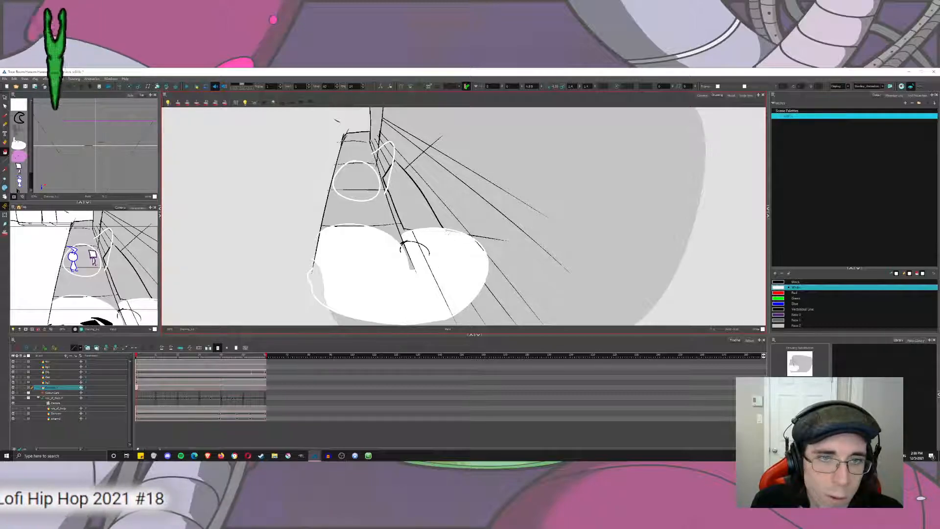
key(ctrl+z)
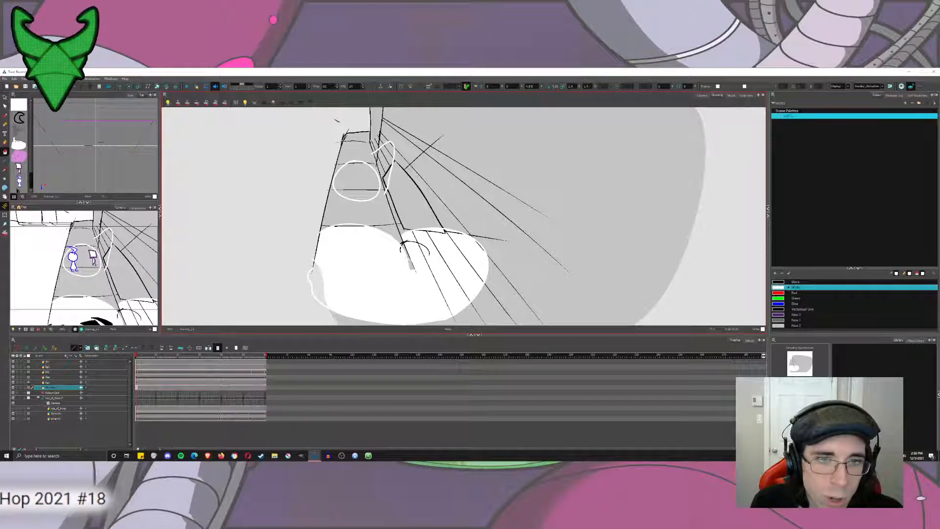
Fill the floor oval around the characters and the narrow wall patch beside it with white.
click(357, 177)
click(357, 195)
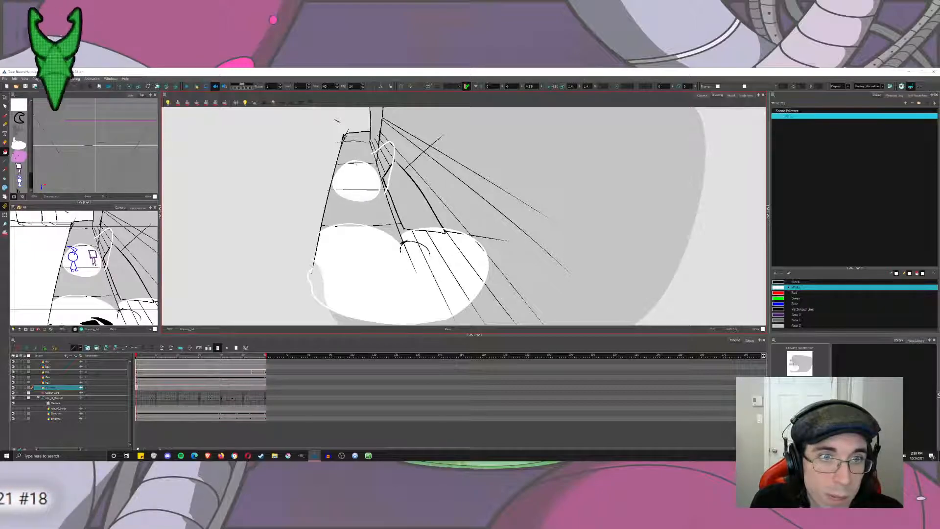
scroll(433, 208, up, 3)
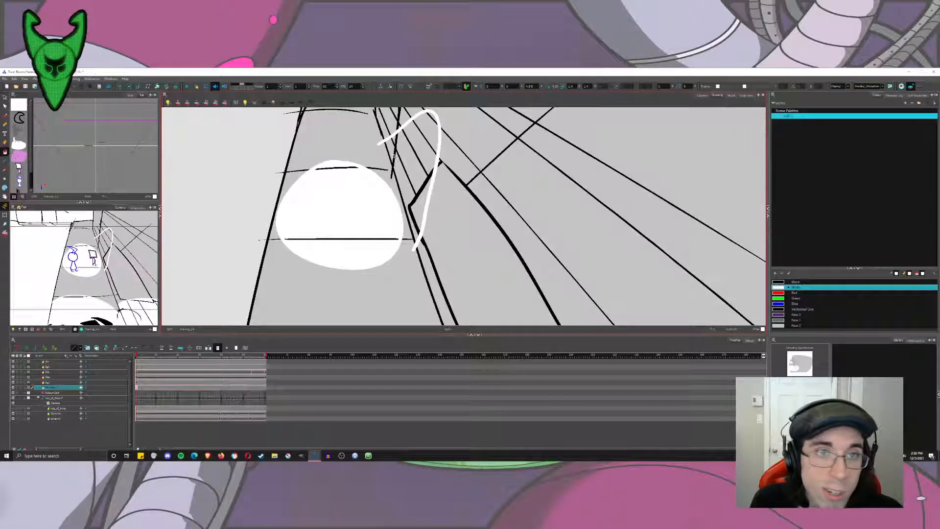
click(391, 149)
click(395, 140)
click(408, 158)
click(419, 147)
click(429, 131)
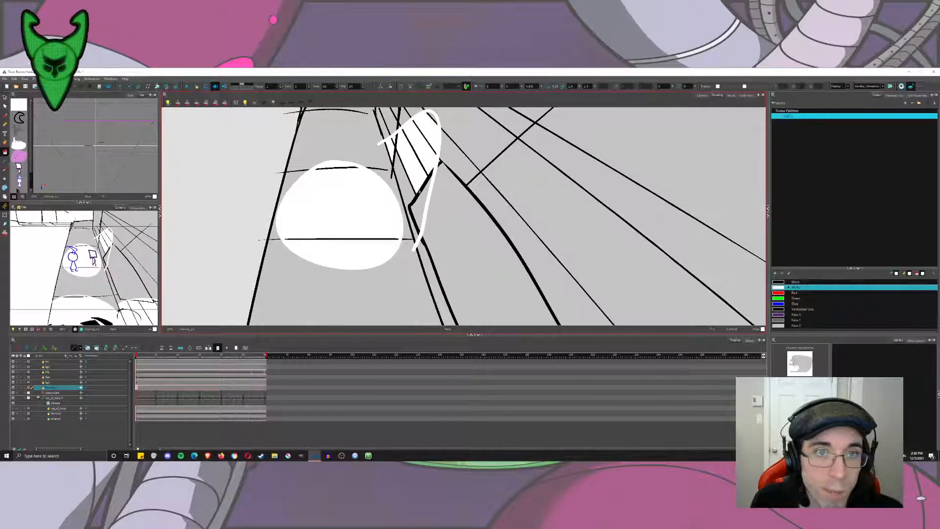
click(421, 201)
click(410, 189)
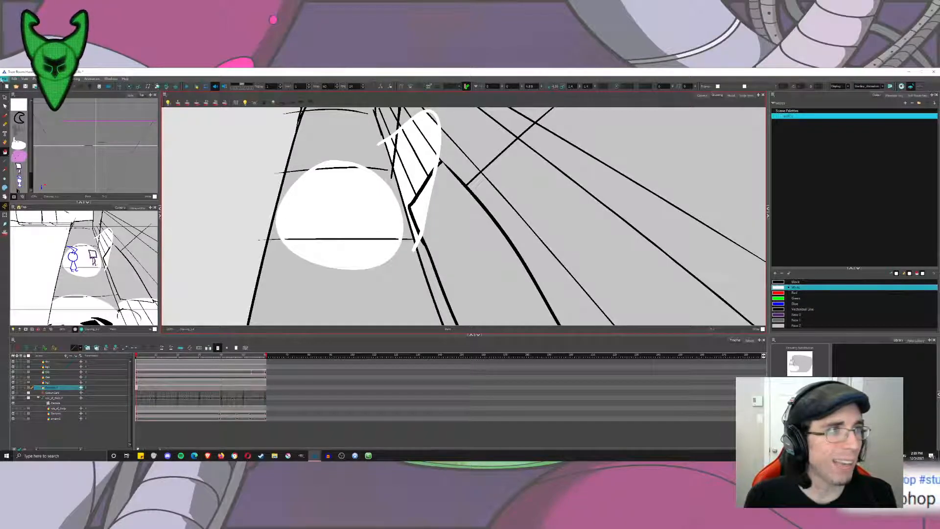
Delete the white brush outlines around the floor oval and the narrow wall patch, keeping their fills.
click(376, 175)
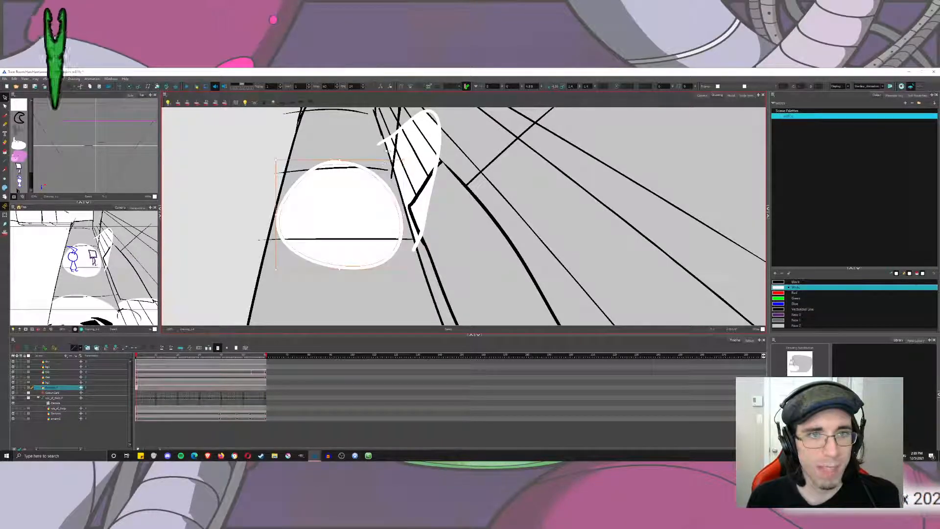
key(Delete)
click(388, 139)
key(Delete)
drag(406, 148, 324, 193)
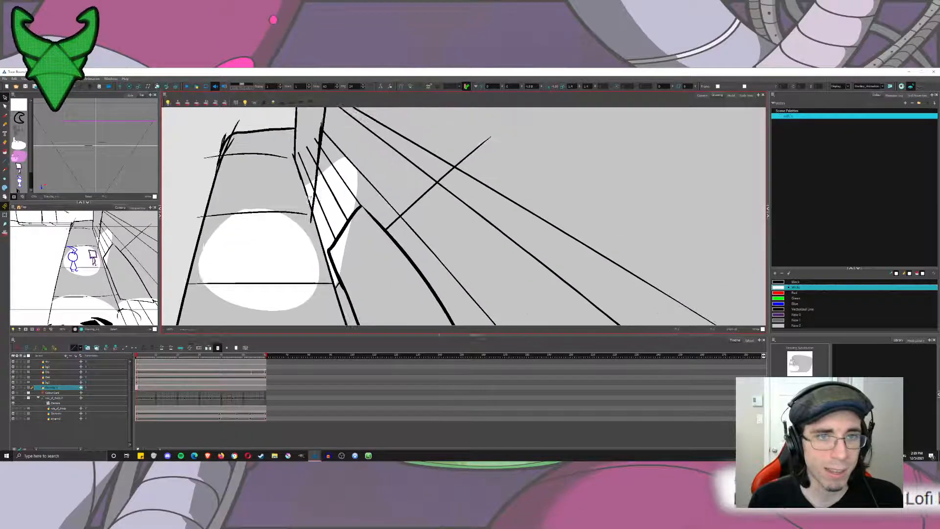
key(ctrl+z)
key(alt+i)
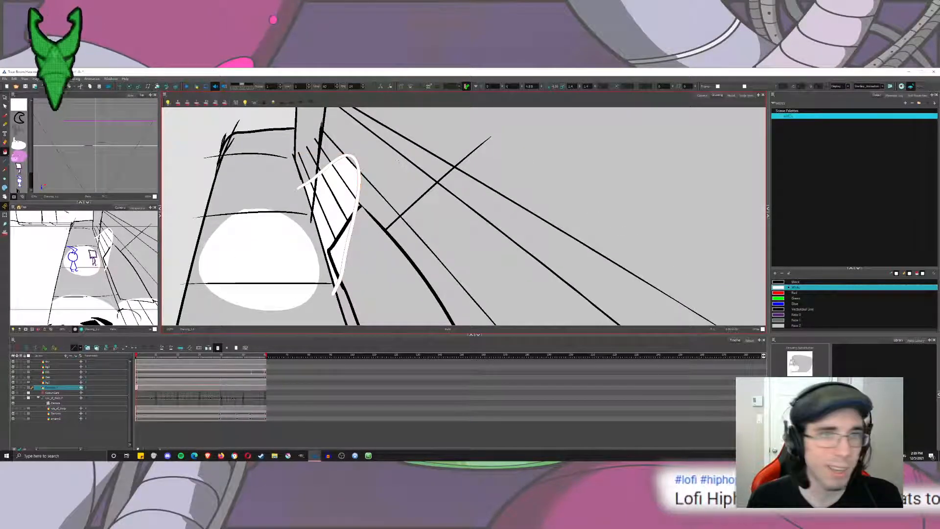
key(alt+s)
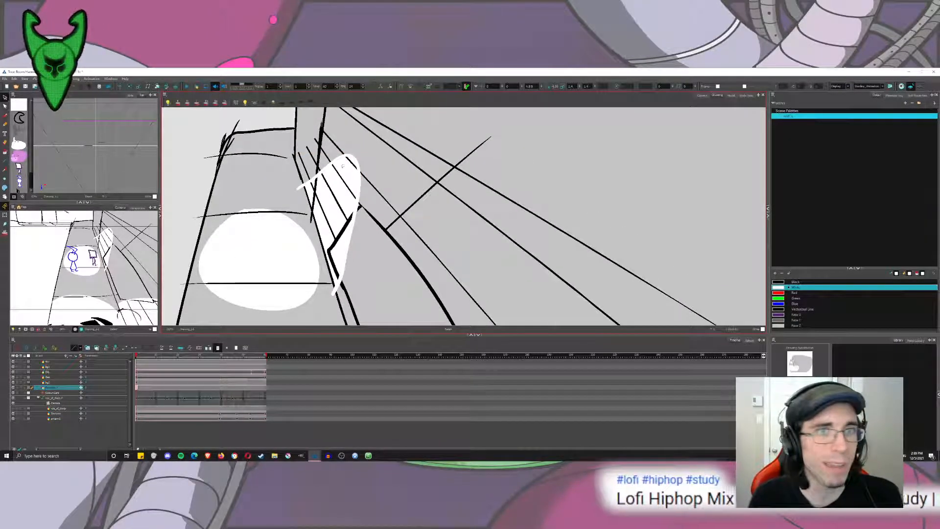
click(354, 158)
key(Delete)
Delete the remaining white brush outlines around the foreground light pool, keeping its white fills.
drag(429, 283, 401, 182)
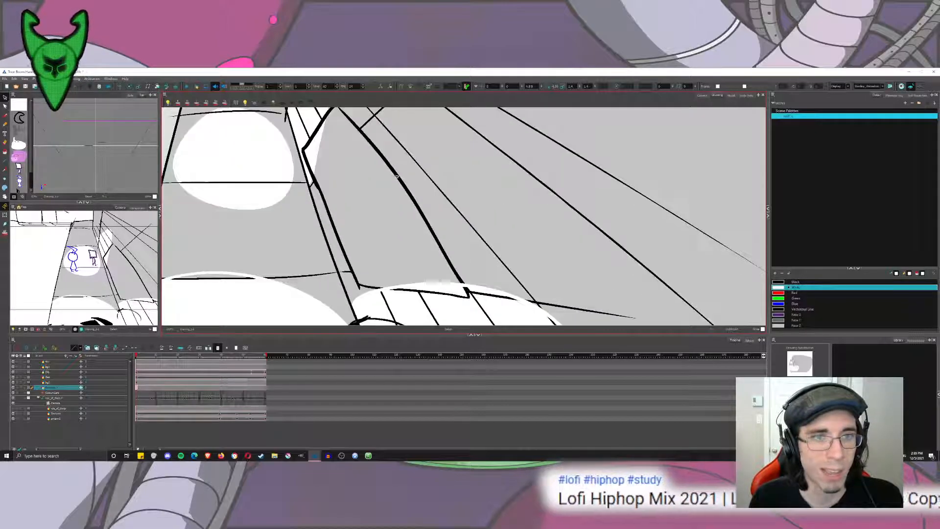
scroll(401, 182, down, 3)
scroll(401, 182, down, 2)
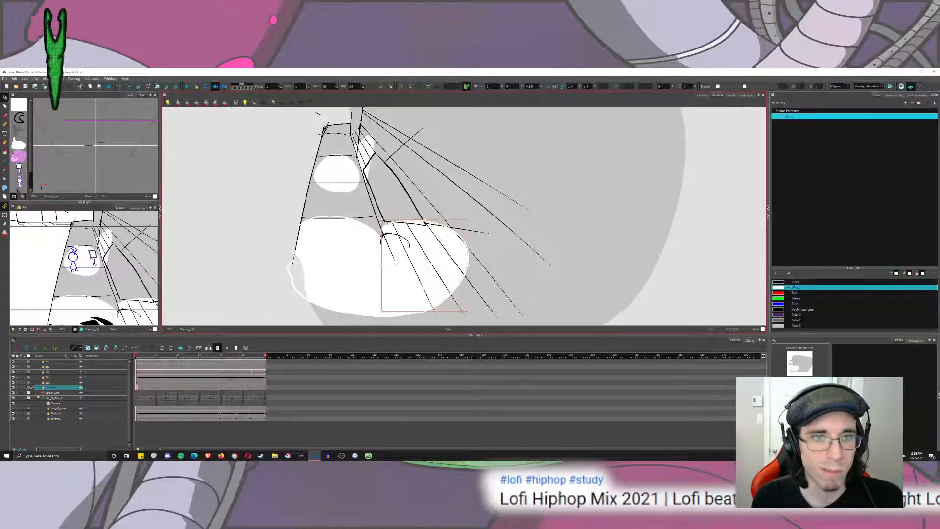
click(369, 226)
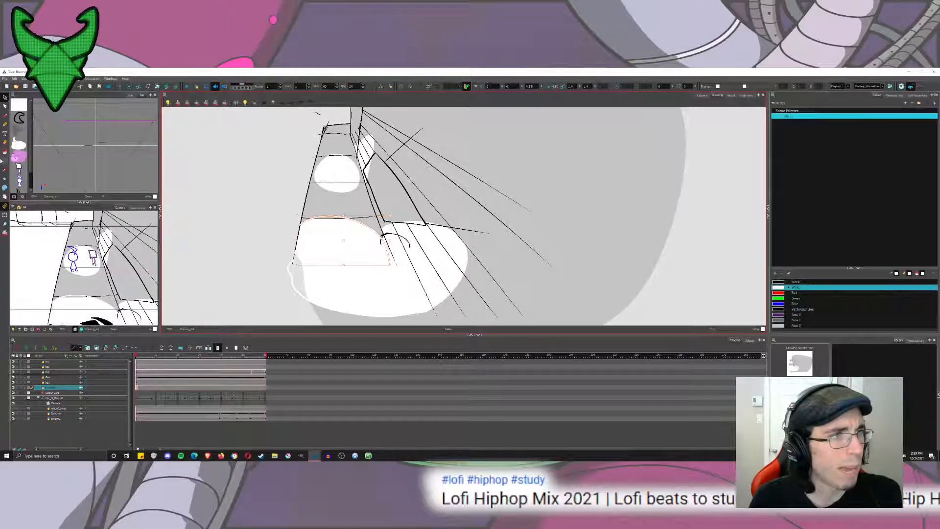
click(5, 153)
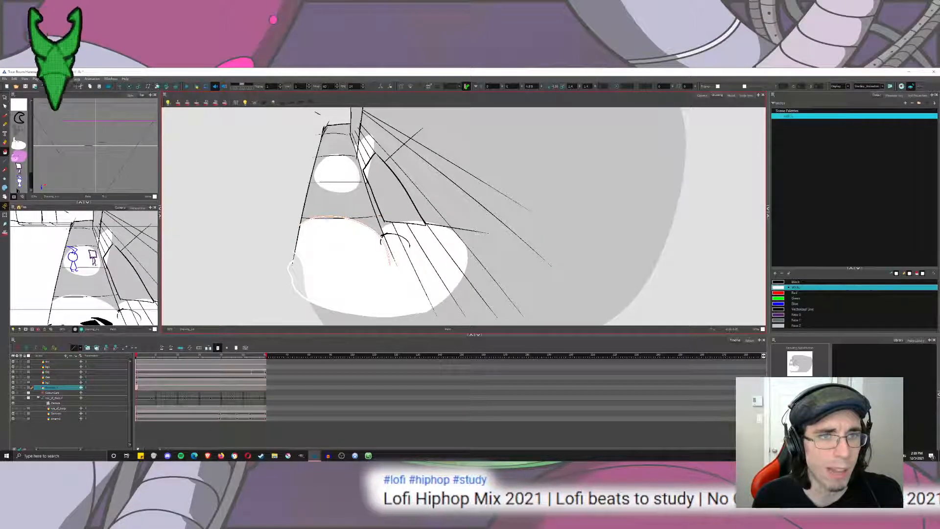
click(5, 98)
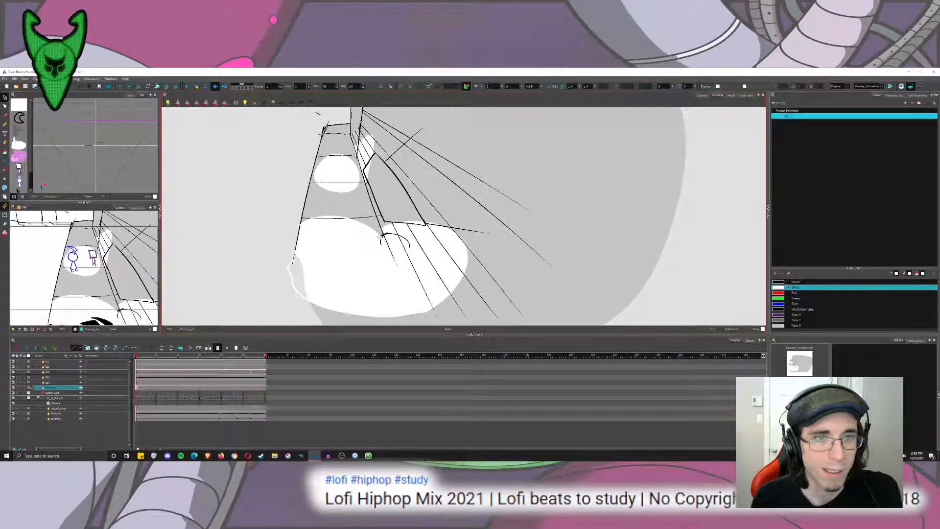
click(382, 237)
key(Delete)
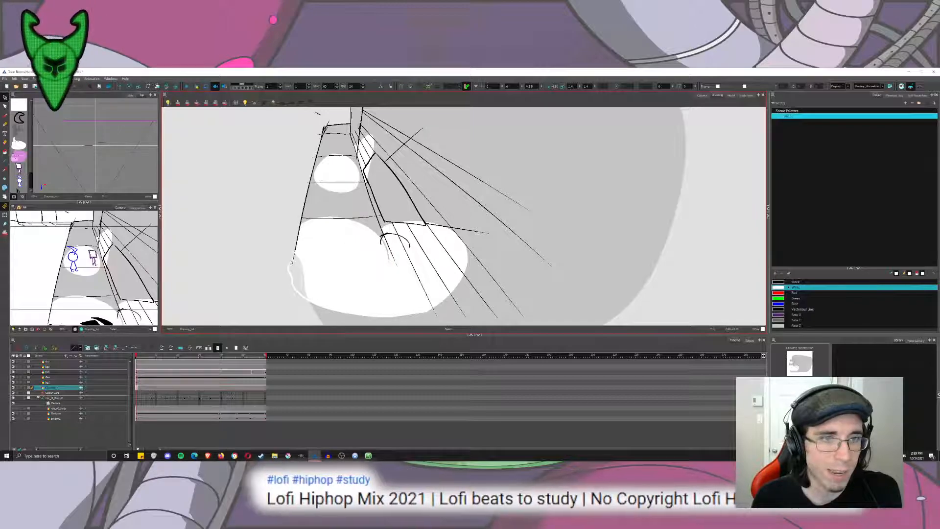
click(290, 268)
key(Delete)
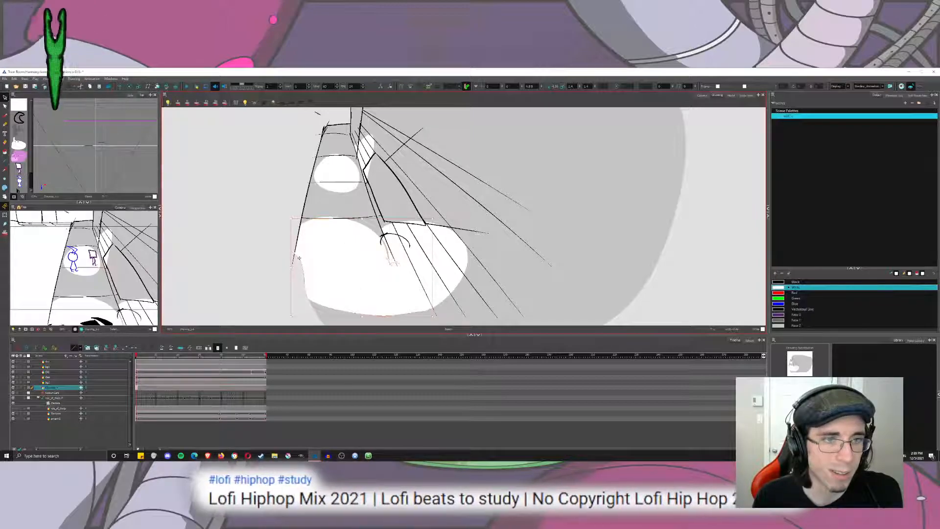
key(Delete)
key(ctrl+z)
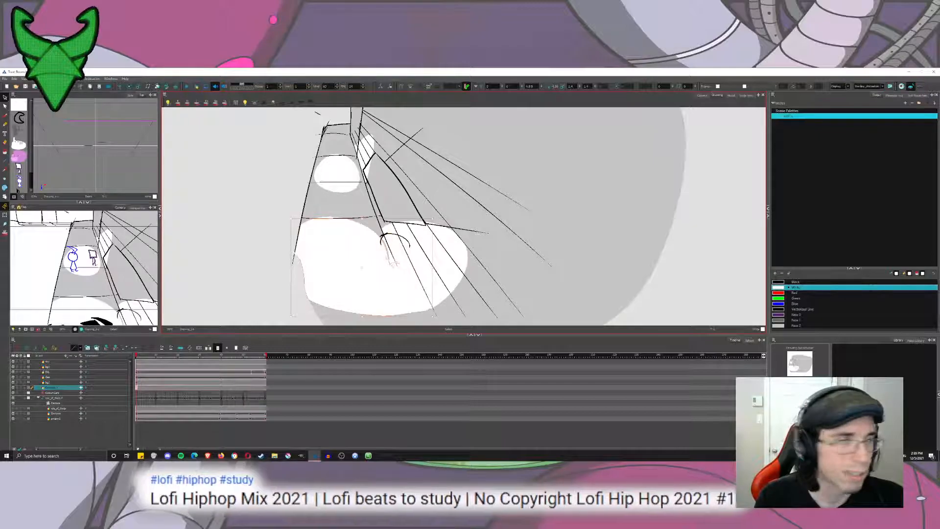
click(4, 153)
scroll(360, 286, up, 4)
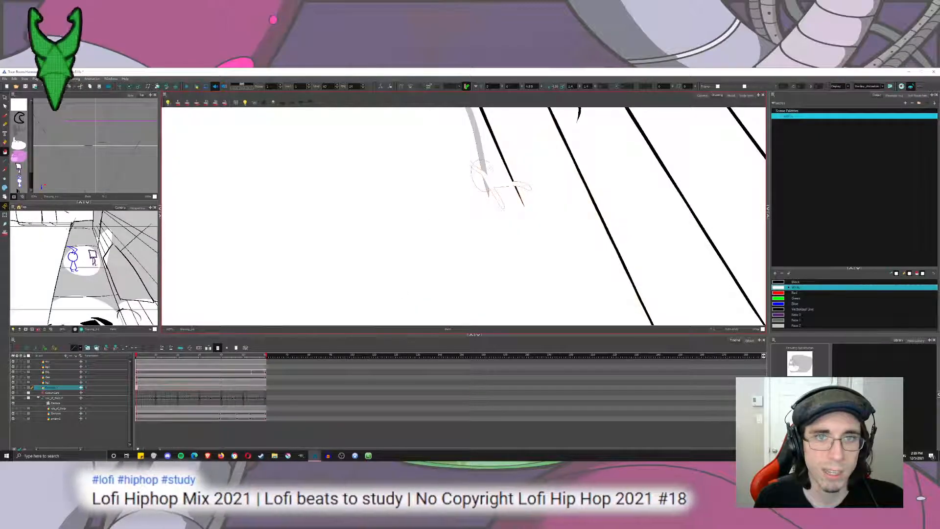
scroll(464, 216, down, 6)
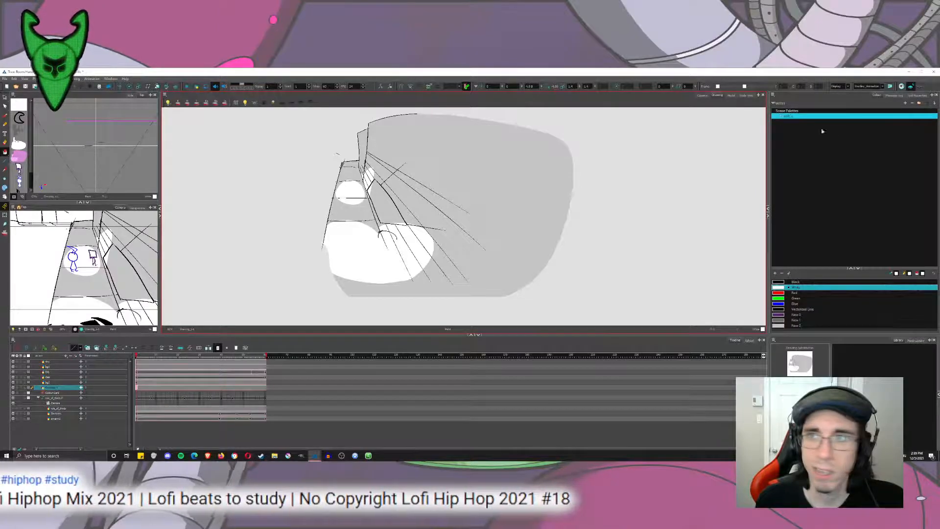
Recolour the white fills of the large rounded shape and attached building pieces on the neighbouring background layer to light grey.
click(68, 382)
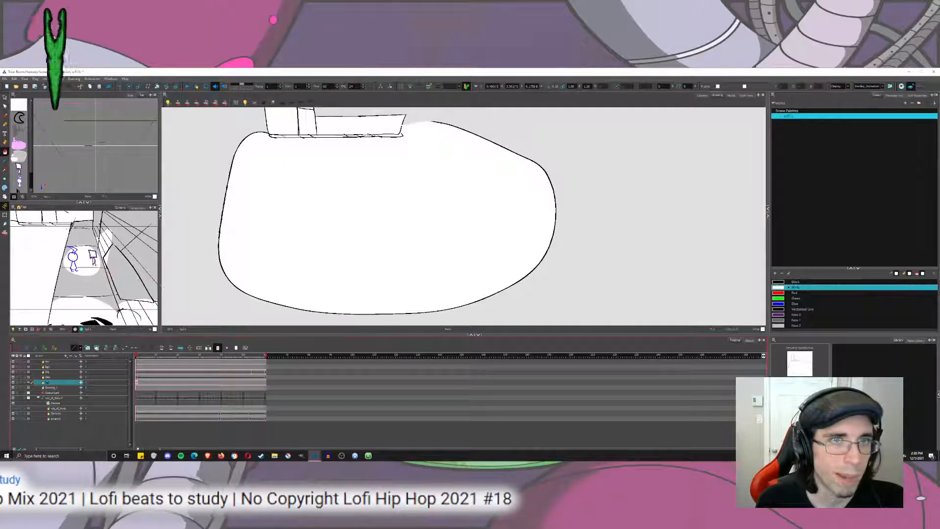
click(5, 98)
click(373, 207)
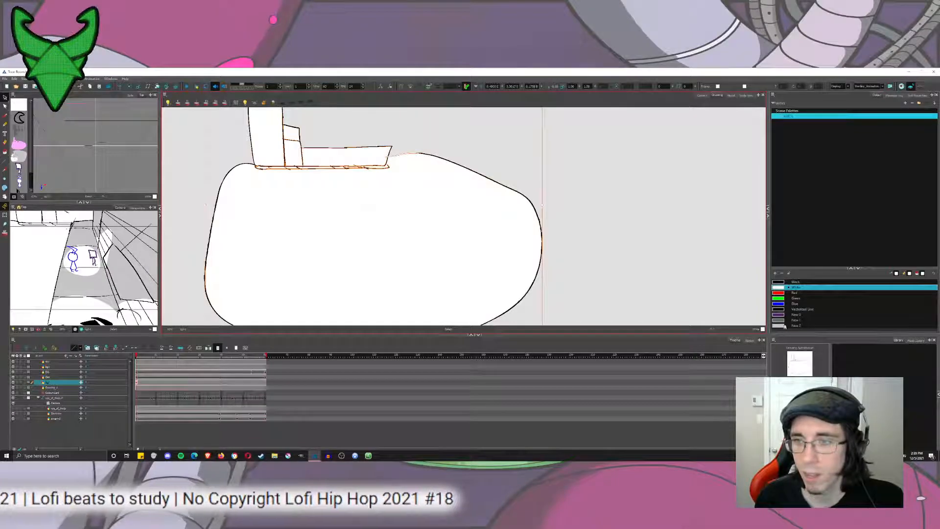
click(785, 325)
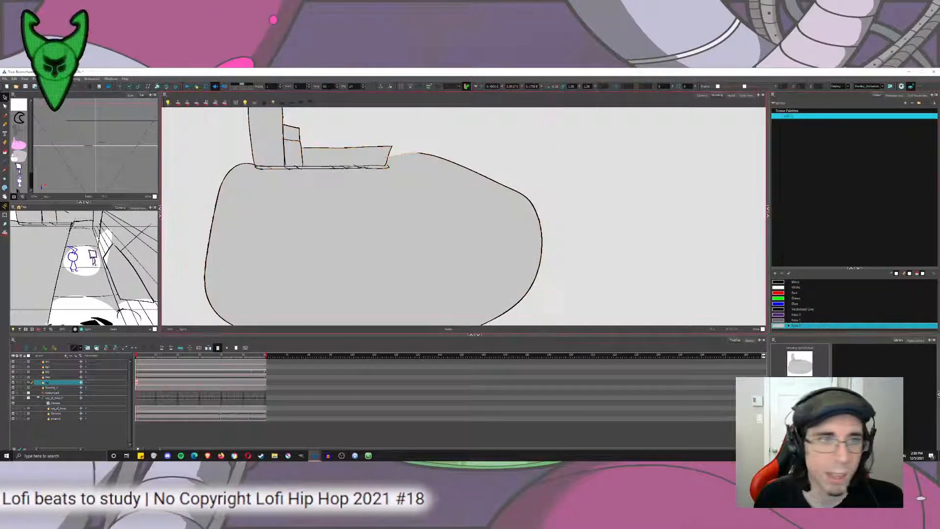
Preview the shaded shot through the camera by scrubbing the animation to its last frame twice.
click(49, 367)
click(702, 96)
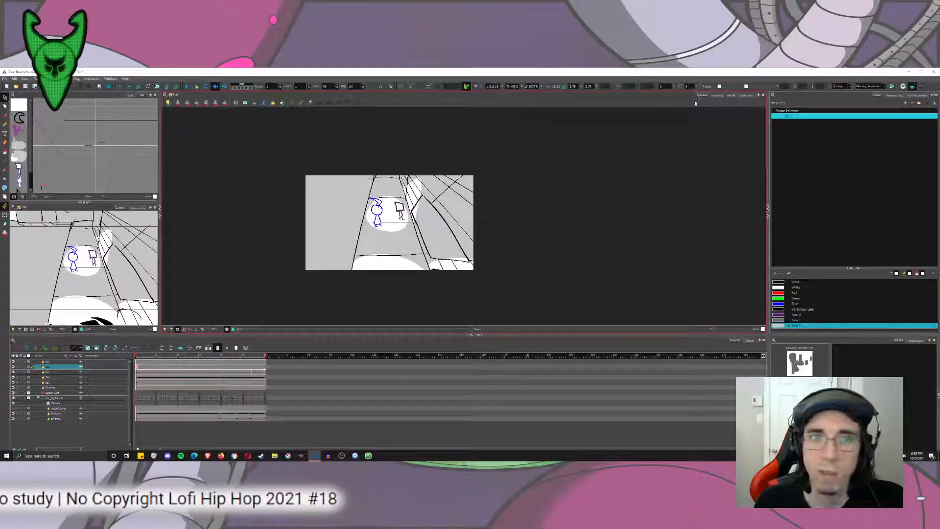
drag(486, 196, 487, 202)
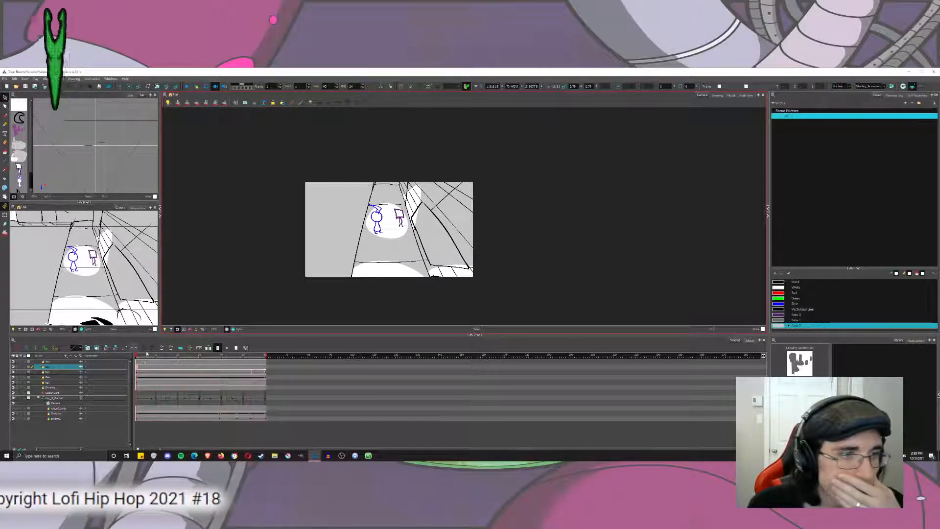
drag(140, 357, 294, 351)
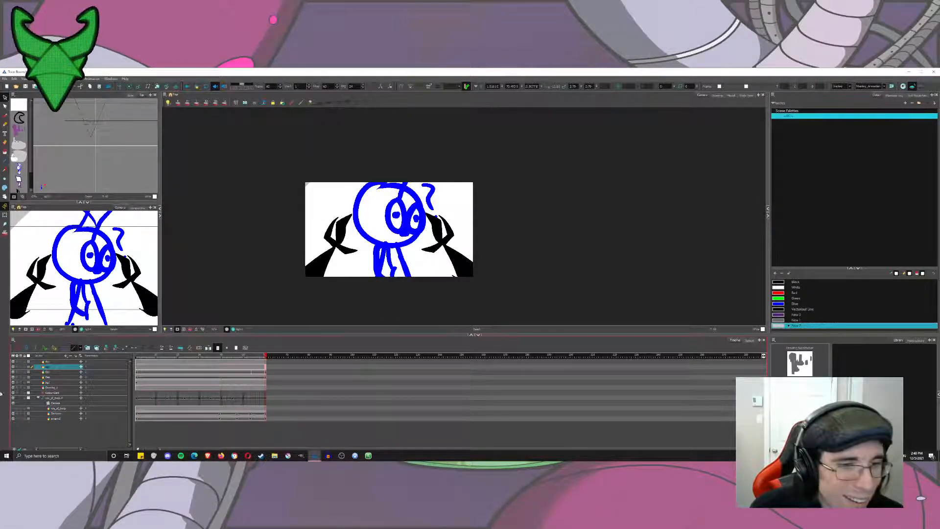
drag(158, 357, 272, 382)
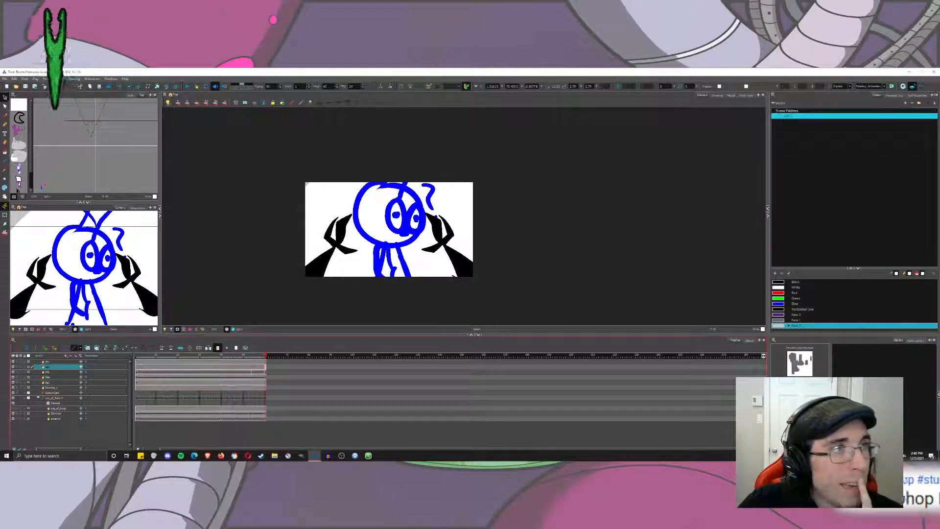
Start a QuickTime movie export and set its save location to the noodles project's Production folder on the Desktop.
click(6, 78)
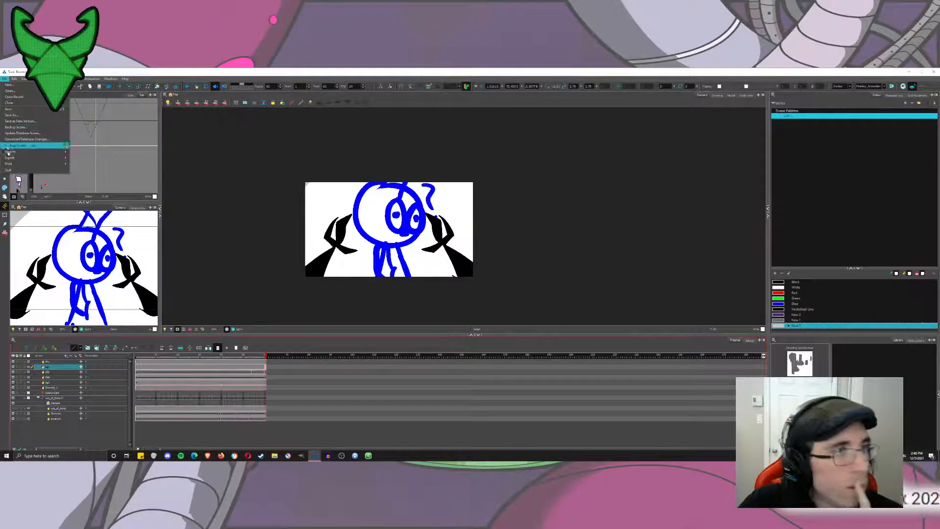
mouse_move(54, 157)
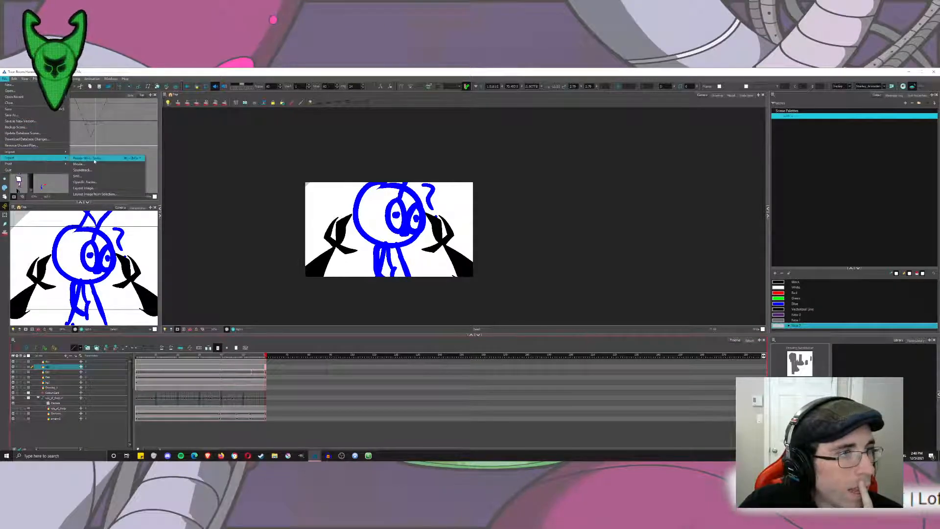
click(94, 165)
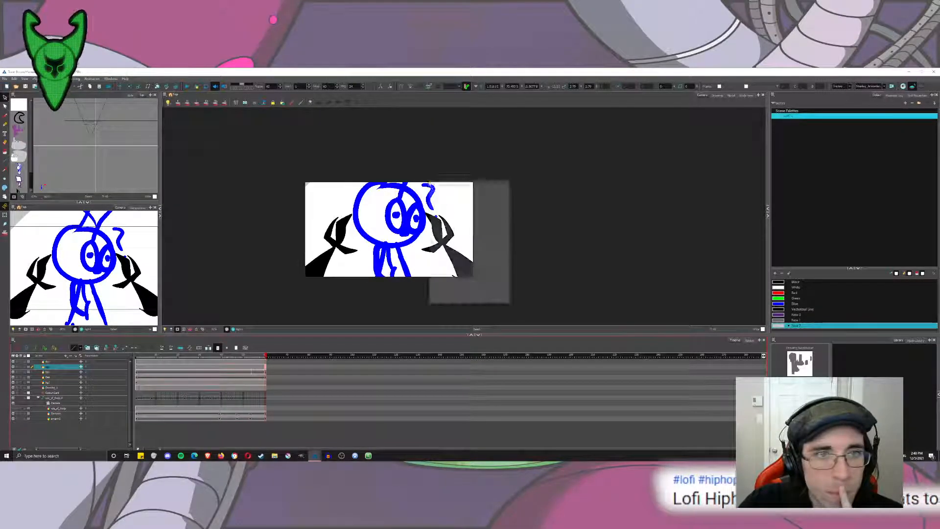
click(497, 200)
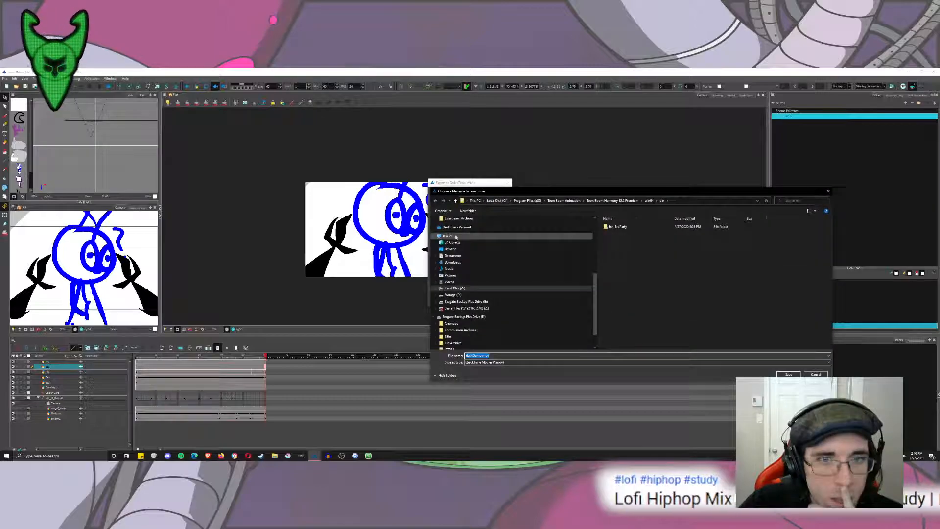
scroll(470, 286, up, 2)
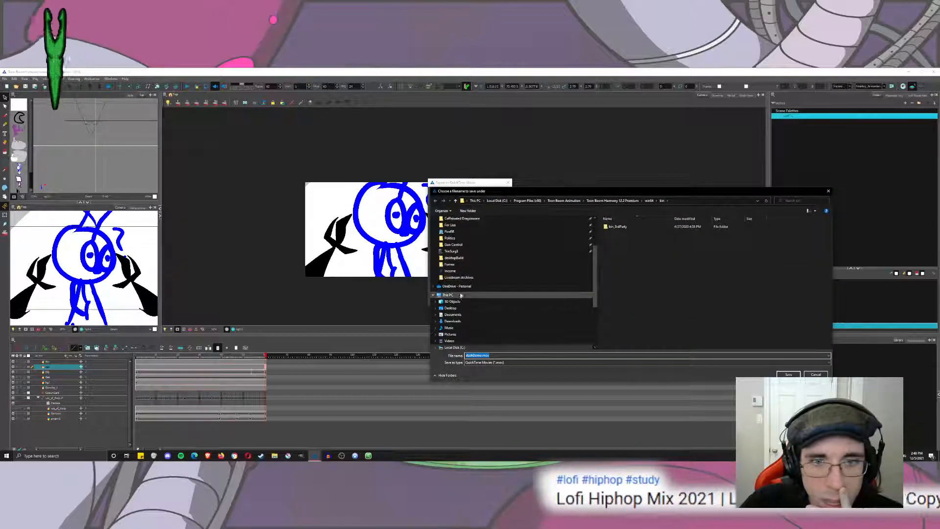
click(450, 308)
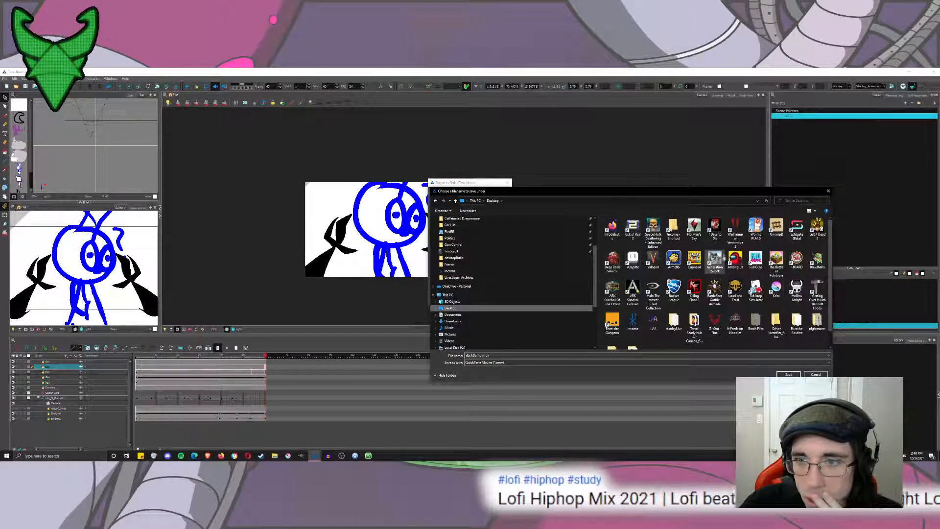
scroll(717, 327, down, 1)
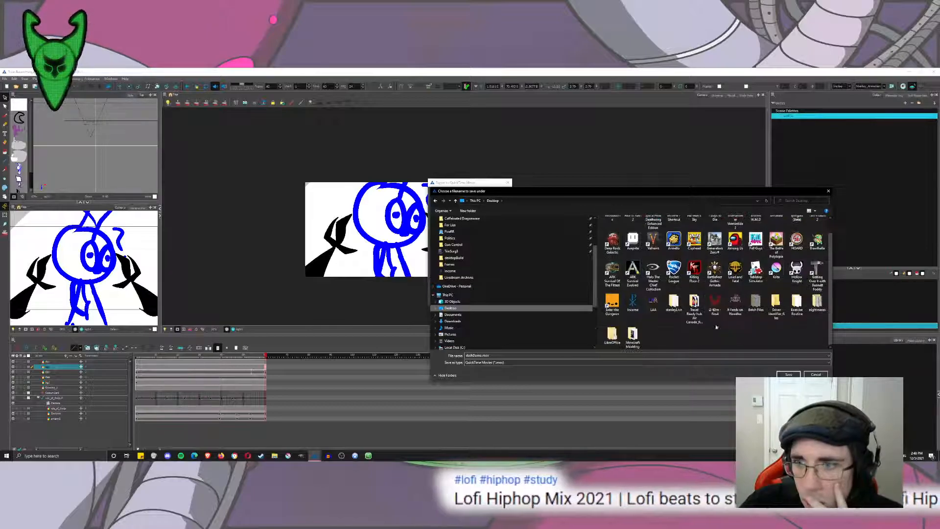
double_click(735, 301)
double_click(618, 232)
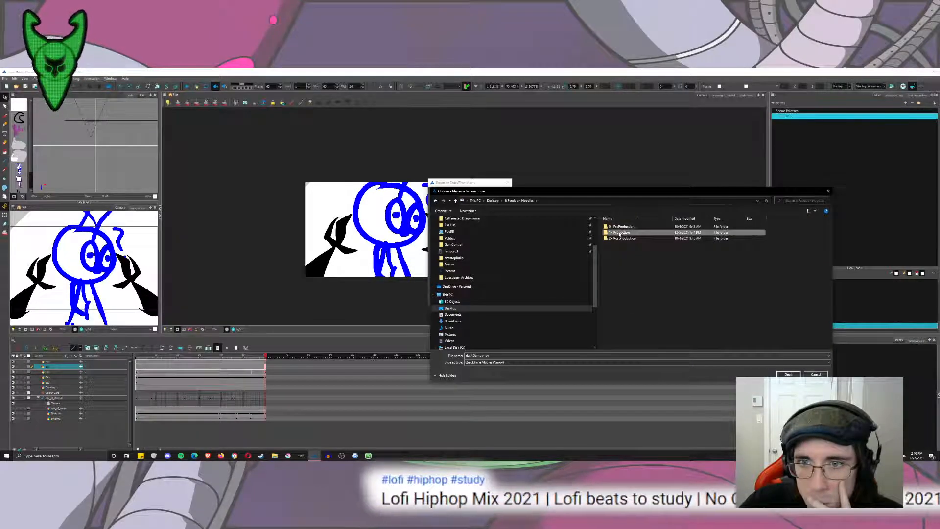
double_click(723, 356)
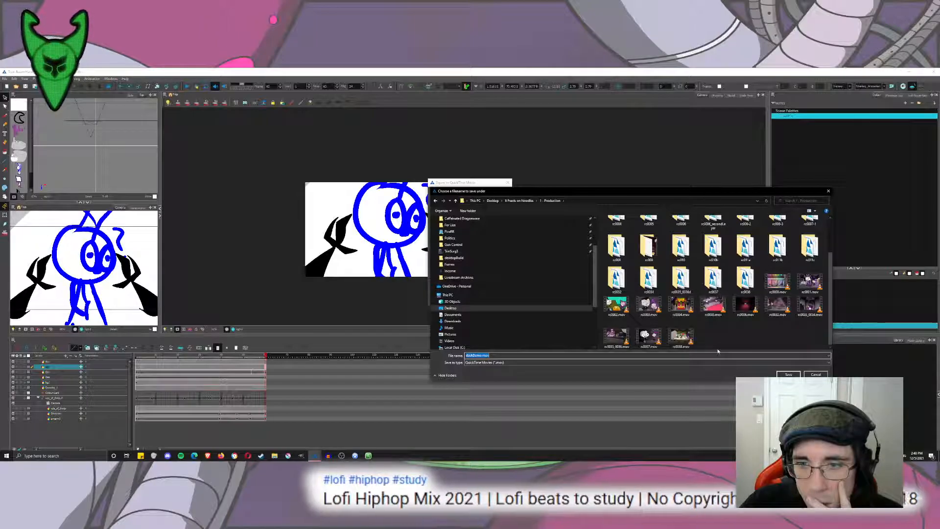
text(rc)
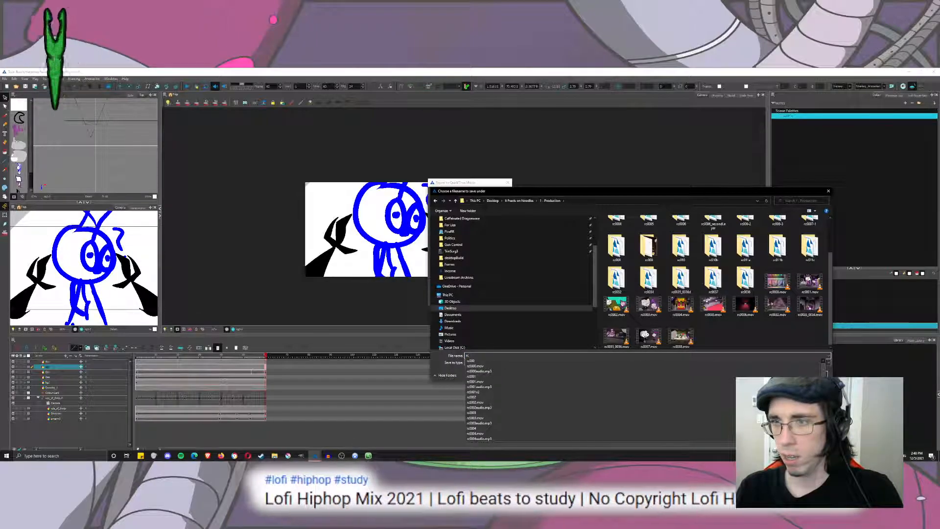
text(011)
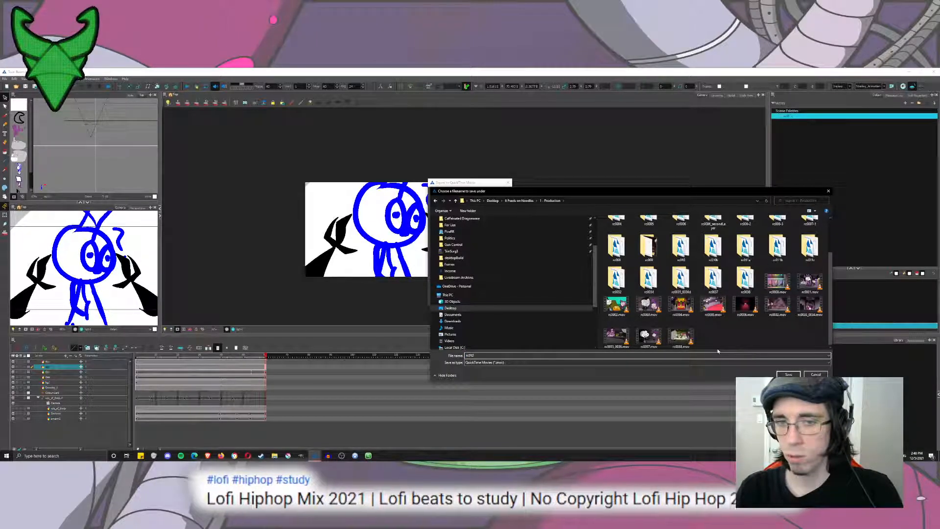
text(cDemo)
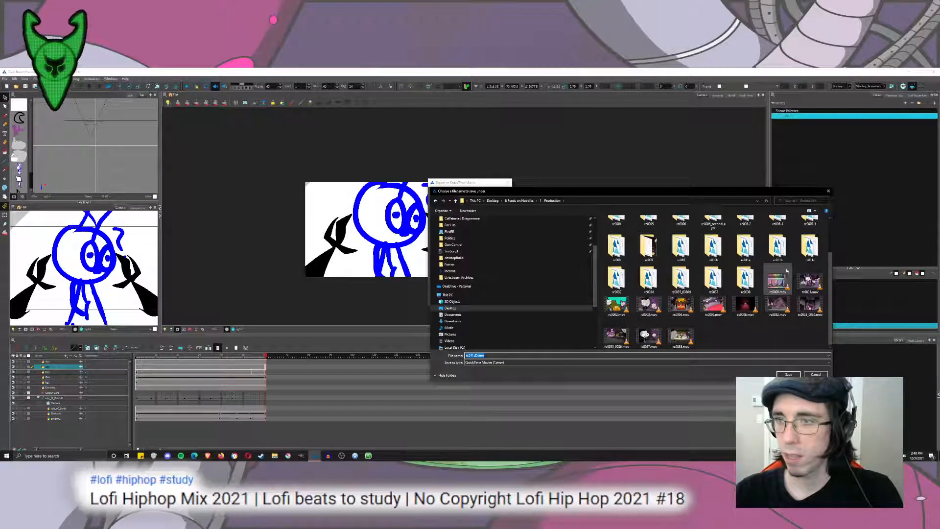
Name the movie rc011cDemo inside the rc011c folder and export it with the current settings.
double_click(810, 246)
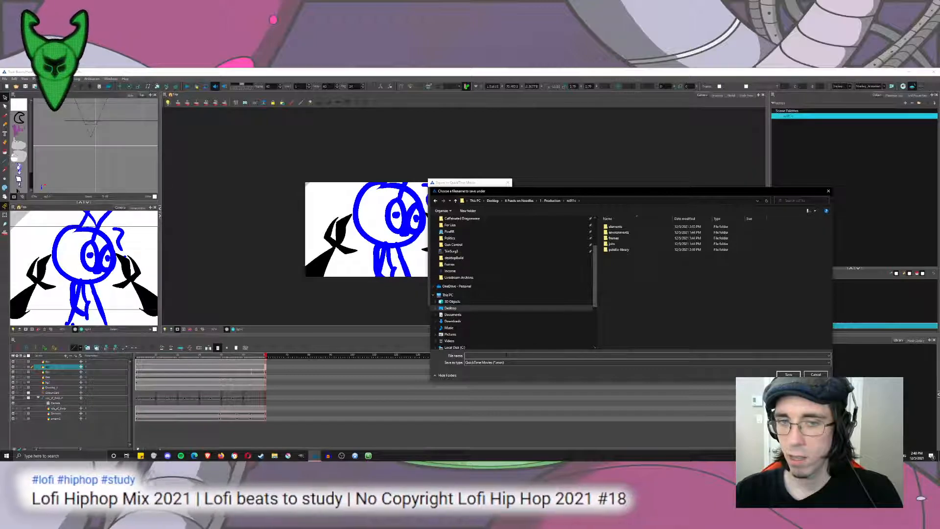
text(rc011cDemo)
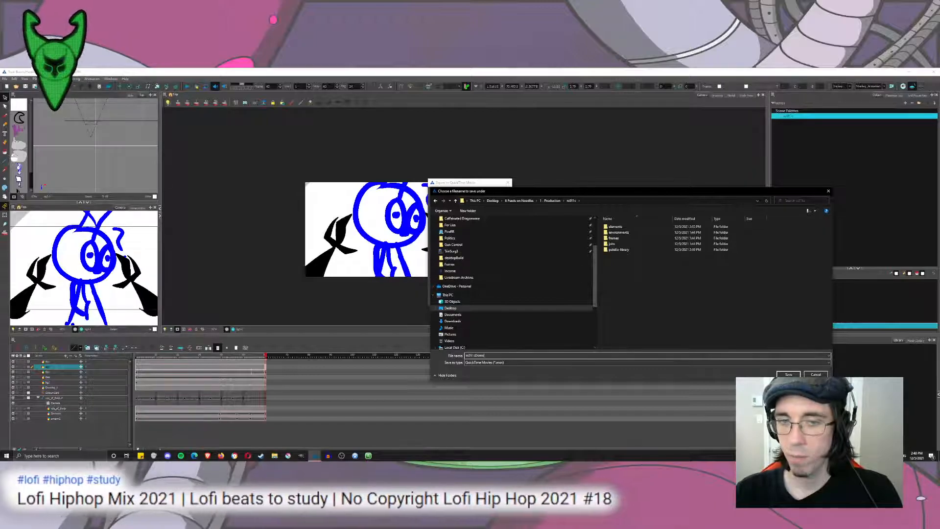
click(790, 375)
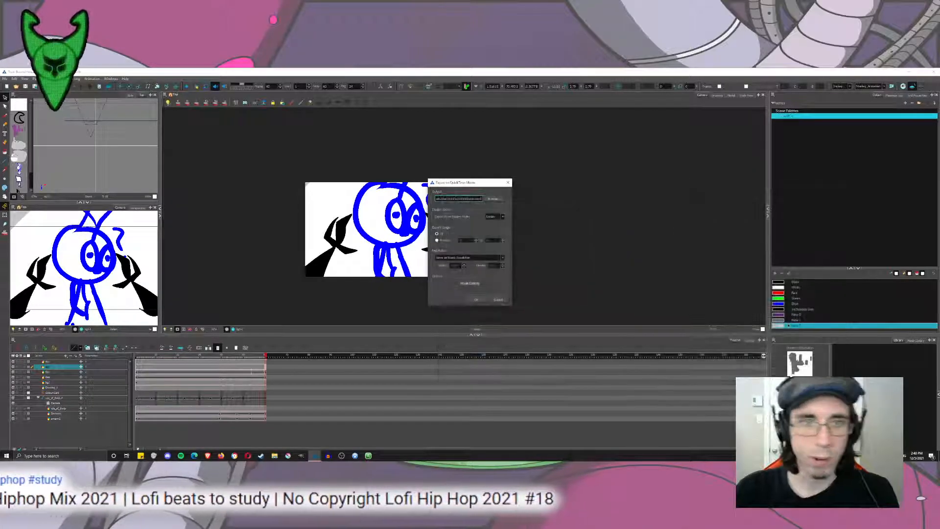
click(476, 300)
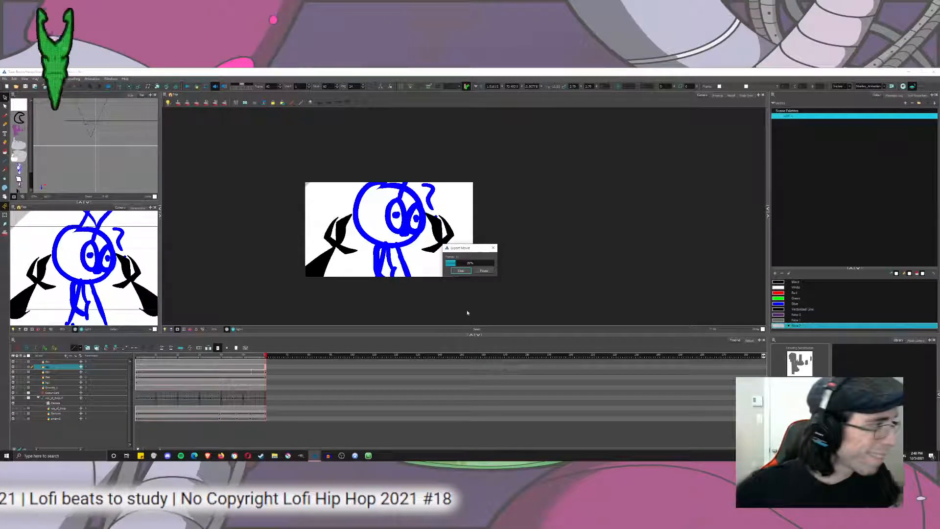
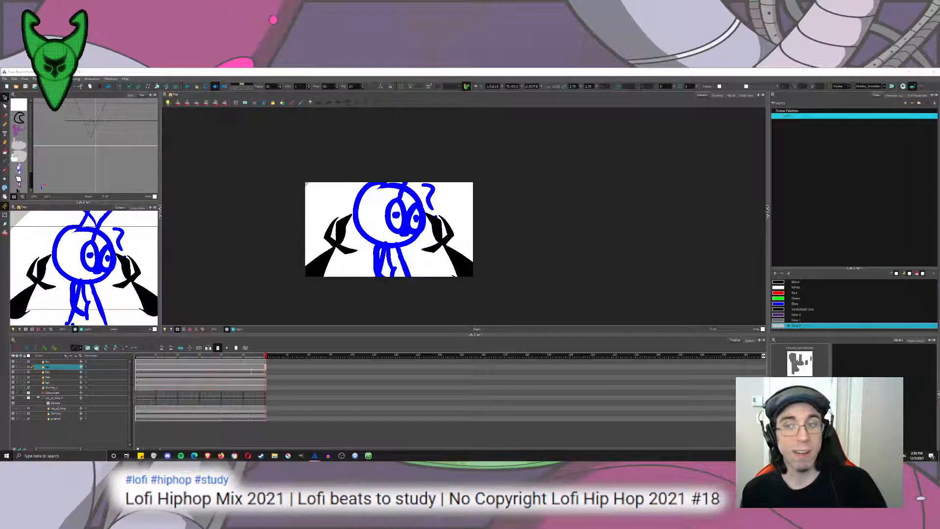
Set Black as the current colour and scrub the shot from its first frame to the view where claws frame the characters.
click(778, 288)
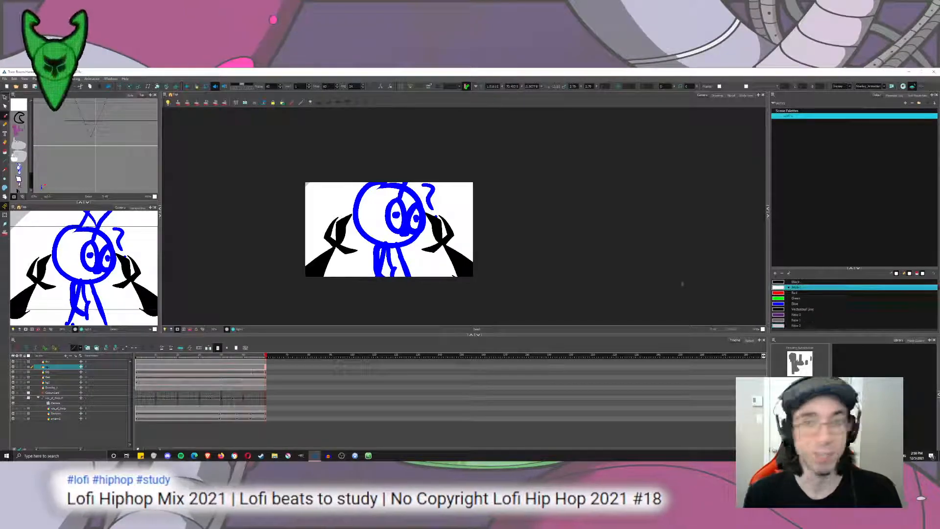
click(777, 282)
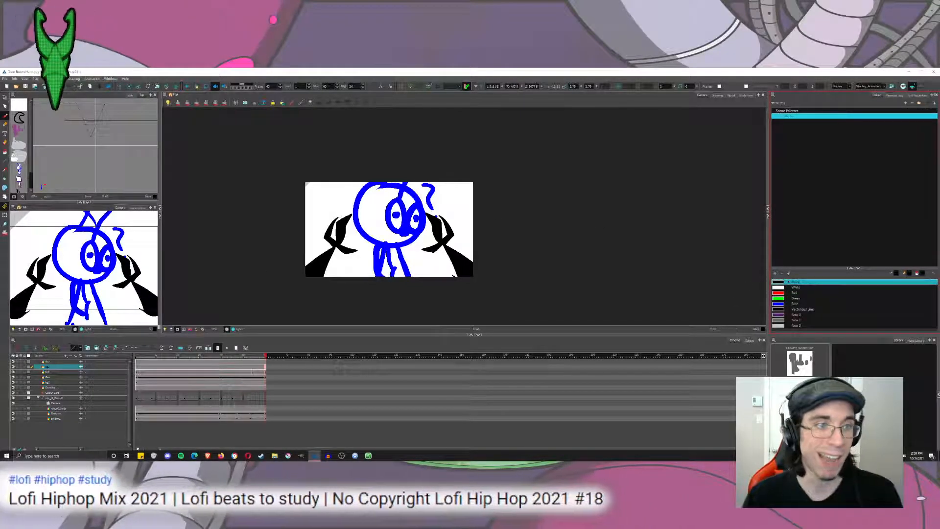
click(138, 366)
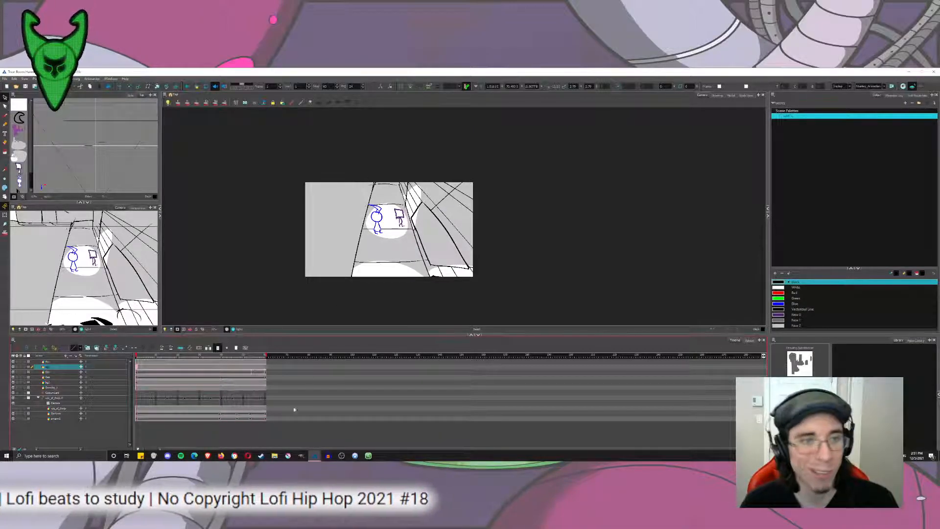
drag(140, 356, 226, 368)
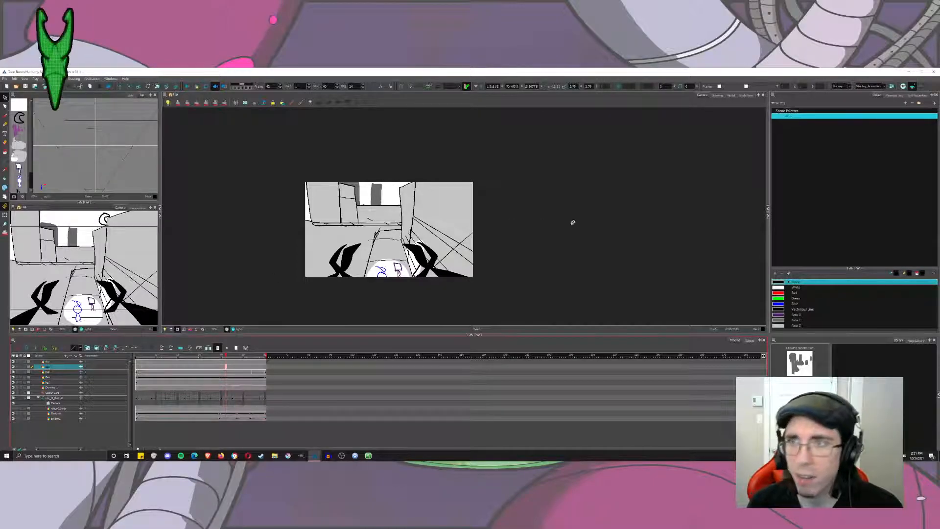
Start a palette import from the Production folder and try to find a palette in the rc011b shot's folders.
click(773, 95)
mouse_move(786, 99)
click(816, 120)
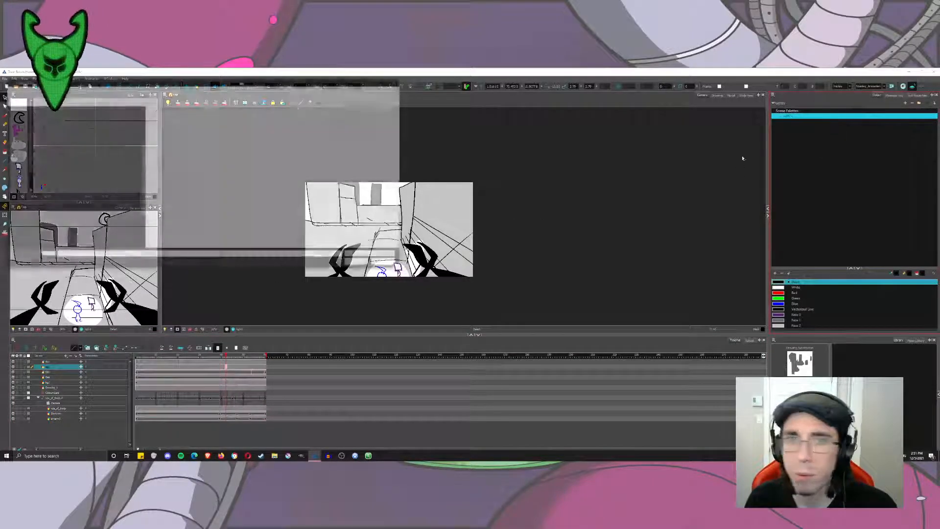
click(128, 90)
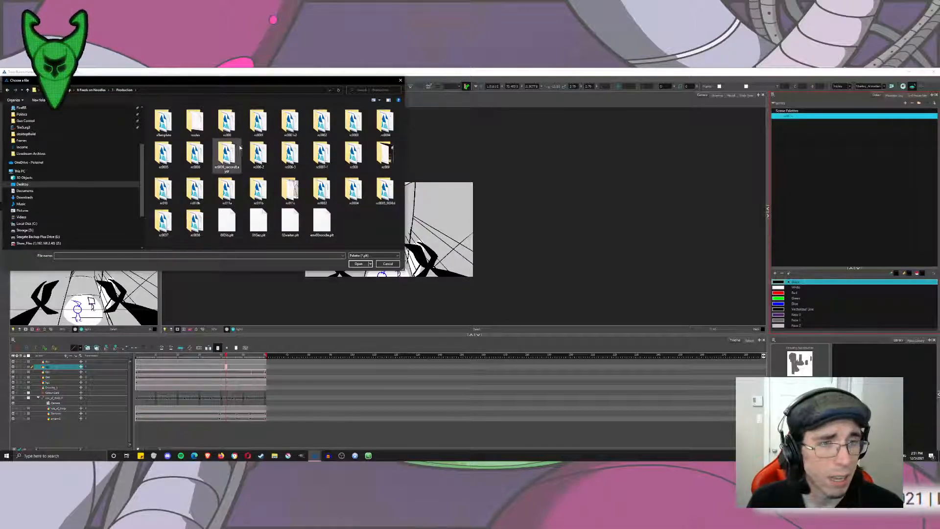
double_click(258, 191)
double_click(169, 135)
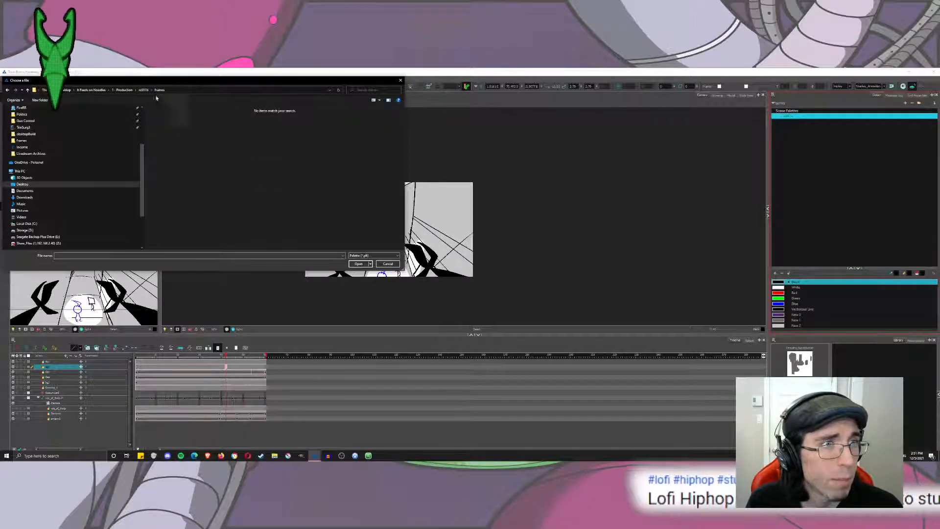
click(143, 90)
click(128, 90)
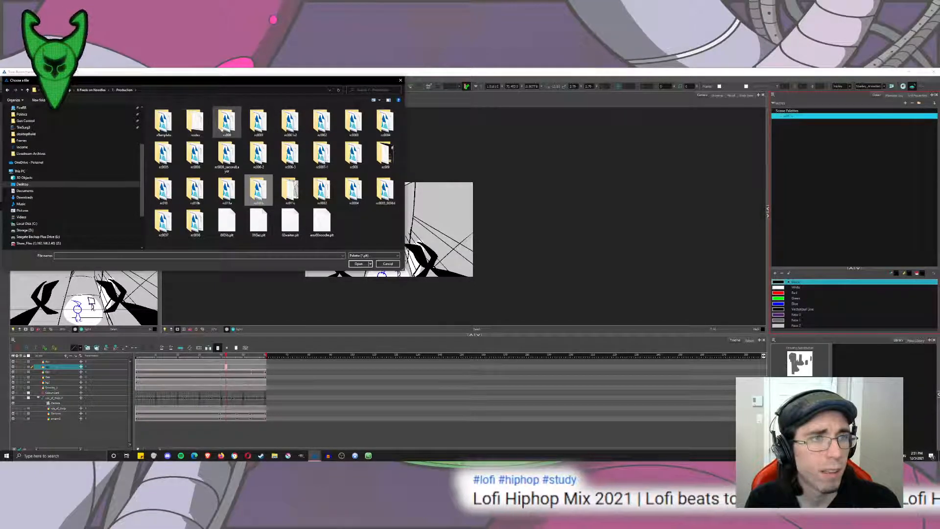
Import town.plt from the rc000 shot's palette library, inspect its colours in an enlarged swatch list and remove the palette.
double_click(230, 123)
double_click(187, 145)
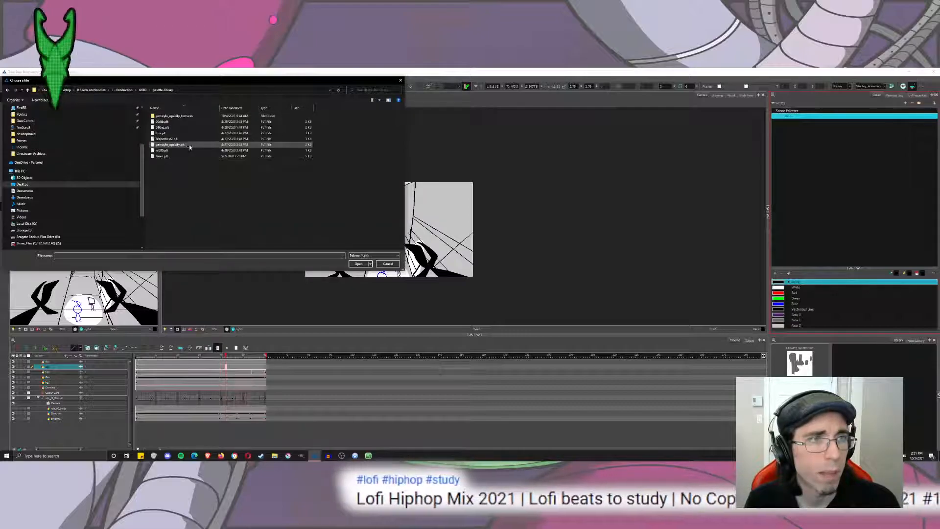
double_click(195, 155)
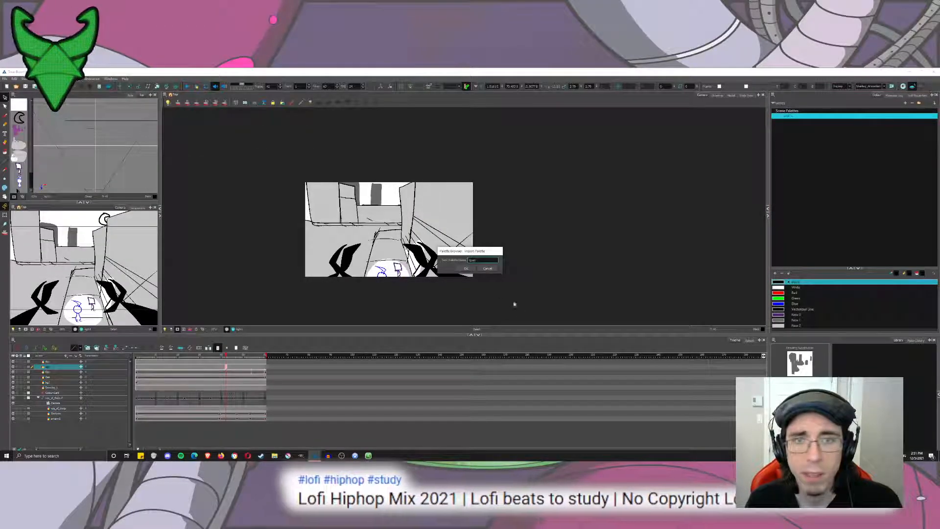
click(466, 269)
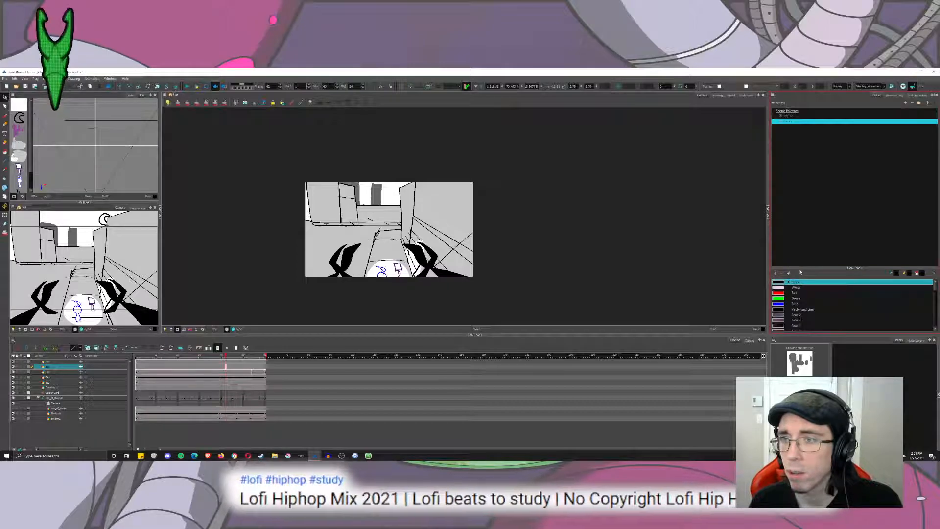
drag(801, 270, 800, 132)
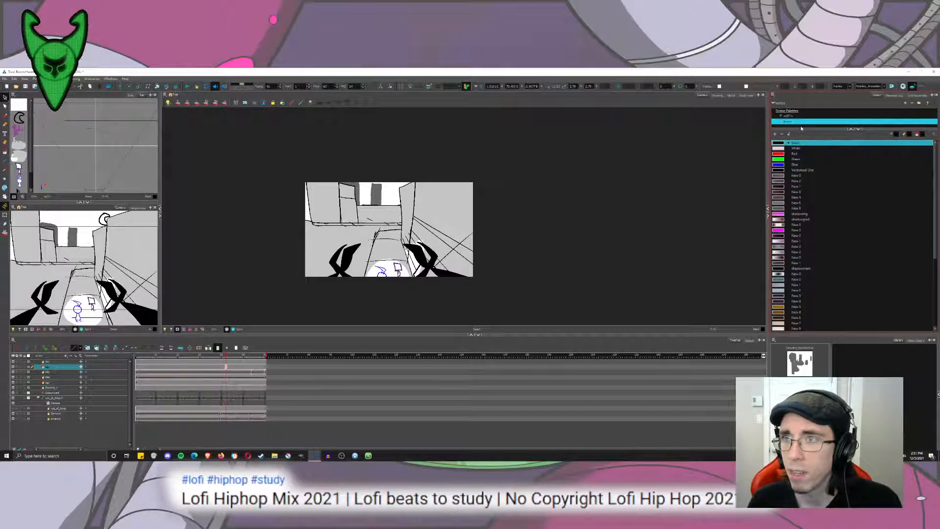
click(912, 103)
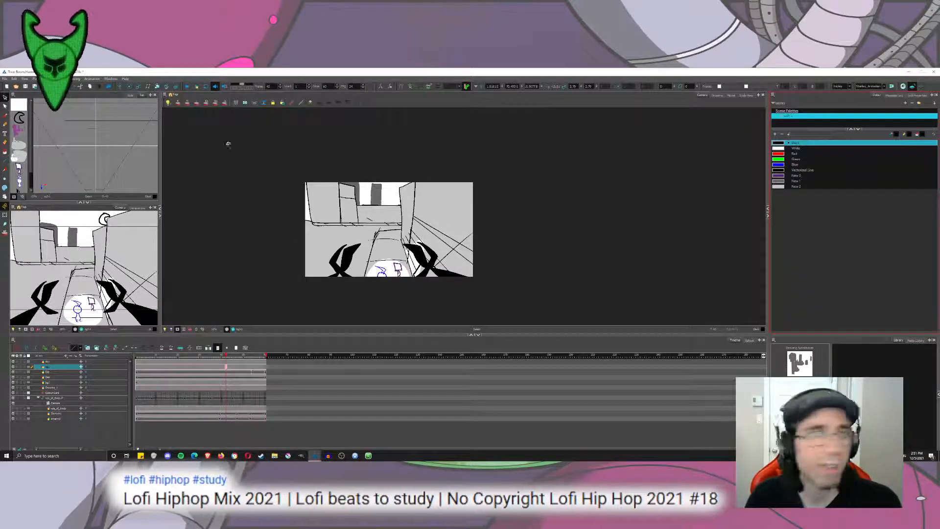
click(5, 79)
Start a palette import and copy town.plt from the rc003 shot's palette library into the Production folder.
click(773, 95)
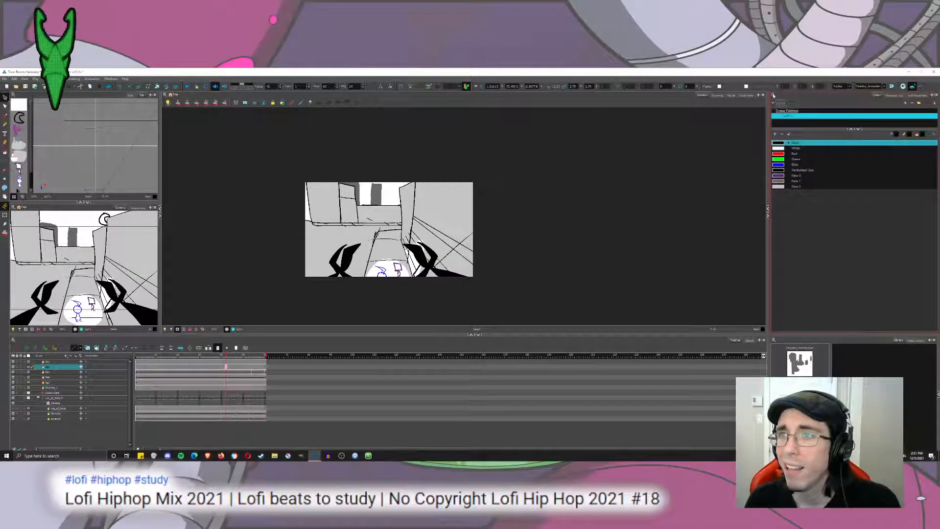
mouse_move(783, 101)
click(811, 111)
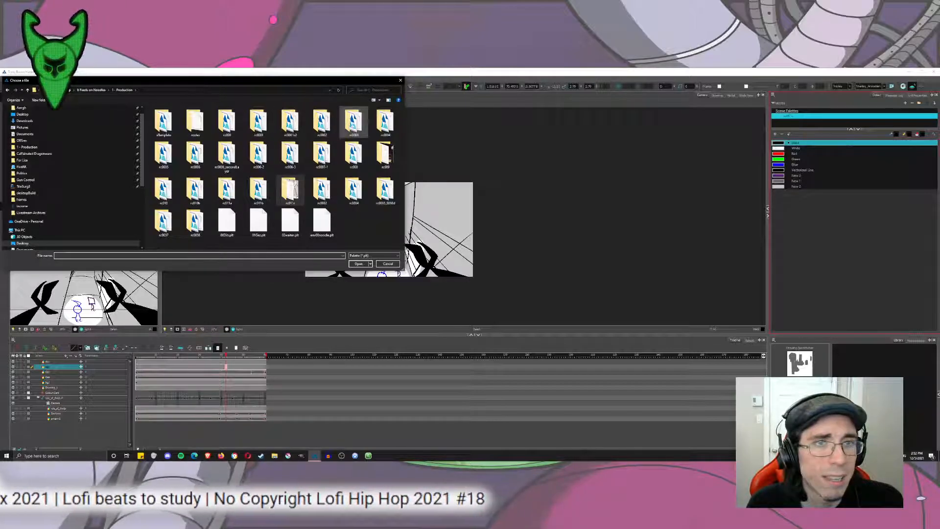
double_click(353, 122)
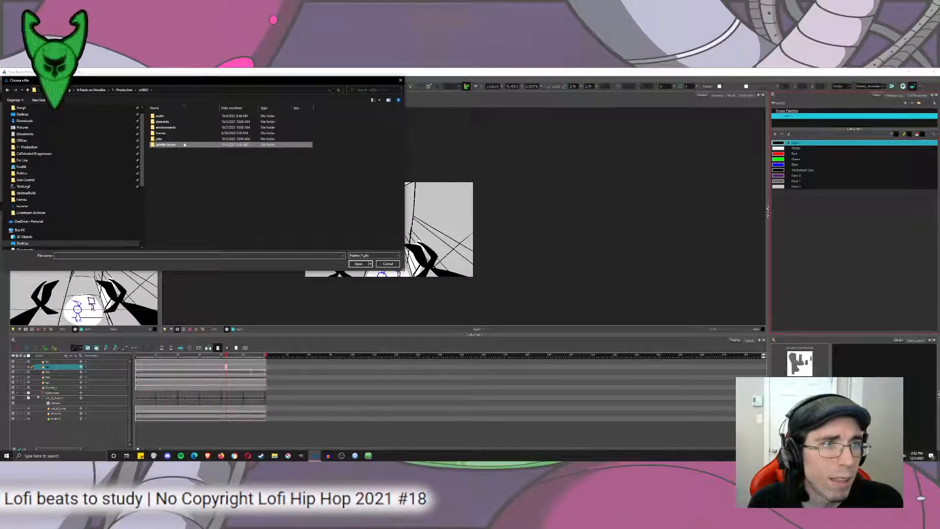
double_click(166, 144)
click(198, 155)
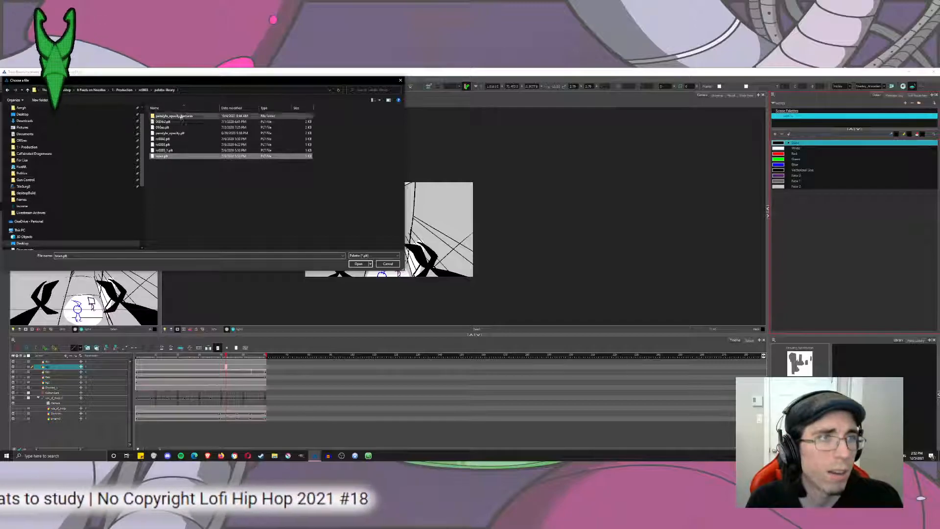
click(142, 90)
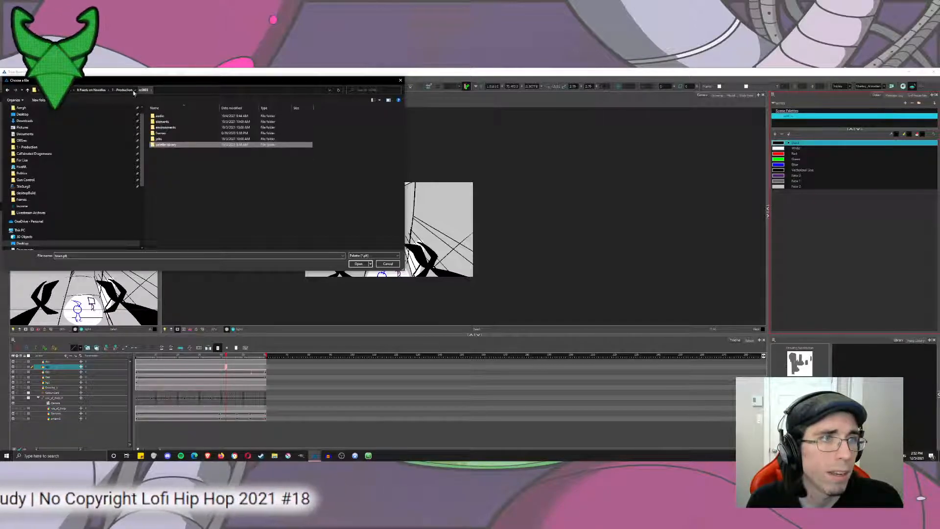
click(130, 91)
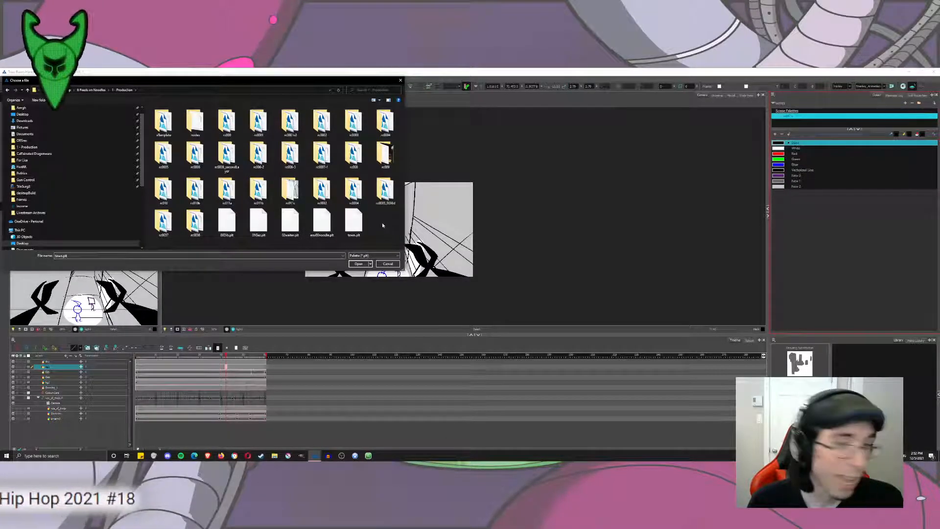
Import the copied town.plt from the Production folder and remove the resulting palette from the scene.
double_click(353, 223)
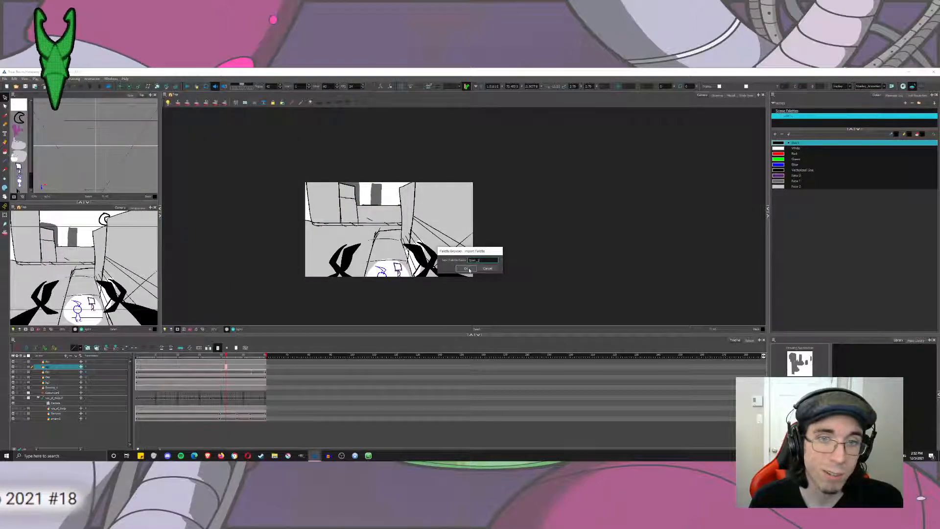
click(466, 268)
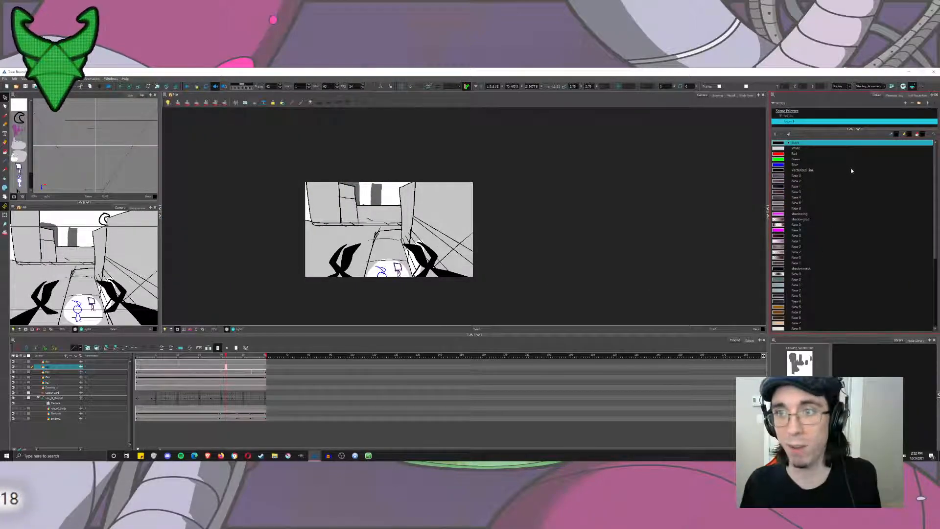
mouse_move(935, 208)
mouse_down()
mouse_move(924, 284)
mouse_move(930, 191)
mouse_up()
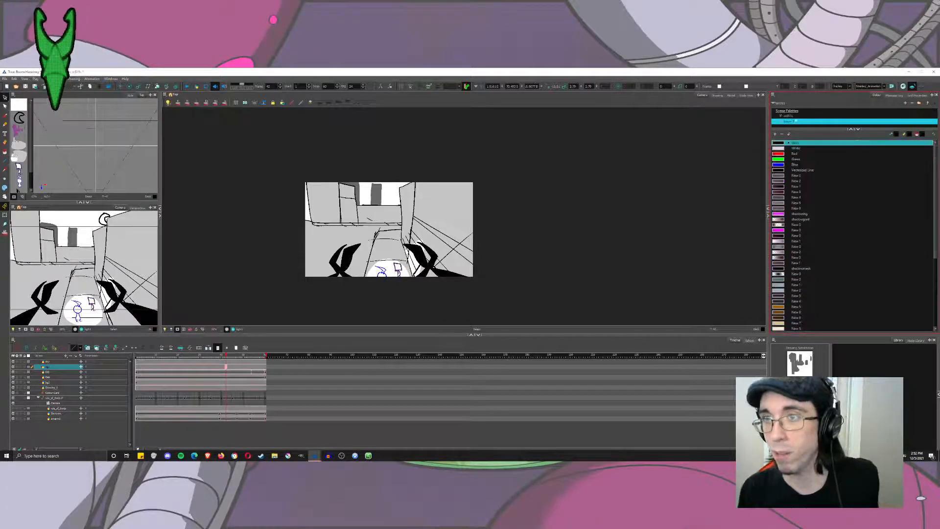
click(911, 103)
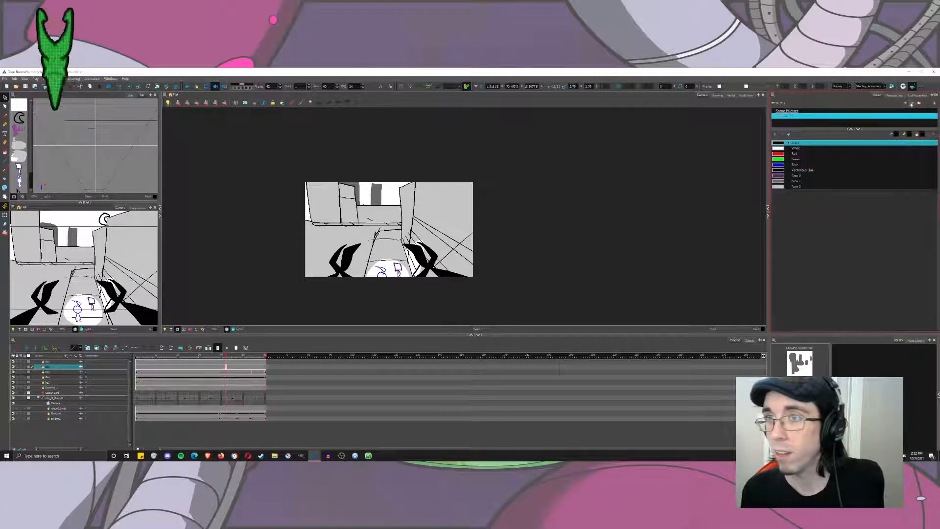
click(14, 79)
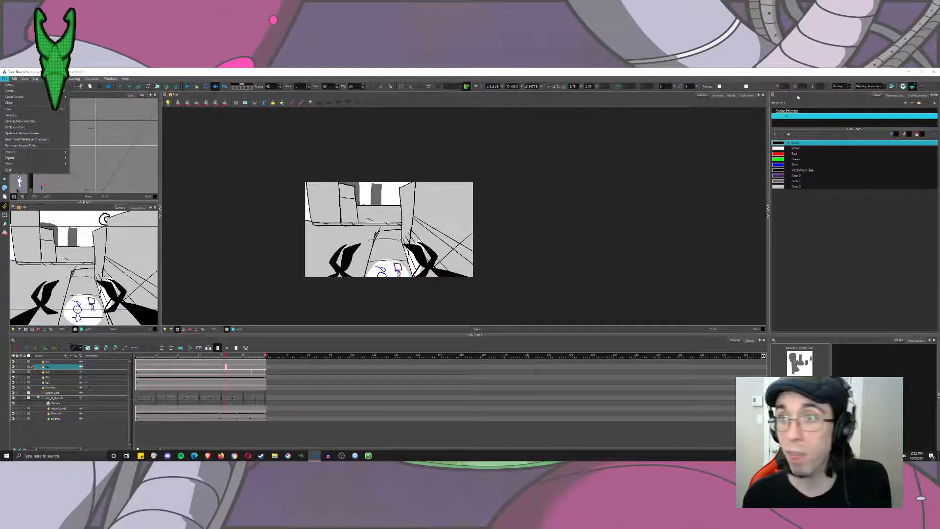
Start another palette import and delete the town.plt copy from the Production folder.
click(773, 95)
click(773, 95)
mouse_move(784, 106)
click(812, 119)
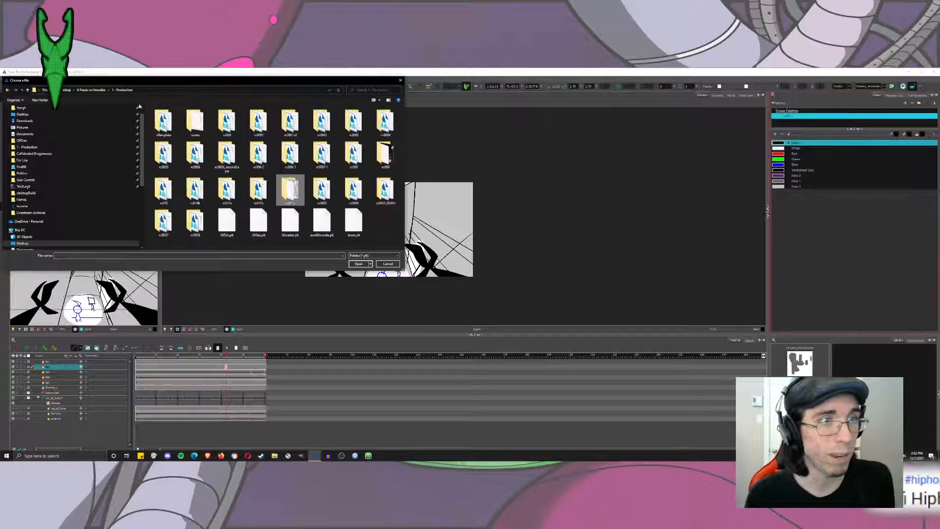
click(361, 236)
key(Delete)
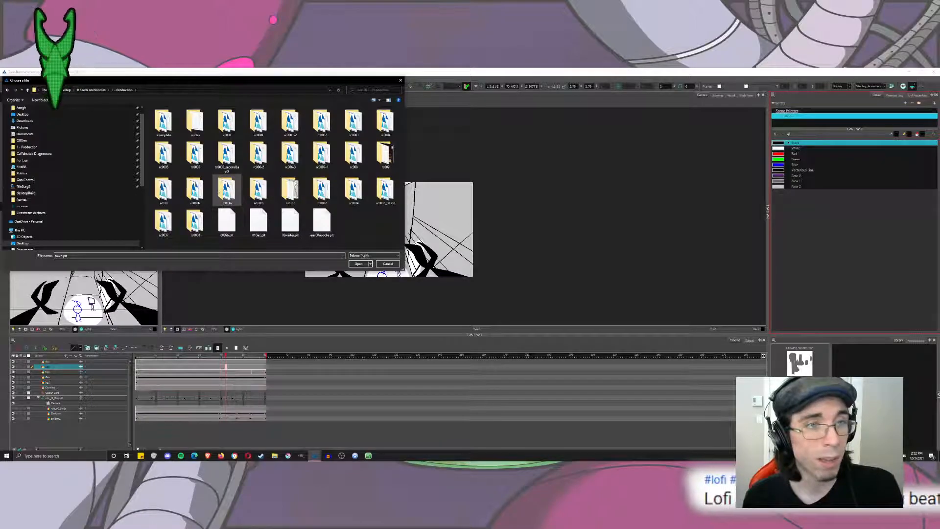
Copy town.plt from the rc011a shot's palette library into the Production folder and rename the copy city.plt.
double_click(227, 191)
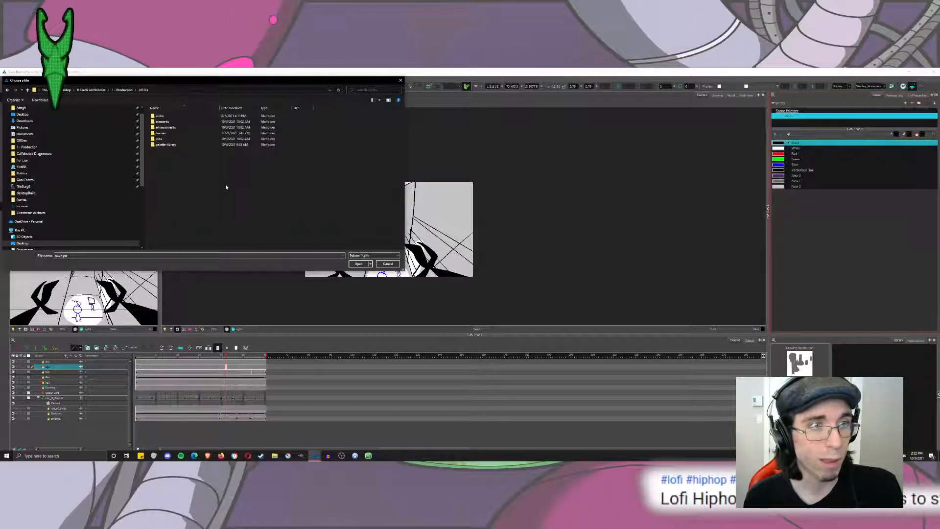
double_click(166, 145)
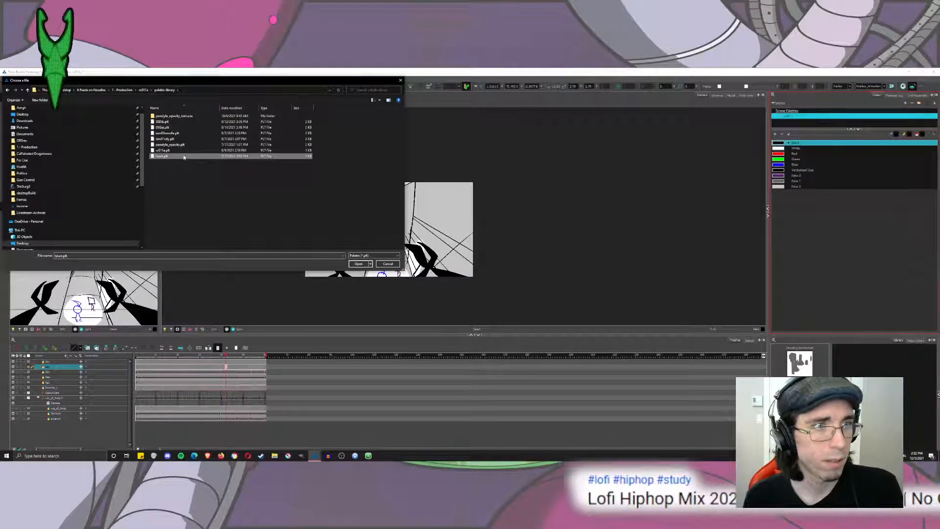
click(143, 90)
click(124, 90)
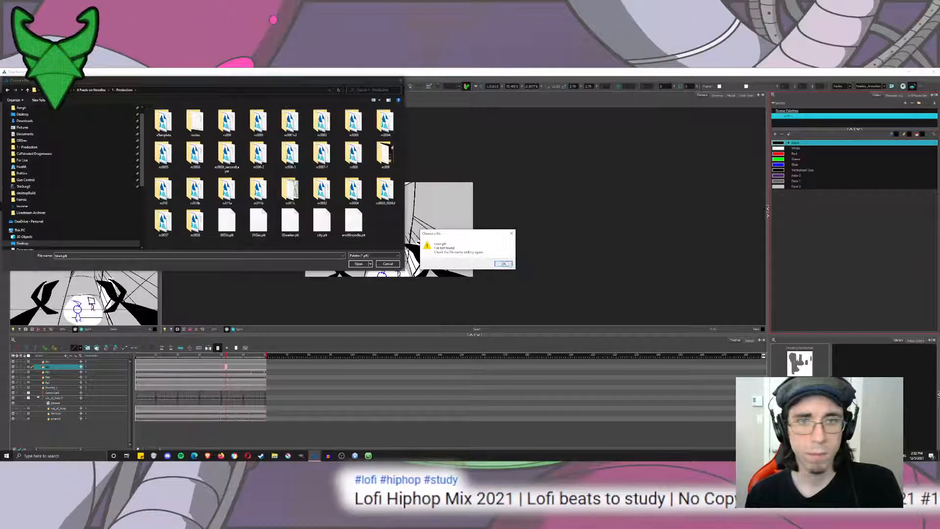
Import city.plt from the Production folder as the city palette and look through its colour swatches.
click(503, 263)
double_click(322, 223)
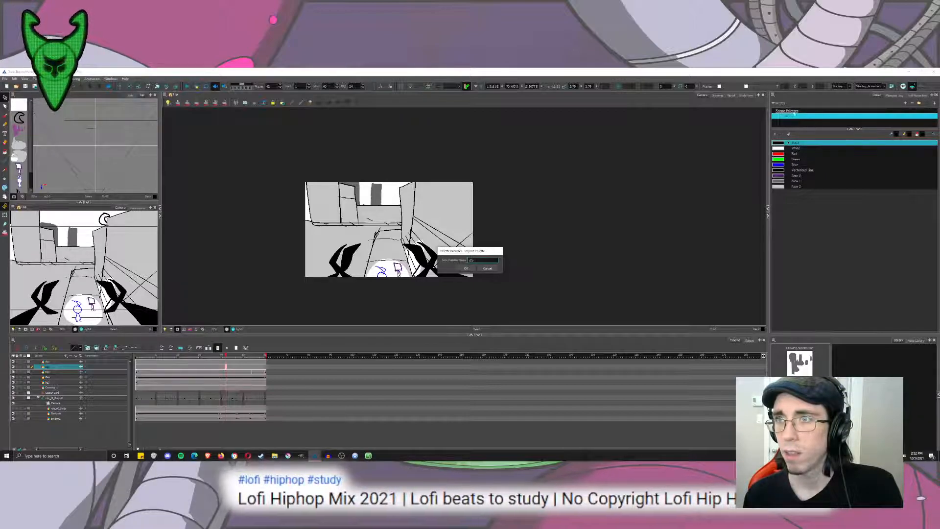
click(466, 268)
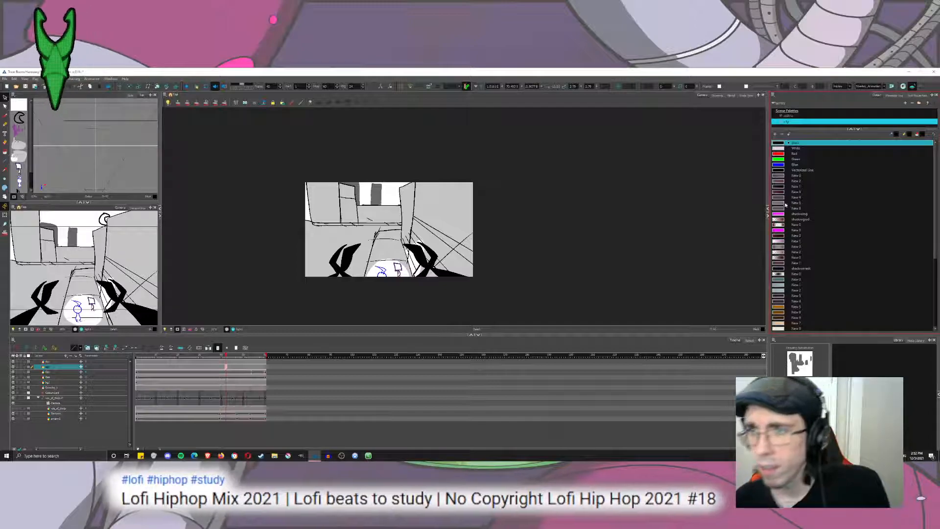
click(811, 204)
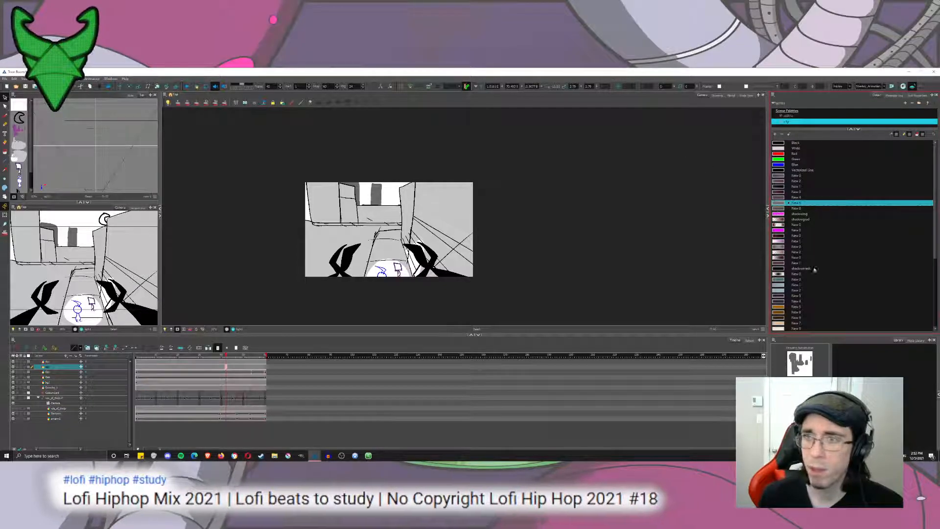
scroll(881, 268, down, 5)
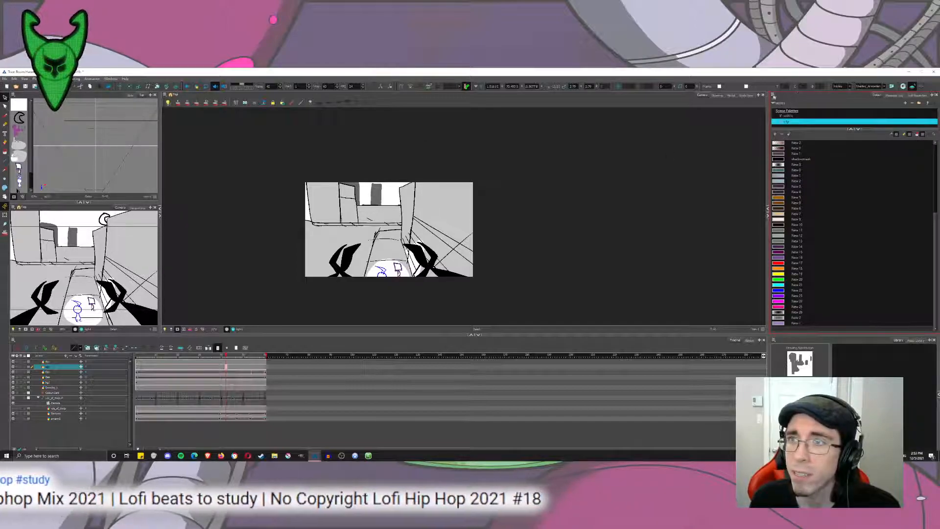
Import town.plt from the 011b shot's palette library folder in Production as a new scene palette.
click(774, 97)
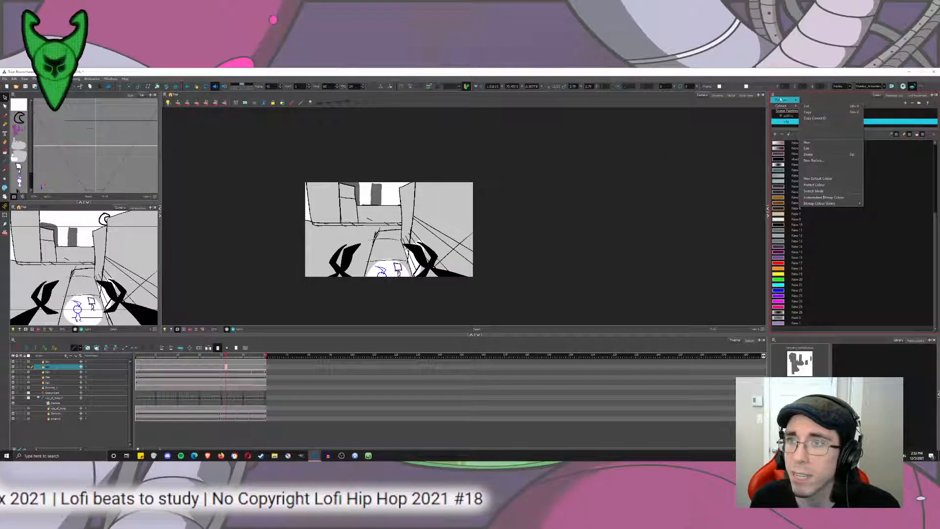
mouse_move(781, 100)
click(810, 117)
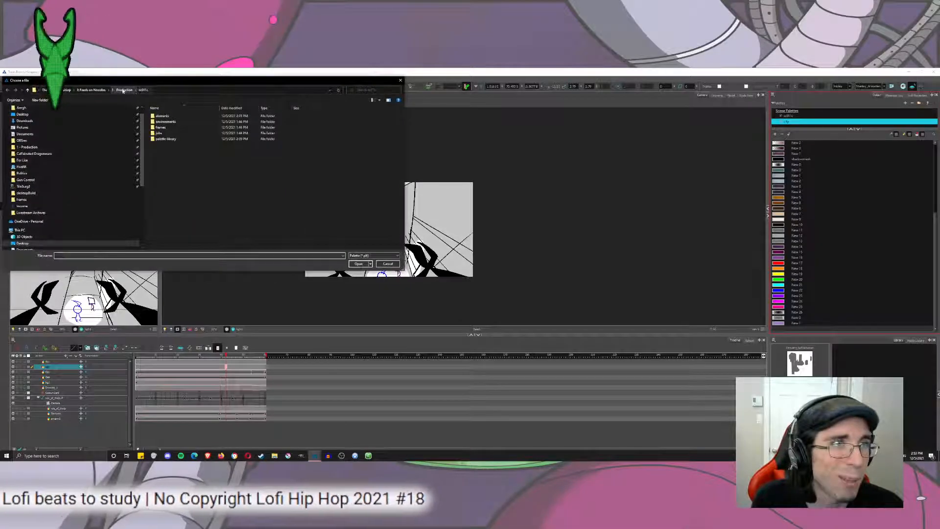
click(123, 91)
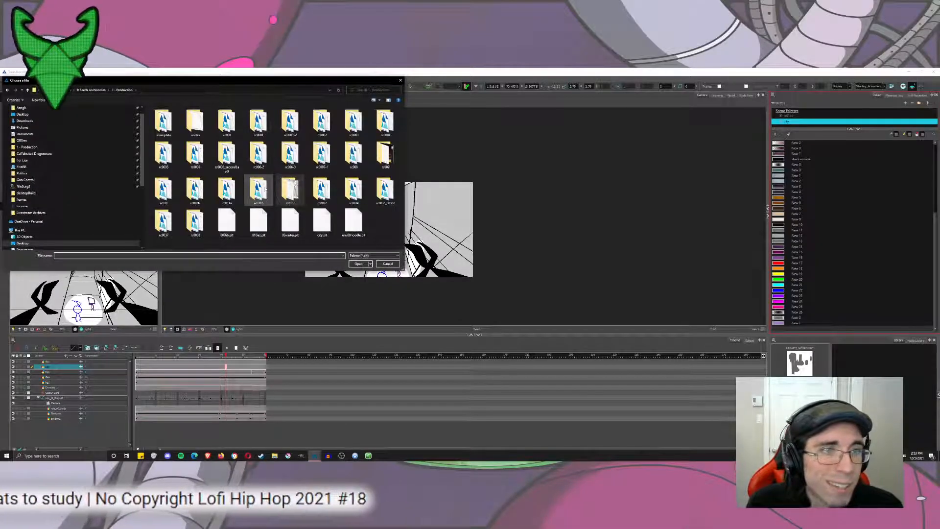
double_click(265, 189)
double_click(214, 135)
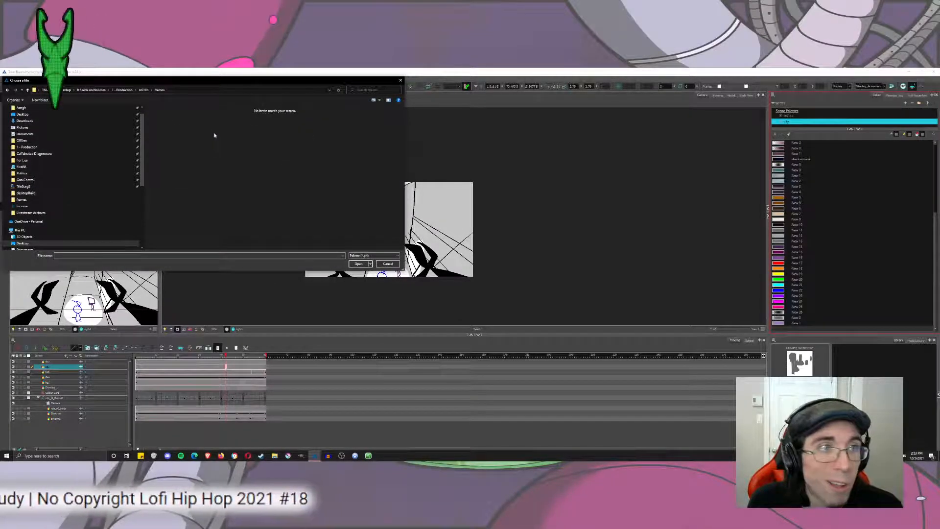
click(143, 89)
double_click(169, 141)
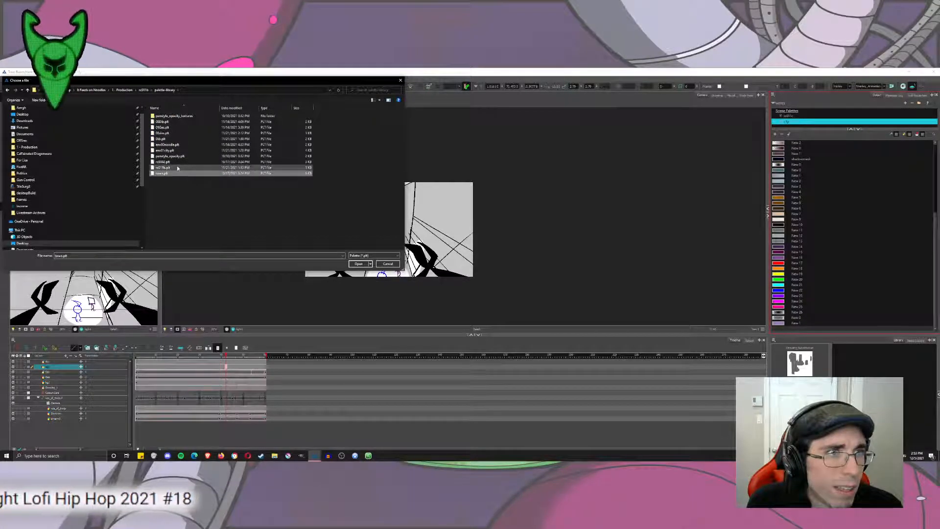
double_click(182, 174)
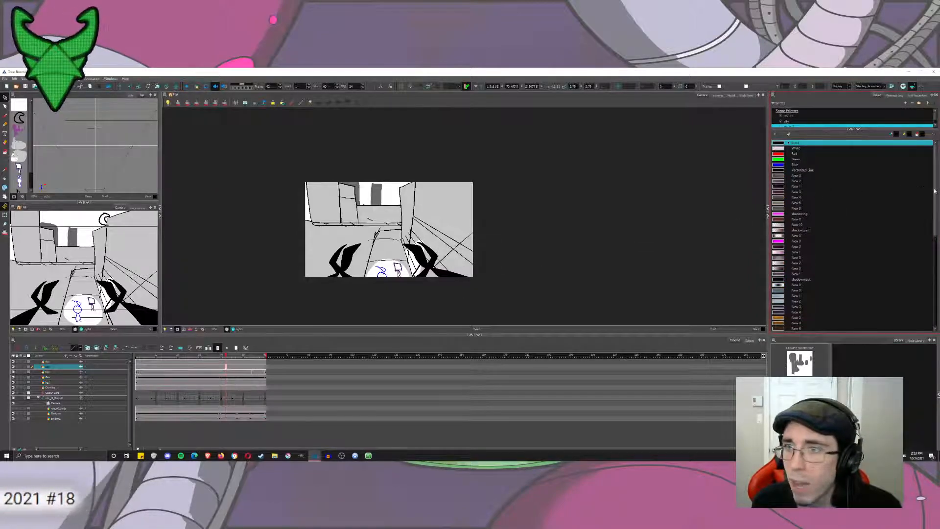
Look through the newly imported town palette's colours and remove that palette from the scene.
drag(936, 203, 934, 306)
scroll(804, 152, up, 10)
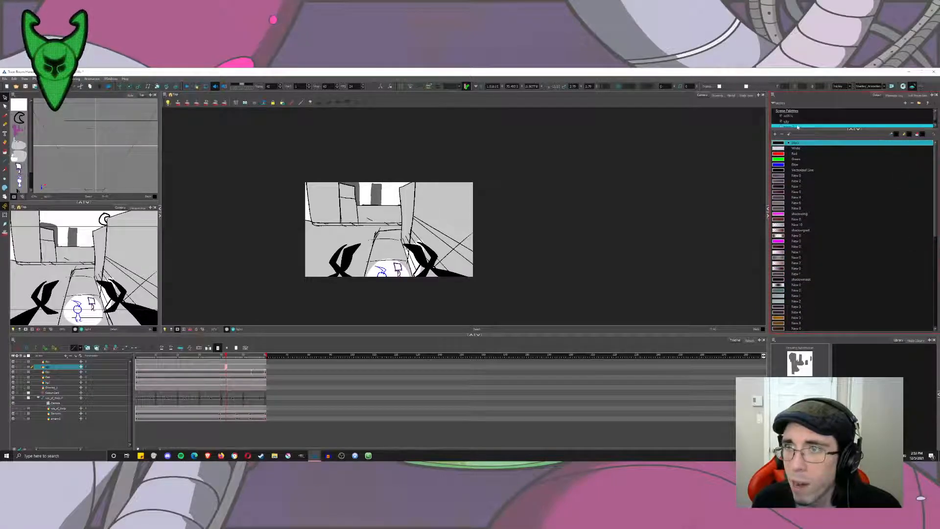
drag(802, 129, 813, 178)
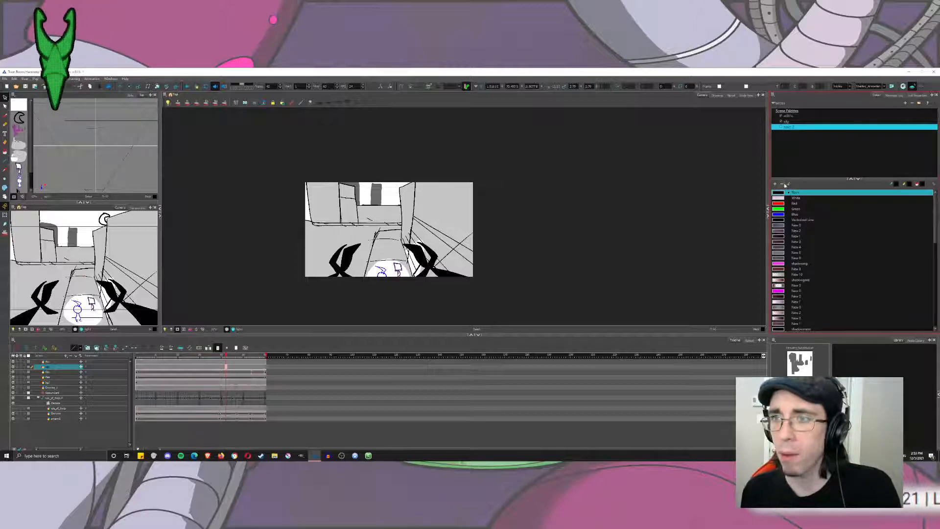
click(908, 104)
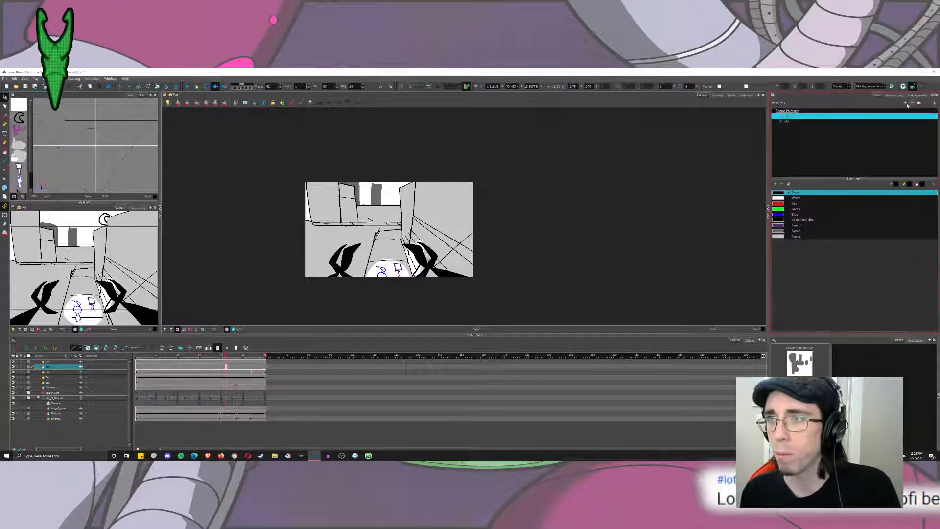
Look through the city palette's colour swatches again.
click(792, 121)
drag(790, 178, 791, 156)
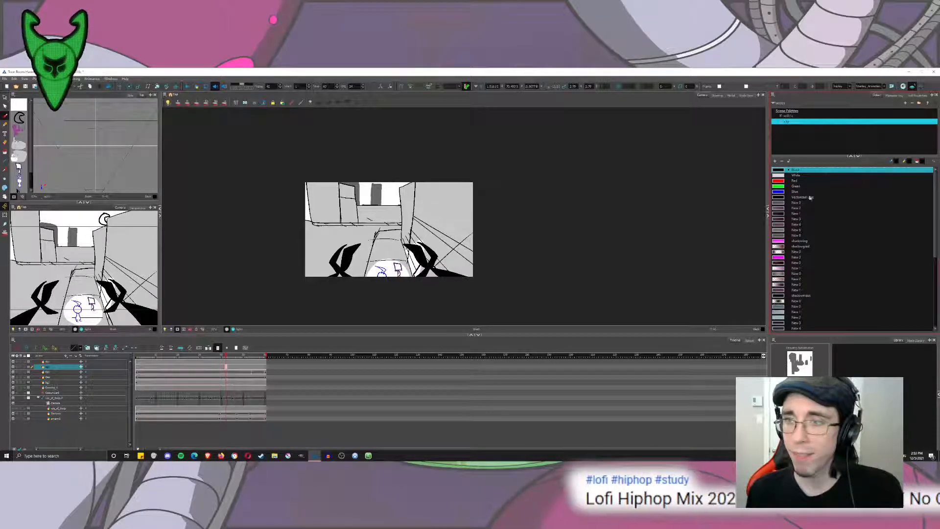
drag(935, 211, 931, 287)
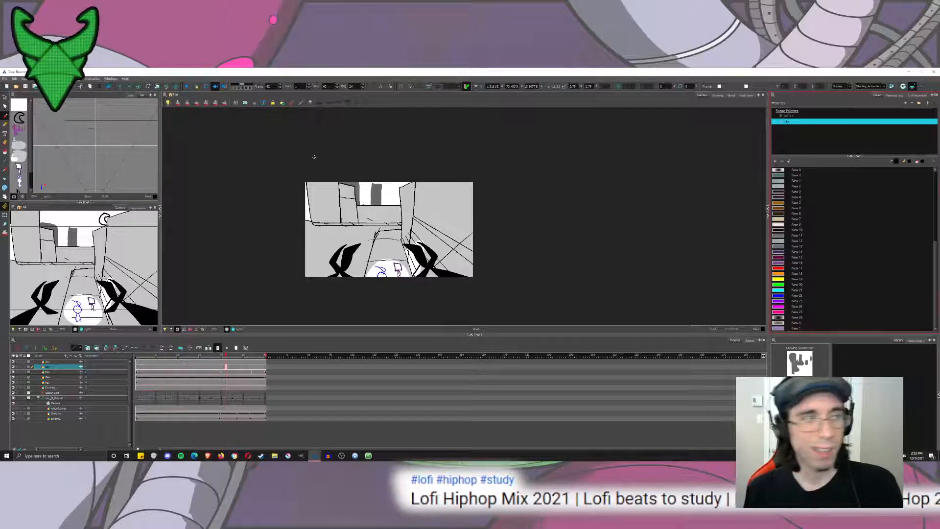
Save the current shot and open the earlier coloured street scene from the recent files.
click(5, 78)
click(25, 110)
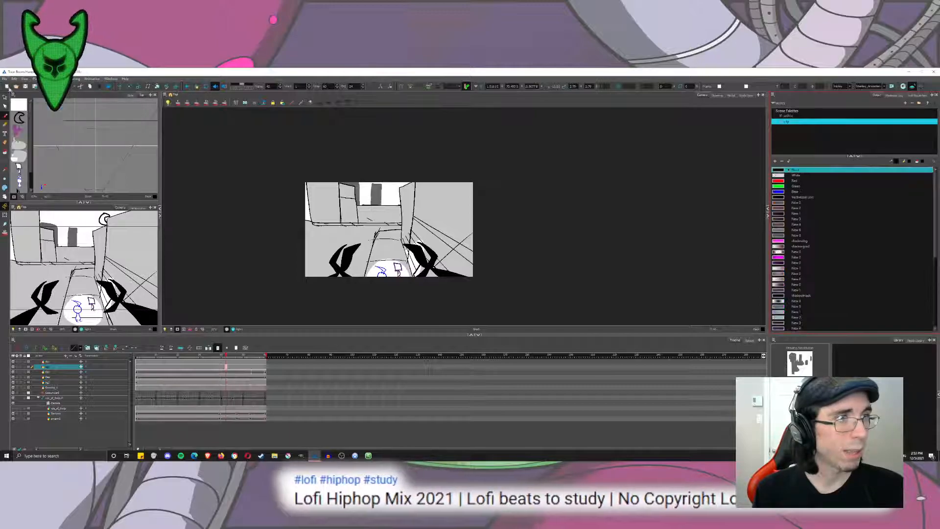
click(6, 81)
mouse_move(20, 98)
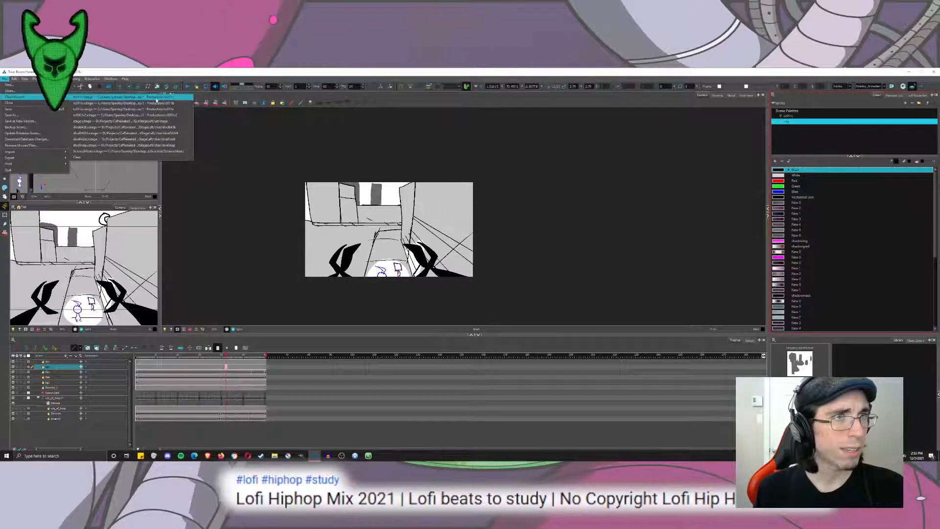
click(156, 102)
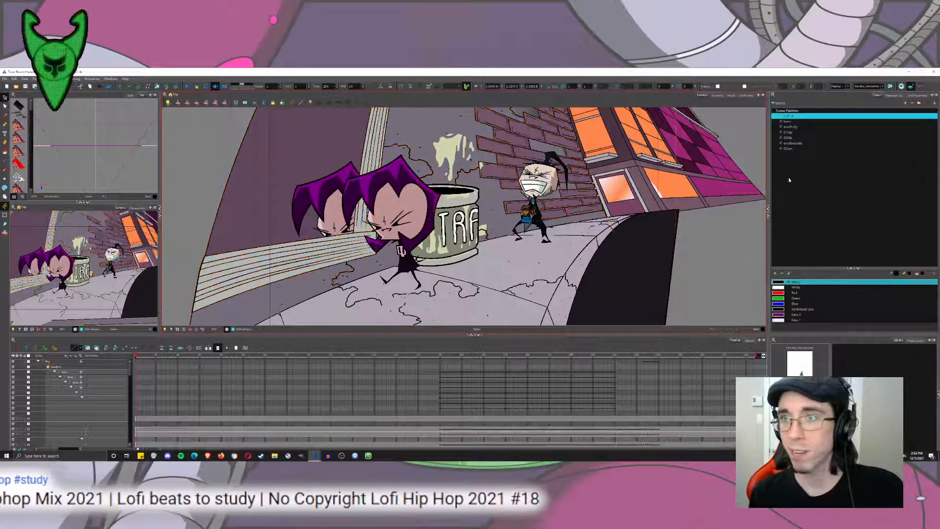
Check the env00noodle and env01city palettes in the coloured scene and reopen the grey-shaded 011c shot.
click(790, 143)
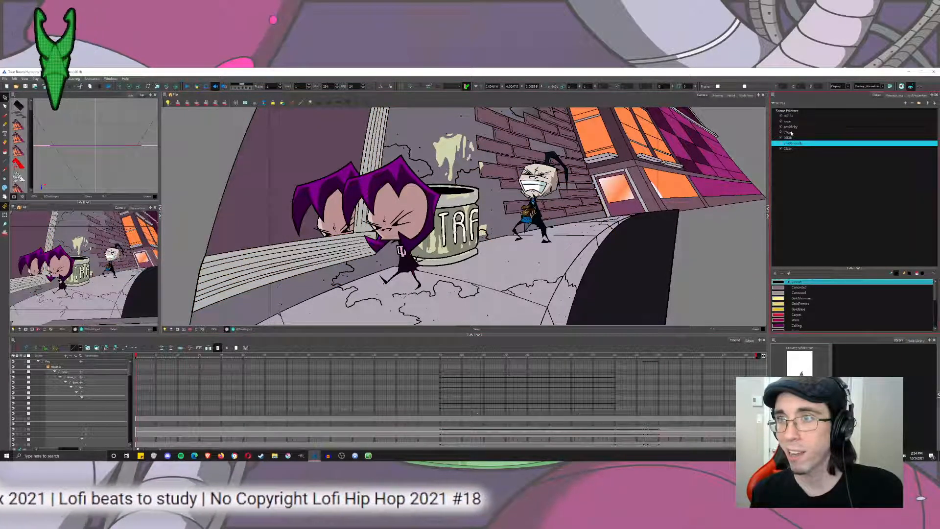
click(798, 127)
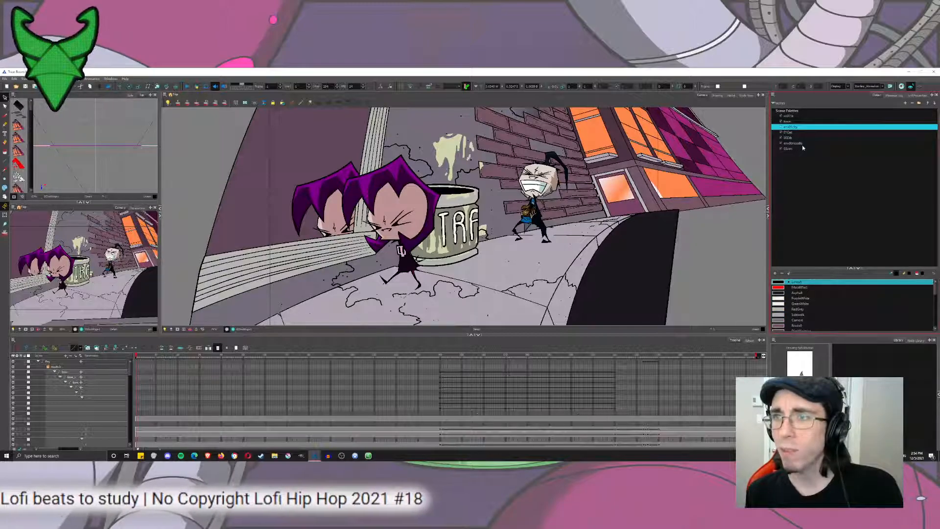
click(5, 79)
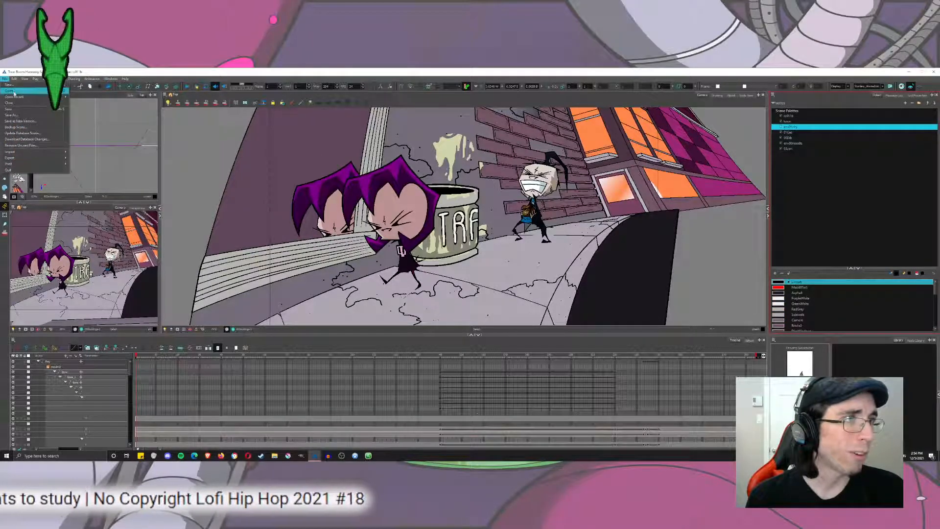
mouse_move(14, 97)
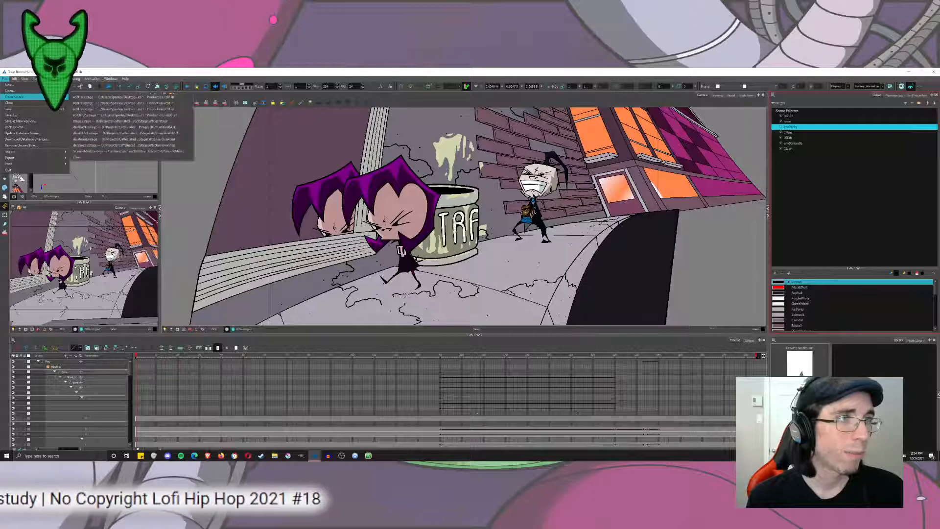
click(167, 102)
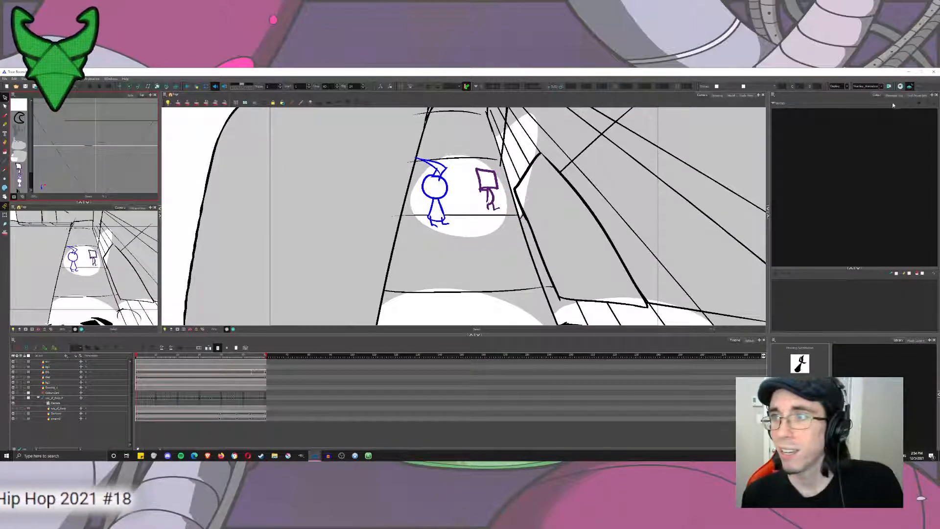
Select the second layer in the timeline and remove the city palette from the scene.
click(5, 79)
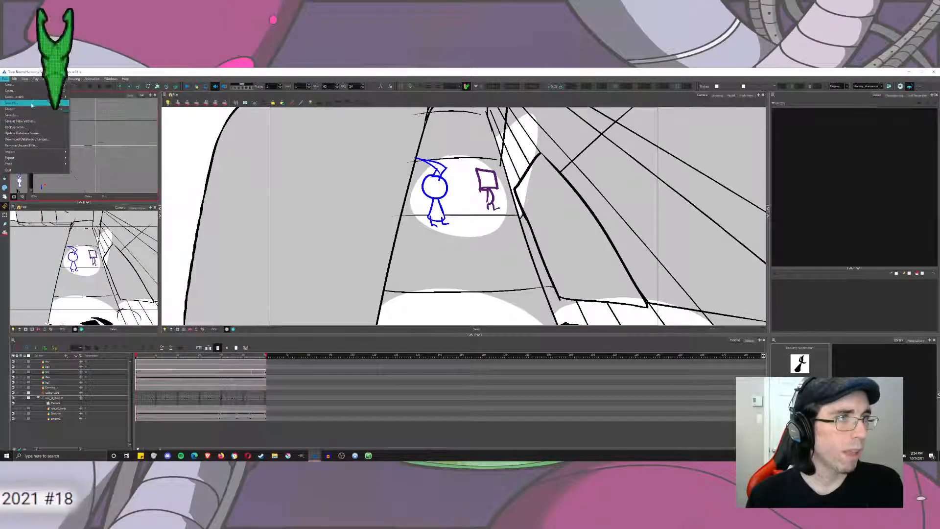
click(49, 367)
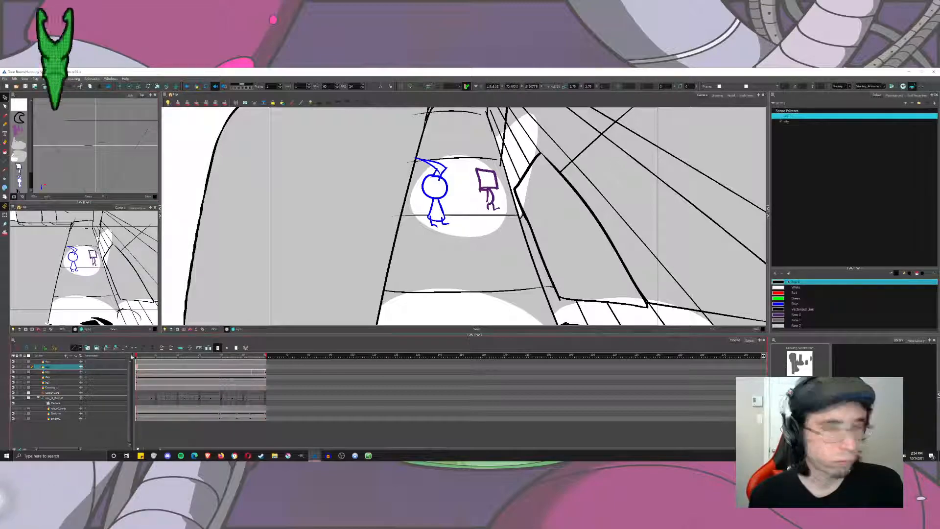
click(784, 273)
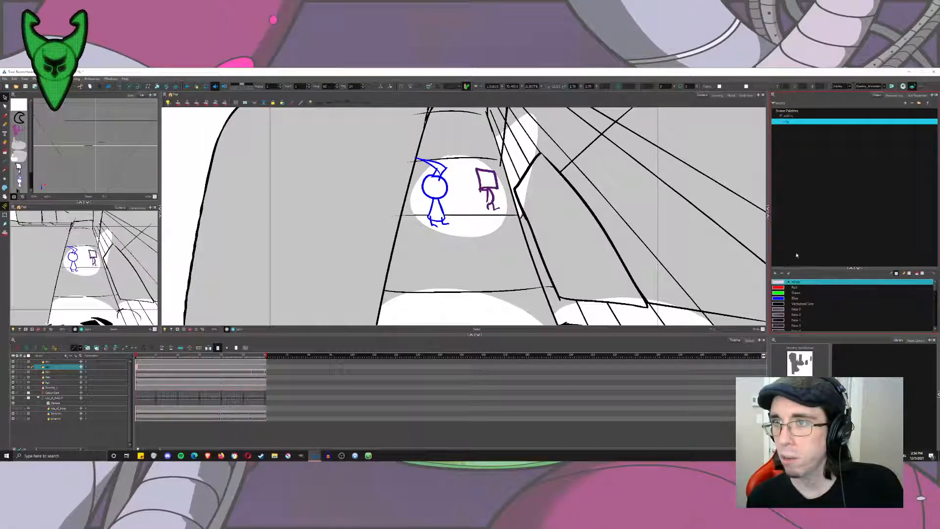
click(912, 103)
click(455, 270)
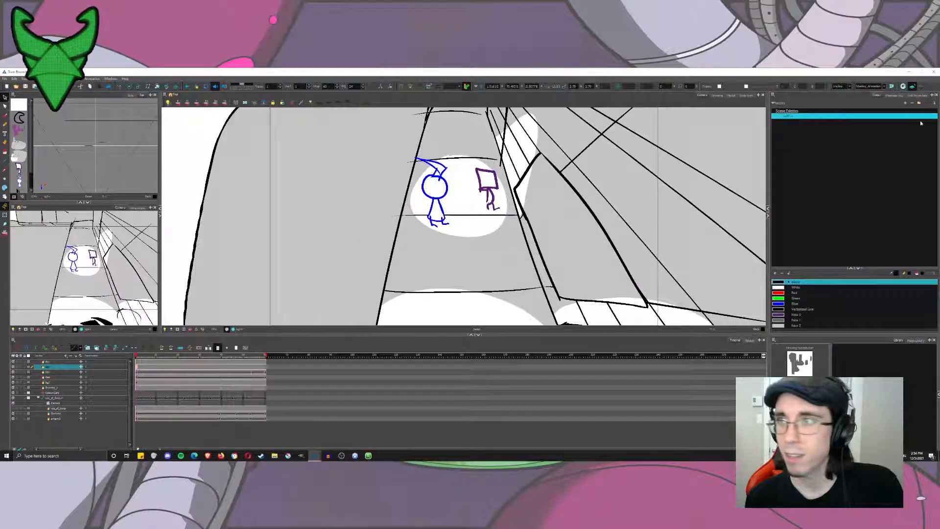
Import env01city.plt from the 011a shot's palette library in Production, keeping env01city as the palette name.
click(774, 96)
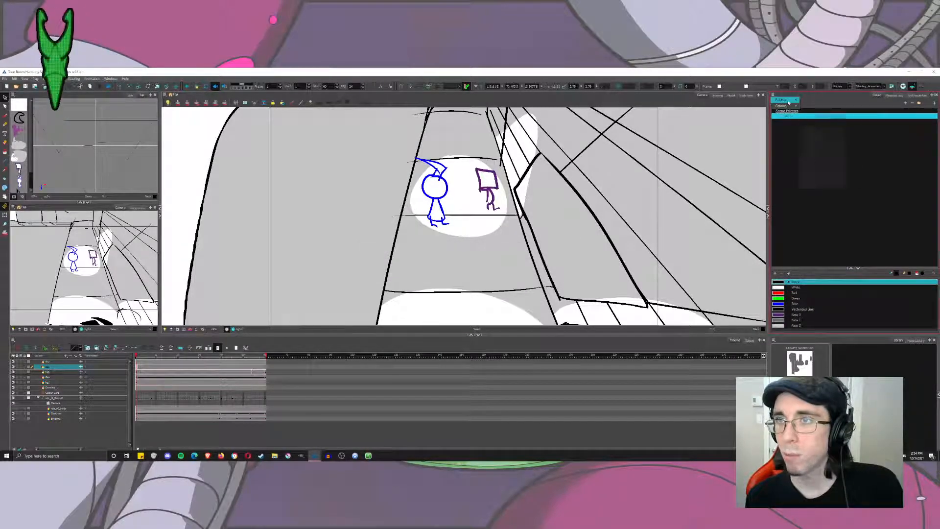
mouse_move(786, 102)
click(818, 118)
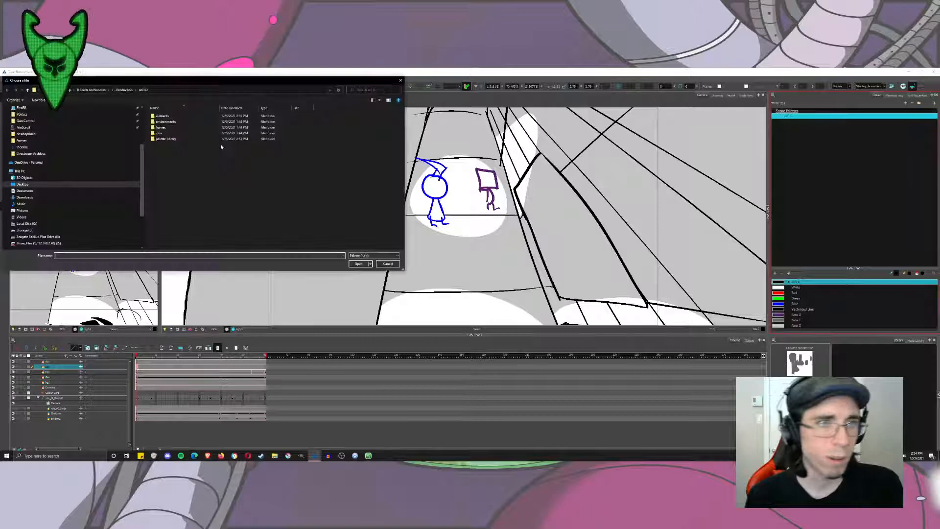
click(124, 89)
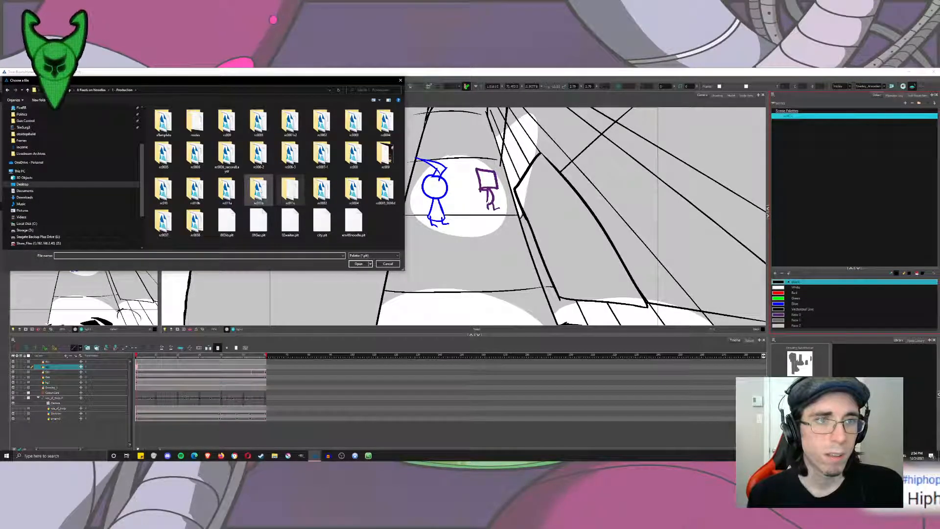
double_click(227, 191)
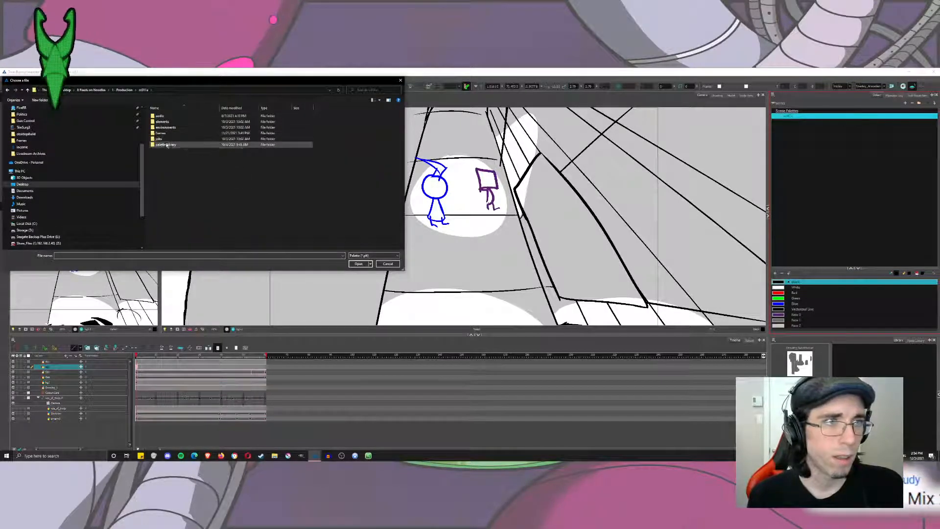
double_click(166, 145)
double_click(165, 138)
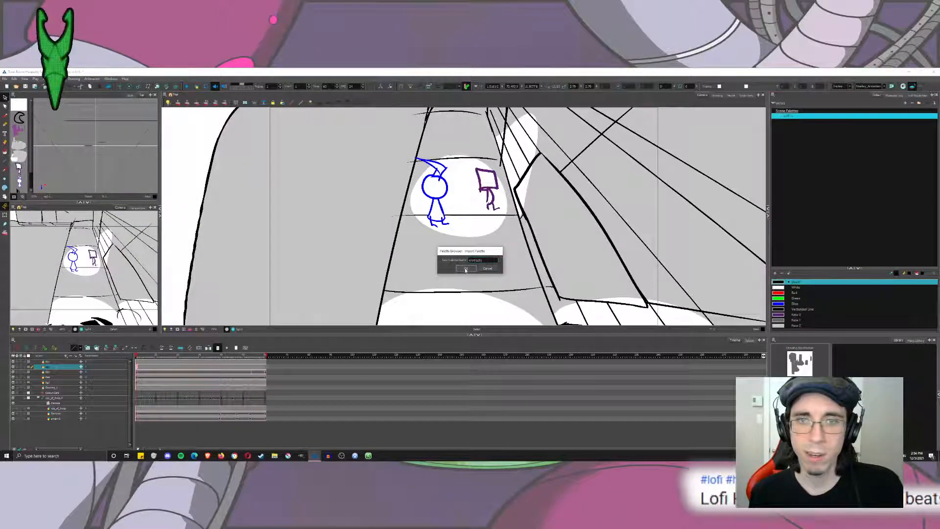
click(466, 268)
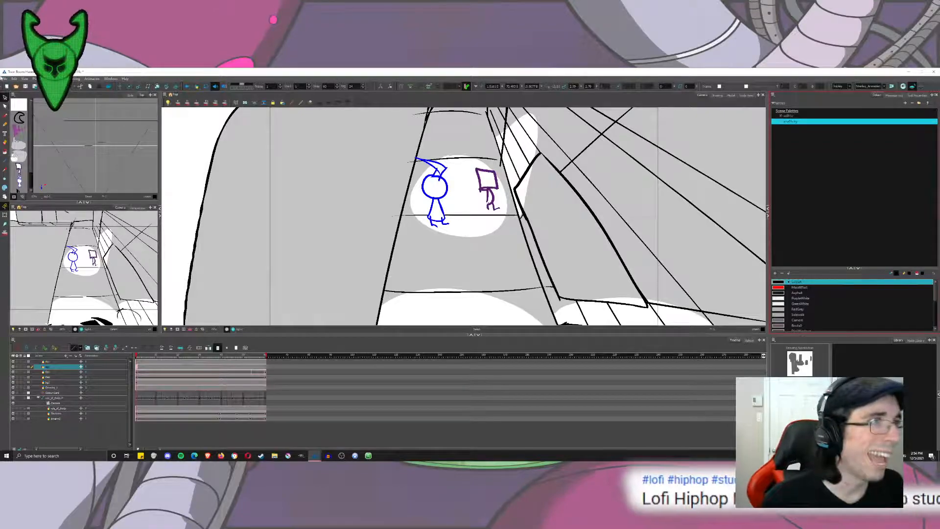
click(15, 79)
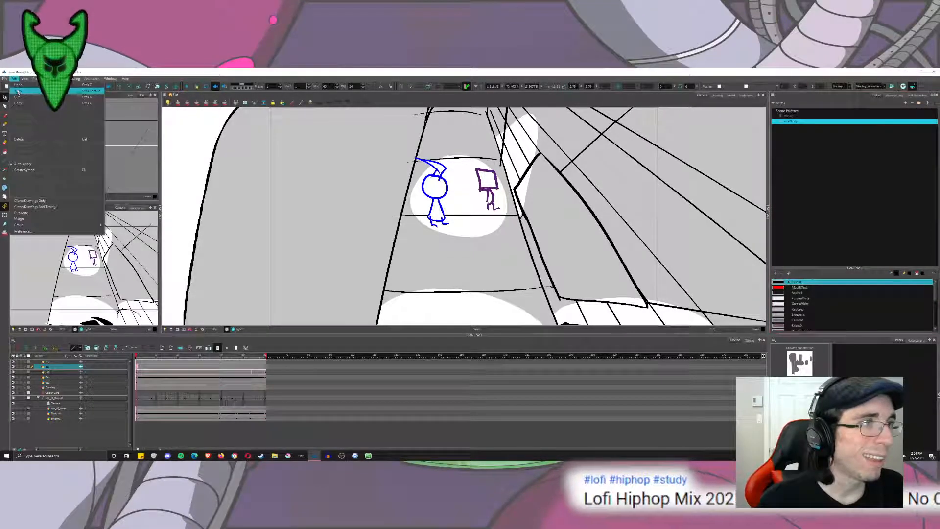
mouse_move(5, 79)
mouse_move(16, 97)
click(768, 98)
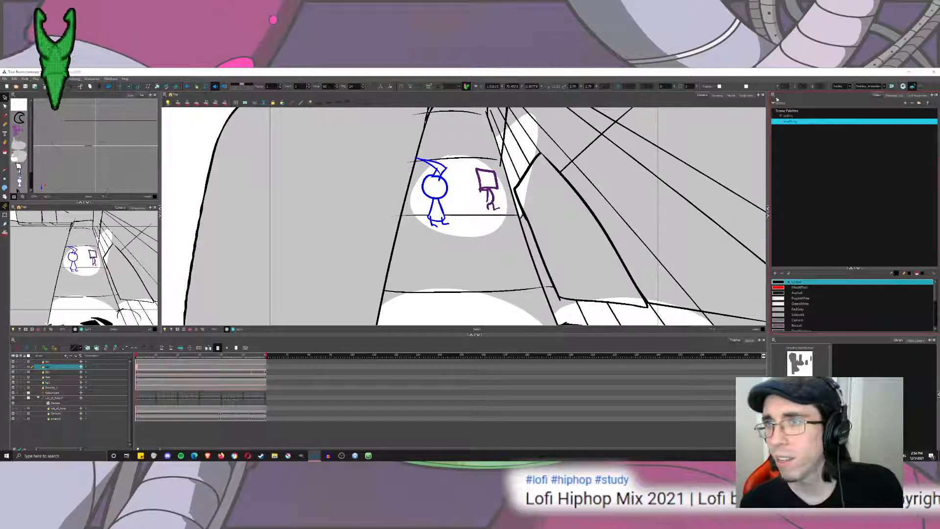
Start another palette import, check the current shot's palette library, and delete city.plt from the Production folder.
click(795, 100)
click(809, 118)
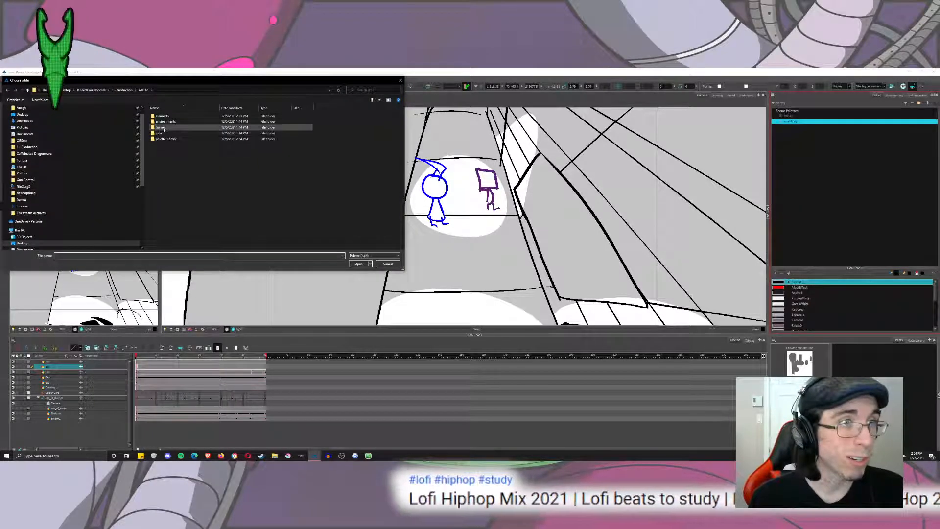
click(173, 140)
double_click(173, 140)
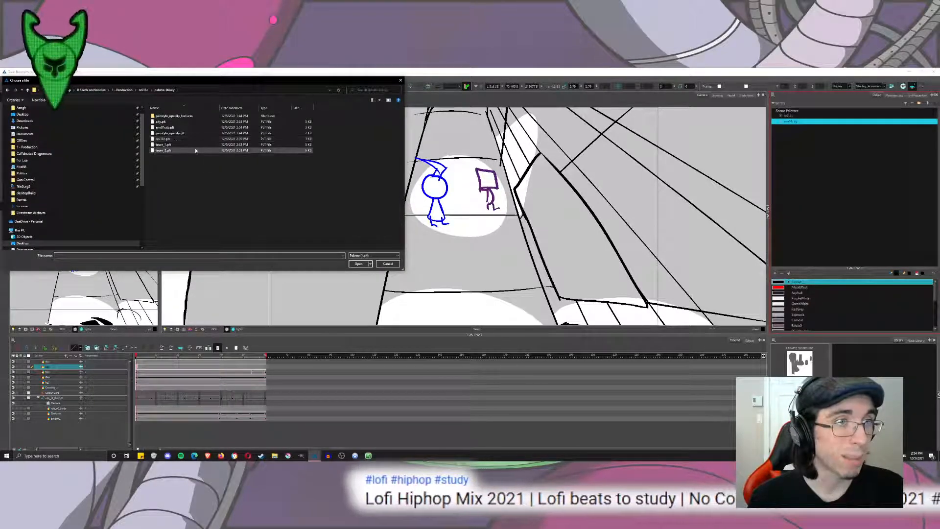
click(166, 128)
click(123, 89)
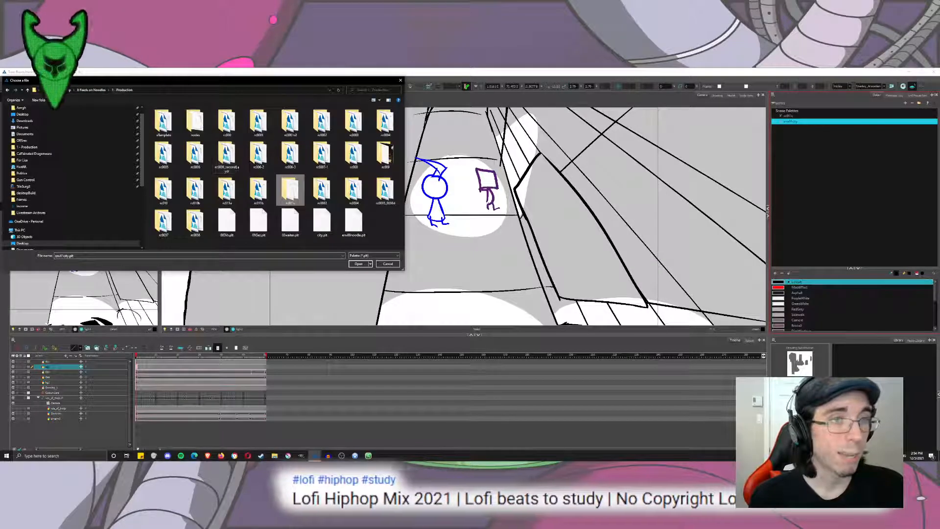
click(323, 223)
key(Delete)
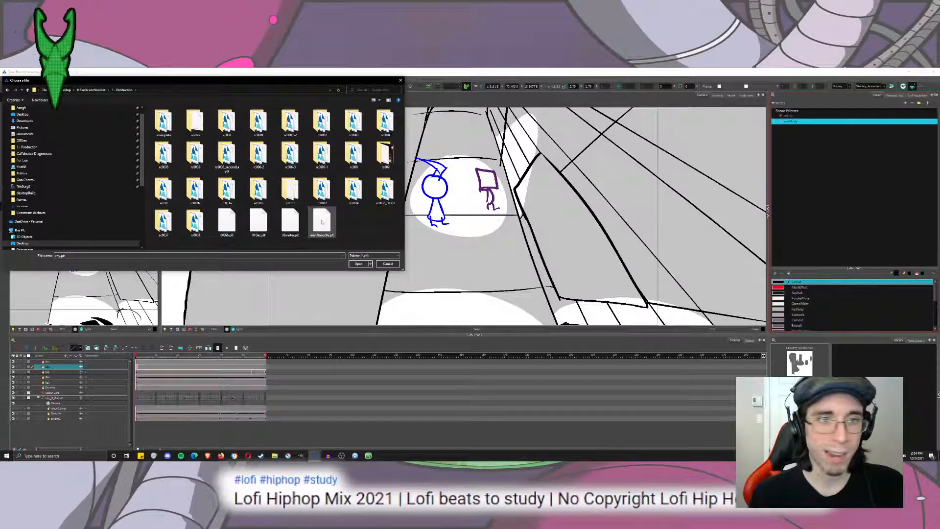
Paste env01city.plt into the Production folder and close the palette file chooser without importing anything.
key(ctrl+v)
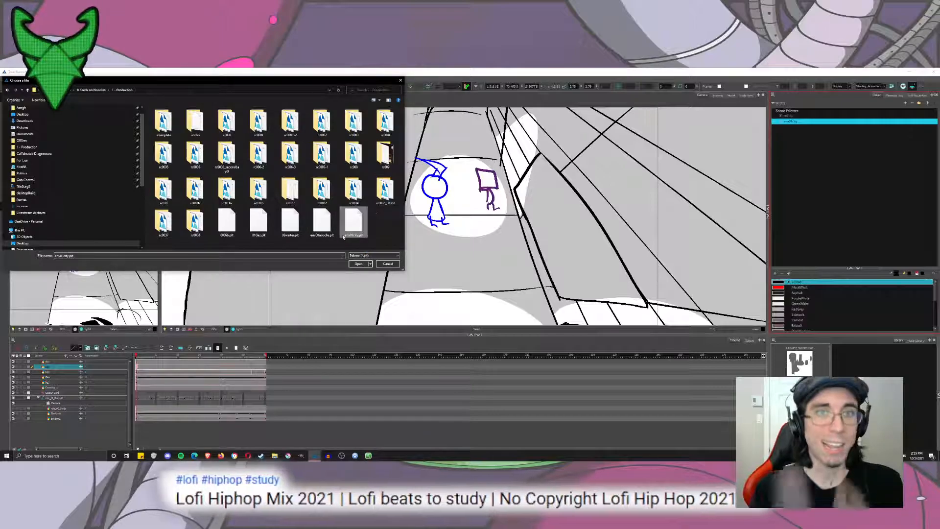
click(388, 264)
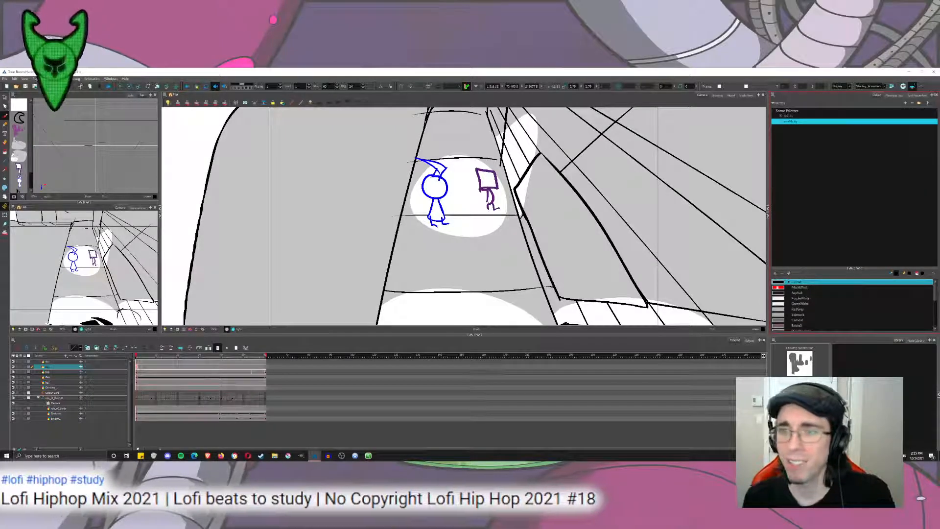
Find the layer holding the street background by briefly hiding and showing it, and rename that layer bg1.
click(58, 383)
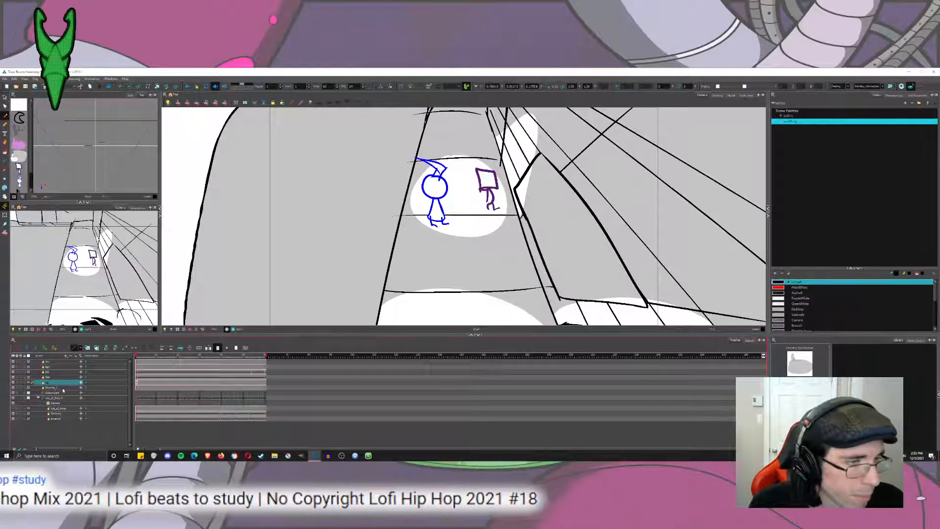
click(58, 388)
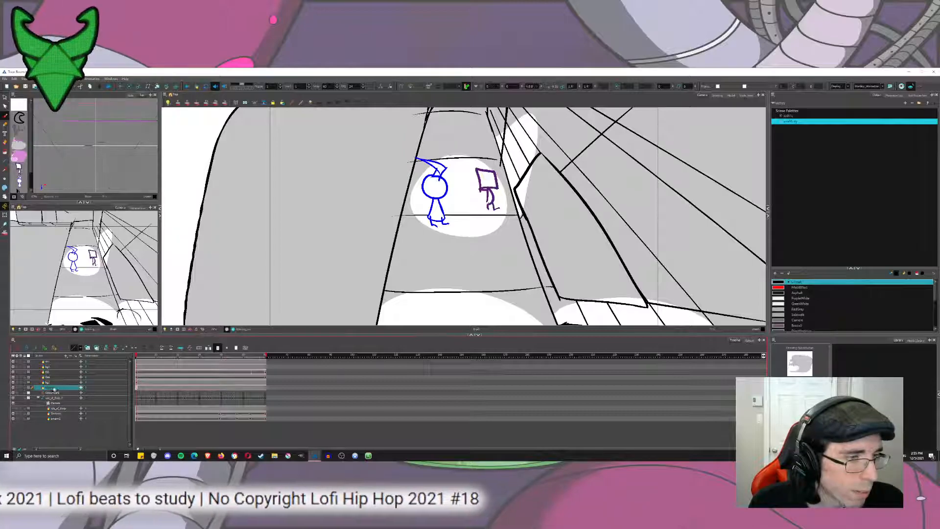
click(13, 387)
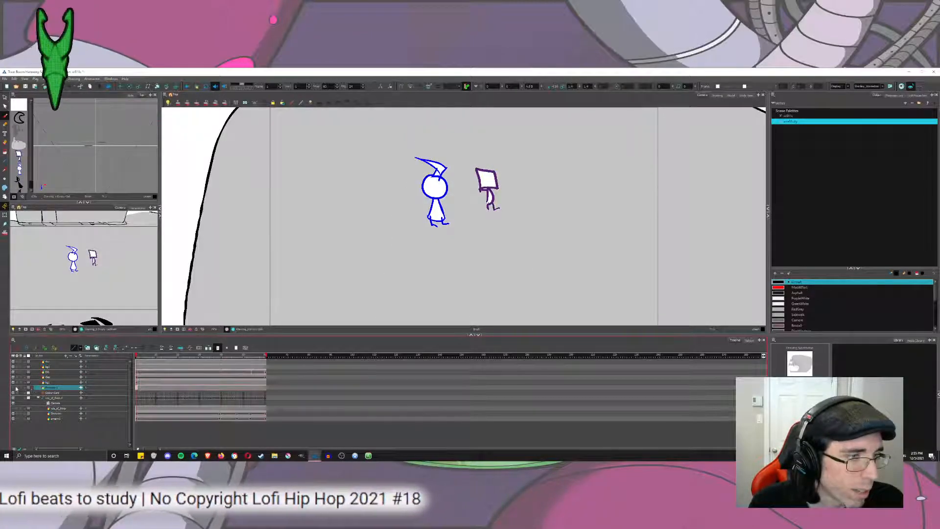
click(14, 388)
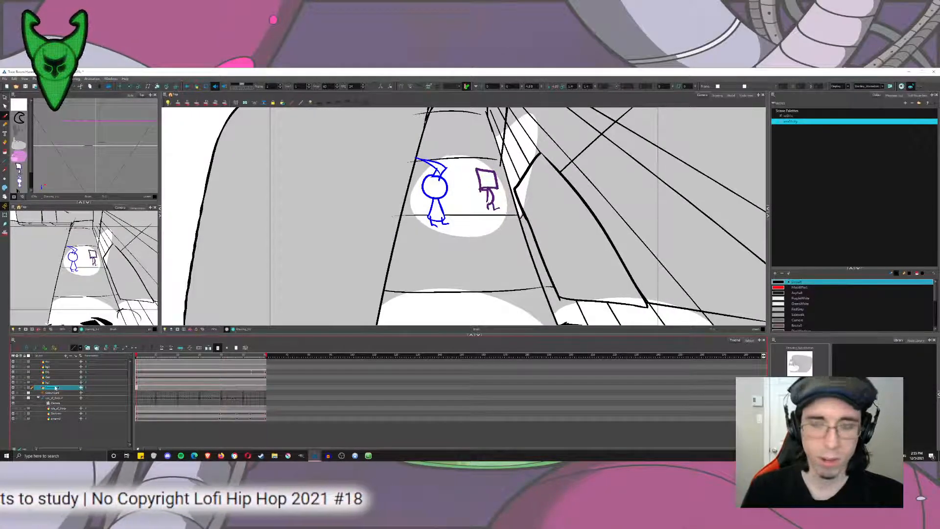
text(bg1)
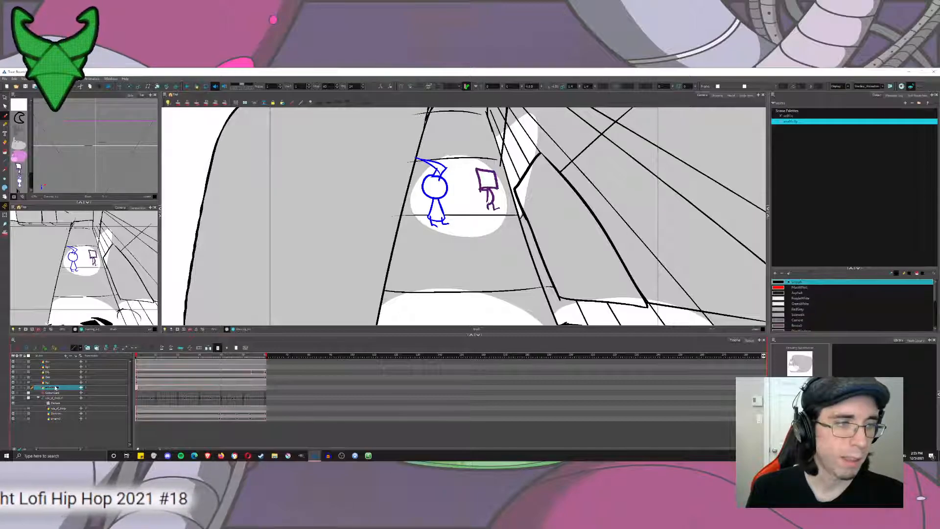
key(Return)
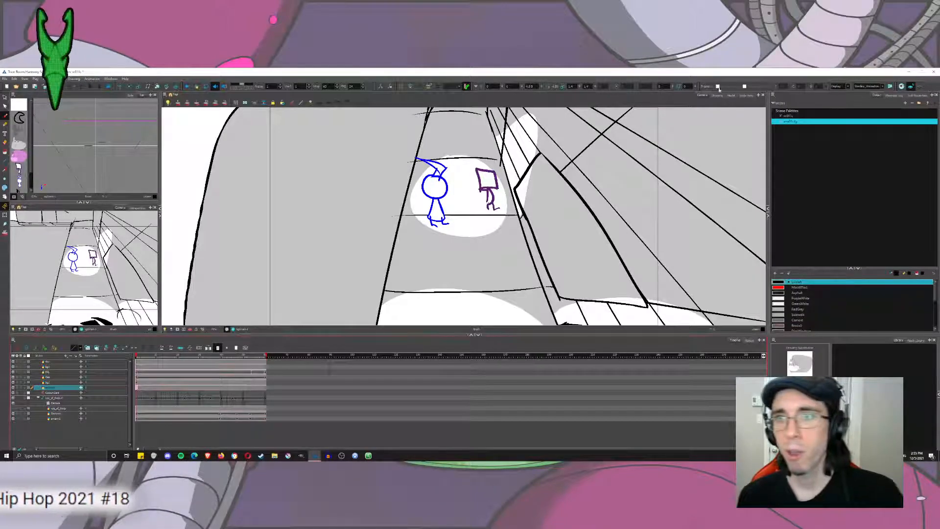
Show the street background layer in the Drawing view and set the brush size to 15.
click(717, 95)
drag(601, 194, 486, 191)
scroll(486, 190, down, 3)
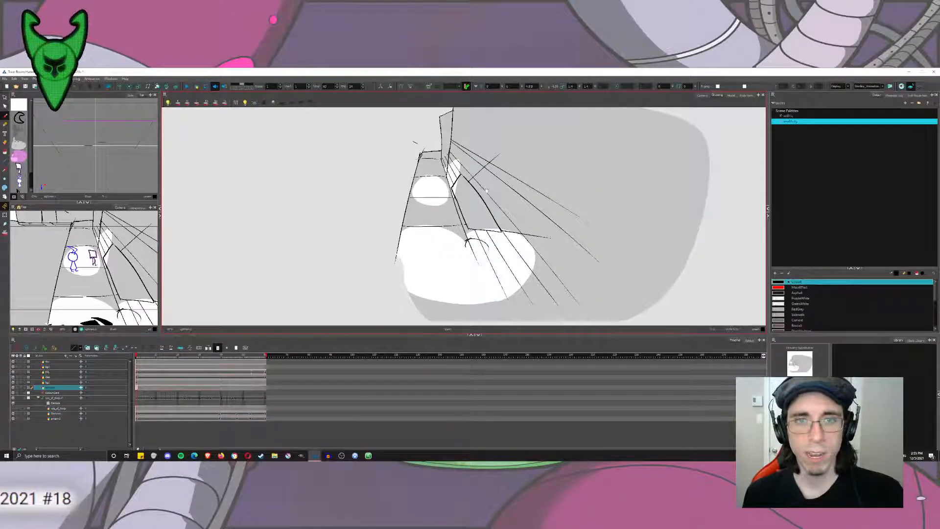
scroll(486, 190, down, 2)
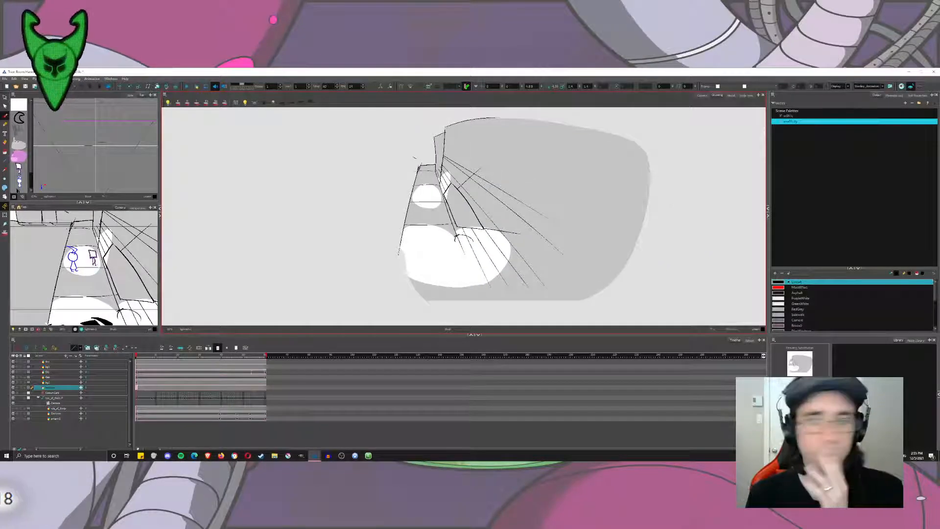
click(916, 95)
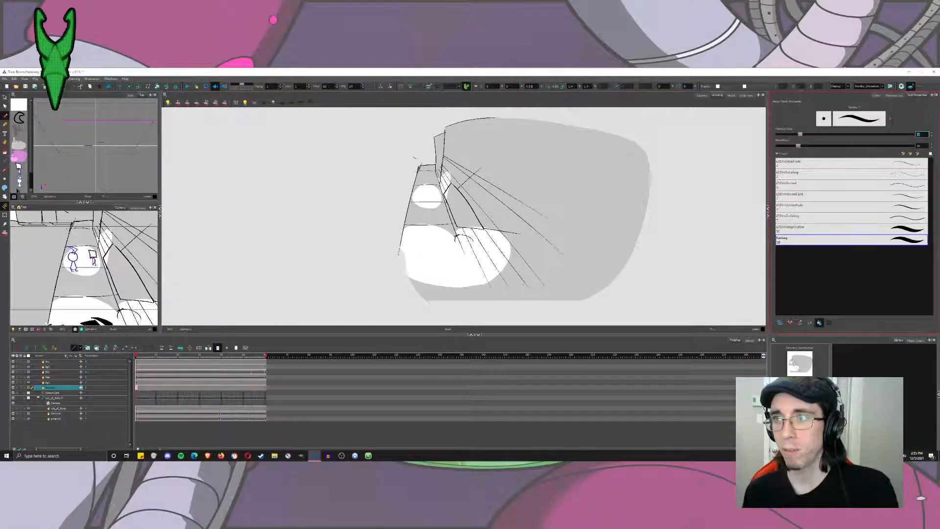
text(10)
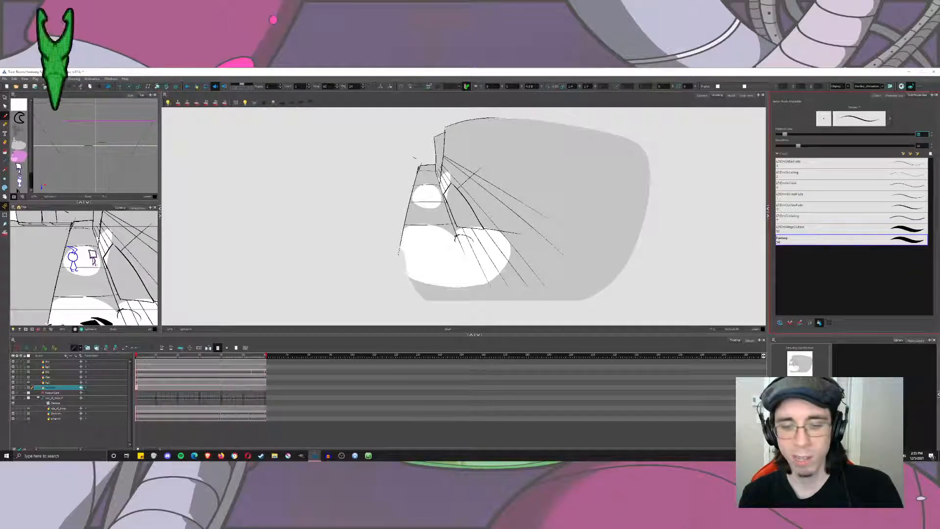
text(15)
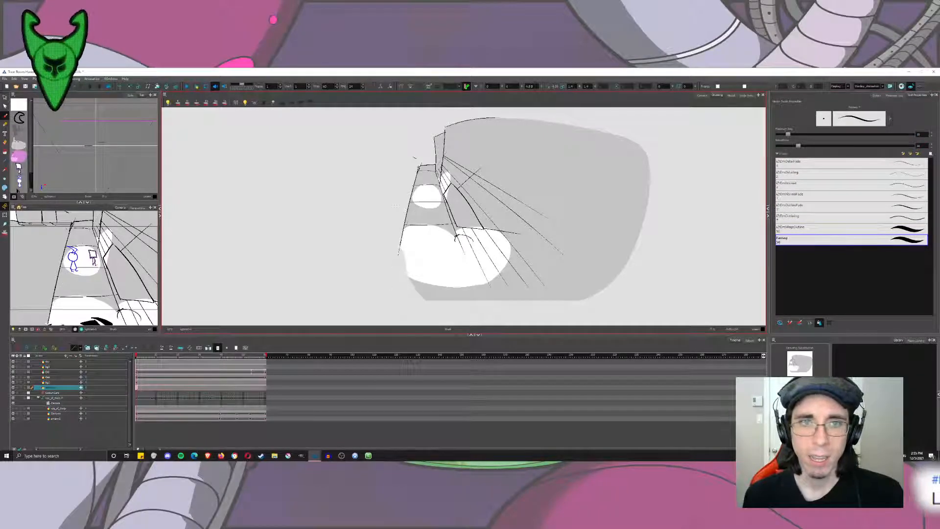
Display the scene's original palette, select all the street linework, and cut and paste it back into the drawing.
drag(424, 155, 402, 190)
key(alt+s)
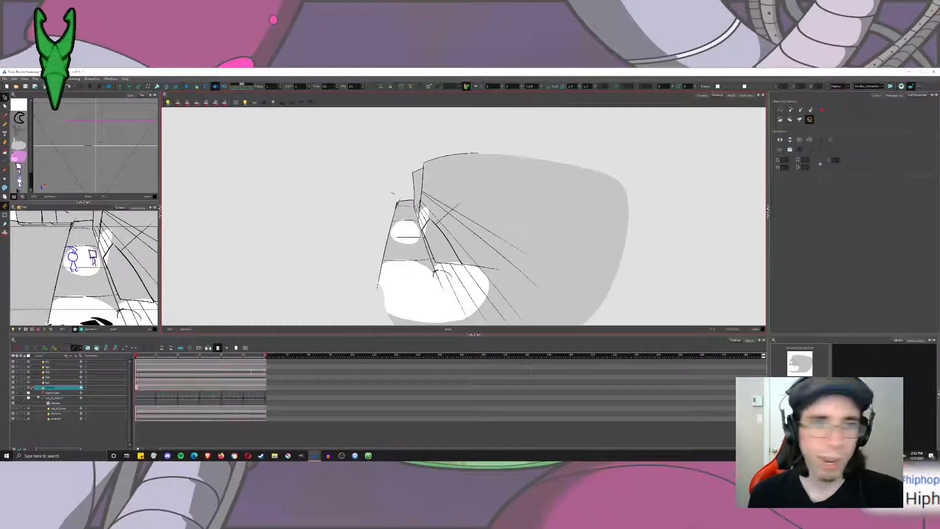
click(875, 96)
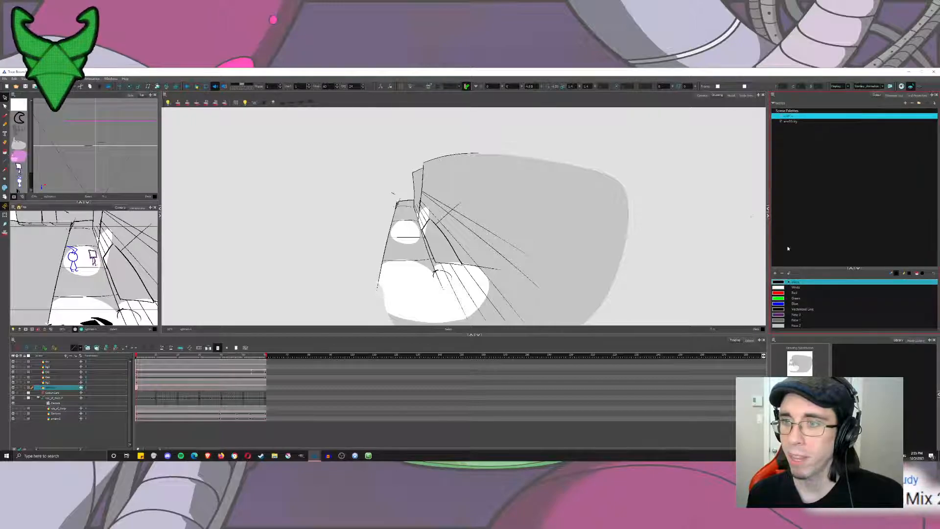
key(ctrl+a)
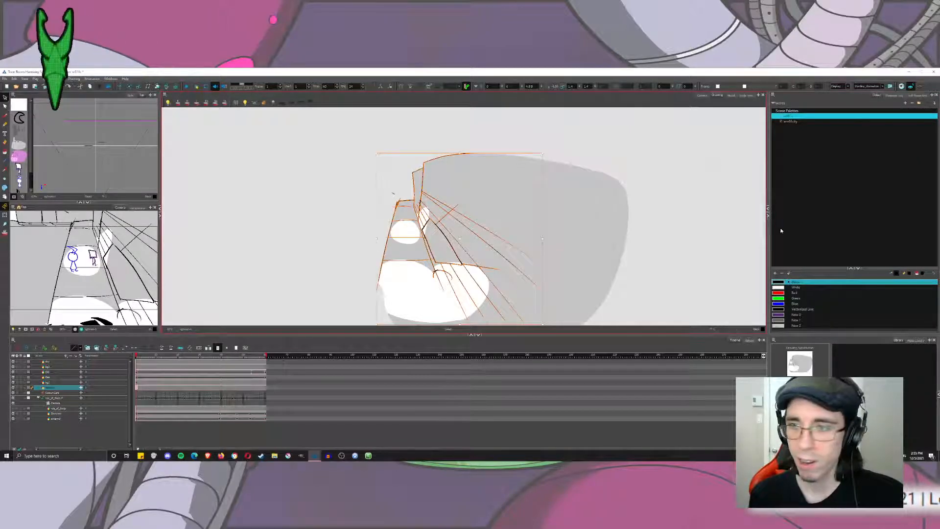
key(ctrl+x)
key(ctrl+v)
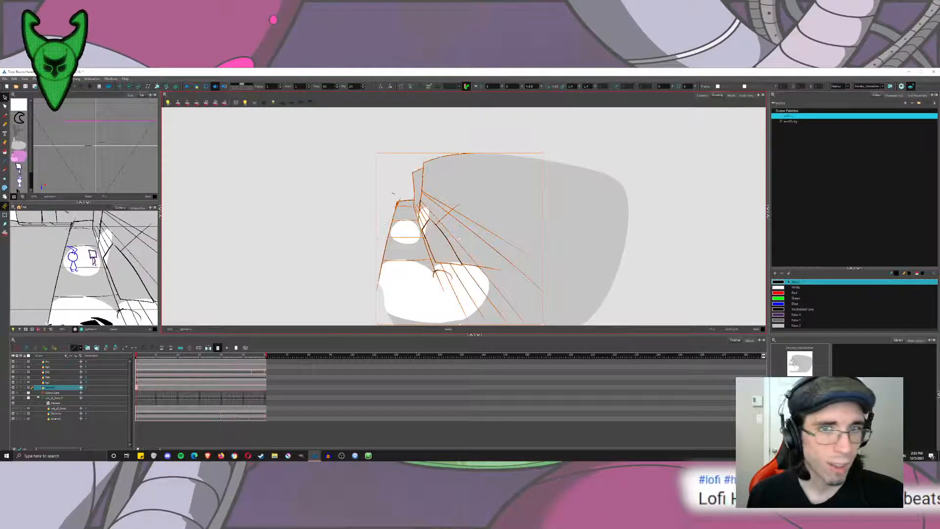
Cut the grey shading out of the street drawing and lower the White swatch's opacity to make the light pools translucent.
click(522, 252)
click(785, 325)
key(ctrl+a)
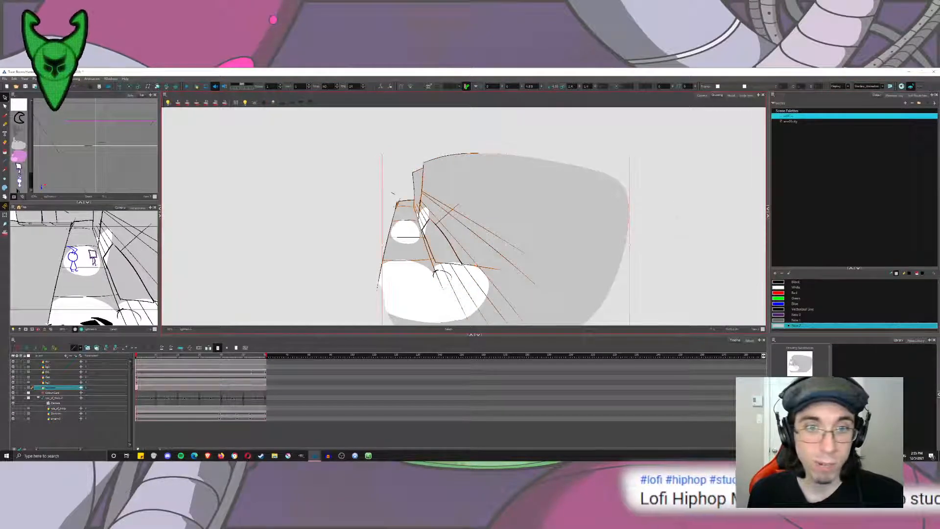
key(ctrl+x)
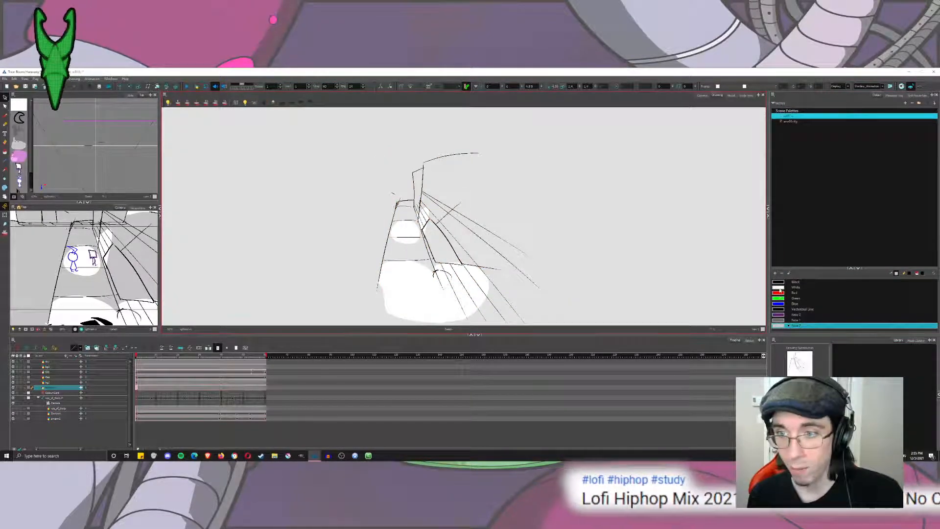
double_click(779, 288)
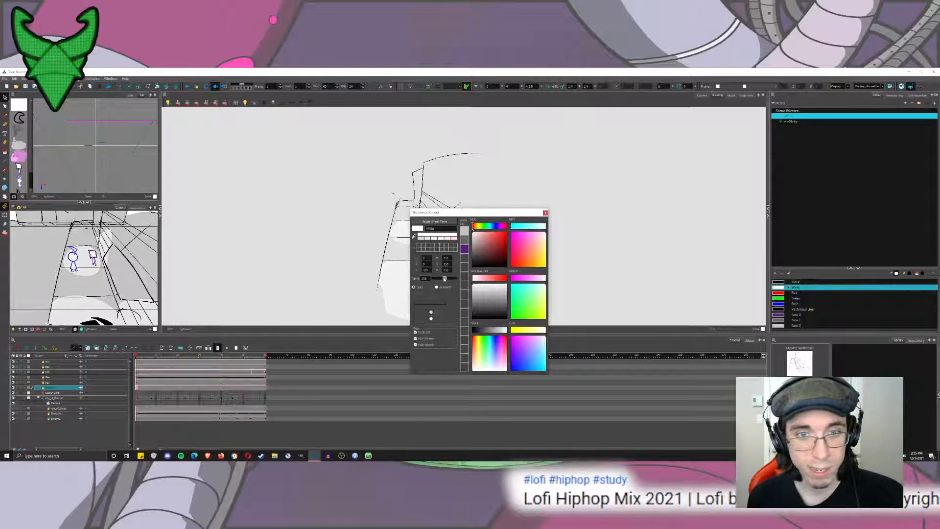
click(545, 212)
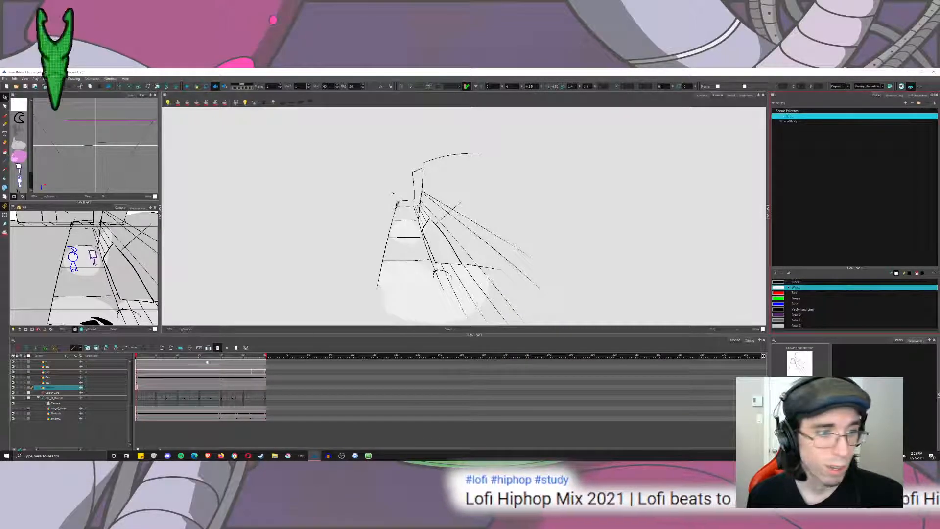
Clear the street layer's exposure from frame 2 to the end and turn on onion skin at frame 2.
drag(139, 389, 269, 387)
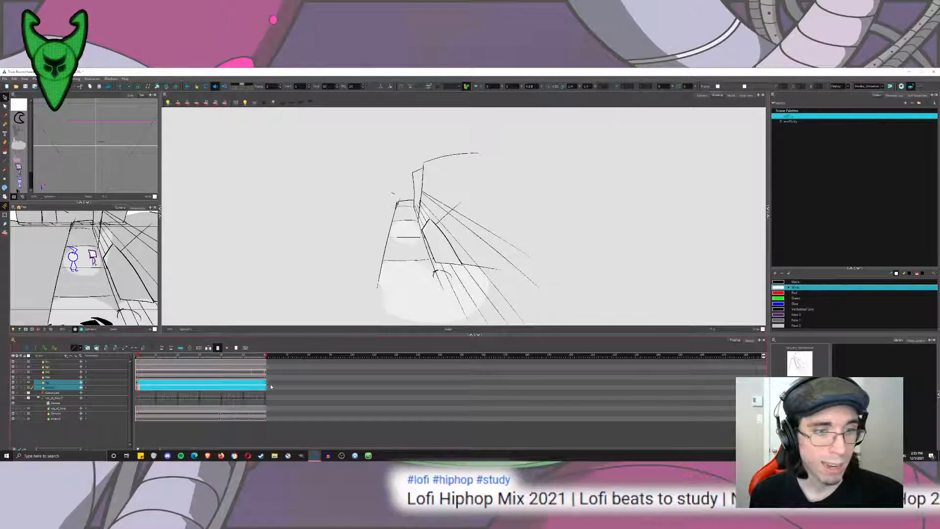
key(Delete)
click(138, 389)
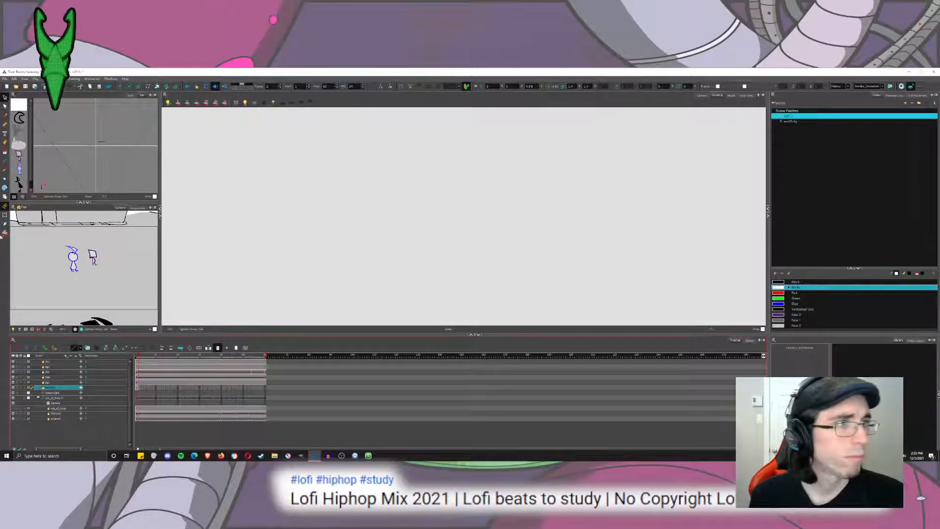
click(4, 233)
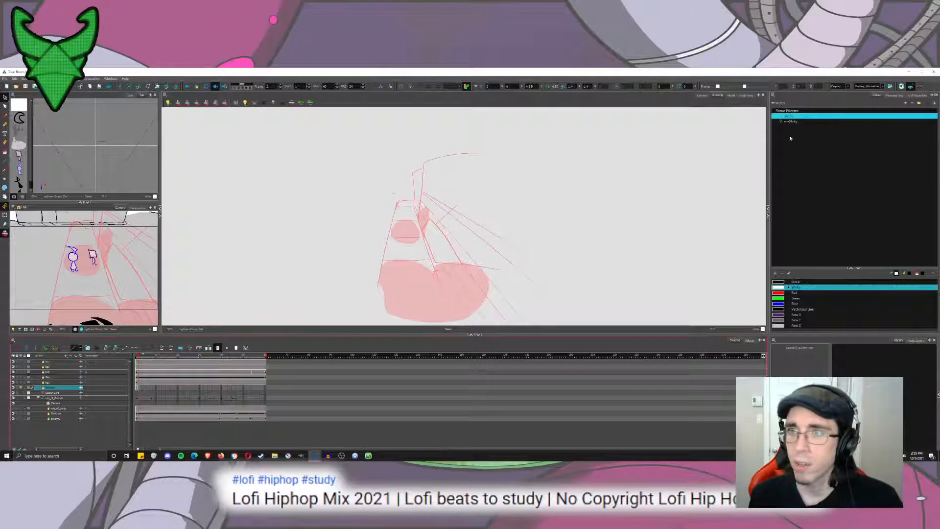
With the env01city palette and the Brush tool, draw two straight guide lines extending the road's edges until they cross.
click(790, 121)
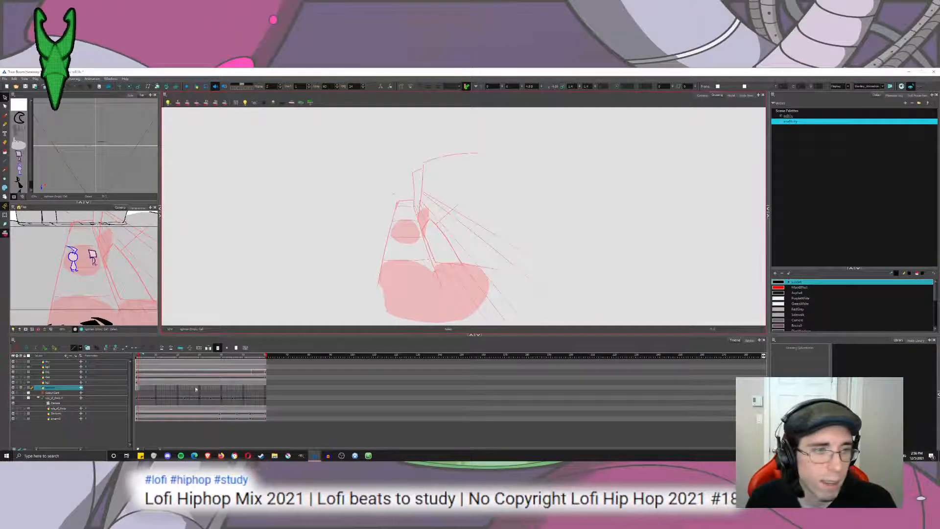
click(5, 115)
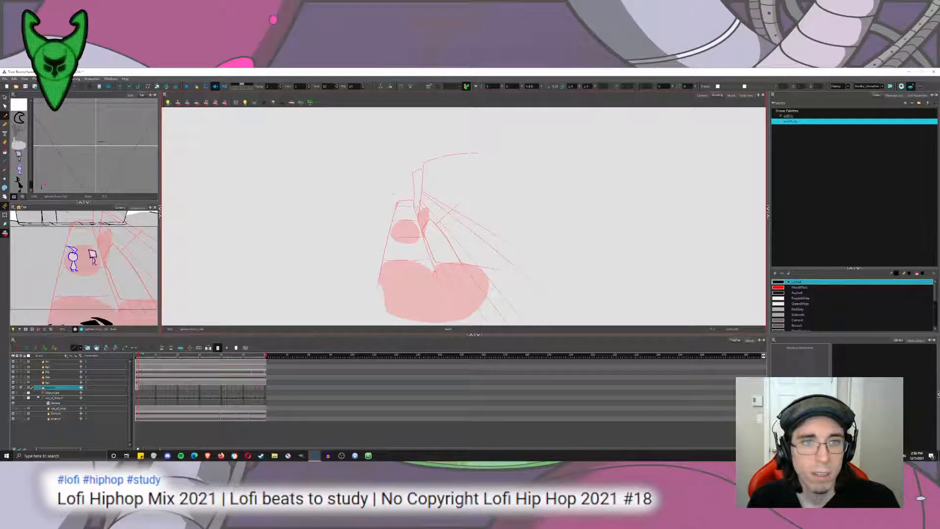
scroll(430, 210, up, 4)
scroll(430, 210, down, 4)
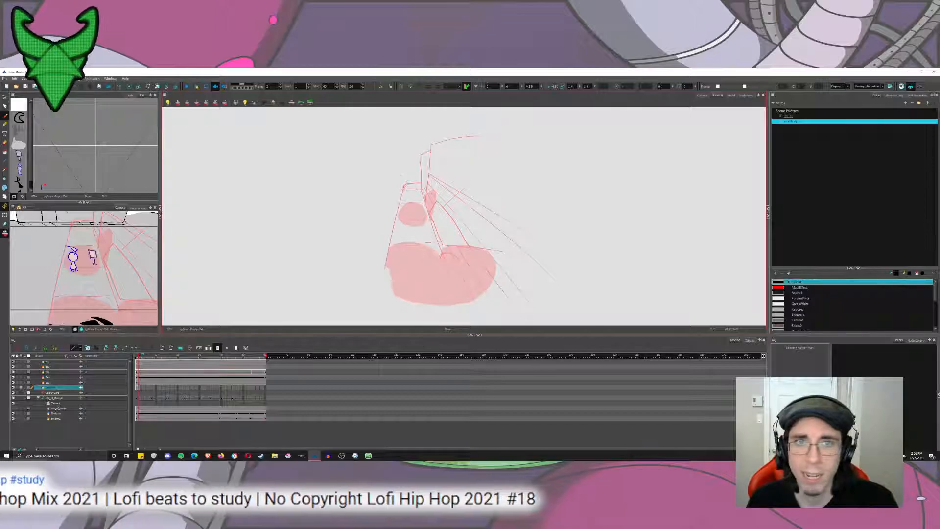
scroll(390, 209, up, 2)
drag(390, 209, 388, 201)
scroll(434, 183, down, 2)
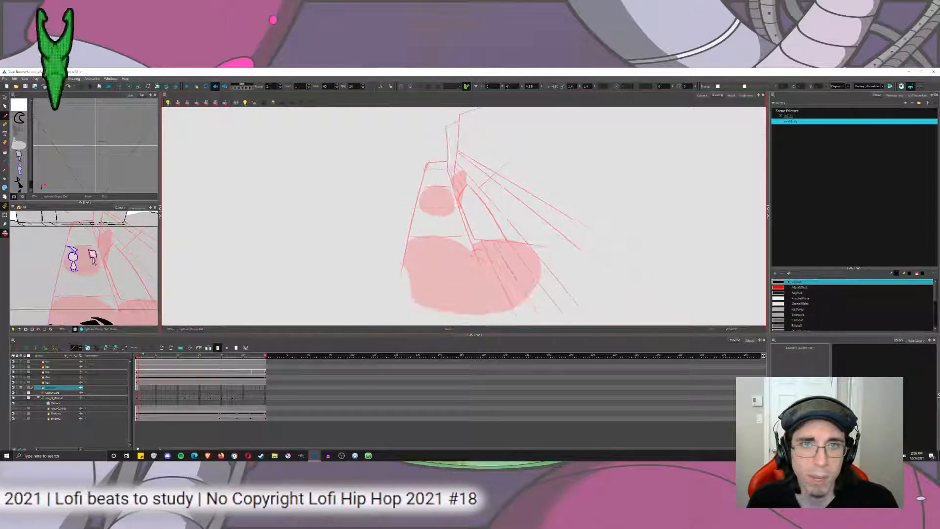
drag(452, 189, 429, 106)
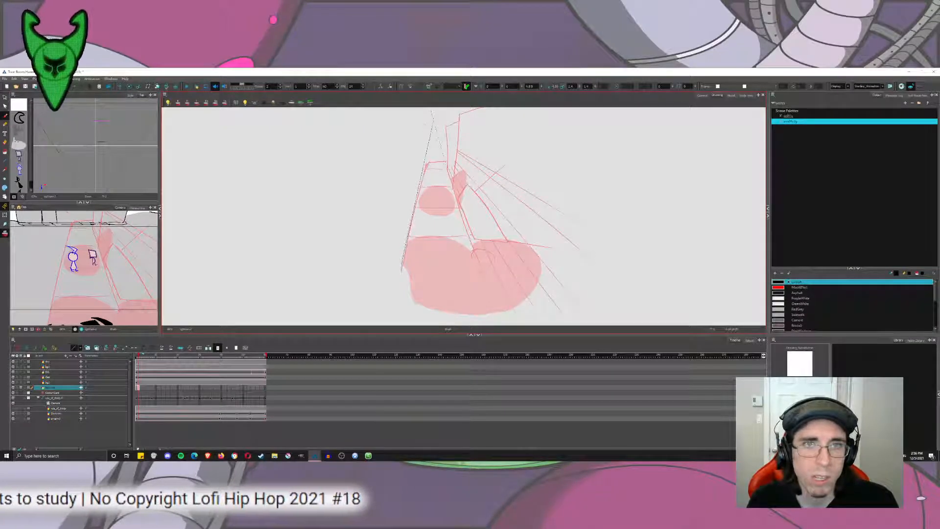
Undo the two guide lines and mark their crossing point with a small dot as the vanishing point.
scroll(443, 133, up, 5)
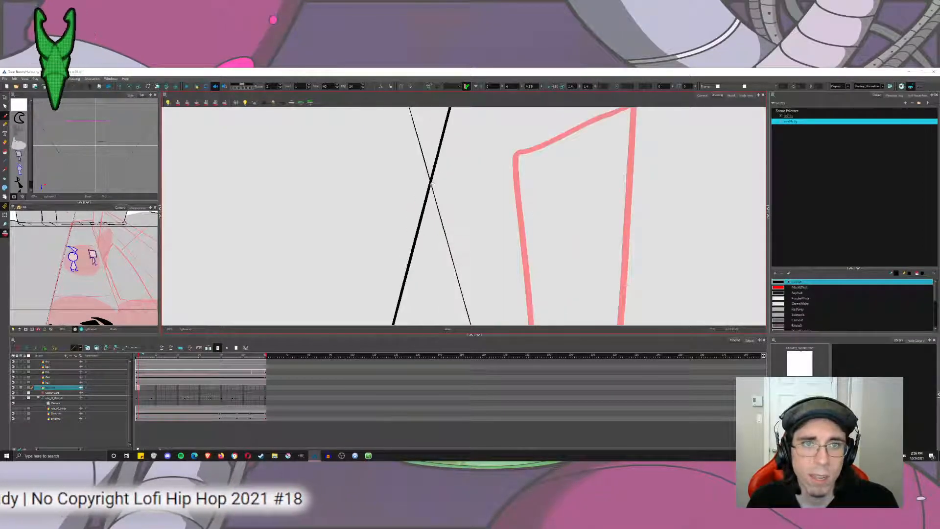
key(ctrl+z)
key(ctrl+z)
drag(430, 184, 431, 185)
scroll(430, 183, down, 8)
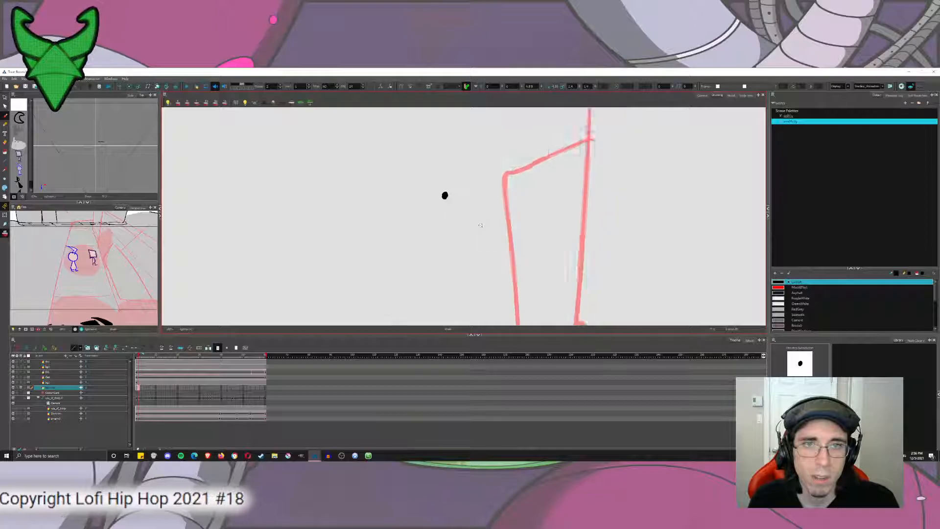
scroll(428, 186, down, 2)
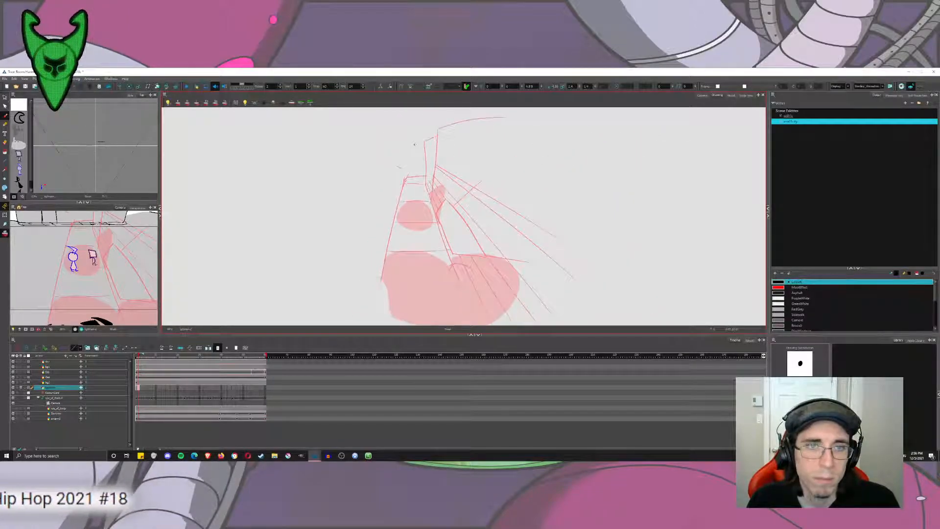
Draw the road's left edge as one straight brush line from the vanishing point down past the bottom of the frame.
drag(415, 145, 362, 326)
key(ctrl+z)
drag(412, 145, 359, 326)
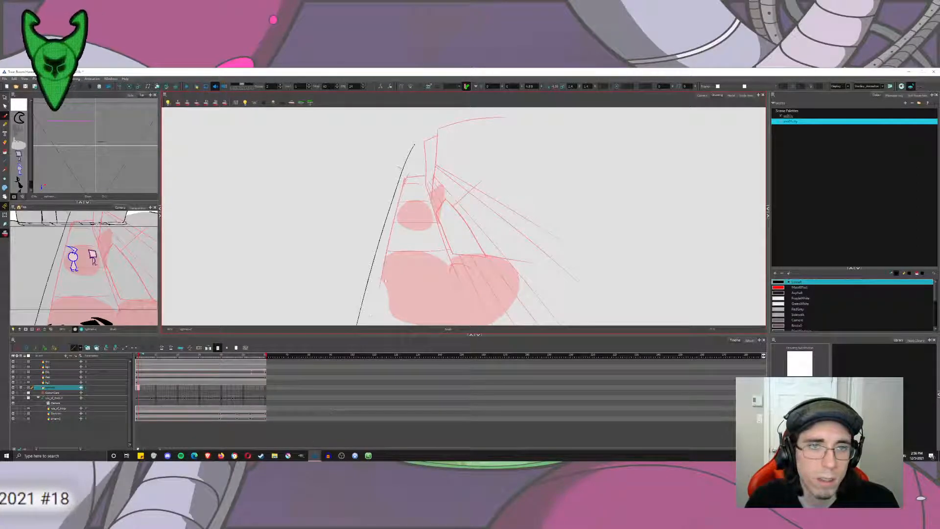
key(ctrl+z)
drag(414, 145, 366, 326)
key(ctrl+z)
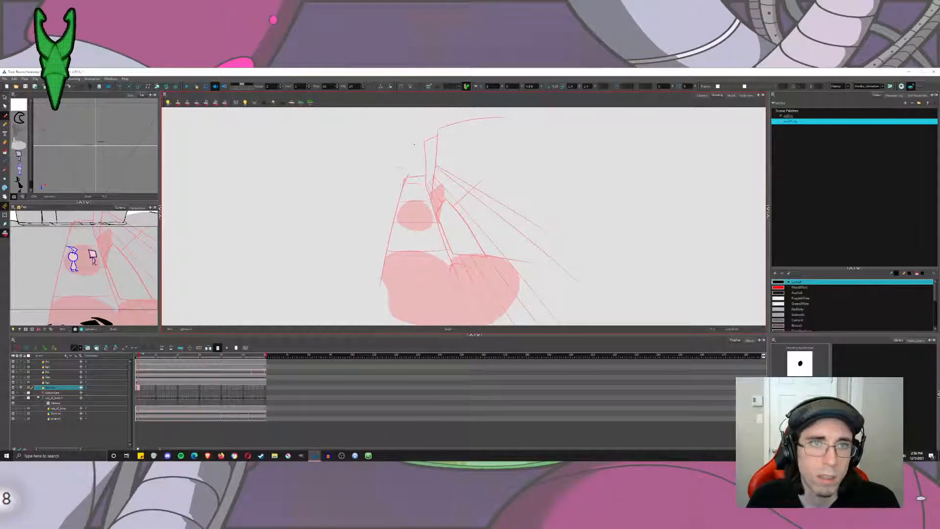
drag(415, 145, 362, 326)
key(ctrl+z)
drag(414, 145, 364, 325)
key(ctrl+z)
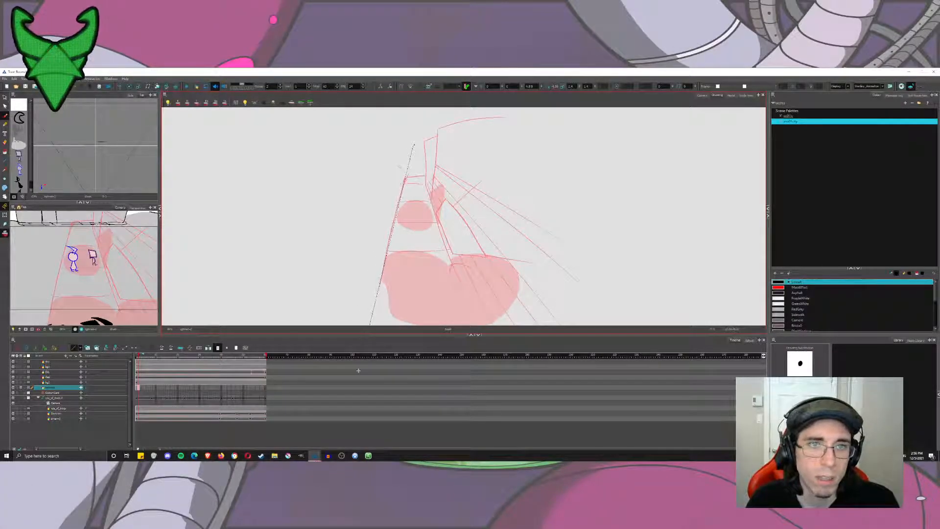
drag(414, 145, 340, 421)
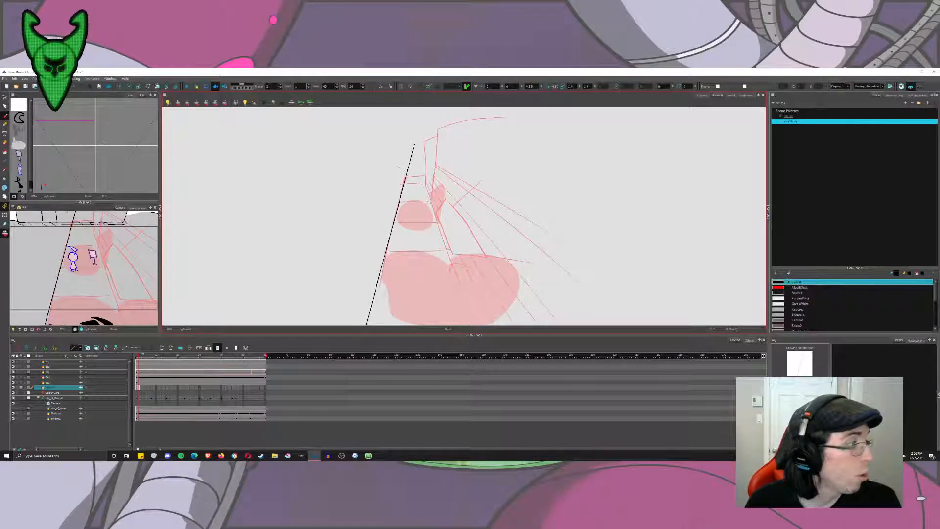
Show the Brush tool properties and draw the road's right edge as a straight line from the vanishing point over the rough.
drag(414, 144, 474, 338)
key(ctrl+z)
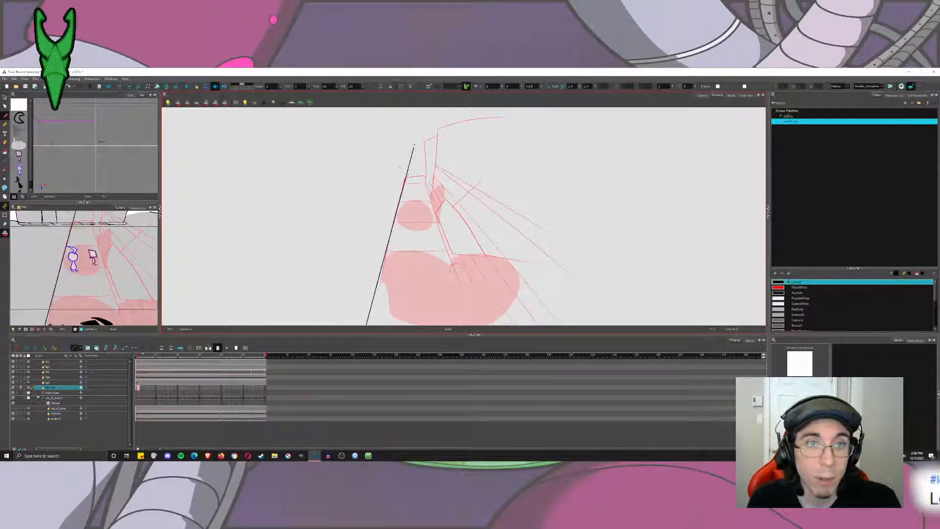
click(919, 96)
click(921, 134)
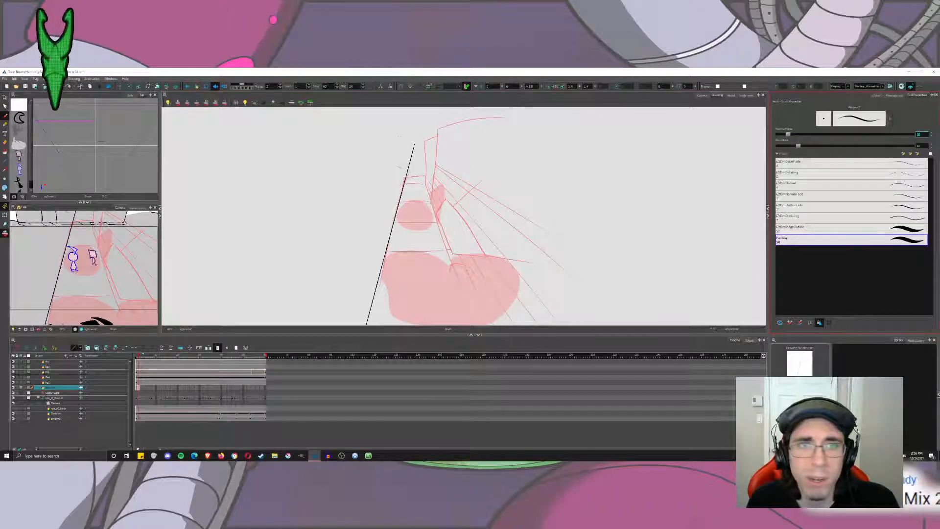
drag(415, 146, 472, 326)
key(ctrl+z)
drag(415, 146, 472, 325)
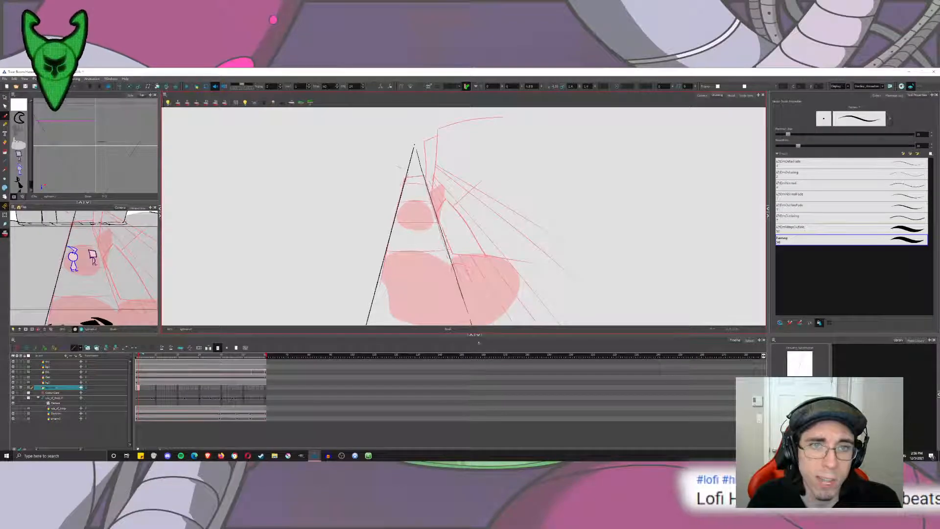
key(ctrl+z)
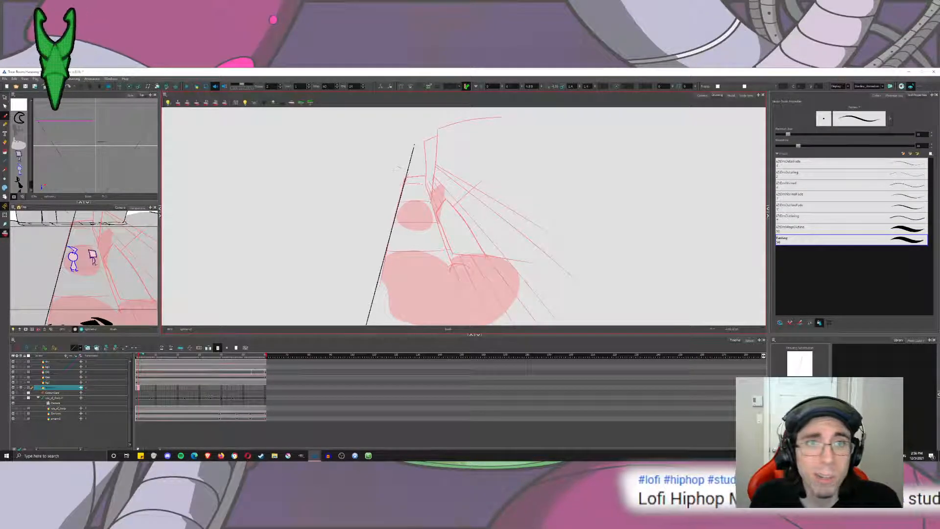
drag(415, 146, 490, 423)
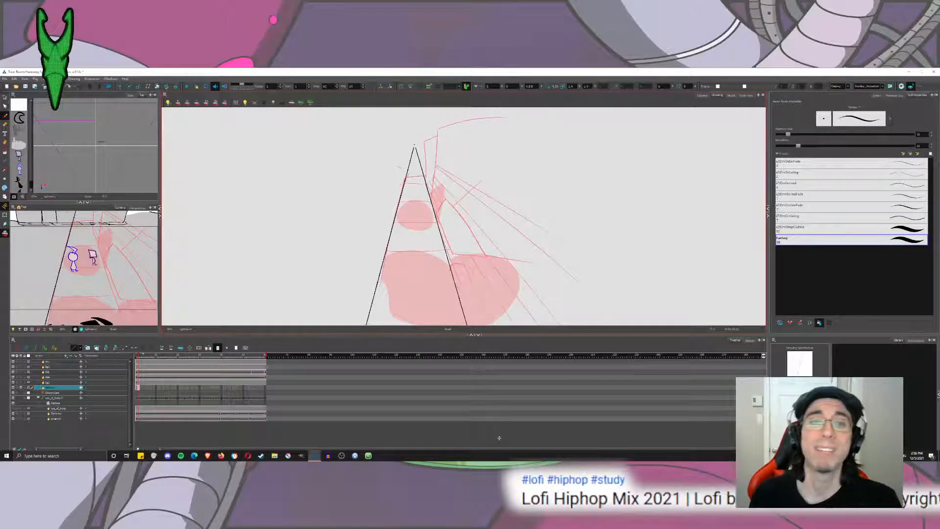
key(ctrl+z)
drag(415, 148, 481, 327)
key(ctrl+z)
drag(416, 147, 426, 185)
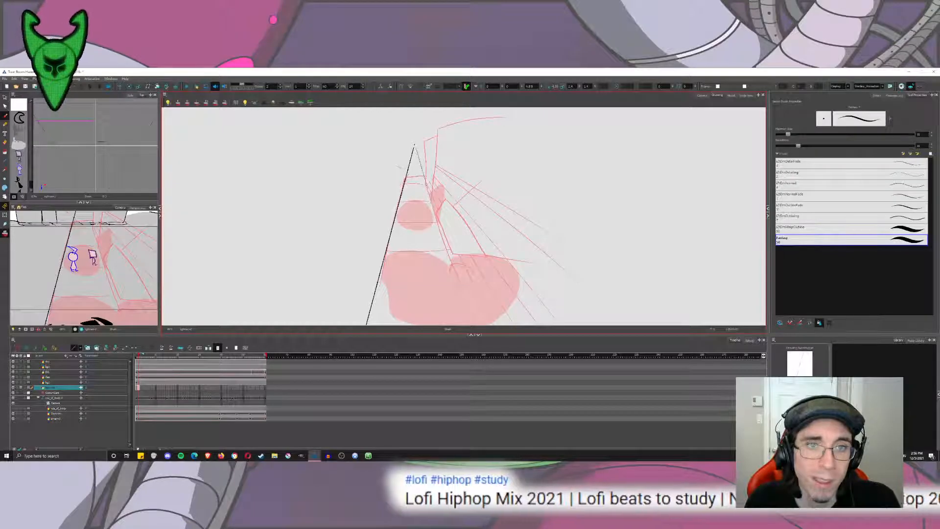
drag(416, 146, 479, 327)
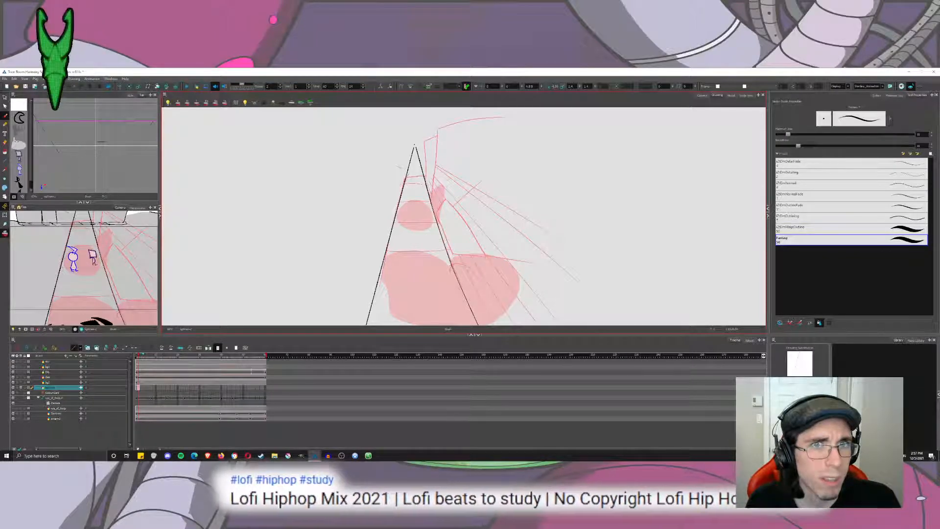
scroll(432, 215, up, 5)
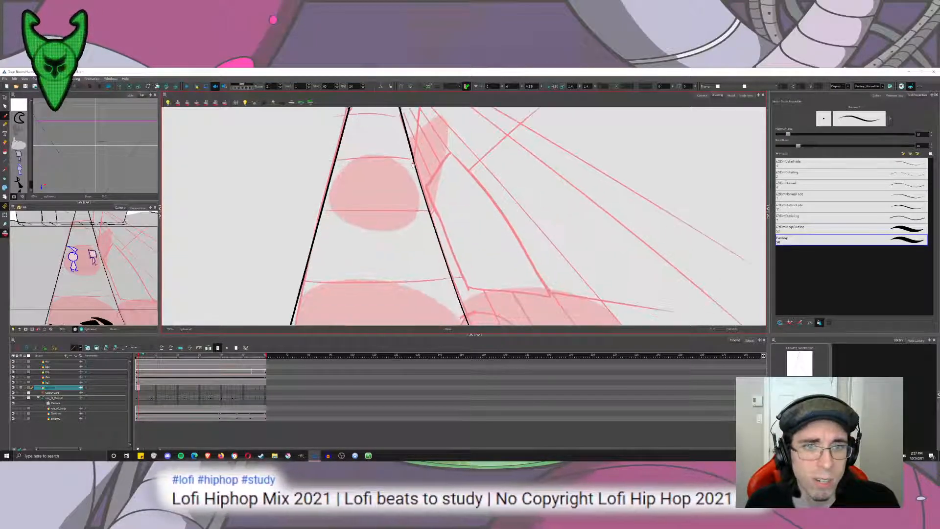
scroll(431, 216, down, 5)
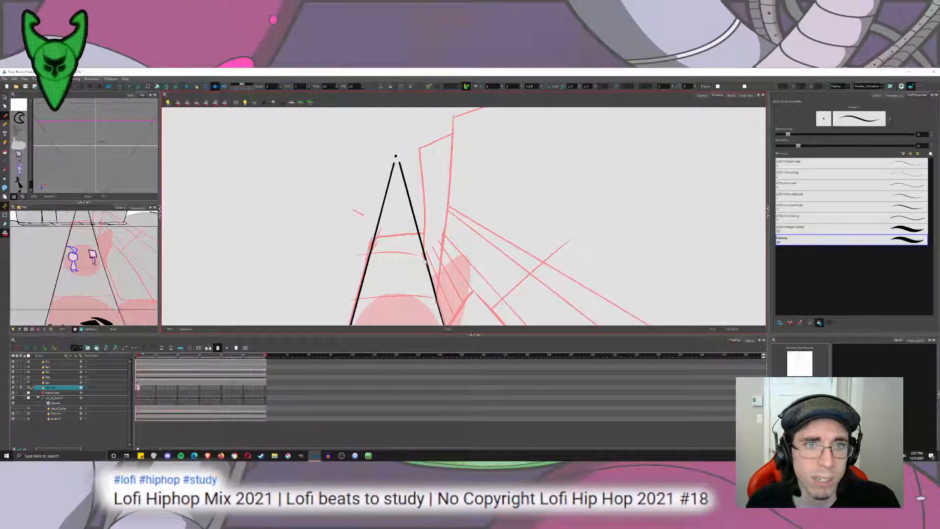
scroll(426, 264, down, 3)
scroll(426, 264, up, 2)
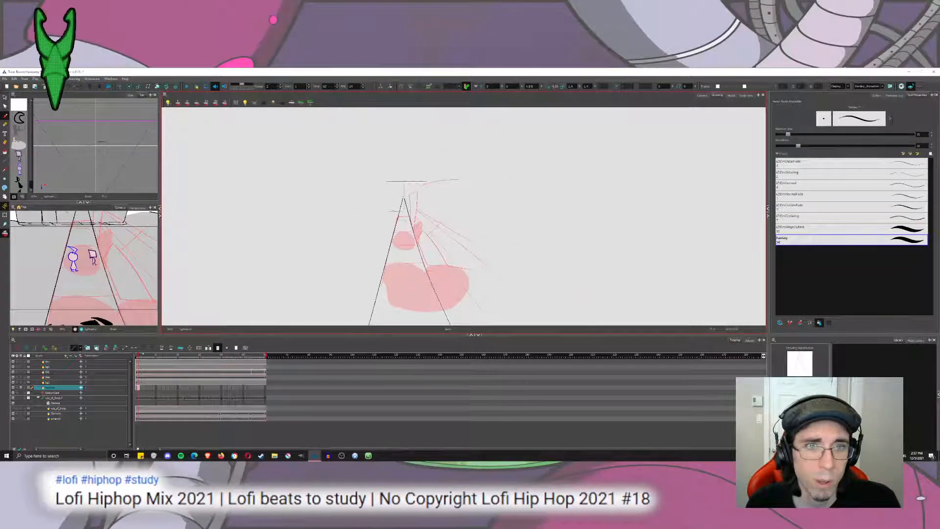
scroll(425, 264, up, 3)
mouse_move(427, 259)
mouse_down()
mouse_move(357, 227)
mouse_move(330, 192)
mouse_move(339, 219)
mouse_up()
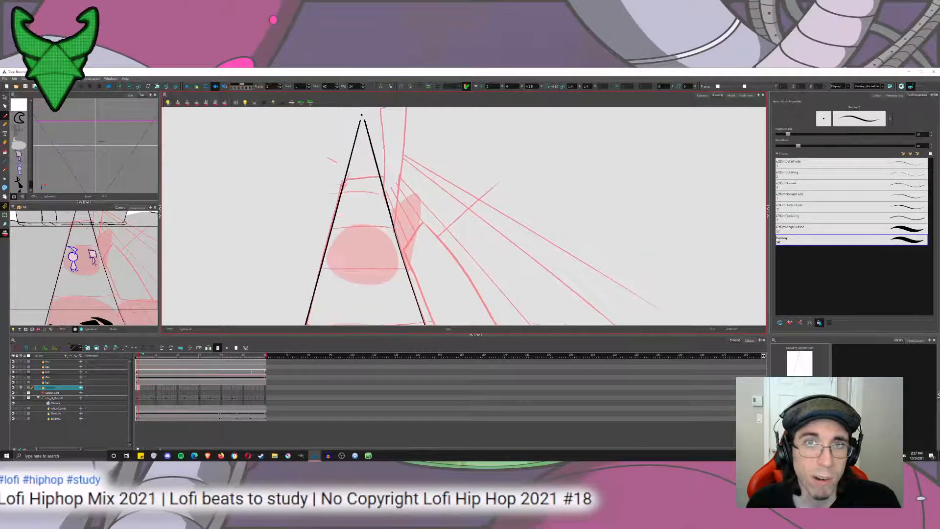
drag(401, 216, 406, 229)
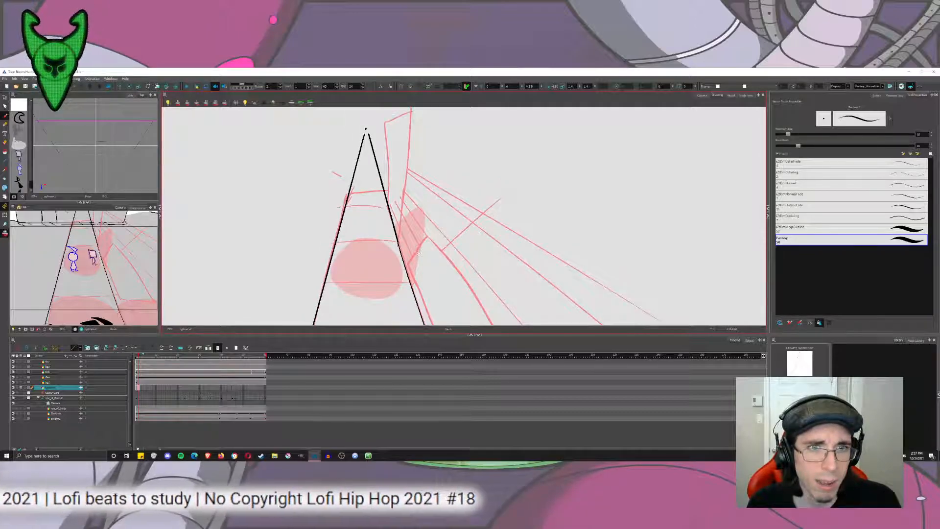
drag(393, 115, 387, 179)
drag(387, 299, 416, 131)
mouse_move(430, 234)
mouse_down()
mouse_move(402, 137)
mouse_move(394, 296)
mouse_up()
mouse_move(348, 127)
mouse_down()
mouse_move(344, 233)
mouse_move(401, 173)
mouse_up()
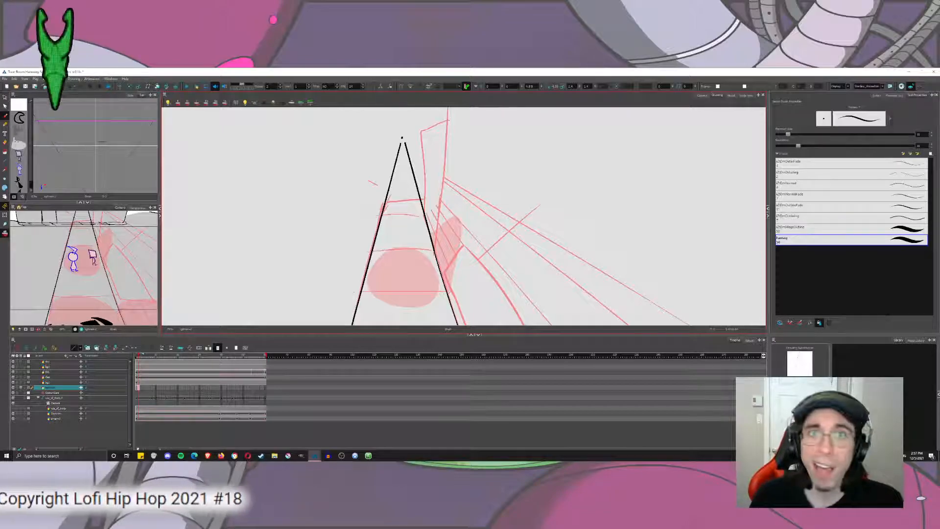
drag(401, 174, 391, 200)
drag(415, 256, 411, 129)
key(ctrl+z)
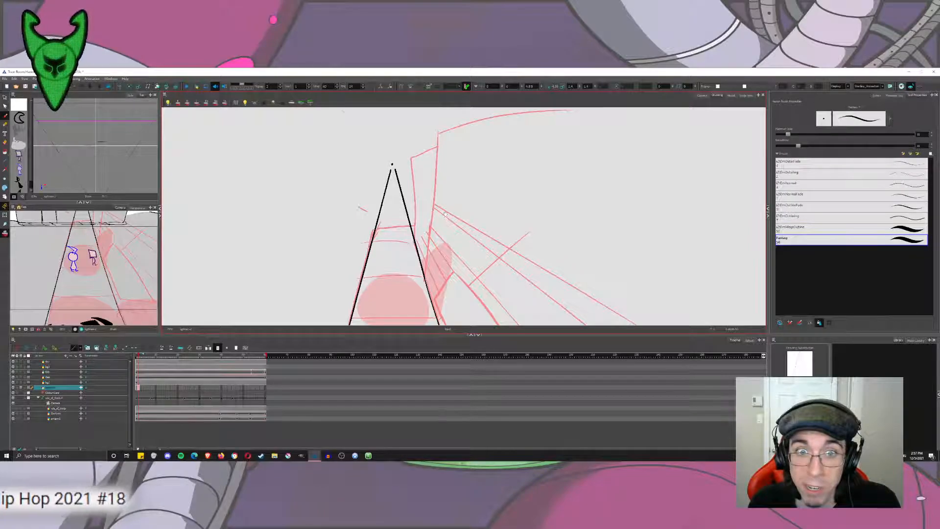
Try to draw a second straight line just outside the road's right edge, following the rough sidewalk line.
scroll(464, 216, down, 5)
drag(410, 172, 450, 269)
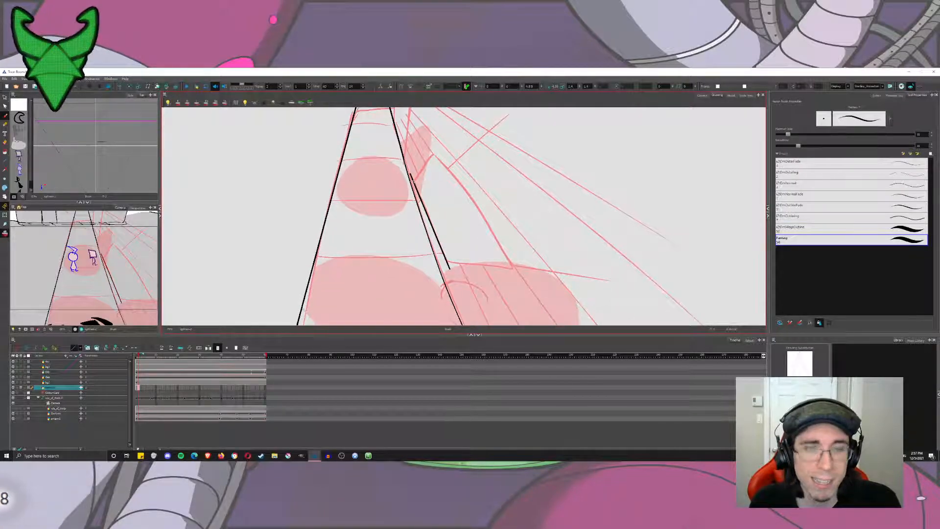
key(ctrl+z)
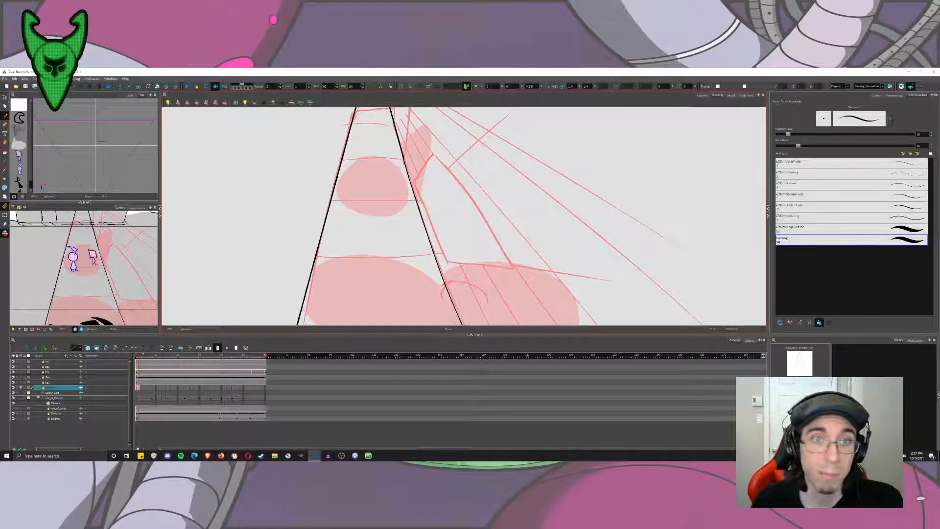
key(2)
drag(389, 265, 333, 270)
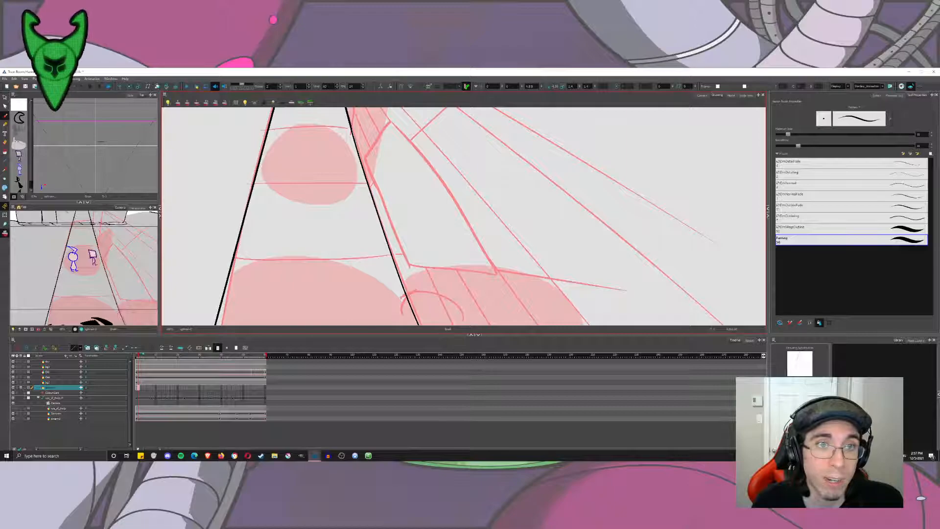
drag(364, 147, 413, 275)
key(ctrl+z)
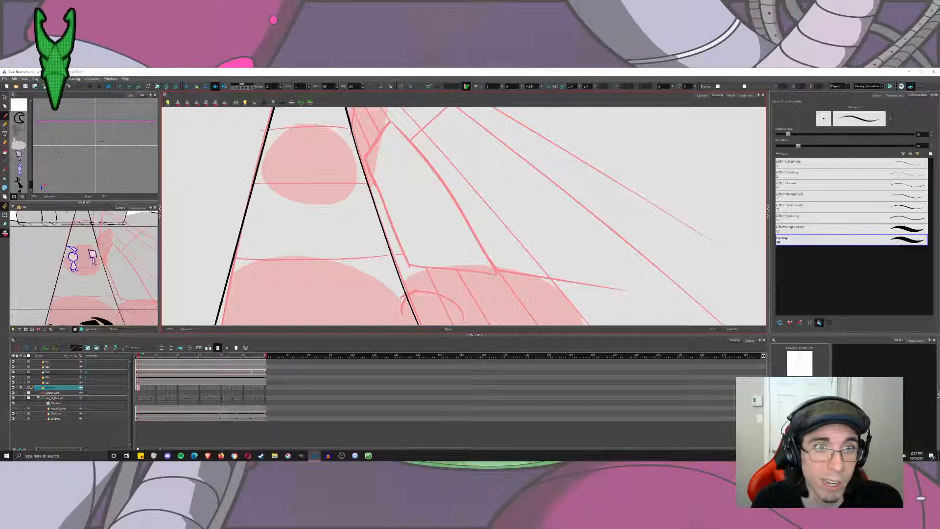
drag(363, 150, 413, 272)
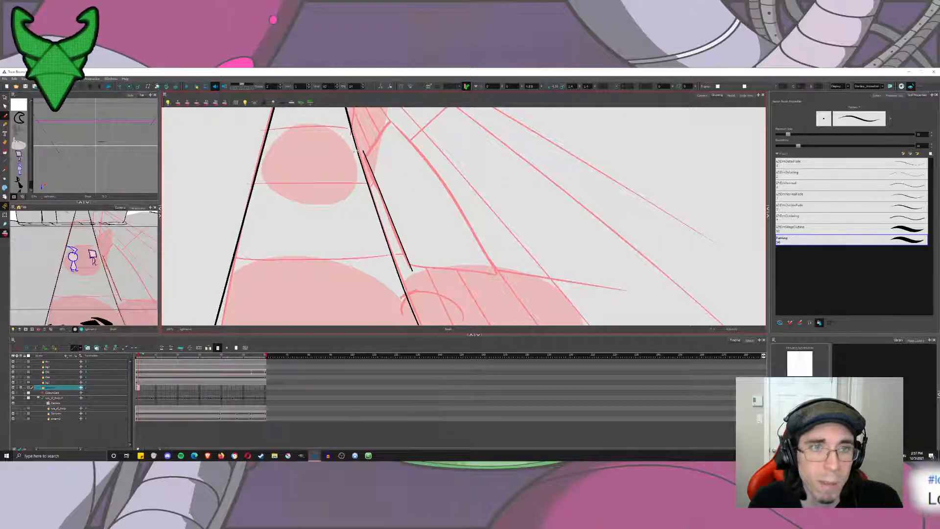
key(ctrl+z)
drag(383, 206, 413, 275)
key(ctrl+z)
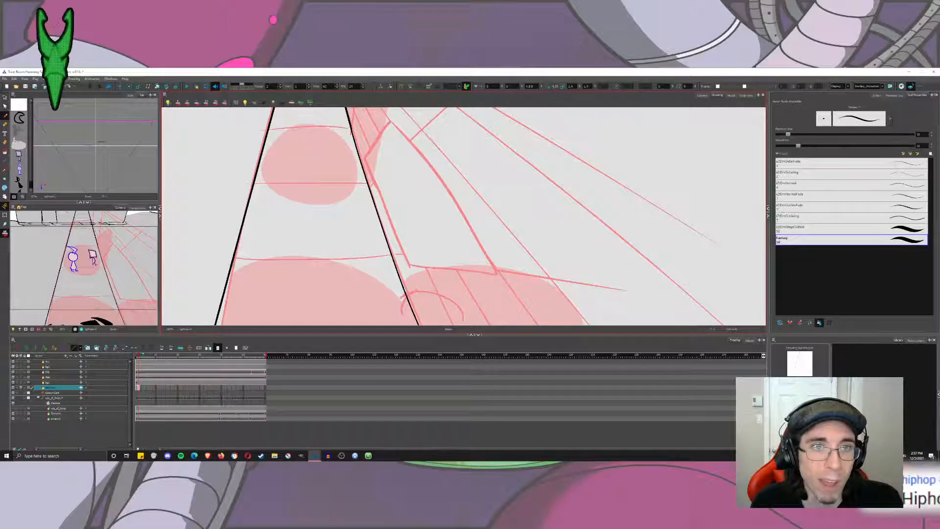
key(1)
key(1)
key(1)
key(1)
key(2)
key(2)
key(2)
key(2)
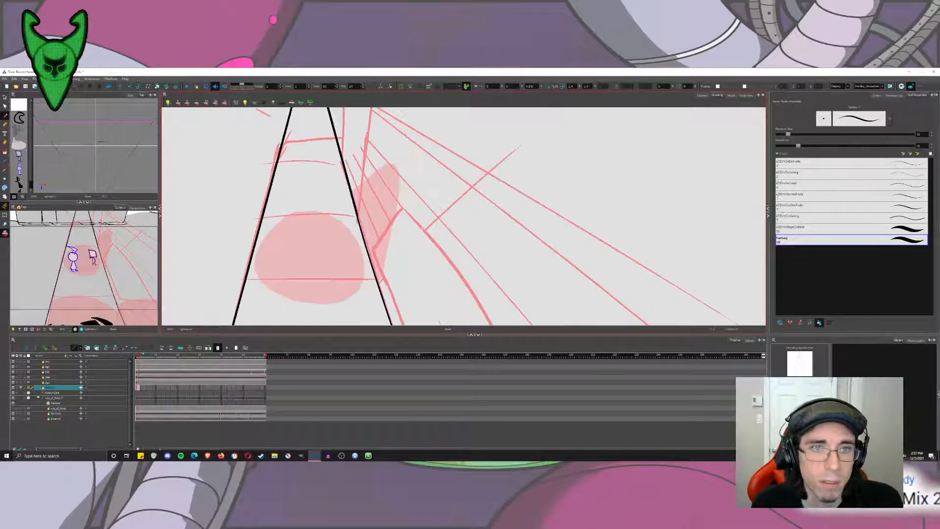
drag(371, 188, 421, 307)
key(ctrl+z)
key(1)
key(1)
key(1)
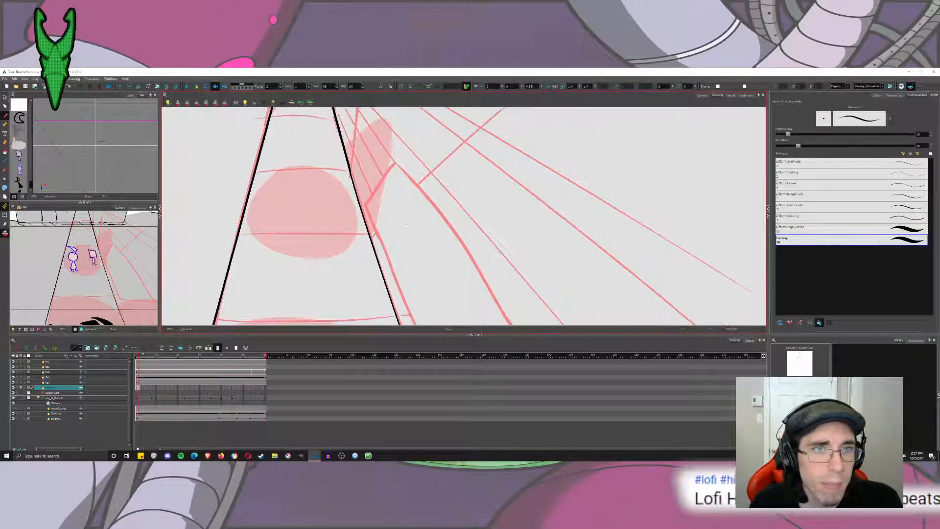
Draw a slightly slanted line across both road edges at the road's far end, below the vanishing point.
mouse_move(337, 270)
mouse_down()
mouse_move(365, 176)
mouse_move(350, 181)
mouse_move(402, 177)
mouse_up()
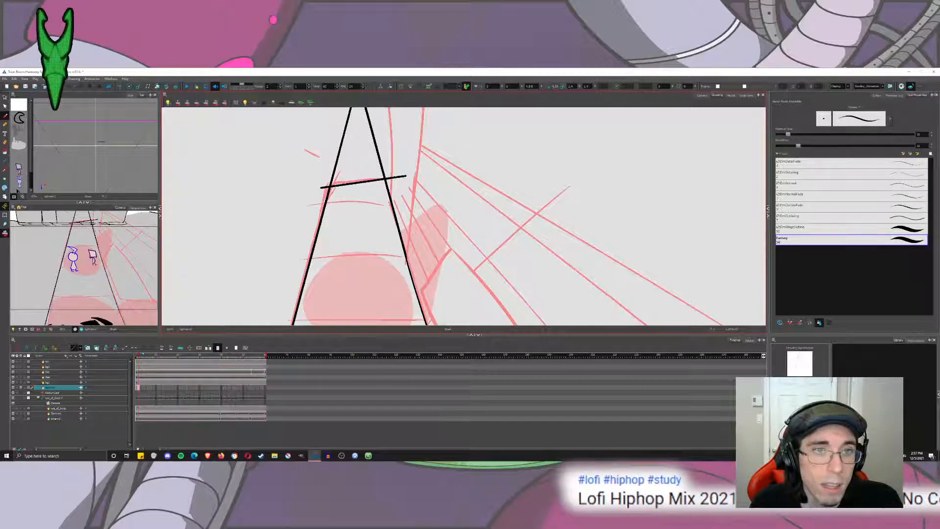
key(ctrl+z)
mouse_move(321, 188)
mouse_down()
mouse_move(404, 177)
mouse_move(318, 184)
mouse_move(301, 243)
mouse_up()
key(ctrl+z)
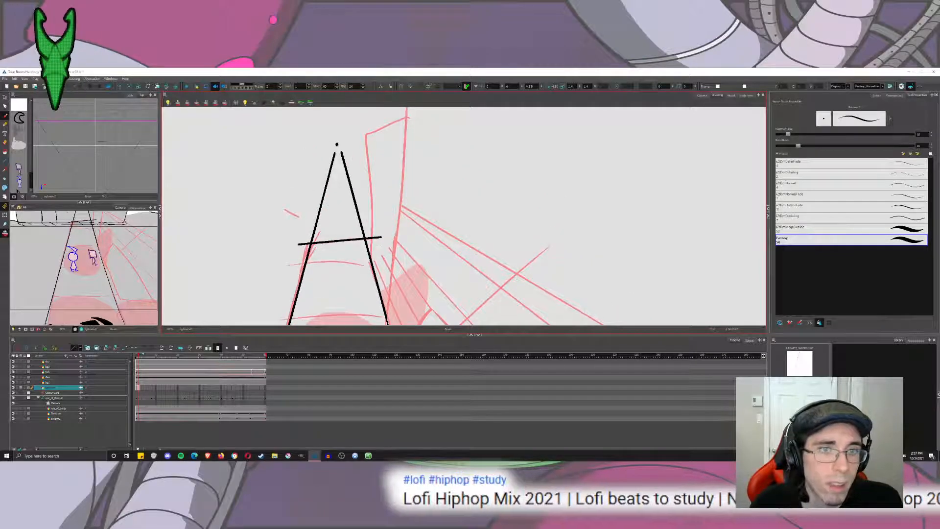
Try to draw the near-vertical left edge of the rough building beside the vanishing point.
mouse_move(367, 271)
mouse_down()
mouse_move(345, 97)
mouse_move(374, 323)
mouse_up()
key(ctrl+z)
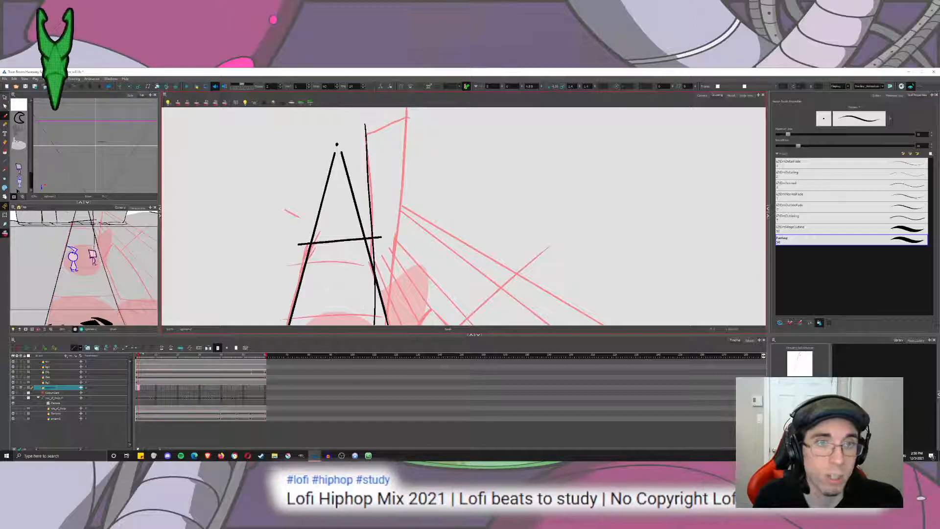
key(ctrl+z)
drag(361, 130, 361, 311)
key(ctrl+z)
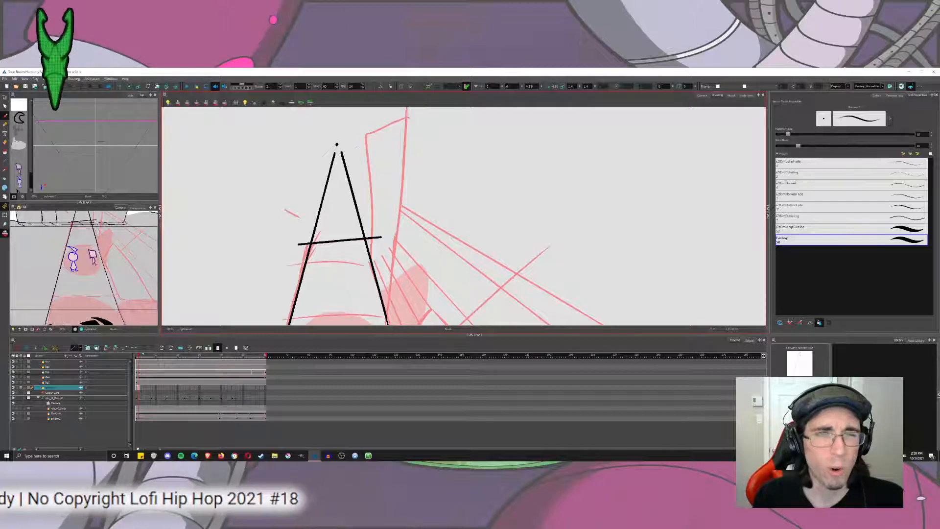
drag(364, 127, 380, 277)
key(ctrl+z)
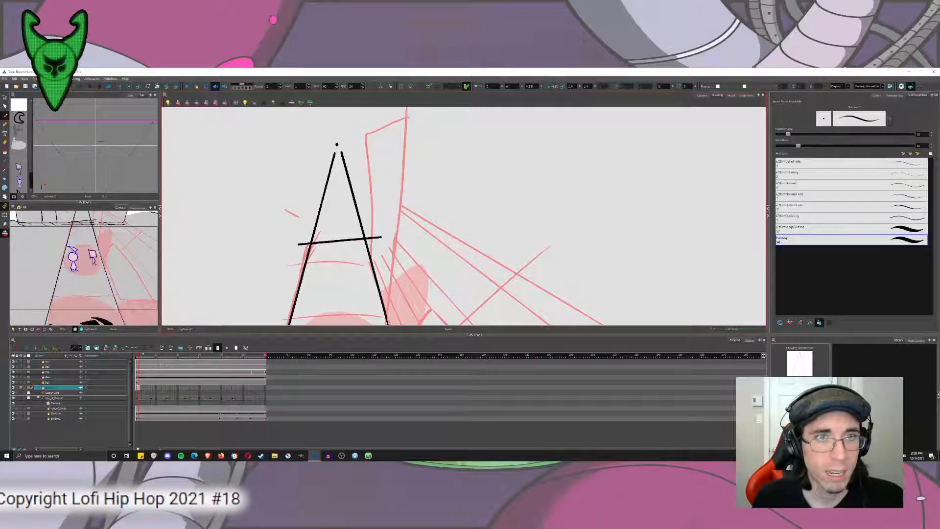
drag(366, 126, 372, 277)
key(ctrl+z)
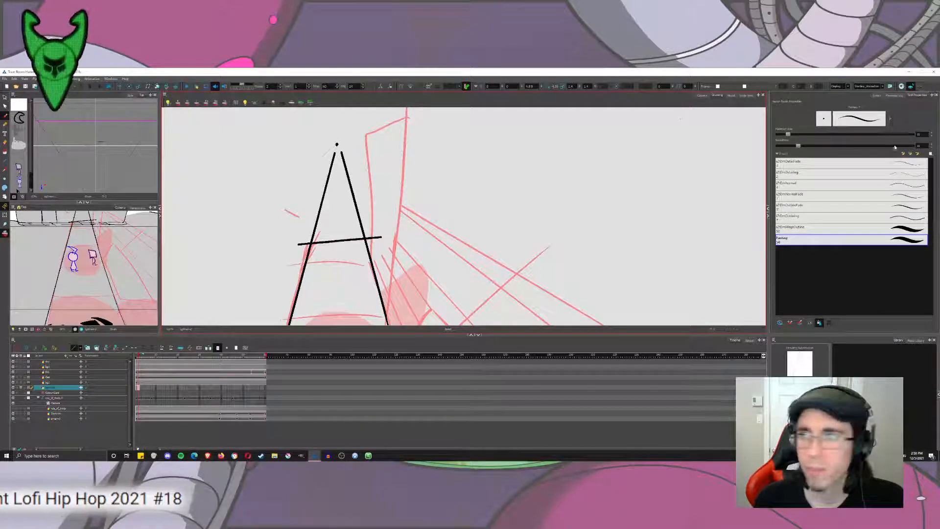
Set the brush's maximum size to 33 and draw the building's near-vertical left edge down past the road's far end.
double_click(922, 134)
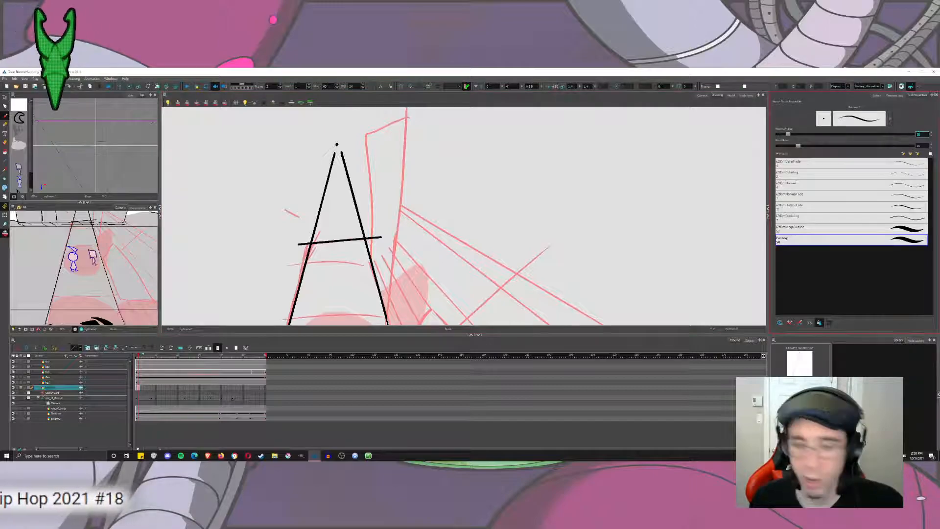
text(33)
drag(384, 124, 381, 266)
key(ctrl+z)
drag(363, 122, 346, 313)
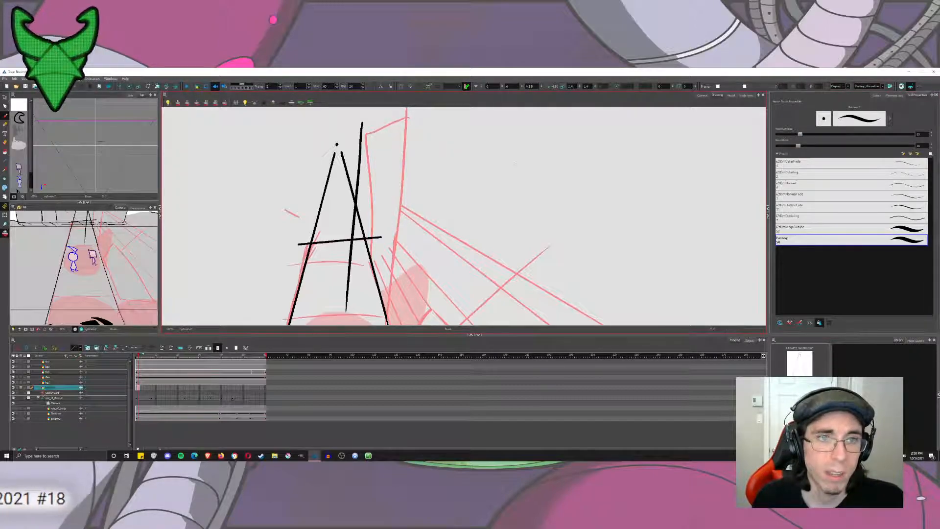
key(ctrl+z)
drag(366, 125, 373, 274)
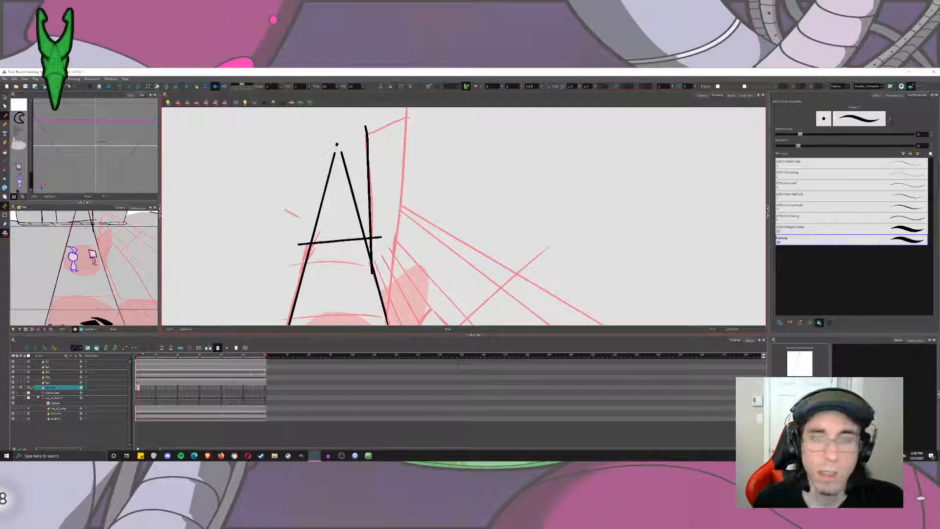
Undo the building's left edge line, reduce the brush's maximum size, and try a diagonal test stroke beside the rough.
key(ctrl+z)
double_click(920, 134)
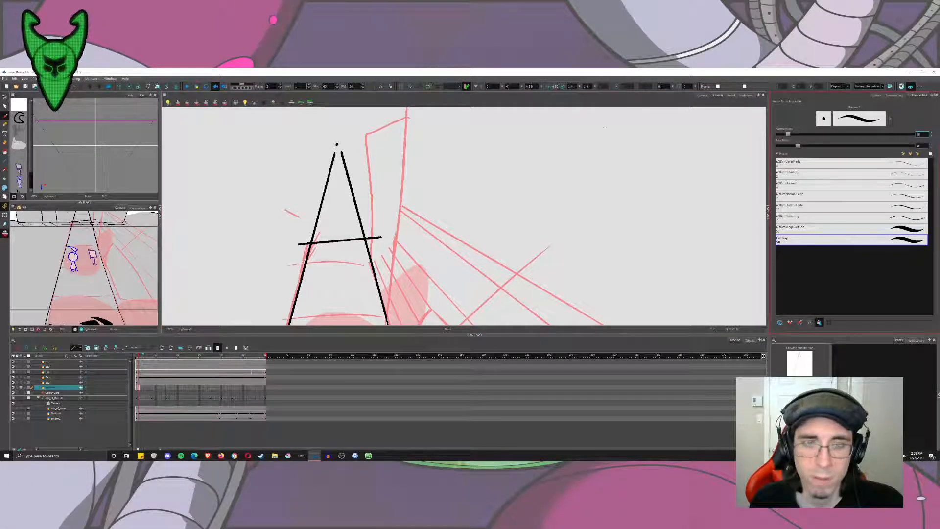
drag(457, 205, 537, 136)
key(ctrl+z)
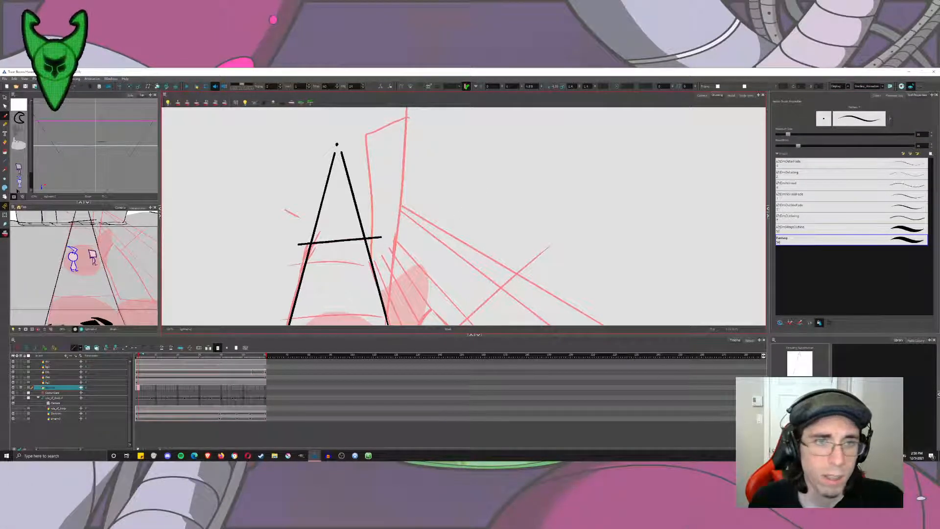
Delete all the black perspective strokes drawn over the rough street, including both road edges and the cross line.
key(alt+t)
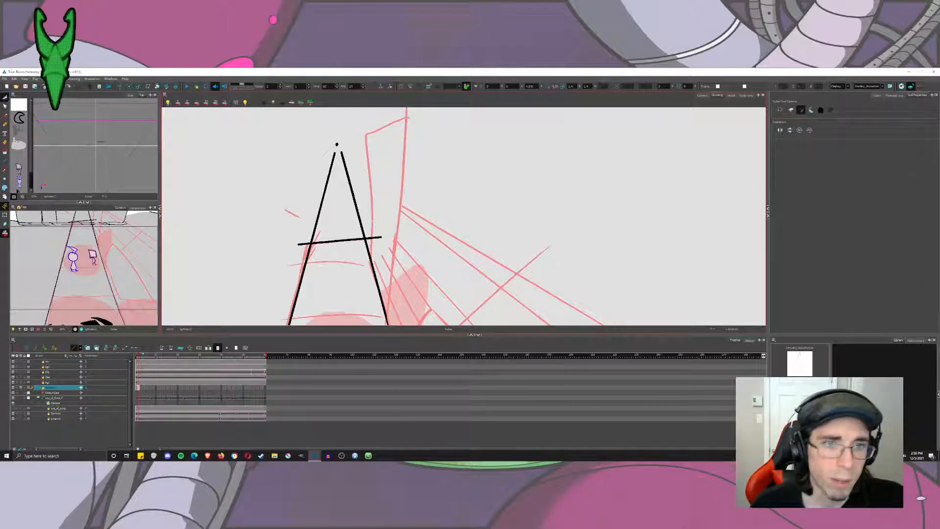
scroll(336, 184, down, 5)
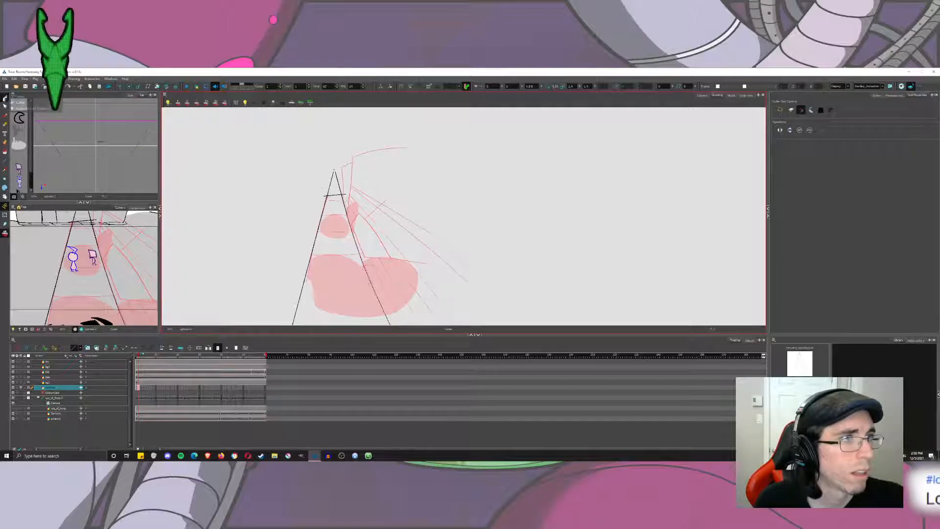
key(alt+s)
key(ctrl+a)
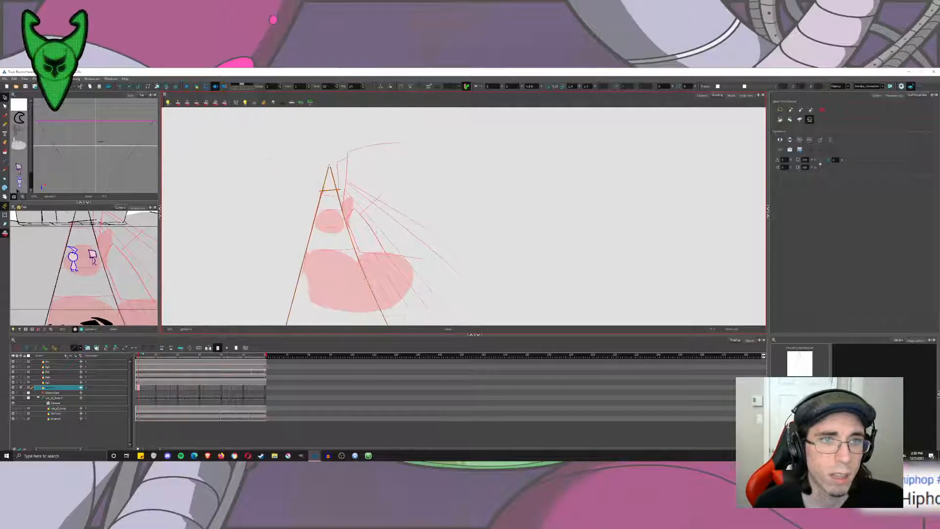
key(Delete)
Set the Line tool's size to 15 and draw a straight left road edge from the vanishing point down beyond the view.
click(4, 161)
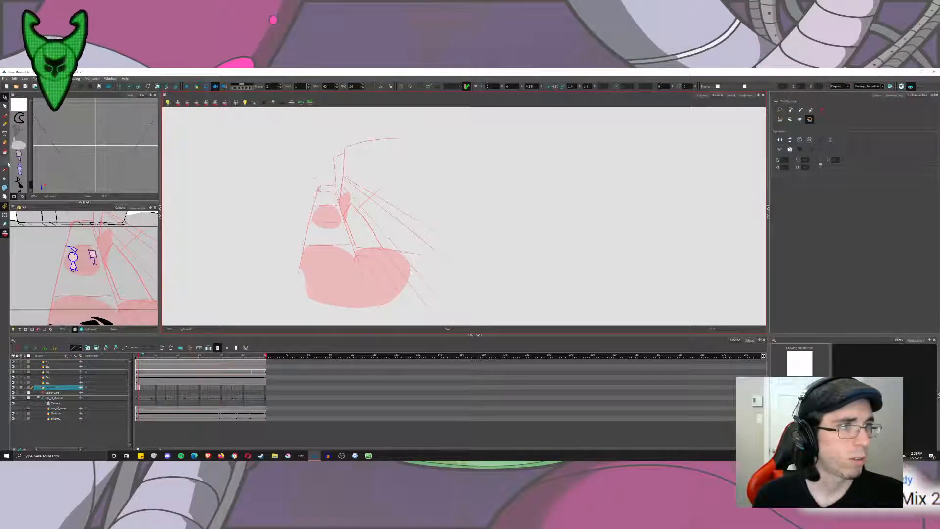
click(24, 172)
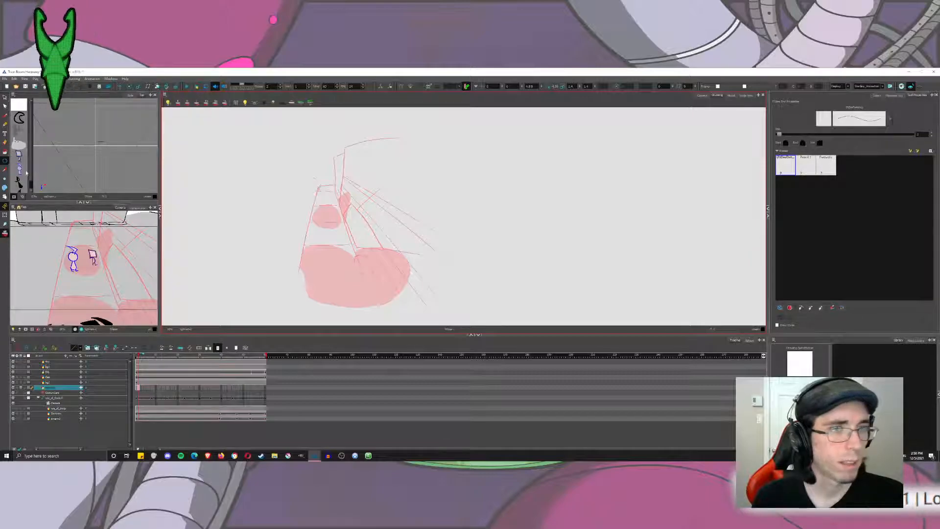
click(18, 161)
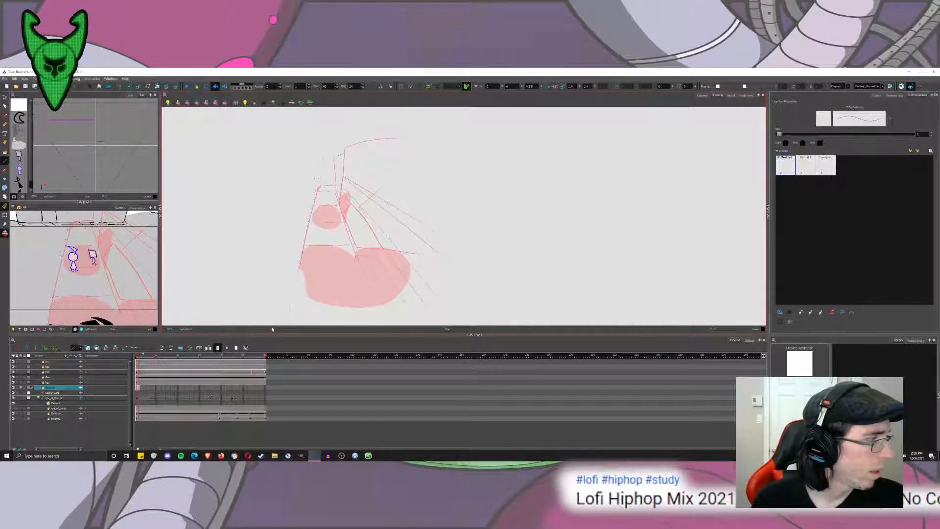
double_click(922, 134)
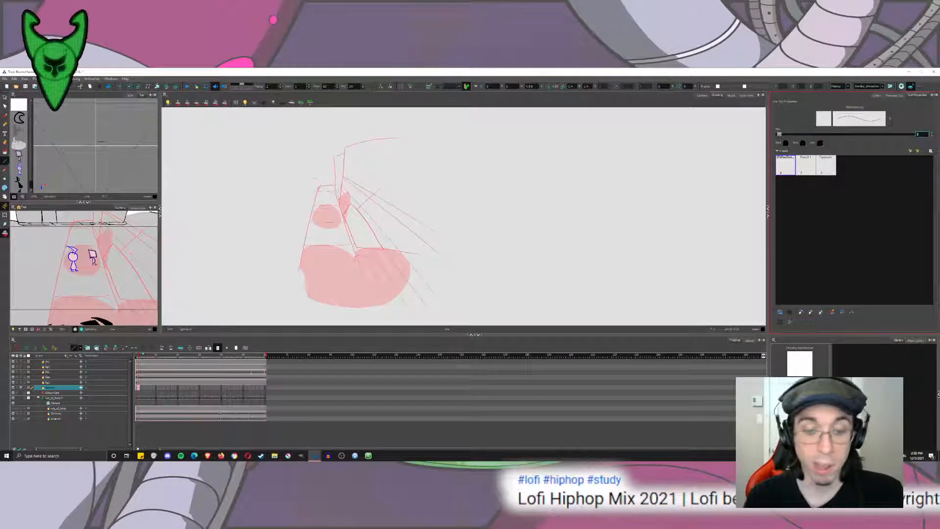
text(15)
key(Return)
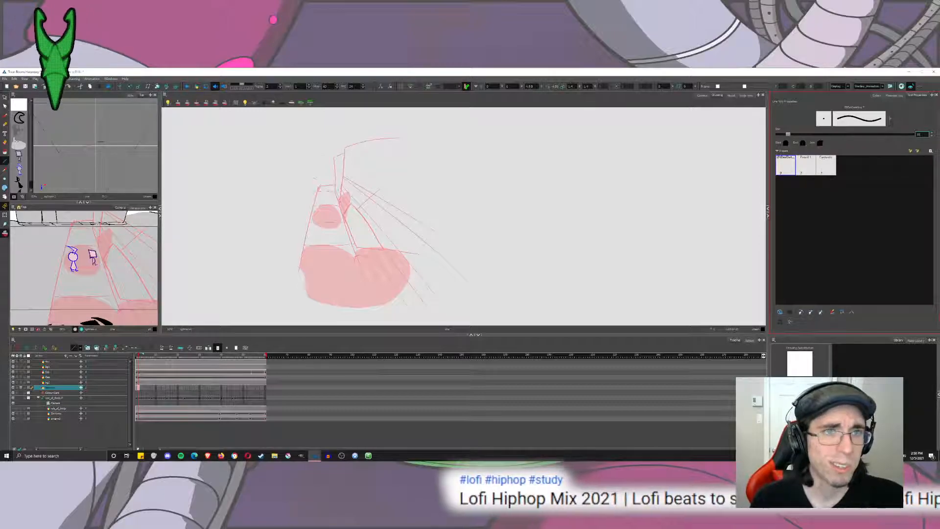
drag(327, 159, 243, 454)
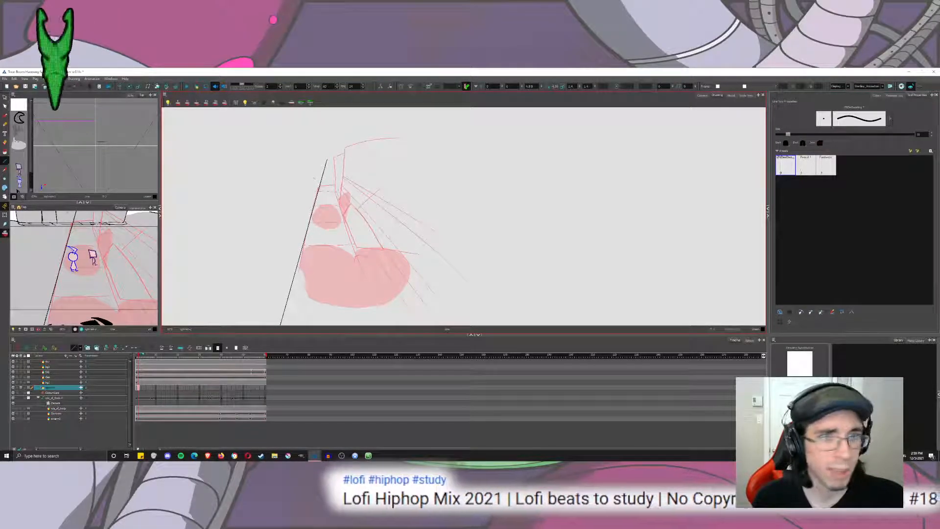
Try to adjust the lower end of the road's left edge with the Contour Editor.
scroll(345, 232, down, 4)
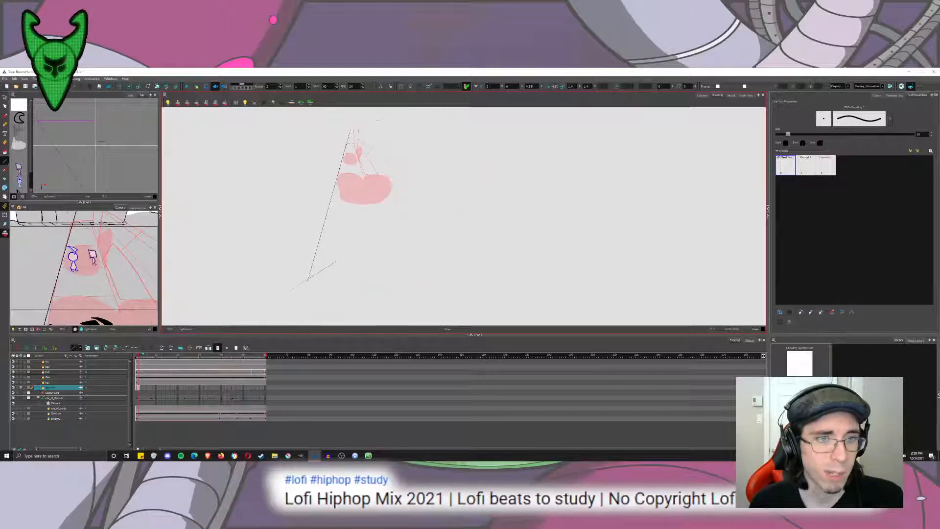
key(alt+q)
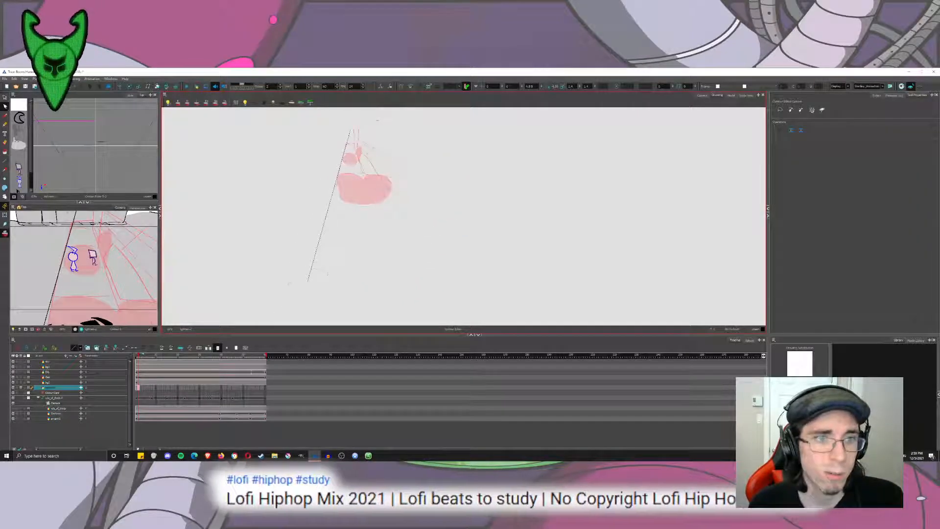
drag(310, 283, 313, 283)
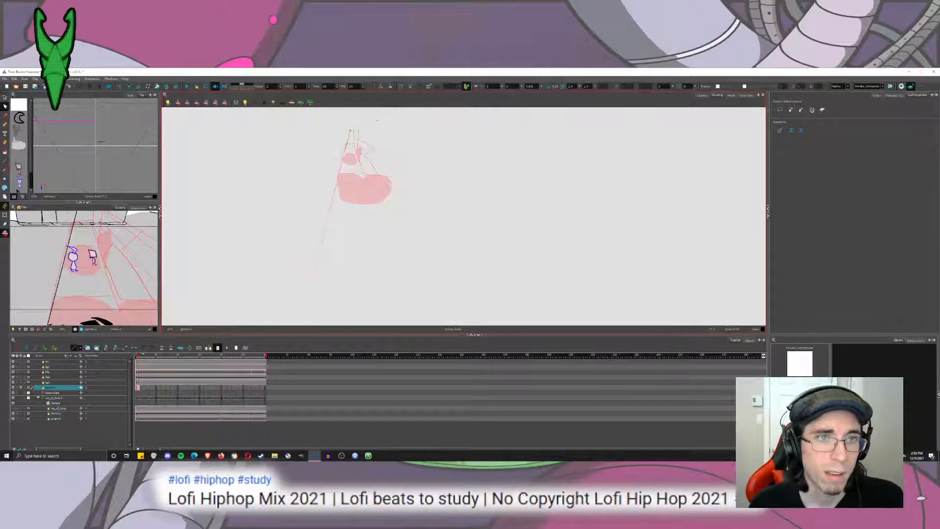
scroll(330, 136, up, 4)
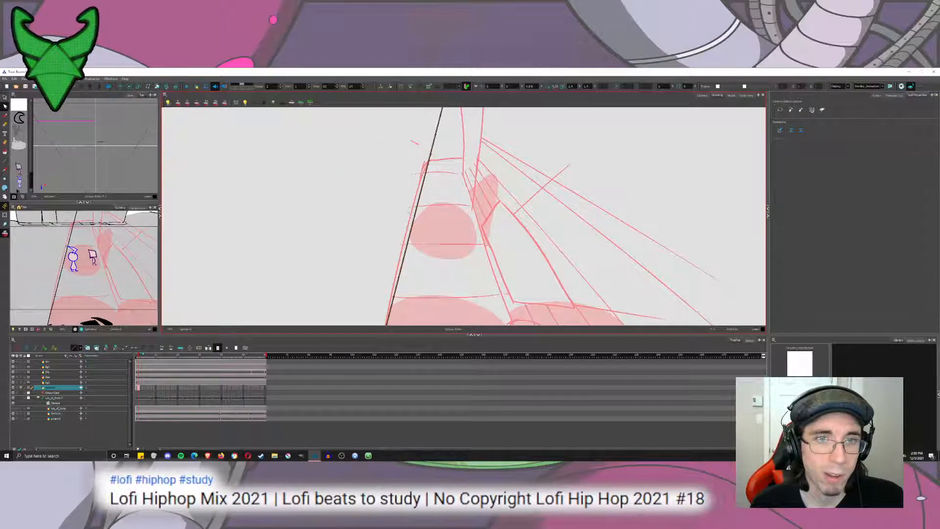
key(ctrl+z)
Bend the road's straight left edge into a gentle outward curve over the rough with the Contour Editor.
scroll(386, 210, down, 5)
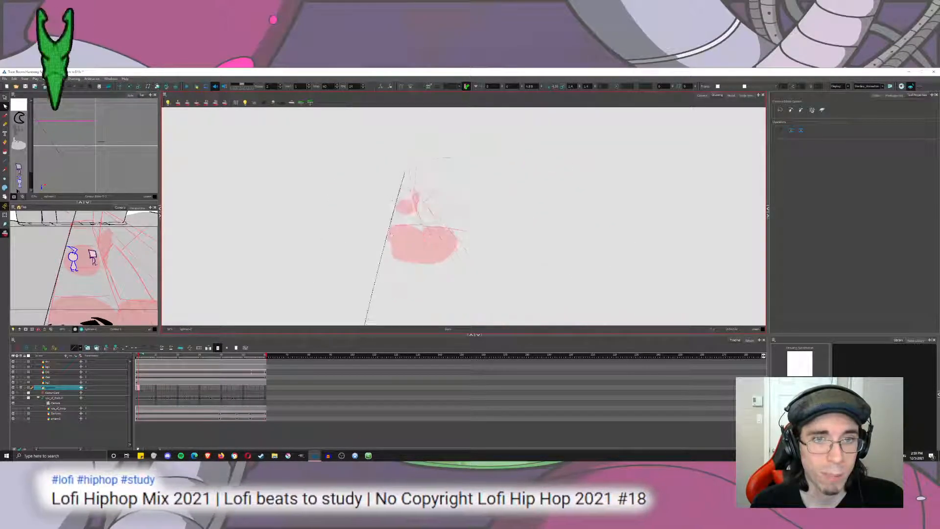
drag(373, 290, 370, 183)
drag(355, 255, 380, 259)
drag(396, 197, 376, 180)
scroll(376, 180, down, 5)
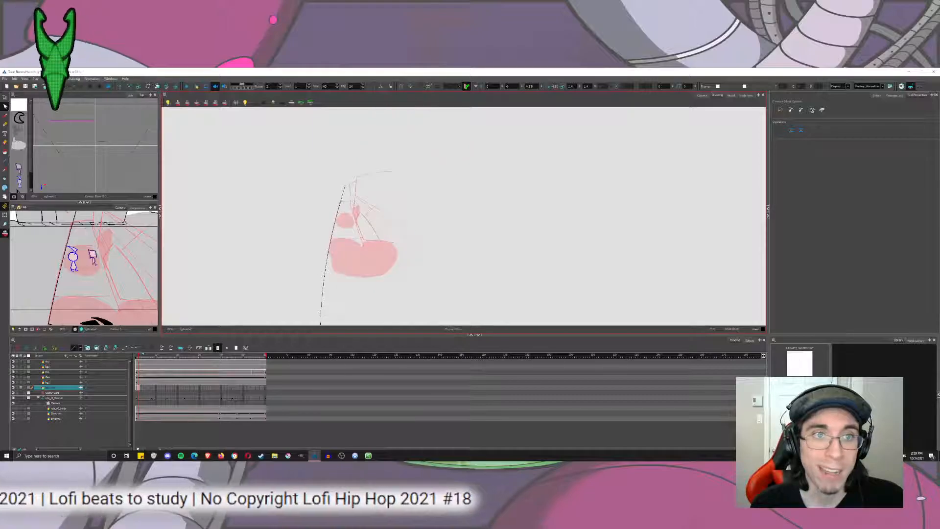
drag(333, 317, 338, 169)
scroll(344, 178, down, 6)
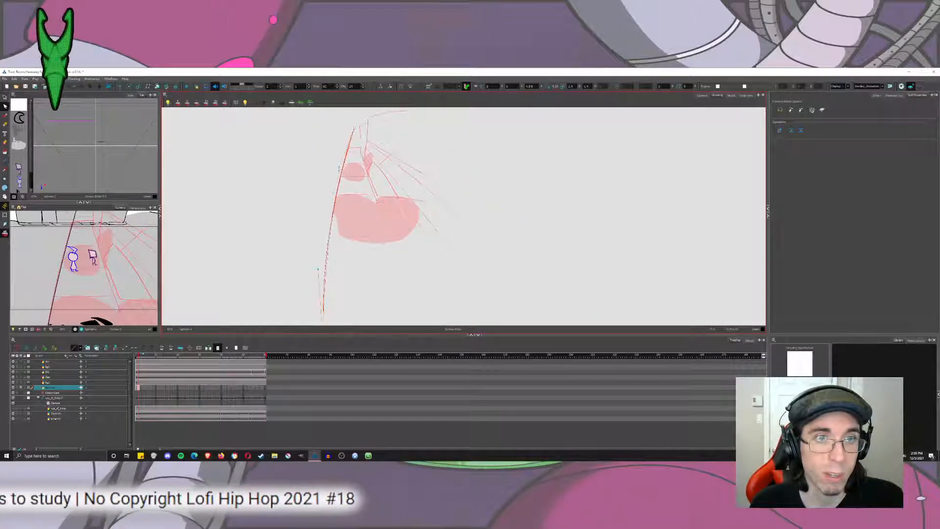
click(322, 149)
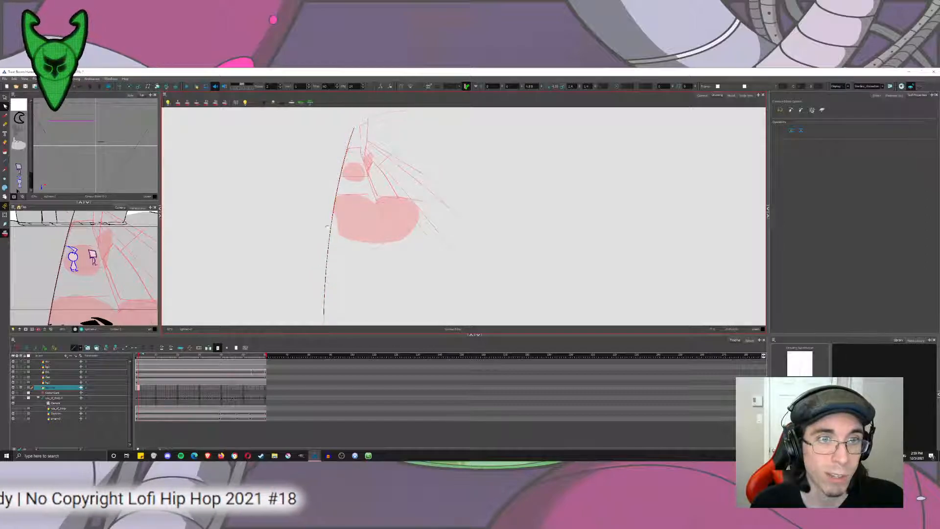
mouse_move(327, 227)
mouse_down()
mouse_move(315, 145)
mouse_move(315, 240)
mouse_up()
click(311, 194)
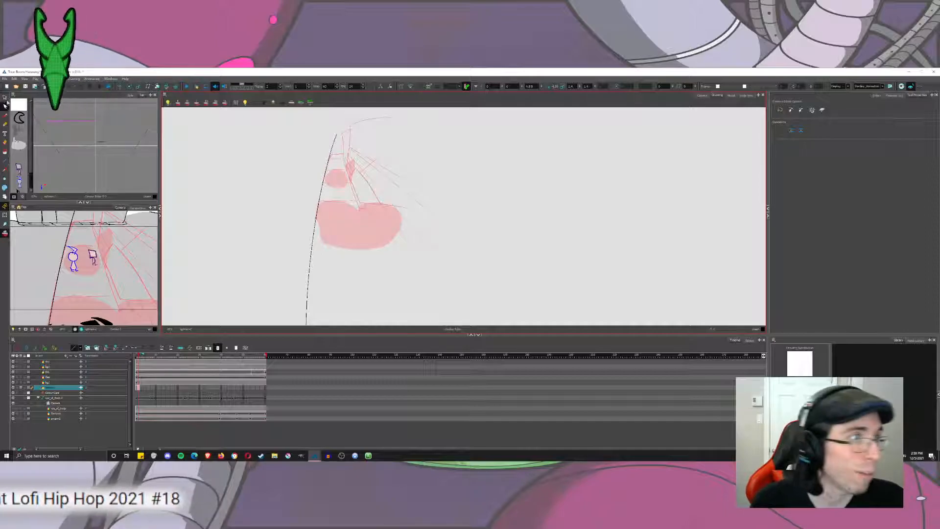
Duplicate the curved left road edge and mirror it horizontally as the right edge, meeting the original at the vanishing point.
key(alt+s)
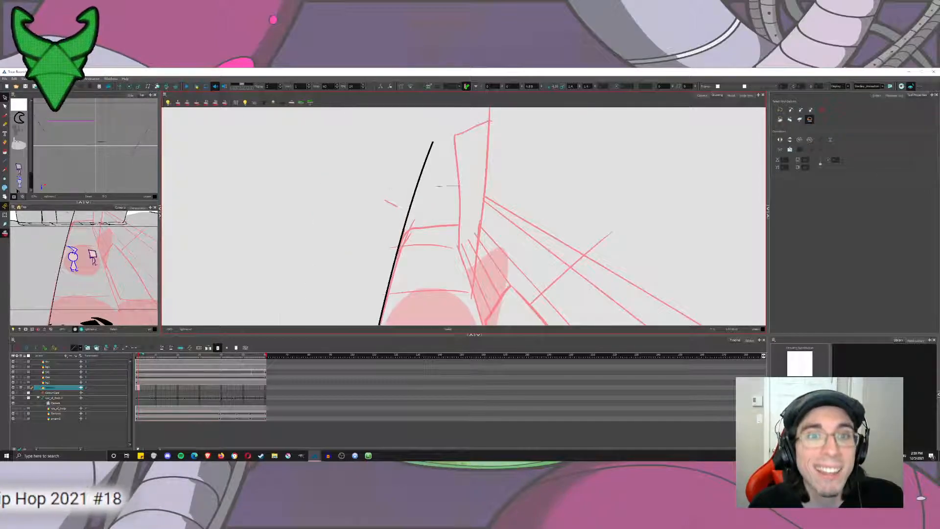
click(417, 195)
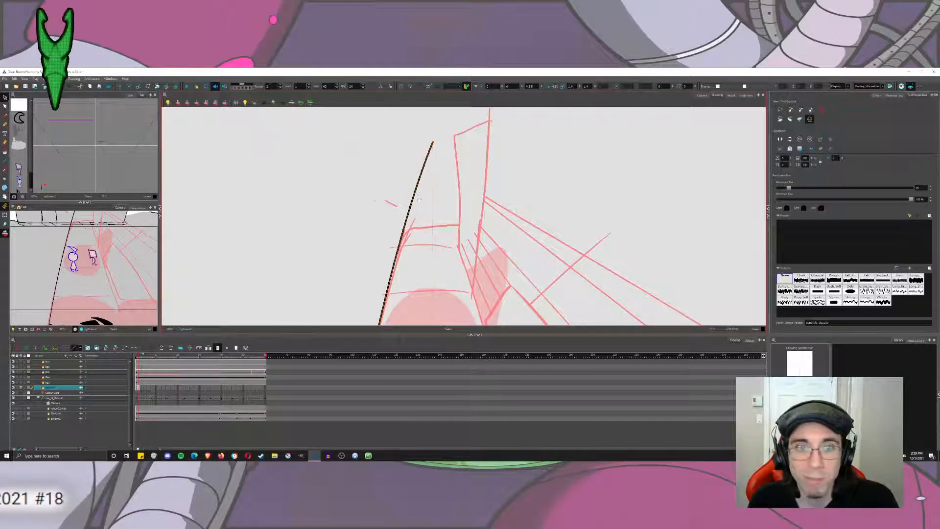
mouse_move(419, 193)
mouse_down()
mouse_move(345, 156)
mouse_move(364, 182)
mouse_move(355, 176)
mouse_up()
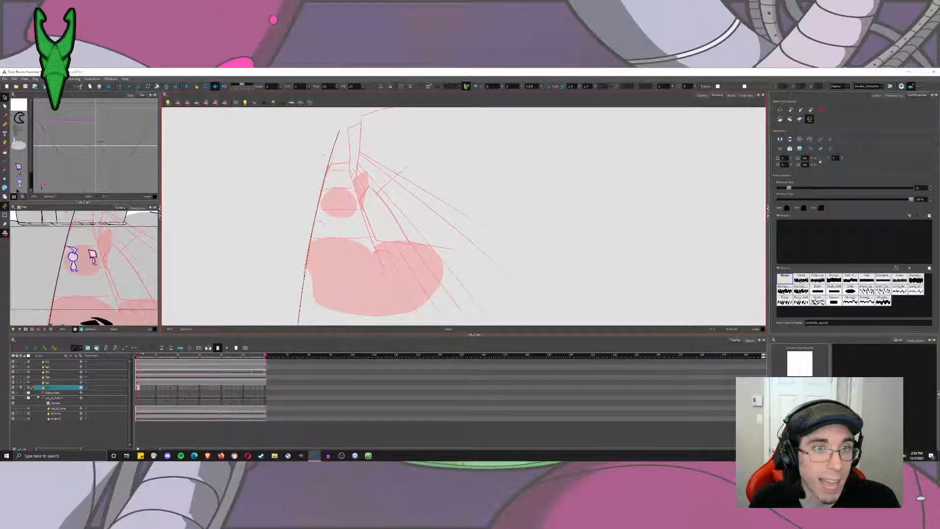
mouse_move(311, 205)
mouse_down()
mouse_move(322, 229)
mouse_move(304, 174)
mouse_move(307, 194)
mouse_up()
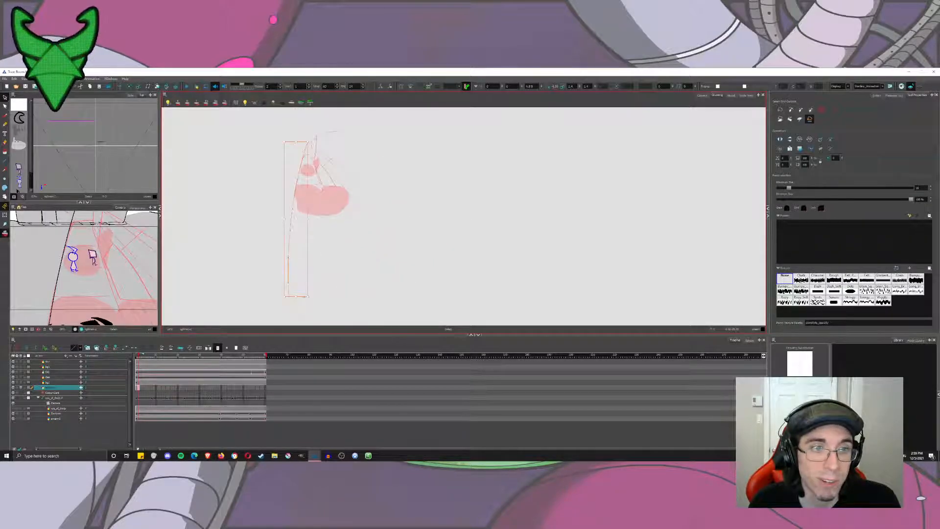
click(343, 290)
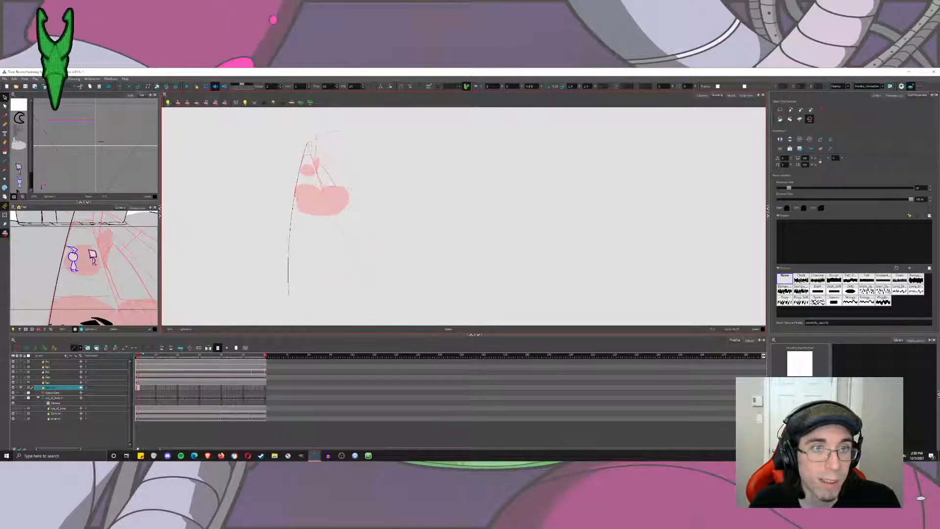
scroll(303, 169, up, 4)
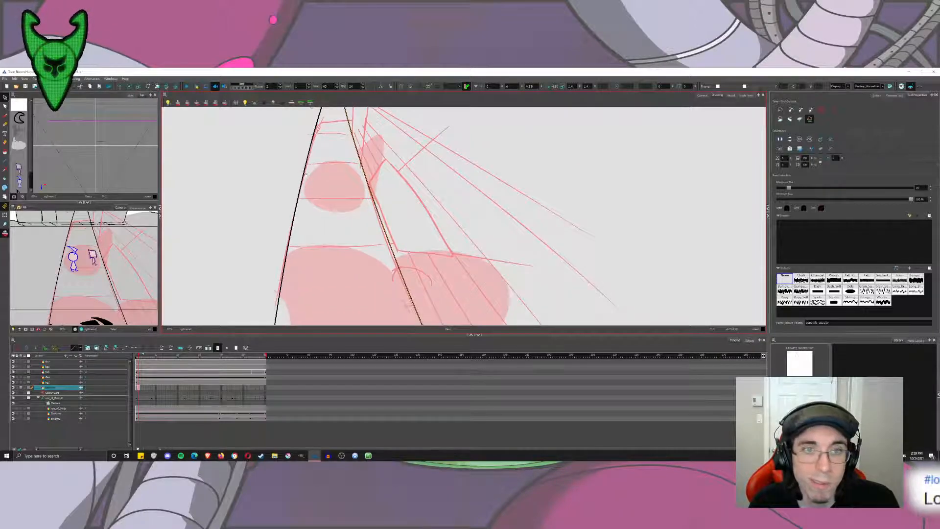
scroll(313, 180, down, 4)
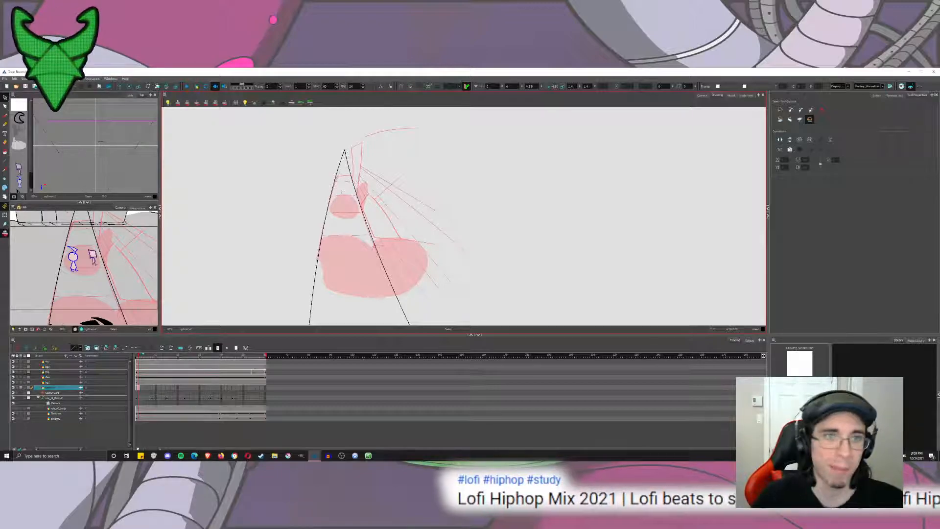
scroll(440, 252, up, 2)
mouse_move(441, 252)
mouse_down()
mouse_move(364, 200)
mouse_move(339, 276)
mouse_up()
Cross a diagonal and a near-vertical straight guide line over the road, mark their intersection with a brush dot, and undo both lines.
click(5, 161)
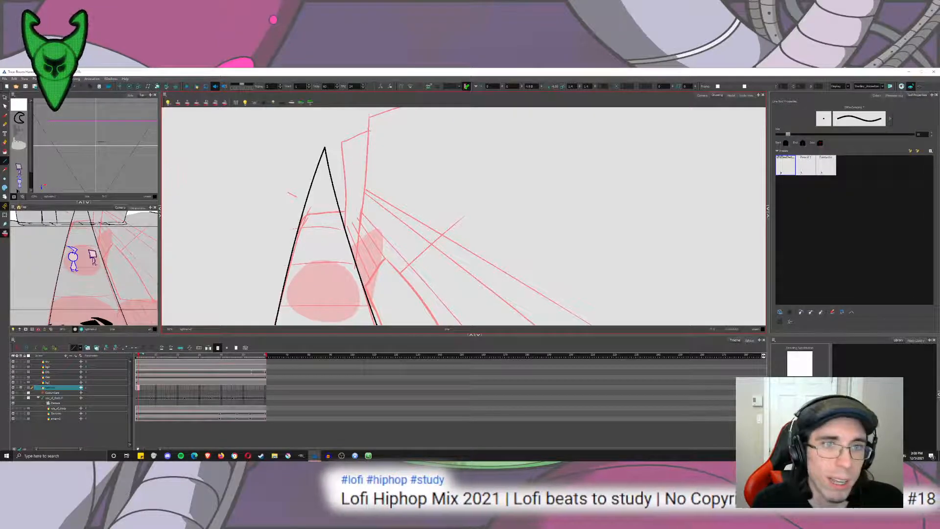
scroll(346, 206, down, 2)
scroll(375, 238, up, 1)
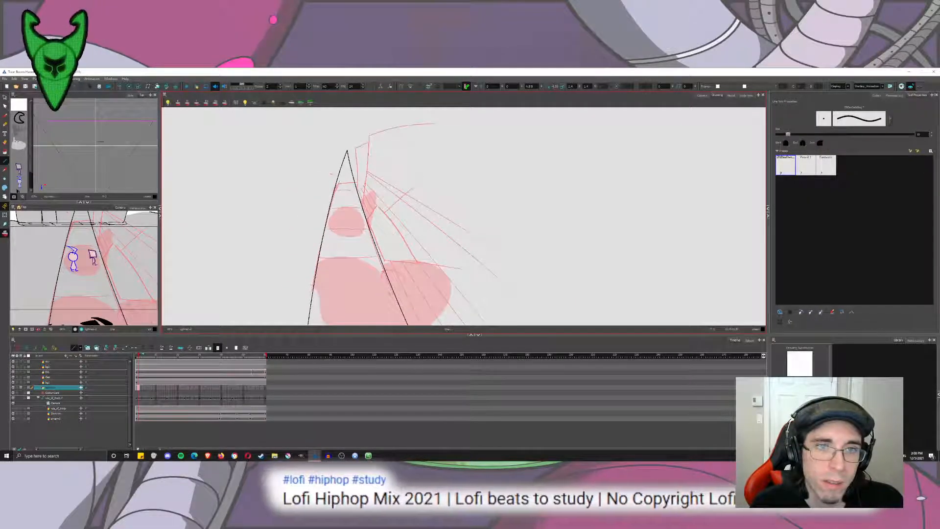
drag(416, 184, 253, 335)
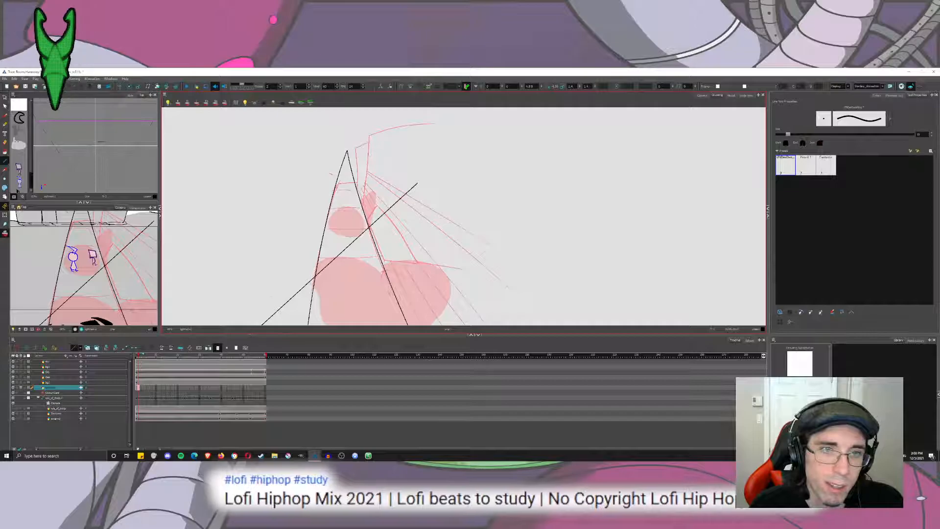
drag(368, 131, 353, 361)
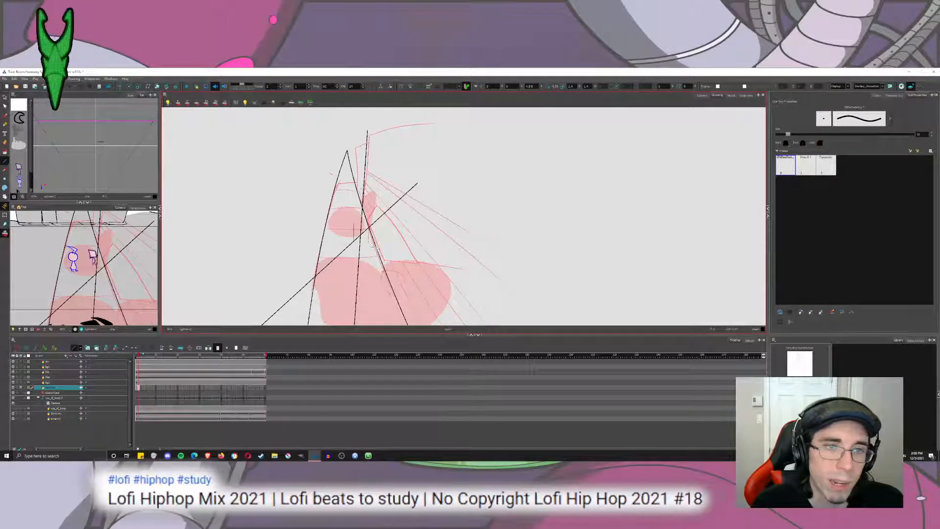
scroll(351, 239, up, 6)
click(4, 115)
key(ctrl+z)
key(ctrl+z)
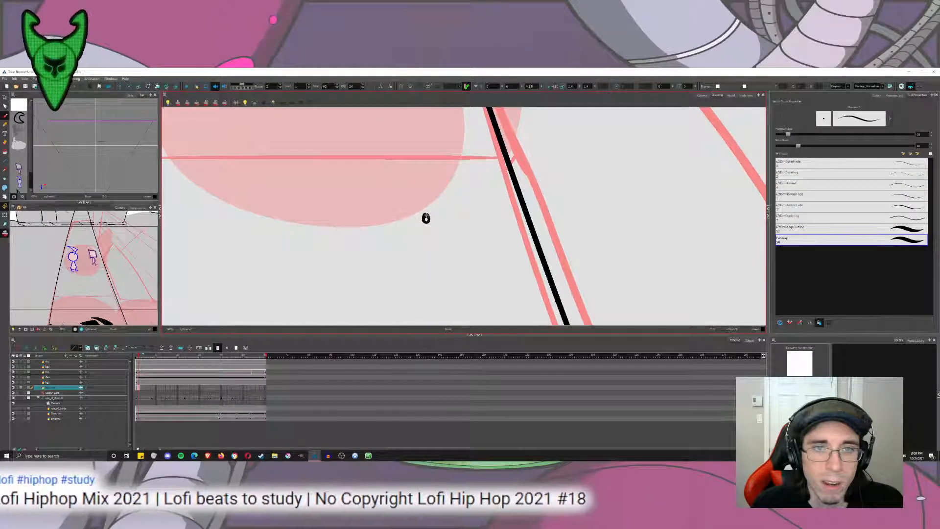
scroll(425, 218, down, 5)
scroll(430, 224, down, 3)
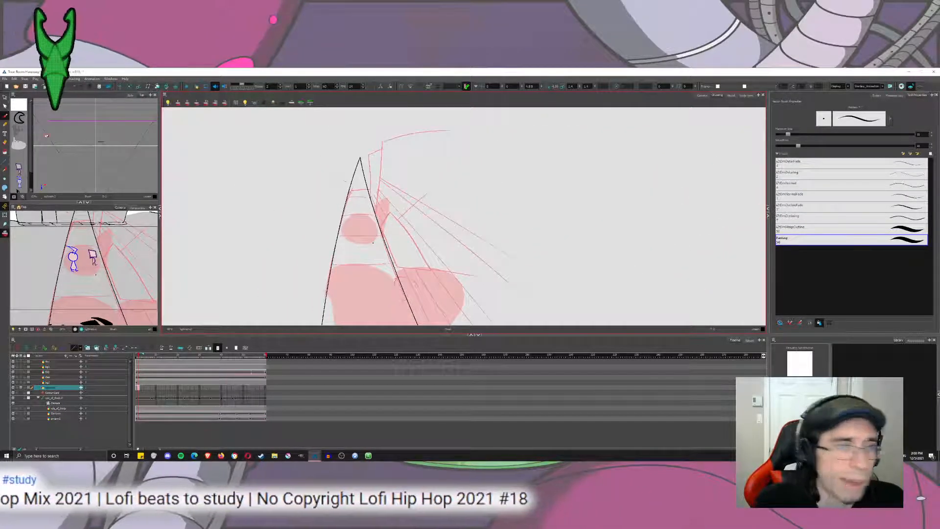
Draw a straight near-vertical line from the marked dot up past the top of the rough building's right edge.
key(alt+x)
key(alt+/)
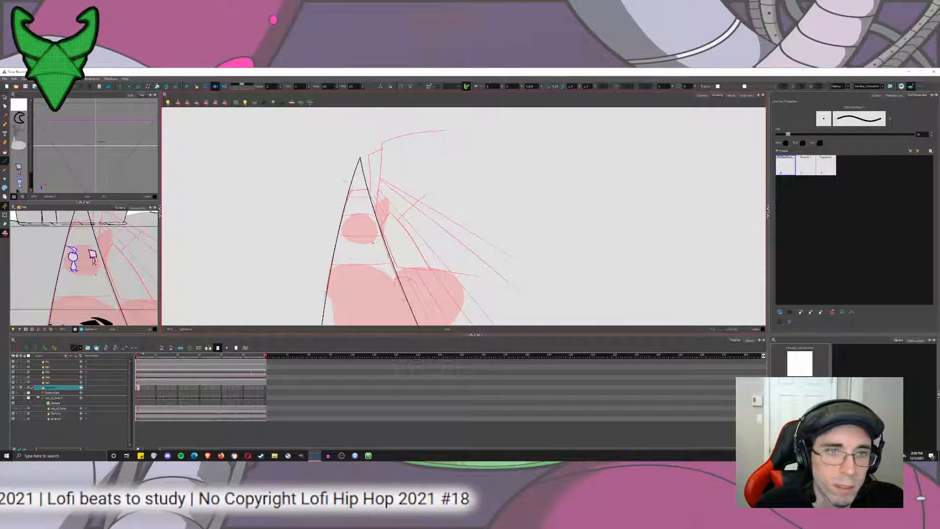
drag(373, 241, 383, 101)
key(alt+q)
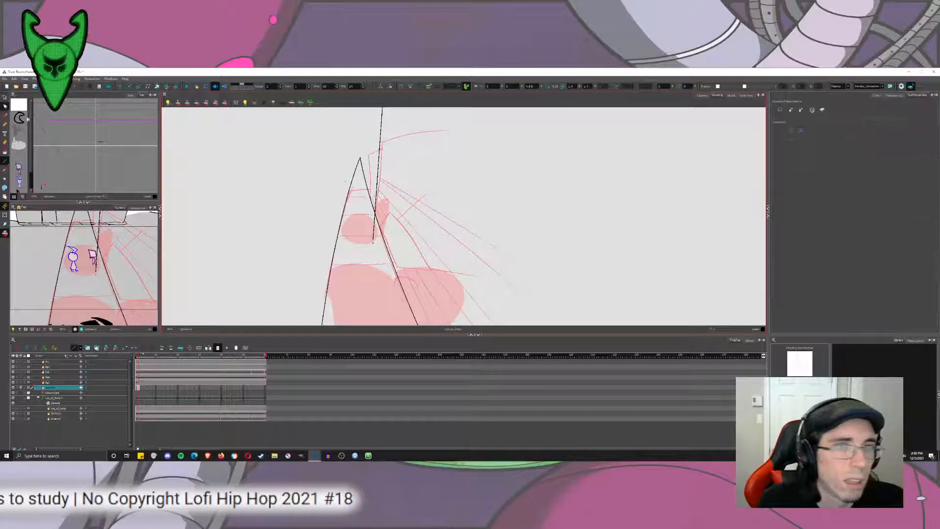
Bend the near-vertical building line slightly outward, and draw a straight diagonal from the marked dot up across the rough building.
drag(378, 173, 381, 173)
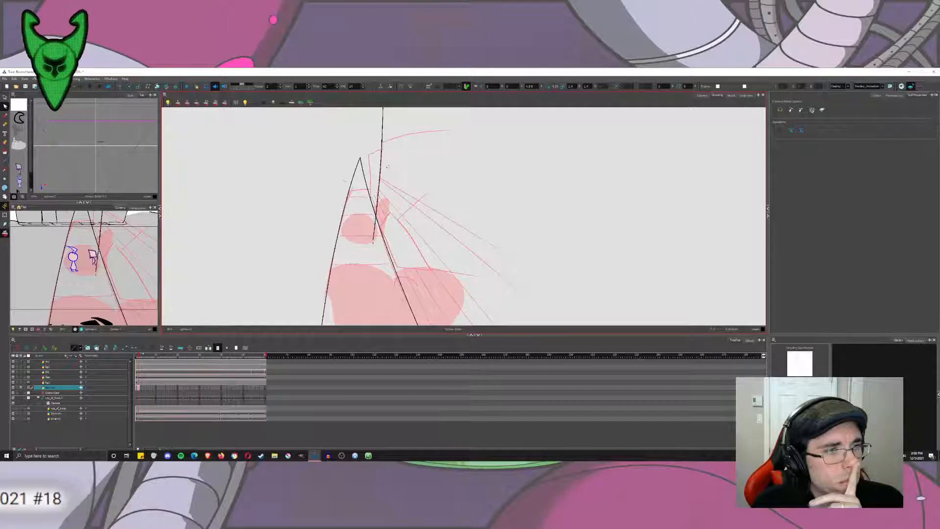
click(5, 161)
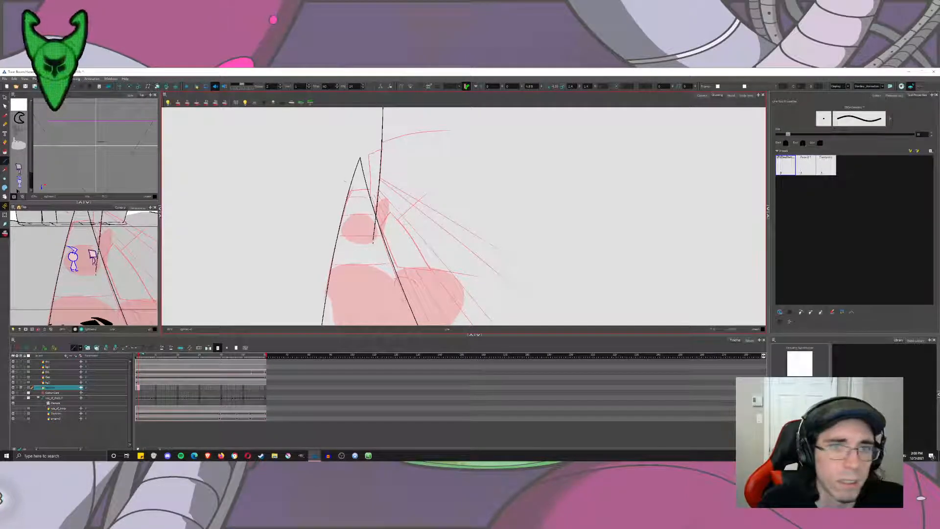
drag(375, 242, 516, 106)
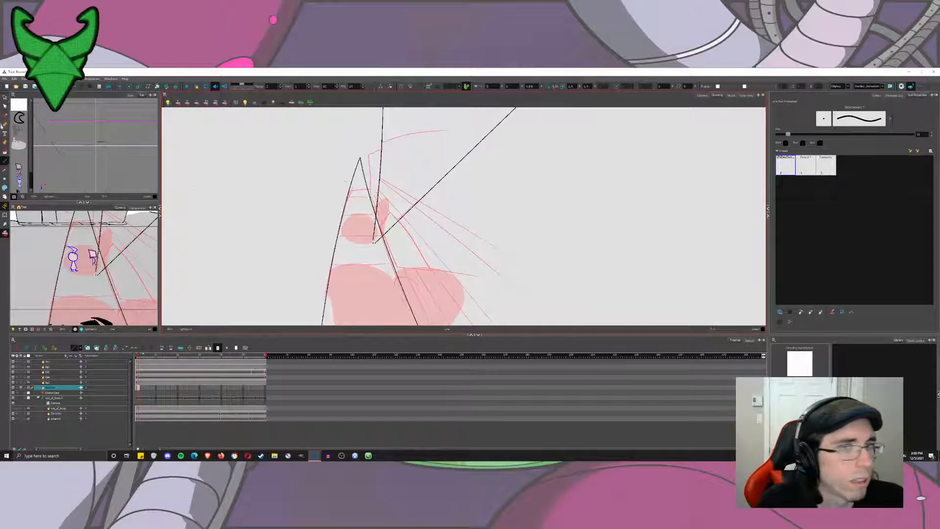
key(ctrl+z)
drag(374, 242, 509, 108)
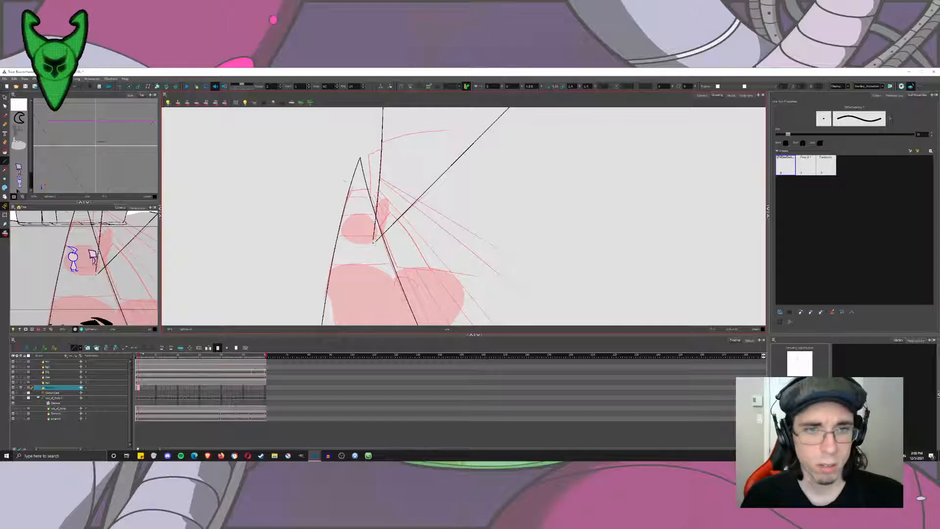
drag(375, 243, 633, 320)
key(ctrl+z)
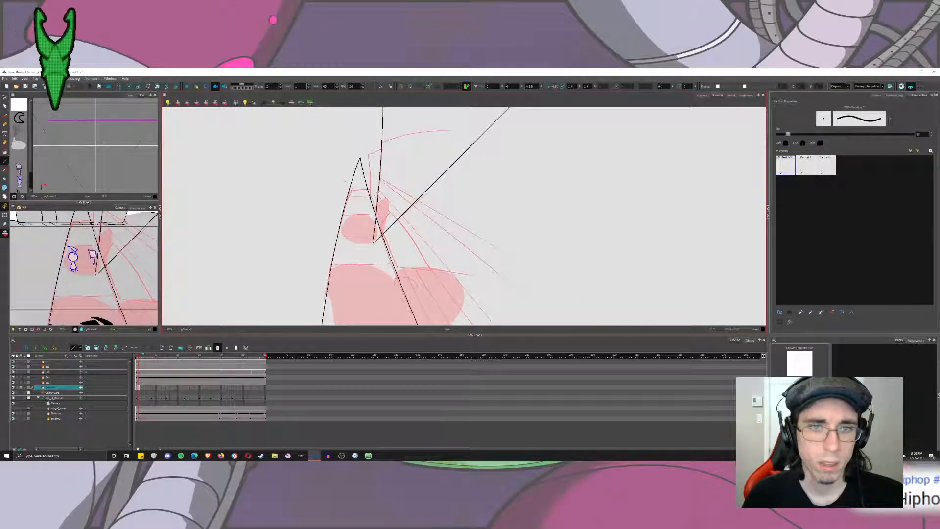
Examine the finished tilted street and alley shots in Photos as perspective reference, and close them.
key(space)
drag(470, 249, 464, 246)
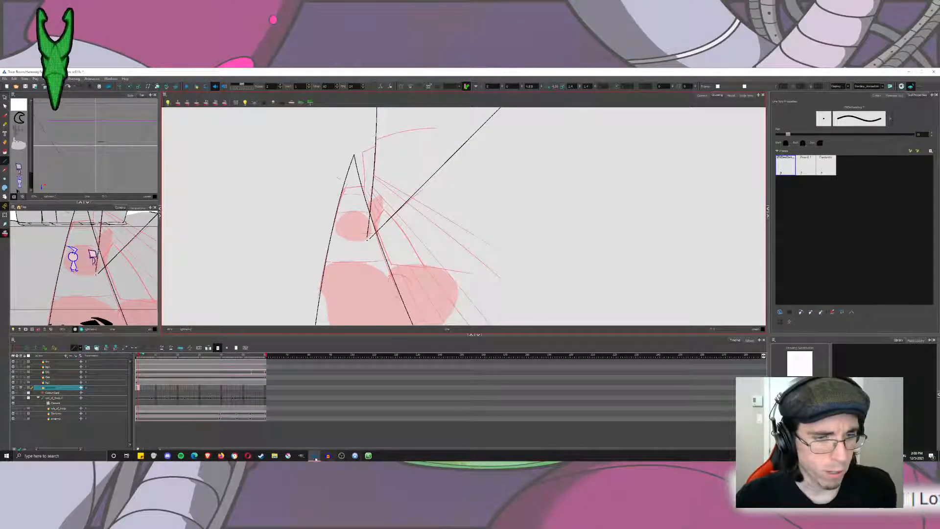
click(275, 456)
click(276, 457)
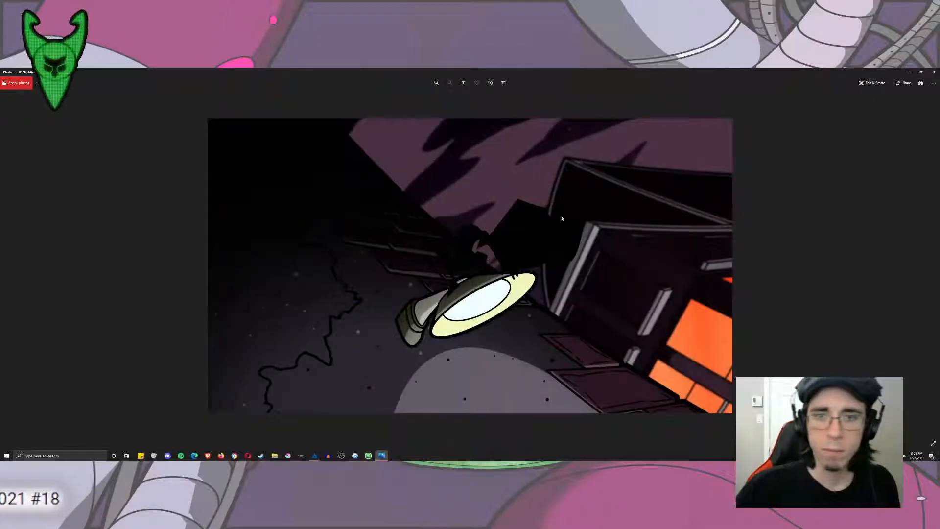
click(936, 71)
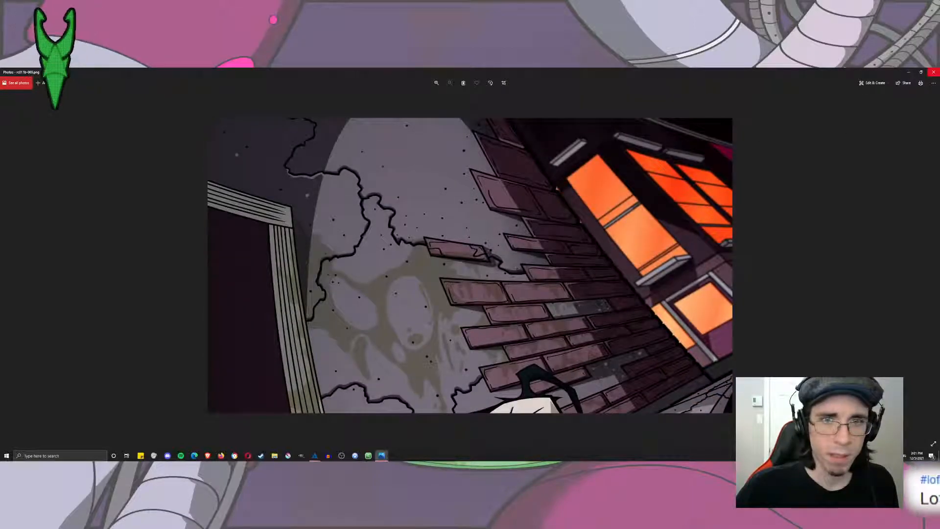
click(934, 72)
click(934, 72)
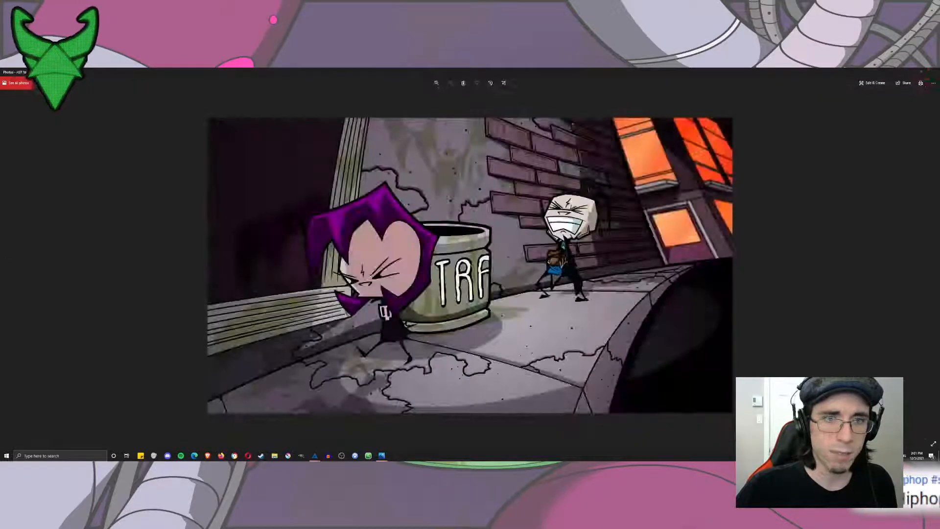
click(933, 72)
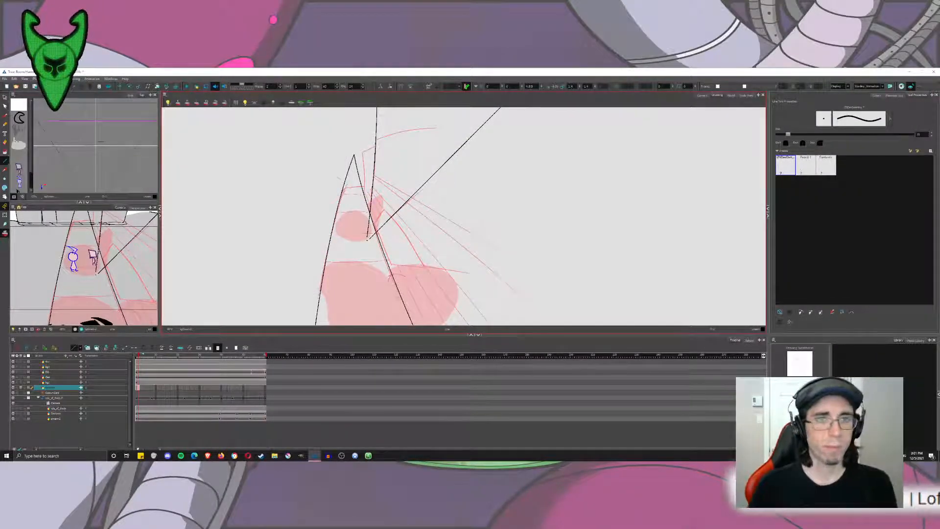
Undo the diagonal from the dot and try a shorter straight line starting near the building line's crossing with the right road edge.
key(alt+s)
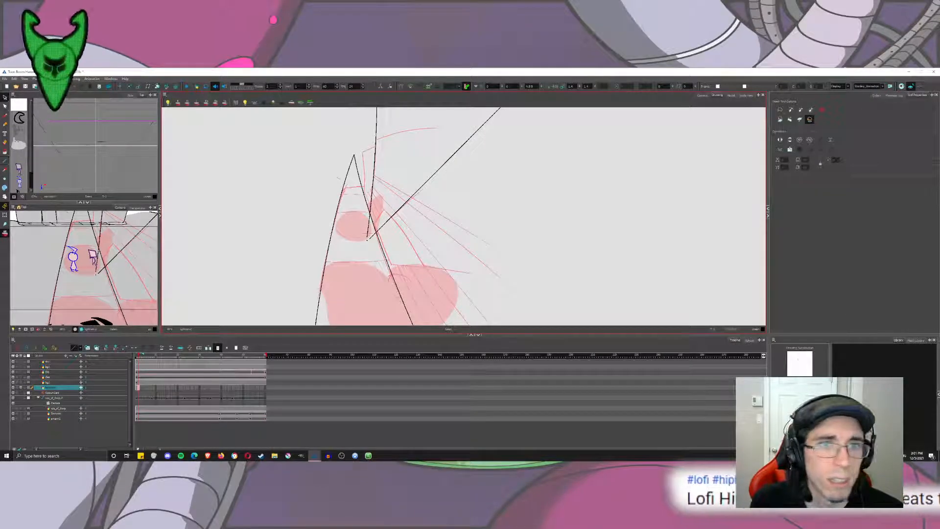
key(ctrl+z)
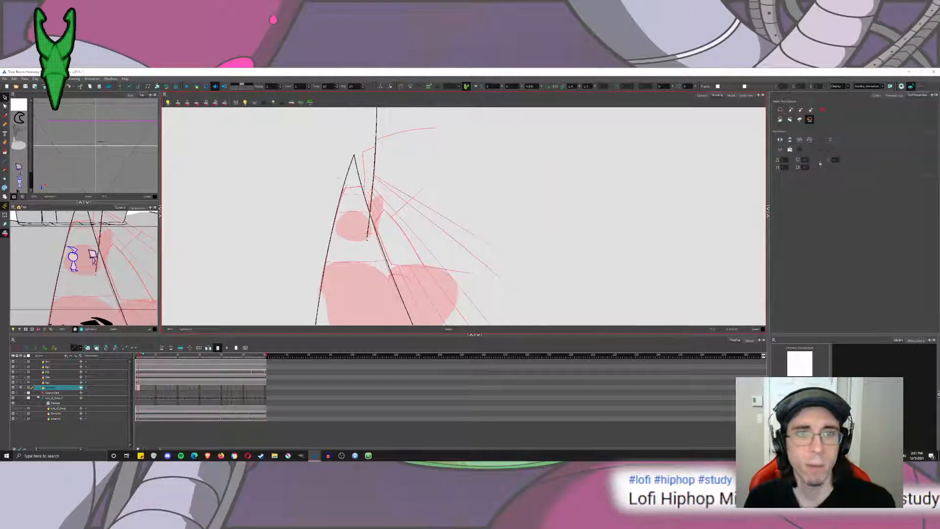
scroll(366, 240, up, 2)
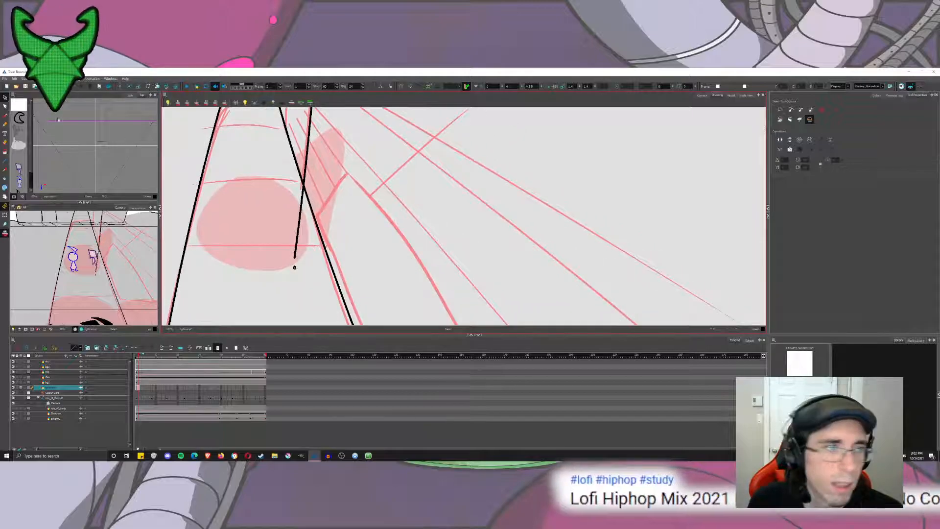
key(alt+b)
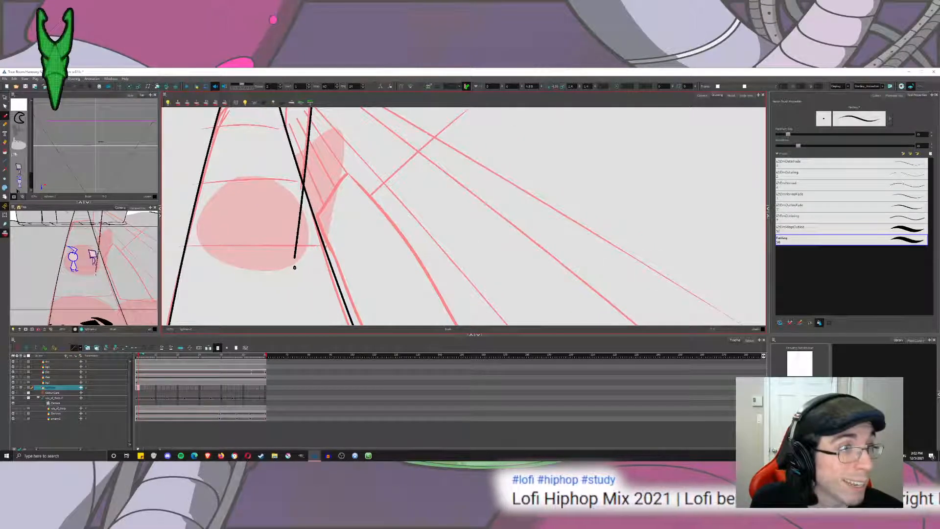
key(alt+\)
scroll(294, 267, up, 2)
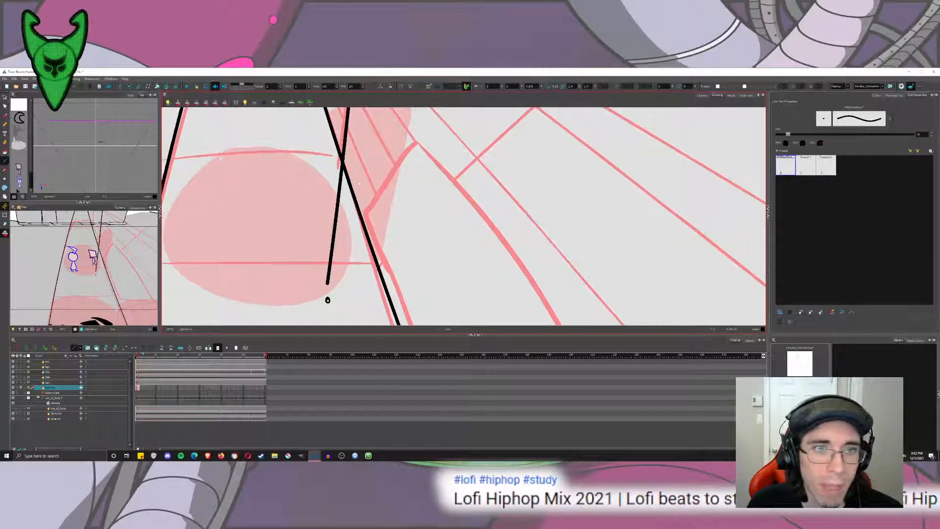
drag(334, 221, 390, 141)
key(ctrl+z)
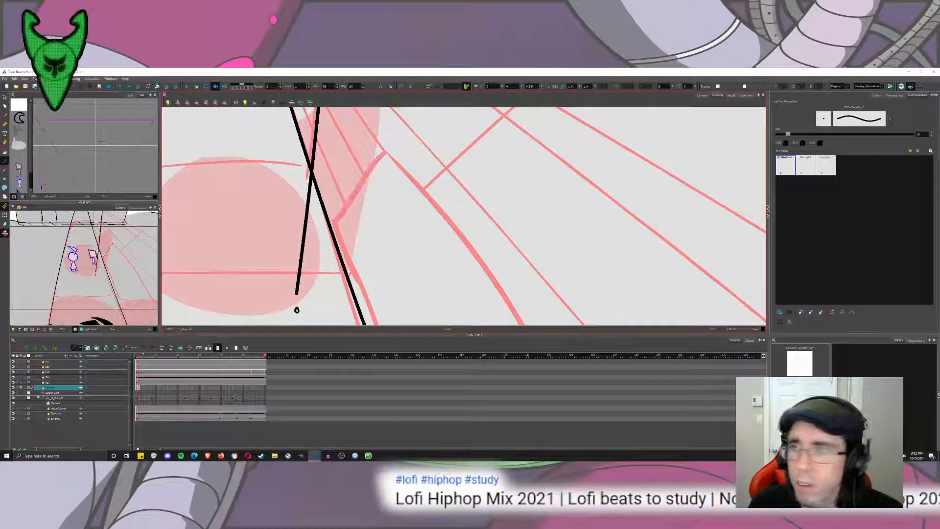
Set the Line tool's pencil size to 10.
scroll(409, 154, down, 2)
scroll(408, 154, down, 3)
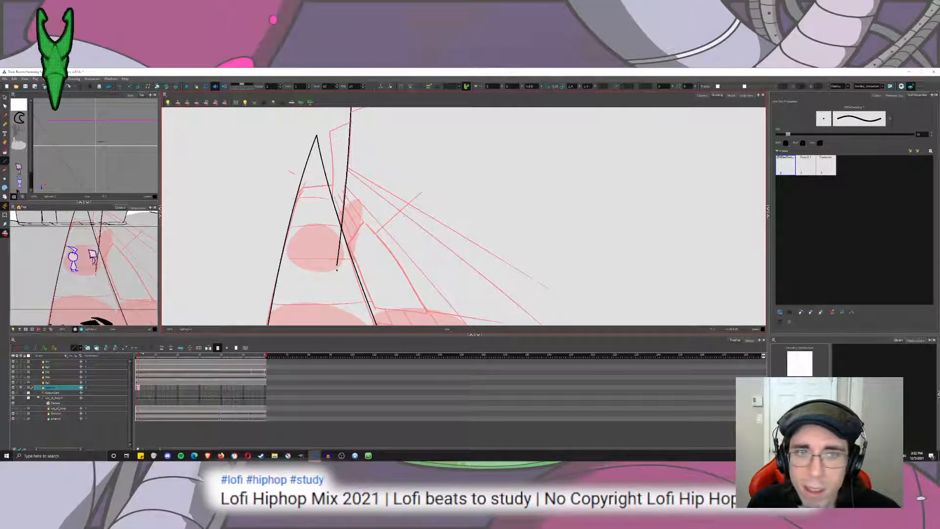
key(ctrl+a)
drag(924, 135, 817, 125)
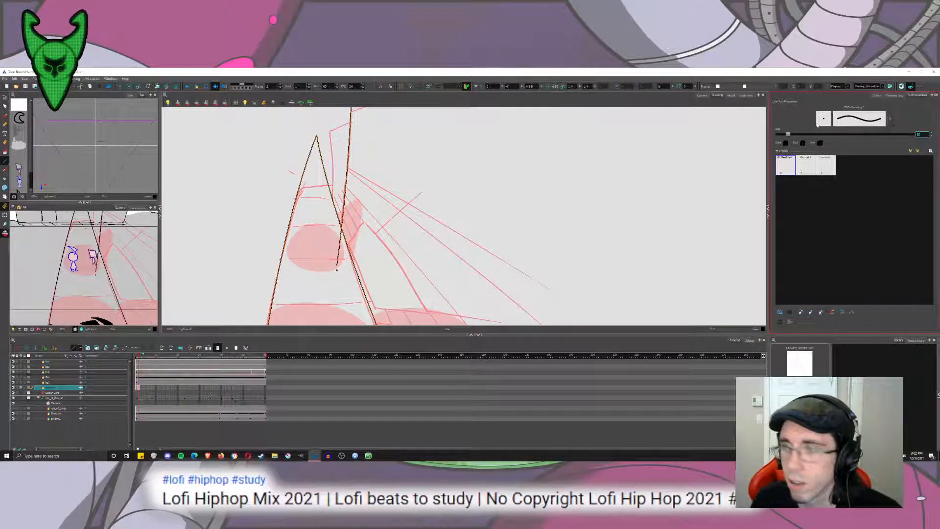
text(10)
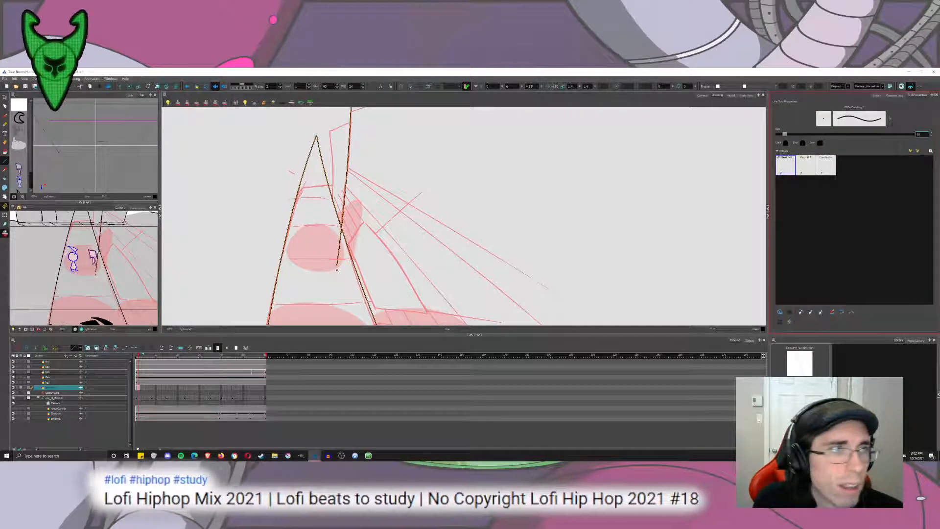
click(5, 97)
click(221, 167)
key(ctrl+v)
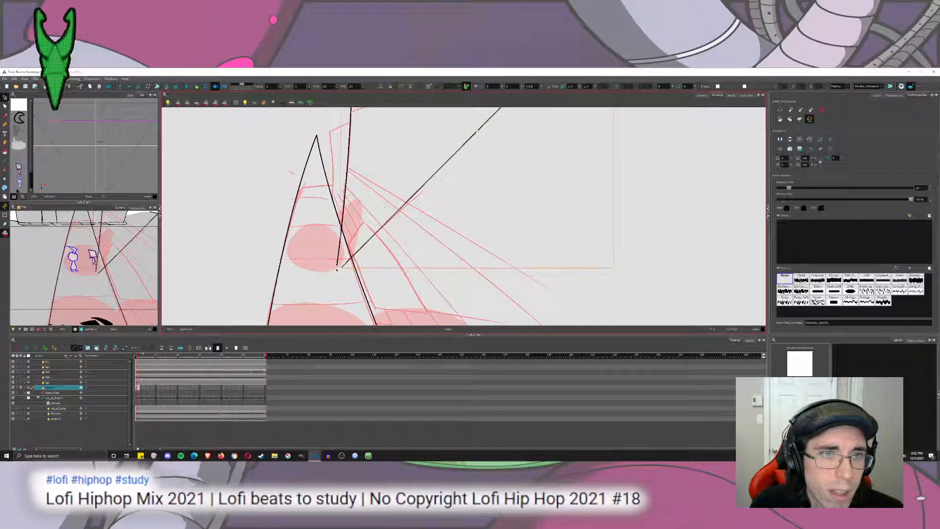
click(221, 167)
click(414, 195)
key(Delete)
Select all the black road and building lines and set their pencil size to 10.
key(ctrl+a)
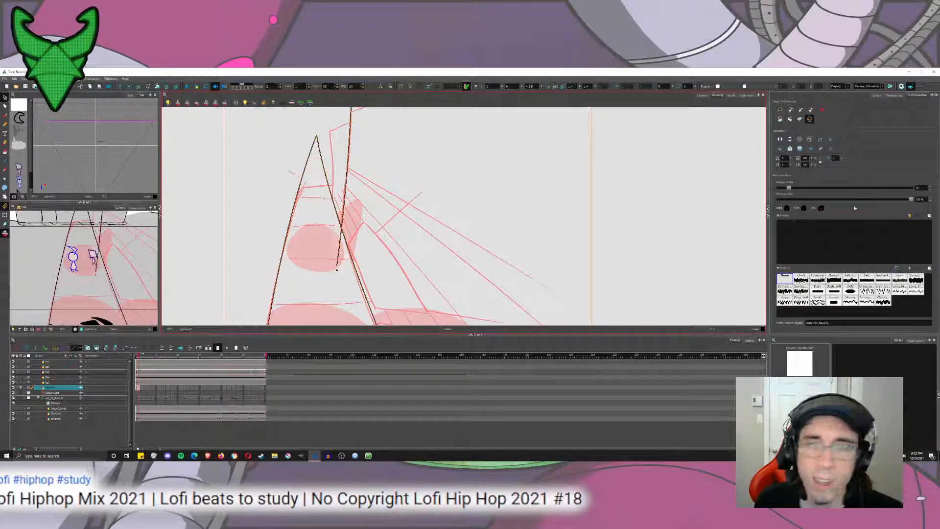
click(919, 188)
text(10)
key(Return)
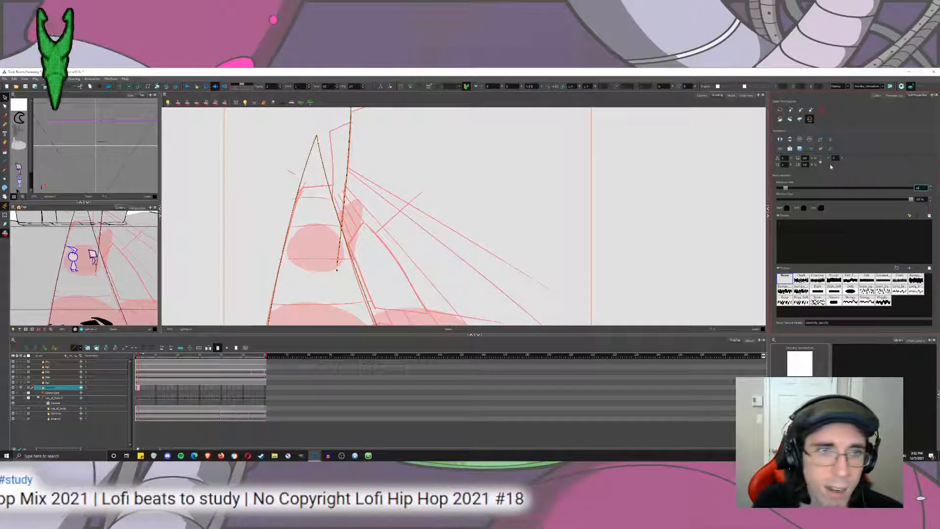
click(637, 196)
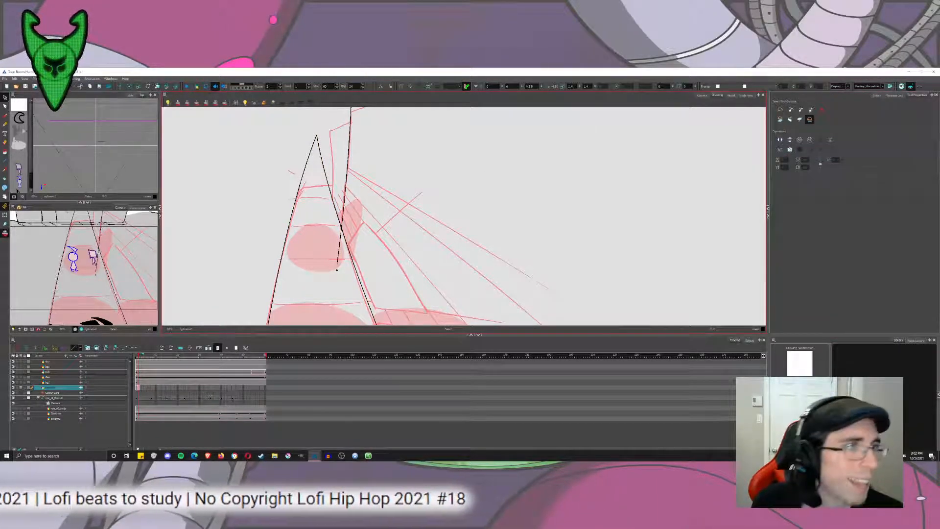
Try a straight diagonal from the crossing of the building line and right road edge up over the rough building, and undo it.
click(5, 161)
drag(341, 225, 409, 127)
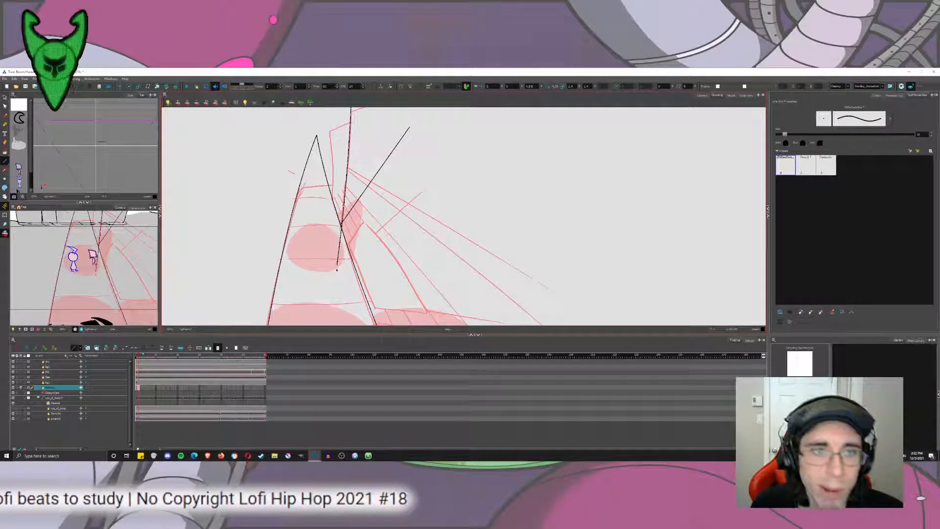
key(ctrl+z)
scroll(337, 270, up, 1)
scroll(329, 280, up, 3)
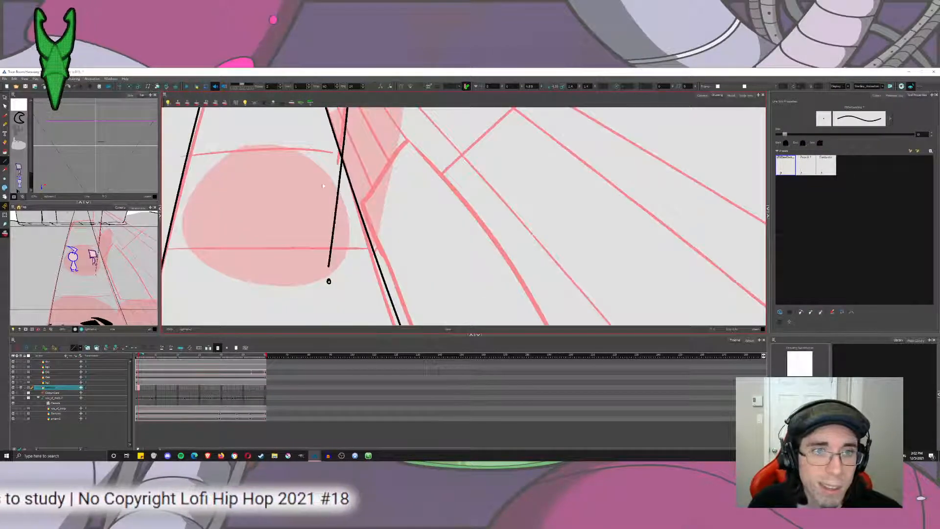
scroll(328, 281, down, 4)
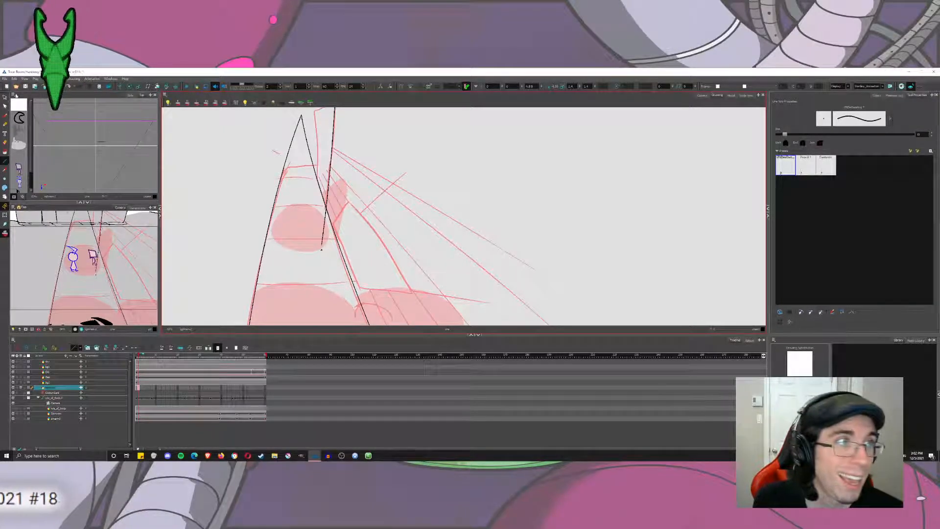
Select the right road edge and swing its lower end far outward from the vanishing point across the rough building lines.
key(alt+s)
click(346, 262)
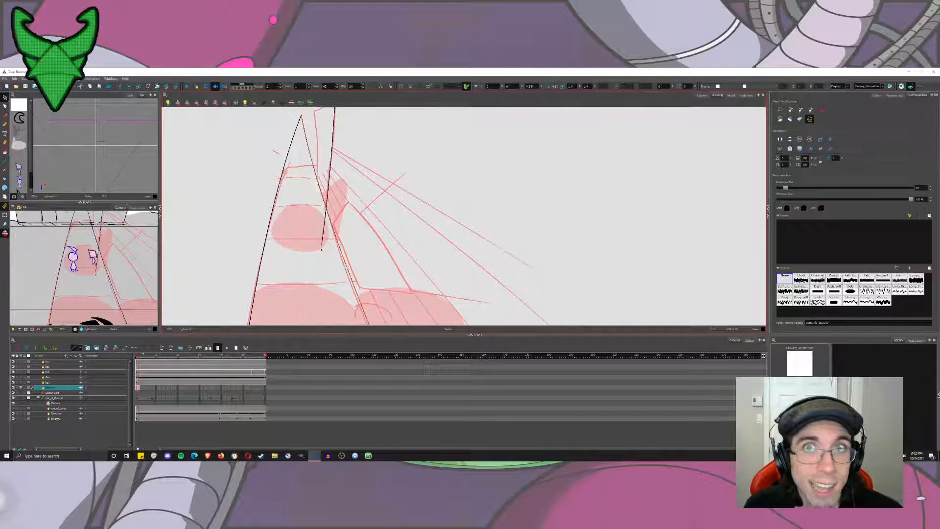
scroll(350, 264, down, 2)
drag(350, 267, 313, 216)
scroll(326, 301, down, 2)
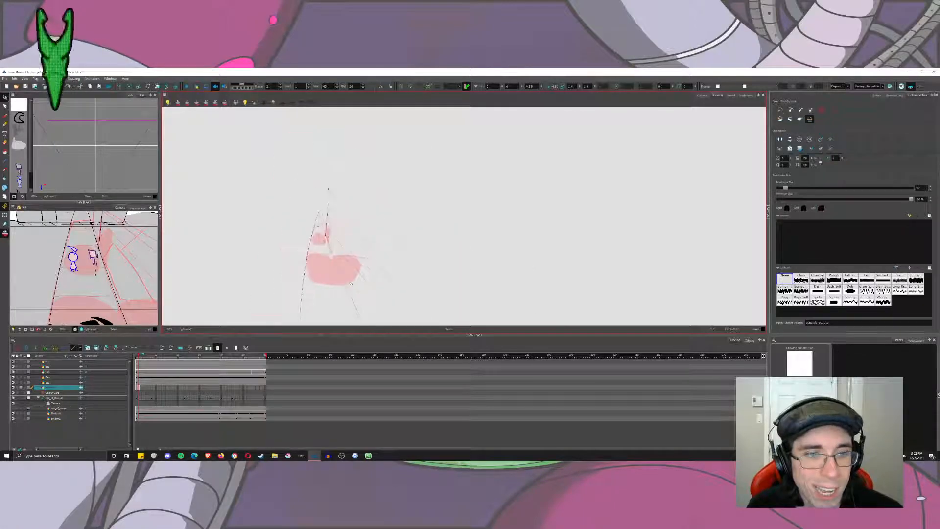
drag(326, 302, 326, 290)
click(260, 238)
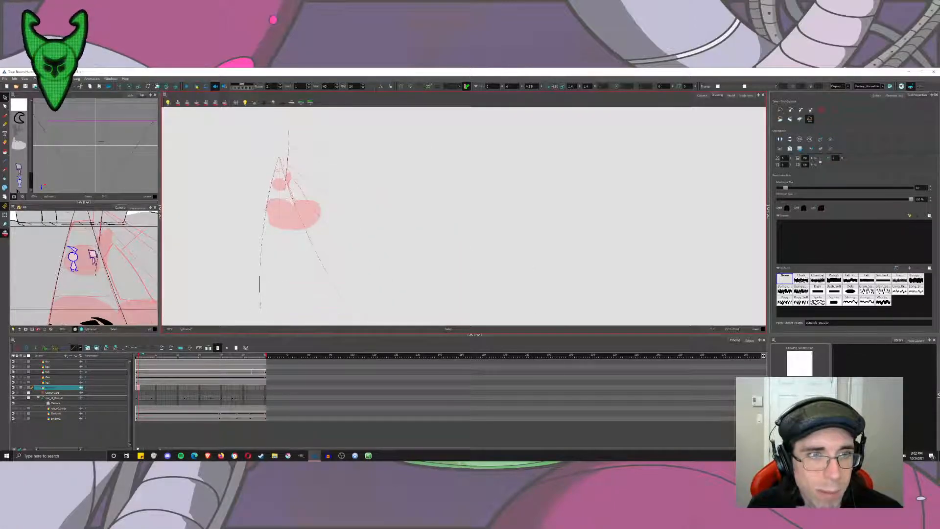
drag(542, 190, 613, 148)
scroll(247, 163, up, 2)
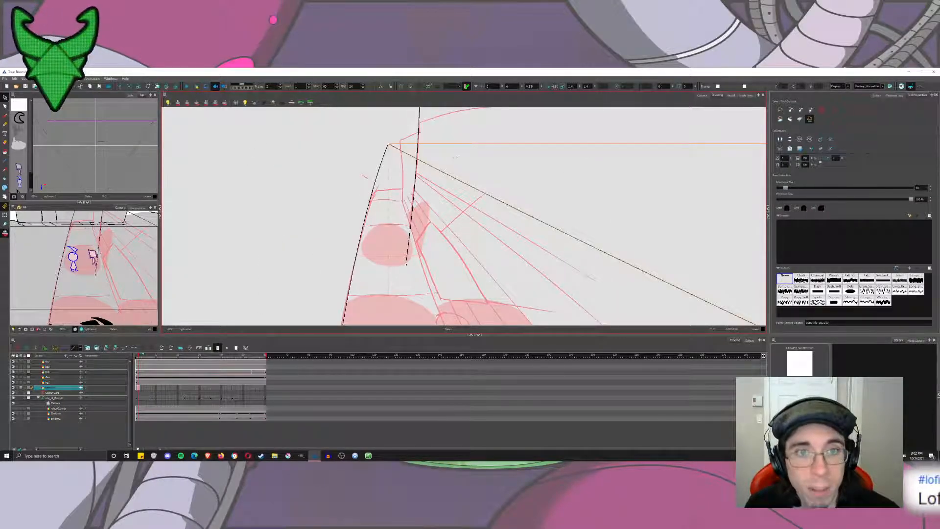
Remove all the black road and building lines from the drawing, keeping only the red rough.
click(458, 165)
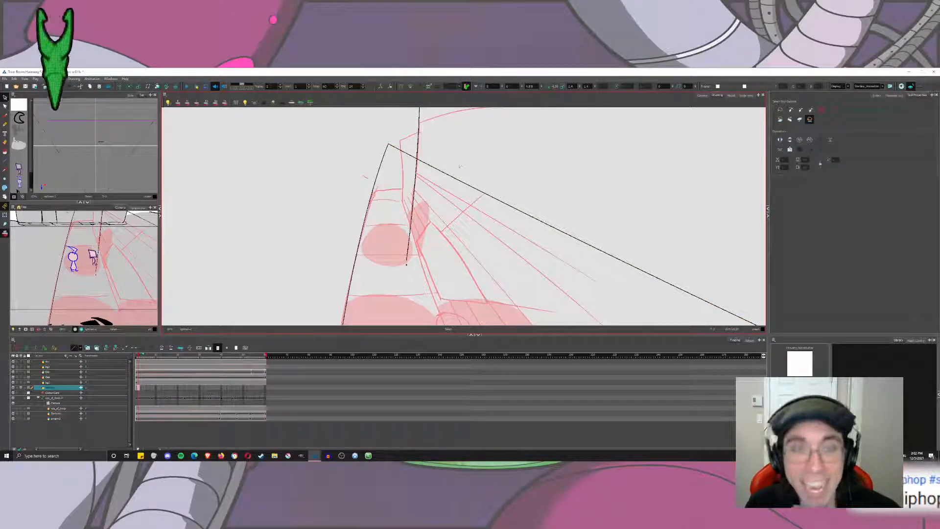
key(ctrl+z)
key(ctrl+z)
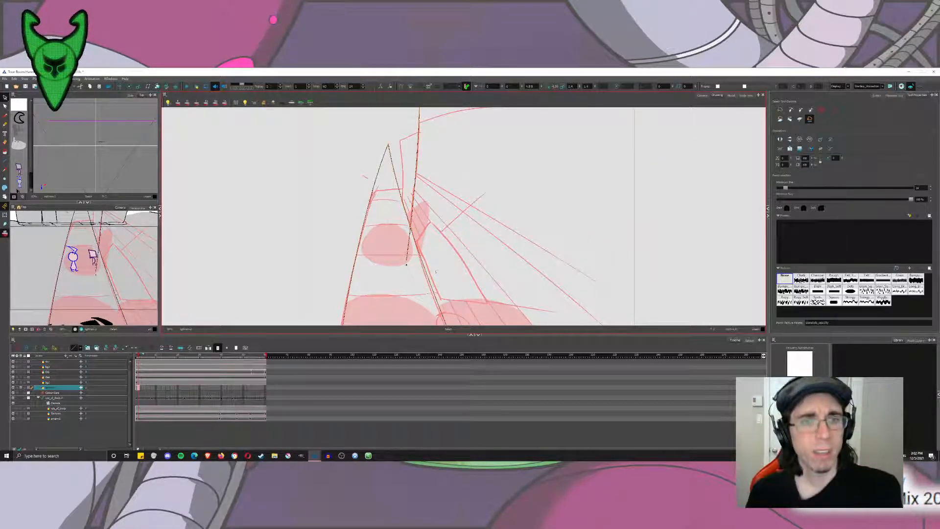
Draw a very large ellipse whose left side follows the rough road's left edge, and select it.
click(5, 160)
click(20, 172)
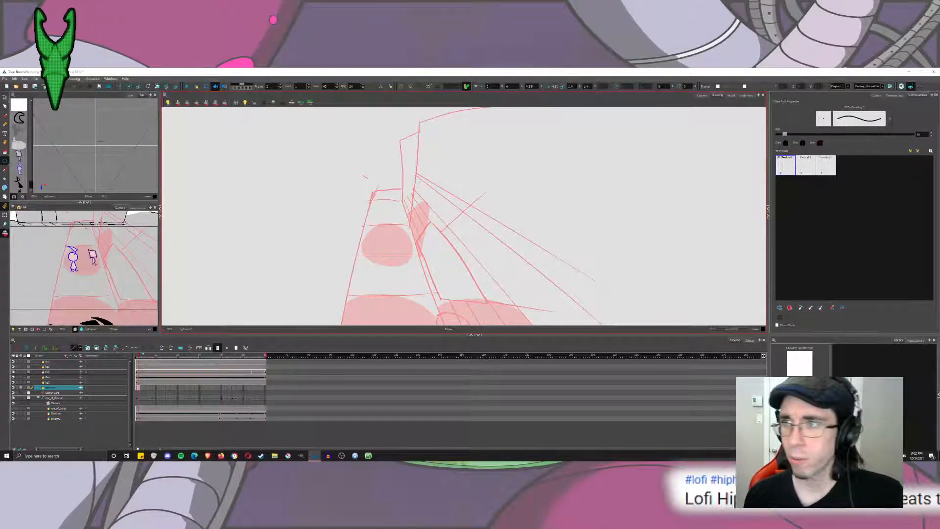
scroll(365, 177, down, 10)
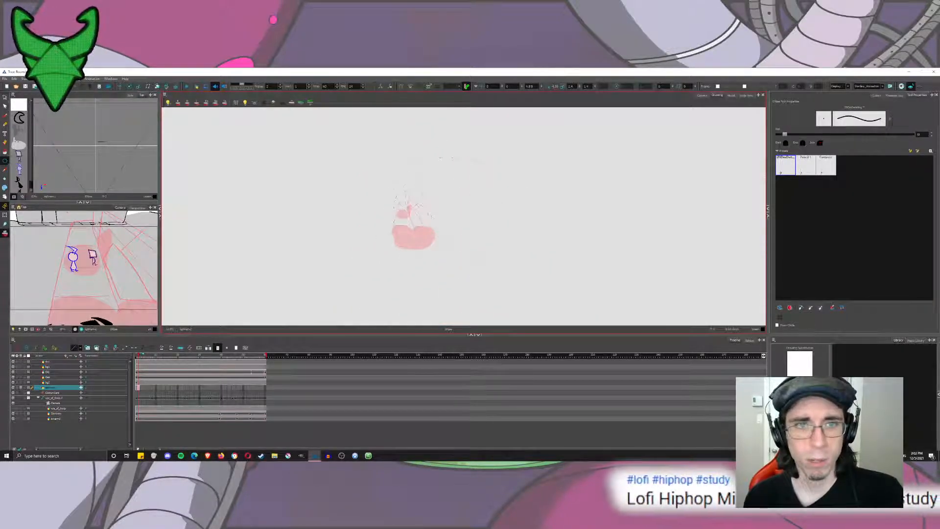
mouse_move(500, 265)
mouse_down()
mouse_move(531, 297)
mouse_move(529, 311)
mouse_up()
key(alt+s)
click(455, 309)
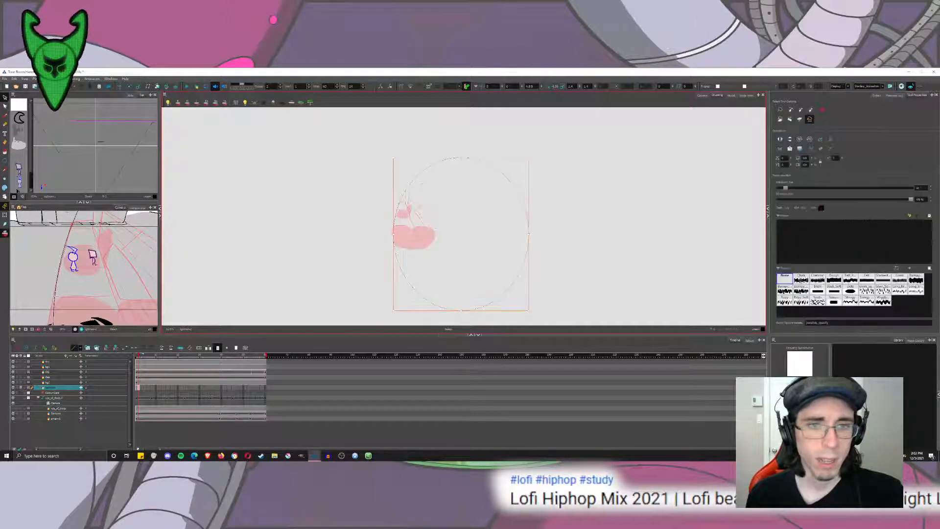
Set the ellipse's line thickness to 33 and move the ellipse so its left side follows the rough road's left edge.
scroll(451, 304, down, 2)
mouse_move(461, 313)
mouse_down()
mouse_move(433, 276)
mouse_move(431, 316)
mouse_up()
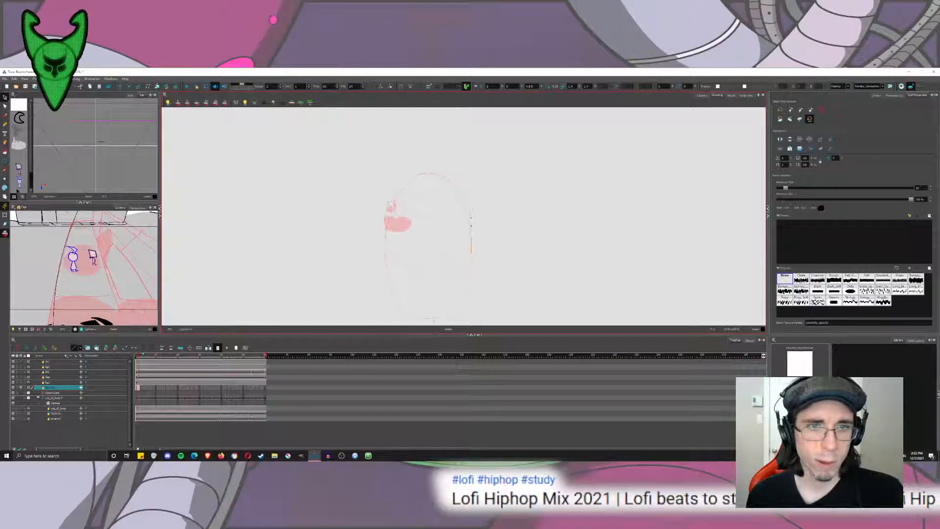
scroll(384, 202, up, 3)
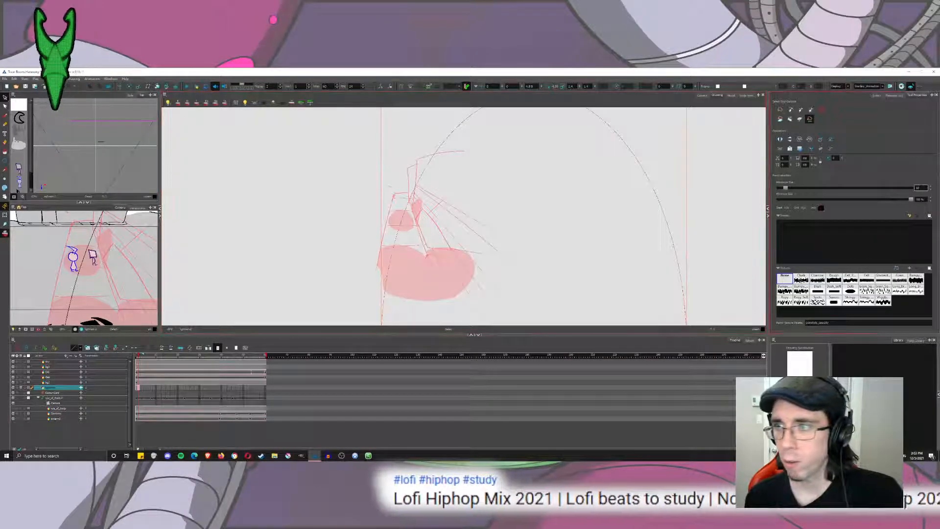
text(33)
click(637, 211)
drag(637, 211, 607, 247)
click(631, 243)
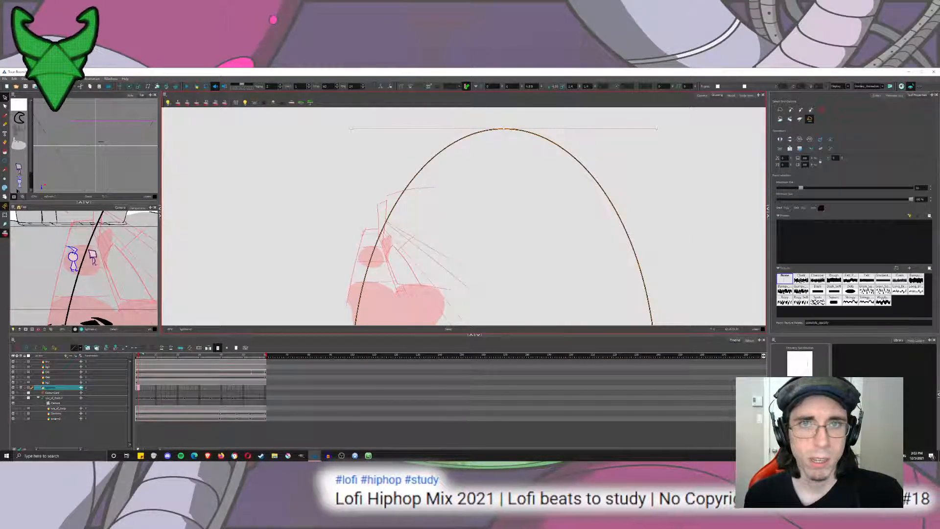
click(381, 209)
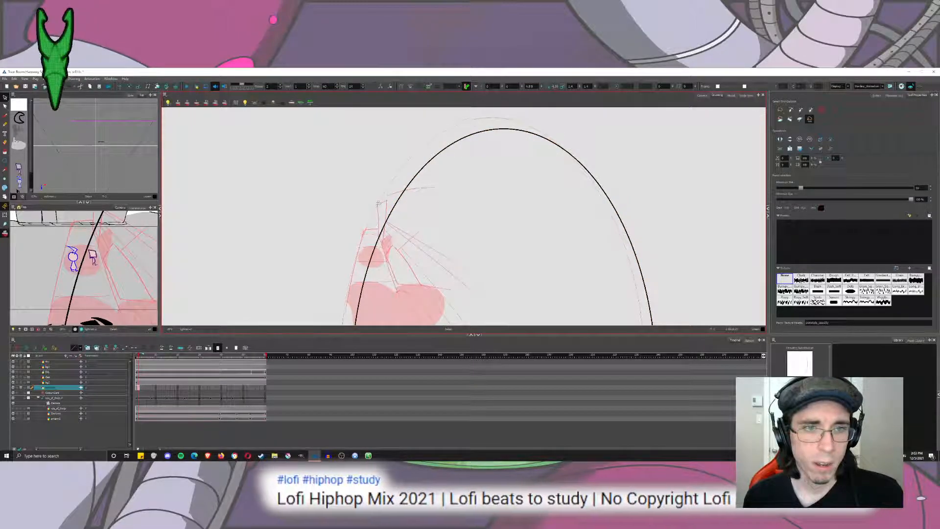
scroll(392, 201, down, 6)
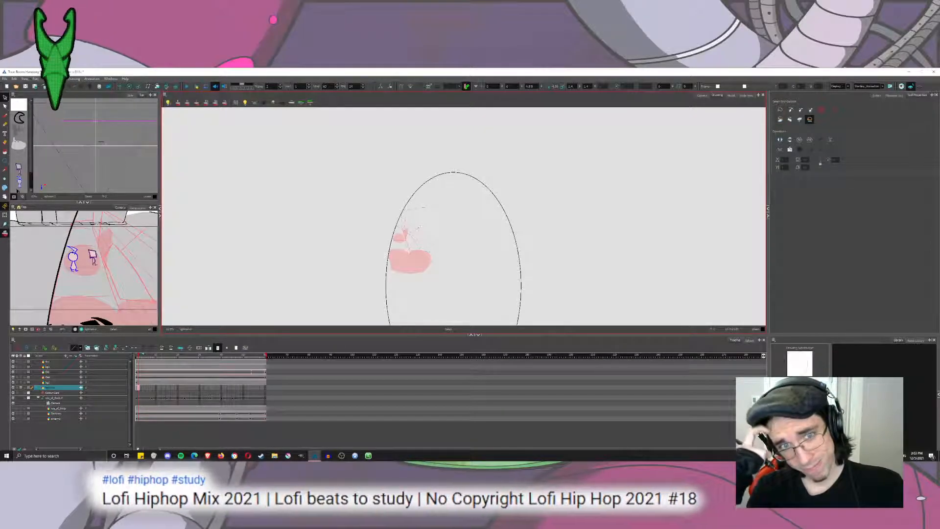
scroll(402, 215, up, 6)
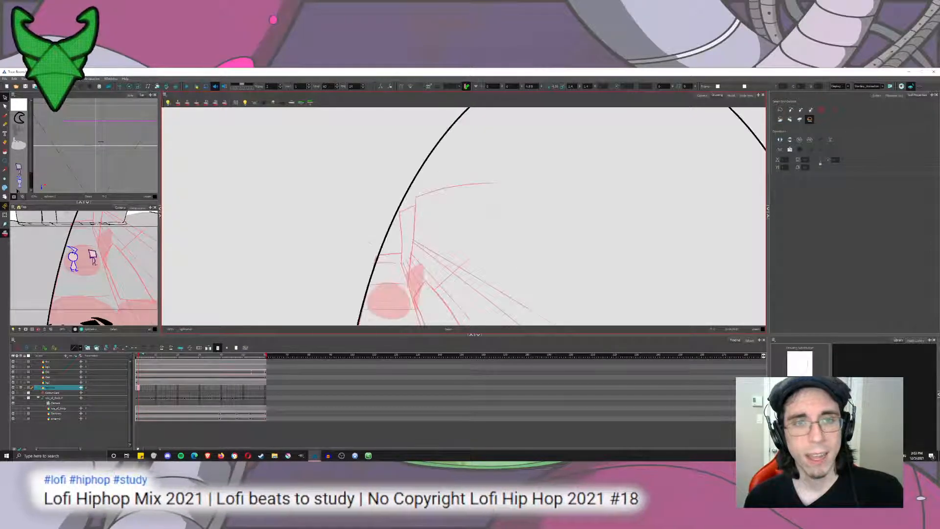
scroll(577, 197, down, 4)
drag(611, 212, 561, 182)
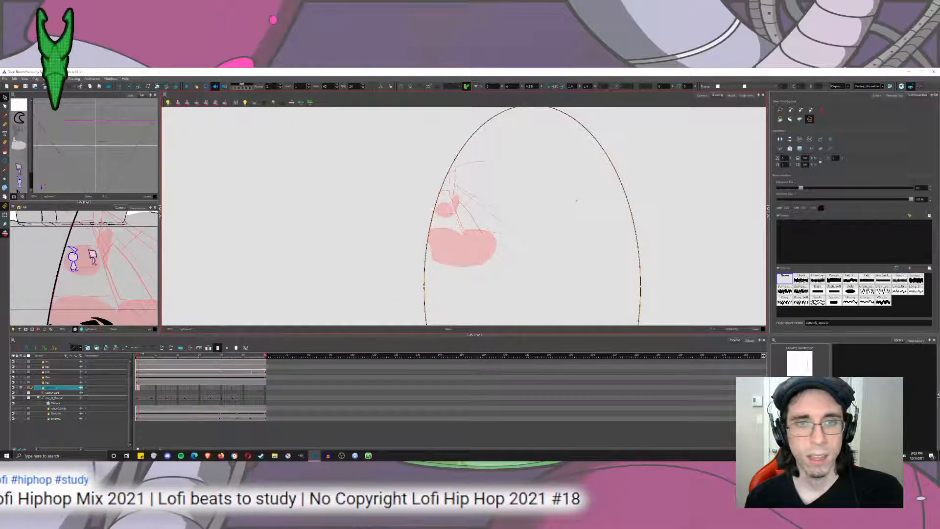
Try pasting a second ellipse offset sideways as the right road edge, then undo back to the red rough only.
key(space)
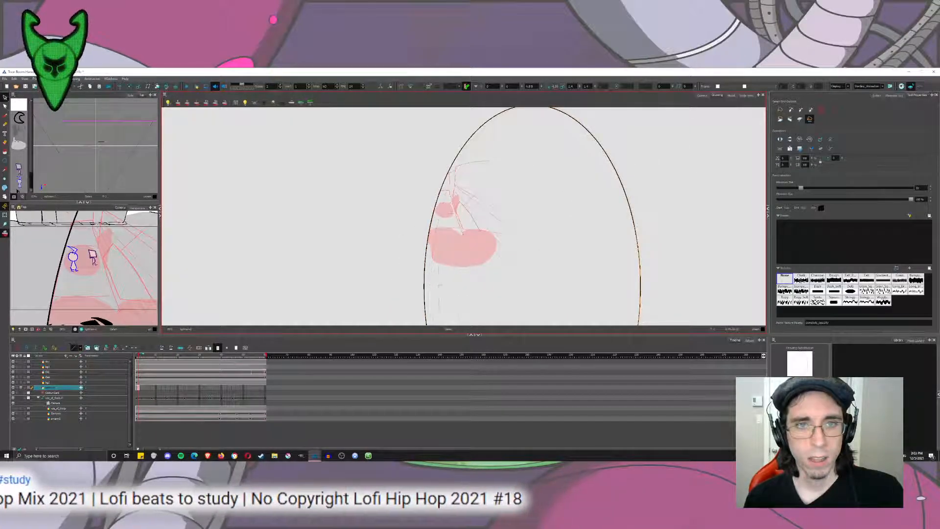
drag(458, 280, 458, 280)
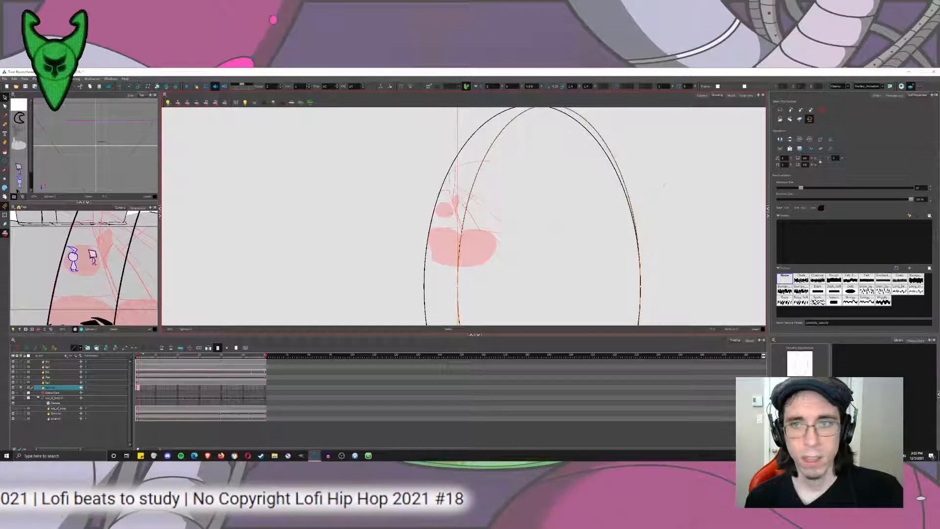
key(ctrl+z)
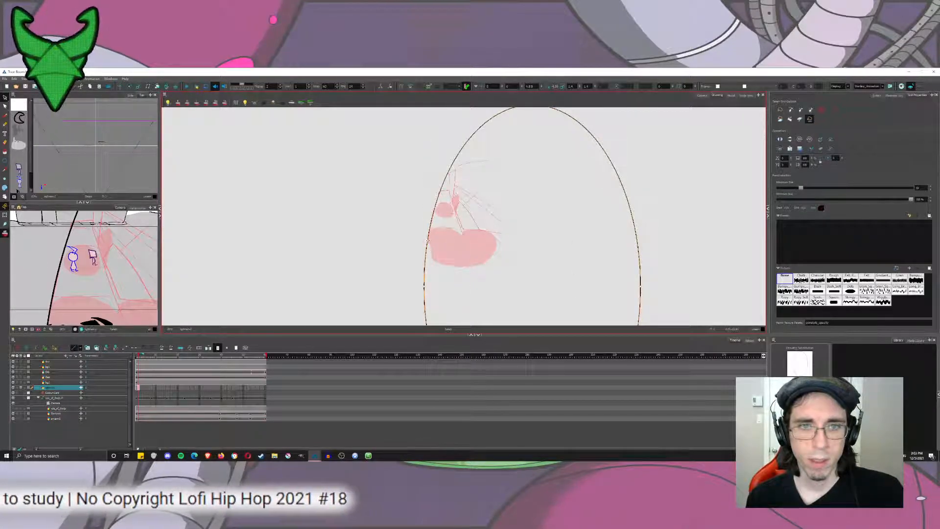
key(ctrl+v)
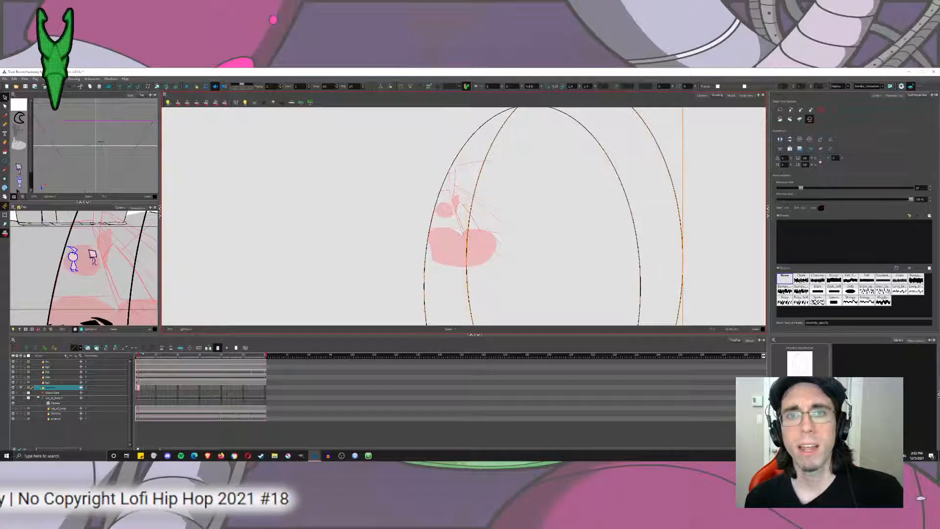
key(ctrl+z)
key(ctrl+z)
Brush a thin left road edge over the rough and try several right road edge strokes crossing it above the building, undoing the latter.
key(alt+b)
scroll(438, 175, up, 3)
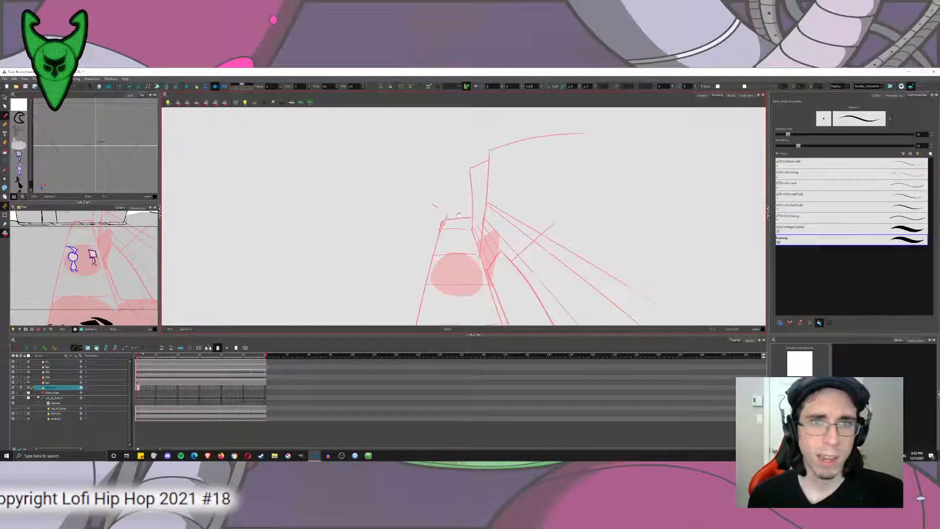
mouse_move(458, 214)
mouse_down()
mouse_move(394, 136)
mouse_move(355, 297)
mouse_up()
scroll(384, 205, down, 2)
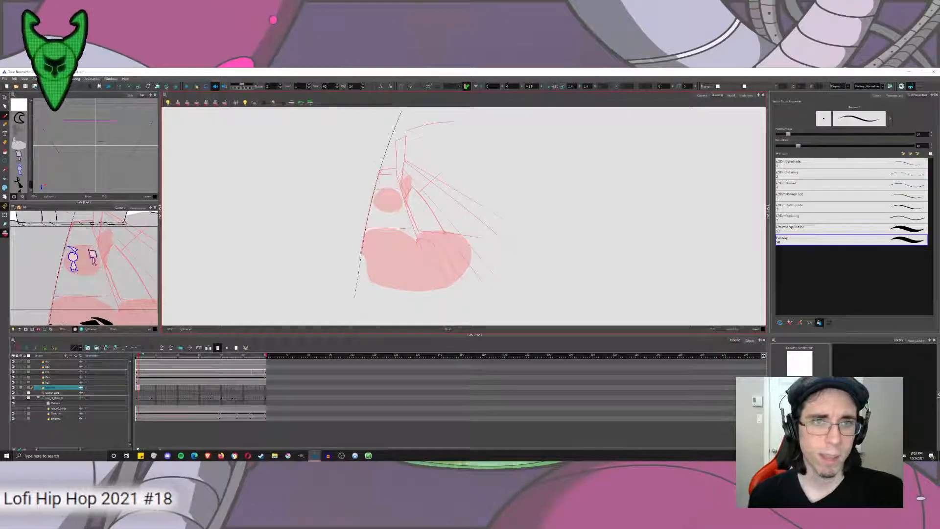
drag(387, 113, 437, 277)
key(ctrl+z)
drag(378, 114, 440, 274)
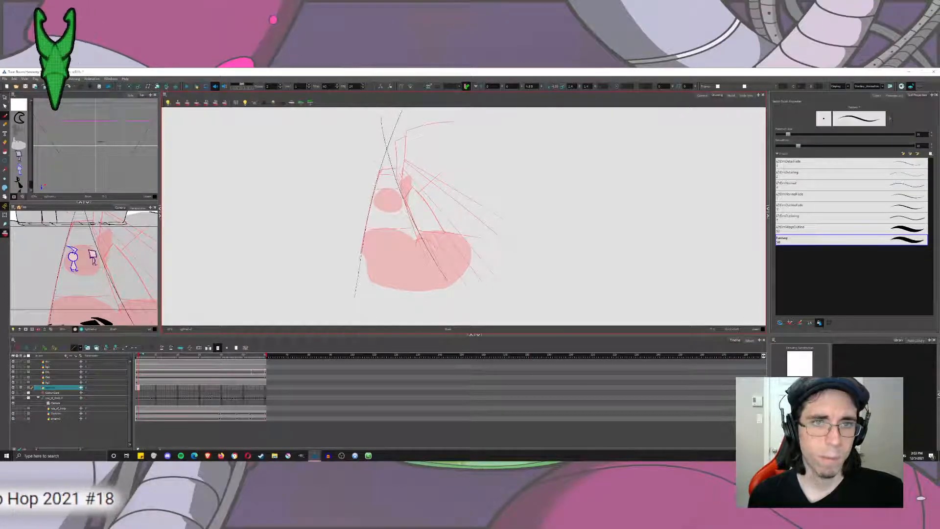
key(ctrl+z)
drag(379, 109, 431, 264)
key(ctrl+z)
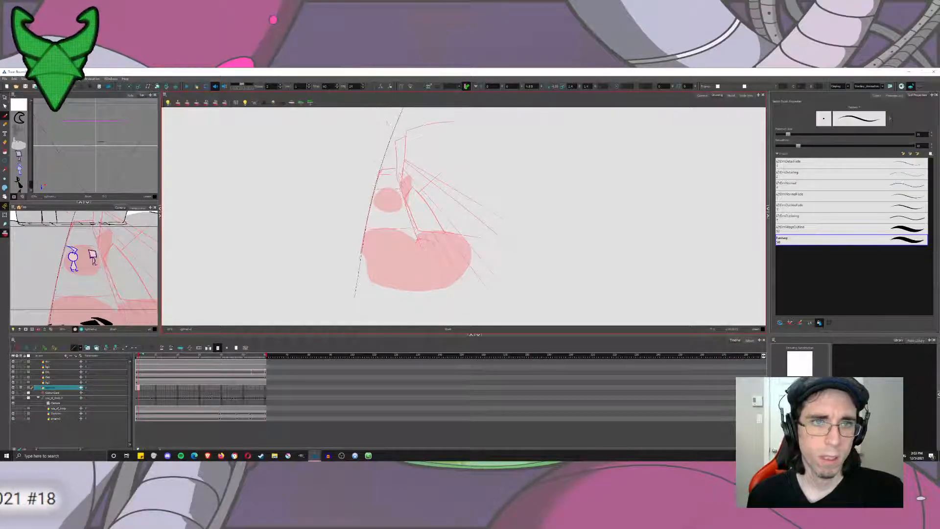
Try a right road edge and a line down the middle of the road, then undo all the thin brush strokes.
drag(386, 121, 435, 266)
drag(389, 130, 420, 292)
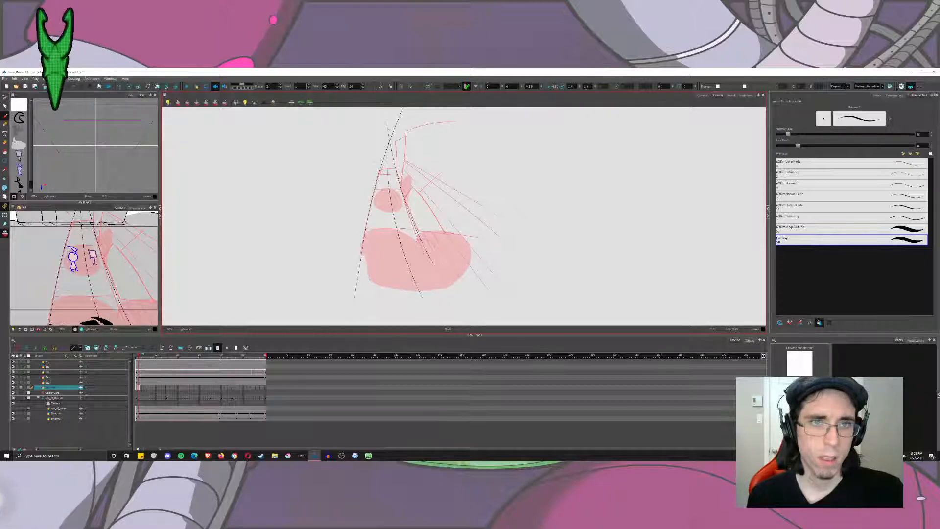
drag(391, 147, 429, 291)
key(ctrl+z)
key(ctrl+z)
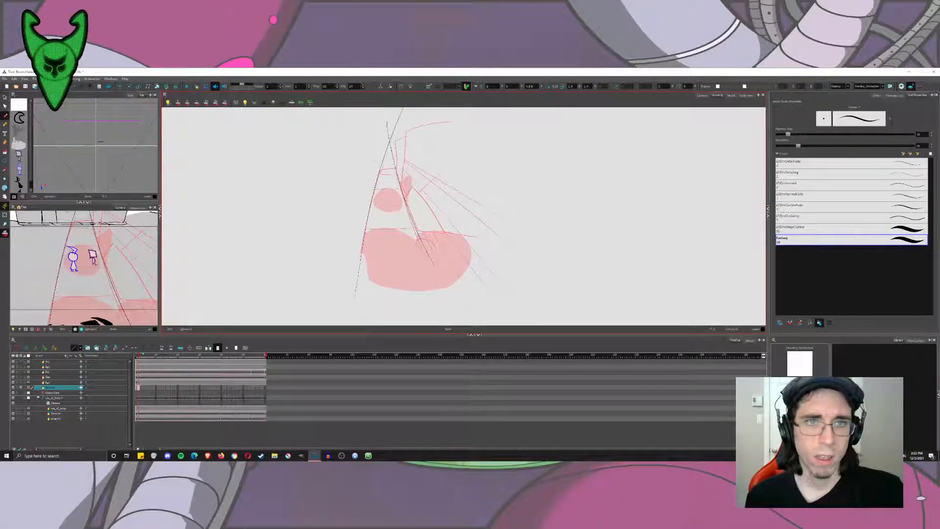
key(ctrl+z)
key(ctrl+z)
key(ctrl+z)
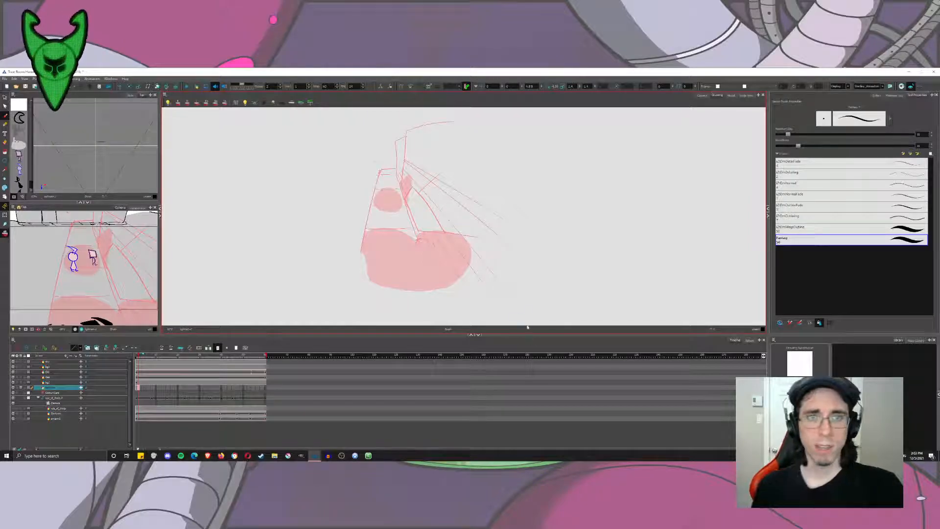
Set the brush size to 55 and draw a bold curved left road edge along the rough, extending above the road's far end.
scroll(378, 163, up, 3)
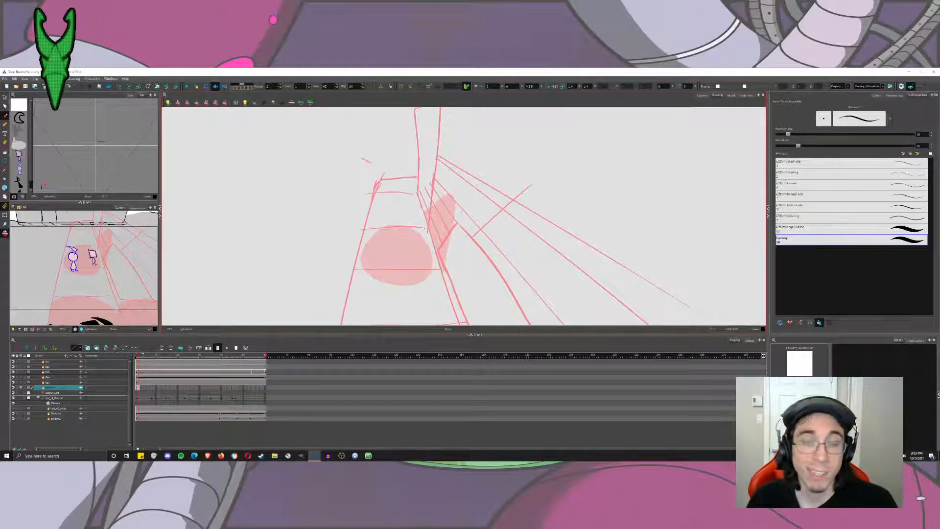
scroll(440, 195, down, 3)
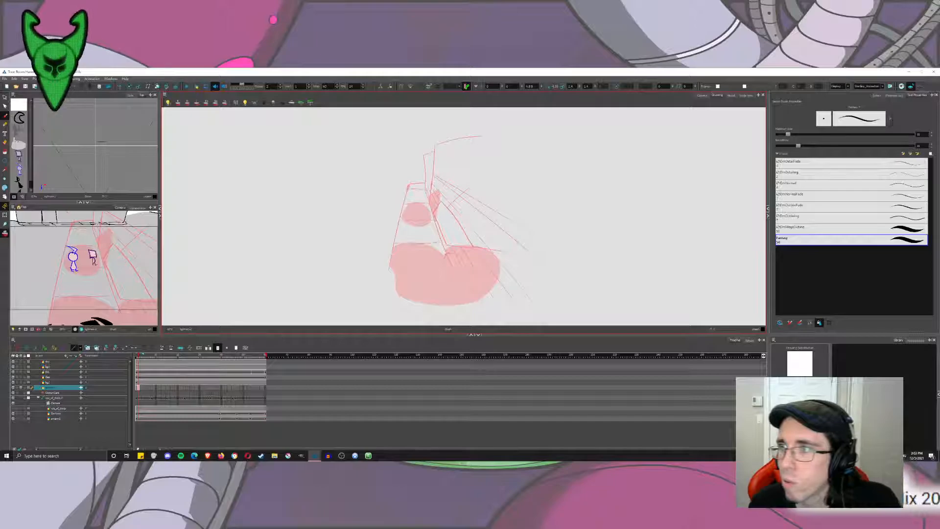
click(923, 136)
text(55)
drag(529, 152, 449, 240)
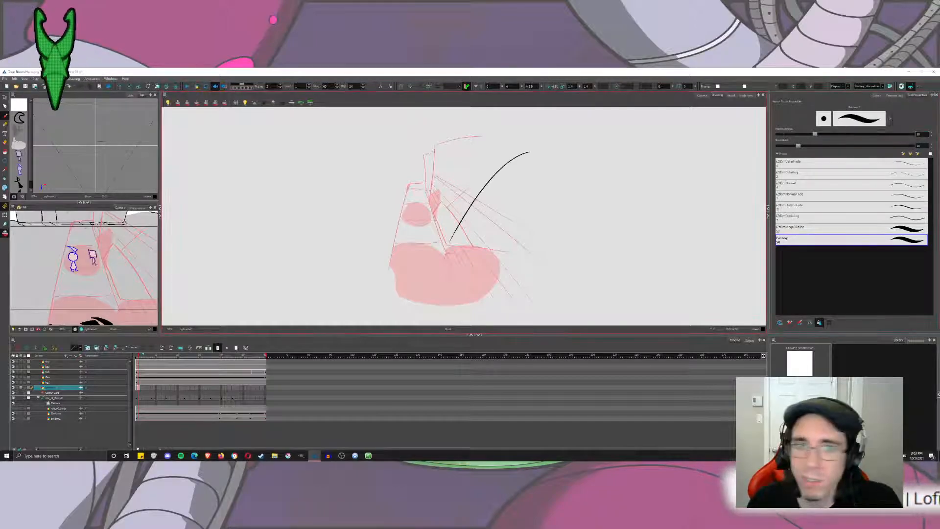
key(ctrl+z)
drag(430, 119, 389, 294)
key(ctrl+z)
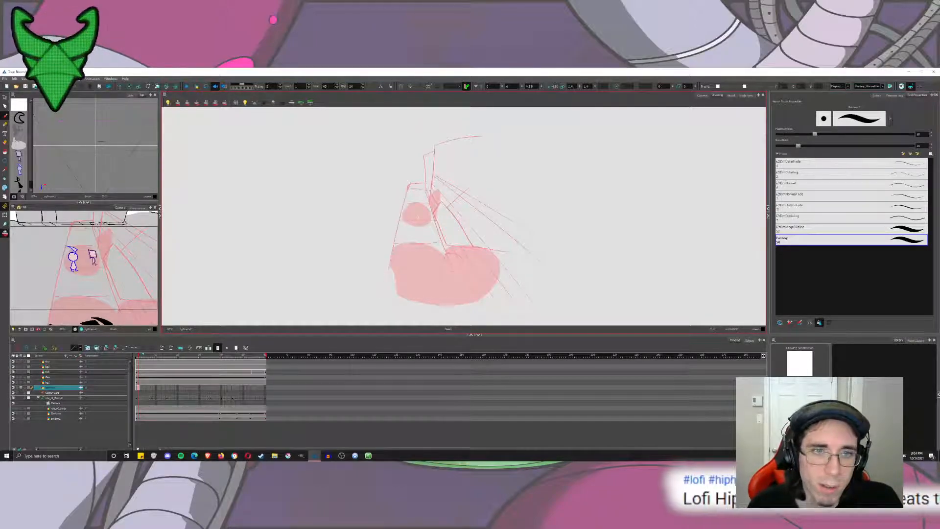
scroll(404, 211, down, 1)
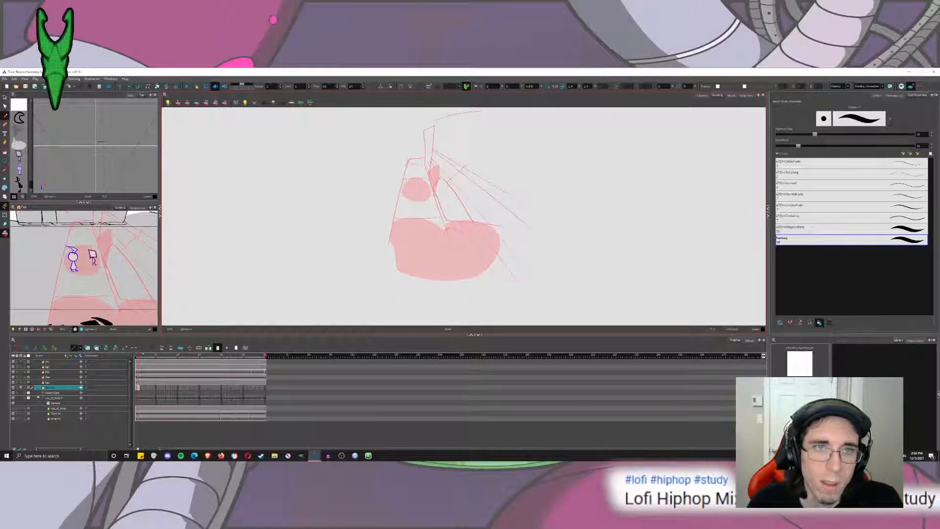
drag(381, 280, 421, 122)
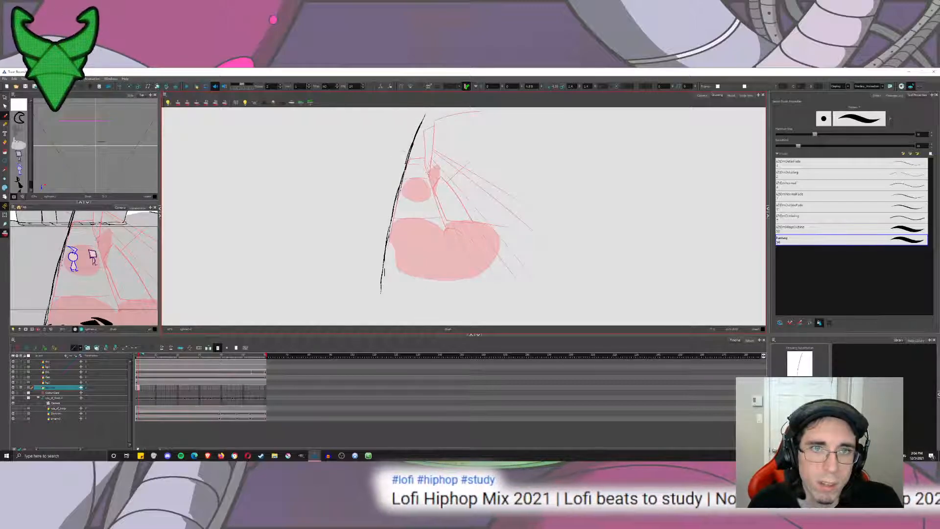
Try right road edge strokes starting near the top of the left edge and curving down over the rough, and undo them.
drag(414, 128, 433, 193)
key(ctrl+z)
key(ctrl+z)
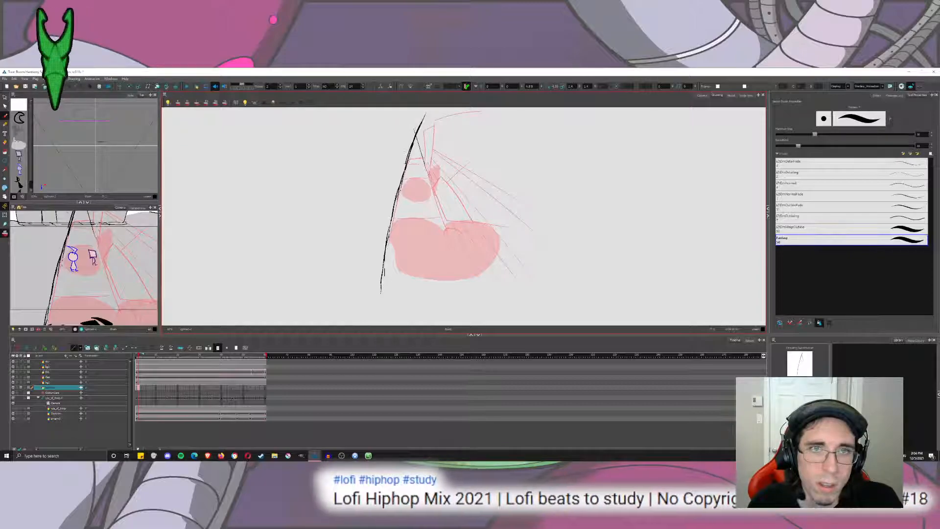
key(ctrl+z)
mouse_move(416, 134)
mouse_down()
mouse_move(450, 230)
mouse_move(491, 282)
mouse_up()
drag(449, 230, 509, 299)
key(ctrl+z)
key(ctrl+z)
key(ctrl+z)
key(ctrl+z)
key(ctrl+z)
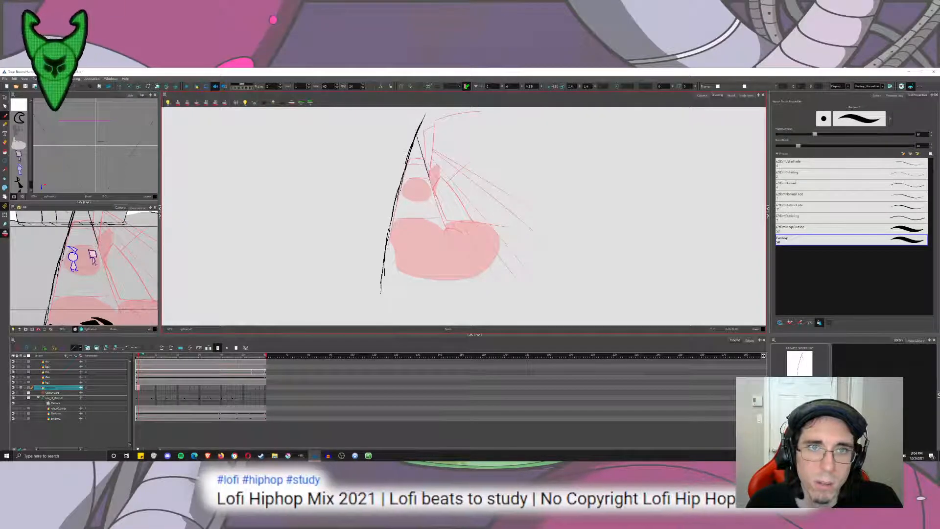
Draw the curved right road edge in overlapping strokes from the vanishing point on the left edge down past the large rough blob.
drag(415, 135, 446, 221)
drag(420, 157, 461, 251)
drag(432, 199, 454, 240)
drag(461, 253, 516, 308)
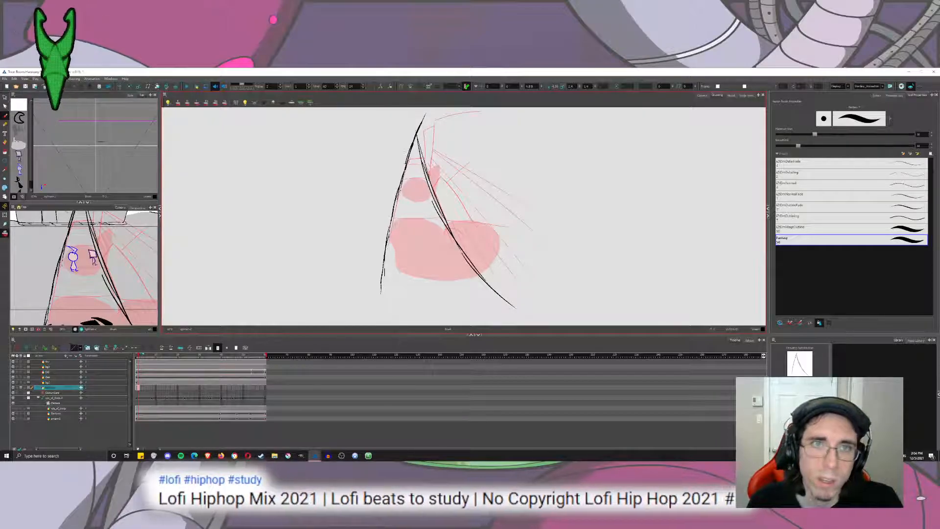
Try a fan of curved building lines from the vanishing point, two bending down outside the road and one arching over the rough roofline.
drag(417, 138, 549, 280)
key(ctrl+z)
drag(417, 138, 550, 281)
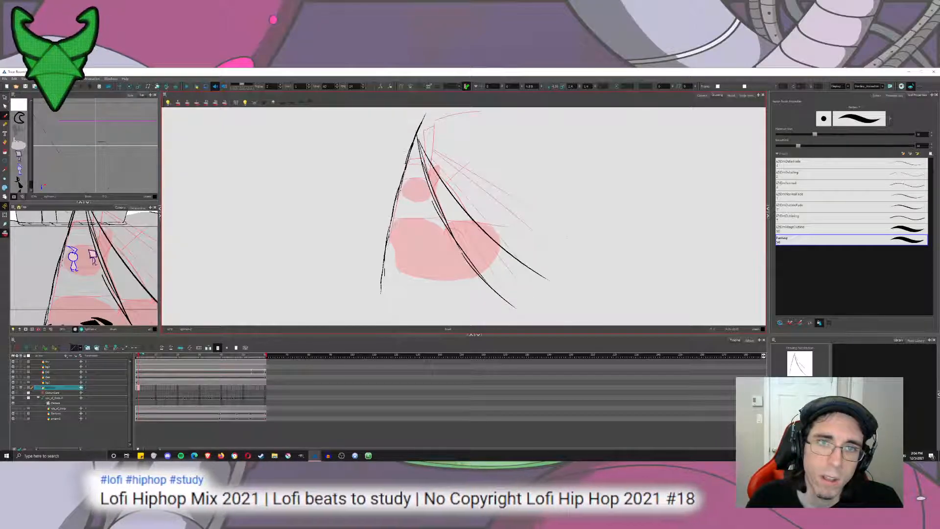
drag(417, 137, 555, 211)
mouse_move(404, 151)
mouse_down()
mouse_move(389, 190)
mouse_move(563, 193)
mouse_up()
key(ctrl+z)
drag(406, 186, 571, 153)
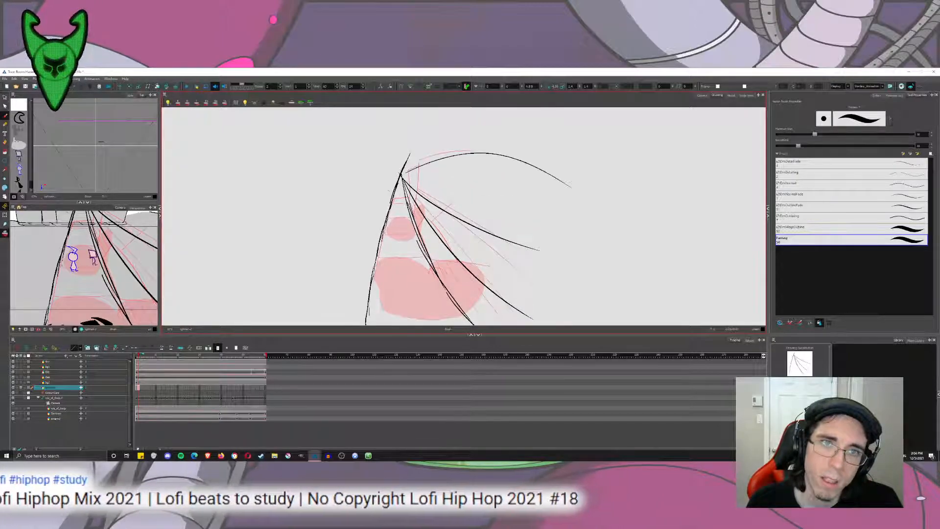
key(ctrl+z)
drag(399, 175, 551, 161)
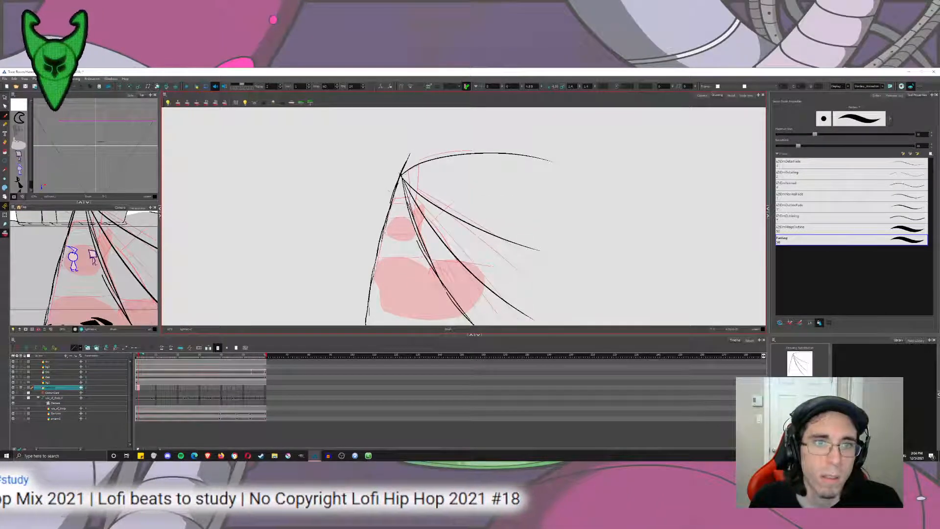
Try intermediate curves between the arched roofline and the lower building lines, then undo the whole fan down to the two road edges.
drag(403, 174, 591, 211)
drag(401, 175, 526, 231)
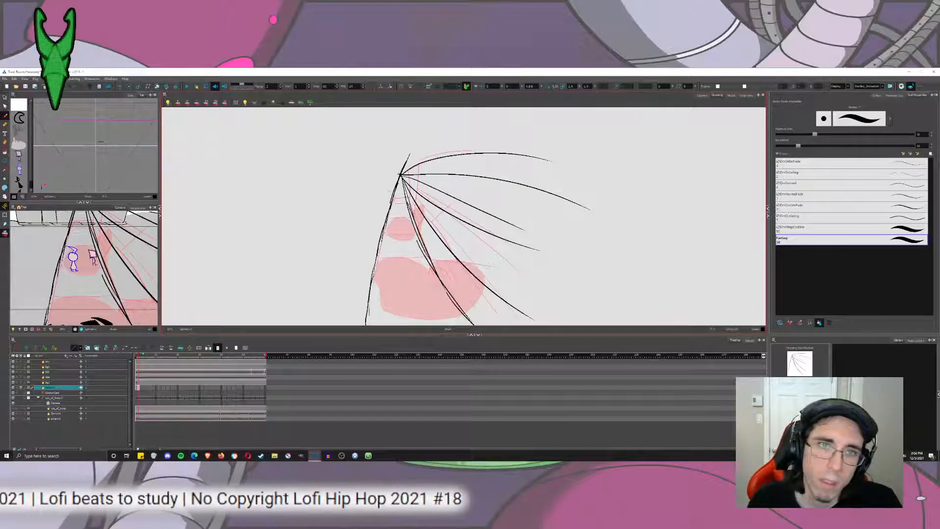
key(ctrl+z)
key(ctrl+z)
drag(401, 178, 587, 219)
key(ctrl+z)
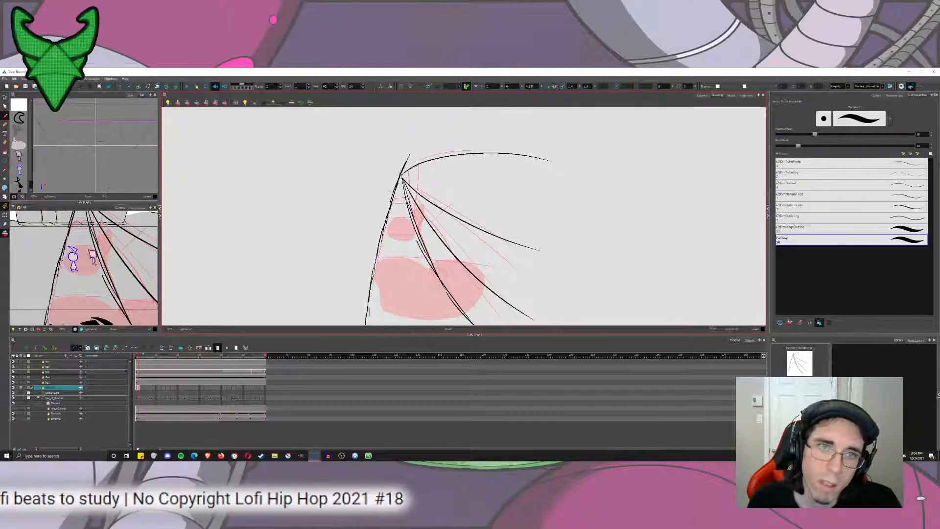
drag(402, 176, 576, 207)
key(ctrl+z)
key(ctrl+z)
key(ctrl+z)
key(ctrl+z)
key(ctrl+z)
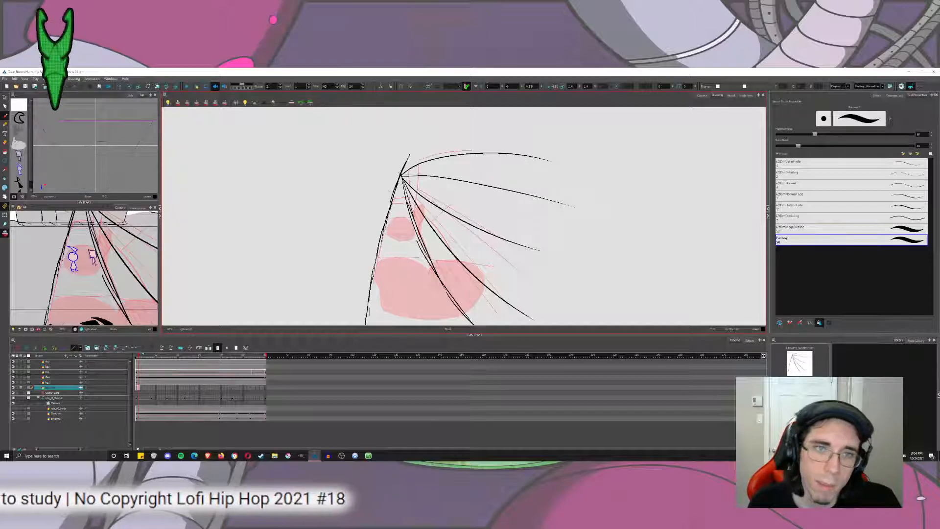
Draw two curved building lines from the vanishing point, a short lower one and a longer one sweeping far out beyond the rough building.
drag(402, 178, 546, 288)
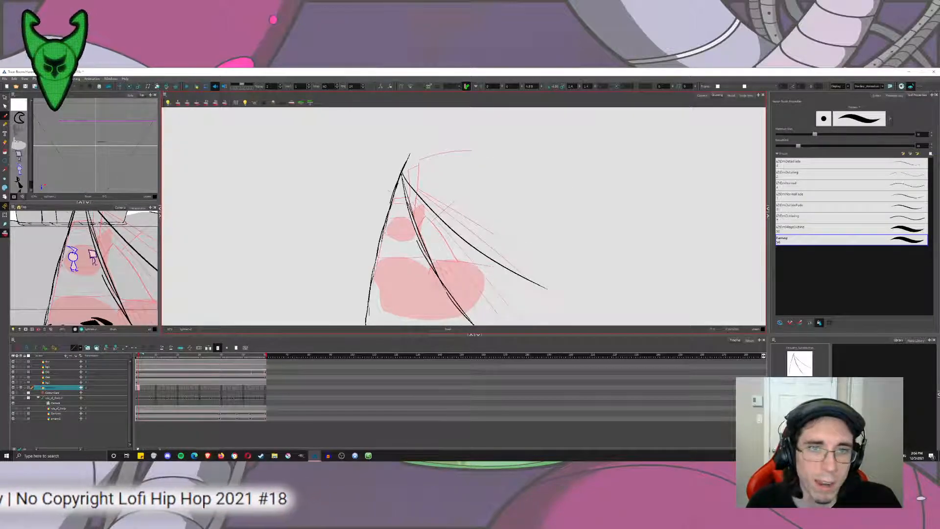
key(ctrl+z)
drag(402, 178, 521, 271)
drag(402, 178, 677, 254)
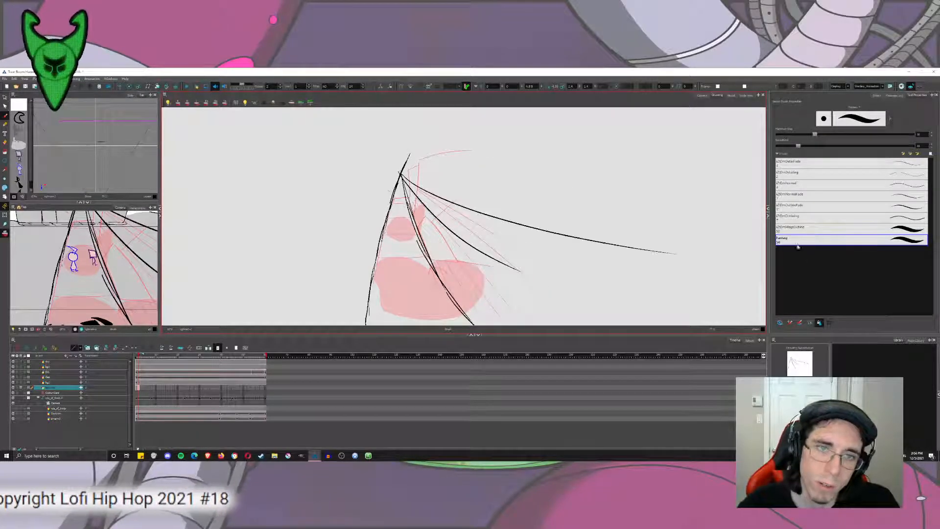
Extend the fan from the vanishing point with two long, nearly level lines to the right and a steep curve outside the left road edge.
drag(402, 178, 756, 212)
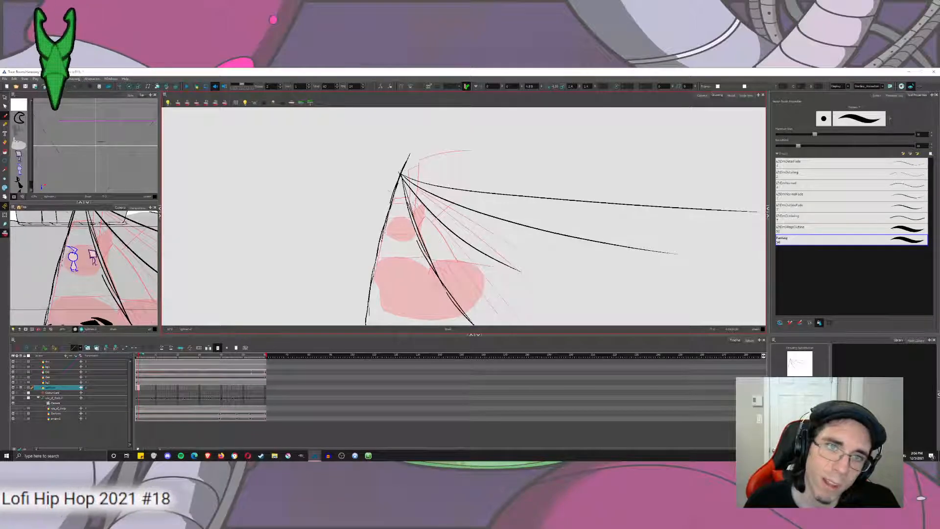
drag(402, 177, 734, 186)
drag(399, 174, 325, 325)
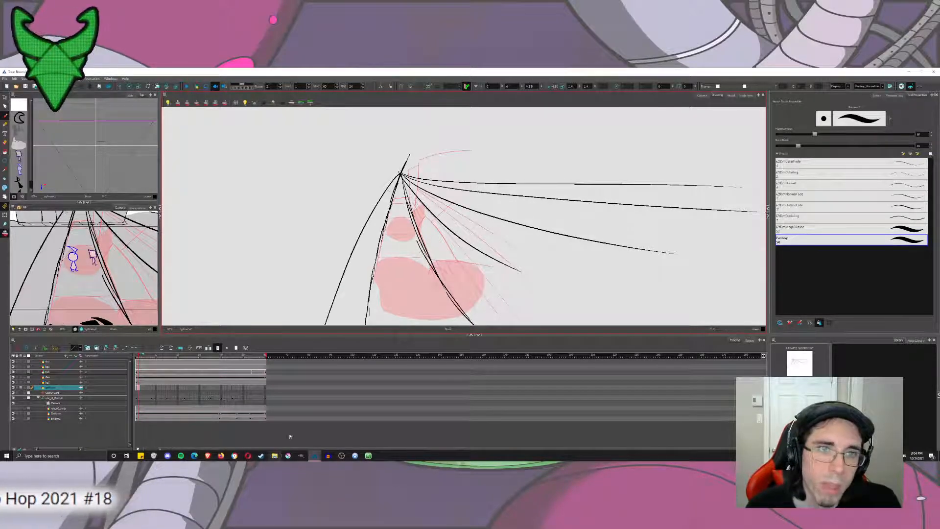
key(ctrl+z)
drag(399, 175, 313, 325)
key(ctrl+z)
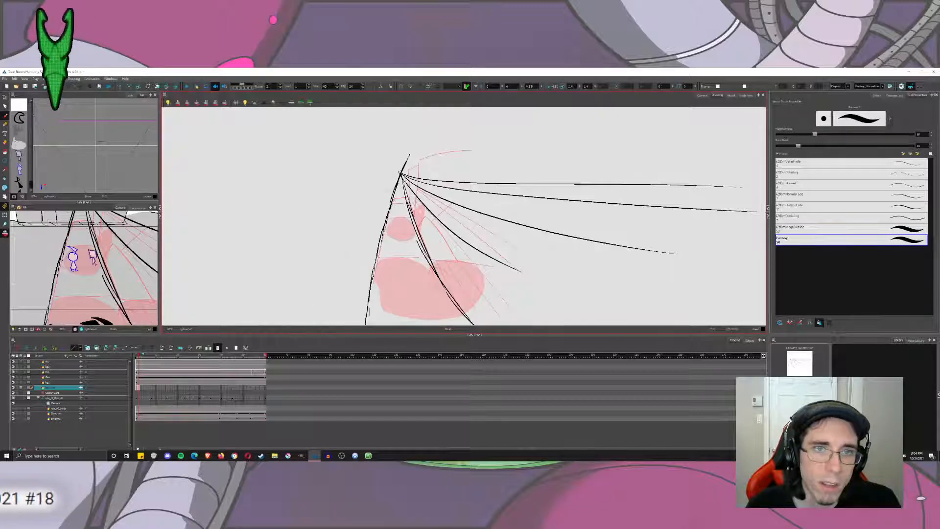
mouse_move(400, 175)
mouse_down()
mouse_move(368, 211)
mouse_move(321, 325)
mouse_up()
Draw a wide sweeping curve and a higher, nearly level line from the vanishing point out to the far left.
drag(399, 174, 178, 320)
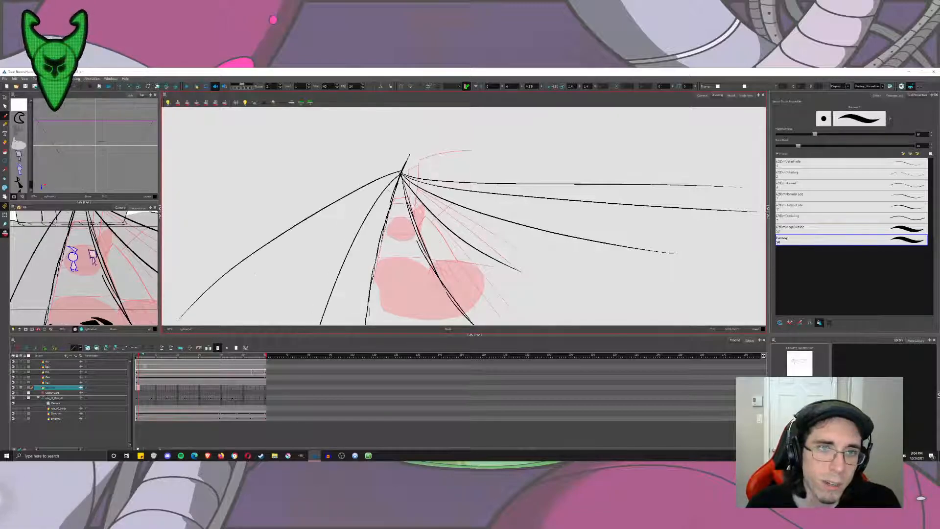
key(ctrl+z)
drag(400, 174, 183, 325)
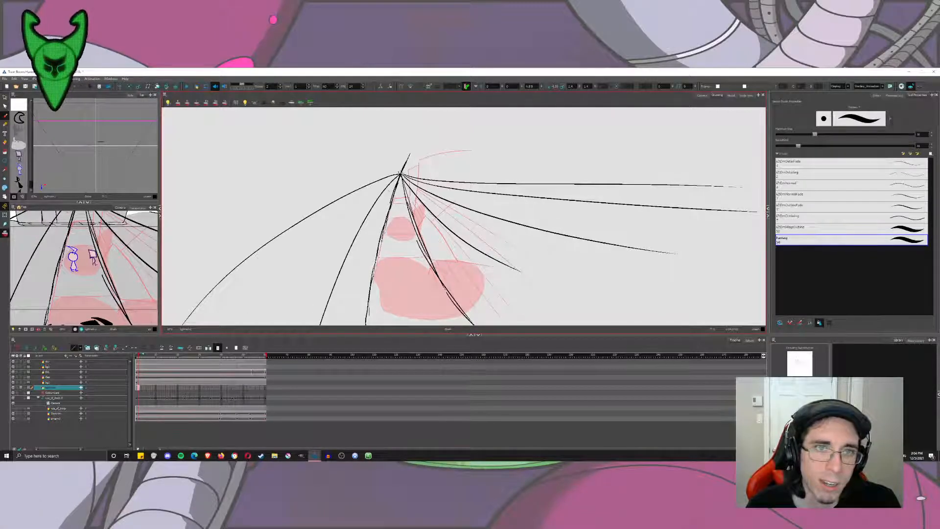
drag(399, 174, 181, 190)
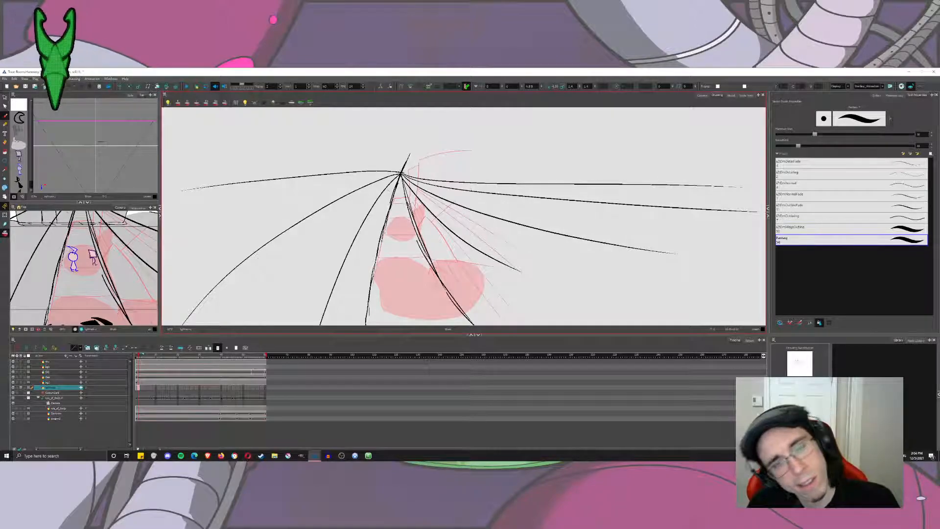
Select and delete the entire fan of perspective lines, leaving only the rough underlay.
key(space)
mouse_move(484, 196)
mouse_down()
mouse_move(459, 186)
mouse_move(482, 190)
mouse_up()
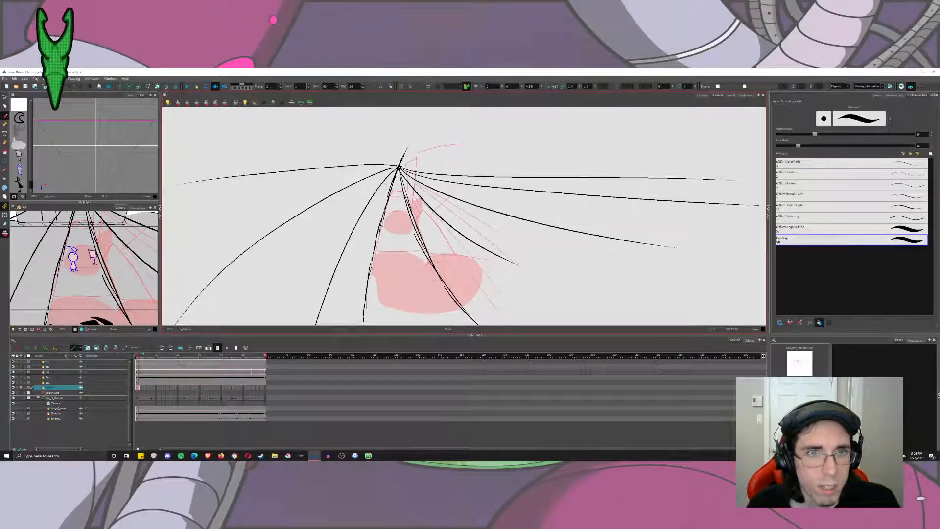
key(space)
drag(463, 219, 458, 214)
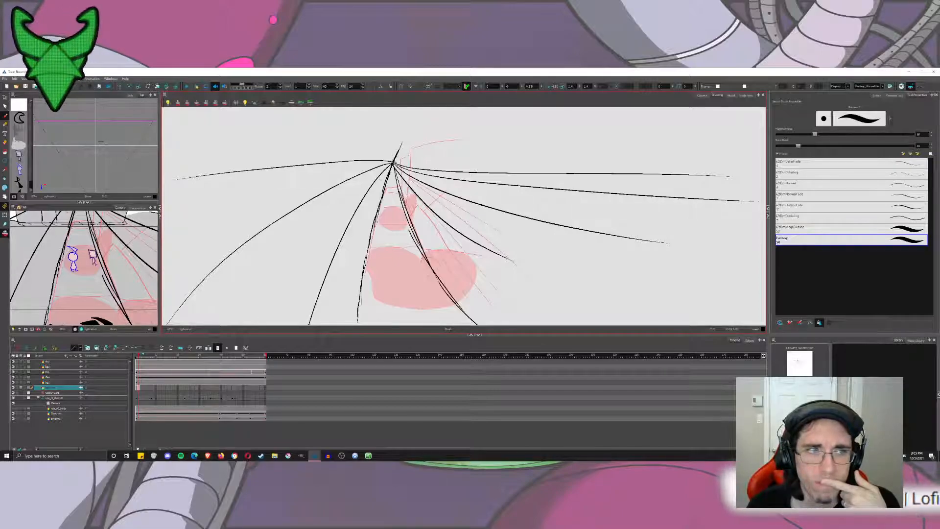
key(ctrl+a)
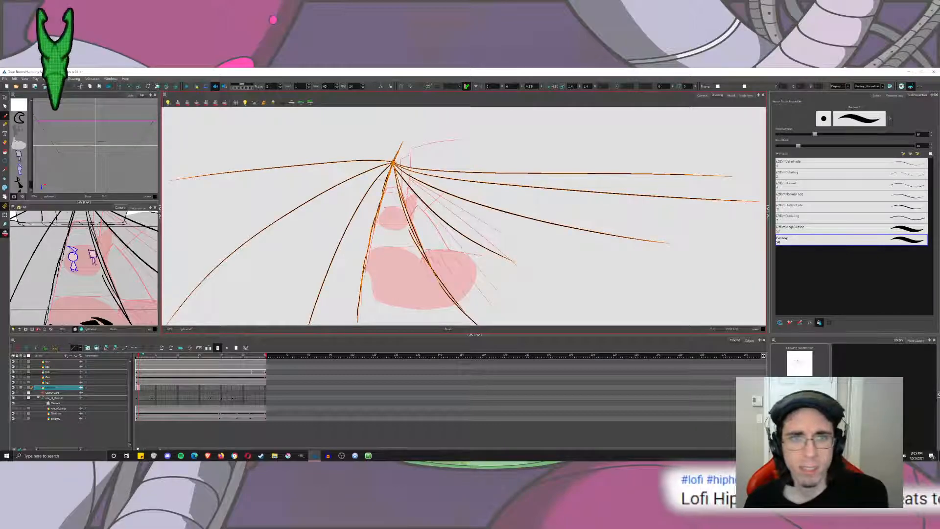
key(Delete)
Sketch a slanted, near-vertical axis in overlapping strokes from above the rough building down across the road into the large blob.
drag(407, 203, 420, 109)
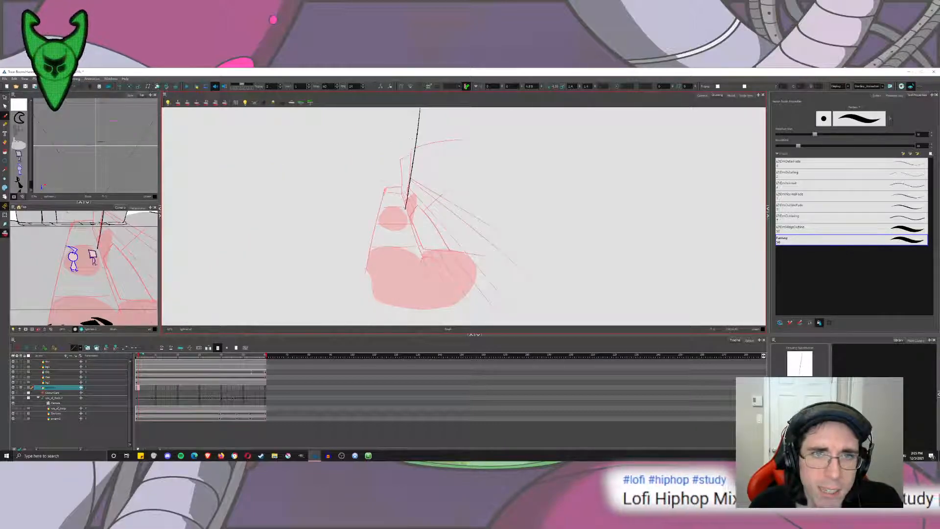
key(ctrl+z)
drag(413, 147, 396, 259)
drag(404, 210, 381, 291)
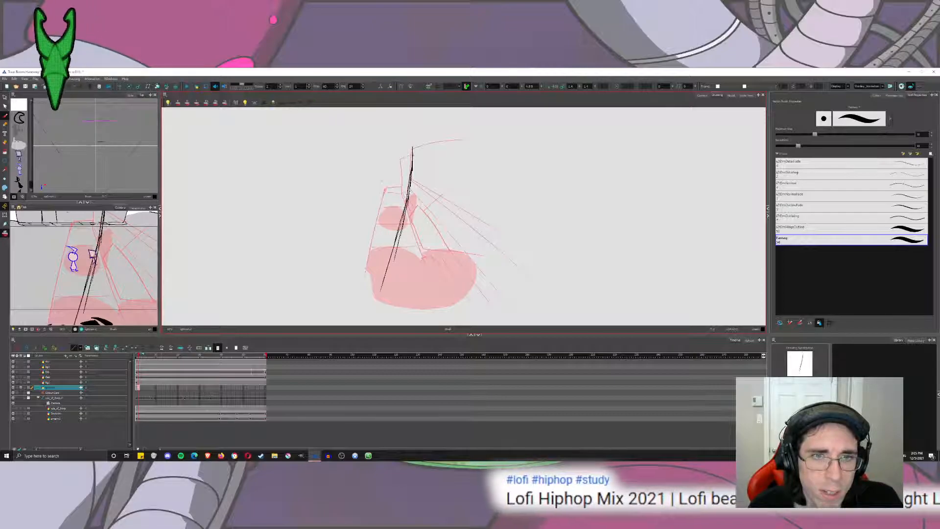
key(ctrl+z)
key(ctrl+z)
key(ctrl+z)
drag(405, 214, 386, 286)
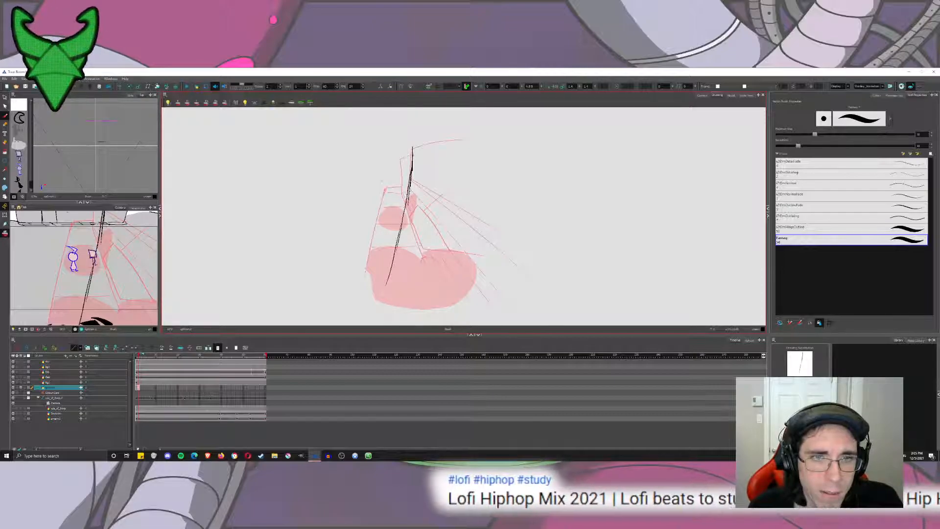
Sketch a gently sloping second axis crossing the first just above the large blob and running right past the rough building's base.
mouse_move(447, 191)
mouse_down()
mouse_move(418, 234)
mouse_move(495, 254)
mouse_up()
key(ctrl+z)
drag(397, 242, 509, 261)
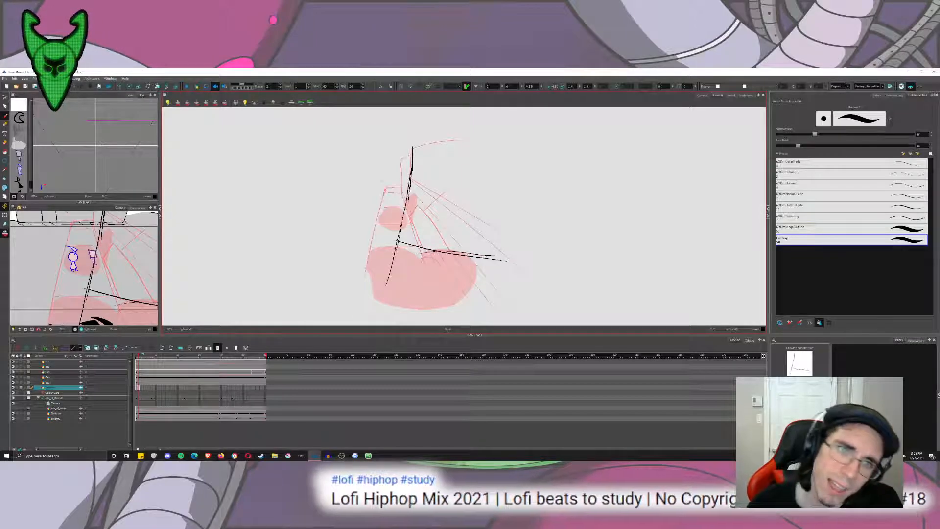
Circle the crossing of the two axes, undo all these strokes, and place a single dot on the road between the two blobs.
scroll(393, 241, up, 8)
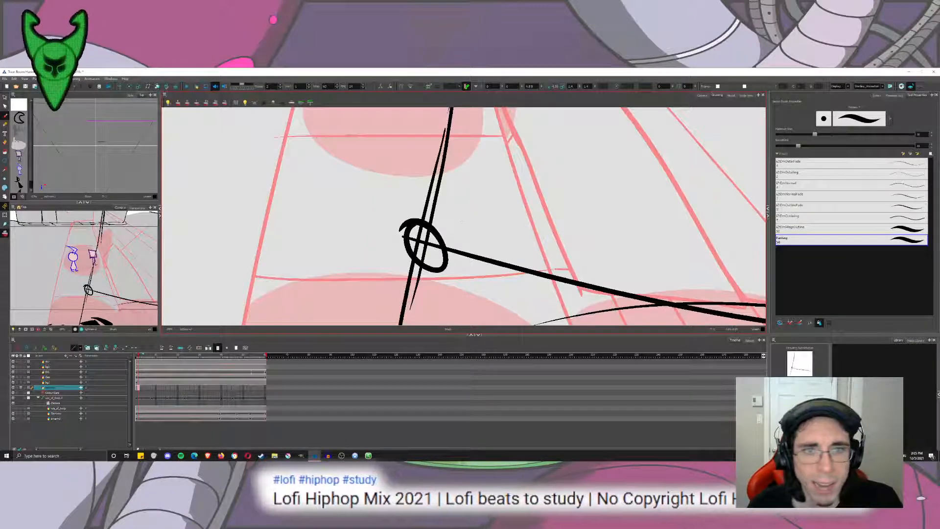
key(ctrl+z)
key(ctrl+z)
key(ctrl+z)
key(ctrl+z)
key(ctrl+z)
key(ctrl+z)
click(420, 240)
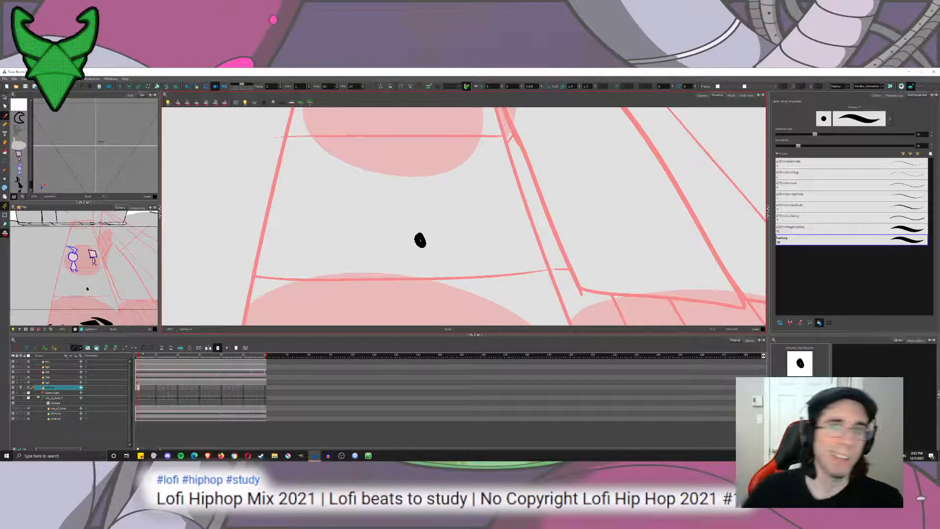
In the camera view, delete the dot drawing from the background layer's first frames and compare the shot's last and first frames.
scroll(474, 235, down, 6)
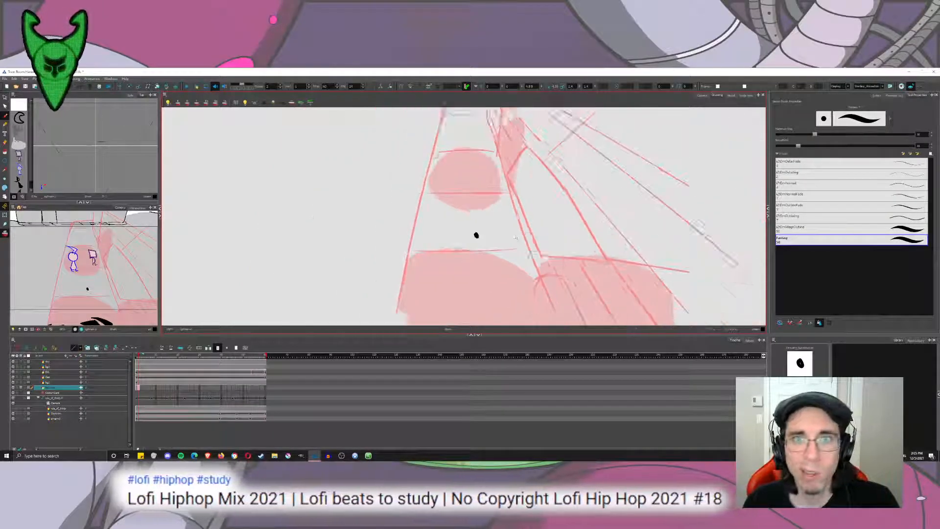
click(702, 95)
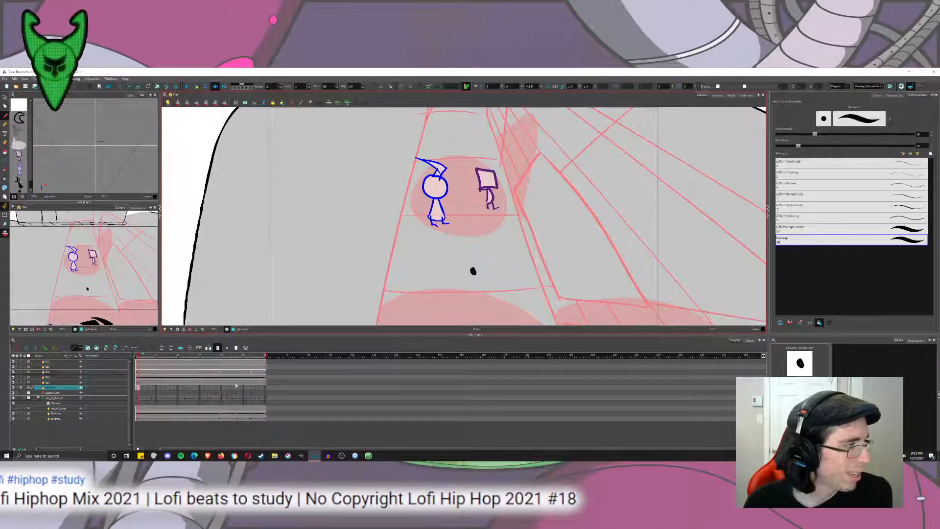
click(140, 389)
click(138, 388)
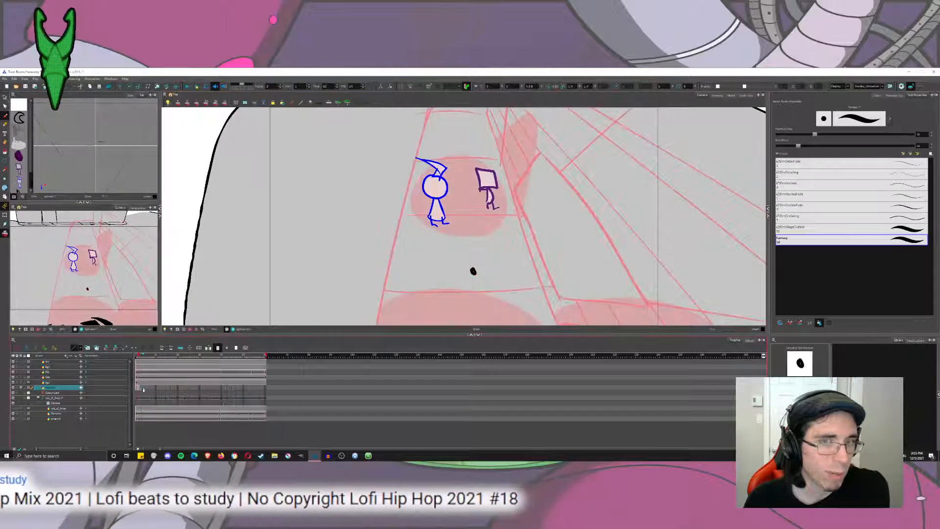
key(Delete)
click(266, 387)
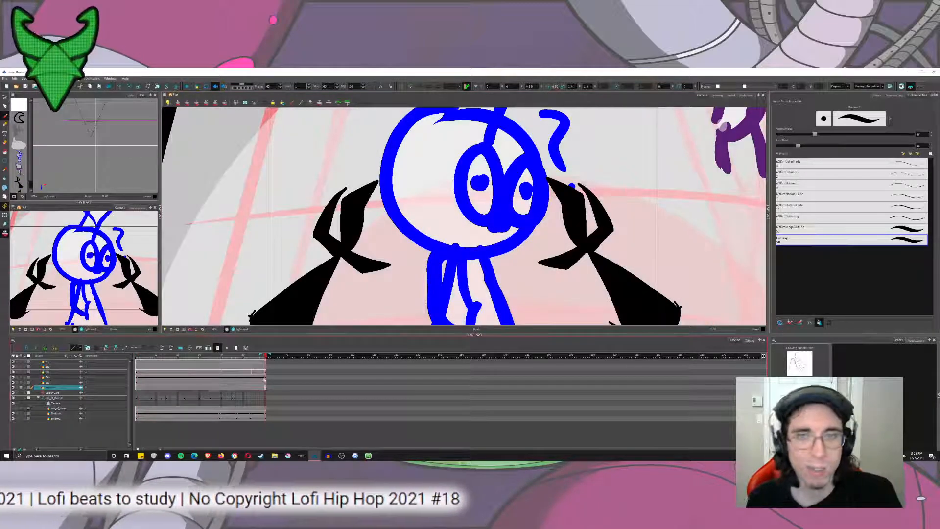
click(137, 356)
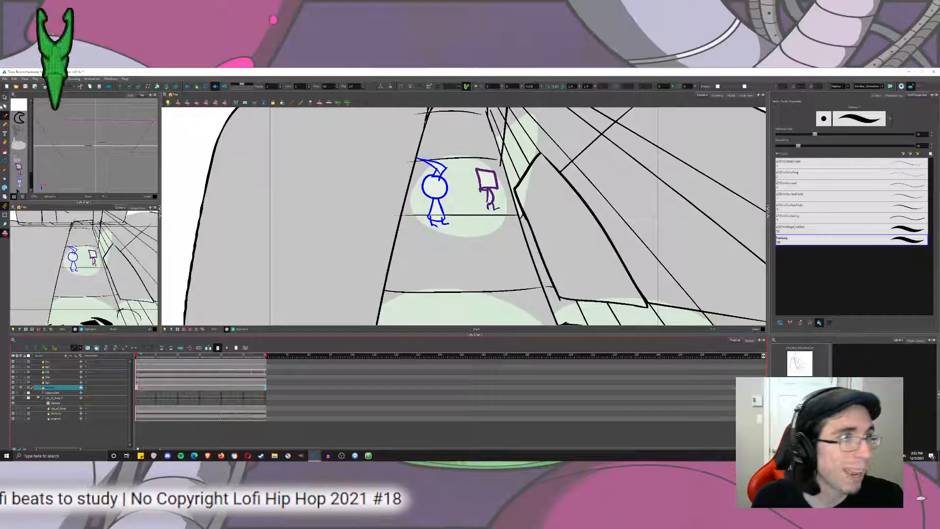
Mask the camera view to the shot's frame and display the scene's colour palettes, with the Select tool active.
click(5, 98)
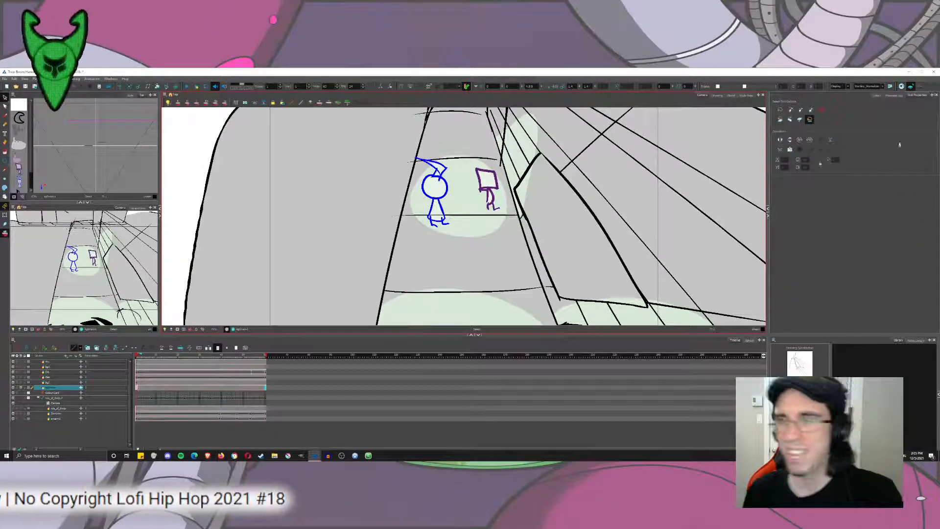
click(876, 95)
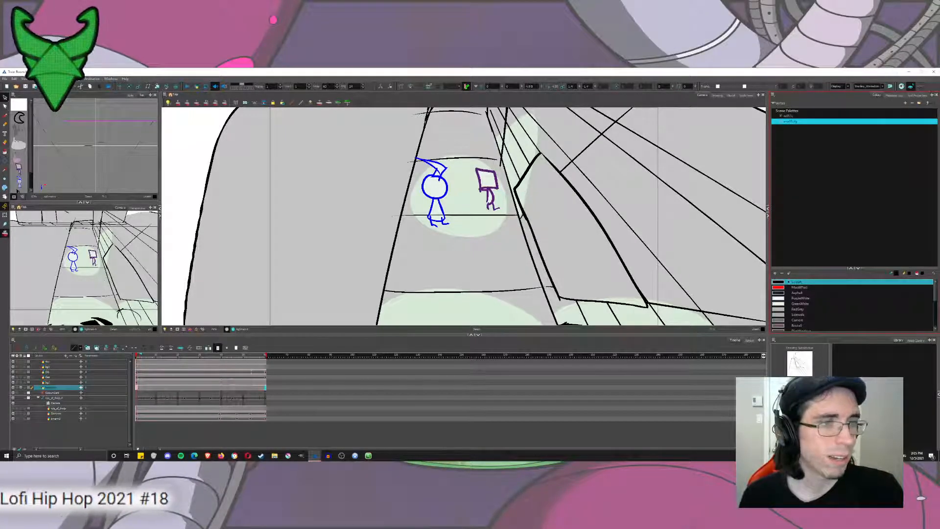
click(184, 329)
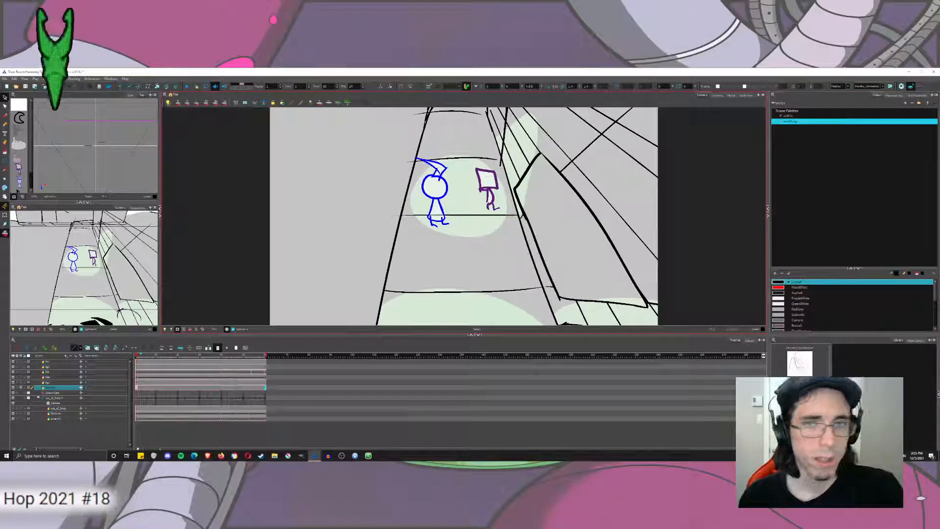
drag(465, 191, 450, 208)
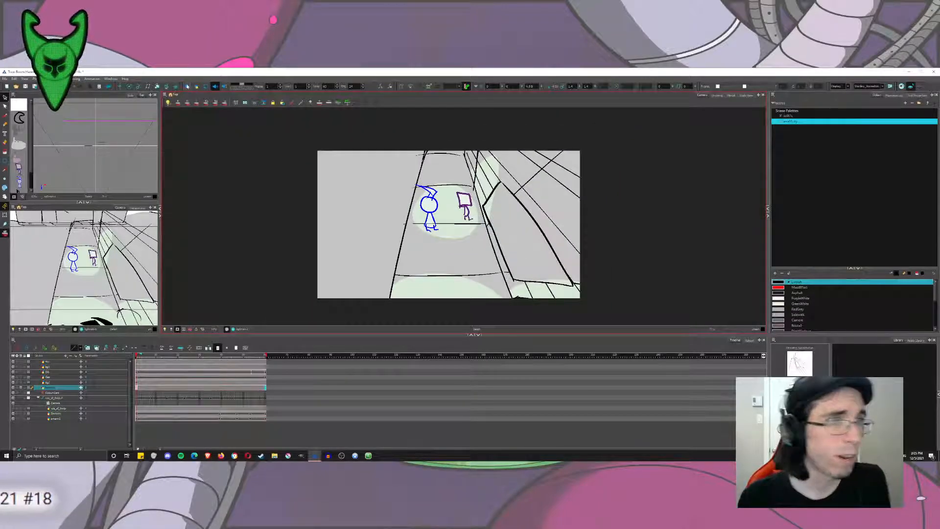
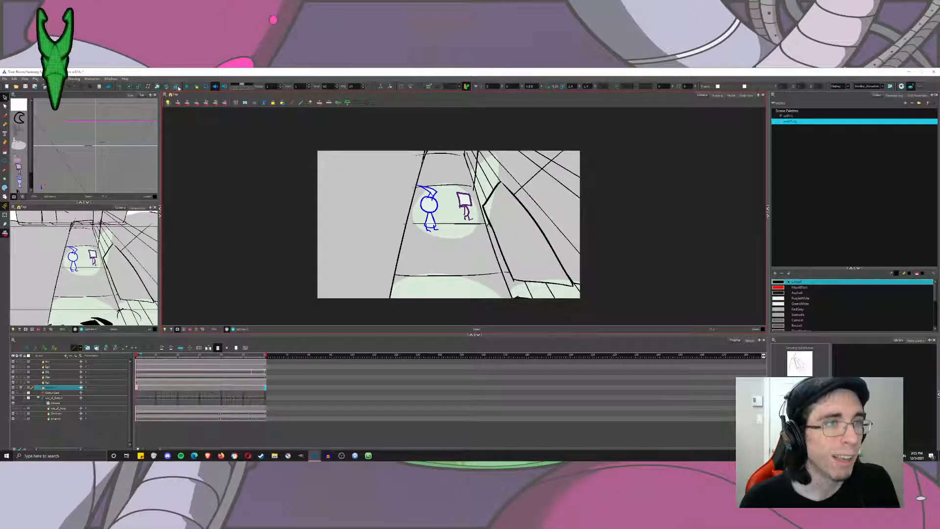
Play back the rough animation to review the scene's motion.
click(189, 88)
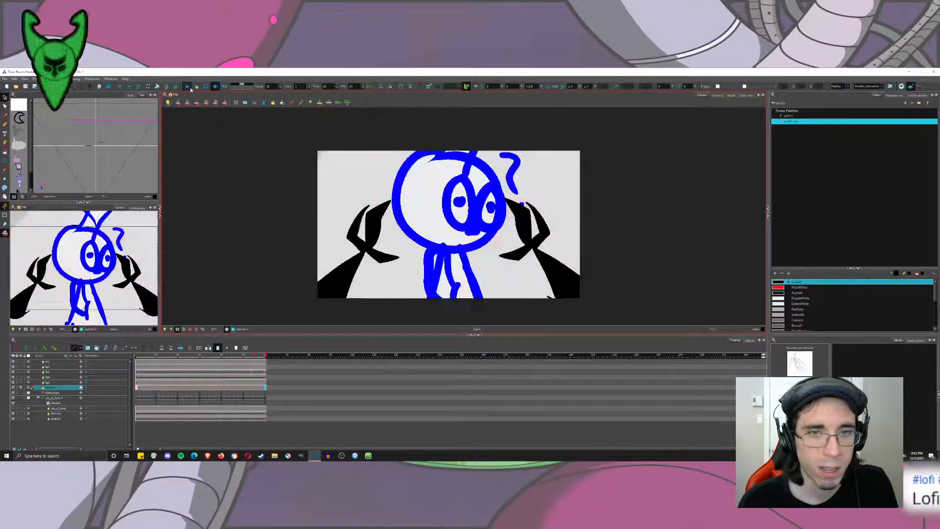
click(188, 86)
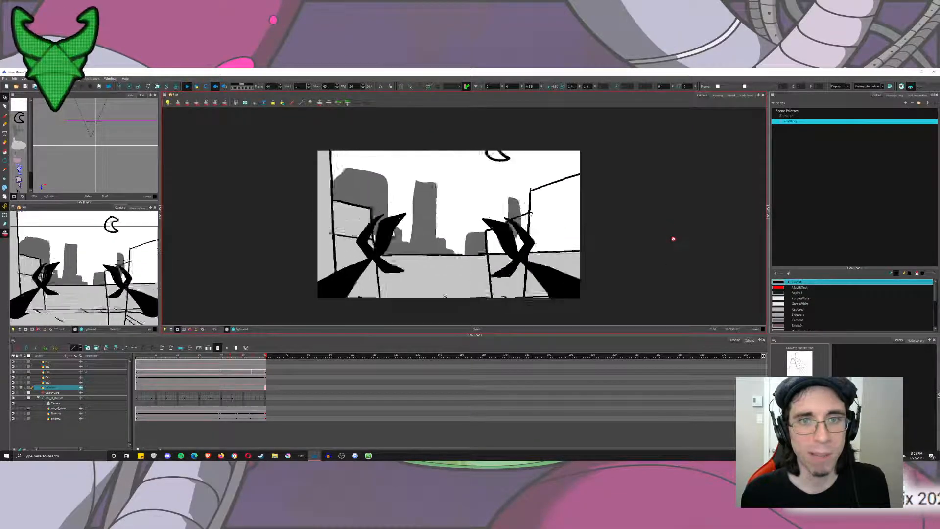
click(186, 87)
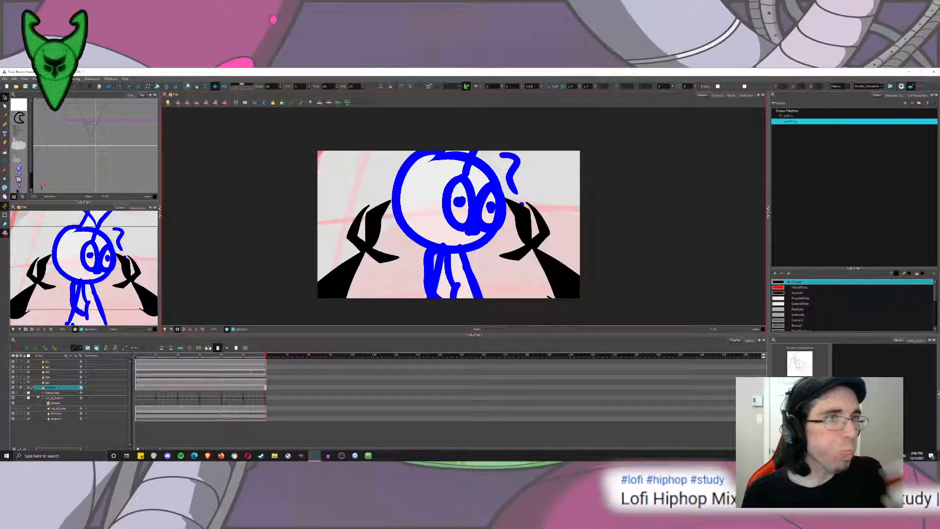
click(187, 86)
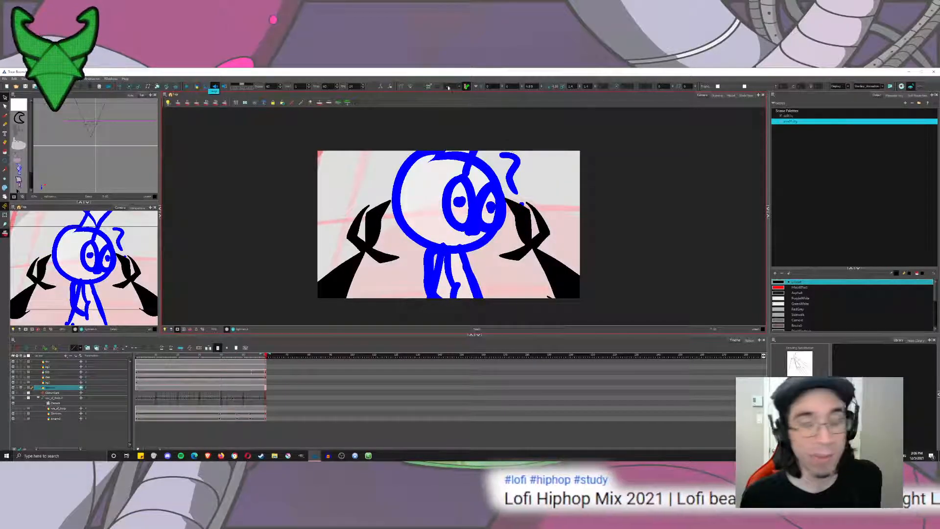
Open the background line layer's drawing at the scene's first frame for inking over the red sketch.
click(159, 367)
click(140, 388)
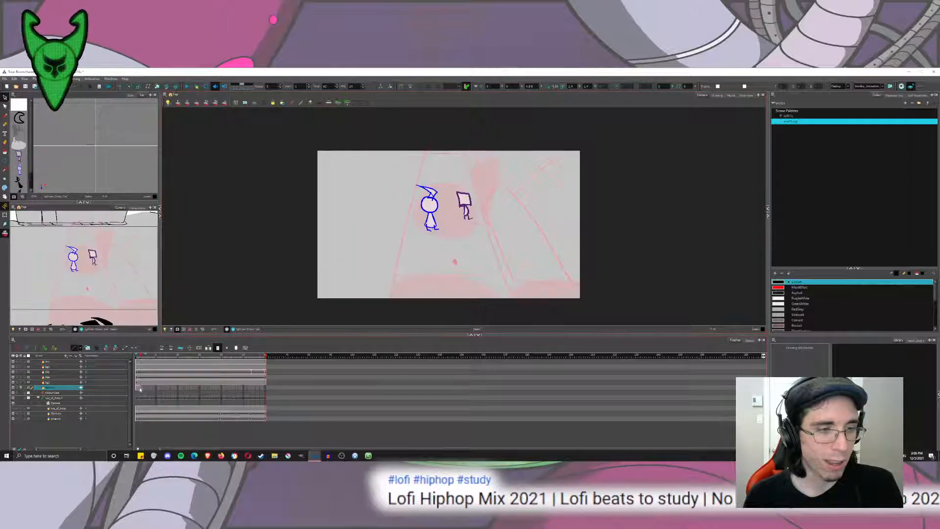
click(720, 97)
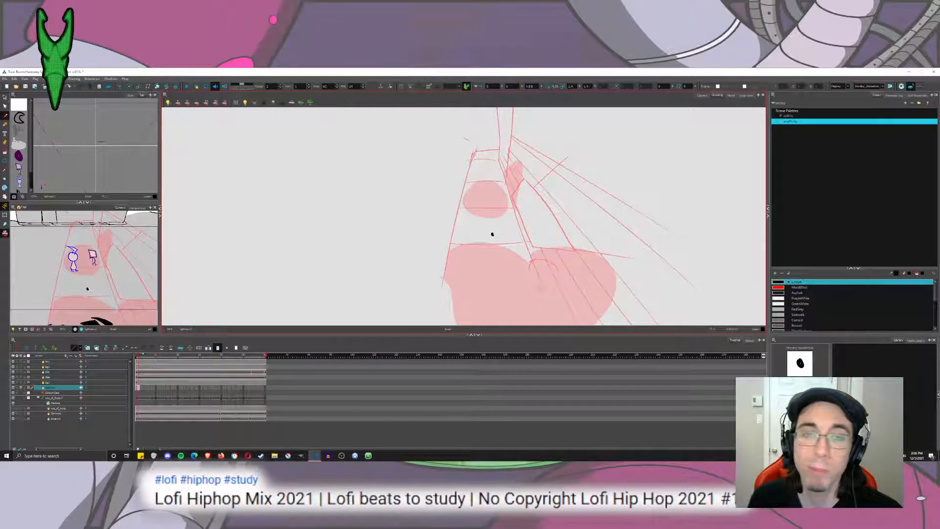
Set the brush's maximum size to 25 after testing a stroke along the road's left edge.
drag(442, 277, 474, 148)
key(ctrl+z)
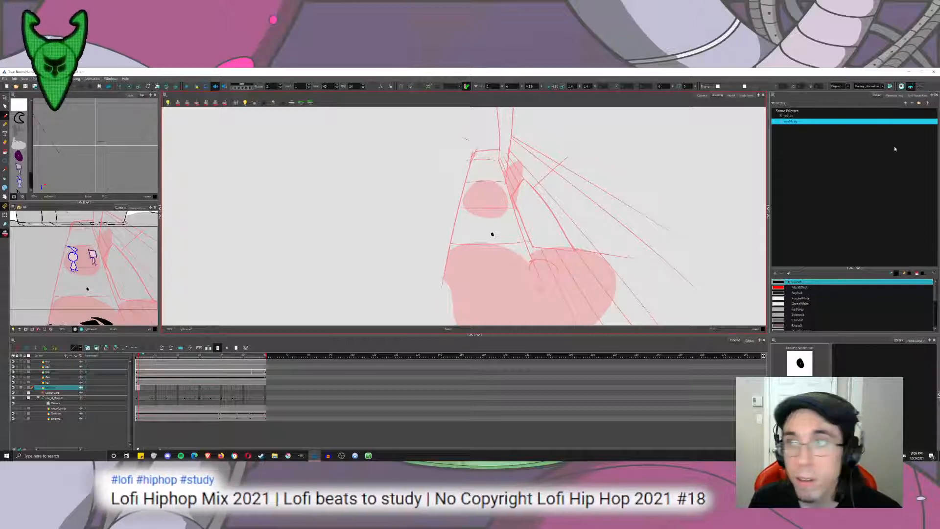
click(917, 95)
text(25)
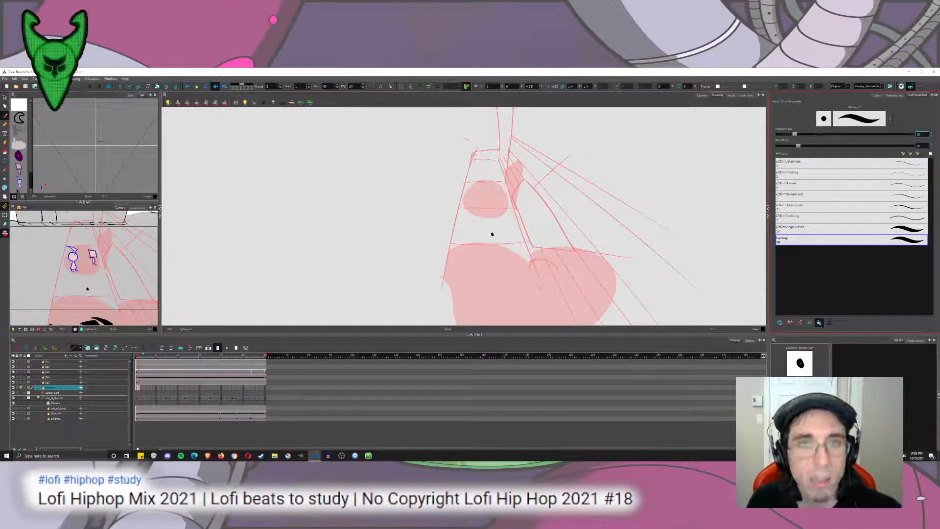
key(Return)
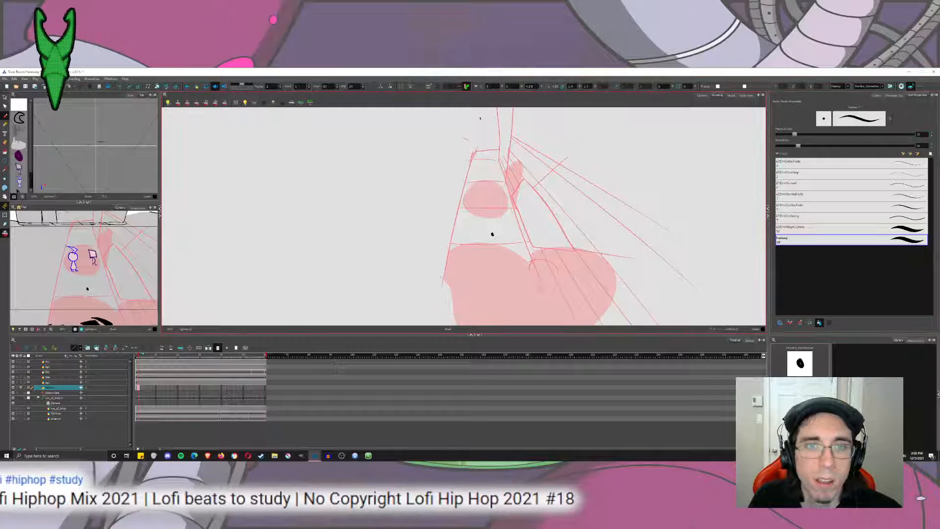
Try to ink the road's left and right edges as long single strokes over the red sketch.
drag(411, 324, 481, 118)
key(ctrl+z)
drag(425, 324, 483, 135)
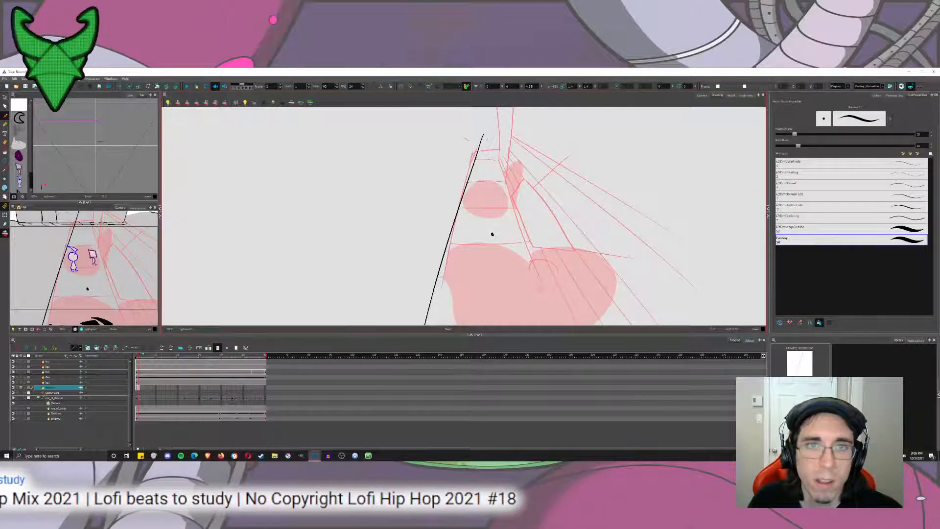
key(ctrl+z)
drag(429, 324, 481, 132)
key(ctrl+z)
mouse_move(433, 324)
mouse_down()
mouse_move(482, 125)
mouse_move(425, 324)
mouse_up()
key(ctrl+z)
key(ctrl+z)
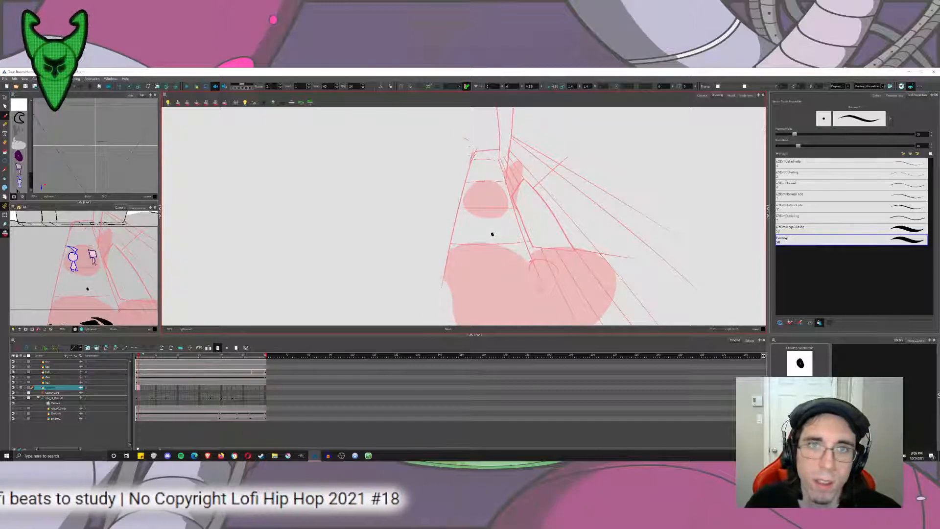
drag(487, 118, 431, 324)
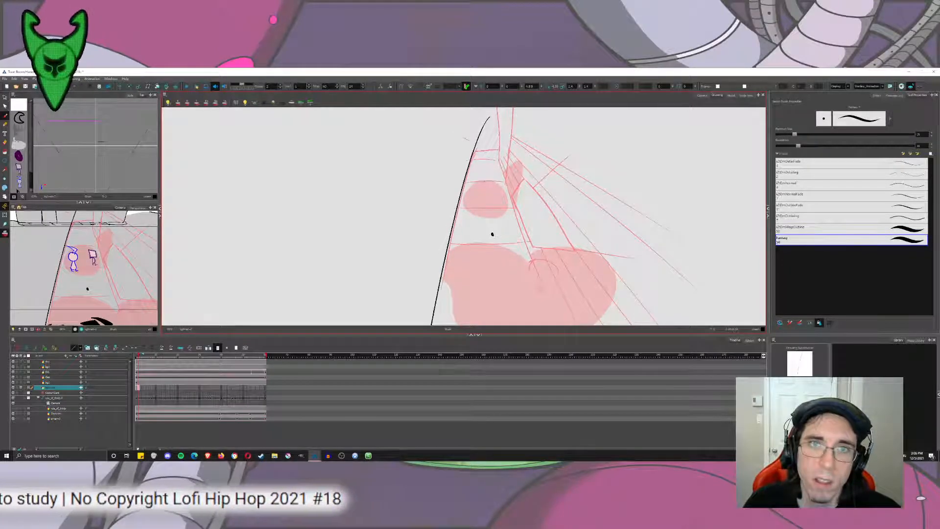
key(ctrl+z)
drag(487, 116, 440, 313)
key(ctrl+z)
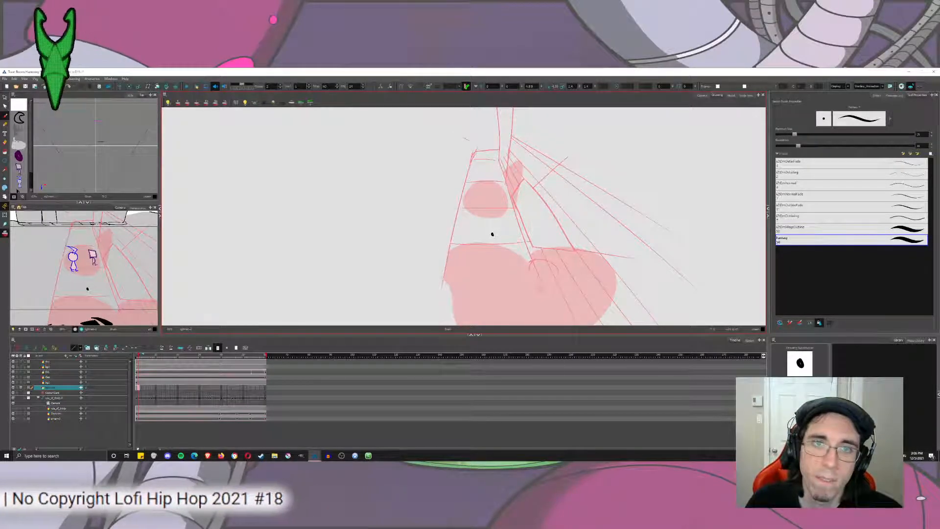
drag(487, 115, 430, 324)
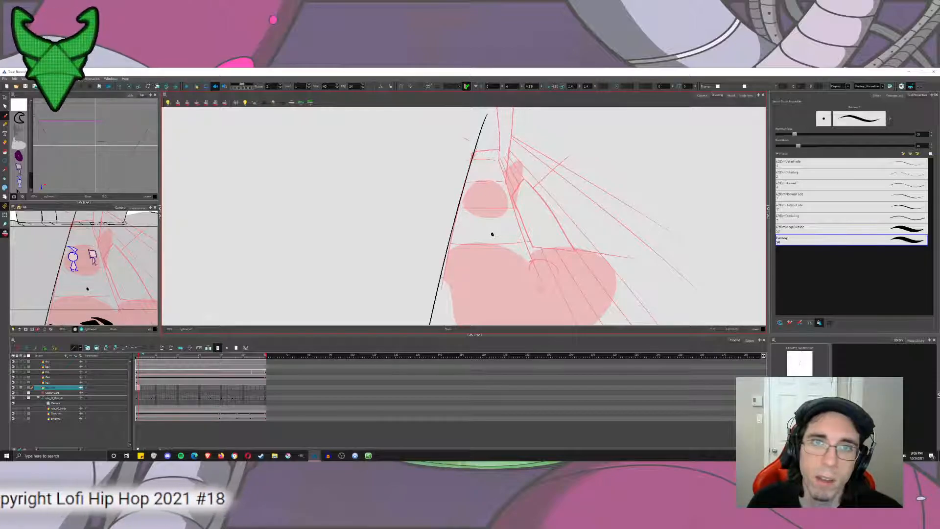
drag(488, 131, 555, 324)
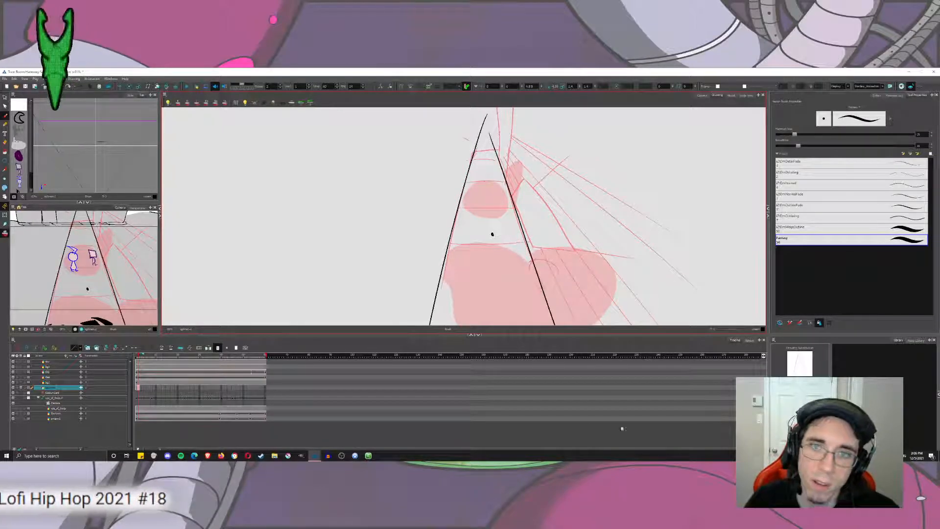
scroll(492, 234, down, 3)
key(ctrl+z)
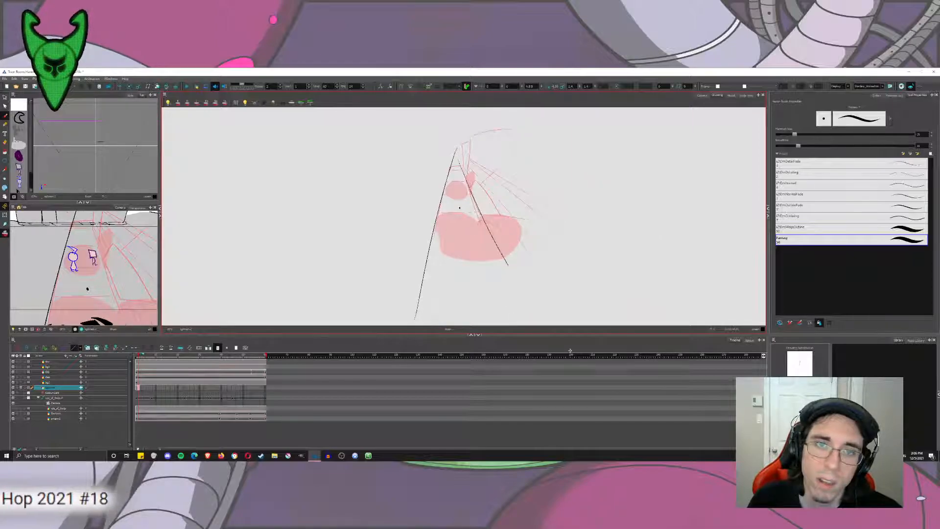
drag(458, 150, 545, 324)
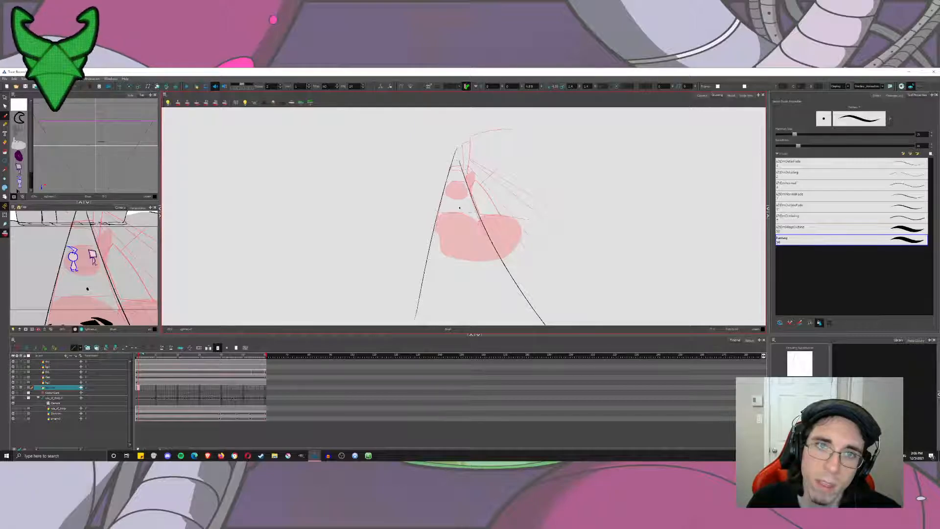
key(ctrl+z)
key(ctrl+z)
Ink the road's right and left edges as two long black lines meeting at a peak above the sketched road.
drag(455, 144, 546, 325)
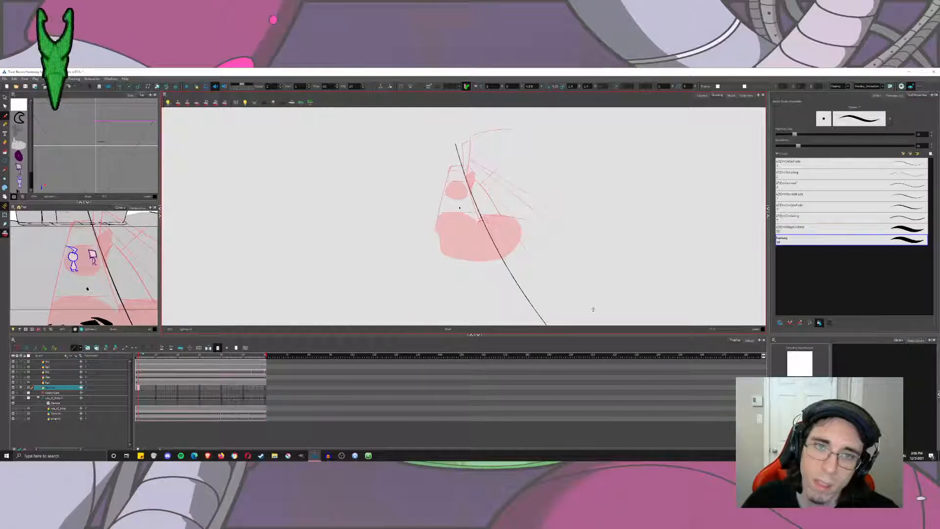
key(ctrl+z)
drag(458, 147, 536, 325)
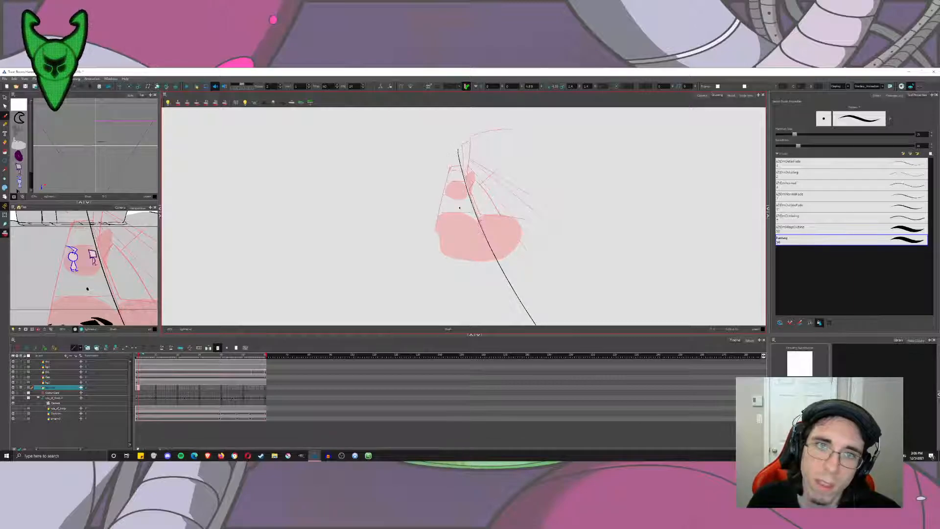
drag(459, 143, 416, 325)
scroll(457, 192, up, 4)
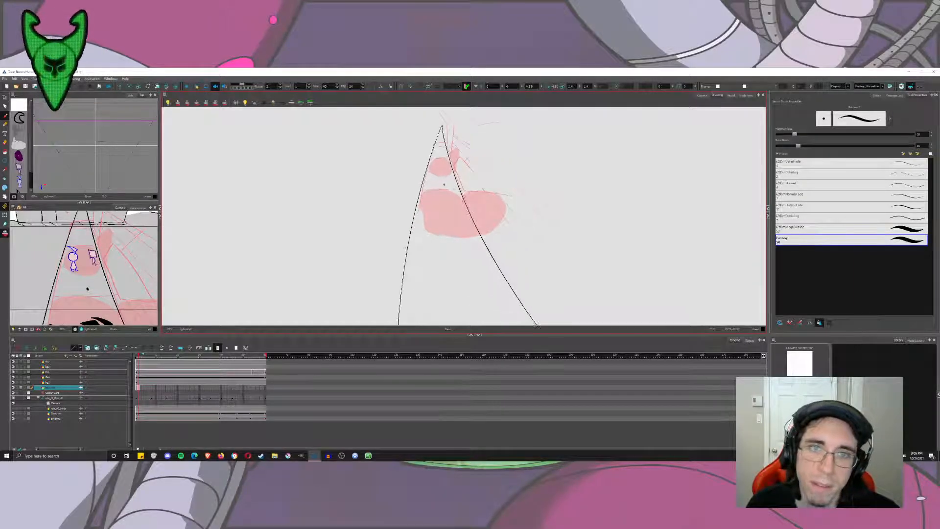
drag(457, 191, 488, 283)
scroll(457, 150, up, 3)
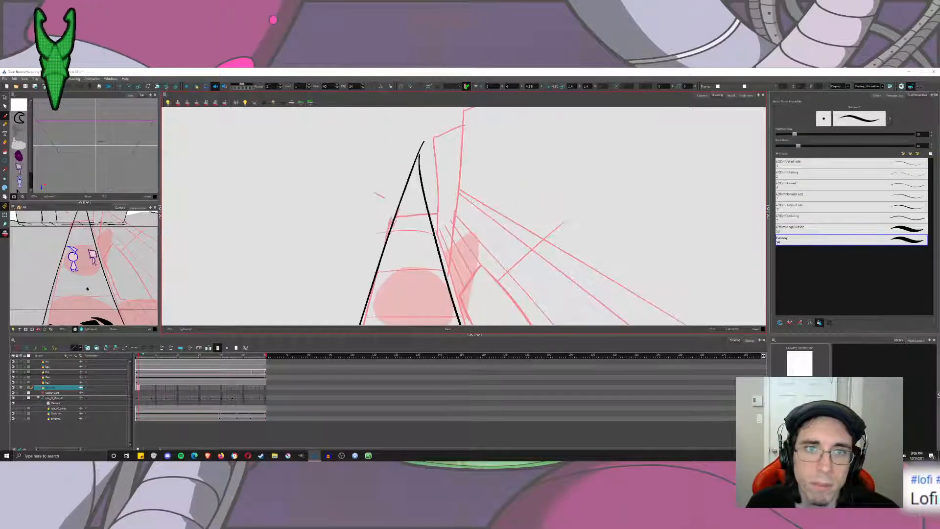
Try to ink the tall, nearly vertical building edge just right of the road's peak.
drag(446, 222, 460, 141)
drag(440, 207, 467, 117)
drag(463, 152, 441, 249)
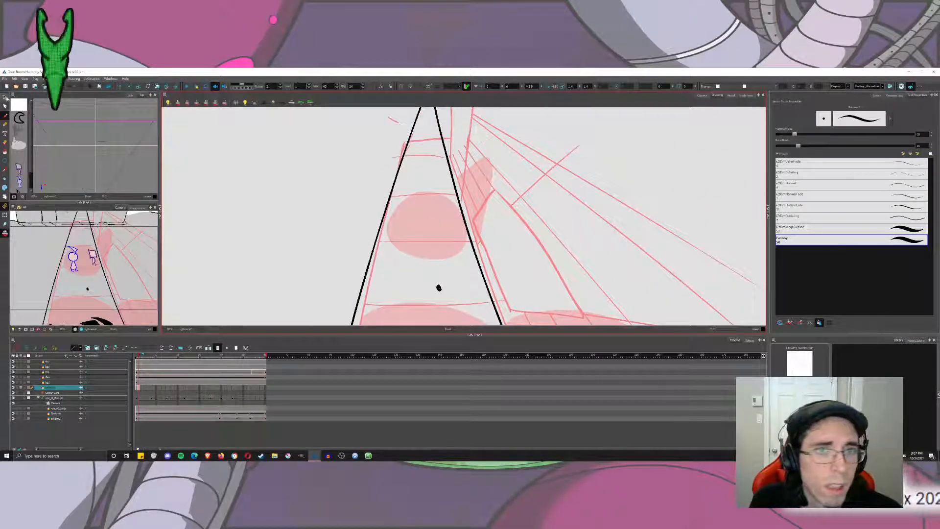
click(5, 97)
click(6, 116)
scroll(380, 181, down, 8)
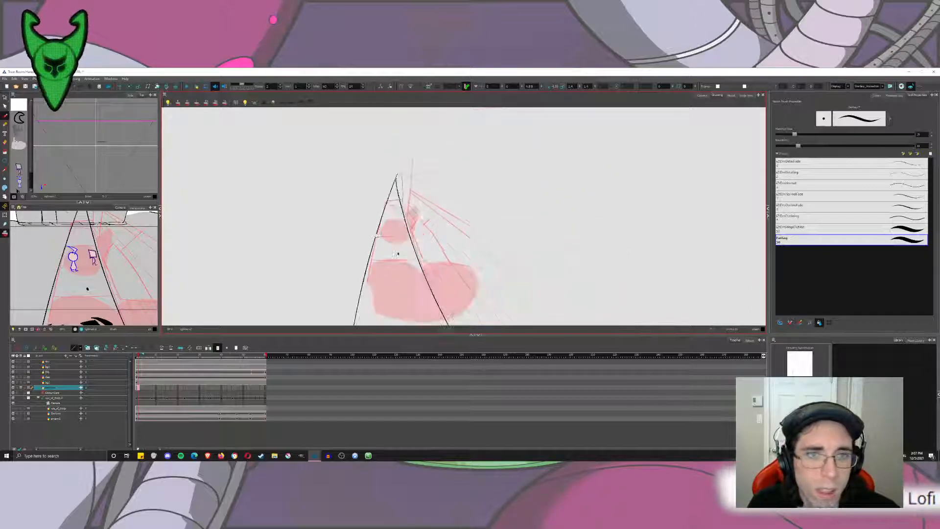
scroll(380, 182, up, 6)
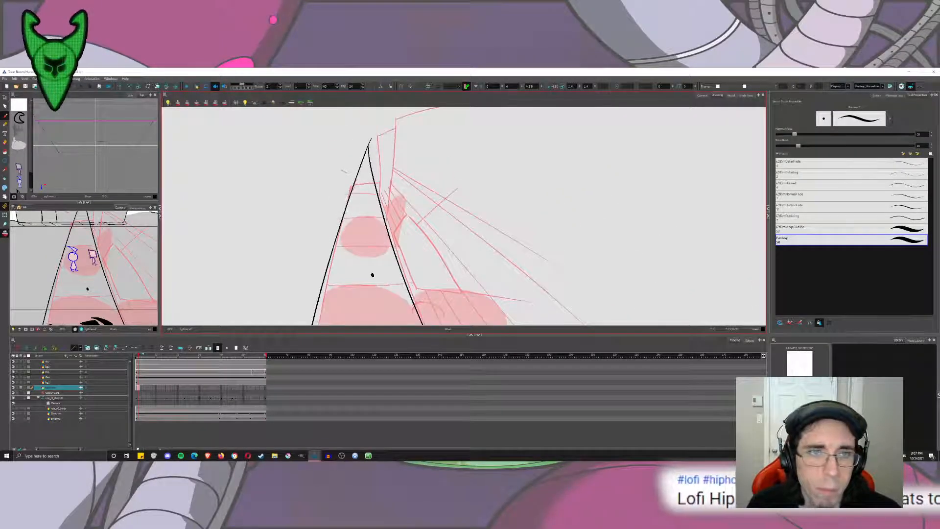
drag(384, 227, 406, 108)
key(ctrl+z)
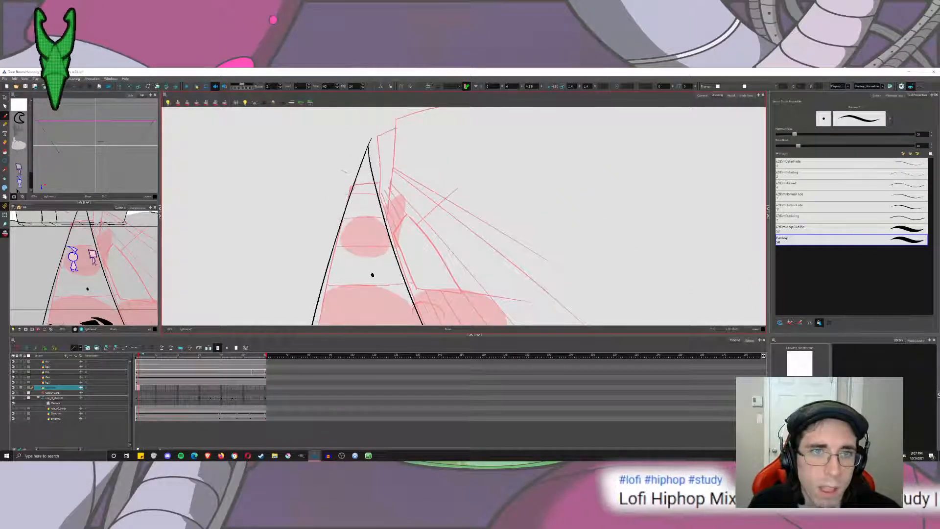
mouse_move(379, 231)
mouse_down()
mouse_move(382, 278)
mouse_move(394, 115)
mouse_up()
key(ctrl+z)
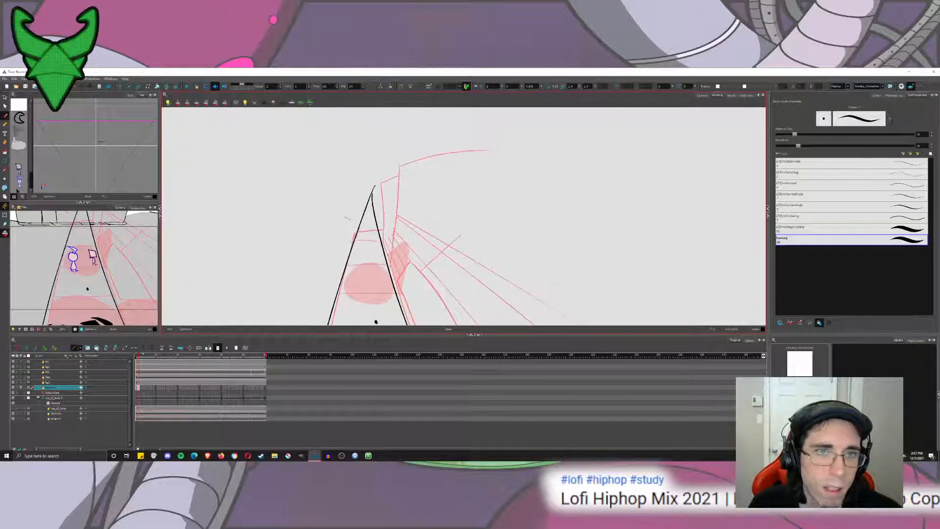
drag(401, 154, 382, 317)
key(ctrl+z)
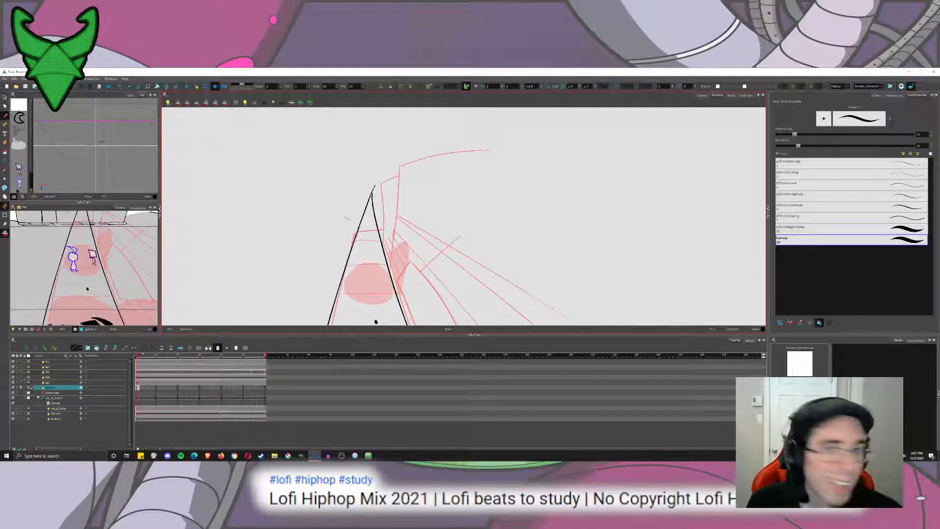
drag(401, 156, 385, 308)
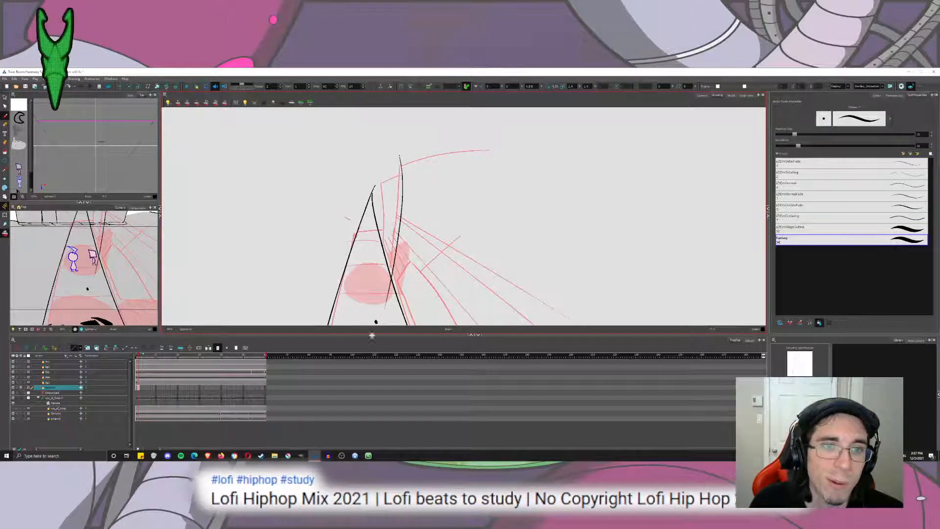
key(ctrl+z)
mouse_move(399, 146)
mouse_down()
mouse_move(380, 303)
mouse_move(399, 156)
mouse_move(393, 278)
mouse_move(405, 109)
mouse_up()
key(ctrl+z)
key(ctrl+z)
key(ctrl+z)
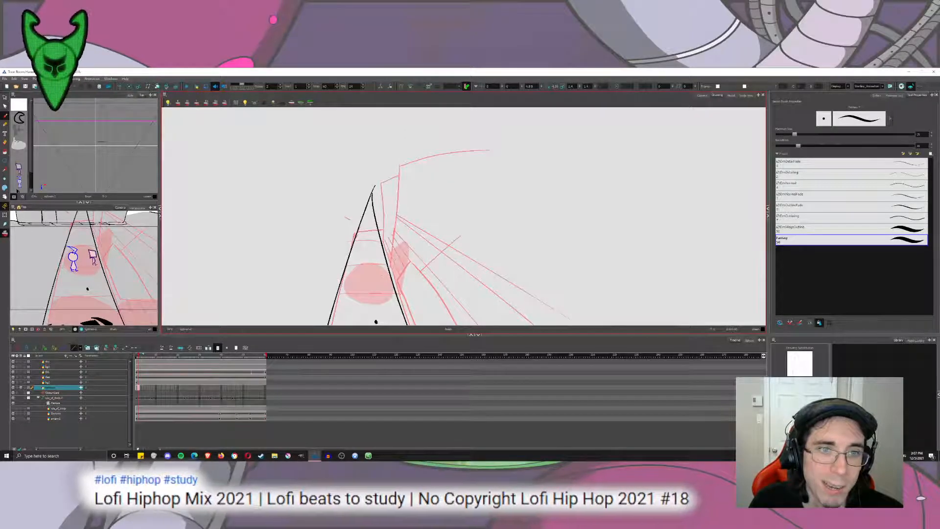
drag(399, 146, 385, 276)
key(ctrl+z)
mouse_move(411, 120)
mouse_down()
mouse_move(390, 269)
mouse_move(412, 109)
mouse_move(390, 283)
mouse_up()
key(ctrl+z)
key(ctrl+z)
Ink the tall building edge as a slightly curved line running down to the road's right edge.
key(ctrl+z)
drag(401, 231, 433, 221)
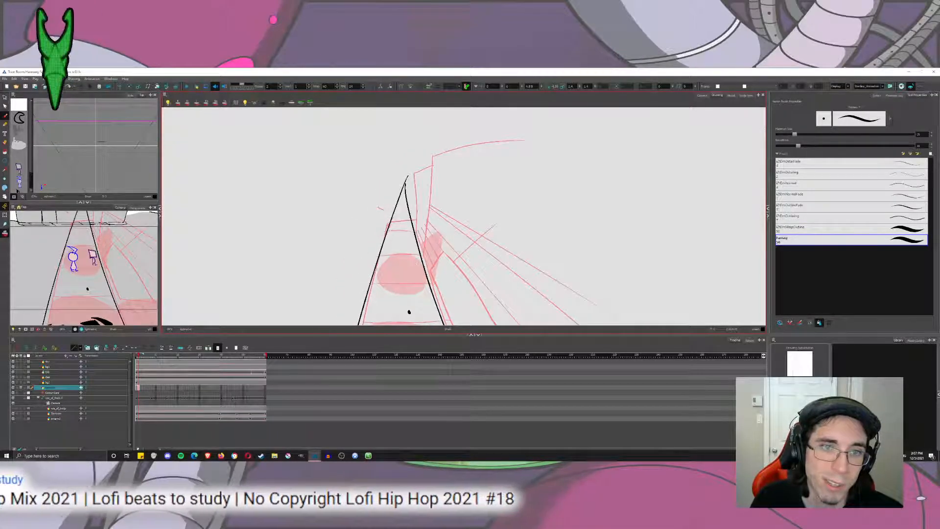
mouse_move(440, 109)
mouse_down()
mouse_move(417, 269)
mouse_move(431, 109)
mouse_up()
key(ctrl+z)
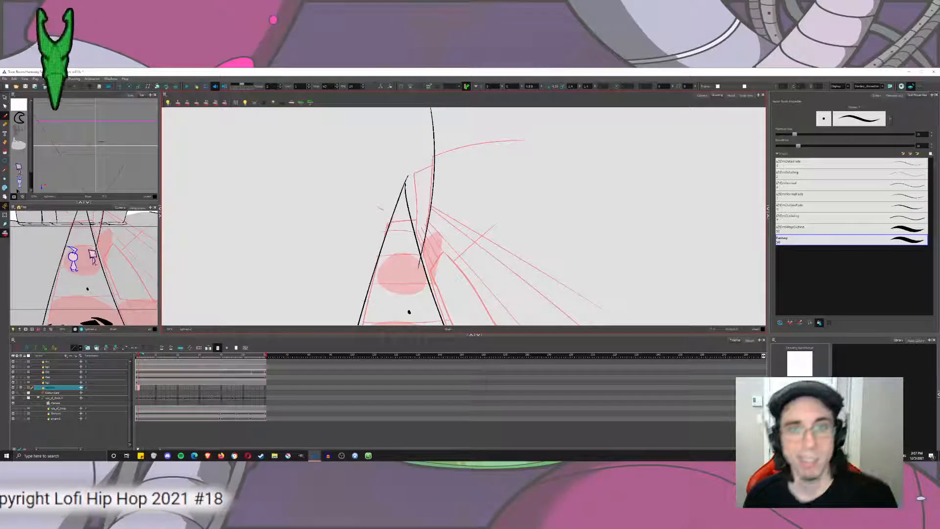
Ink a second black line close beside the road's right edge, following the sketched curb downward.
mouse_move(494, 243)
mouse_down()
mouse_move(476, 170)
mouse_move(420, 109)
mouse_move(445, 158)
mouse_up()
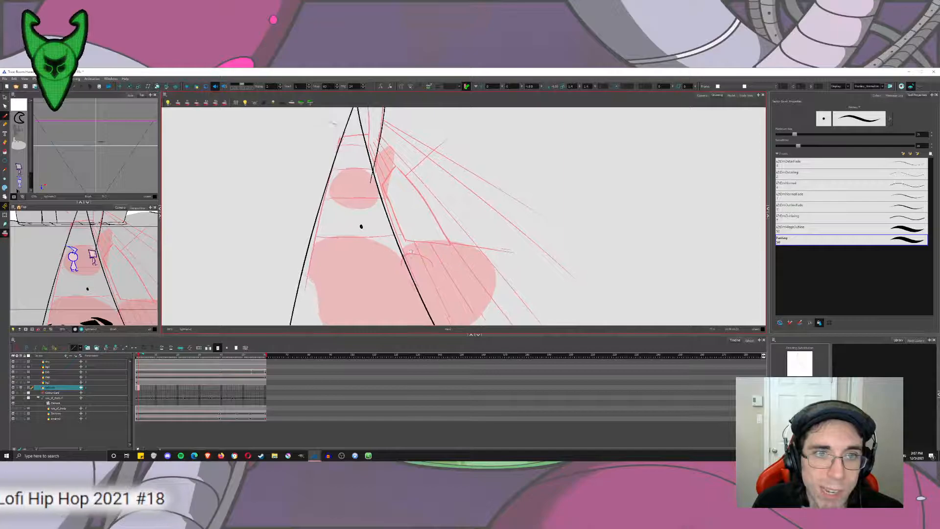
drag(404, 212, 450, 212)
drag(353, 165, 358, 173)
drag(337, 131, 413, 324)
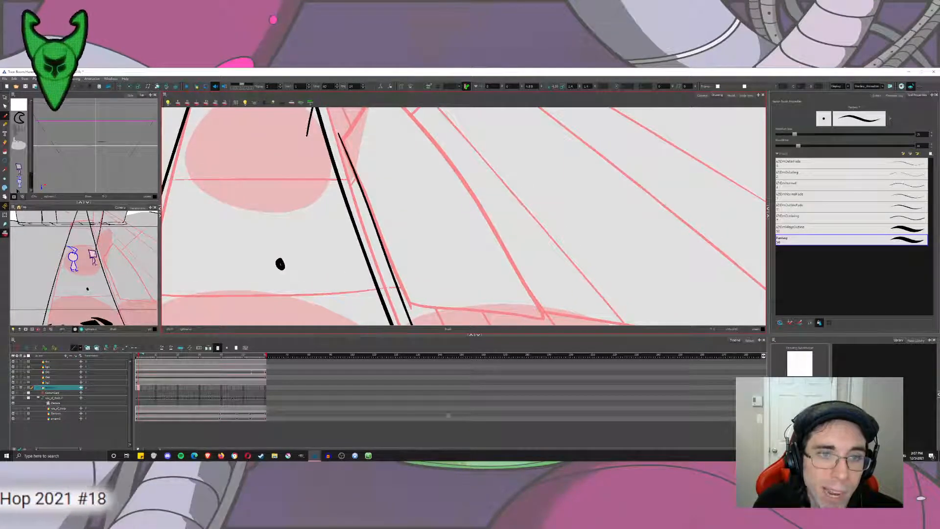
key(ctrl+z)
drag(337, 132, 438, 378)
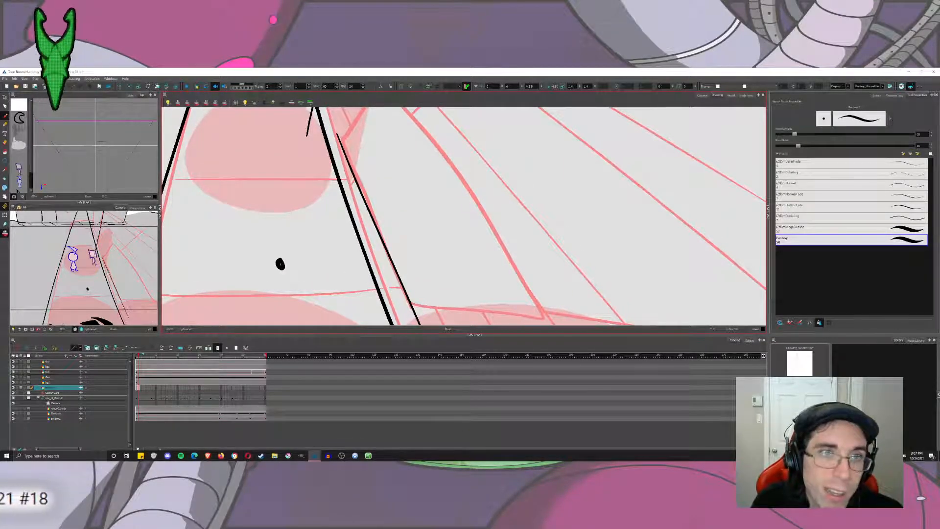
mouse_move(362, 121)
mouse_down()
mouse_move(359, 193)
mouse_move(408, 131)
mouse_up()
key(ctrl+z)
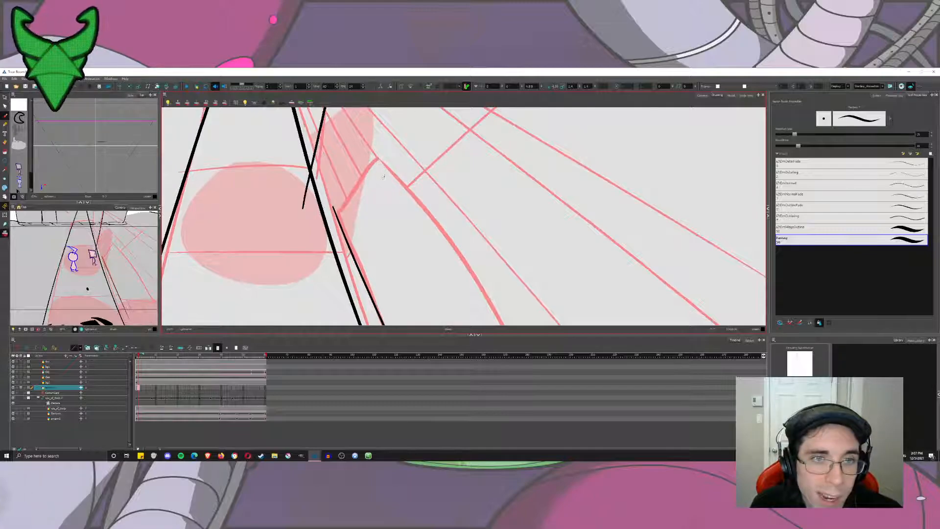
Try to ink the short slanted edge running up from the road's right curb to the sketched block's upper corner.
drag(384, 178, 401, 230)
drag(401, 230, 378, 178)
key(1)
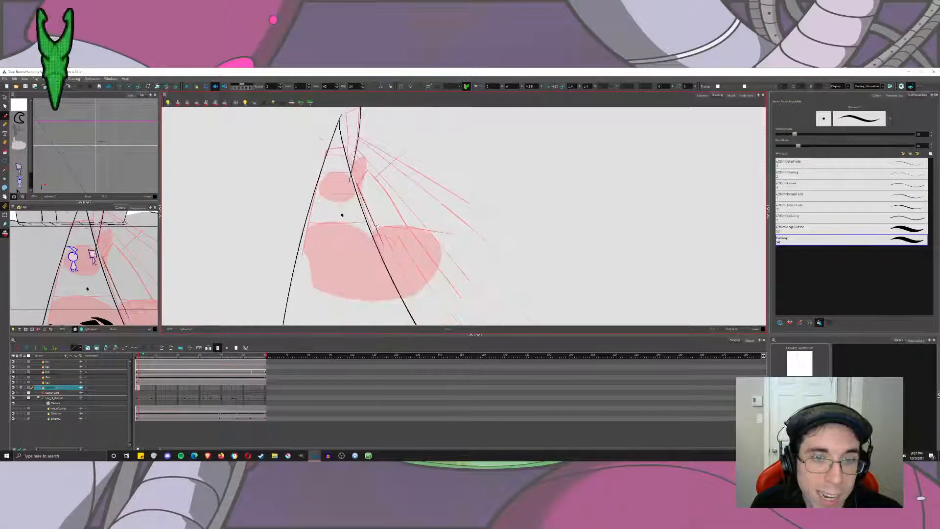
drag(379, 227, 380, 238)
scroll(344, 171, up, 3)
scroll(405, 220, down, 2)
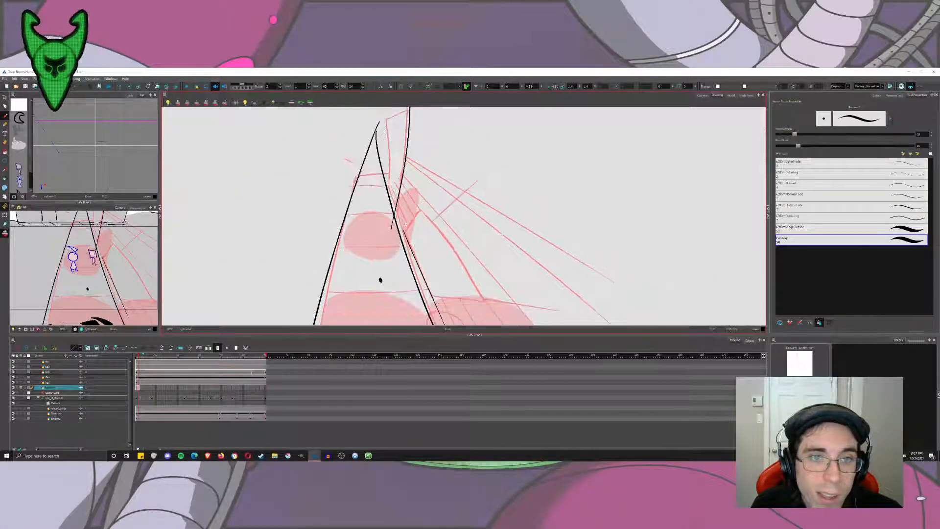
mouse_move(380, 280)
mouse_down()
mouse_move(376, 252)
mouse_move(414, 171)
mouse_up()
key(ctrl+z)
drag(400, 203, 445, 109)
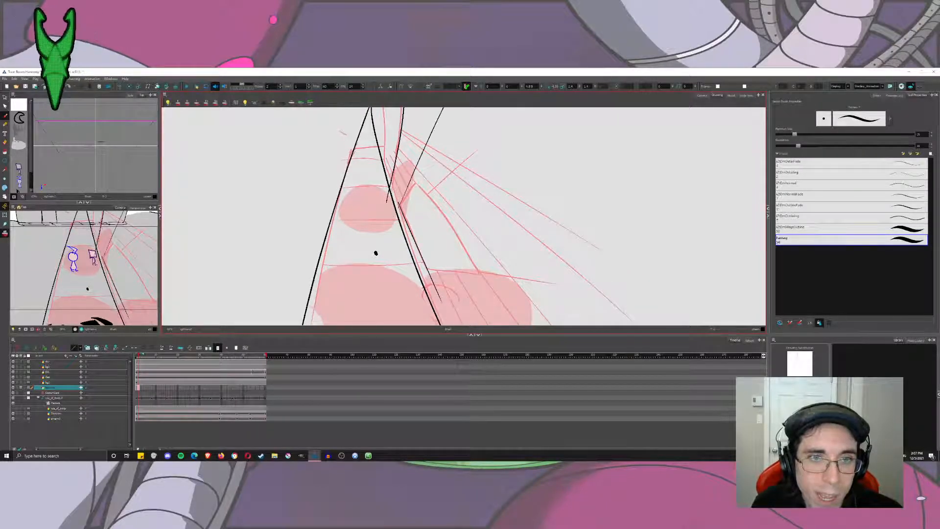
key(ctrl+z)
drag(379, 249, 445, 108)
key(ctrl+z)
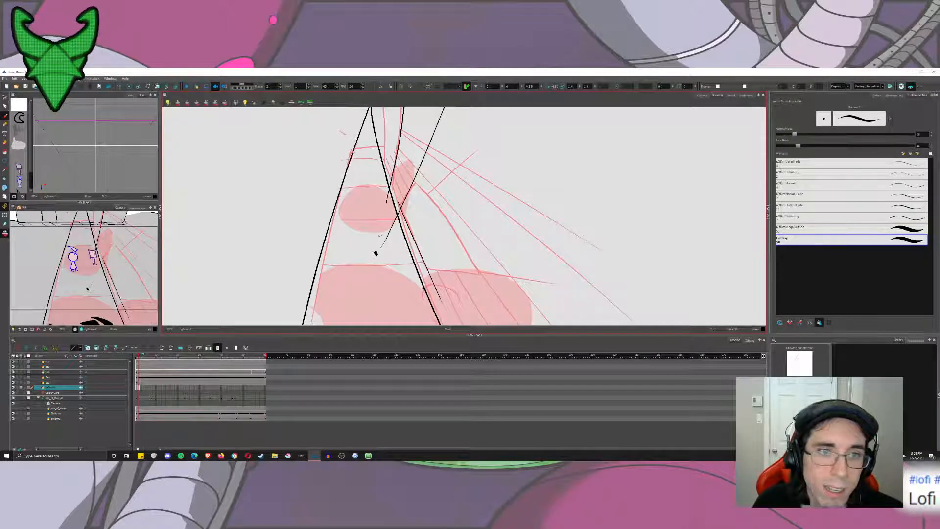
Try to ink the long curved outer edge of the sketched block, from its upper corner down to its lower corner.
drag(407, 174, 487, 292)
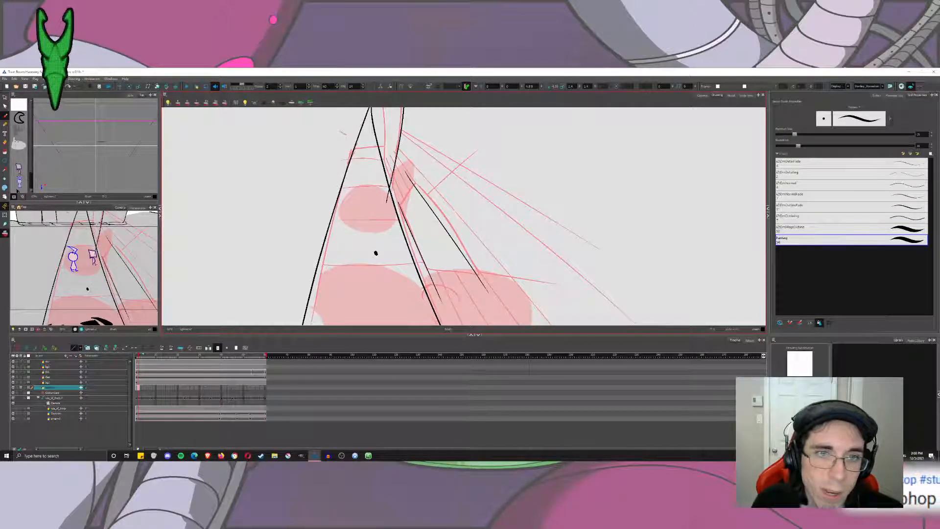
key(ctrl+z)
drag(410, 178, 505, 324)
key(ctrl+z)
drag(411, 177, 520, 325)
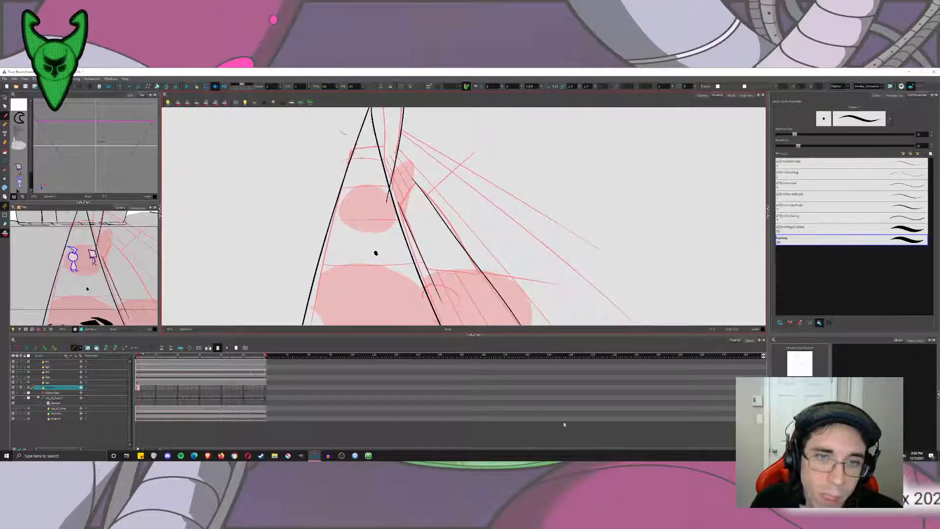
key(ctrl+z)
drag(409, 176, 502, 324)
key(ctrl+z)
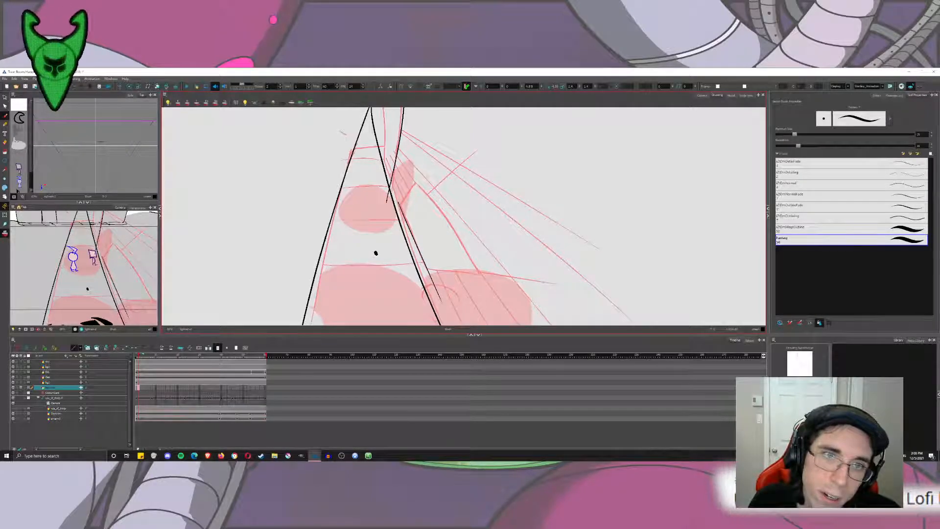
drag(405, 168, 519, 326)
key(ctrl+z)
drag(411, 178, 518, 325)
key(ctrl+z)
drag(409, 177, 508, 325)
drag(490, 274, 489, 245)
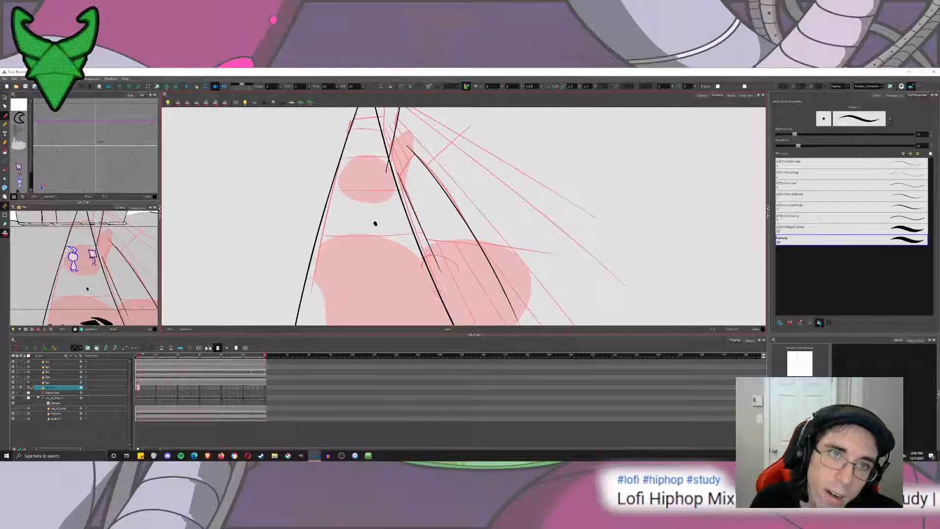
key(ctrl+z)
drag(414, 149, 534, 325)
key(ctrl+z)
drag(415, 151, 542, 325)
key(ctrl+z)
Ink the block's long curved outer edge with the canvas rotated to suit the stroke.
drag(538, 245, 428, 149)
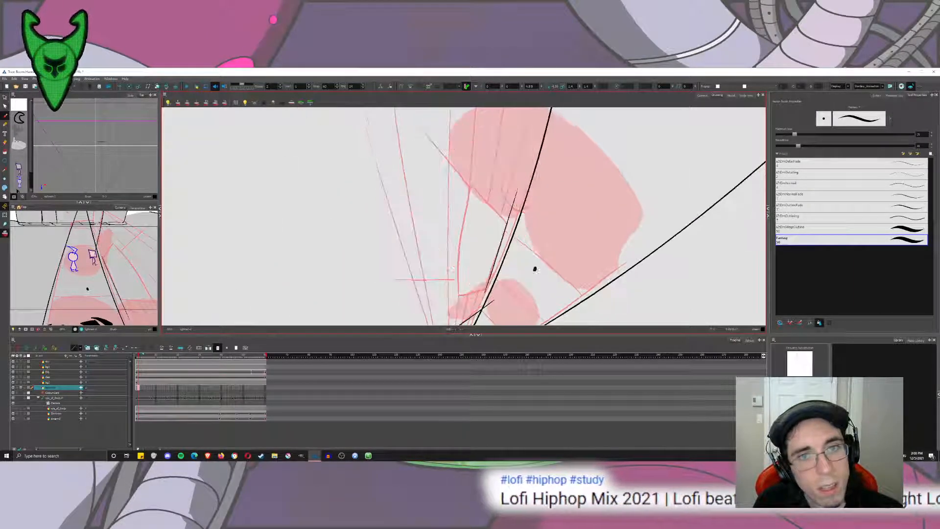
drag(489, 264, 492, 227)
drag(471, 110, 458, 273)
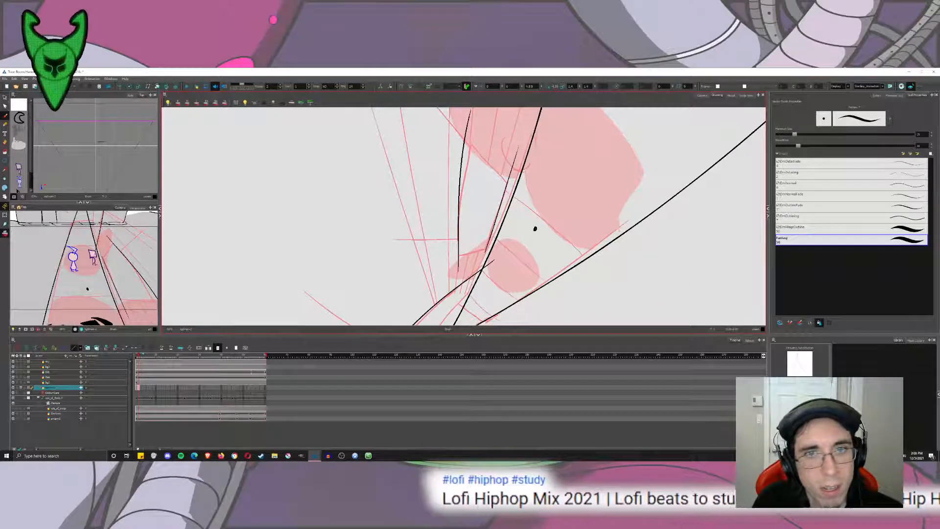
key(ctrl+z)
mouse_move(481, 138)
mouse_down()
mouse_move(458, 269)
mouse_move(477, 125)
mouse_move(532, 226)
mouse_move(514, 262)
mouse_up()
key(ctrl+z)
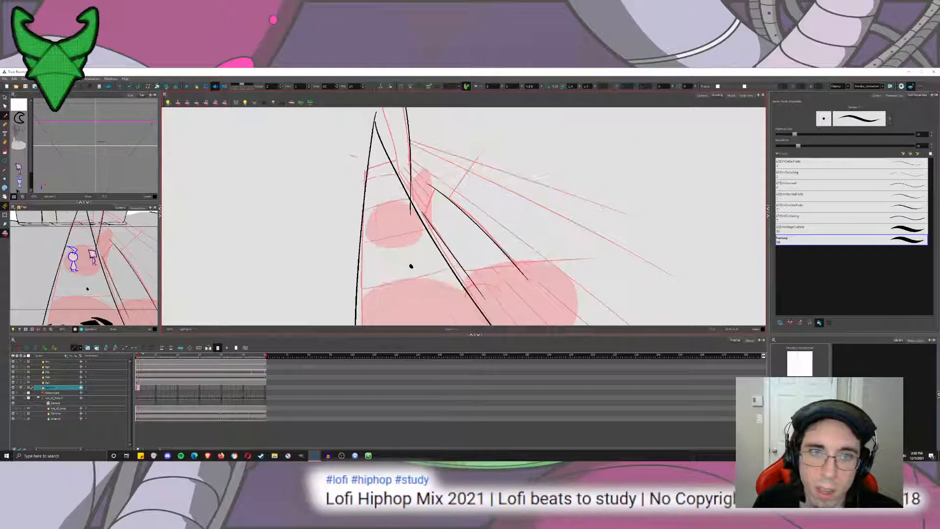
Try to ink the block's short slanted end from the top of the curved edge down across the road's right edge.
drag(490, 210, 531, 181)
key(2)
key(1)
key(1)
key(1)
key(1)
drag(438, 182, 469, 174)
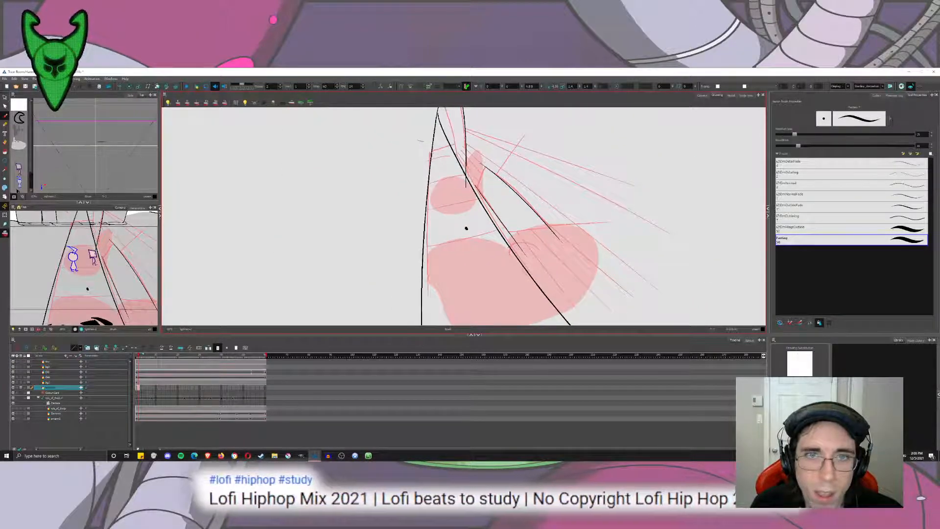
drag(485, 167, 468, 227)
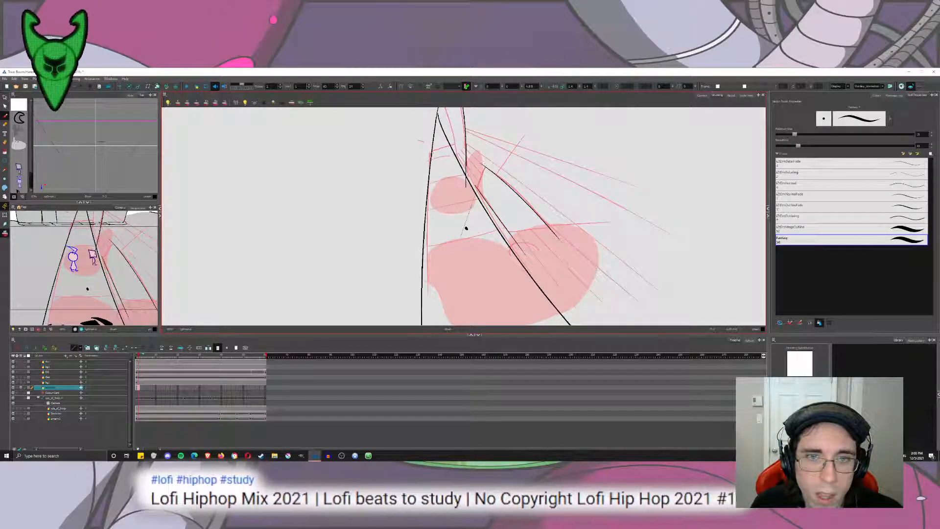
key(2)
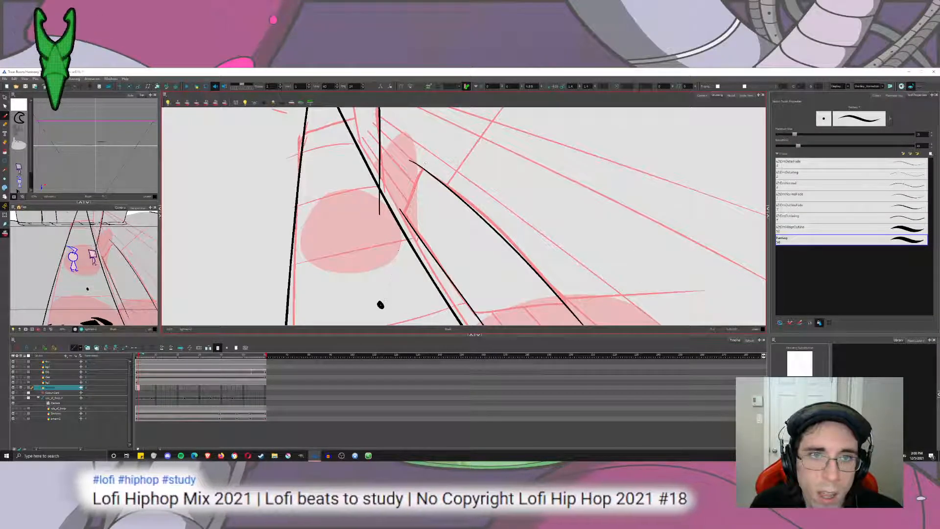
drag(426, 153, 379, 323)
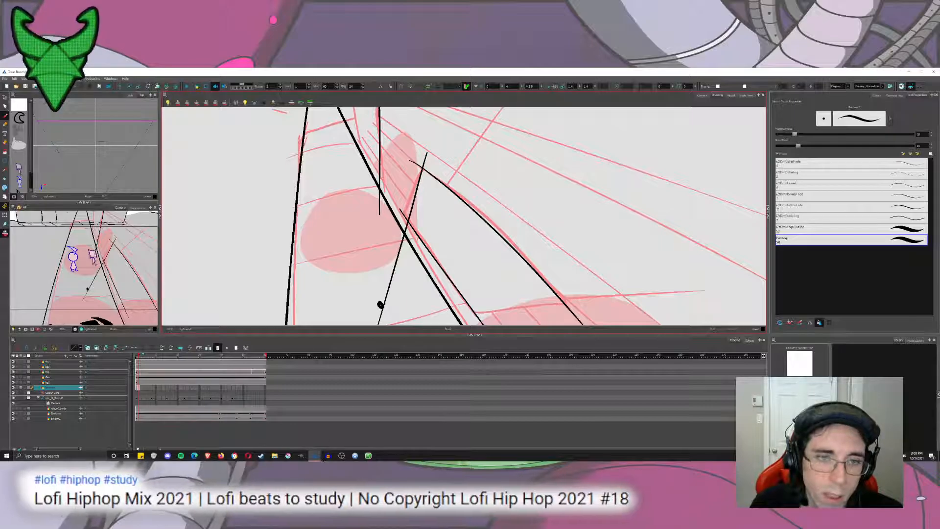
key(ctrl+z)
drag(425, 160, 381, 305)
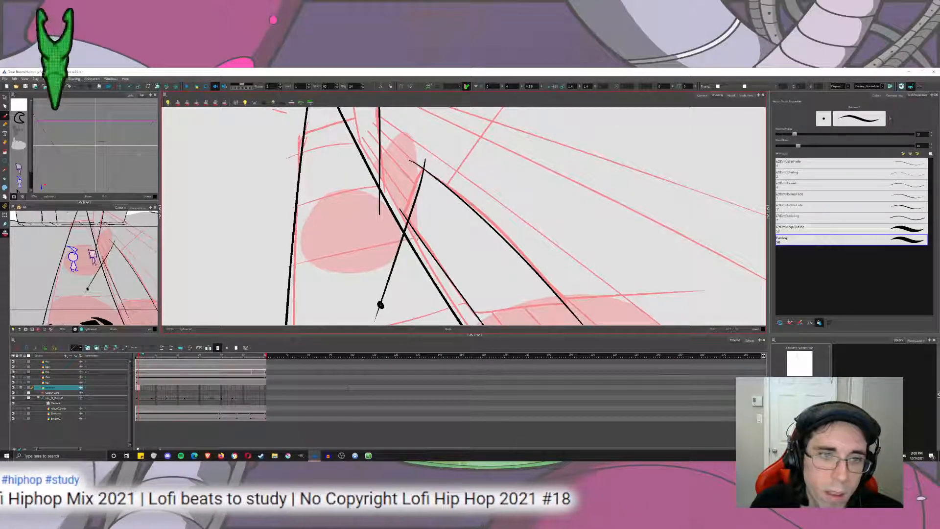
key(ctrl+z)
drag(429, 159, 382, 324)
key(ctrl+z)
Ink the block's short slanted end as a straight line from above the curved edge down past the black dot.
drag(391, 274, 412, 258)
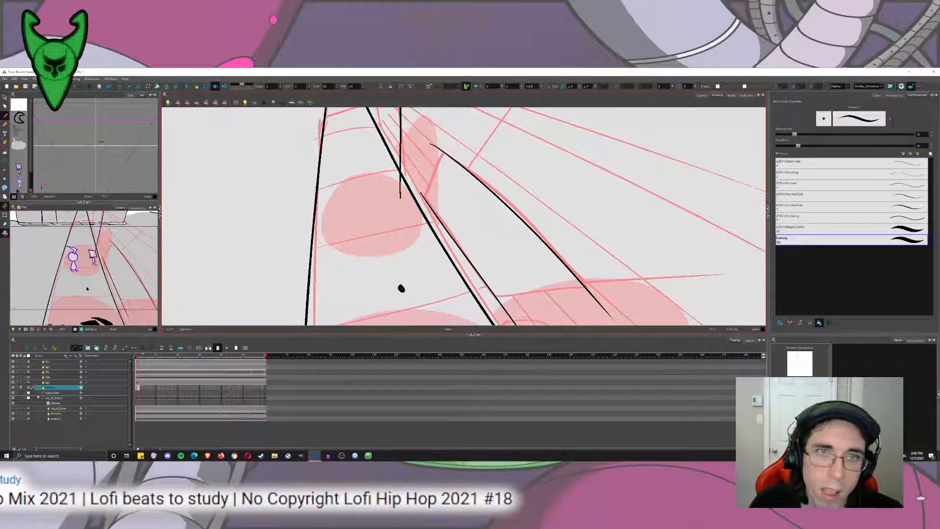
drag(451, 132, 373, 325)
key(ctrl+z)
drag(449, 133, 389, 324)
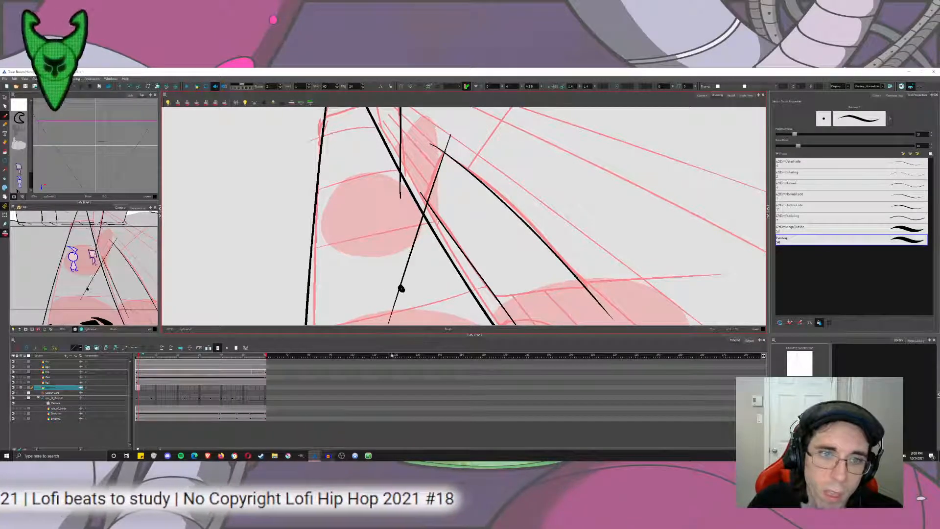
Ink the block's near edge as a long line from the black dot across the curb, past the curved edge.
mouse_move(401, 289)
mouse_down()
mouse_move(393, 225)
mouse_move(735, 266)
mouse_up()
key(2)
key(2)
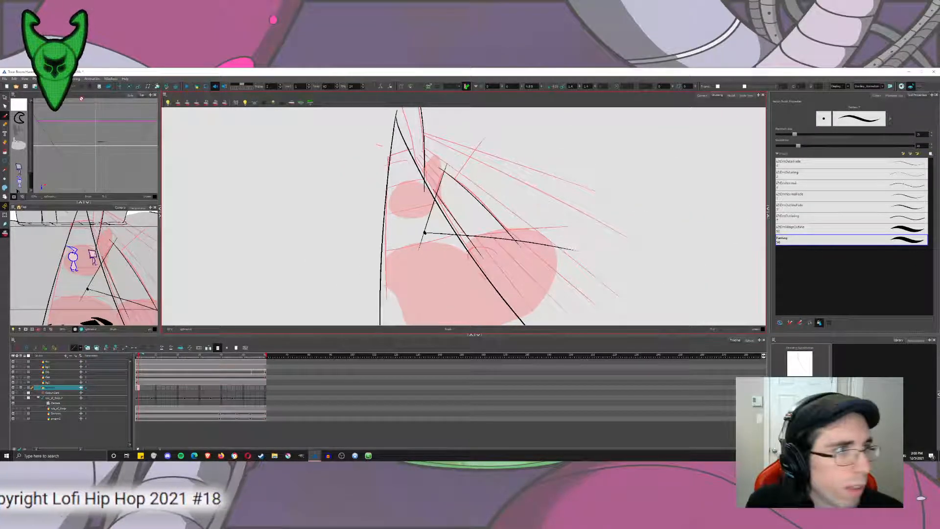
Move the stray black dot from the inked drawing into the rough sketch drawing, and return to the inked drawing.
key(alt+t)
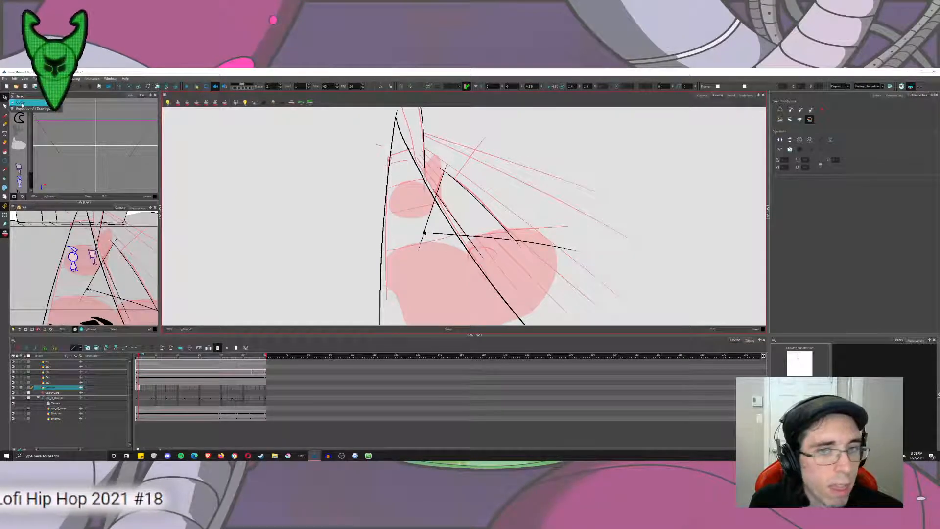
scroll(434, 240, up, 4)
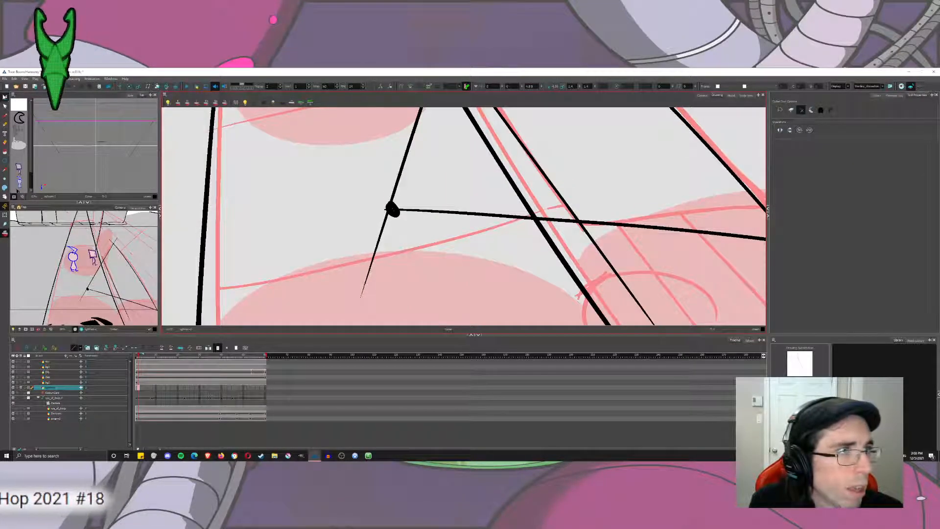
key(alt+s)
click(395, 211)
key(Delete)
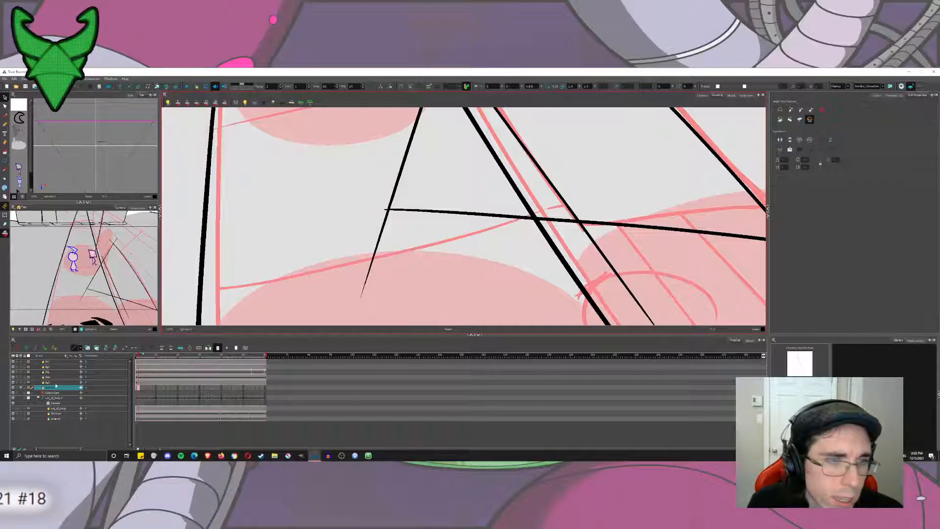
key(comma)
key(ctrl+v)
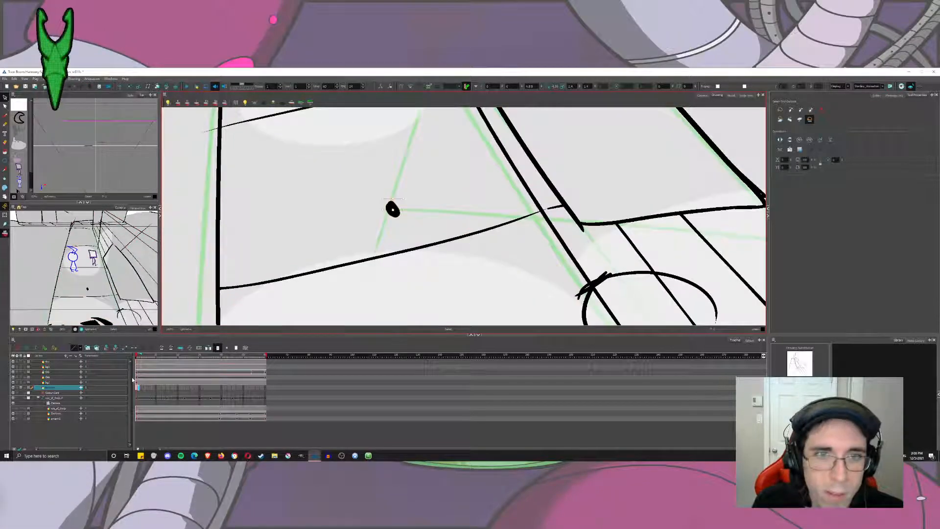
key(period)
Trim the overshooting line ends with the Cutter, leaving the block a closed four-sided shape and the tall building edge ending at the road.
mouse_move(452, 182)
mouse_down()
mouse_move(407, 216)
mouse_move(411, 262)
mouse_up()
click(6, 104)
mouse_move(347, 188)
mouse_down()
mouse_move(380, 196)
mouse_move(287, 384)
mouse_move(371, 196)
mouse_move(337, 209)
mouse_up()
mouse_move(497, 239)
mouse_down()
mouse_move(450, 254)
mouse_move(456, 263)
mouse_up()
scroll(451, 252, down, 4)
drag(471, 280, 484, 275)
mouse_move(582, 262)
mouse_down()
mouse_move(578, 278)
mouse_move(560, 276)
mouse_up()
drag(430, 123, 417, 117)
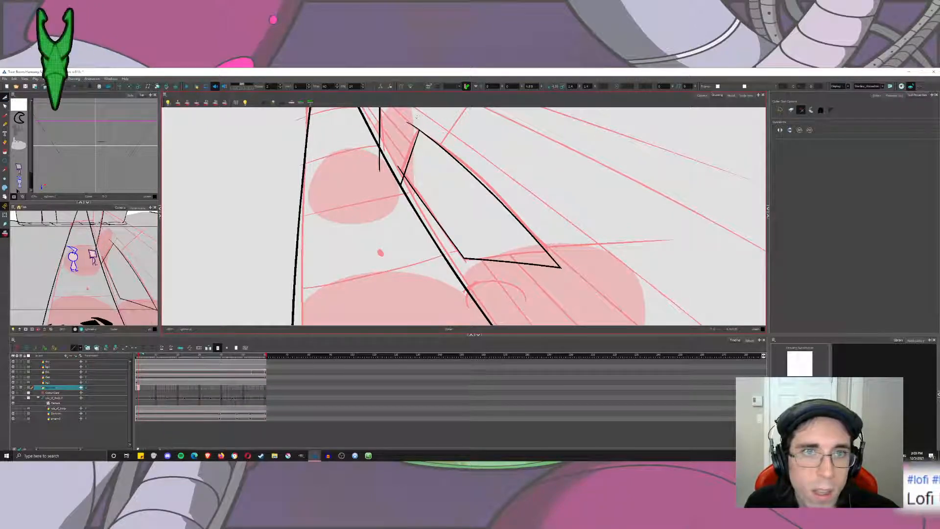
drag(392, 171, 373, 161)
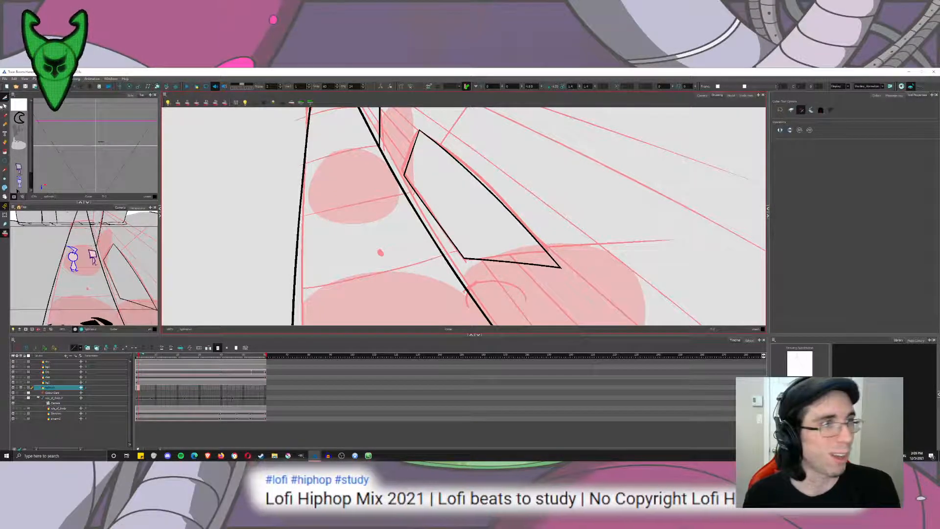
Ink the narrow building's left edge with the Brush, between the road's peak and the tall building edge, down to the road.
key(alt+b)
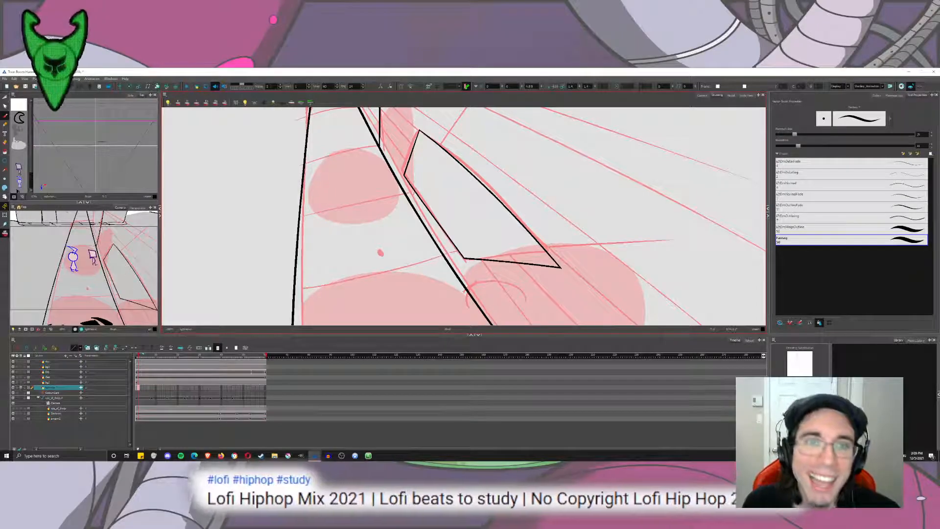
key(2)
drag(469, 229, 387, 168)
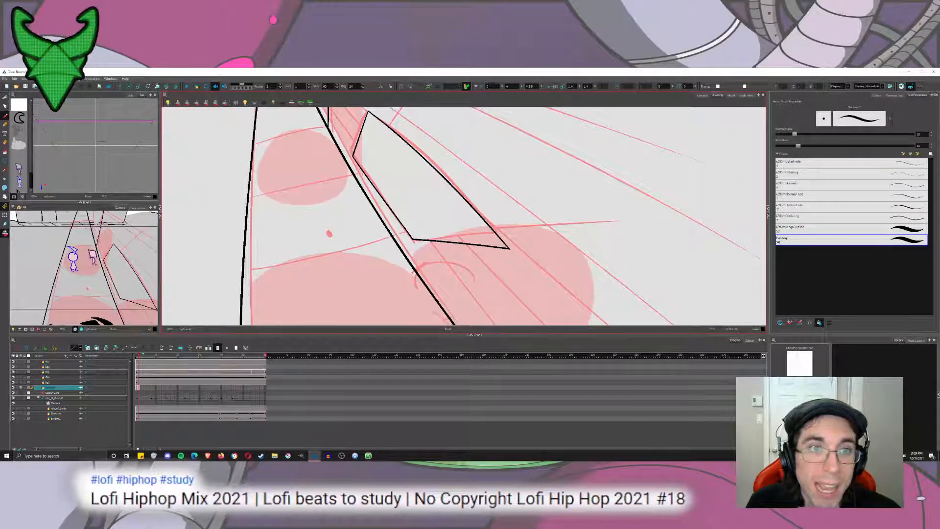
drag(375, 174, 428, 271)
mouse_move(456, 189)
mouse_down()
mouse_move(473, 253)
mouse_move(472, 219)
mouse_move(467, 273)
mouse_up()
key(ctrl+z)
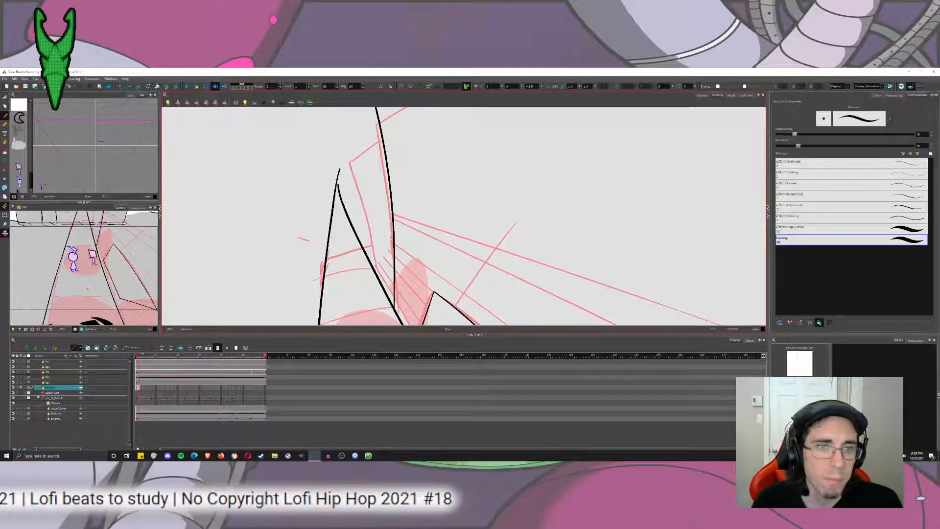
drag(321, 108, 375, 287)
key(ctrl+z)
drag(346, 136, 387, 324)
key(ctrl+z)
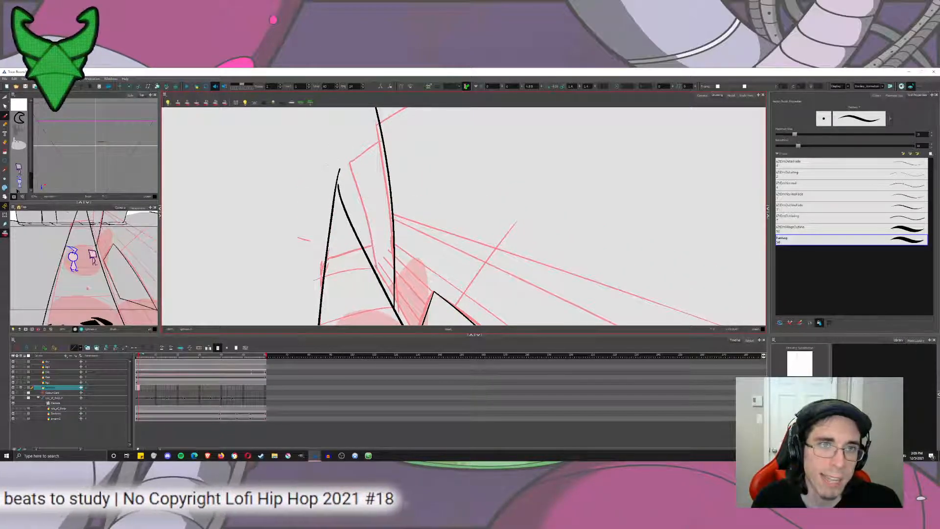
drag(347, 147, 389, 316)
key(ctrl+z)
drag(341, 109, 378, 296)
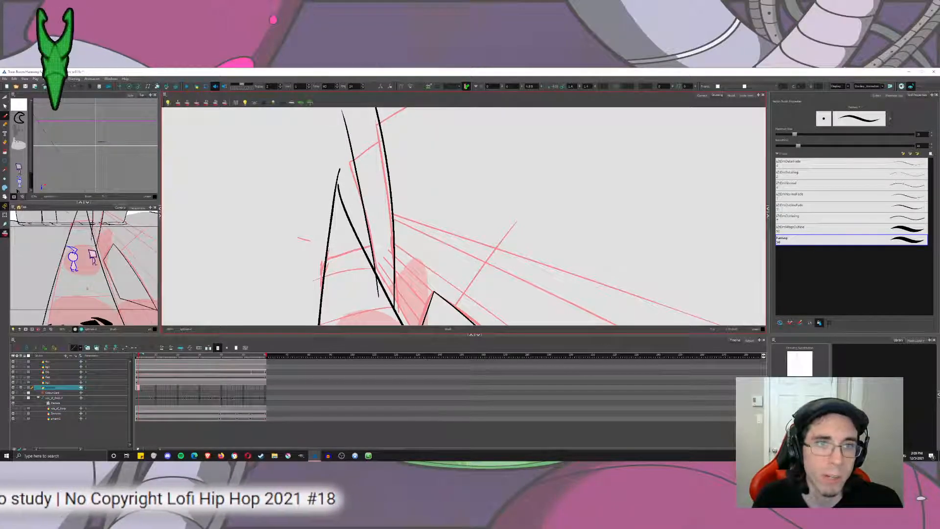
Ink the narrow building's slanted top edge from the road's peak up across the tall building edge.
drag(342, 167, 434, 106)
mouse_move(391, 157)
mouse_down()
mouse_move(370, 189)
mouse_move(395, 156)
mouse_up()
key(ctrl+z)
key(ctrl+z)
drag(319, 200, 403, 148)
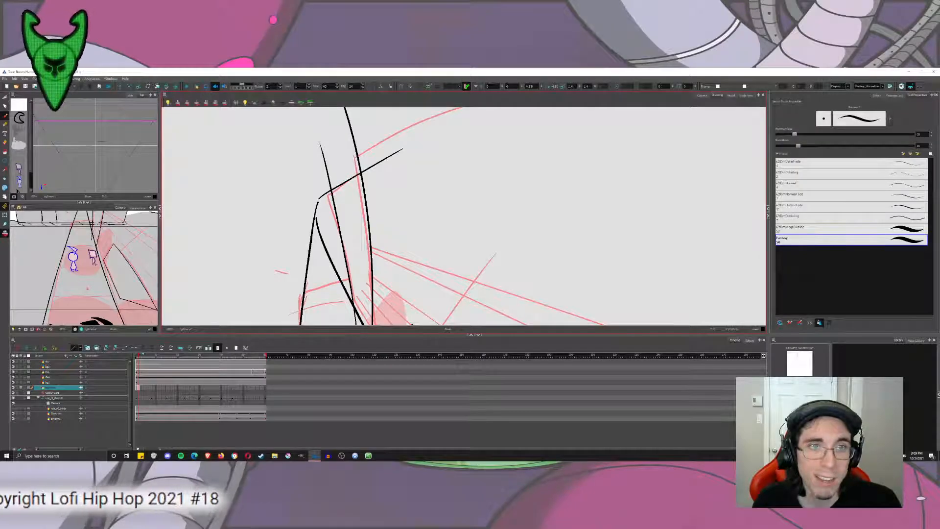
Try to ink the long roofline sweeping upward and to the right from the tall building edge.
scroll(317, 210, down, 3)
drag(299, 209, 499, 128)
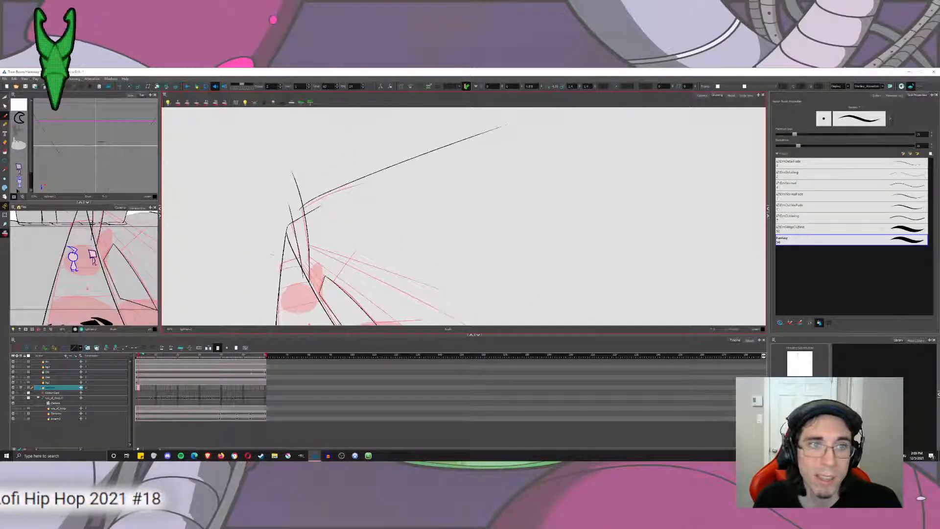
key(ctrl+z)
drag(305, 210, 468, 141)
key(ctrl+z)
drag(300, 210, 499, 118)
Switch to the Camera view, turn off the camera mask, and examine the inked lines against the whole scene.
drag(382, 220, 364, 166)
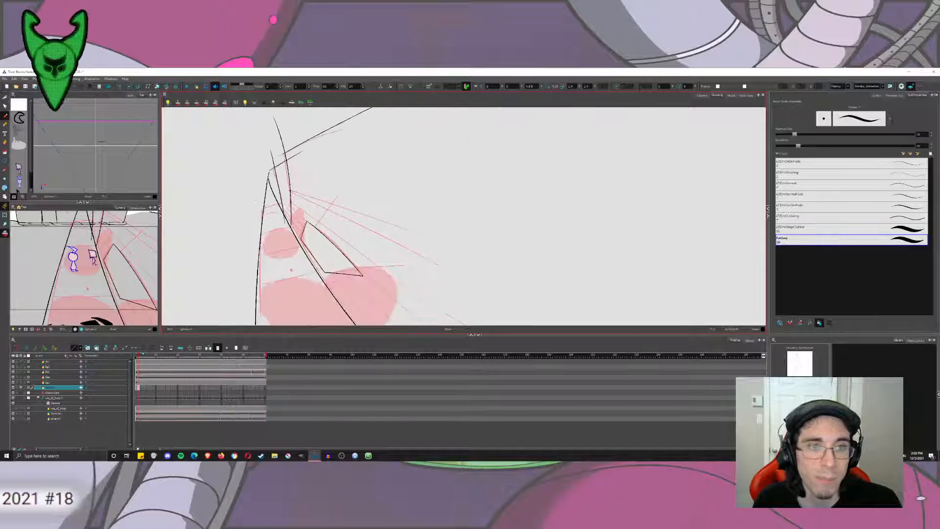
click(702, 95)
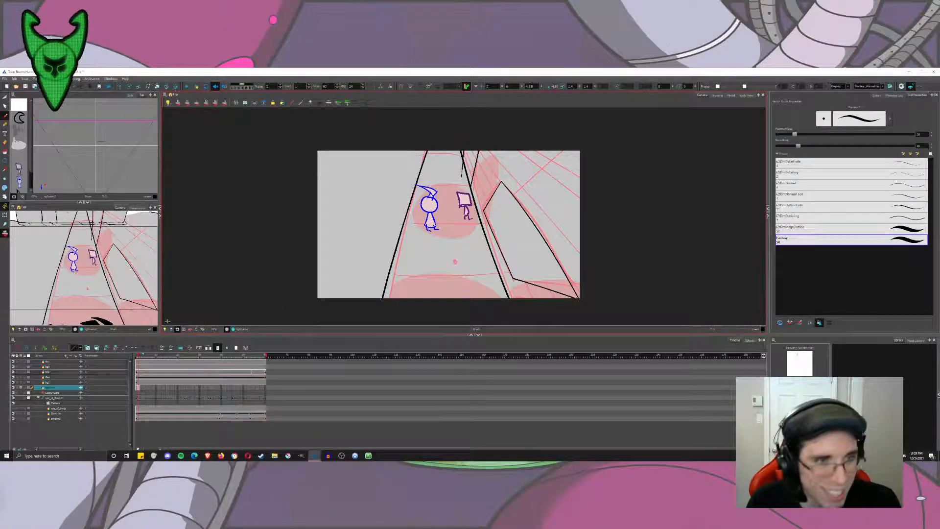
click(178, 330)
drag(540, 165, 447, 232)
scroll(447, 232, down, 3)
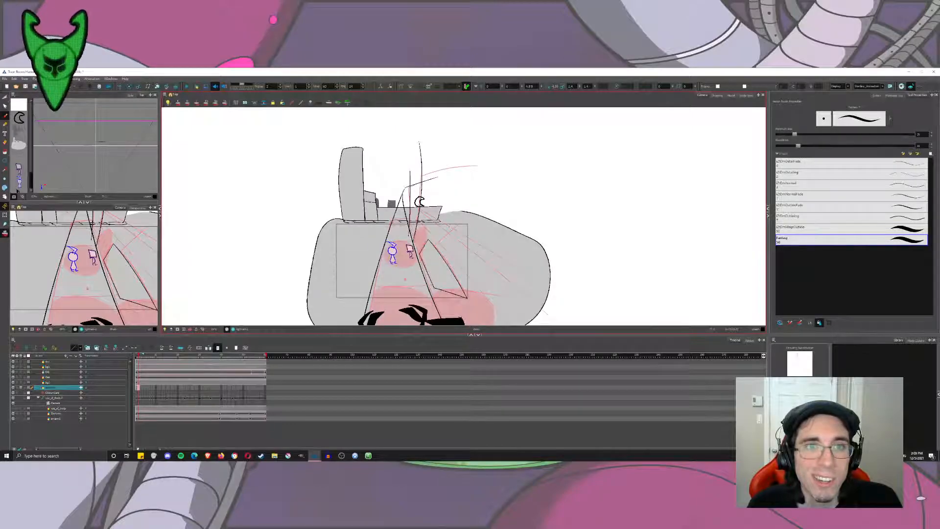
Undo the narrow building's slanted top edge and show the scene faded and masked to the camera frame.
click(166, 329)
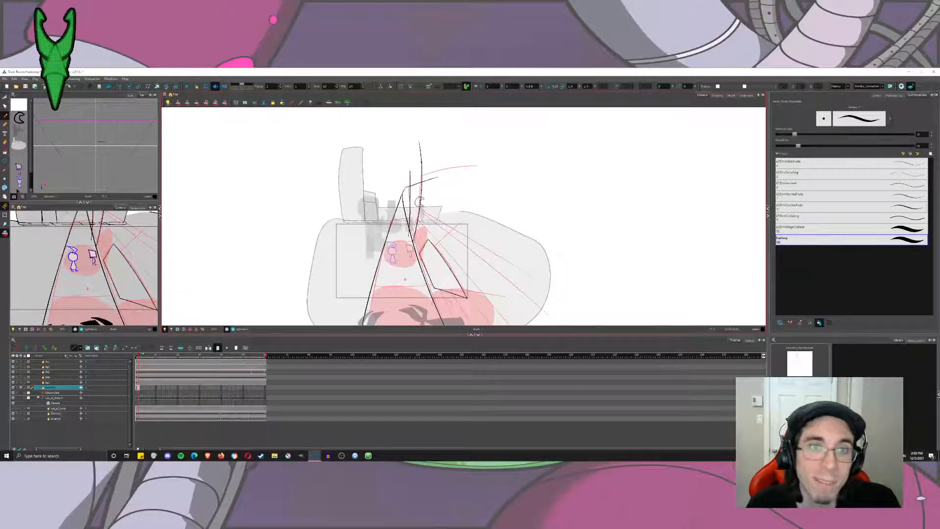
key(ctrl+z)
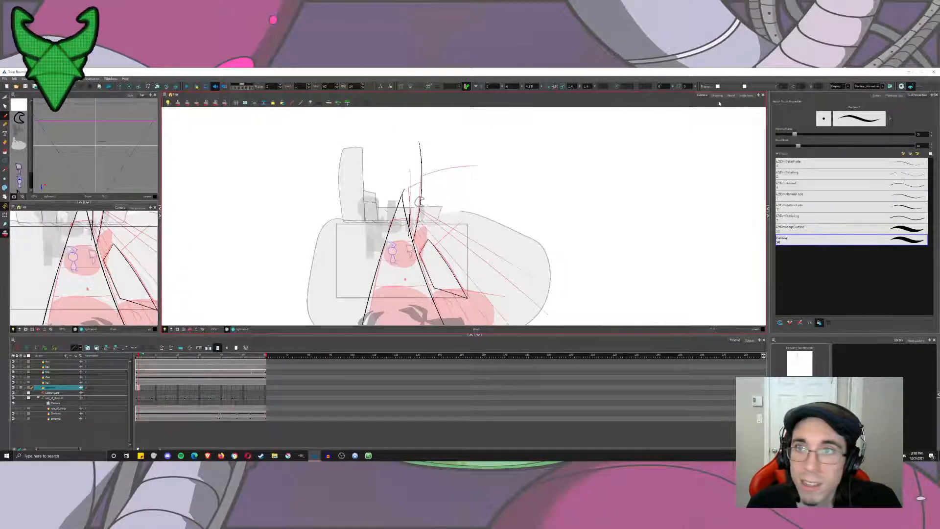
click(178, 329)
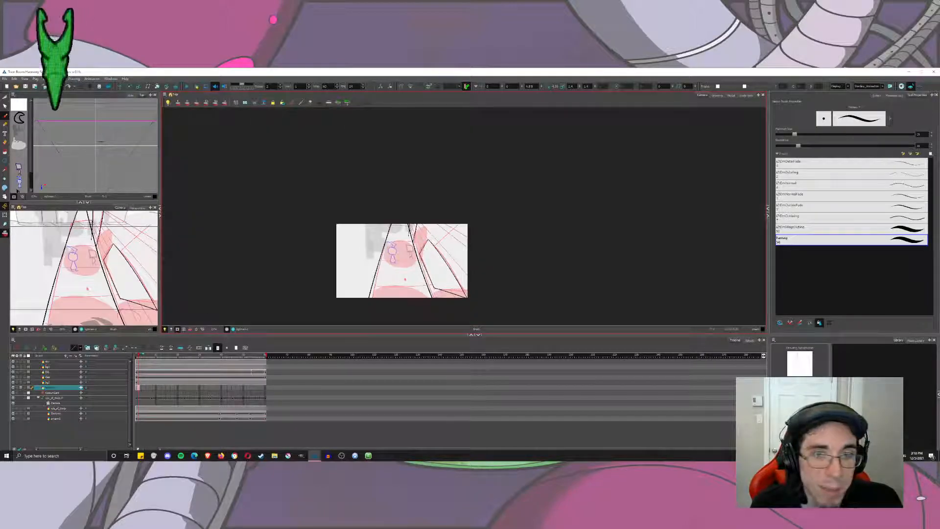
Examine the inked road and sidewalk block lines up close and at full size within the camera frame.
drag(529, 261, 539, 206)
key(2)
key(2)
drag(442, 224, 428, 210)
scroll(404, 179, down, 1)
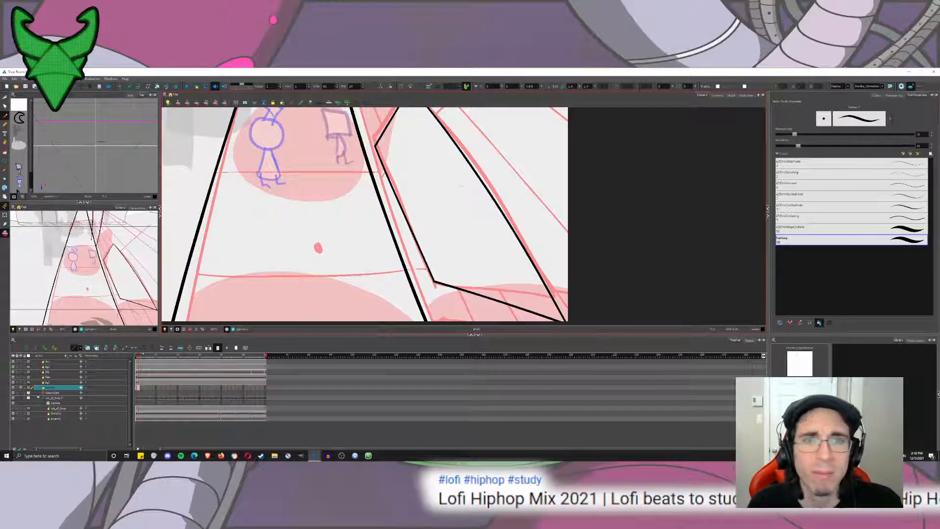
drag(462, 186, 552, 240)
scroll(431, 234, down, 2)
scroll(417, 234, up, 3)
scroll(549, 226, down, 5)
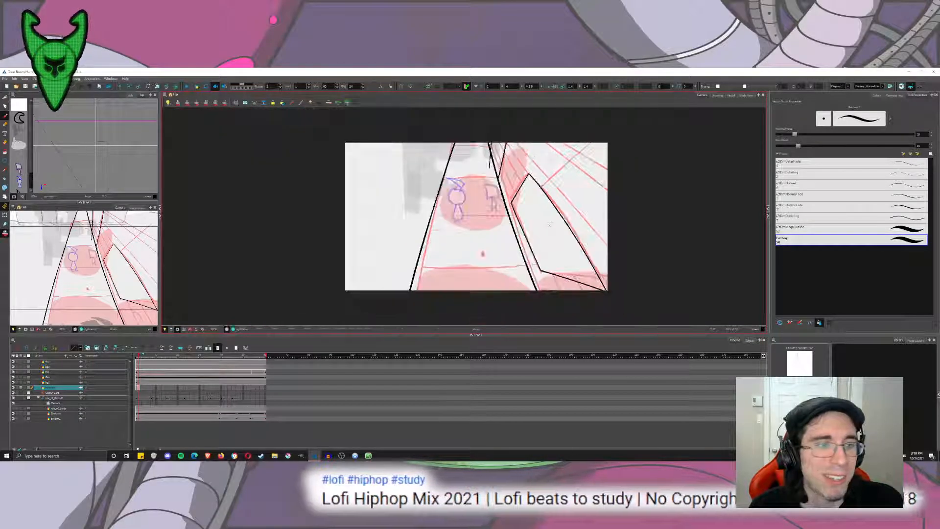
Extend the inked background drawing's exposure to the scene's last frame and check it by scrubbing through the frames.
click(265, 388)
key(F5)
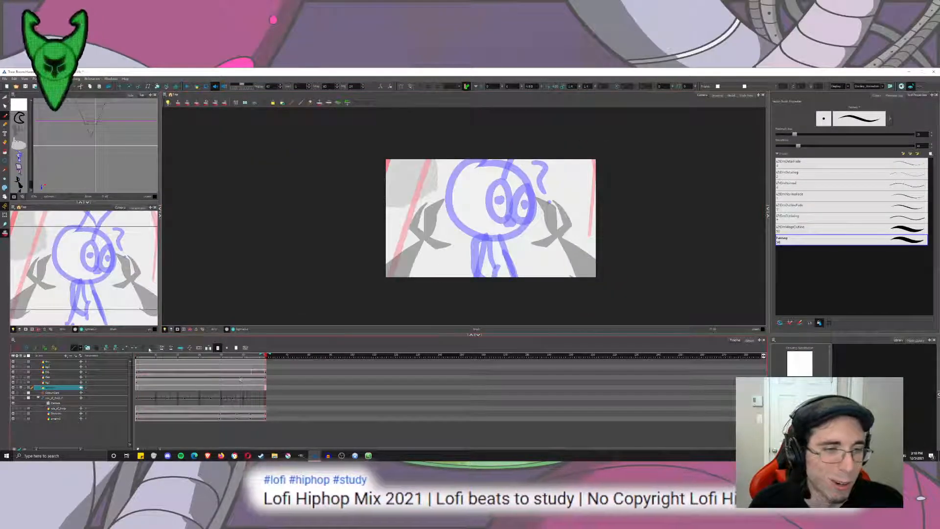
click(140, 356)
click(139, 356)
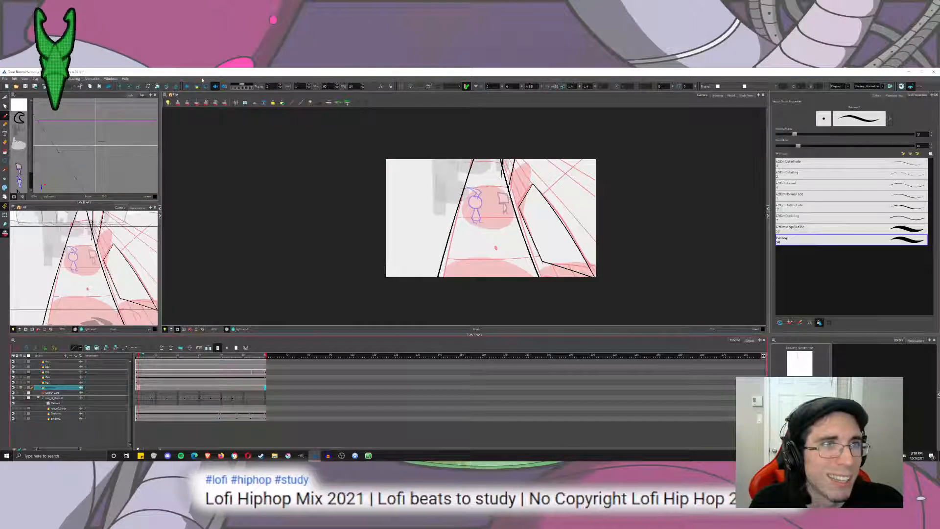
click(188, 86)
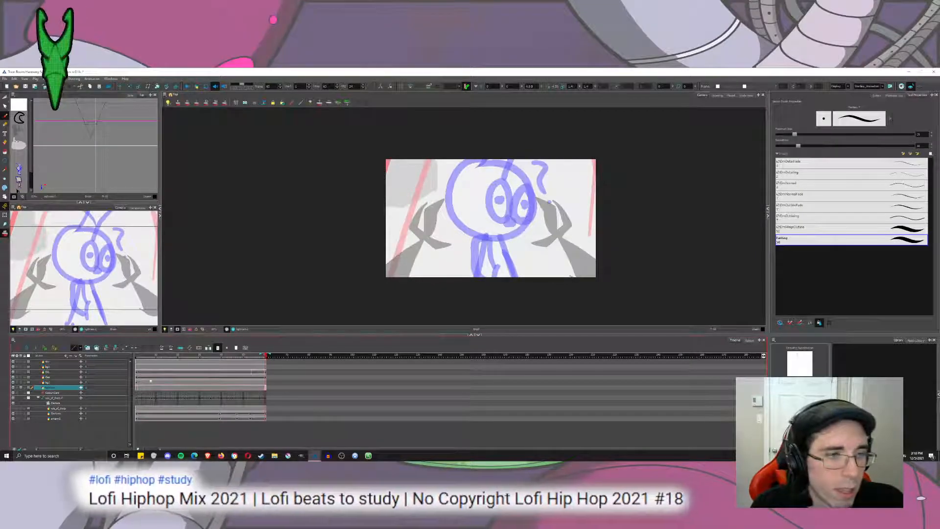
mouse_move(140, 357)
mouse_down()
mouse_move(169, 370)
mouse_move(272, 380)
mouse_up()
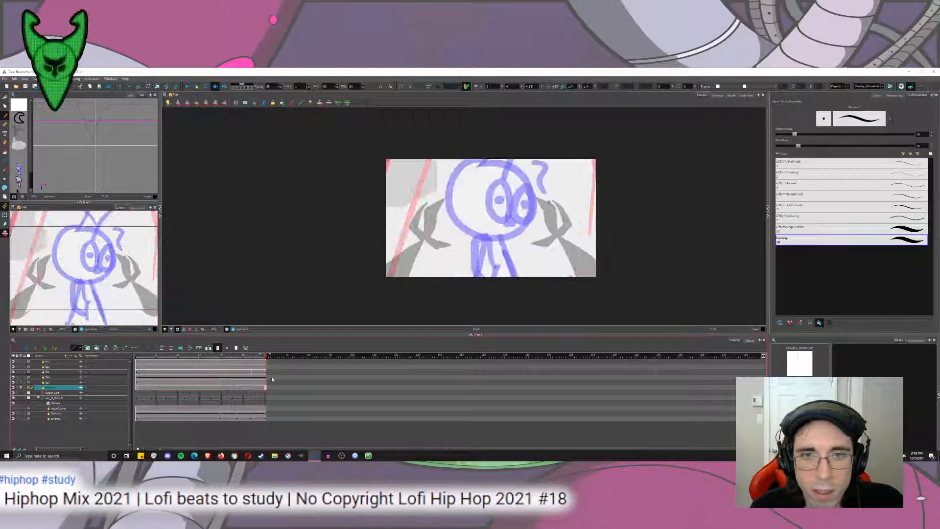
click(139, 370)
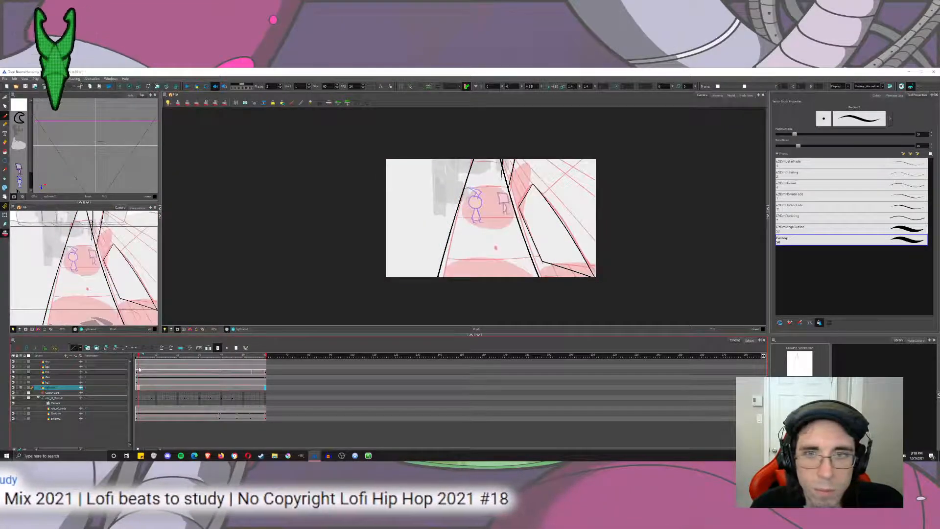
In the Drawing view, ink the road's far edge as one slightly rising line crossing both road sides.
click(716, 96)
mouse_move(210, 170)
mouse_down()
mouse_move(248, 197)
mouse_move(240, 163)
mouse_up()
scroll(248, 198, up, 3)
drag(403, 200, 537, 150)
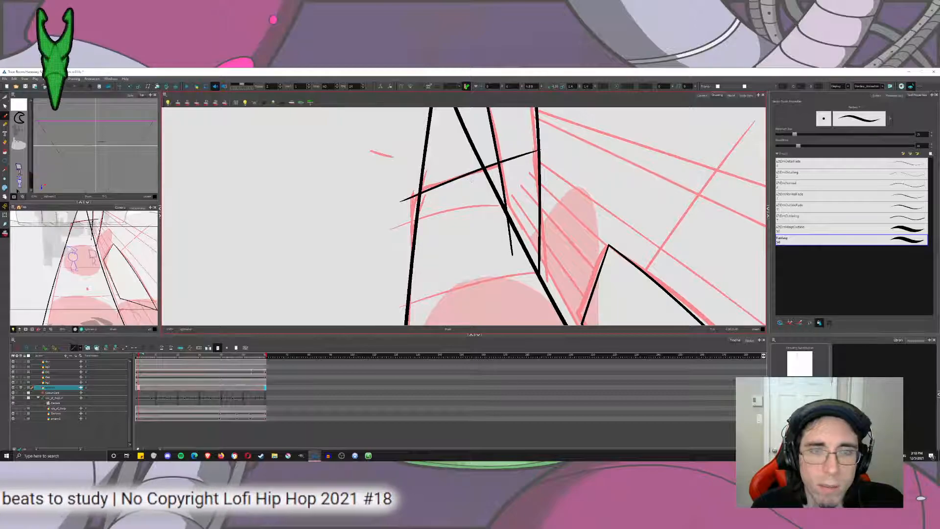
key(ctrl+z)
mouse_move(412, 189)
mouse_down()
mouse_move(534, 154)
mouse_move(498, 166)
mouse_up()
key(ctrl+z)
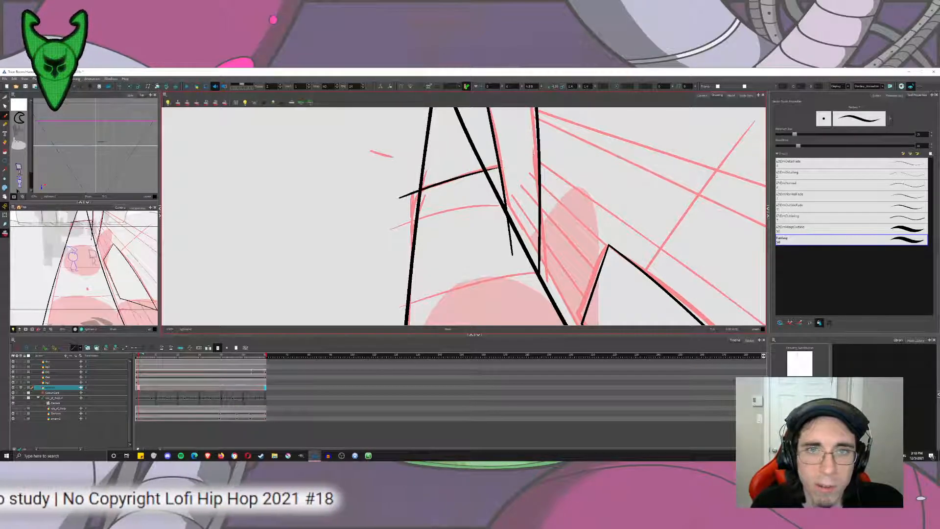
key(ctrl+z)
drag(408, 194, 524, 156)
key(ctrl+z)
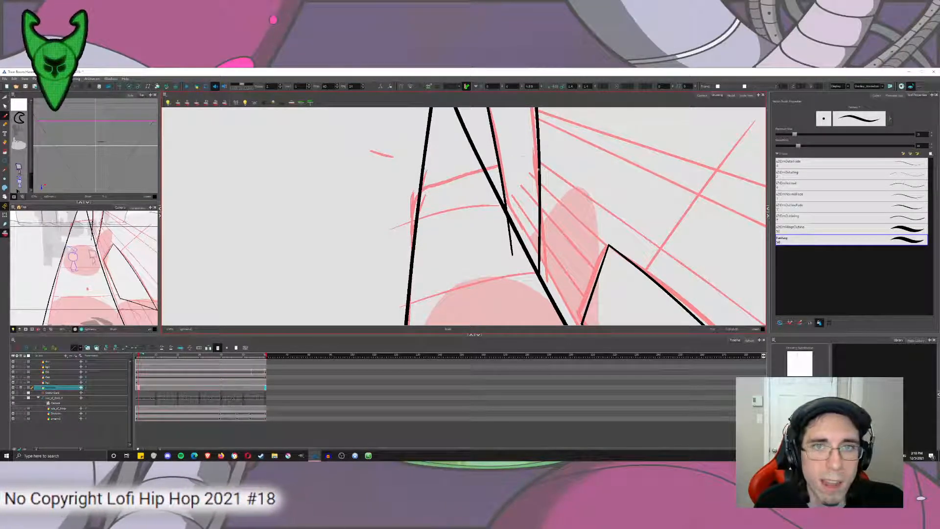
drag(389, 202, 522, 160)
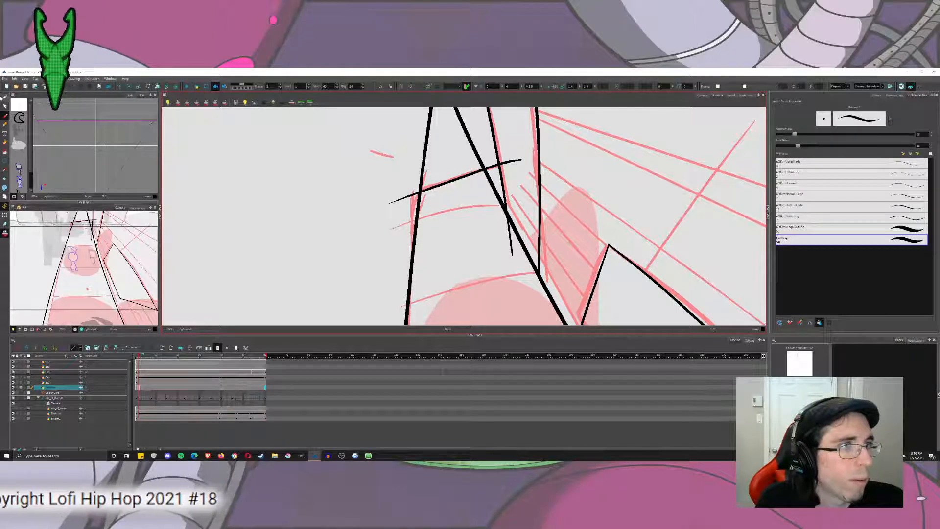
Trim the overhanging stroke ends around the road's far edge with the Cutter so its corners are clean.
click(5, 97)
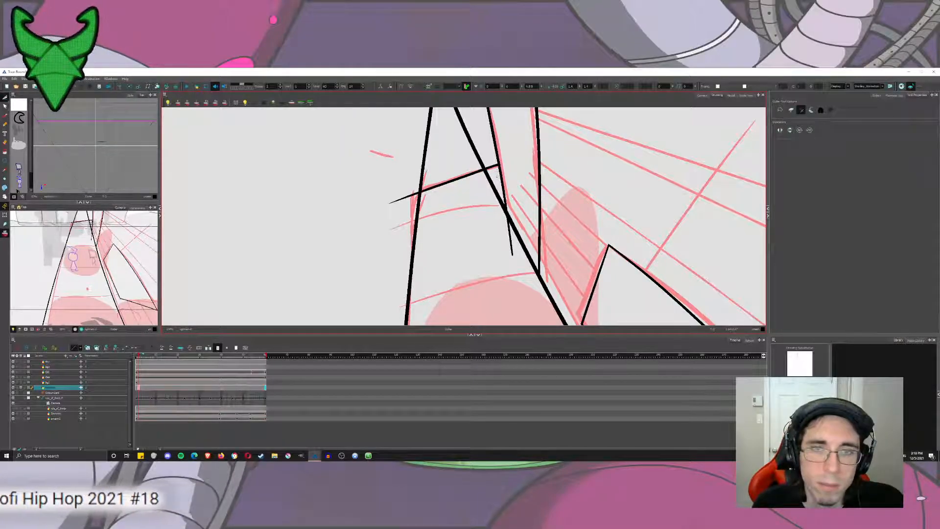
drag(497, 177, 510, 234)
drag(459, 159, 480, 139)
drag(440, 153, 412, 147)
drag(401, 188, 407, 208)
scroll(425, 229, down, 8)
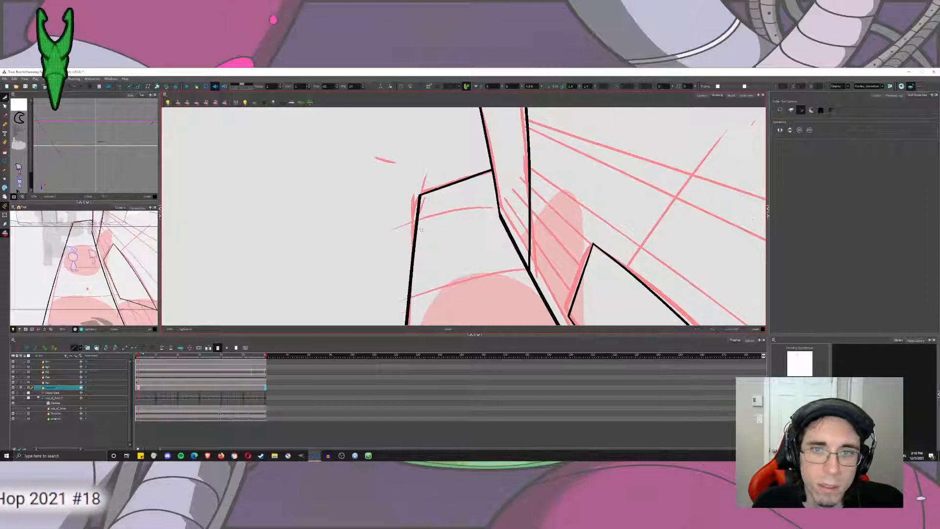
drag(441, 240, 421, 204)
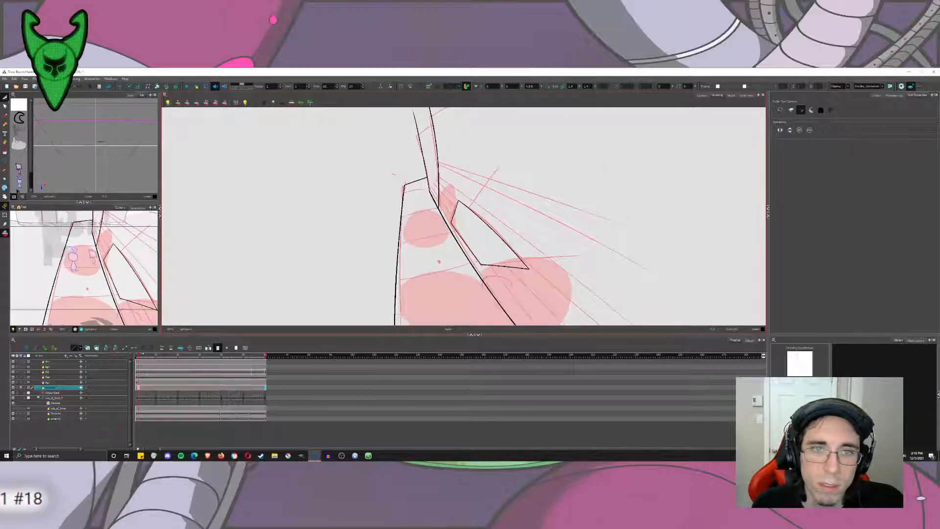
Scrub through the shot to compare the inked background with the rough sketch, and return to the clean drawing's frame.
click(701, 96)
drag(225, 359, 267, 356)
click(717, 96)
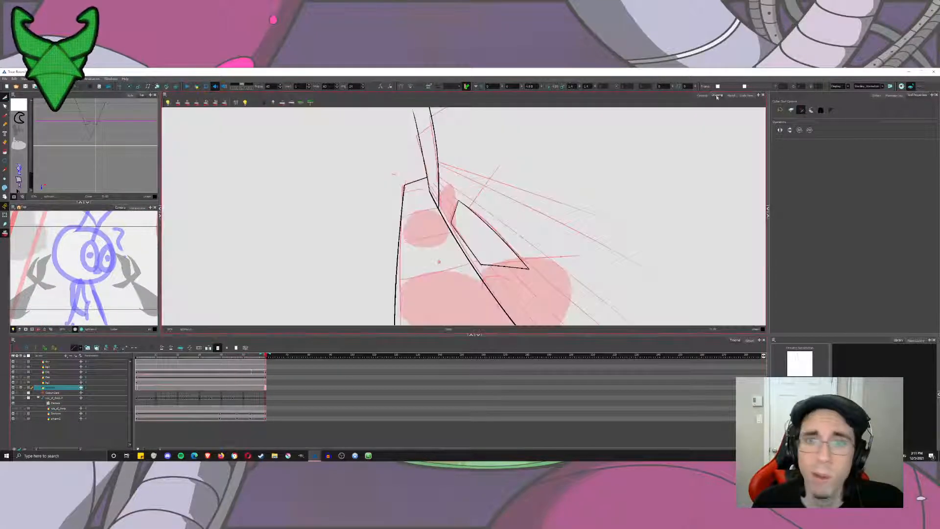
click(248, 358)
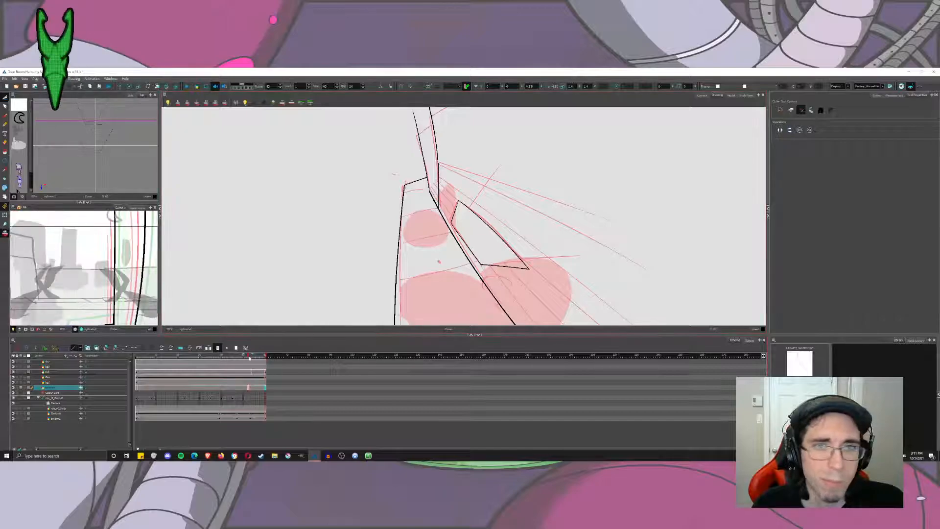
drag(249, 357, 126, 375)
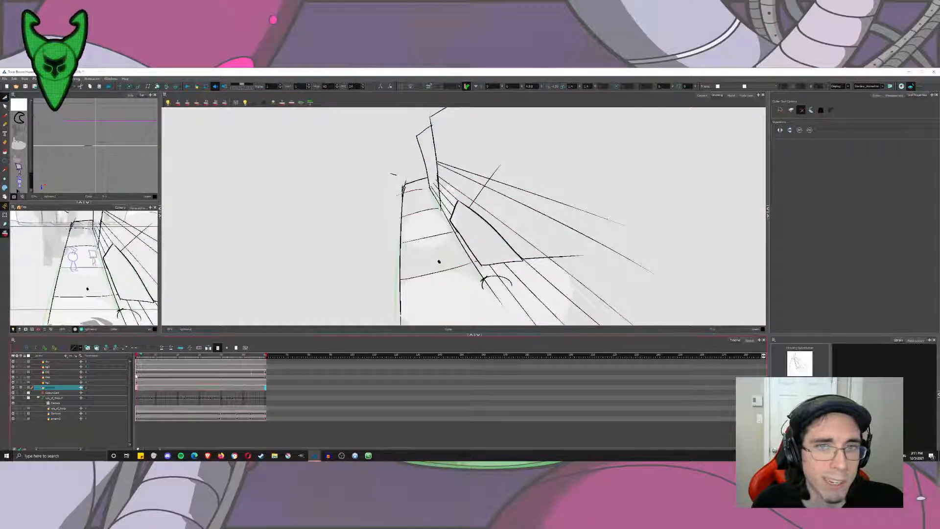
click(139, 376)
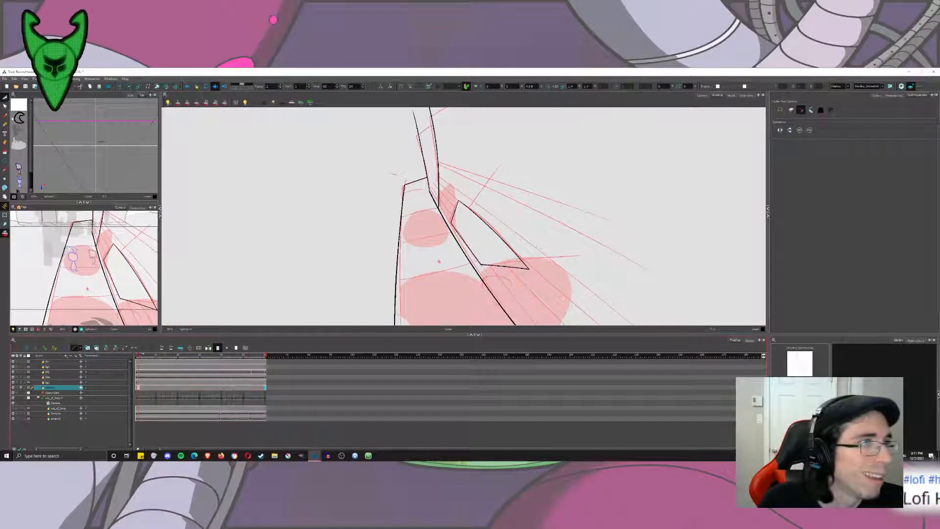
Examine the top of the narrow building against the red sketch in the Drawing view and compare with the Camera view.
drag(603, 227, 556, 296)
scroll(364, 176, up, 4)
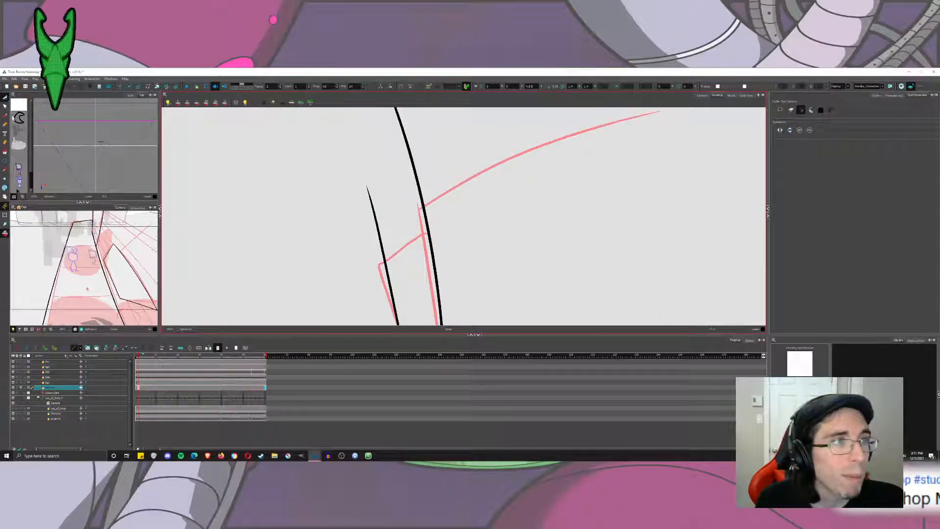
key(alt+/)
mouse_move(423, 243)
mouse_down()
mouse_move(509, 143)
mouse_move(480, 168)
mouse_up()
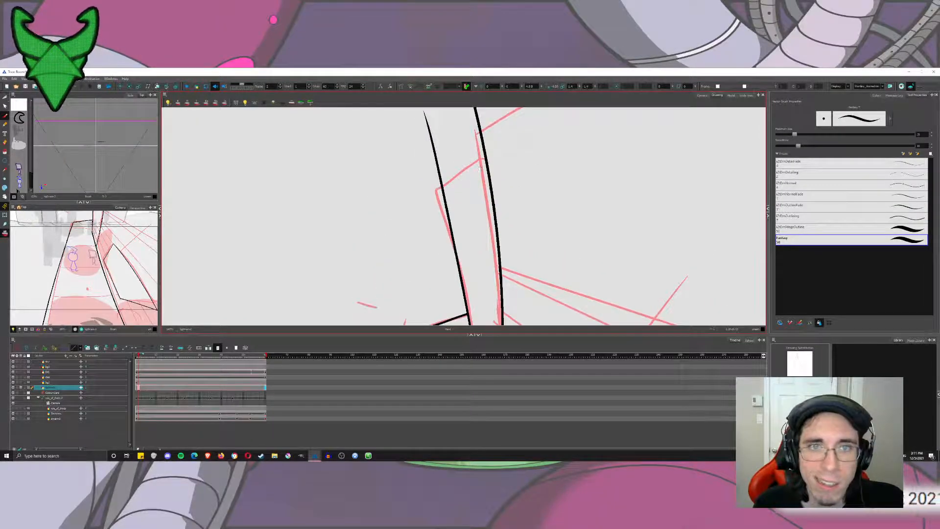
scroll(475, 198, down, 4)
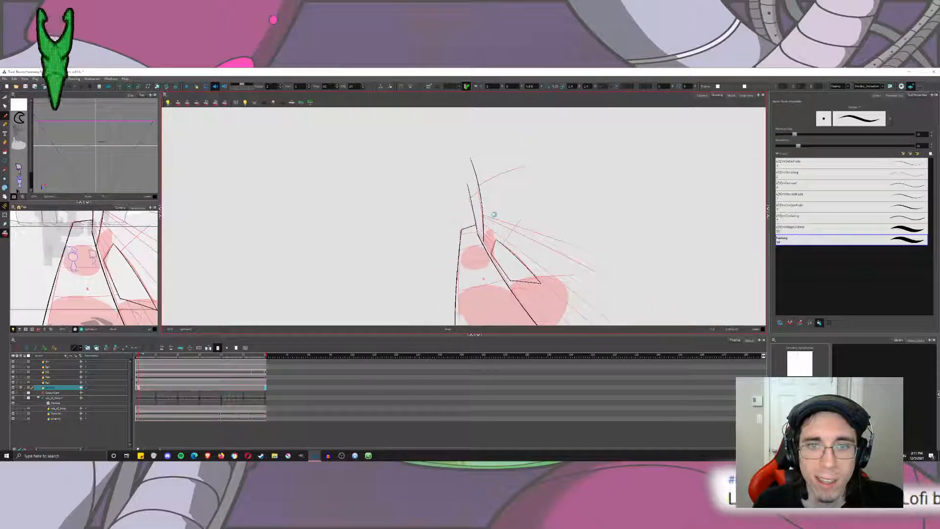
click(703, 95)
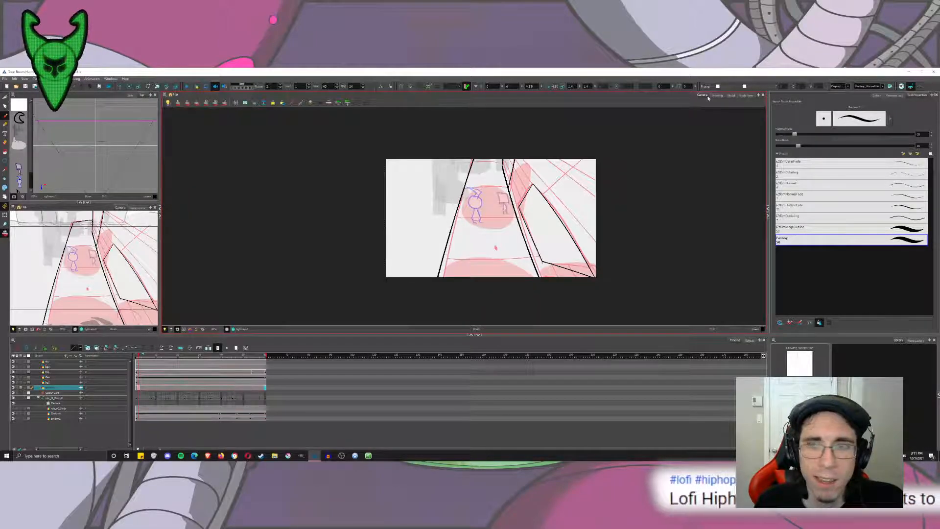
click(718, 96)
drag(533, 292, 522, 278)
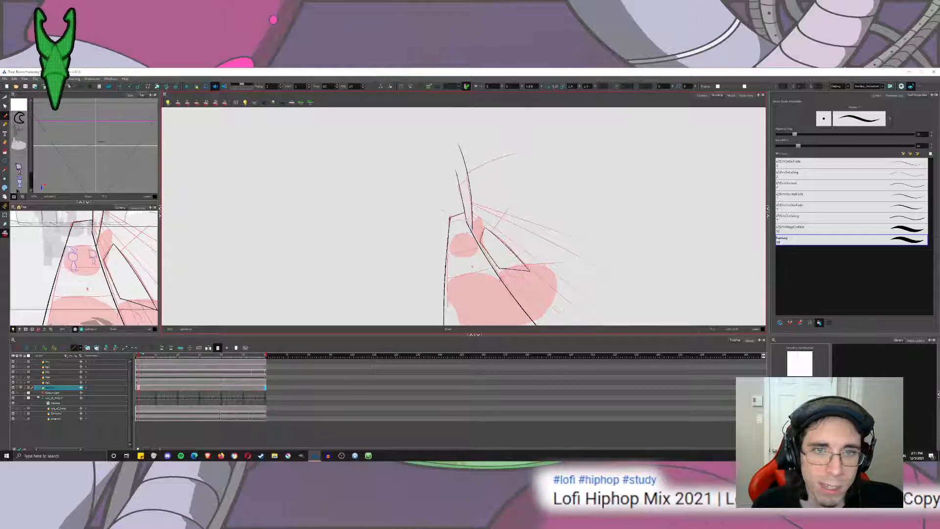
Extend the road's sides upward with temporary Brush lines to find their vanishing point, mark it with a dot, and undo the lines.
drag(474, 236, 448, 155)
key(ctrl+z)
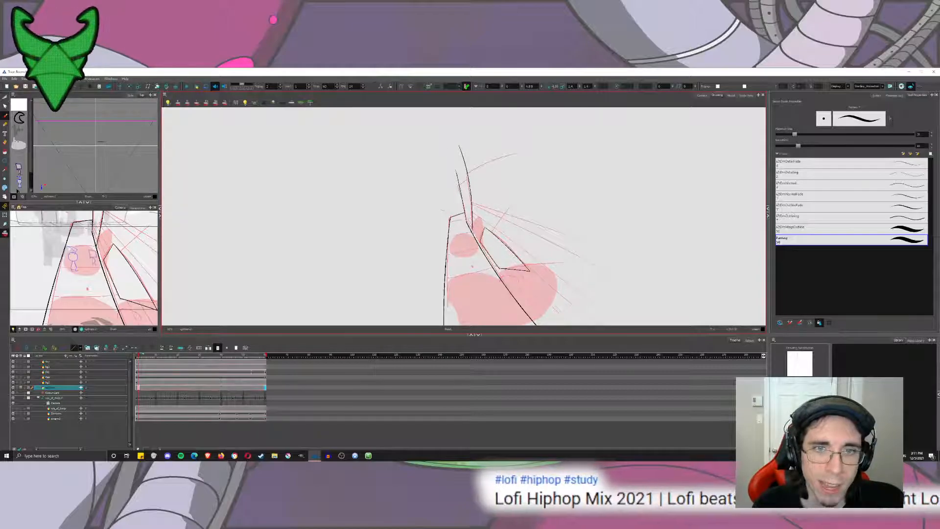
drag(465, 216, 448, 173)
drag(450, 218, 459, 146)
scroll(464, 189, up, 5)
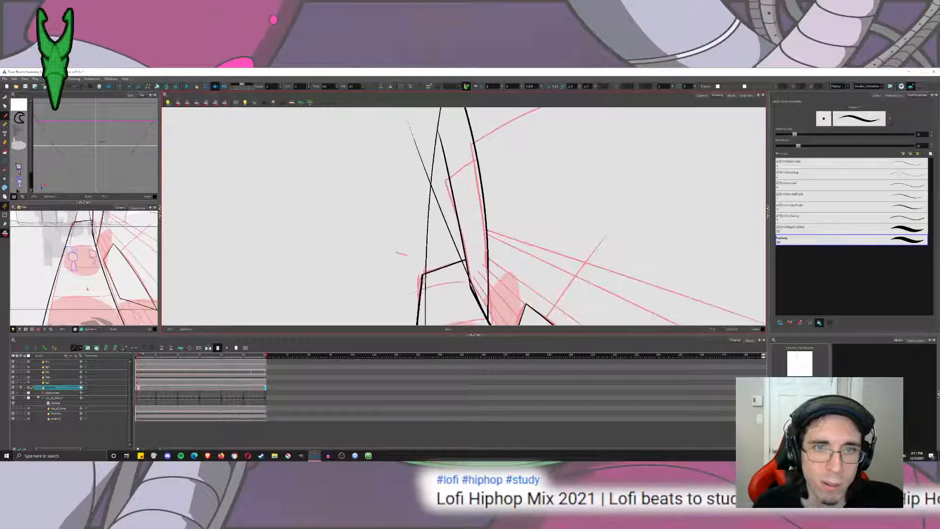
key(ctrl+z)
key(ctrl+z)
drag(424, 273, 443, 155)
key(ctrl+z)
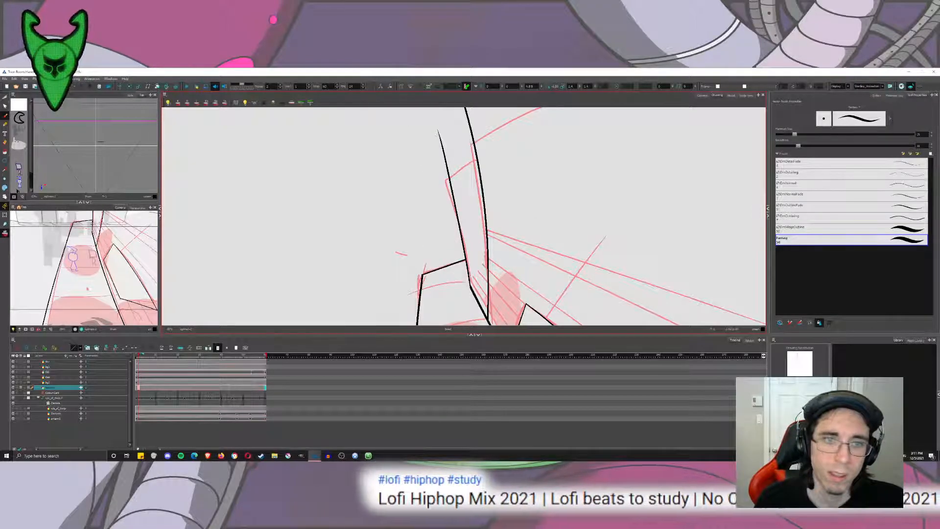
drag(421, 281, 436, 166)
drag(469, 287, 416, 161)
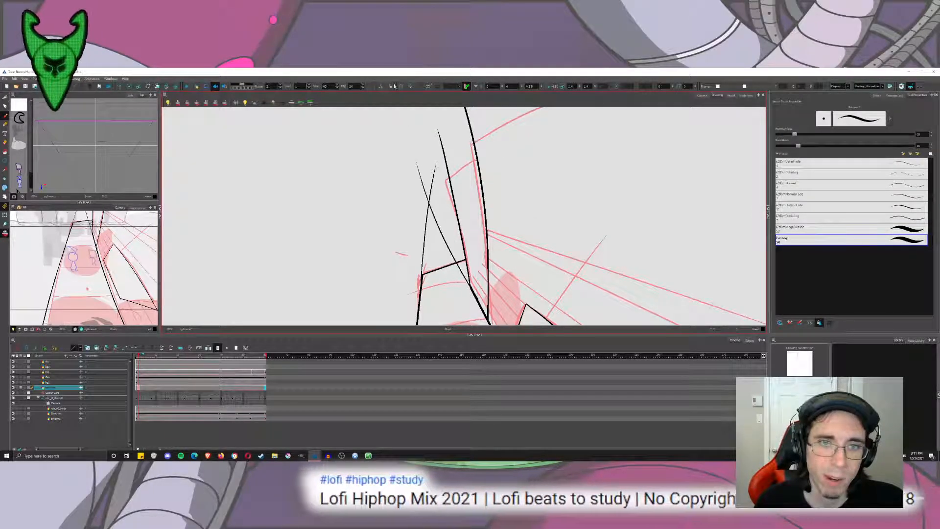
key(ctrl+z)
key(ctrl+z)
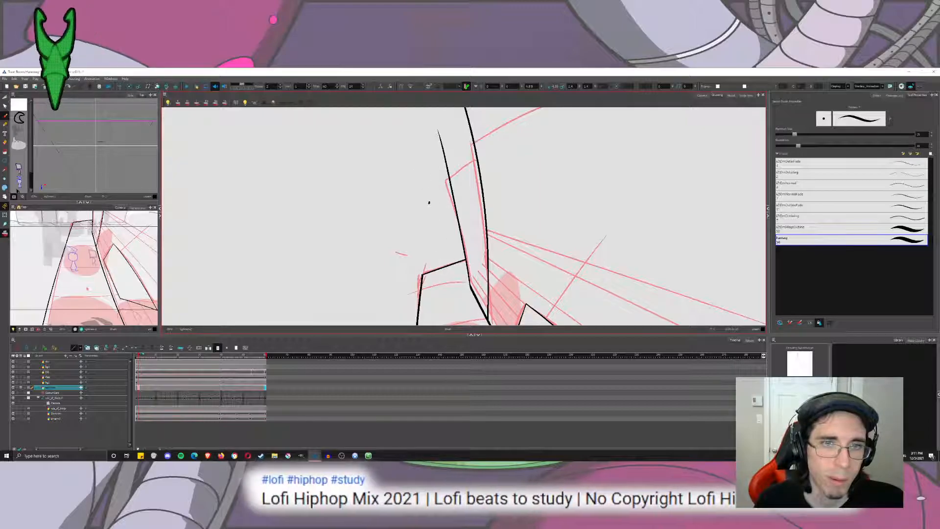
Move the vanishing-point dot from the clean drawing to the rough sketch drawing in the previous frame.
click(6, 98)
click(20, 103)
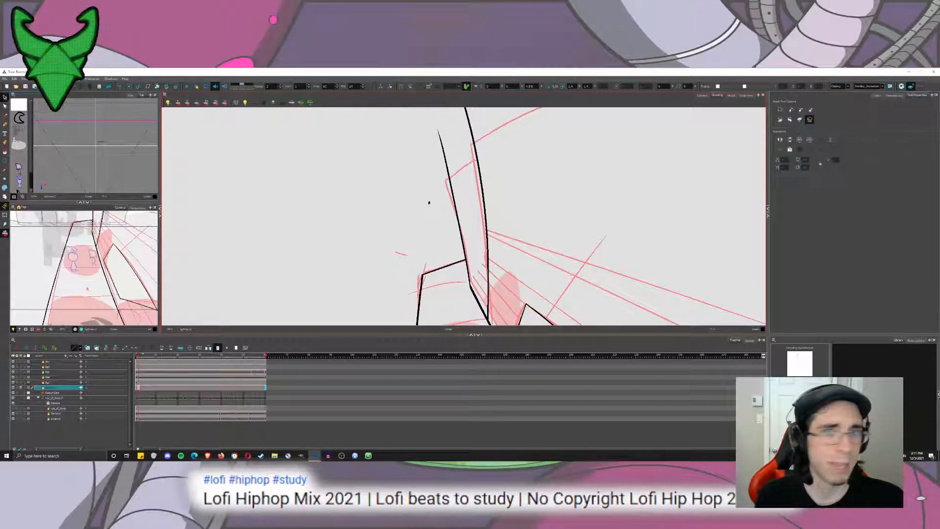
key(Delete)
key(comma)
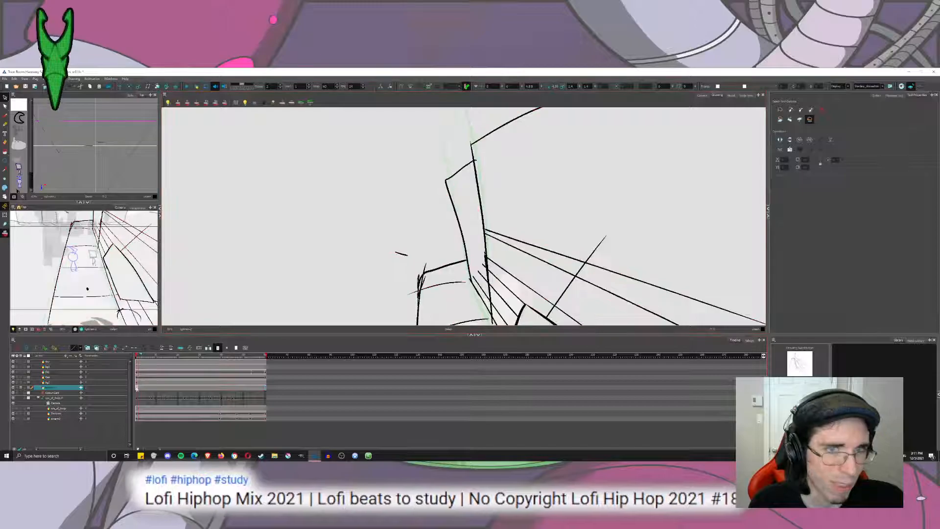
click(198, 346)
click(138, 387)
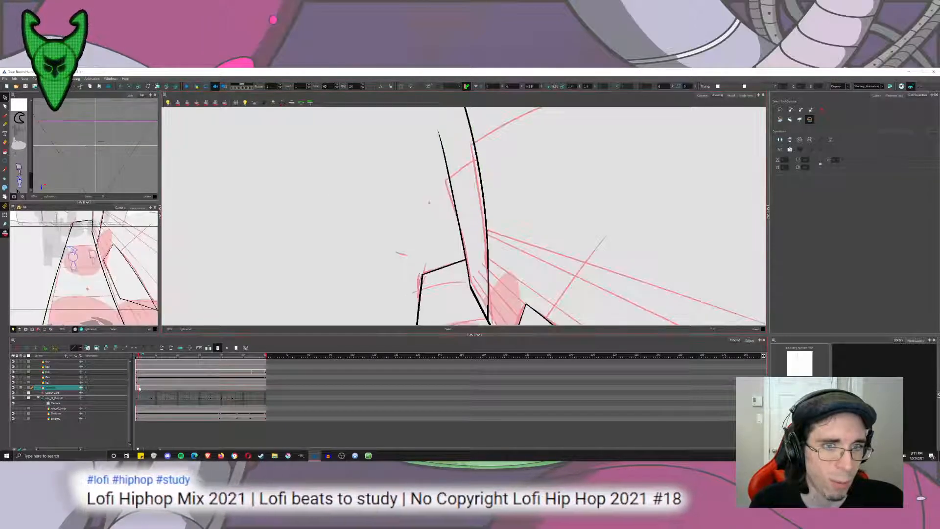
Ink the narrow building's top edge with the Brush, extending it from the red dot past both vertical sides.
click(4, 118)
mouse_move(479, 215)
mouse_down()
mouse_move(443, 249)
mouse_move(529, 167)
mouse_up()
key(ctrl+z)
drag(397, 231, 547, 158)
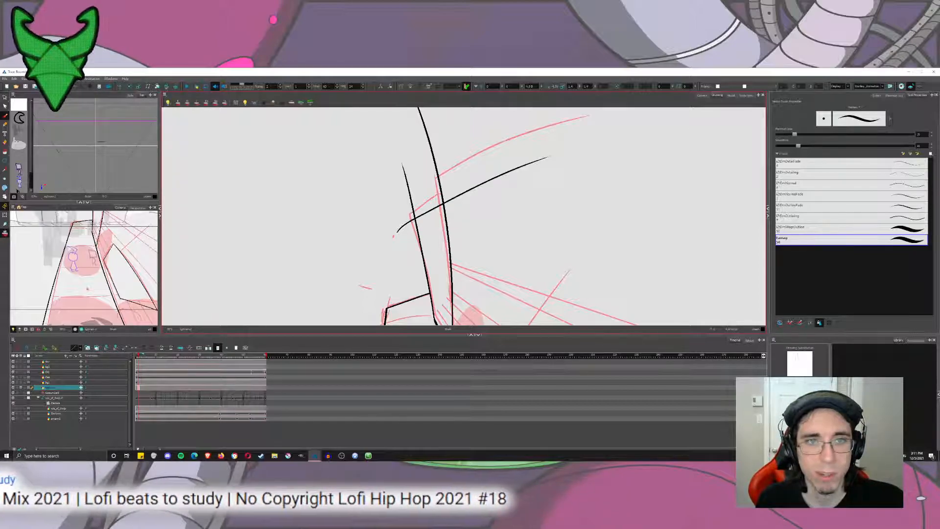
key(ctrl+z)
drag(398, 233, 492, 177)
key(ctrl+z)
drag(393, 236, 510, 167)
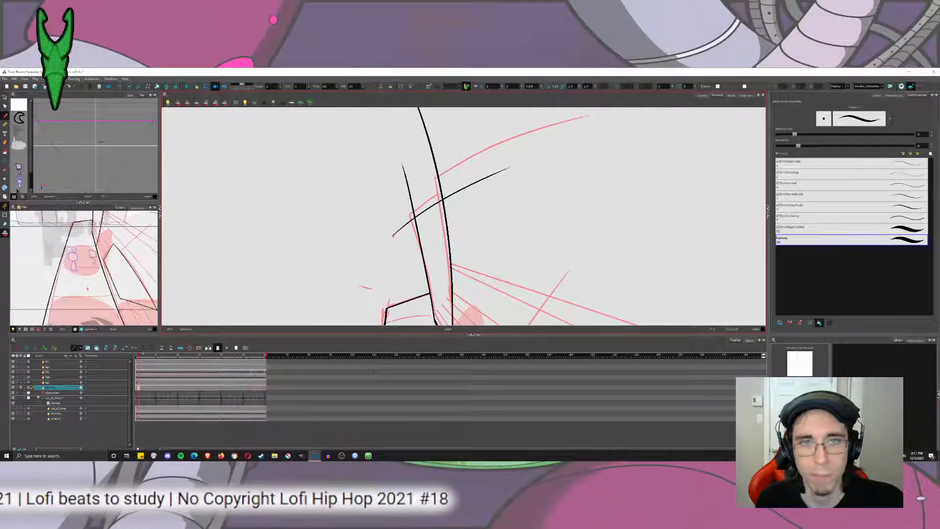
Ink the large building's top edge as a long curve from the same red dot, sweeping far beyond the red sketch.
drag(437, 193, 427, 208)
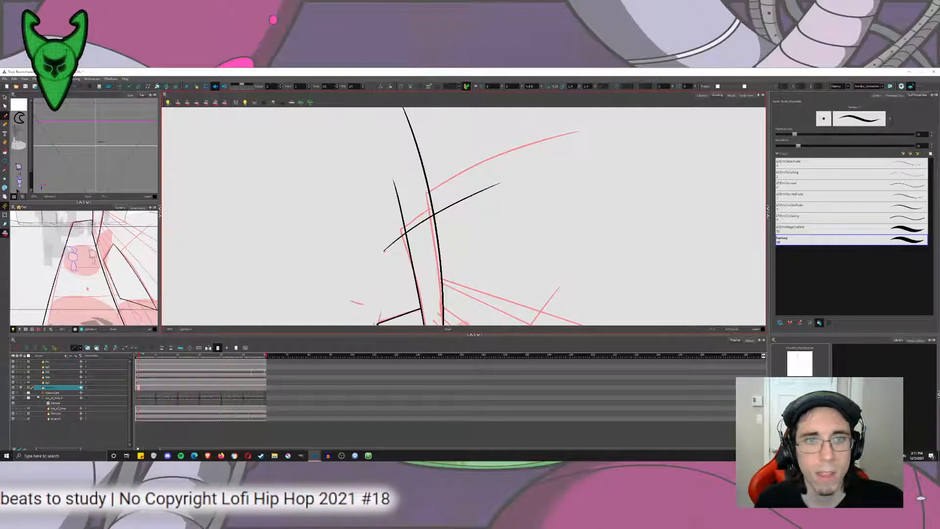
drag(383, 250, 596, 108)
key(ctrl+z)
drag(382, 251, 572, 108)
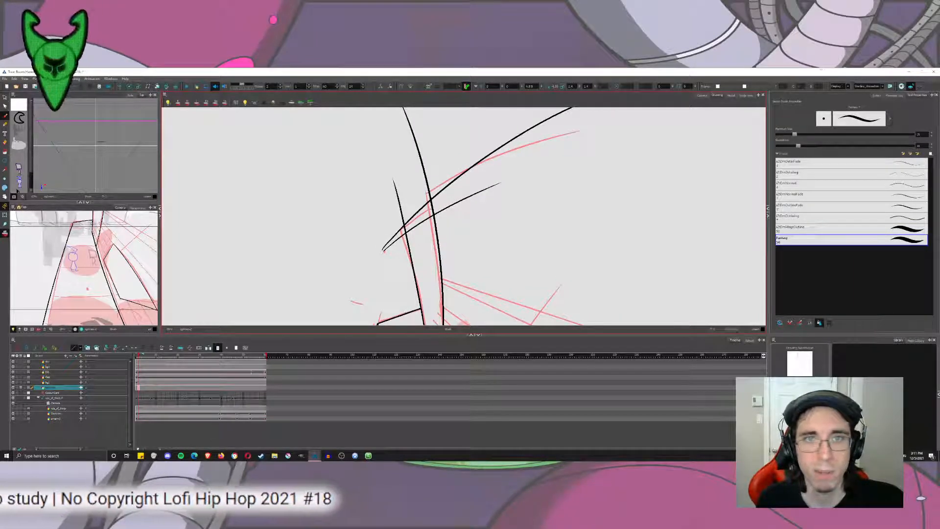
scroll(426, 207, down, 3)
key(ctrl+z)
drag(404, 227, 738, 112)
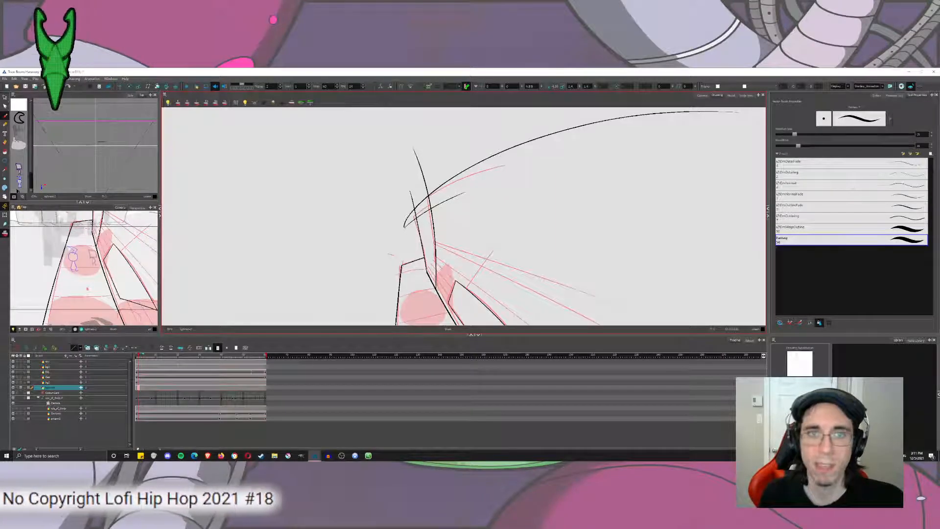
scroll(555, 208, down, 3)
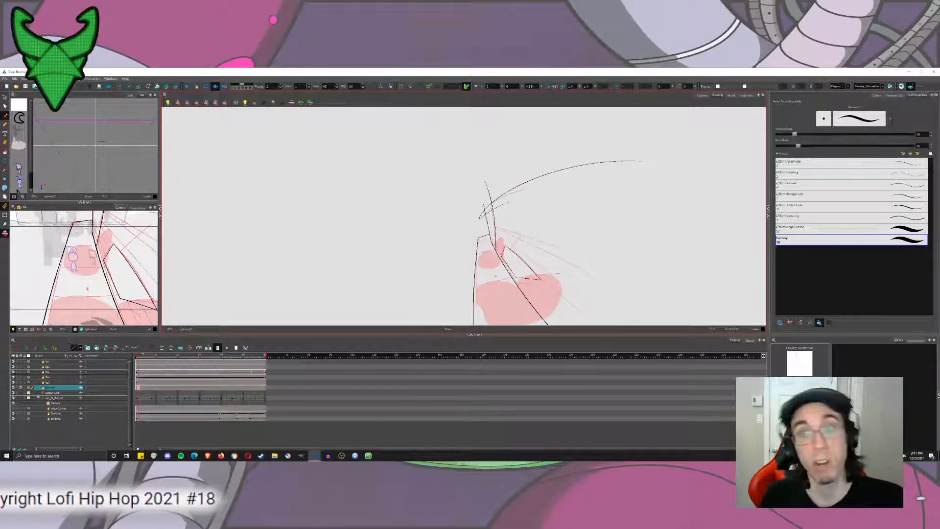
mouse_move(660, 235)
mouse_down()
mouse_move(621, 258)
mouse_move(548, 202)
mouse_up()
scroll(549, 201, up, 1)
scroll(548, 202, down, 2)
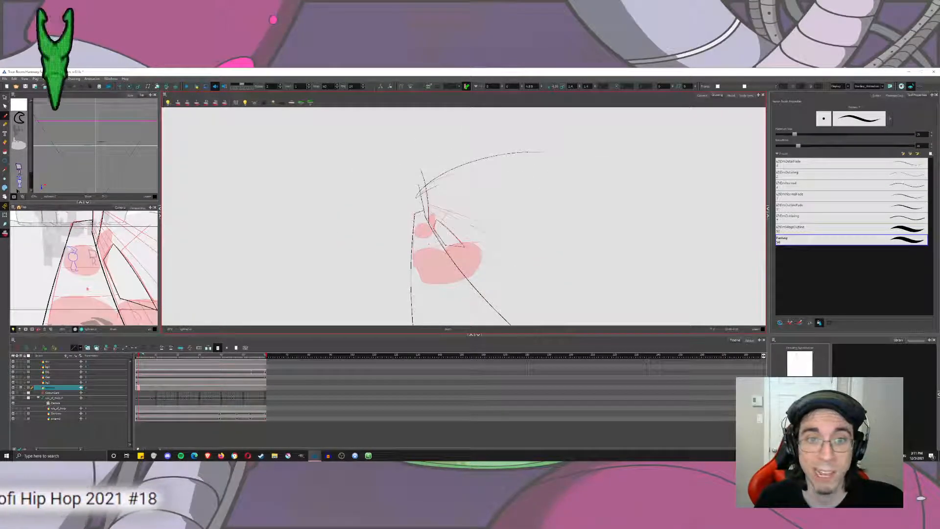
scroll(491, 295, up, 8)
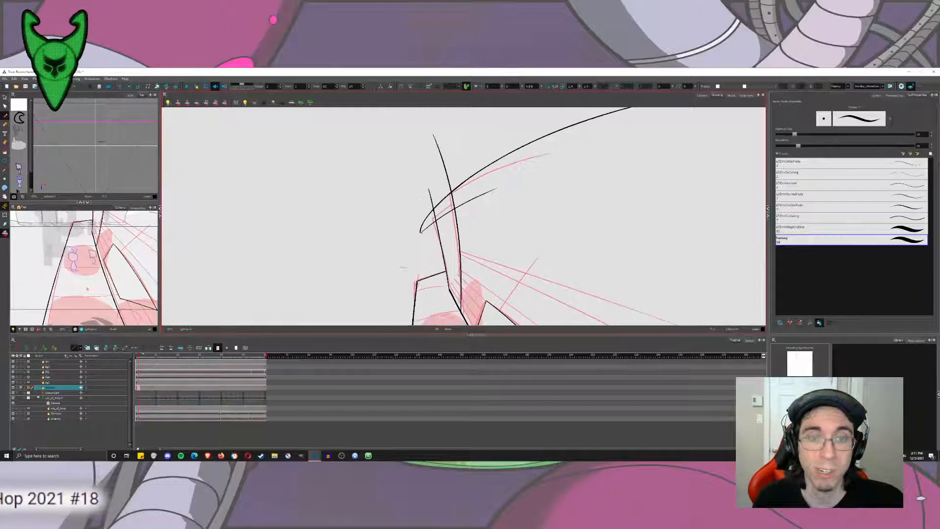
Trim the overhanging line ends around the tops of the narrow and large buildings with the Cutter.
key(alt+s)
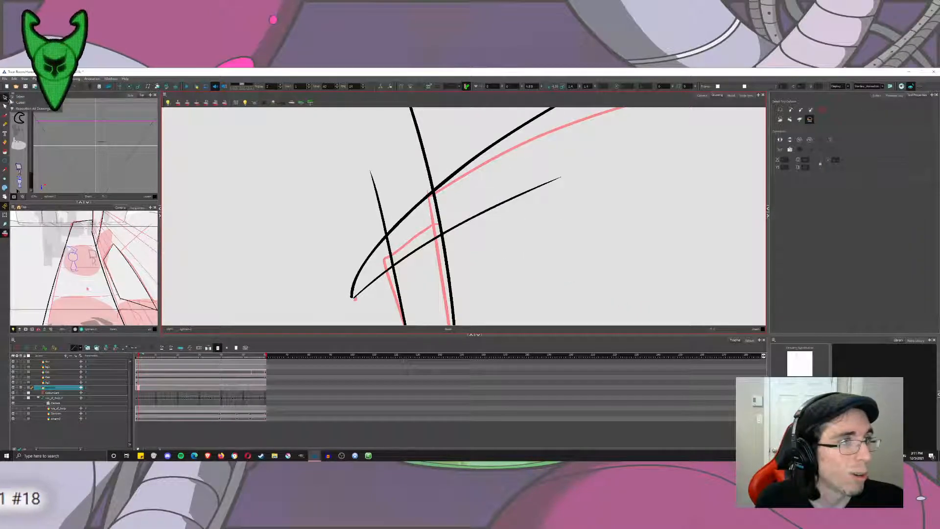
key(alt+t)
drag(489, 188, 496, 226)
drag(402, 246, 381, 254)
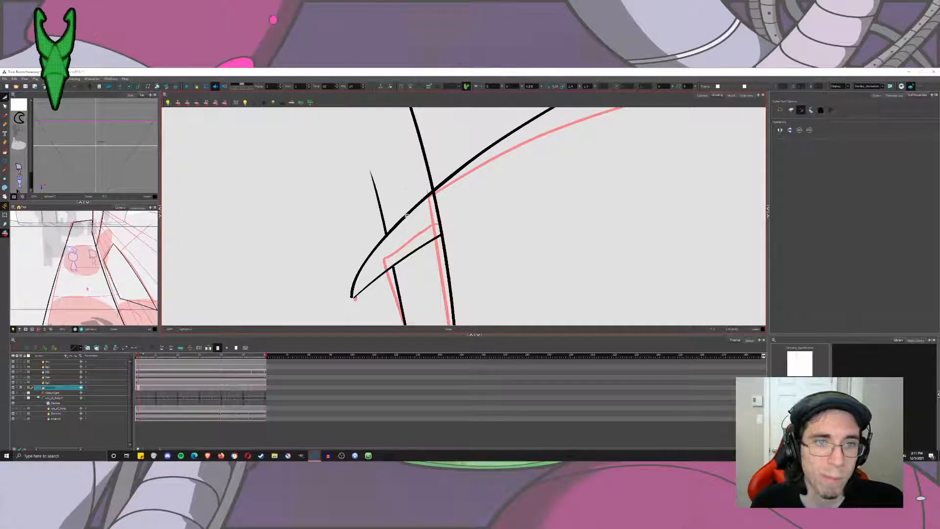
drag(401, 204, 415, 220)
mouse_move(358, 201)
mouse_down()
mouse_move(388, 229)
mouse_move(359, 261)
mouse_move(376, 292)
mouse_up()
drag(437, 168, 425, 177)
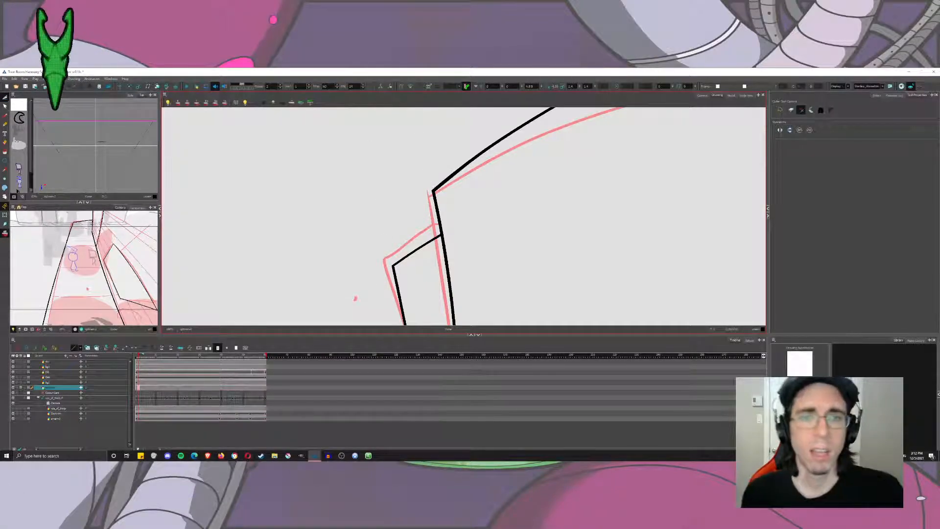
Hide the onion skin and show the background beyond the camera frame in the Camera view on the clean drawing's frame.
click(4, 233)
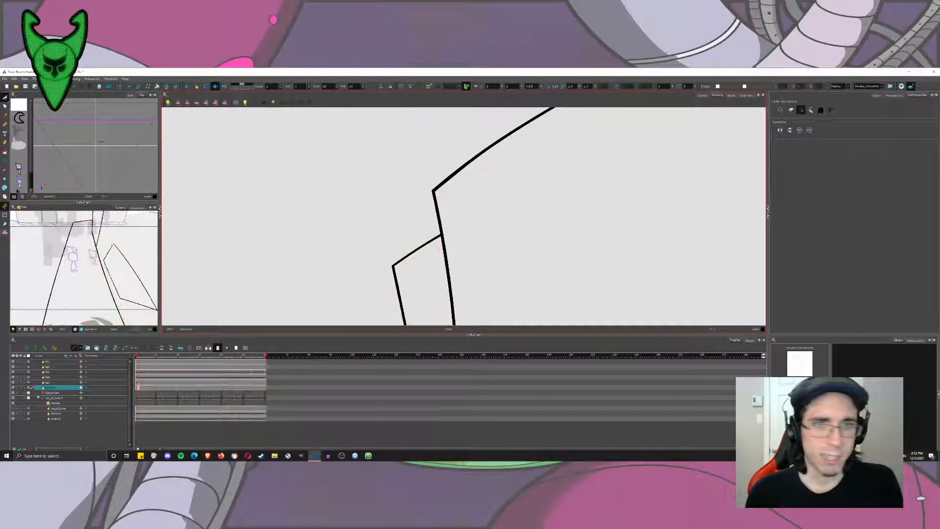
scroll(543, 200, down, 4)
mouse_move(573, 261)
mouse_down()
mouse_move(543, 200)
mouse_move(484, 184)
mouse_move(375, 191)
mouse_move(400, 214)
mouse_up()
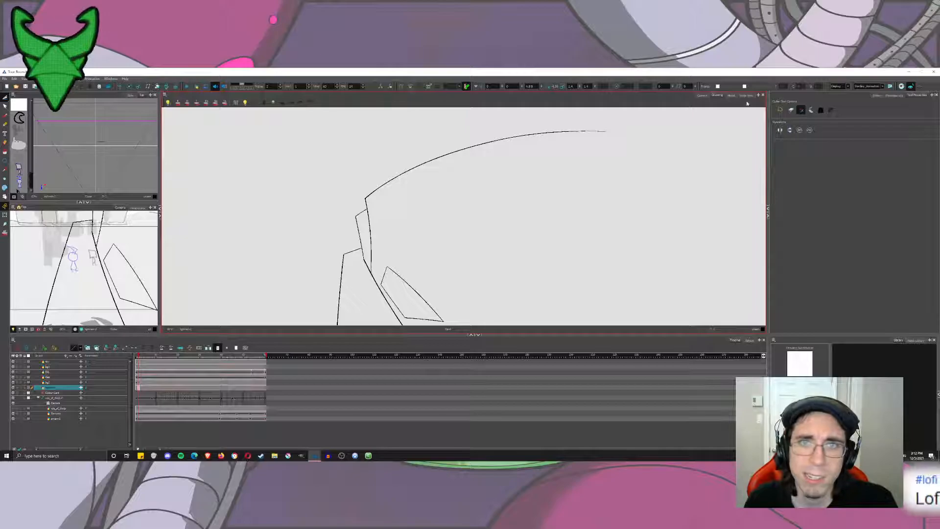
click(702, 95)
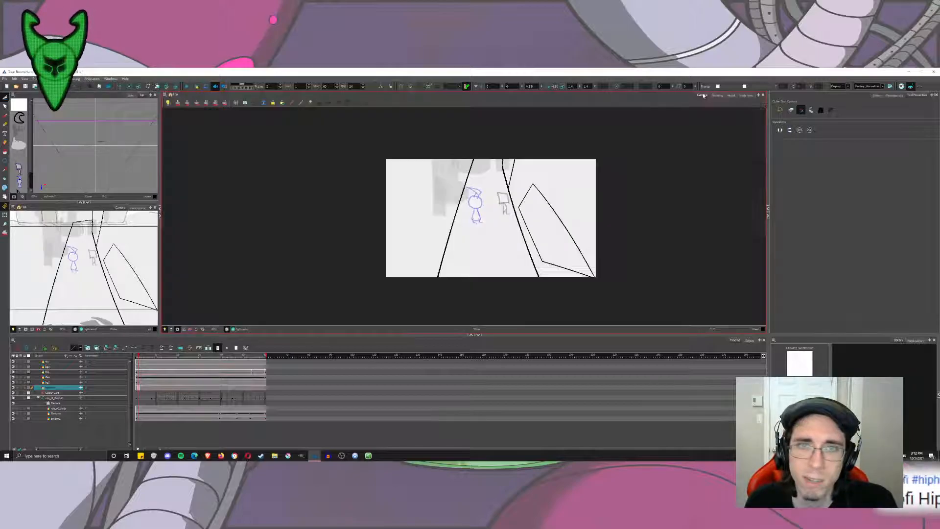
click(136, 355)
click(178, 330)
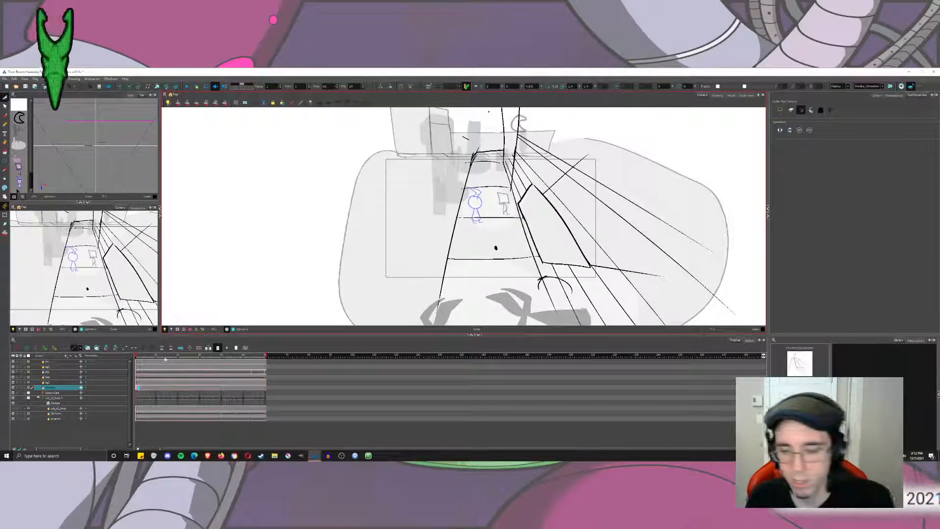
click(138, 355)
drag(327, 246, 252, 243)
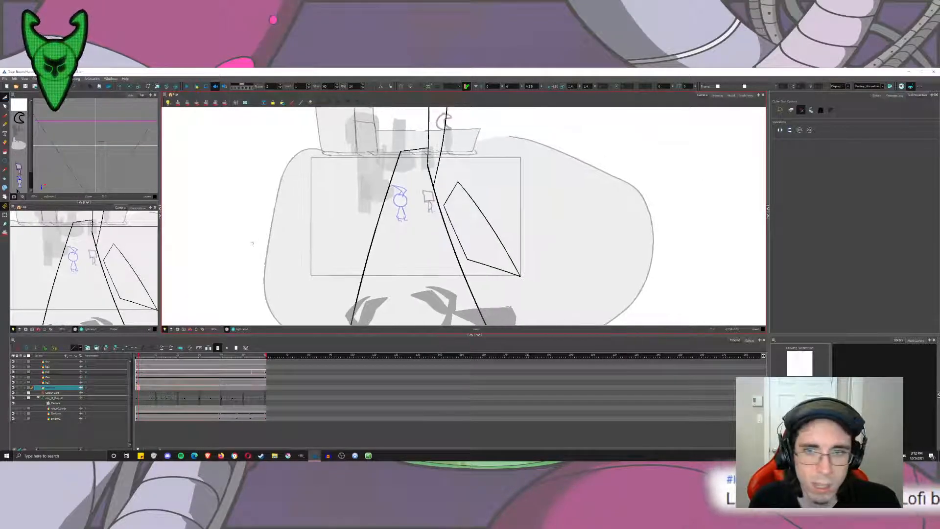
scroll(266, 249, down, 3)
scroll(296, 258, down, 1)
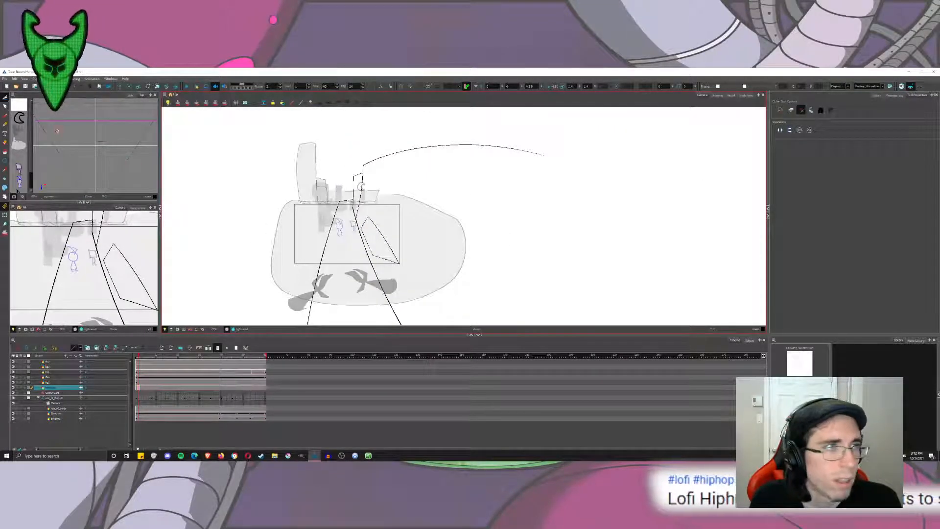
At a frame further along the shot, ink the background's bottom edge and the large building's outer vertical side with the Brush.
click(4, 116)
drag(139, 356, 211, 366)
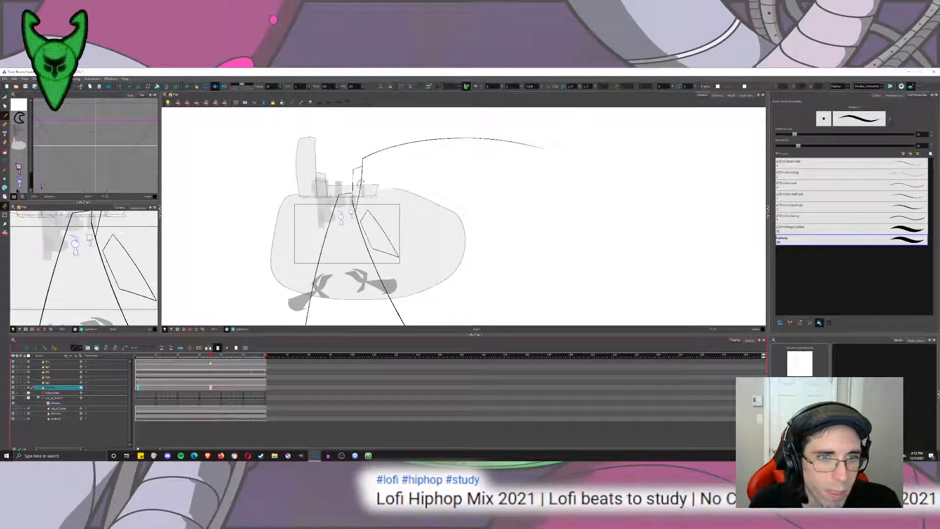
mouse_move(306, 270)
mouse_down()
mouse_move(422, 269)
mouse_move(367, 272)
mouse_move(395, 273)
mouse_move(419, 131)
mouse_up()
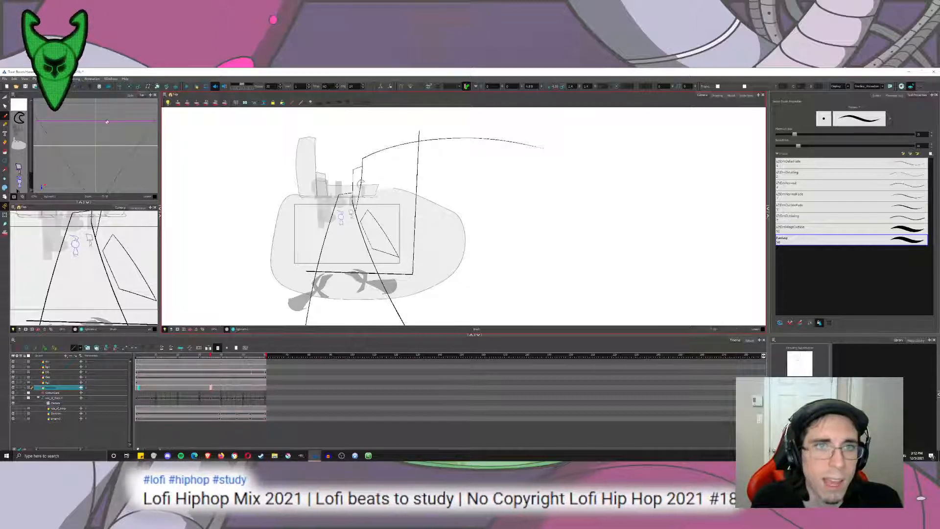
Trim the line ends overhanging the new bottom edge and the large building's outer corner with the Cutter.
key(alt+t)
drag(308, 266, 316, 290)
drag(410, 303, 383, 304)
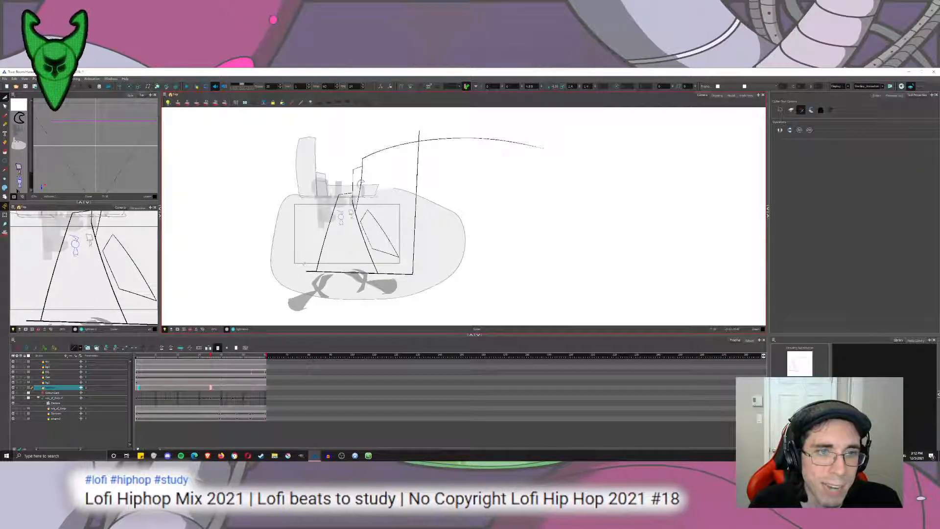
mouse_move(481, 138)
mouse_down()
mouse_move(460, 146)
mouse_move(410, 134)
mouse_up()
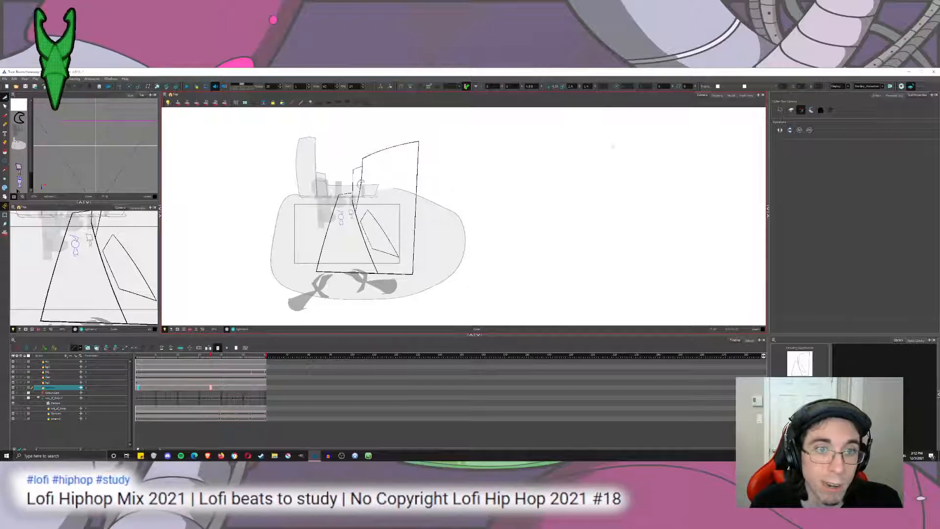
Check the closed background outline in the Drawing and Camera views, scrubbing back towards the start of the shot.
click(716, 96)
mouse_move(537, 252)
mouse_down()
mouse_move(543, 176)
mouse_move(554, 164)
mouse_move(556, 196)
mouse_up()
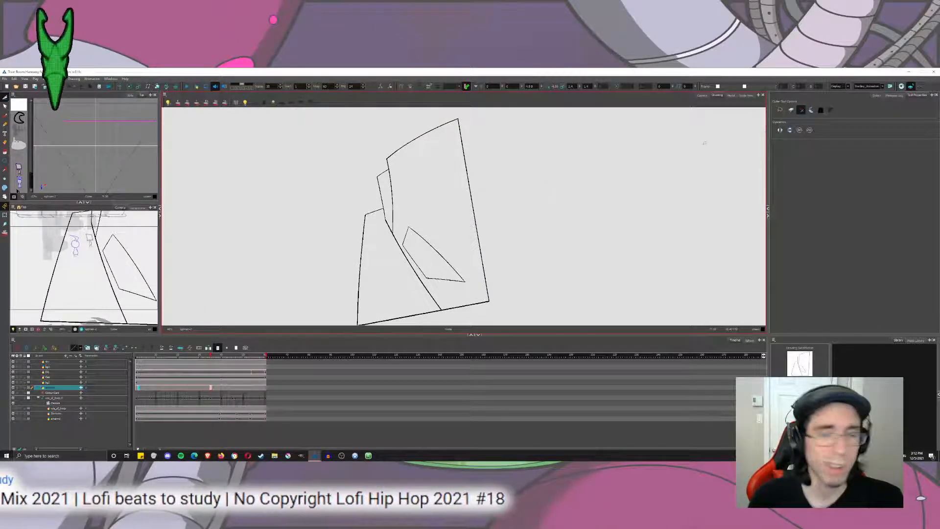
click(702, 96)
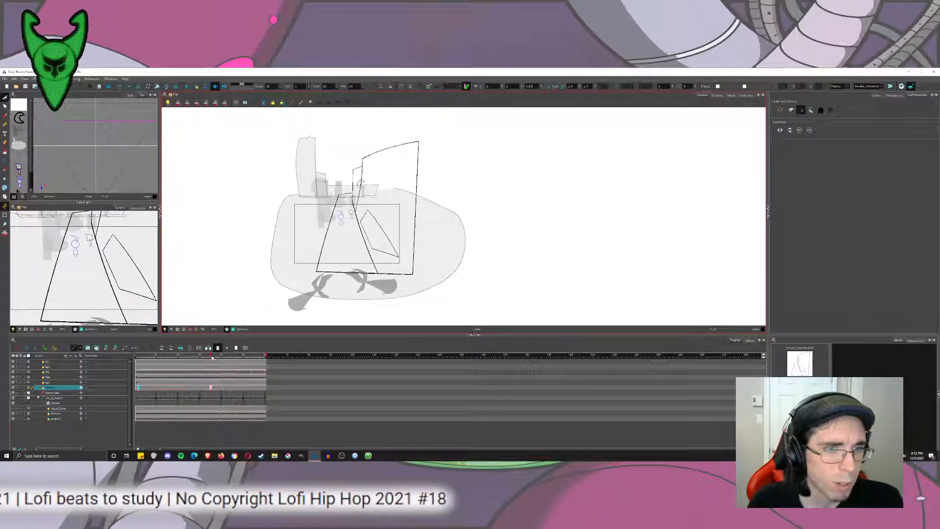
drag(212, 358, 151, 359)
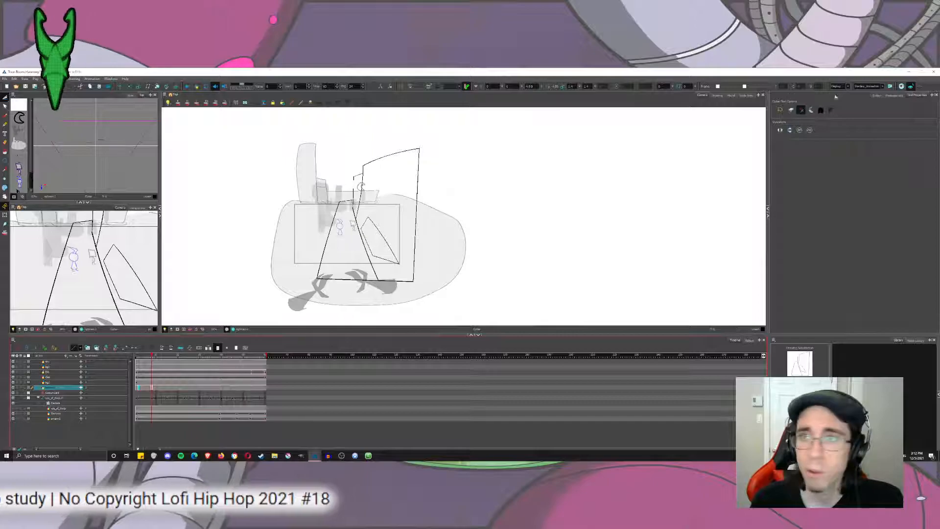
click(718, 95)
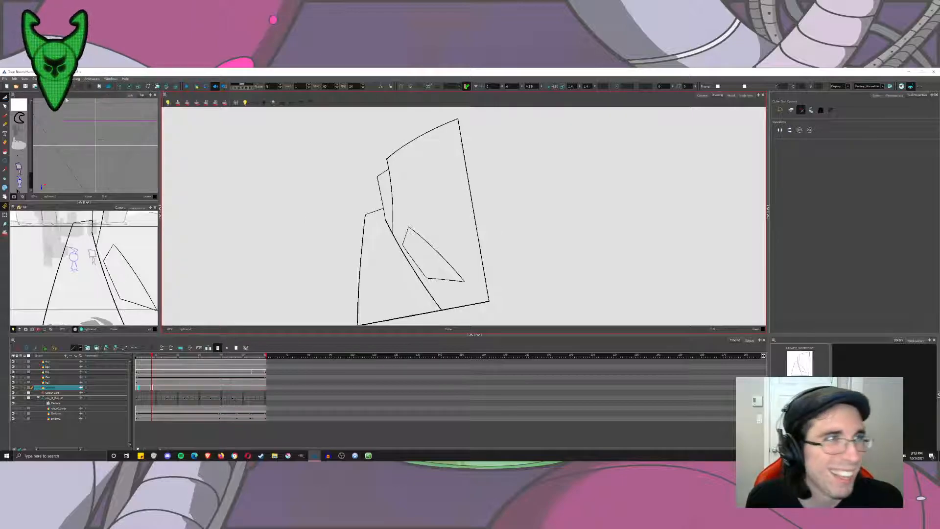
click(5, 116)
scroll(445, 252, up, 5)
drag(484, 283, 480, 217)
mouse_move(441, 172)
mouse_down()
mouse_move(476, 239)
mouse_move(477, 275)
mouse_up()
click(703, 96)
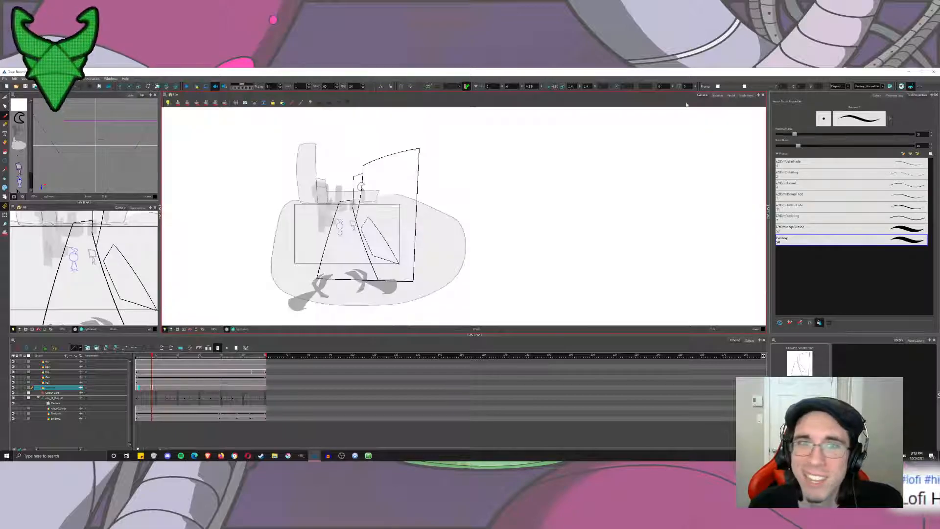
scroll(428, 270, up, 4)
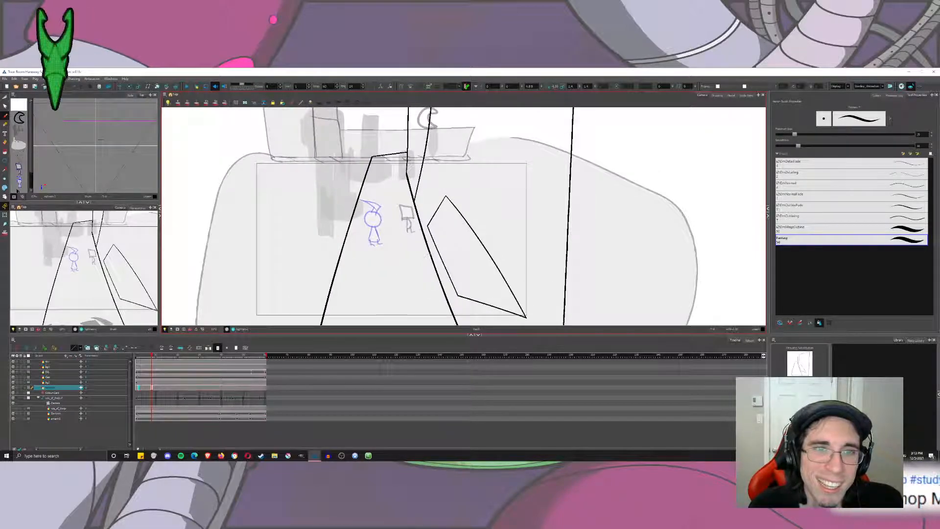
Return to the start of the clean drawing, show the onion skin, and examine the sidewalk block against the red sketch in Drawing view.
click(139, 388)
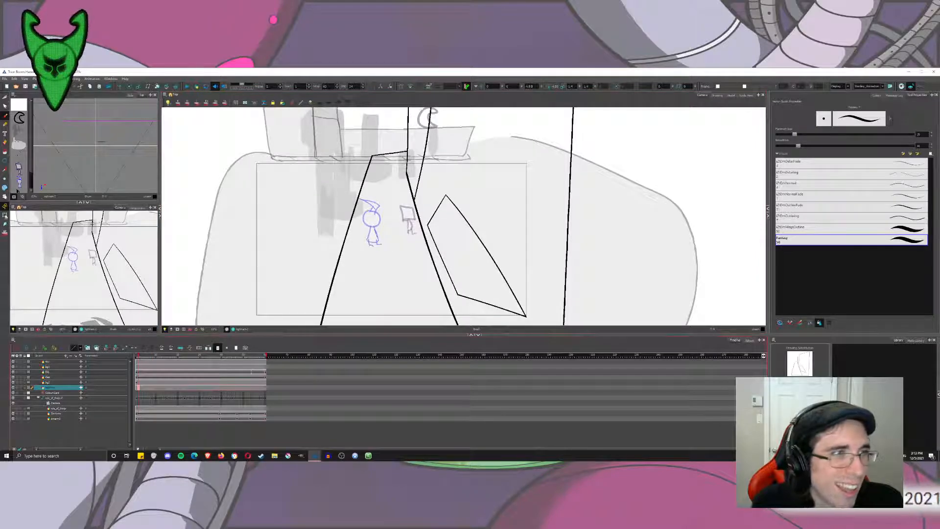
click(4, 233)
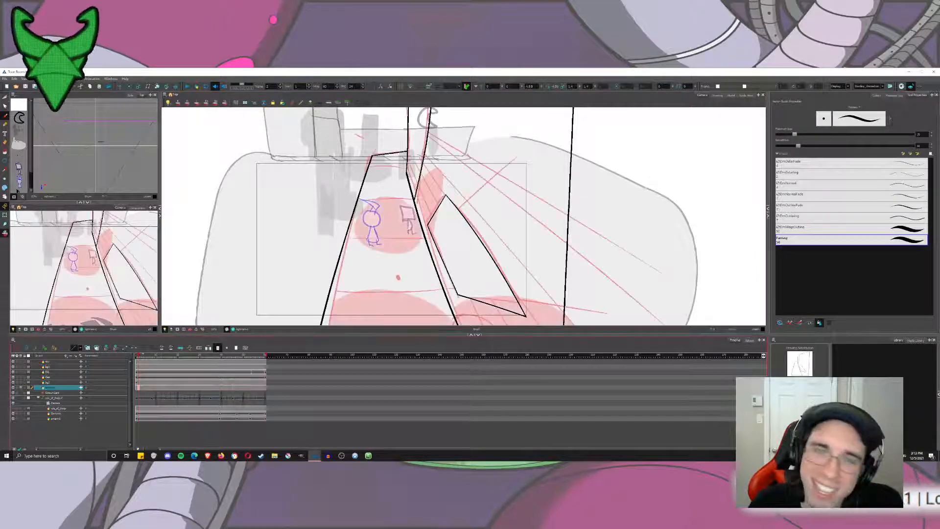
click(718, 96)
scroll(502, 180, up, 3)
mouse_move(384, 194)
mouse_down()
mouse_move(373, 147)
mouse_move(371, 168)
mouse_up()
scroll(373, 148, down, 3)
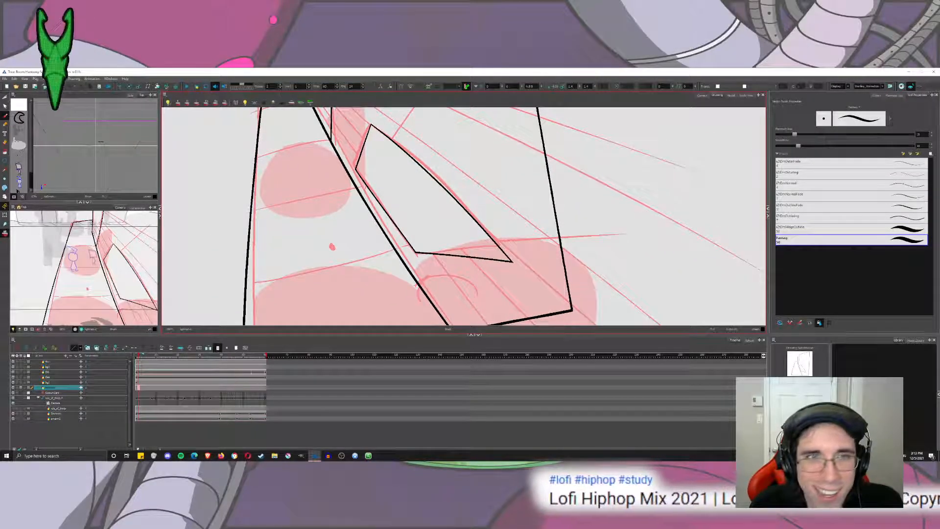
drag(371, 169, 364, 249)
mouse_move(332, 187)
mouse_down()
mouse_move(346, 214)
mouse_move(344, 197)
mouse_up()
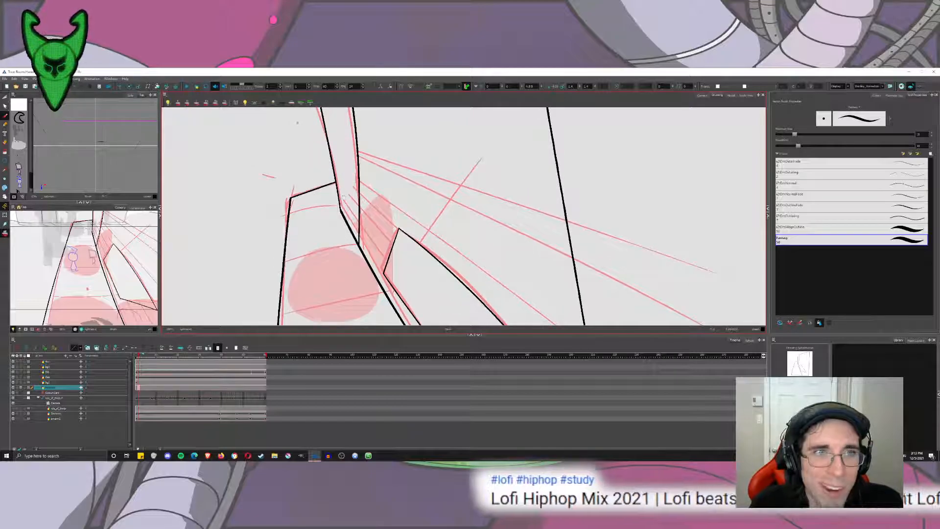
scroll(346, 199, down, 4)
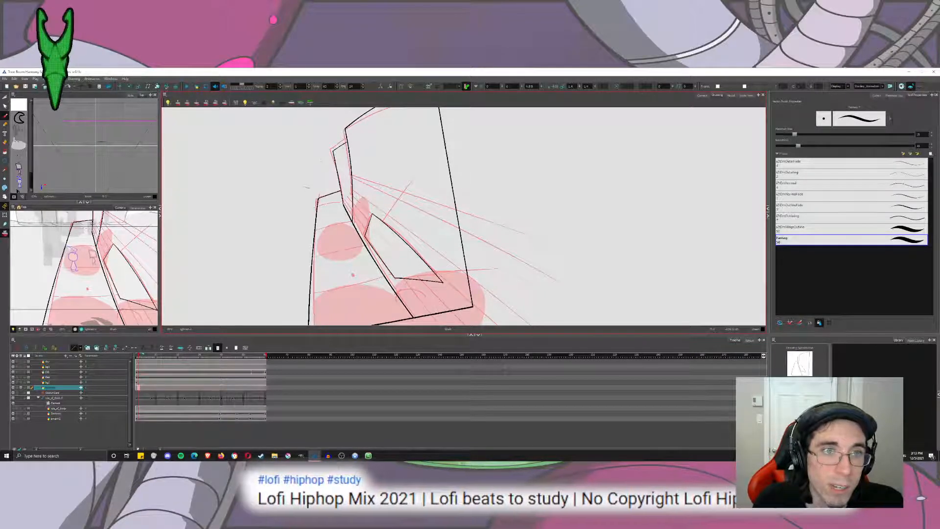
drag(321, 160, 473, 326)
key(ctrl+z)
scroll(372, 297, up, 4)
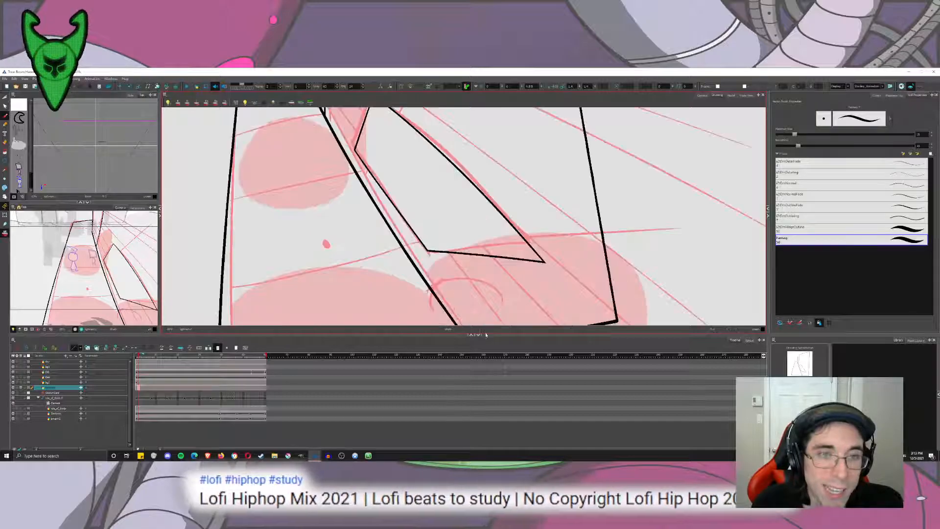
mouse_move(399, 217)
mouse_down()
mouse_move(374, 236)
mouse_move(395, 195)
mouse_move(356, 183)
mouse_up()
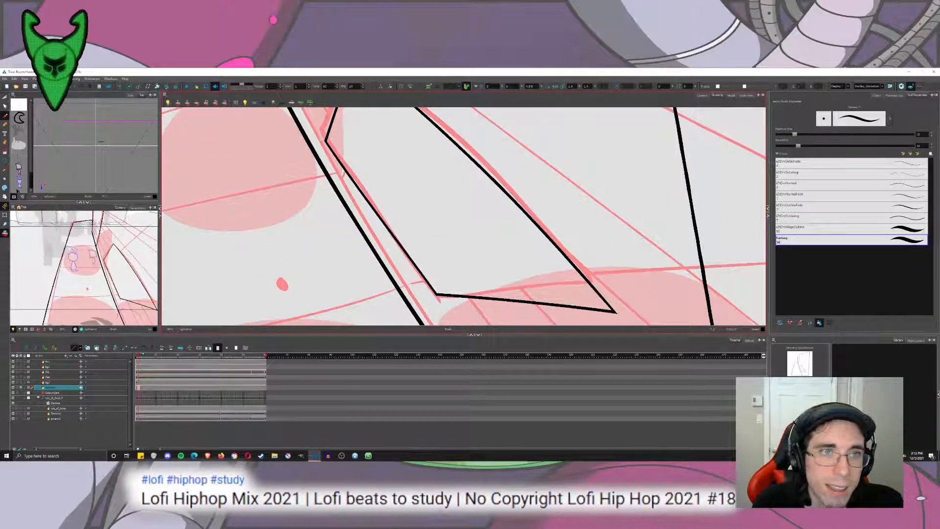
mouse_move(320, 122)
shift+mouse_down()
mouse_move(478, 317)
mouse_move(471, 327)
shift+mouse_up()
key(ctrl+z)
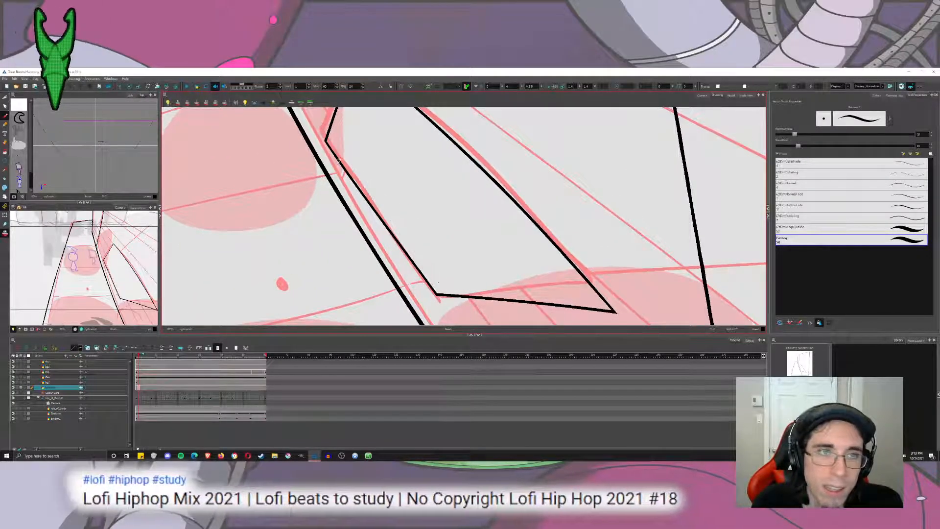
shift+drag(320, 123, 473, 322)
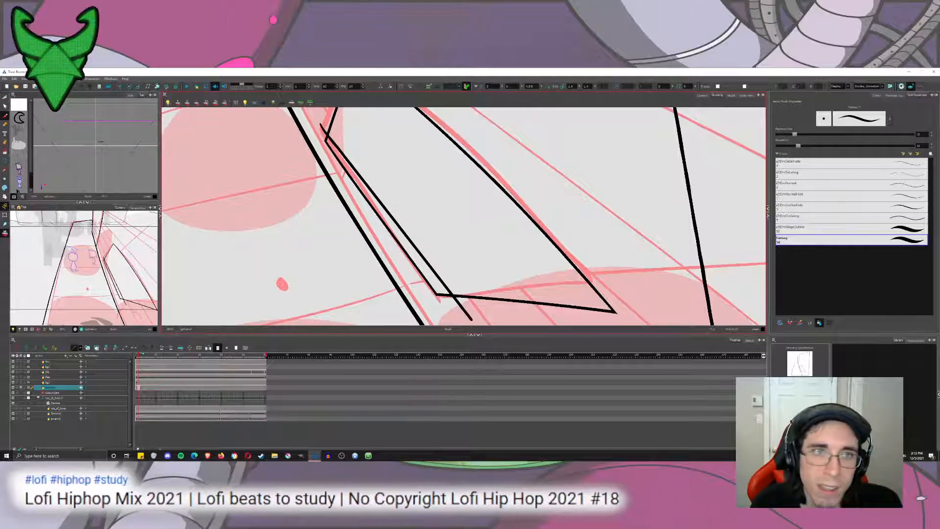
key(ctrl+z)
Ink inner parallel lines with the Brush along the block's long edge beside the thick diagonal line and along its short upper edge.
shift+drag(322, 125, 468, 321)
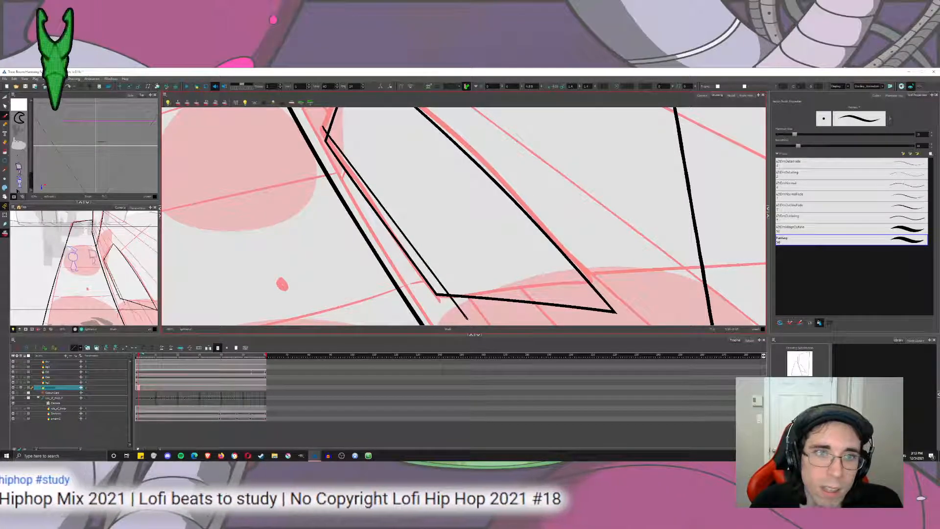
drag(441, 195, 461, 277)
drag(414, 109, 351, 231)
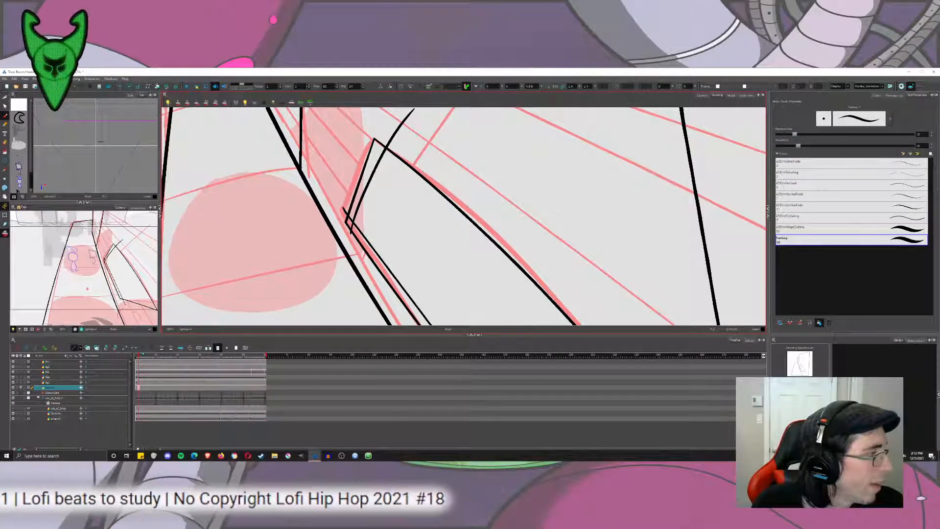
Complete the block's inner outline by inking lines along its long outer edge and its lower edge.
mouse_move(427, 214)
mouse_down()
mouse_move(360, 174)
mouse_move(371, 183)
mouse_up()
scroll(377, 183, down, 5)
drag(335, 143, 511, 338)
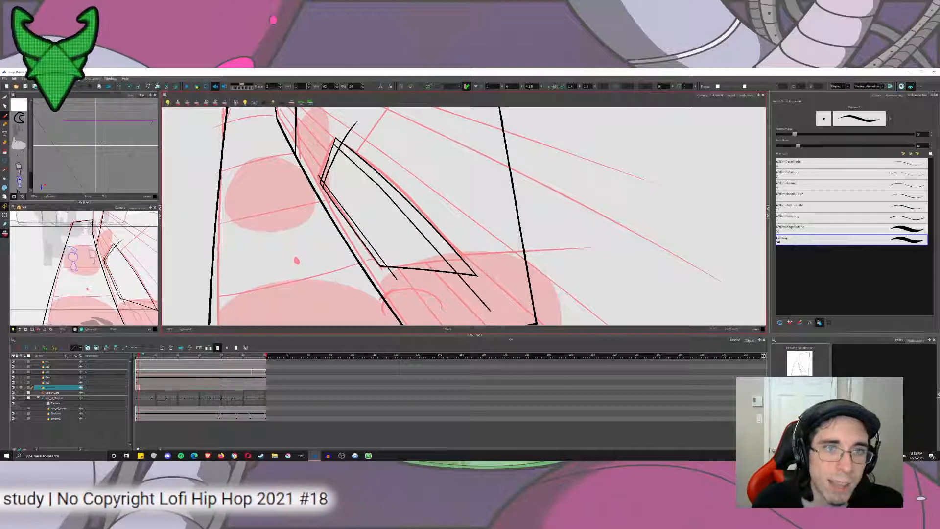
key(ctrl+z)
drag(334, 143, 490, 305)
drag(372, 260, 517, 250)
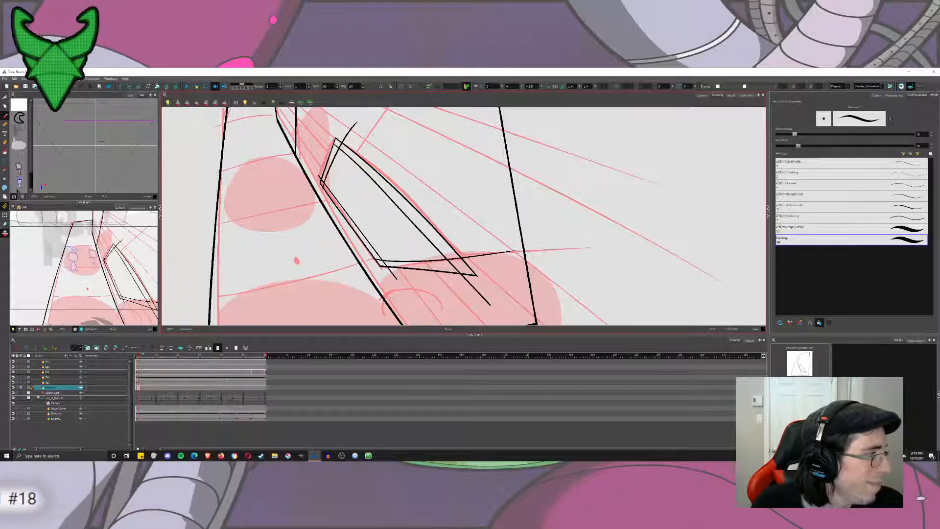
Trim the overhanging ends of the new inner lines at the block's lower, middle and upper corners with the Cutter.
click(5, 98)
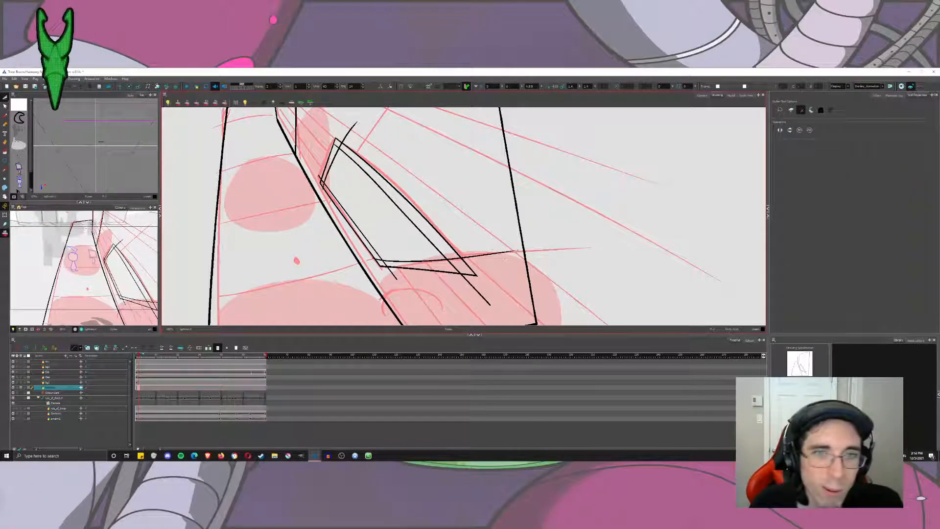
drag(490, 245, 469, 293)
scroll(411, 270, up, 4)
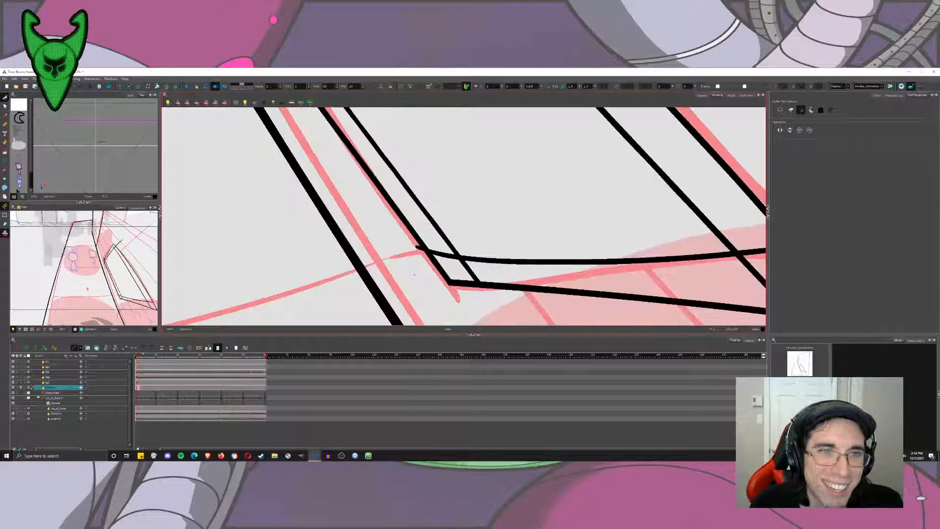
drag(424, 251, 419, 244)
drag(275, 113, 371, 234)
drag(357, 175, 347, 184)
drag(350, 184, 311, 324)
drag(423, 137, 427, 154)
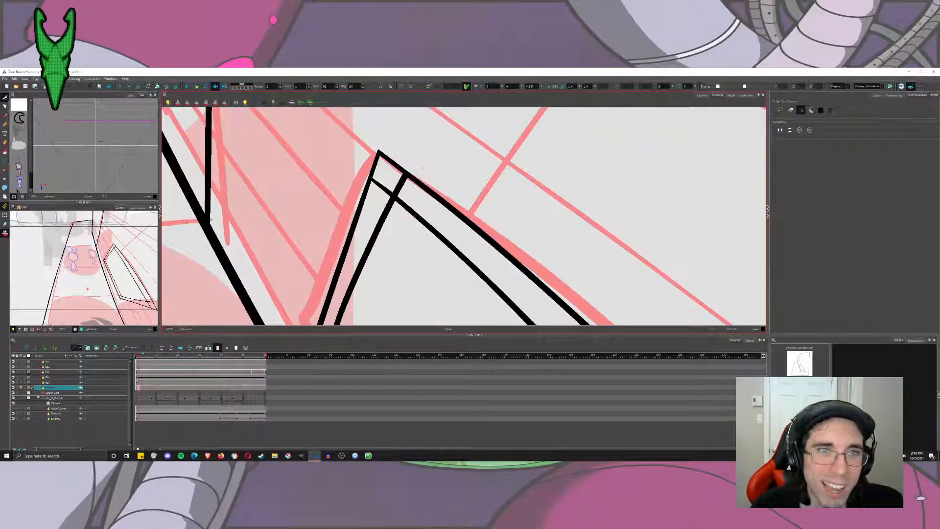
Look over the reference image of the brick wall and orange windows, then return to the background drawing.
scroll(432, 175, down, 3)
scroll(432, 174, down, 2)
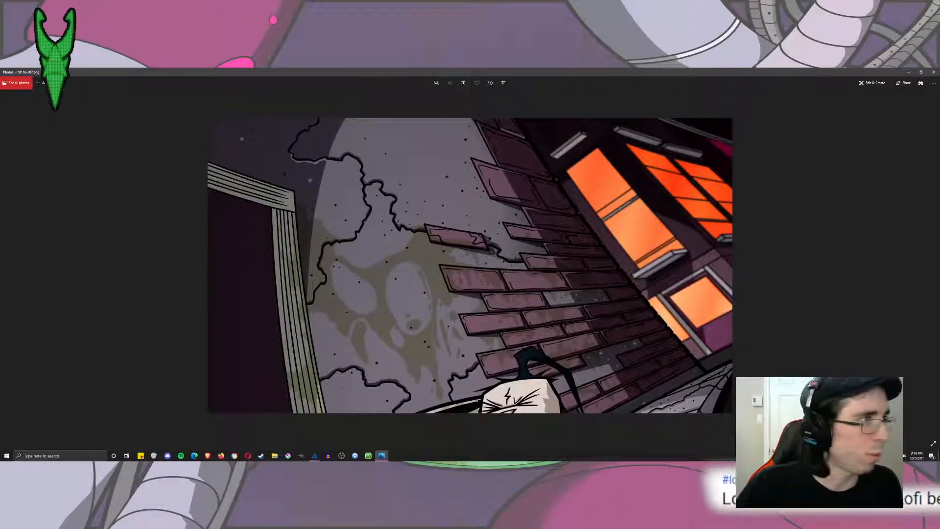
click(934, 72)
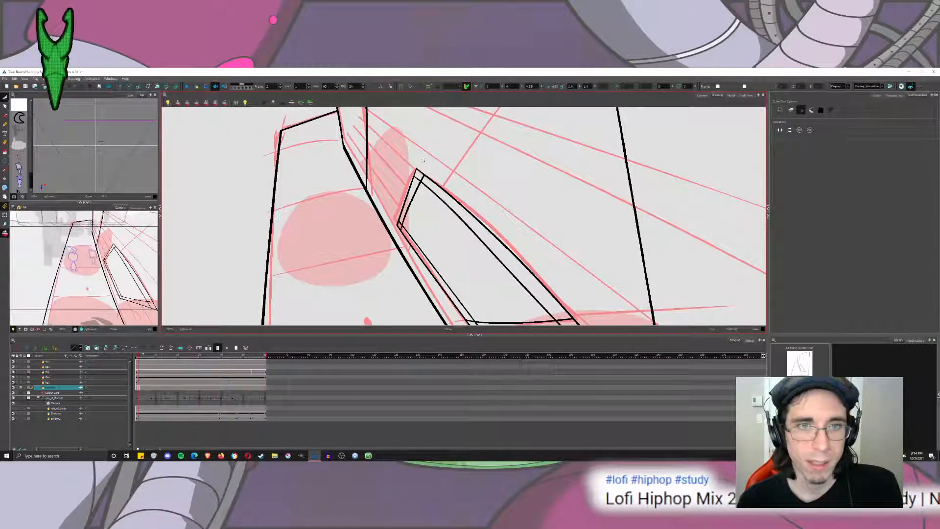
Trim the remaining overhangs of the block's inner outline at its upper peak, lower outer corner and side corner with the Cutter.
scroll(433, 178, up, 2)
drag(384, 176, 403, 186)
drag(404, 211, 344, 157)
drag(472, 232, 399, 129)
mouse_move(553, 304)
mouse_down()
mouse_move(382, 127)
mouse_move(386, 146)
mouse_up()
mouse_move(502, 276)
mouse_down()
mouse_move(442, 178)
mouse_move(453, 196)
mouse_up()
scroll(449, 196, down, 2)
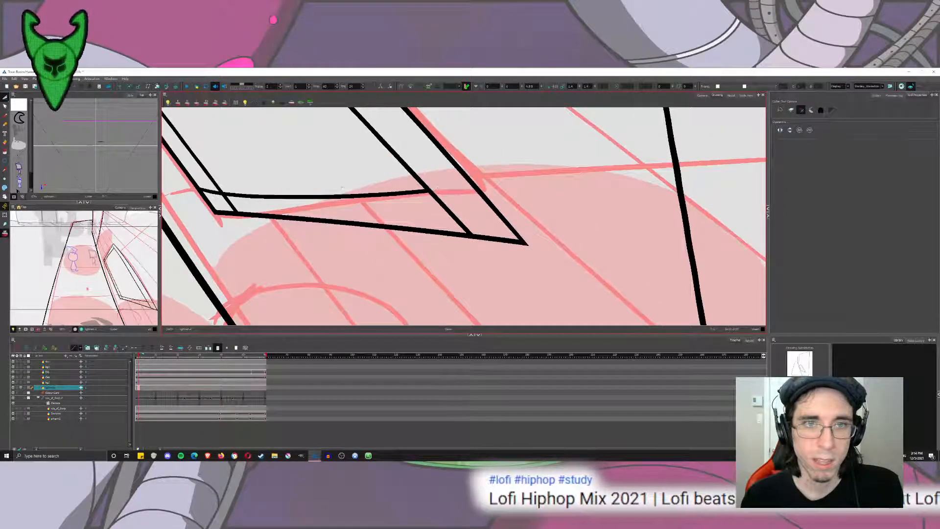
drag(323, 200, 504, 256)
drag(394, 239, 389, 255)
drag(343, 142, 468, 305)
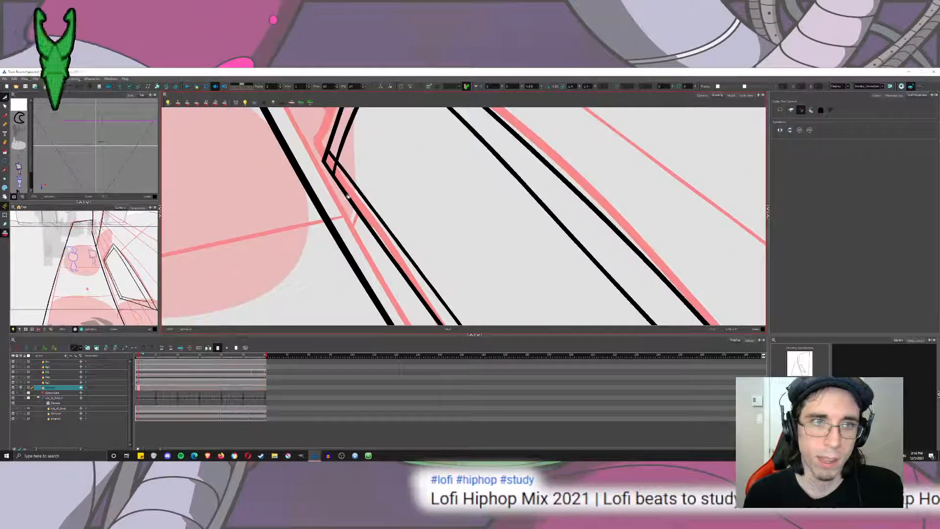
drag(331, 165, 405, 220)
scroll(337, 172, down, 2)
scroll(337, 172, down, 5)
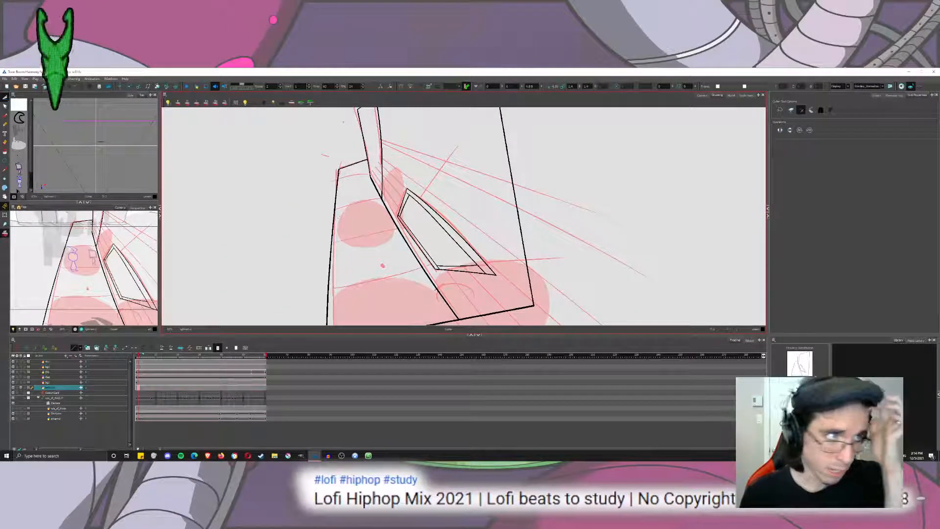
Switch to the Brush, and view the frame with two characters beside the trash can from the Frames folder as a sidewalk reference.
key(alt+b)
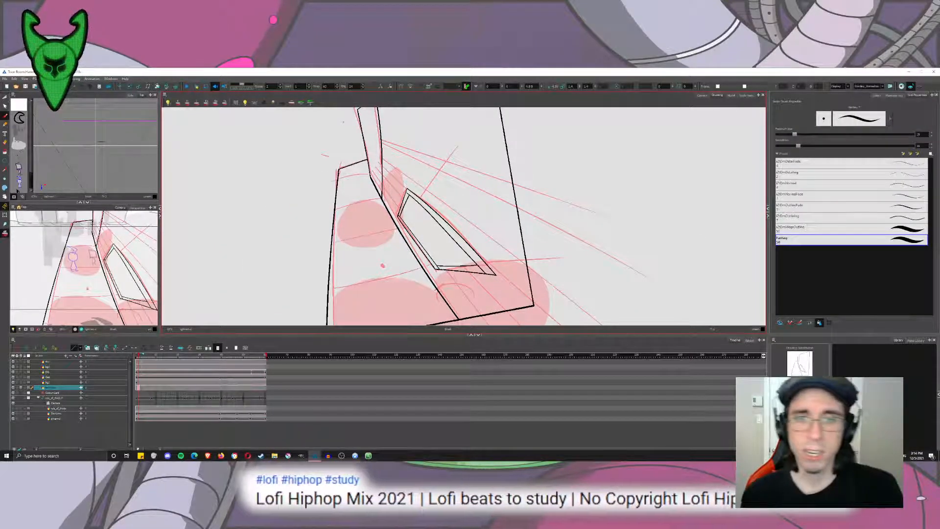
scroll(493, 316, up, 6)
mouse_move(365, 164)
mouse_down()
mouse_move(552, 194)
mouse_move(522, 226)
mouse_up()
scroll(551, 194, down, 3)
mouse_move(431, 191)
mouse_down()
mouse_move(431, 231)
mouse_move(425, 226)
mouse_up()
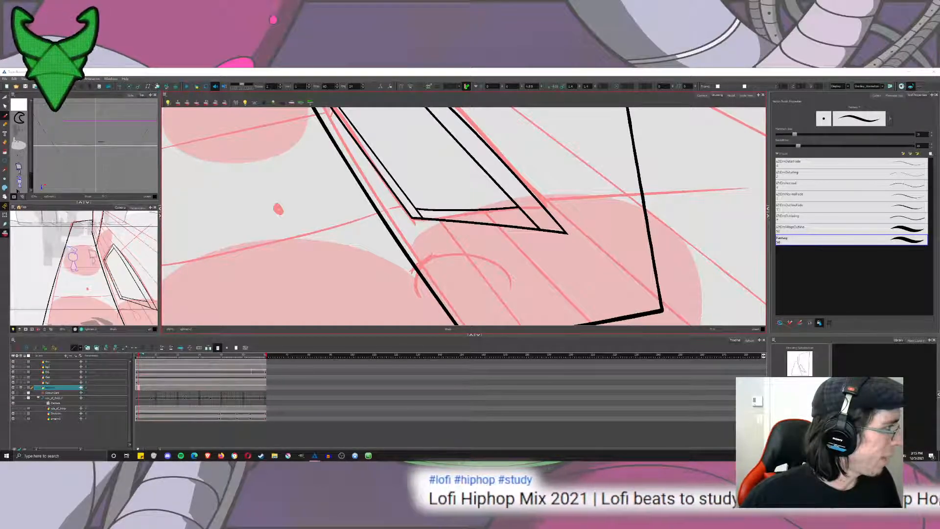
click(274, 455)
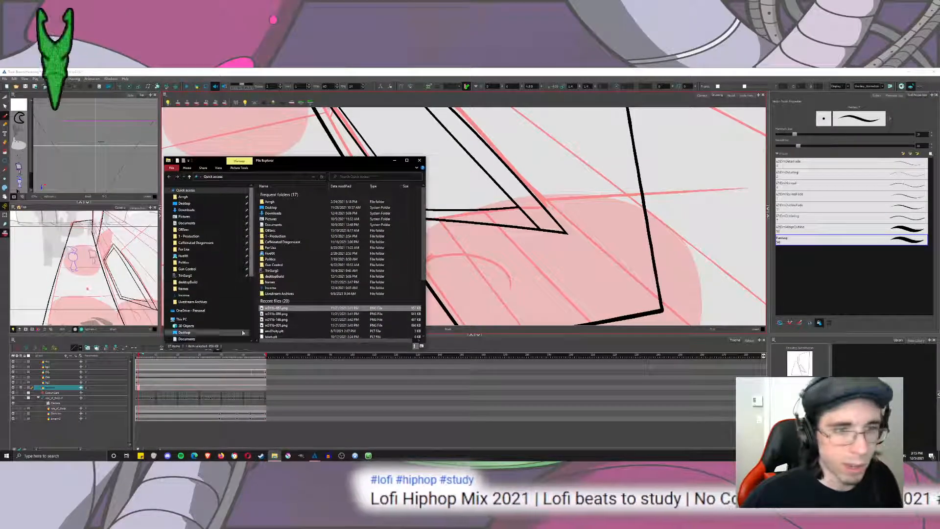
right_click(277, 313)
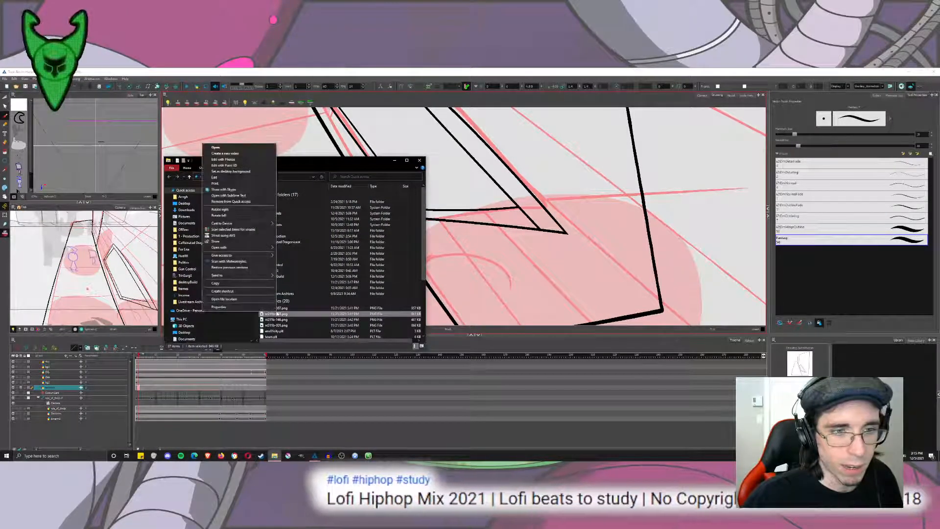
click(228, 299)
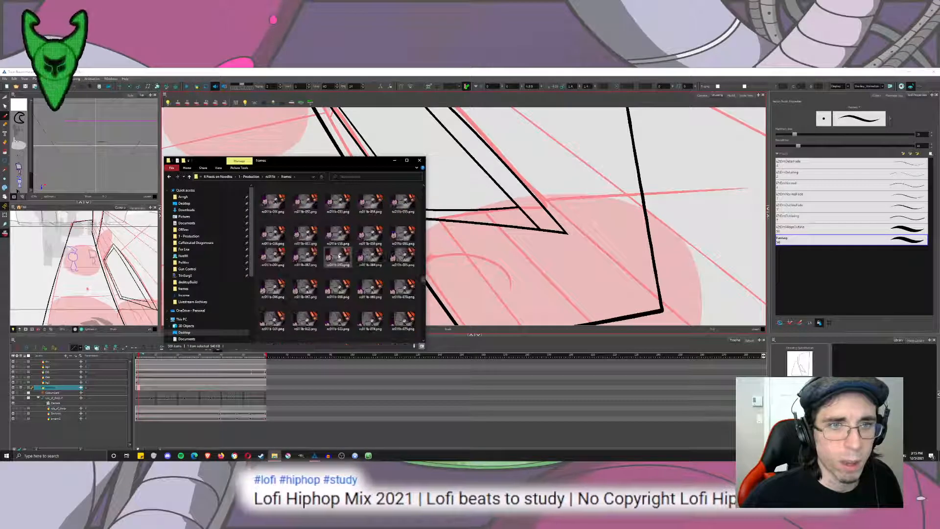
scroll(339, 256, up, 3)
double_click(376, 200)
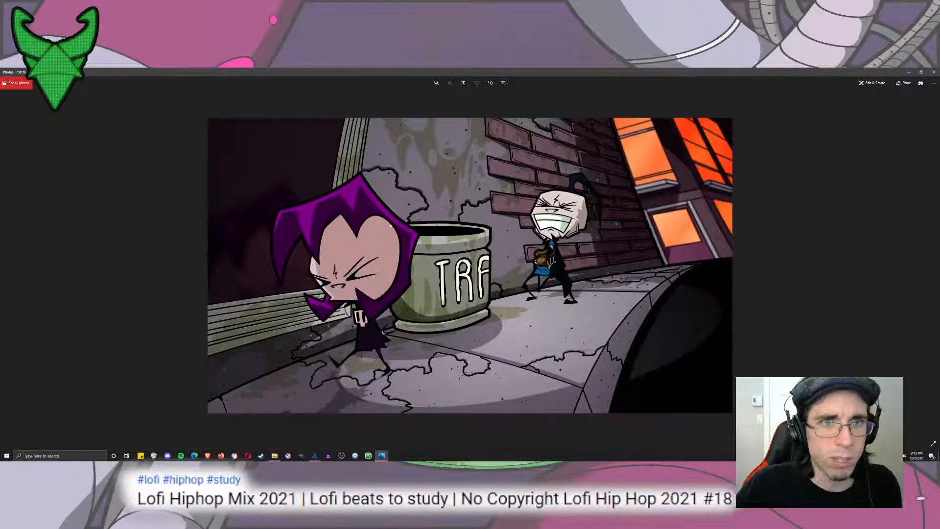
click(934, 72)
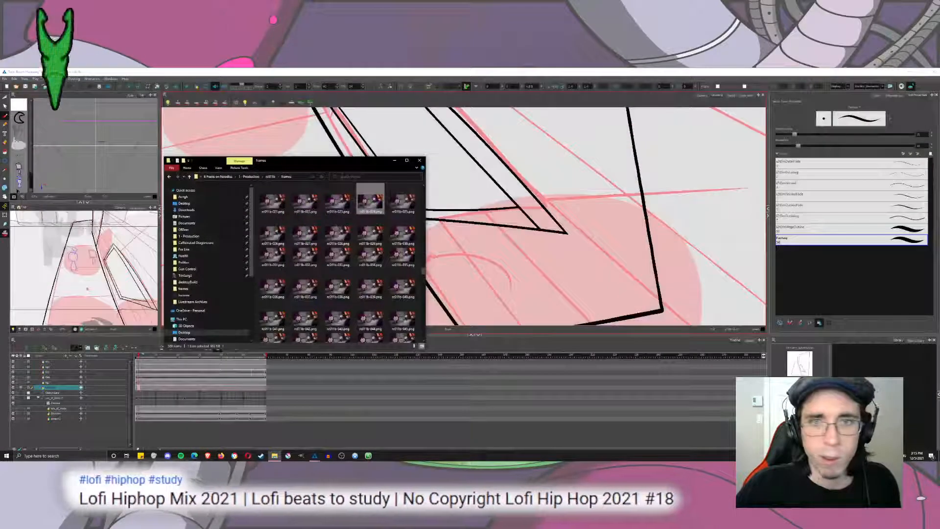
click(419, 160)
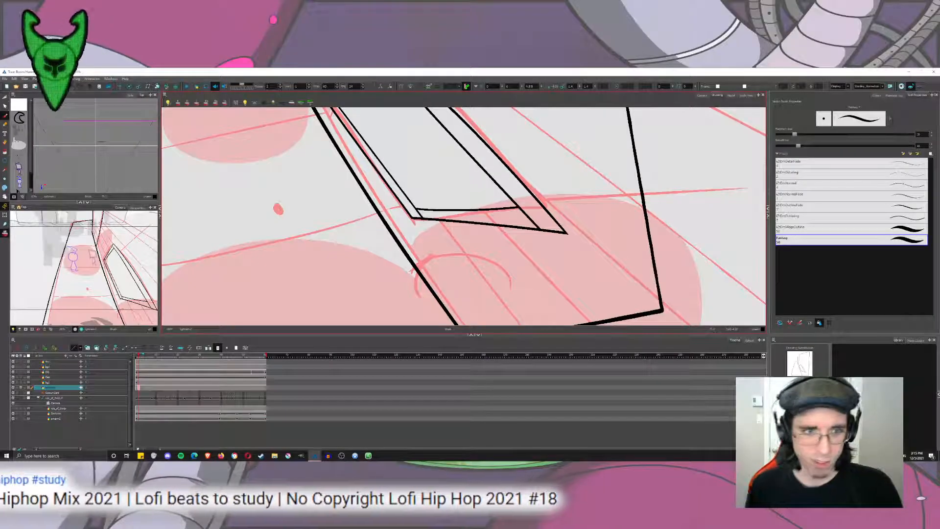
mouse_move(523, 228)
mouse_down()
mouse_move(538, 291)
mouse_move(526, 248)
mouse_up()
key(ctrl+z)
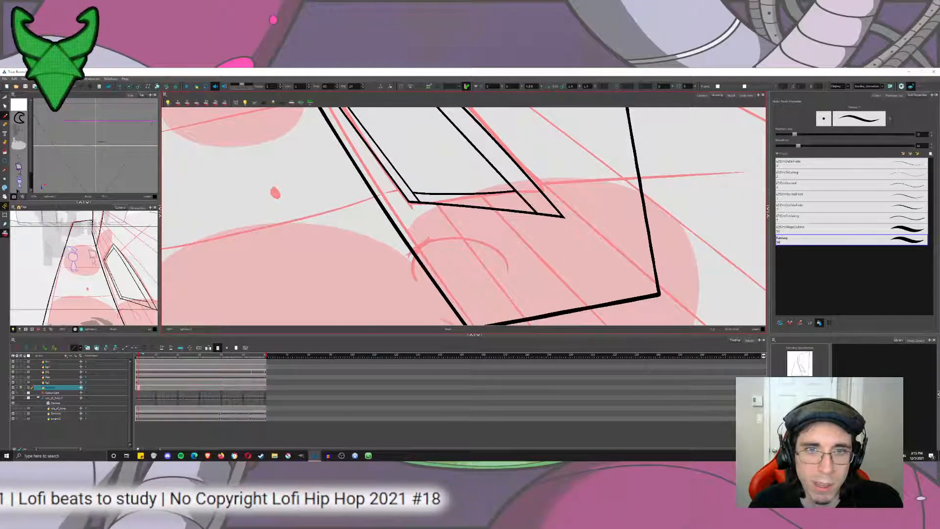
key(ctrl+z)
drag(451, 206, 517, 289)
key(ctrl+z)
key(ctrl+z)
key(ctrl+z)
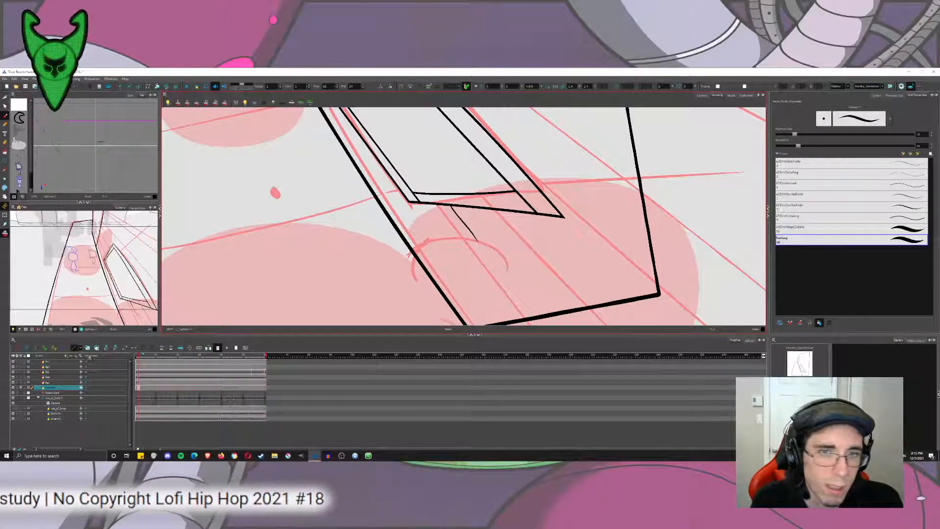
key(ctrl+z)
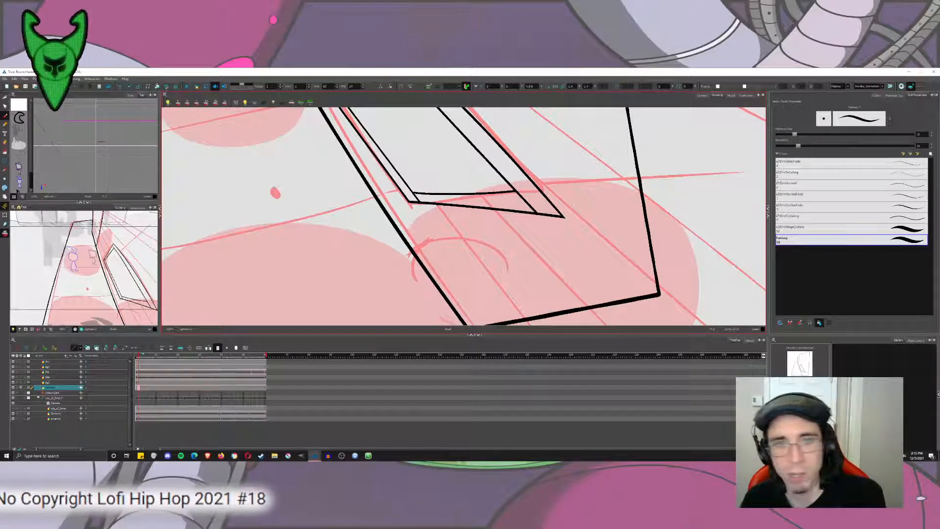
On the rough sketch drawing, sketch a slanted side edge over the small arc below the block, comparing it with the clean drawing.
key(comma)
drag(468, 219, 532, 296)
drag(494, 246, 549, 312)
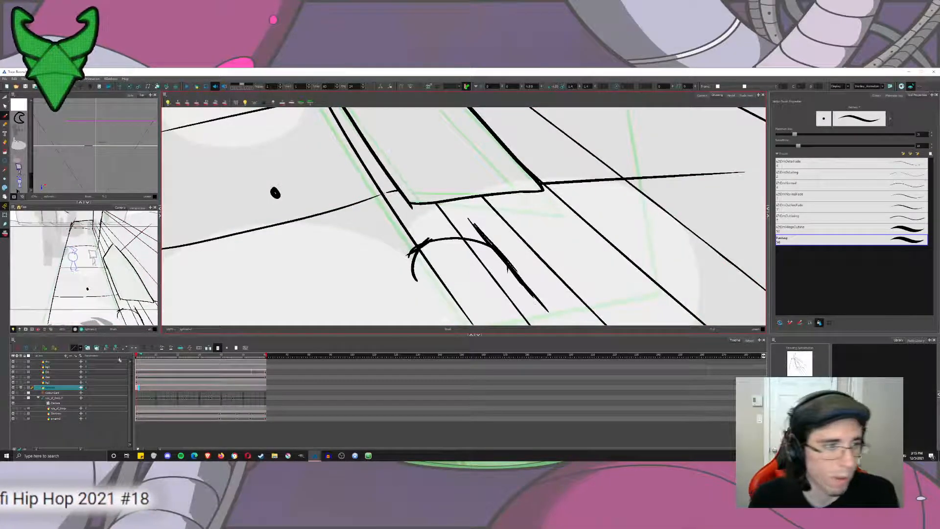
key(period)
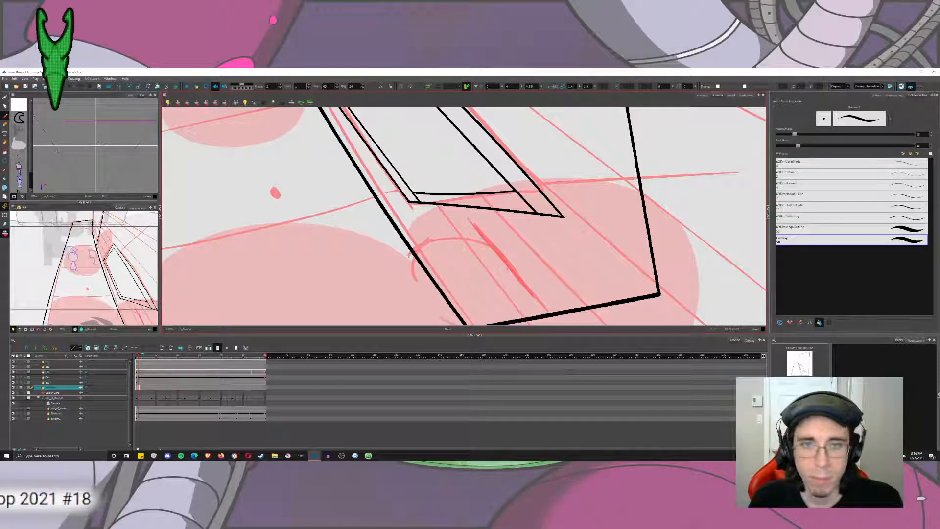
key(comma)
Sketch perspective guide lines from both ends of the slanted edge to the vanishing point dot.
drag(488, 237, 648, 217)
scroll(504, 196, down, 4)
scroll(480, 196, up, 3)
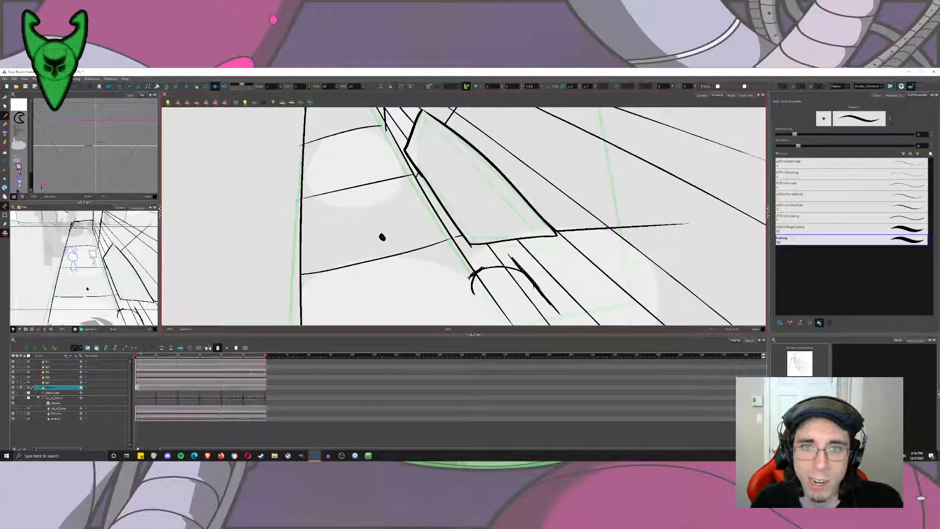
drag(512, 256, 385, 239)
drag(482, 240, 513, 201)
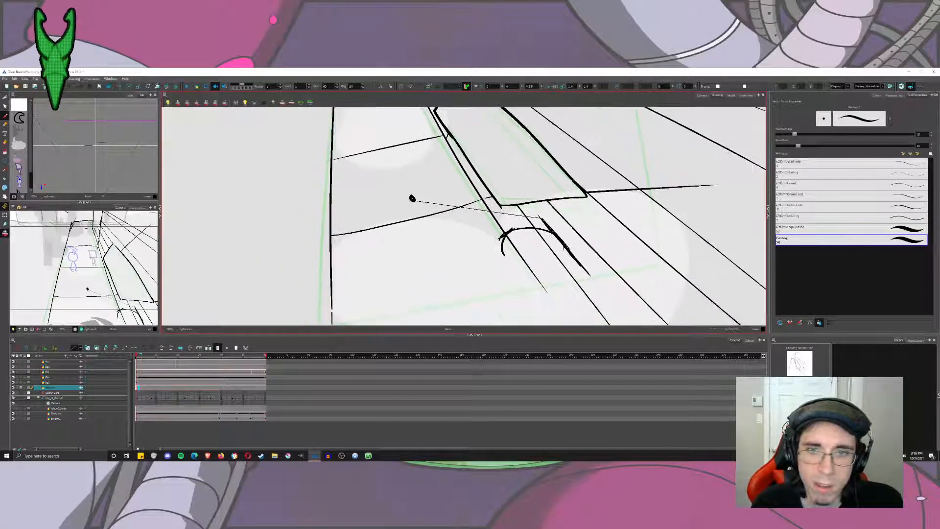
drag(591, 277, 443, 217)
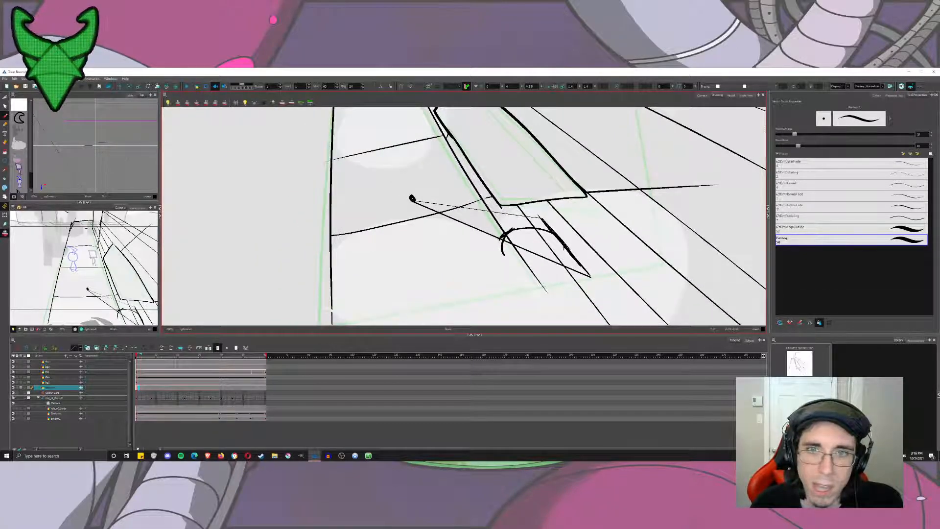
Sketch a four-sided box face around the arc, using the guide lines and reinforcing both slanted sides.
drag(541, 217, 489, 207)
key(ctrl+z)
mouse_move(543, 218)
mouse_down()
mouse_move(507, 204)
mouse_move(466, 217)
mouse_up()
key(ctrl+z)
key(ctrl+z)
mouse_move(540, 219)
mouse_down()
mouse_move(467, 222)
mouse_move(525, 288)
mouse_move(590, 276)
mouse_up()
drag(486, 218, 522, 278)
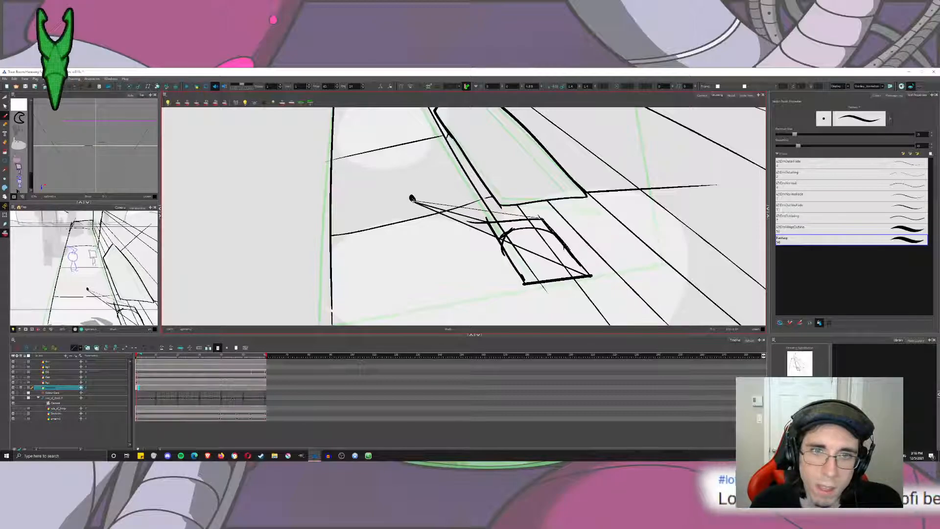
Sketch the box's side face, adding a guide line from its lower corner to the vanishing point dot.
drag(524, 283, 412, 198)
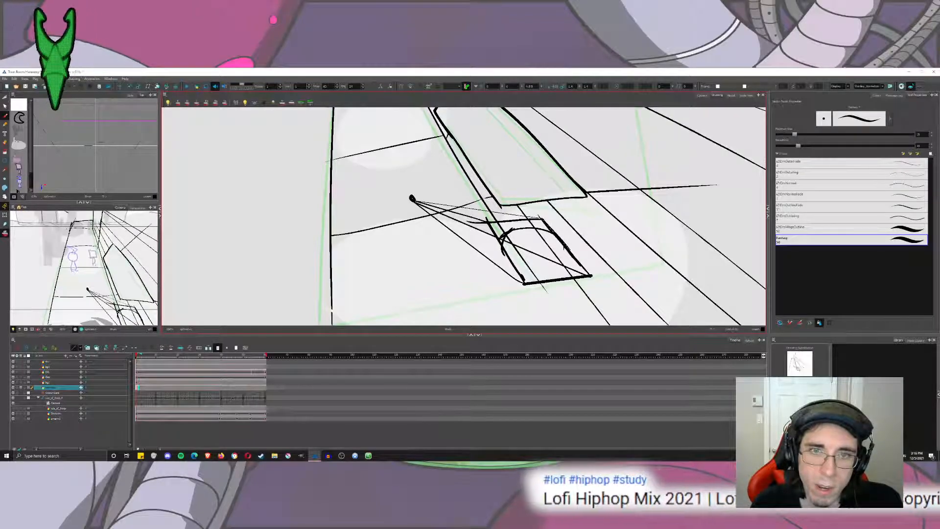
drag(471, 218, 495, 272)
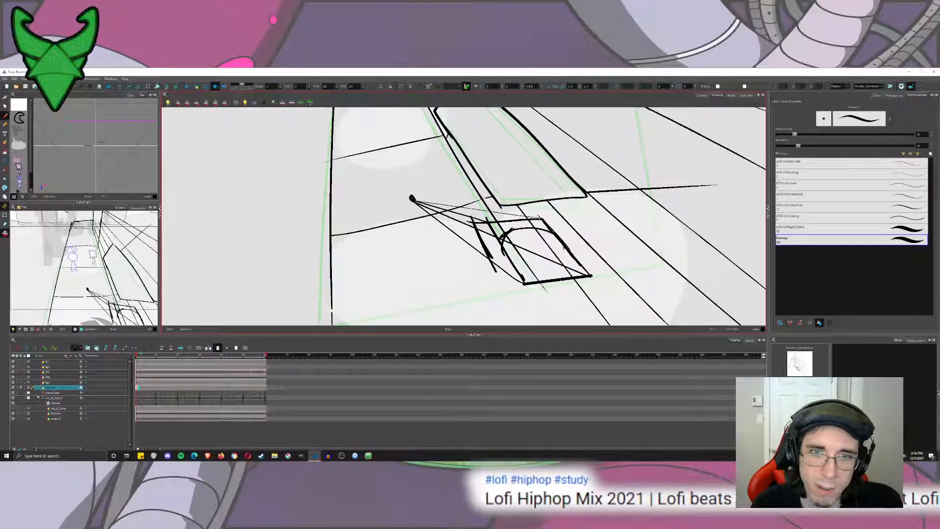
drag(469, 216, 510, 214)
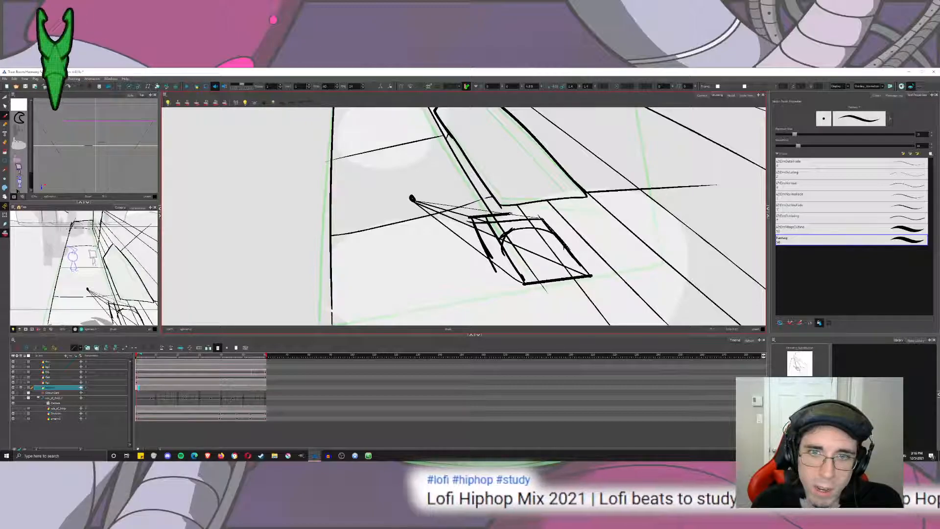
drag(490, 259, 523, 282)
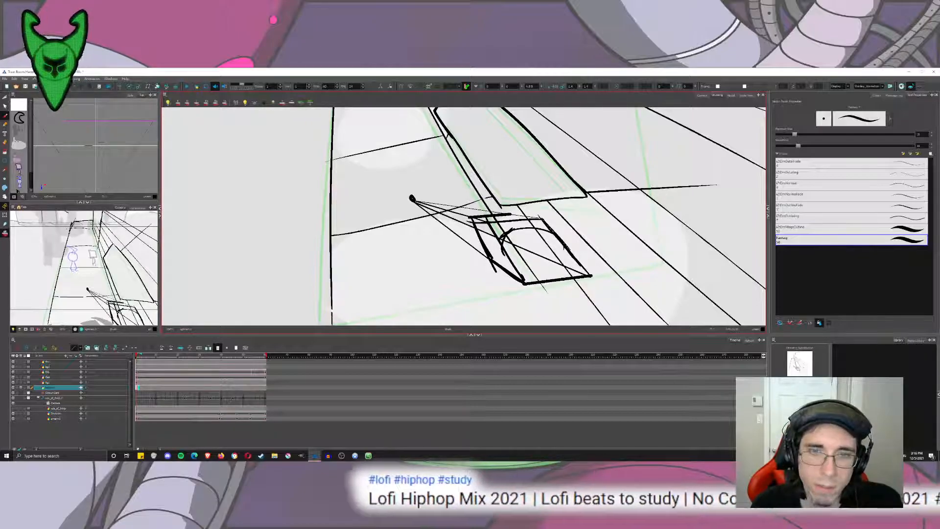
Try sketching curved strokes at the box's back corner beside the arc, and undo them.
scroll(593, 276, up, 3)
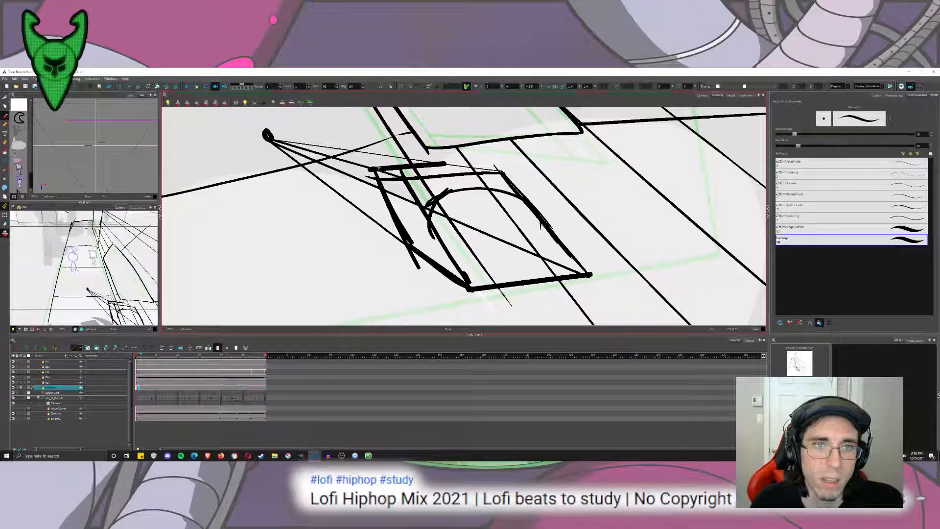
mouse_move(377, 170)
mouse_down()
mouse_move(433, 182)
mouse_move(426, 212)
mouse_up()
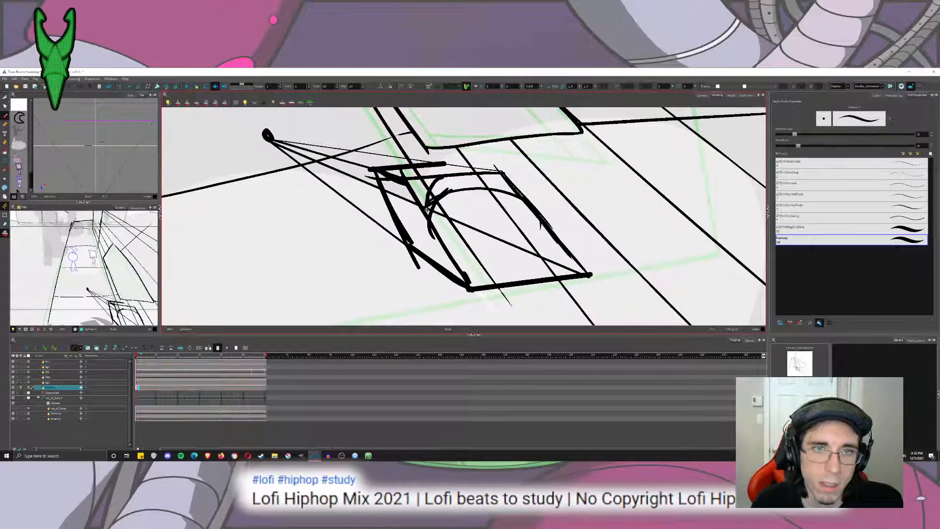
drag(440, 177, 424, 210)
key(ctrl+z)
key(ctrl+z)
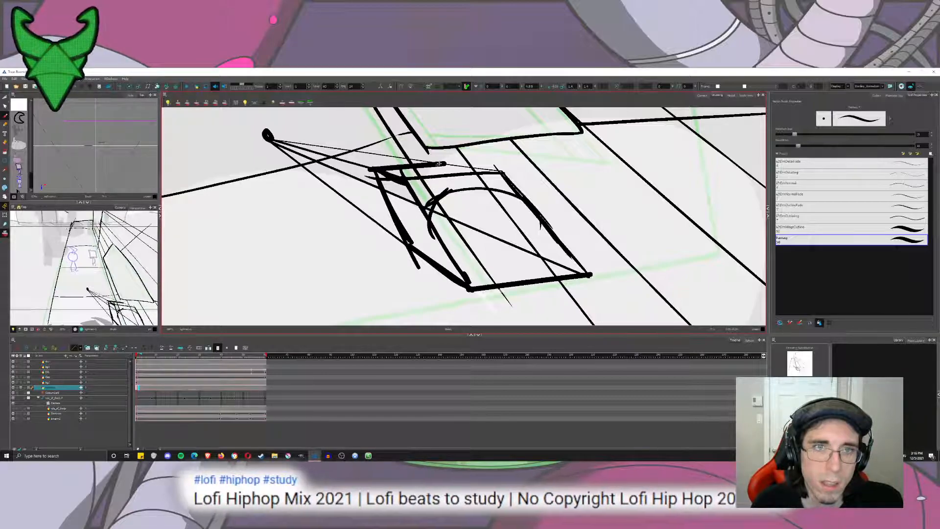
mouse_move(440, 163)
mouse_down()
mouse_move(494, 169)
mouse_move(587, 274)
mouse_move(467, 291)
mouse_move(407, 247)
mouse_move(372, 171)
mouse_move(417, 262)
mouse_move(471, 294)
mouse_move(595, 277)
mouse_move(504, 170)
mouse_move(443, 160)
mouse_move(373, 168)
mouse_move(427, 232)
mouse_move(438, 200)
mouse_up()
key(ctrl+z)
key(ctrl+z)
key(ctrl+z)
key(ctrl+z)
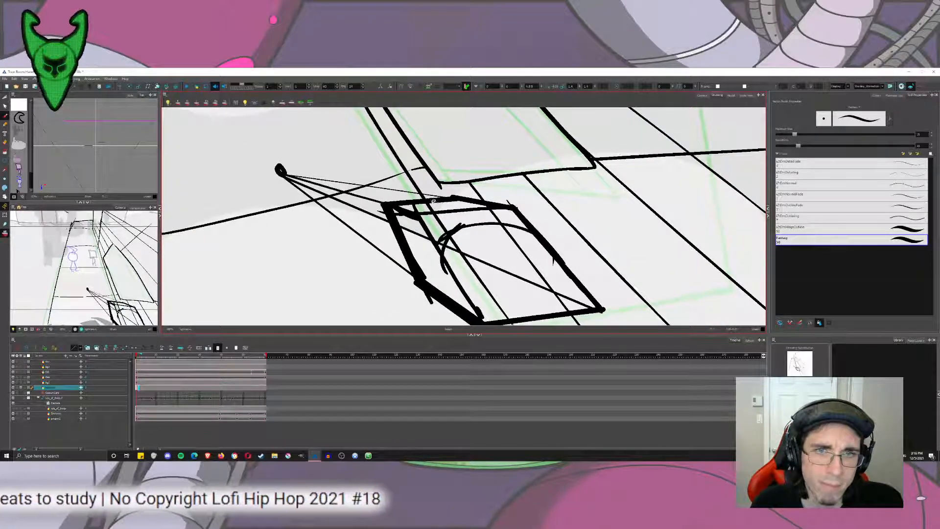
Undo the box sketch and its guide lines back to the slanted edge, the arc and the vanishing point dot.
key(ctrl+shift+z)
key(ctrl+shift+z)
key(ctrl+shift+z)
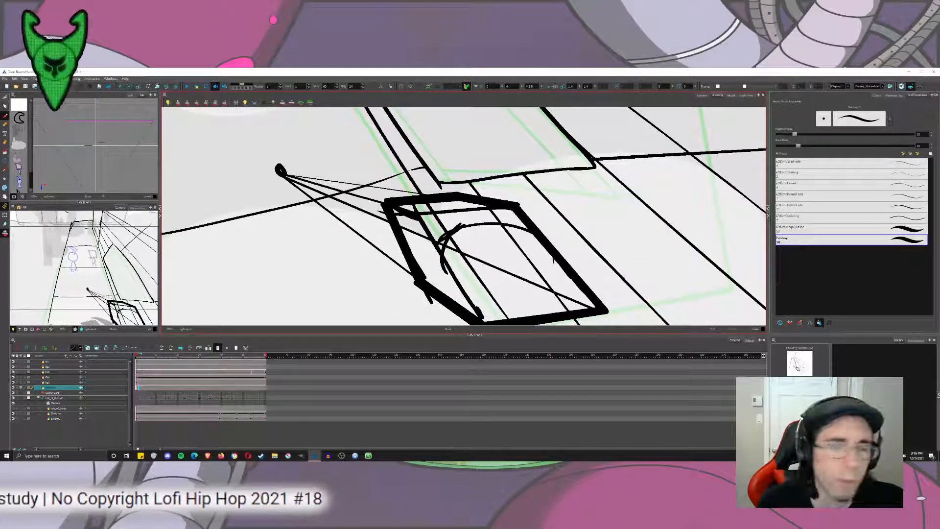
key(ctrl+z)
key(ctrl+z)
key(ctrl+z)
key(ctrl+z)
key(ctrl+z)
key(ctrl+z)
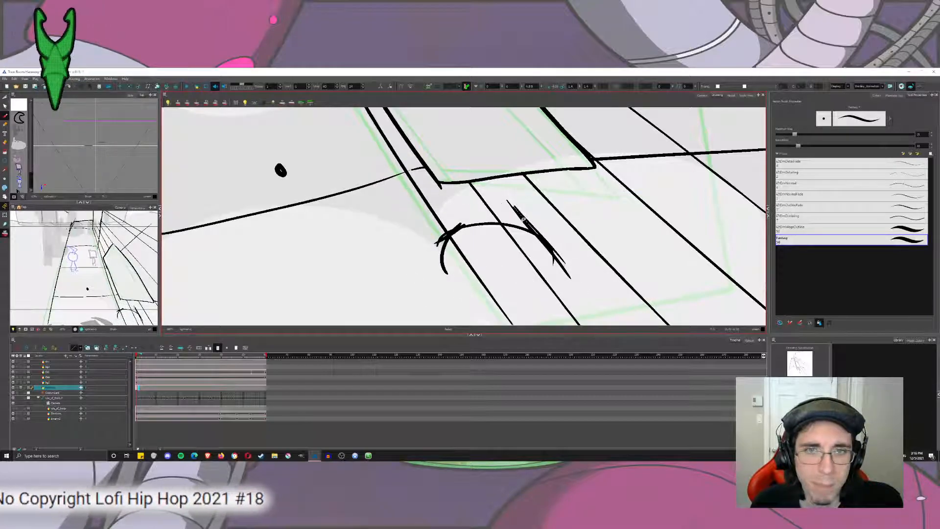
key(ctrl+shift+z)
key(ctrl+shift+z)
key(ctrl+shift+z)
Redraw thin guide lines from both ends of the slanted edge to the vanishing point dot, marking the upper line's crossing with the sidewalk line.
mouse_move(438, 219)
mouse_down()
mouse_move(518, 207)
mouse_move(280, 170)
mouse_up()
key(ctrl+z)
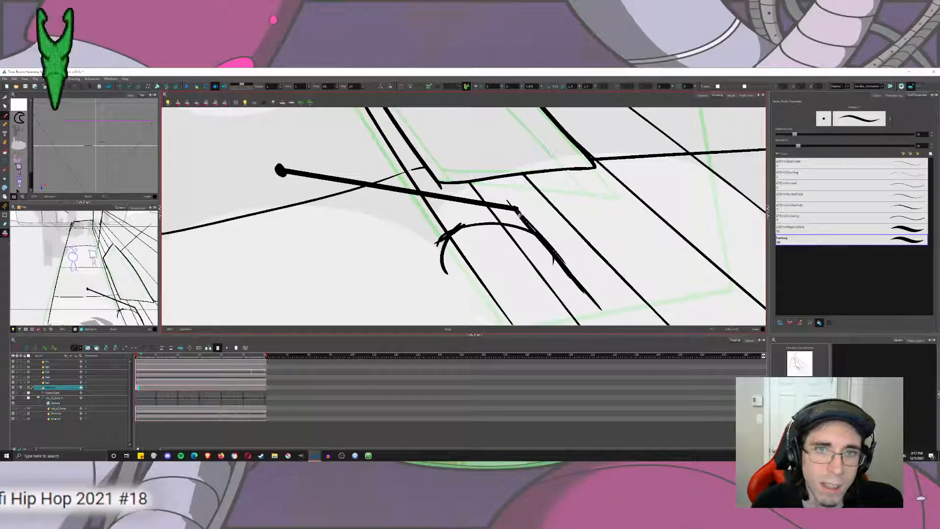
key(ctrl+z)
drag(516, 209, 278, 170)
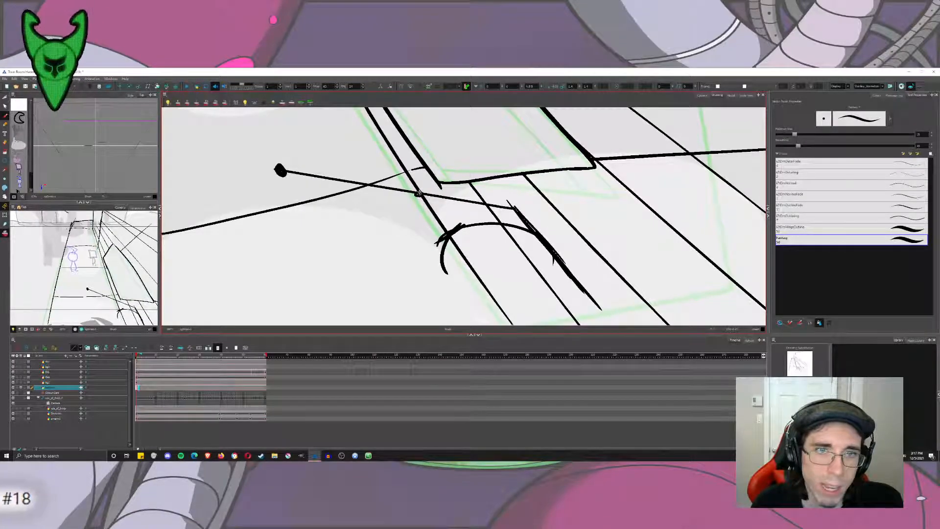
drag(562, 264, 547, 226)
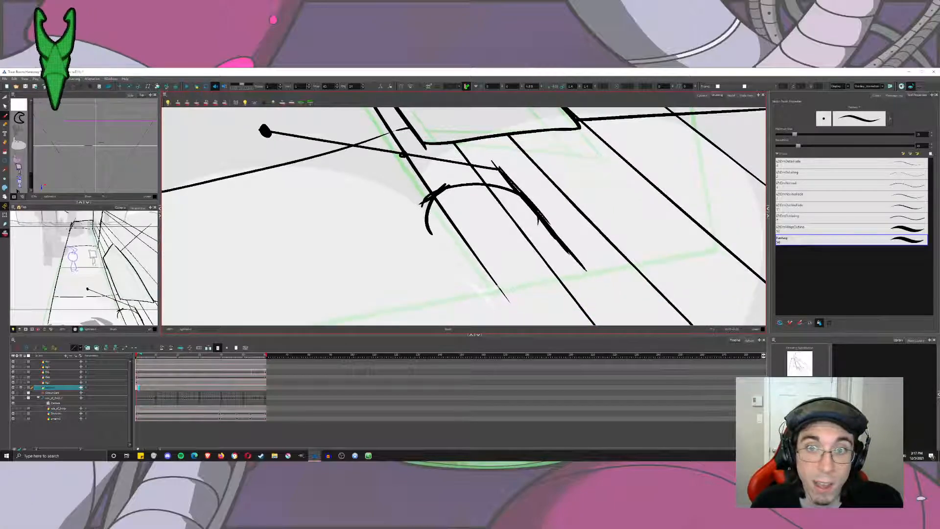
mouse_move(586, 273)
mouse_down()
mouse_move(337, 202)
mouse_move(267, 132)
mouse_up()
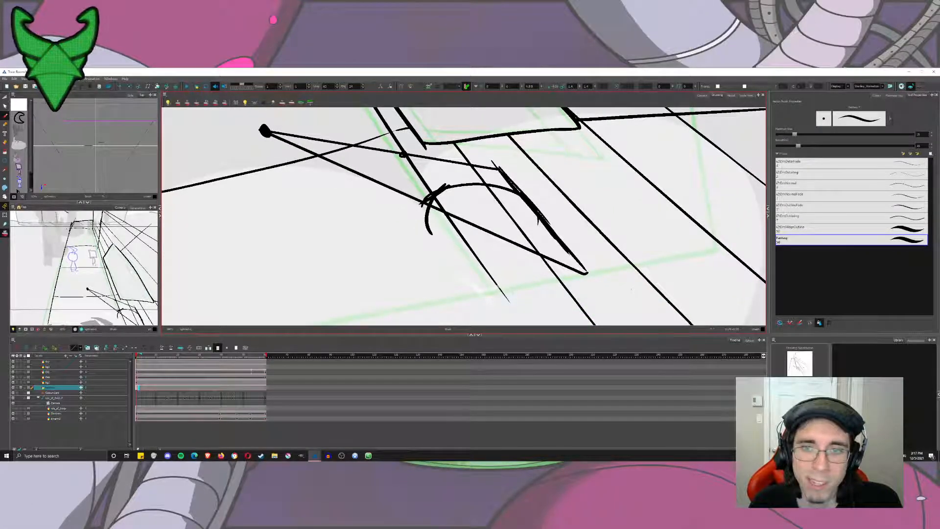
Mark the point where the lower guide line crosses the sidewalk line beside the arc.
drag(587, 273, 483, 250)
key(ctrl+z)
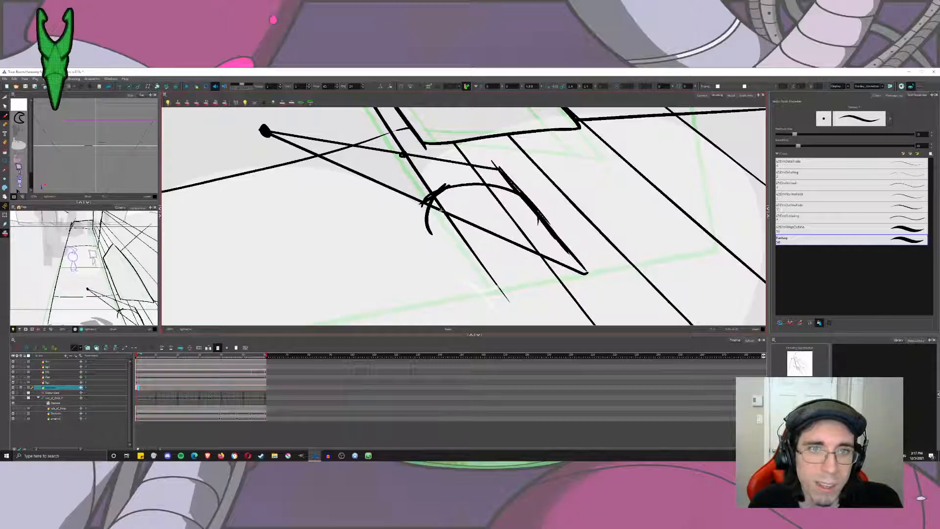
drag(441, 189, 464, 228)
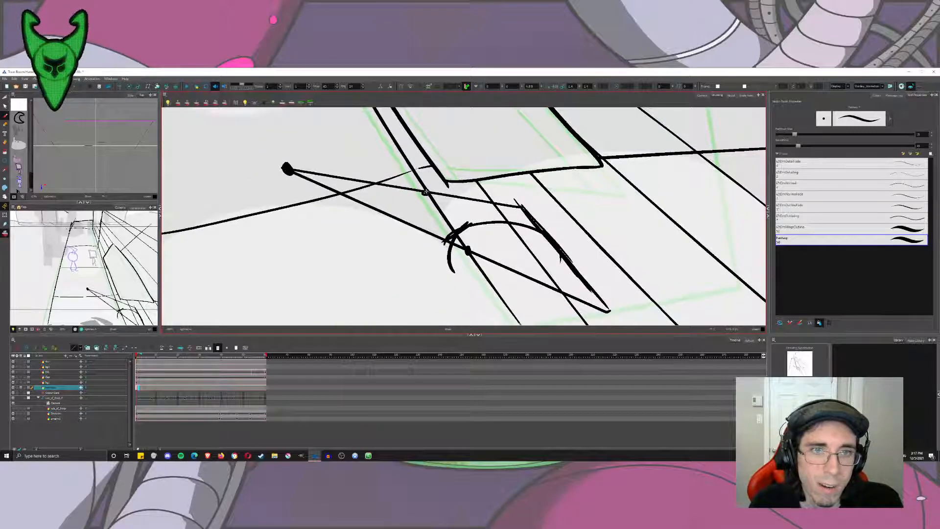
Try sketching a receding line outward from each of the two marked crossings, and undo both.
drag(425, 192, 322, 227)
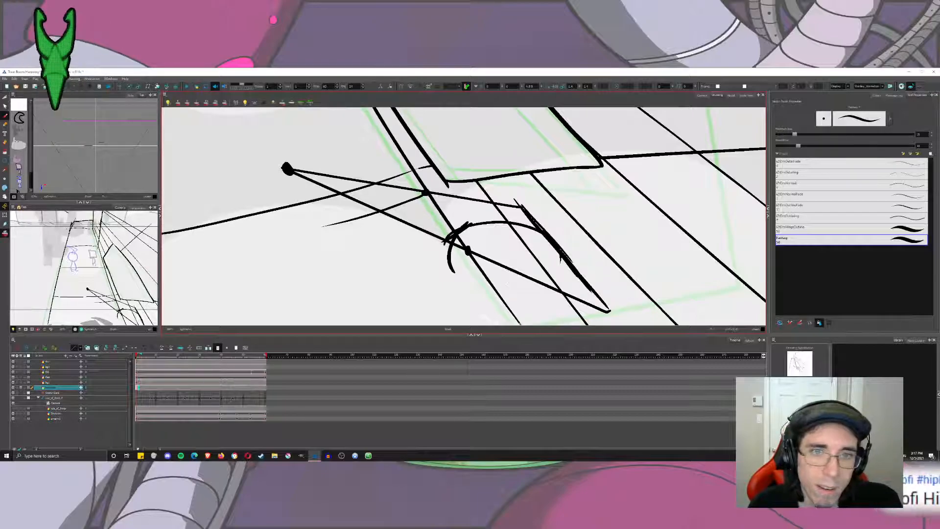
drag(468, 250, 402, 274)
key(ctrl+z)
key(ctrl+z)
scroll(472, 251, down, 5)
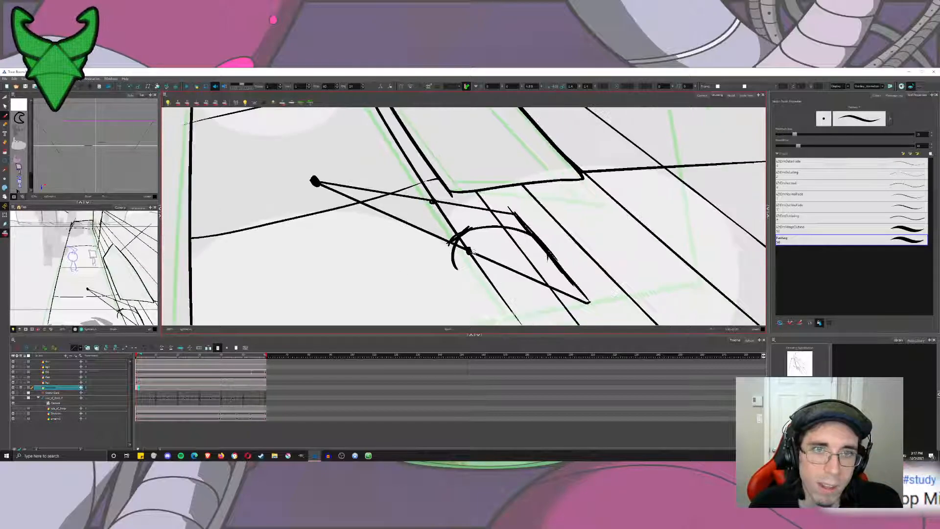
mouse_move(472, 251)
mouse_down()
mouse_move(423, 376)
mouse_move(435, 209)
mouse_up()
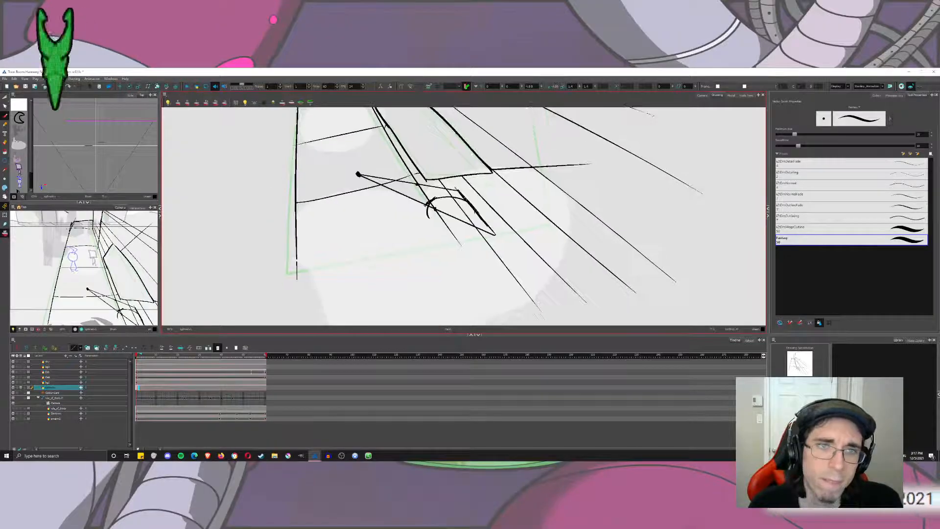
Try a second arc behind the first and an outward line from the upper marked crossing, and undo them.
scroll(426, 210, up, 5)
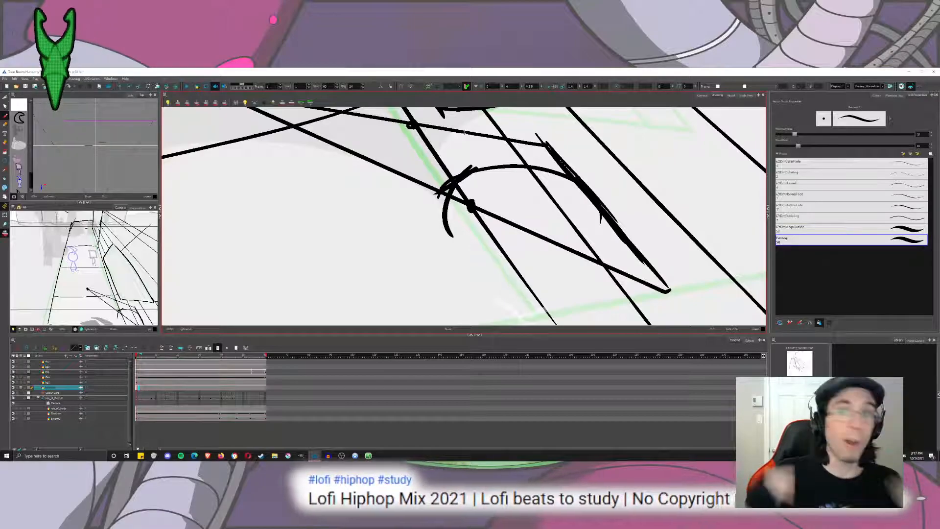
drag(448, 173, 490, 117)
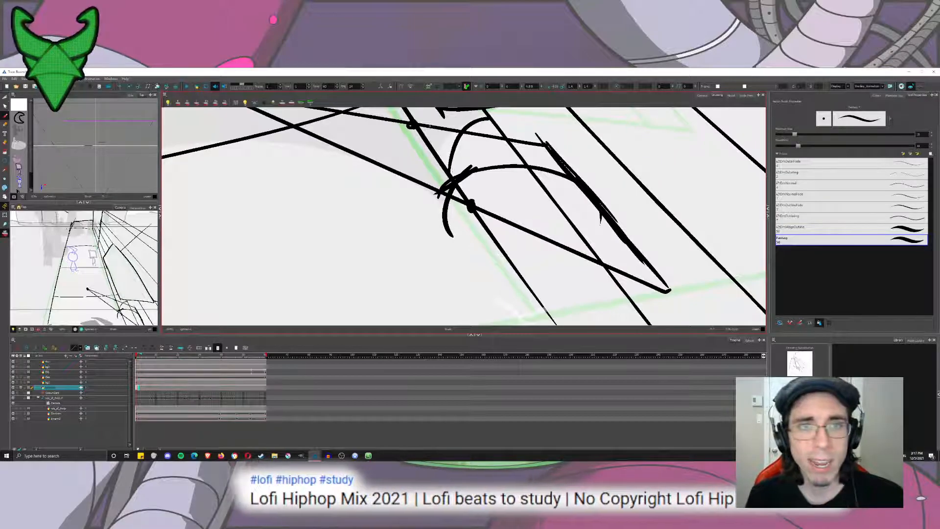
key(ctrl+z)
mouse_move(411, 125)
mouse_down()
mouse_move(432, 176)
mouse_move(316, 234)
mouse_up()
key(ctrl+z)
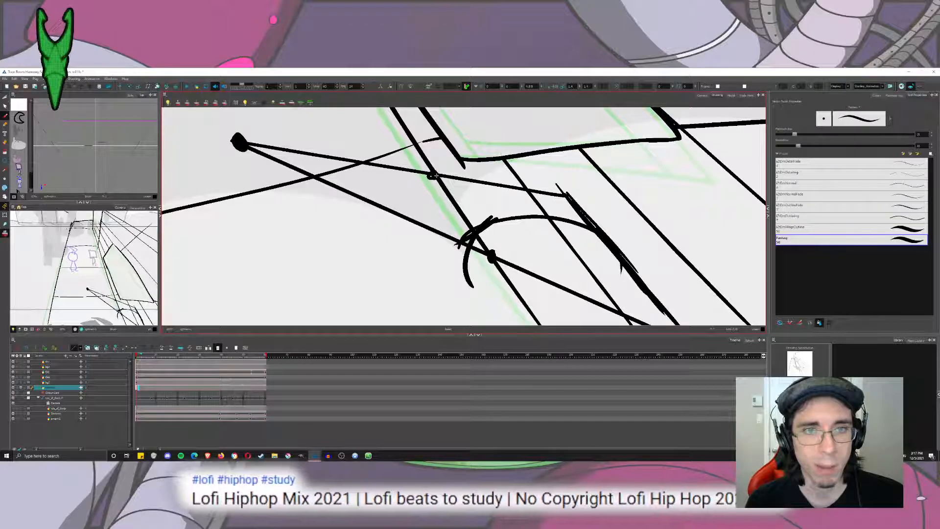
drag(431, 176, 306, 197)
key(ctrl+z)
drag(431, 177, 306, 203)
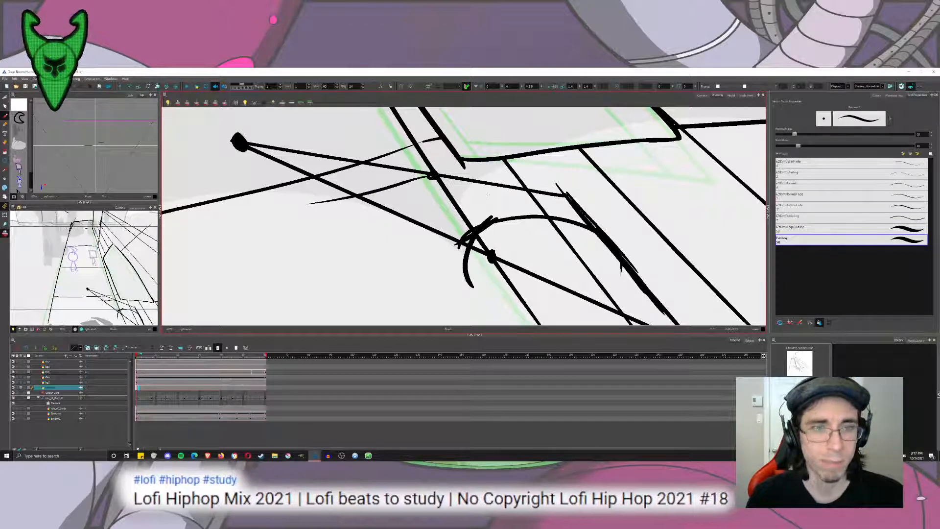
key(ctrl+z)
Try sketching a base line outward from the slanted edge's lower end, and undo it.
drag(514, 245, 439, 154)
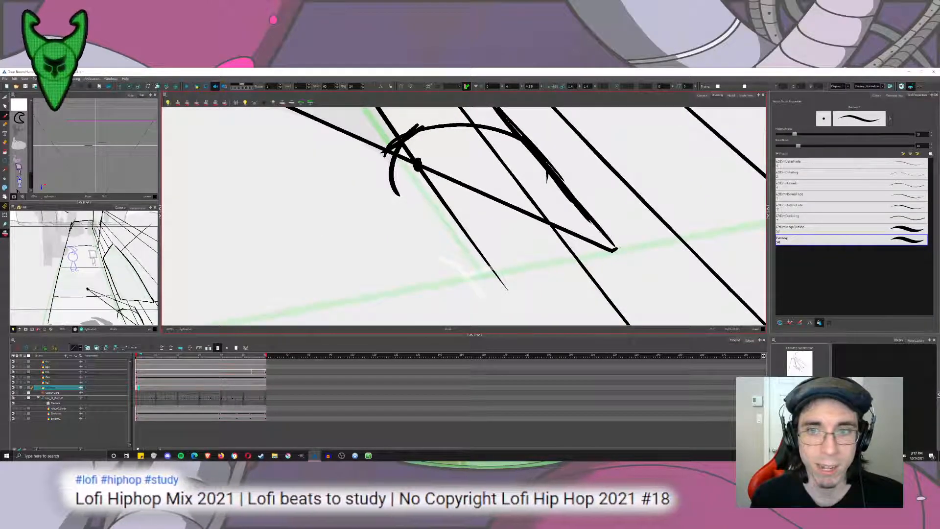
drag(612, 248, 390, 293)
key(ctrl+z)
mouse_move(612, 248)
mouse_down()
mouse_move(462, 269)
mouse_move(482, 261)
mouse_up()
key(ctrl+z)
drag(455, 211, 496, 293)
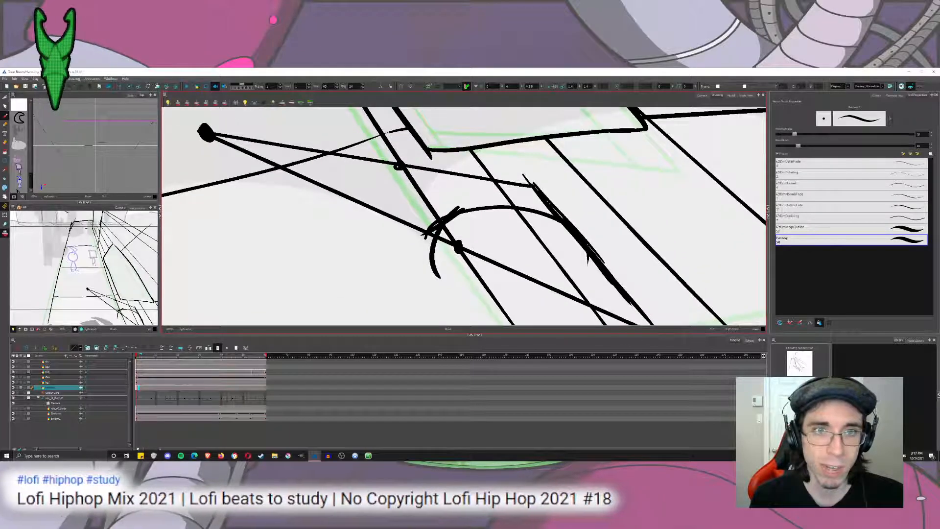
Try a steeper outward line from the upper marked crossing with a short side edge below it, and undo both.
drag(399, 166, 329, 186)
key(ctrl+z)
drag(400, 165, 290, 207)
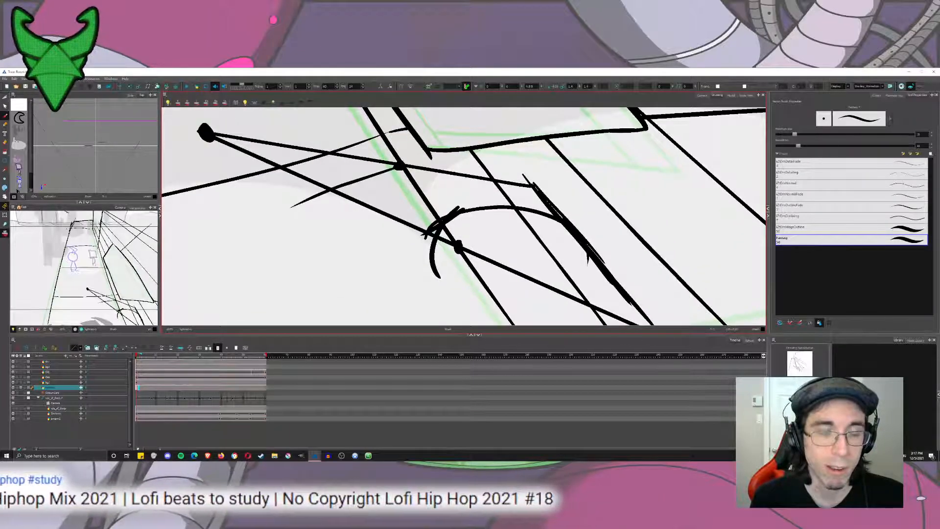
mouse_move(395, 168)
mouse_down()
mouse_move(507, 172)
mouse_move(413, 212)
mouse_up()
key(ctrl+z)
scroll(440, 196, down, 1)
scroll(439, 196, down, 2)
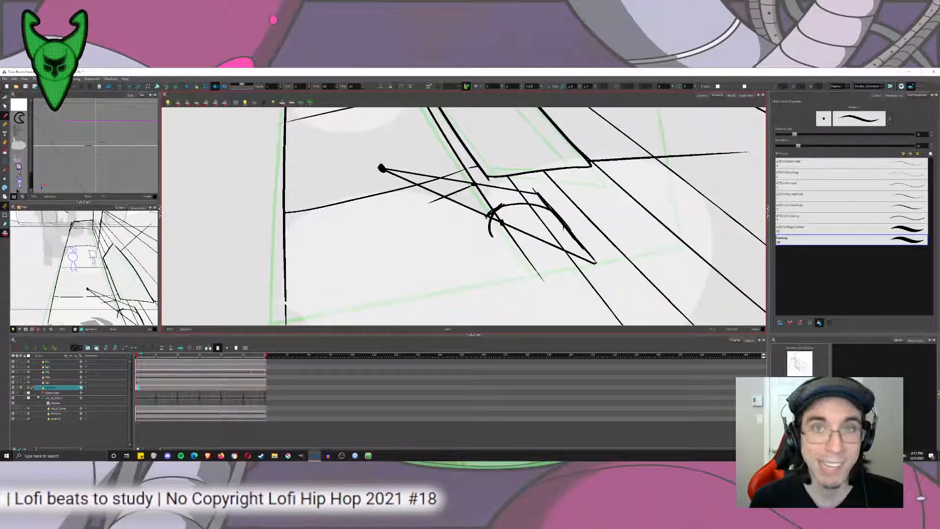
key(ctrl+z)
Try parallel outward lines from the upper crossing and the slanted edge's top, plus another line from the dot, and undo them.
drag(474, 182, 399, 204)
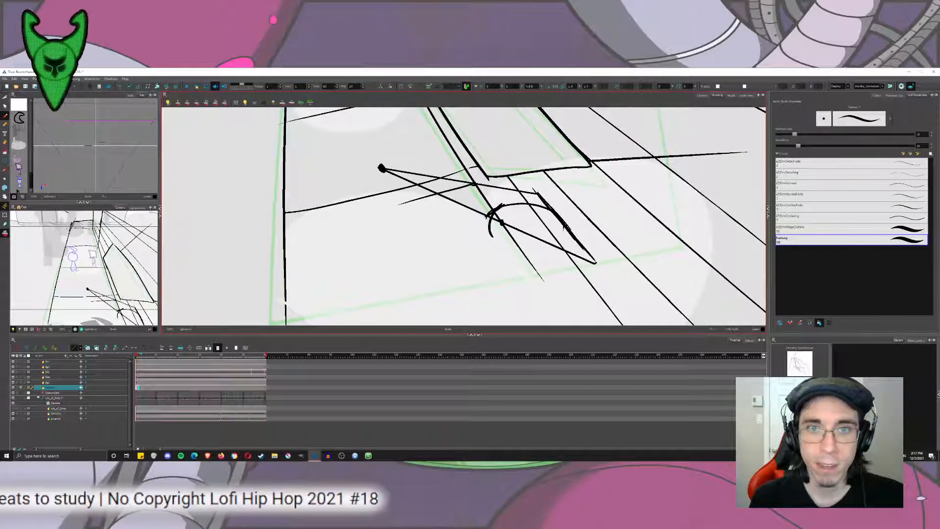
drag(537, 192, 447, 234)
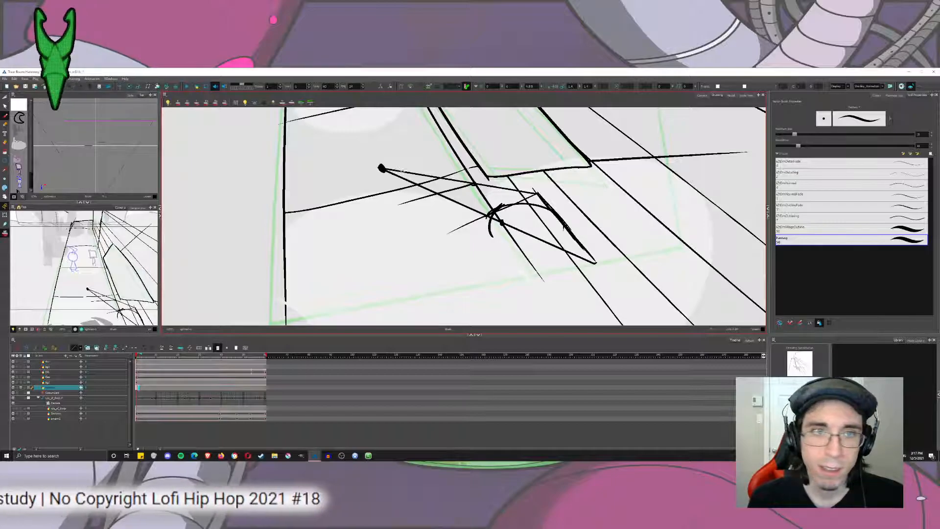
key(ctrl+z)
key(ctrl+z)
drag(382, 168, 514, 286)
key(ctrl+z)
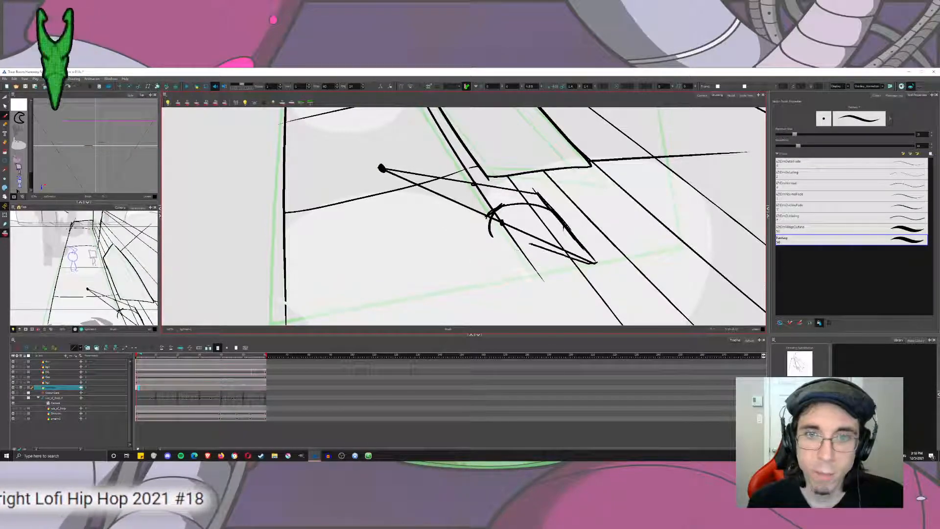
Try sketching outward lines from the lower and upper marked crossings, and undo them.
drag(502, 223, 428, 255)
key(ctrl+z)
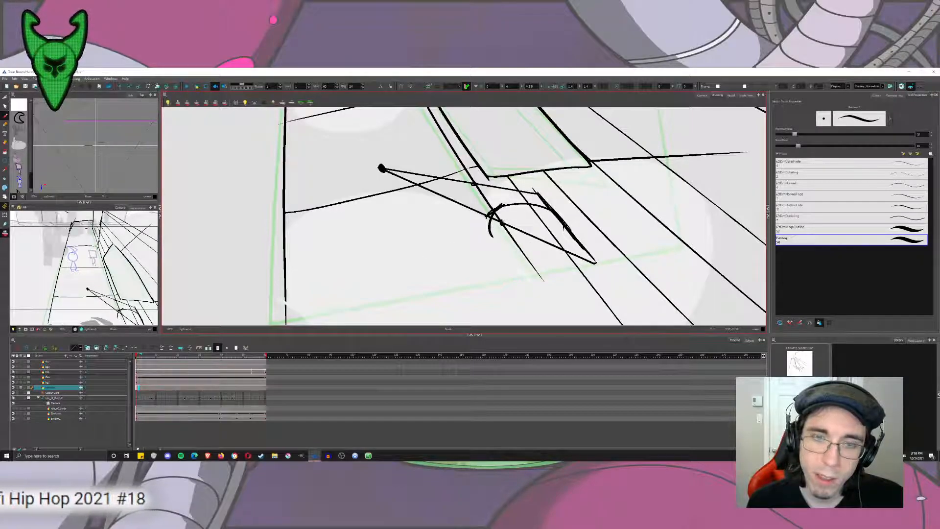
drag(502, 223, 413, 250)
drag(470, 183, 403, 192)
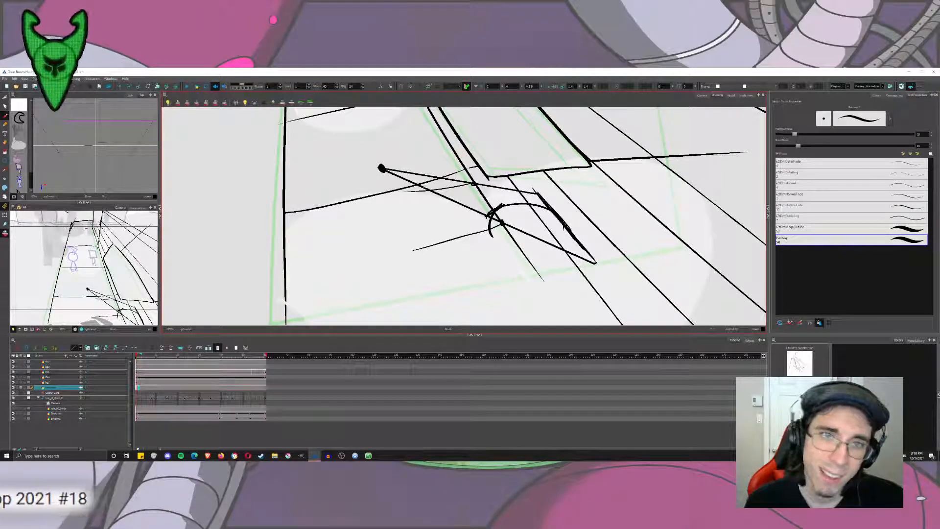
key(ctrl+z)
key(ctrl+z)
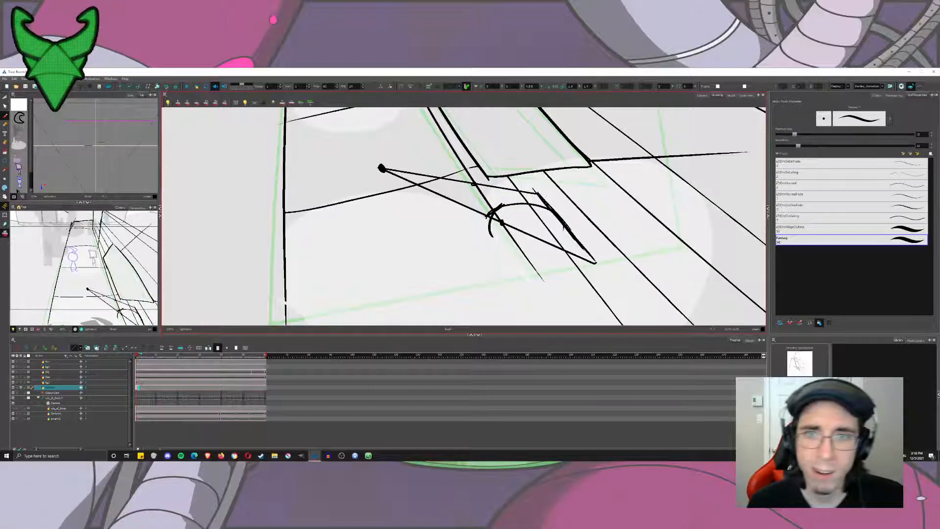
Try a long line from the slanted edge's top end across the sidewalk, check it against the whole drawing, and undo it.
drag(538, 194, 394, 230)
key(ctrl+z)
drag(539, 194, 359, 245)
scroll(385, 219, down, 4)
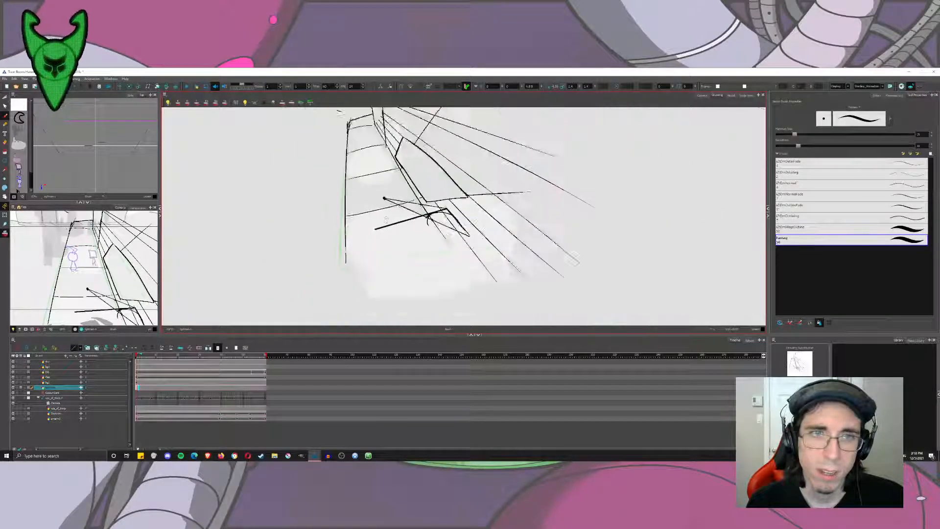
scroll(385, 219, down, 2)
scroll(384, 214, up, 4)
key(ctrl+z)
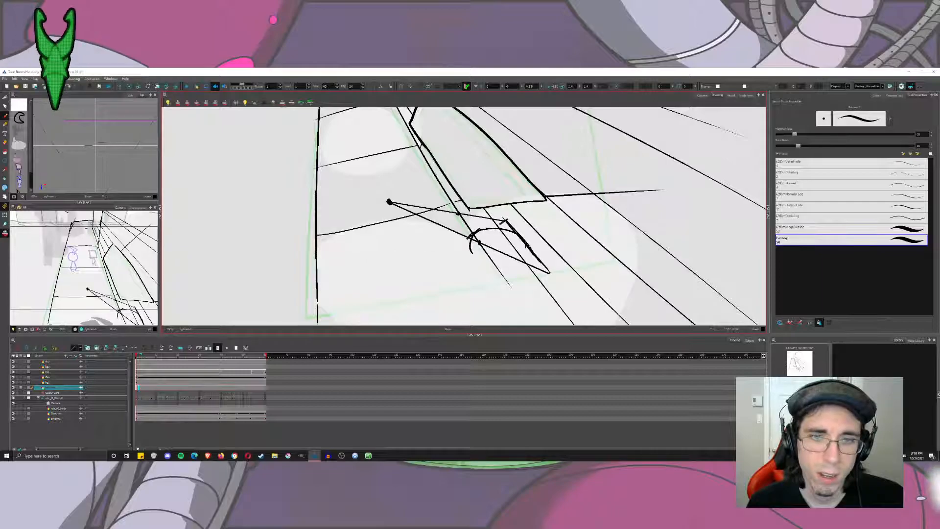
Sketch two curved outward lines, one from the slanted edge's top end and one from its bottom end.
mouse_move(500, 224)
mouse_down()
mouse_move(432, 260)
mouse_move(377, 276)
mouse_up()
key(ctrl+z)
mouse_move(506, 220)
mouse_down()
mouse_move(442, 242)
mouse_move(356, 248)
mouse_up()
mouse_move(549, 270)
mouse_down()
mouse_move(425, 309)
mouse_move(363, 305)
mouse_up()
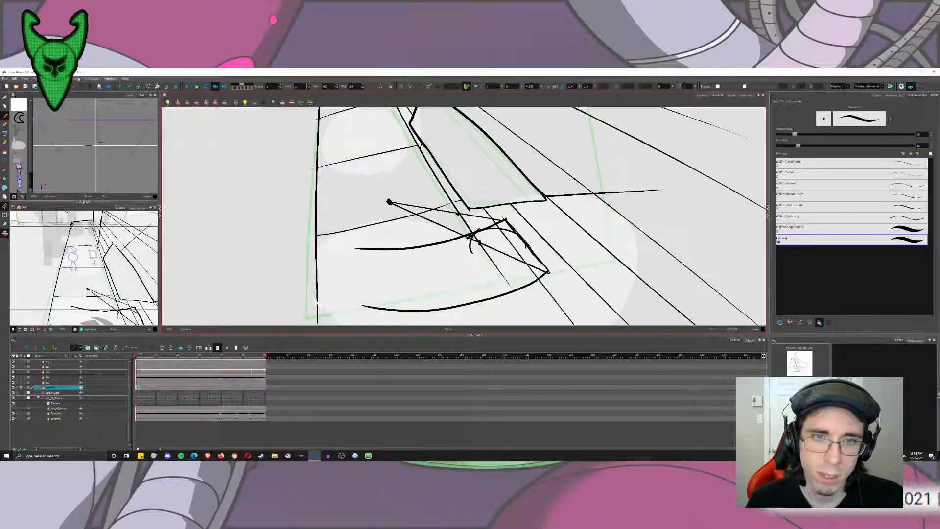
Draw the opposite side edge of the near face between the two curves and reinforce its upper and lower edges.
drag(458, 235, 495, 306)
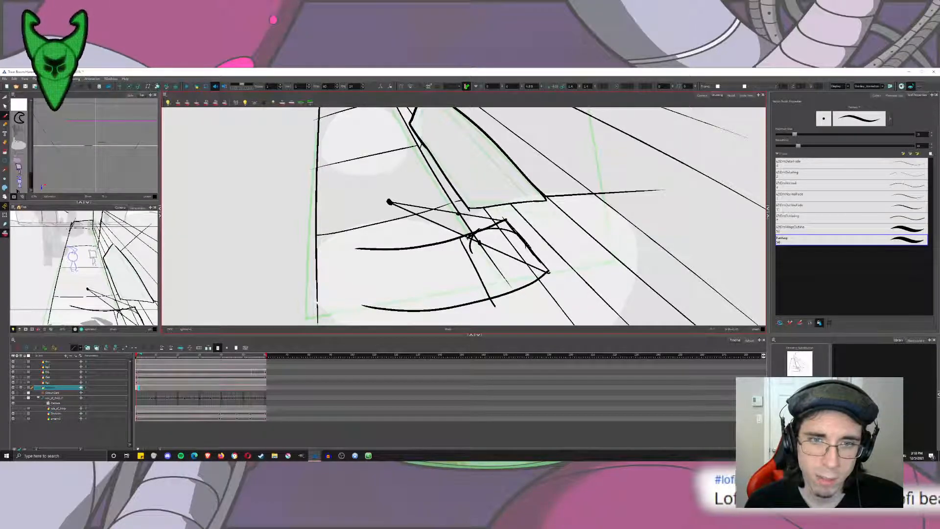
key(ctrl+z)
drag(458, 236, 491, 293)
drag(474, 260, 497, 298)
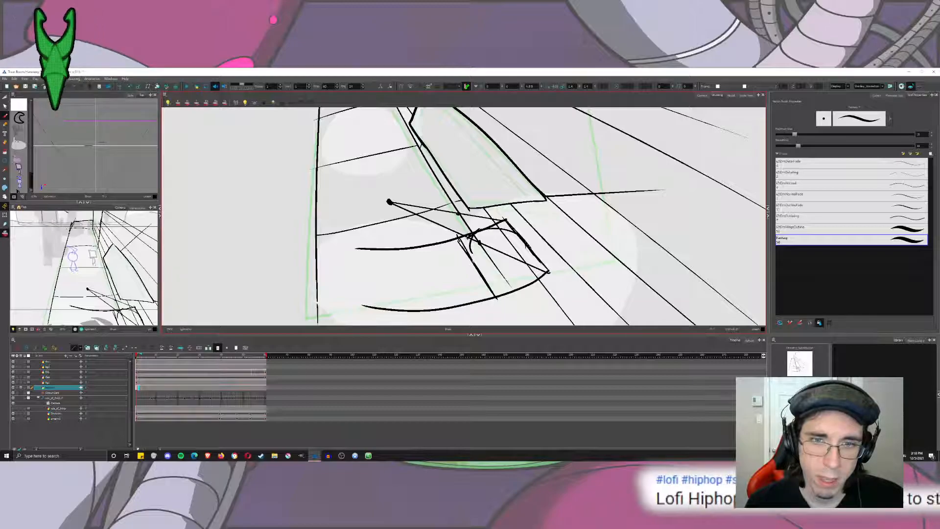
drag(459, 239, 467, 252)
drag(498, 297, 542, 278)
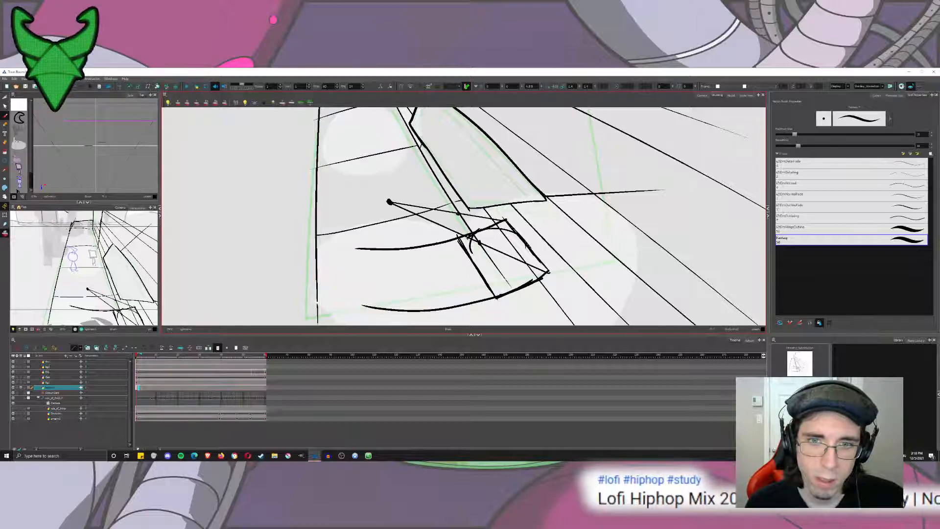
drag(492, 227, 519, 217)
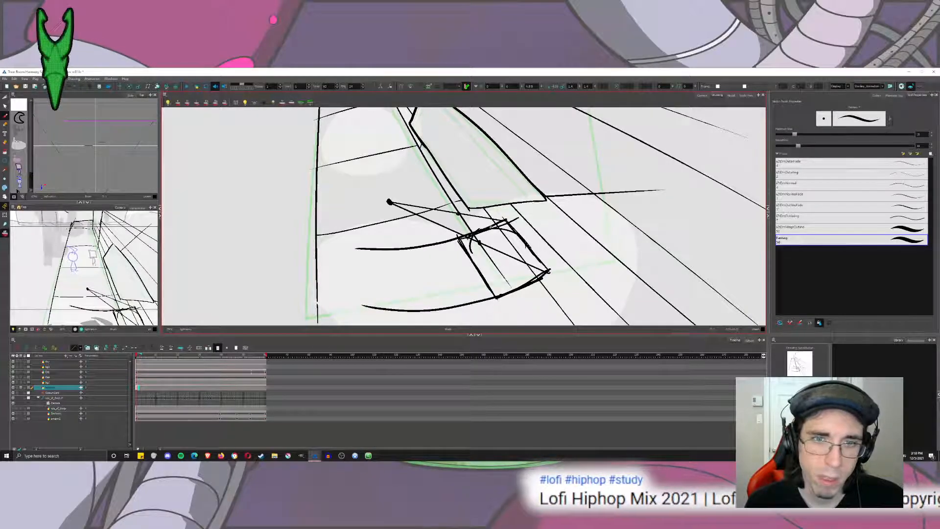
Connect the near face's upper and lower corners to the dot and draw the far face's side edge between those receding lines.
drag(389, 202, 459, 239)
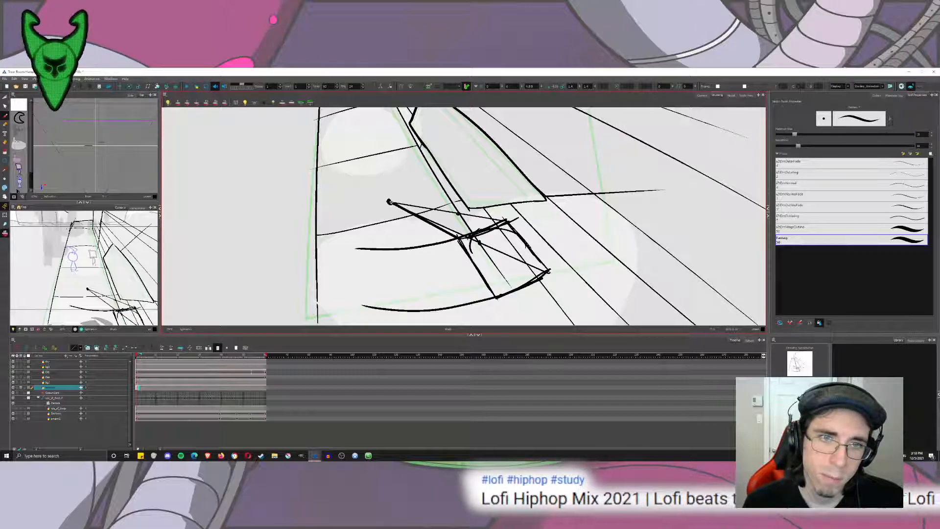
drag(495, 297, 389, 202)
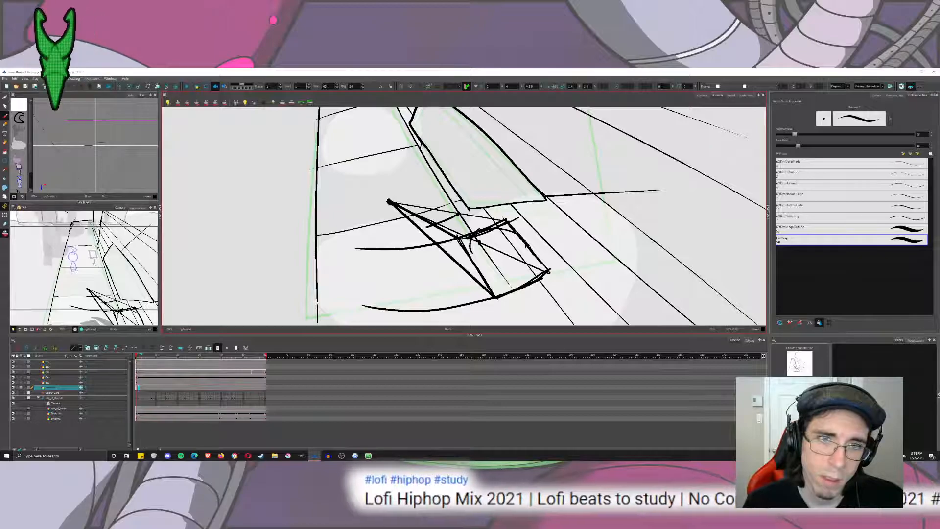
key(ctrl+z)
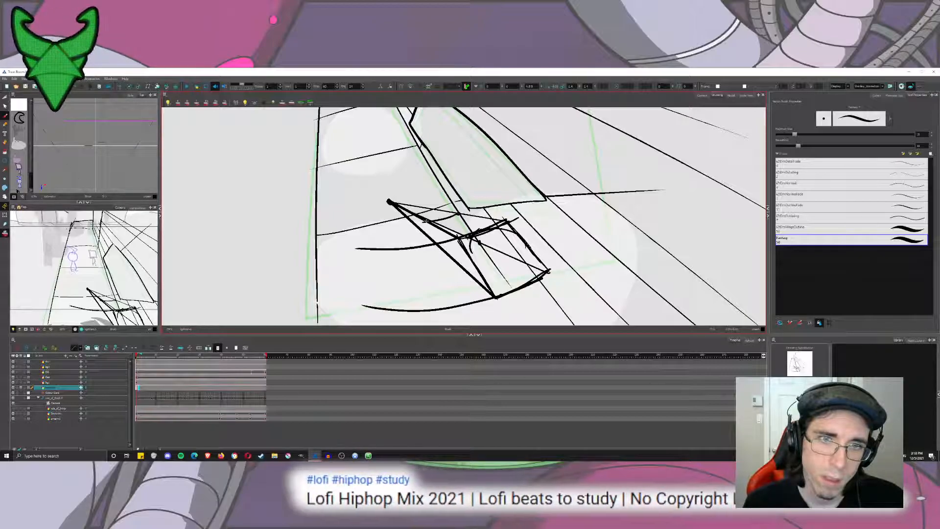
drag(426, 221, 452, 264)
key(ctrl+z)
drag(427, 221, 463, 269)
key(ctrl+z)
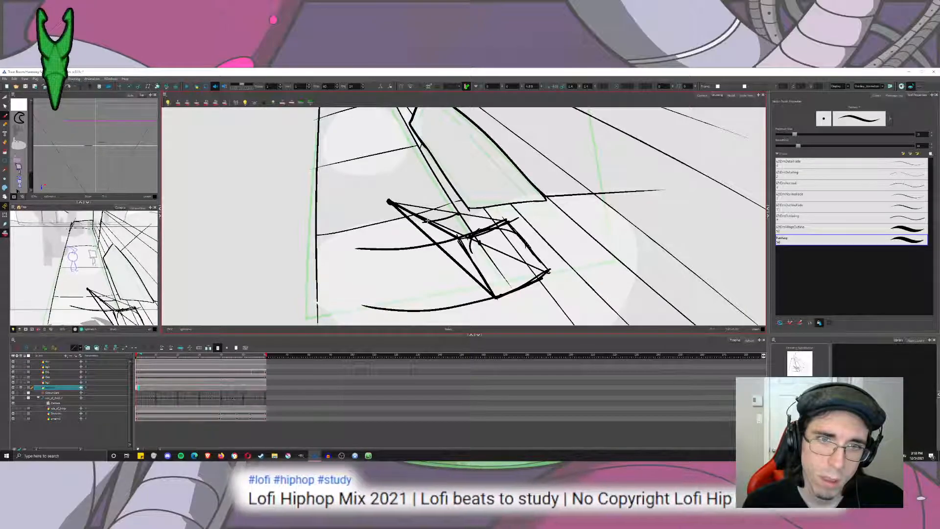
drag(427, 222, 451, 262)
drag(427, 221, 449, 253)
Thicken the box's top receding edge and the far face's top and side edges after checking the whole drawing.
key(1)
key(1)
key(1)
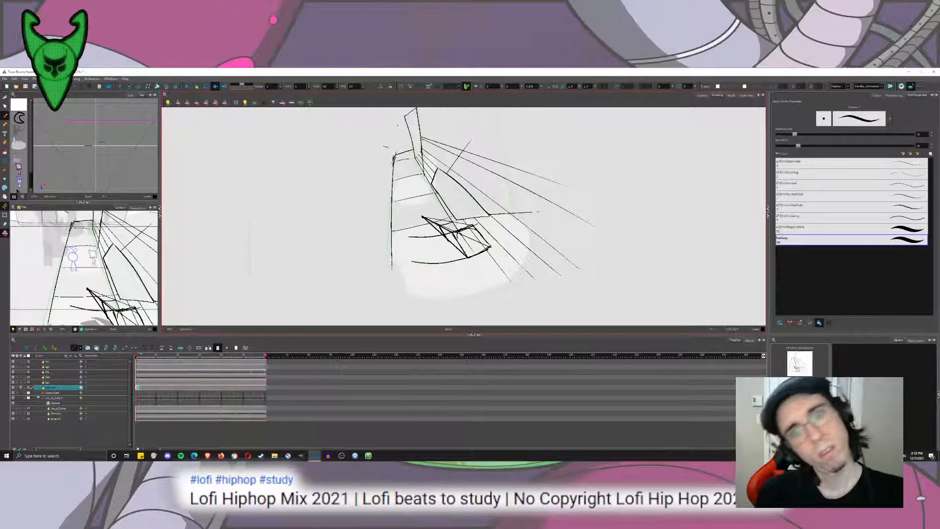
key(2)
key(2)
key(2)
key(2)
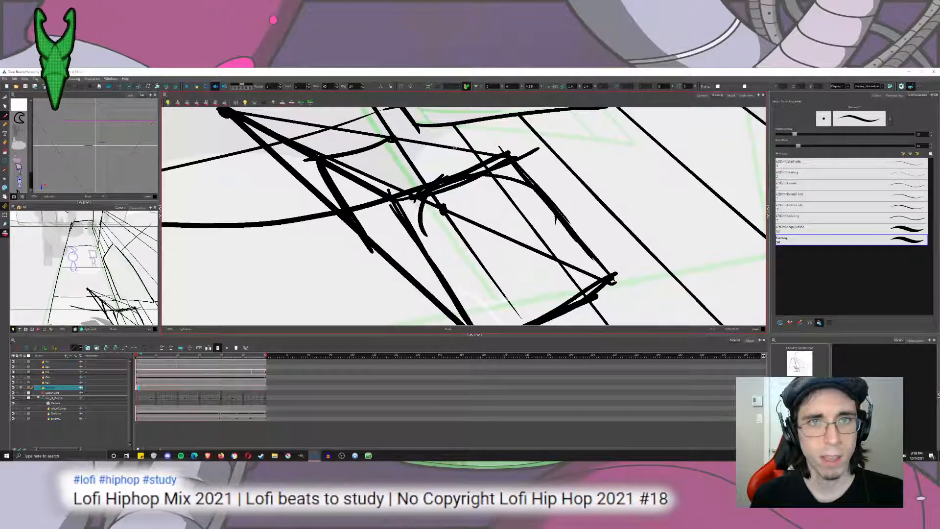
drag(392, 137, 494, 154)
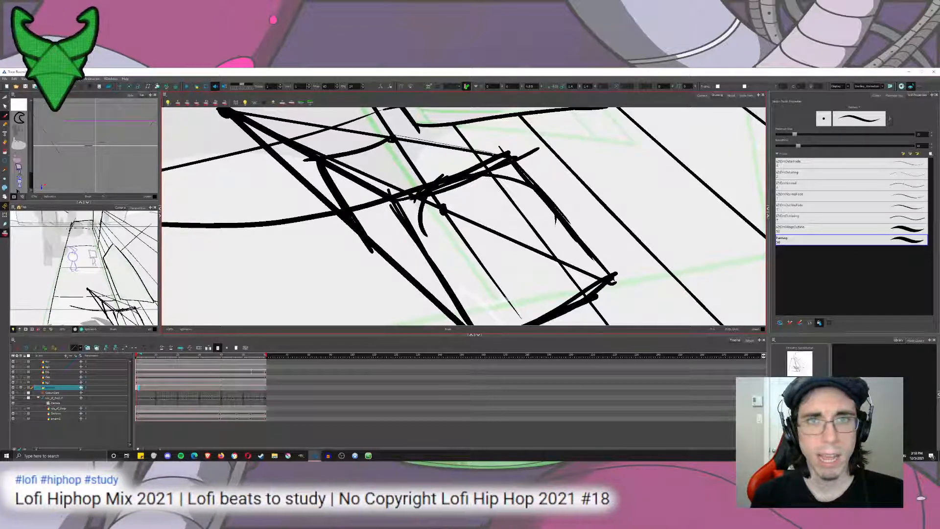
key(ctrl+z)
drag(392, 138, 514, 158)
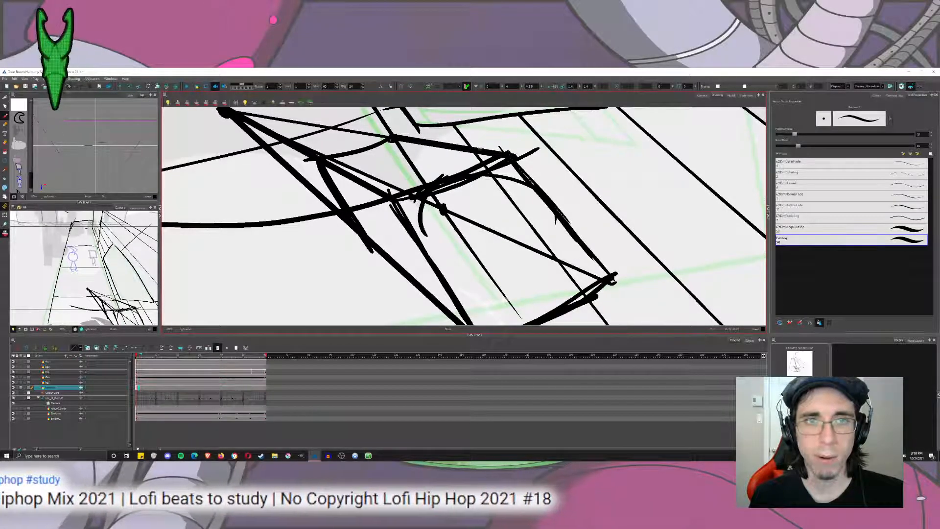
drag(393, 138, 317, 156)
key(ctrl+z)
mouse_move(391, 138)
mouse_down()
mouse_move(314, 156)
mouse_move(338, 210)
mouse_up()
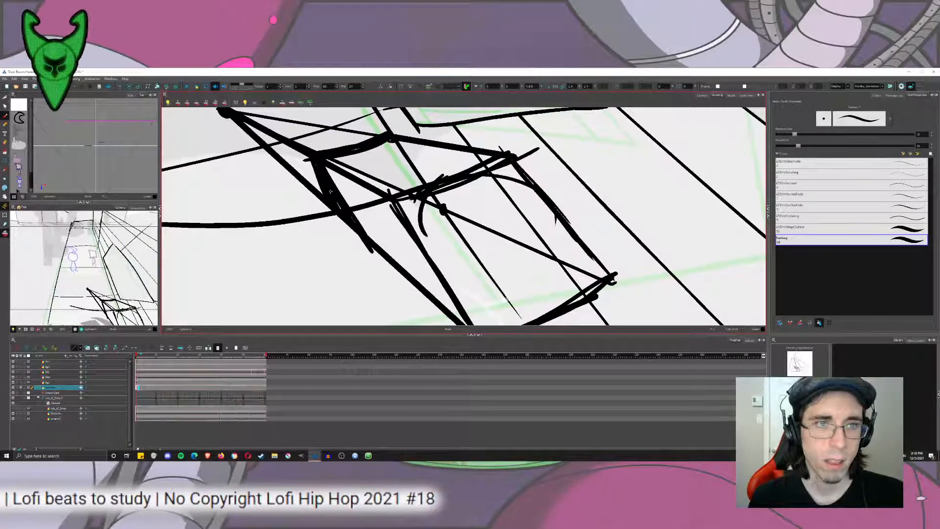
drag(346, 147, 396, 133)
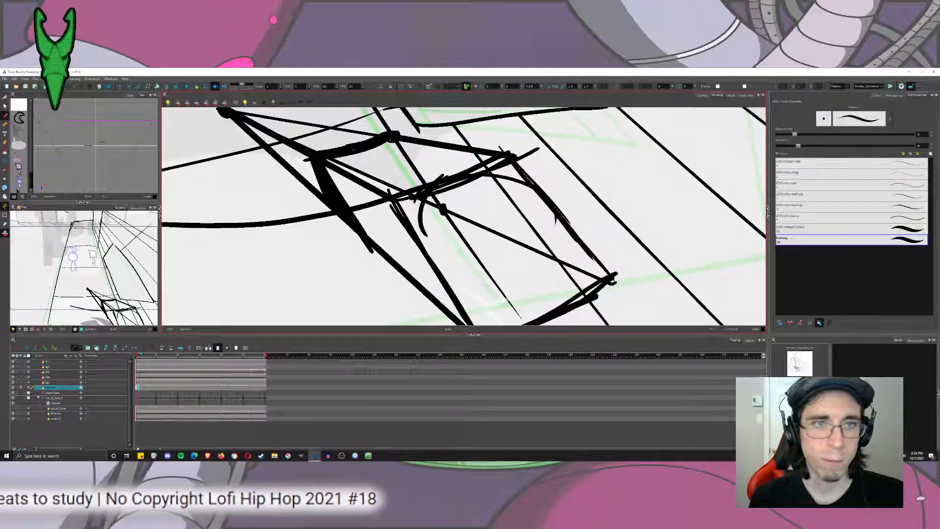
Strengthen the box's lower receding edge and the bottom edge of its near face.
mouse_move(392, 245)
mouse_down()
mouse_move(365, 195)
mouse_move(427, 255)
mouse_up()
drag(346, 181, 456, 277)
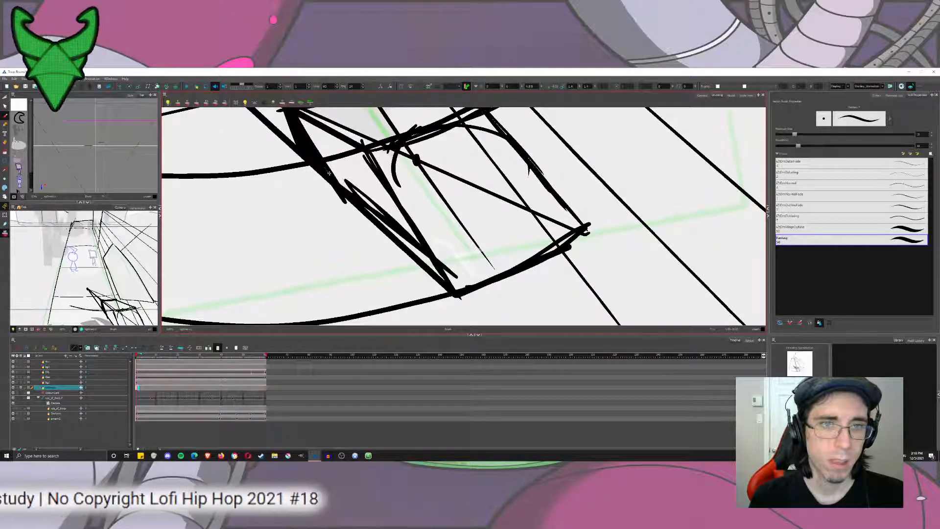
key(ctrl+z)
key(ctrl+z)
mouse_move(370, 213)
mouse_down()
mouse_move(469, 302)
mouse_move(593, 212)
mouse_up()
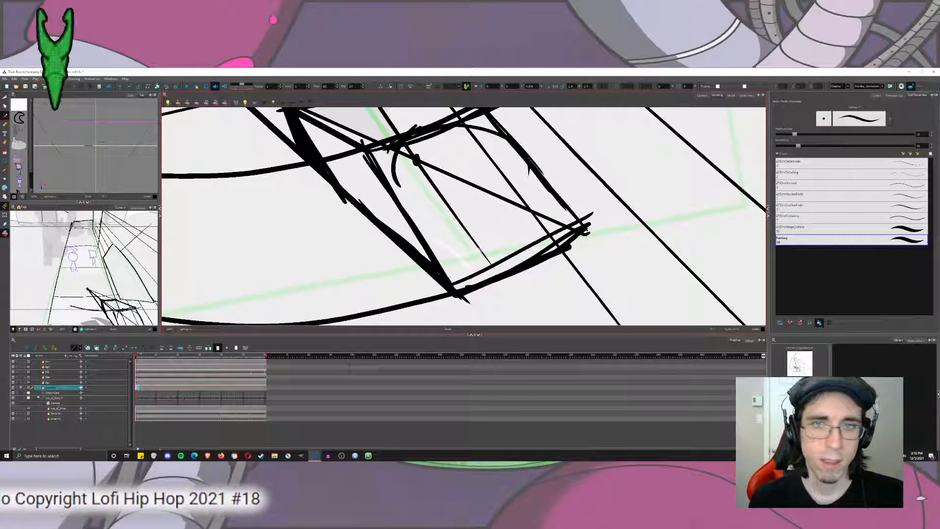
key(ctrl+z)
drag(452, 284, 577, 235)
drag(537, 149, 529, 230)
scroll(529, 233, down, 8)
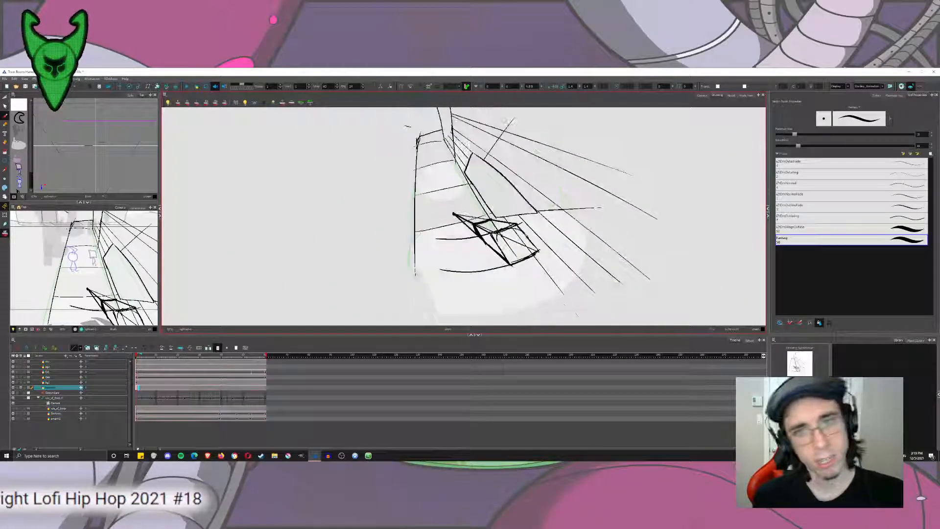
Go to the clean-line drawing on the next frame and draw a circle over the sketched box's near face.
key(period)
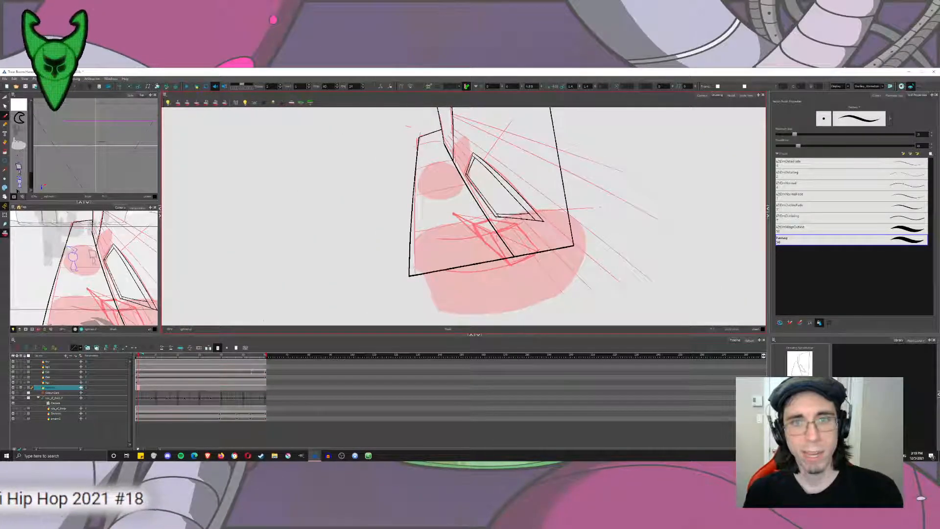
drag(556, 259, 526, 260)
scroll(526, 260, up, 5)
drag(330, 174, 354, 197)
scroll(354, 197, up, 4)
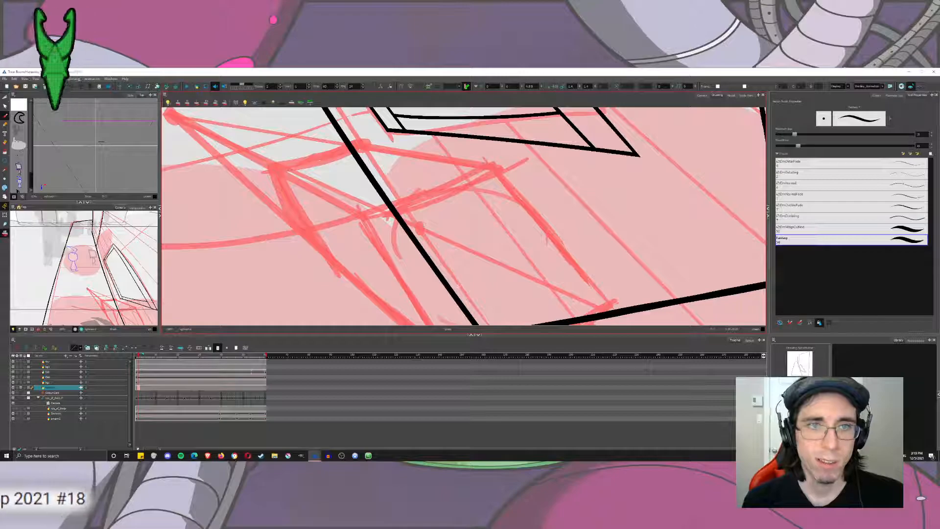
drag(453, 188, 417, 162)
scroll(416, 164, down, 3)
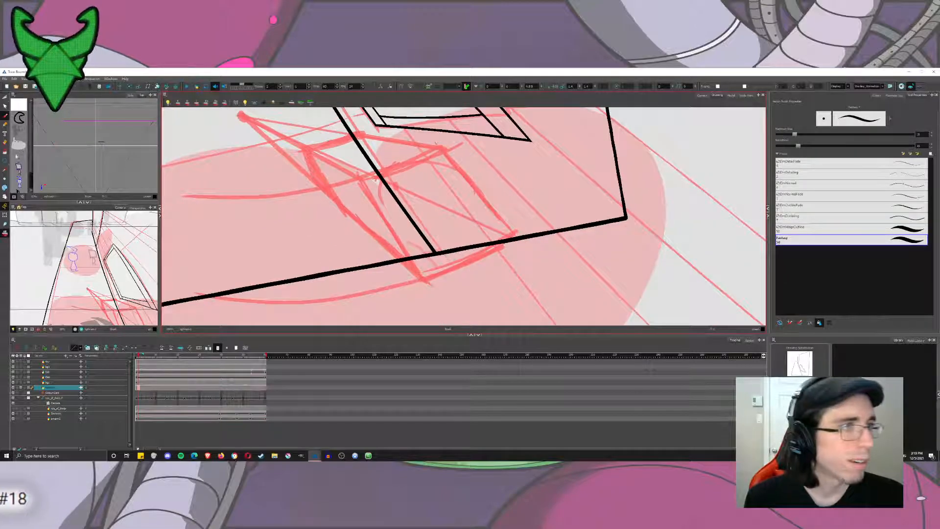
click(4, 161)
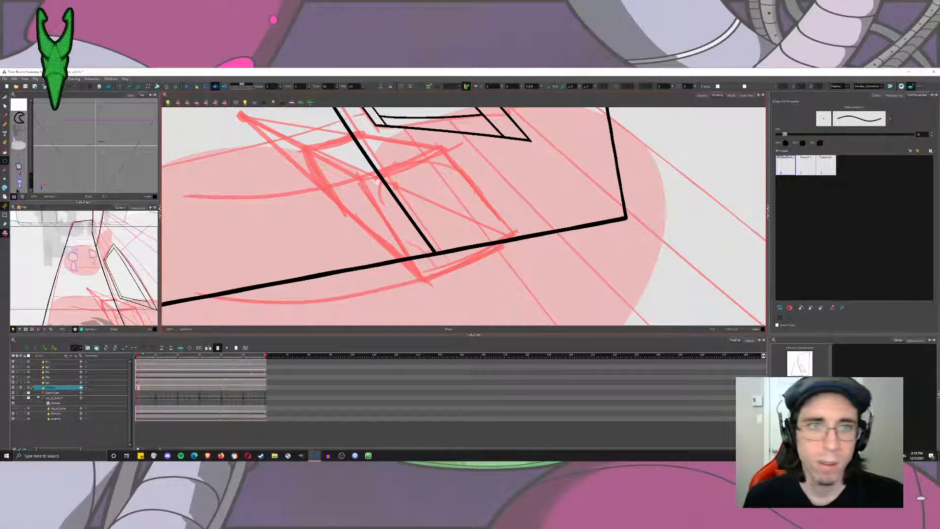
drag(360, 157, 482, 270)
Select the circle, narrow it into an upright ellipse and skew it to fit the box's near face.
click(6, 98)
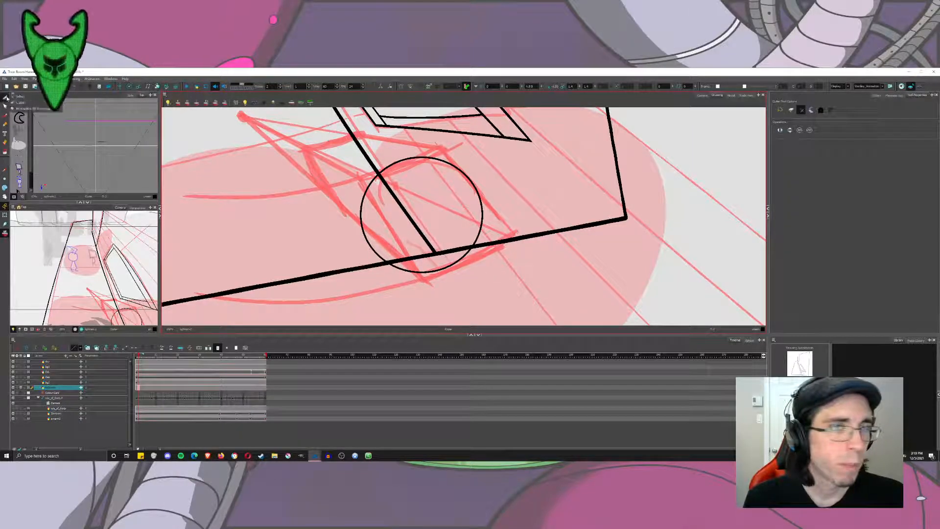
click(19, 97)
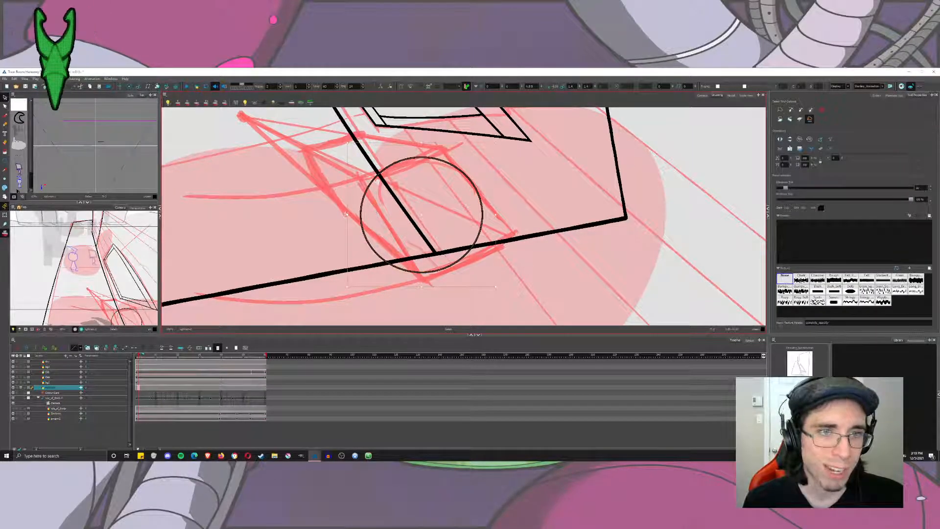
click(370, 211)
drag(374, 212, 378, 213)
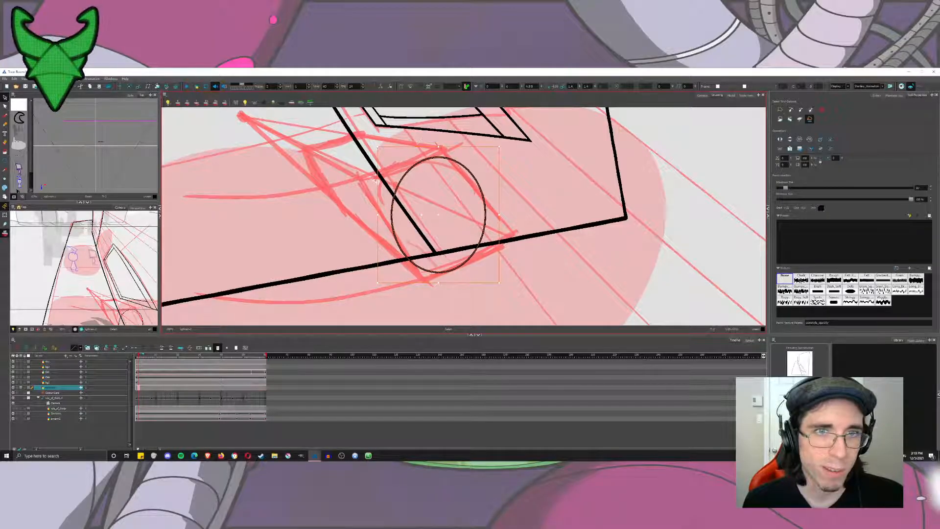
key(Escape)
click(392, 208)
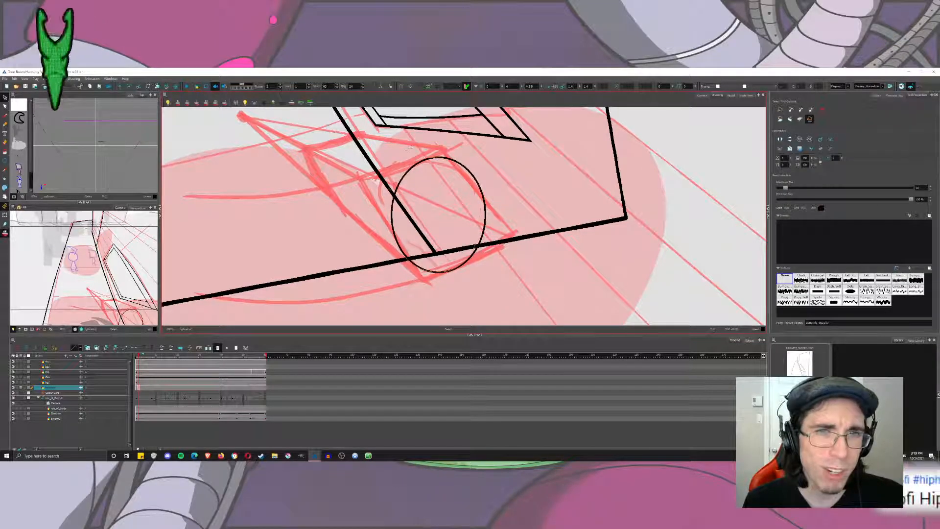
drag(453, 146, 437, 145)
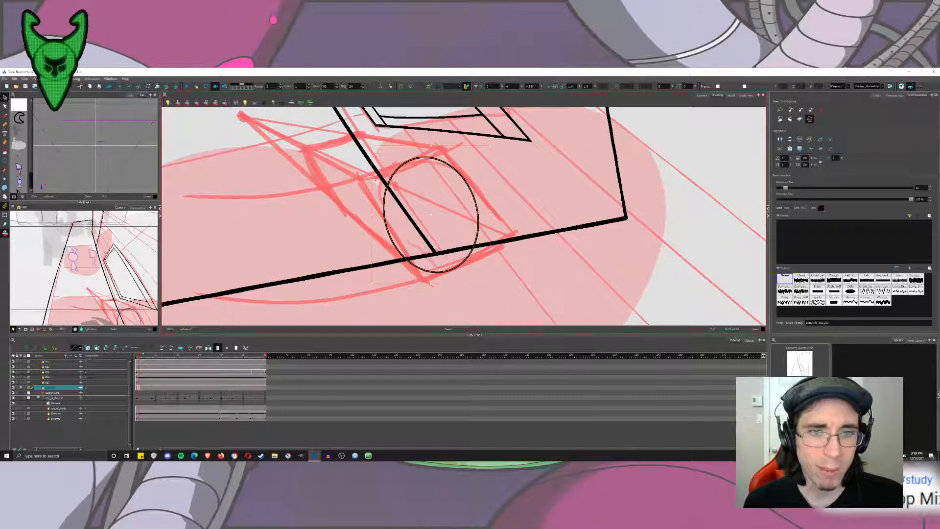
drag(465, 261, 469, 261)
key(Escape)
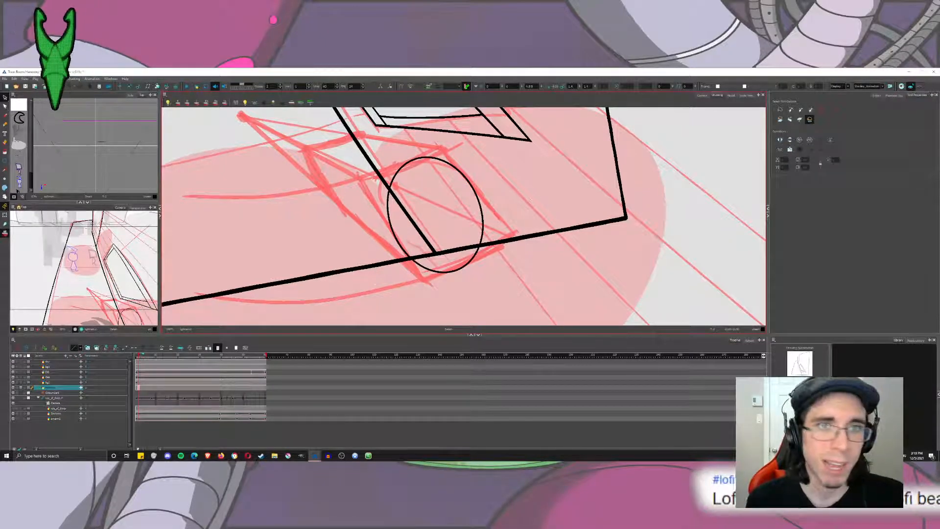
Adjust the outline thickness of the ellipse on the box's near face.
mouse_move(459, 115)
mouse_down()
mouse_move(450, 254)
mouse_move(450, 166)
mouse_up()
click(921, 188)
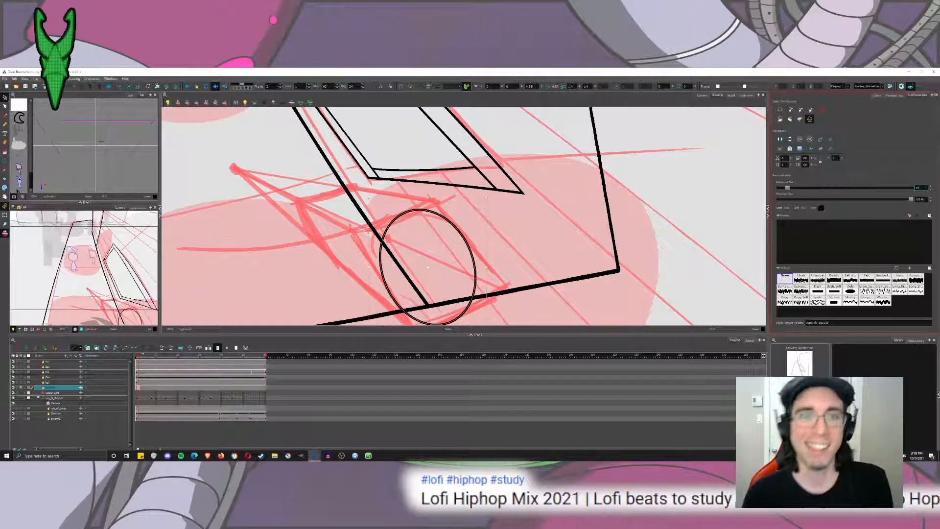
click(580, 209)
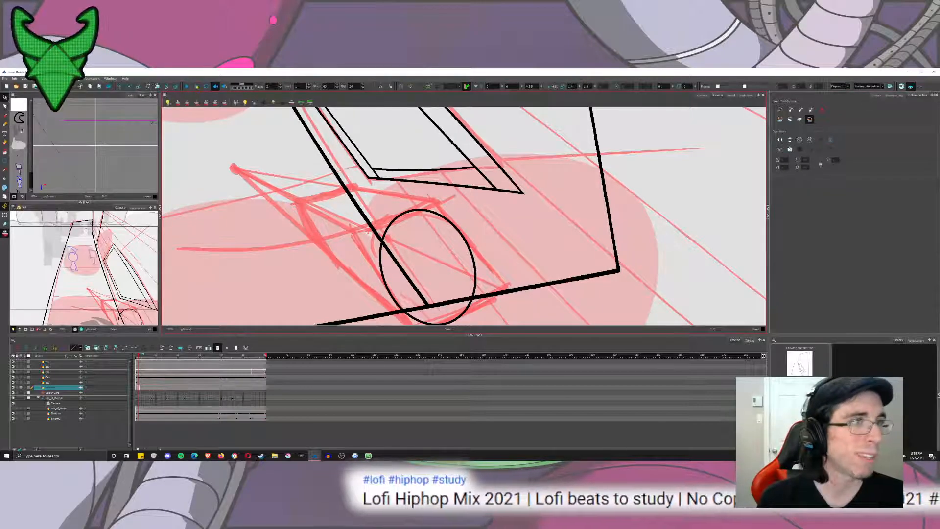
Duplicate the near-face ellipse and place the copy over the box's far face.
click(444, 216)
key(Delete)
key(ctrl+z)
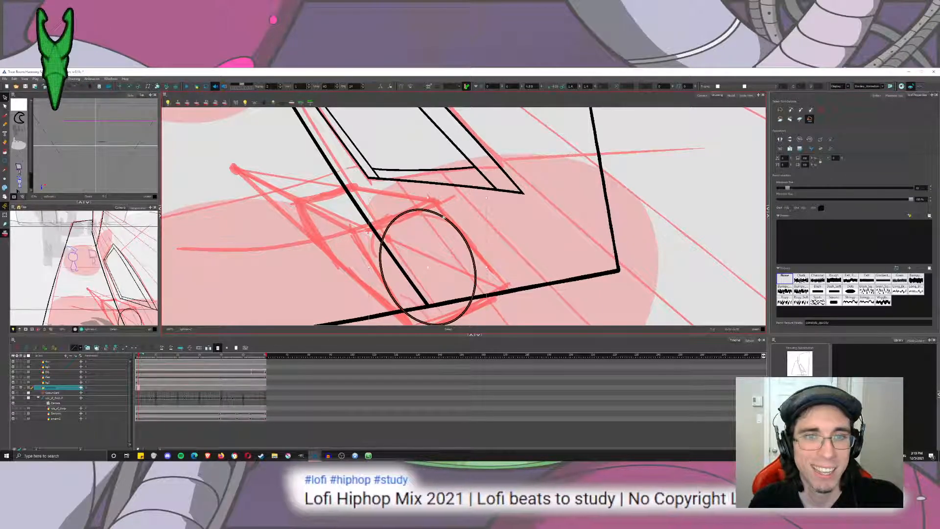
click(369, 194)
key(ctrl+v)
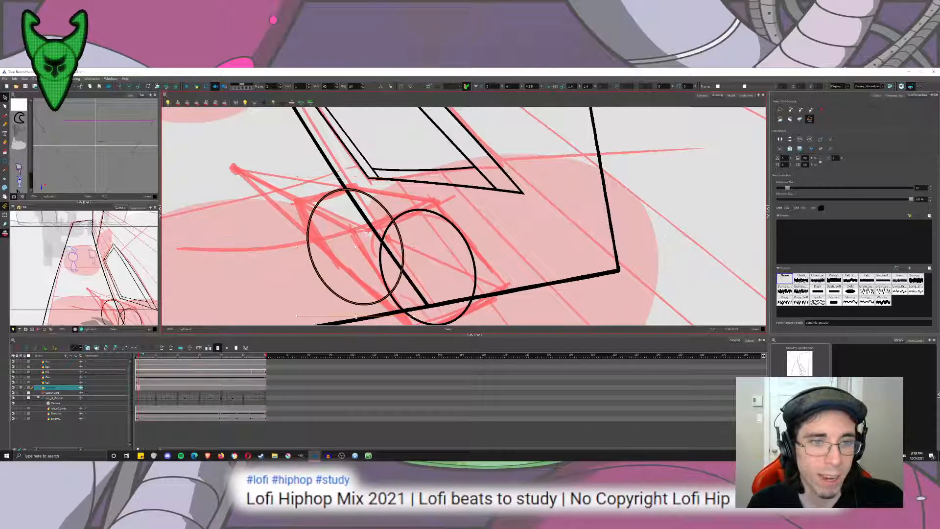
Shrink and narrow the copied ellipse and reposition it to fit the box's far face.
click(354, 300)
drag(349, 277, 350, 279)
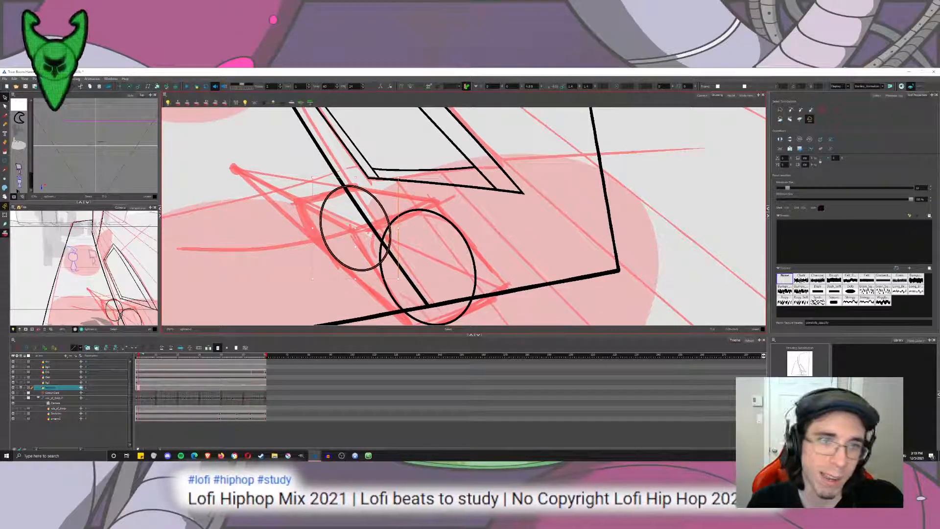
drag(356, 177, 356, 182)
drag(375, 233, 364, 235)
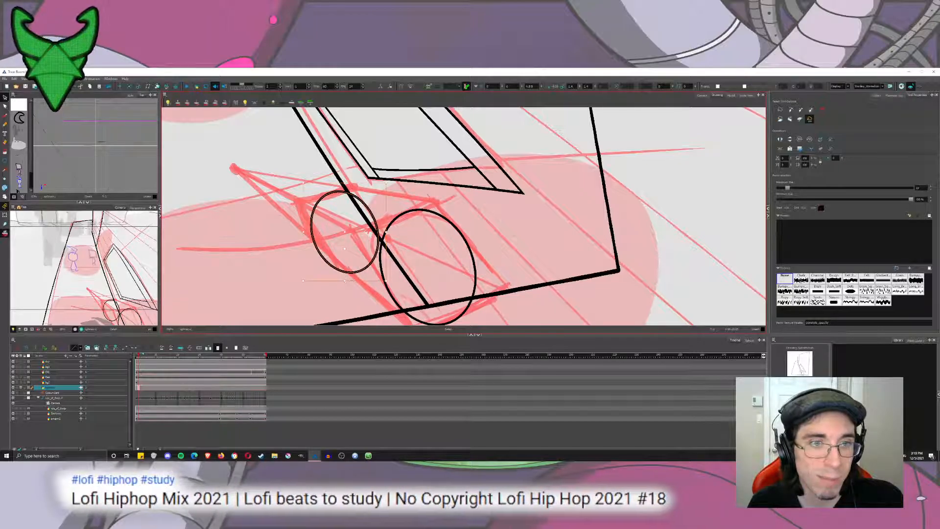
drag(345, 280, 344, 268)
click(422, 242)
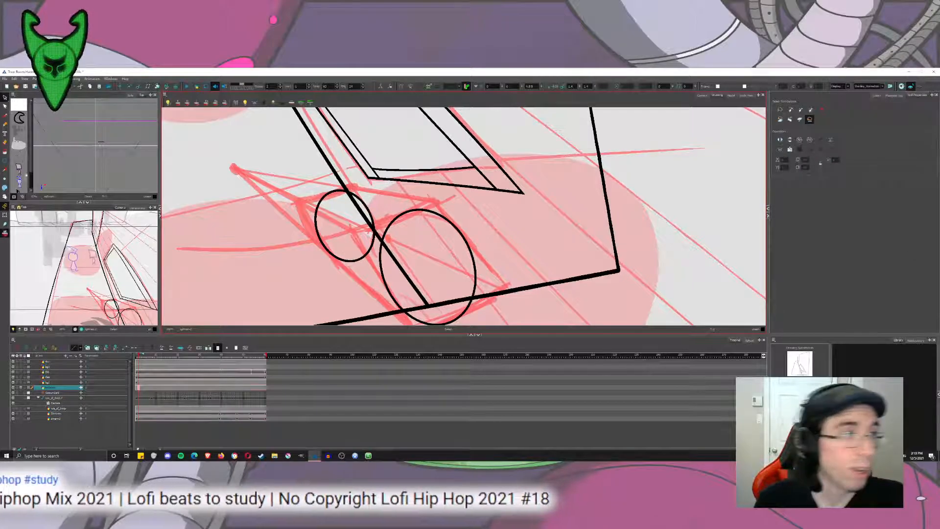
Try to draw a straight Line tool edge joining the tops of the far and near ellipses.
key(alt+b)
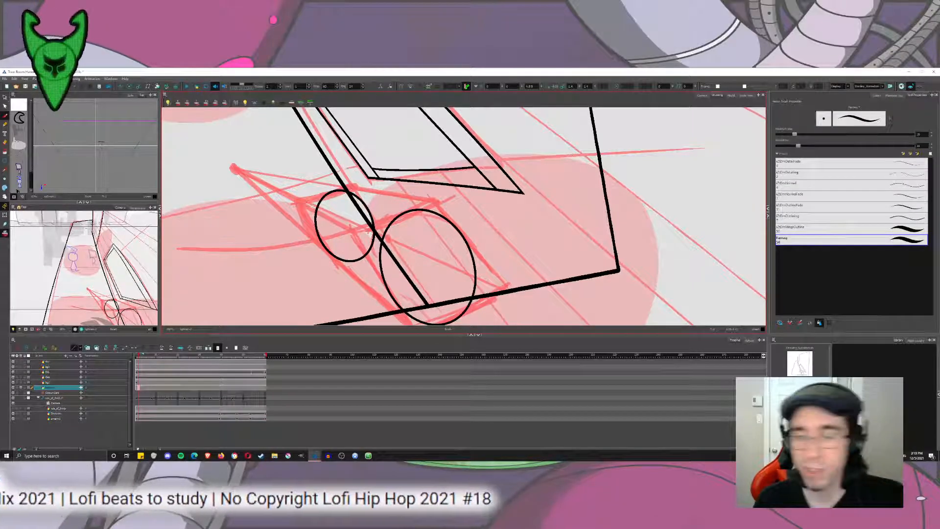
scroll(360, 261, up, 5)
scroll(289, 198, down, 3)
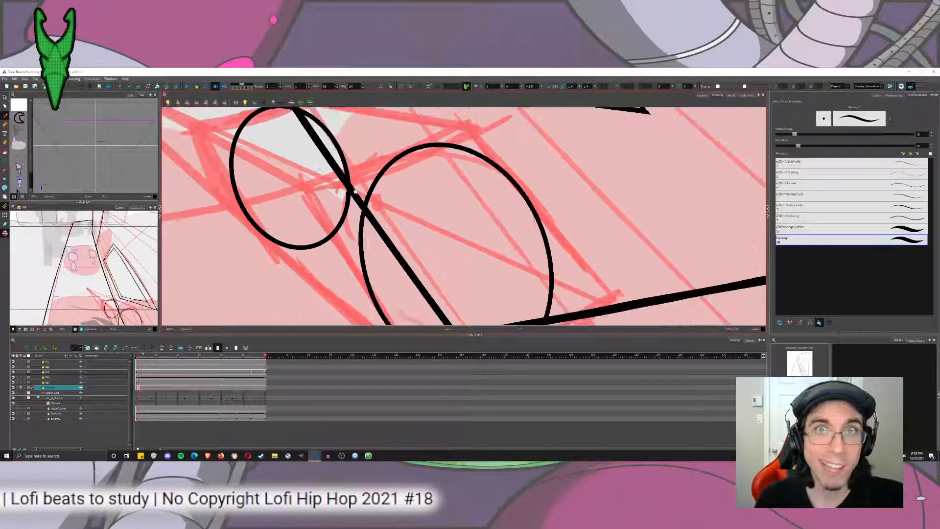
click(5, 161)
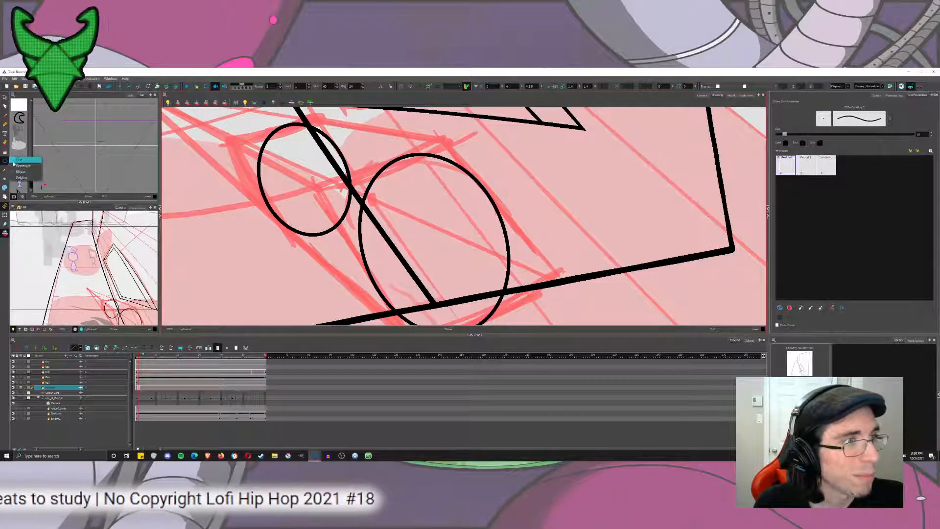
drag(464, 215, 465, 252)
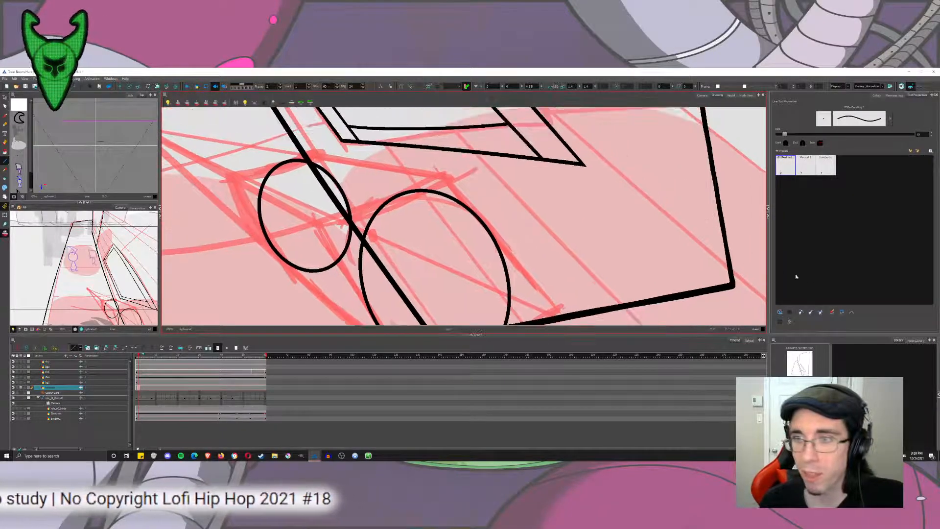
click(800, 312)
drag(287, 158, 419, 171)
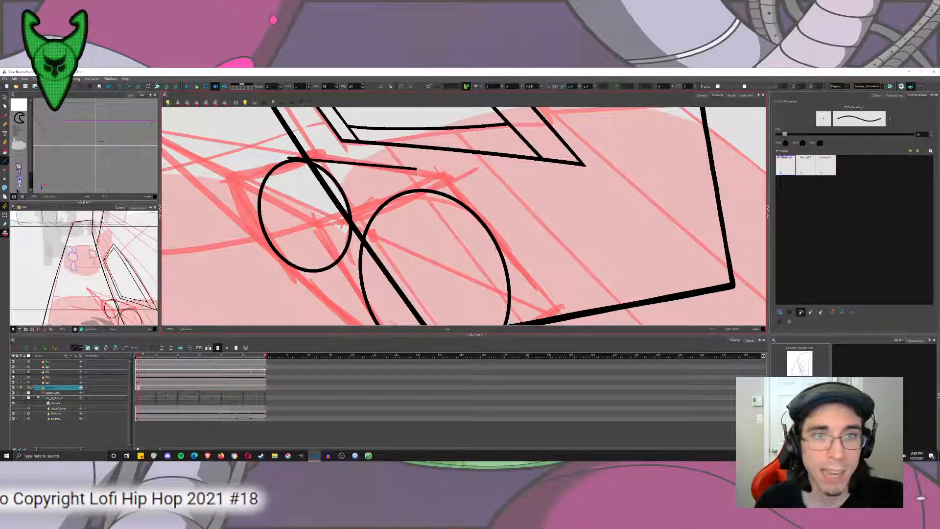
key(ctrl+z)
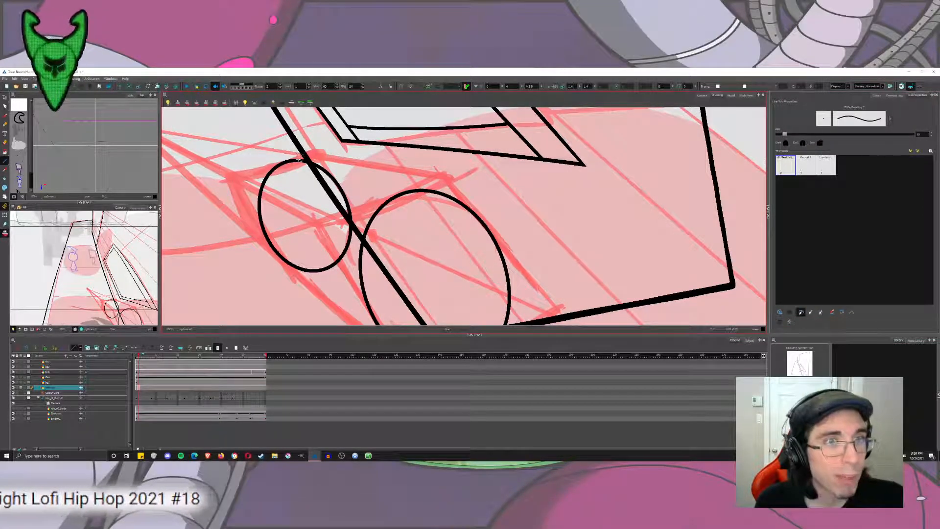
drag(278, 153, 434, 192)
key(ctrl+z)
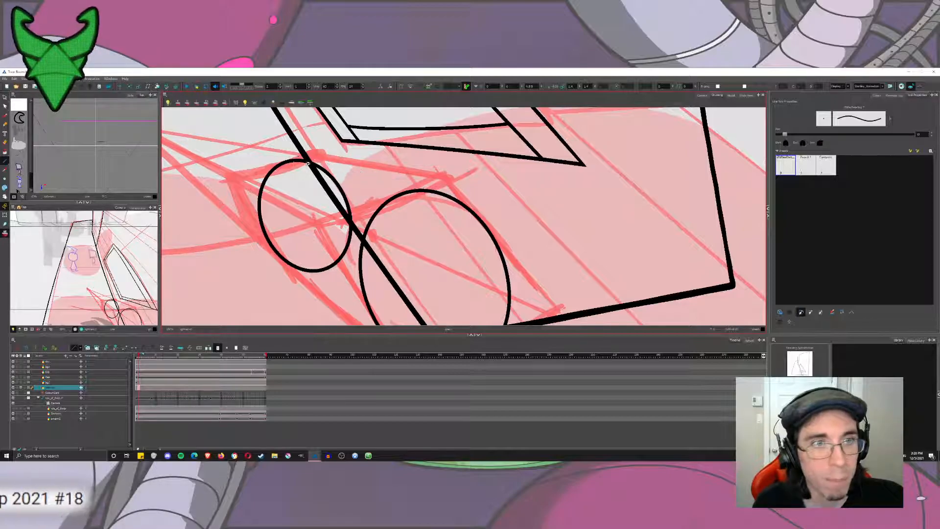
drag(283, 163, 423, 190)
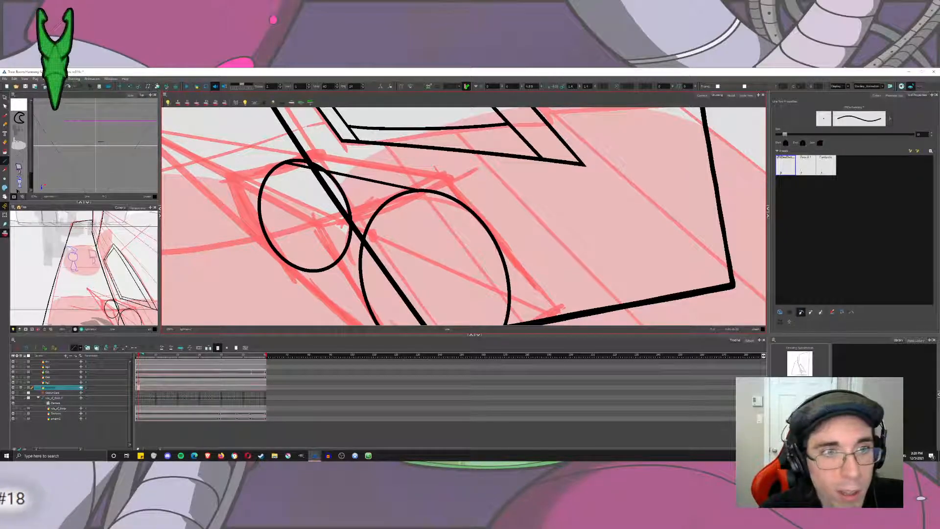
key(ctrl+z)
Try to brush the cylinder's upper and lower side edges between the two ellipses.
click(8, 116)
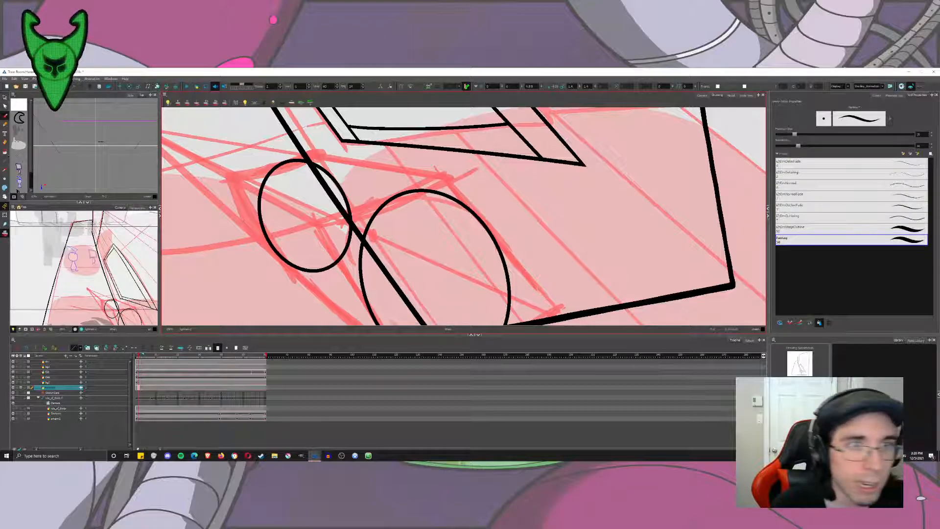
scroll(314, 176, down, 4)
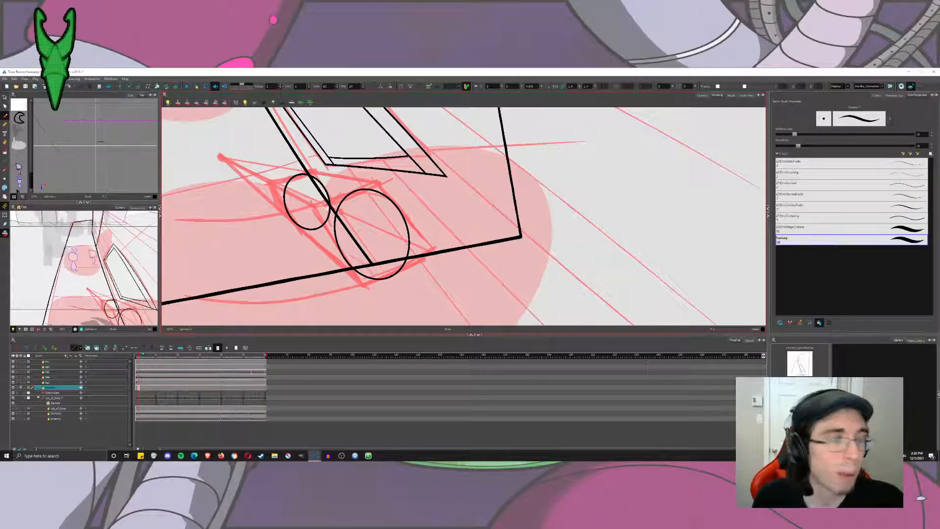
scroll(260, 180, up, 3)
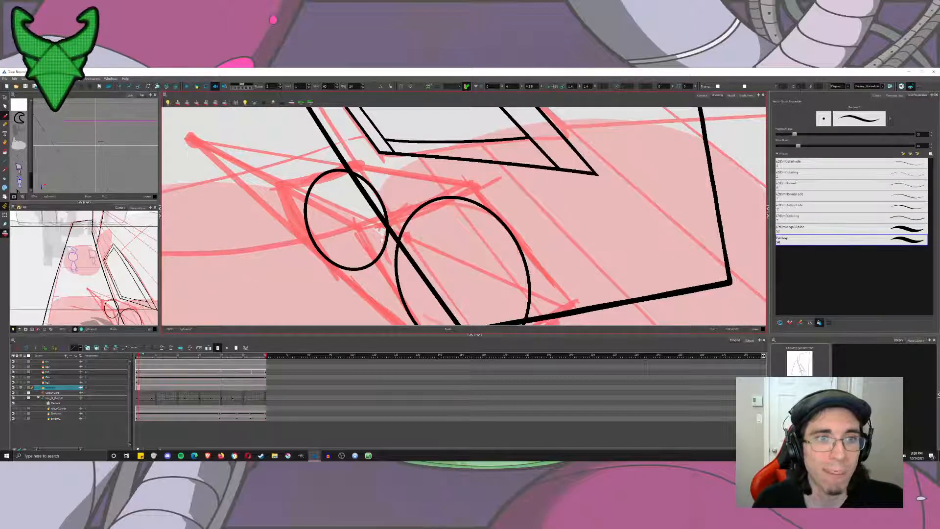
mouse_move(315, 247)
mouse_down()
mouse_move(299, 206)
mouse_move(406, 292)
mouse_up()
key(ctrl+z)
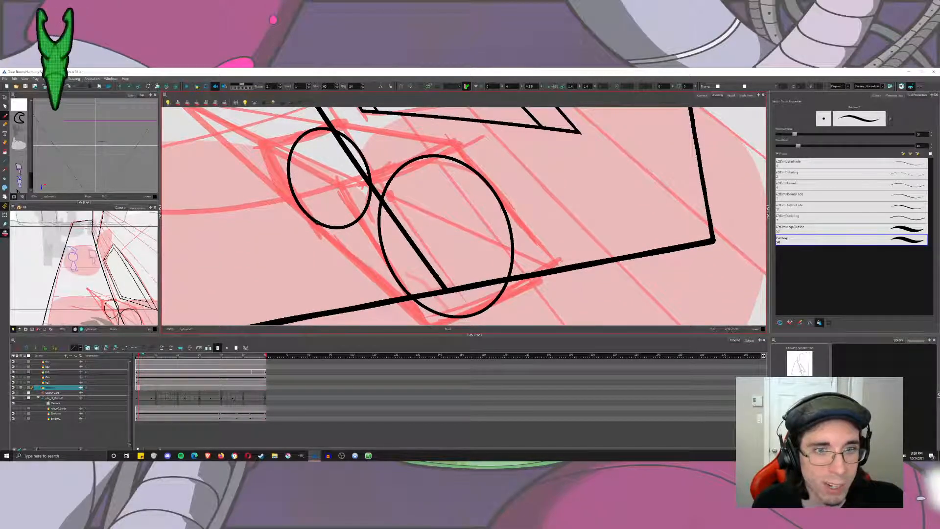
drag(326, 230, 433, 318)
drag(335, 131, 470, 159)
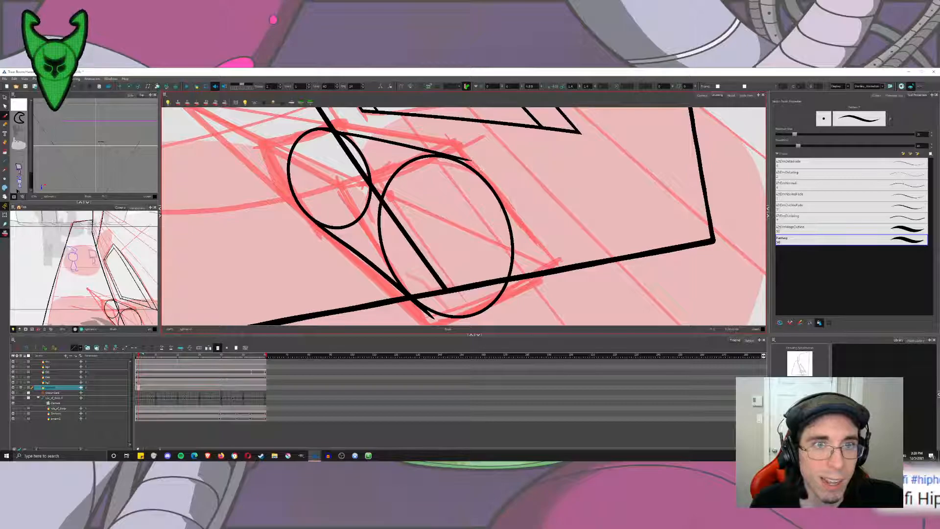
key(ctrl+z)
key(ctrl+z)
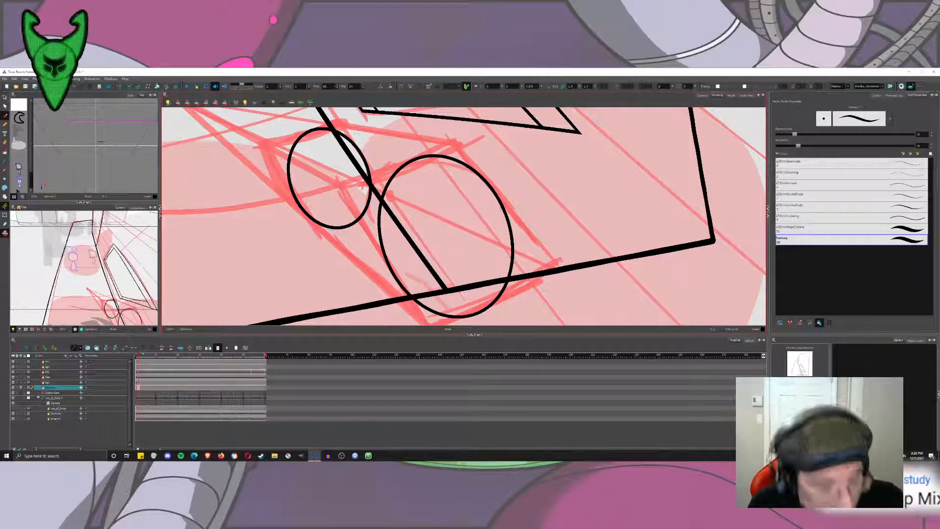
Save the scene.
key(ctrl+s)
mouse_move(414, 153)
mouse_down()
mouse_move(353, 196)
mouse_move(417, 238)
mouse_move(344, 192)
mouse_up()
scroll(400, 166, down, 2)
scroll(362, 203, up, 2)
scroll(415, 236, down, 2)
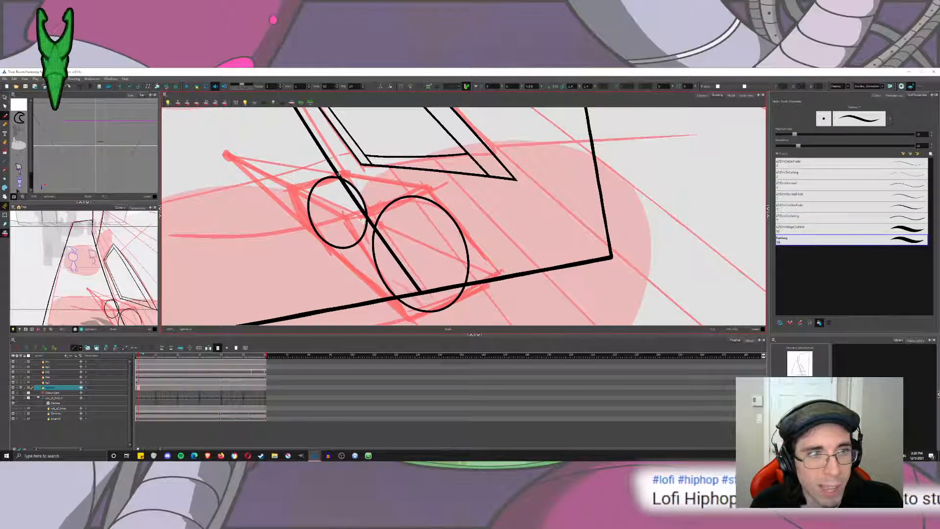
drag(345, 182, 399, 250)
scroll(372, 210, up, 2)
scroll(398, 201, up, 2)
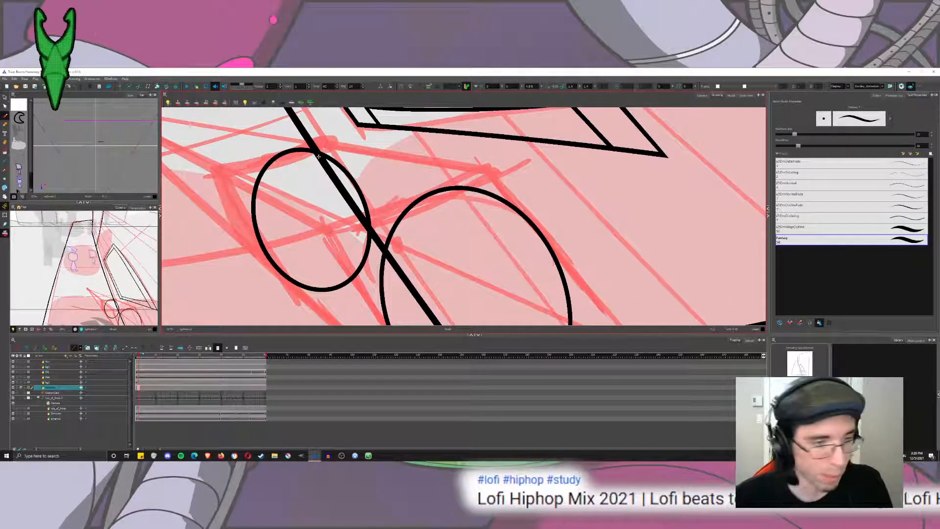
click(272, 456)
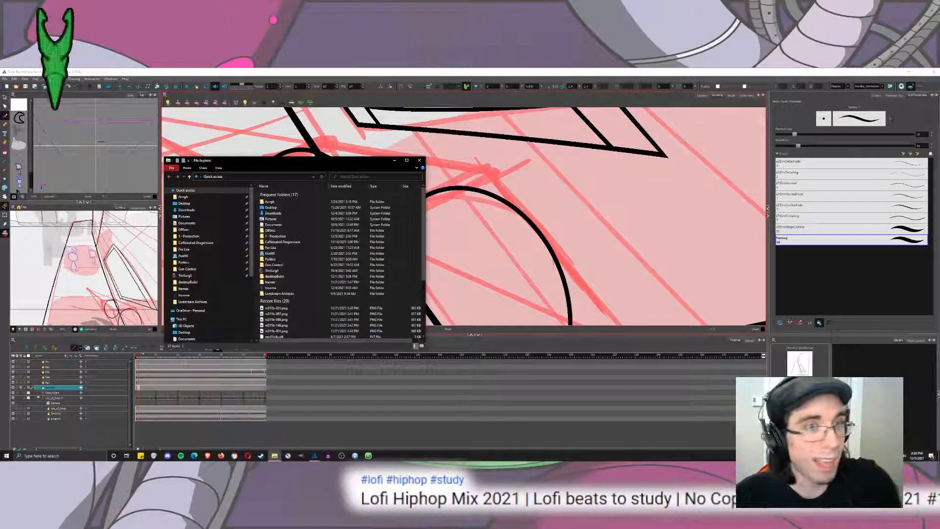
click(273, 456)
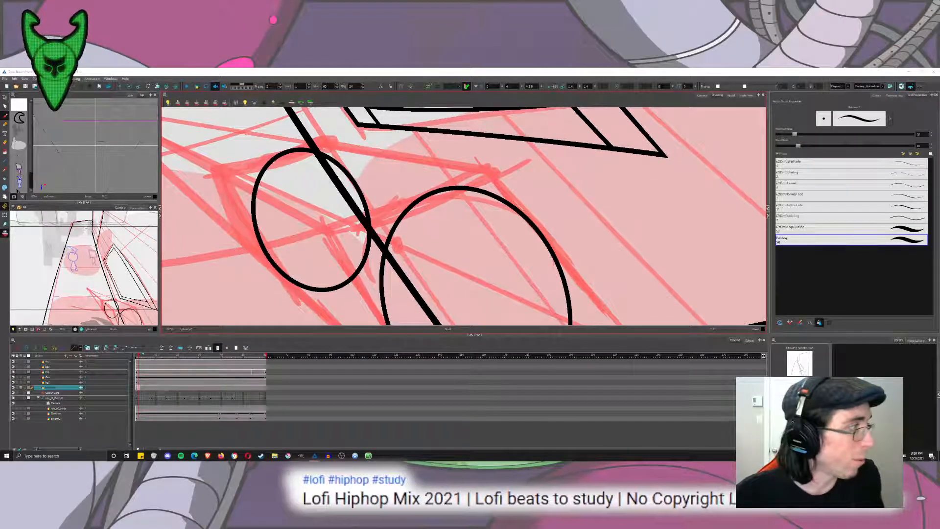
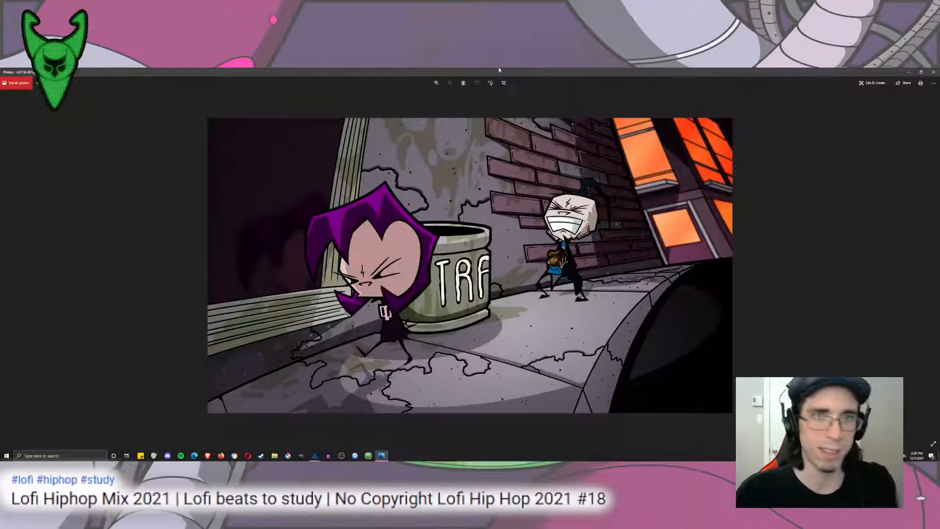
Park the alley reference image in a small window beside the drawing and examine its trash can up close.
drag(498, 70, 86, 84)
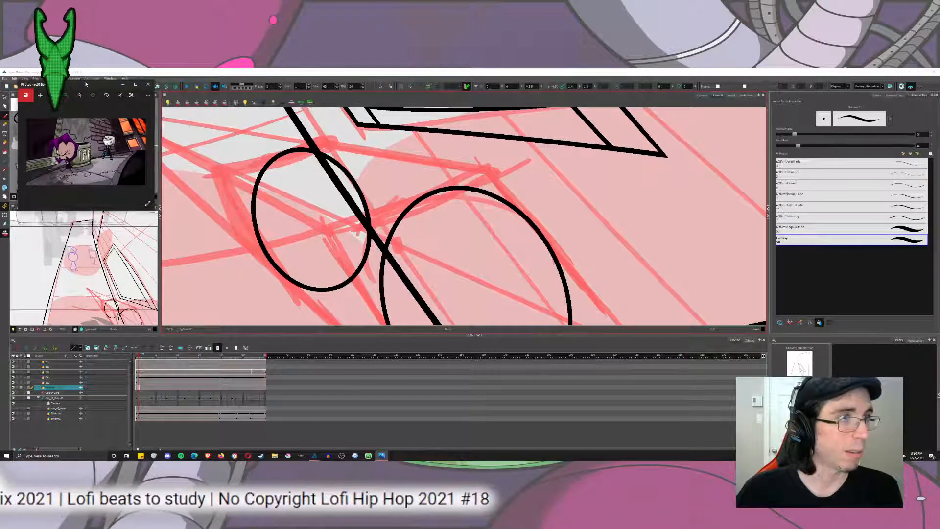
scroll(81, 152, up, 5)
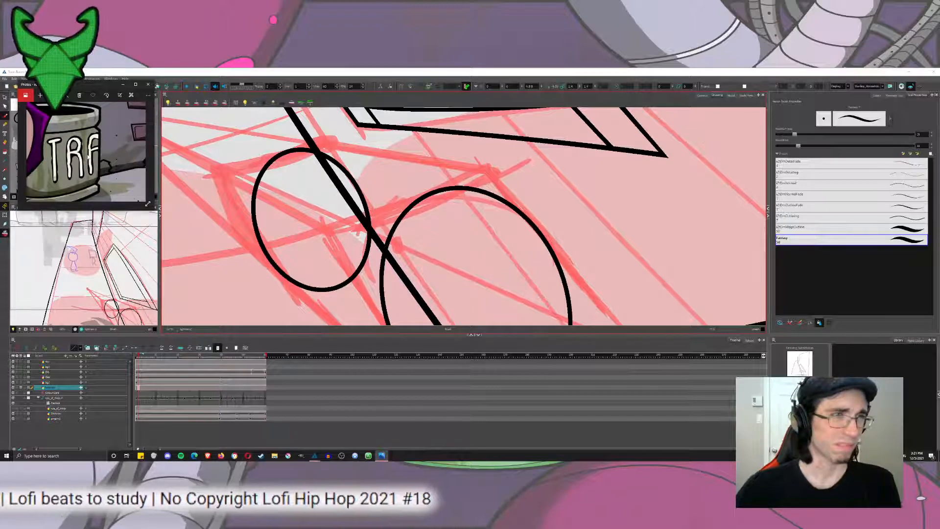
scroll(80, 171, down, 1)
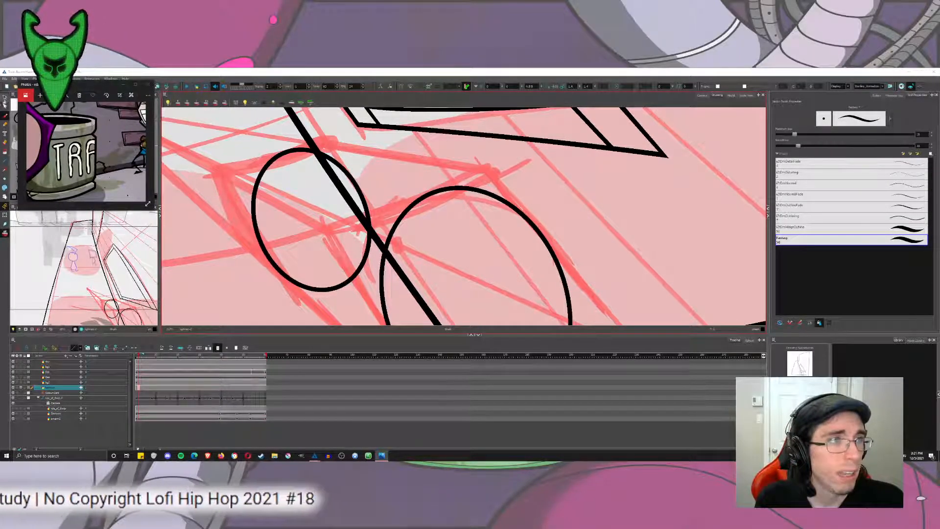
Move the cylinder's near ellipse closer to the far ellipse so that the two overlap.
click(5, 98)
click(490, 193)
scroll(471, 215, down, 2)
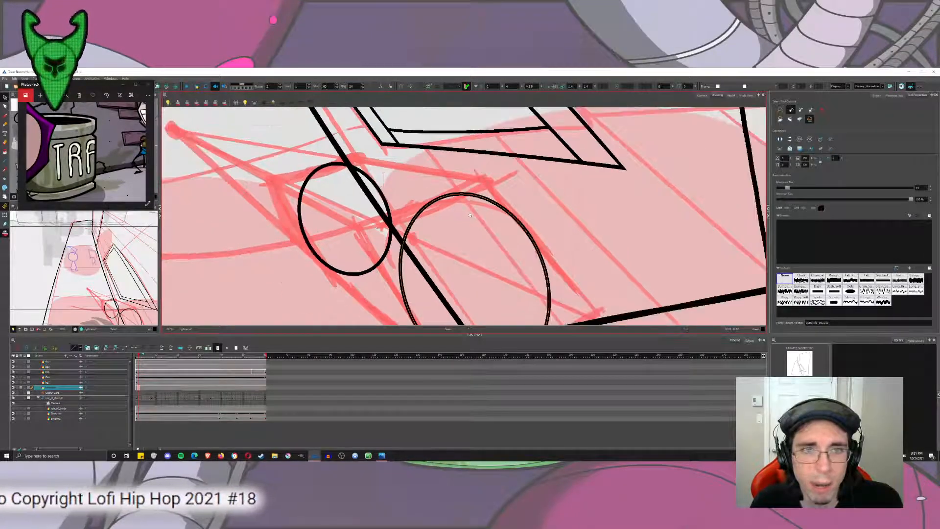
scroll(471, 216, down, 3)
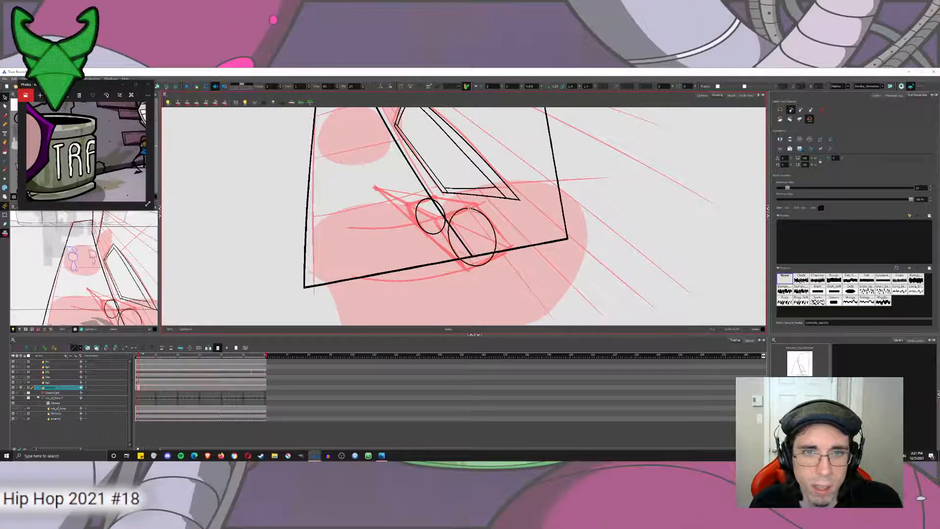
drag(470, 208, 456, 203)
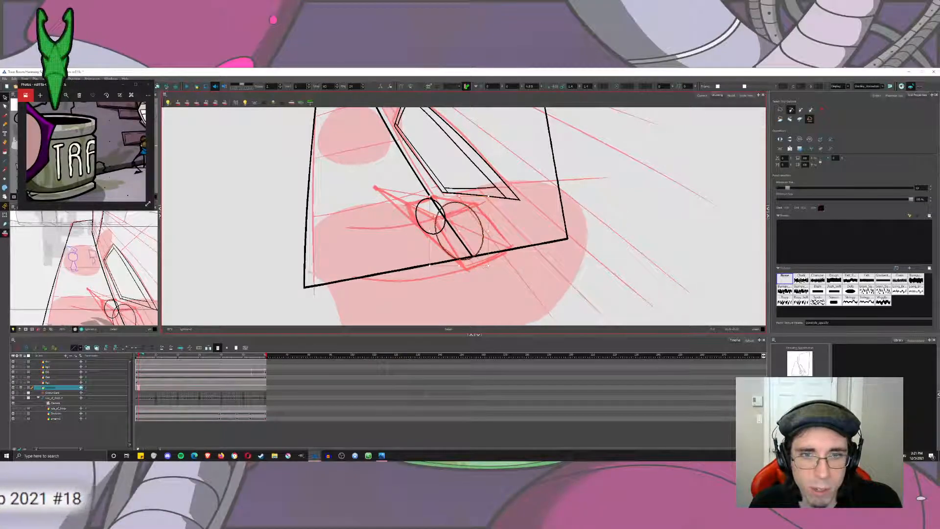
Slightly shrink the near ellipse and shift it further over the far ellipse, nearly level with its top.
scroll(448, 218, up, 3)
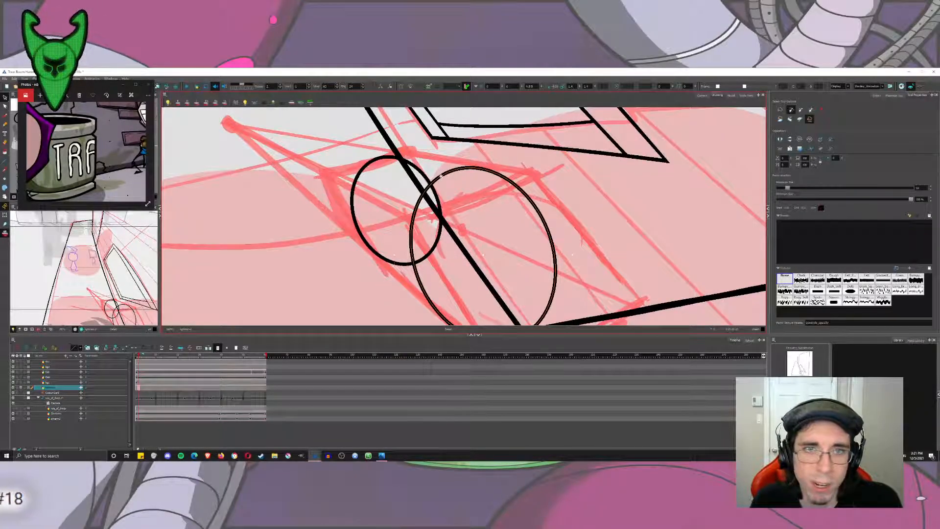
drag(440, 176, 422, 166)
mouse_move(461, 324)
mouse_down()
mouse_move(447, 284)
mouse_move(441, 297)
mouse_move(450, 302)
mouse_up()
key(ctrl+z)
click(791, 110)
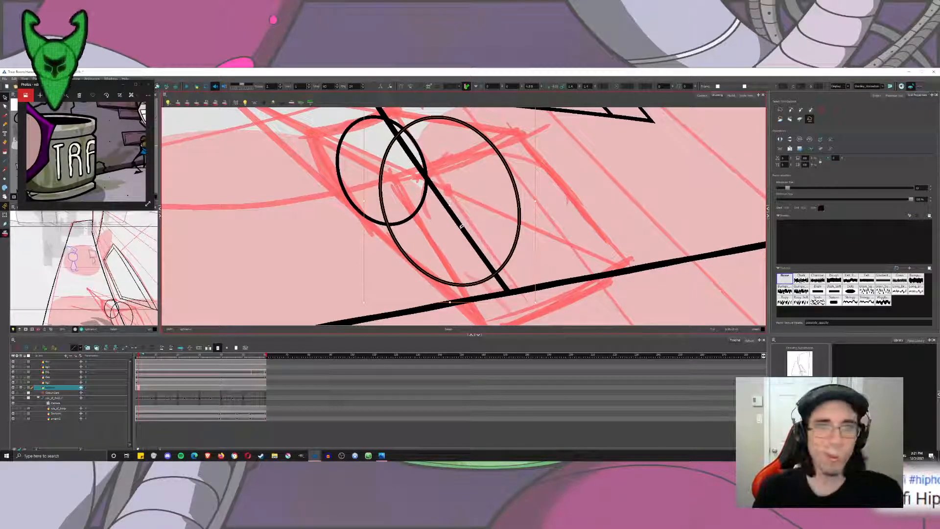
drag(517, 140, 498, 207)
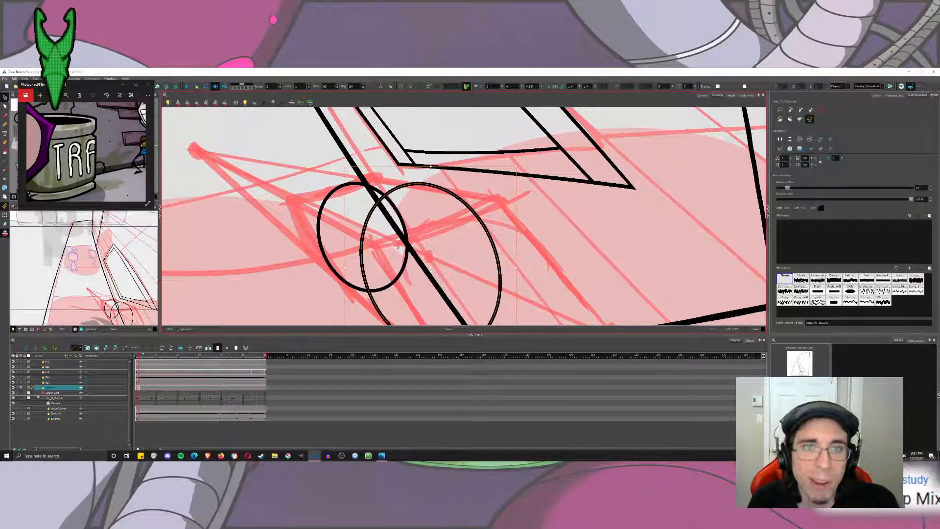
click(418, 222)
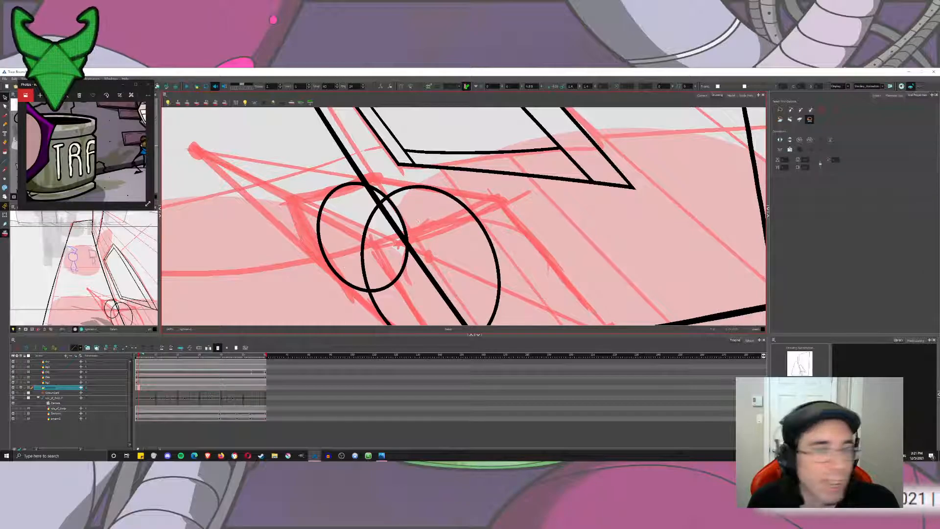
Convert the near and far ellipses from pencil lines to brush strokes.
key(alt+b)
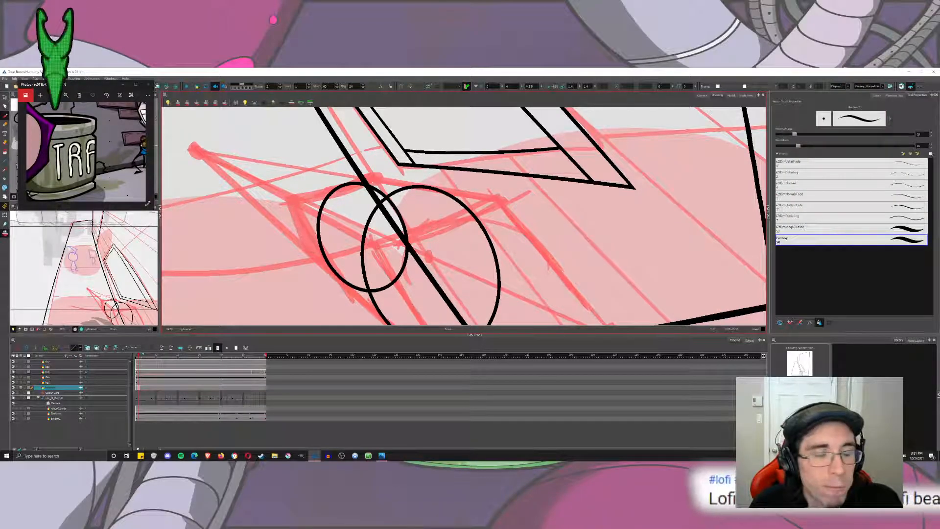
click(5, 105)
click(514, 196)
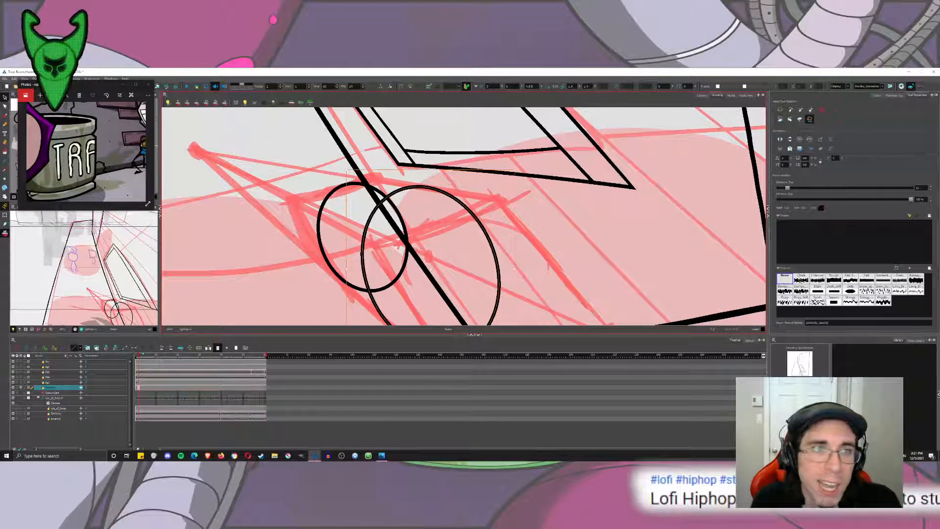
click(77, 78)
mouse_move(98, 103)
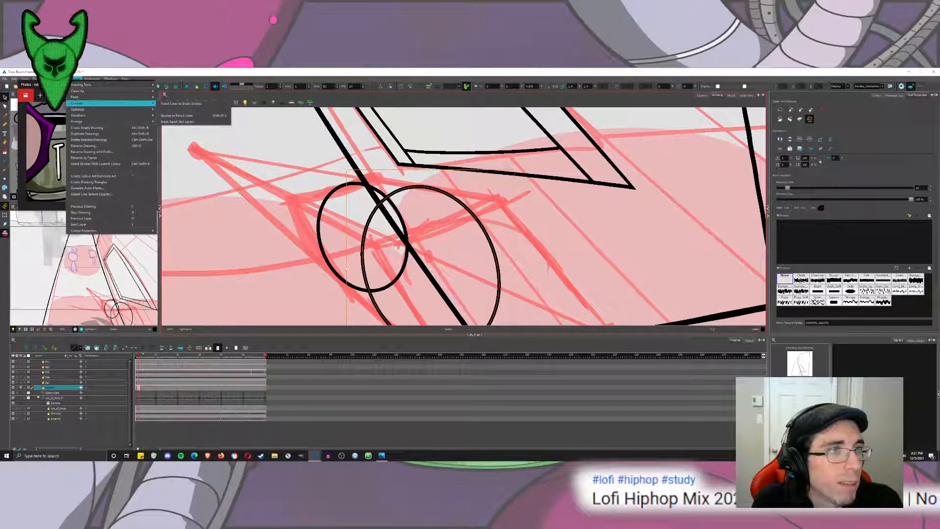
click(193, 104)
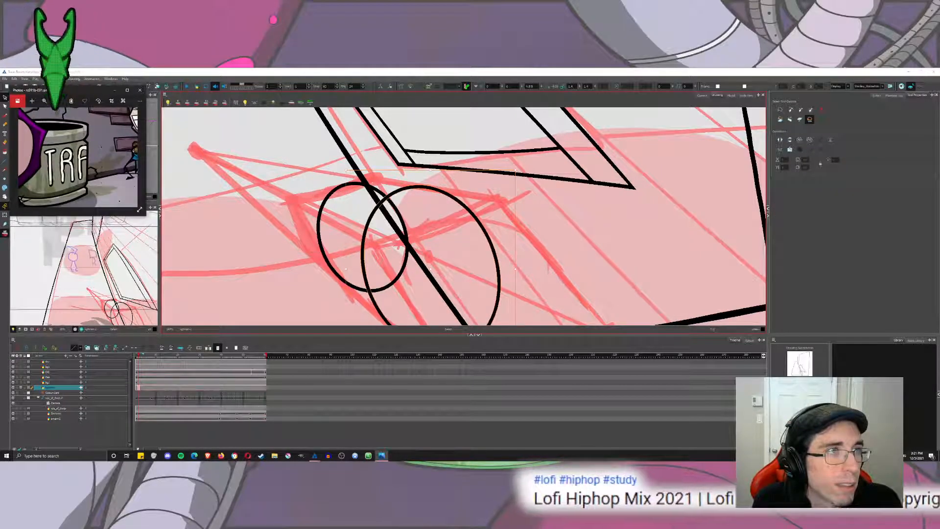
click(329, 196)
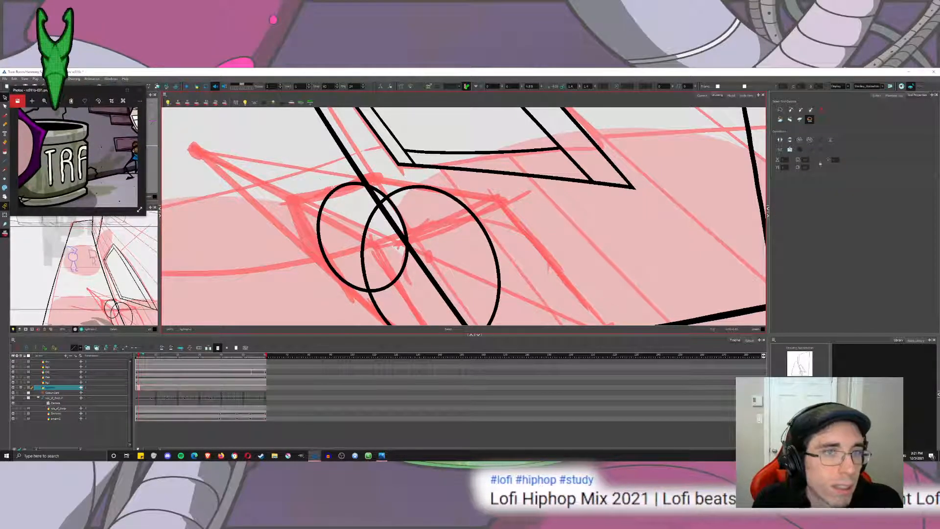
click(77, 79)
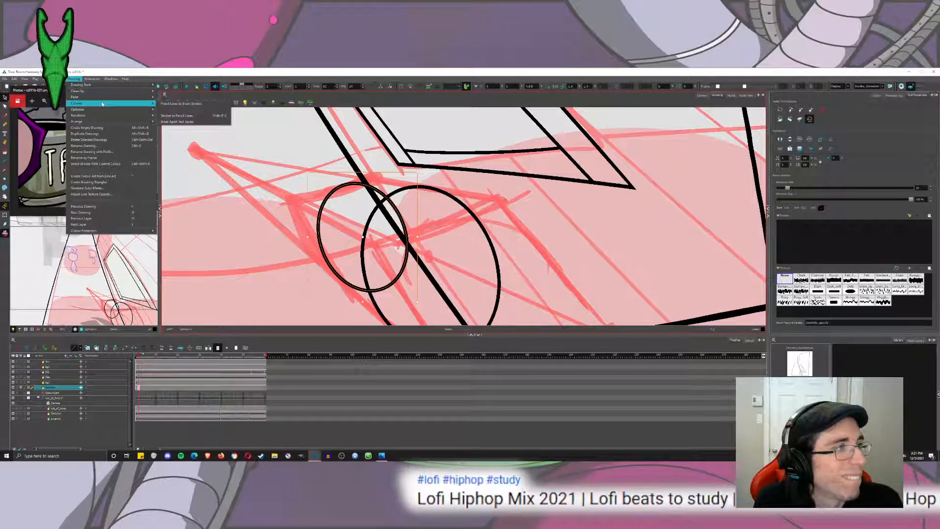
mouse_move(141, 103)
click(186, 105)
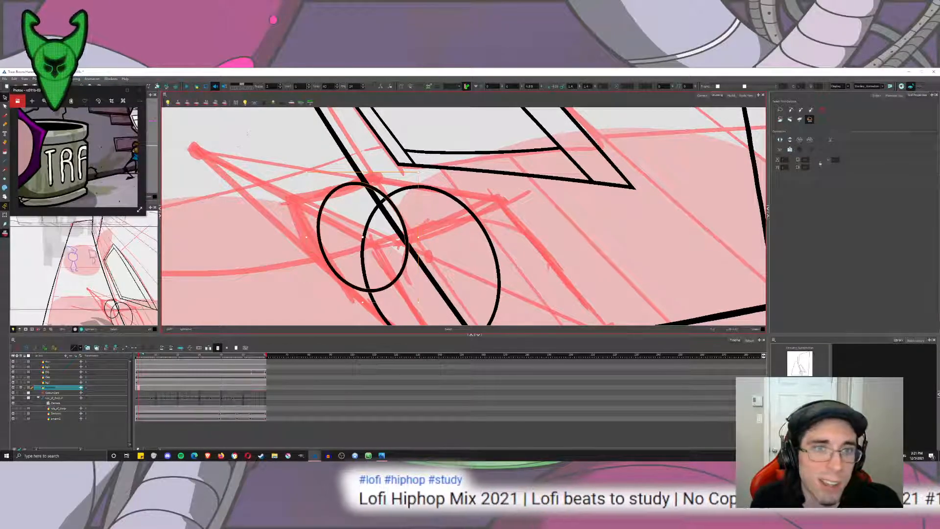
Try to brush the cylinder's lower side edge from the far ellipse to the near ellipse.
click(5, 116)
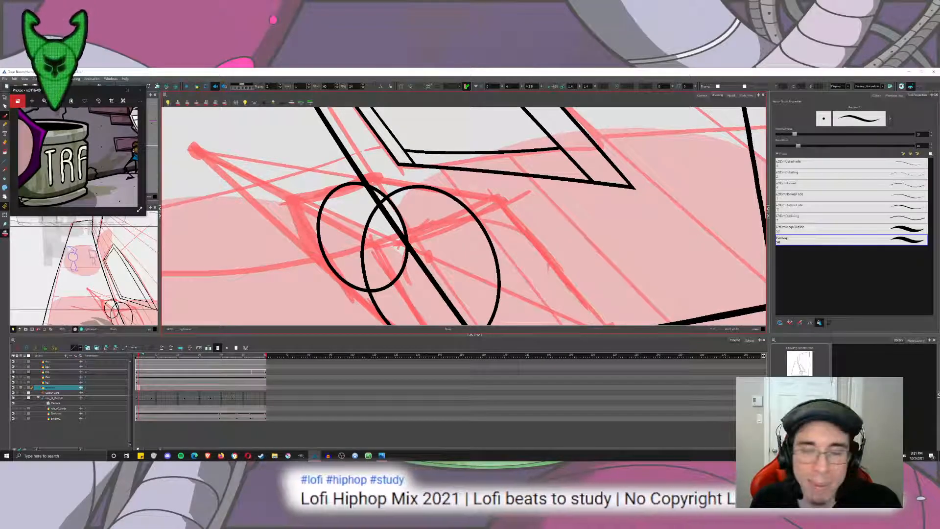
drag(476, 218, 480, 190)
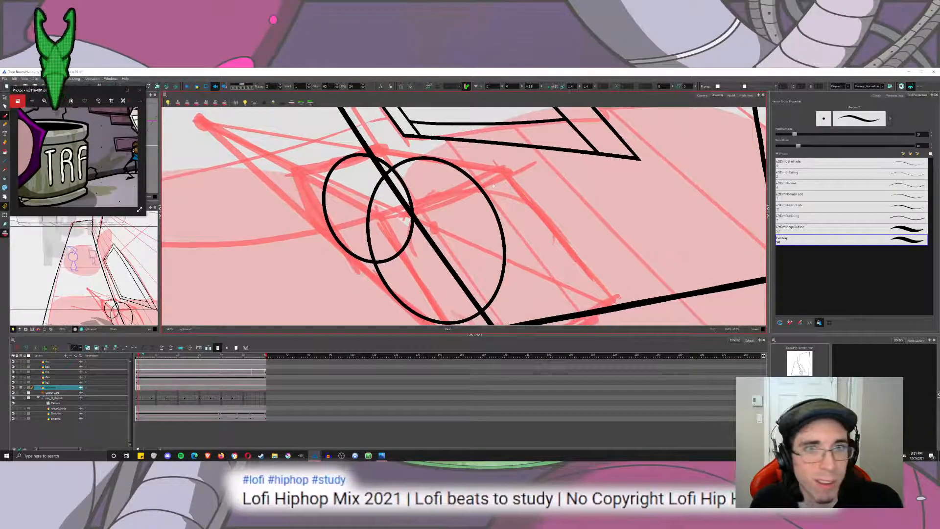
mouse_move(364, 144)
mouse_down()
mouse_move(384, 169)
mouse_move(365, 130)
mouse_up()
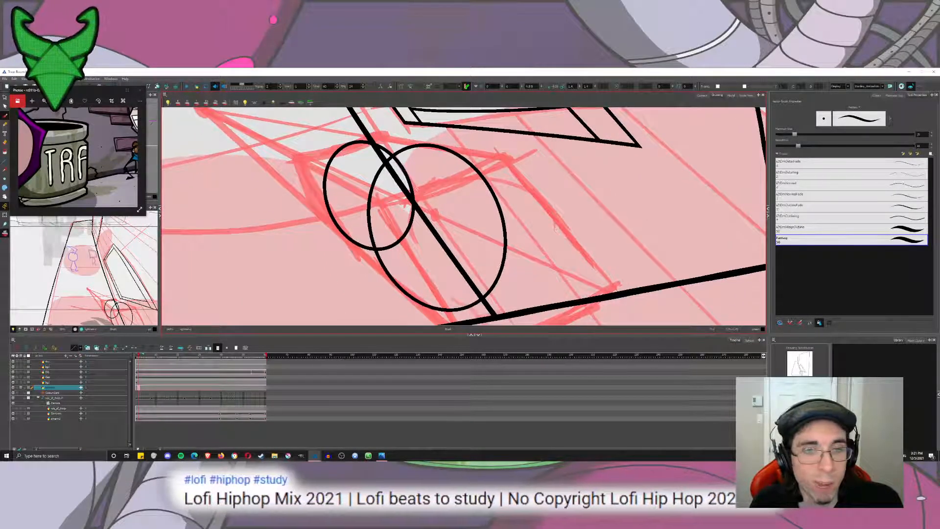
mouse_move(420, 198)
mouse_down()
mouse_move(405, 223)
mouse_move(423, 240)
mouse_move(403, 239)
mouse_up()
key(2)
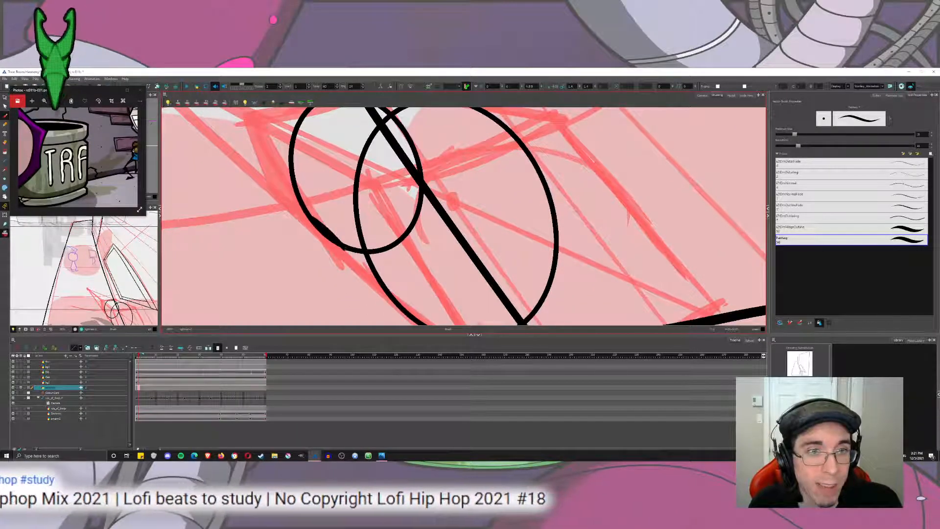
drag(344, 249, 398, 309)
key(ctrl+z)
drag(329, 237, 408, 316)
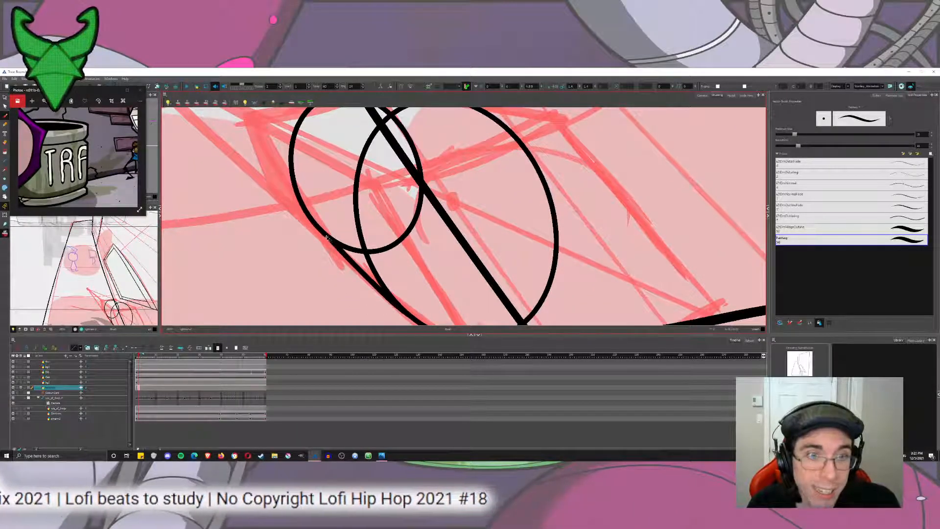
key(ctrl+z)
drag(313, 219, 433, 325)
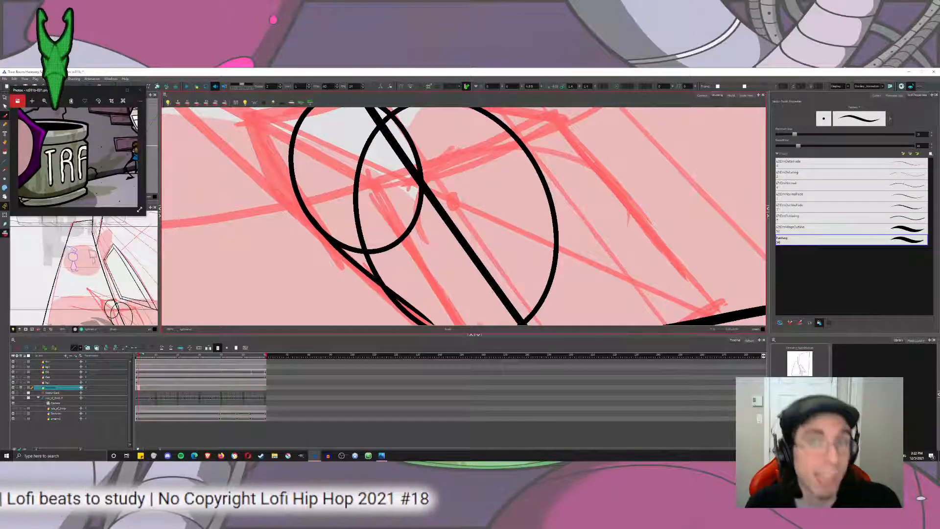
key(ctrl+z)
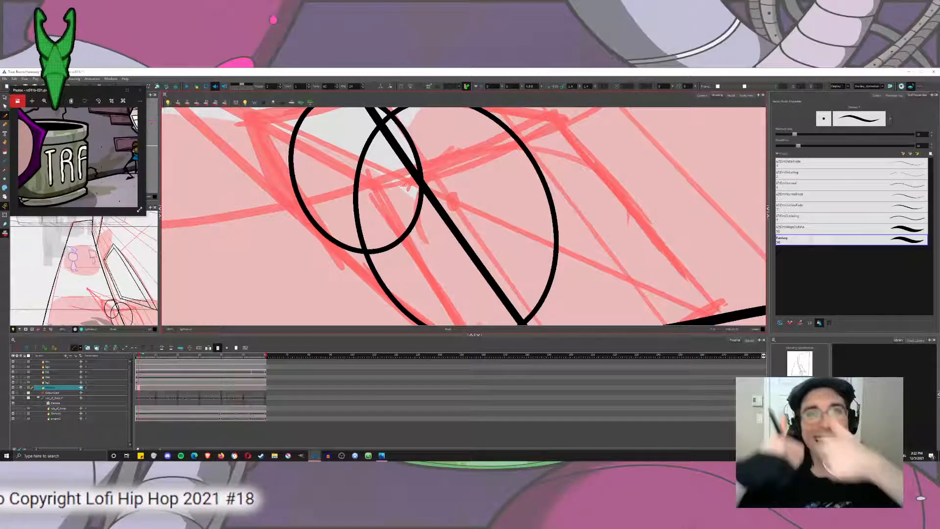
Cut away the diagonal wall line where it runs through the two ellipses.
drag(489, 173, 468, 249)
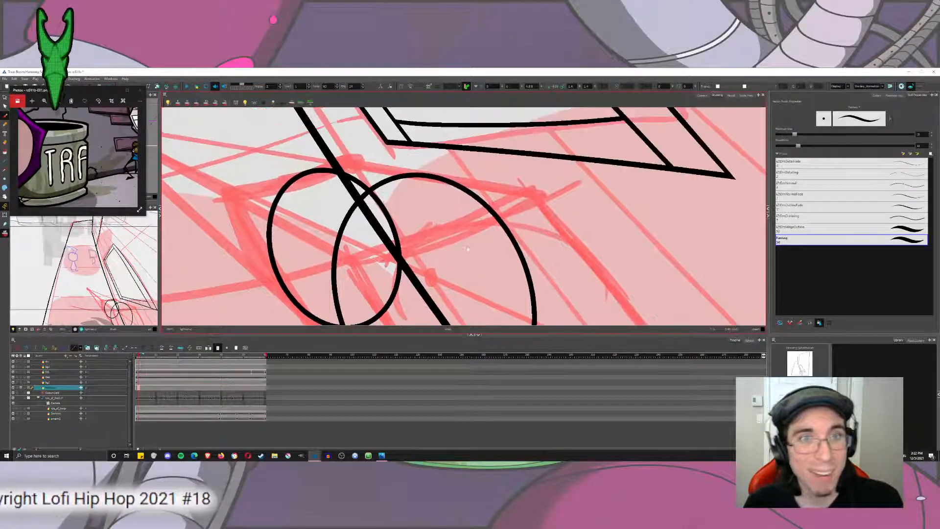
drag(10, 100, 37, 104)
click(5, 98)
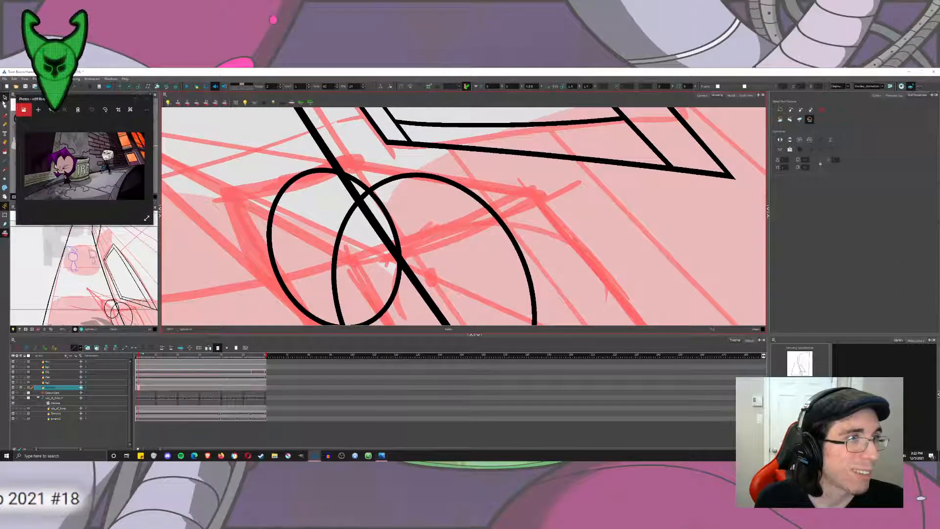
click(11, 104)
drag(443, 303, 458, 188)
drag(455, 228, 473, 220)
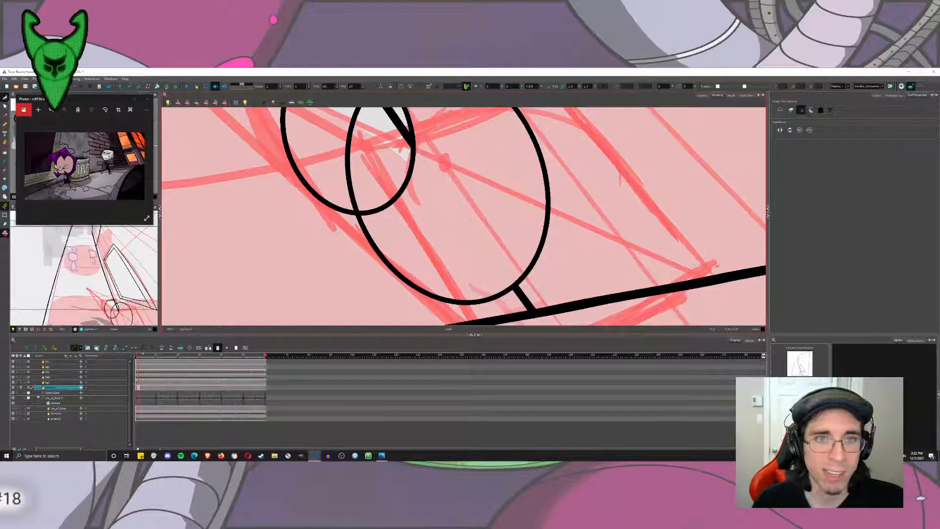
mouse_move(389, 122)
mouse_down()
mouse_move(391, 198)
mouse_move(409, 183)
mouse_up()
drag(361, 153, 378, 142)
Cut away the arc of the far ellipse that lies inside the near ellipse.
scroll(384, 167, down, 10)
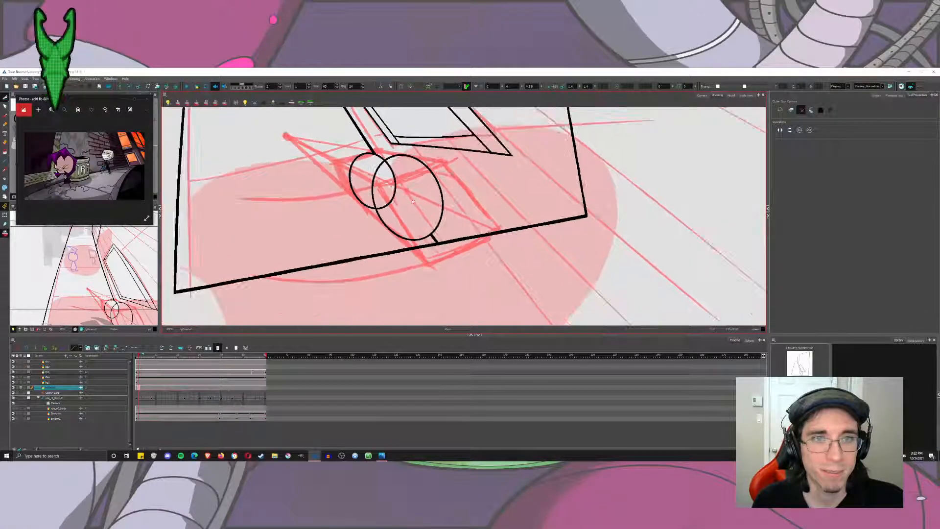
drag(384, 198, 395, 206)
scroll(393, 187, up, 5)
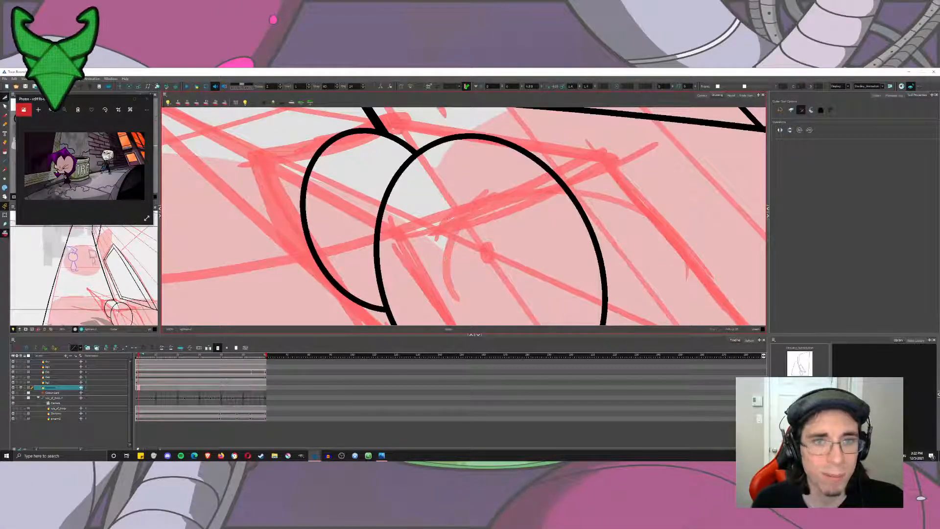
Try to brush the cylinder's upper side edge between the tops of the two ellipses.
key(alt+b)
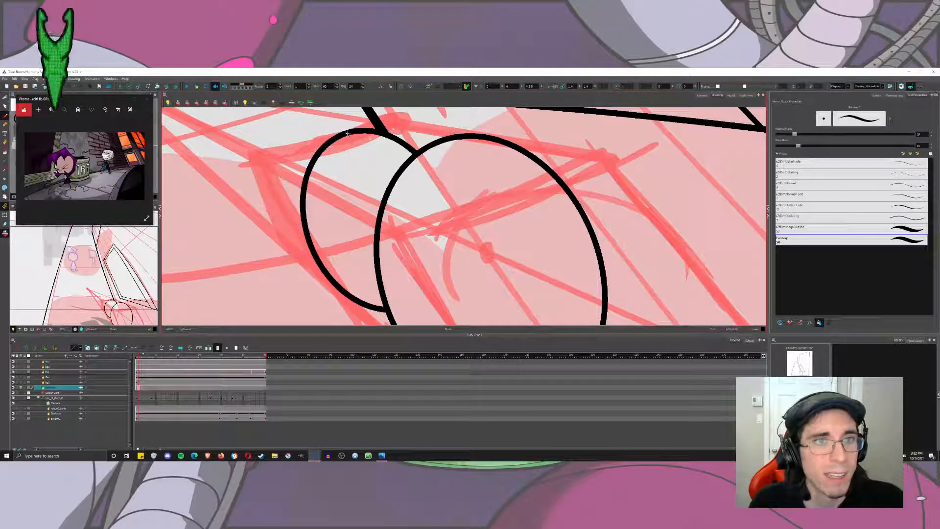
drag(361, 129, 481, 132)
key(ctrl+z)
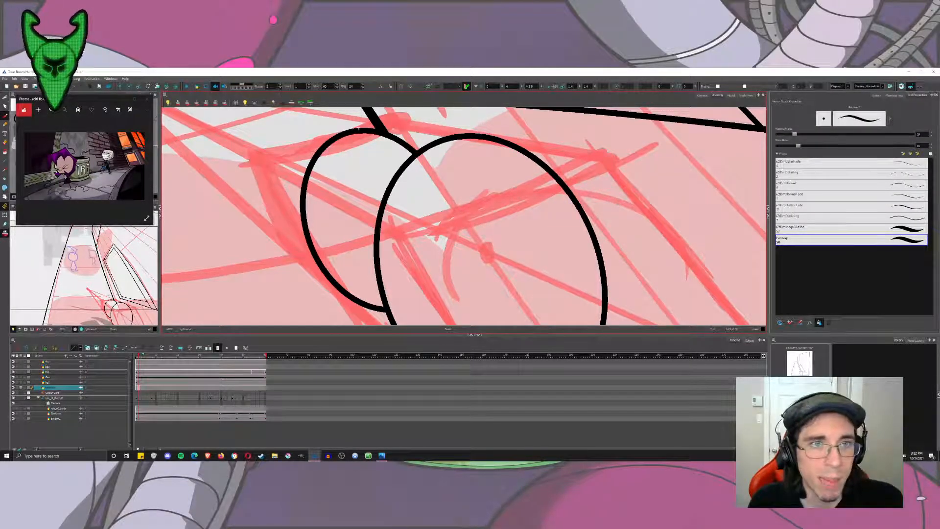
drag(397, 131, 500, 140)
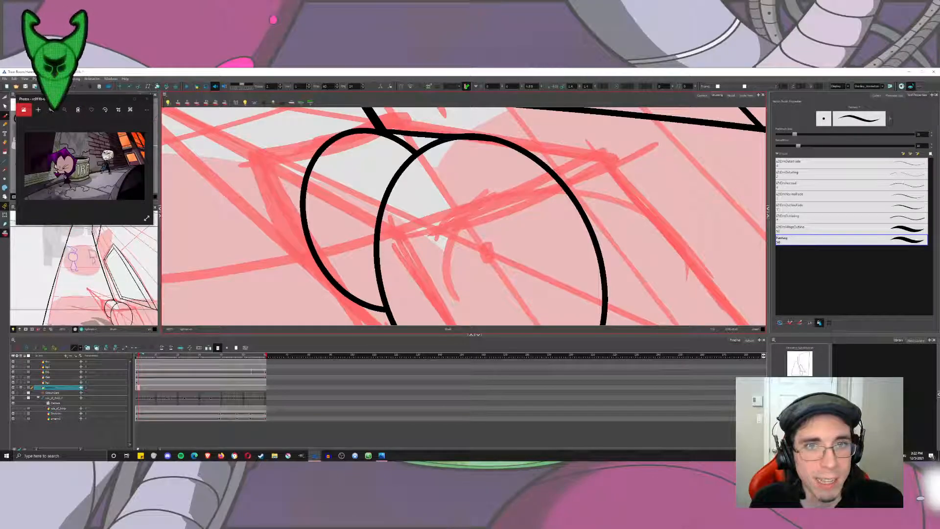
key(ctrl+z)
drag(399, 131, 492, 141)
key(ctrl+z)
drag(354, 131, 395, 131)
key(ctrl+z)
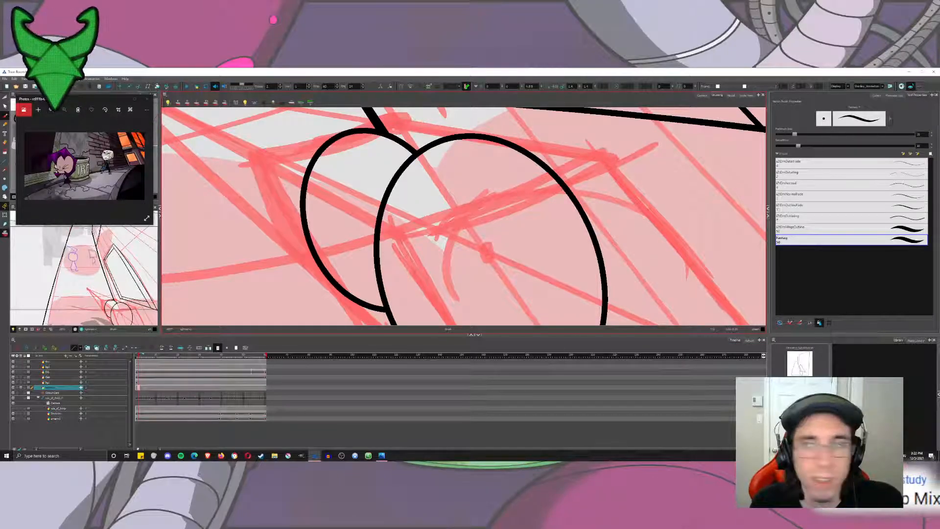
Brush a straight upper edge from the top of the far ellipse to the top of the near ellipse.
double_click(919, 134)
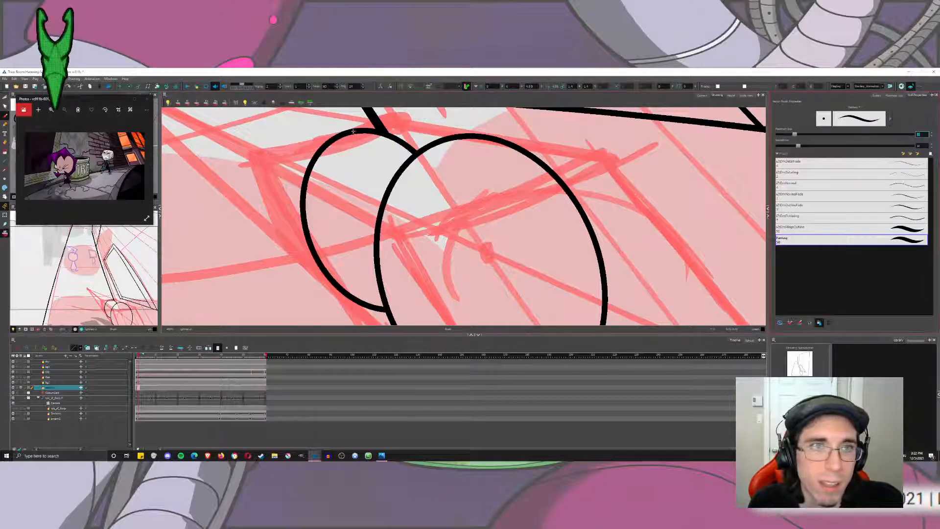
drag(353, 132, 477, 136)
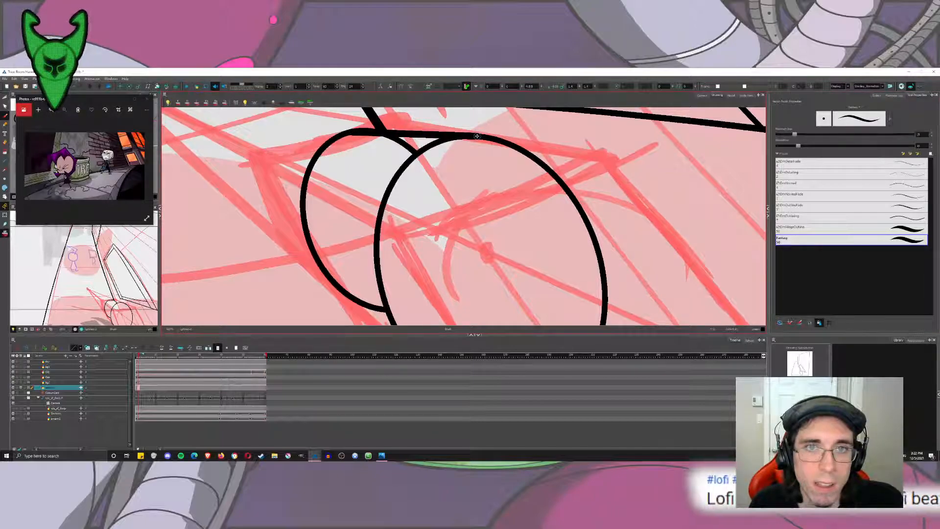
Brush a straight lower side edge from the far ellipse down to the near ellipse.
mouse_move(338, 285)
mouse_down()
mouse_move(314, 211)
mouse_move(373, 256)
mouse_up()
mouse_move(311, 208)
mouse_down()
mouse_move(435, 314)
mouse_move(412, 307)
mouse_move(297, 194)
mouse_up()
key(ctrl+z)
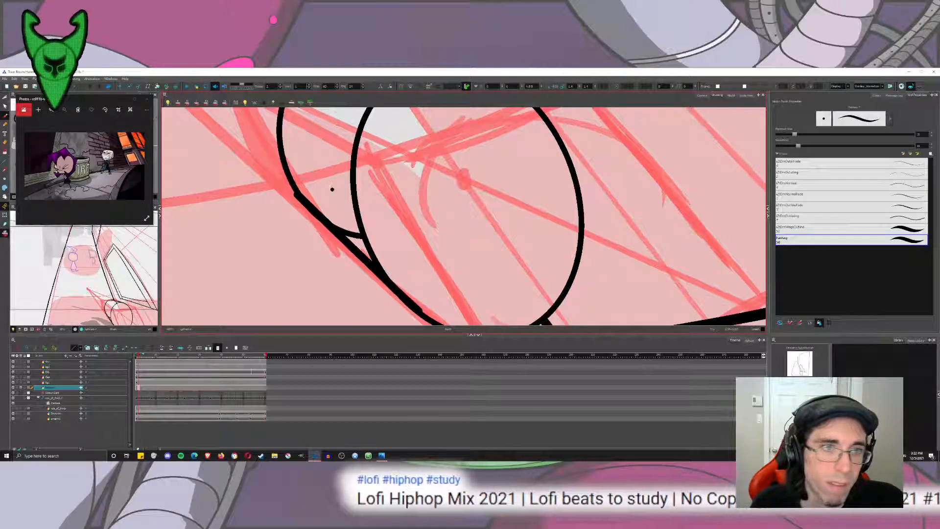
Cut away the far ellipse's arc inside the lower side edge and trim the edge's overhanging ends.
click(5, 97)
drag(353, 227, 347, 241)
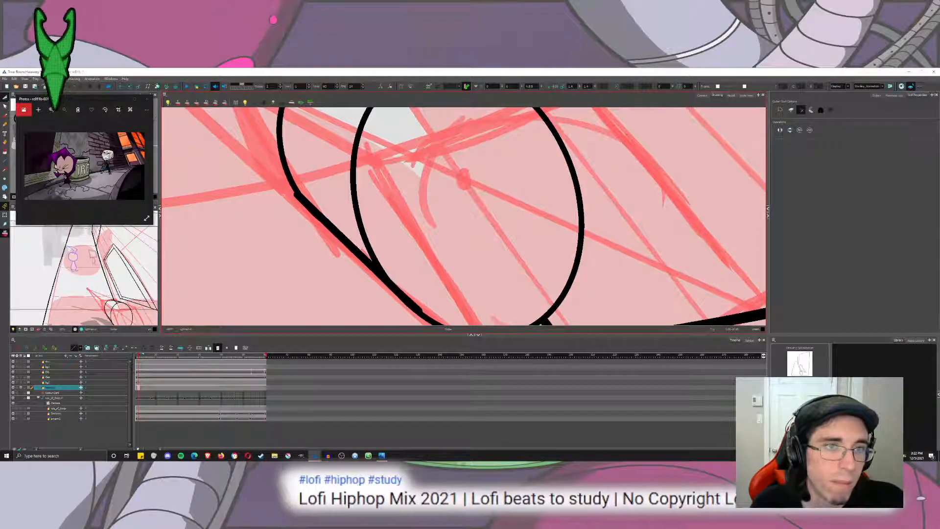
drag(292, 190, 297, 199)
drag(428, 275, 423, 258)
scroll(427, 266, down, 1)
drag(421, 266, 410, 279)
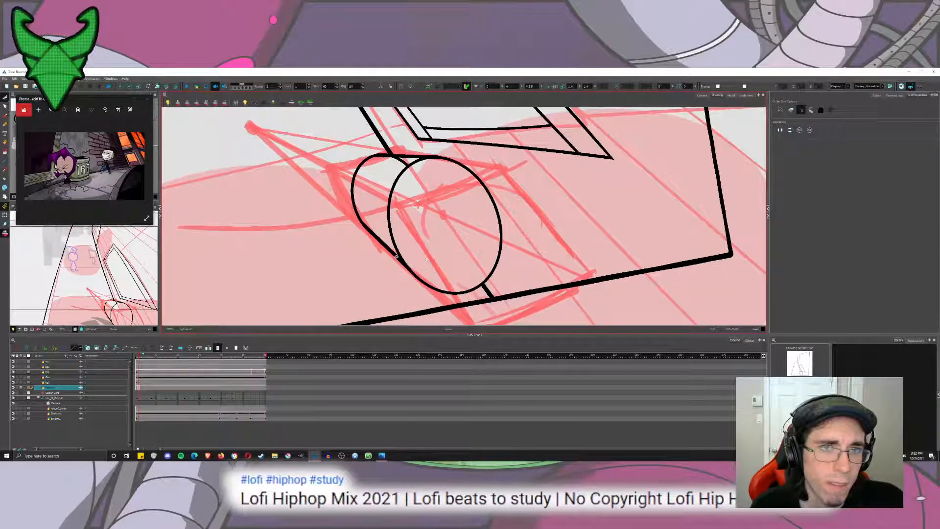
Cut away the arc left beneath the cylinder's upper edge and trim the wall line where it meets that edge.
drag(397, 167, 409, 156)
scroll(385, 139, up, 6)
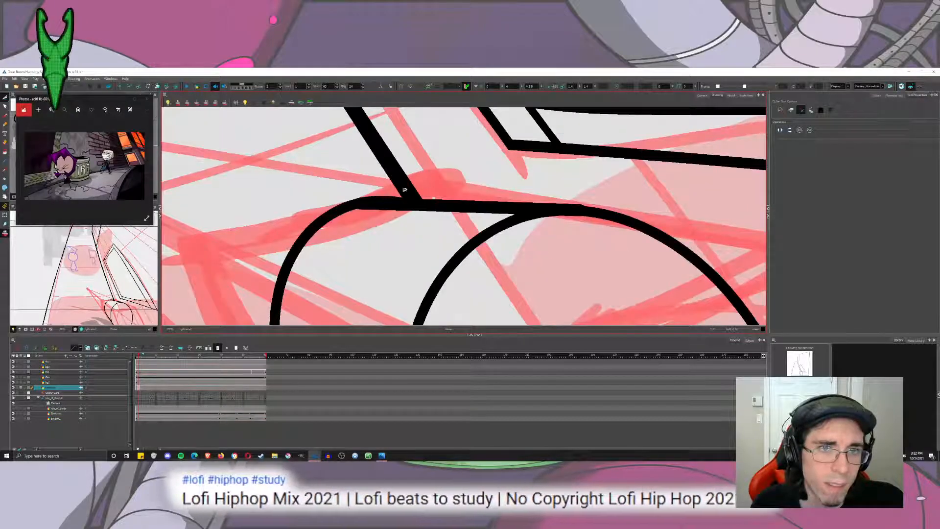
mouse_move(392, 218)
mouse_down()
mouse_move(384, 200)
mouse_move(437, 222)
mouse_up()
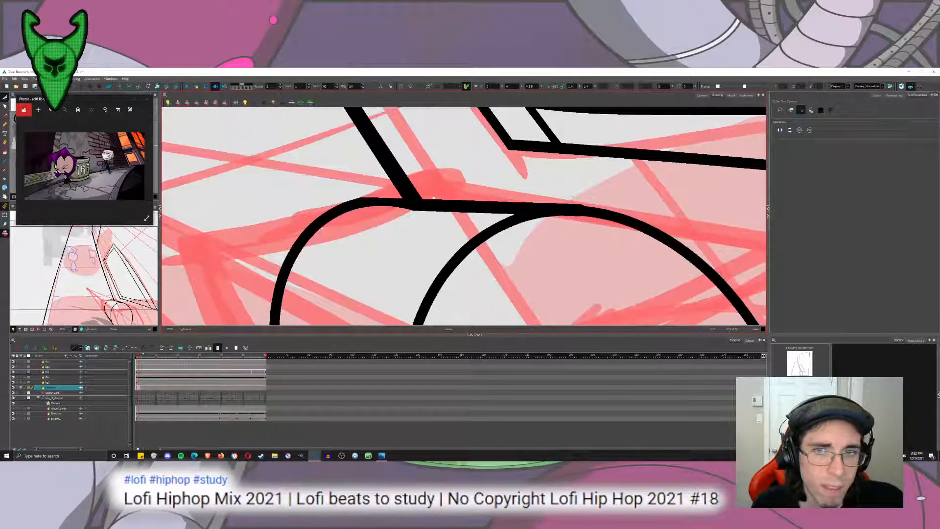
drag(568, 217, 571, 202)
key(ctrl+z)
key(ctrl+z)
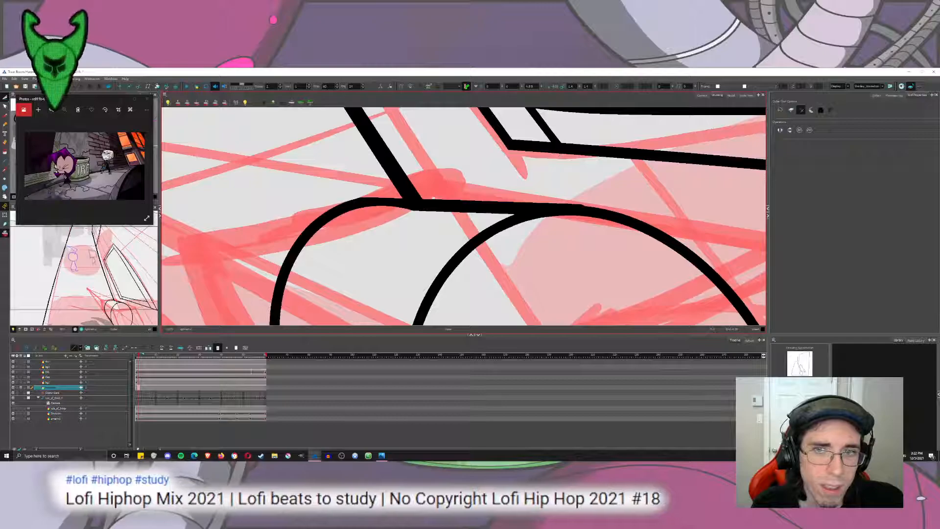
Hide the red perspective sketch so that only the black line art shows around the cylinder.
scroll(582, 243, down, 3)
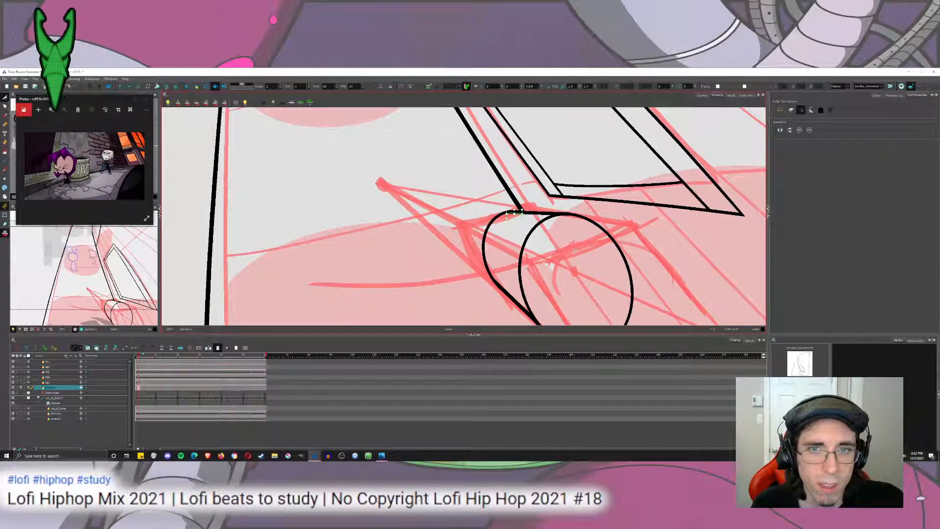
scroll(502, 196, up, 4)
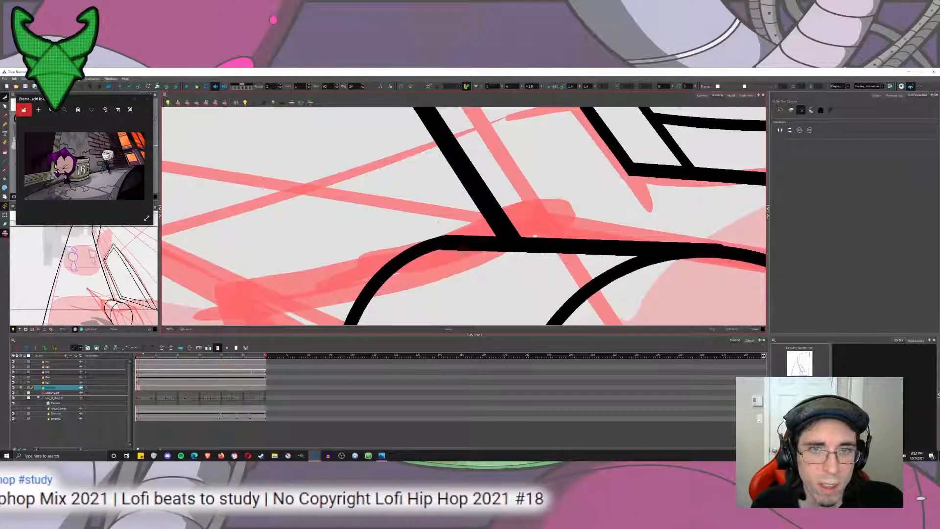
scroll(484, 245, down, 5)
scroll(483, 245, down, 3)
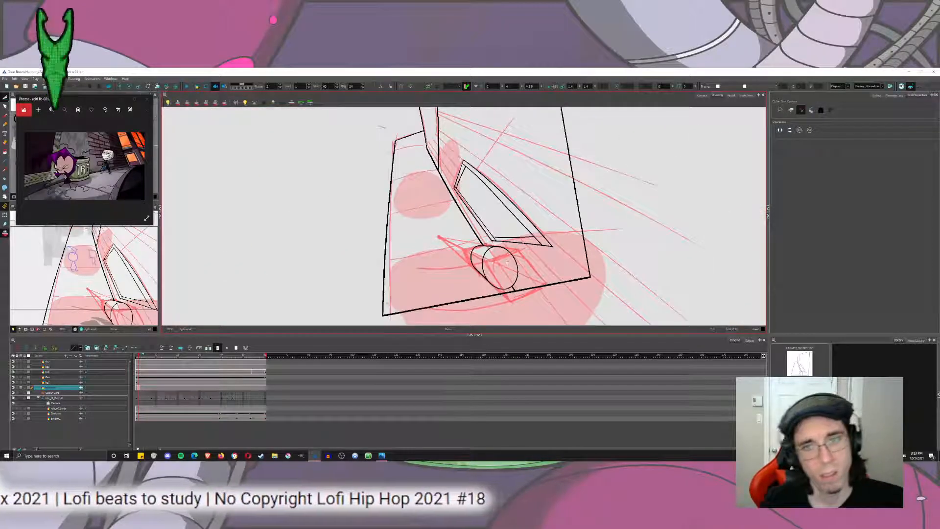
click(4, 233)
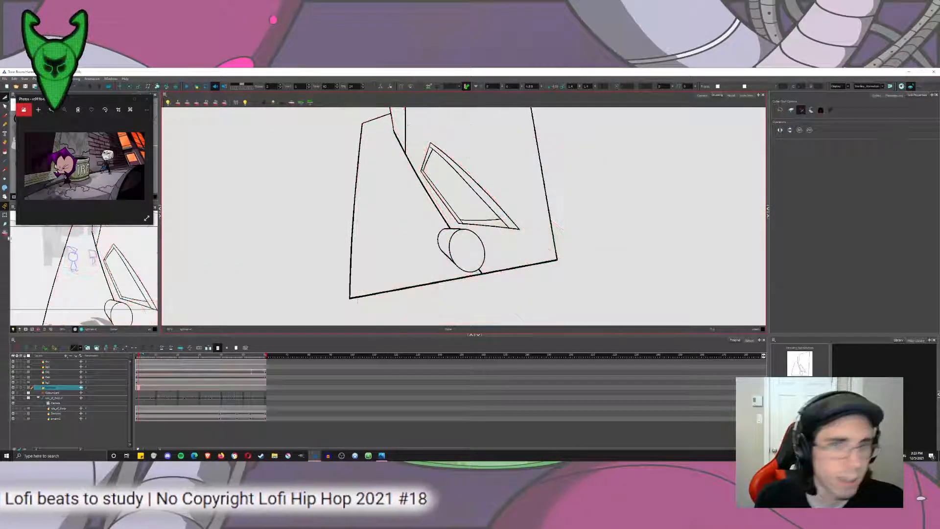
scroll(484, 268, up, 6)
drag(483, 200, 526, 264)
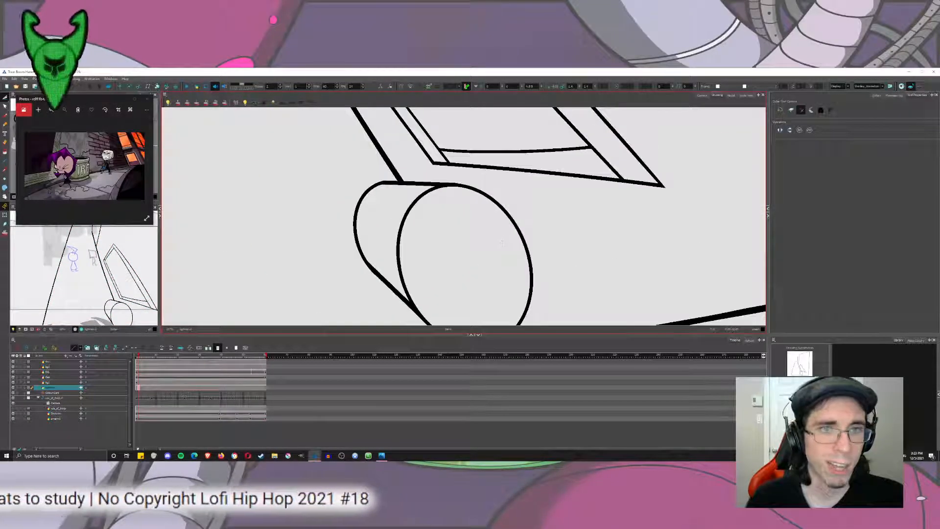
Brush a curved rib line around the cylinder's side, just behind and parallel to the near ellipse.
click(3, 116)
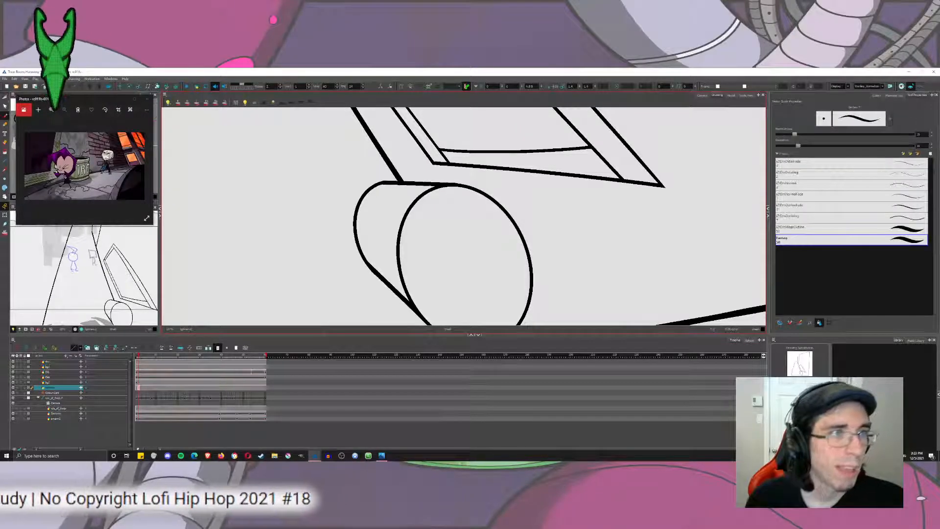
scroll(442, 246, up, 3)
drag(480, 170, 582, 186)
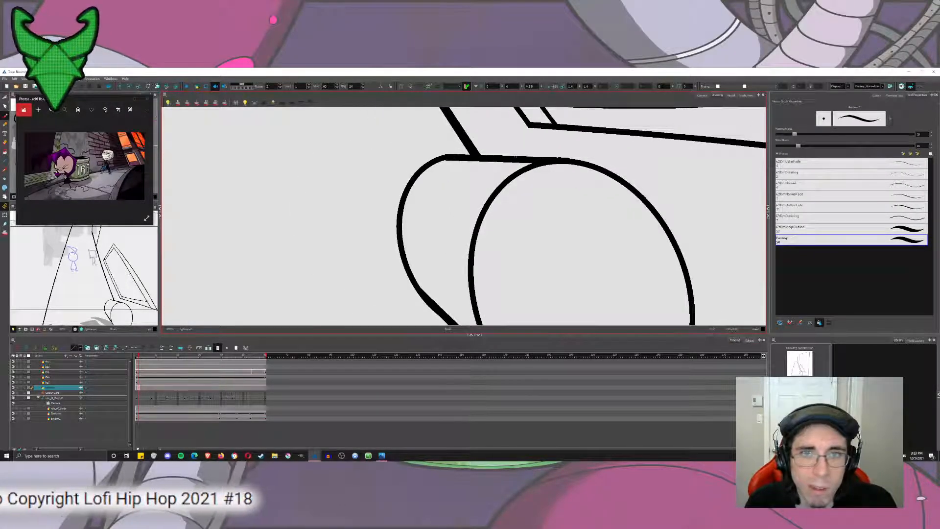
mouse_move(514, 156)
mouse_down()
mouse_move(503, 160)
mouse_move(450, 317)
mouse_move(462, 295)
mouse_move(462, 306)
mouse_move(446, 282)
mouse_move(437, 178)
mouse_move(491, 114)
mouse_move(530, 111)
mouse_up()
key(ctrl+z)
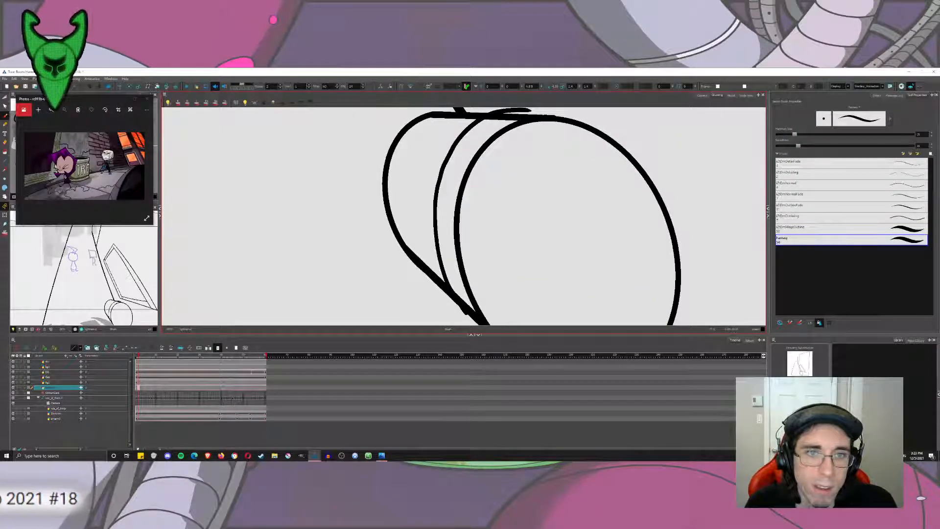
Try to brush a second curved rib line close to the cylinder's far end.
mouse_move(432, 281)
mouse_down()
mouse_move(408, 220)
mouse_move(406, 181)
mouse_move(445, 118)
mouse_up()
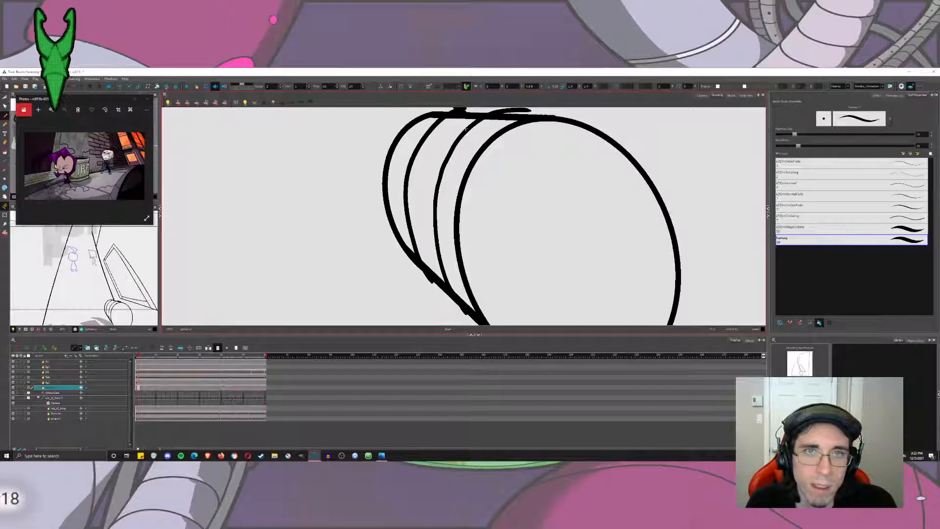
key(ctrl+z)
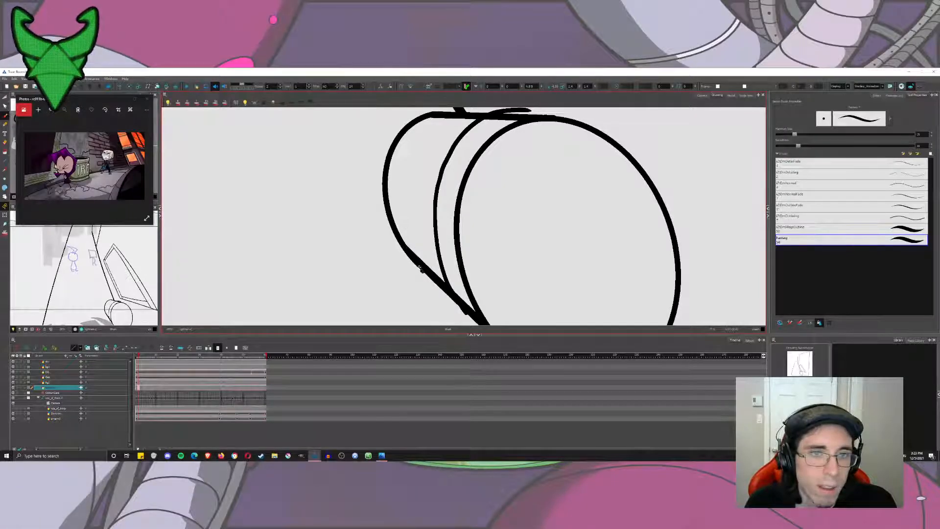
mouse_move(419, 268)
mouse_down()
mouse_move(405, 239)
mouse_move(404, 166)
mouse_move(429, 123)
mouse_move(453, 115)
mouse_move(416, 184)
mouse_move(407, 232)
mouse_move(418, 318)
mouse_move(392, 237)
mouse_up()
key(ctrl+z)
scroll(451, 112, up, 2)
key(ctrl+z)
Brush a second curved rib line around the cylinder's side, just in front of the far ellipse.
key(ctrl+z)
mouse_move(426, 321)
mouse_down()
mouse_move(407, 277)
mouse_move(399, 205)
mouse_move(448, 143)
mouse_move(491, 143)
mouse_move(384, 271)
mouse_move(400, 323)
mouse_move(406, 292)
mouse_move(499, 139)
mouse_up()
key(ctrl+z)
key(ctrl+z)
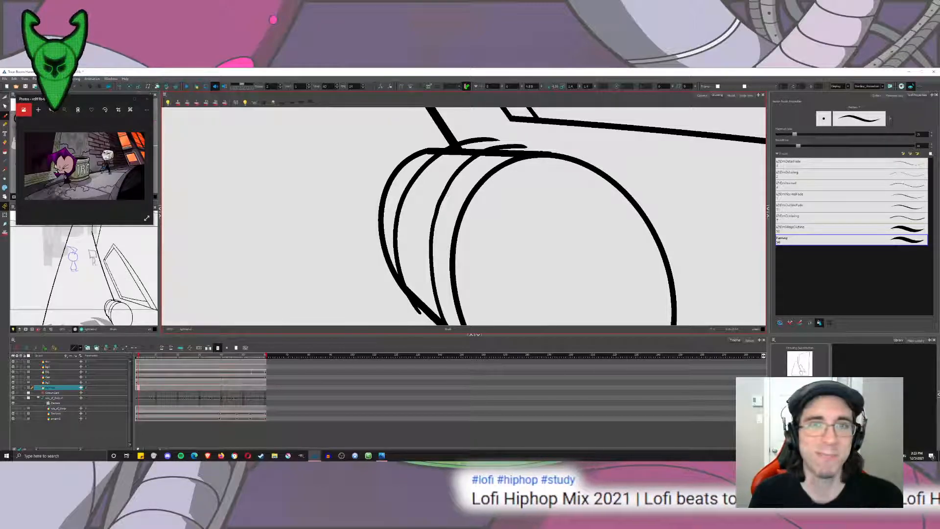
Brush a short tick stroke across the cylinder's upper edge at each of the two rib lines.
scroll(496, 220, up, 5)
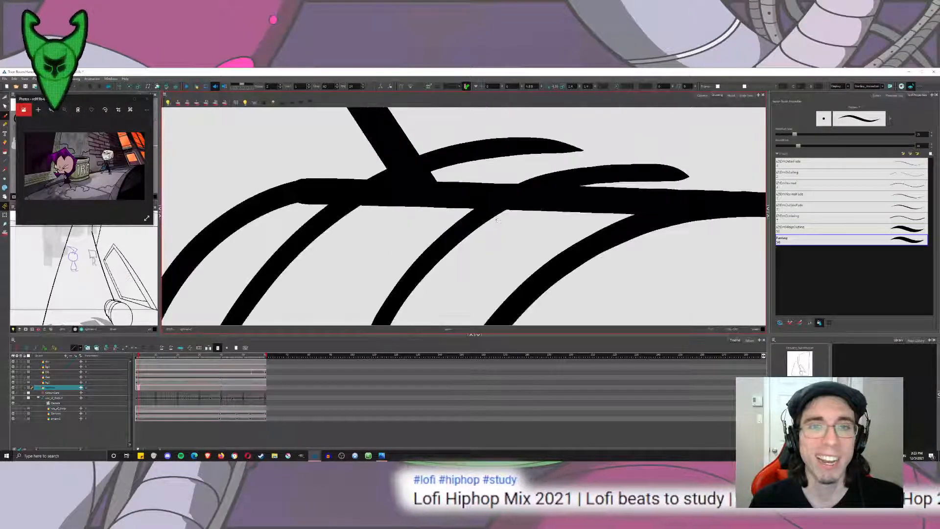
mouse_move(467, 171)
mouse_down()
mouse_move(487, 296)
mouse_move(487, 256)
mouse_up()
key(ctrl+z)
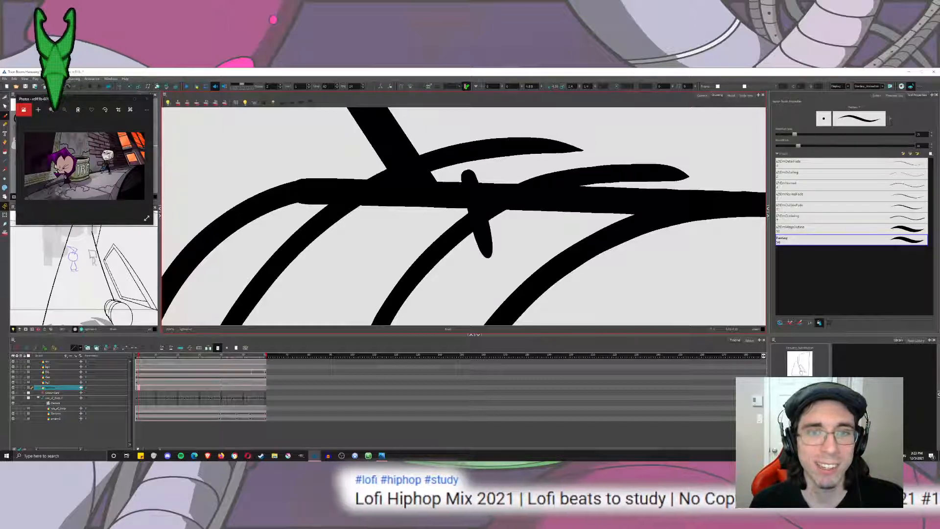
mouse_move(311, 170)
mouse_down()
mouse_move(333, 233)
mouse_move(327, 170)
mouse_move(350, 257)
mouse_up()
key(ctrl+z)
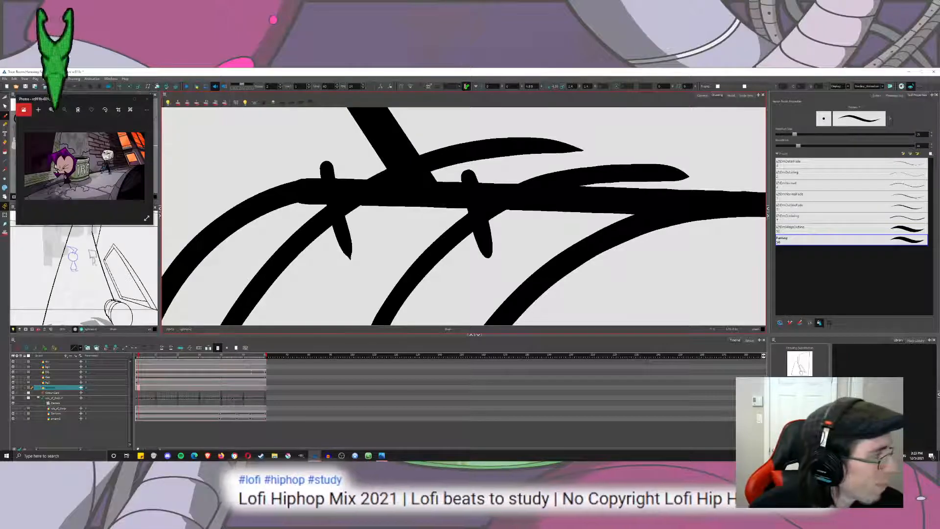
Brush a short tick stroke across the cylinder's lower edge where the front rib line meets it.
mouse_move(342, 266)
mouse_down()
mouse_move(342, 187)
mouse_move(391, 139)
mouse_up()
drag(323, 299, 504, 118)
drag(495, 303, 458, 132)
key(1)
key(1)
key(1)
key(1)
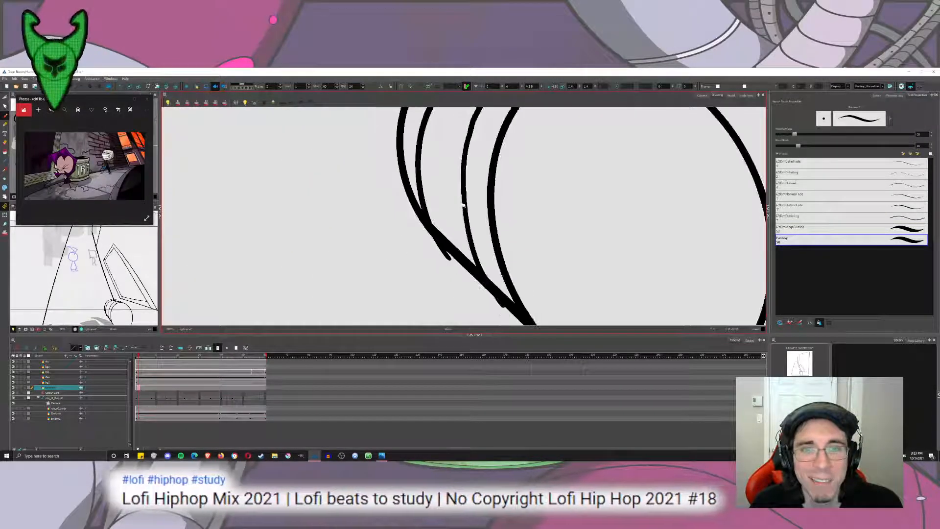
key(2)
key(2)
key(2)
key(2)
mouse_move(398, 205)
mouse_down()
mouse_move(420, 285)
mouse_move(426, 254)
mouse_up()
key(1)
key(1)
key(1)
key(ctrl+z)
drag(390, 296, 419, 259)
key(ctrl+z)
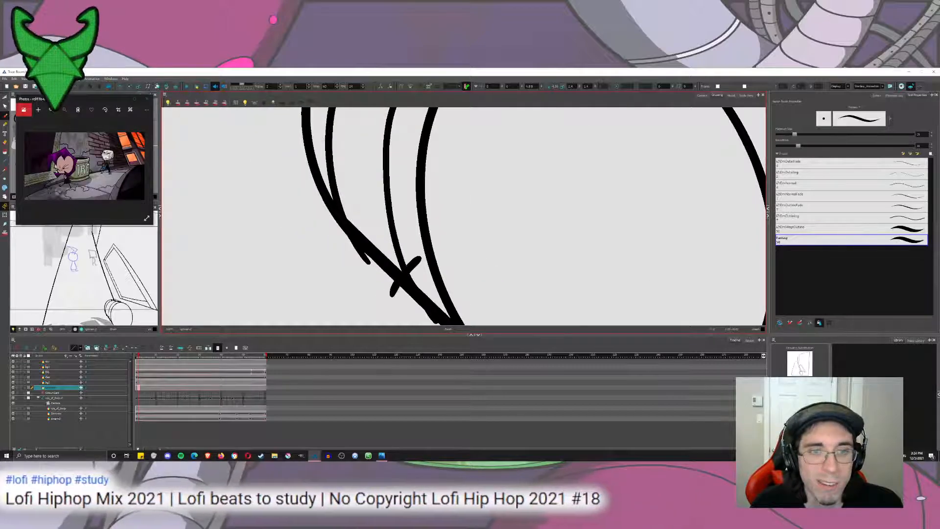
Cut away the rib ends and tick pieces sticking out around the upper edge, leaving small notches at the ribs.
mouse_move(437, 112)
mouse_down()
mouse_move(467, 171)
mouse_move(428, 288)
mouse_up()
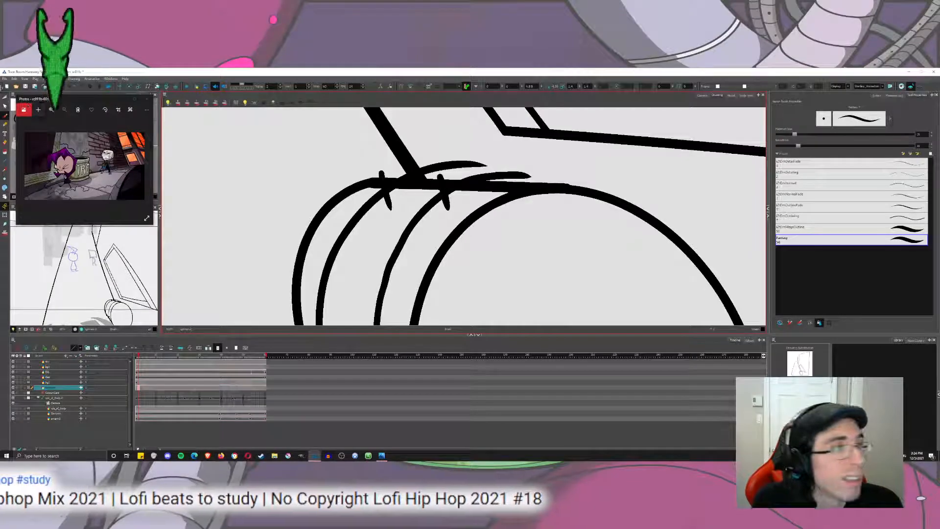
click(4, 97)
mouse_move(451, 155)
mouse_down()
mouse_move(445, 172)
mouse_move(378, 195)
mouse_up()
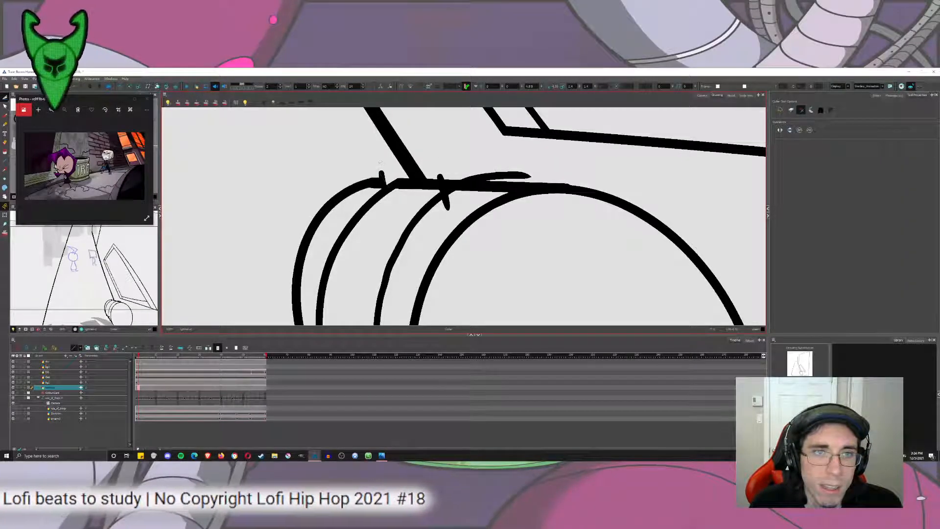
drag(463, 179, 448, 186)
drag(439, 161, 449, 199)
drag(489, 185, 485, 169)
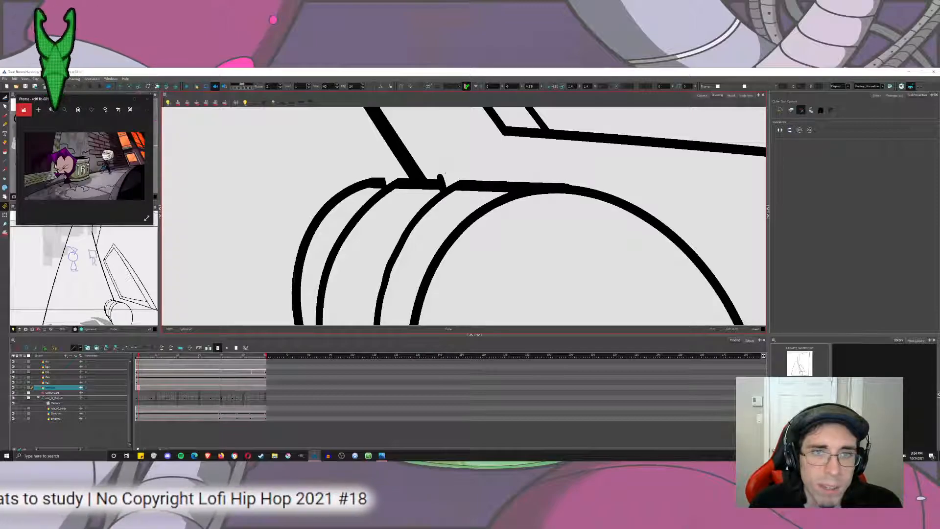
Cut away the tick and overhanging rib ends along the cylinder's lower edge to form a notch at the front rib.
mouse_move(412, 319)
mouse_down()
mouse_move(397, 245)
mouse_move(393, 121)
mouse_up()
mouse_move(412, 252)
mouse_down()
mouse_move(409, 230)
mouse_move(378, 255)
mouse_move(399, 273)
mouse_up()
mouse_move(381, 206)
mouse_down()
mouse_move(394, 220)
mouse_move(372, 246)
mouse_up()
drag(347, 202, 327, 210)
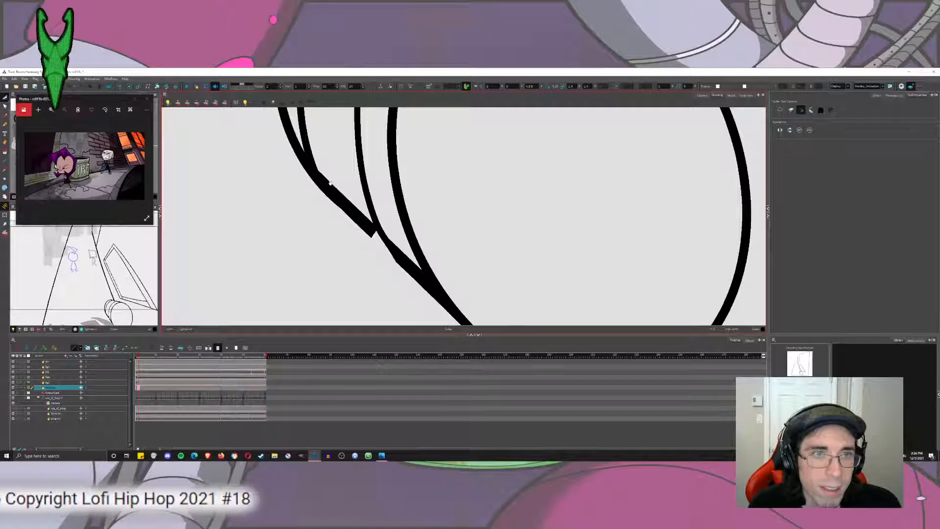
key(1)
drag(333, 171, 346, 255)
Brush a short stroke along the lower edge to round off the notch at the front rib line.
scroll(346, 255, down, 5)
scroll(343, 260, up, 4)
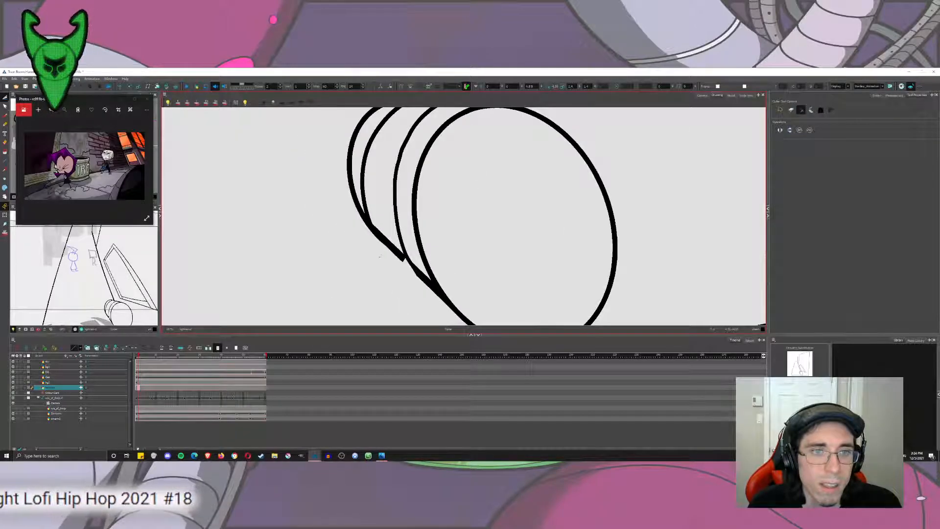
scroll(382, 259, down, 2)
scroll(381, 260, up, 4)
click(5, 116)
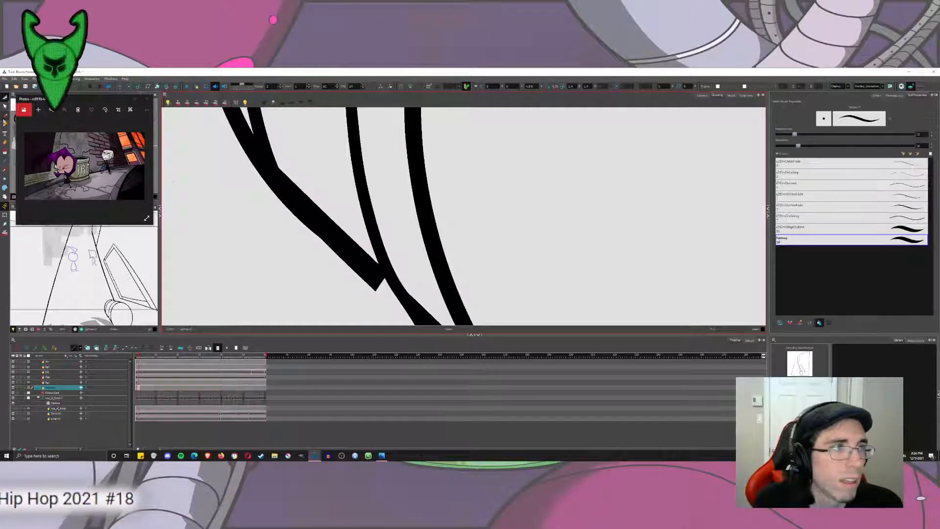
drag(431, 268, 410, 222)
mouse_move(344, 228)
mouse_down()
mouse_move(375, 257)
mouse_move(414, 263)
mouse_up()
key(ctrl+z)
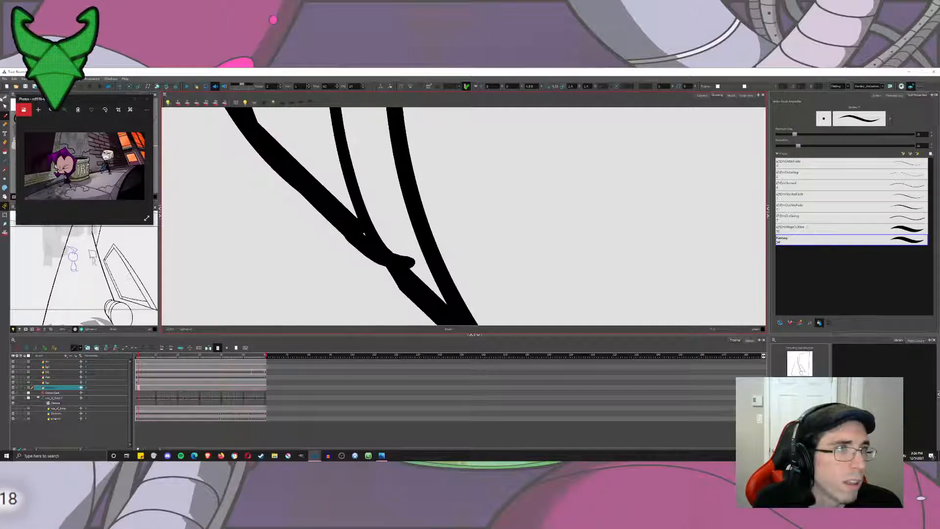
Trim the overhanging end of the new stroke at the front rib's lower end.
click(5, 106)
mouse_move(363, 230)
mouse_down()
mouse_move(354, 245)
mouse_move(354, 232)
mouse_move(406, 248)
mouse_move(402, 257)
mouse_move(473, 298)
mouse_up()
key(alt+b)
click(4, 98)
scroll(404, 257, down, 6)
scroll(409, 258, down, 5)
scroll(519, 297, up, 5)
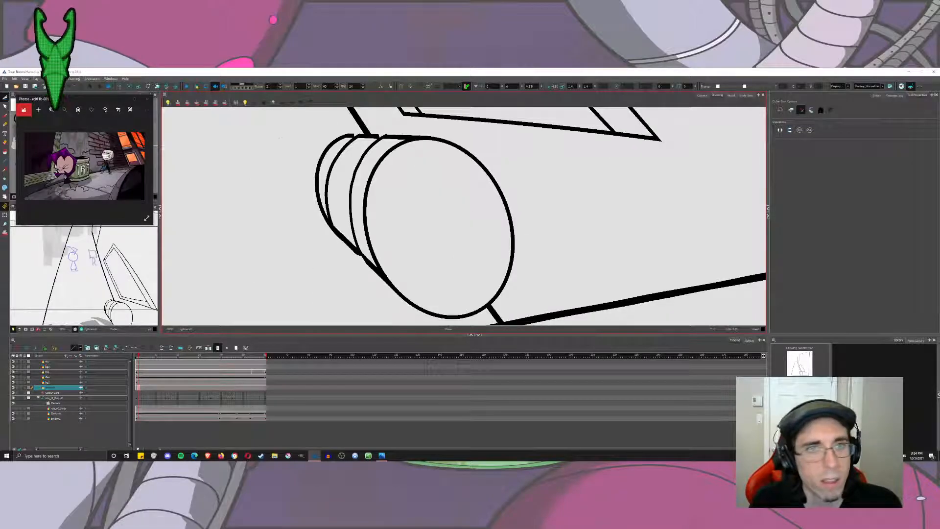
Try to cut away the near ellipse's arc that faces the front rib line.
click(7, 117)
click(5, 98)
drag(359, 202, 376, 208)
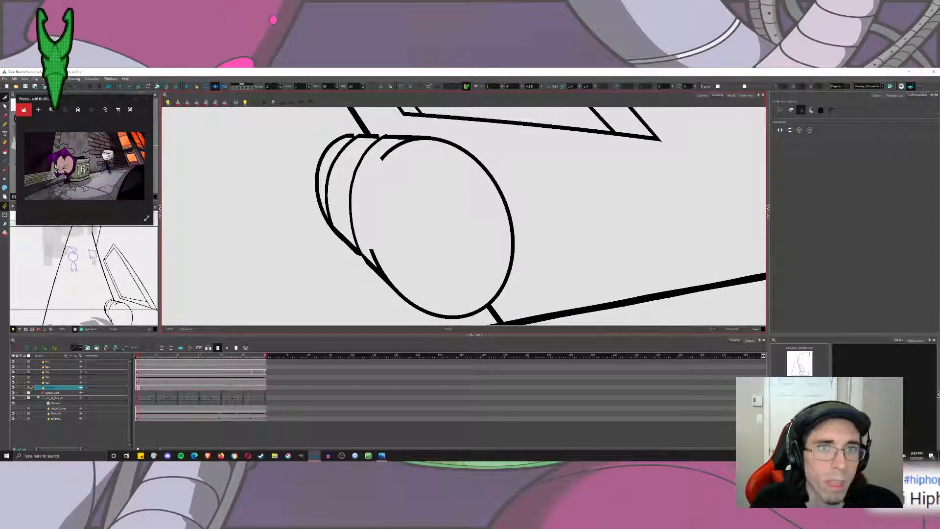
drag(401, 155, 424, 136)
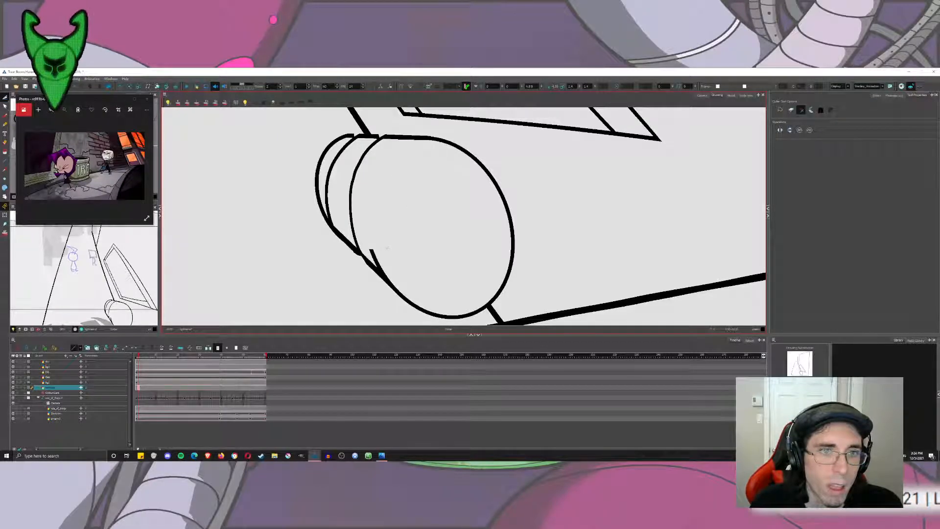
mouse_move(389, 258)
mouse_down()
mouse_move(374, 266)
mouse_move(355, 248)
mouse_up()
key(ctrl+z)
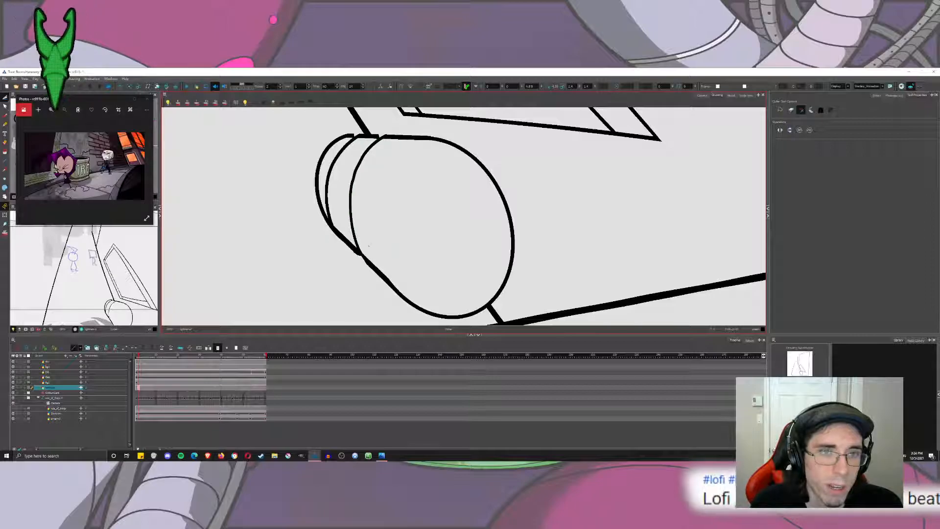
Fill the near ellipse of the cylinder with solid black.
click(5, 152)
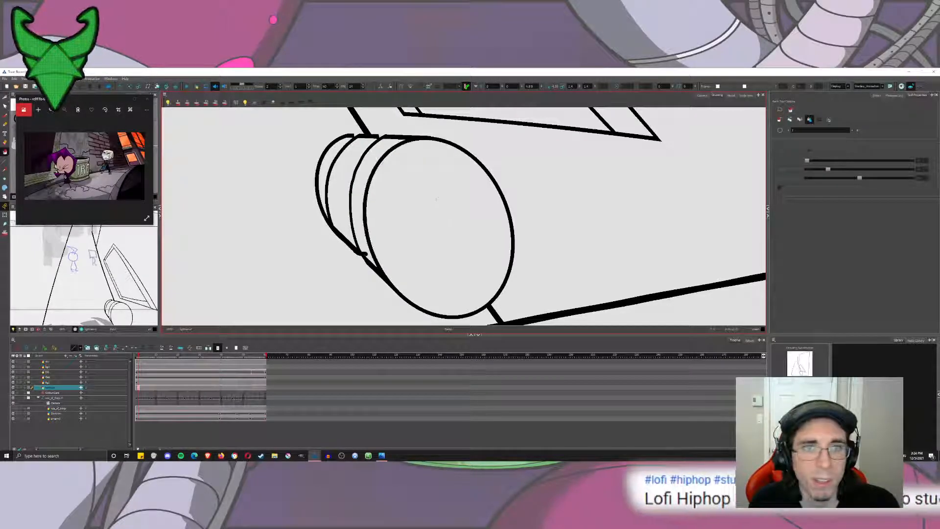
click(430, 211)
click(5, 99)
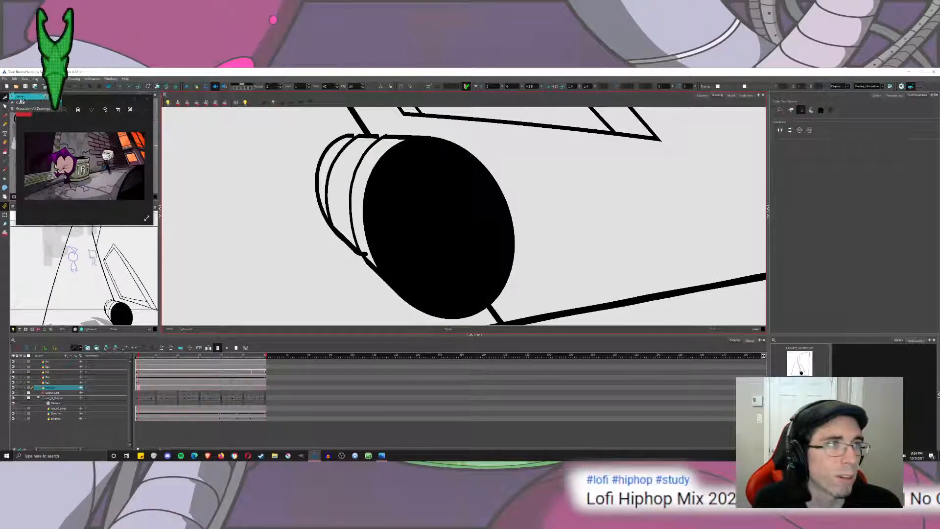
Cut the solid black fill out of the cylinder's near ellipse.
click(22, 98)
click(445, 211)
key(Delete)
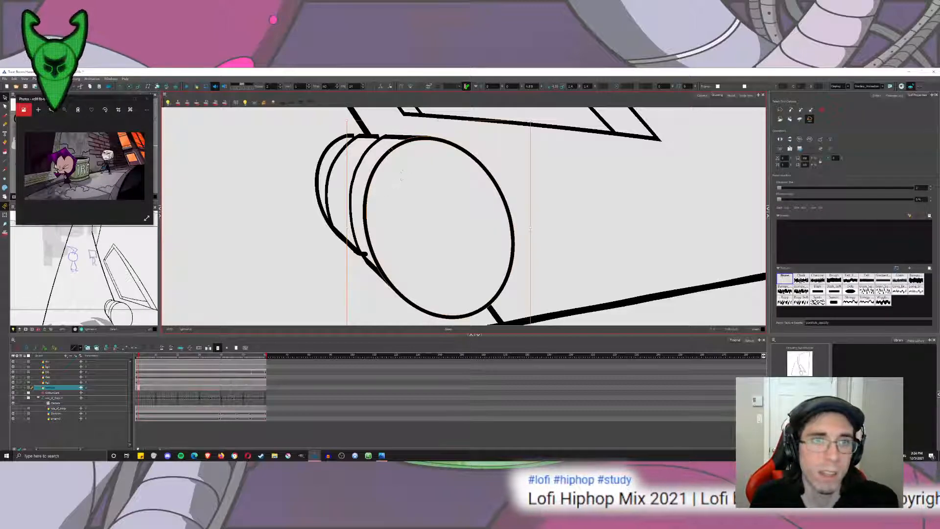
Cut away the near ellipse's arc facing the front rib line and the leftover stub at that rib's lower end.
click(17, 104)
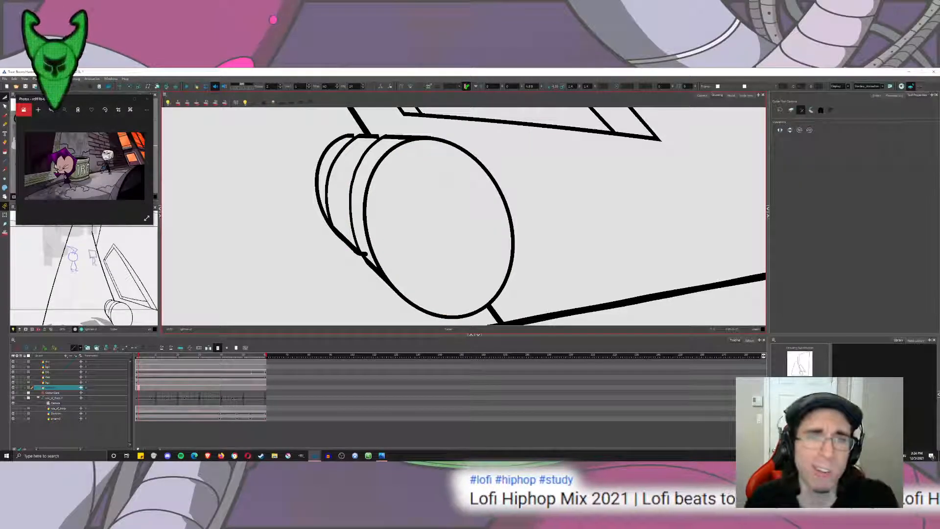
drag(401, 140, 392, 151)
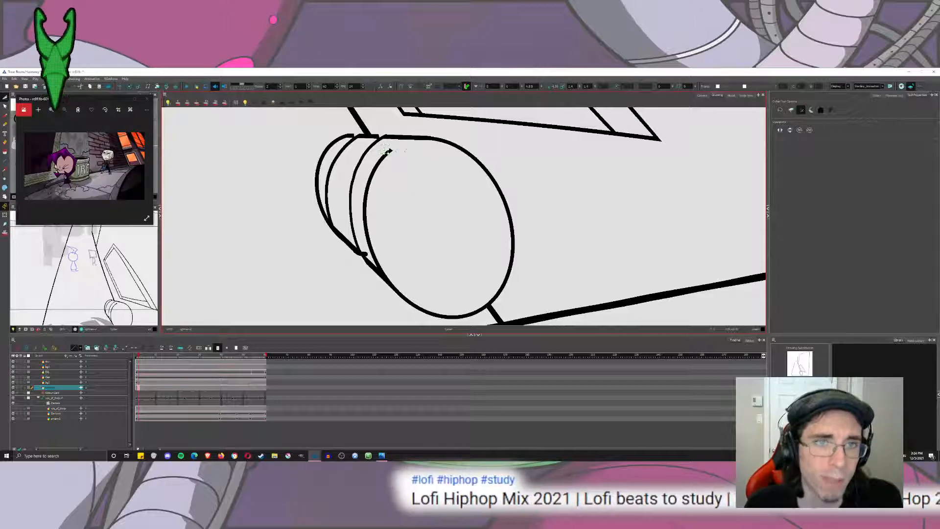
key(Delete)
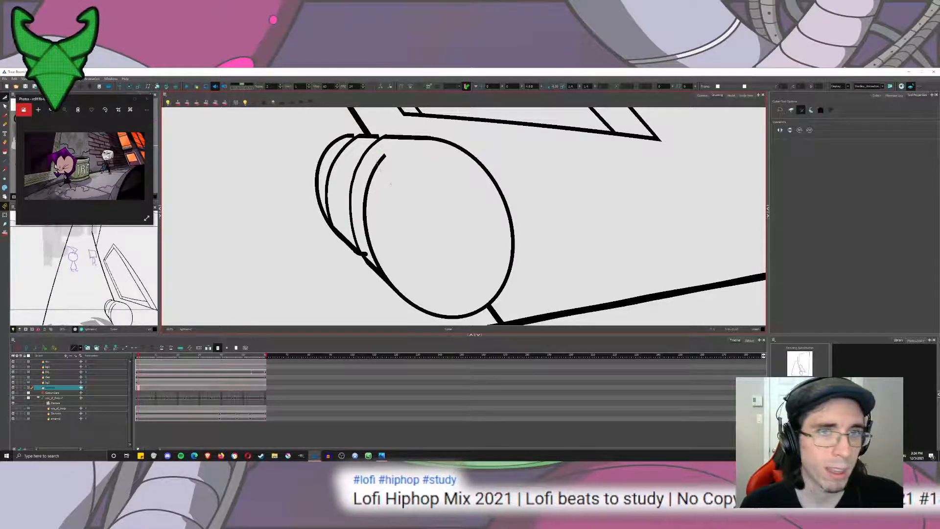
drag(390, 184, 383, 157)
drag(381, 258, 366, 250)
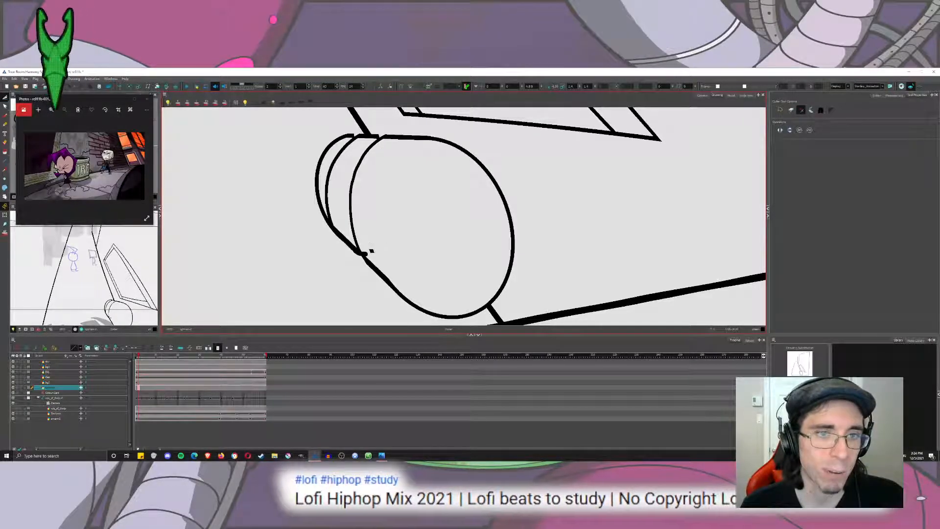
Paste the black ellipse back and shrink it to sit inside the cylinder's opening, leaving a light rim around it.
click(14, 97)
key(ctrl+v)
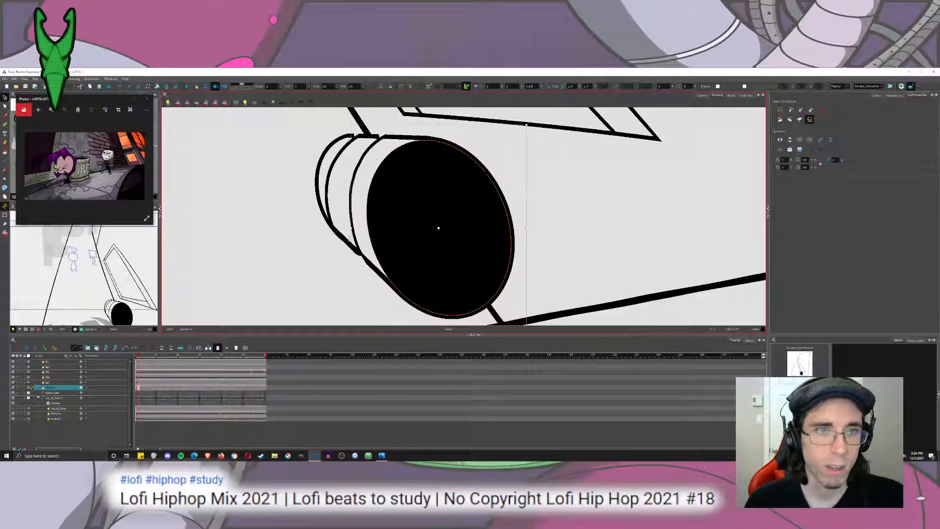
drag(351, 228, 395, 230)
mouse_move(471, 207)
mouse_down()
mouse_move(440, 205)
mouse_move(453, 201)
mouse_move(443, 171)
mouse_move(455, 209)
mouse_move(446, 172)
mouse_move(447, 192)
mouse_up()
key(ctrl+space)
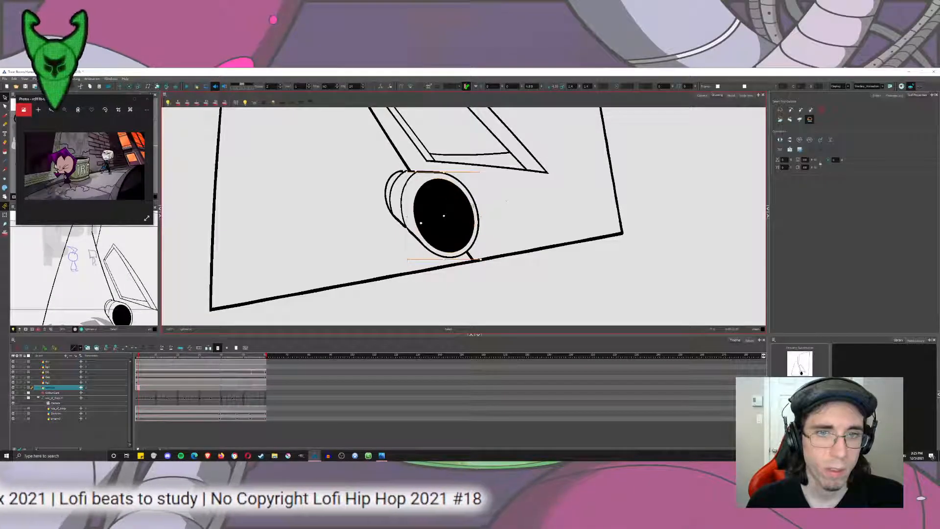
drag(507, 201, 489, 162)
drag(489, 161, 443, 184)
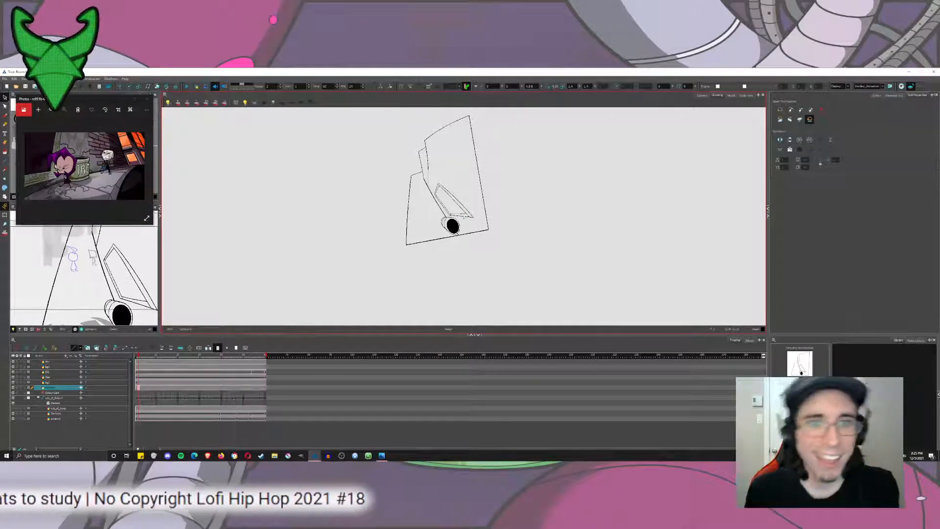
mouse_move(412, 203)
mouse_down()
mouse_move(493, 249)
mouse_move(413, 258)
mouse_up()
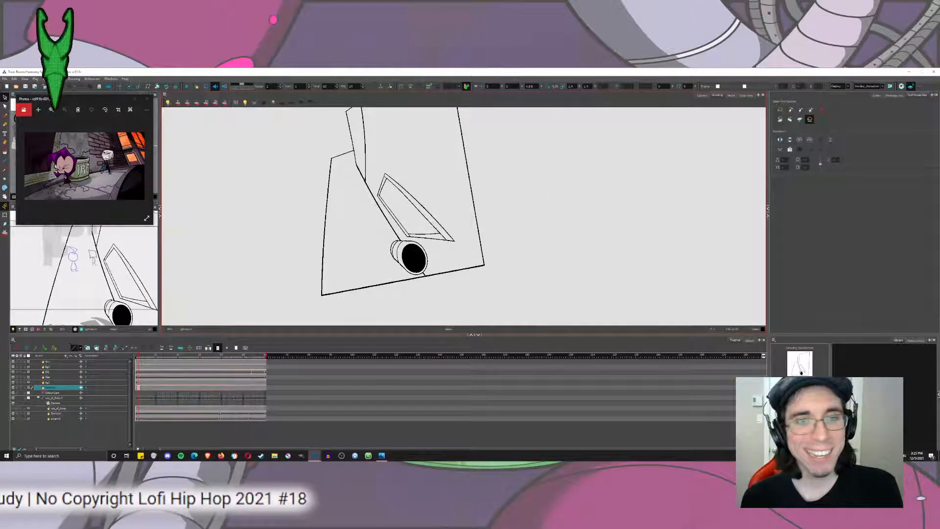
scroll(397, 297, up, 3)
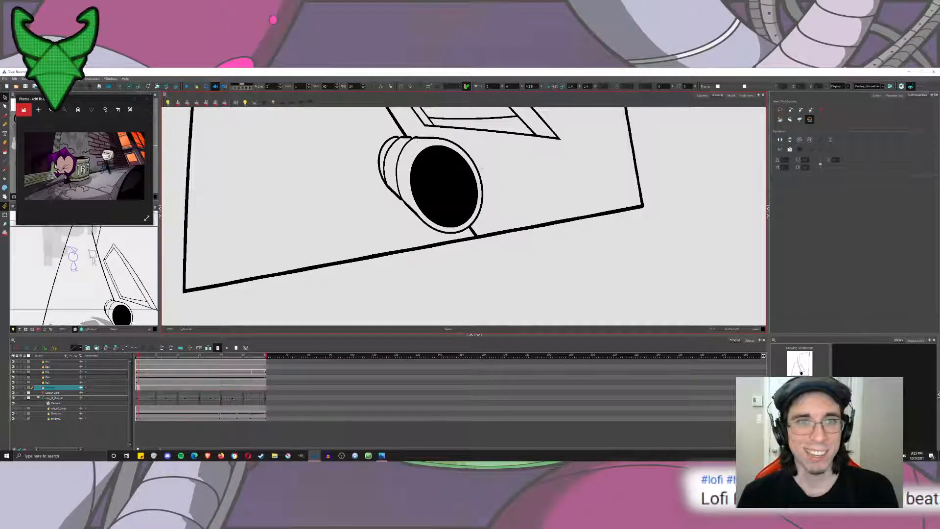
Try to delete the stray stroke crossing the black ellipse of the cylinder.
scroll(450, 158, up, 2)
click(379, 148)
drag(401, 176, 415, 201)
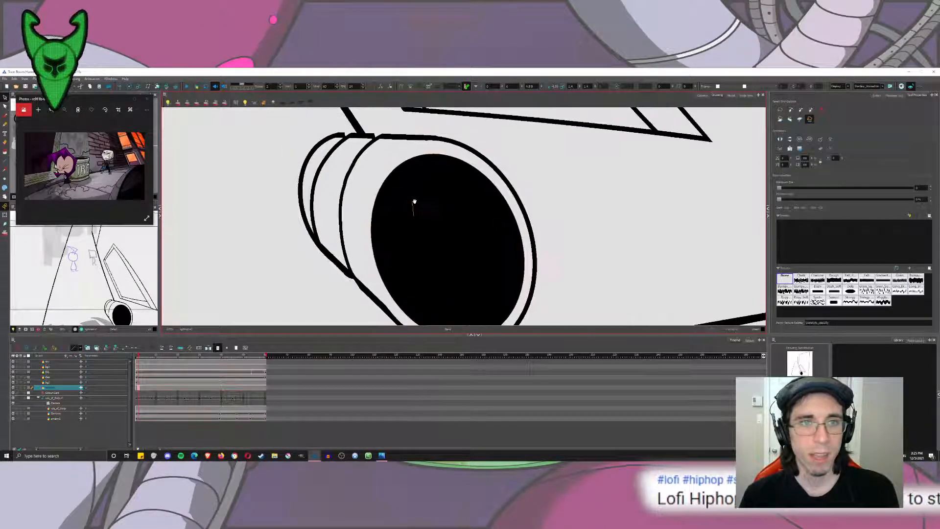
click(447, 247)
key(Delete)
click(364, 149)
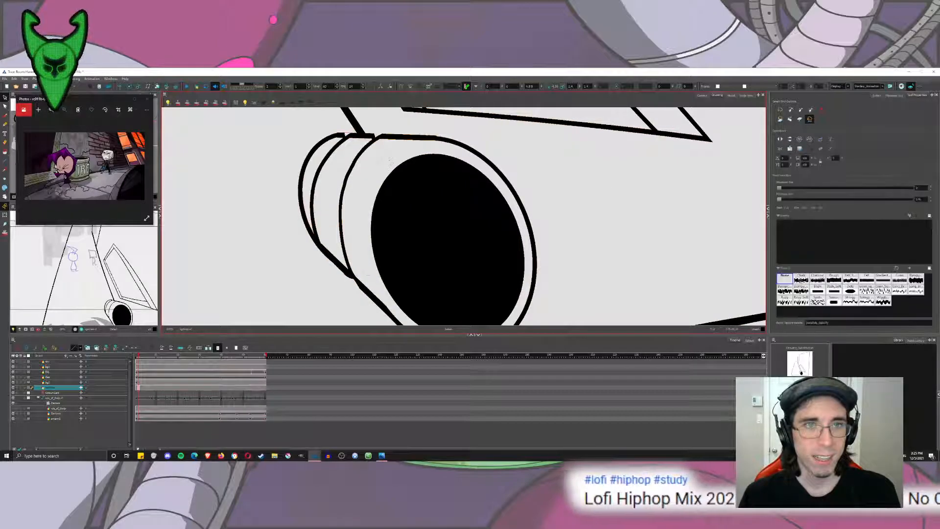
Remove the contour strokes from all artwork in the drawing and save the scene.
key(ctrl+a)
click(581, 157)
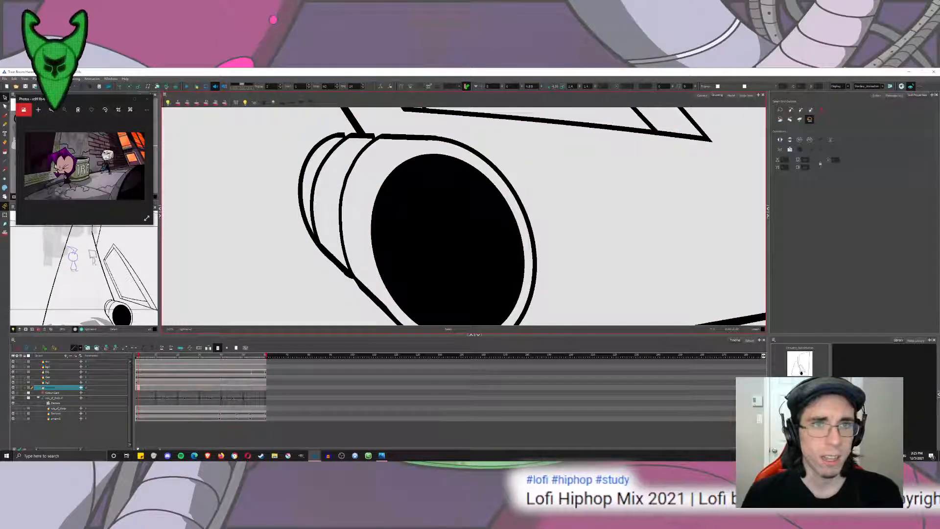
key(ctrl+a)
click(75, 79)
mouse_move(102, 110)
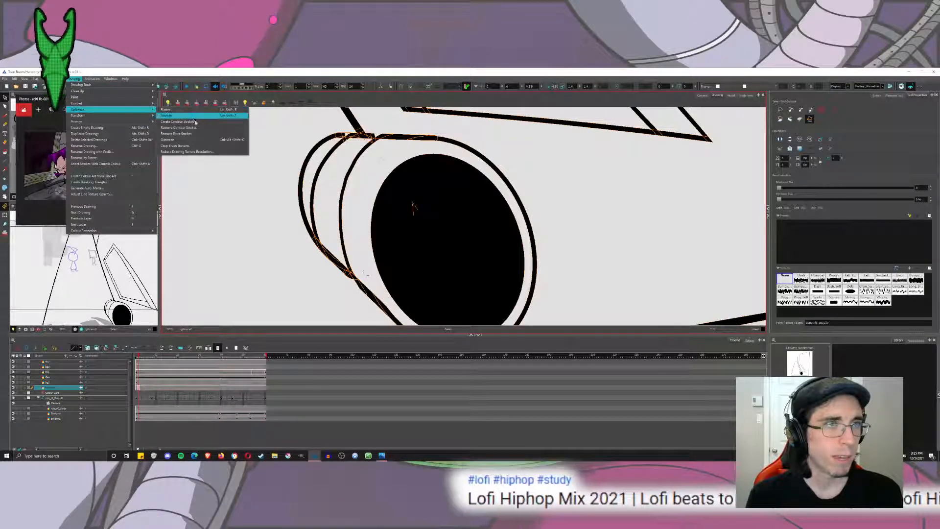
click(200, 129)
click(248, 183)
key(ctrl+s)
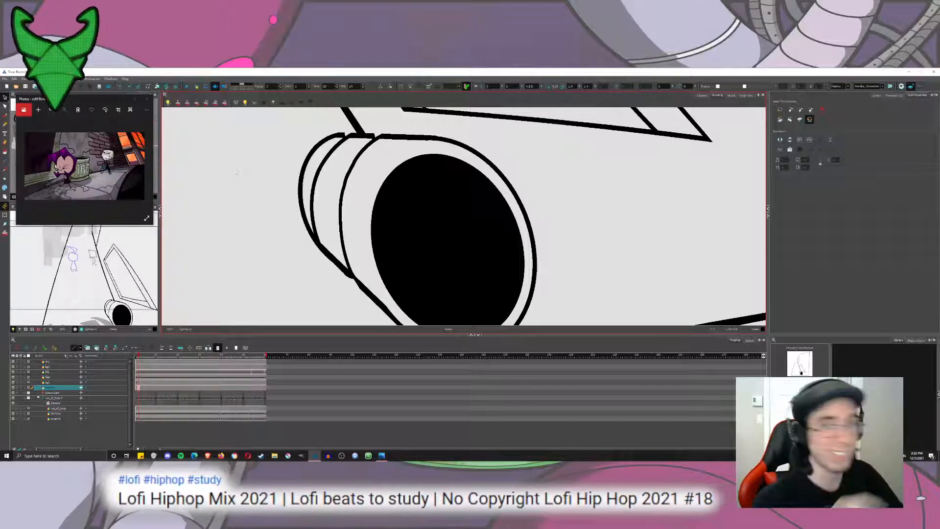
scroll(399, 189, down, 3)
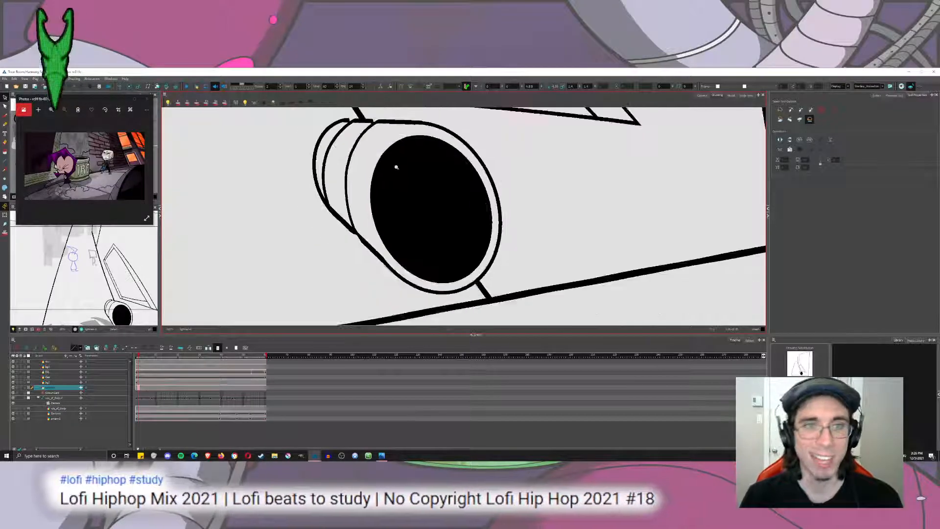
click(412, 175)
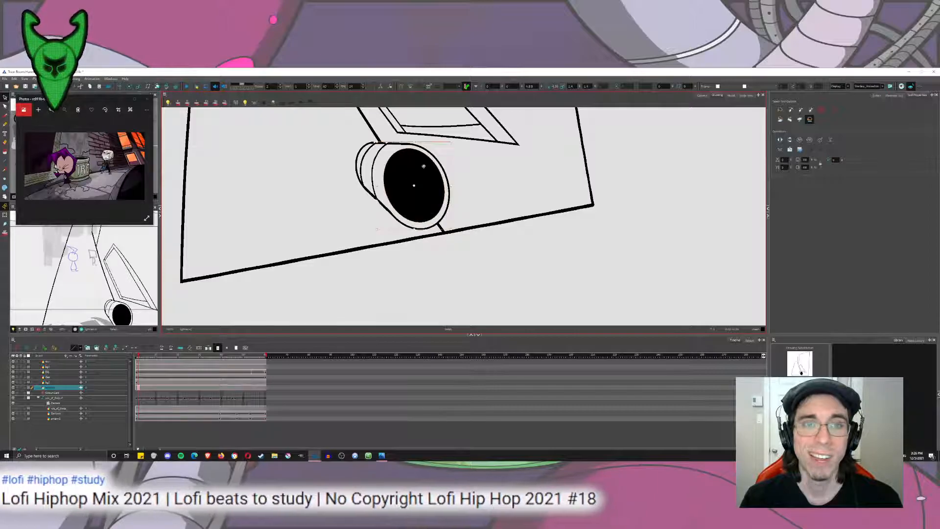
click(498, 161)
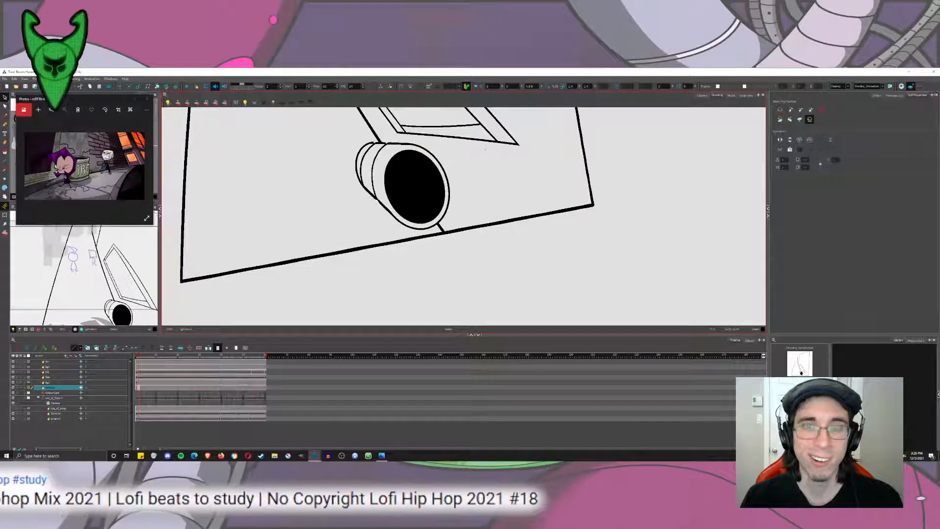
drag(498, 161, 517, 258)
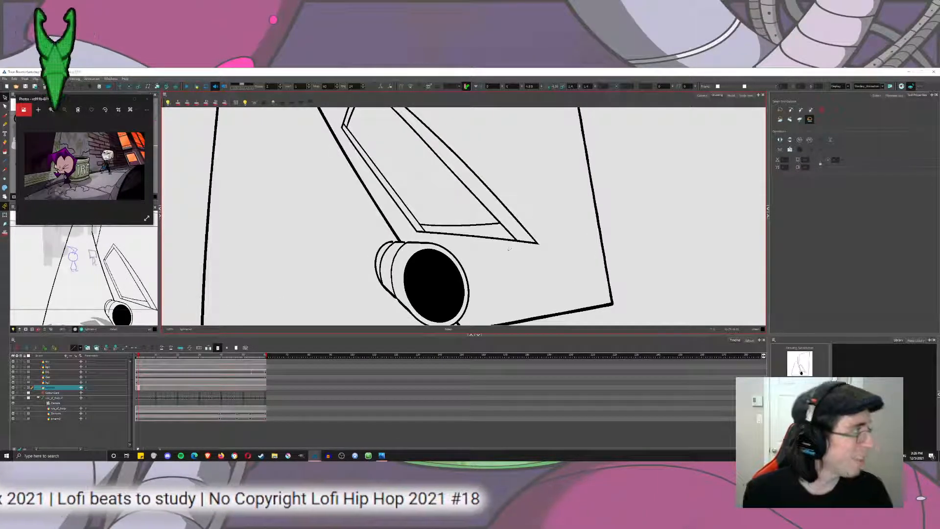
scroll(480, 163, down, 10)
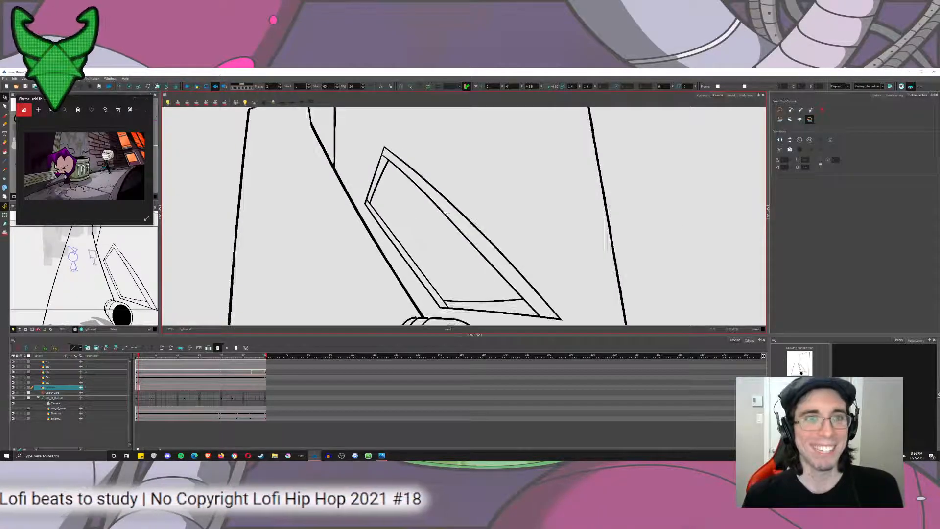
drag(435, 250, 417, 228)
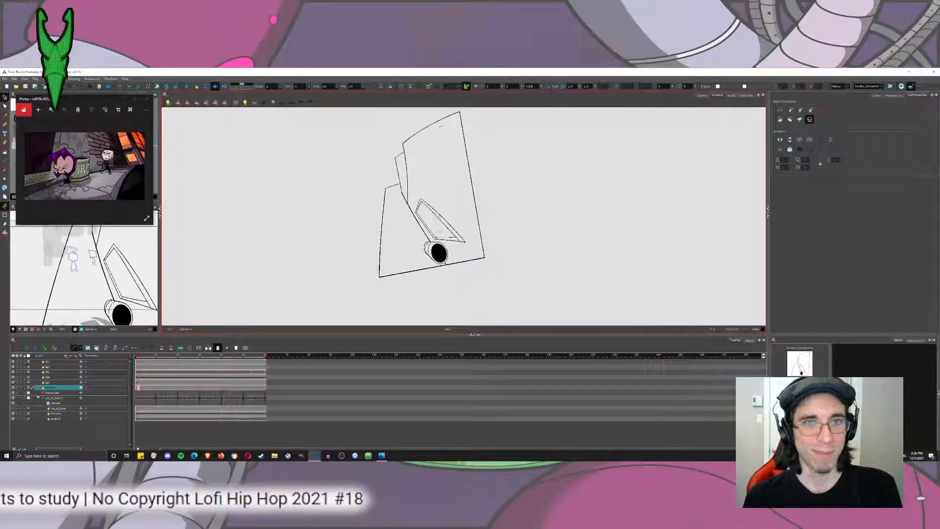
Switch to the Brush tool, reduce its maximum size for thinner lines, and undo the test stroke near the window frame.
scroll(418, 228, up, 5)
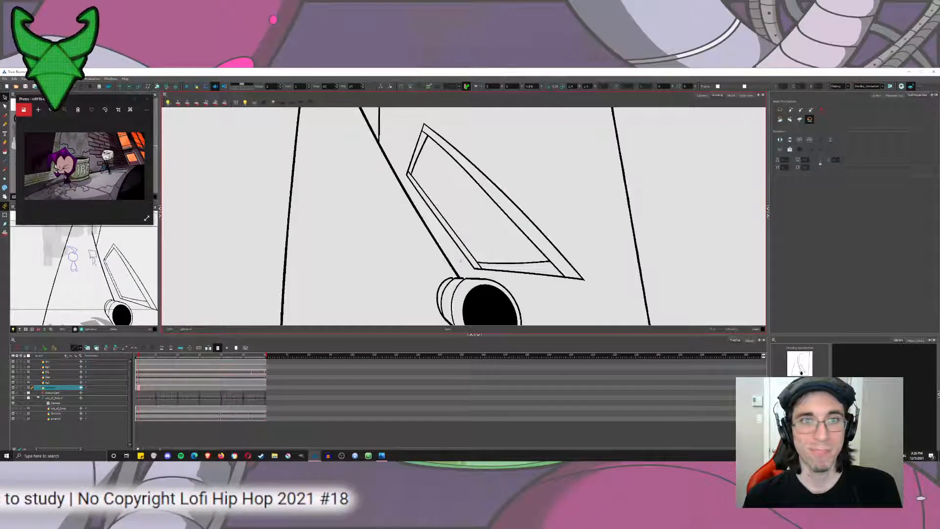
click(4, 115)
scroll(419, 163, up, 3)
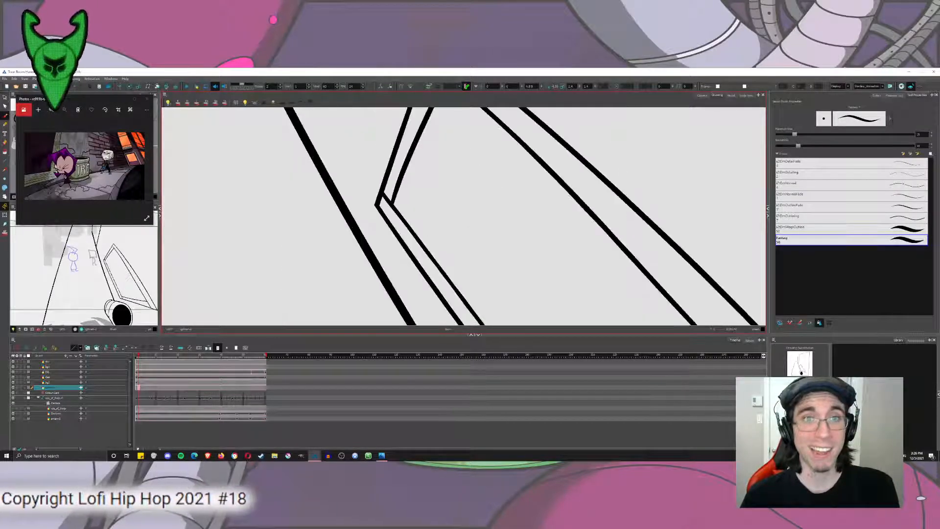
drag(419, 162, 374, 104)
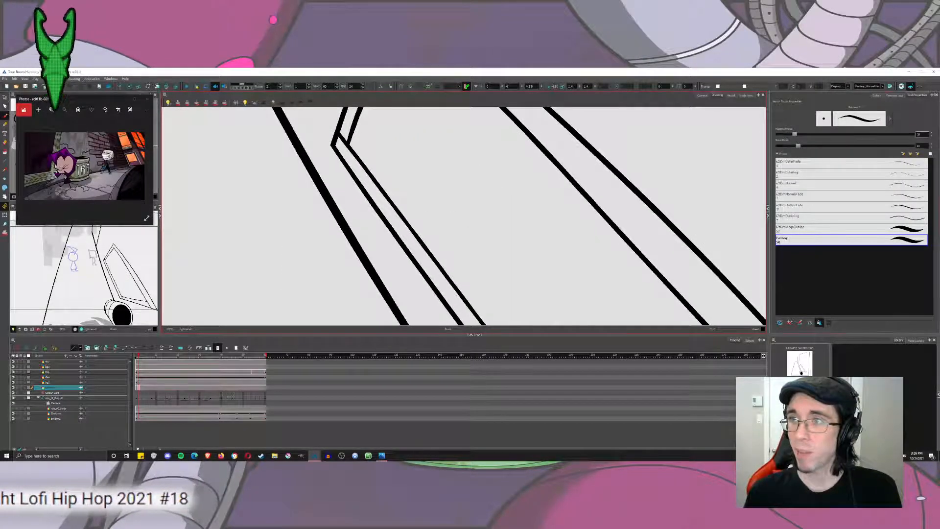
drag(794, 134, 778, 137)
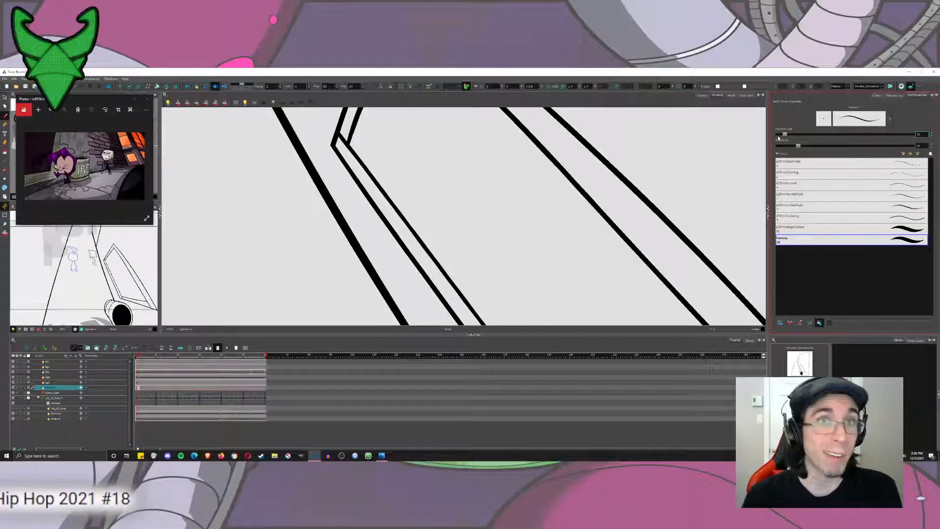
mouse_move(416, 193)
mouse_down()
mouse_move(371, 149)
mouse_move(410, 223)
mouse_up()
key(ctrl+z)
Try drawing thin parallel lines down the narrow bar of the window frame nearest the wall corner line.
scroll(340, 159, down, 3)
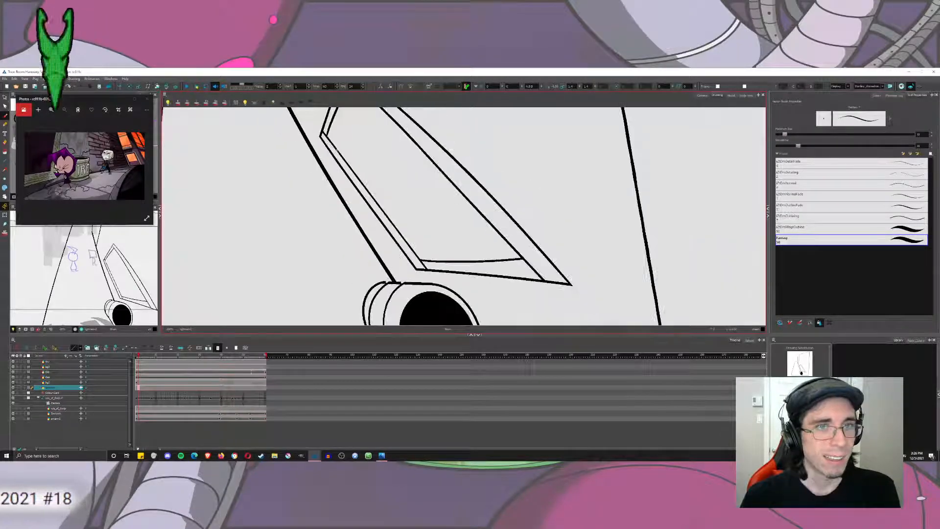
drag(322, 136, 421, 263)
key(ctrl+z)
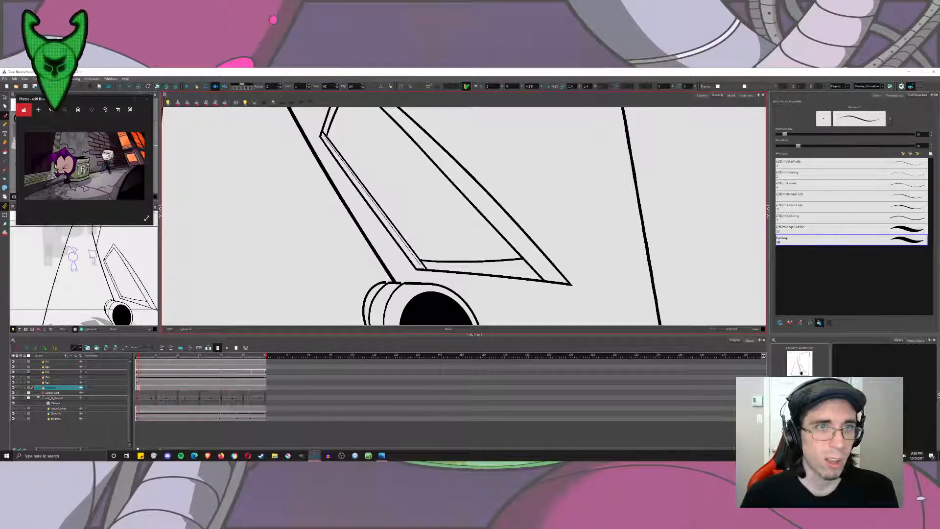
drag(324, 138, 417, 264)
drag(326, 141, 418, 265)
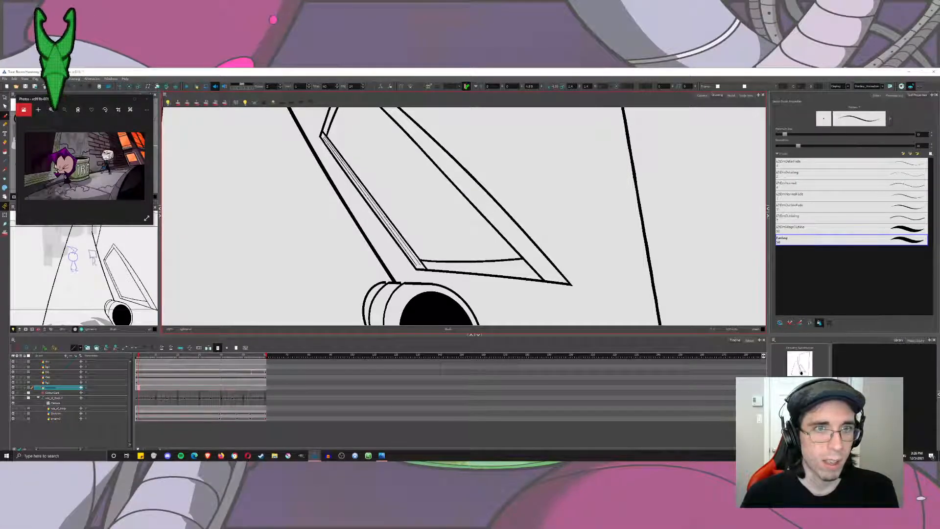
drag(327, 142, 418, 267)
Try a thin line along the window frame's long diagonal bar and undo it.
drag(420, 141, 405, 161)
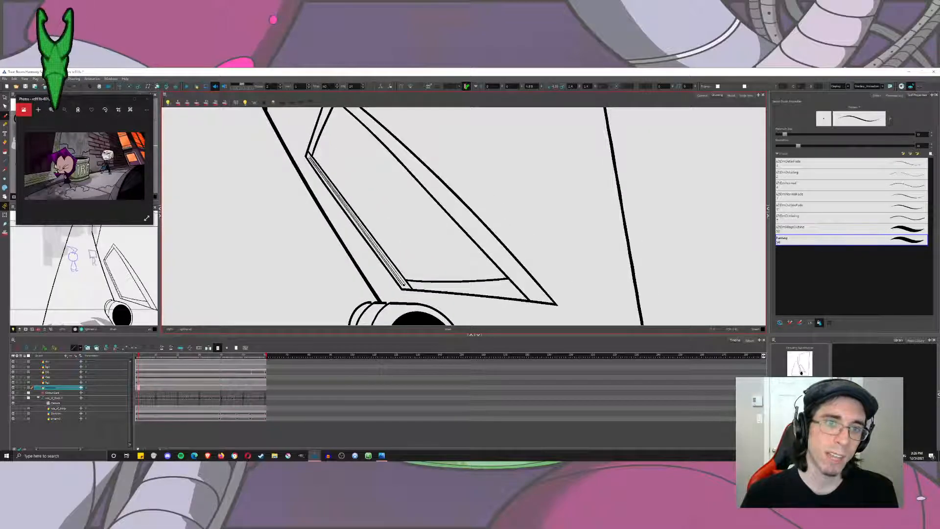
drag(358, 143, 339, 183)
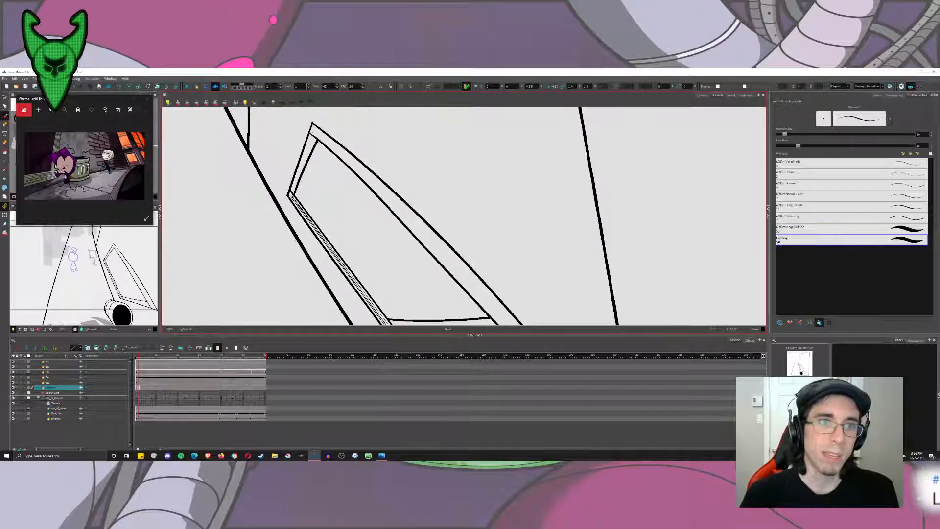
drag(330, 147, 522, 335)
drag(621, 244, 590, 208)
key(ctrl+z)
scroll(338, 163, down, 2)
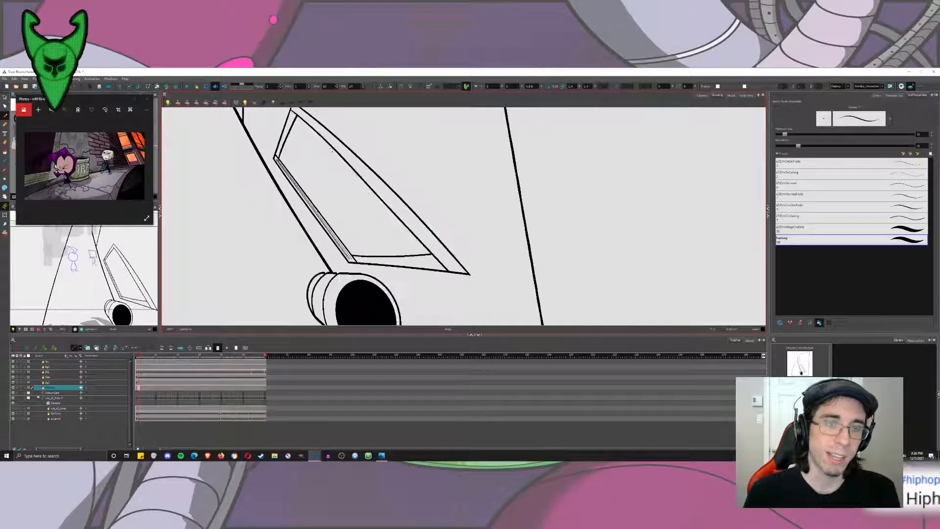
drag(326, 151, 321, 169)
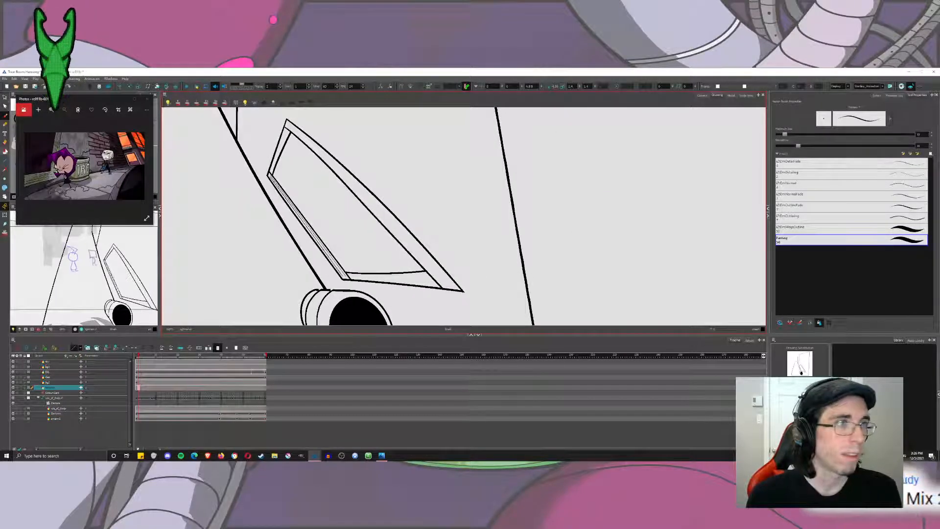
Fill the window frame's long diagonal bar with solid black and select the filled shape.
click(5, 152)
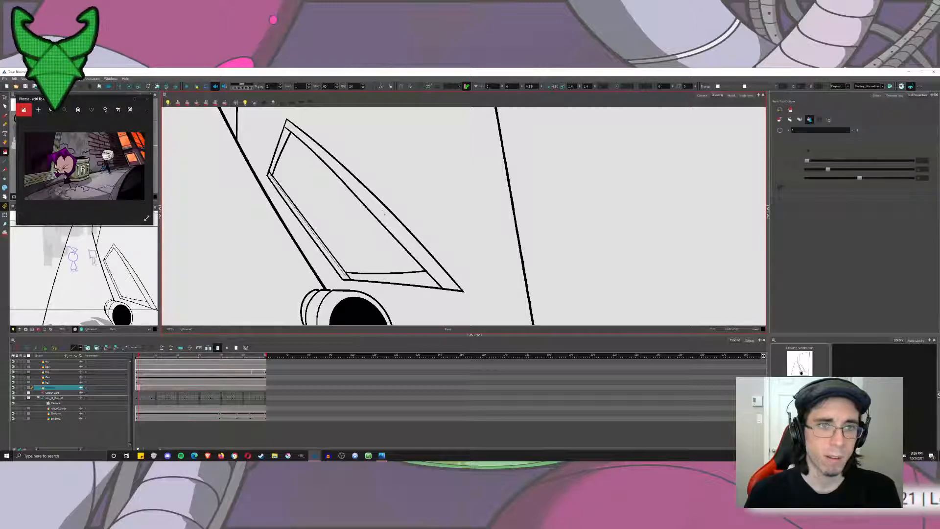
click(381, 206)
key(alt+s)
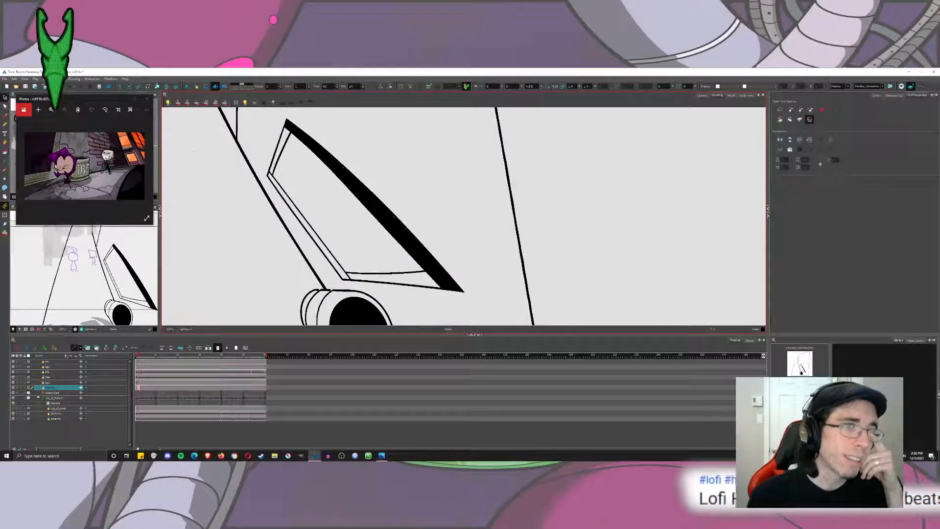
click(356, 187)
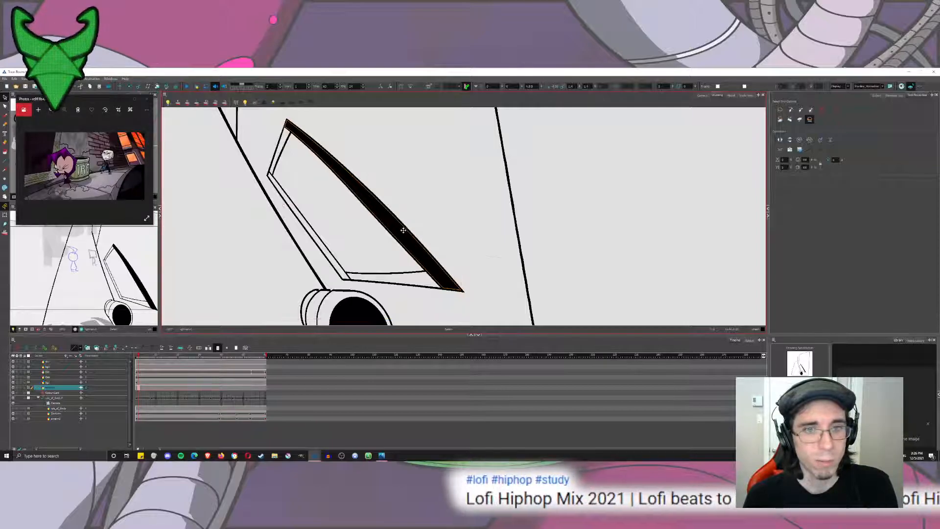
Try smoothing and shrinking the solid black diagonal bar shape after moving it off the window frame.
drag(396, 227, 443, 200)
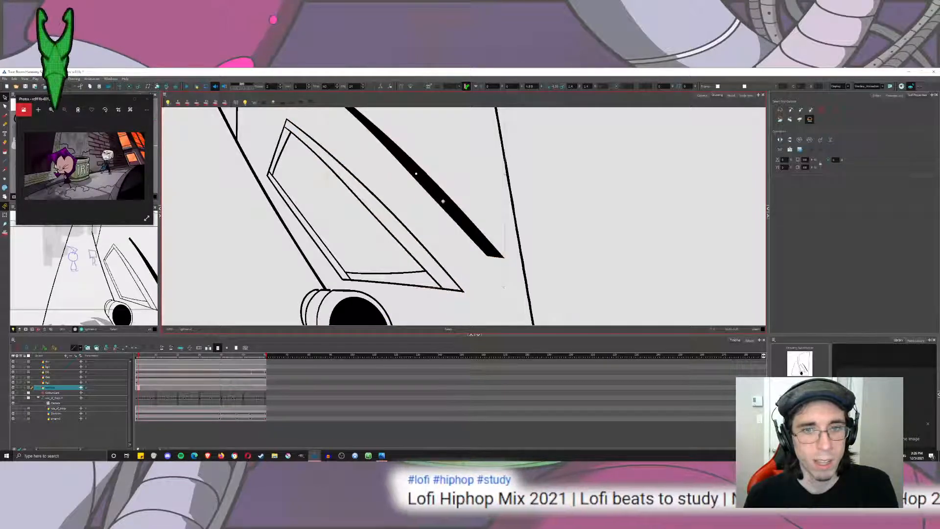
drag(443, 201, 437, 246)
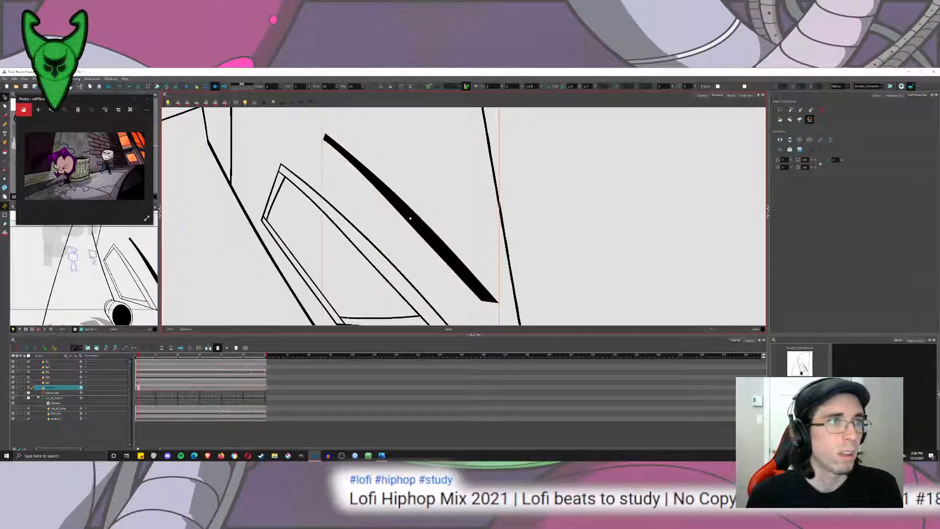
click(76, 78)
mouse_move(98, 109)
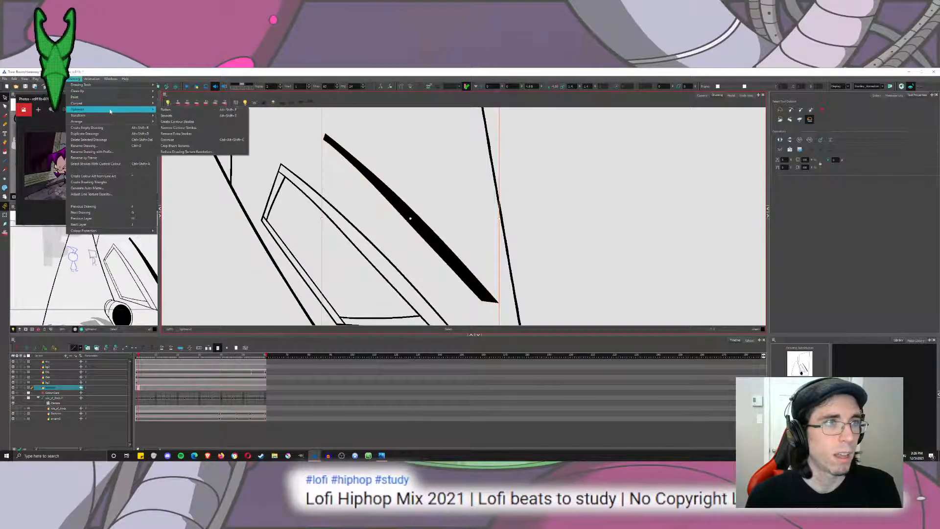
click(186, 116)
scroll(476, 214, down, 4)
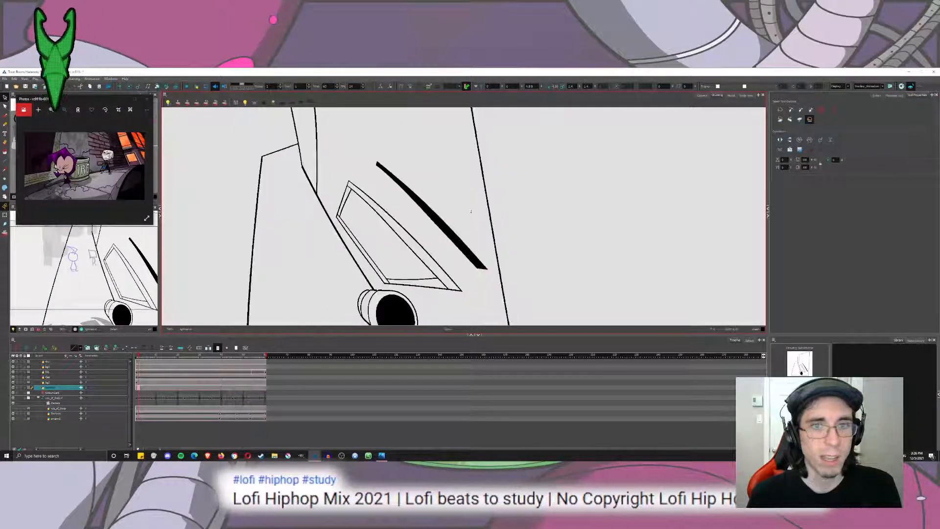
click(477, 213)
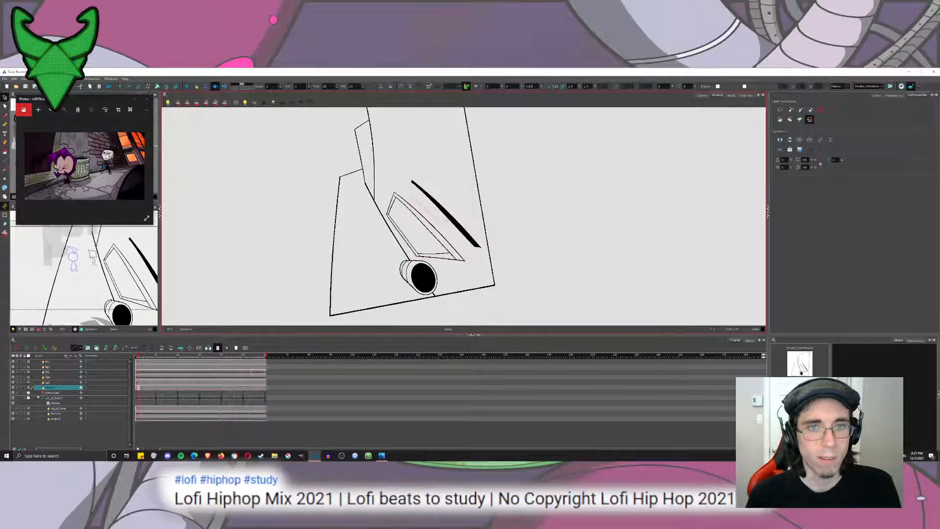
drag(446, 220, 446, 220)
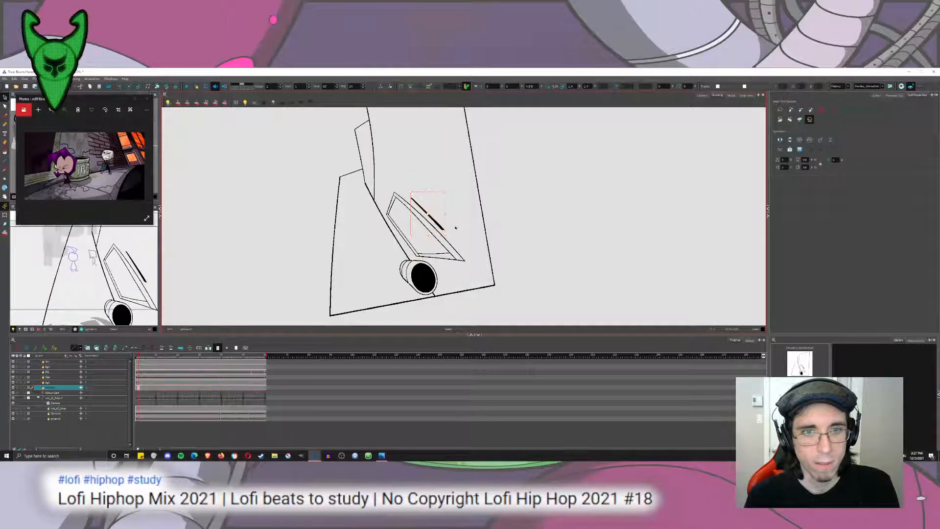
Delete the solid black bar shape beside the window frame.
scroll(450, 229, up, 4)
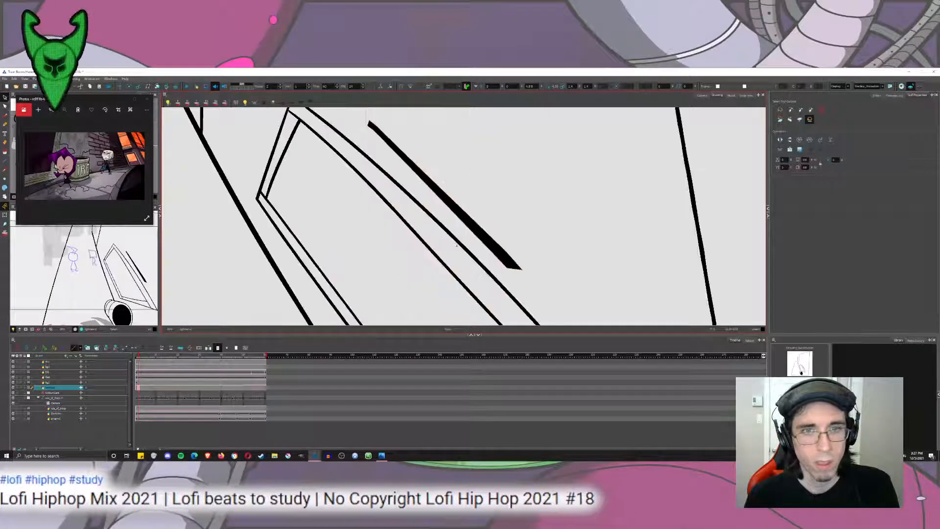
key(Delete)
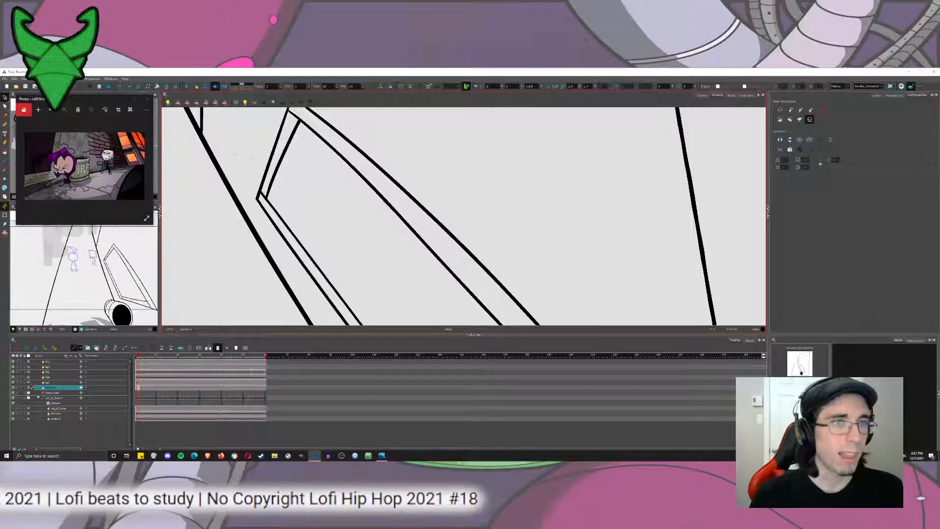
scroll(295, 185, down, 5)
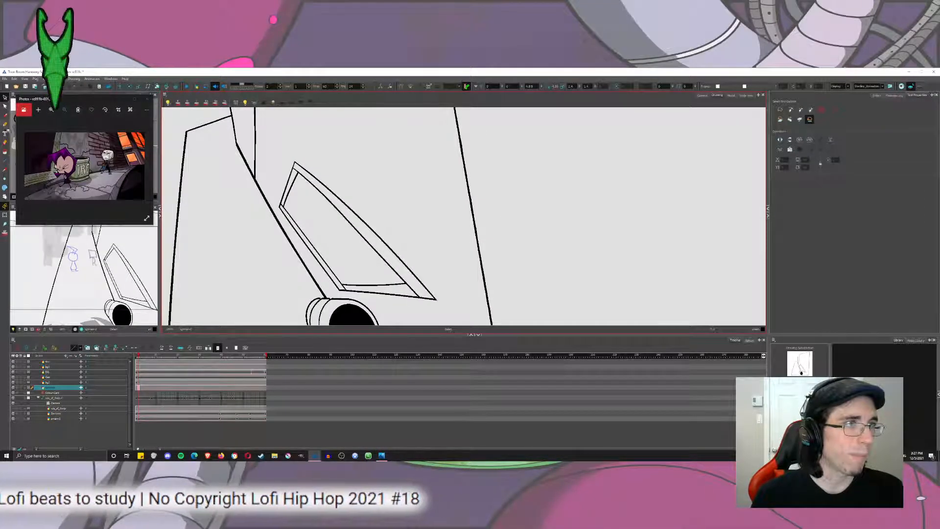
Draw a line down the middle of the window frame's long diagonal bar and bend it to follow the bar's curve.
key(alt+b)
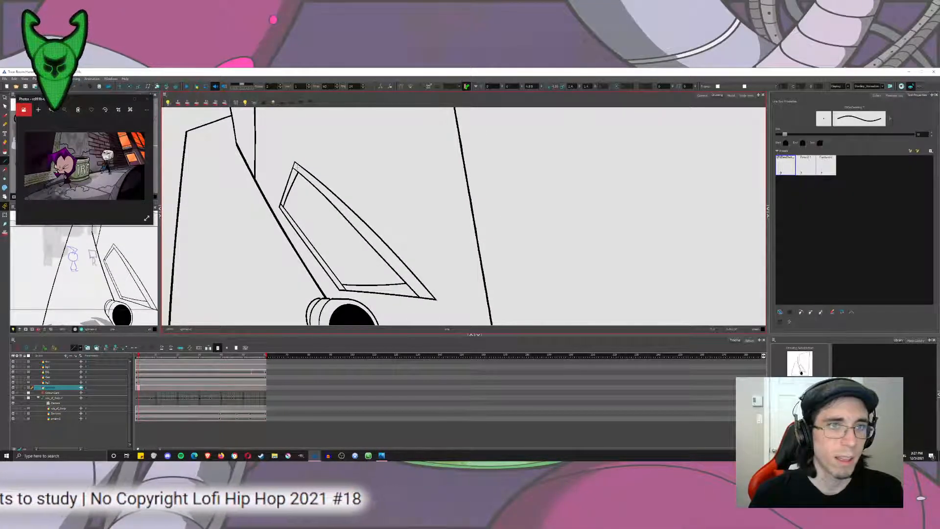
drag(295, 166, 429, 297)
click(5, 106)
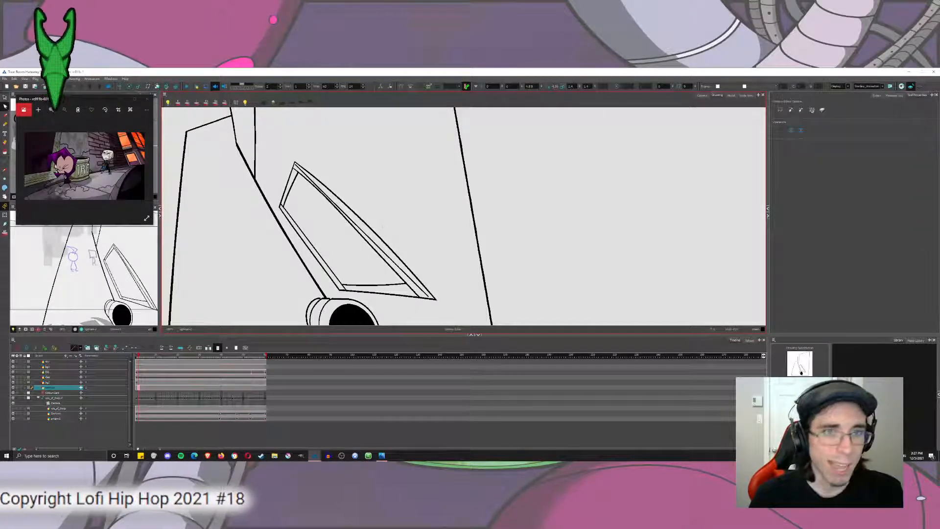
drag(366, 235, 368, 225)
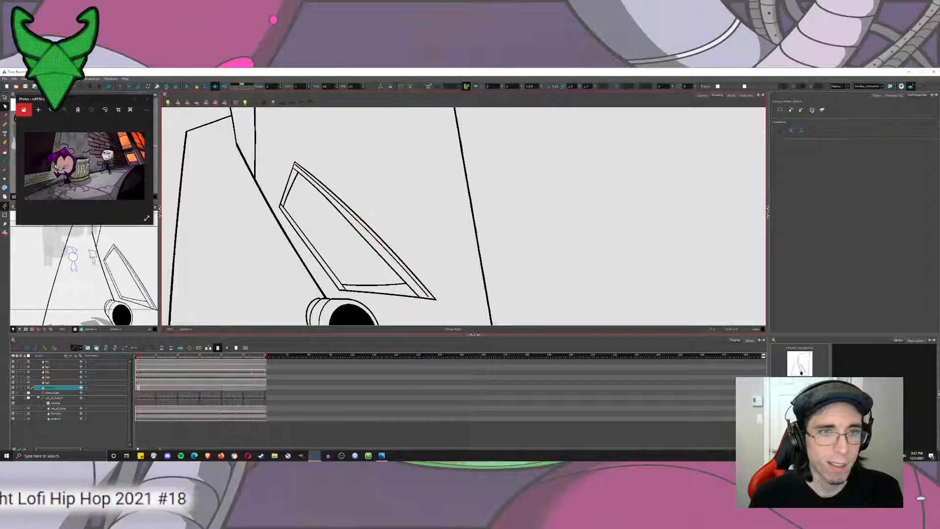
Reduce the thickness of the new line inside the long diagonal bar and adjust its placement.
click(5, 98)
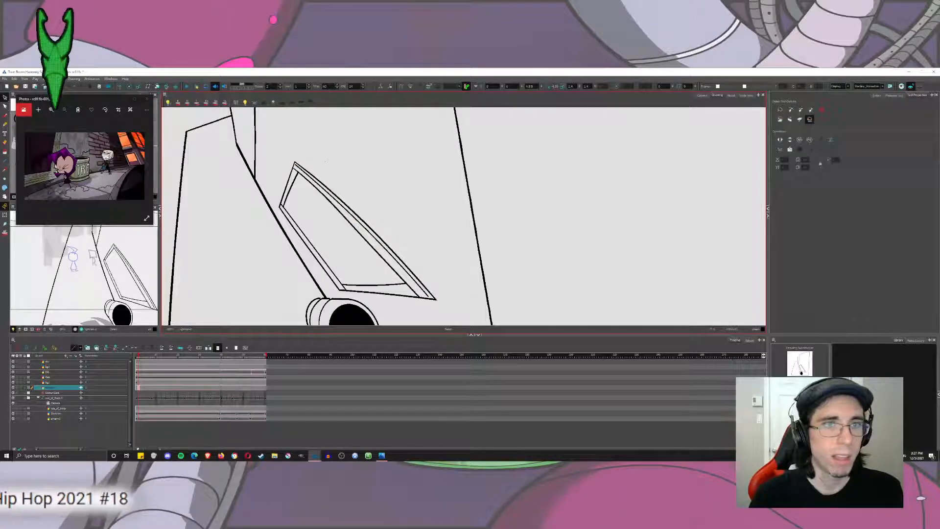
scroll(281, 204, up, 3)
click(390, 183)
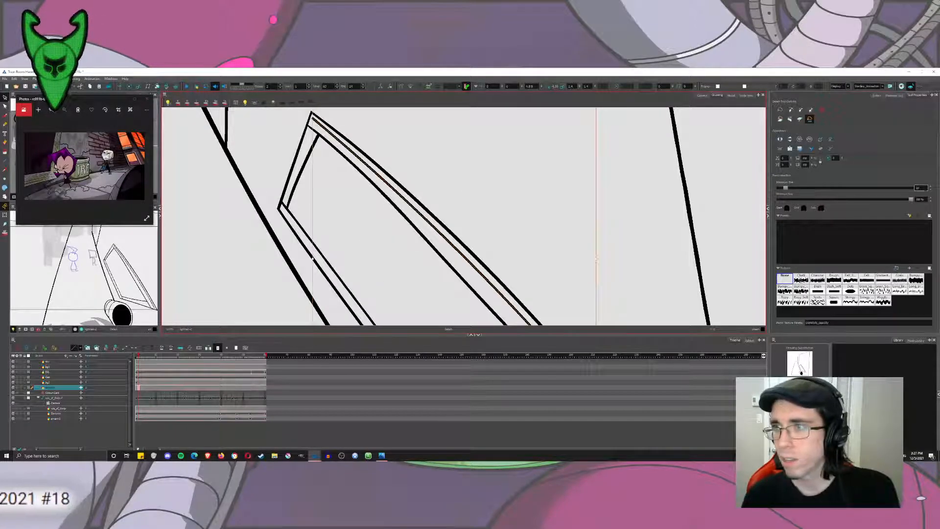
key(ampersand)
key(ctrl+z)
drag(460, 235, 389, 121)
mouse_move(474, 222)
mouse_down()
mouse_move(511, 322)
mouse_move(466, 233)
mouse_up()
scroll(310, 164, down, 1)
Refine the thin line's curve with the Contour Editor so it runs parallel to the diagonal bar's edges.
click(6, 107)
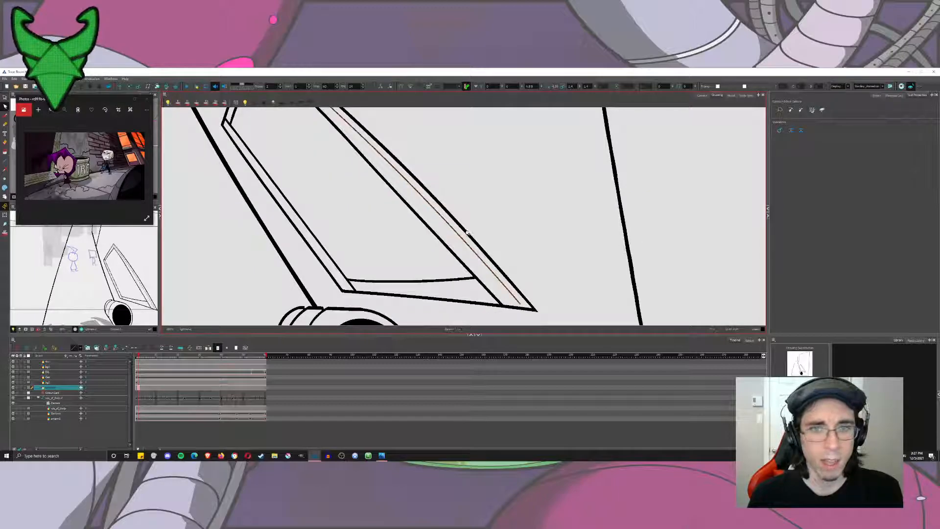
scroll(468, 233, down, 1)
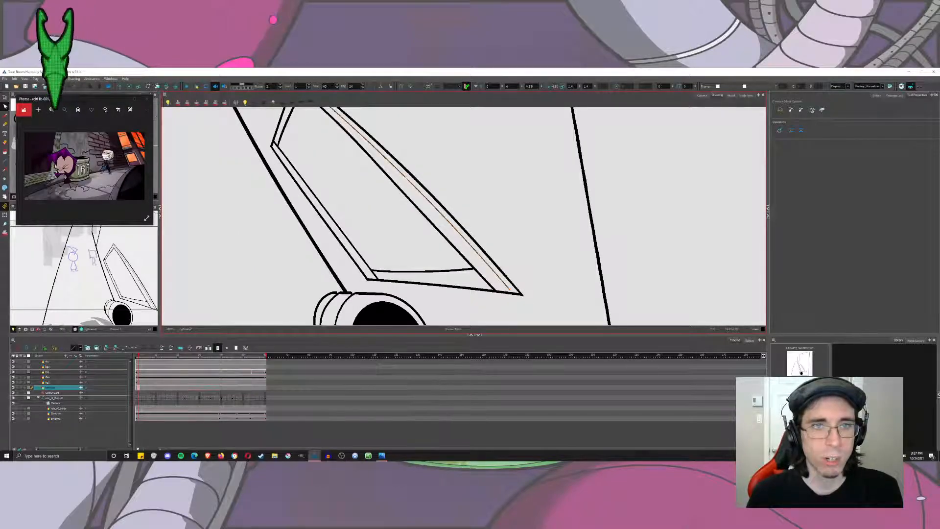
drag(406, 176, 375, 184)
Duplicate the thin line and offset the copy beside it within the long diagonal bar.
click(5, 98)
click(368, 183)
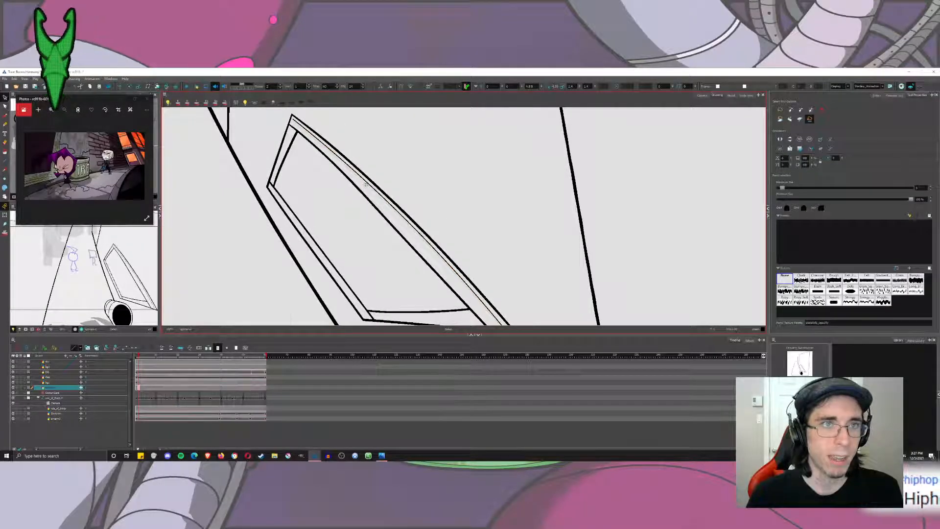
drag(366, 185, 364, 186)
drag(433, 289, 394, 187)
drag(459, 264, 446, 262)
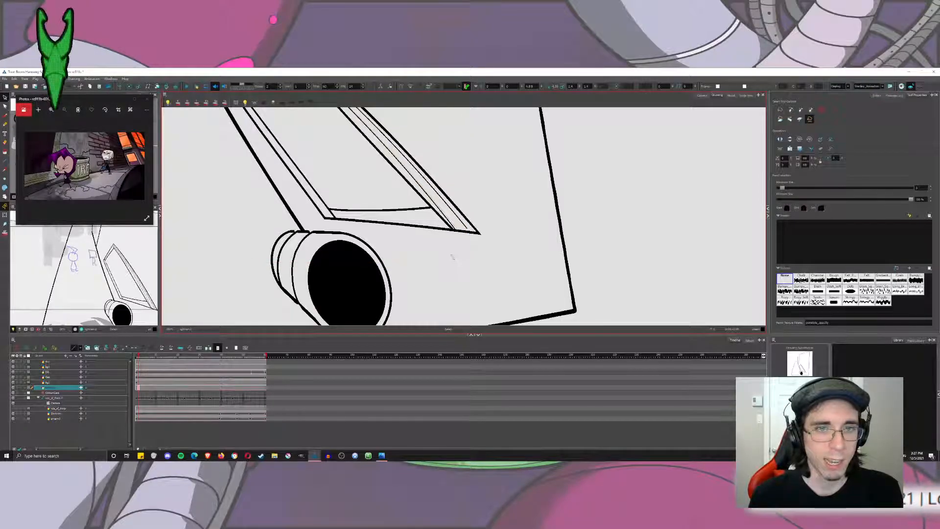
drag(431, 189, 494, 302)
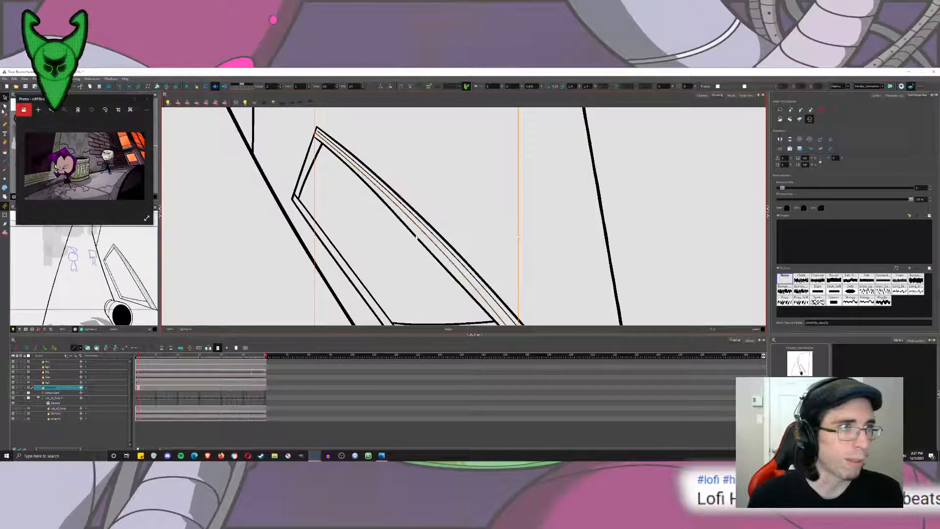
Reshape the duplicated line with the Contour Editor to fit along the inner side of the diagonal bar.
key(alt+q)
scroll(342, 160, up, 3)
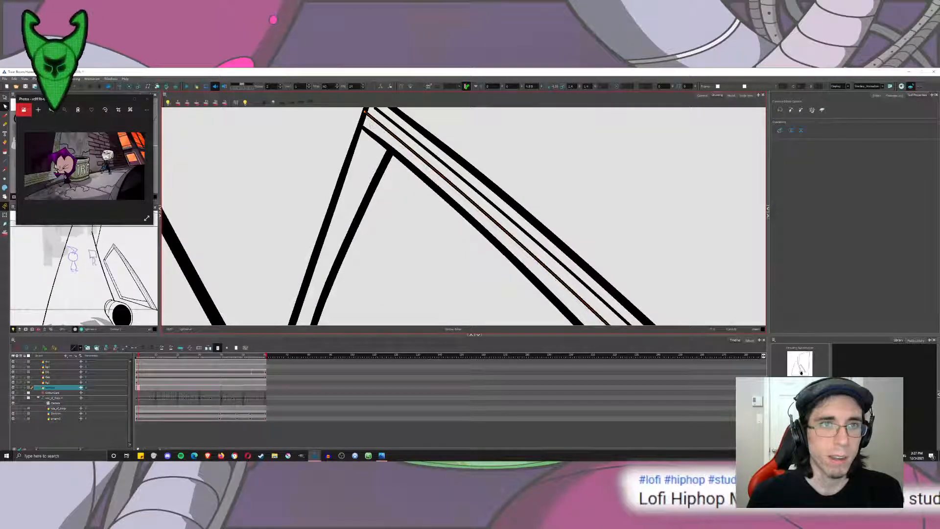
scroll(371, 129, down, 5)
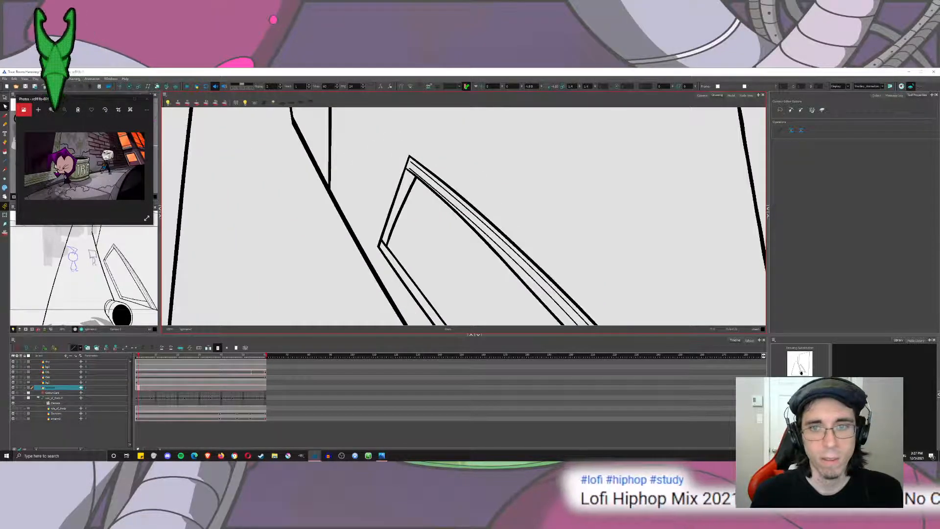
scroll(497, 219, down, 2)
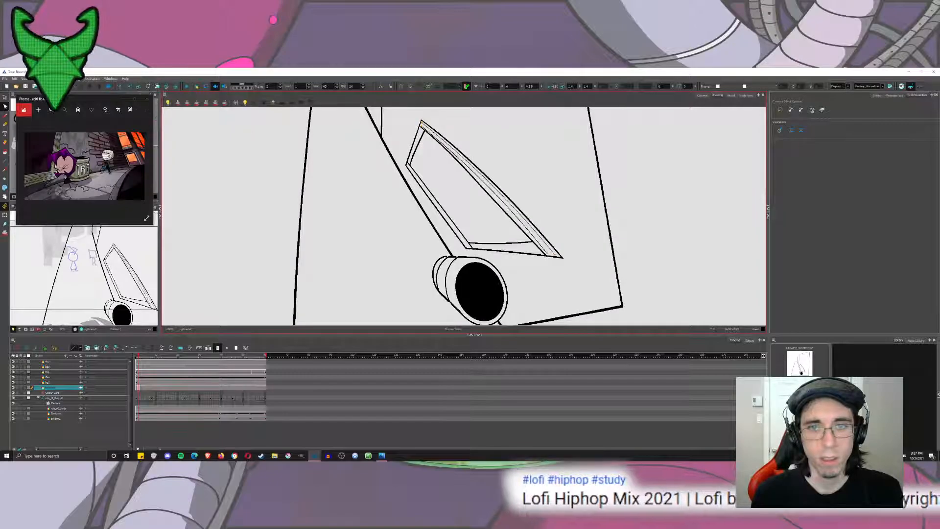
click(545, 254)
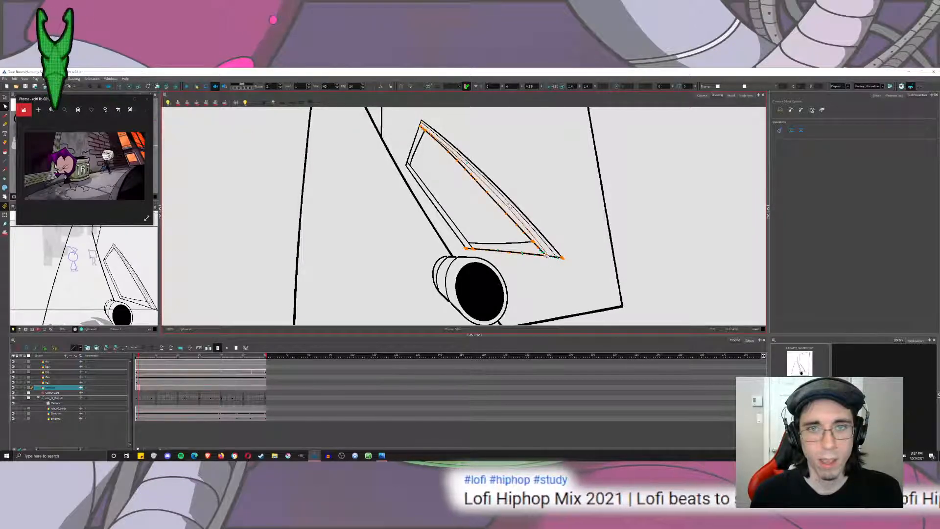
click(506, 211)
click(319, 112)
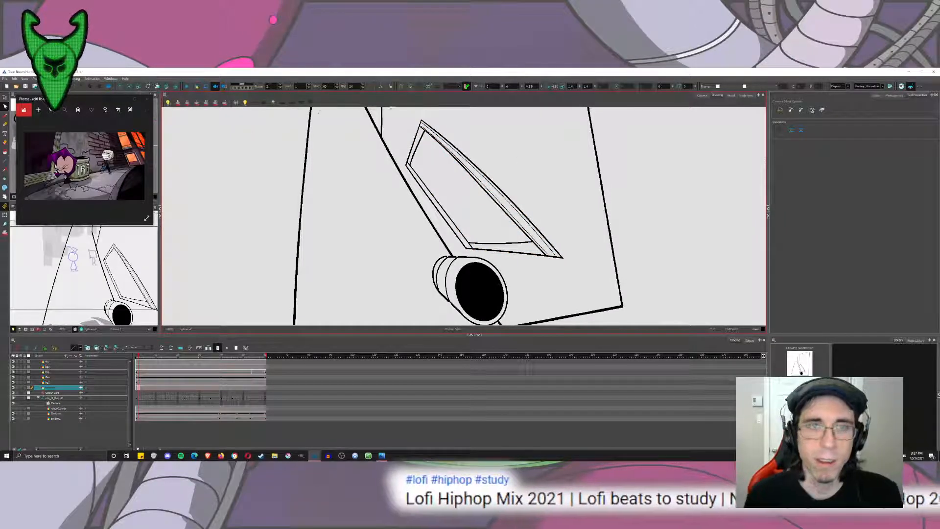
scroll(506, 157, up, 5)
mouse_move(506, 157)
mouse_down()
mouse_move(495, 189)
mouse_move(425, 162)
mouse_up()
Add a third thin line inside the diagonal bar by duplicating one and aligning both its ends with the frame.
scroll(495, 188, down, 2)
click(6, 99)
drag(368, 171, 389, 199)
click(386, 194)
click(389, 201)
click(387, 200)
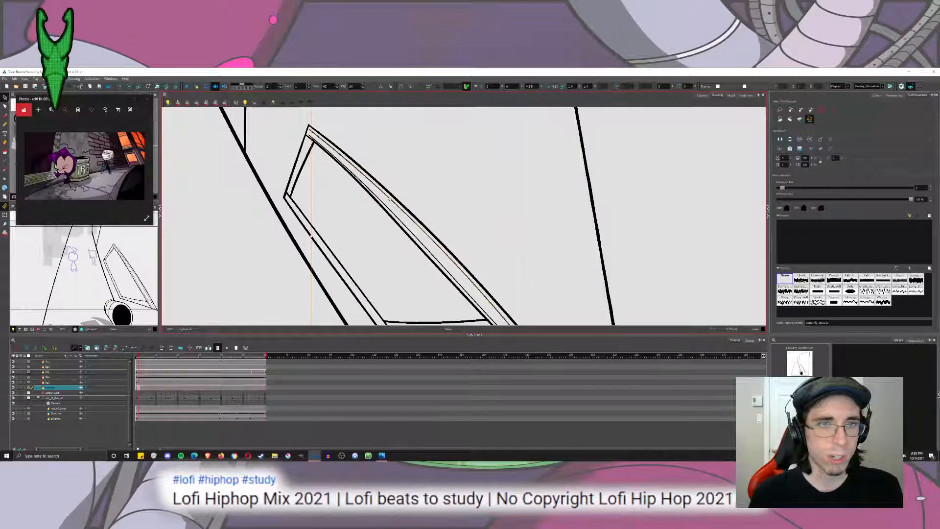
click(388, 199)
click(387, 199)
drag(478, 258, 407, 90)
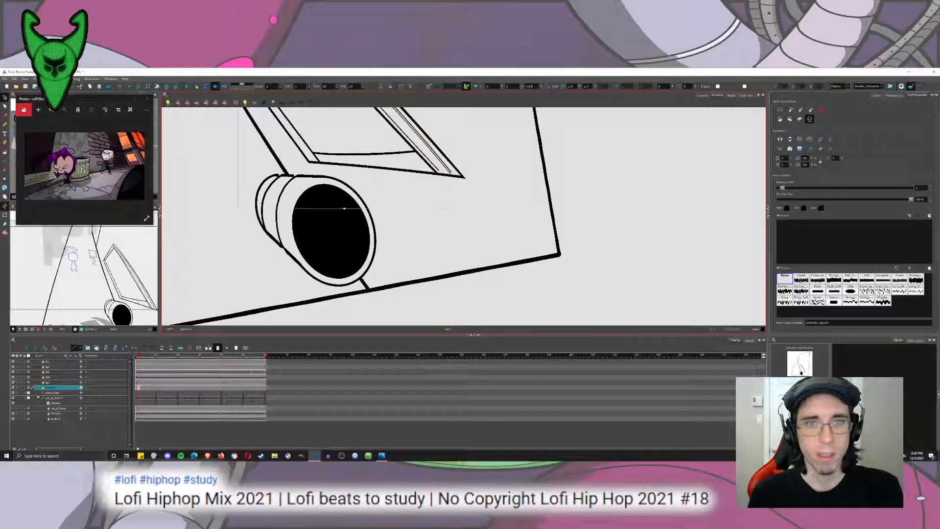
drag(450, 208, 445, 204)
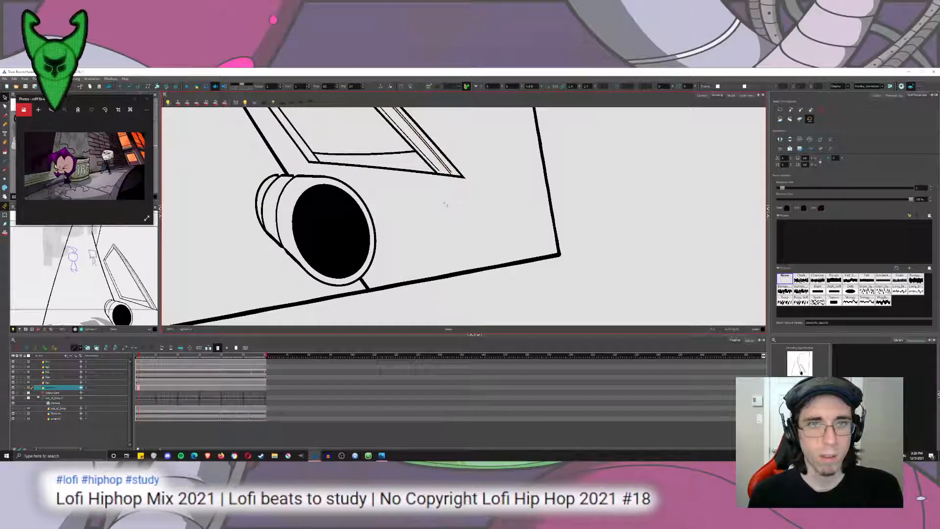
drag(479, 155, 526, 311)
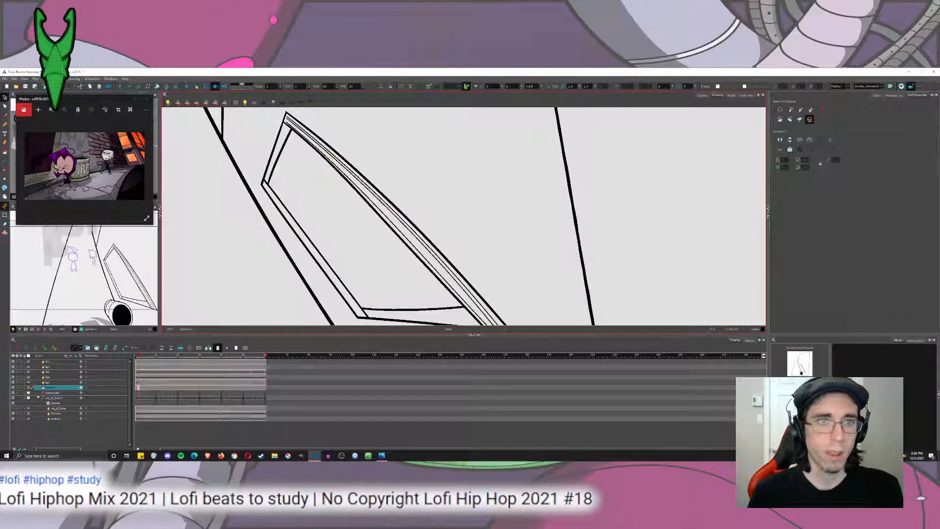
Duplicate another thin line for a fourth parallel line near the bar's inner edge, and adjust its position and length.
click(371, 201)
click(377, 203)
click(386, 217)
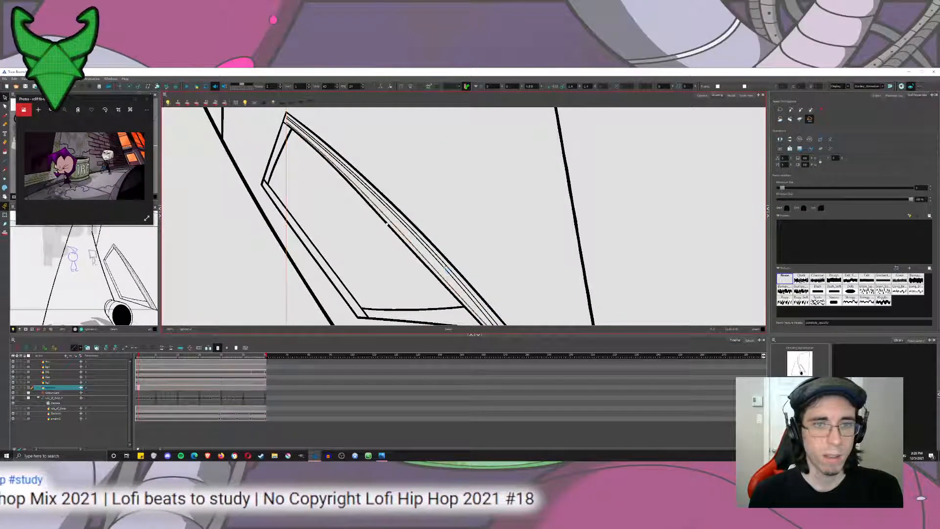
drag(454, 301, 415, 204)
click(449, 258)
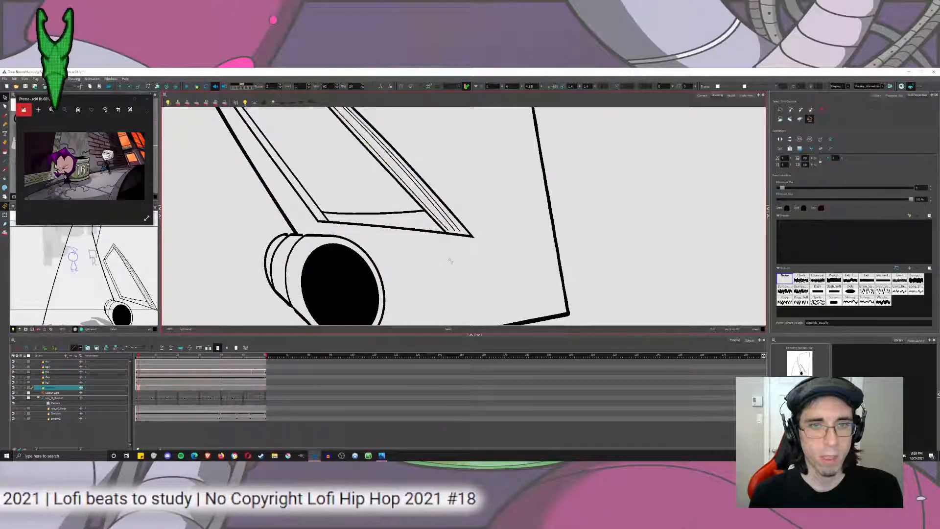
click(370, 146)
drag(368, 116, 470, 318)
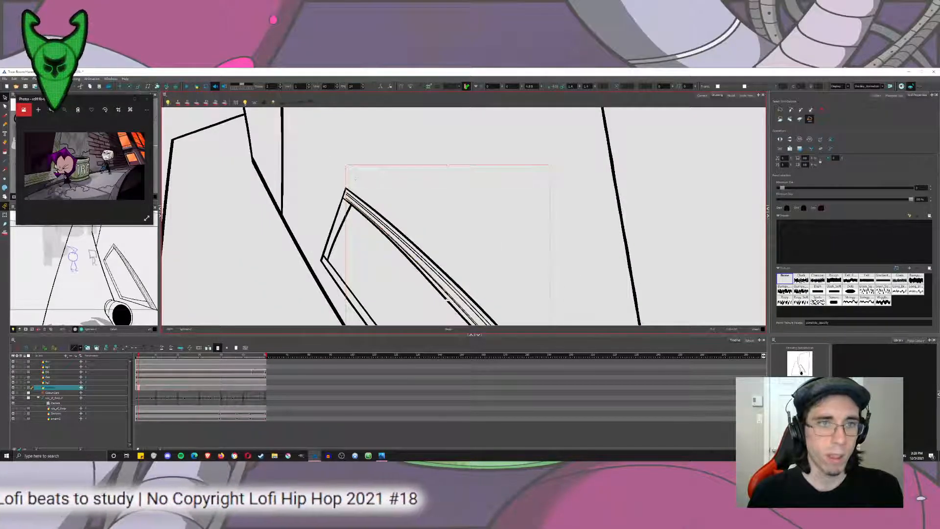
key(Escape)
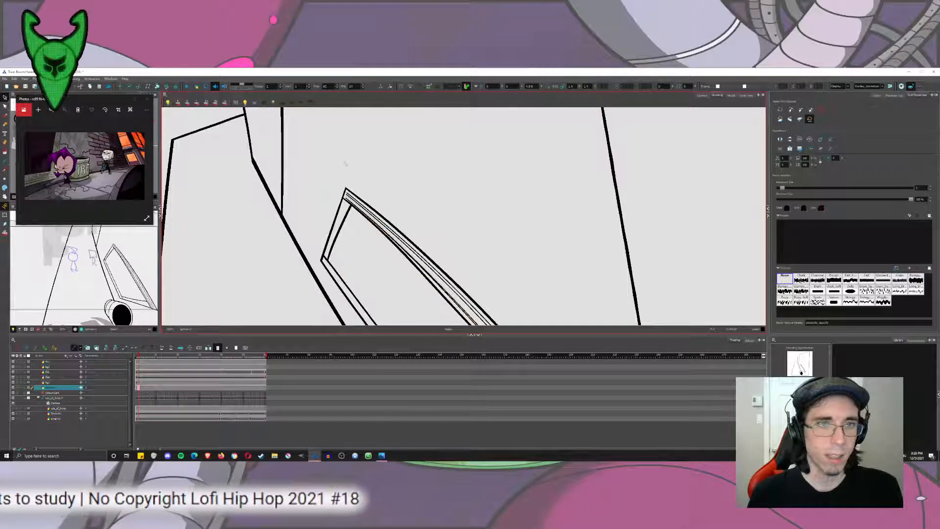
drag(344, 164, 347, 166)
key(Escape)
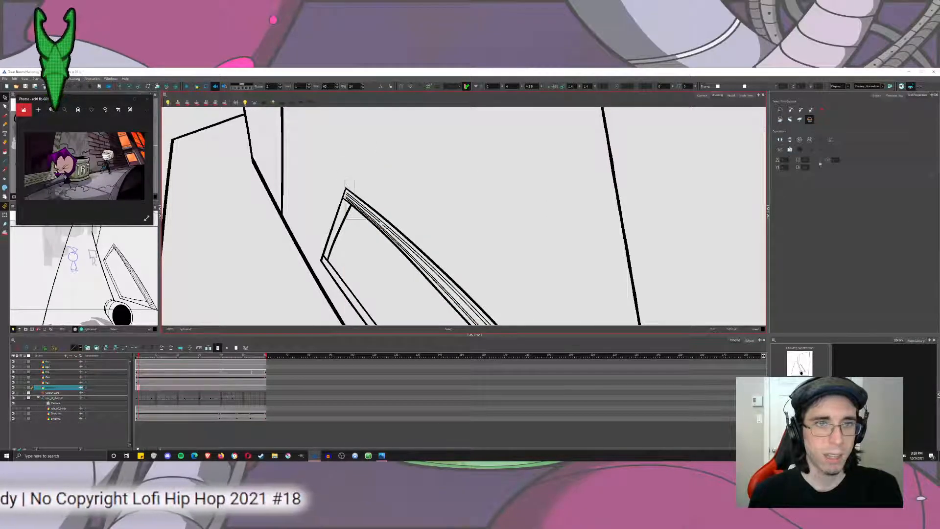
Shift the upper end of the third thin line with the Contour Editor to space the lines evenly at the diagonal bar's top.
scroll(338, 200, up, 5)
click(376, 173)
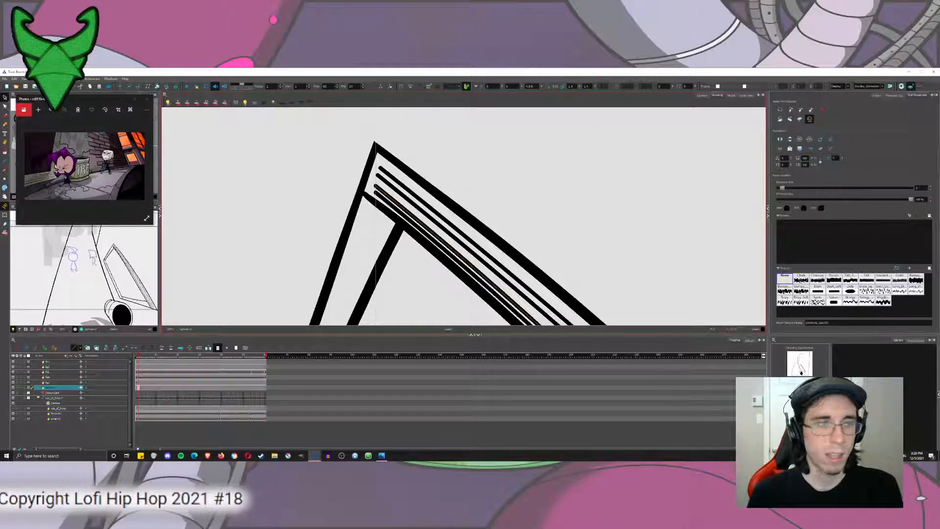
key(alt+q)
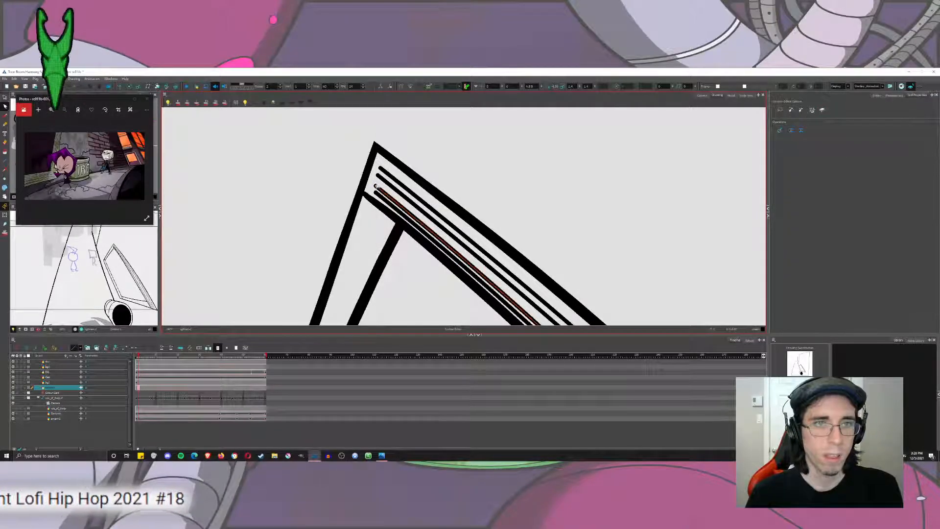
click(377, 185)
drag(499, 318, 535, 200)
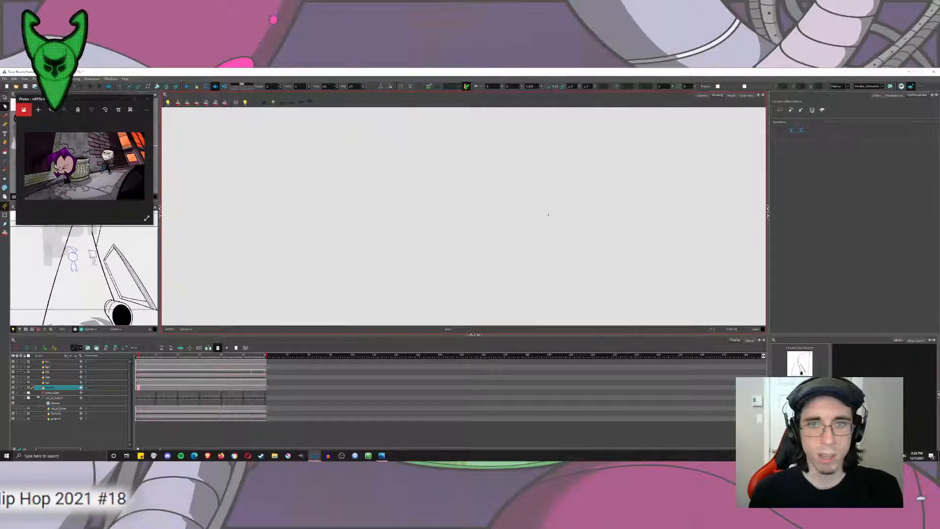
scroll(548, 211, down, 10)
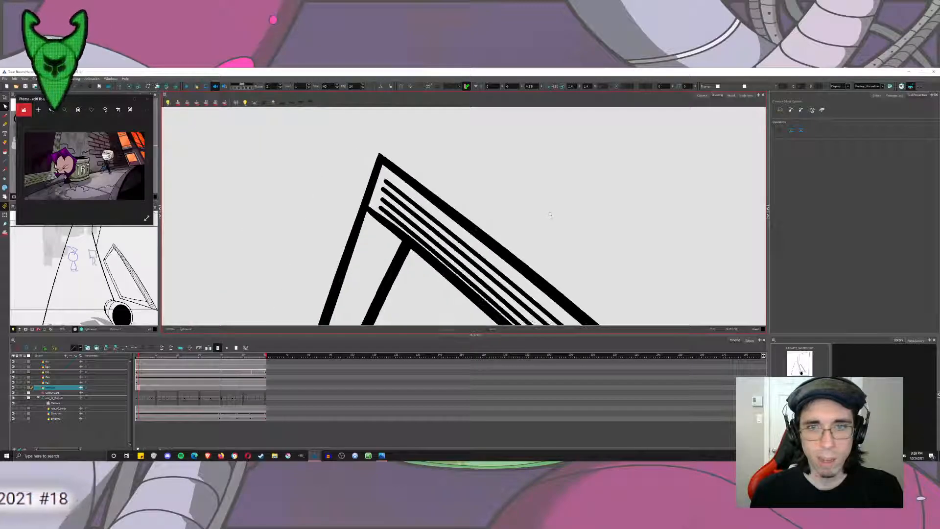
scroll(552, 218, down, 4)
scroll(618, 229, up, 3)
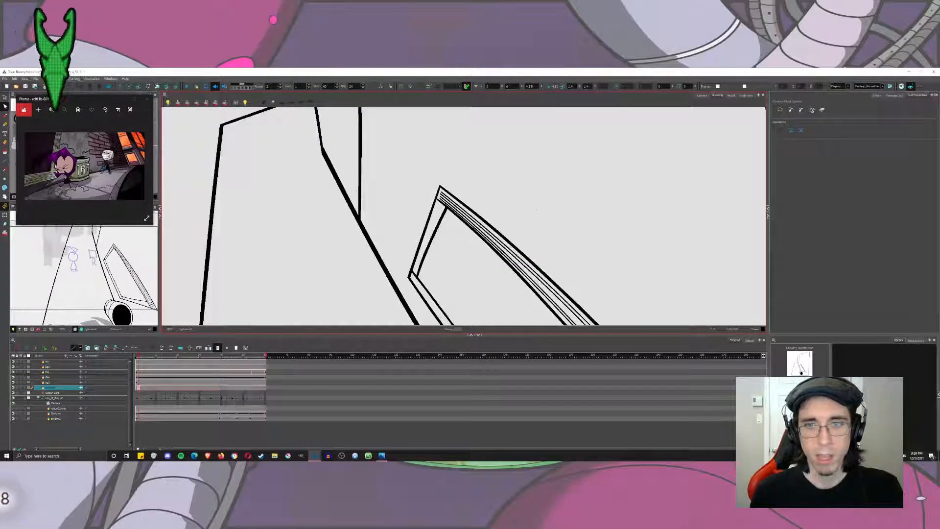
Even out the spacing between the inner thin lines along the middle of the diagonal bar.
drag(543, 284, 488, 203)
scroll(487, 203, up, 3)
scroll(487, 204, down, 2)
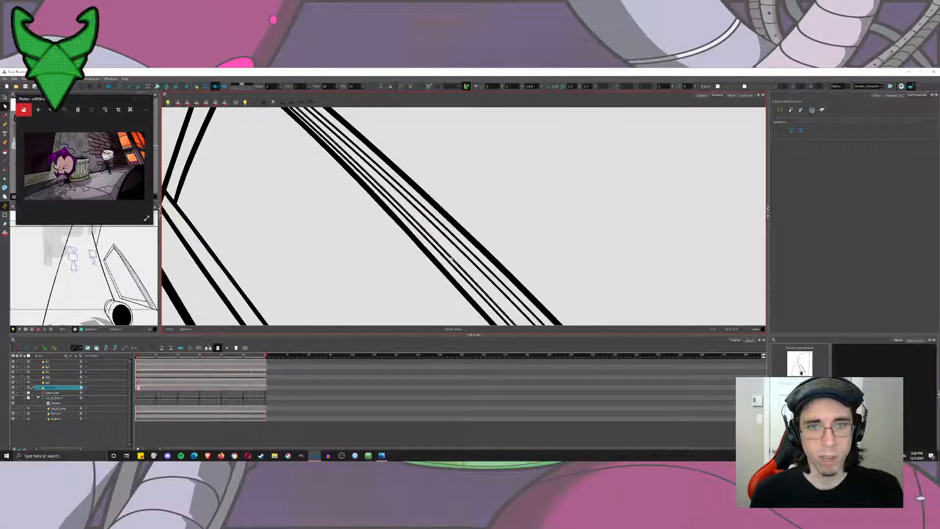
key(ctrl+z)
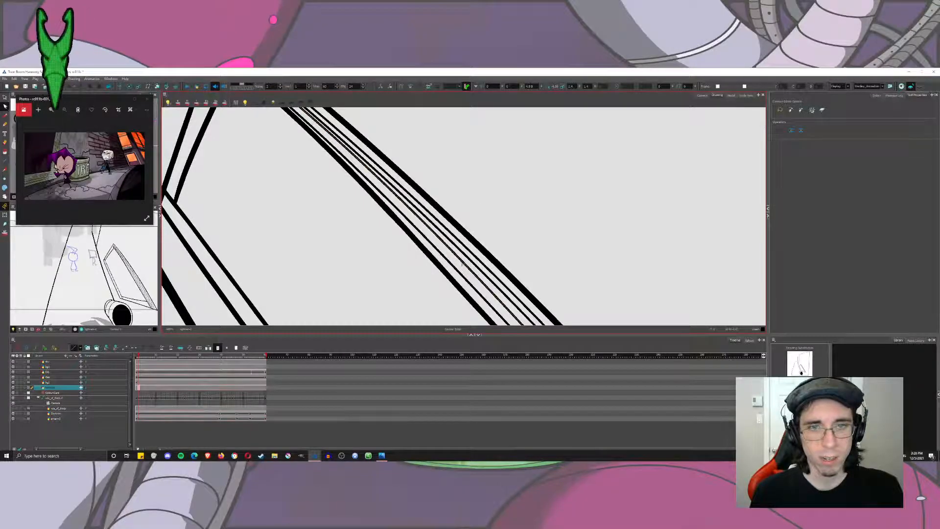
click(464, 267)
scroll(464, 267, down, 5)
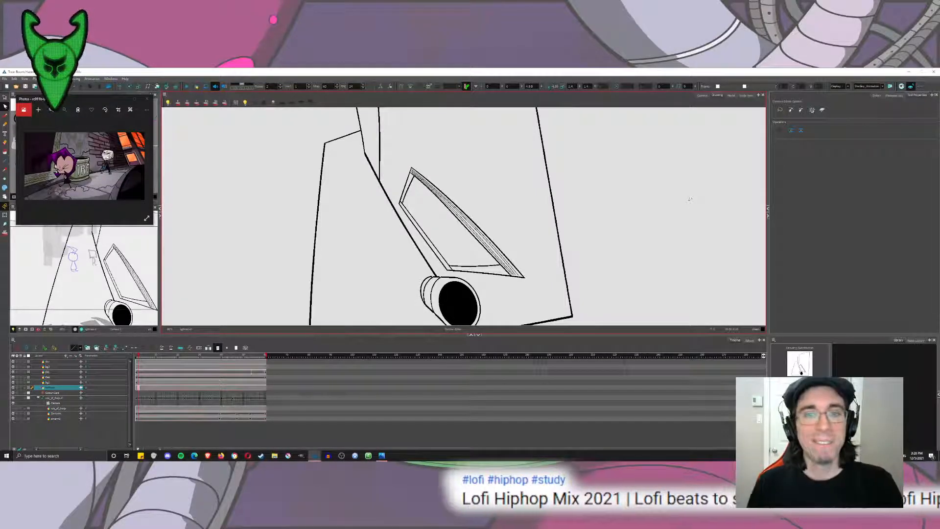
Adjust the lower end of the outermost thin line near the frame's lower corner, following the bar's outer edge.
key(ctrl+space)
drag(487, 247, 532, 294)
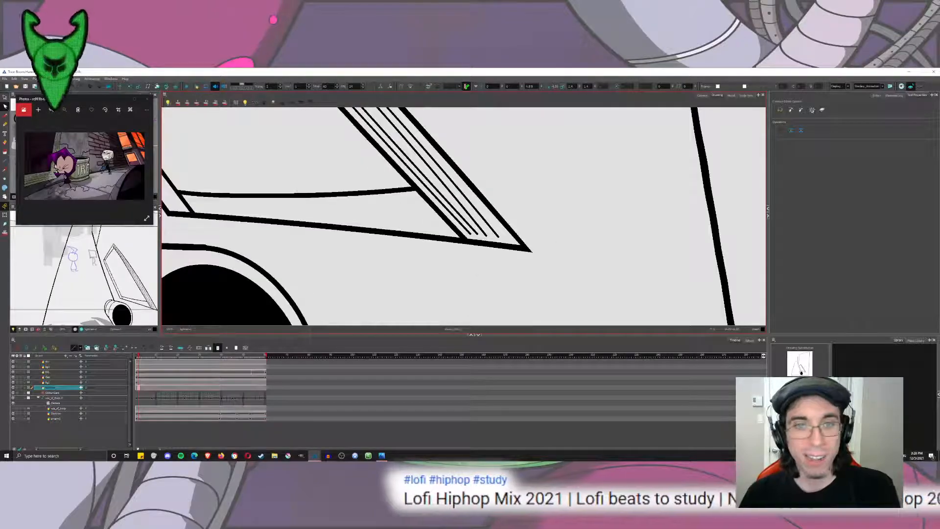
key(space)
mouse_move(472, 192)
mouse_down()
mouse_move(493, 284)
mouse_move(456, 161)
mouse_move(489, 224)
mouse_move(521, 241)
mouse_up()
key(ctrl+space)
click(500, 237)
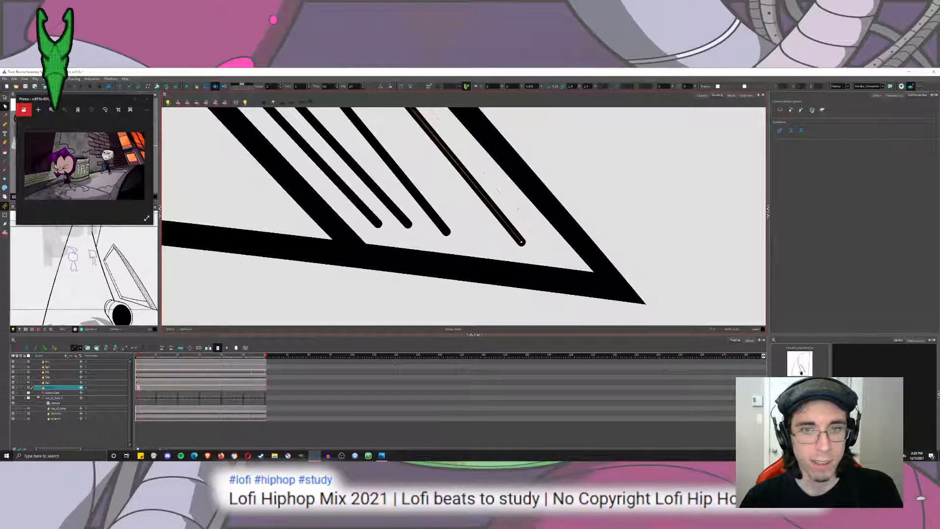
key(ctrl+space)
drag(504, 199, 454, 144)
key(space)
drag(436, 114, 436, 243)
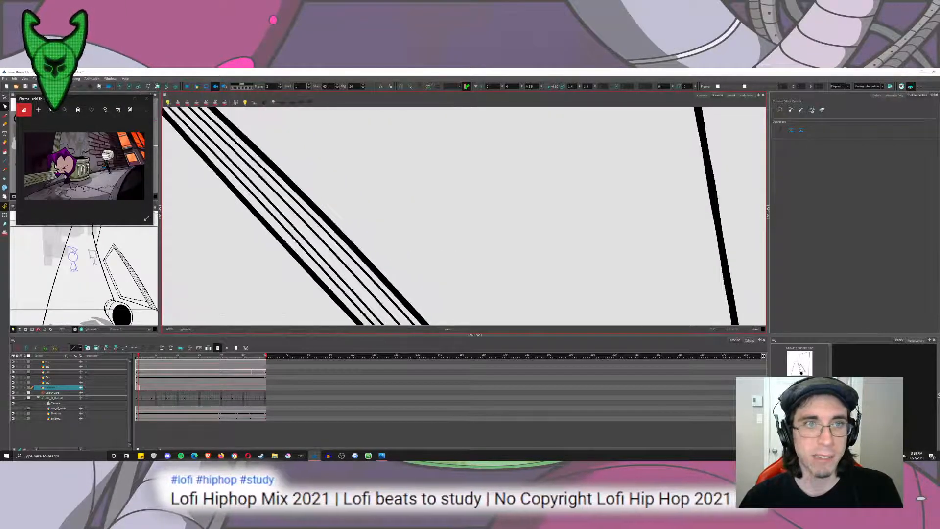
Reshape the thin line beside the outermost one along the bar's lower half to balance the gaps between the lines.
drag(436, 284, 421, 110)
click(494, 278)
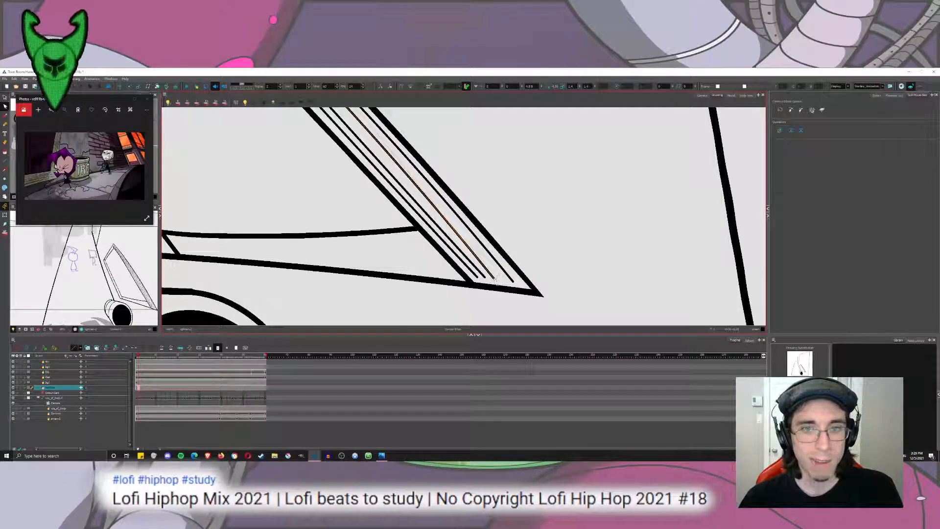
drag(453, 228, 490, 315)
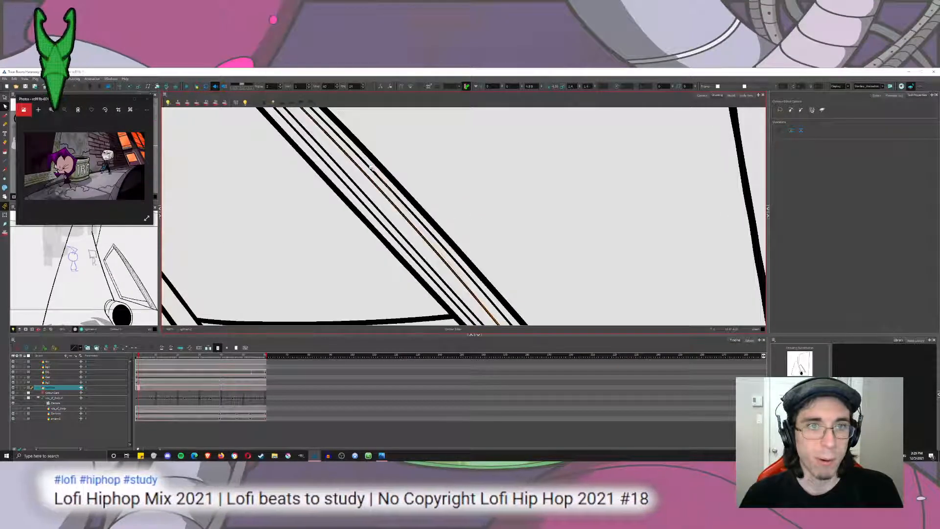
drag(399, 210, 402, 208)
key(ctrl+space)
drag(413, 153, 440, 203)
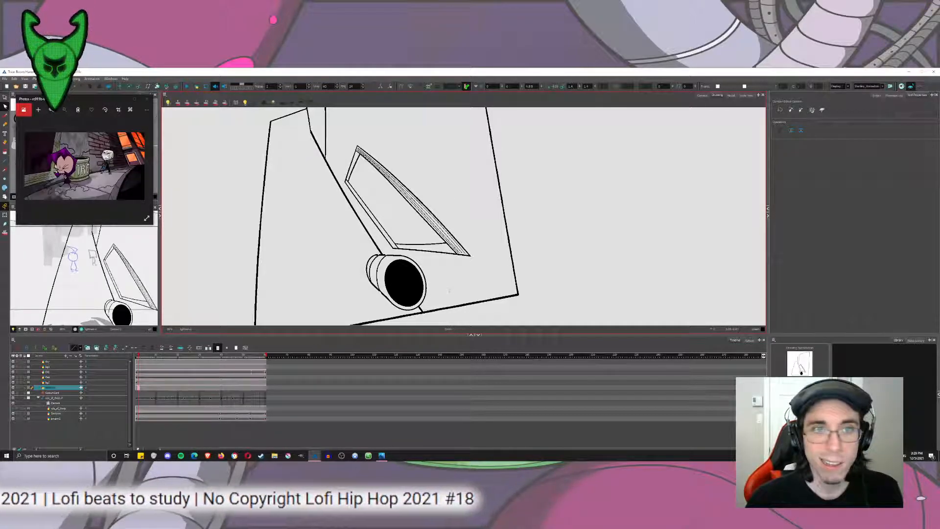
mouse_move(318, 167)
mouse_down()
mouse_move(338, 159)
mouse_move(316, 202)
mouse_move(339, 179)
mouse_up()
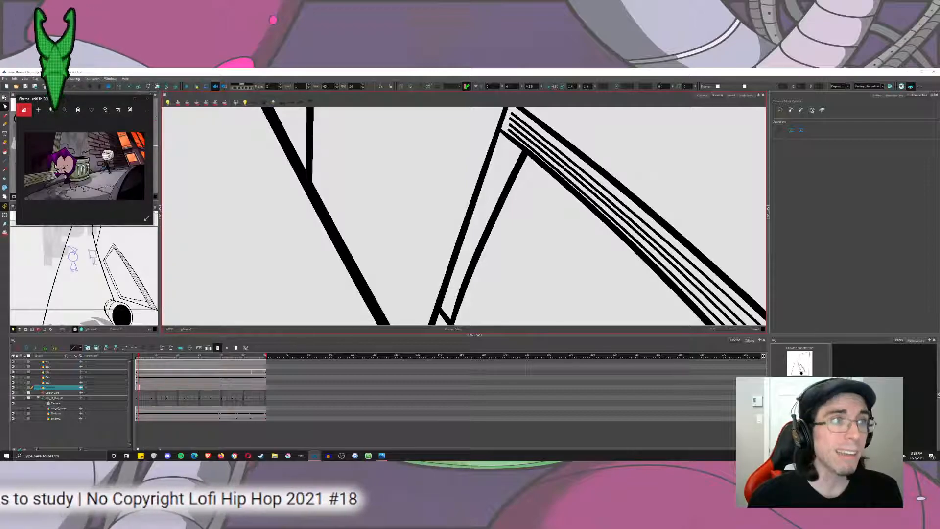
key(alt+s)
key(alt+/)
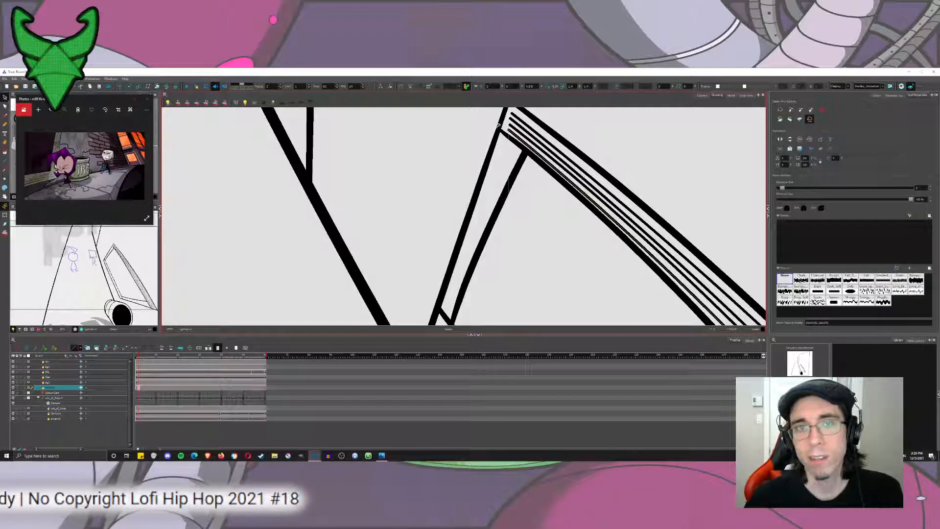
shift+click(542, 151)
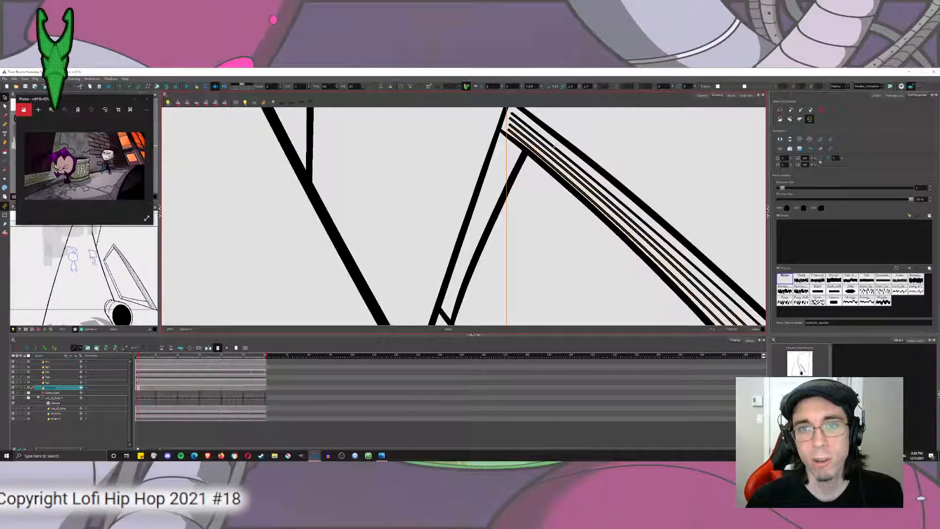
shift+click(556, 146)
click(73, 79)
mouse_move(112, 109)
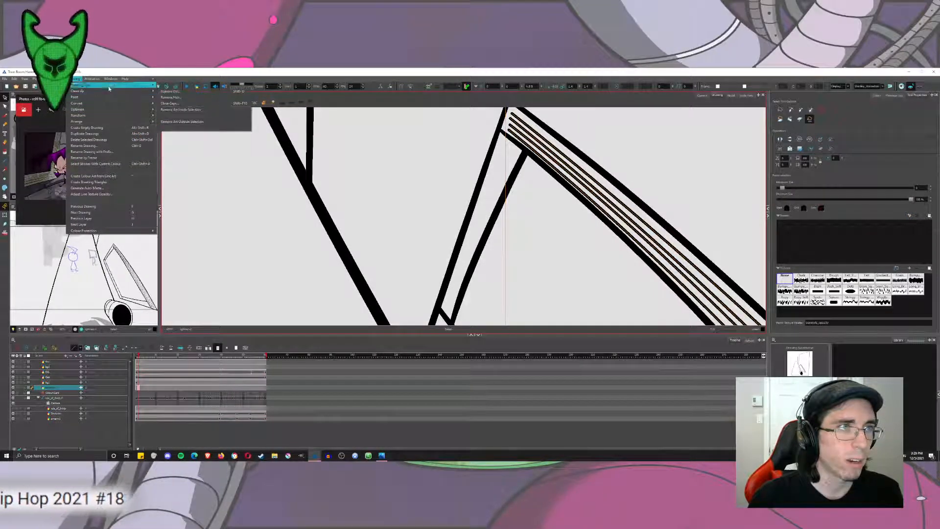
click(163, 104)
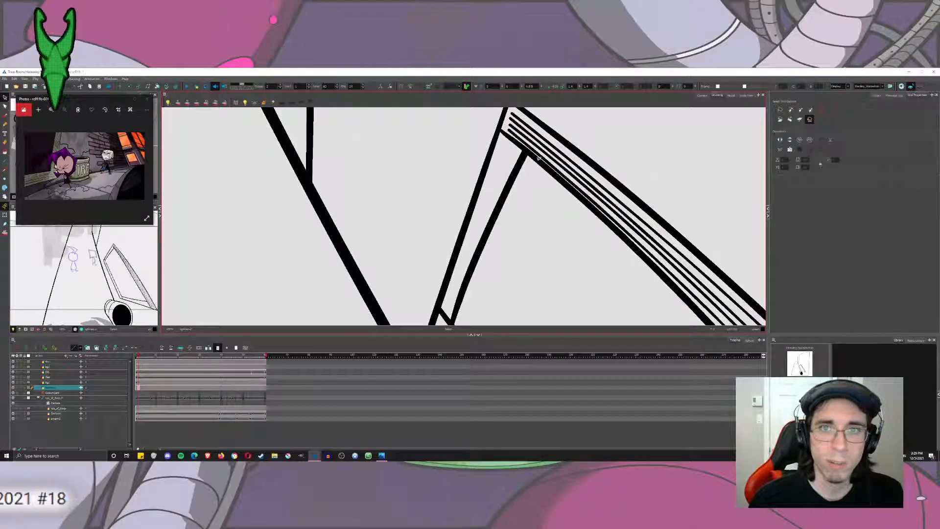
scroll(558, 164, down, 2)
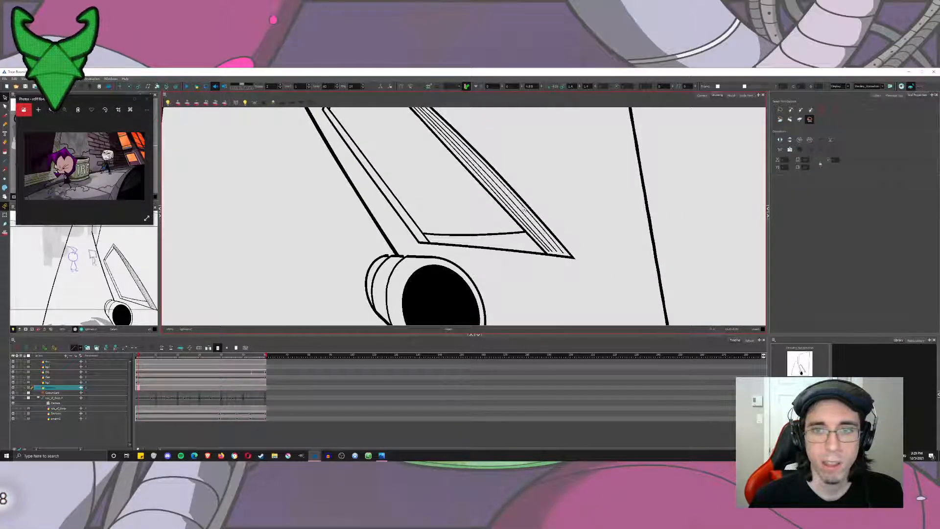
scroll(552, 234, up, 5)
scroll(531, 228, down, 7)
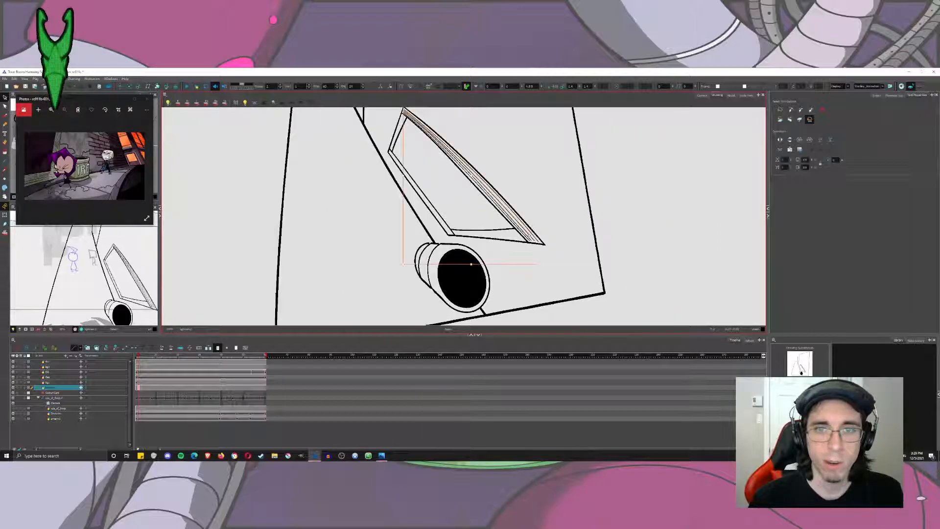
scroll(523, 206, up, 5)
key(alt+b)
click(521, 200)
scroll(518, 196, down, 4)
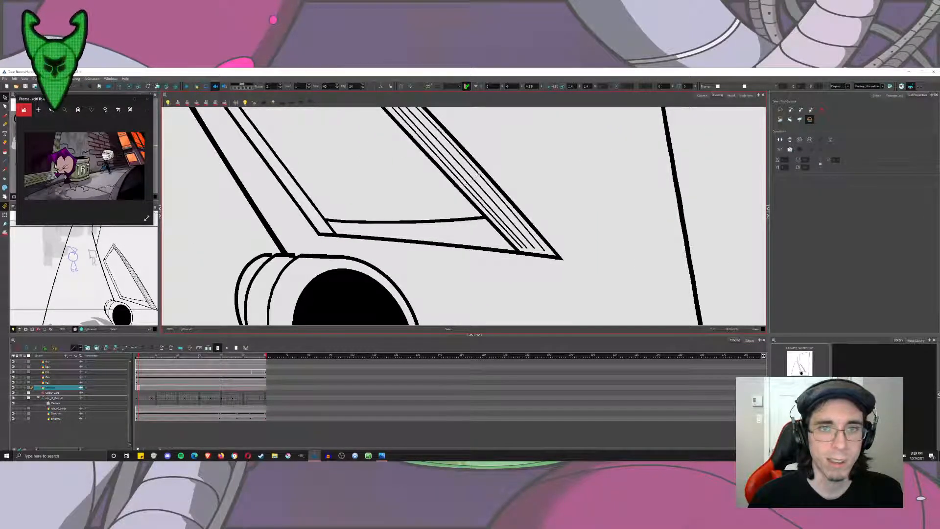
Draw two thin lines inside the window's bottom sill with a finer pencil, one along its lower edge and one under its upper edge.
click(4, 160)
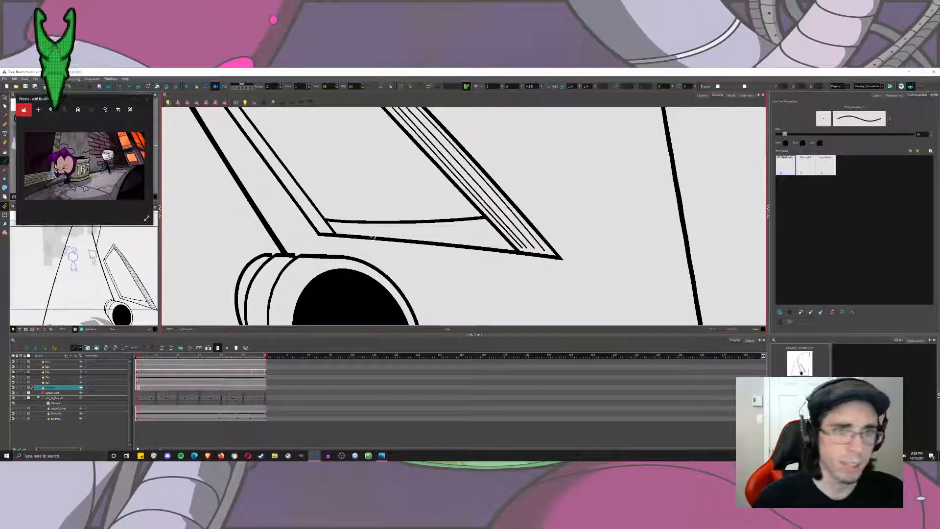
drag(339, 232, 483, 238)
key(ctrl+z)
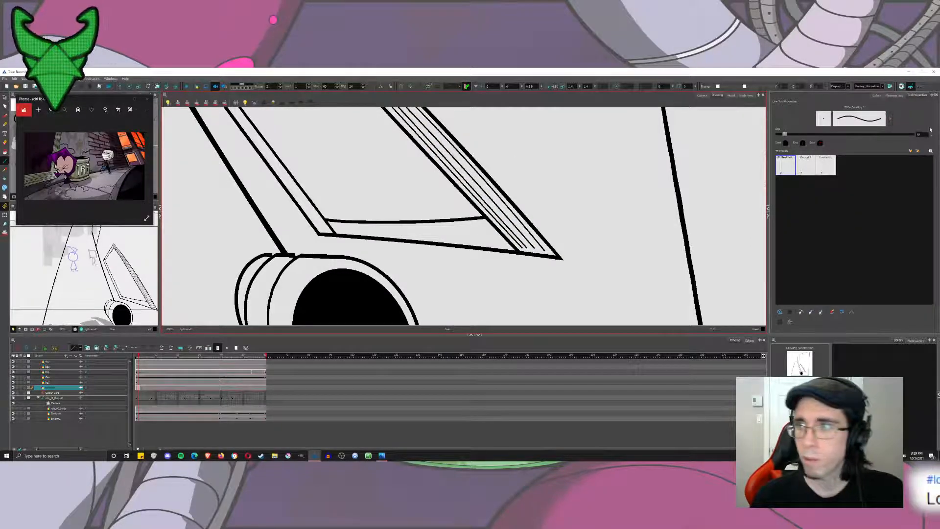
mouse_move(335, 234)
mouse_down()
mouse_move(381, 228)
mouse_move(491, 235)
mouse_move(509, 250)
mouse_up()
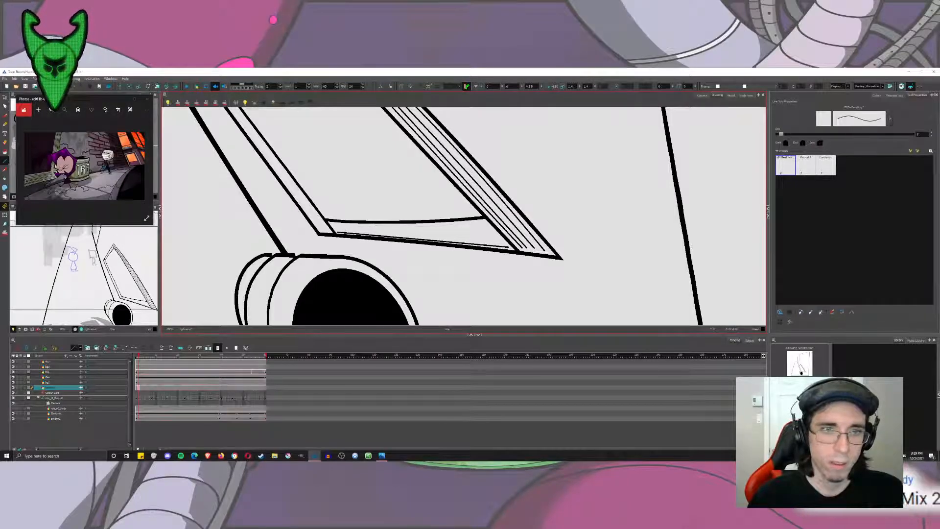
drag(328, 222, 483, 220)
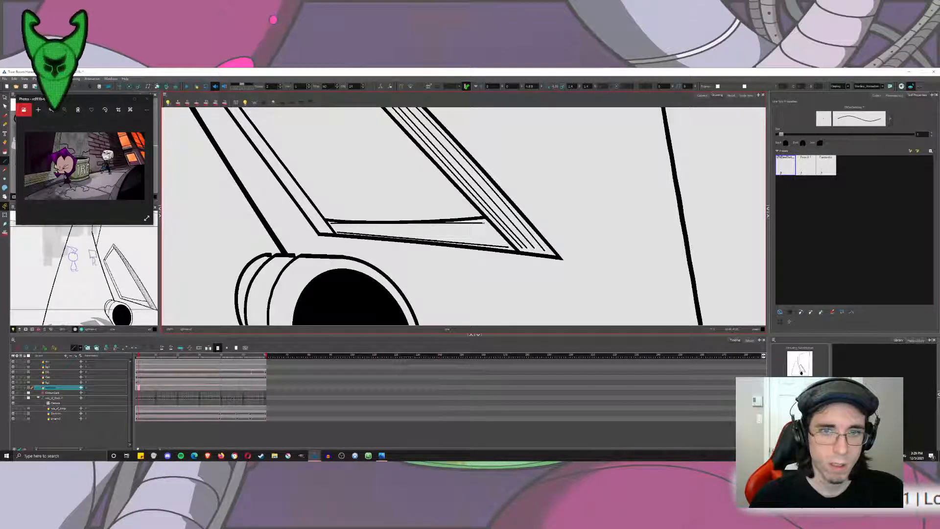
Bend the thin line under the sill's upper edge with the Contour Editor to follow that edge's curve.
key(alt+q)
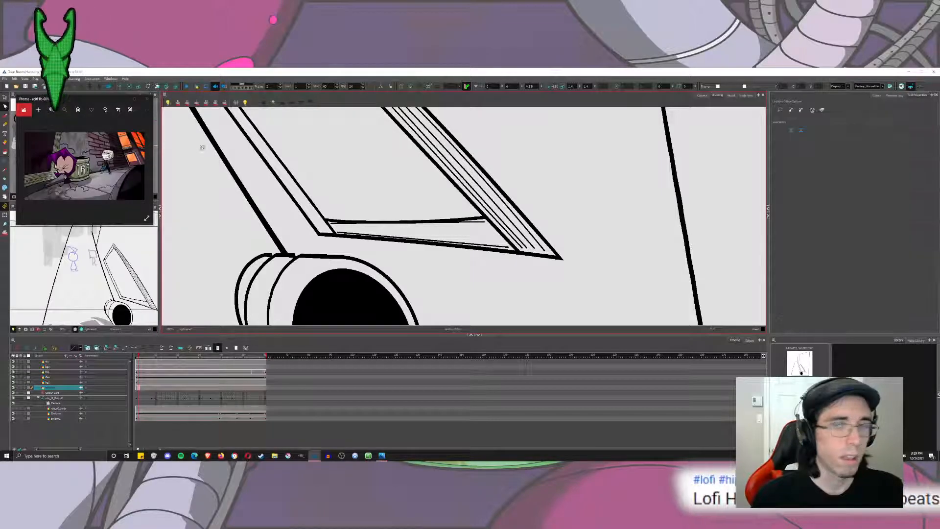
drag(393, 223, 413, 237)
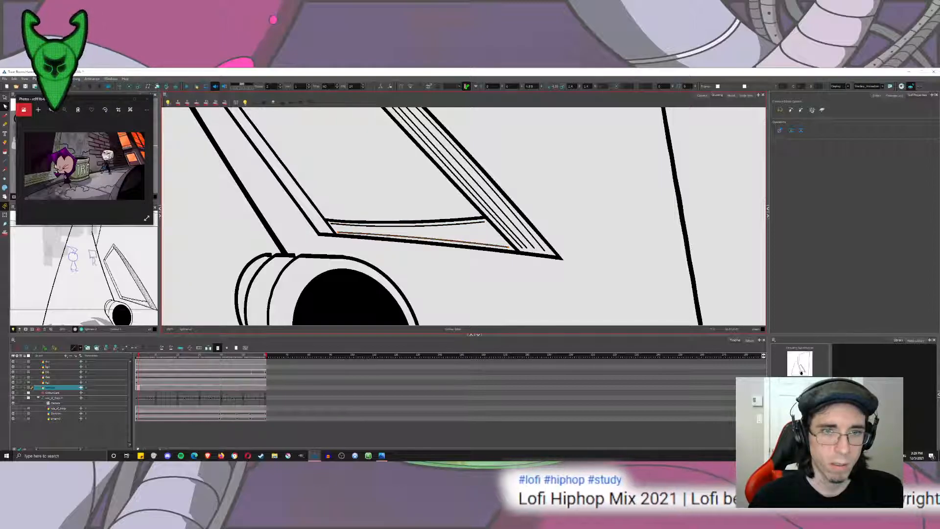
click(410, 264)
Draw a third thin line inside the window's bottom sill, just above the lower one, and check its curve with the Contour Editor.
click(4, 161)
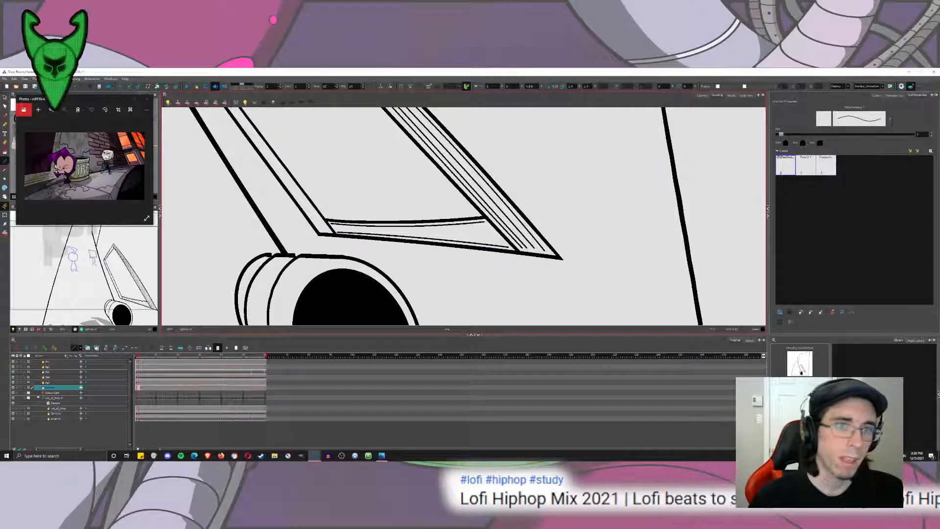
drag(336, 230, 499, 240)
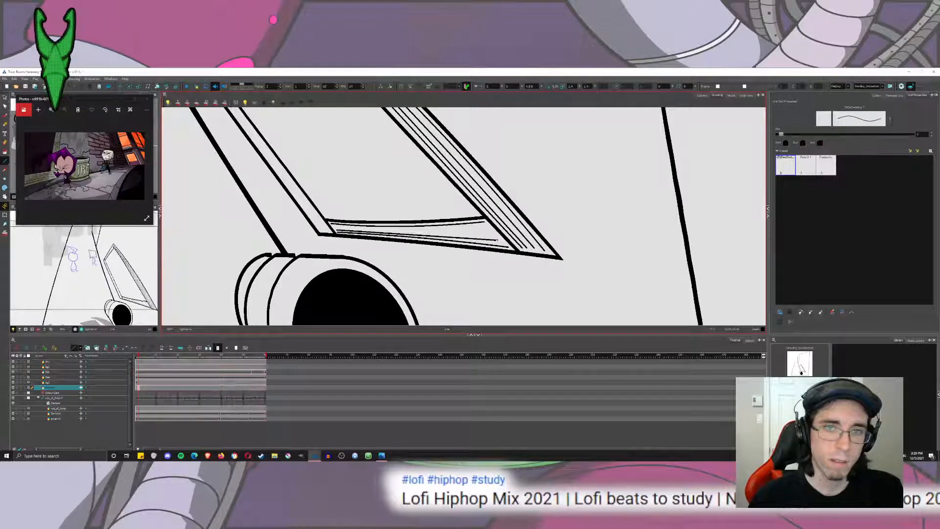
key(alt+q)
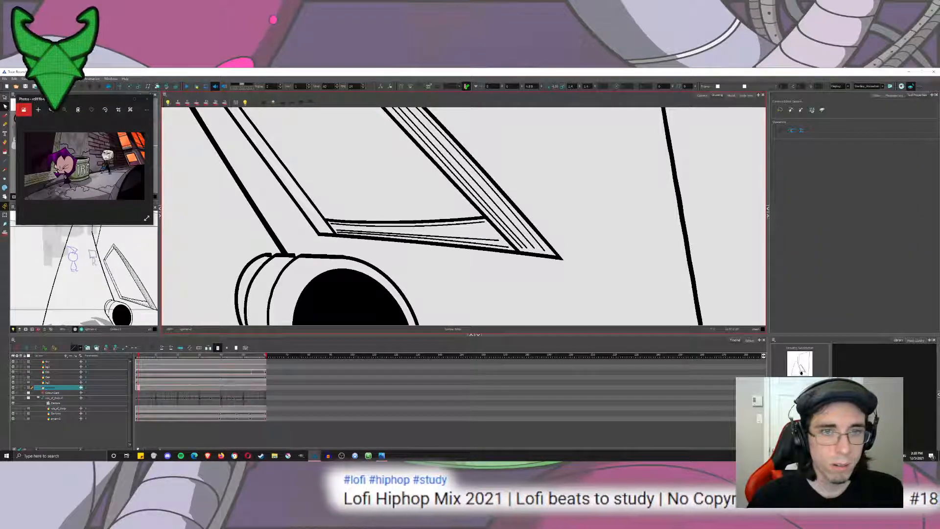
click(409, 234)
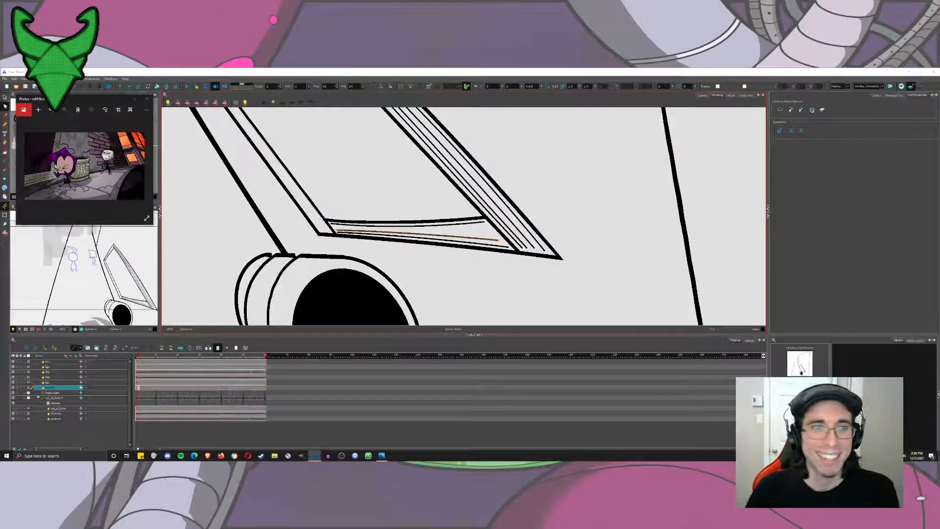
scroll(434, 204, up, 3)
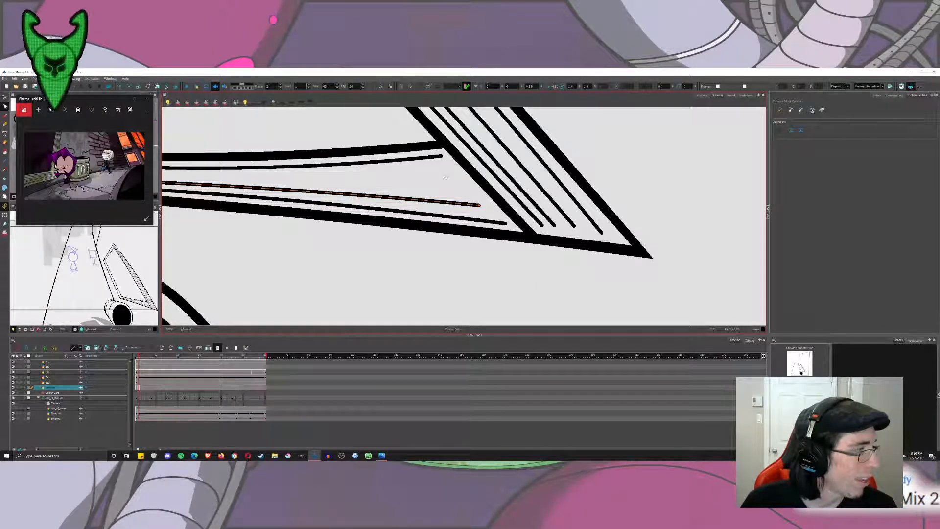
drag(446, 178, 606, 192)
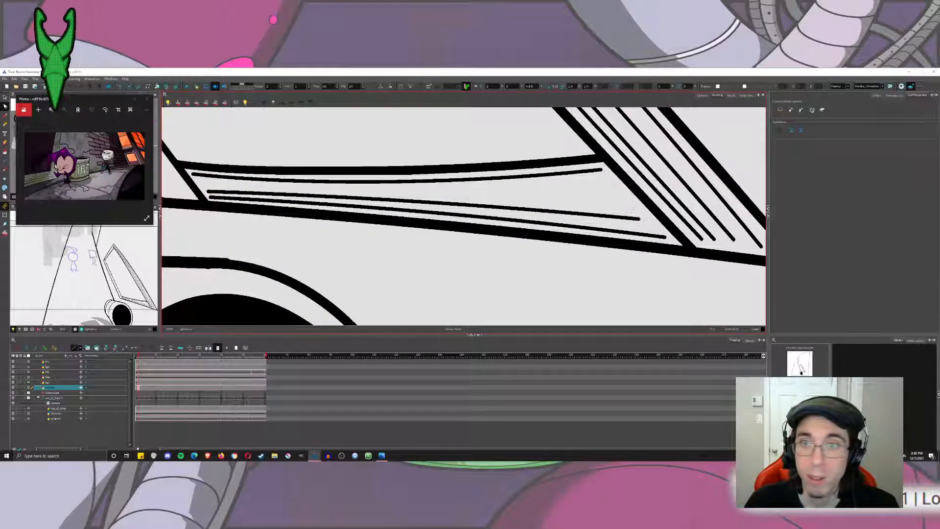
click(640, 219)
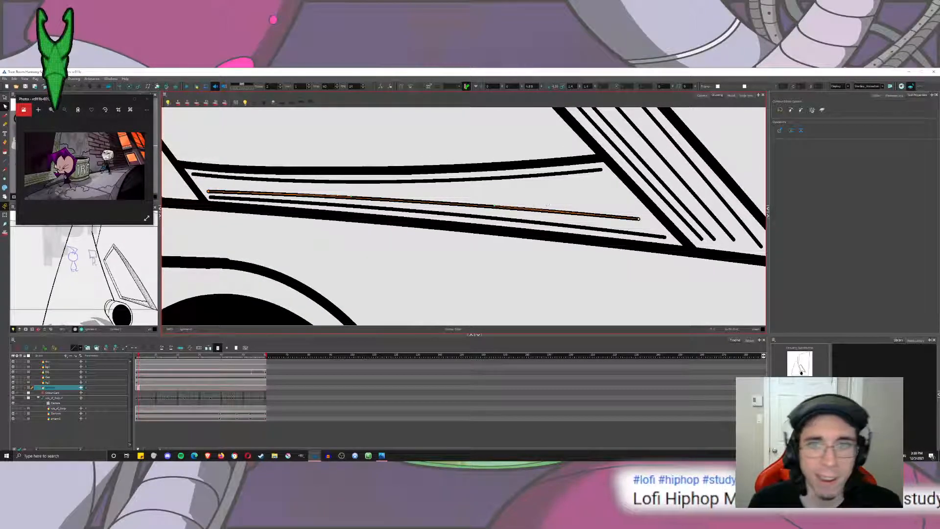
click(547, 205)
Add a fourth thin line through the middle of the sill's remaining gap and bend it slightly downward with the Contour Editor.
click(5, 161)
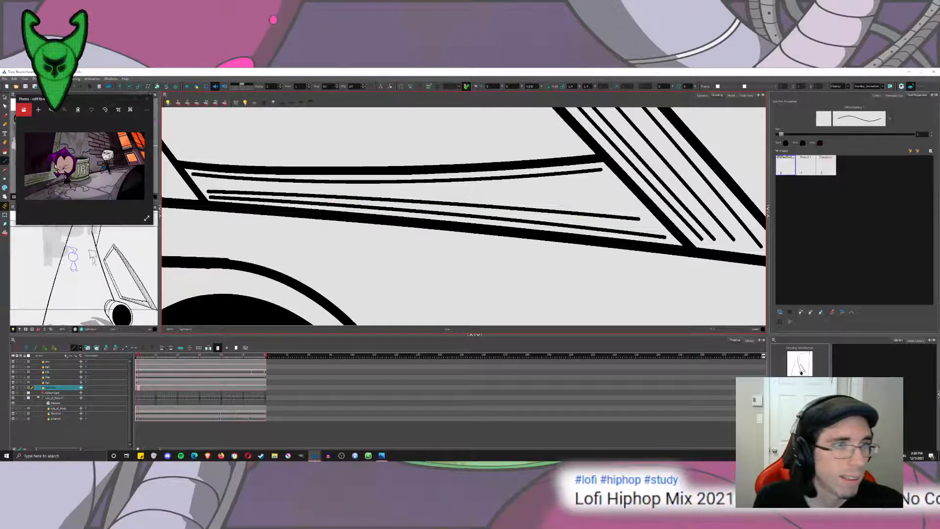
drag(202, 184, 614, 196)
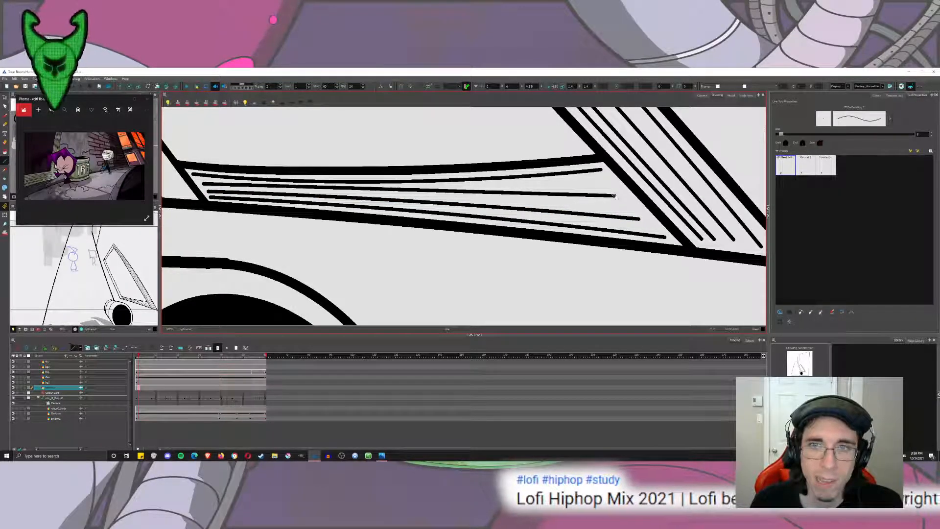
click(5, 107)
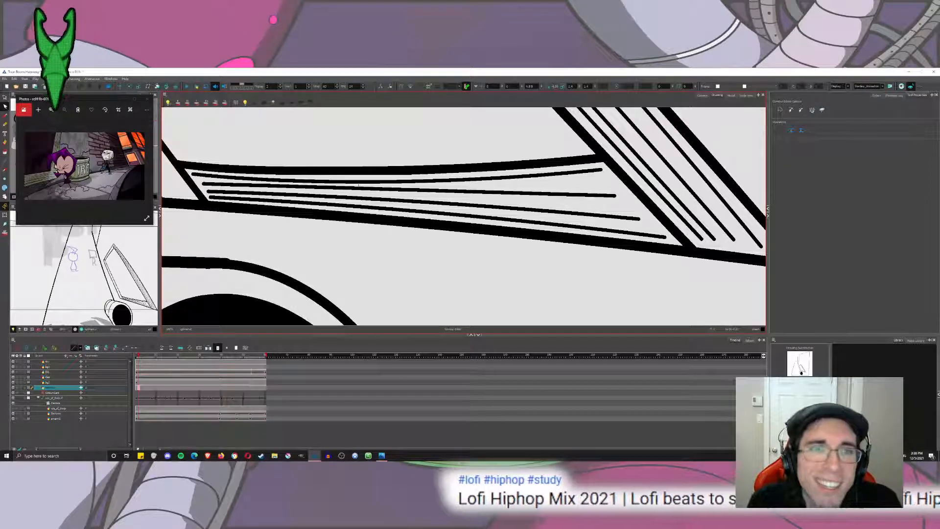
click(359, 188)
drag(359, 188, 359, 190)
click(315, 141)
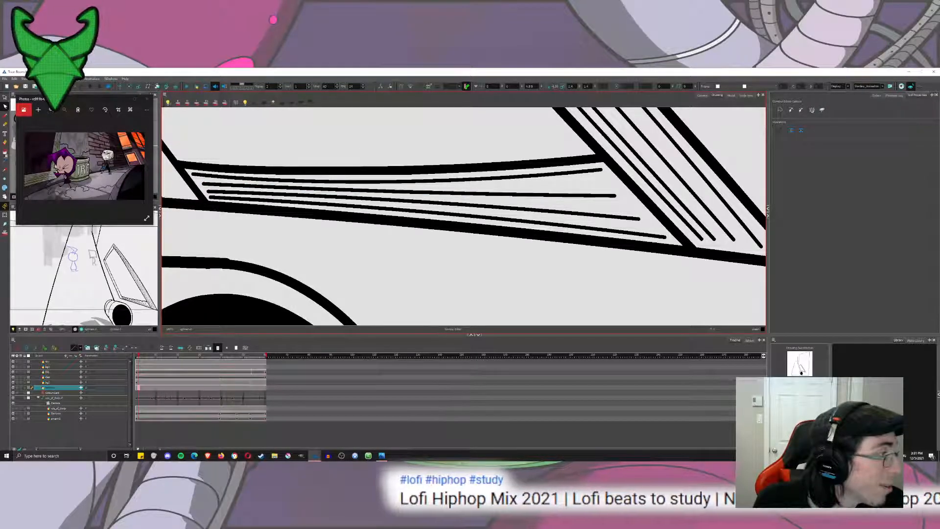
Draw two thin lines inside the window frame's short upper side, one along its outer edge and one along its inner edge.
click(5, 98)
scroll(438, 196, down, 10)
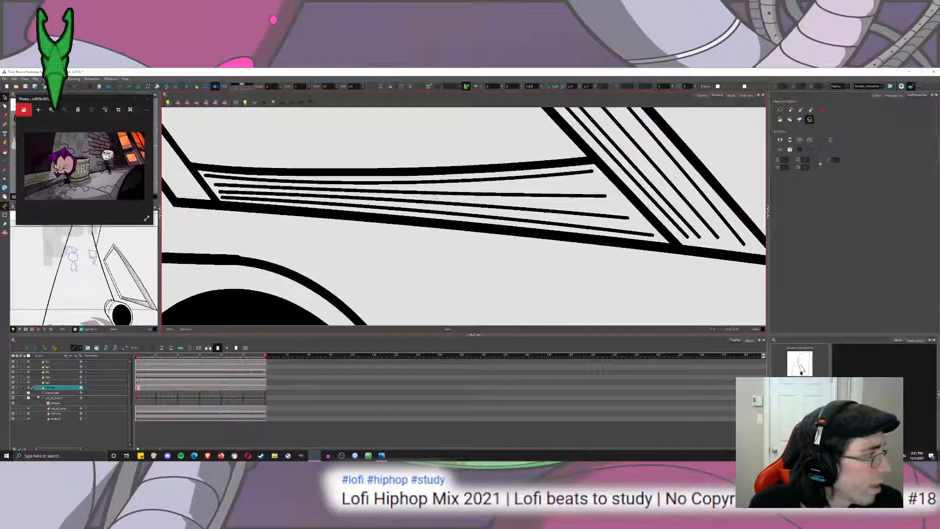
drag(438, 195, 478, 271)
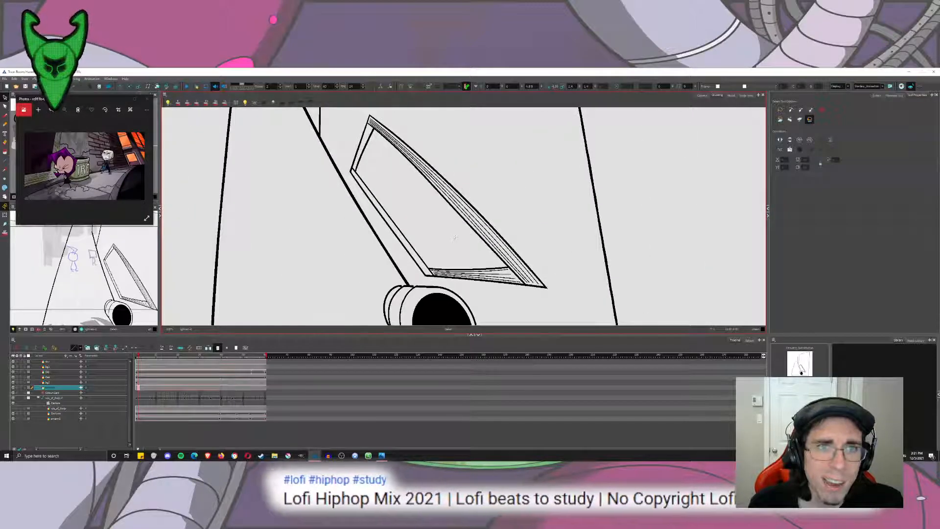
scroll(480, 275, up, 8)
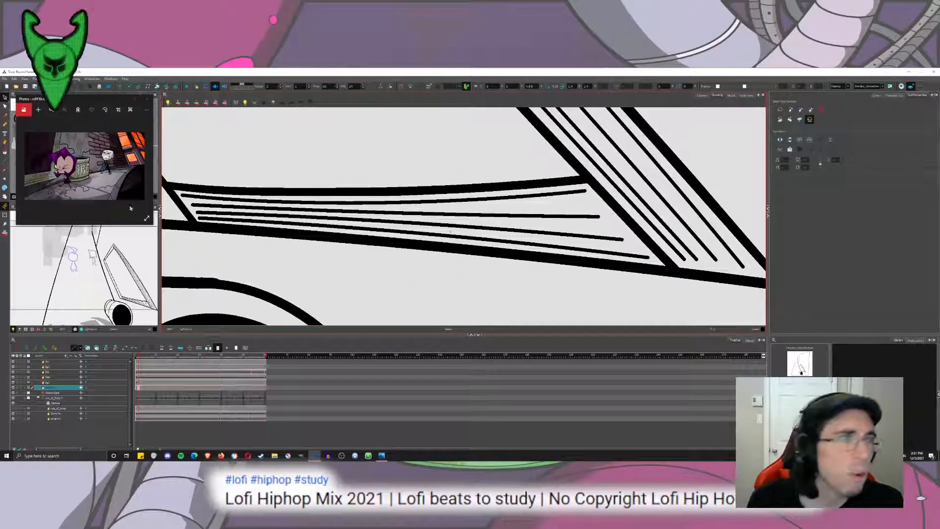
scroll(585, 216, down, 6)
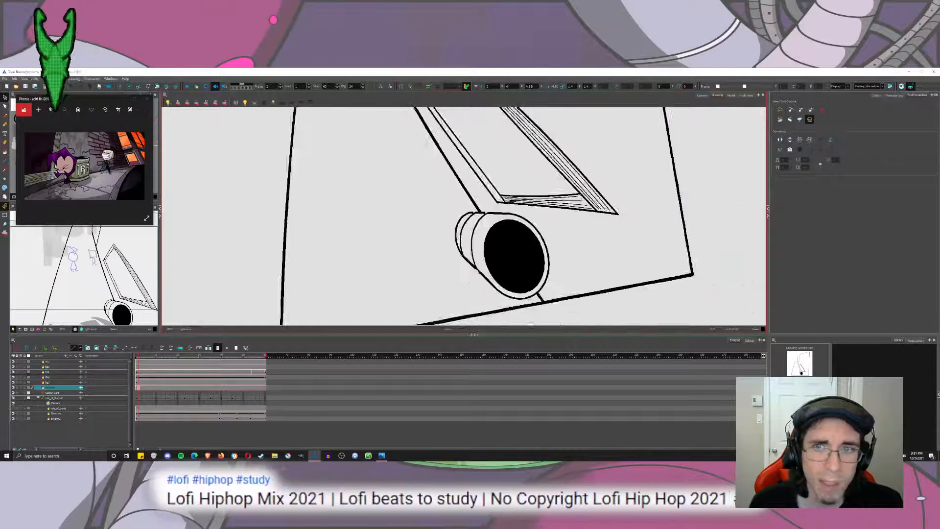
drag(585, 216, 499, 281)
drag(387, 155, 460, 222)
drag(358, 133, 458, 289)
drag(417, 243, 393, 252)
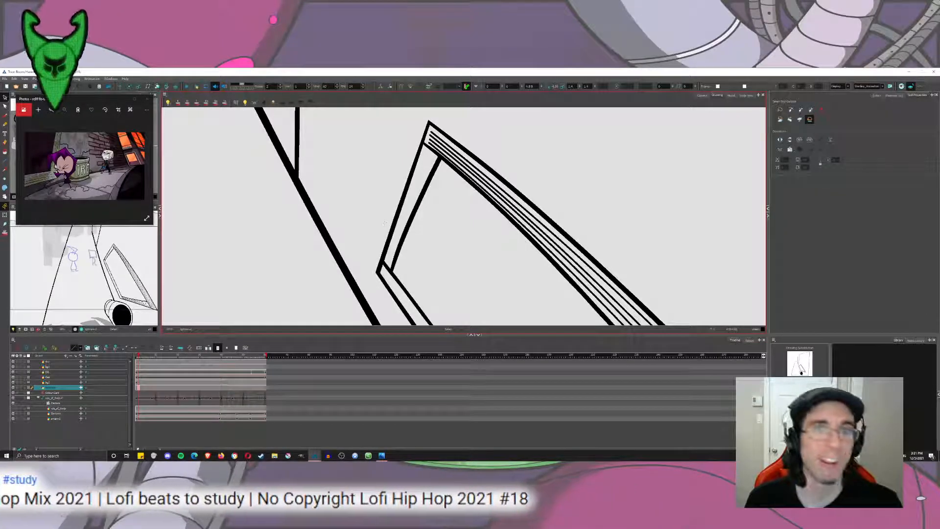
key(alt+/)
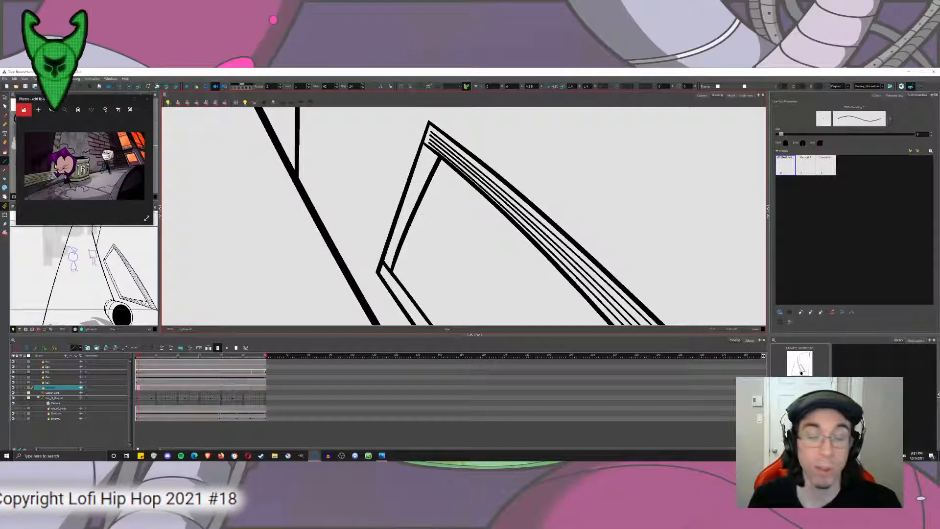
drag(385, 261, 425, 150)
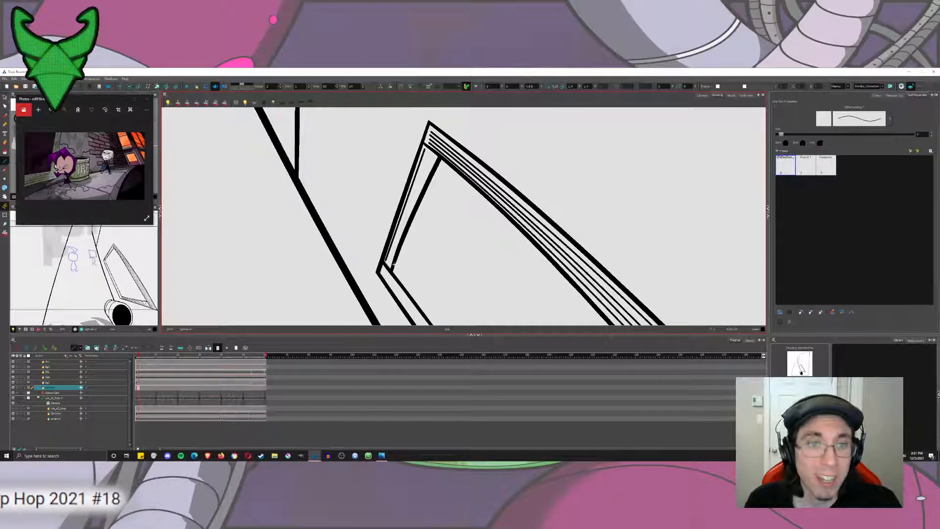
drag(390, 268, 434, 156)
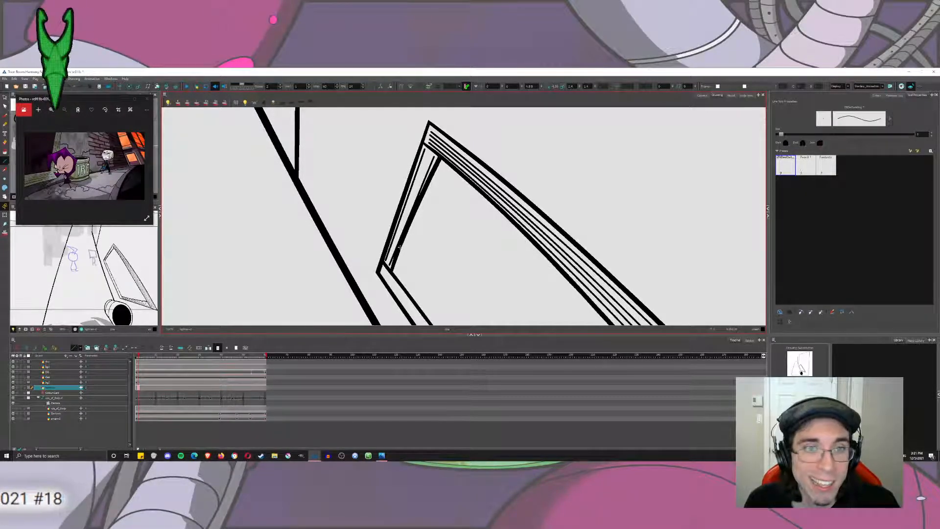
Bend the thin line beside the short side's inner edge with the Contour Editor, separating it from the thick outline.
key(alt+q)
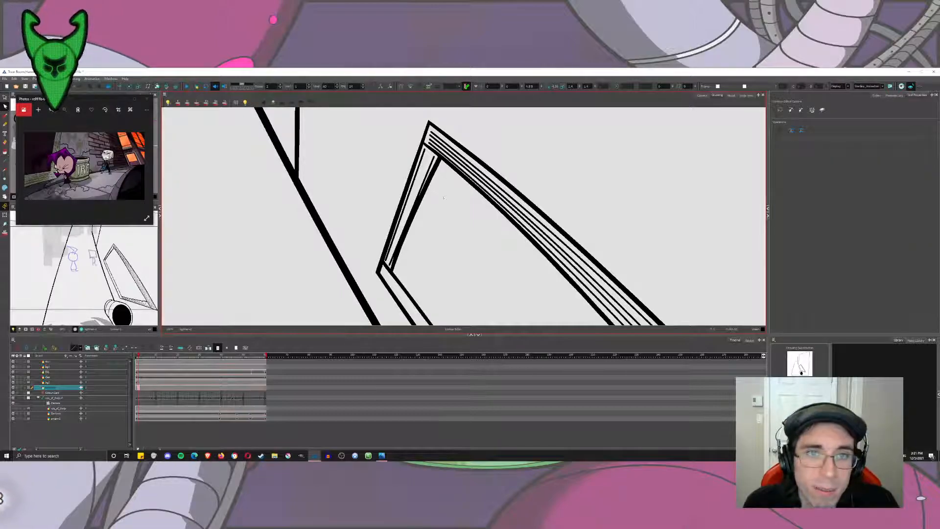
click(420, 199)
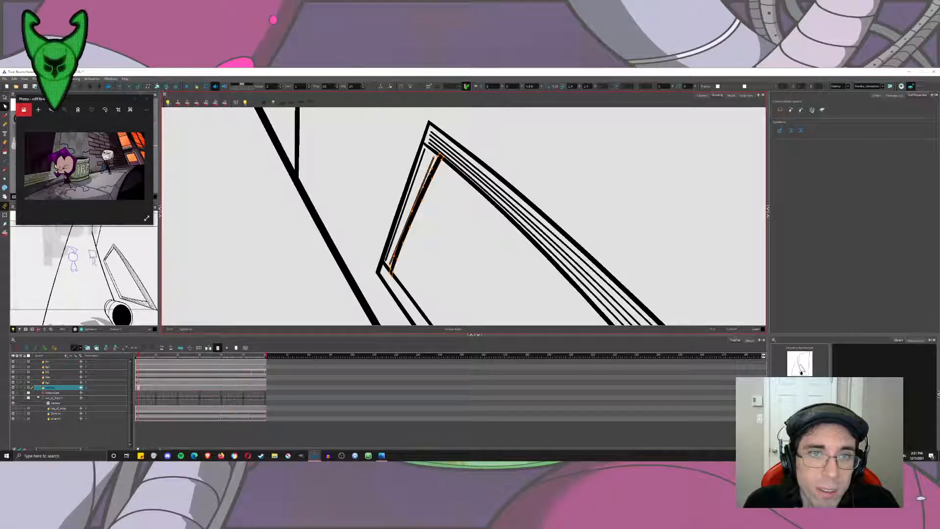
click(416, 191)
scroll(407, 190, up, 3)
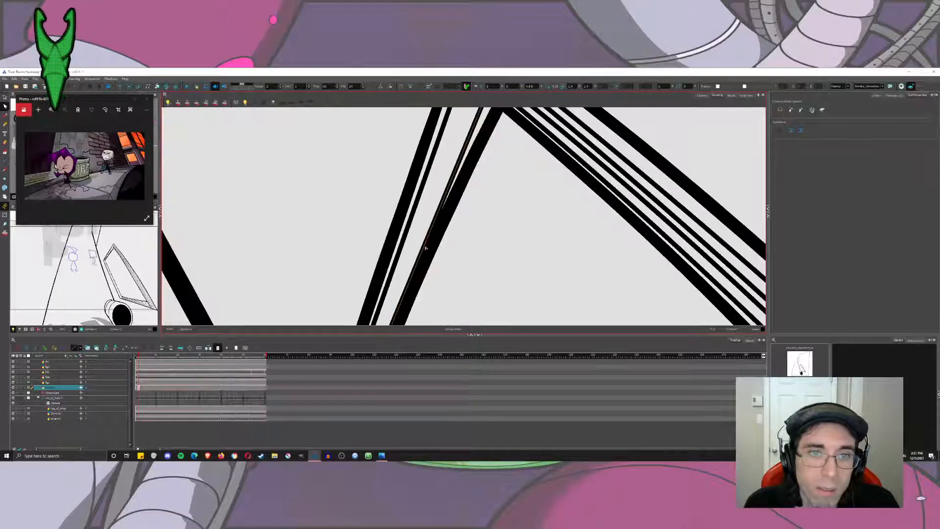
scroll(418, 241, down, 3)
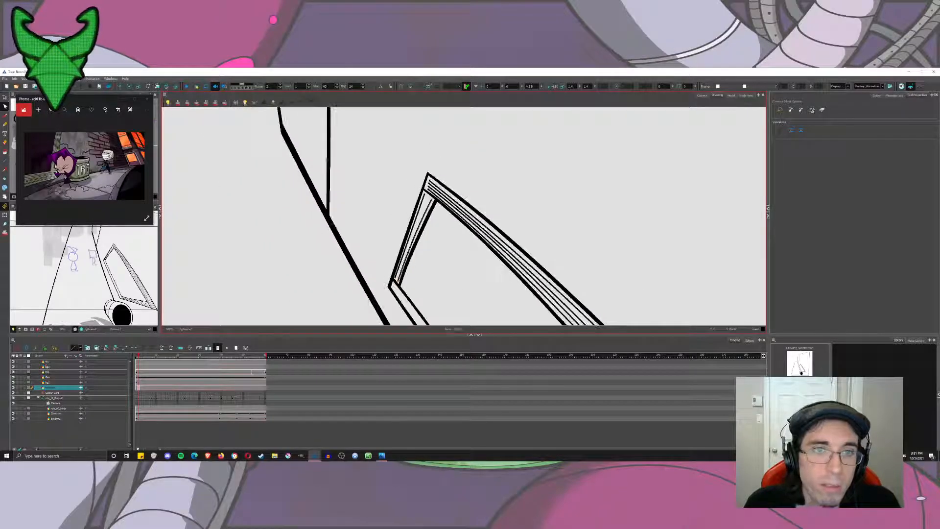
Draw a third thin line between the two thin lines in the frame's short upper side.
click(5, 161)
scroll(431, 224, up, 2)
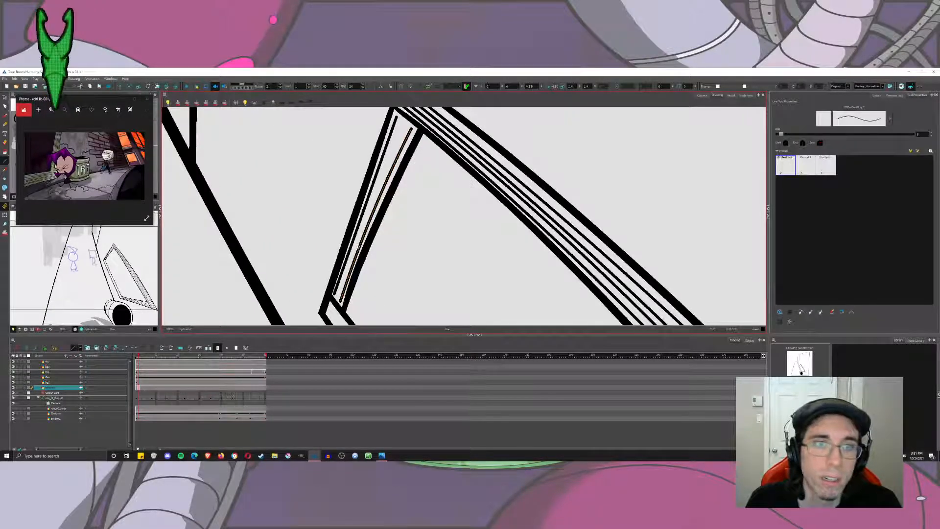
drag(340, 300, 406, 126)
Reshape the short side's middle thin line with the Contour Editor and shift its upper end outward to even out the gaps.
key(alt+q)
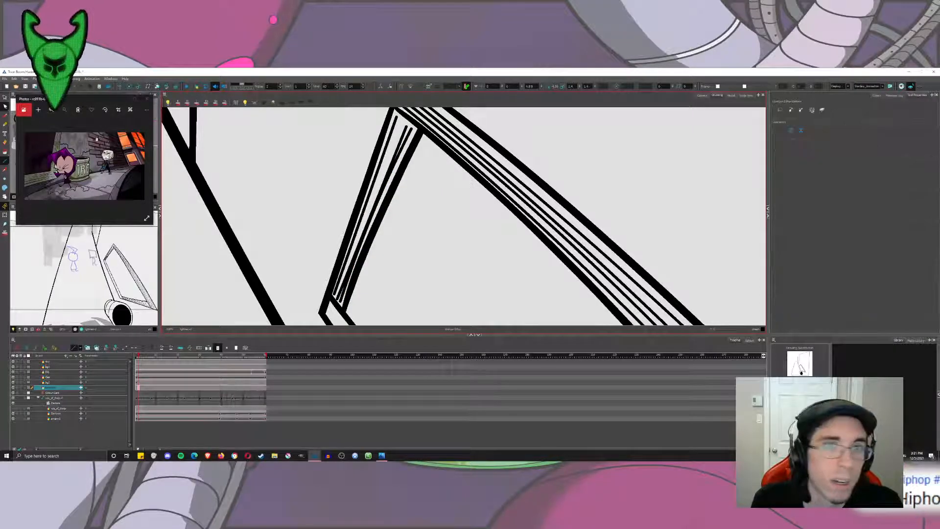
click(373, 206)
click(361, 237)
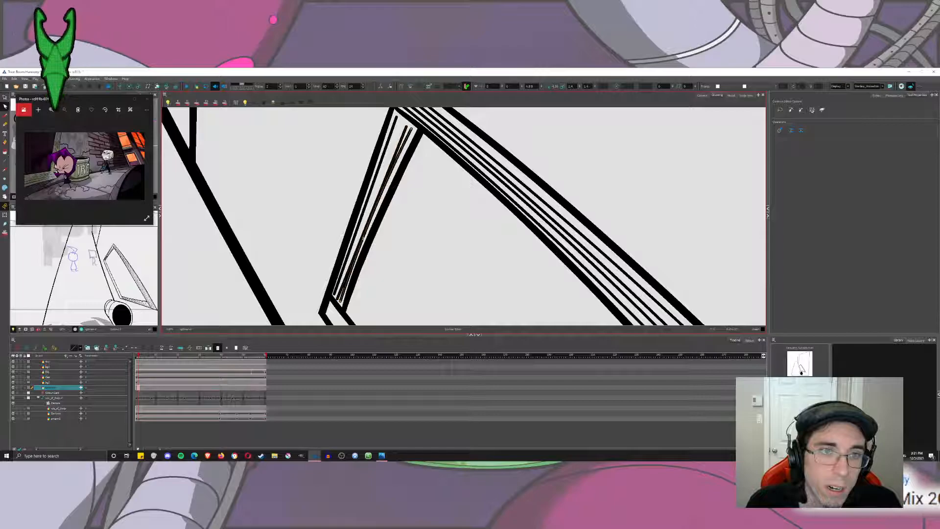
drag(362, 237, 362, 233)
key(ctrl+z)
click(362, 235)
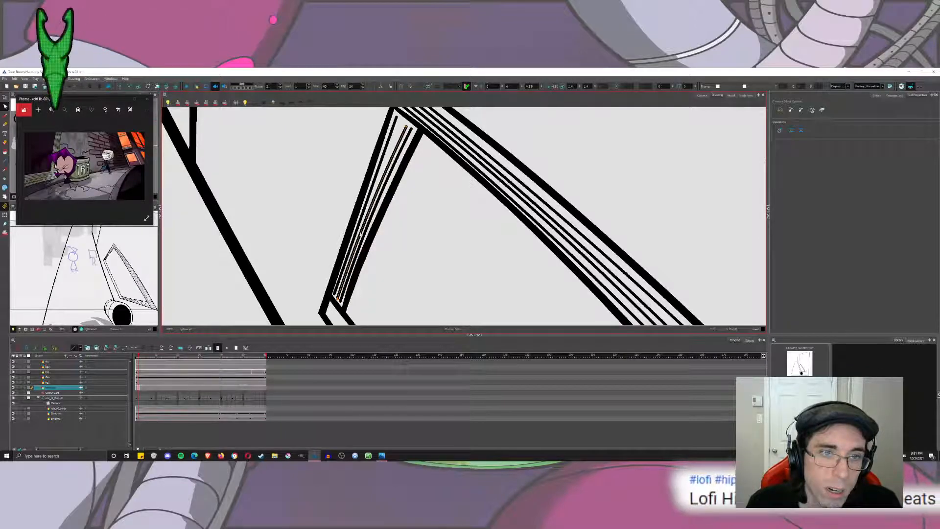
click(378, 230)
click(406, 126)
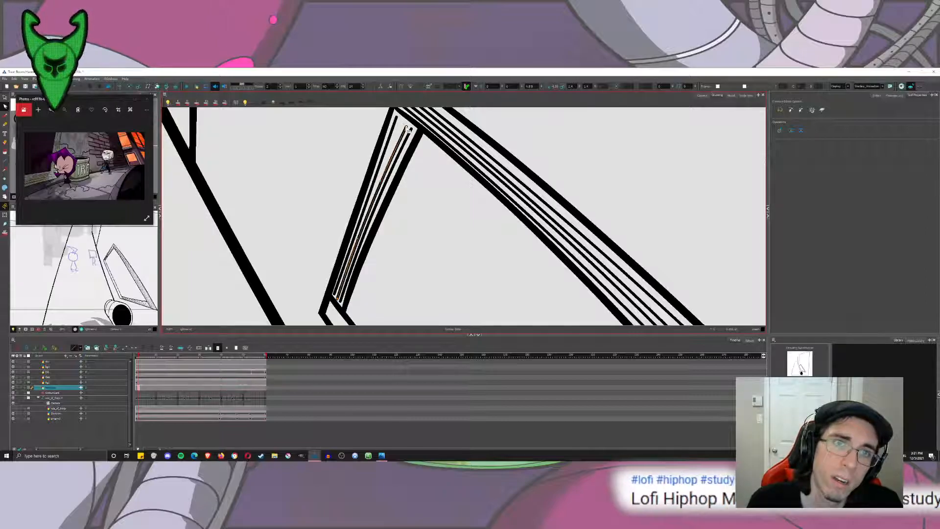
drag(406, 127, 404, 128)
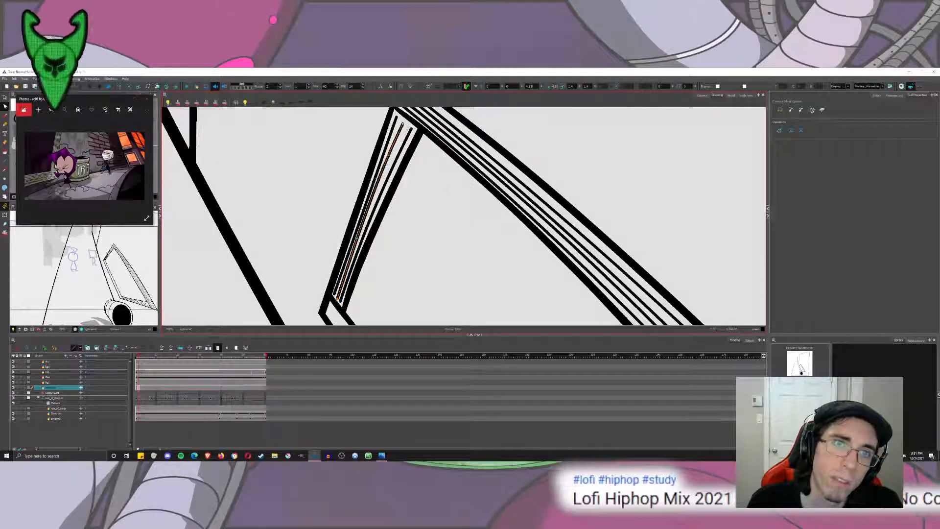
click(450, 201)
Draw two thin lines along the long side of the window frame nearest the wall edge, running from the upper corner to the sill.
scroll(466, 213, down, 10)
scroll(477, 217, down, 2)
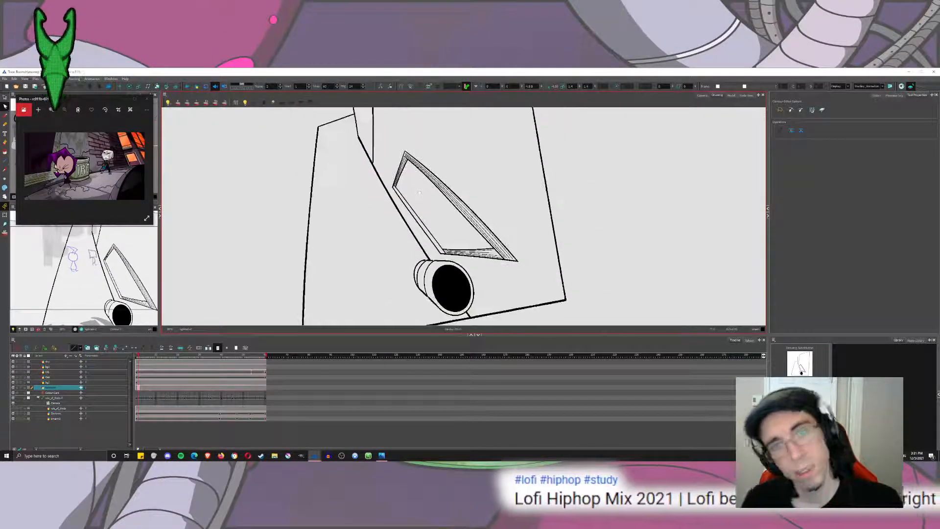
scroll(420, 216, up, 6)
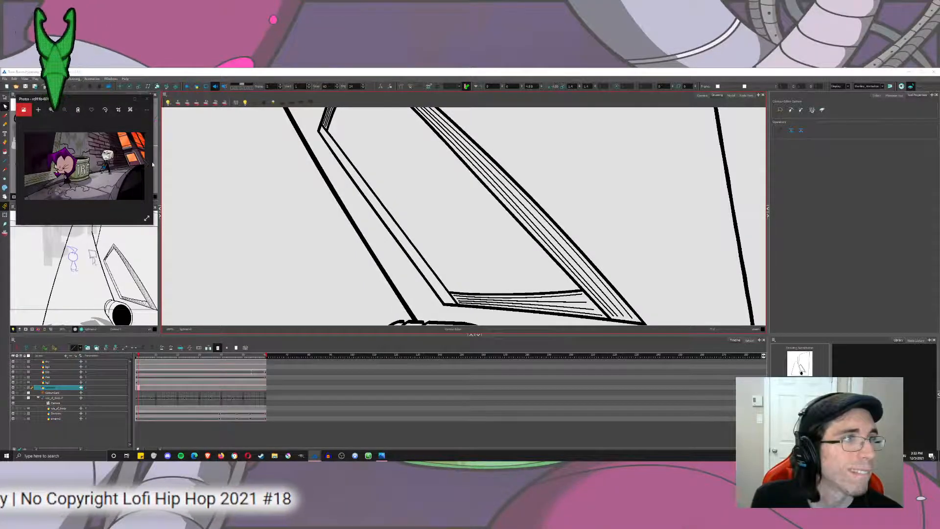
click(4, 160)
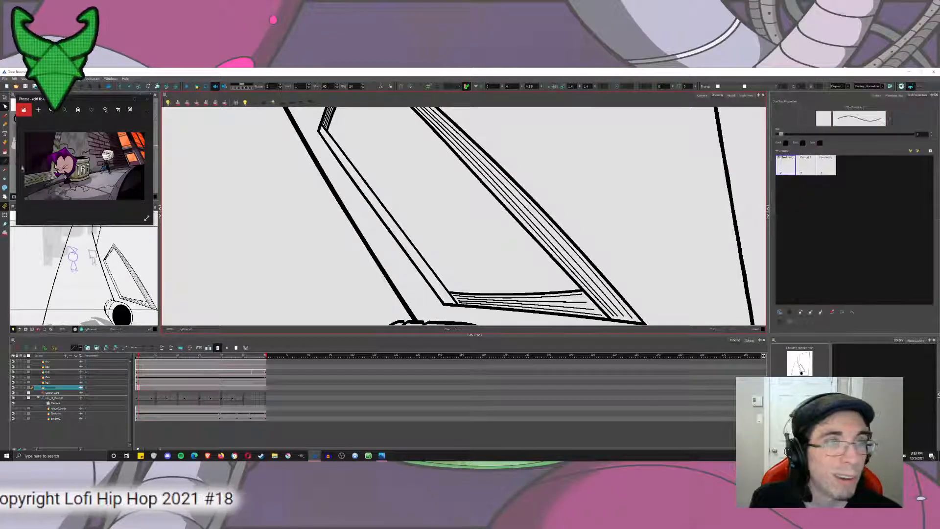
drag(322, 130, 455, 304)
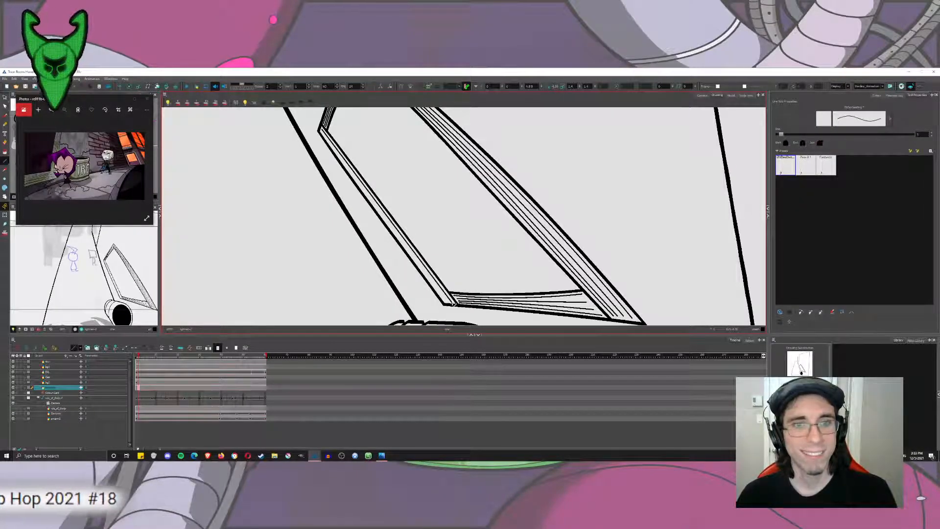
drag(322, 131, 446, 304)
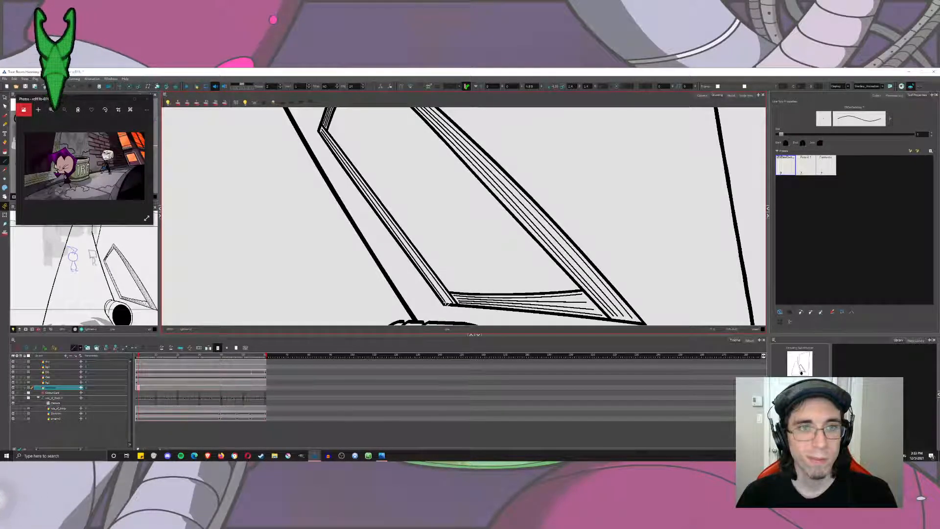
click(6, 106)
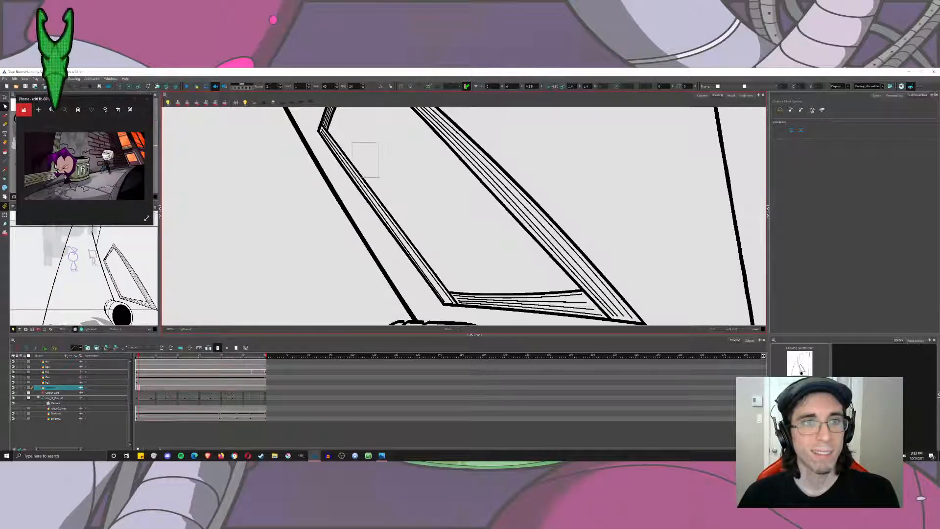
Adjust the outer thin line on the frame's long side nearest the wall edge with the Contour Editor, moving its lower end near the sill corner.
scroll(419, 223, up, 3)
click(407, 216)
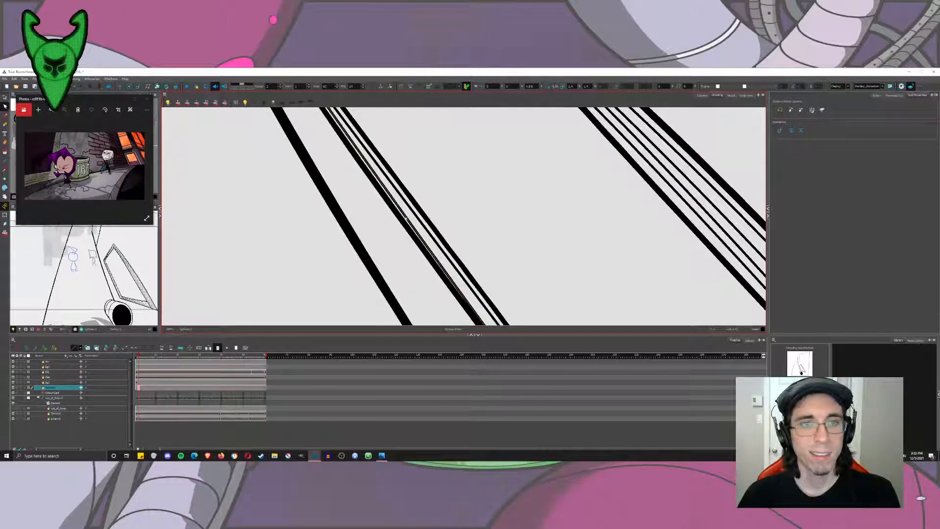
drag(447, 323, 392, 170)
key(ctrl+z)
key(ctrl+z)
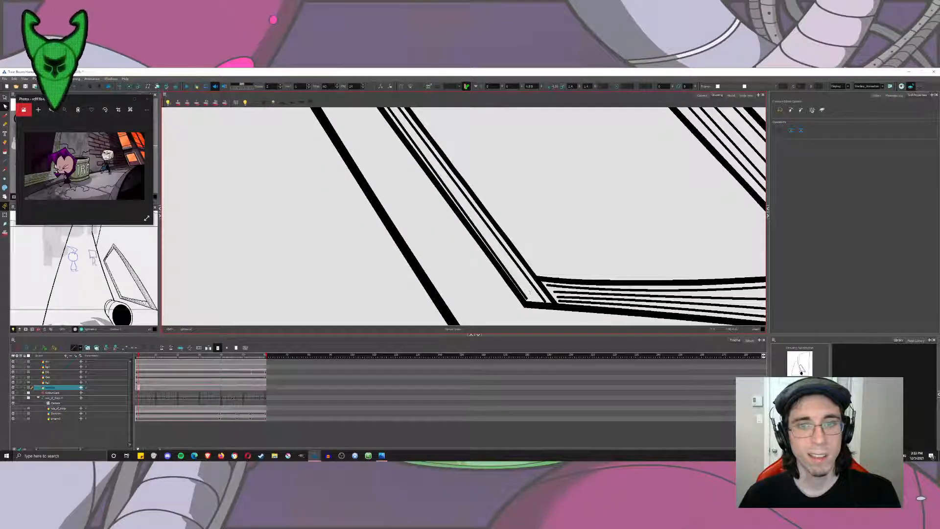
click(526, 299)
drag(527, 299, 524, 301)
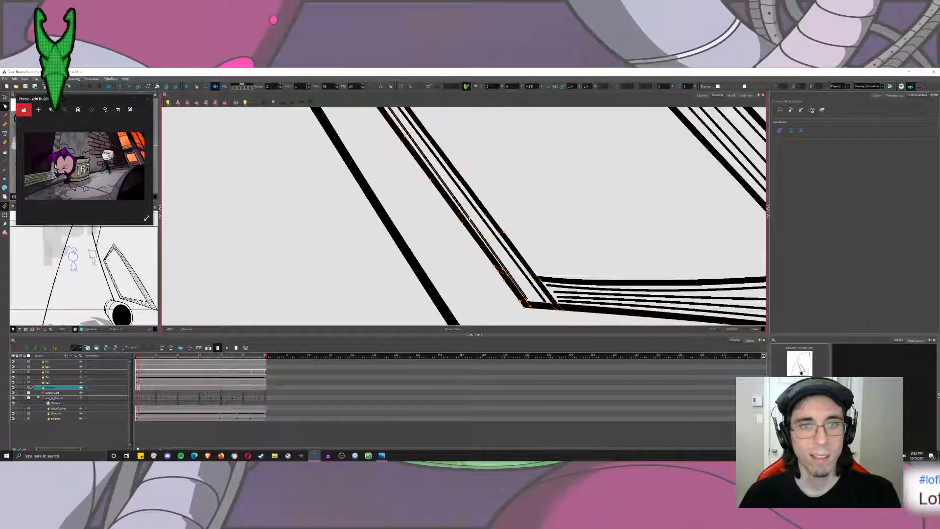
click(455, 157)
drag(439, 144, 439, 180)
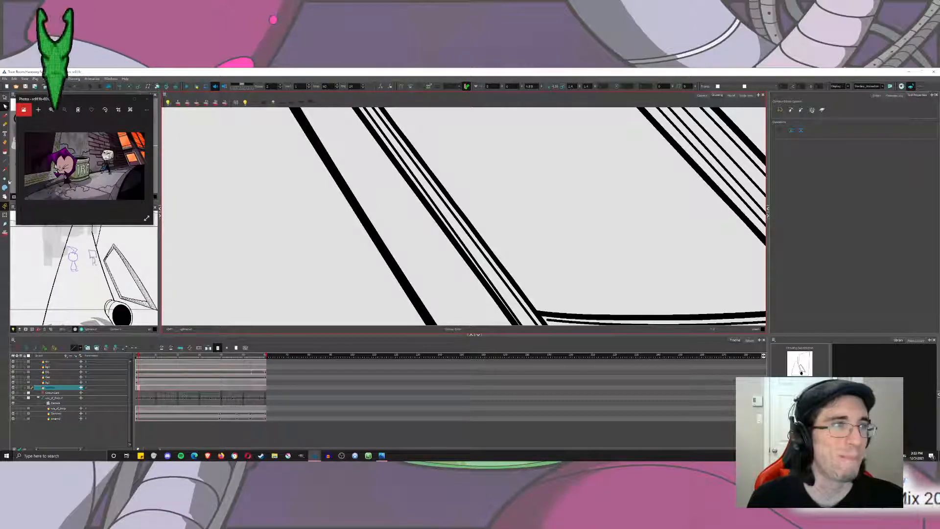
Draw a third thin line between the two thin lines along the frame's long side nearest the wall edge.
click(5, 161)
mouse_move(461, 210)
mouse_down()
mouse_move(473, 248)
mouse_move(530, 324)
mouse_up()
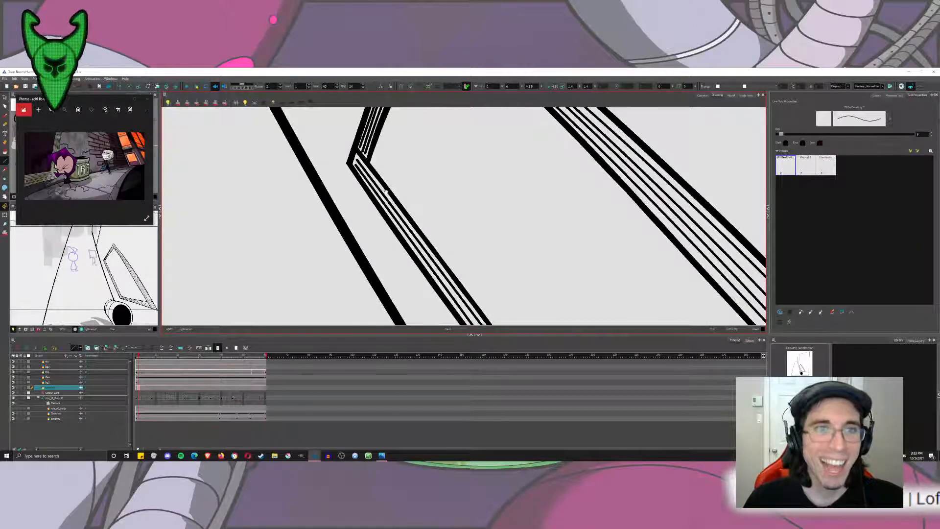
mouse_move(359, 177)
mouse_down()
mouse_move(312, 117)
mouse_move(443, 288)
mouse_up()
key(1)
key(1)
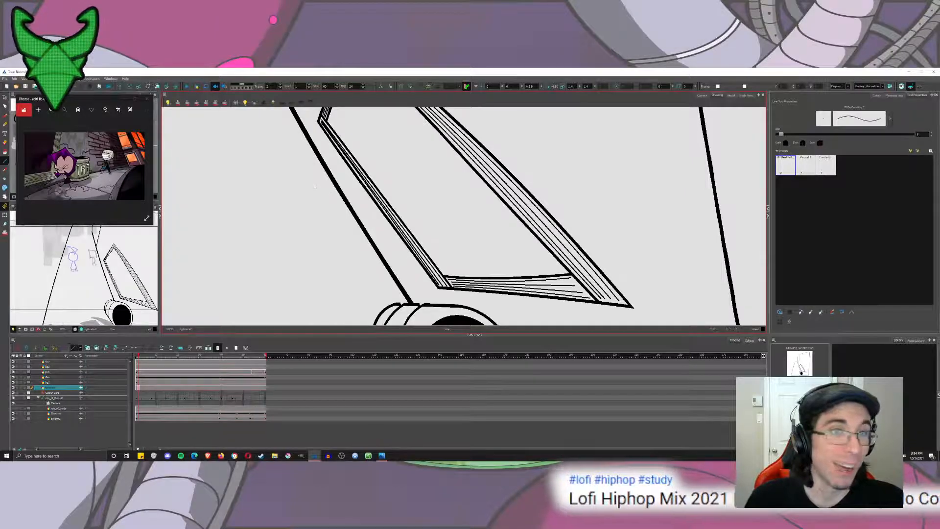
Reshape the middle thin line's upper end with the Contour Editor near the frame's upper corner on the wall-edge side.
click(5, 106)
key(2)
key(2)
key(2)
key(2)
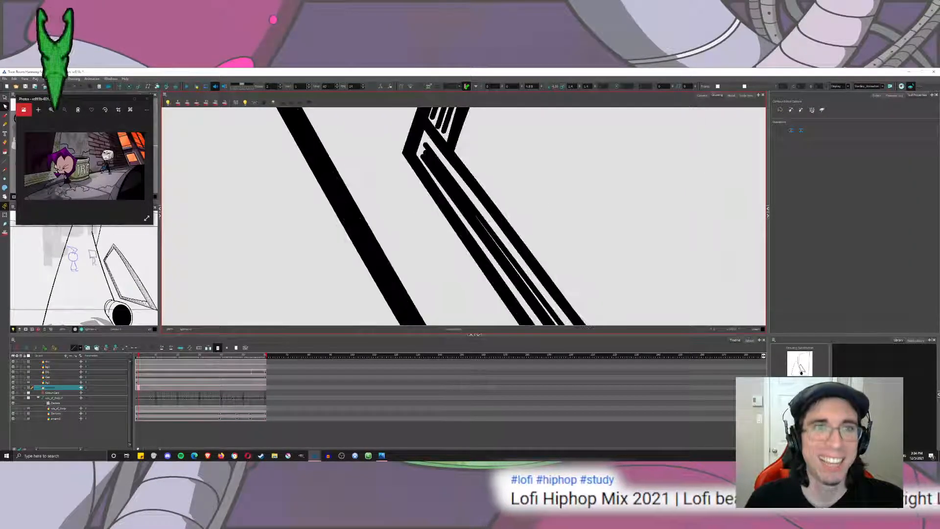
click(426, 144)
drag(426, 143, 422, 157)
click(424, 157)
scroll(479, 198, down, 10)
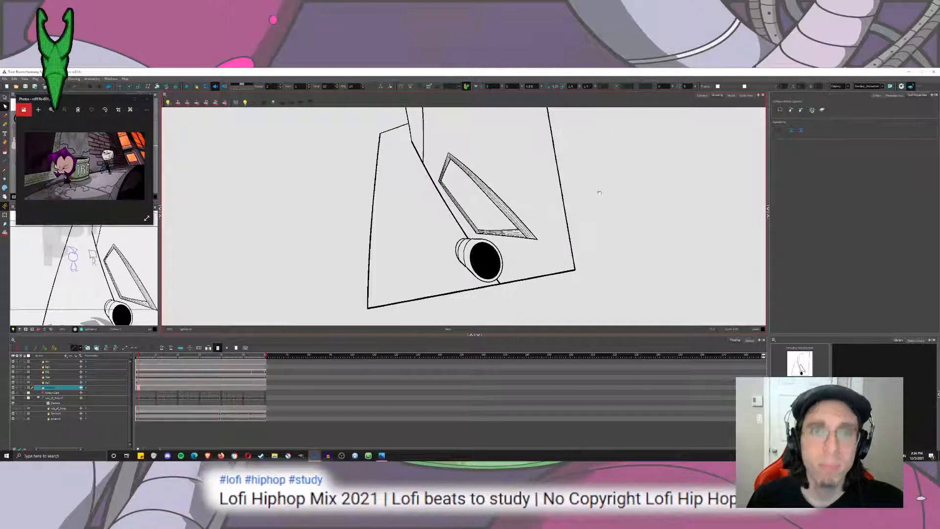
Switch to the Camera view and mask everything outside the camera frame to check the line art's framing.
mouse_move(619, 178)
mouse_down()
mouse_move(615, 241)
mouse_move(626, 270)
mouse_up()
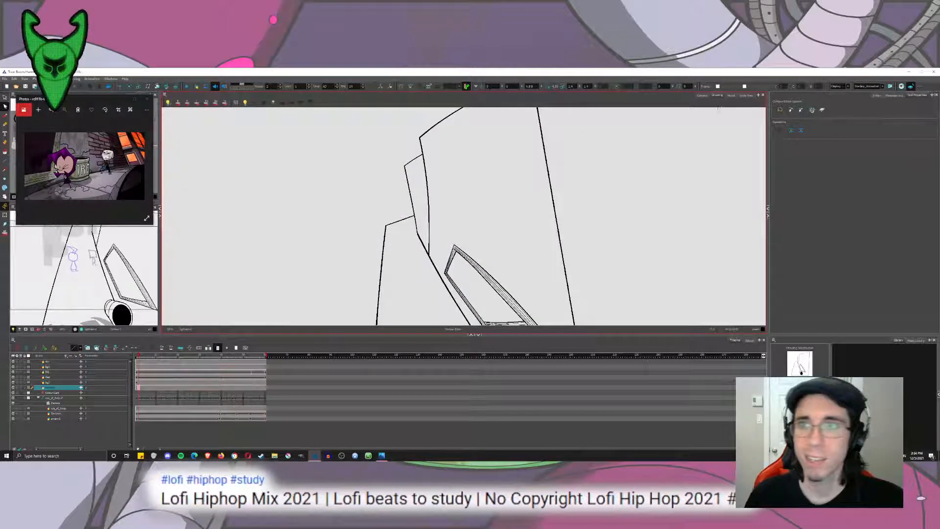
click(703, 96)
drag(553, 230, 564, 178)
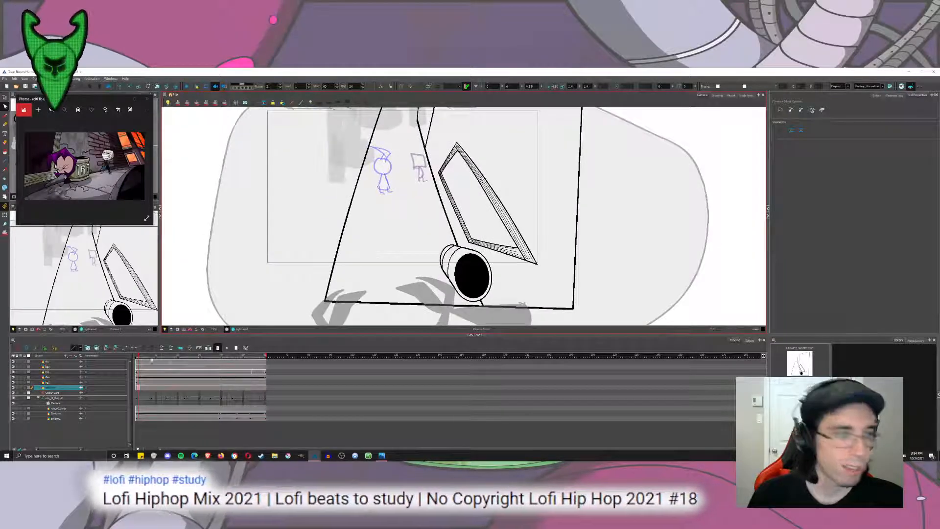
click(177, 330)
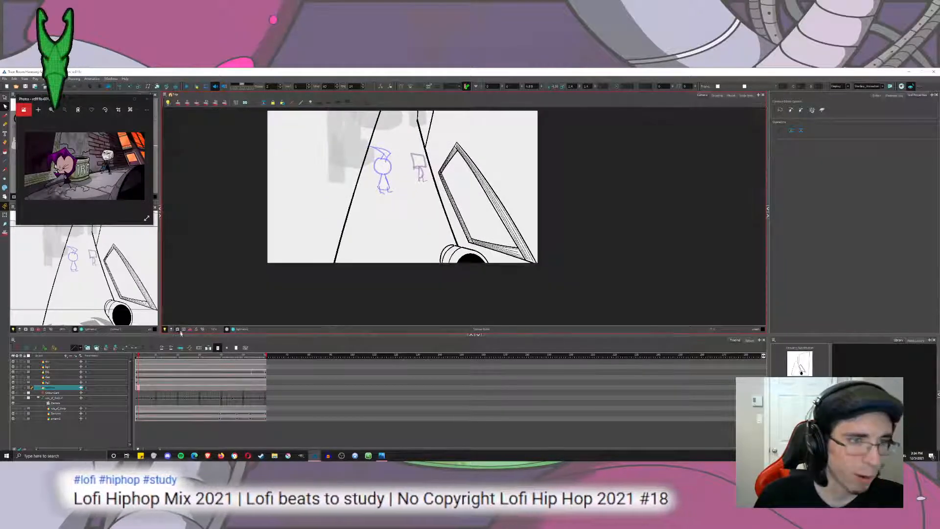
Expose the background line drawing from the first frame through the scene's last frame and return to the first frame.
click(138, 388)
key(Delete)
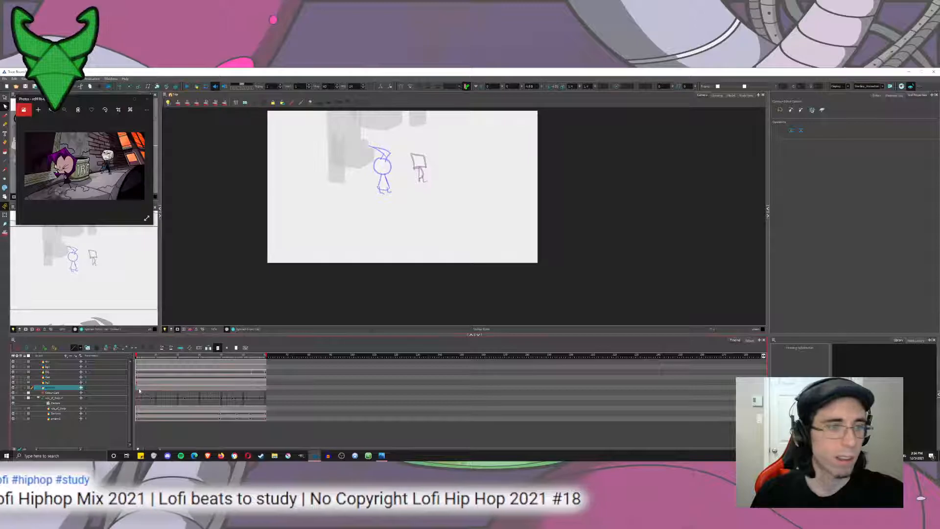
click(138, 388)
drag(139, 389, 137, 389)
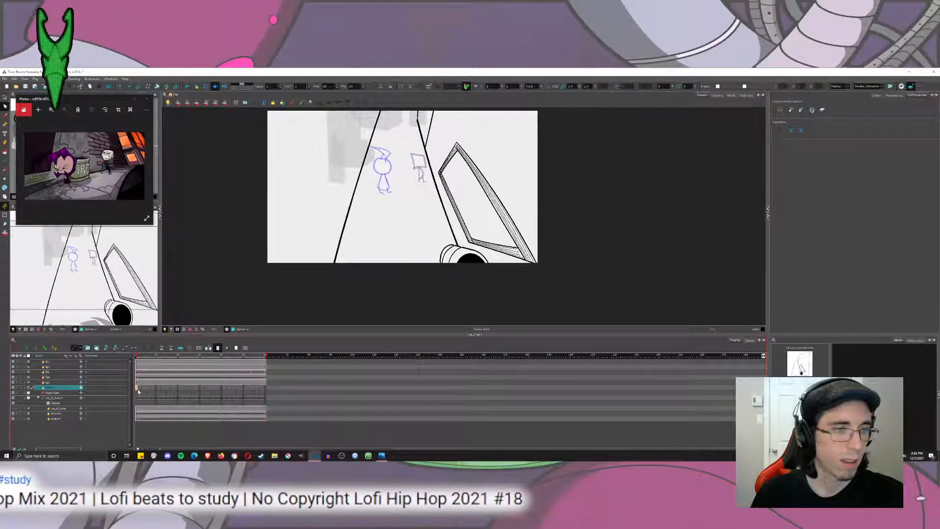
click(266, 389)
key(F5)
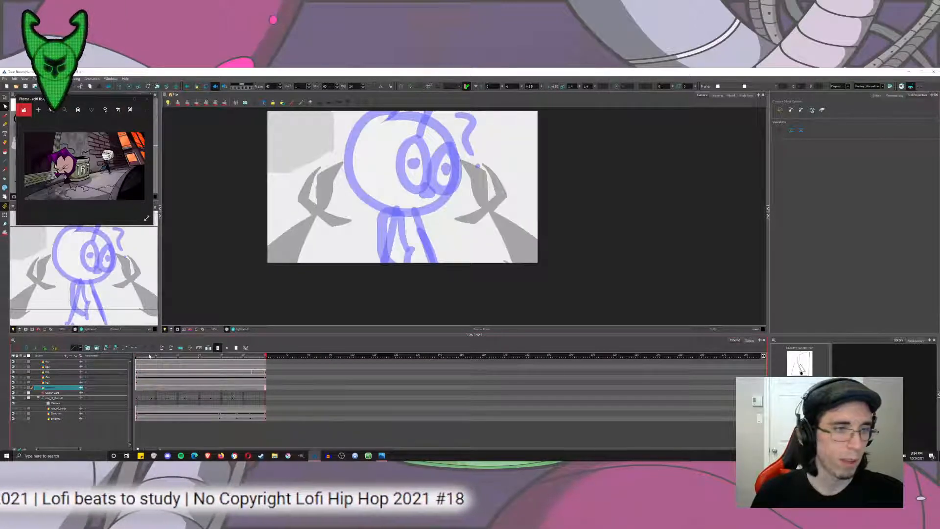
click(137, 355)
click(188, 86)
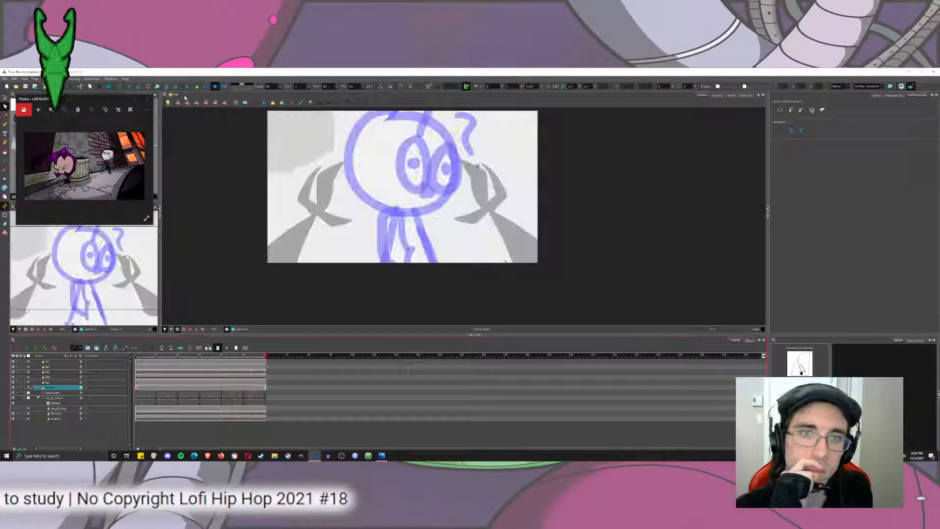
click(137, 356)
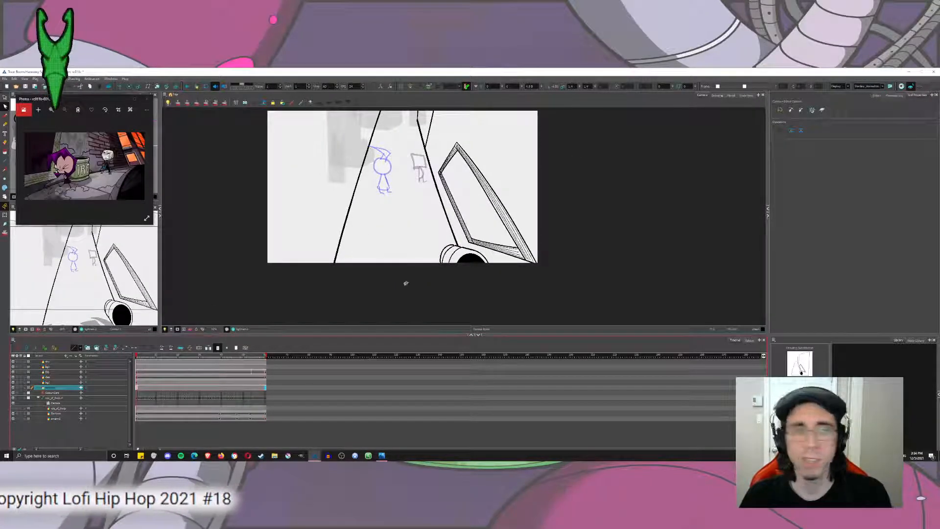
Go to the later frame showing the moon and city skyline, and select the Brush for inking the building's roof.
click(148, 357)
drag(148, 357, 234, 367)
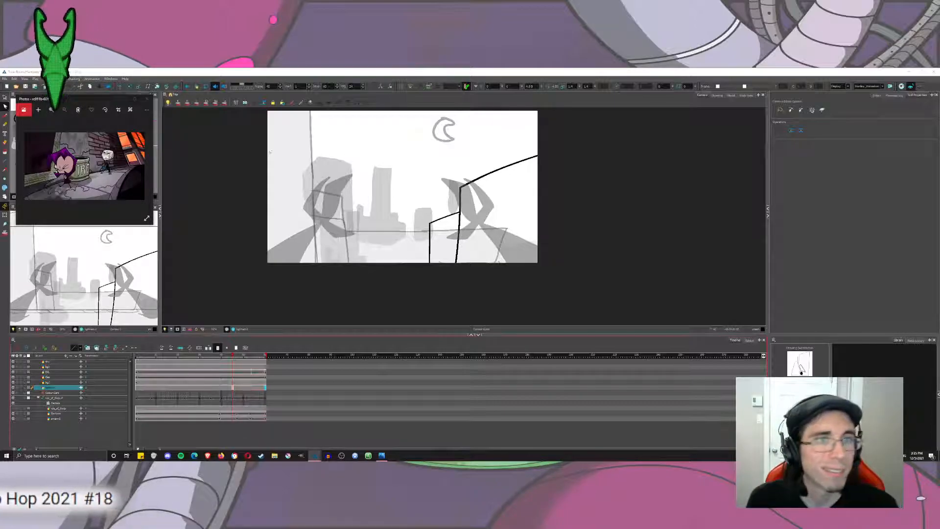
click(5, 115)
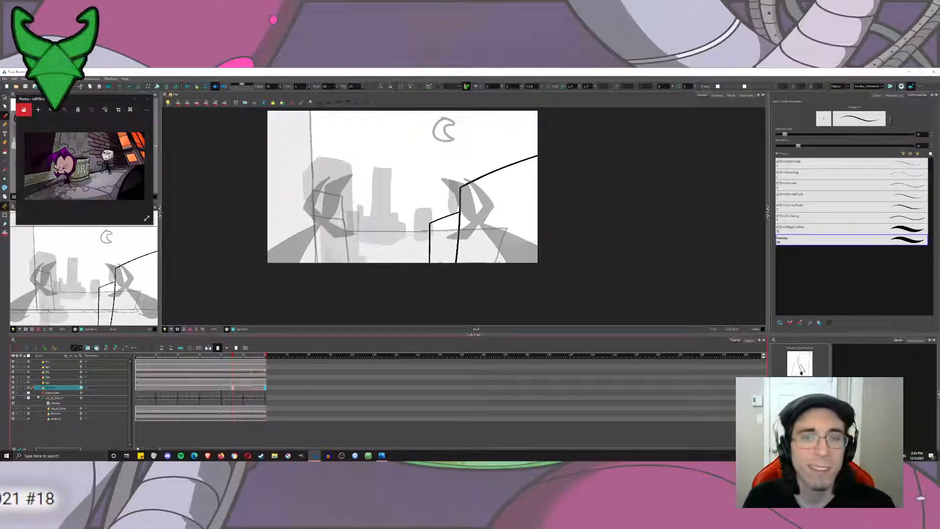
scroll(413, 193, up, 5)
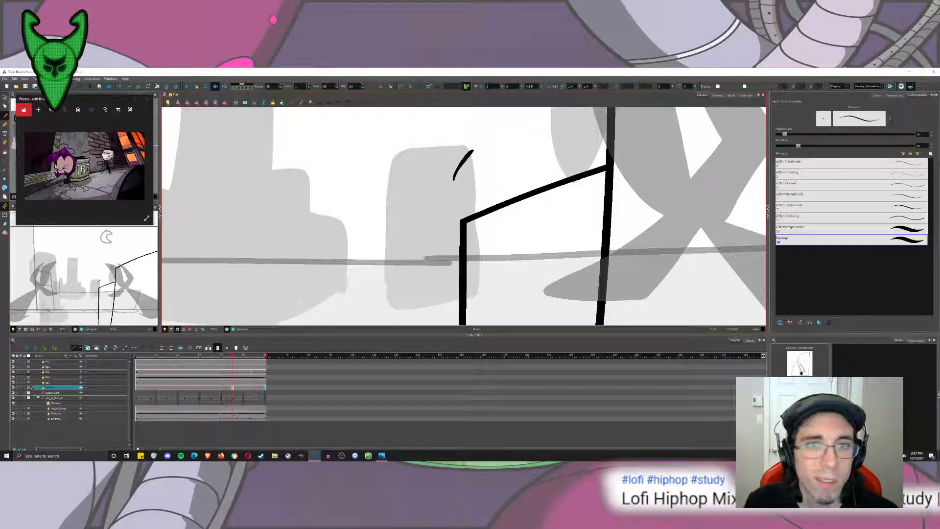
scroll(497, 189, down, 2)
scroll(497, 190, down, 1)
drag(497, 190, 452, 237)
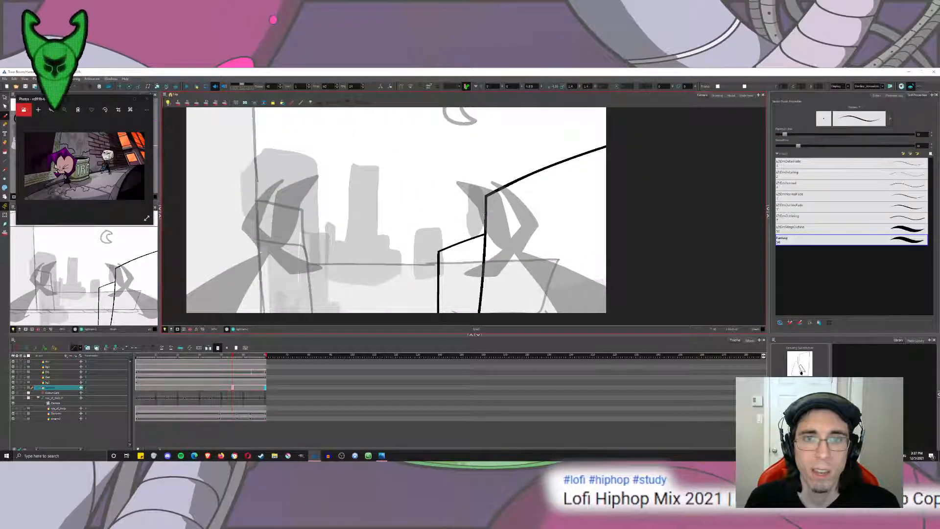
Increase the brush size slightly and try crossing strokes for the roof overhang beside the building's upper corner, undoing them.
drag(530, 231, 502, 240)
scroll(501, 240, up, 4)
drag(401, 255, 469, 236)
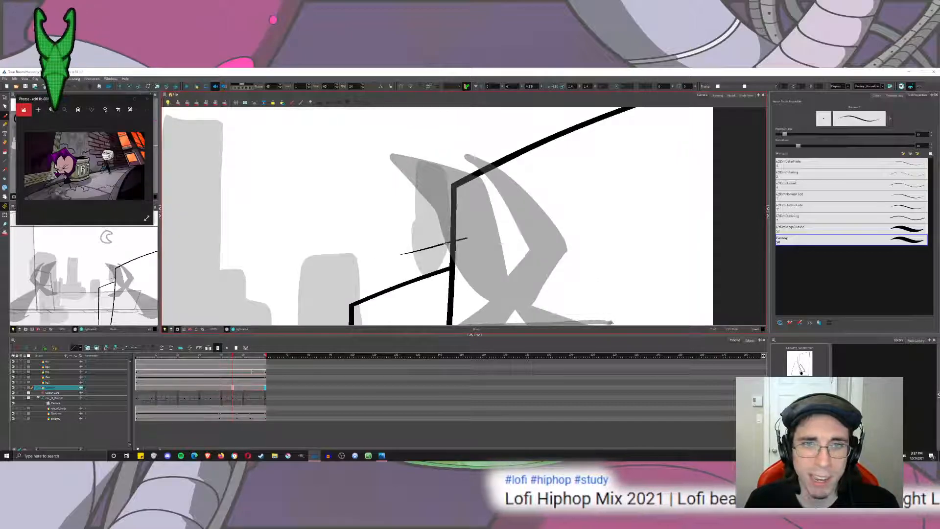
key(ctrl+z)
drag(785, 134, 788, 134)
key(ctrl+z)
mouse_move(585, 145)
mouse_down()
mouse_move(455, 243)
mouse_move(385, 248)
mouse_move(417, 142)
mouse_up()
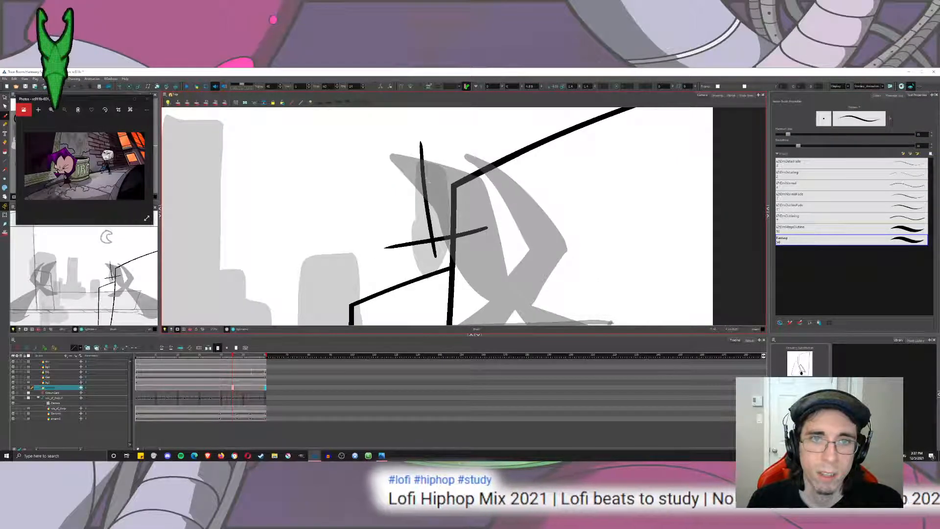
key(ctrl+z)
drag(427, 259, 417, 128)
drag(420, 163, 404, 183)
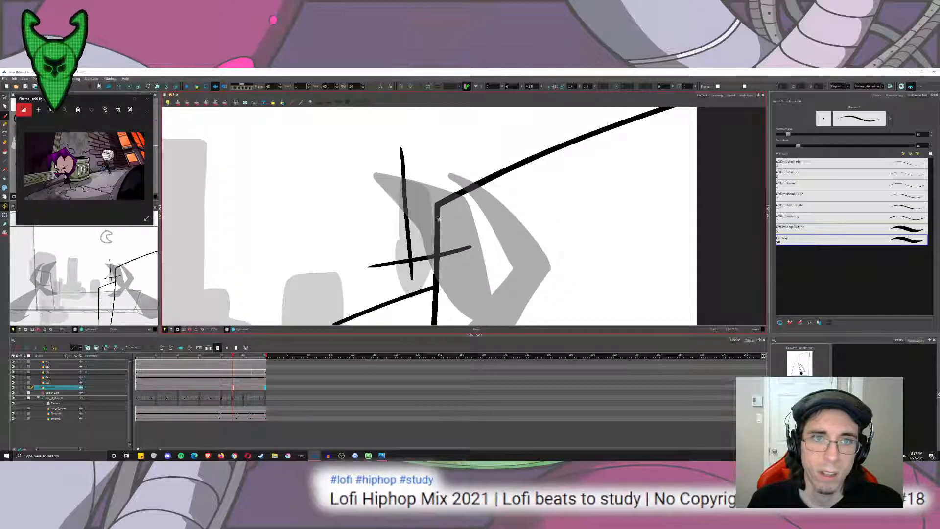
key(ctrl+z)
key(ctrl+z)
Draw the roof overhang's near end beside the building's upper corner with two short slanted strokes and one upright stroke.
mouse_move(456, 221)
mouse_down()
mouse_move(350, 246)
mouse_move(401, 241)
mouse_move(371, 155)
mouse_up()
key(ctrl+z)
key(ctrl+z)
mouse_move(375, 219)
mouse_down()
mouse_move(426, 248)
mouse_move(387, 109)
mouse_up()
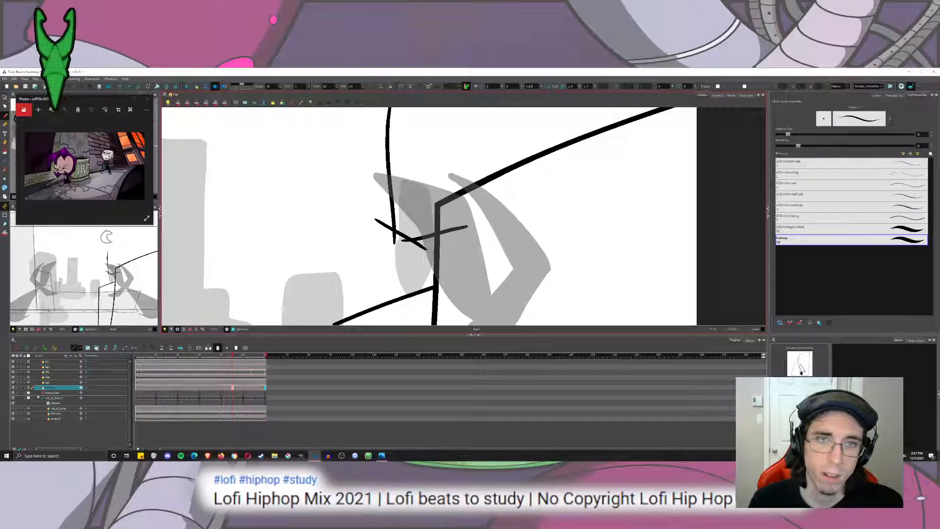
key(ctrl+z)
mouse_move(402, 247)
mouse_down()
mouse_move(397, 132)
mouse_move(396, 149)
mouse_up()
key(ctrl+z)
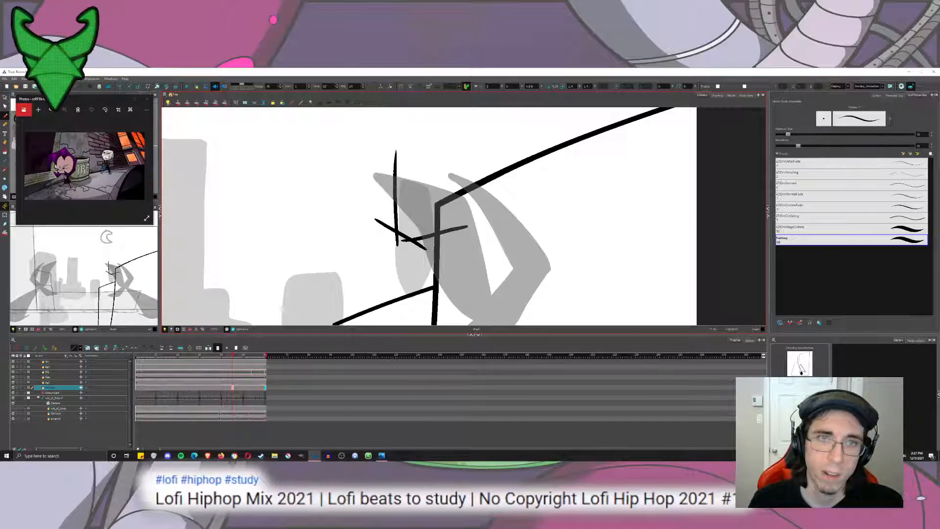
Draw the roof's upper edge as a long curve above the existing roofline and close the slab's far end with short strokes.
drag(383, 195, 350, 232)
scroll(350, 232, down, 3)
scroll(350, 232, down, 2)
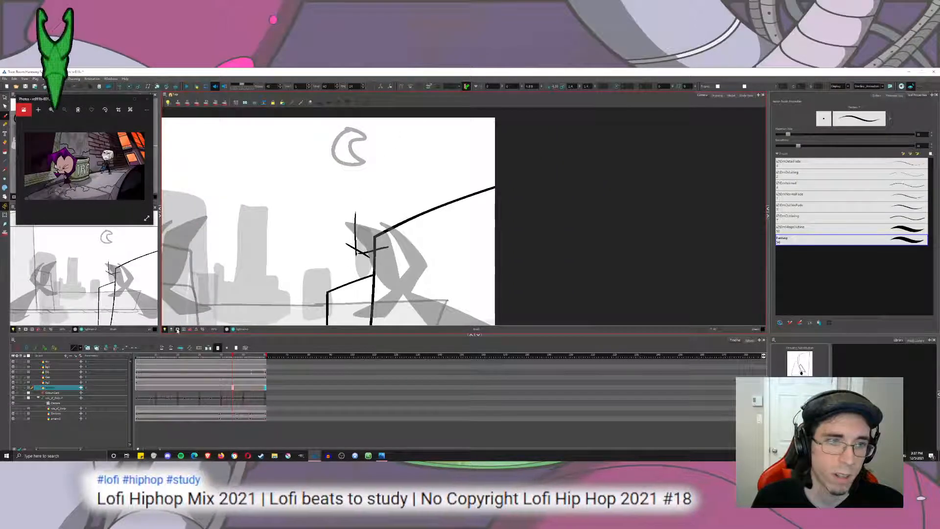
drag(345, 230, 744, 111)
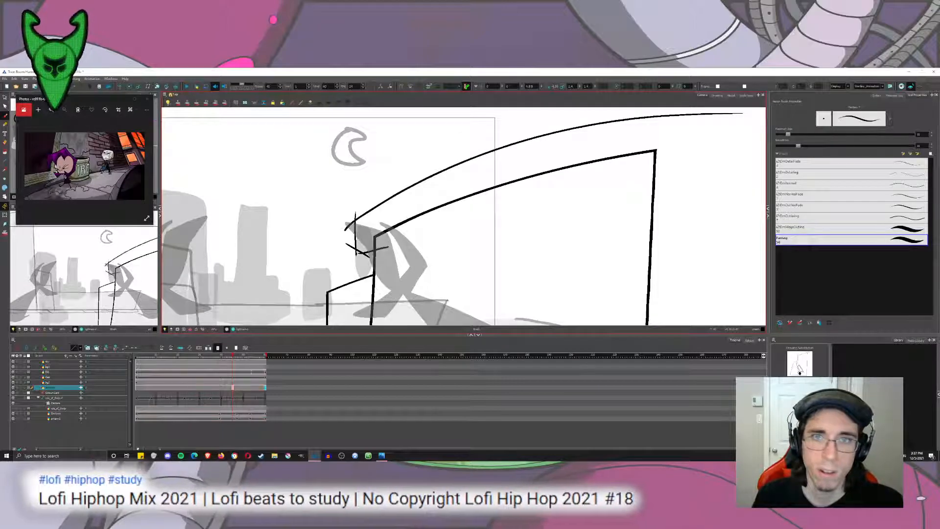
key(ctrl+z)
mouse_move(347, 230)
mouse_down()
mouse_move(494, 165)
mouse_move(751, 138)
mouse_up()
key(ctrl+z)
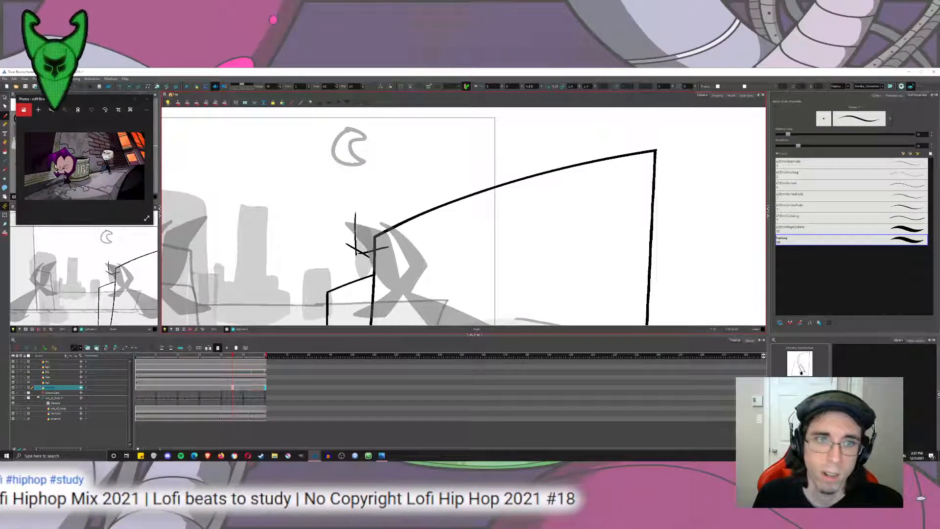
drag(347, 230, 735, 129)
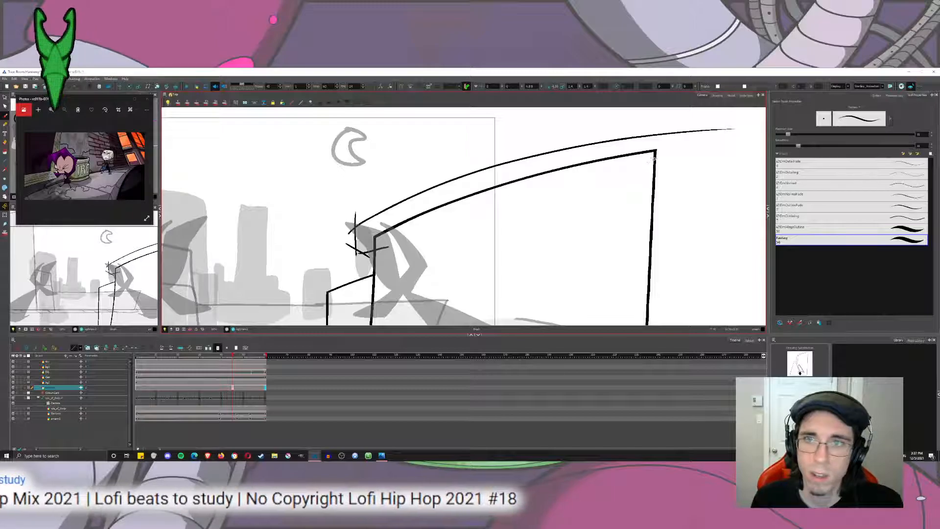
mouse_move(651, 163)
mouse_down()
mouse_move(676, 150)
mouse_move(679, 118)
mouse_move(696, 130)
mouse_move(644, 144)
mouse_up()
Trim the overshooting stroke ends at the roof overhang's corners with the Cutter tool, and reselect the Brush.
click(5, 98)
click(24, 104)
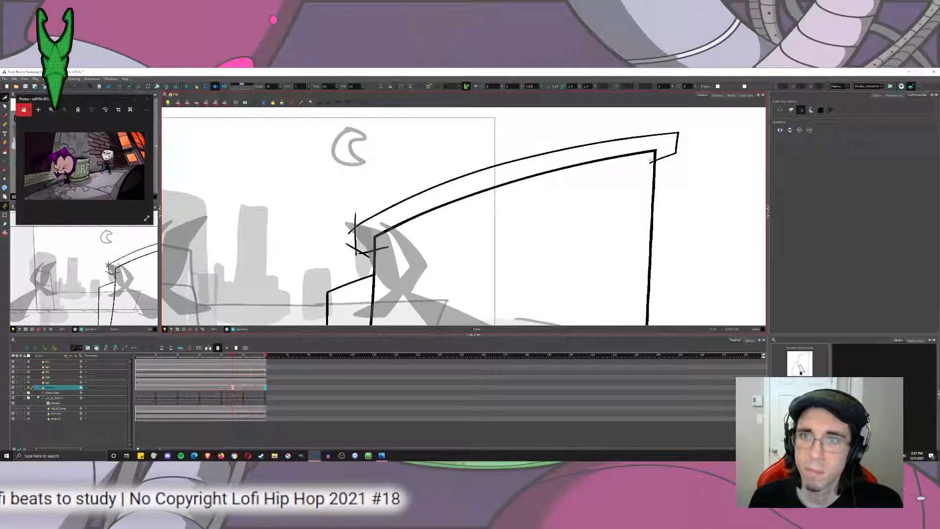
scroll(334, 221, up, 5)
drag(430, 216, 406, 224)
drag(393, 251, 411, 274)
mouse_move(426, 332)
mouse_down()
mouse_move(420, 238)
mouse_move(386, 240)
mouse_up()
mouse_move(407, 258)
mouse_down()
mouse_move(422, 255)
mouse_move(448, 272)
mouse_up()
drag(514, 223, 516, 247)
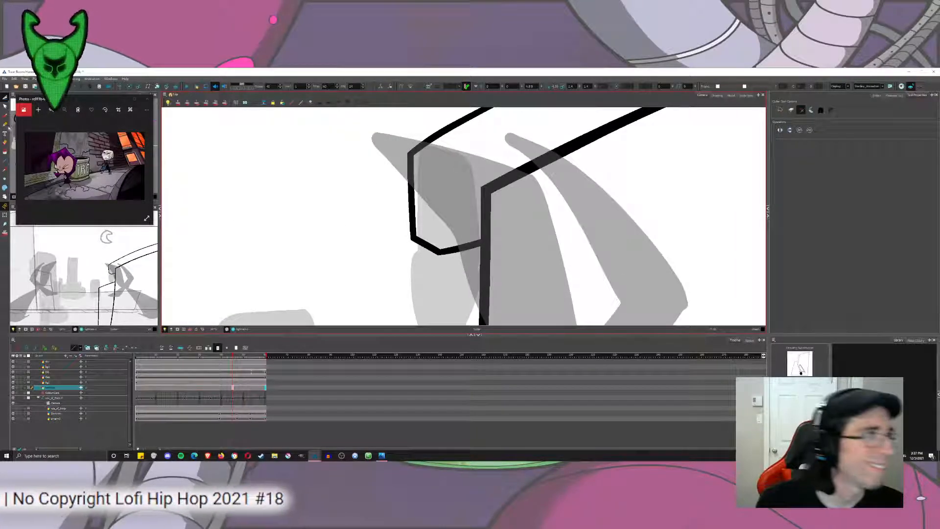
key(alt+b)
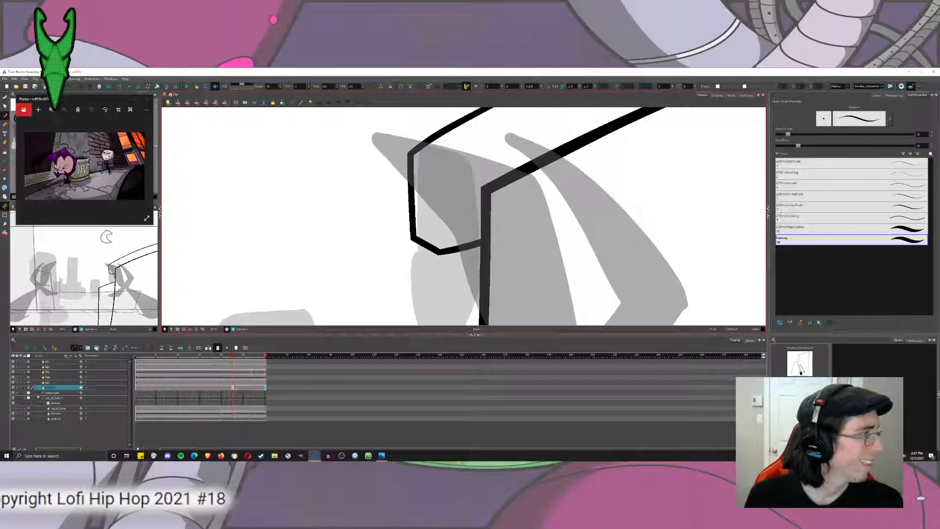
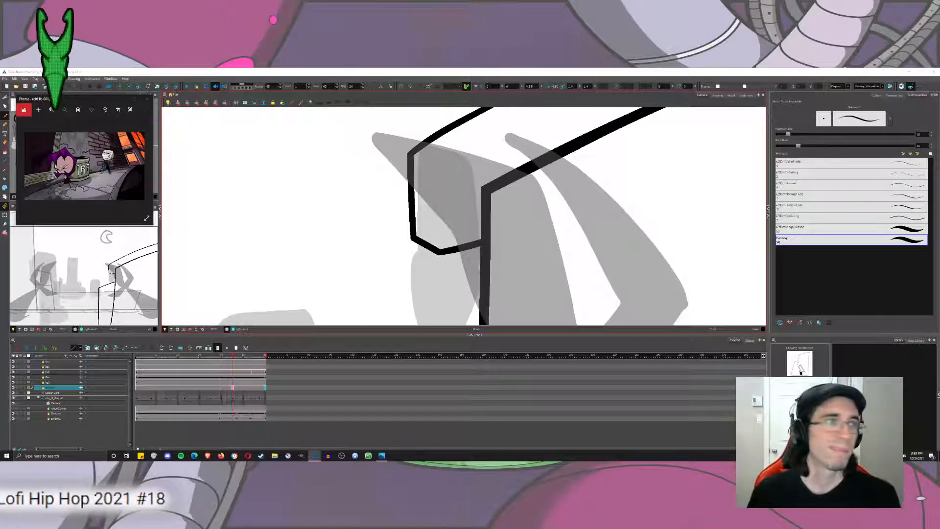
Draw a slanted upper edge above the building's lower roofline, running from the tall wall to just past the far corner.
drag(554, 210, 539, 232)
key(ctrl+z)
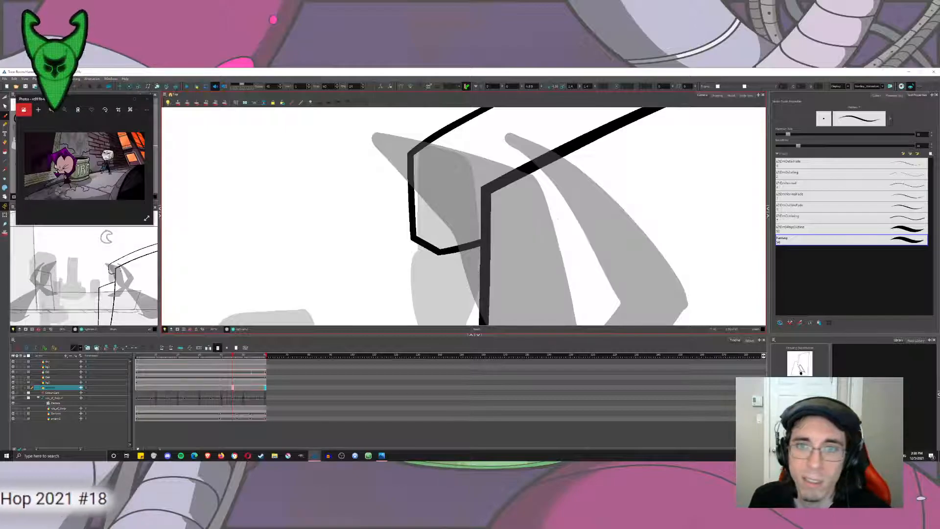
scroll(562, 227, down, 10)
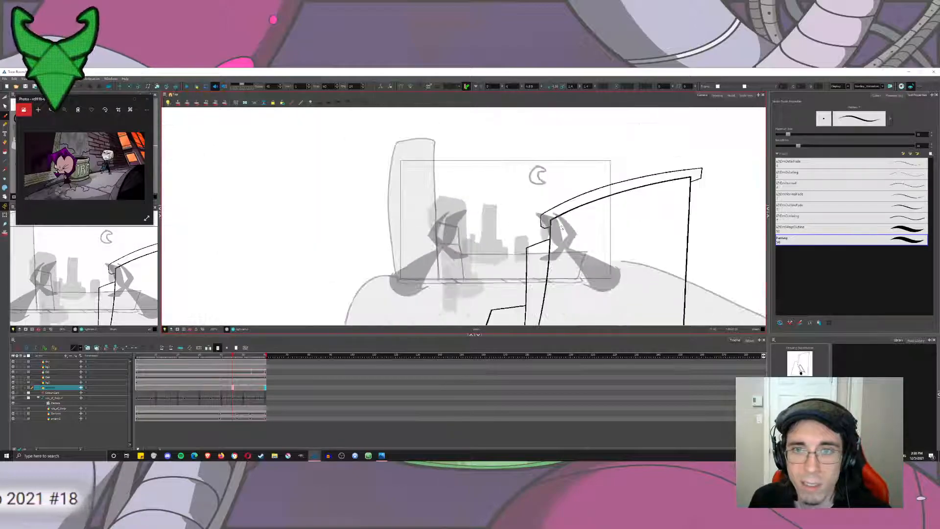
scroll(562, 227, up, 10)
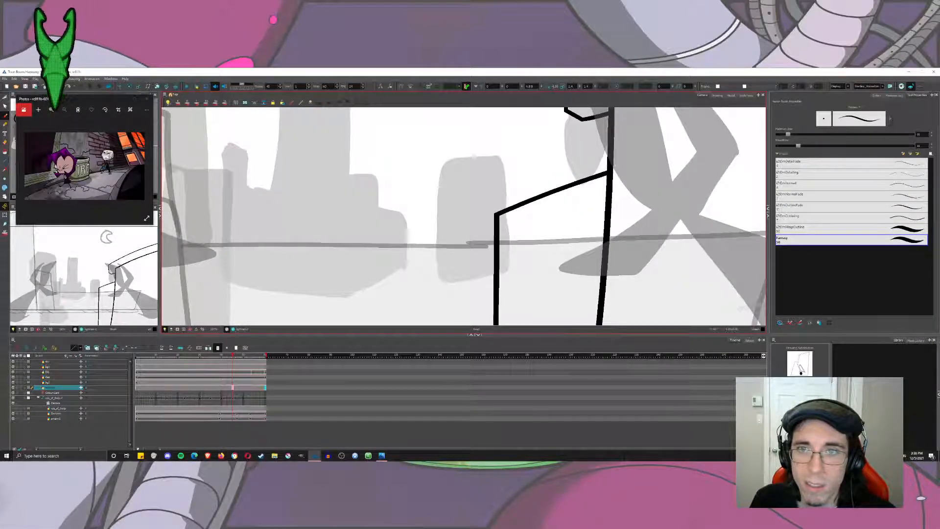
drag(612, 158, 490, 199)
key(ctrl+z)
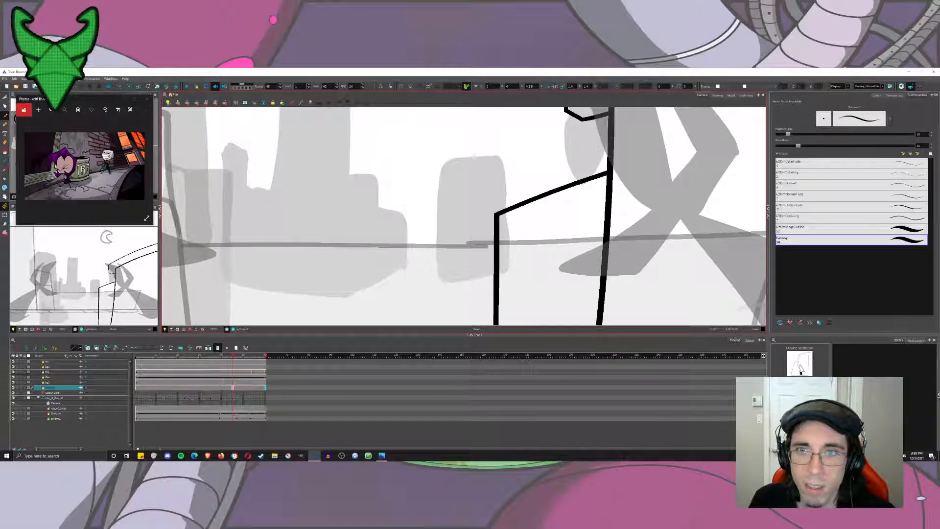
drag(611, 158, 489, 208)
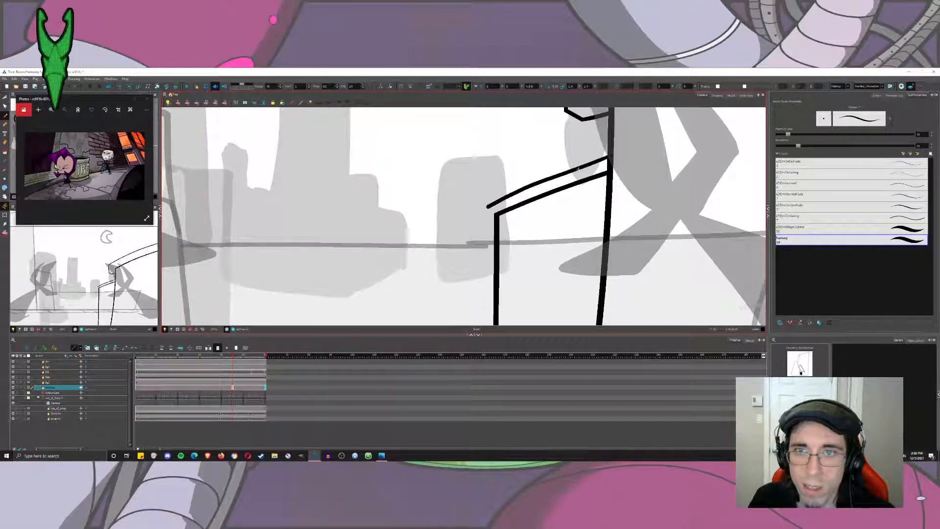
key(ctrl+z)
mouse_move(611, 151)
mouse_down()
mouse_move(481, 203)
mouse_move(480, 230)
mouse_move(497, 239)
mouse_move(473, 228)
mouse_up()
scroll(497, 240, down, 9)
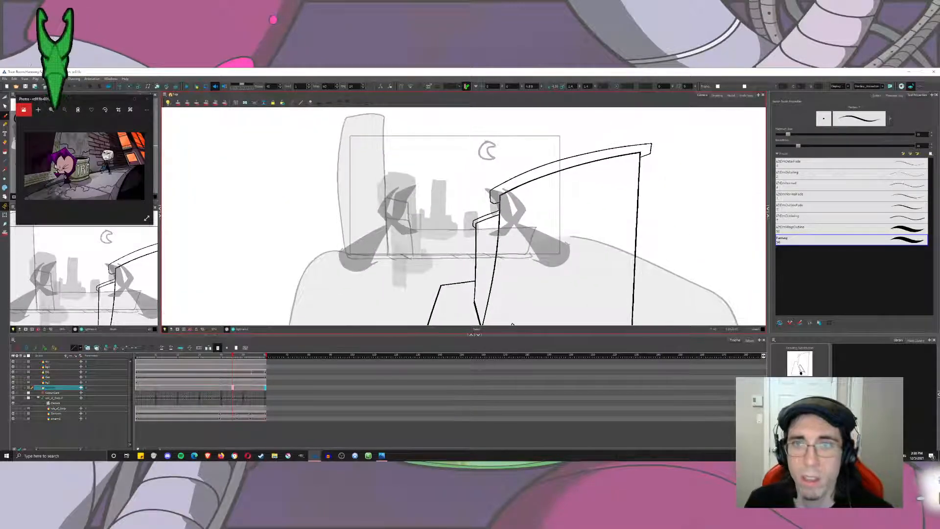
drag(514, 254, 511, 217)
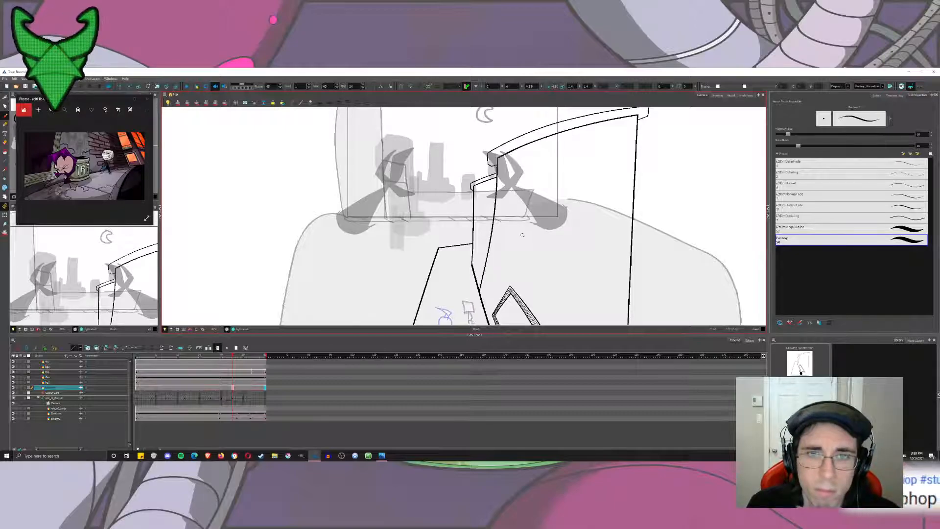
Try a slanted stroke rising from the wall's base corner above the large window, and undo it.
scroll(522, 235, down, 5)
scroll(492, 242, up, 7)
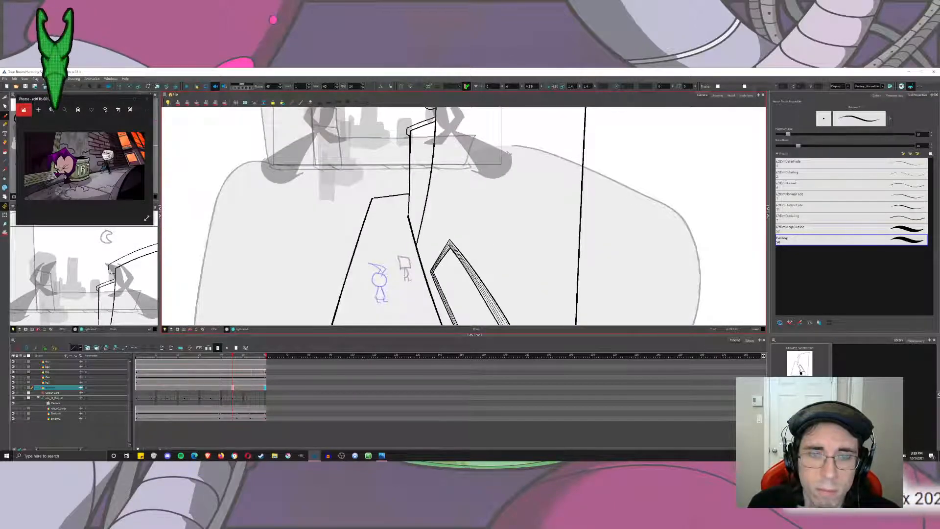
drag(509, 154, 548, 218)
scroll(553, 220, up, 4)
scroll(512, 271, down, 10)
drag(512, 271, 495, 222)
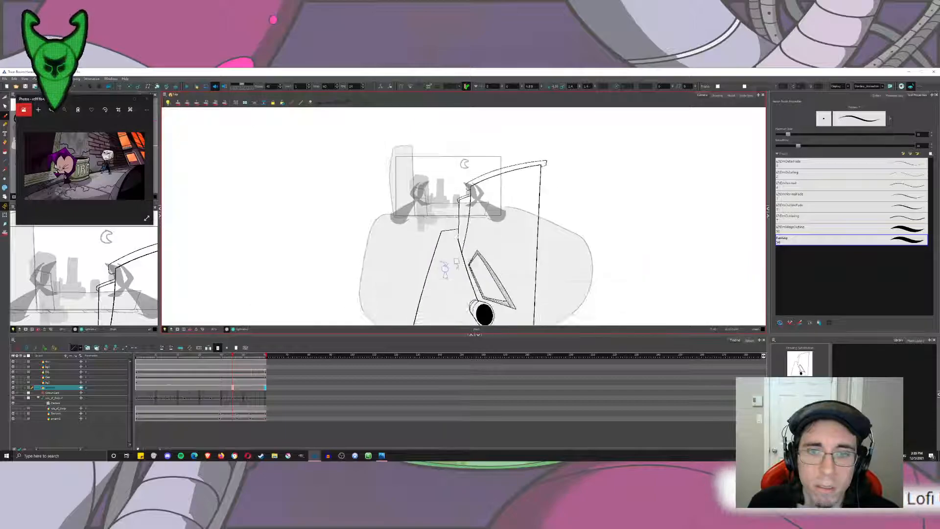
scroll(503, 283, up, 5)
scroll(409, 171, up, 5)
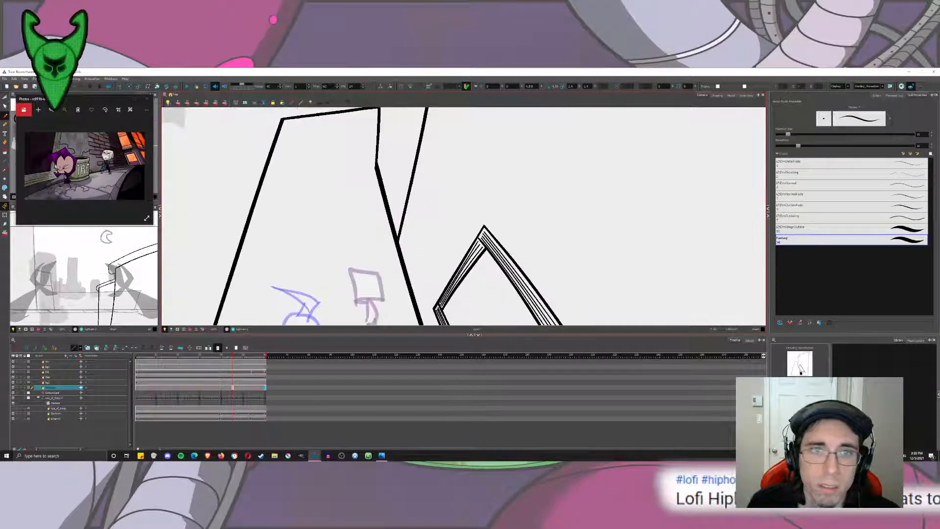
drag(409, 171, 456, 143)
drag(445, 225, 490, 120)
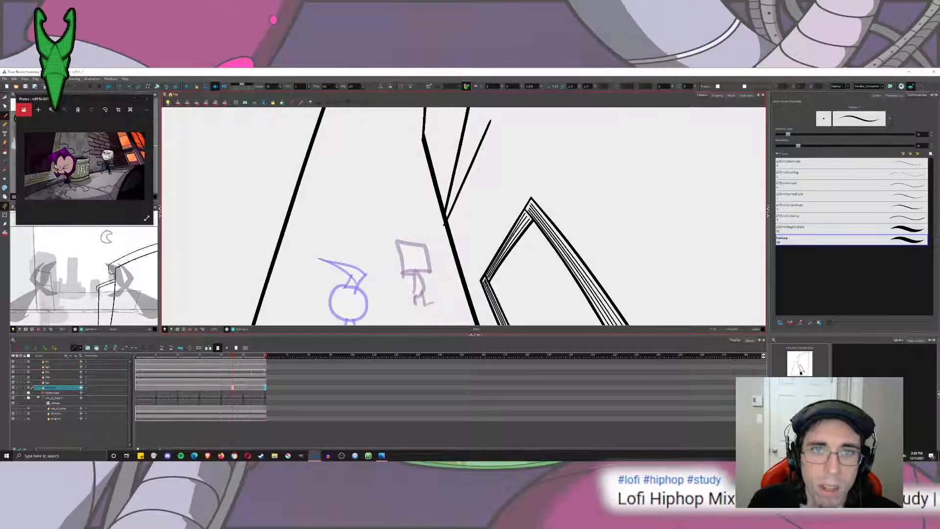
key(ctrl+z)
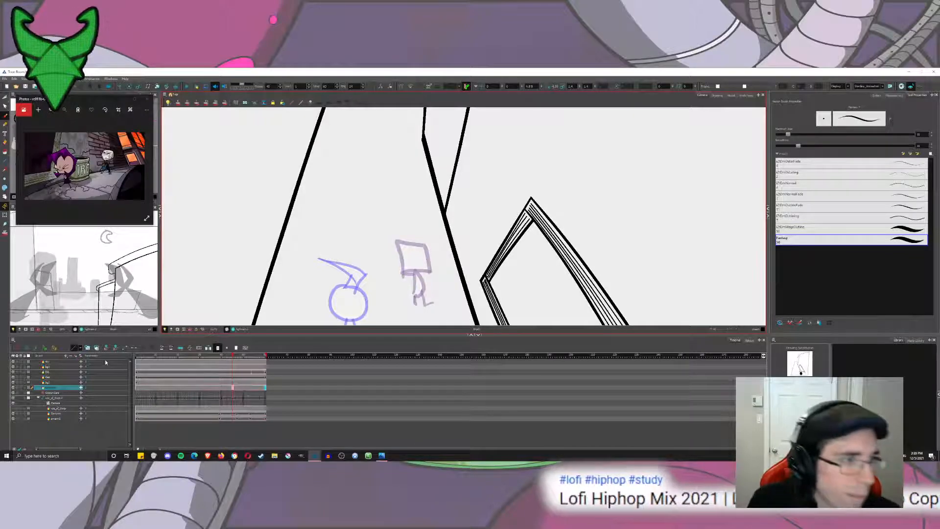
Swap the first frame's drawing to the rough perspective sketch and turn on onion skin over the second frame's clean line art.
click(142, 390)
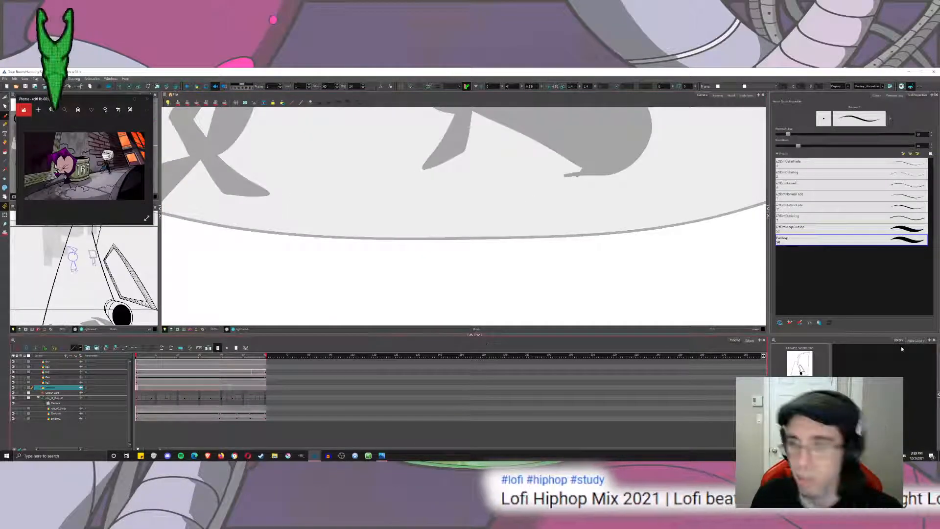
click(801, 387)
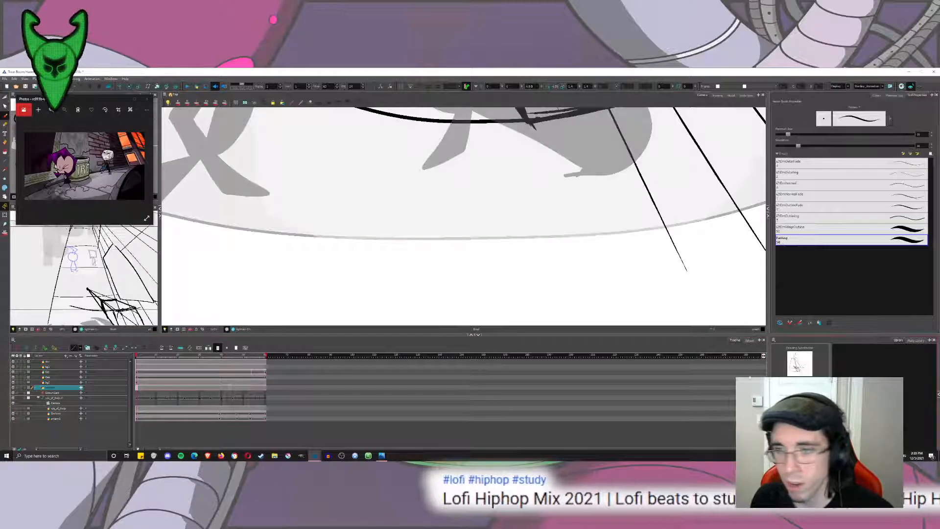
click(139, 388)
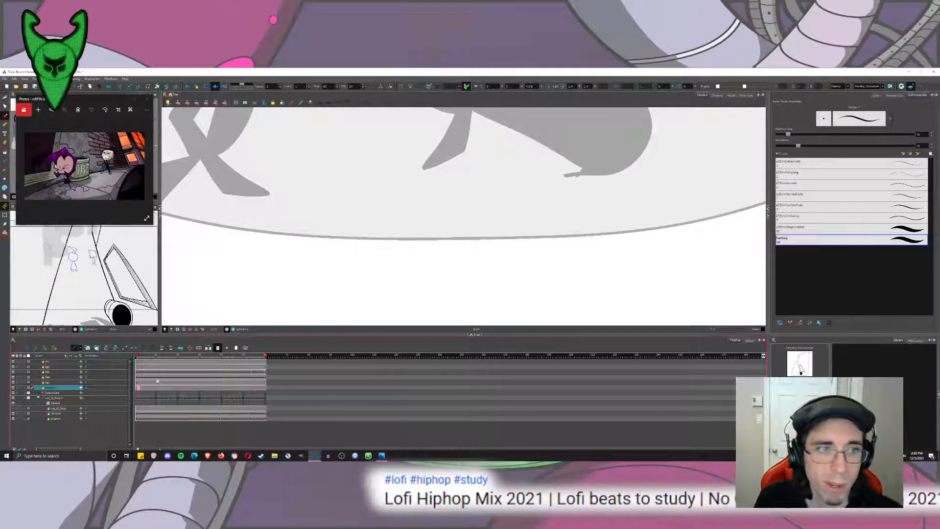
drag(709, 206, 672, 251)
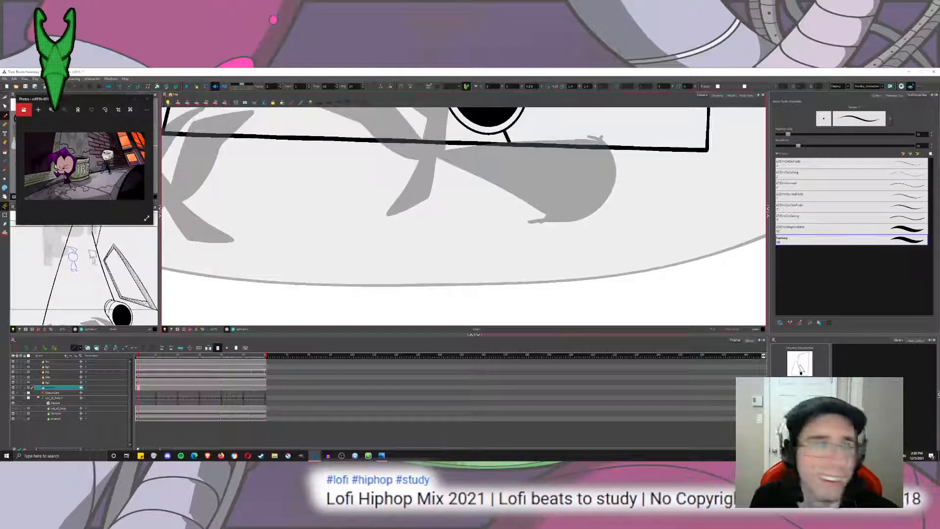
key(alt+o)
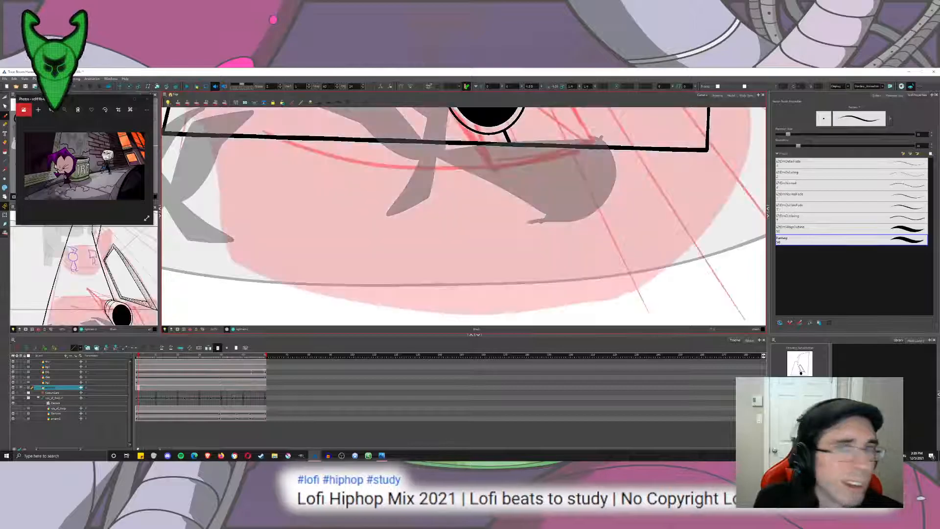
drag(565, 183, 532, 369)
drag(462, 117, 502, 275)
scroll(436, 204, up, 3)
drag(425, 270, 509, 172)
scroll(510, 171, down, 5)
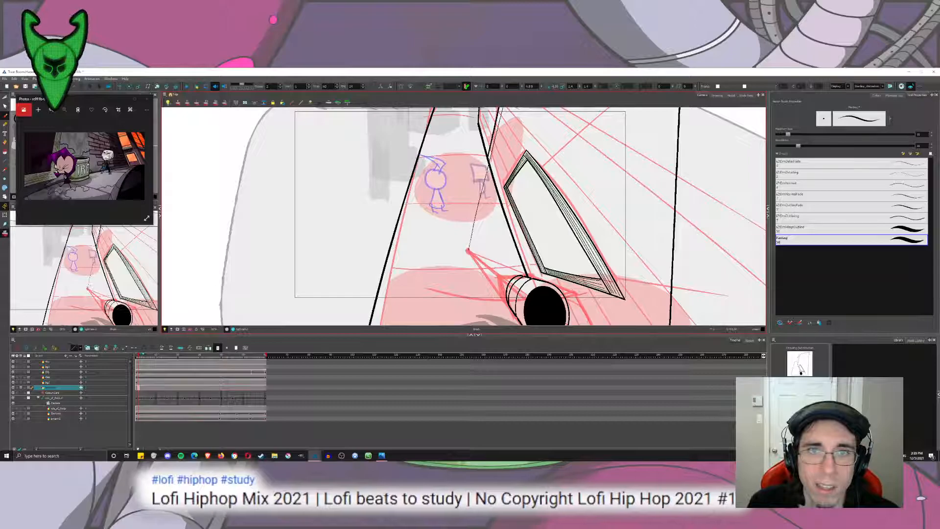
Draw the two slanted sides of a small distant window between the wall's corner and the large window, following the red sketch.
mouse_move(496, 121)
mouse_down()
mouse_move(495, 173)
mouse_move(461, 320)
mouse_up()
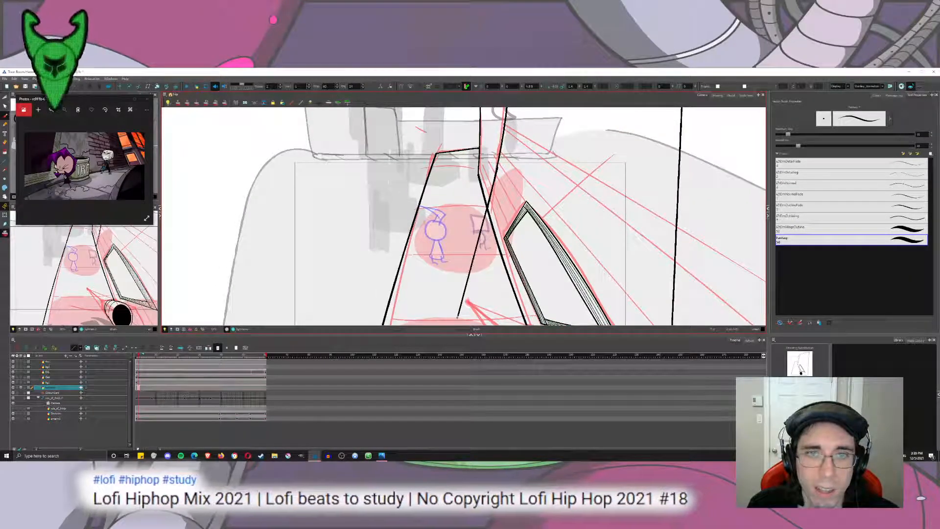
key(ctrl+z)
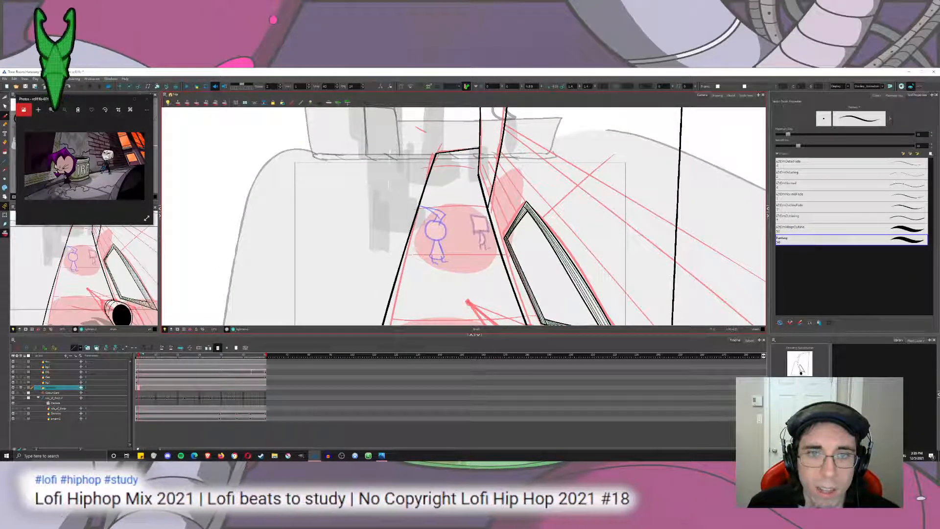
drag(467, 300, 505, 137)
key(ctrl+z)
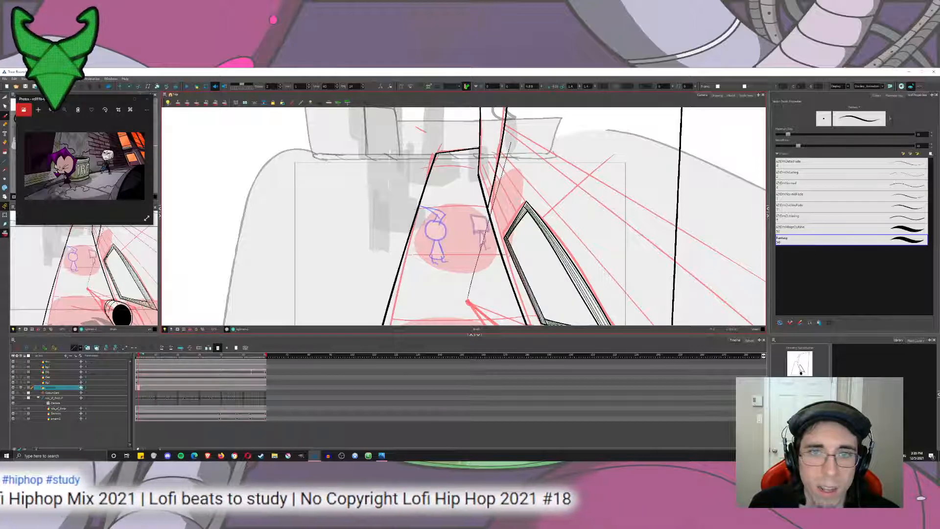
drag(510, 141, 485, 230)
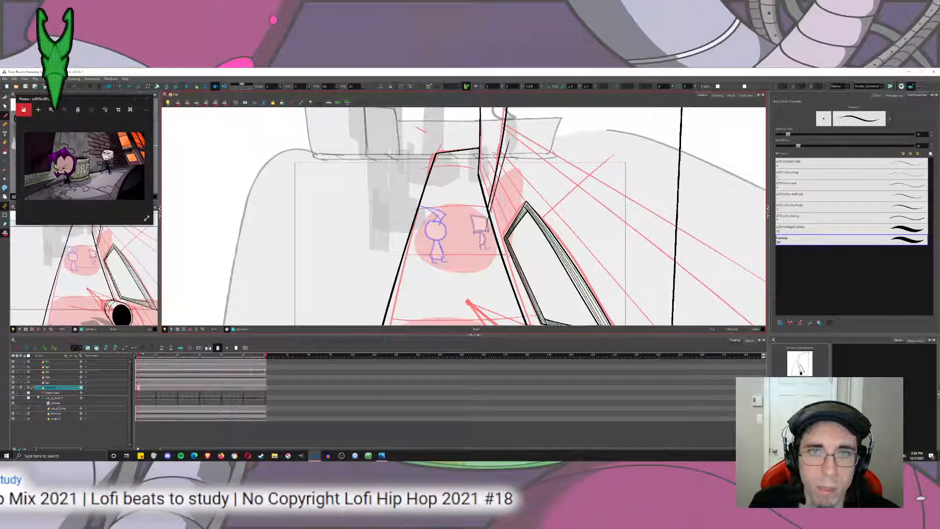
drag(535, 169, 492, 249)
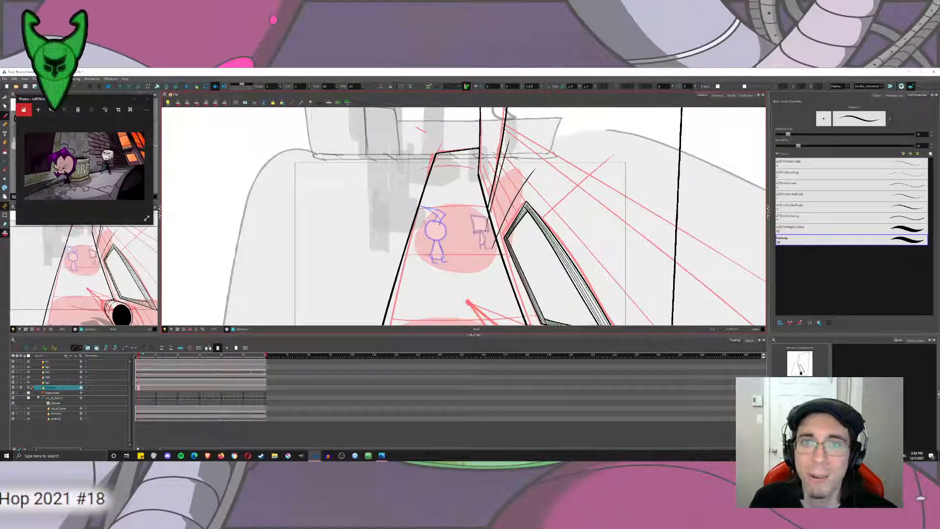
Draw the small window's upper edge as a diagonal stroke crossing both of its side lines.
scroll(562, 169, up, 4)
drag(562, 169, 568, 178)
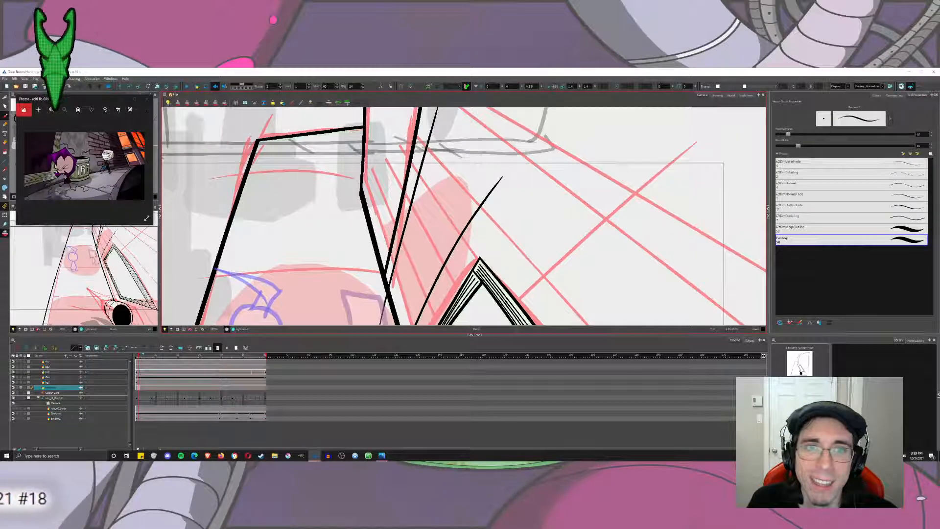
drag(422, 141, 535, 256)
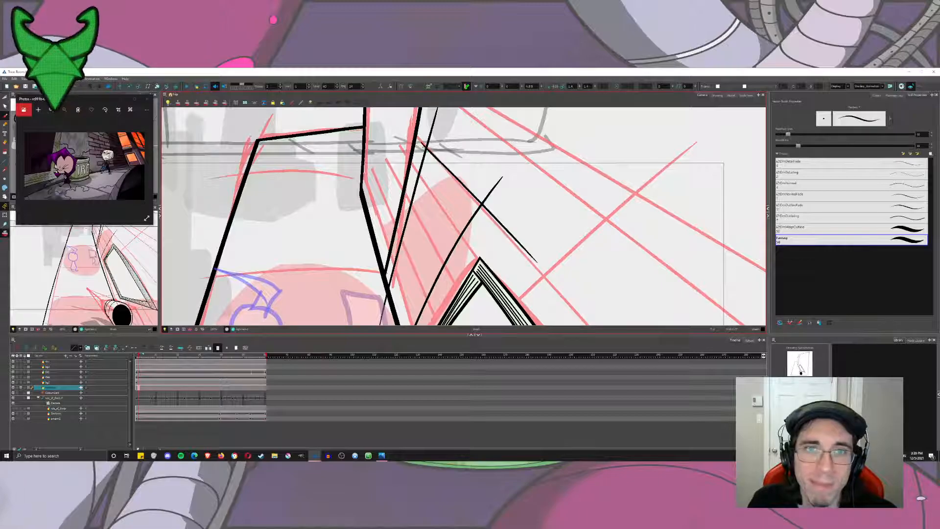
key(ctrl+z)
drag(427, 146, 526, 253)
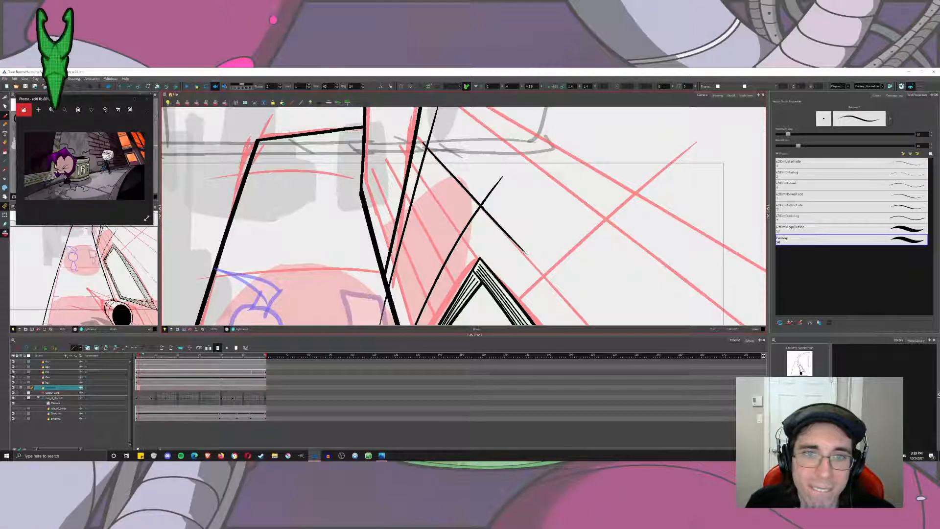
key(ctrl+z)
drag(453, 230, 501, 179)
drag(463, 116, 522, 202)
drag(481, 146, 474, 231)
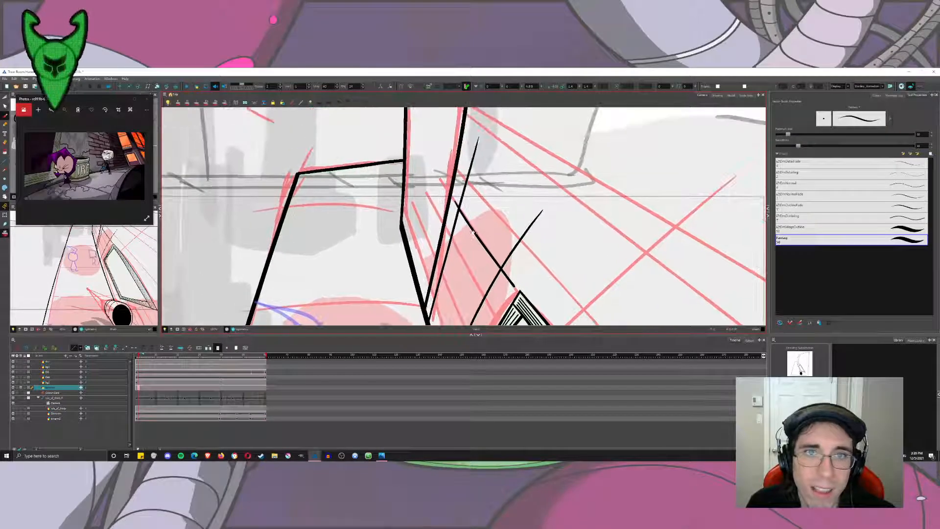
Trim the overshooting stroke ends around the small window with the Cutter tool, and reselect the Brush.
click(6, 97)
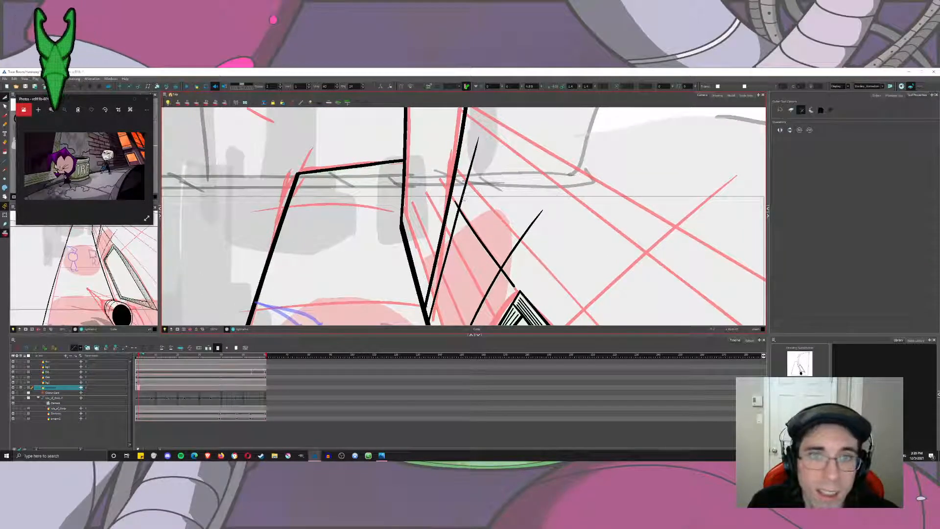
drag(463, 173, 480, 177)
mouse_move(512, 236)
mouse_down()
mouse_move(529, 244)
mouse_move(503, 282)
mouse_up()
mouse_move(444, 281)
mouse_down()
mouse_move(456, 171)
mouse_move(457, 245)
mouse_up()
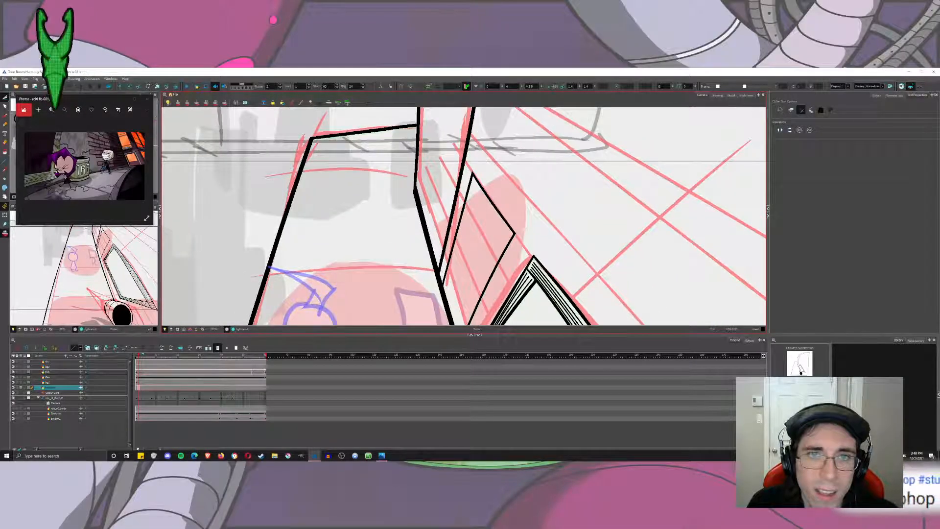
drag(308, 183, 285, 142)
click(5, 116)
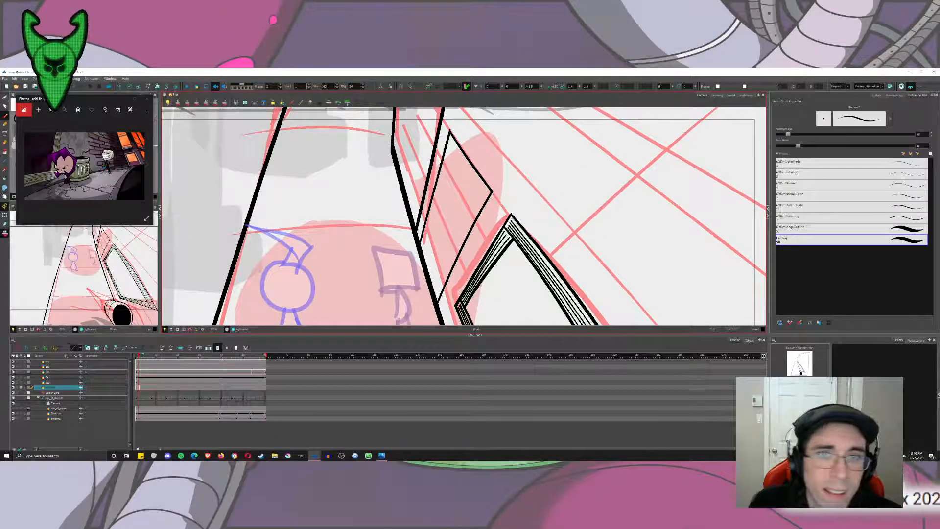
Draw an inner frame line parallel to the small window's upper edge, trim its overshoot with the Cutter, and reselect the Brush.
key(2)
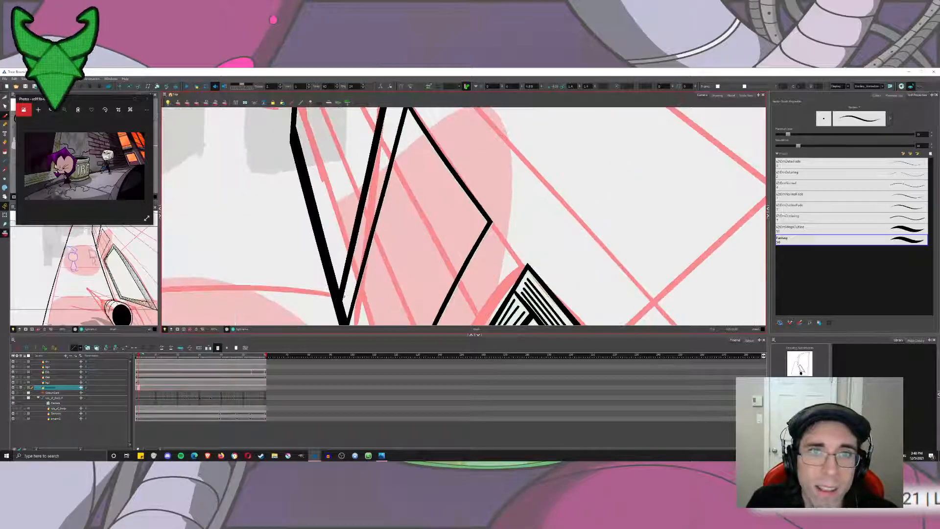
drag(431, 186, 438, 201)
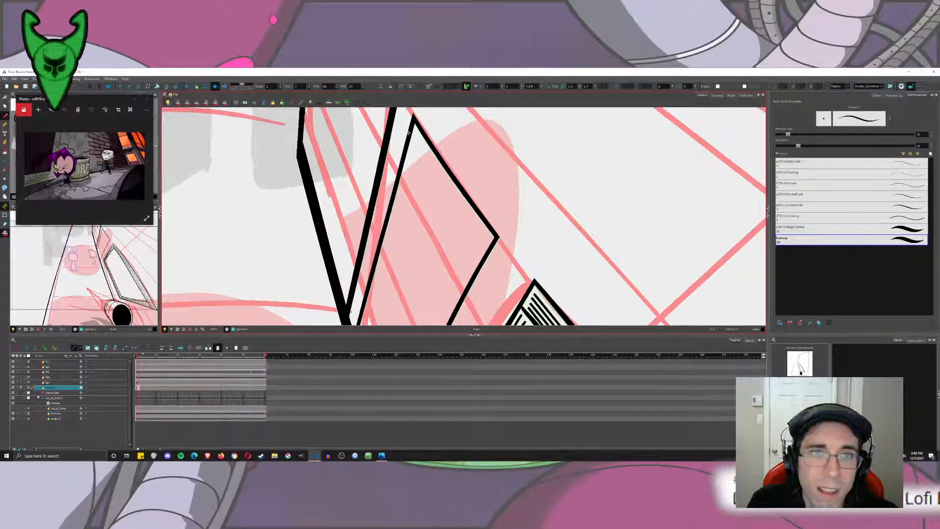
drag(411, 136, 491, 251)
key(ctrl+z)
drag(410, 135, 490, 249)
key(ctrl+z)
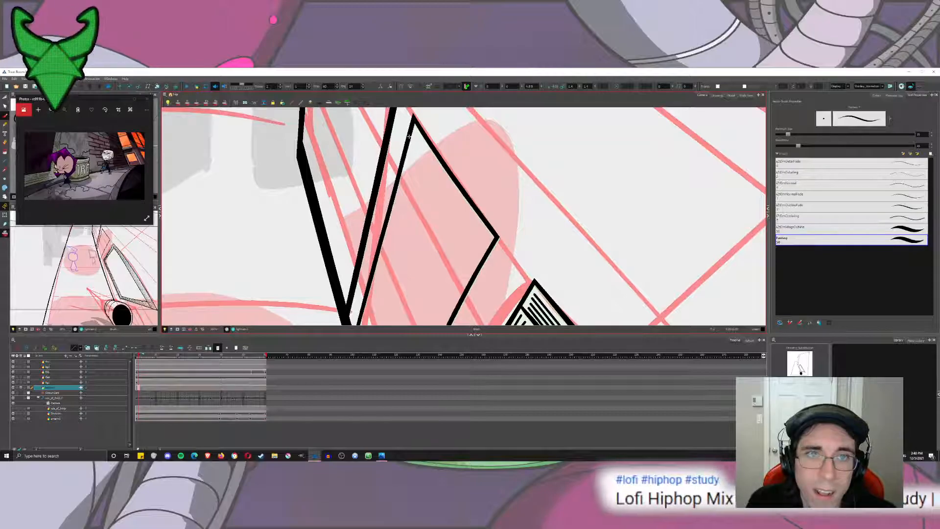
drag(407, 134, 475, 228)
key(ctrl+z)
mouse_move(403, 127)
mouse_down()
mouse_move(509, 281)
mouse_move(494, 274)
mouse_up()
click(5, 97)
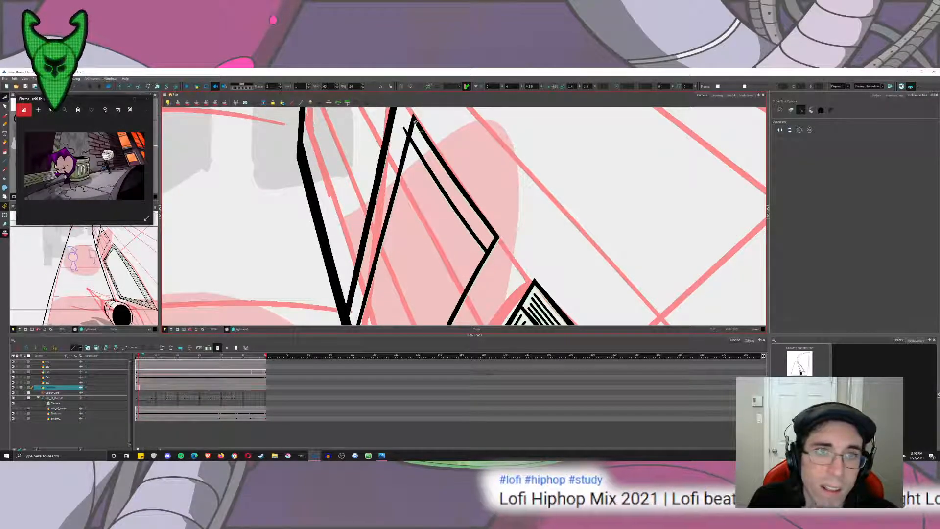
click(4, 116)
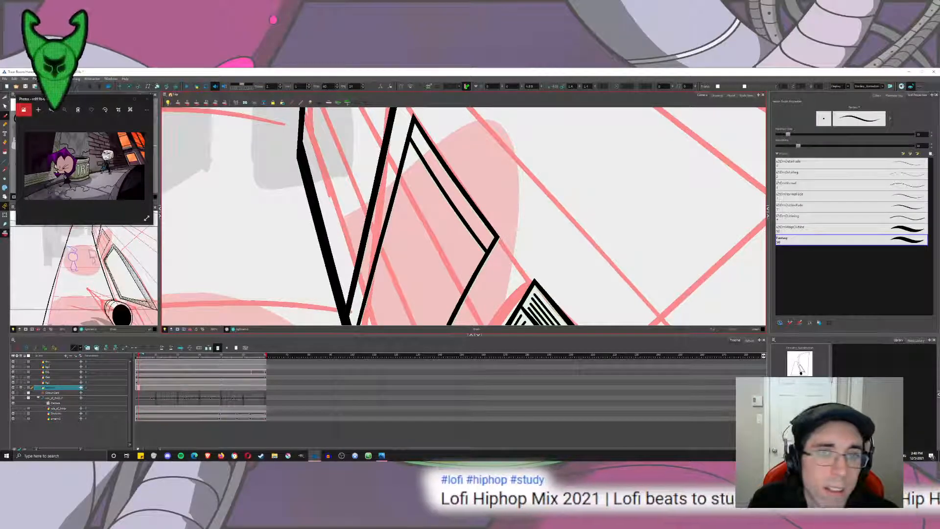
Draw a long inner frame line parallel to the small window's far side, running down past the wall's base line.
scroll(482, 190, down, 4)
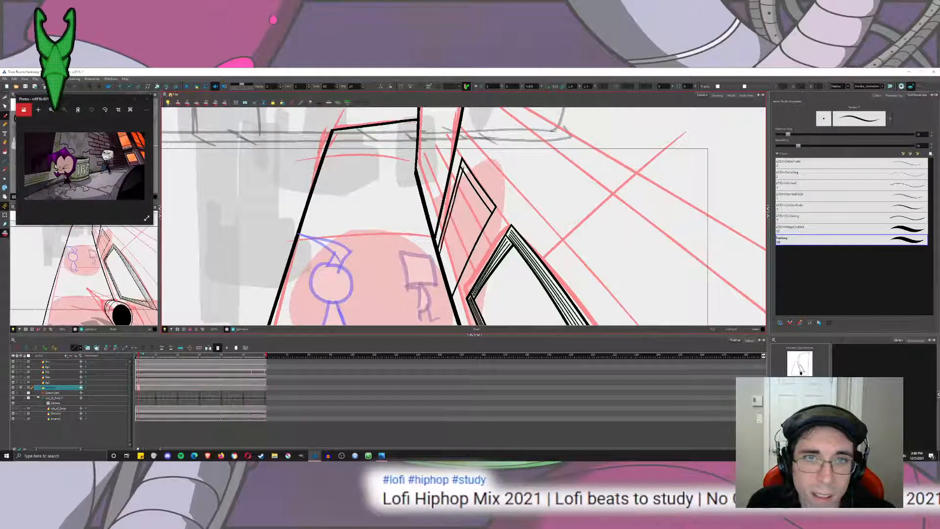
mouse_move(460, 170)
mouse_down()
mouse_move(435, 263)
mouse_move(464, 164)
mouse_move(446, 219)
mouse_up()
key(ctrl+z)
key(ctrl+z)
drag(440, 255, 462, 172)
key(ctrl+z)
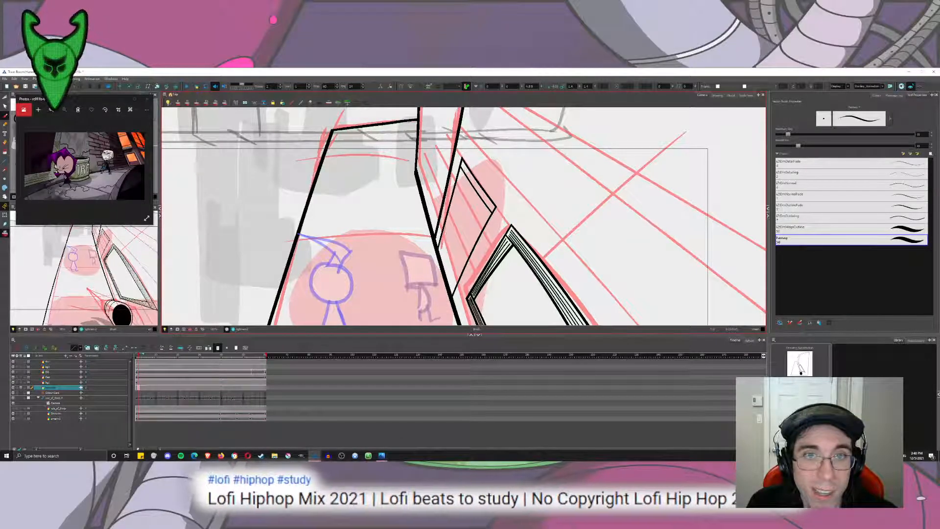
drag(443, 226, 424, 281)
key(ctrl+z)
drag(463, 170, 426, 296)
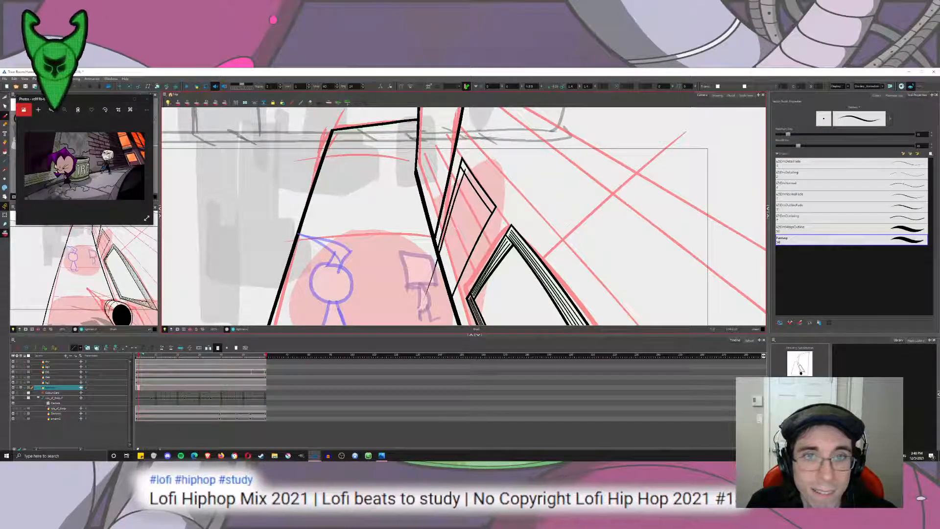
key(ctrl+z)
drag(463, 189, 436, 290)
key(ctrl+z)
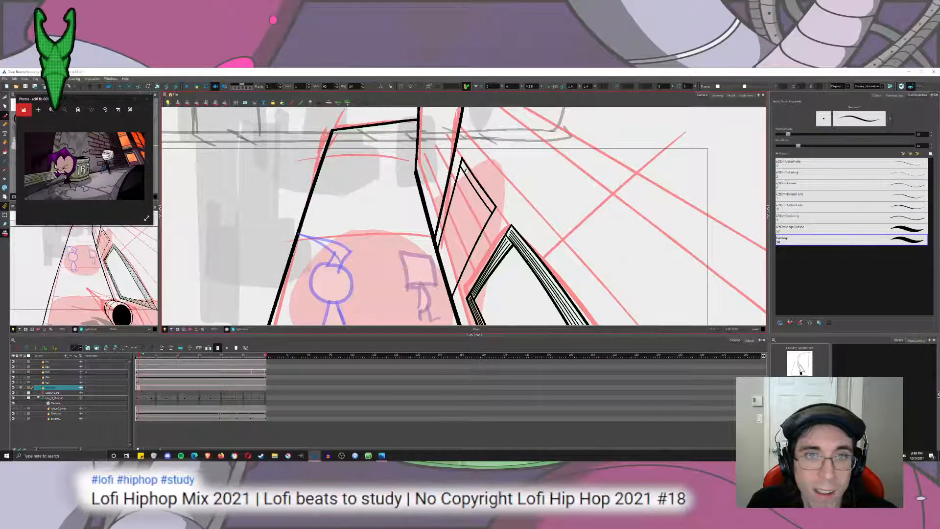
drag(459, 189, 420, 312)
Redraw the far-side inner frame line to stop at the wall's base line, trim its overshoot at the apex with the Cutter, and reselect the Brush.
key(ctrl+z)
drag(459, 189, 414, 324)
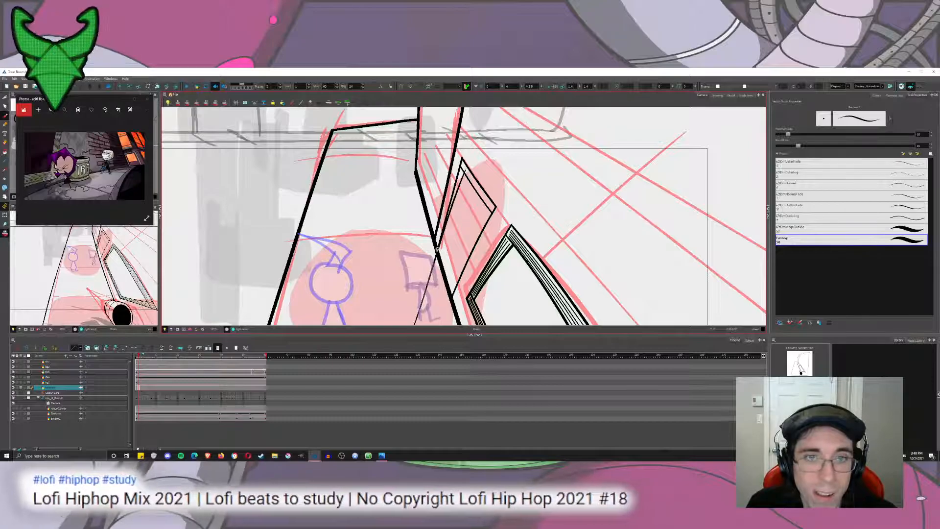
key(ctrl+z)
drag(458, 189, 439, 255)
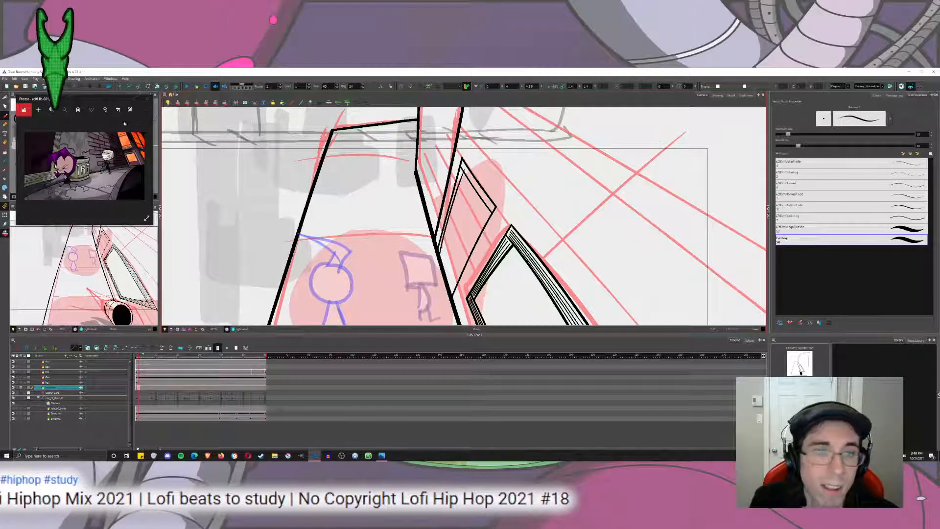
key(alt+t)
scroll(478, 172, up, 3)
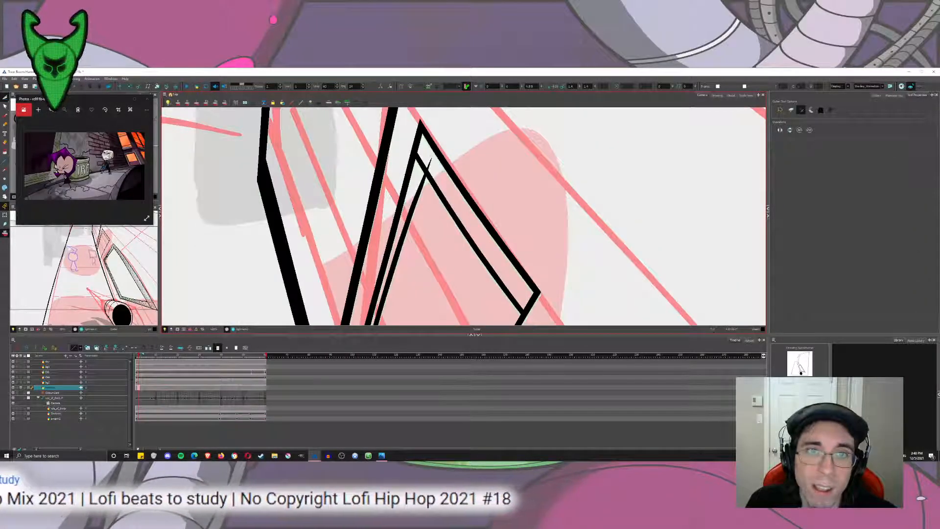
click(422, 163)
scroll(444, 114, down, 4)
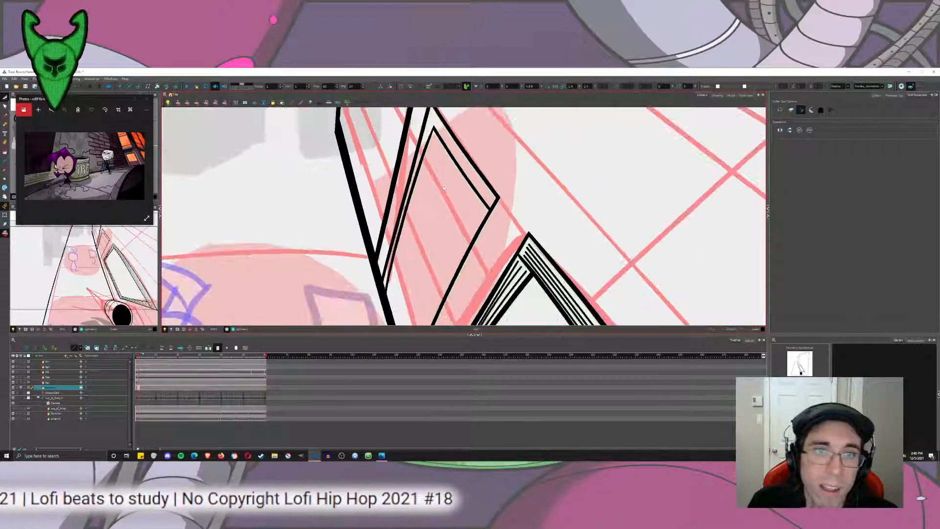
key(alt+b)
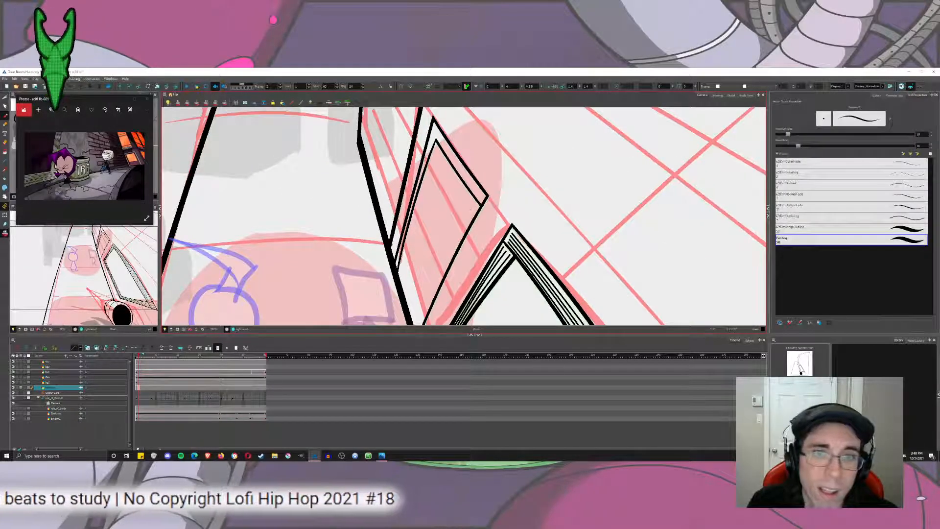
Draw an inner frame line parallel to the small window's near side, from the inner corner down past the wall's base line.
drag(477, 196, 422, 324)
key(ctrl+z)
drag(440, 265, 469, 224)
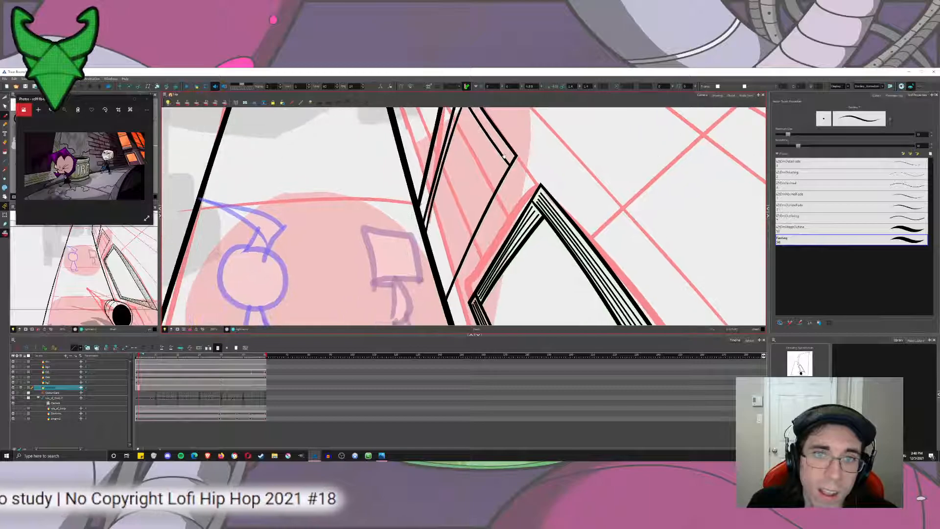
drag(506, 151, 472, 221)
drag(490, 188, 421, 325)
key(ctrl+z)
drag(507, 153, 428, 325)
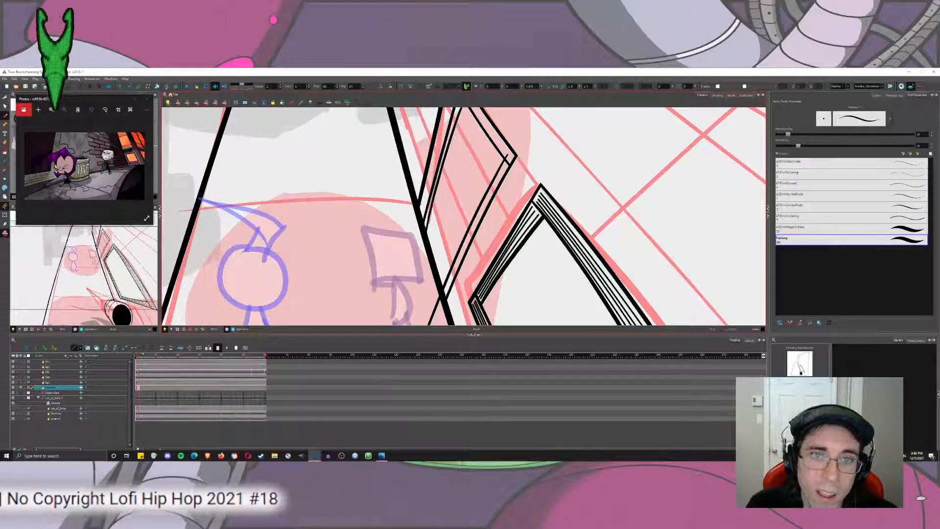
Trim the near-side inner line with the Cutter, then adjust the stroke with the Select tool so it crosses the upper inner line.
key(alt+t)
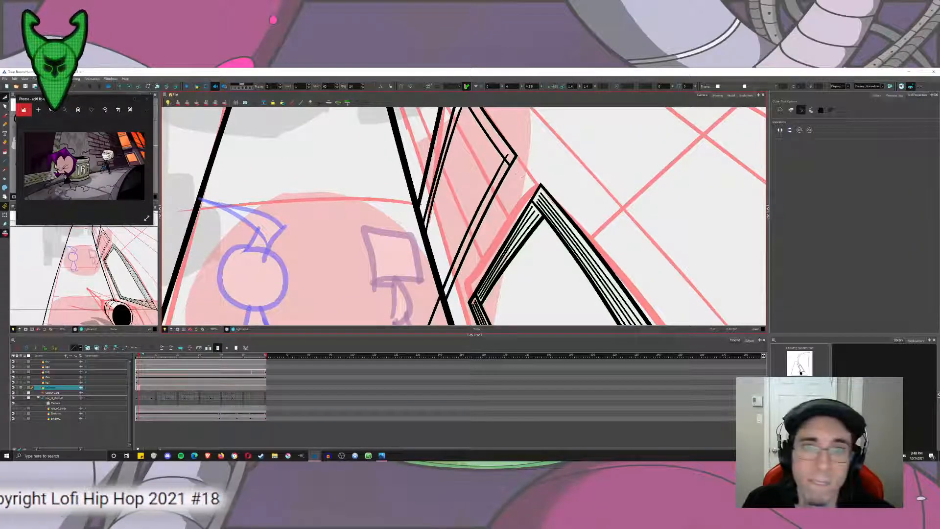
mouse_move(508, 162)
mouse_down()
mouse_move(503, 221)
mouse_move(499, 193)
mouse_up()
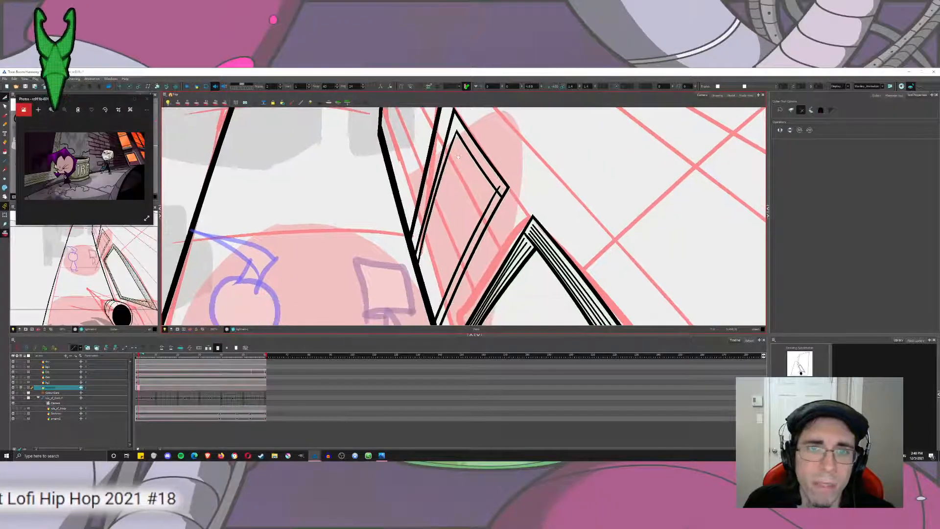
click(14, 96)
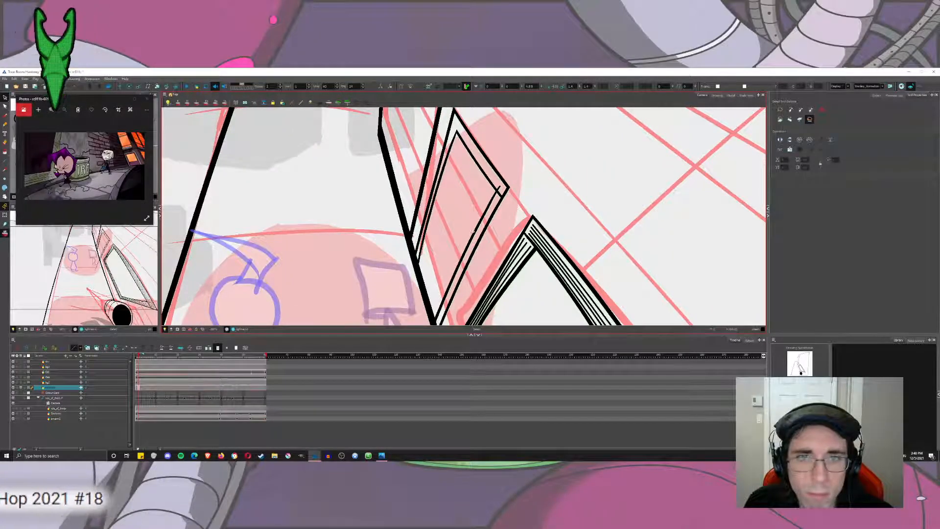
click(472, 231)
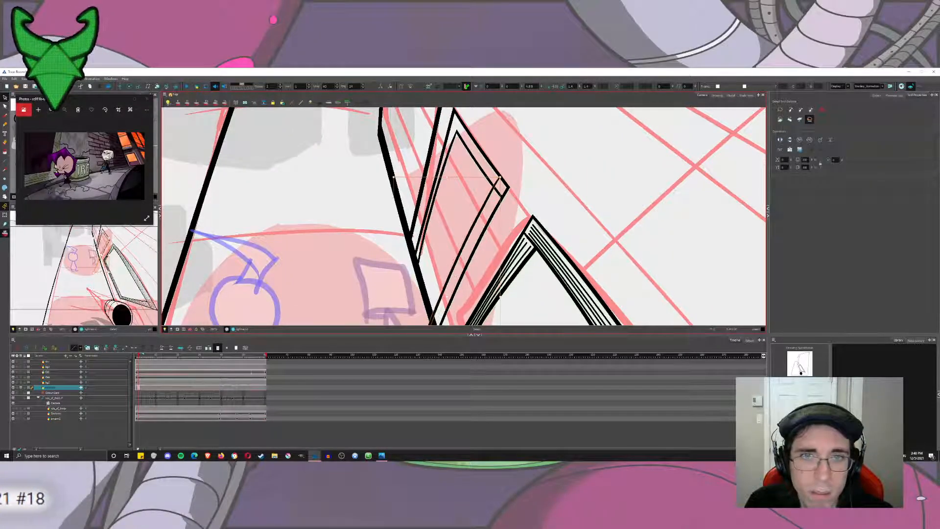
Trim the crossing ends at the inner frame's near corner and the overshoot past the wall's base line with the Cutter.
click(6, 97)
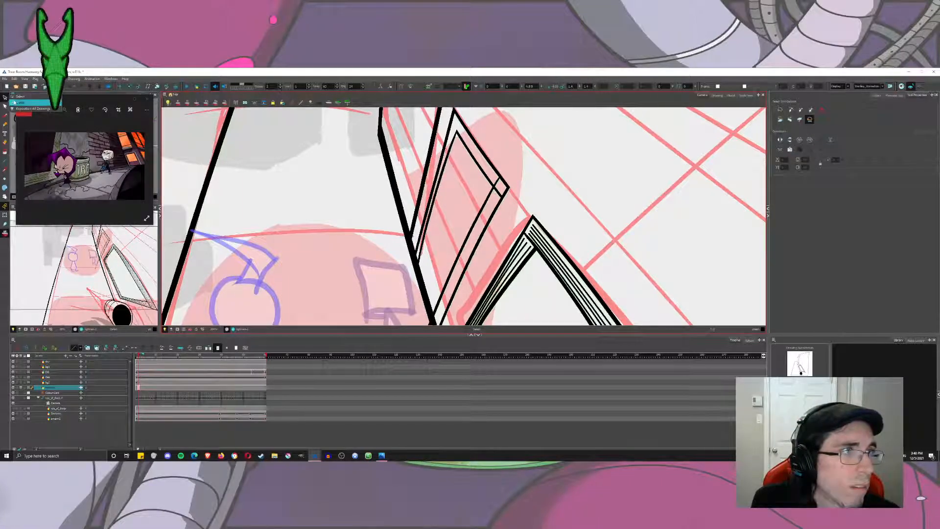
click(19, 103)
drag(496, 175, 498, 184)
mouse_move(465, 274)
mouse_down()
mouse_move(496, 189)
mouse_move(461, 287)
mouse_up()
drag(461, 221, 455, 288)
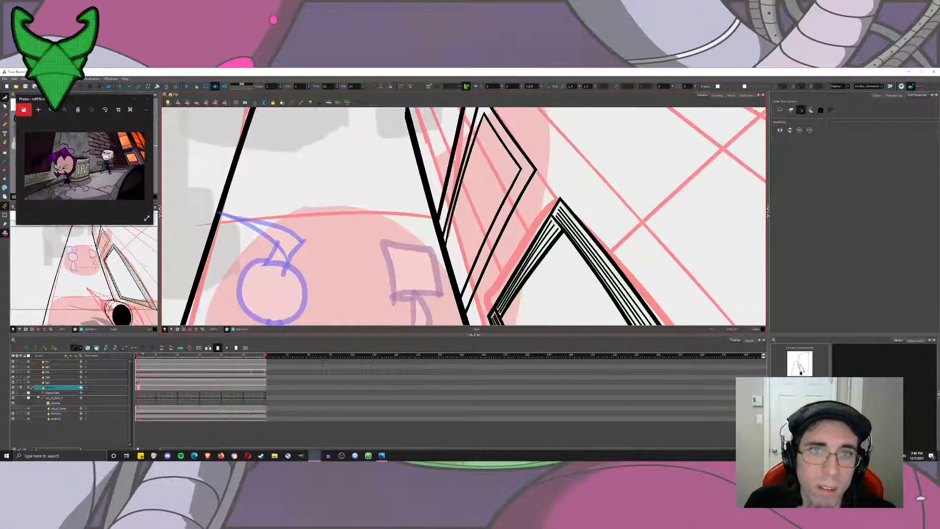
Draw short Brush strokes joining the inner and outer frame corners at the small window's apex and near corner.
click(5, 118)
key(2)
key(2)
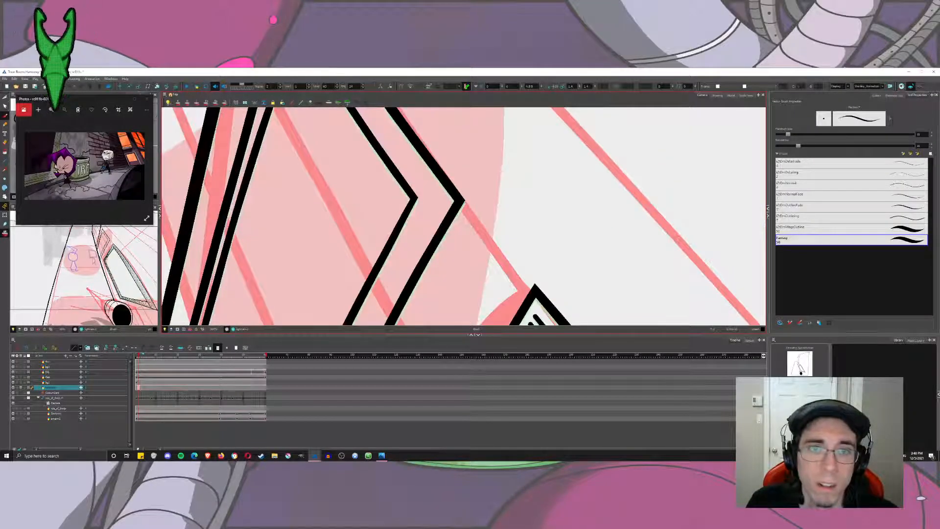
mouse_move(410, 196)
mouse_down()
mouse_move(460, 201)
mouse_move(563, 343)
mouse_up()
key(ctrl+z)
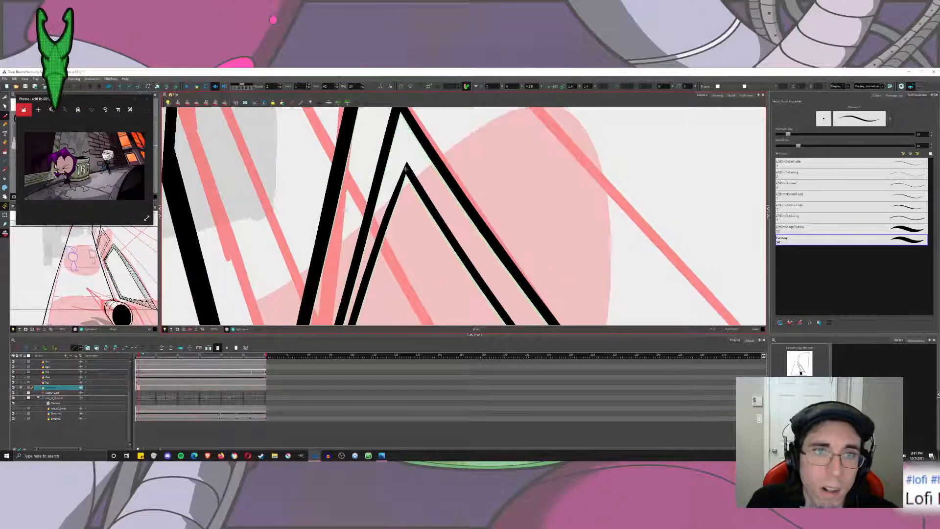
drag(406, 169, 399, 106)
scroll(354, 157, down, 2)
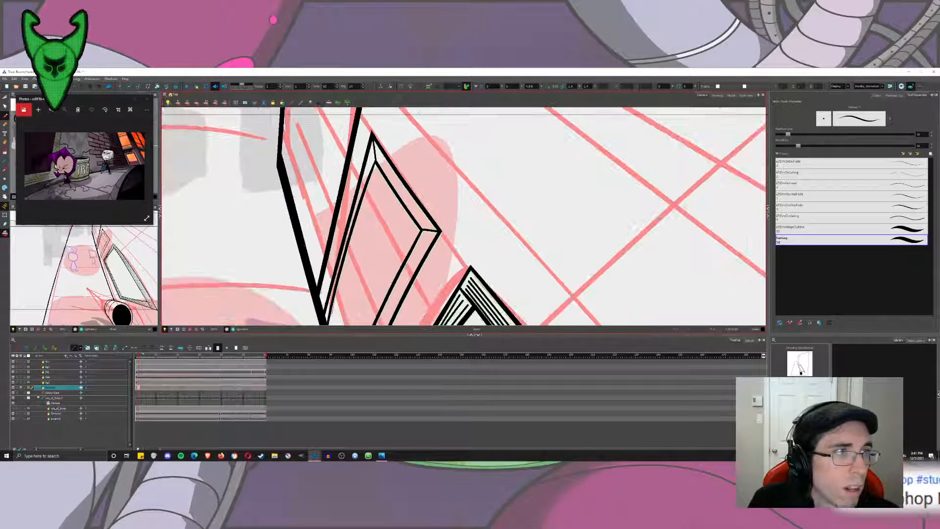
Hide the red perspective sketch behind the line art.
key(alt+o)
scroll(506, 221, down, 1)
drag(506, 221, 577, 192)
scroll(577, 192, down, 2)
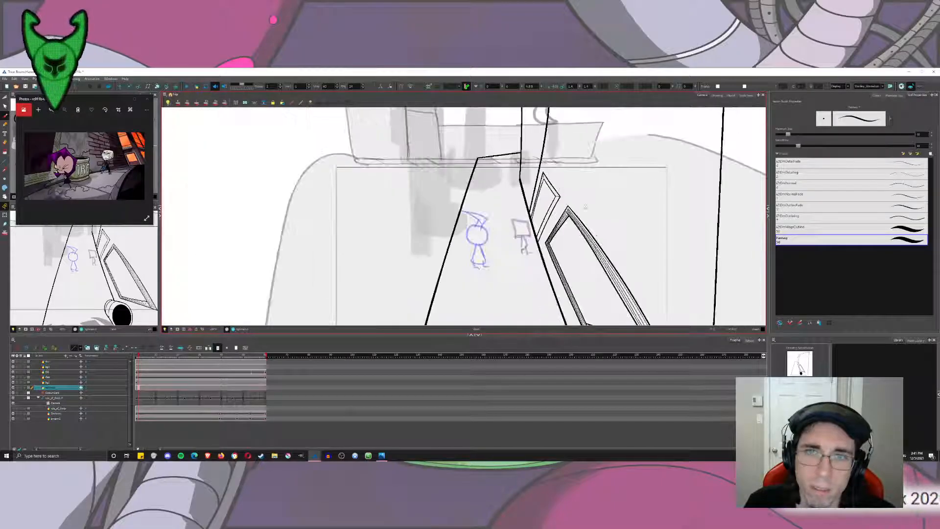
Draw thin detail lines between the inner and outer frame lines along the small window's near side, undoing misplaced strokes.
scroll(510, 237, up, 1)
drag(510, 238, 484, 245)
scroll(401, 167, up, 4)
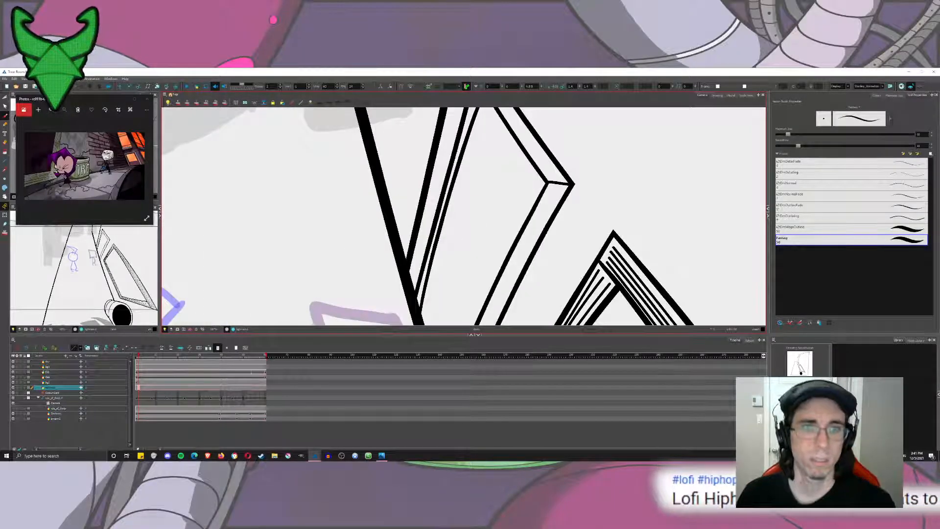
mouse_move(520, 216)
mouse_down()
mouse_move(499, 214)
mouse_move(494, 200)
mouse_up()
scroll(514, 216, down, 1)
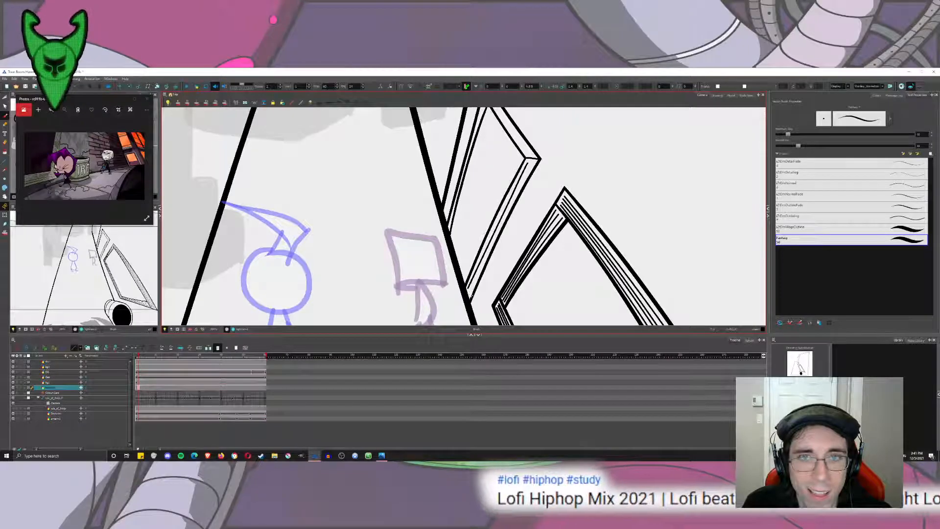
mouse_move(509, 188)
mouse_down()
mouse_move(527, 162)
mouse_move(466, 287)
mouse_up()
key(ctrl+z)
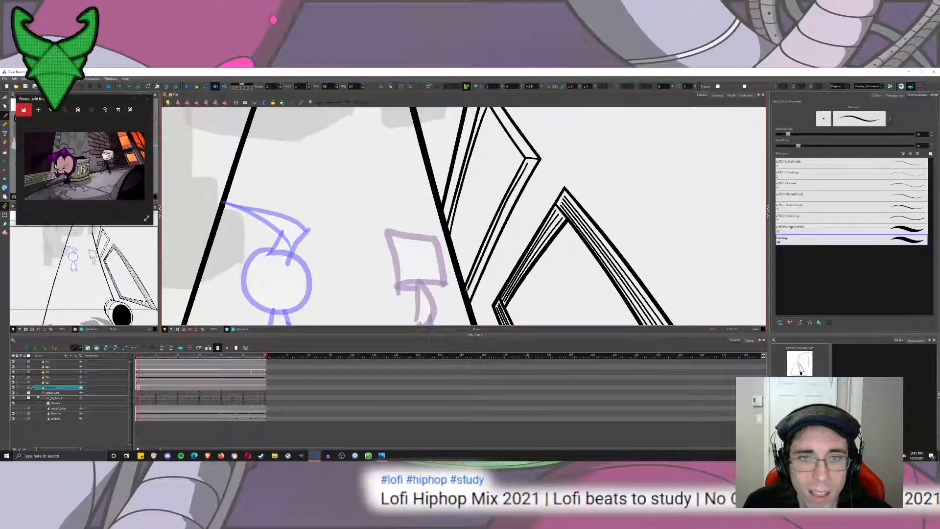
mouse_move(501, 220)
mouse_down()
mouse_move(470, 294)
mouse_move(529, 169)
mouse_up()
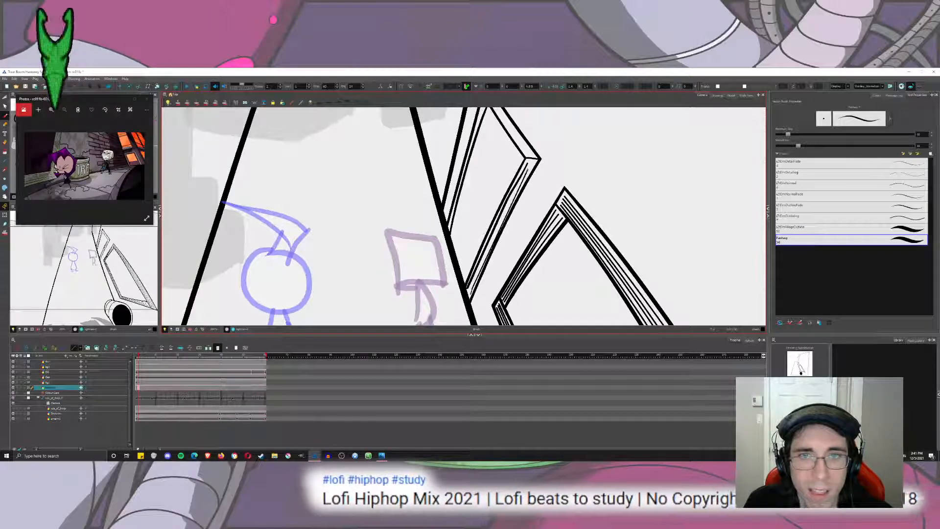
key(ctrl+z)
mouse_move(471, 293)
mouse_down()
mouse_move(533, 163)
mouse_move(522, 216)
mouse_up()
mouse_move(443, 214)
mouse_down()
mouse_move(461, 196)
mouse_move(425, 214)
mouse_move(412, 268)
mouse_up()
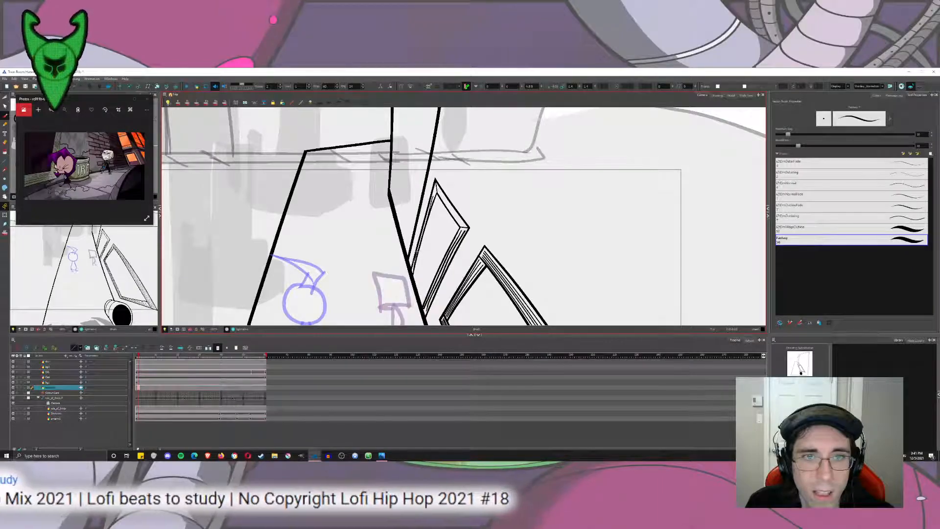
Draw thin detail lines between the frame lines on the small window's far side, starting near the apex.
scroll(438, 224, up, 2)
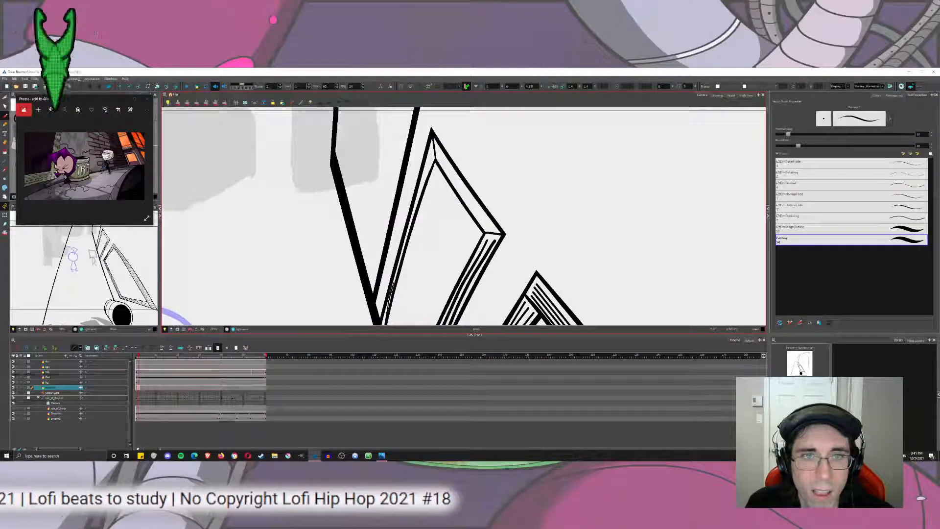
drag(393, 279, 435, 154)
key(ctrl+z)
mouse_move(405, 240)
mouse_down()
mouse_move(433, 159)
mouse_move(418, 191)
mouse_up()
key(ctrl+z)
mouse_move(431, 157)
mouse_down()
mouse_move(418, 180)
mouse_move(494, 232)
mouse_up()
key(ctrl+z)
key(ctrl+z)
drag(445, 167, 483, 220)
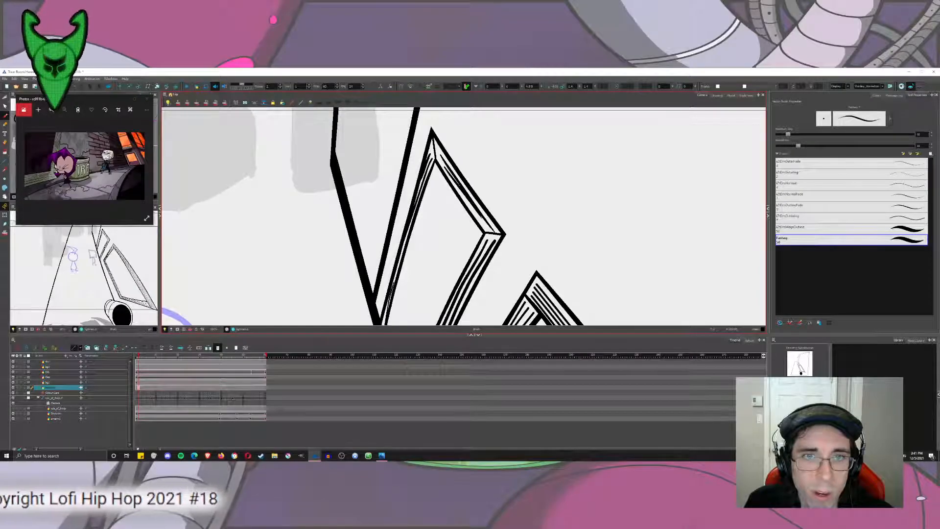
key(ctrl+z)
drag(452, 180, 475, 216)
key(ctrl+z)
key(ctrl+z)
drag(442, 152, 489, 228)
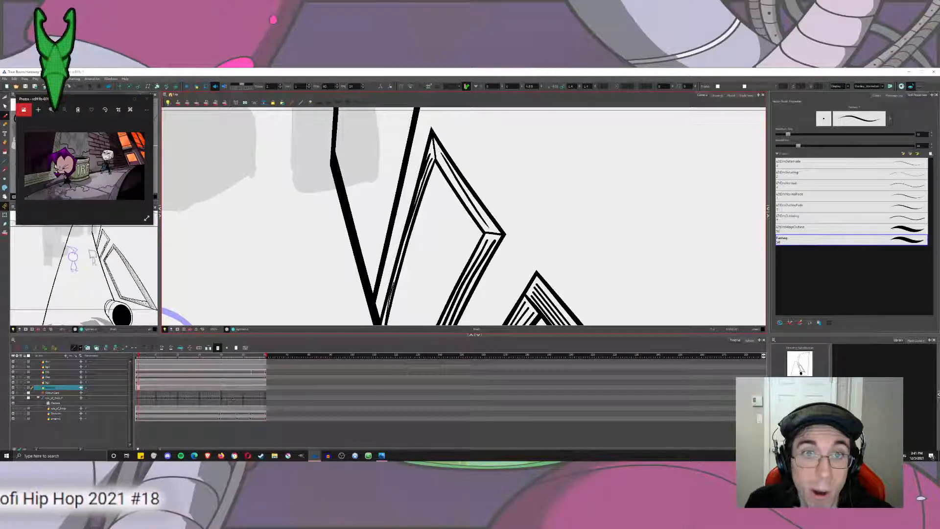
drag(446, 166, 472, 211)
scroll(470, 223, down, 6)
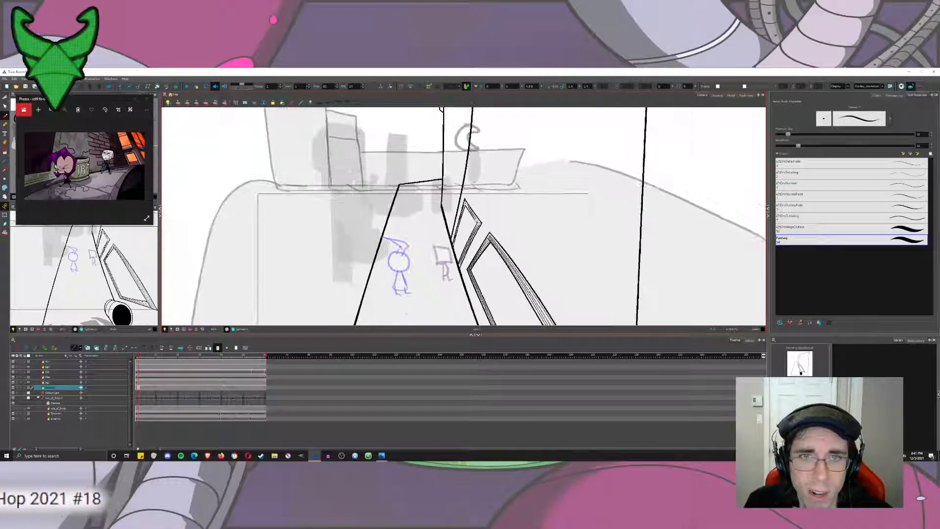
scroll(490, 229, up, 5)
key(ctrl+z)
drag(400, 159, 438, 211)
key(ctrl+z)
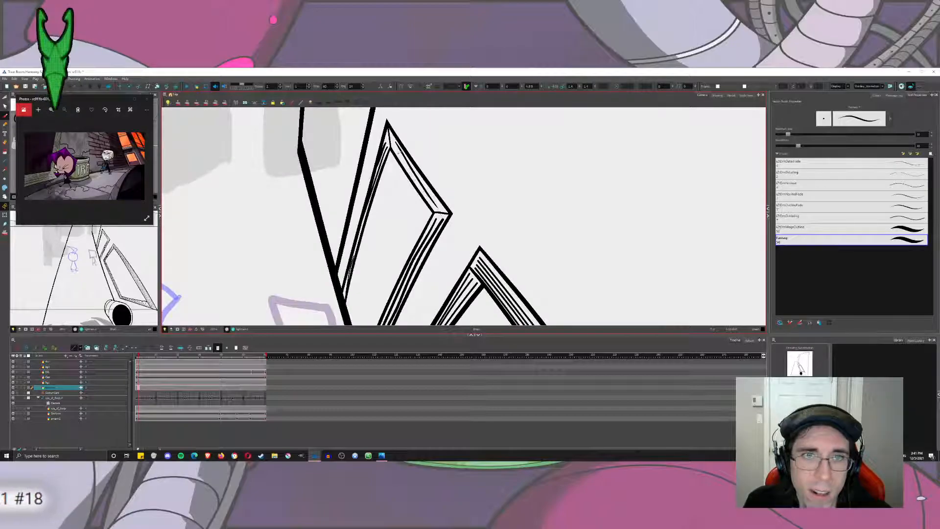
key(ctrl+z)
Draw two thin detail lines between the inner and outer frame lines along the small window's upper edge.
drag(399, 146, 444, 211)
mouse_move(398, 150)
mouse_down()
mouse_move(438, 211)
mouse_move(469, 188)
mouse_up()
scroll(439, 213, down, 2)
scroll(439, 212, down, 5)
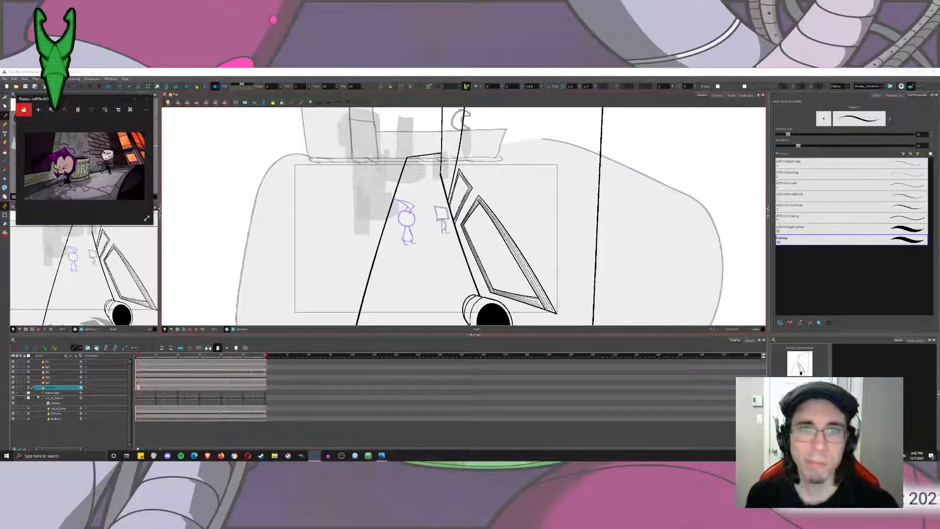
drag(481, 161, 472, 228)
key(ctrl+z)
Touch up the start of the upper-edge detail lines close to the small window's apex with a short Brush stroke.
scroll(475, 186, up, 3)
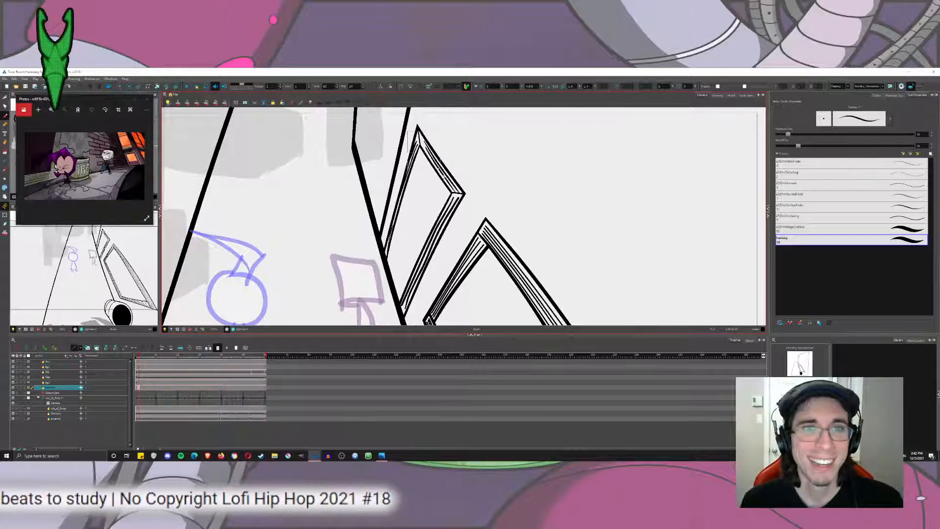
scroll(416, 140, up, 4)
drag(436, 154, 463, 195)
key(ctrl+z)
drag(440, 152, 459, 188)
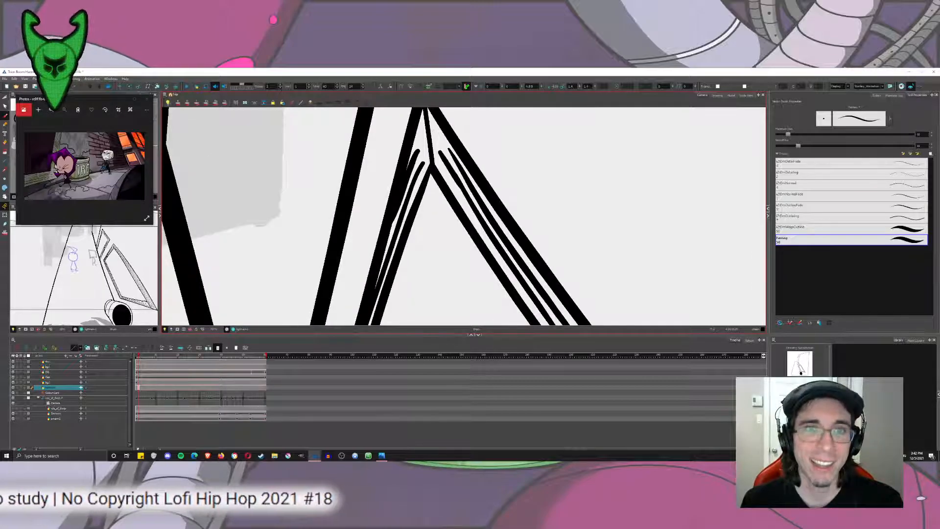
scroll(461, 206, down, 6)
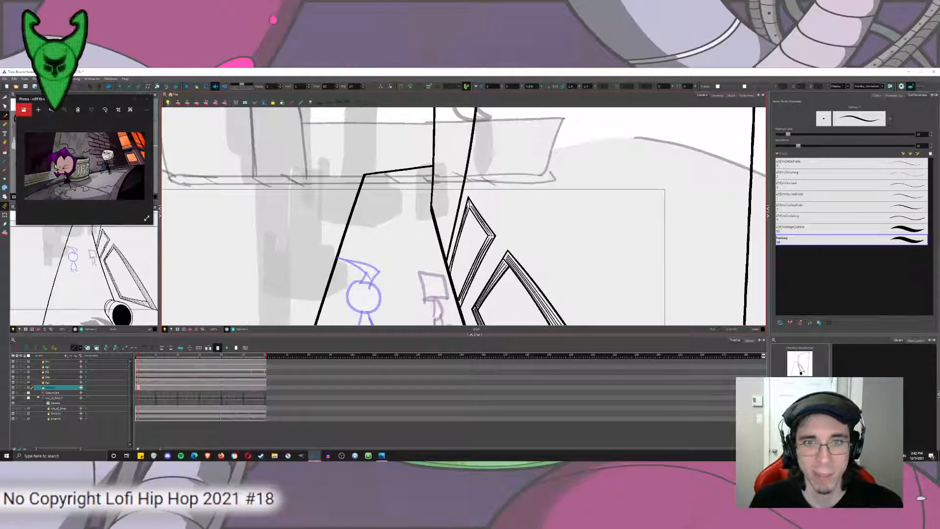
Paint two thick short strokes across the lower ends of the upper-edge detail lines at the small window's near corner.
scroll(491, 234, up, 6)
key(alt+t)
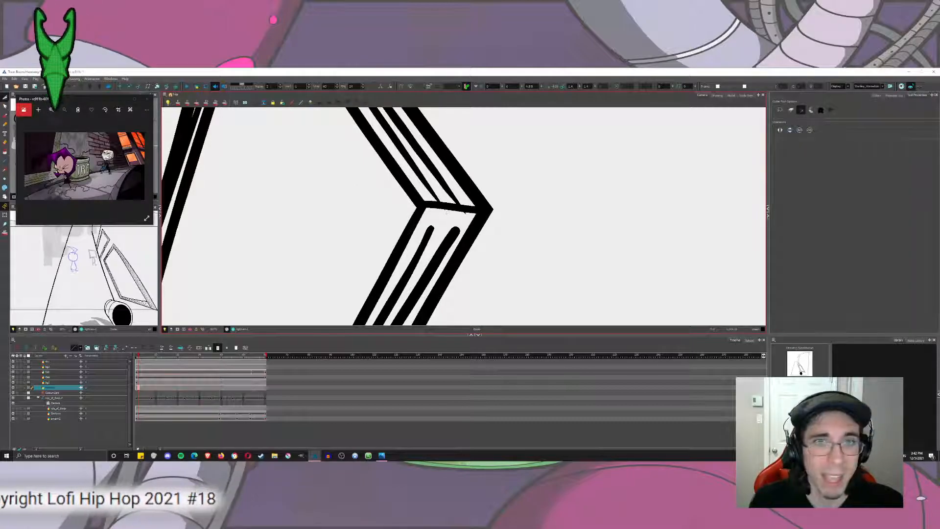
scroll(437, 195, up, 3)
mouse_move(429, 227)
mouse_down()
mouse_move(418, 213)
mouse_move(407, 251)
mouse_up()
key(alt+b)
drag(303, 156, 416, 226)
drag(402, 166, 507, 235)
Cut away the excess from the thick strokes with the Cutter to taper both detail lines' ends, and reselect the Brush.
key(alt+t)
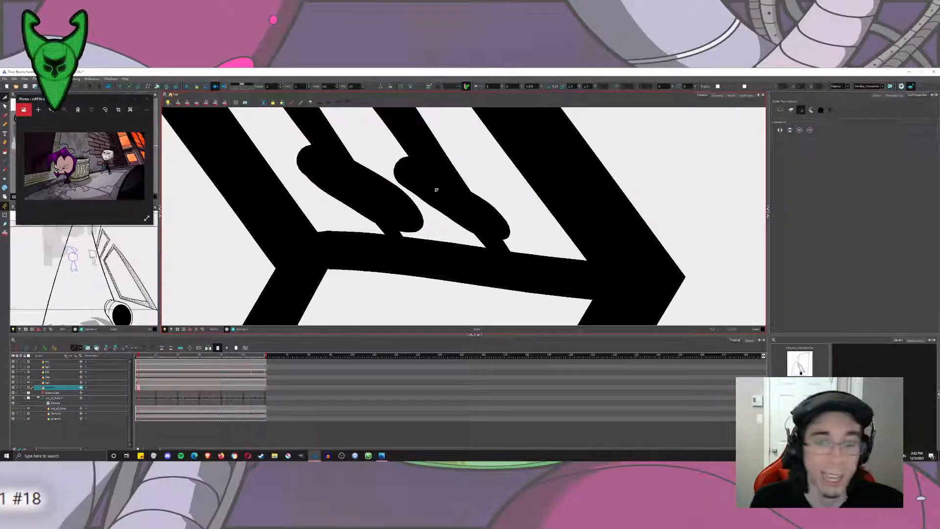
drag(506, 198, 492, 211)
drag(424, 208, 436, 195)
mouse_move(507, 222)
mouse_down()
mouse_move(465, 211)
mouse_move(500, 244)
mouse_up()
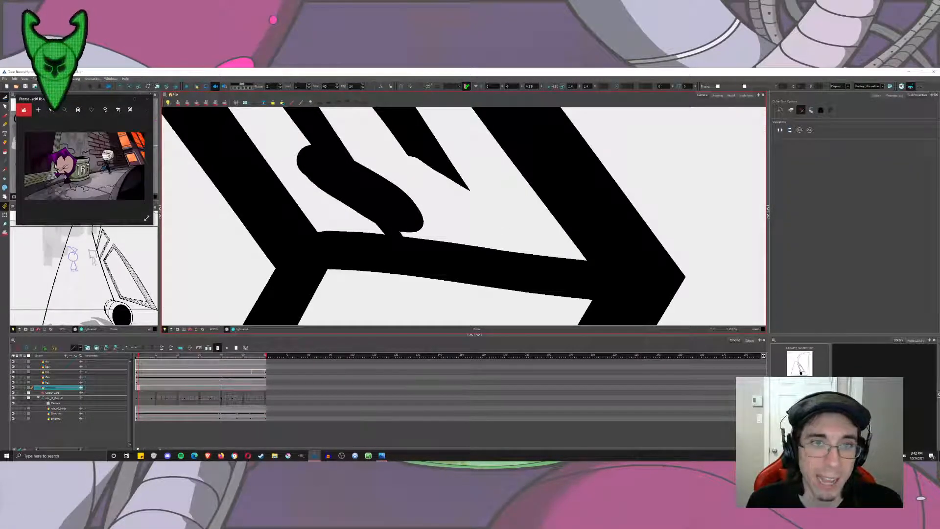
drag(410, 186, 394, 203)
drag(307, 186, 323, 169)
drag(375, 188, 347, 196)
scroll(399, 223, down, 1)
mouse_move(401, 226)
mouse_down()
mouse_move(389, 235)
mouse_move(476, 175)
mouse_up()
scroll(399, 222, down, 8)
click(4, 124)
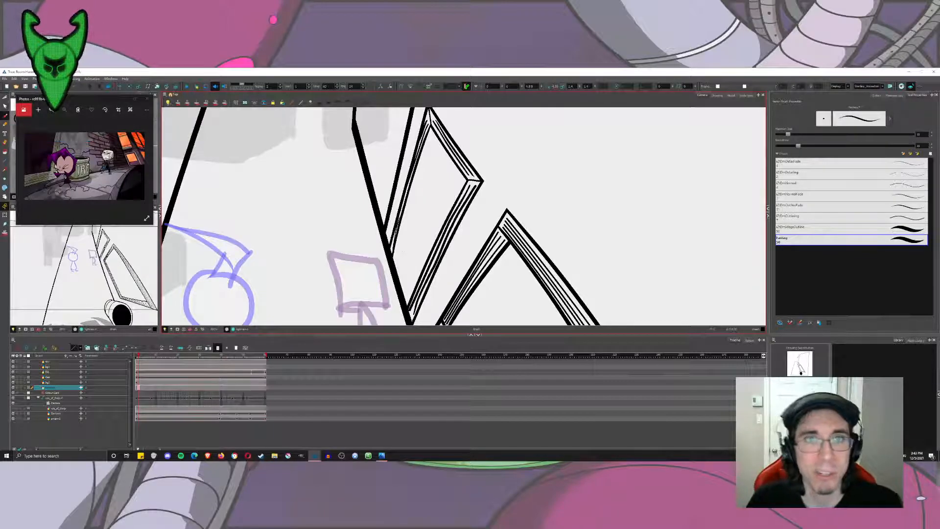
drag(464, 216, 469, 224)
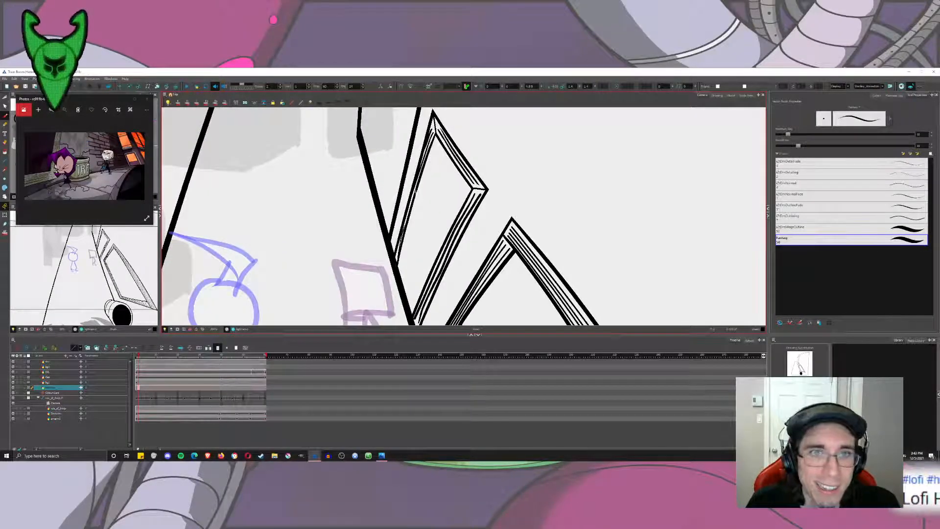
Try to draw a thin diagonal divider across the small window's opening and a side line running along its left frame.
drag(415, 191, 453, 232)
key(ctrl+z)
drag(416, 201, 446, 236)
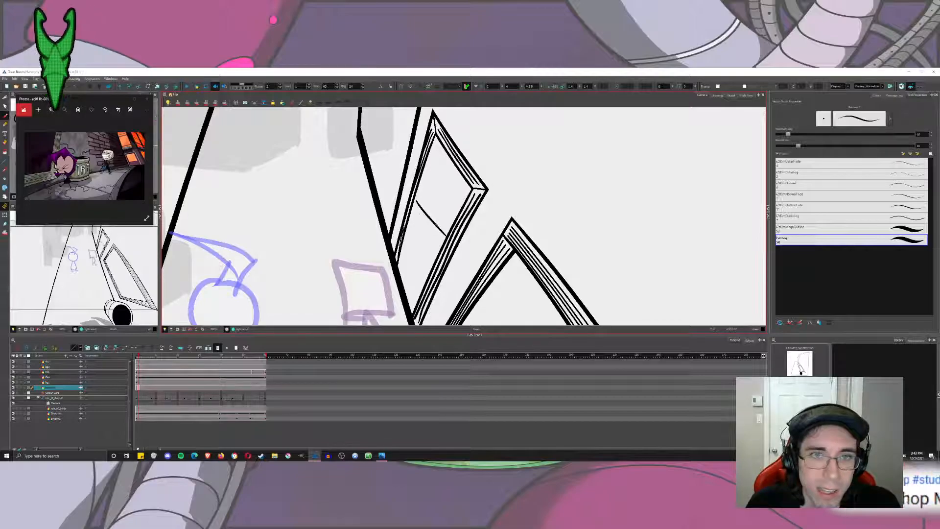
mouse_move(420, 195)
mouse_down()
mouse_move(418, 154)
mouse_move(383, 272)
mouse_up()
scroll(444, 174, up, 3)
key(ctrl+z)
key(ctrl+z)
Try to draw an extra inner line inside the small window's frame, running down its left side from the apex.
key(ctrl+z)
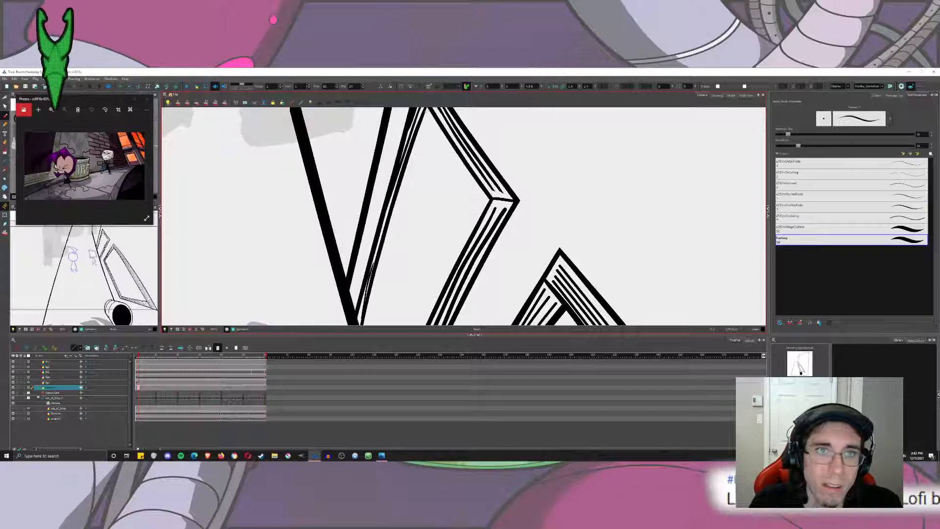
mouse_move(428, 116)
mouse_down()
mouse_move(378, 274)
mouse_move(421, 150)
mouse_move(387, 255)
mouse_up()
key(ctrl+z)
key(ctrl+z)
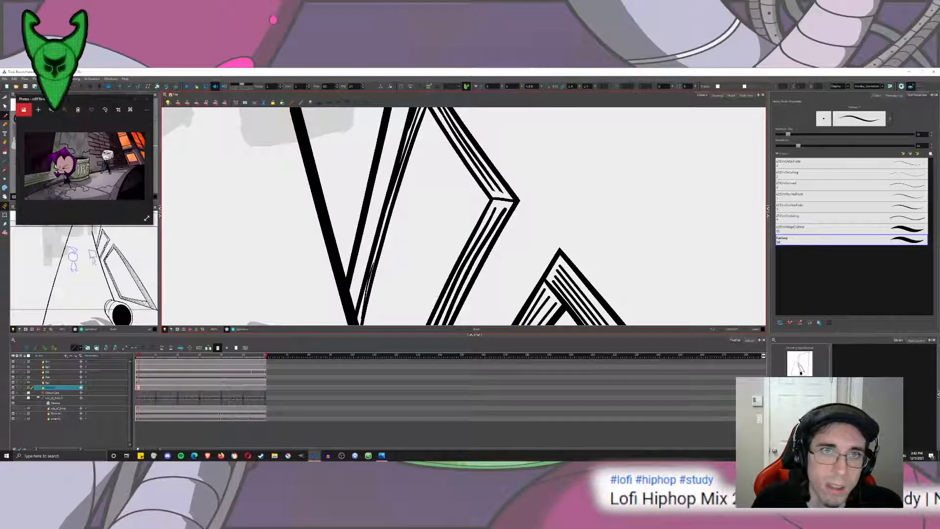
drag(427, 124, 373, 290)
Try to continue the extra inner line along the small window's upper edge and right side, then undo these strokes.
key(ctrl+z)
drag(428, 117, 387, 265)
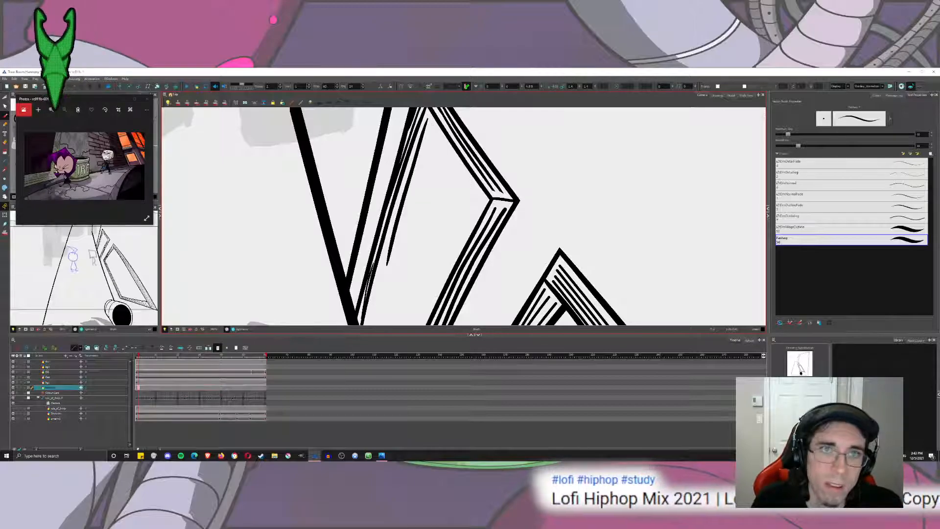
mouse_move(428, 119)
mouse_down()
mouse_move(481, 198)
mouse_move(415, 324)
mouse_up()
key(ctrl+z)
drag(482, 198, 423, 321)
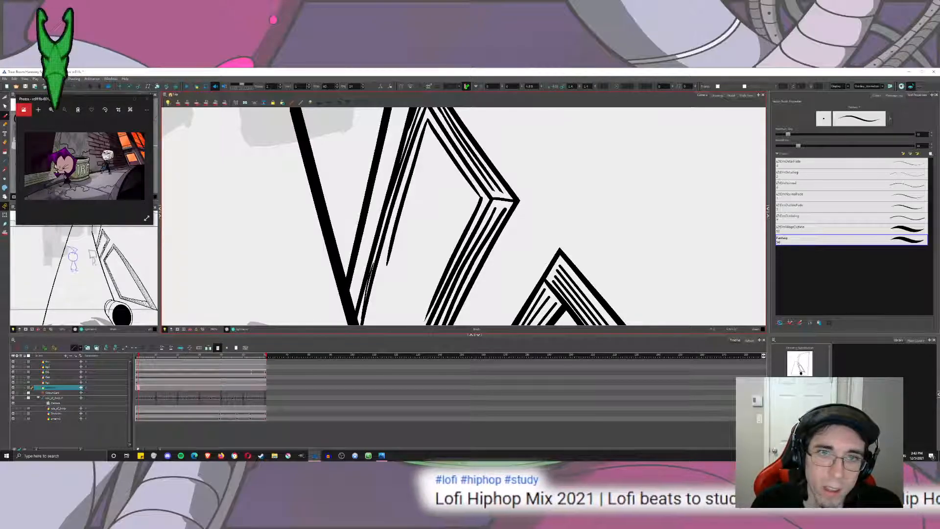
key(ctrl+z)
drag(482, 198, 412, 323)
scroll(446, 253, down, 9)
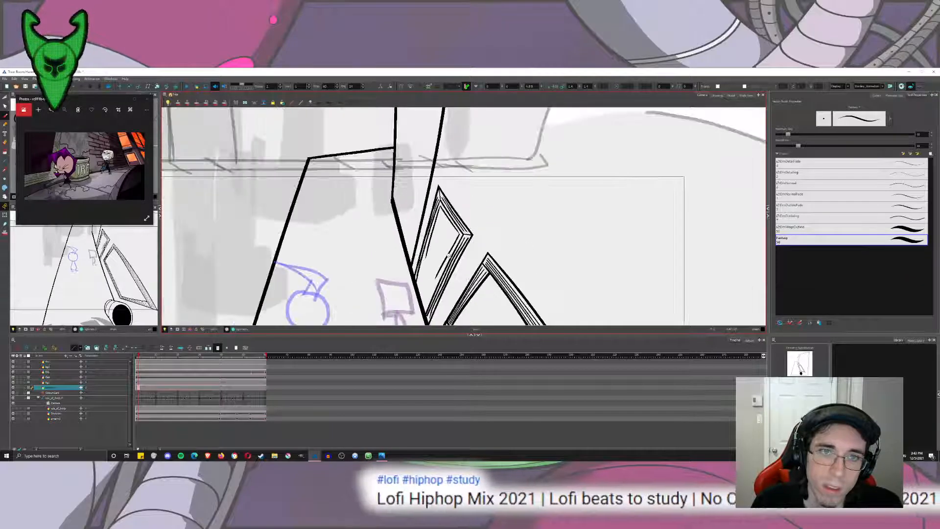
scroll(439, 253, up, 7)
key(ctrl+z)
key(ctrl+z)
key(ctrl+z)
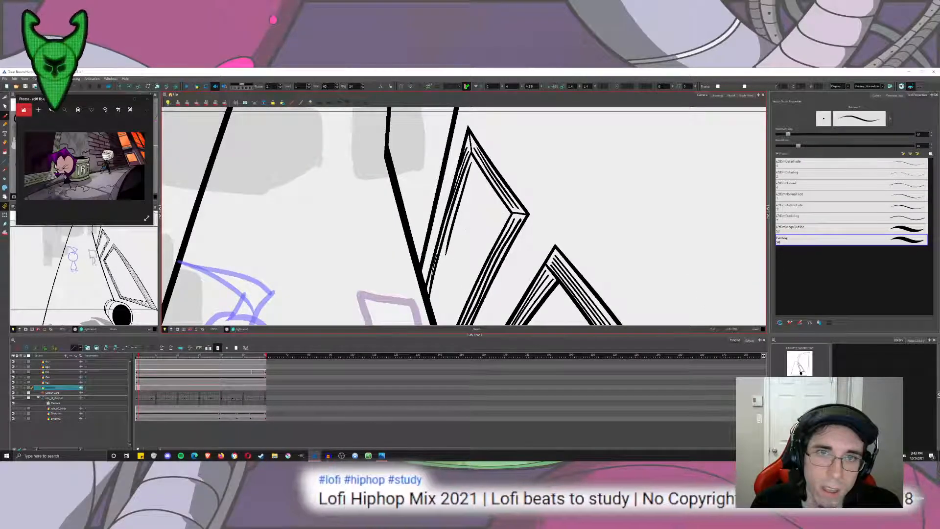
Draw a small handle inside the small window beside its right frame, trim its overlapping lines with the Cutter, and reselect the Brush.
scroll(464, 228, up, 4)
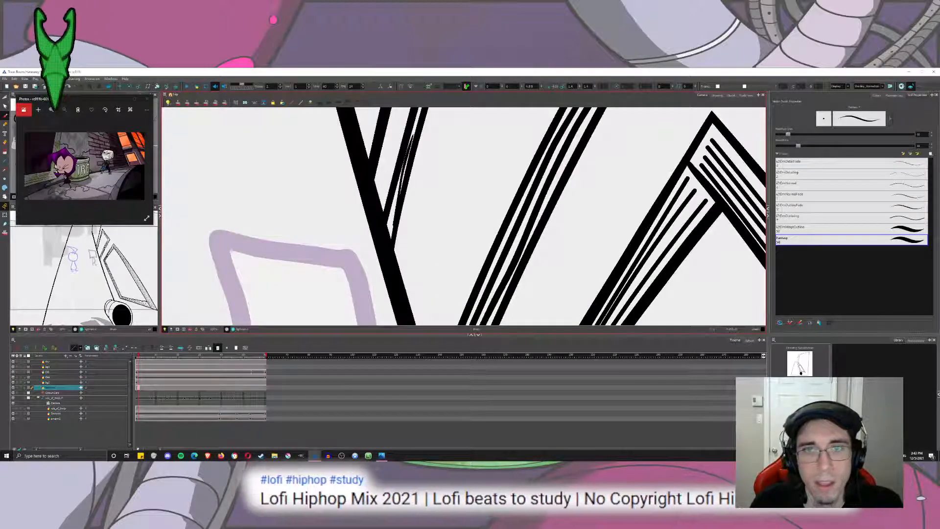
mouse_move(496, 185)
mouse_down()
mouse_move(509, 198)
mouse_move(474, 229)
mouse_move(472, 253)
mouse_move(508, 195)
mouse_move(485, 199)
mouse_up()
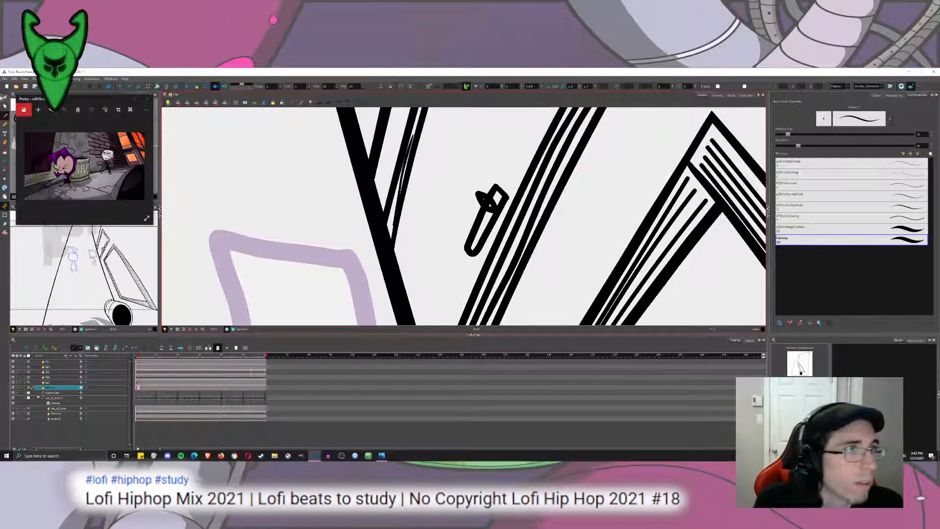
key(alt+t)
scroll(490, 204, down, 5)
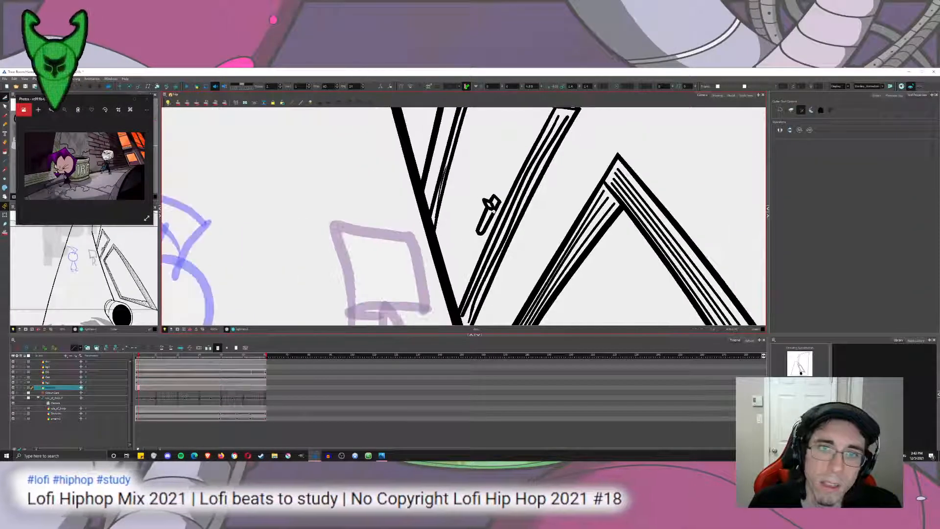
drag(536, 123, 519, 126)
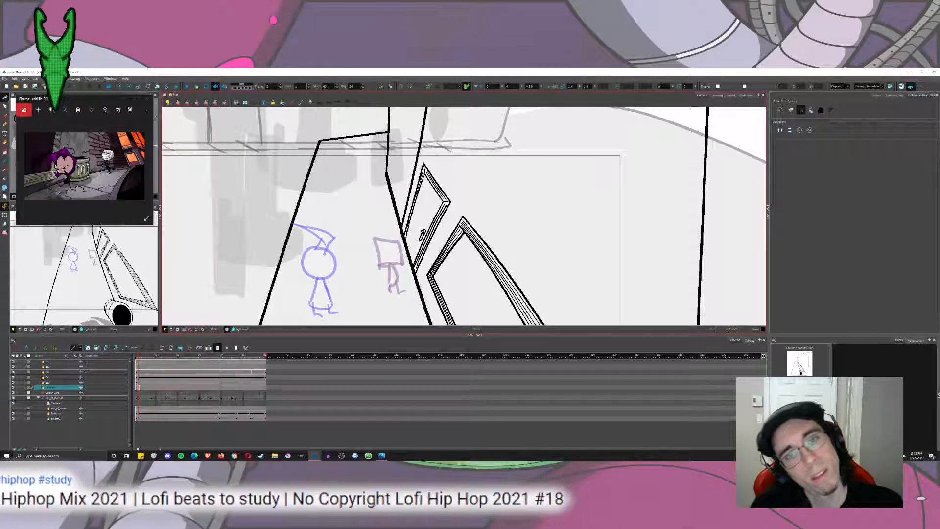
scroll(431, 214, up, 4)
scroll(462, 244, down, 4)
scroll(462, 243, down, 4)
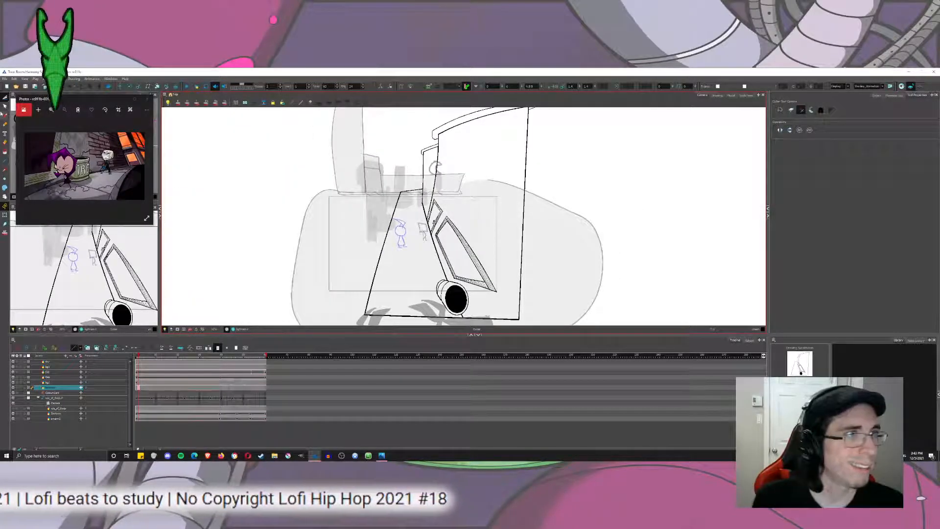
key(alt+b)
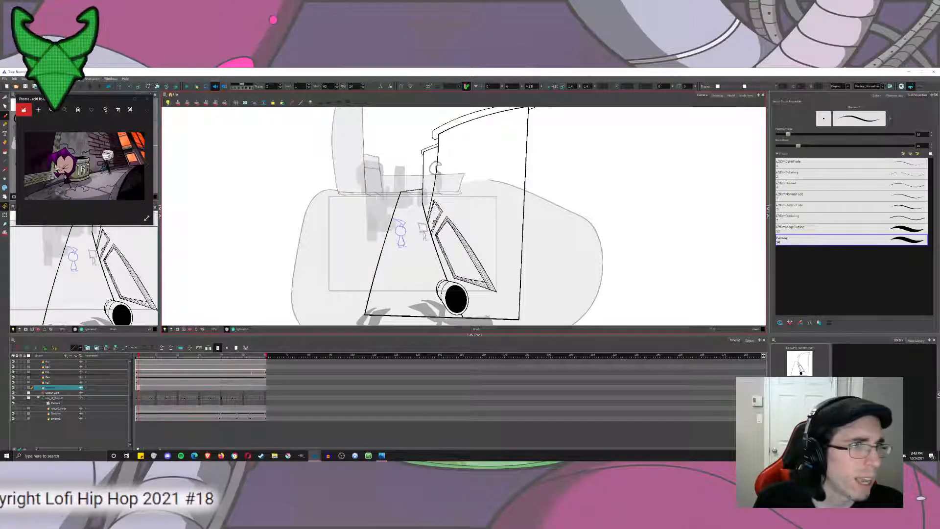
View the alley reference picture at full size, close it, and return to the drawing.
click(133, 98)
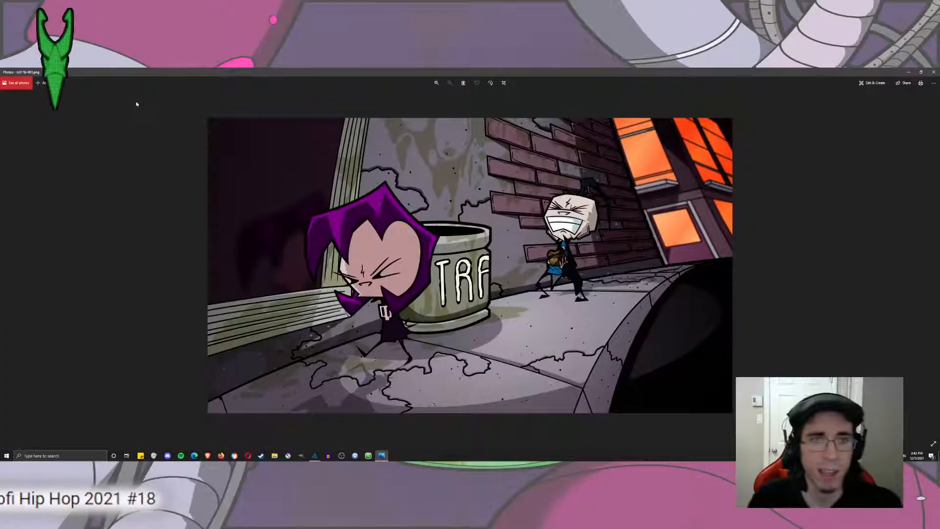
click(933, 72)
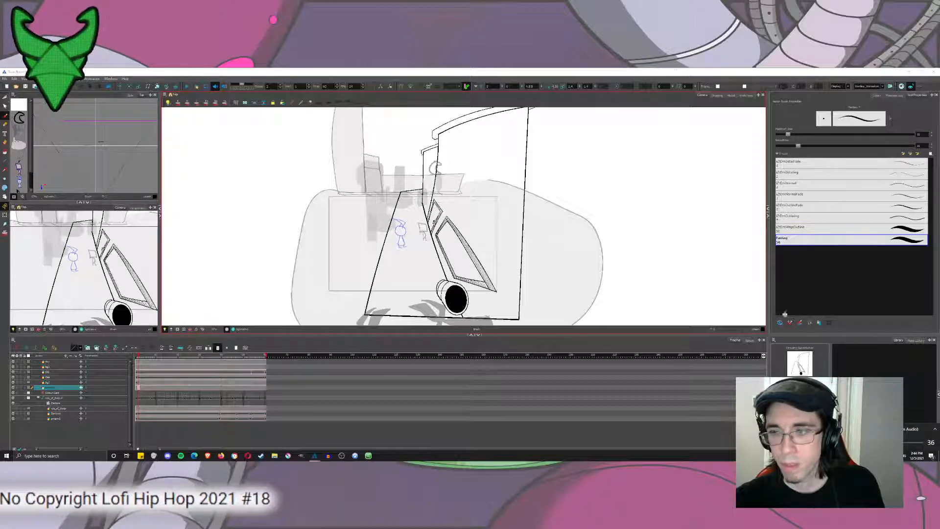
drag(676, 69, 676, 69)
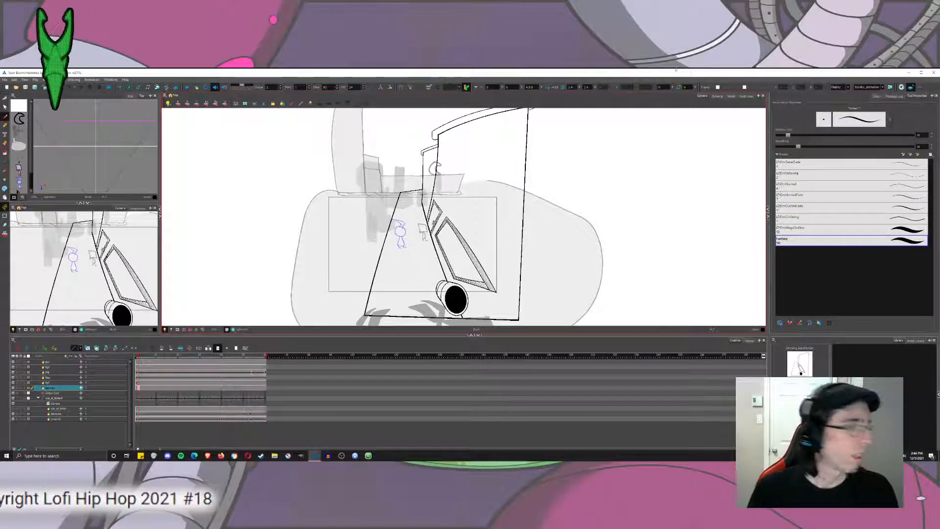
Try to draw an inset pane above the handle, starting with its diagonal lower edge and its left side.
scroll(447, 201, up, 4)
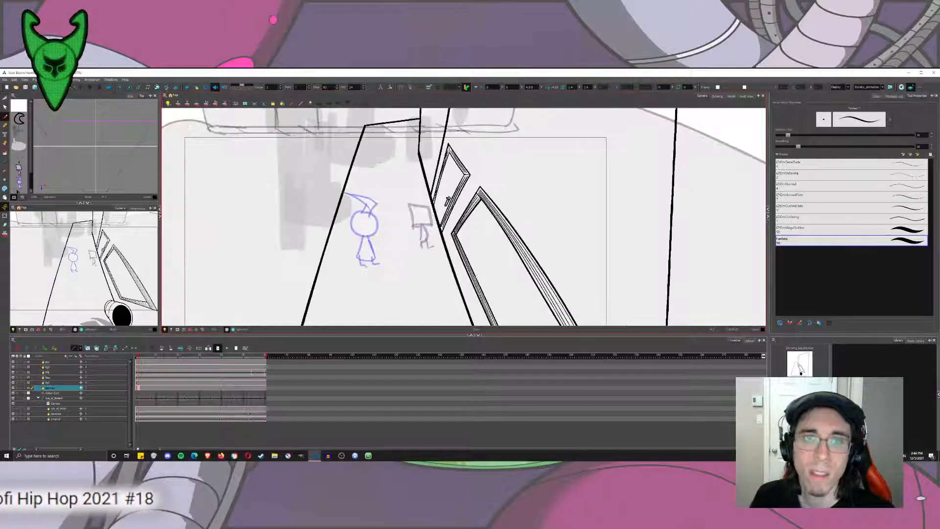
drag(458, 201, 413, 251)
scroll(441, 237, up, 4)
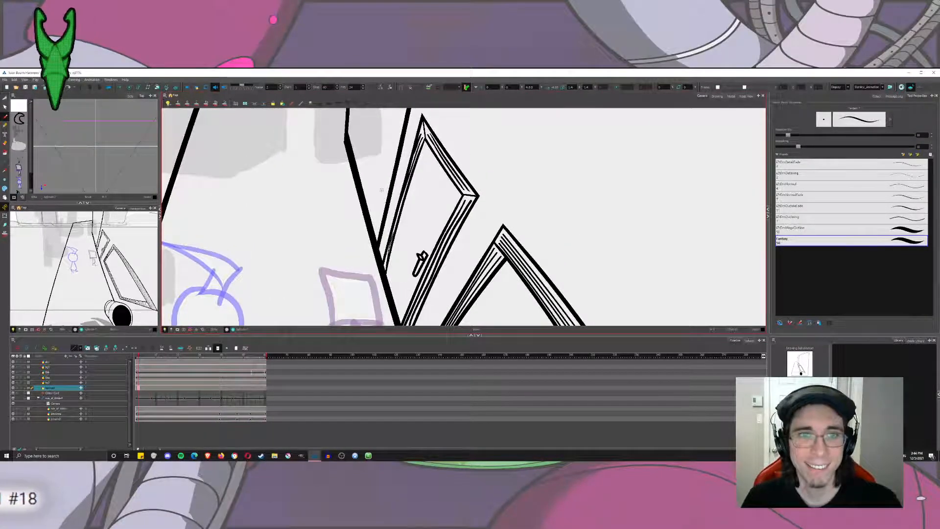
scroll(380, 247, up, 2)
drag(415, 196, 464, 245)
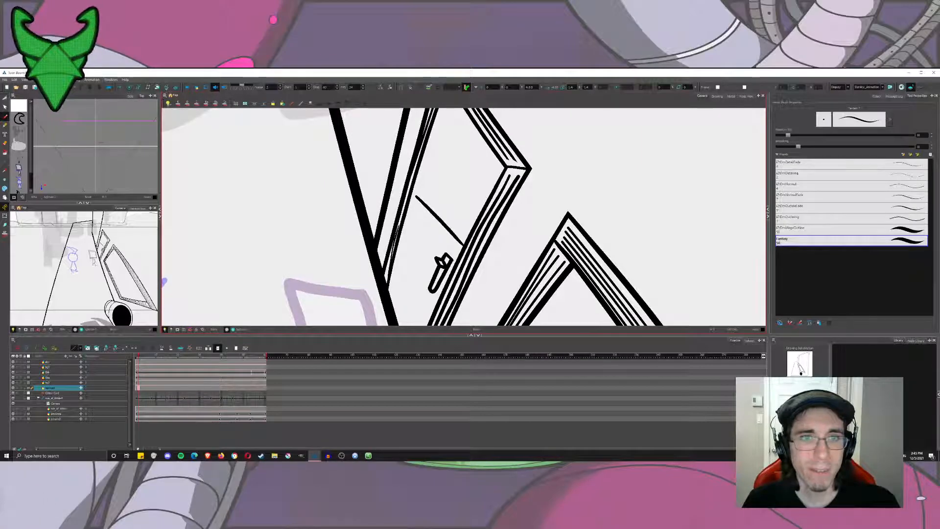
drag(417, 198, 446, 108)
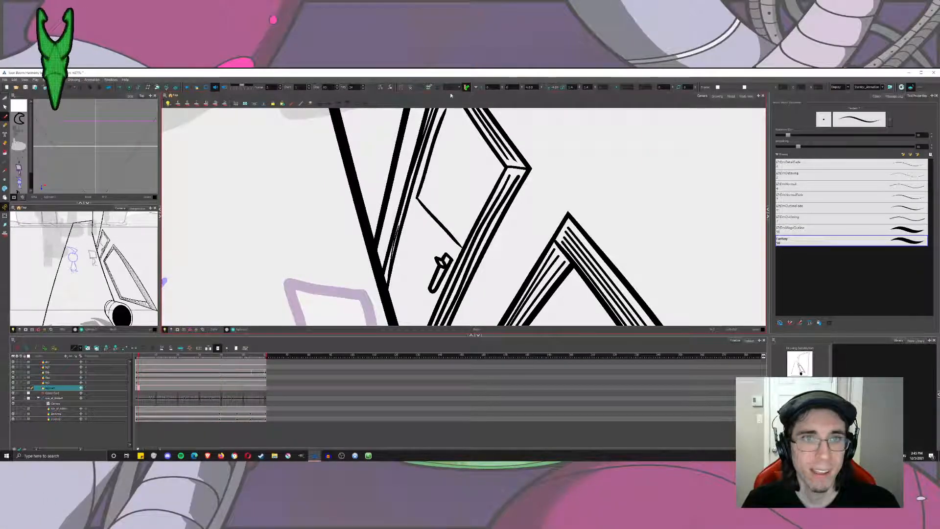
key(ctrl+z)
key(ctrl+z)
Draw the inset pane's lower edge as a thin diagonal line just above the handle, reaching the right frame.
drag(414, 196, 459, 245)
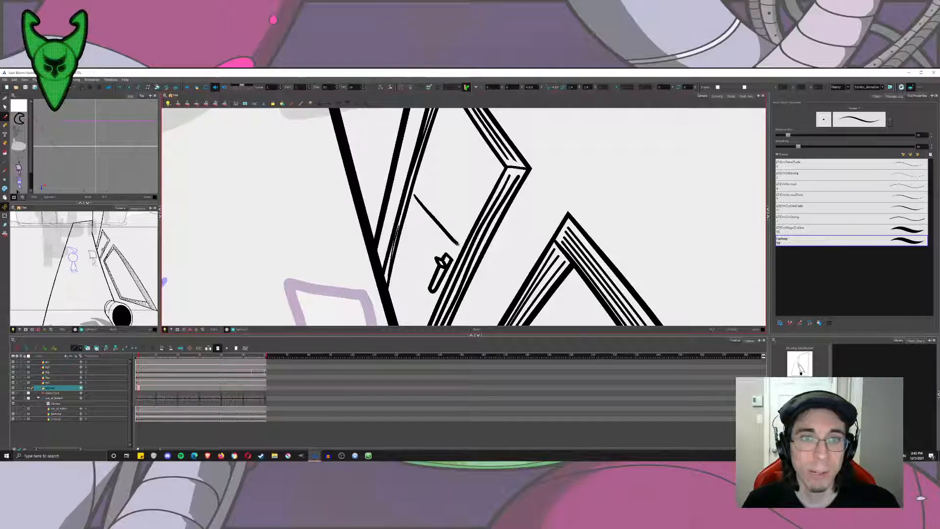
key(ctrl+z)
drag(415, 195, 452, 249)
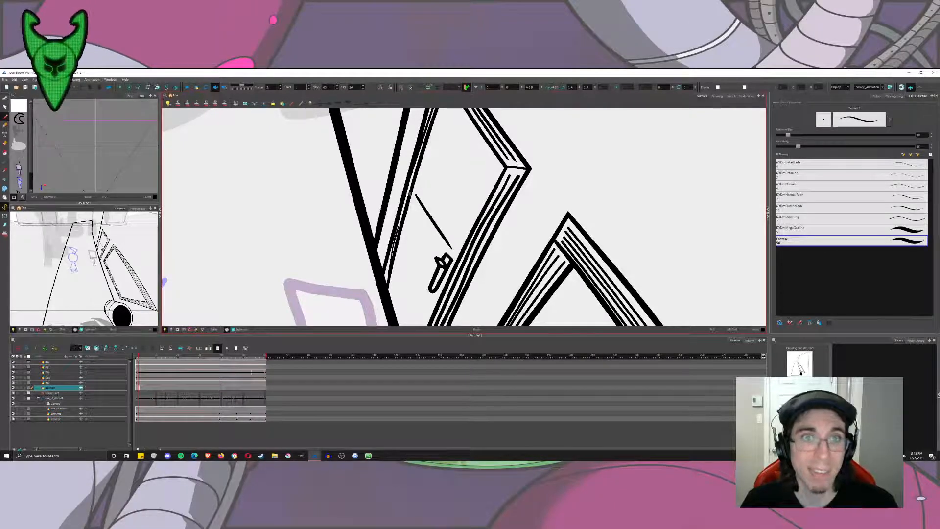
key(ctrl+z)
drag(413, 196, 459, 254)
key(ctrl+z)
Try to draw the inset pane's left side parallel to the frame, down to the lower edge's left end.
drag(437, 113, 402, 245)
key(ctrl+z)
drag(432, 144, 402, 247)
key(ctrl+z)
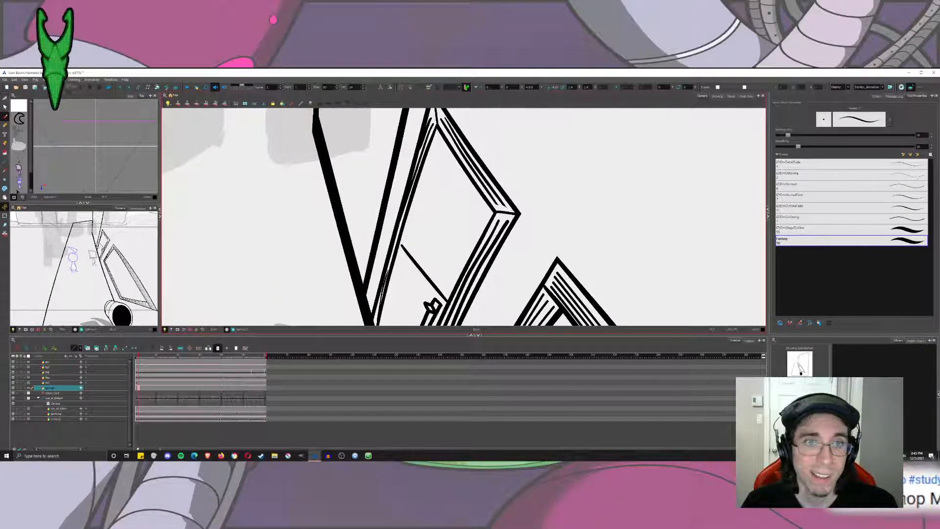
drag(440, 131, 401, 239)
key(ctrl+z)
drag(433, 162, 401, 248)
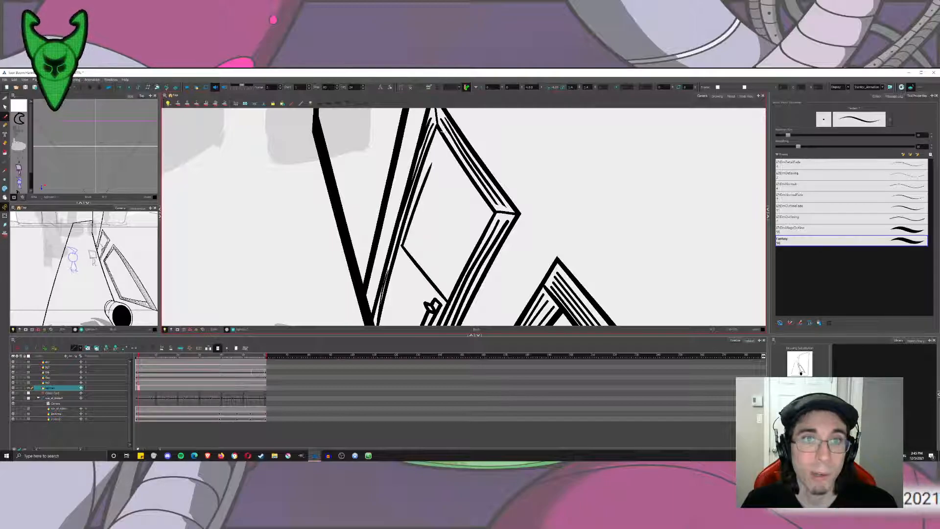
key(ctrl+z)
drag(434, 143, 401, 247)
key(ctrl+z)
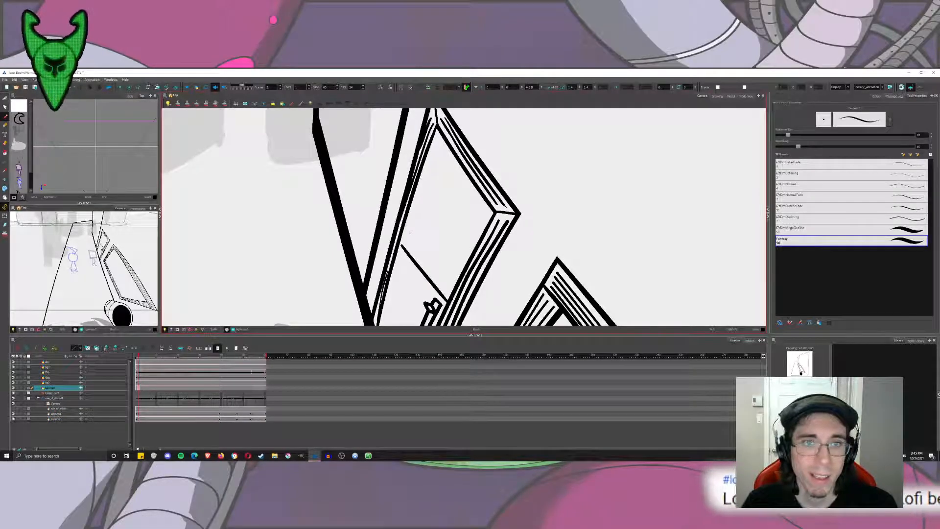
Draw the inset pane's left side, upper edge and right side to close its four-sided outline above the handle.
mouse_move(440, 131)
mouse_down()
mouse_move(401, 248)
mouse_move(441, 138)
mouse_move(480, 231)
mouse_up()
key(ctrl+z)
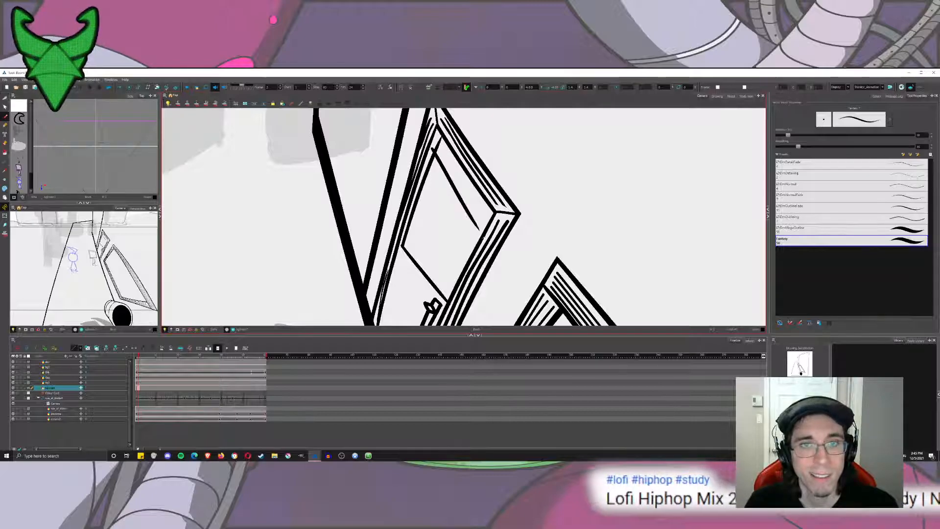
key(ctrl+z)
mouse_move(434, 150)
mouse_down()
mouse_move(492, 213)
mouse_move(432, 310)
mouse_up()
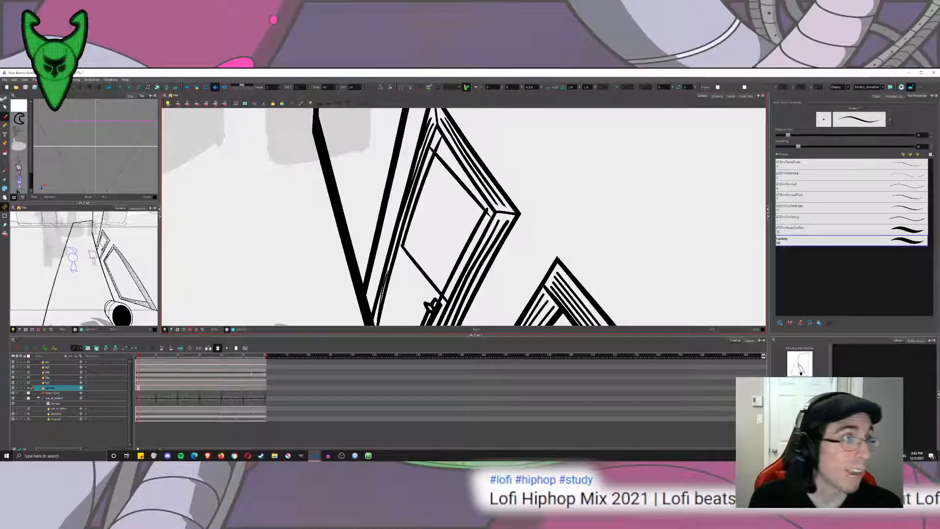
Cut away the pane line running through the handle and the lower edge's overshoot at the right frame with the Cutter.
key(alt+t)
scroll(428, 291, up, 3)
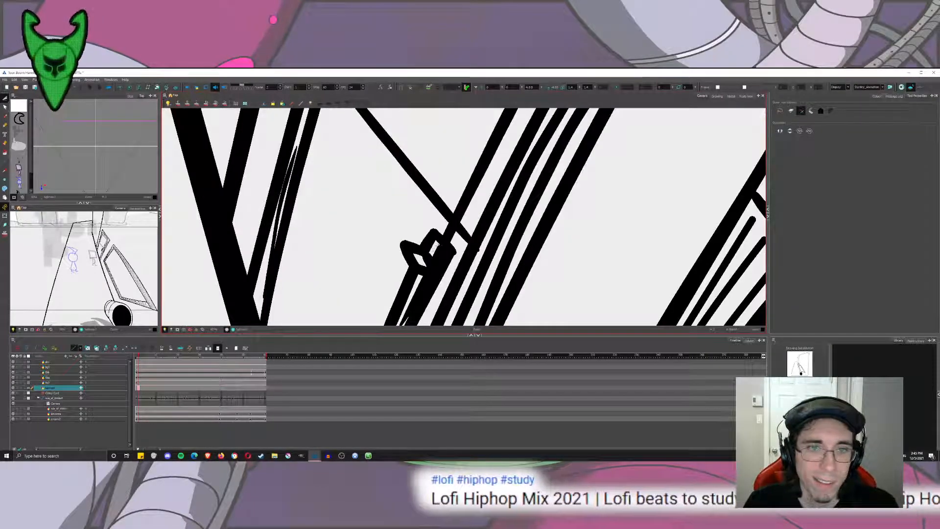
drag(424, 286, 429, 292)
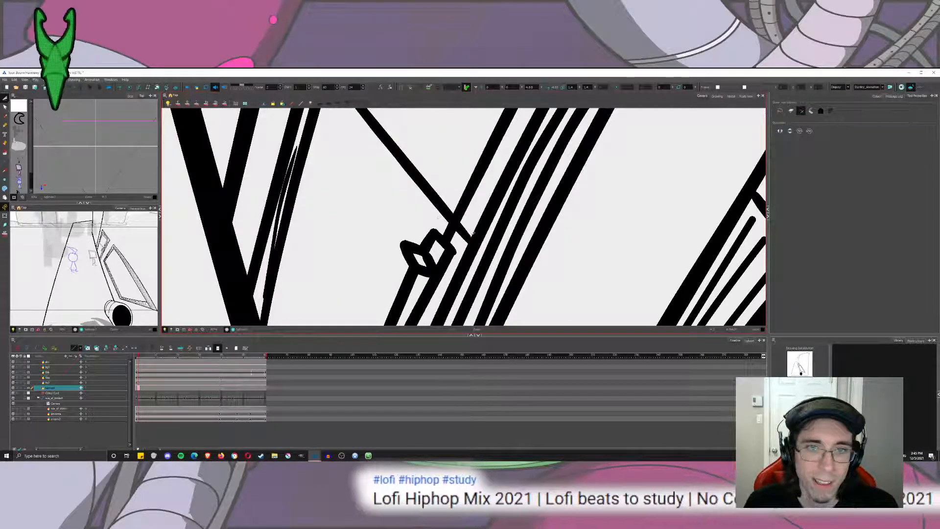
mouse_move(470, 229)
mouse_down()
mouse_move(442, 219)
mouse_move(463, 239)
mouse_up()
Trim the overshooting line ends at the inset pane's upper corners with the Cutter.
drag(495, 124, 430, 314)
mouse_move(534, 173)
mouse_down()
mouse_move(522, 185)
mouse_move(529, 162)
mouse_up()
drag(510, 157, 552, 275)
drag(425, 139, 454, 211)
mouse_move(460, 165)
mouse_down()
mouse_move(445, 158)
mouse_move(427, 183)
mouse_up()
drag(416, 294, 488, 117)
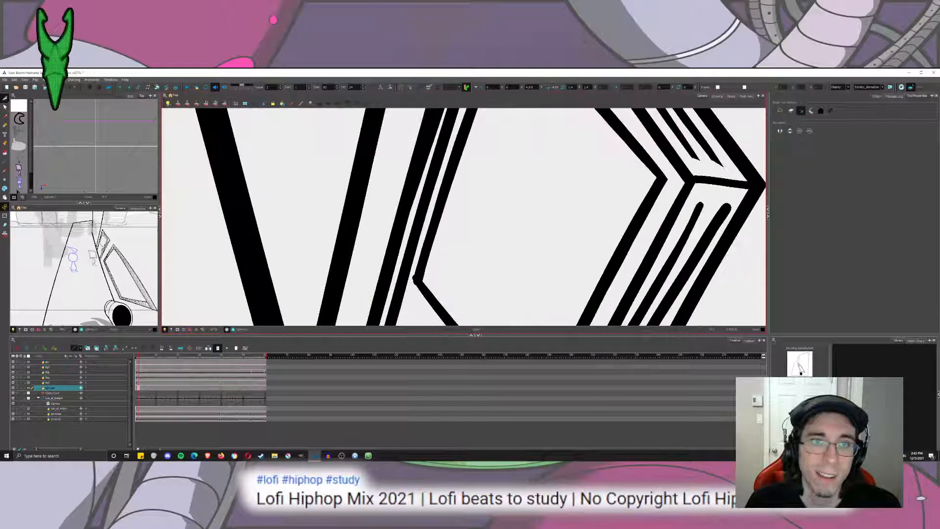
Clean up the inset pane's lower-left corner with the Cutter, check the result, and reselect the Brush.
drag(416, 274, 424, 200)
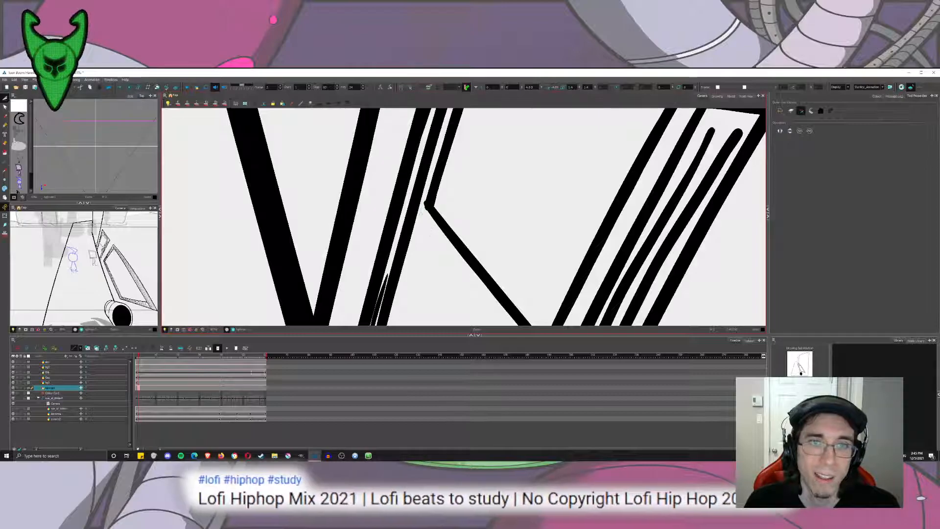
scroll(424, 197, up, 2)
scroll(433, 197, down, 6)
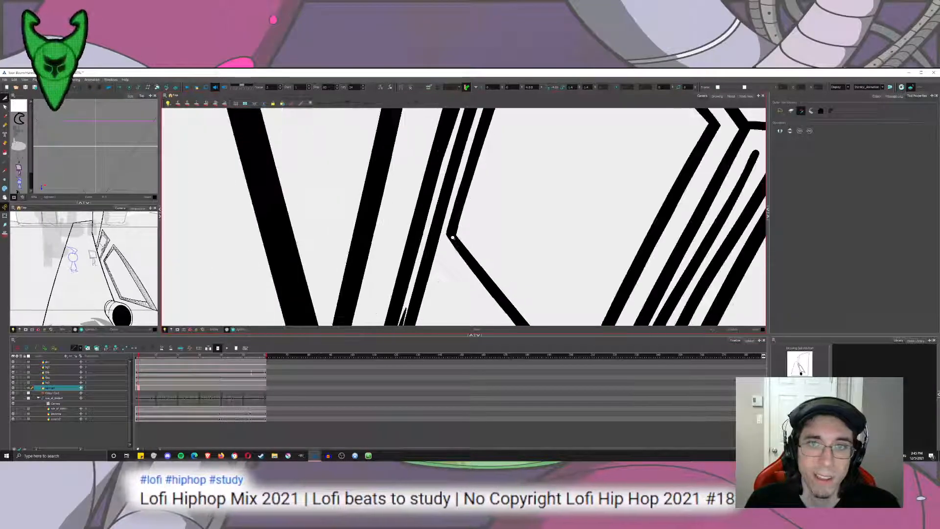
scroll(457, 246, up, 5)
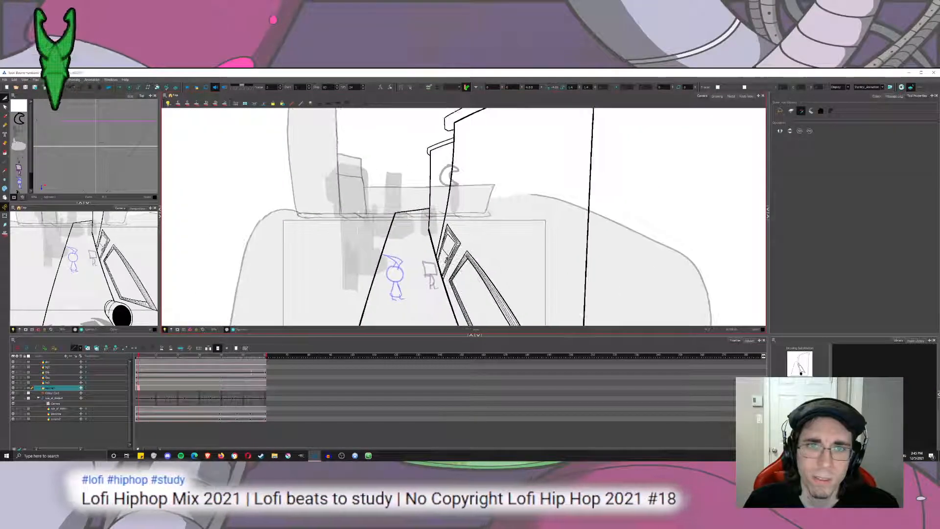
scroll(470, 249, down, 1)
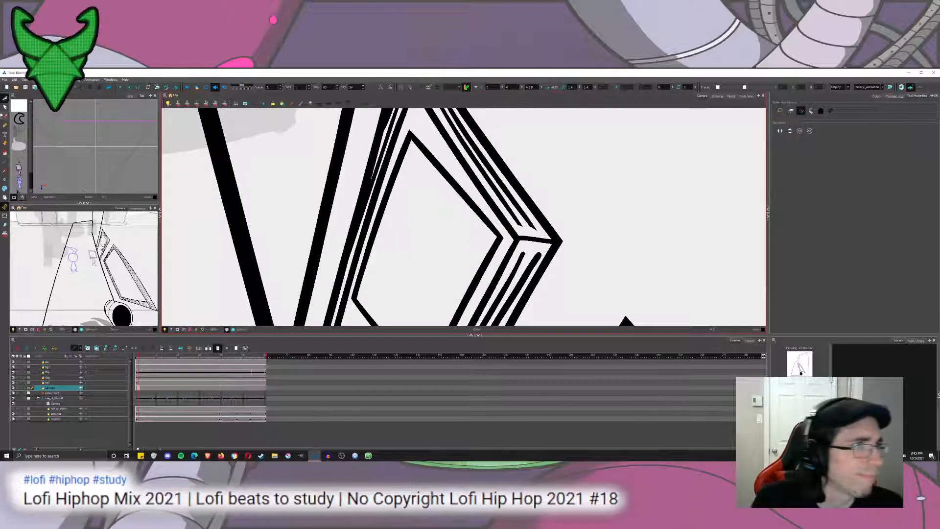
key(alt+b)
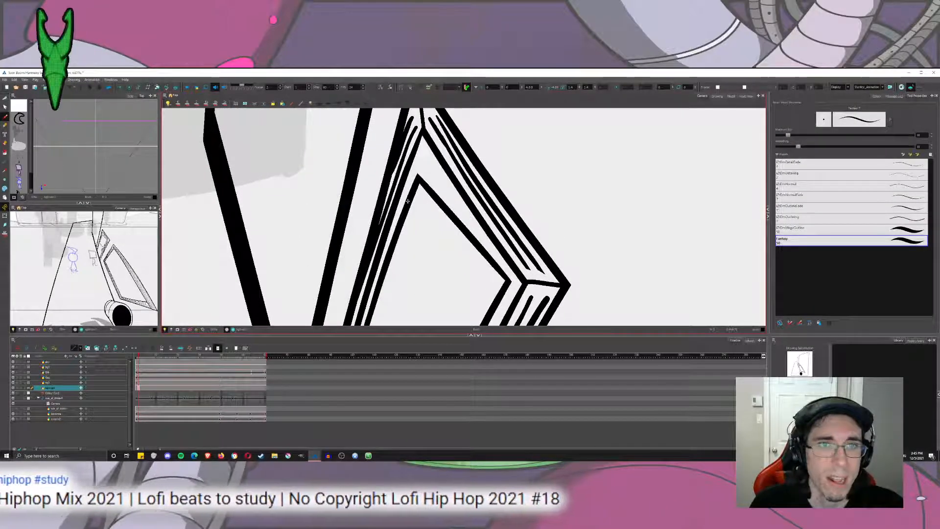
Draw an extra line along the inset pane's upper-right edge and trim its overlapping ends with the Cutter.
mouse_move(411, 203)
mouse_down()
mouse_move(433, 154)
mouse_move(497, 280)
mouse_up()
key(ctrl+z)
drag(423, 151, 511, 284)
click(5, 98)
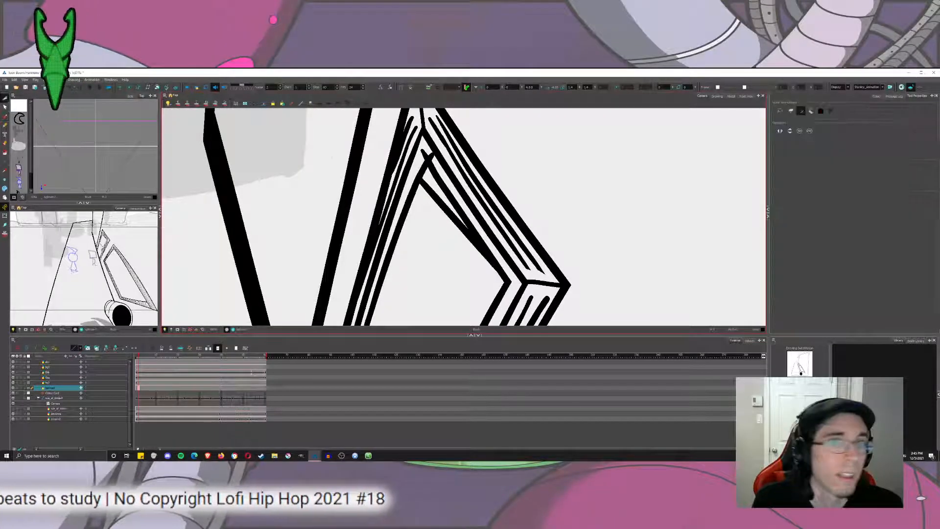
drag(443, 219, 455, 208)
mouse_move(438, 160)
mouse_down()
mouse_move(428, 149)
mouse_move(422, 157)
mouse_up()
scroll(496, 274, down, 8)
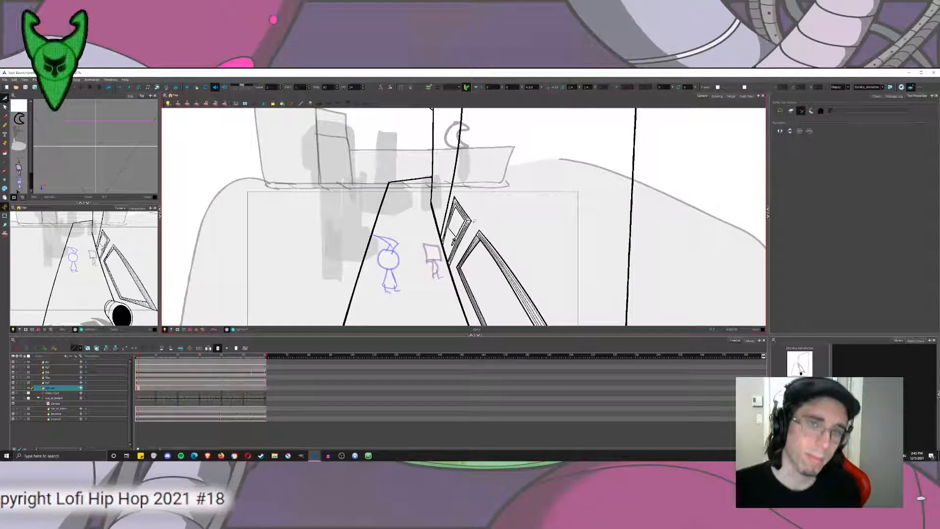
mouse_move(550, 247)
mouse_down()
mouse_move(509, 178)
mouse_move(495, 174)
mouse_up()
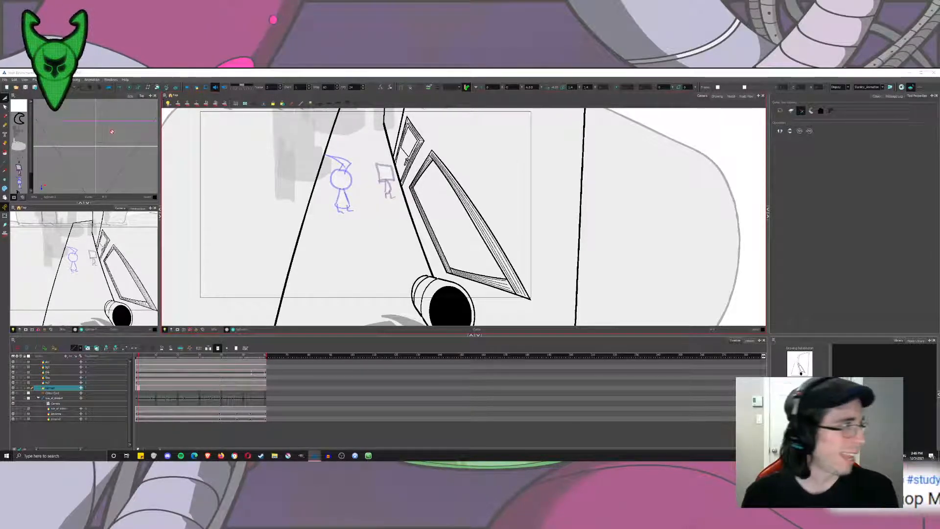
key(alt+b)
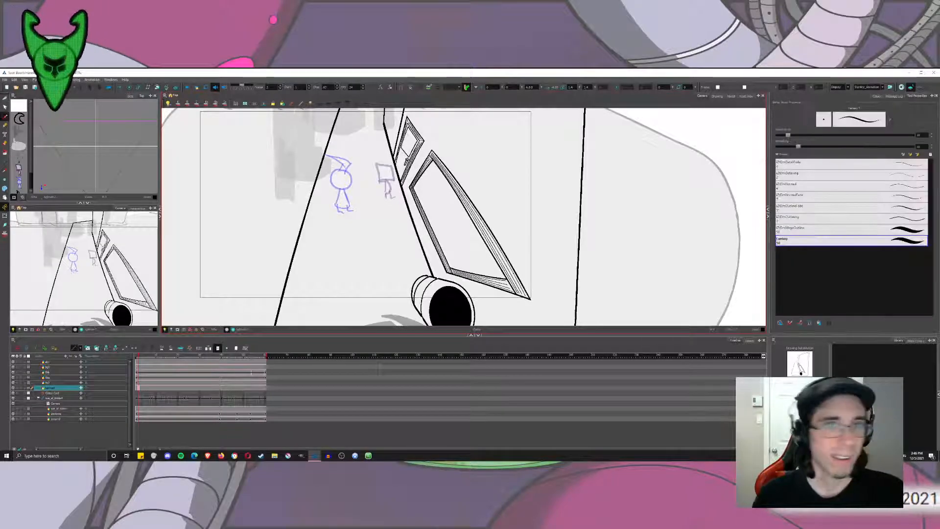
scroll(417, 204, up, 2)
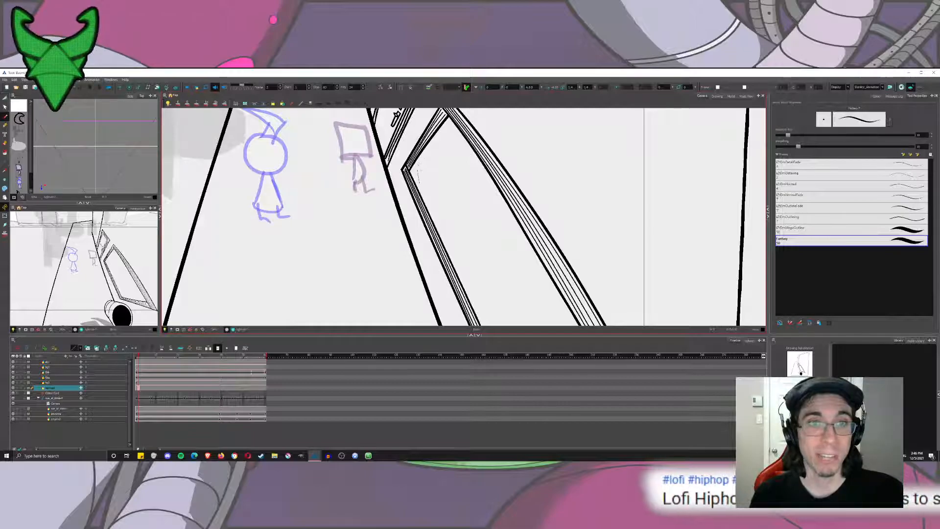
drag(418, 165, 440, 237)
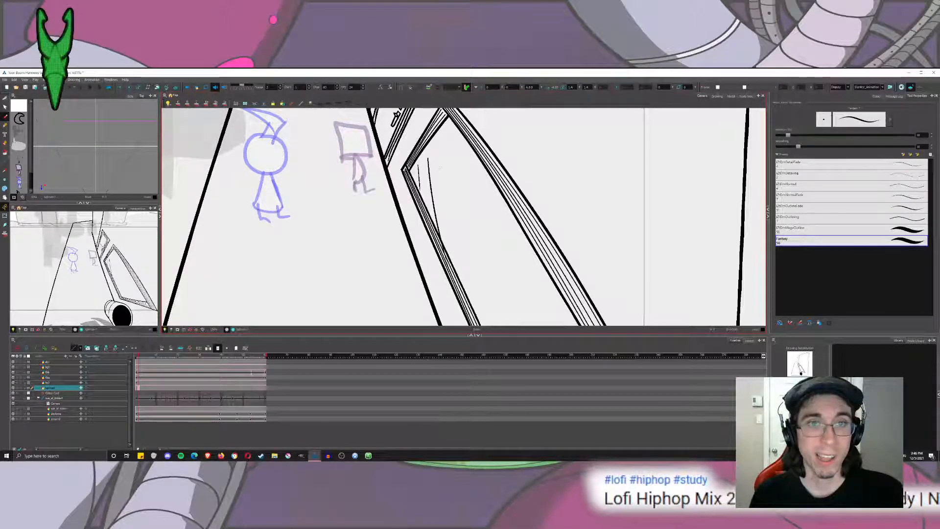
key(ctrl+z)
drag(429, 162, 434, 223)
key(ctrl+z)
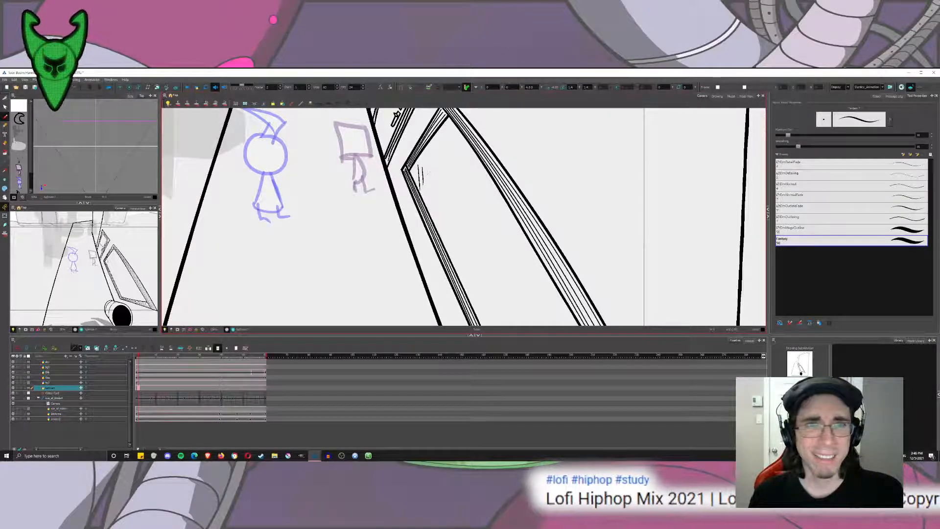
drag(427, 169, 429, 194)
key(ctrl+z)
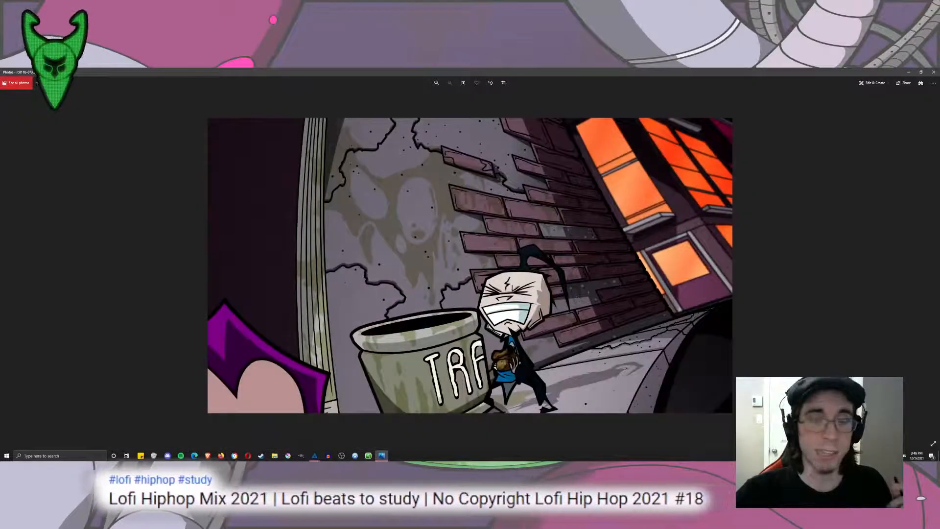
Check the reference still of the trash can alley in the photo viewer and return to the drawing.
click(933, 72)
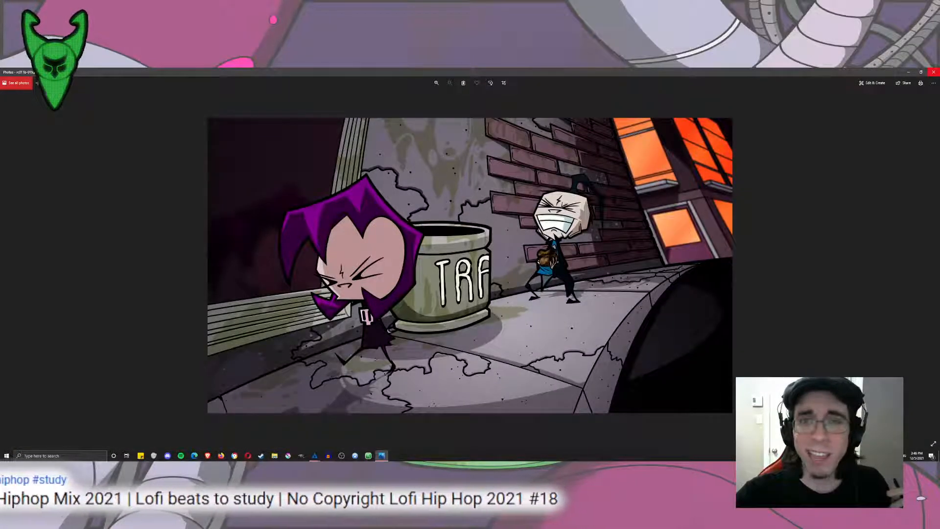
click(934, 72)
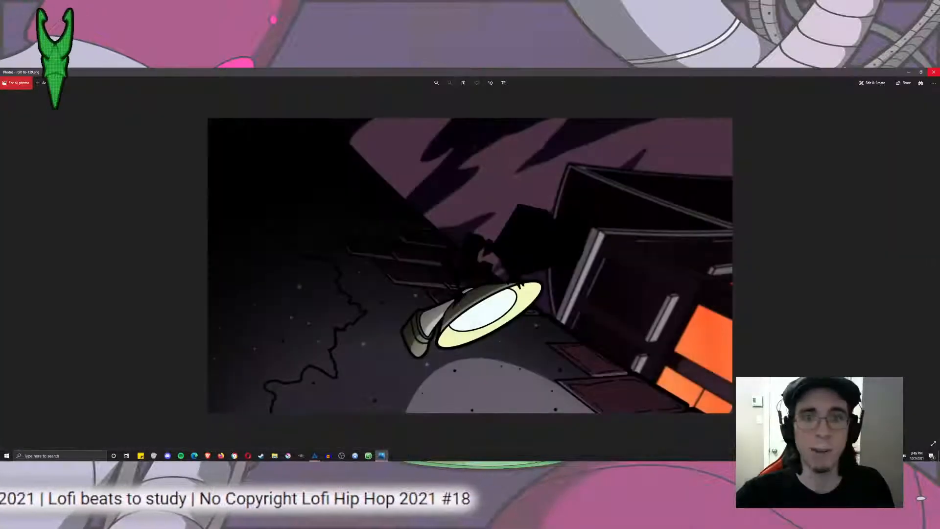
click(933, 72)
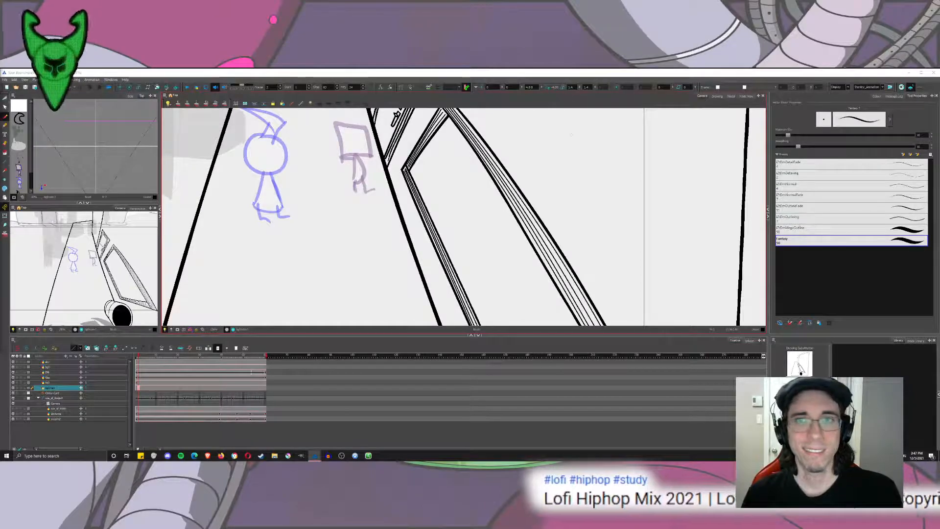
drag(531, 112, 556, 264)
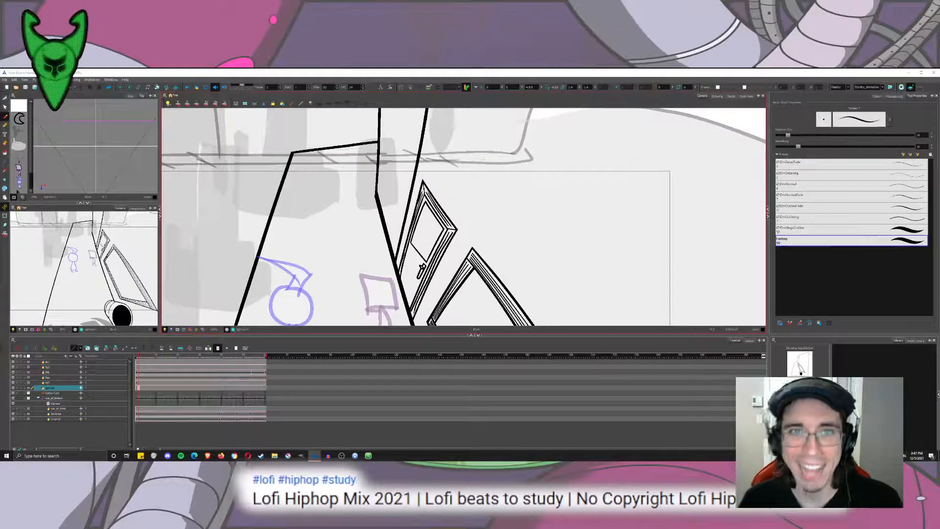
mouse_move(466, 162)
mouse_down()
mouse_move(502, 231)
mouse_move(477, 169)
mouse_up()
key(ctrl+z)
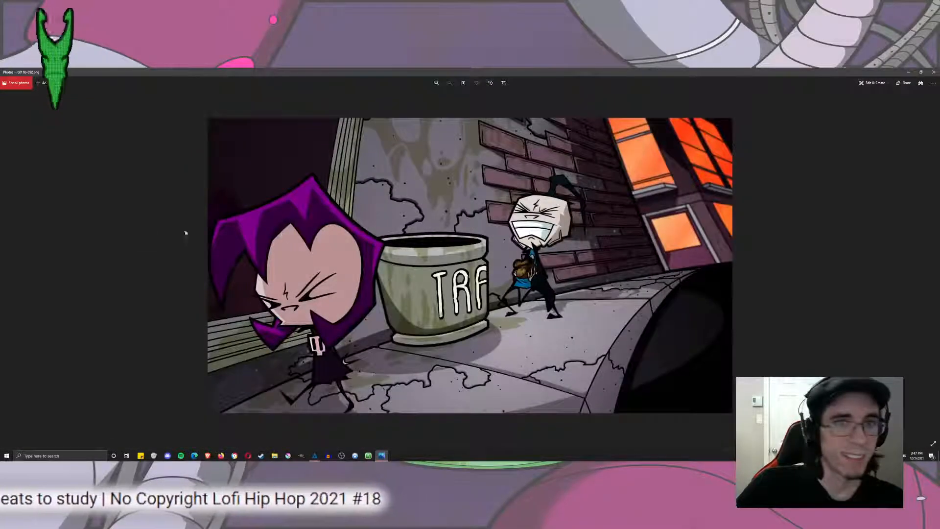
Browse the reference stills and place the trash can alley image in a small floating window over the drawing workspace.
key(Right)
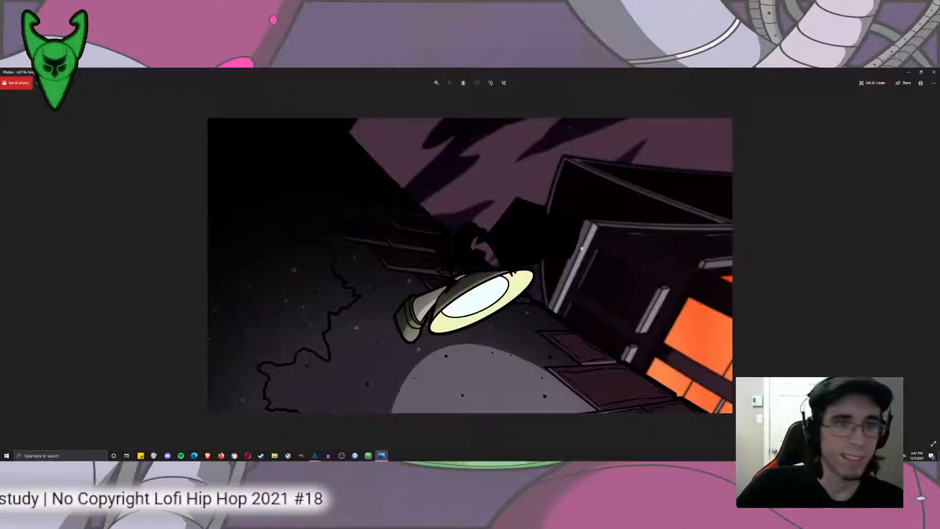
key(Left)
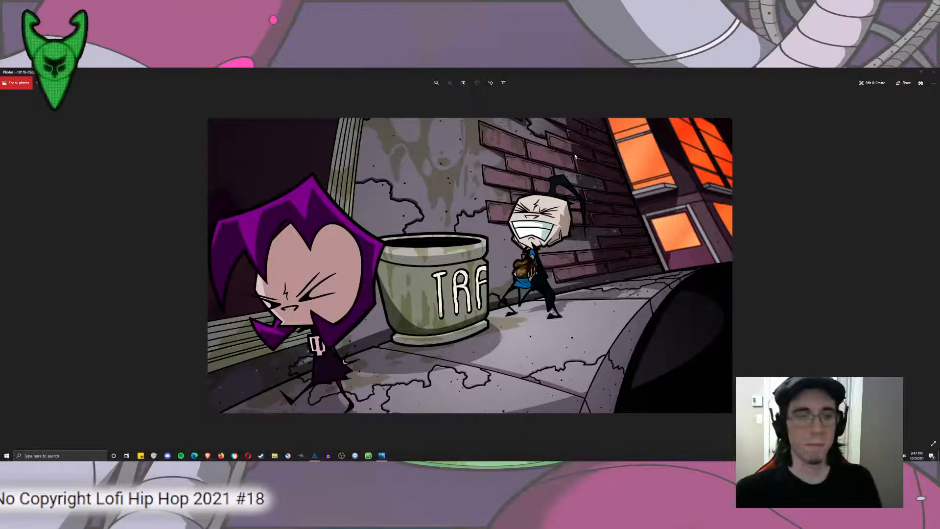
drag(478, 71, 84, 96)
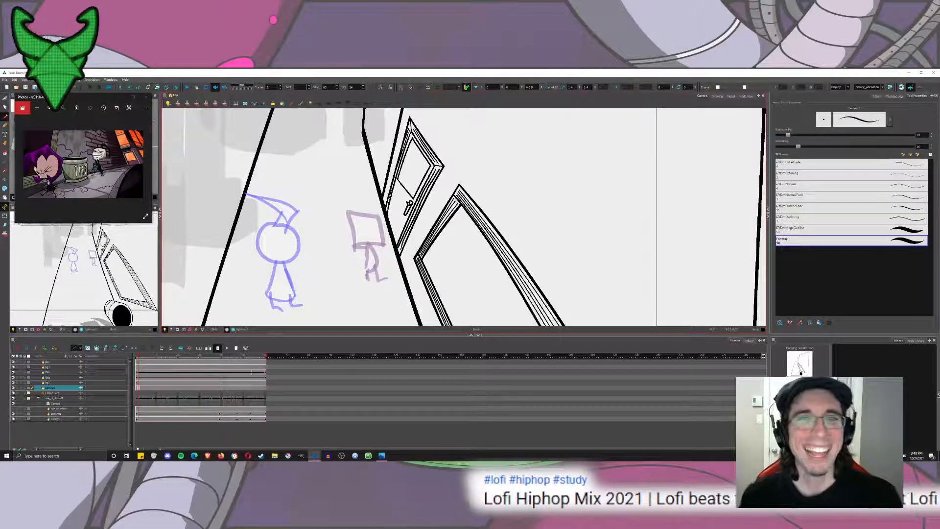
drag(552, 126, 570, 183)
key(ctrl+z)
mouse_move(426, 227)
mouse_down()
mouse_move(494, 154)
mouse_move(446, 182)
mouse_move(468, 209)
mouse_up()
mouse_move(423, 148)
mouse_down()
mouse_move(411, 252)
mouse_move(372, 340)
mouse_move(382, 239)
mouse_move(371, 104)
mouse_up()
drag(426, 248, 391, 189)
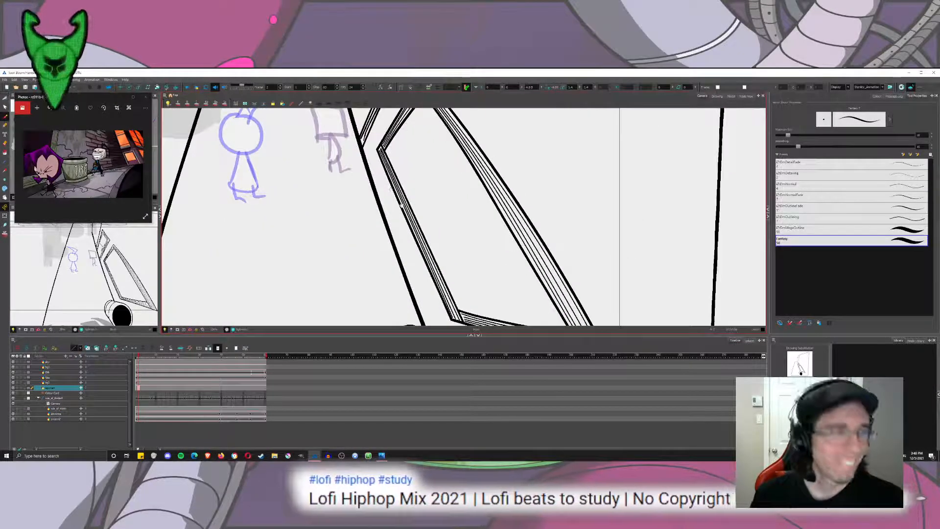
mouse_move(519, 252)
mouse_down()
mouse_move(499, 210)
mouse_move(630, 130)
mouse_up()
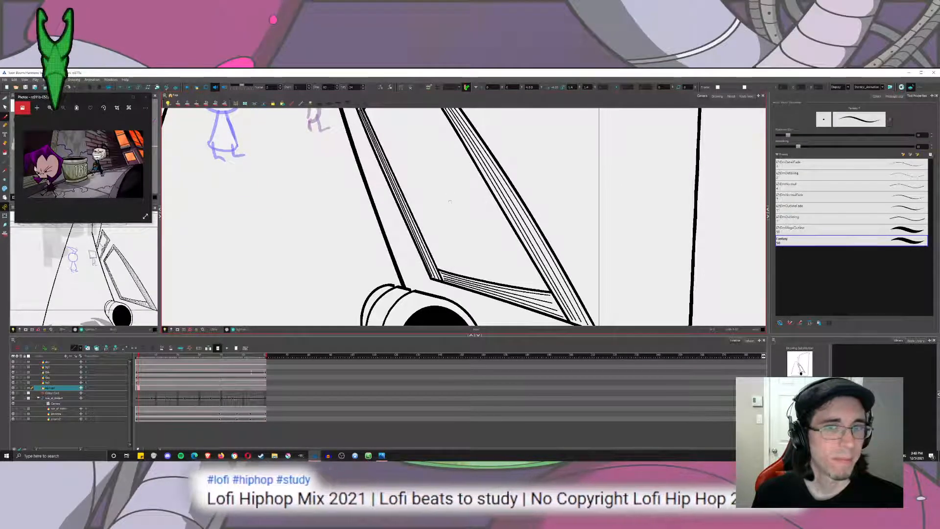
drag(587, 197, 297, 197)
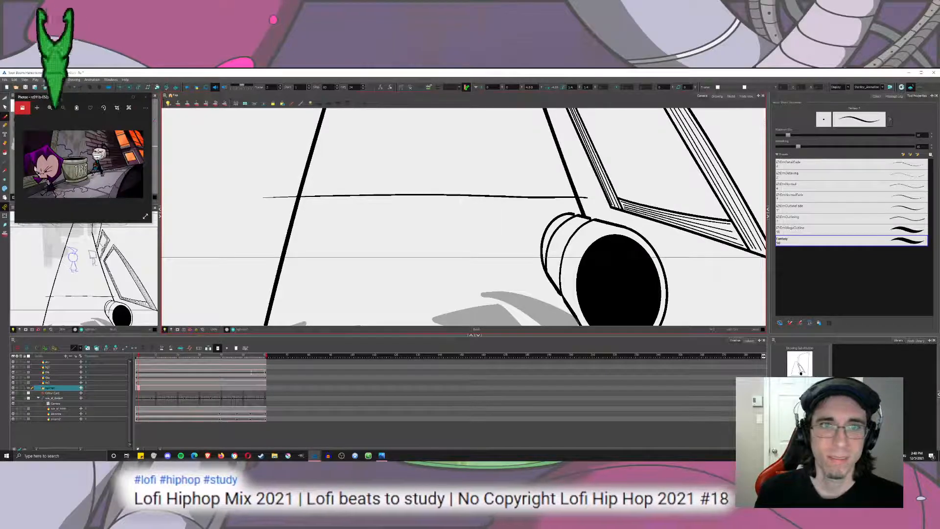
key(ctrl+z)
drag(577, 197, 267, 213)
key(ctrl+z)
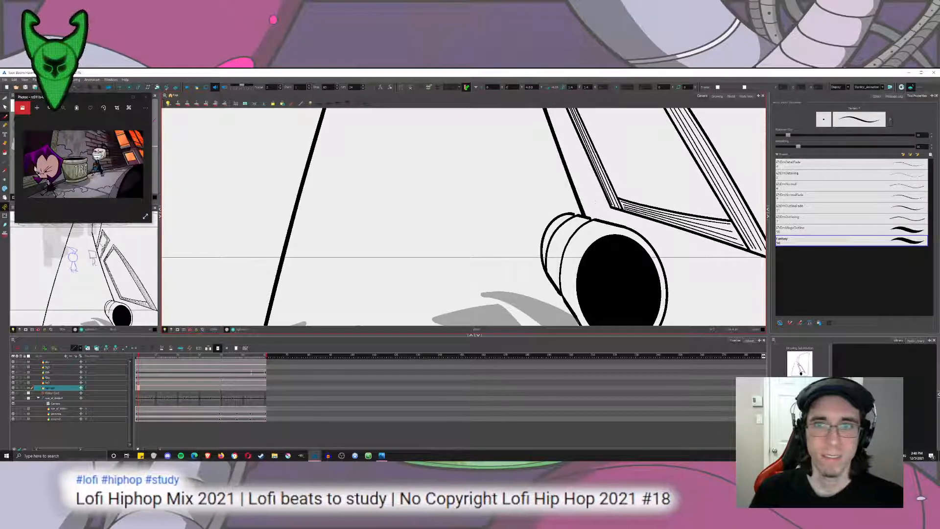
drag(593, 201, 202, 194)
key(ctrl+z)
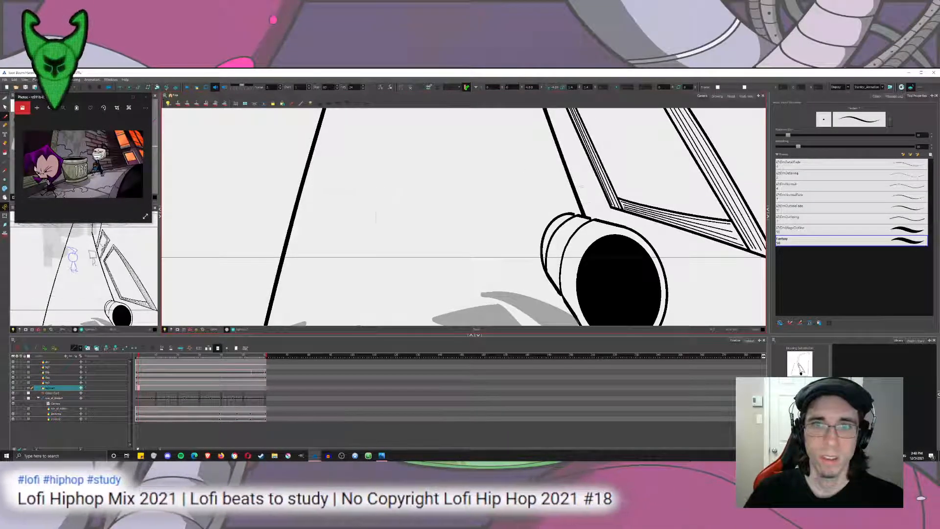
Draw a joint line across the sidewalk from the wall base just behind the trash can to the opposite edge.
mouse_move(464, 274)
mouse_down()
mouse_move(409, 202)
mouse_move(417, 185)
mouse_up()
drag(484, 251, 460, 208)
key(1)
key(1)
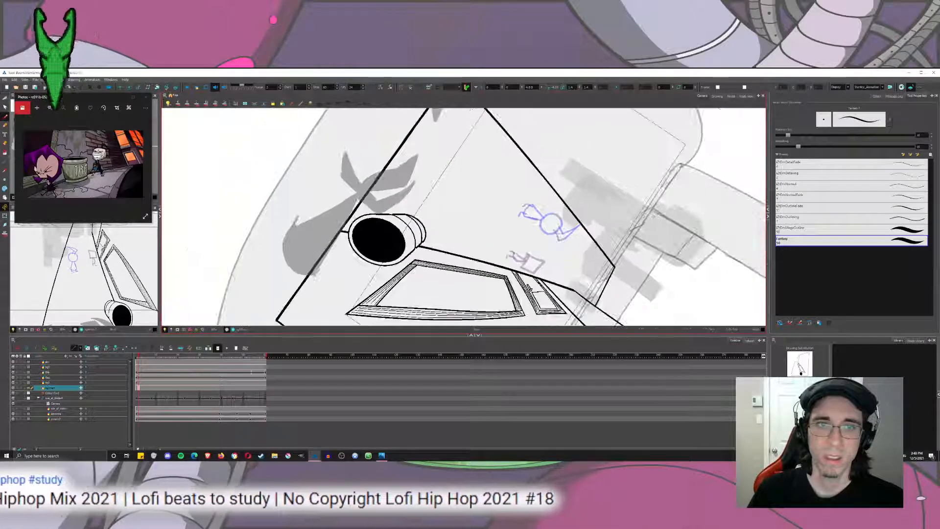
drag(529, 108, 421, 262)
key(ctrl+z)
drag(519, 123, 426, 255)
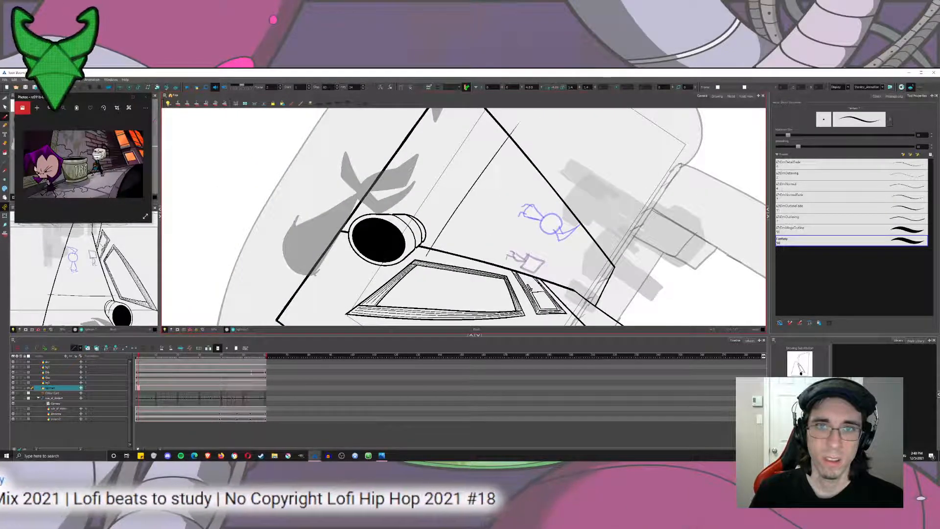
Draw a second joint line across the sidewalk, starting at the wall base between the two window frames and passing the sketched figures.
drag(495, 221, 464, 210)
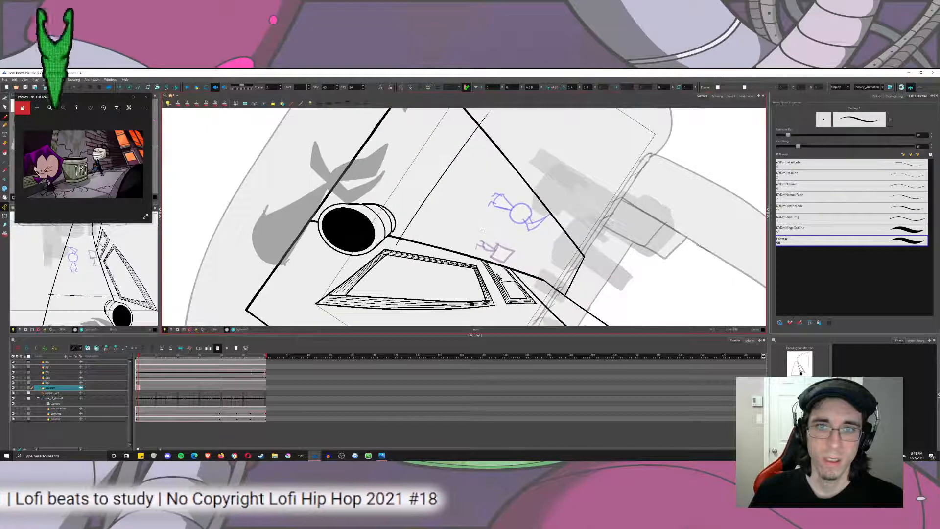
mouse_move(527, 118)
mouse_down()
mouse_move(478, 262)
mouse_move(370, 153)
mouse_move(360, 186)
mouse_move(374, 123)
mouse_move(419, 110)
mouse_up()
key(ctrl+z)
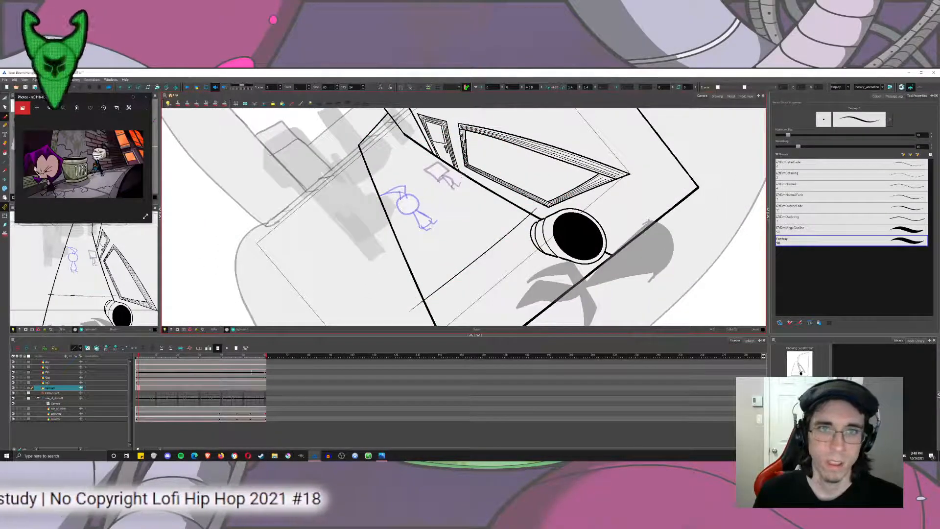
mouse_move(466, 171)
mouse_down()
mouse_move(323, 255)
mouse_move(319, 221)
mouse_up()
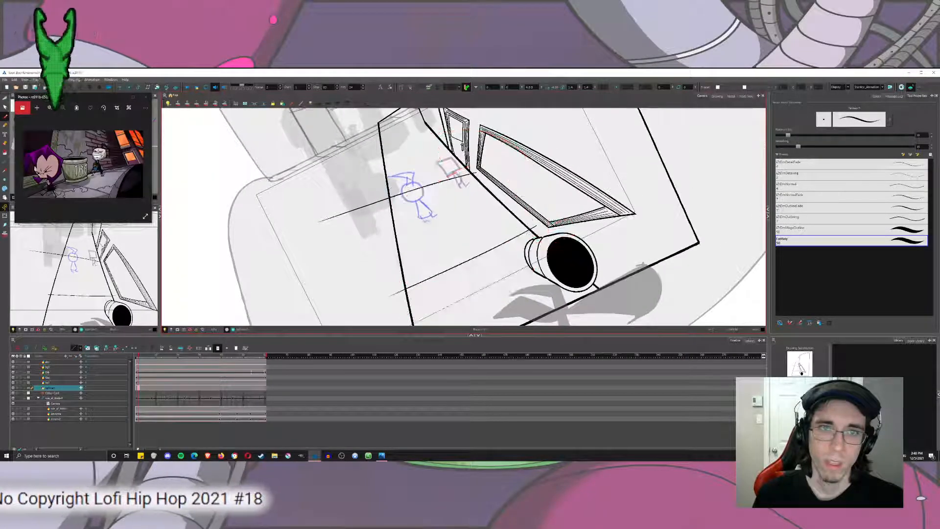
key(ctrl+z)
drag(475, 170, 315, 266)
key(ctrl+z)
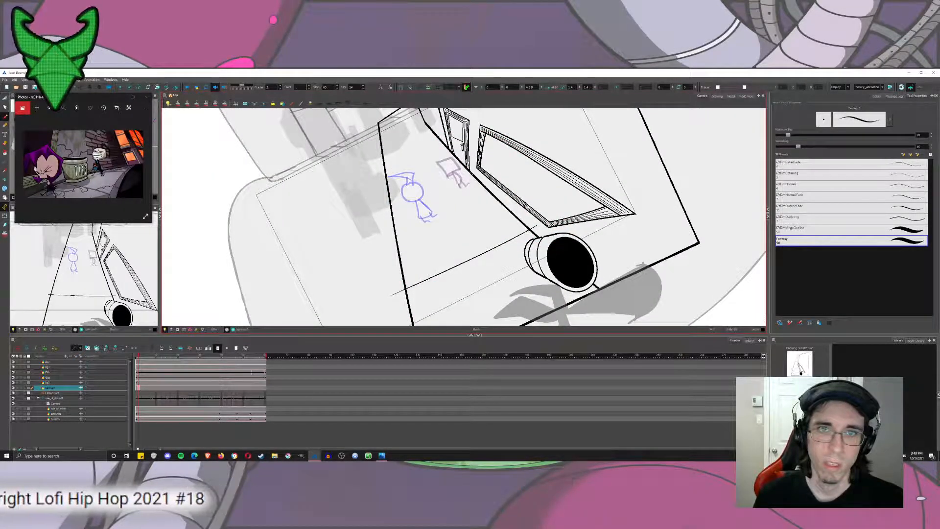
drag(471, 172, 328, 241)
key(ctrl+z)
drag(478, 171, 307, 249)
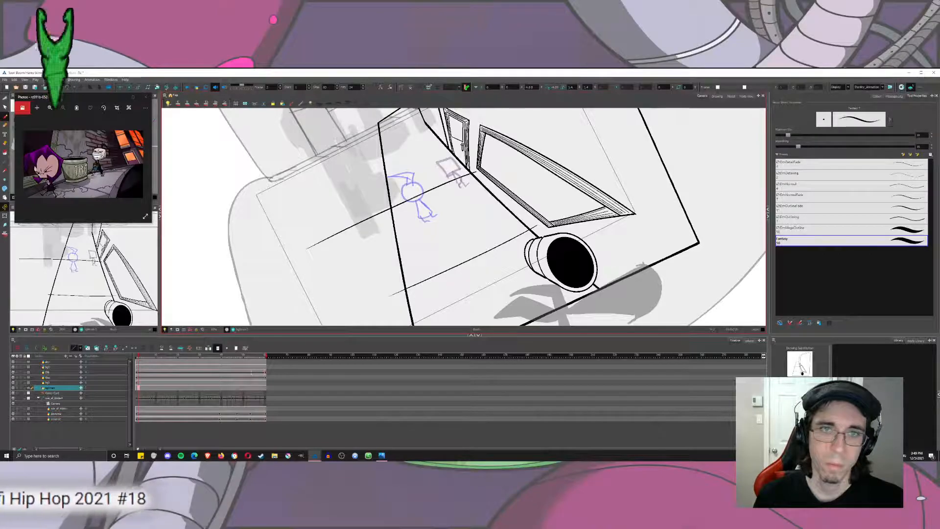
Draw a third joint line across the sidewalk above the sketched figures, near its far end.
scroll(370, 150, up, 3)
drag(431, 116, 384, 195)
drag(407, 172, 431, 158)
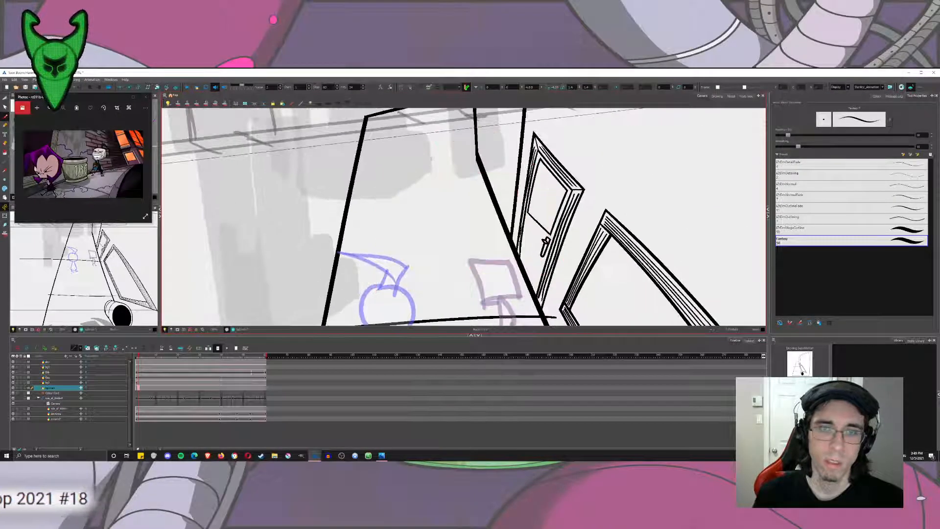
drag(459, 205, 294, 232)
drag(421, 176, 439, 203)
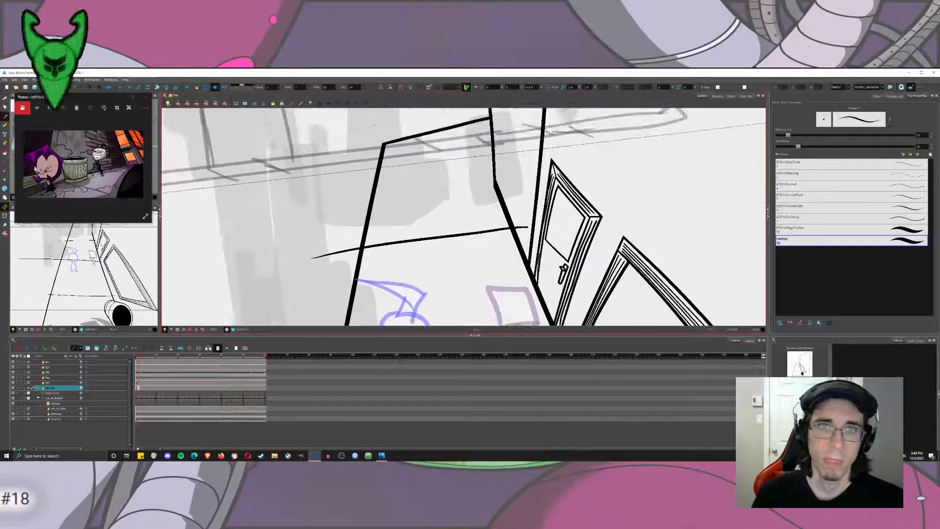
Draw a diagonal line from the sidewalk's far left corner across the wall's base corner to the small window frame.
drag(519, 198, 315, 138)
key(ctrl+z)
drag(531, 208, 385, 145)
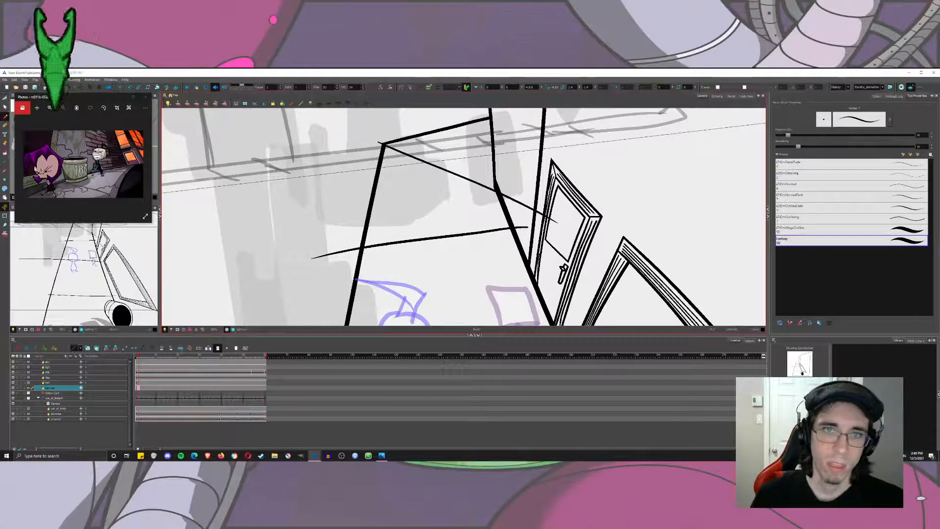
key(ctrl+z)
drag(506, 191, 308, 132)
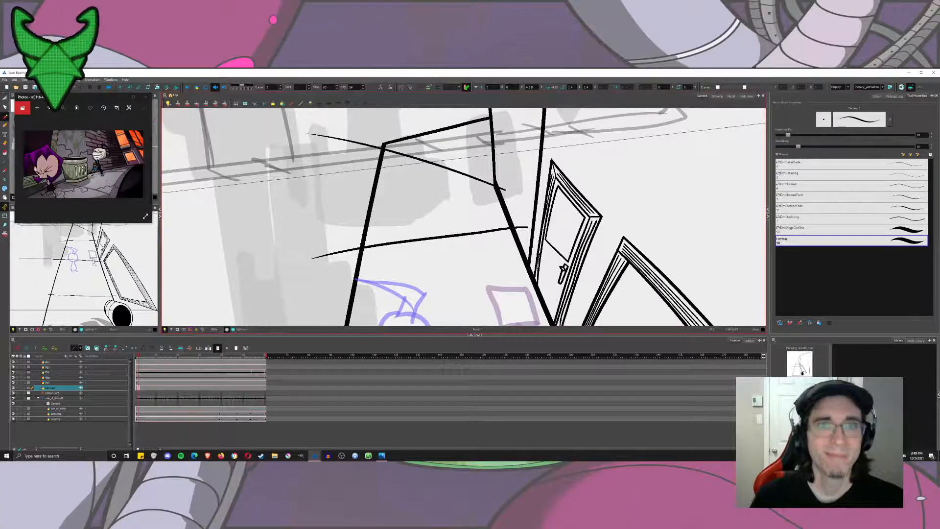
key(ctrl+z)
drag(509, 192, 307, 129)
key(ctrl+z)
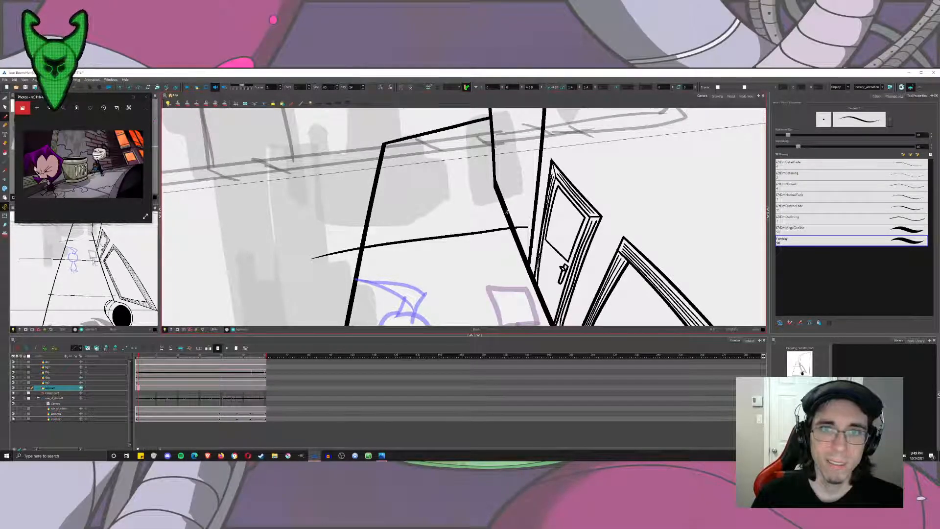
drag(494, 182, 457, 108)
key(ctrl+z)
drag(385, 144, 551, 216)
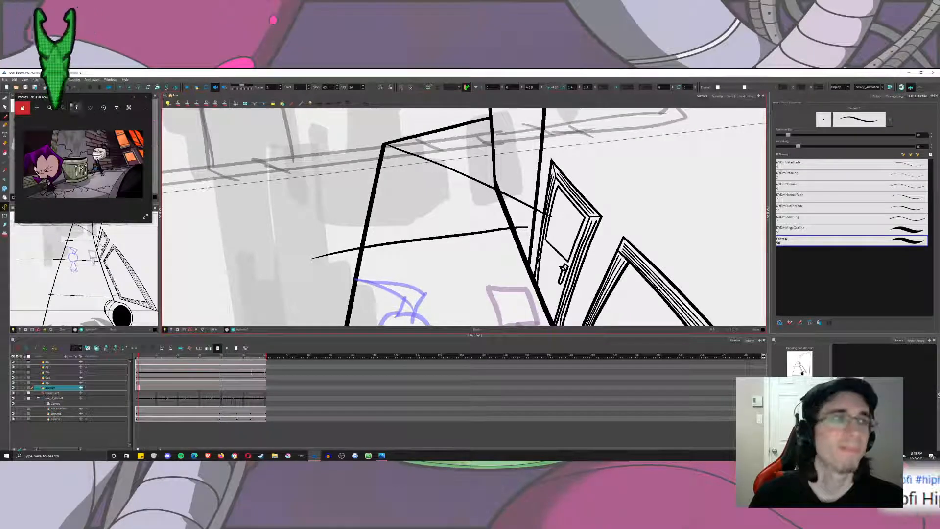
Cut off the ends of the diagonal line and the farthest joint line that overshoot the wall base.
key(alt+s)
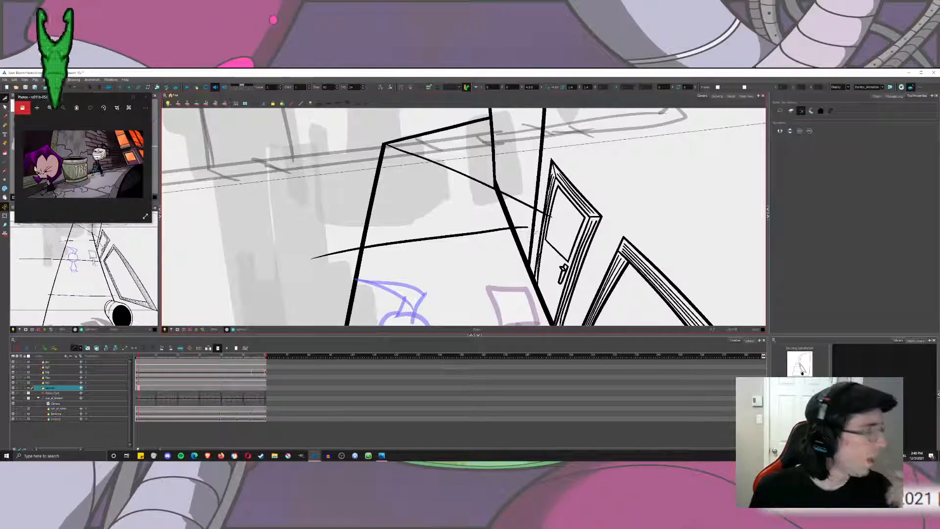
mouse_move(521, 188)
mouse_down()
mouse_move(514, 211)
mouse_move(540, 202)
mouse_move(505, 236)
mouse_up()
scroll(569, 216, up, 5)
scroll(510, 221, up, 5)
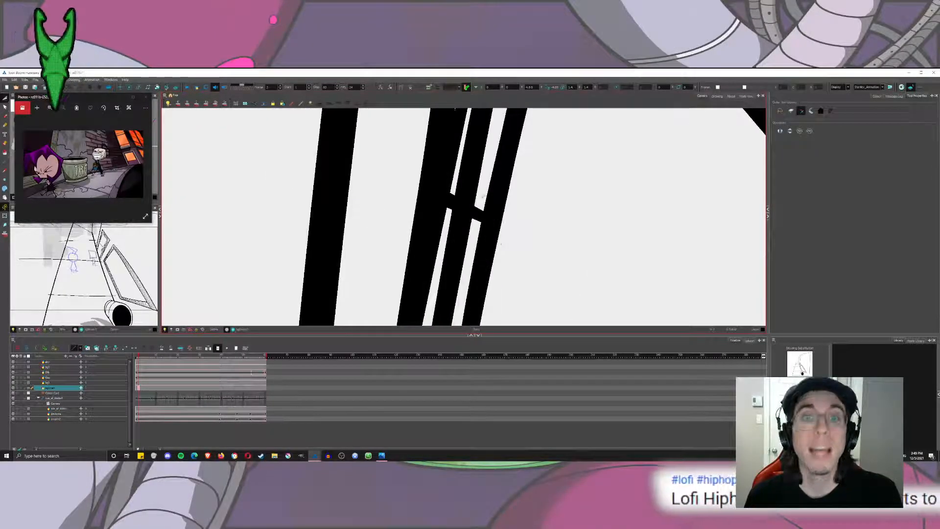
drag(484, 197, 474, 226)
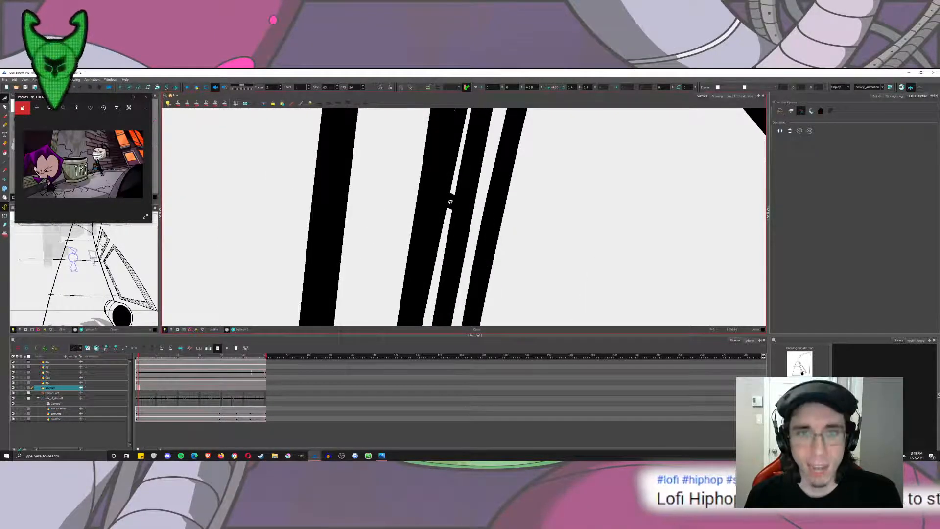
drag(457, 189, 448, 214)
drag(381, 223, 480, 175)
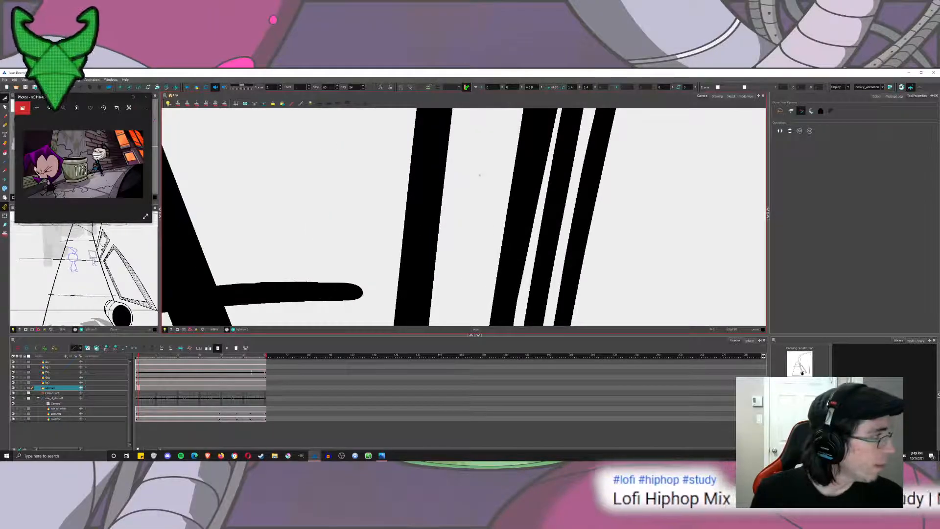
scroll(480, 175, down, 5)
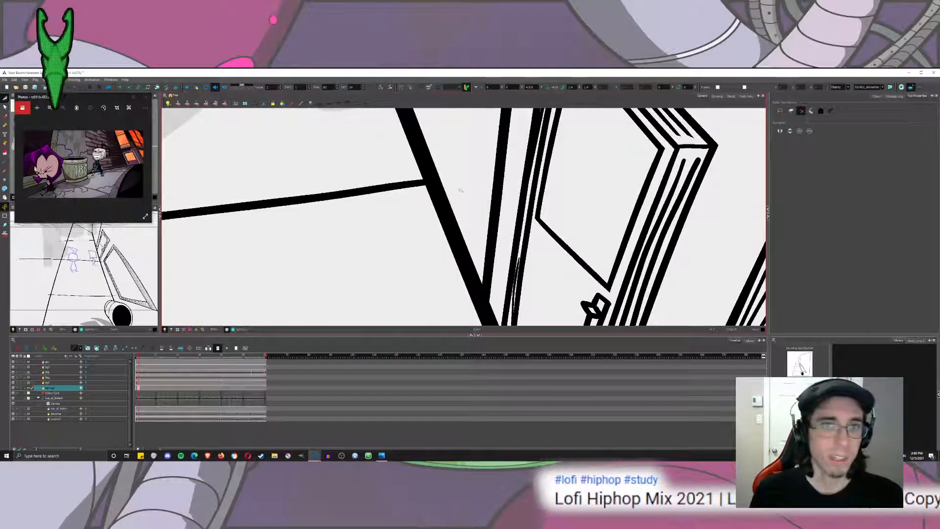
scroll(460, 190, down, 6)
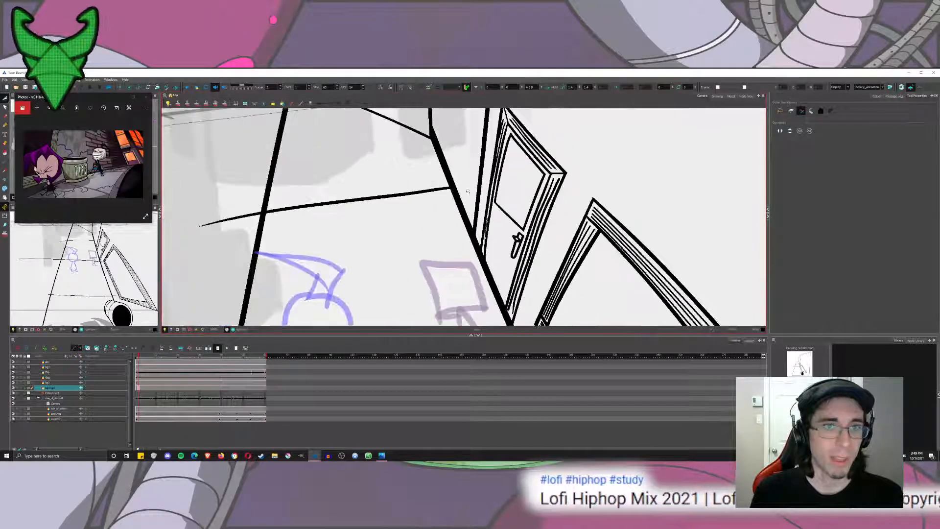
Trim the remaining overhanging ends of the sidewalk joint lines at the outer edge and at the wall base.
drag(313, 262, 309, 294)
drag(391, 274, 406, 164)
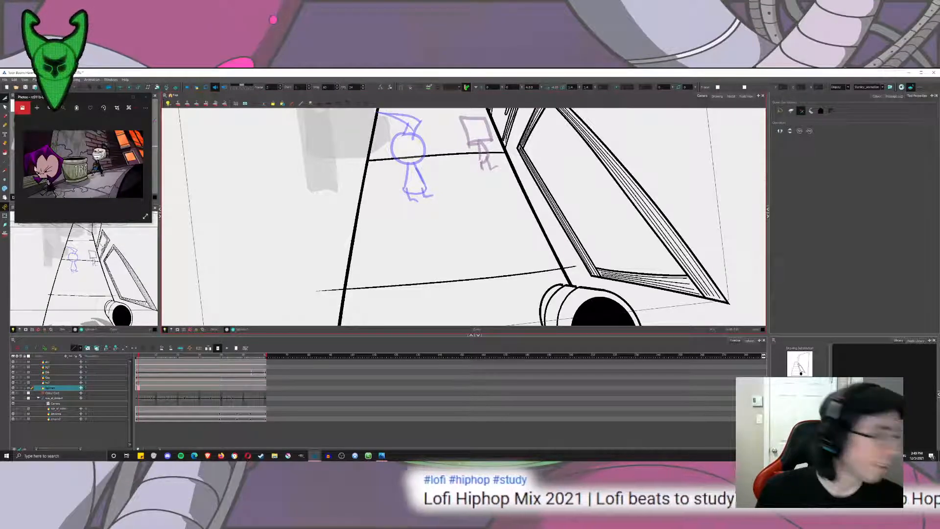
drag(266, 308, 259, 257)
drag(319, 257, 324, 223)
drag(564, 208, 567, 224)
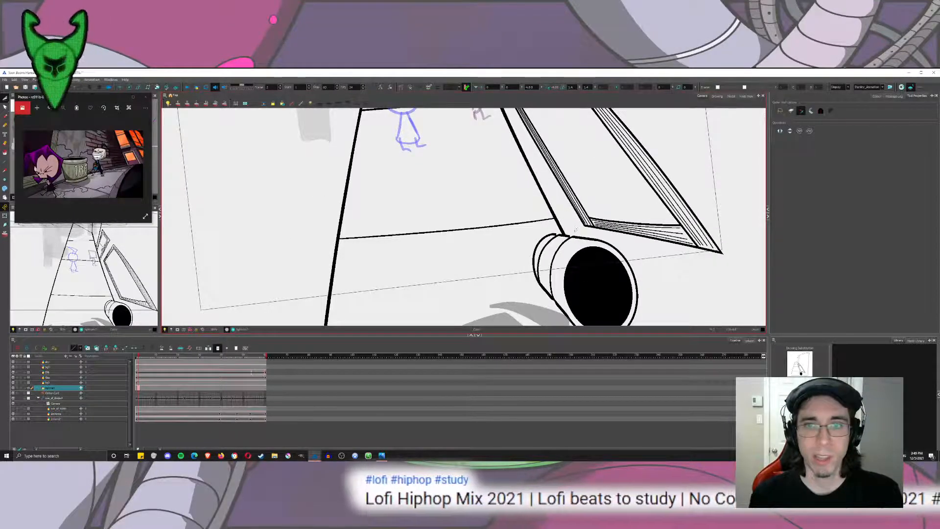
drag(490, 245, 475, 209)
Switch back to the brush, check the whole background drawing at another frame of the shot, and save the scene.
key(alt+b)
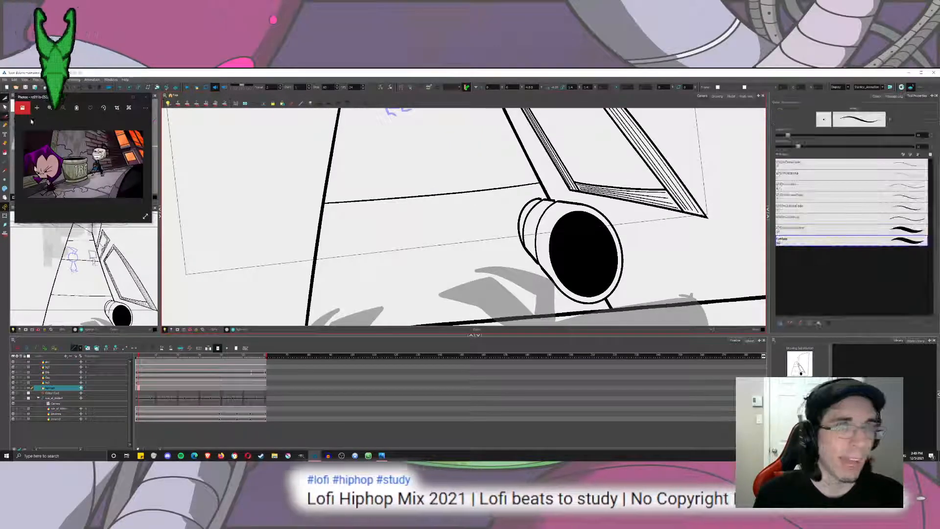
drag(596, 256, 536, 178)
drag(458, 114, 471, 322)
mouse_move(451, 212)
mouse_down()
mouse_move(458, 323)
mouse_move(470, 230)
mouse_up()
scroll(471, 224, down, 4)
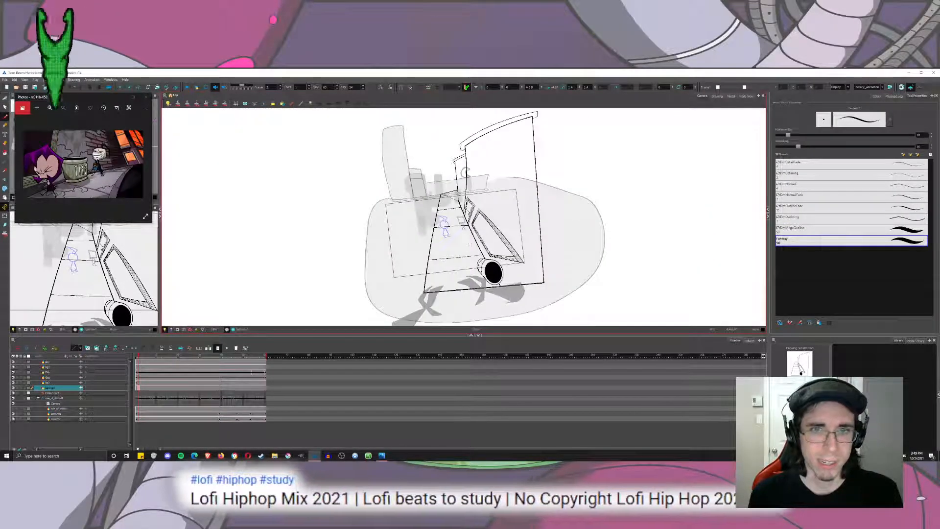
scroll(455, 190, up, 3)
scroll(513, 190, up, 4)
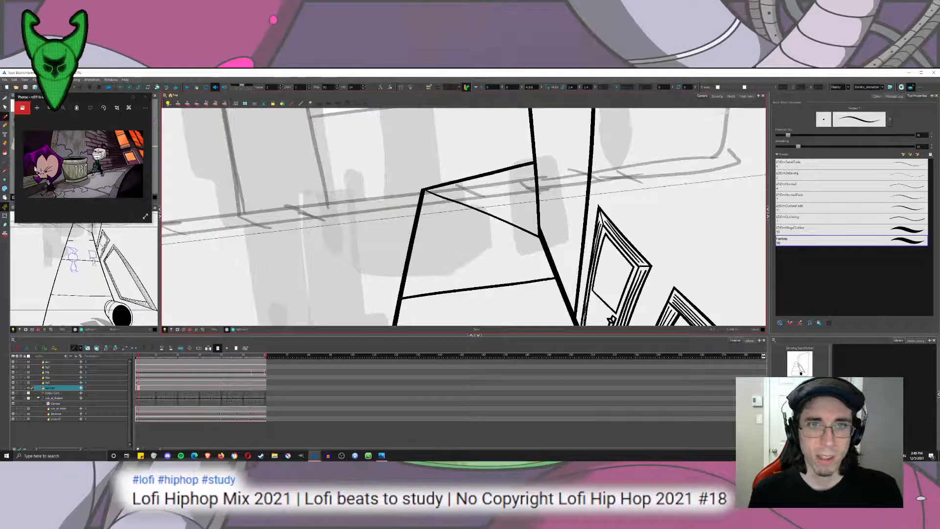
scroll(464, 220, down, 5)
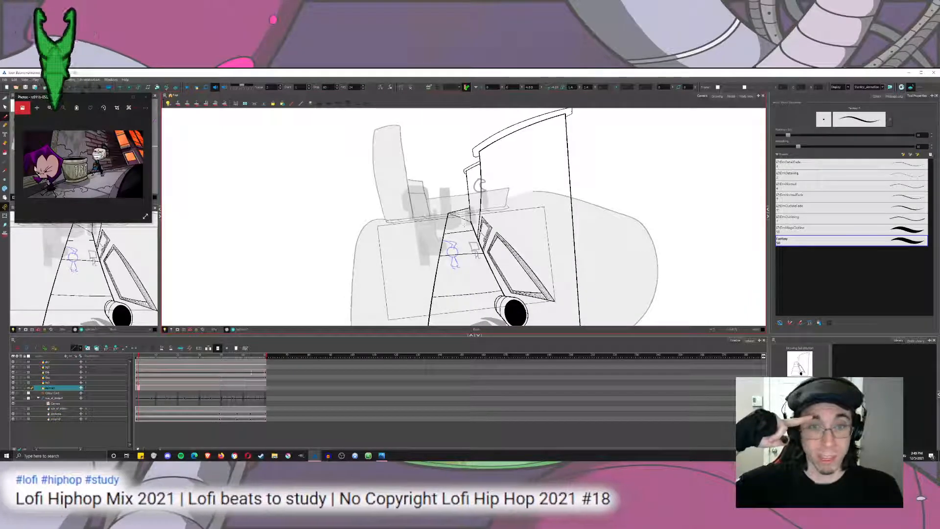
mouse_move(163, 357)
mouse_down()
mouse_move(255, 358)
mouse_move(158, 354)
mouse_up()
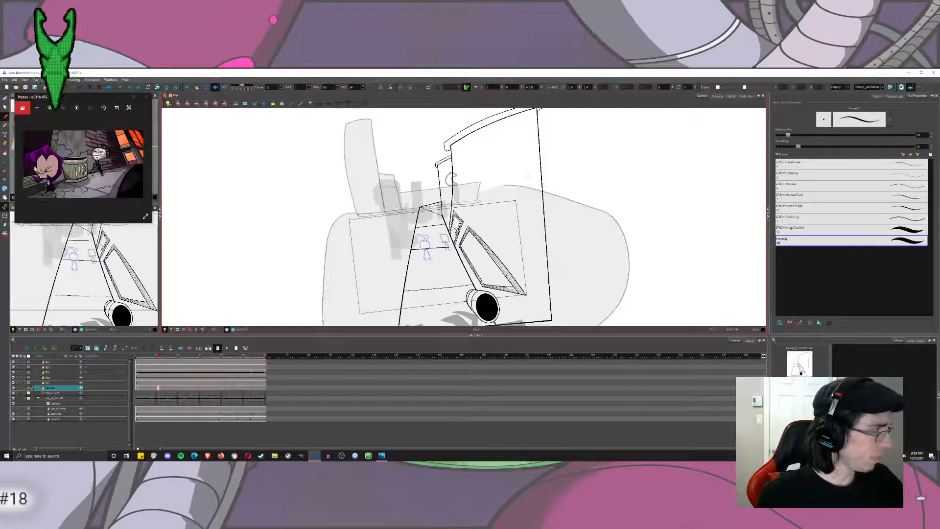
key(ctrl+s)
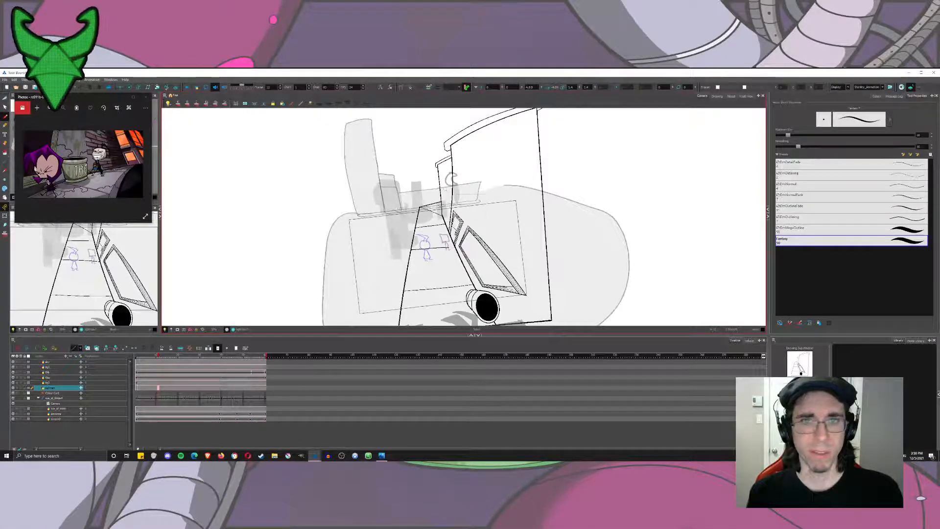
Draw small jagged cracks on the wall beside the large window frame, below its lower edge and next to the trash can.
scroll(491, 251, up, 3)
drag(433, 208, 432, 142)
scroll(432, 142, up, 3)
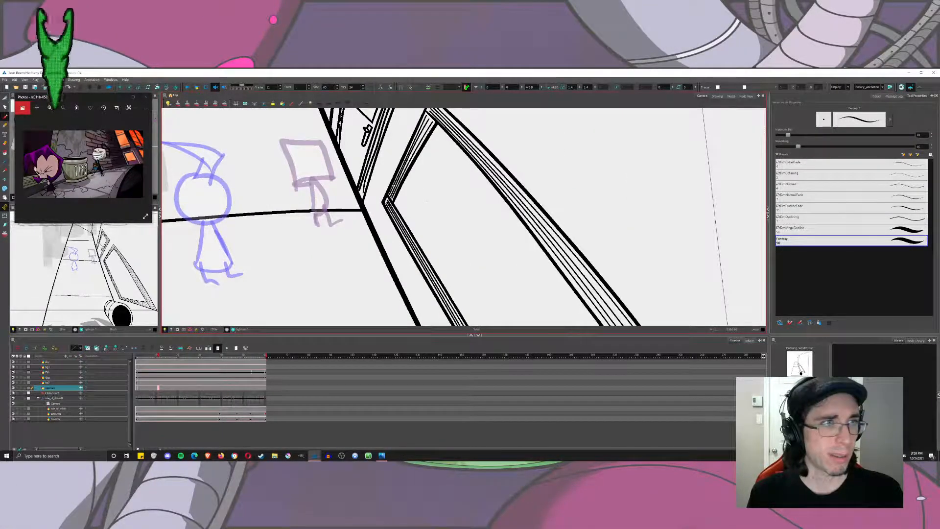
mouse_move(439, 259)
mouse_down()
mouse_move(393, 140)
mouse_move(404, 145)
mouse_up()
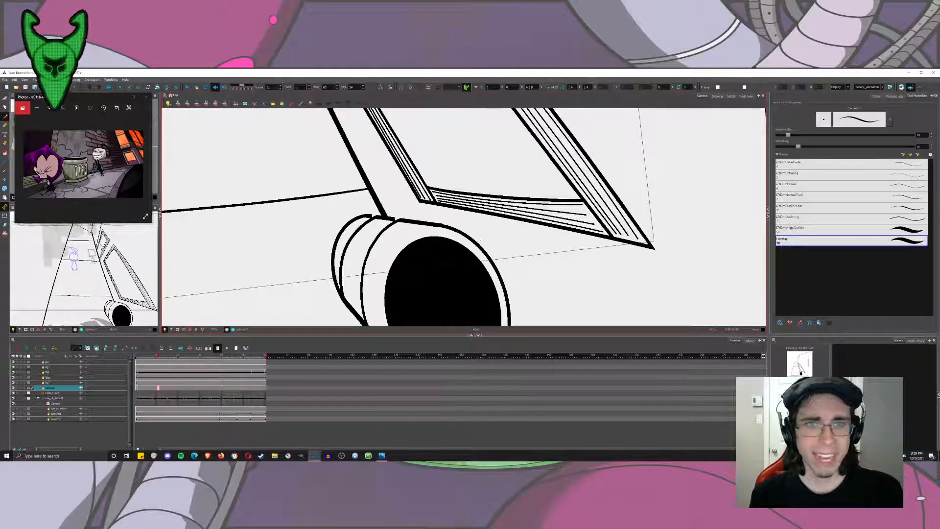
mouse_move(480, 240)
mouse_down()
mouse_move(479, 253)
mouse_move(503, 264)
mouse_move(505, 231)
mouse_move(526, 310)
mouse_up()
drag(452, 166, 484, 266)
mouse_move(356, 134)
mouse_down()
mouse_move(415, 266)
mouse_move(476, 231)
mouse_move(469, 206)
mouse_move(514, 214)
mouse_up()
scroll(469, 205, down, 3)
mouse_move(663, 262)
mouse_down()
mouse_move(512, 228)
mouse_move(493, 201)
mouse_up()
key(1)
key(1)
key(1)
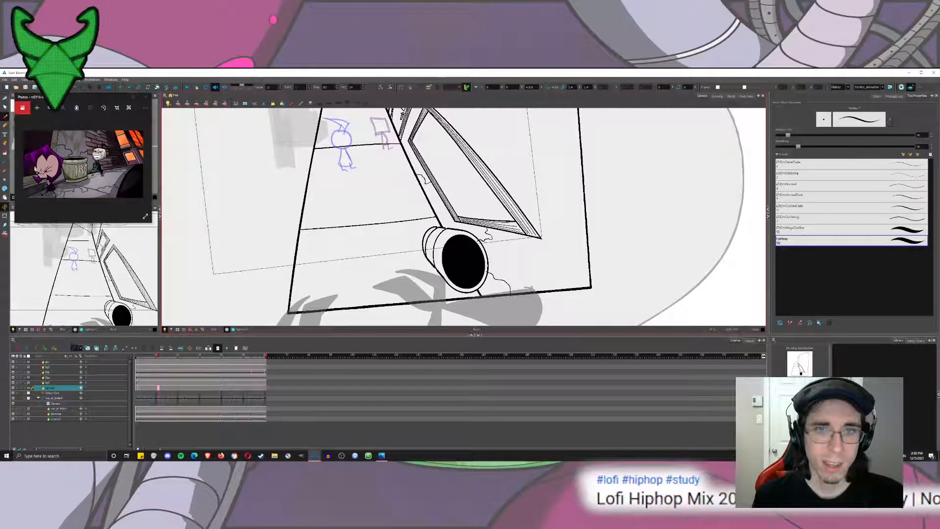
Draw a jagged crack from the sidewalk's outer edge through the far slab, across the joint line and past the square-headed figure to the wall.
drag(465, 215, 493, 289)
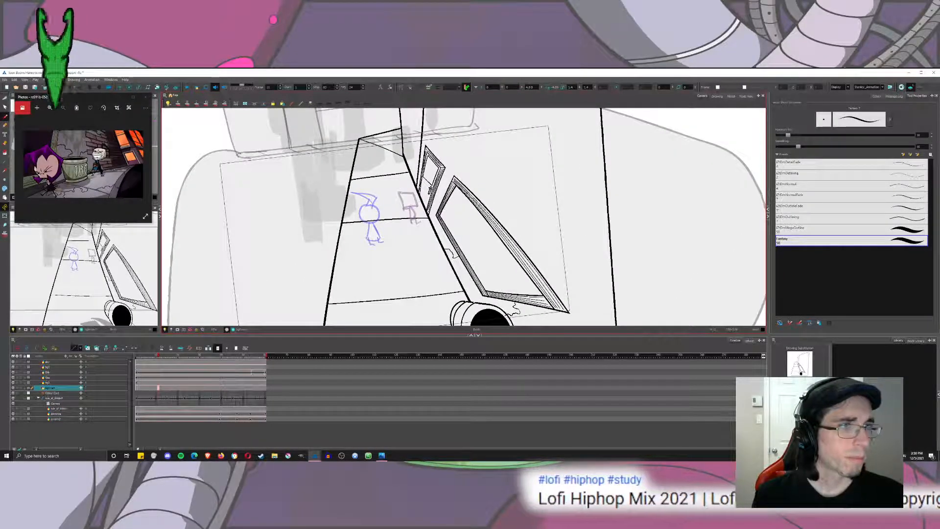
mouse_move(431, 134)
mouse_down()
mouse_move(482, 138)
mouse_move(494, 206)
mouse_move(515, 127)
mouse_up()
key(2)
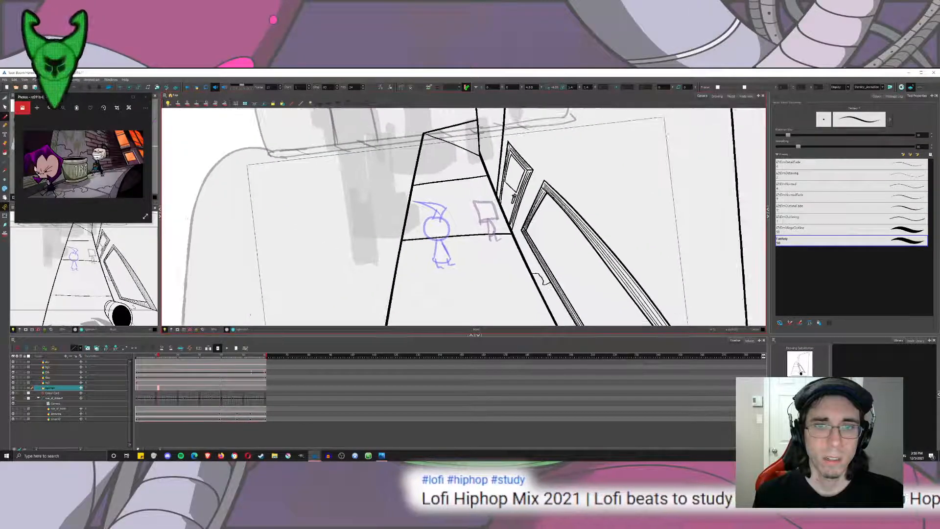
drag(505, 215, 544, 269)
scroll(558, 280, up, 3)
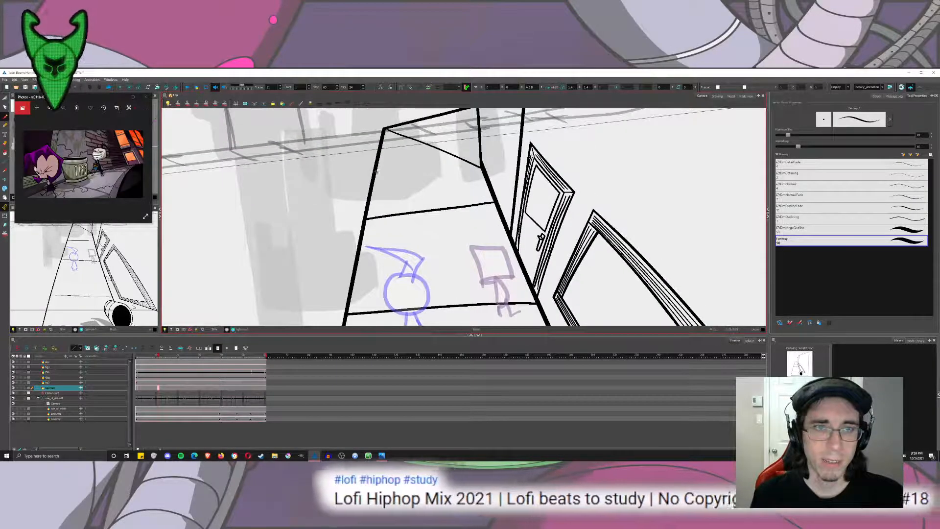
mouse_move(376, 172)
mouse_down()
mouse_move(408, 197)
mouse_move(406, 212)
mouse_move(454, 220)
mouse_move(416, 231)
mouse_up()
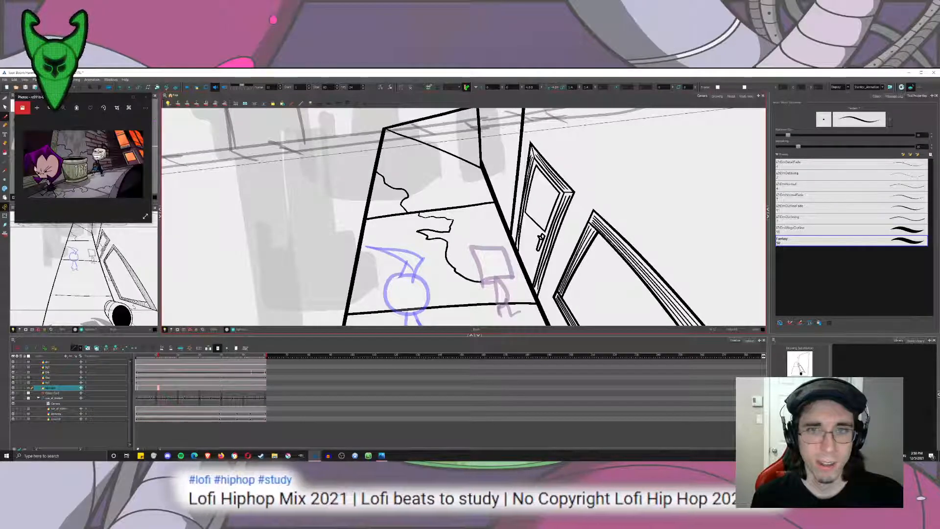
scroll(493, 178, down, 5)
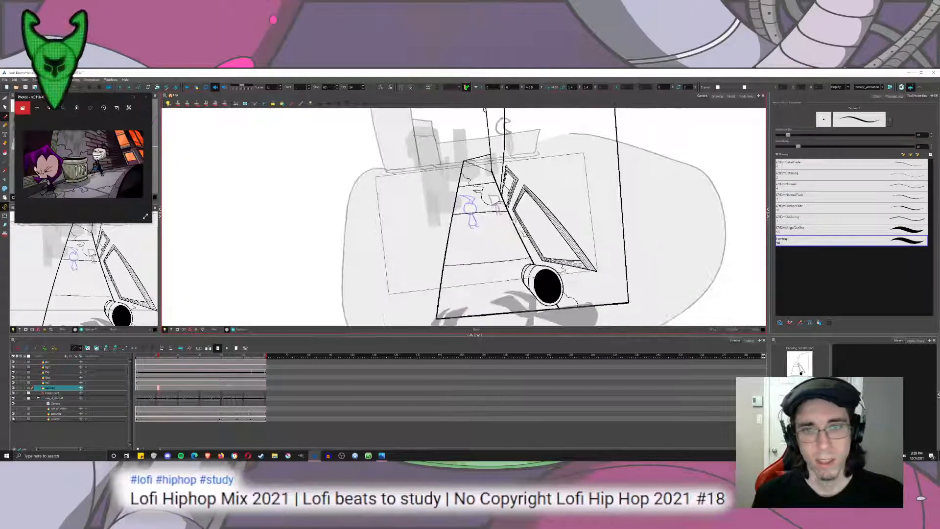
At the shot's last frame, draw a crack from the sidewalk's outer edge behind the round-headed figure down to the middle joint line.
click(266, 355)
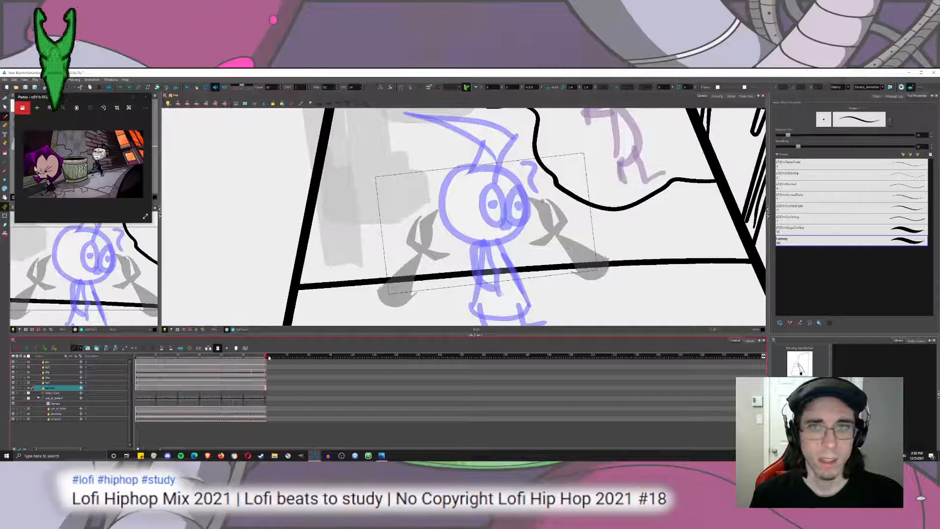
drag(317, 197, 405, 218)
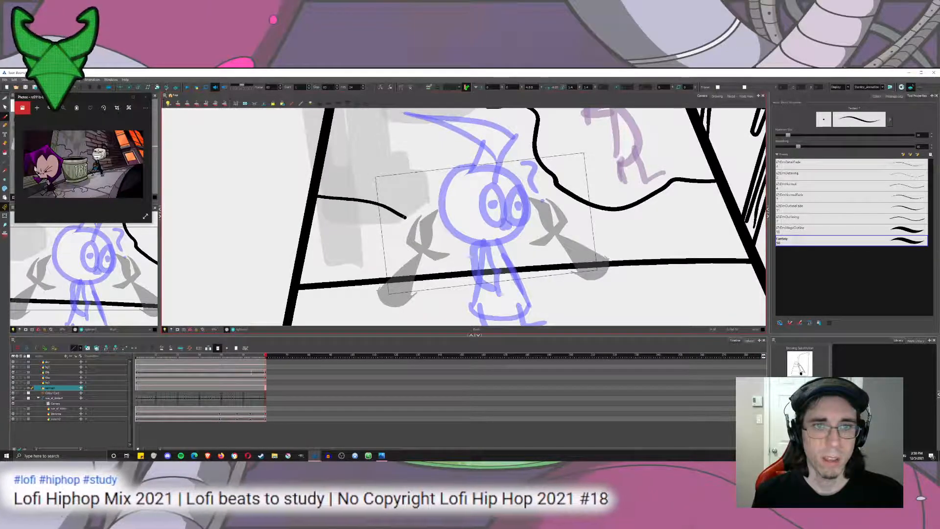
drag(448, 274, 446, 276)
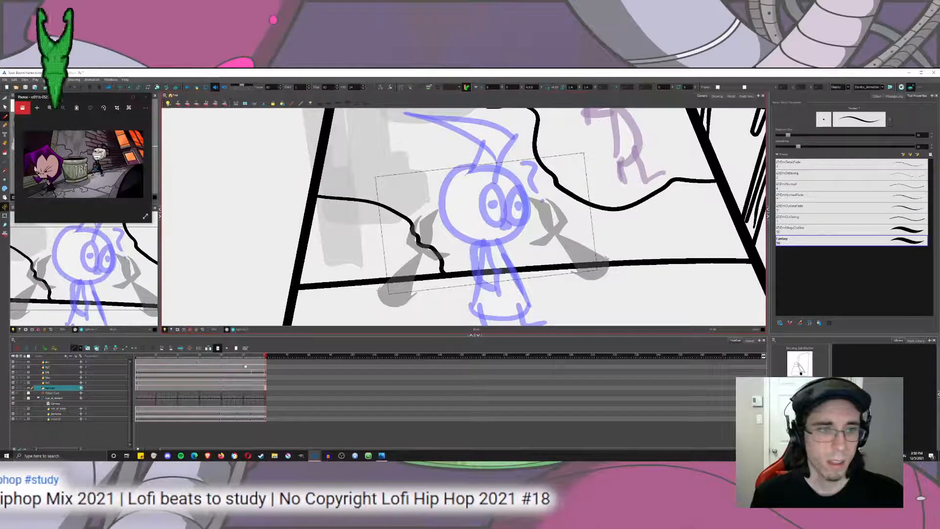
At an earlier frame, continue the crack from the middle joint line through the large slab to the wall base, redoing the first stroke.
drag(250, 356, 191, 356)
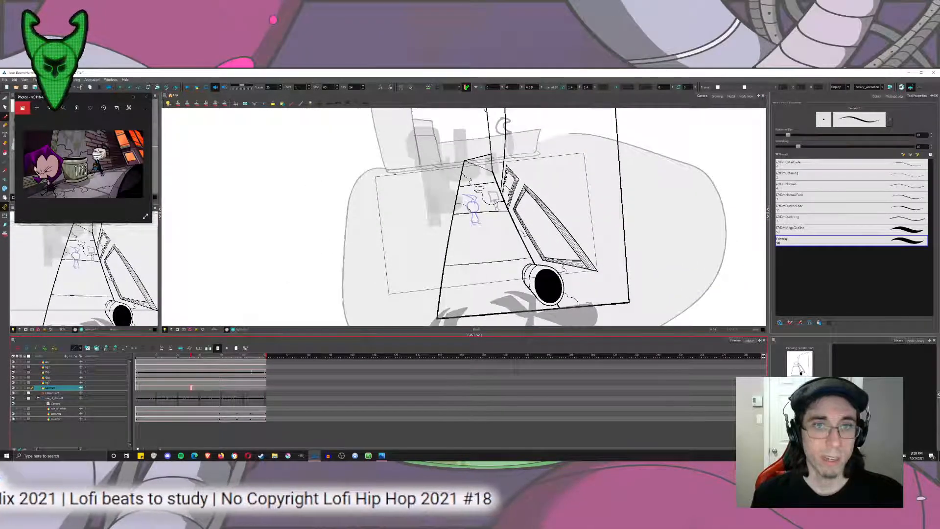
scroll(470, 208, up, 6)
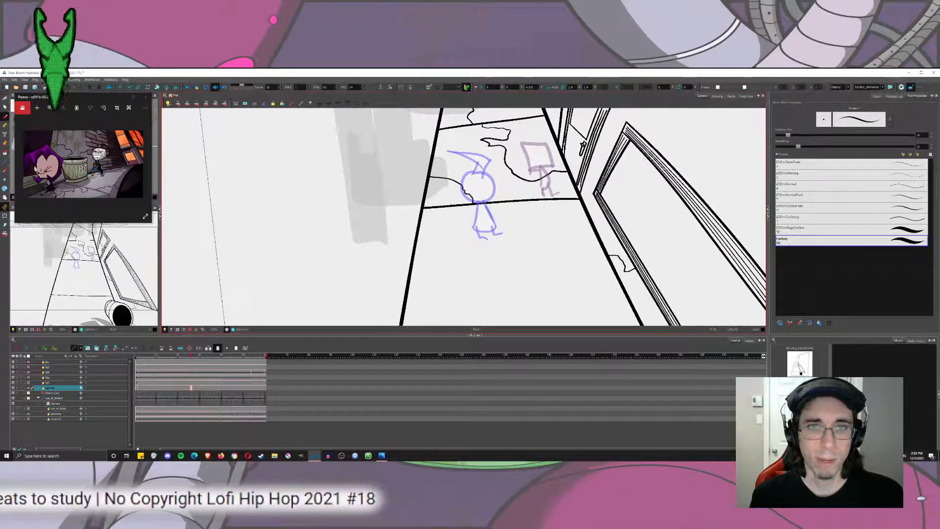
mouse_move(470, 209)
mouse_down()
mouse_move(446, 189)
mouse_move(465, 175)
mouse_move(455, 187)
mouse_move(458, 211)
mouse_up()
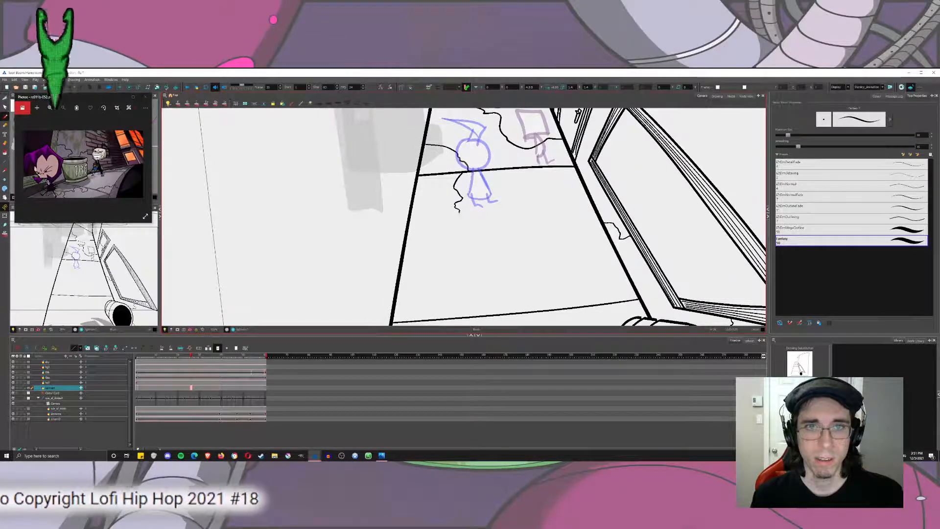
key(ctrl+z)
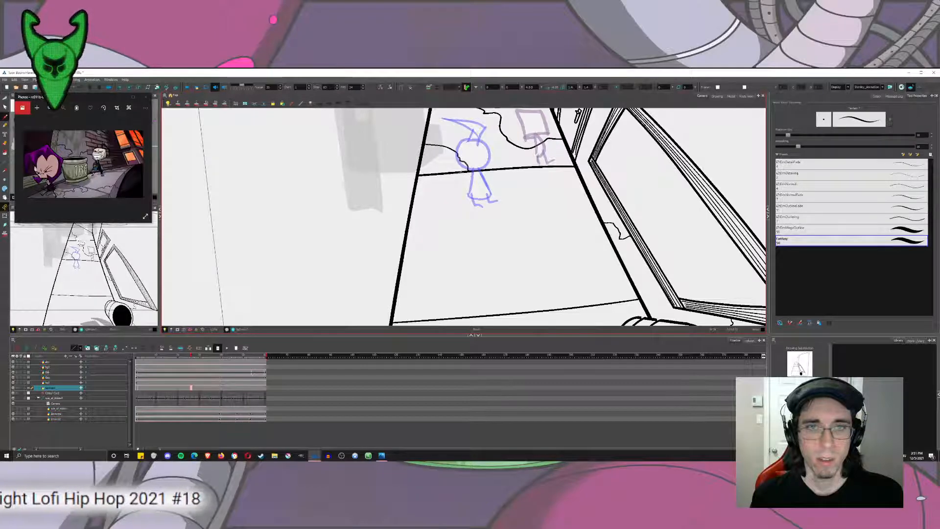
mouse_move(465, 170)
mouse_down()
mouse_move(466, 198)
mouse_move(505, 199)
mouse_move(494, 231)
mouse_move(516, 257)
mouse_move(611, 241)
mouse_up()
scroll(611, 241, down, 5)
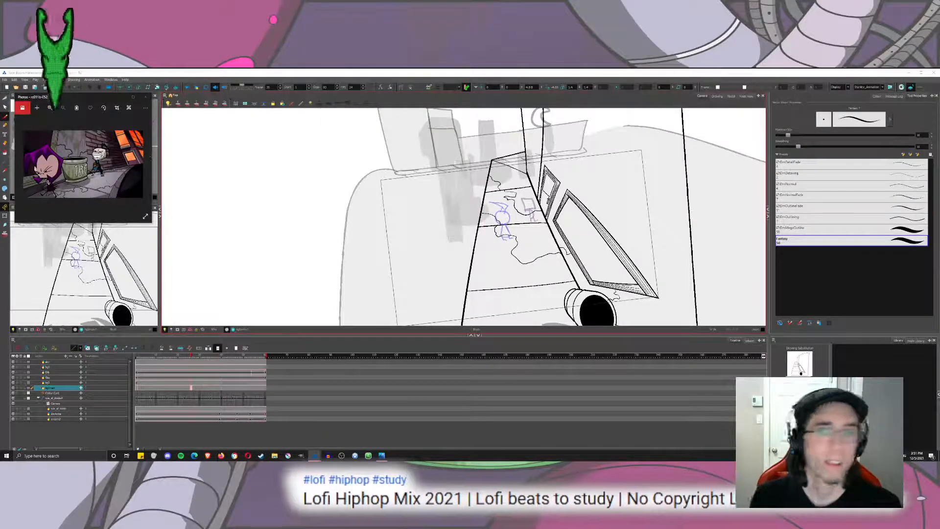
scroll(610, 226, up, 5)
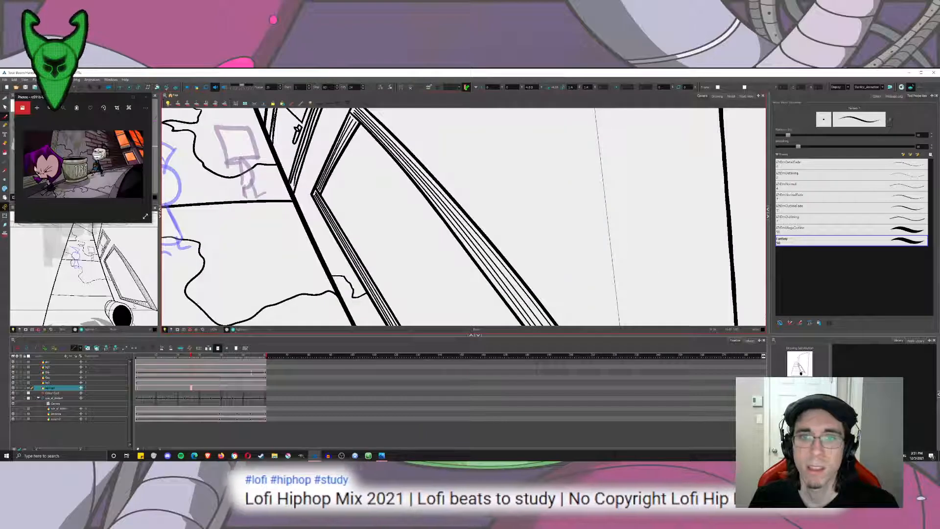
scroll(510, 230, down, 4)
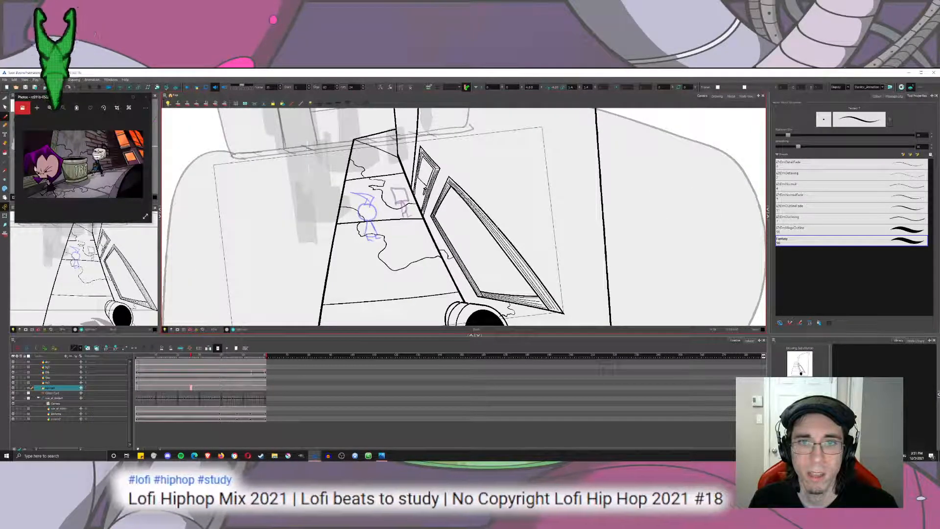
Add a second jagged line along the crack in the sidewalk's far slab to give it width.
mouse_move(498, 224)
mouse_down()
mouse_move(525, 230)
mouse_move(553, 264)
mouse_move(562, 221)
mouse_move(589, 221)
mouse_up()
mouse_move(487, 206)
mouse_down()
mouse_move(501, 229)
mouse_move(464, 199)
mouse_up()
mouse_move(418, 126)
mouse_down()
mouse_move(464, 213)
mouse_move(550, 220)
mouse_up()
scroll(550, 220, up, 3)
mouse_move(332, 297)
mouse_down()
mouse_move(381, 125)
mouse_move(419, 188)
mouse_up()
scroll(392, 189, up, 3)
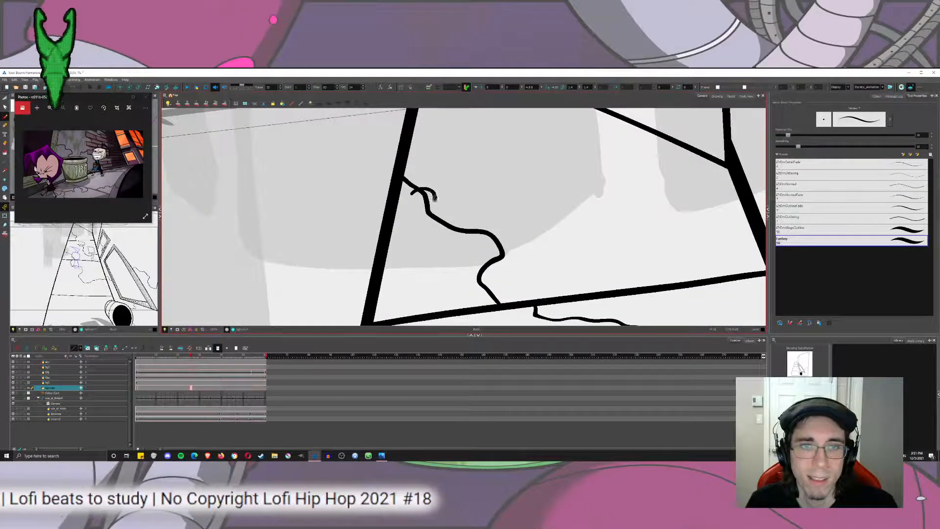
mouse_move(435, 203)
mouse_down()
mouse_move(501, 234)
mouse_move(494, 245)
mouse_move(518, 257)
mouse_move(471, 262)
mouse_move(478, 283)
mouse_up()
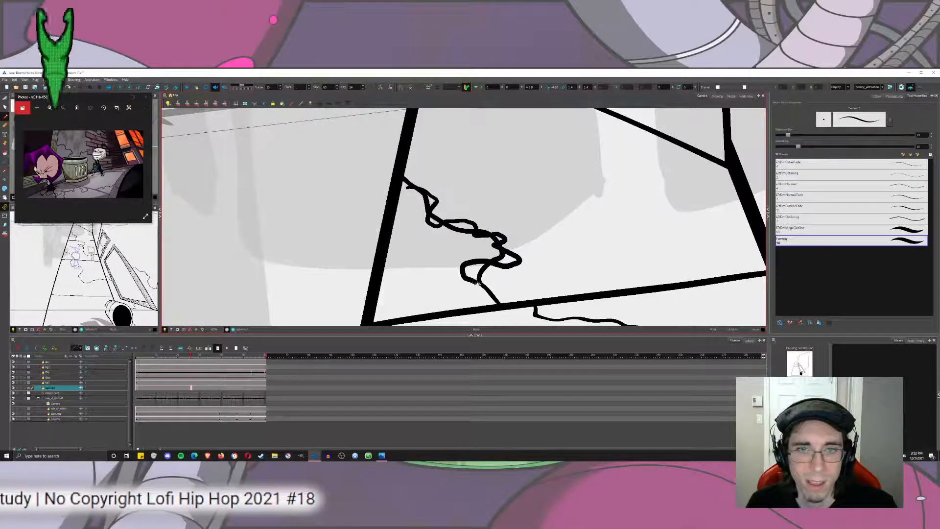
Add a second jagged line along the crack that runs from the farthest joint line past the square-headed figure.
mouse_move(527, 312)
mouse_down()
mouse_move(472, 211)
mouse_move(500, 223)
mouse_move(558, 216)
mouse_up()
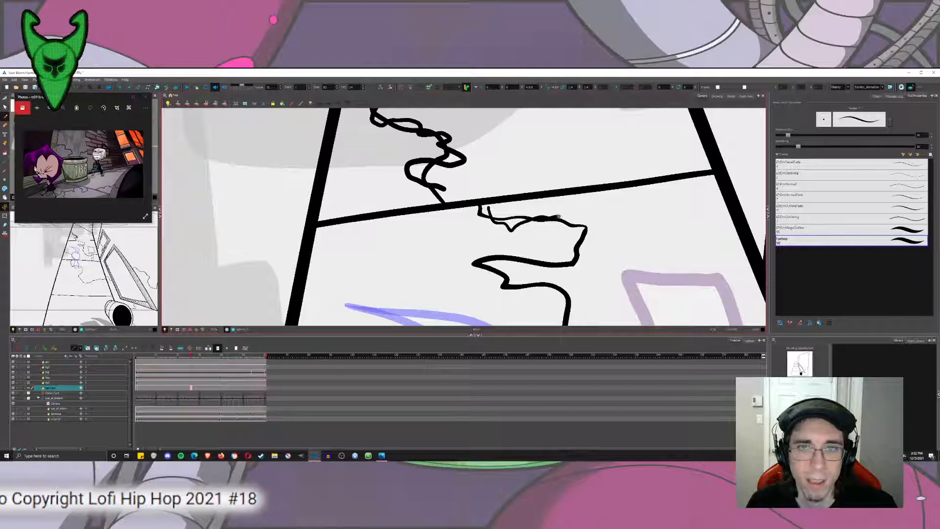
mouse_move(574, 251)
mouse_down()
mouse_move(508, 257)
mouse_move(482, 267)
mouse_move(514, 280)
mouse_move(519, 293)
mouse_move(555, 286)
mouse_move(581, 301)
mouse_move(568, 324)
mouse_up()
mouse_move(545, 285)
mouse_down()
mouse_move(534, 239)
mouse_move(576, 299)
mouse_move(650, 307)
mouse_move(707, 274)
mouse_move(753, 288)
mouse_move(614, 176)
mouse_move(808, 87)
mouse_move(808, 232)
mouse_up()
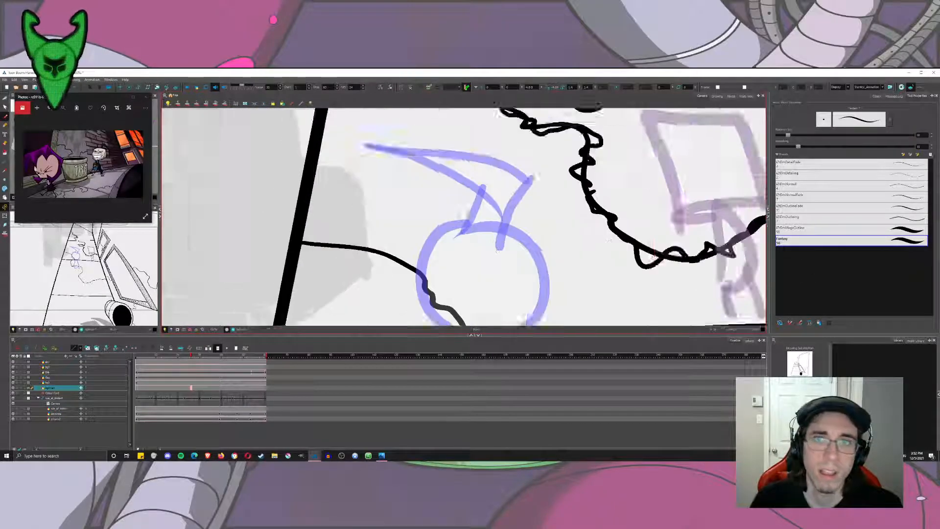
Add a second jagged line along the crack behind the round-headed figure and its continuation through the large sidewalk slab.
drag(609, 240, 722, 207)
drag(424, 204, 445, 218)
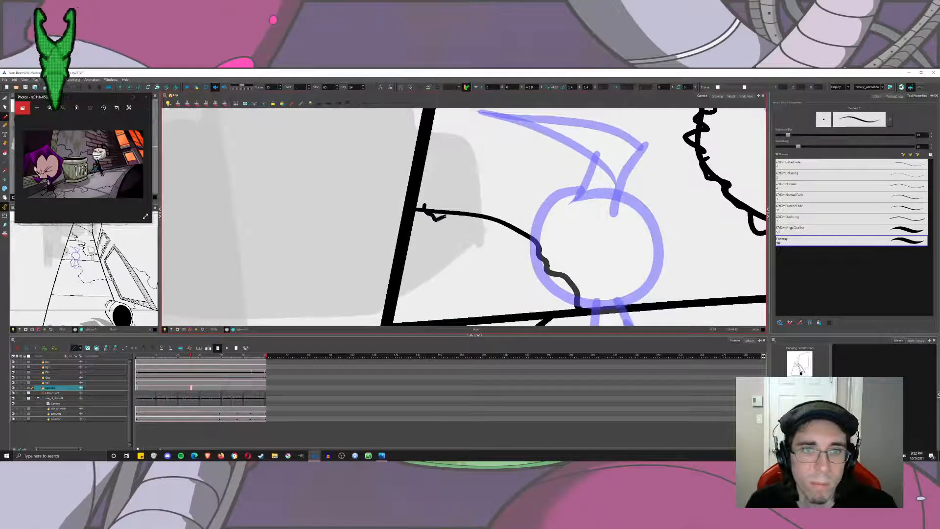
mouse_move(529, 234)
mouse_down()
mouse_move(551, 252)
mouse_move(546, 279)
mouse_move(578, 291)
mouse_move(568, 301)
mouse_move(553, 166)
mouse_move(536, 208)
mouse_move(561, 221)
mouse_move(556, 237)
mouse_move(568, 260)
mouse_move(615, 237)
mouse_move(710, 252)
mouse_move(729, 260)
mouse_move(724, 299)
mouse_move(747, 324)
mouse_move(666, 194)
mouse_move(641, 237)
mouse_move(610, 247)
mouse_move(602, 291)
mouse_move(641, 301)
mouse_move(666, 340)
mouse_move(575, 235)
mouse_move(616, 289)
mouse_move(678, 276)
mouse_move(764, 231)
mouse_move(624, 231)
mouse_move(591, 243)
mouse_up()
mouse_move(591, 243)
mouse_down()
mouse_move(637, 219)
mouse_move(713, 208)
mouse_move(736, 215)
mouse_move(753, 198)
mouse_move(766, 211)
mouse_move(579, 207)
mouse_move(596, 281)
mouse_up()
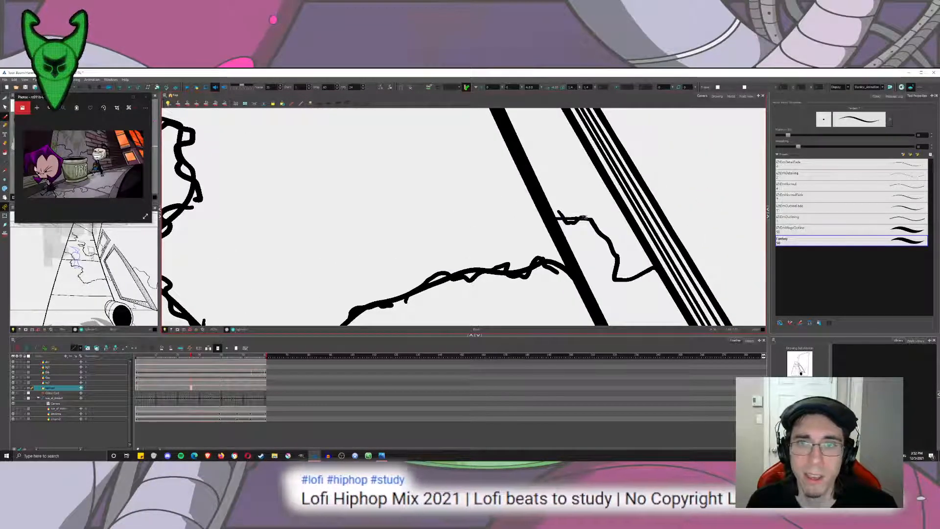
Add a second jagged line along the short crack between the sidewalk's inner edge and the large window frame.
mouse_move(558, 211)
mouse_down()
mouse_move(598, 223)
mouse_move(617, 255)
mouse_move(612, 275)
mouse_move(649, 269)
mouse_up()
scroll(628, 250, down, 2)
scroll(628, 250, down, 3)
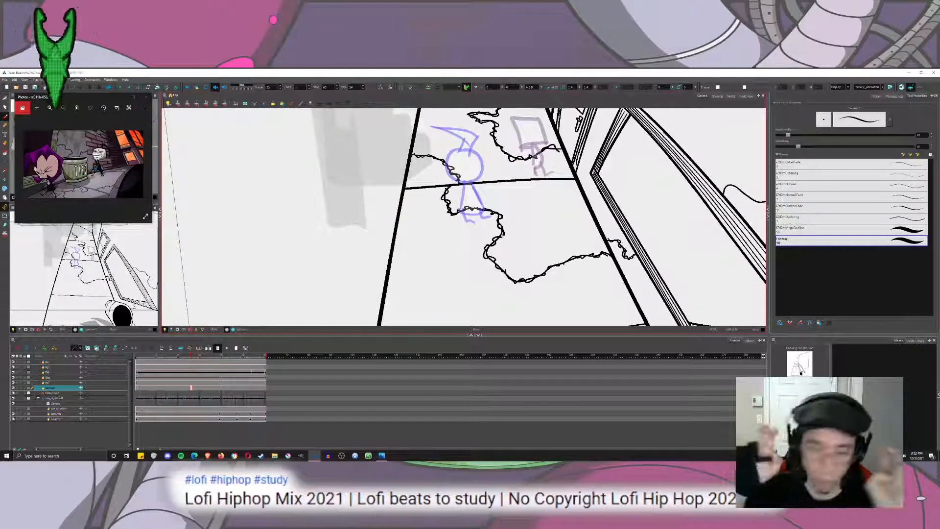
Add a second jagged line along the wall crack running from the large window frame to the building's vertical edge.
drag(457, 257, 487, 280)
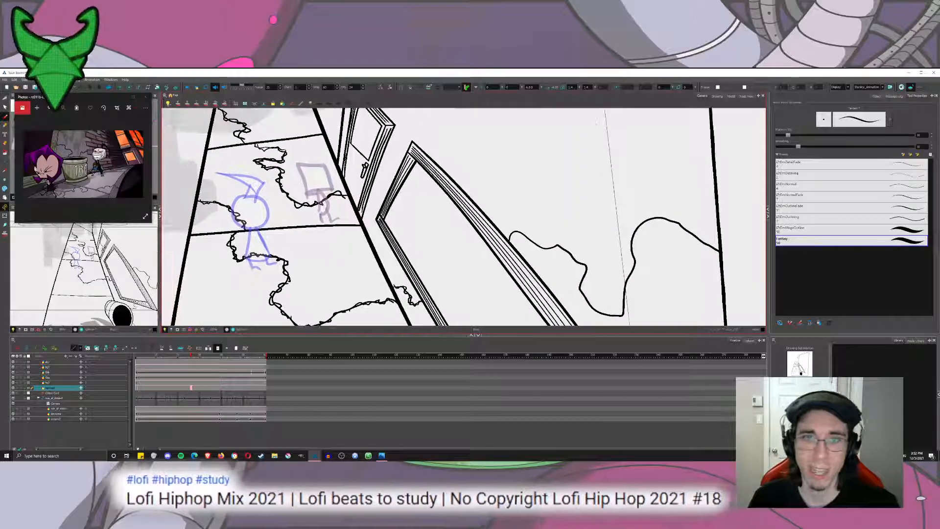
key(2)
mouse_move(515, 242)
mouse_down()
mouse_move(387, 173)
mouse_move(320, 193)
mouse_move(347, 184)
mouse_move(374, 211)
mouse_move(416, 211)
mouse_move(441, 238)
mouse_move(439, 291)
mouse_move(471, 308)
mouse_move(494, 311)
mouse_move(511, 223)
mouse_up()
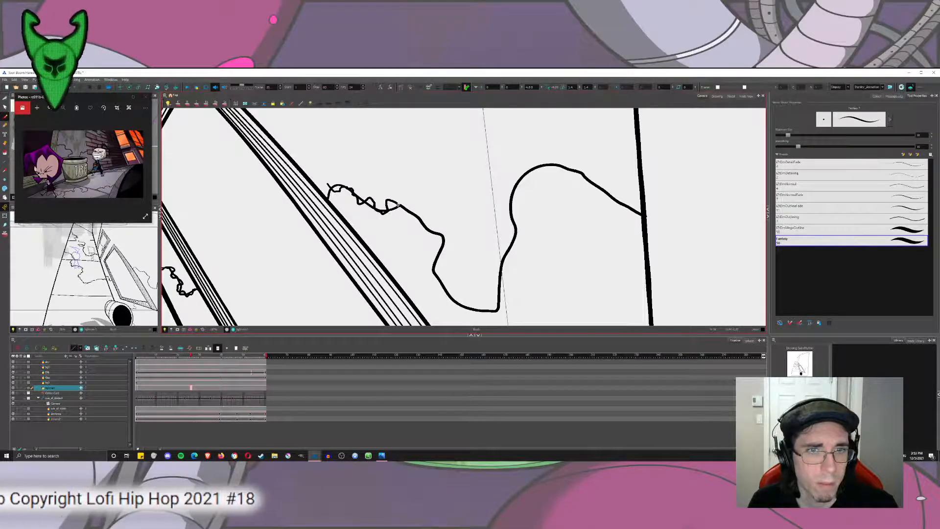
mouse_move(399, 207)
mouse_down()
mouse_move(444, 242)
mouse_move(436, 275)
mouse_move(459, 303)
mouse_move(484, 309)
mouse_up()
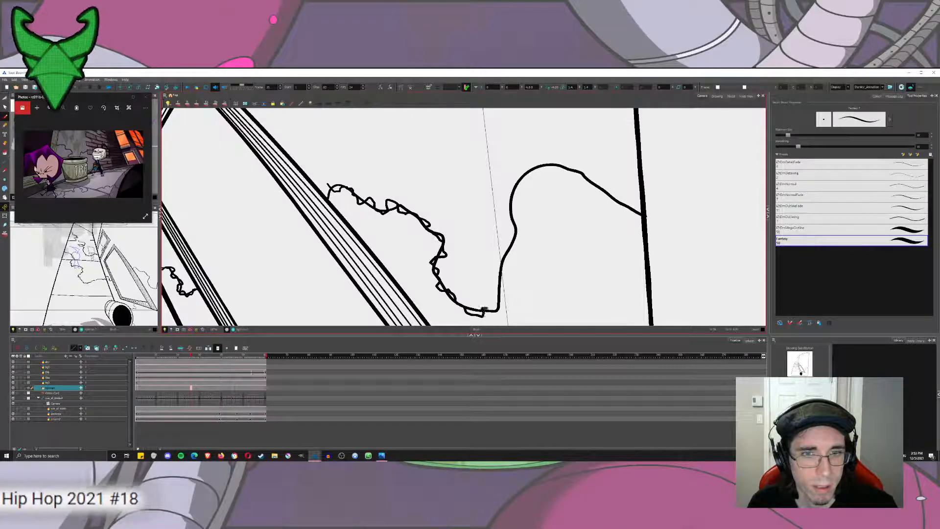
mouse_move(509, 261)
mouse_down()
mouse_move(510, 202)
mouse_move(522, 174)
mouse_move(566, 163)
mouse_move(597, 189)
mouse_up()
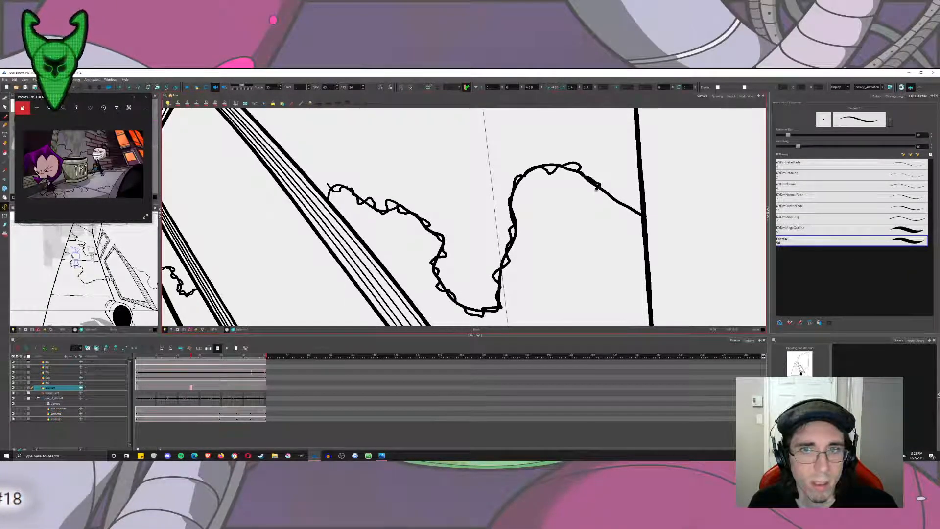
drag(641, 219, 643, 223)
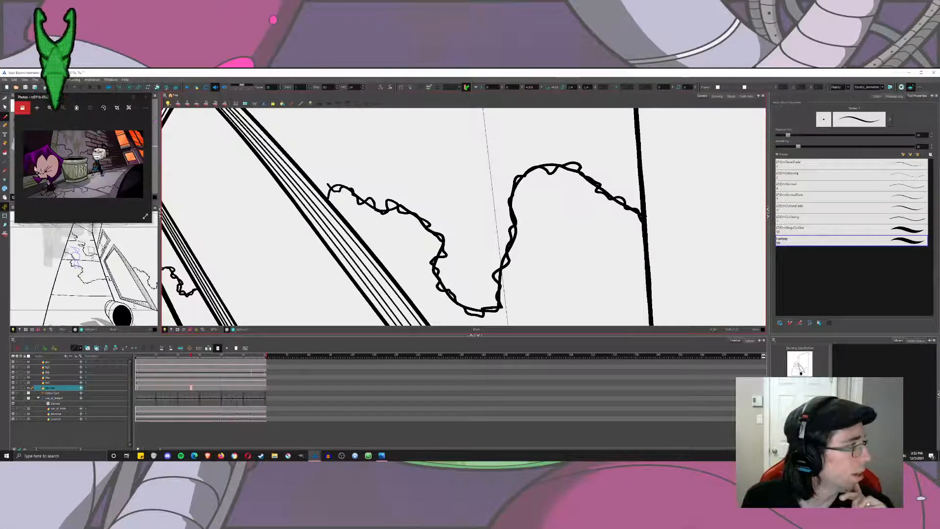
With the Cutter tool, trim the overlapping loops of the wall crack near the building's vertical edge.
click(4, 98)
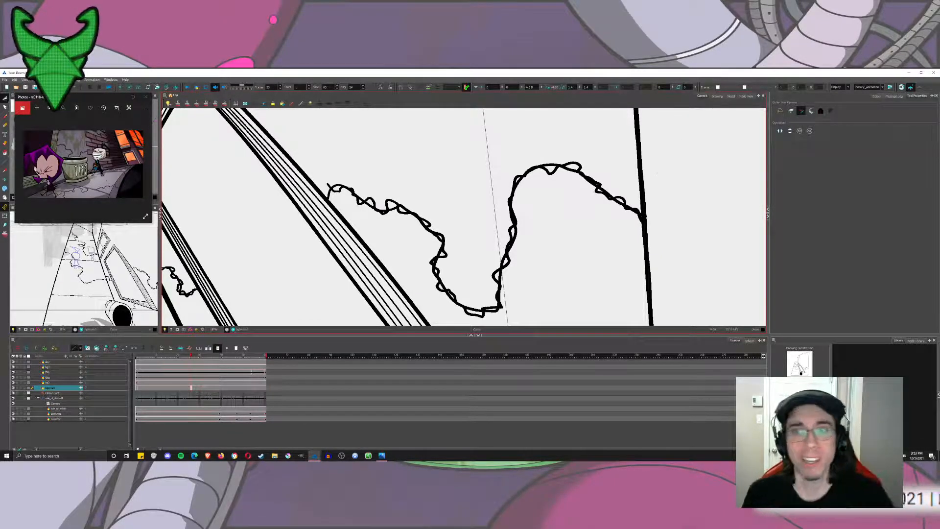
scroll(700, 218, up, 4)
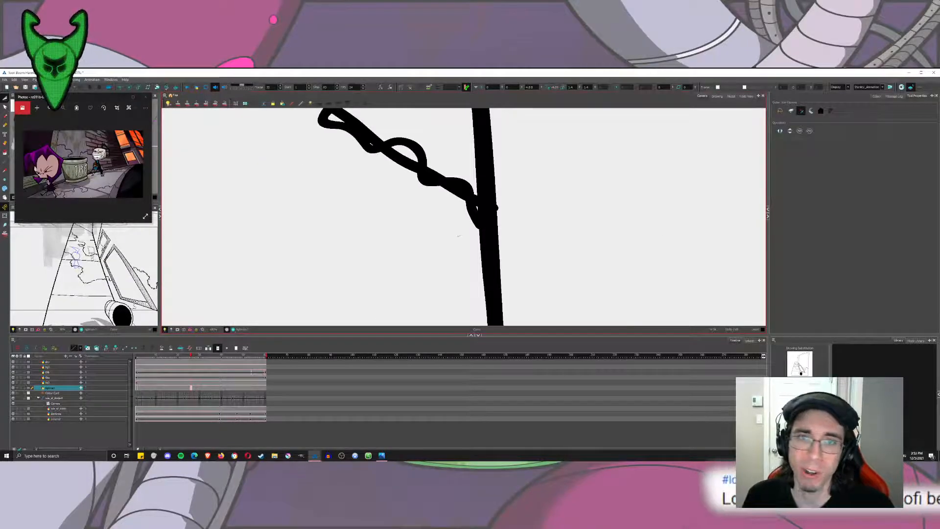
mouse_move(459, 236)
mouse_down()
mouse_move(491, 198)
mouse_move(493, 211)
mouse_move(455, 189)
mouse_up()
drag(395, 171, 406, 152)
mouse_move(401, 162)
mouse_down()
mouse_move(493, 234)
mouse_move(512, 242)
mouse_up()
drag(451, 226, 461, 209)
drag(405, 183, 415, 168)
mouse_move(407, 161)
mouse_down()
mouse_move(434, 184)
mouse_move(497, 193)
mouse_up()
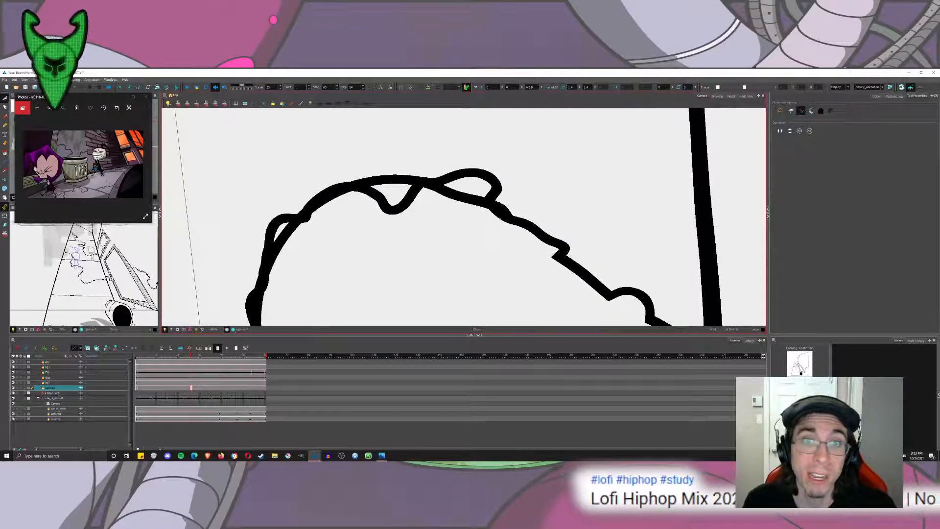
Trim the overlapping line pieces over the top of the wall crack's arch into a single contour.
mouse_move(488, 224)
mouse_down()
mouse_move(499, 212)
mouse_move(461, 188)
mouse_up()
drag(392, 220, 396, 200)
drag(363, 174, 448, 187)
drag(422, 227, 415, 209)
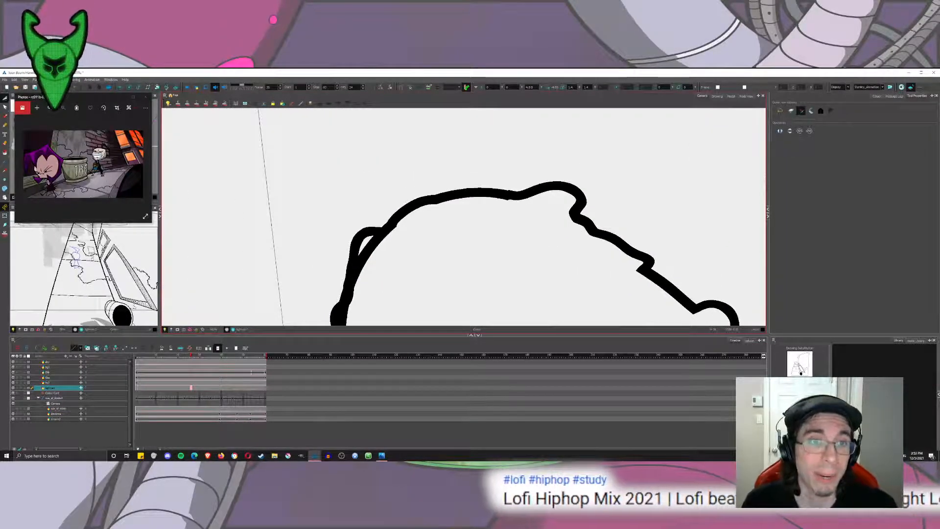
drag(380, 262, 365, 248)
drag(386, 259, 458, 147)
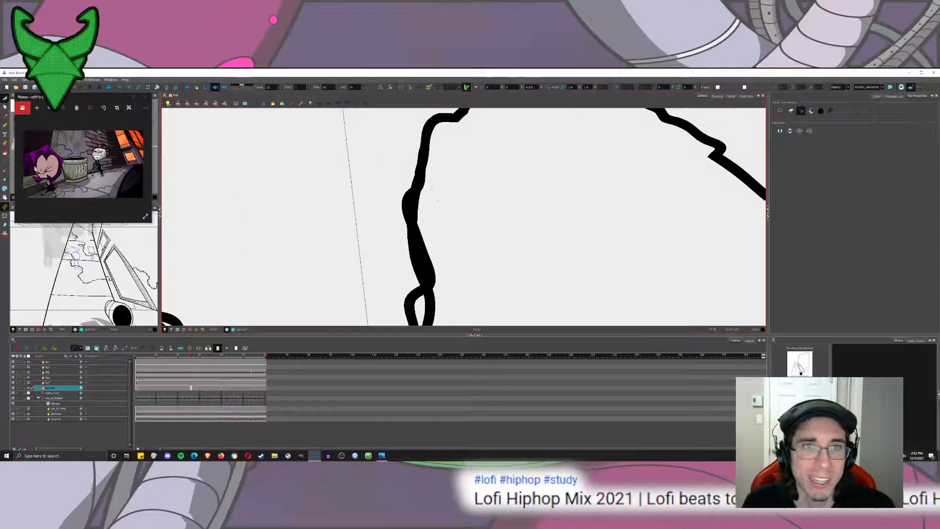
Cut away the overlapping line pieces down the steep side of the wall crack's arch to its lowest corner.
drag(429, 214, 412, 205)
drag(436, 220, 458, 129)
drag(473, 172, 434, 173)
mouse_move(463, 243)
mouse_down()
mouse_move(443, 238)
mouse_move(409, 137)
mouse_up()
drag(407, 222, 384, 215)
mouse_move(349, 262)
mouse_down()
mouse_move(399, 193)
mouse_move(424, 213)
mouse_up()
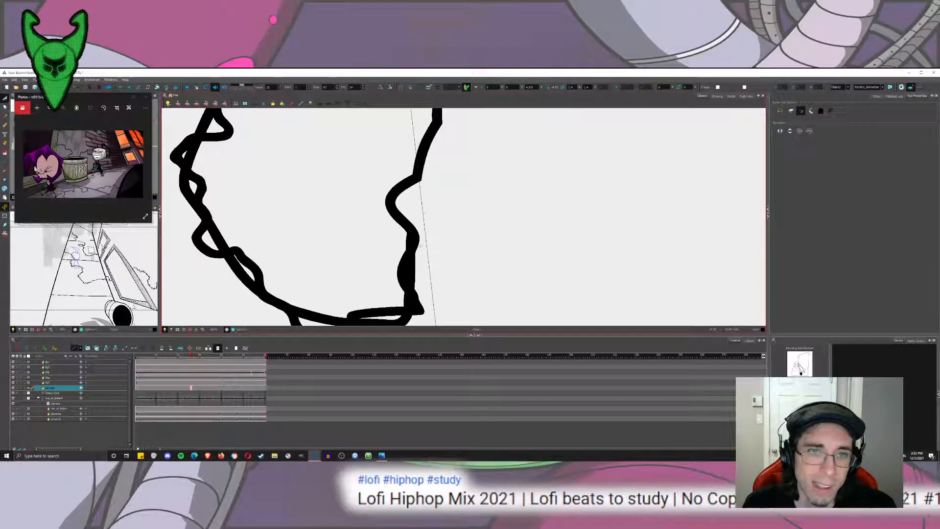
drag(401, 264, 399, 264)
mouse_move(404, 274)
mouse_down()
mouse_move(437, 248)
mouse_move(448, 254)
mouse_move(403, 262)
mouse_up()
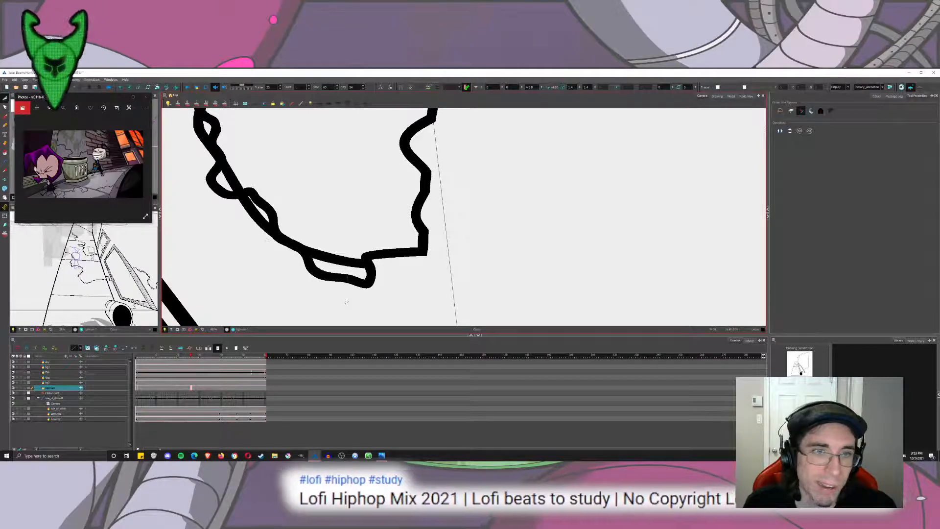
Trim the overlapping loops from the wall crack's lowest bend up its side nearer the window, undoing one cut on the way.
drag(345, 295, 339, 275)
drag(259, 241, 254, 215)
mouse_move(240, 210)
mouse_down()
mouse_move(348, 285)
mouse_move(327, 258)
mouse_up()
drag(295, 221, 312, 207)
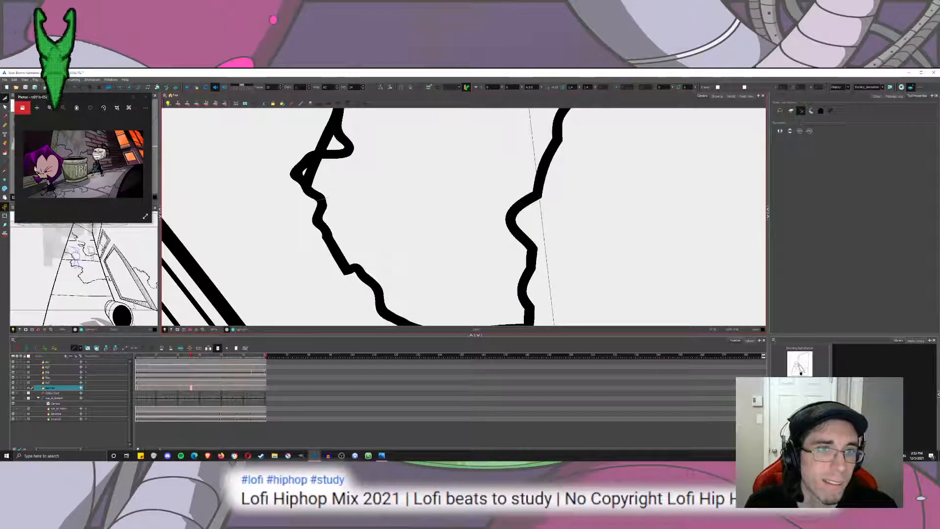
drag(292, 148, 344, 241)
drag(356, 197, 371, 207)
drag(350, 171, 364, 159)
mouse_move(299, 132)
mouse_down()
mouse_move(351, 199)
mouse_move(363, 158)
mouse_up()
key(ctrl+z)
drag(296, 162, 296, 135)
Cut away the remaining loops of the wall crack up to the large window frame and save the scene.
drag(294, 142, 343, 215)
drag(313, 216, 304, 192)
drag(272, 227, 274, 213)
mouse_move(234, 183)
mouse_down()
mouse_move(221, 197)
mouse_move(363, 220)
mouse_move(338, 199)
mouse_up()
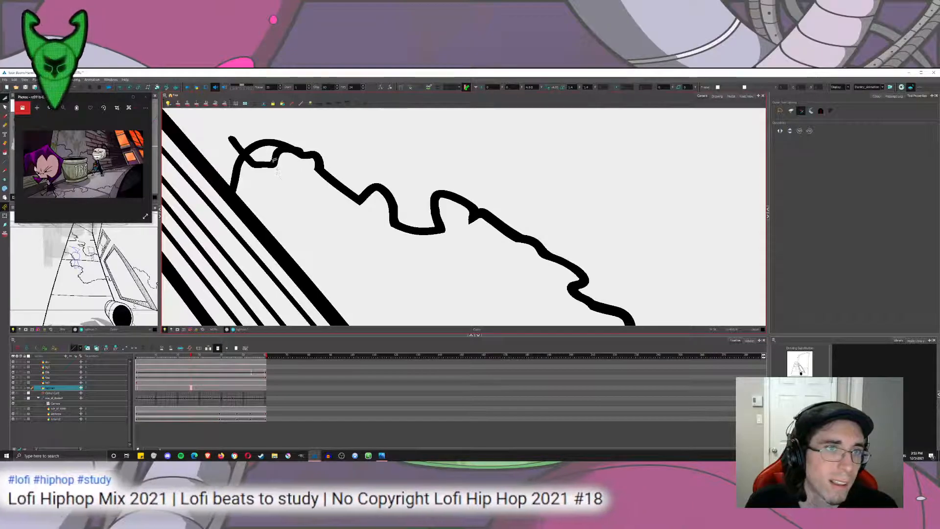
mouse_move(286, 158)
mouse_down()
mouse_move(242, 160)
mouse_move(248, 130)
mouse_move(245, 153)
mouse_up()
key(ctrl+s)
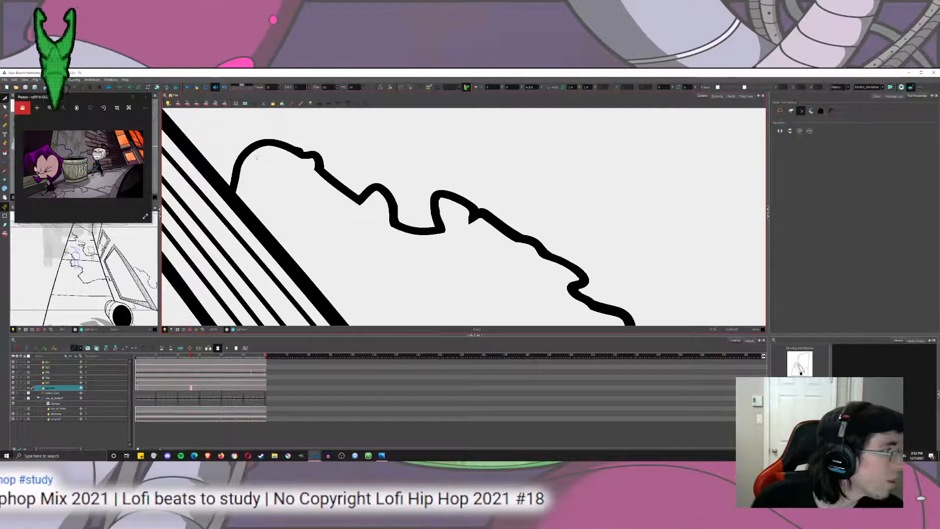
Trim the overlapping loops in the window-side half of the short crack between the sidewalk's inner edge and the window frame.
drag(279, 180, 465, 200)
scroll(466, 200, down, 3)
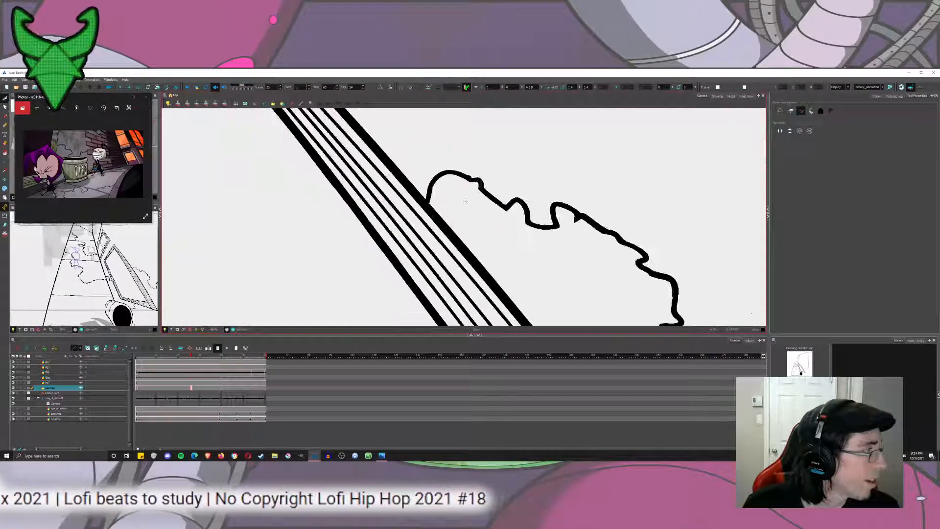
drag(286, 302, 392, 229)
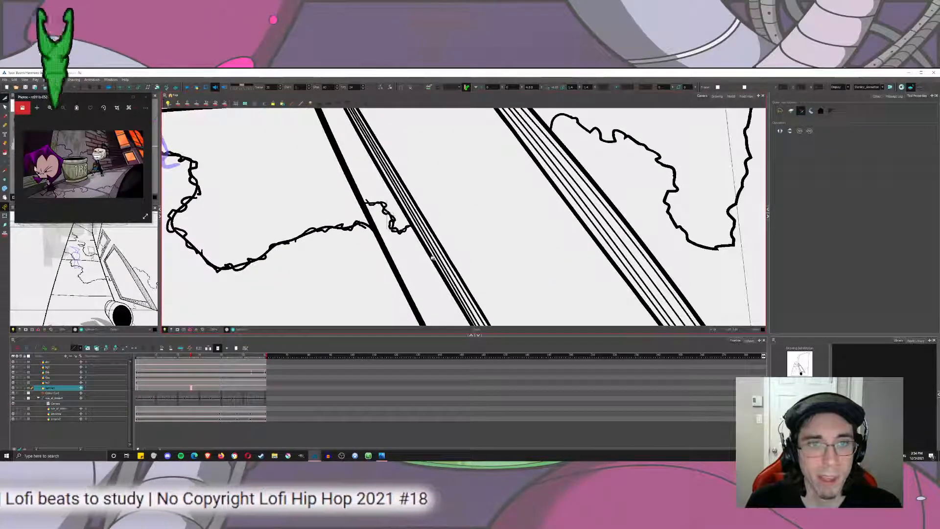
scroll(392, 229, up, 2)
scroll(449, 194, up, 2)
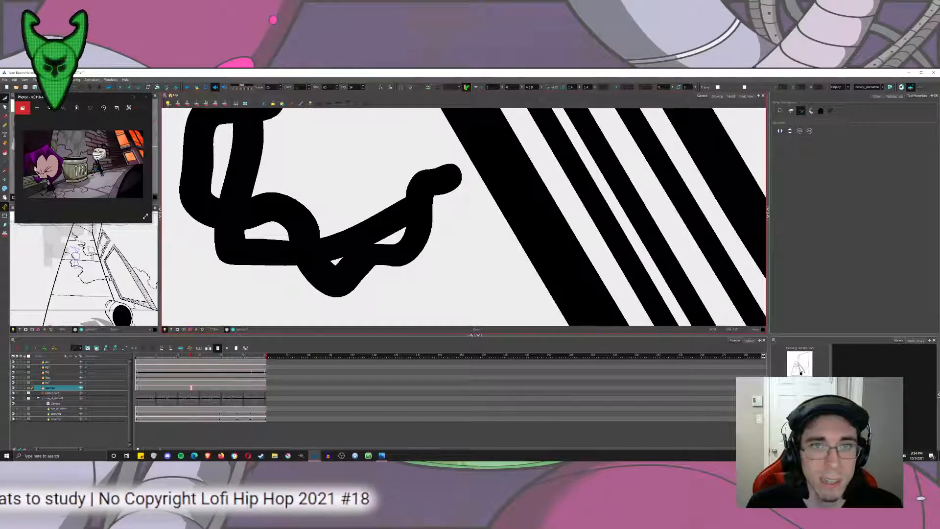
drag(402, 223, 366, 214)
drag(300, 198, 277, 216)
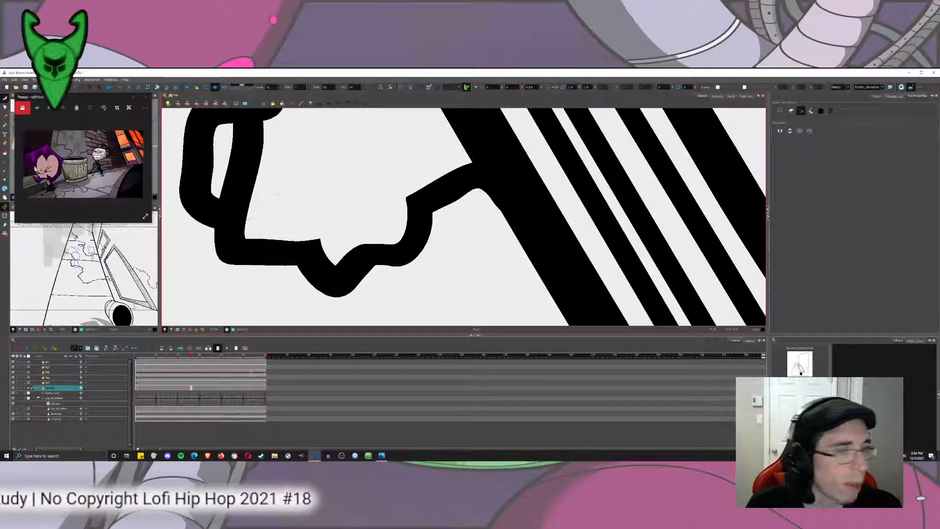
mouse_move(274, 179)
mouse_down()
mouse_move(339, 282)
mouse_move(284, 254)
mouse_up()
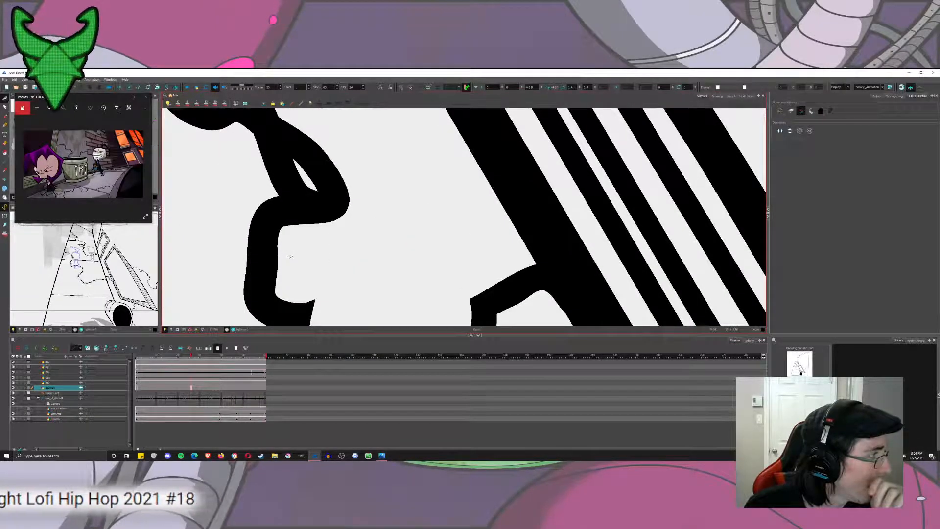
drag(341, 187, 367, 221)
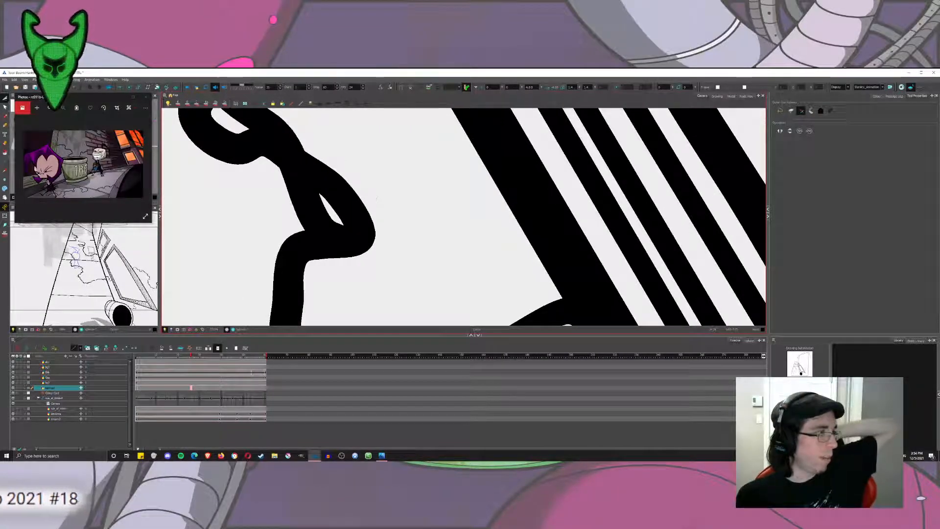
drag(387, 195, 335, 211)
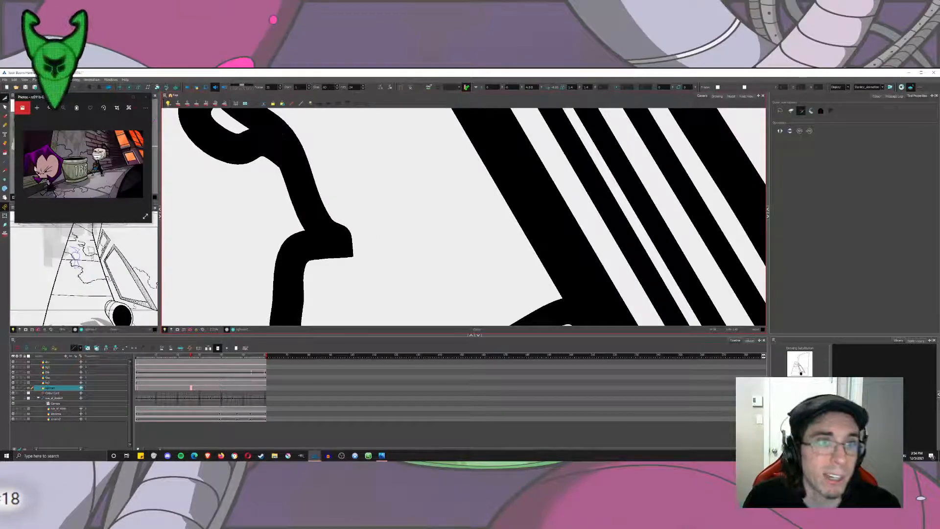
Cut away the doubled line pieces in the rest of the short crack up to the sidewalk's inner edge.
drag(293, 147, 426, 270)
drag(417, 208, 366, 239)
drag(395, 137, 350, 153)
drag(386, 139, 437, 272)
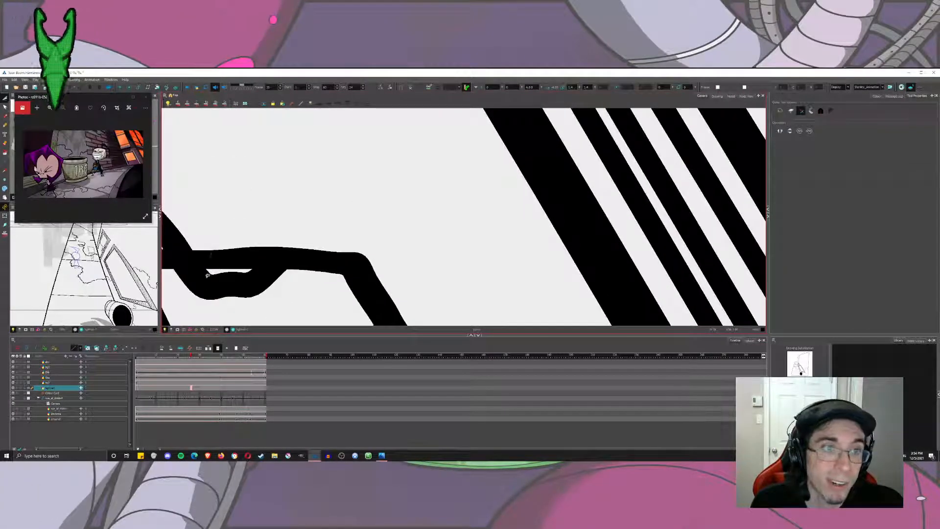
drag(207, 275, 536, 211)
drag(565, 174, 556, 208)
drag(514, 154, 483, 171)
Trim the overlapping loops of the large slab's crack, starting at the sidewalk's inner edge.
scroll(496, 171, down, 2)
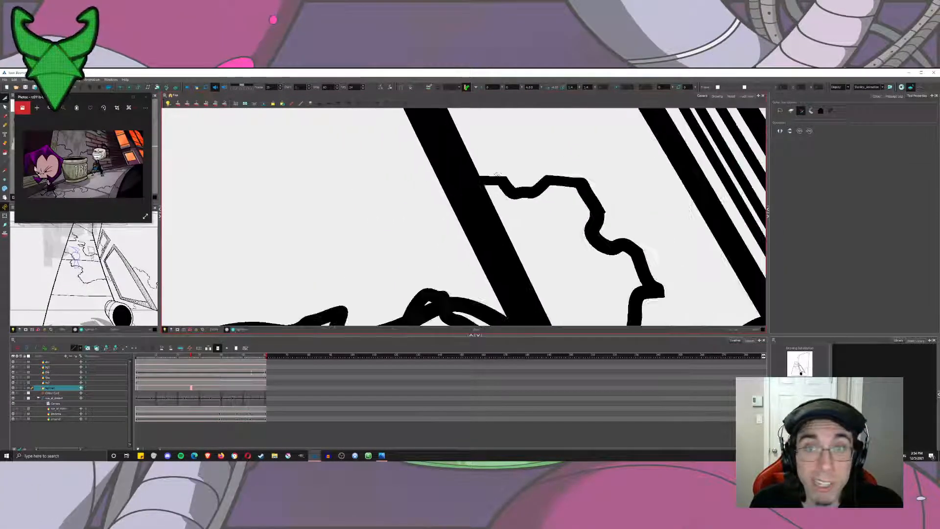
scroll(497, 175, down, 8)
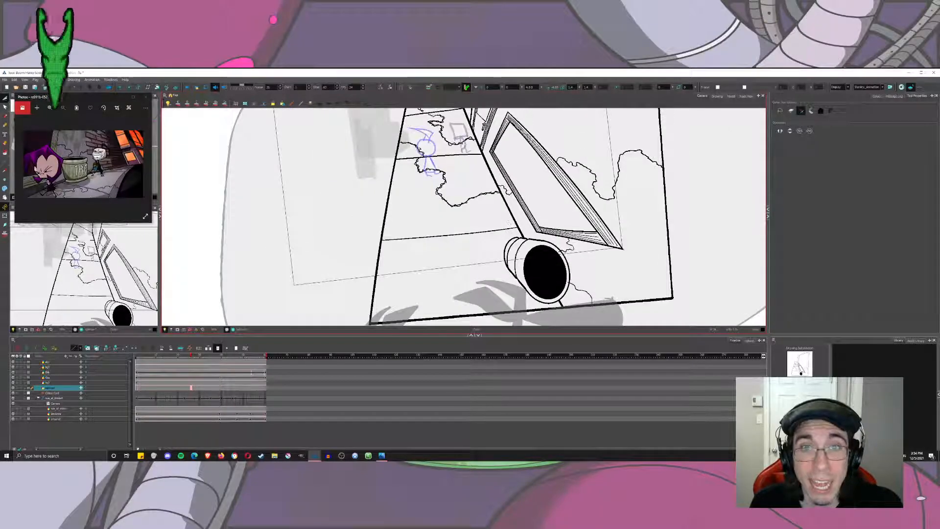
scroll(509, 223, up, 10)
mouse_move(499, 276)
mouse_down()
mouse_move(486, 245)
mouse_move(461, 241)
mouse_up()
mouse_move(434, 282)
mouse_down()
mouse_move(425, 264)
mouse_move(328, 231)
mouse_move(558, 165)
mouse_up()
drag(491, 249, 479, 216)
drag(444, 258, 427, 249)
drag(395, 278, 385, 257)
Cut away the overlapping line pieces along the large slab's crack down to and around its lowest bend.
mouse_move(342, 292)
mouse_down()
mouse_move(462, 232)
mouse_move(453, 216)
mouse_up()
drag(422, 275, 411, 256)
drag(382, 292, 373, 275)
drag(346, 311, 327, 294)
mouse_move(299, 303)
mouse_down()
mouse_move(427, 245)
mouse_move(487, 237)
mouse_move(456, 232)
mouse_up()
drag(400, 262, 410, 247)
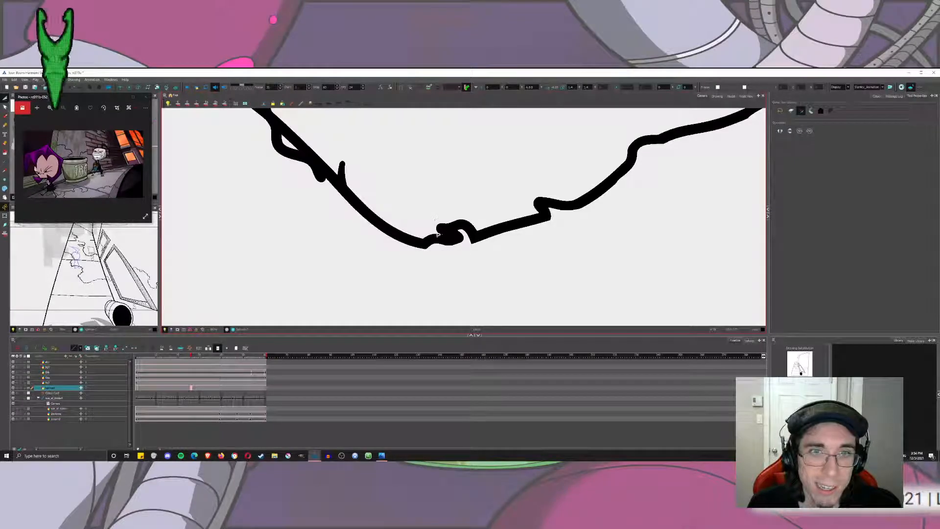
mouse_move(345, 187)
mouse_down()
mouse_move(436, 274)
mouse_move(425, 254)
mouse_move(380, 232)
mouse_move(343, 174)
mouse_move(382, 252)
mouse_move(337, 171)
mouse_up()
Trim the doubled pieces of the large slab's crack from its lowest bend up to the round-headed figure's feet.
drag(410, 172, 441, 282)
drag(416, 254, 426, 207)
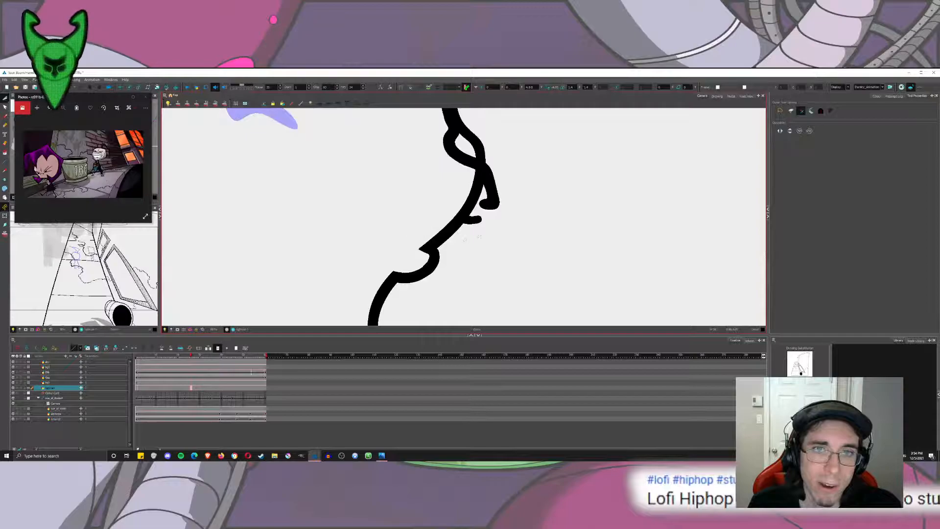
mouse_move(474, 234)
mouse_down()
mouse_move(472, 209)
mouse_move(459, 242)
mouse_move(471, 239)
mouse_up()
drag(442, 220, 460, 197)
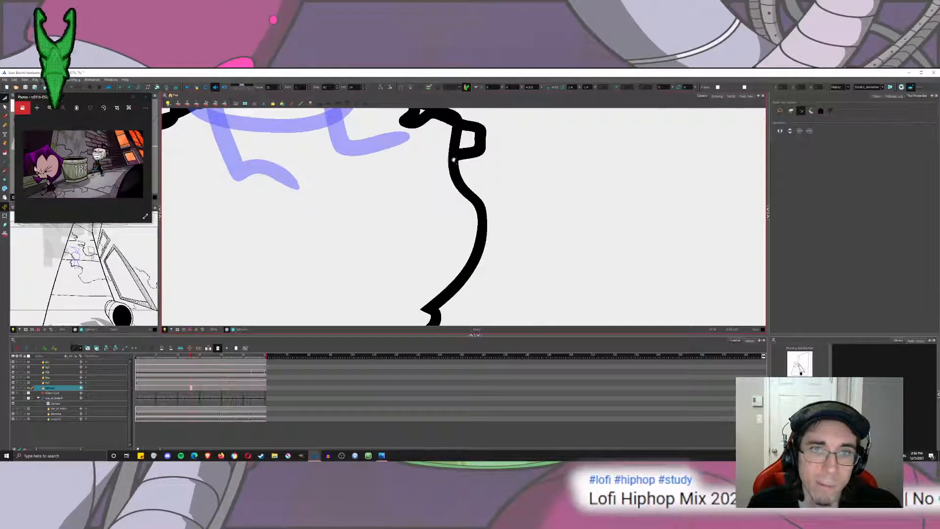
mouse_move(446, 156)
mouse_down()
mouse_move(460, 239)
mouse_move(460, 221)
mouse_move(427, 196)
mouse_move(378, 179)
mouse_up()
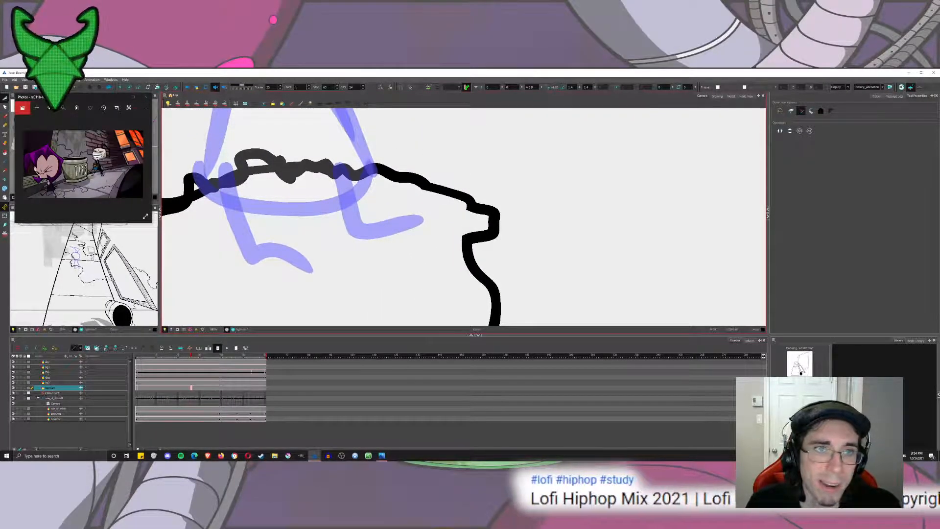
Trim the crack's overlapping loops beneath the round-headed figure's feet and up toward the middle joint line, redoing one cut.
mouse_move(297, 188)
mouse_down()
mouse_move(291, 175)
mouse_move(260, 179)
mouse_move(389, 195)
mouse_up()
key(ctrl+z)
drag(383, 160, 388, 177)
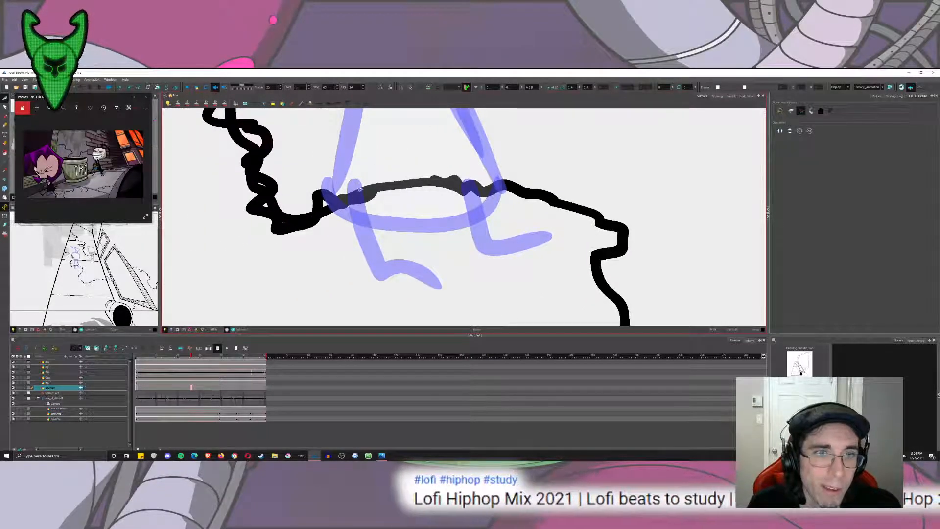
mouse_move(370, 208)
mouse_down()
mouse_move(365, 195)
mouse_move(327, 206)
mouse_up()
drag(285, 238, 282, 224)
mouse_move(243, 189)
mouse_down()
mouse_move(260, 184)
mouse_move(343, 232)
mouse_move(305, 218)
mouse_move(309, 195)
mouse_up()
drag(264, 180, 280, 166)
Cut away the overlapping loops of the crack behind the round-headed figure, from the middle joint line to the sidewalk's outer edge.
mouse_move(267, 118)
mouse_down()
mouse_move(314, 205)
mouse_move(345, 195)
mouse_up()
mouse_move(389, 147)
mouse_down()
mouse_move(374, 236)
mouse_move(428, 234)
mouse_move(404, 241)
mouse_up()
key(ctrl+z)
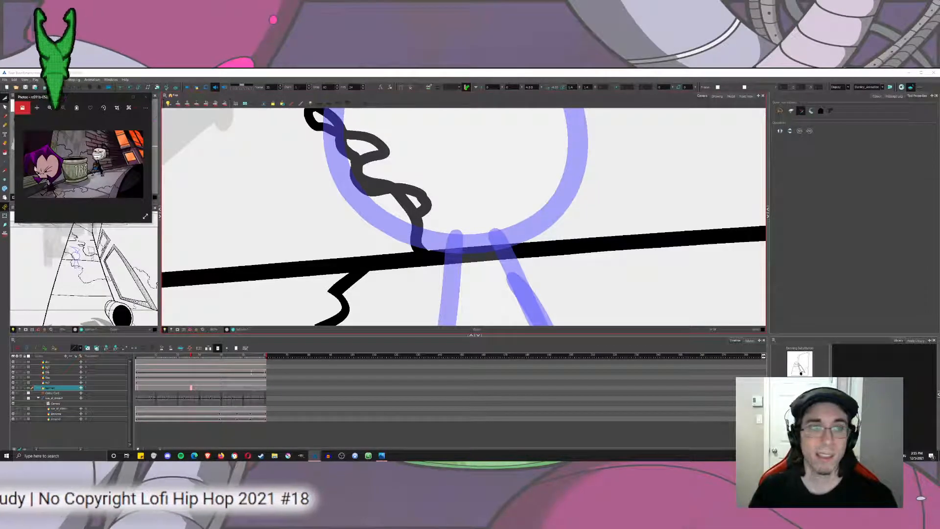
drag(399, 207, 413, 200)
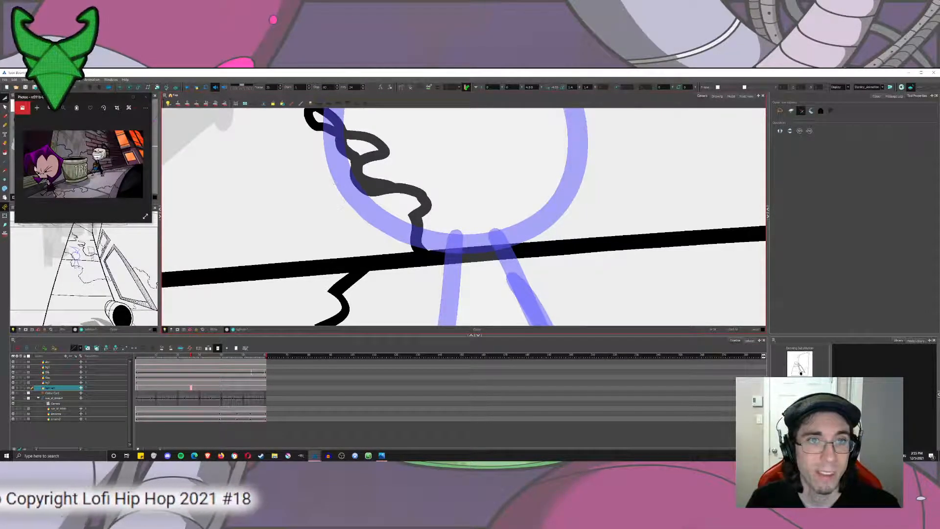
mouse_move(370, 156)
mouse_down()
mouse_move(400, 248)
mouse_move(374, 244)
mouse_up()
mouse_move(346, 223)
mouse_down()
mouse_move(353, 211)
mouse_move(339, 190)
mouse_up()
mouse_move(320, 190)
mouse_down()
mouse_move(555, 212)
mouse_move(484, 181)
mouse_up()
drag(424, 196, 422, 184)
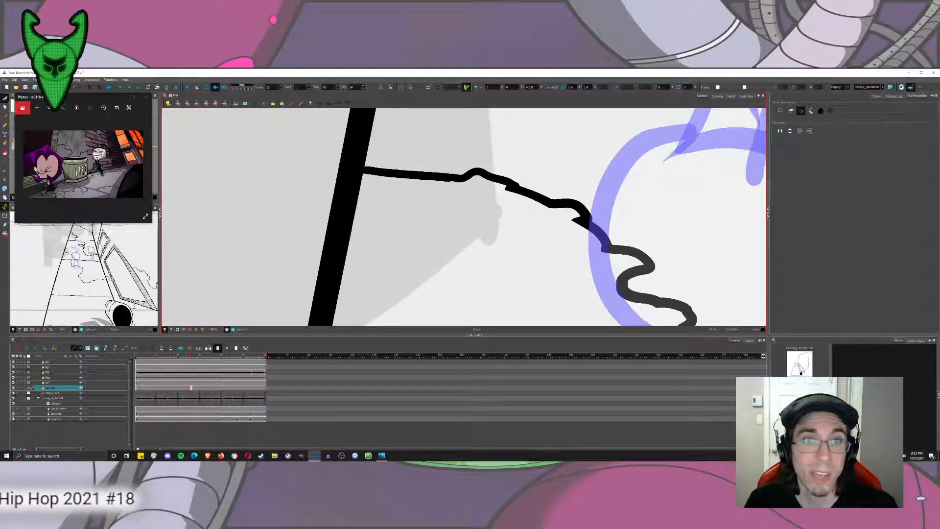
Cut away the overlapping loops of the crack beneath the square-headed figure, from the building's edge back up to the far joint line.
scroll(418, 164, down, 10)
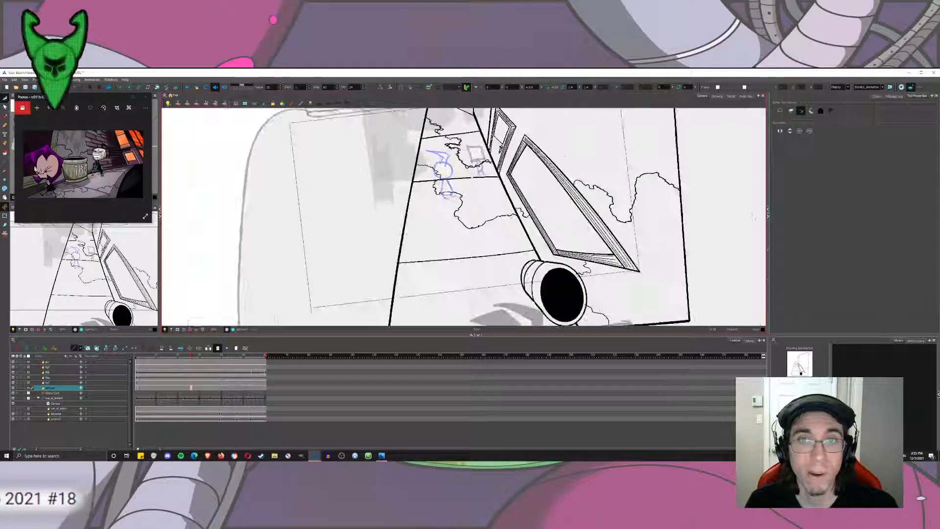
scroll(438, 239, up, 6)
drag(440, 292, 437, 128)
mouse_move(514, 244)
mouse_down()
mouse_move(439, 126)
mouse_move(504, 273)
mouse_up()
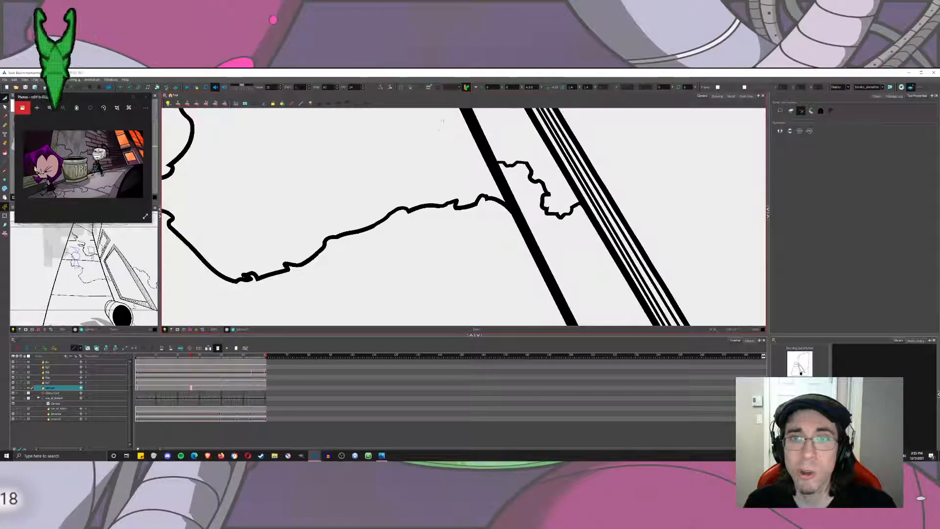
drag(426, 121, 465, 295)
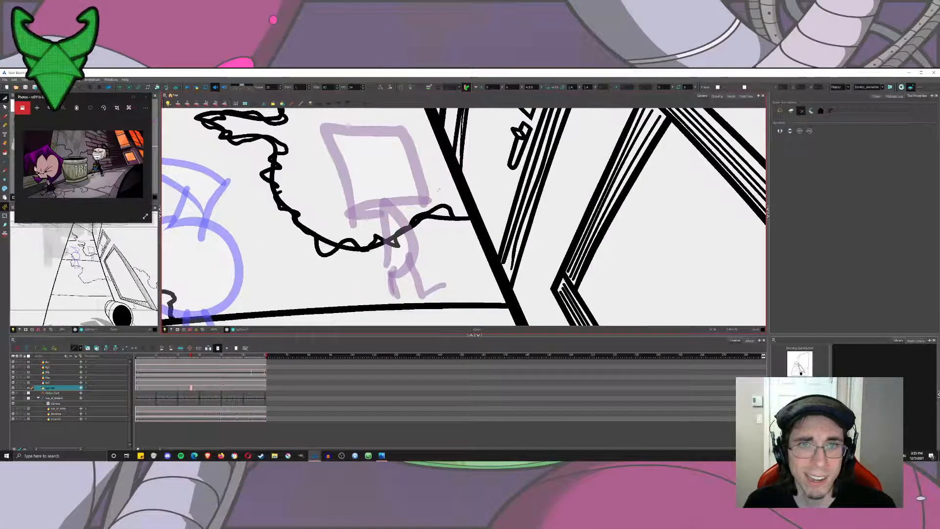
drag(434, 191, 440, 219)
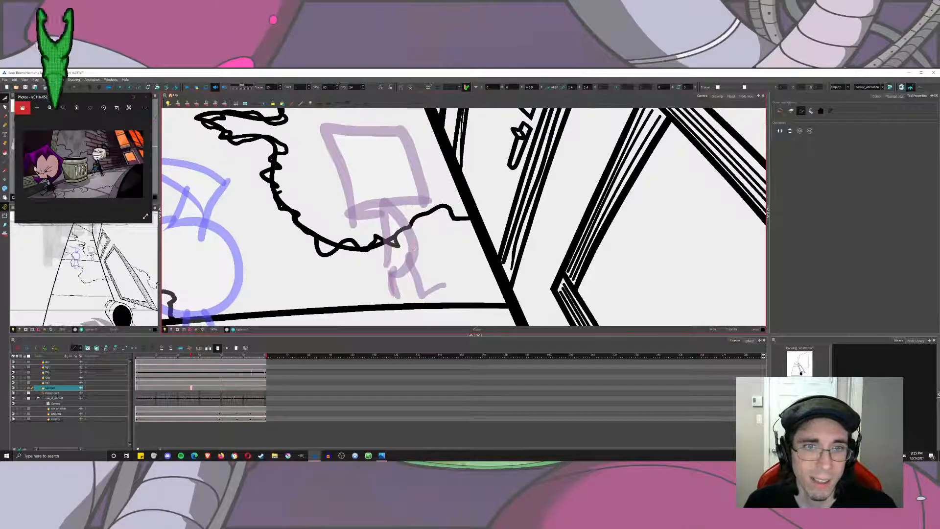
drag(395, 240, 390, 250)
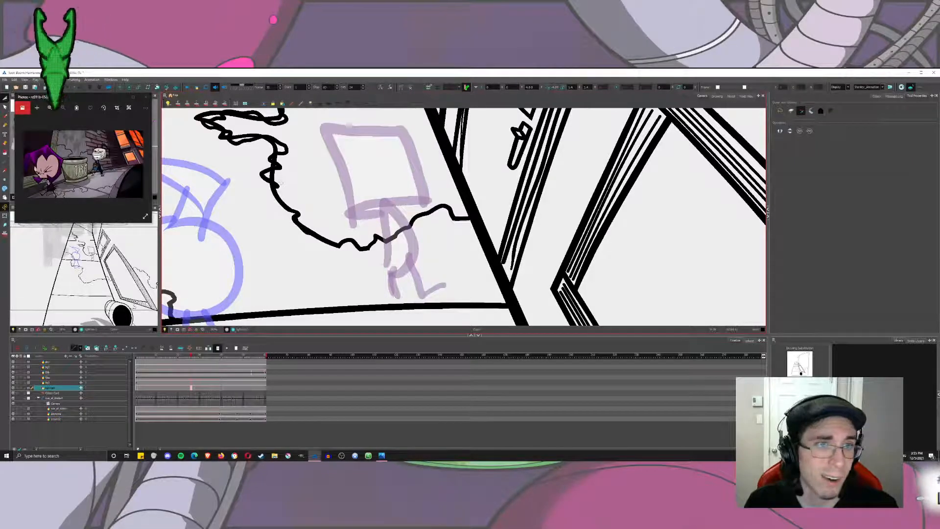
drag(283, 171, 281, 153)
mouse_move(257, 137)
mouse_down()
mouse_move(301, 215)
mouse_move(283, 221)
mouse_up()
mouse_move(278, 206)
mouse_down()
mouse_move(270, 214)
mouse_move(256, 198)
mouse_move(335, 192)
mouse_move(324, 166)
mouse_move(300, 159)
mouse_move(358, 258)
mouse_up()
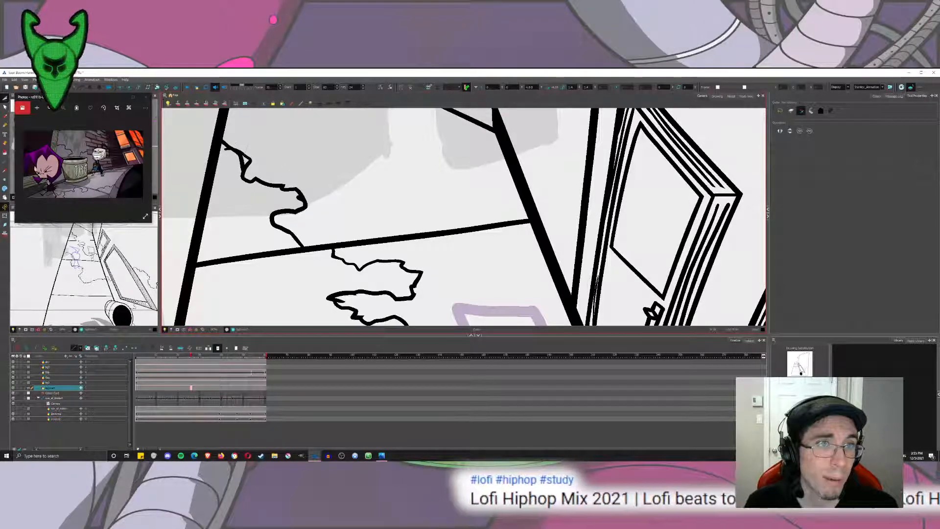
Ink a crack branching off the large slab's crack and running down across the next joint line toward the sidewalk's outer edge.
scroll(226, 148, down, 5)
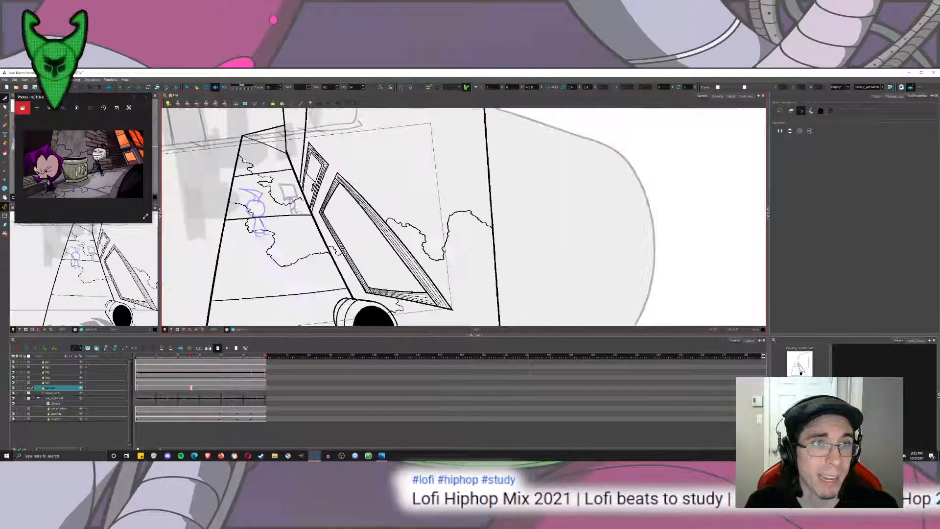
scroll(399, 225, down, 2)
drag(357, 219, 450, 215)
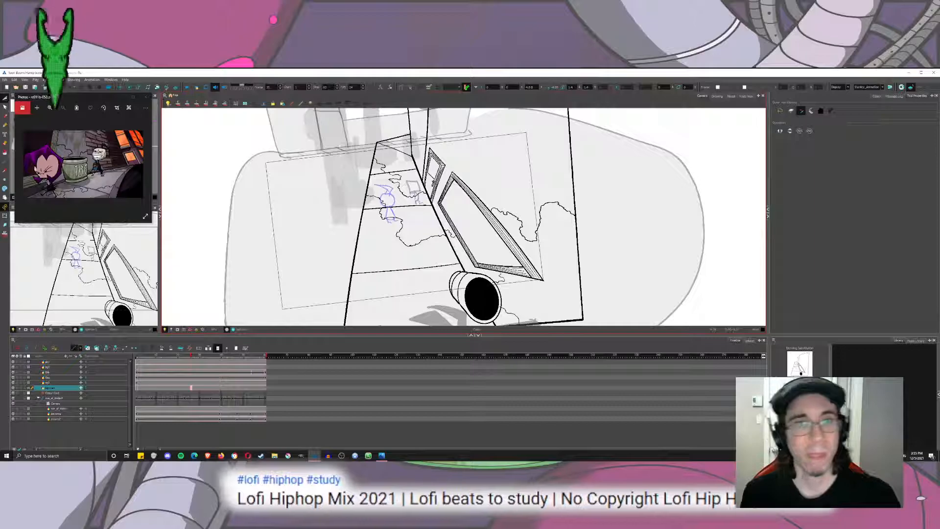
click(5, 117)
drag(421, 225, 511, 176)
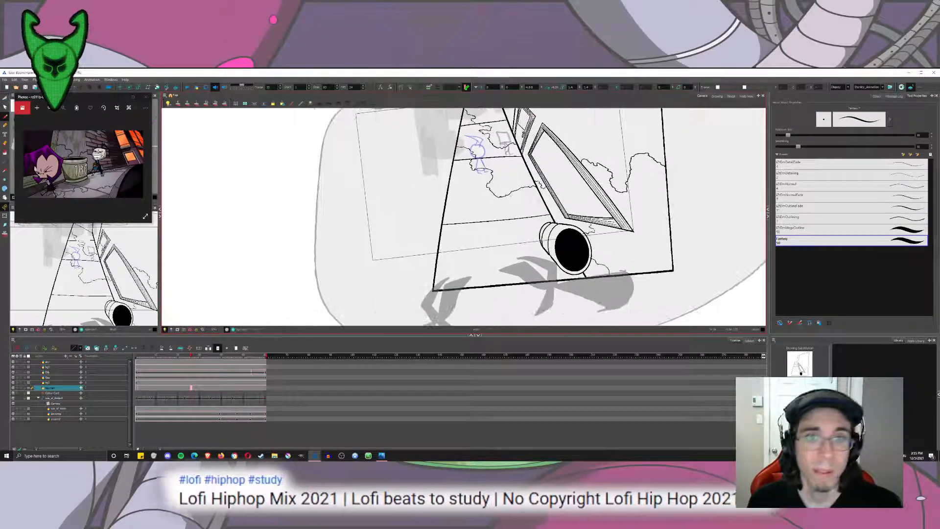
scroll(517, 213, up, 6)
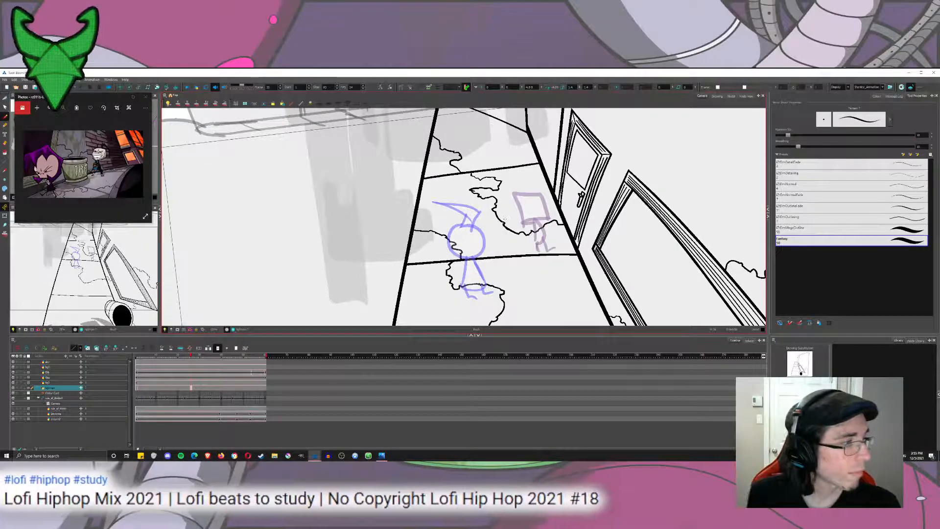
drag(505, 219, 543, 174)
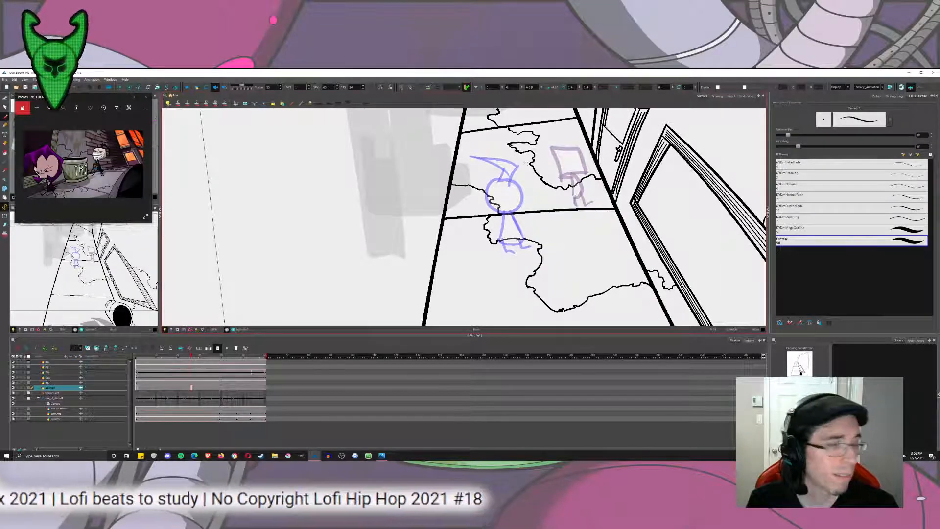
drag(513, 112, 531, 216)
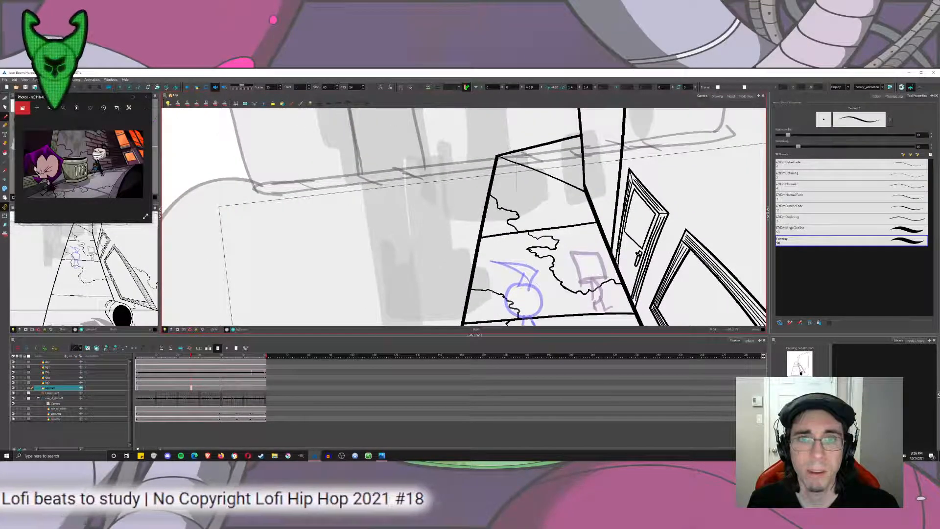
scroll(563, 177, up, 5)
drag(525, 258, 515, 172)
scroll(516, 172, down, 9)
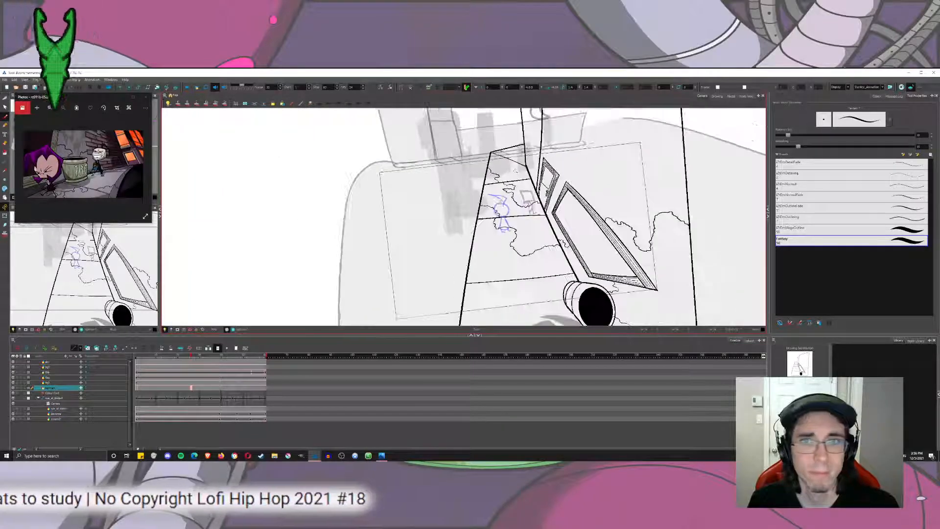
scroll(515, 170, down, 3)
scroll(467, 217, up, 5)
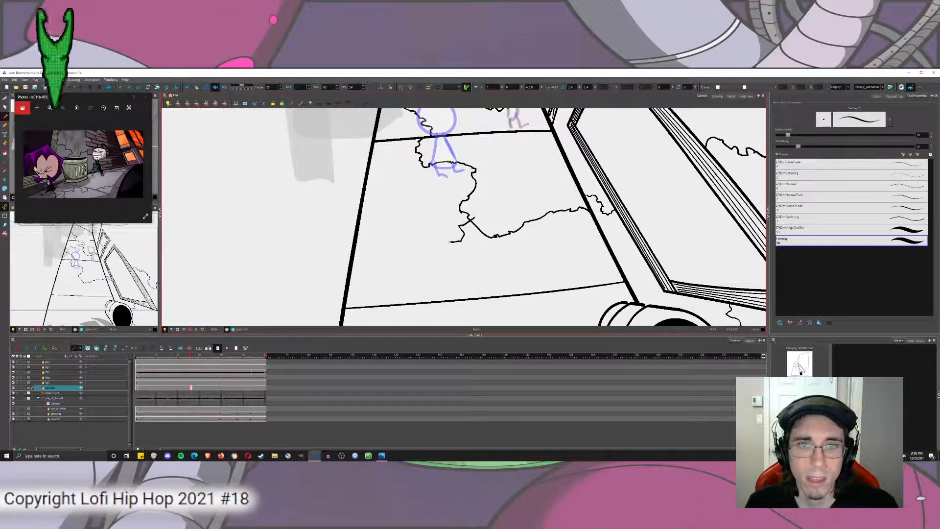
mouse_move(470, 219)
mouse_down()
mouse_move(422, 243)
mouse_move(394, 290)
mouse_move(352, 314)
mouse_move(440, 237)
mouse_move(447, 242)
mouse_move(404, 270)
mouse_up()
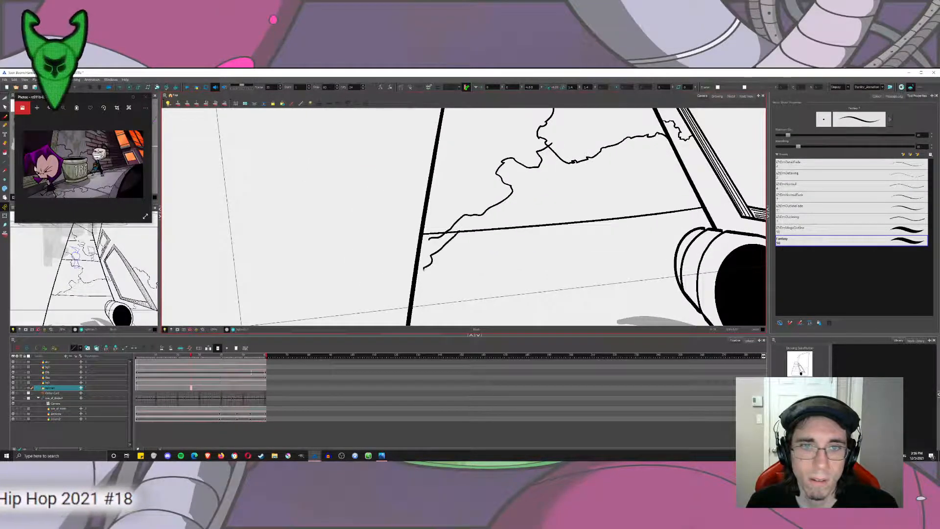
Cut away the new branch crack's overshooting ends at the sidewalk's outer edge, the joint line and the junction with the main crack.
key(alt+s)
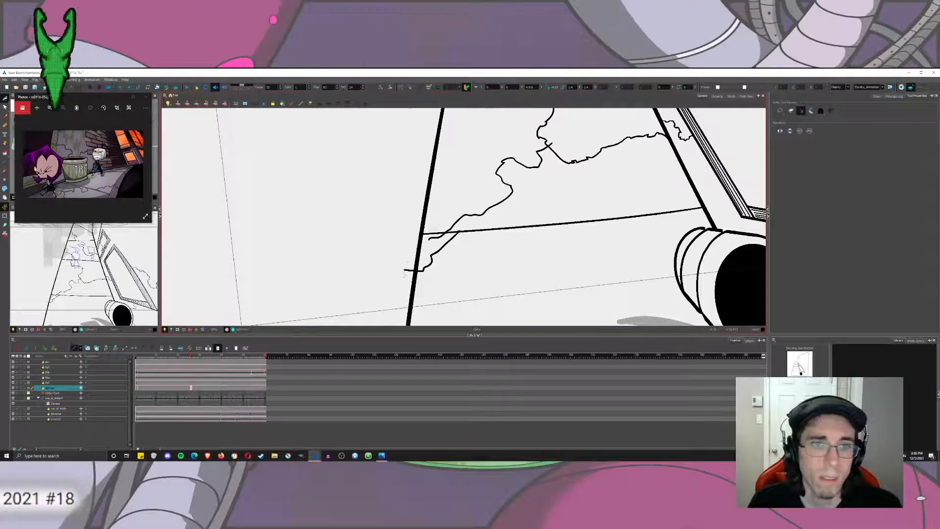
scroll(444, 202, up, 5)
scroll(444, 203, down, 8)
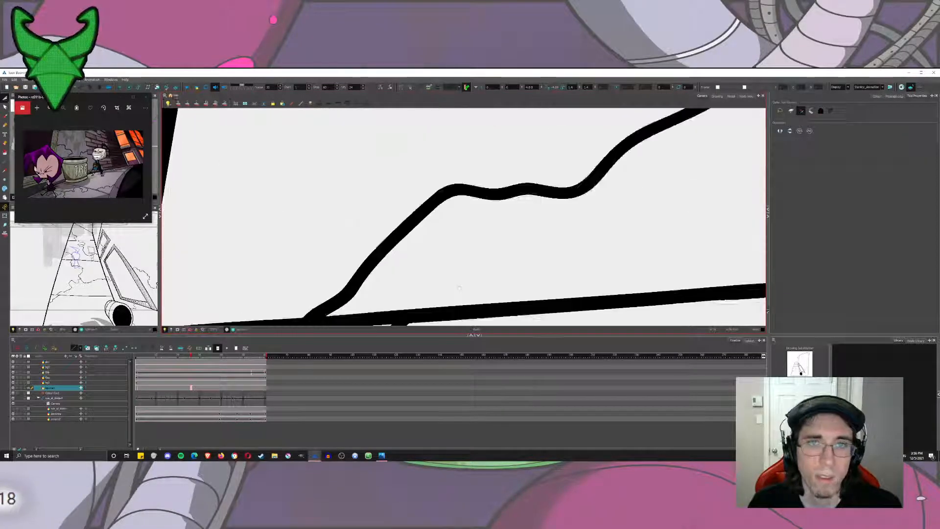
drag(461, 208, 430, 257)
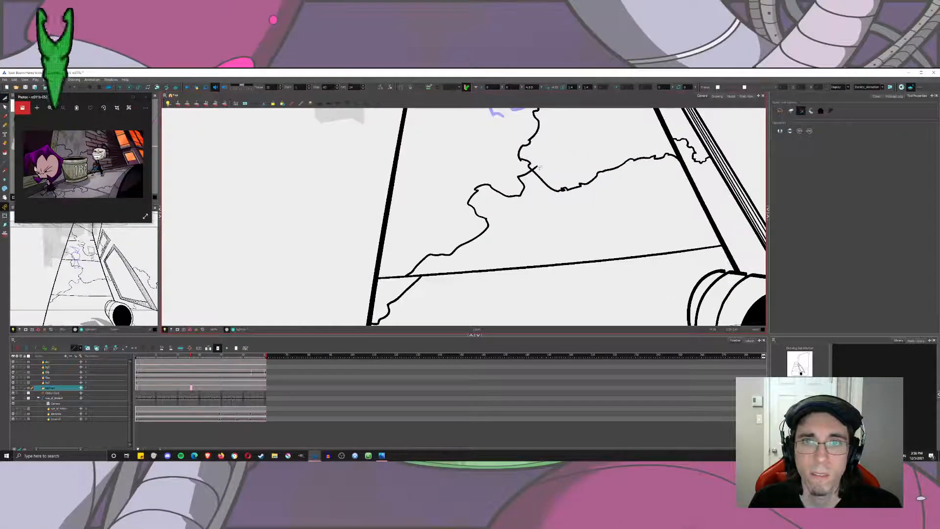
drag(533, 163, 541, 171)
Add small jagged strokes to the branch crack's upper bend and below the joint line, and trim their overlaps.
click(5, 116)
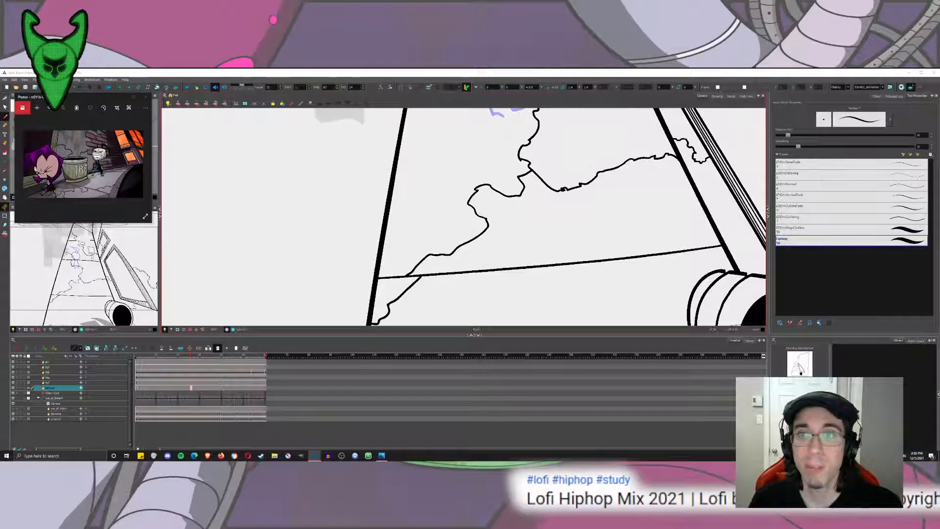
key(ctrl+z)
mouse_move(426, 267)
mouse_down()
mouse_move(442, 229)
mouse_move(544, 134)
mouse_move(480, 193)
mouse_move(442, 272)
mouse_move(411, 259)
mouse_move(443, 238)
mouse_move(448, 210)
mouse_move(478, 190)
mouse_move(520, 127)
mouse_move(527, 156)
mouse_move(536, 132)
mouse_up()
scroll(442, 229, up, 3)
key(alt+s)
drag(532, 136, 356, 325)
click(5, 117)
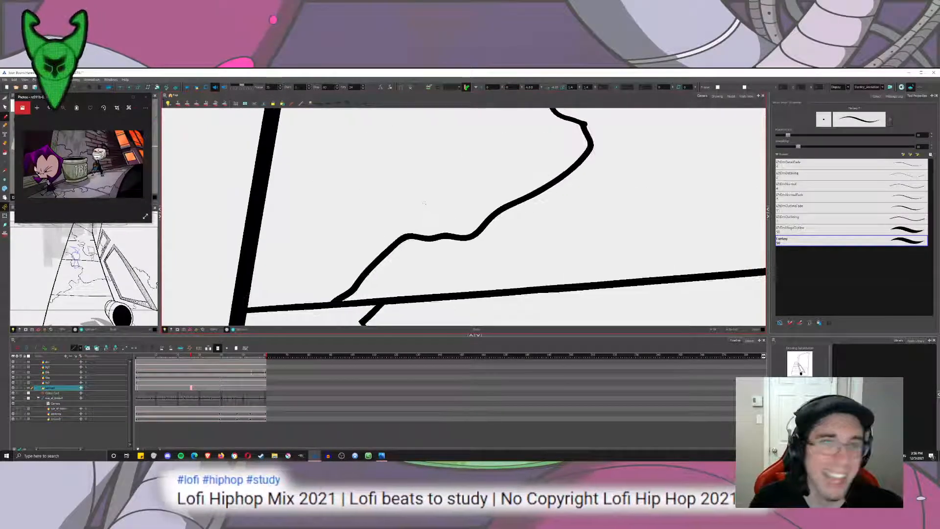
Add spiky strokes along the branch crack from the joint line up to its junction, and cut away the overlapping pieces.
scroll(423, 208, down, 2)
drag(396, 229, 423, 214)
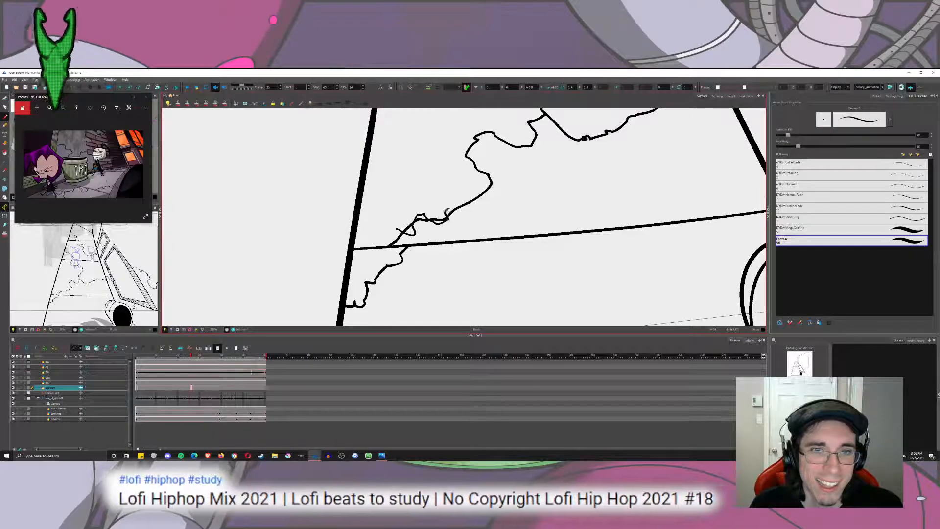
mouse_move(478, 196)
mouse_down()
mouse_move(494, 180)
mouse_move(464, 153)
mouse_move(470, 138)
mouse_move(493, 132)
mouse_move(518, 153)
mouse_move(542, 117)
mouse_move(496, 168)
mouse_up()
key(alt+t)
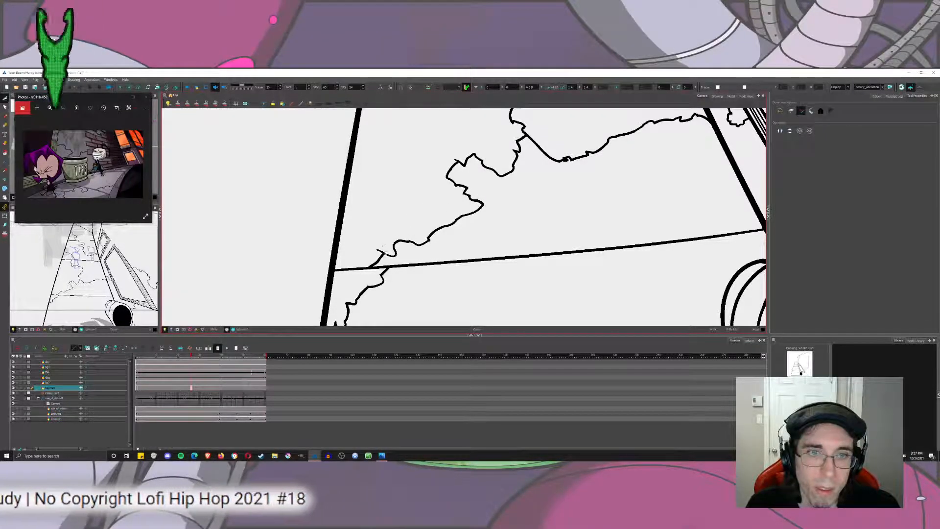
scroll(391, 234, down, 6)
drag(391, 234, 434, 256)
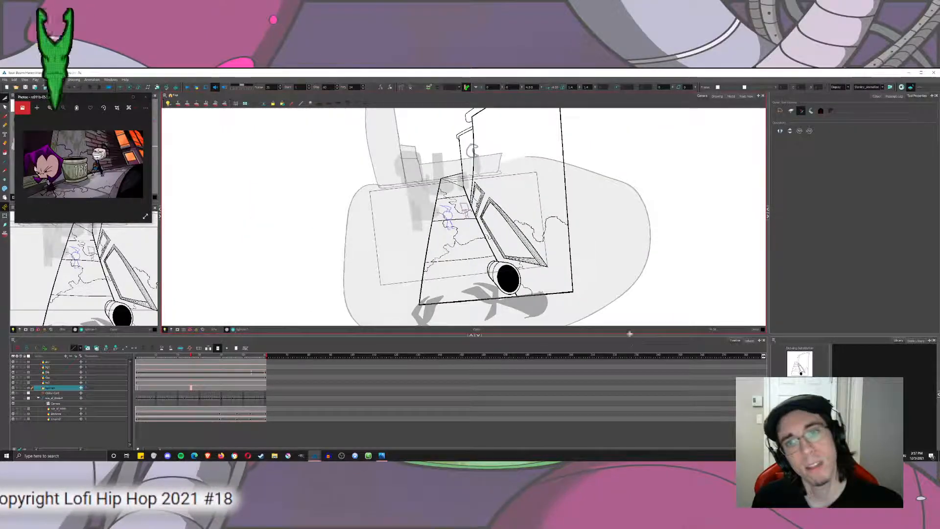
scroll(521, 280, up, 6)
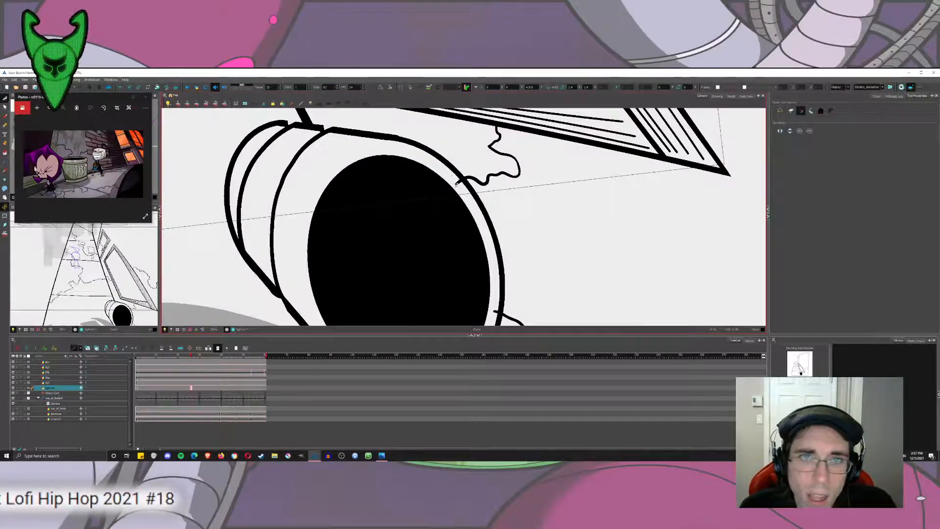
scroll(455, 182, down, 5)
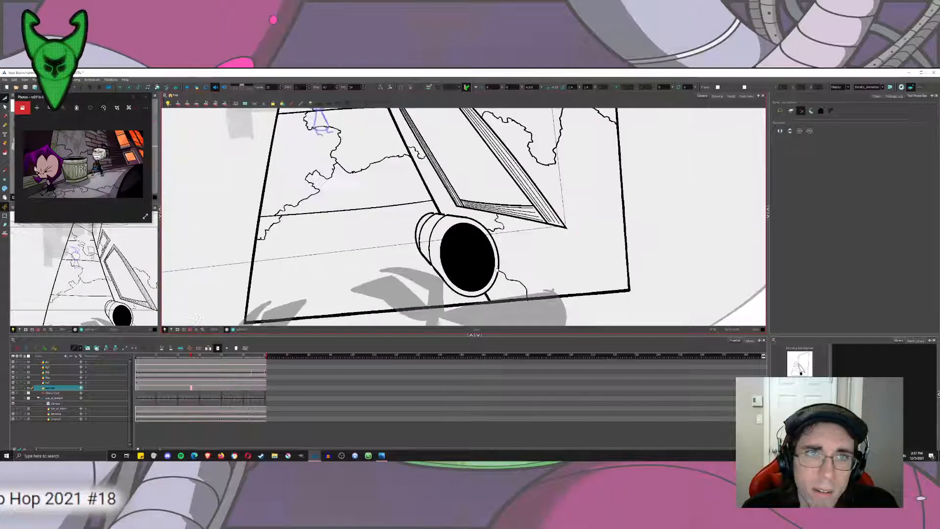
scroll(463, 217, down, 4)
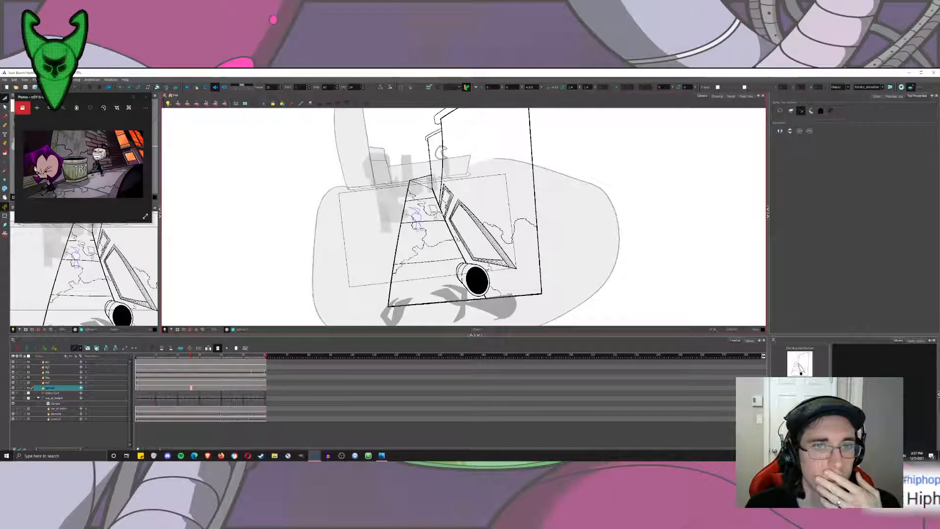
Replace the floating reference still with the street lamp still and enlarge it on the lamp head.
scroll(426, 162, up, 5)
drag(443, 206, 428, 212)
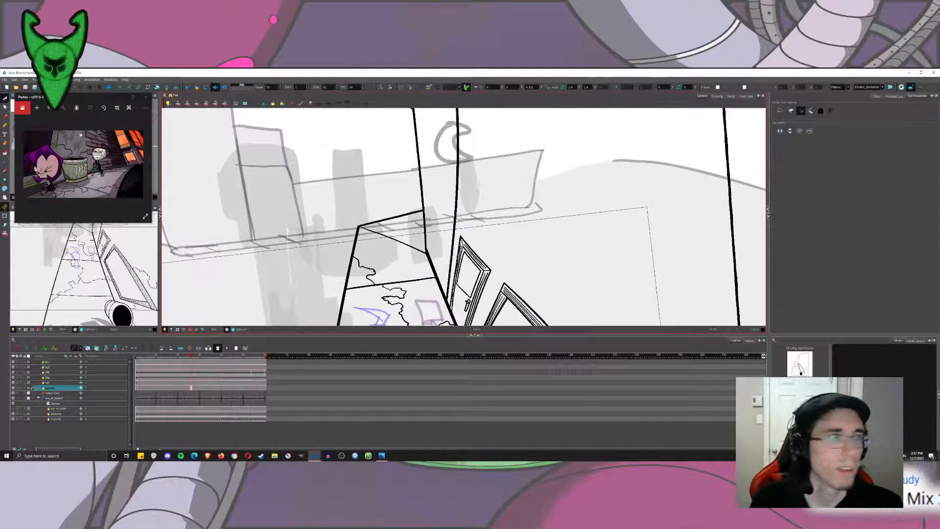
key(alt+b)
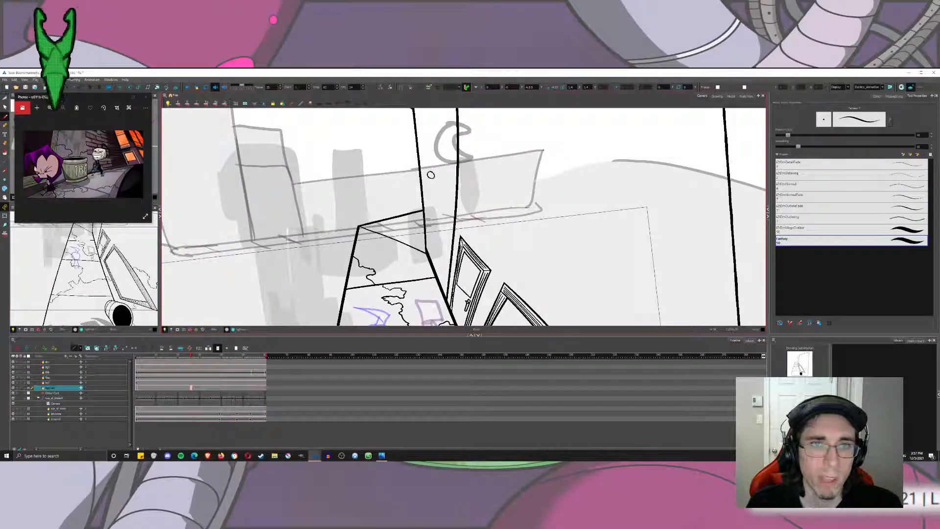
scroll(431, 175, up, 3)
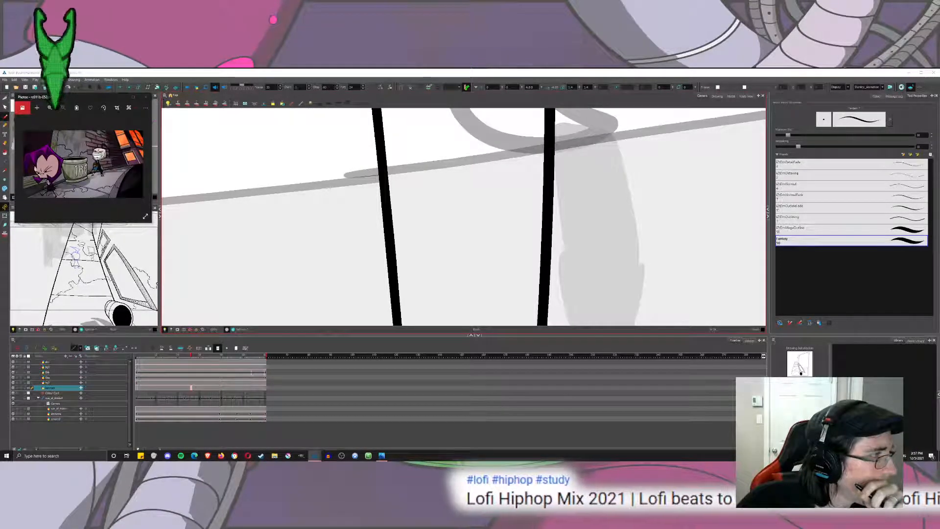
click(382, 455)
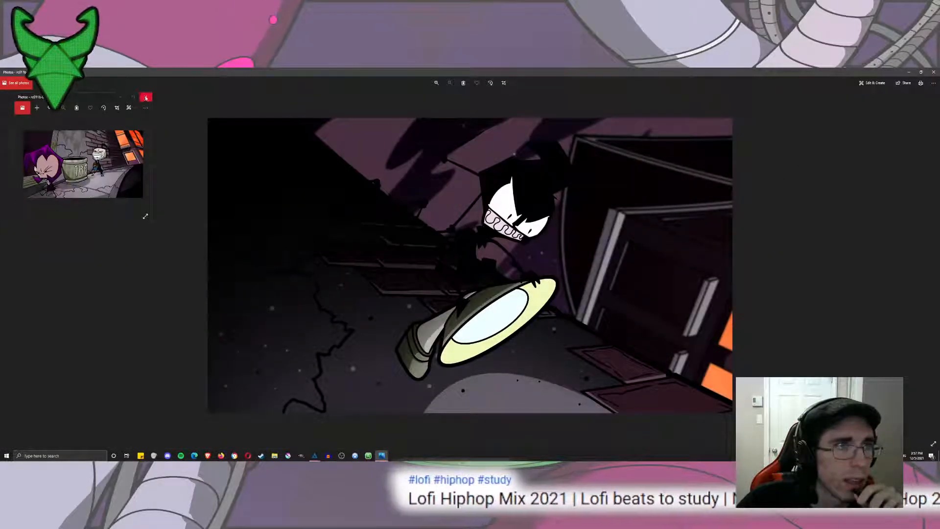
click(145, 97)
drag(186, 71, 89, 96)
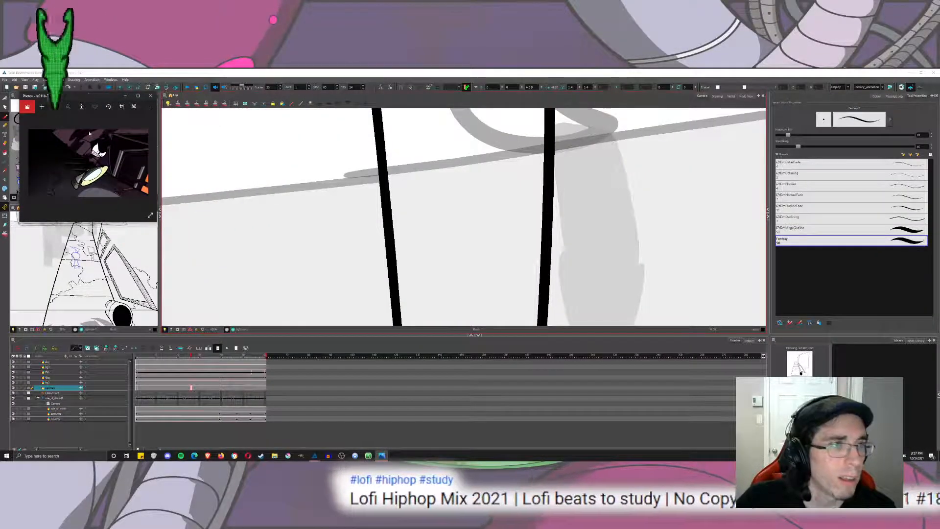
scroll(91, 174, up, 5)
drag(95, 180, 96, 163)
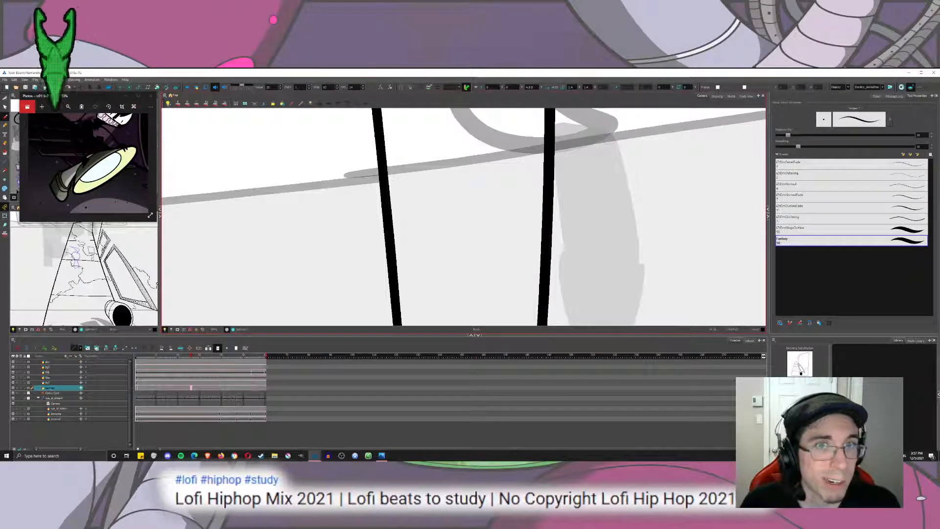
drag(379, 176, 369, 242)
key(ctrl+z)
scroll(373, 187, down, 5)
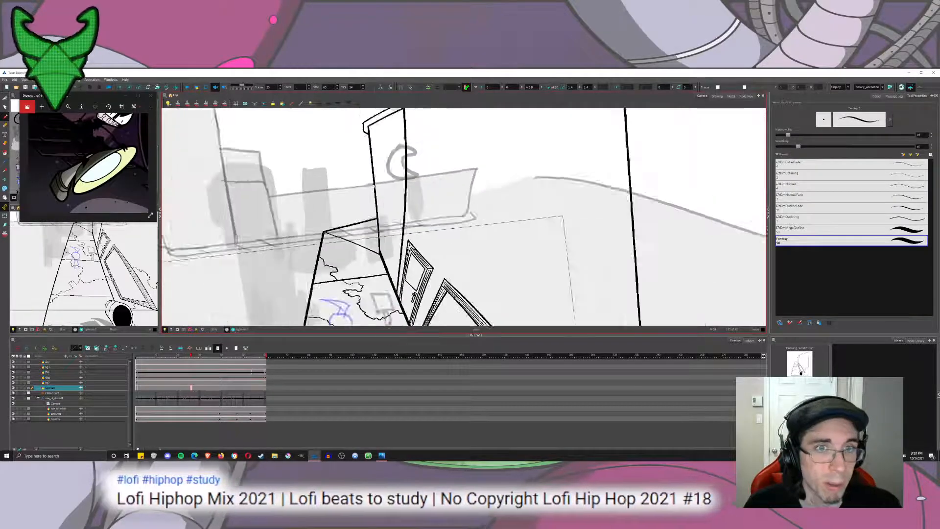
scroll(374, 192, up, 8)
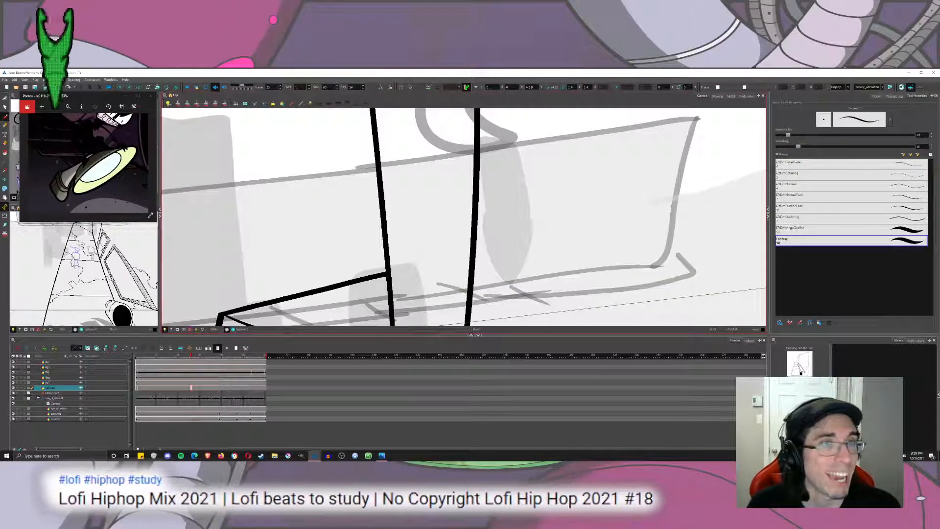
mouse_move(392, 189)
mouse_down()
mouse_move(388, 166)
mouse_move(382, 185)
mouse_up()
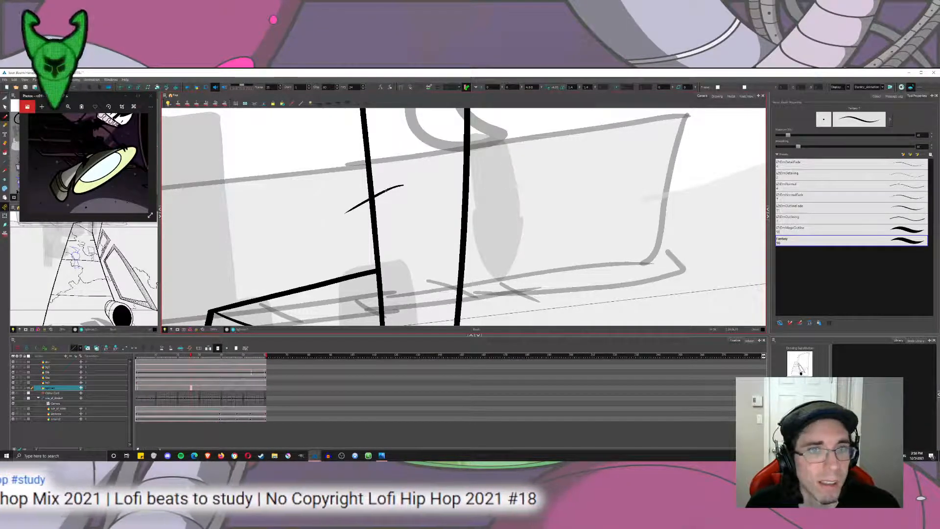
key(ctrl+z)
Ink the street lamp head's shade outline, the rounded cap at its narrow end and the curved inner line across its upper side.
mouse_move(392, 195)
mouse_down()
mouse_move(351, 215)
mouse_move(424, 220)
mouse_move(398, 195)
mouse_move(417, 206)
mouse_up()
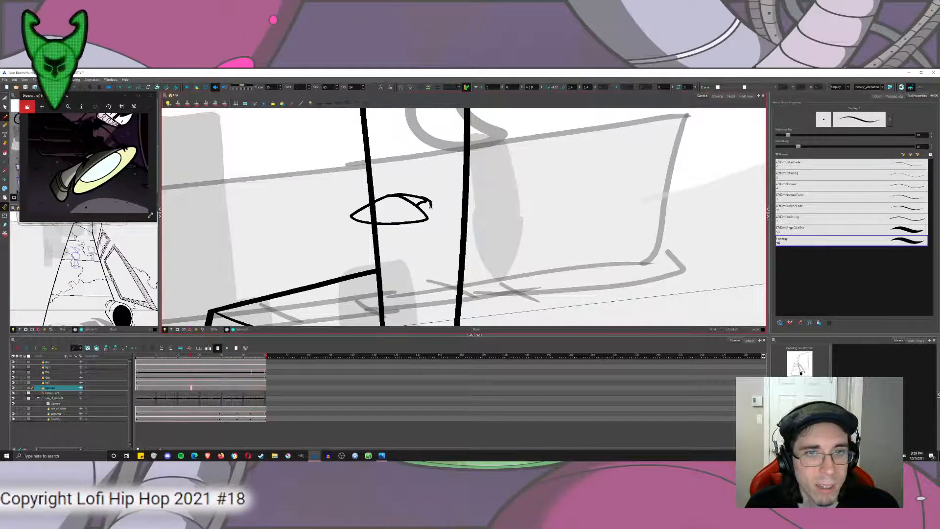
drag(430, 205, 421, 210)
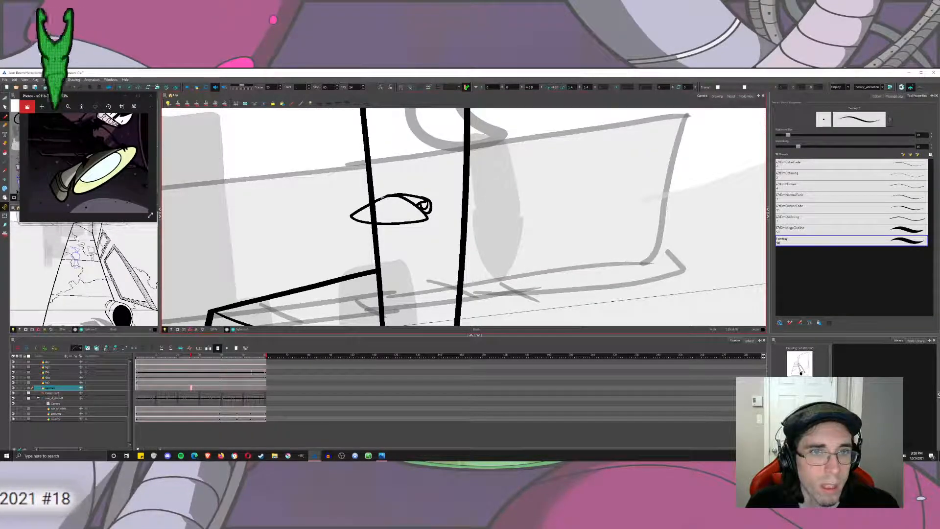
drag(411, 202, 385, 192)
key(alt+t)
key(ctrl+z)
scroll(385, 185, up, 5)
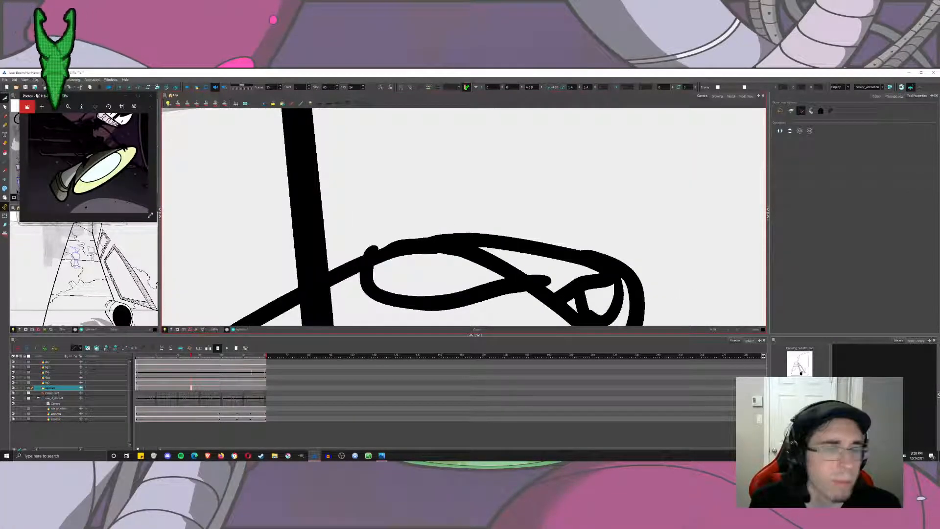
Move the shade's arched stroke slightly up so its crest merges with the lamp head's upper outline.
click(5, 98)
click(19, 98)
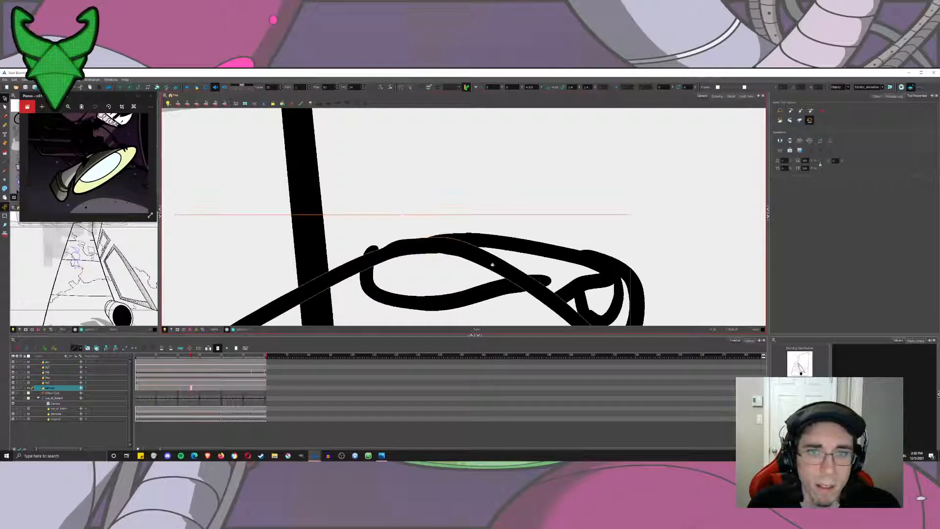
click(496, 231)
drag(497, 250, 501, 245)
click(501, 211)
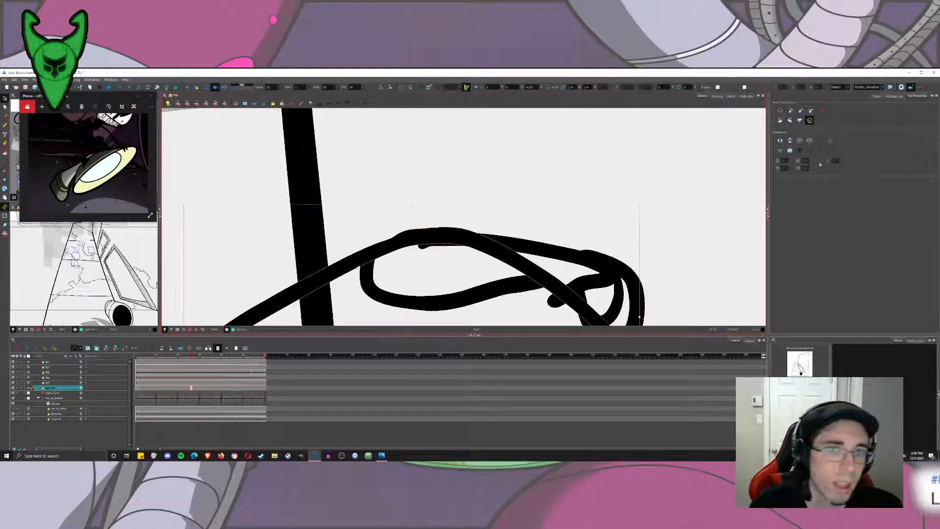
click(349, 271)
drag(353, 270, 355, 266)
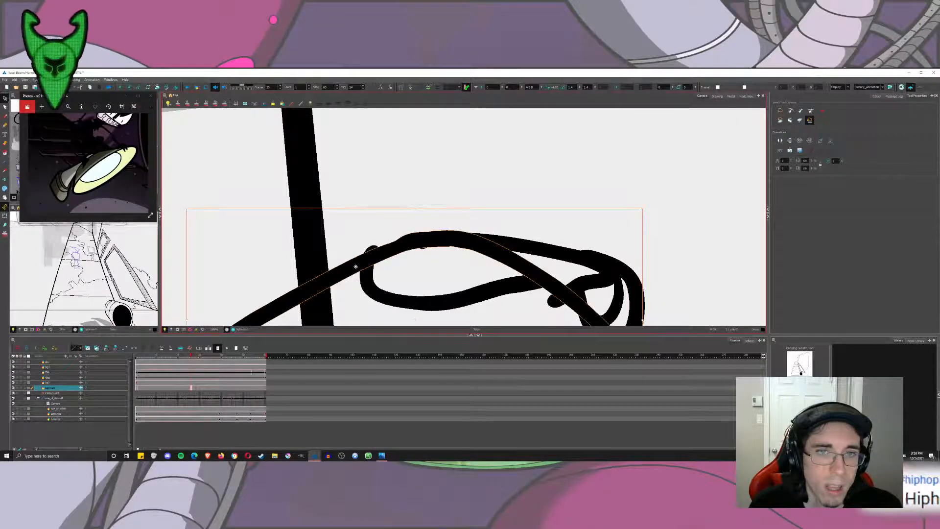
click(324, 186)
Cut away the arch segment between the upper outline and inner curve, plus the overlapping stroke ends beside the cap.
click(5, 99)
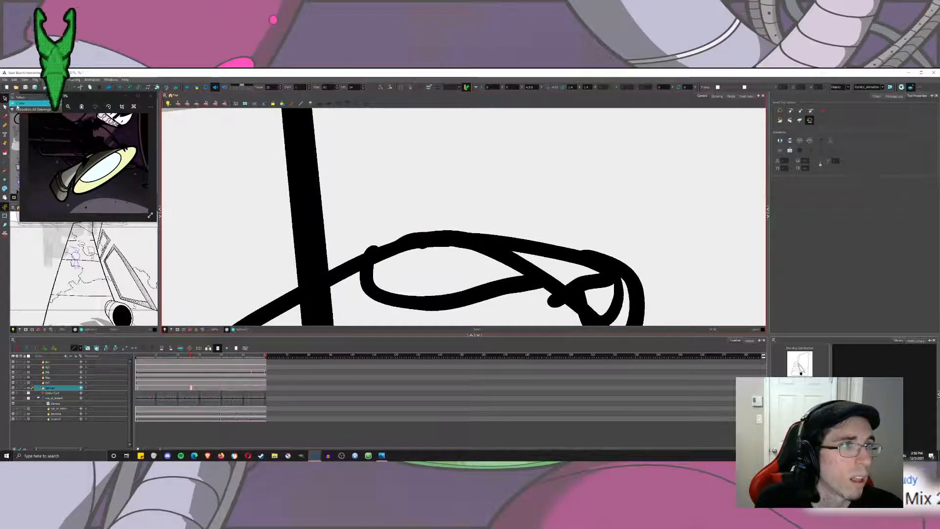
click(21, 102)
scroll(378, 246, down, 3)
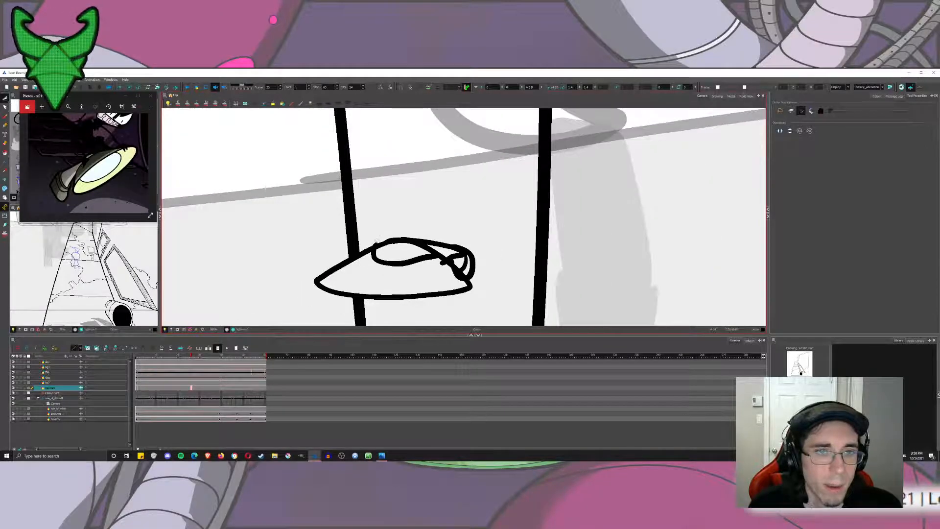
drag(404, 247, 454, 248)
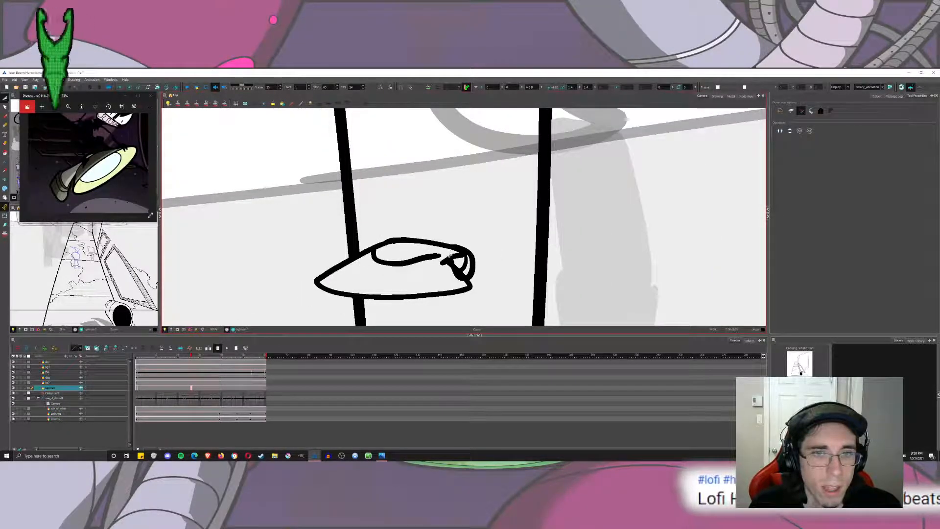
scroll(450, 272, up, 5)
mouse_move(461, 284)
mouse_down()
mouse_move(504, 294)
mouse_move(475, 264)
mouse_move(461, 295)
mouse_up()
Try to stretch the inner curve's rounded end across the gap to the cap by reshaping its contour, and undo it.
click(4, 107)
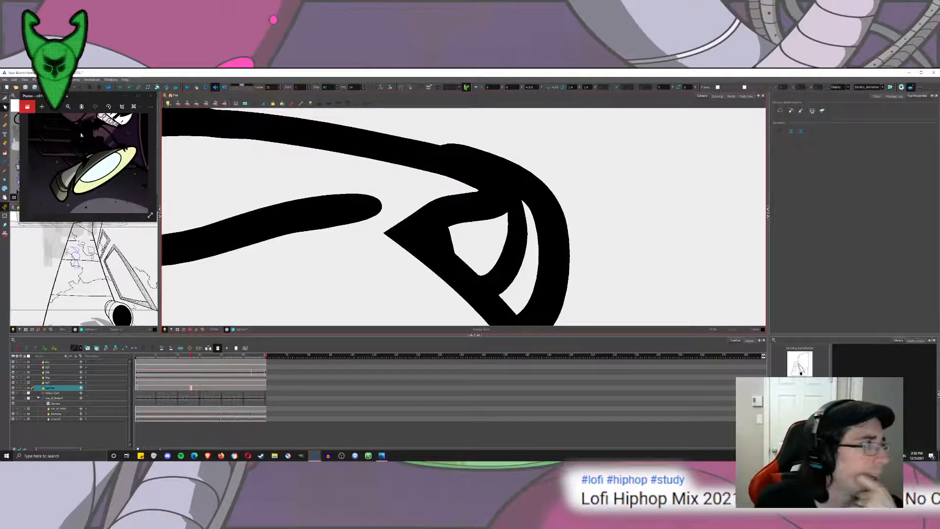
mouse_move(341, 192)
mouse_down()
mouse_move(340, 225)
mouse_move(373, 208)
mouse_move(343, 221)
mouse_move(440, 211)
mouse_up()
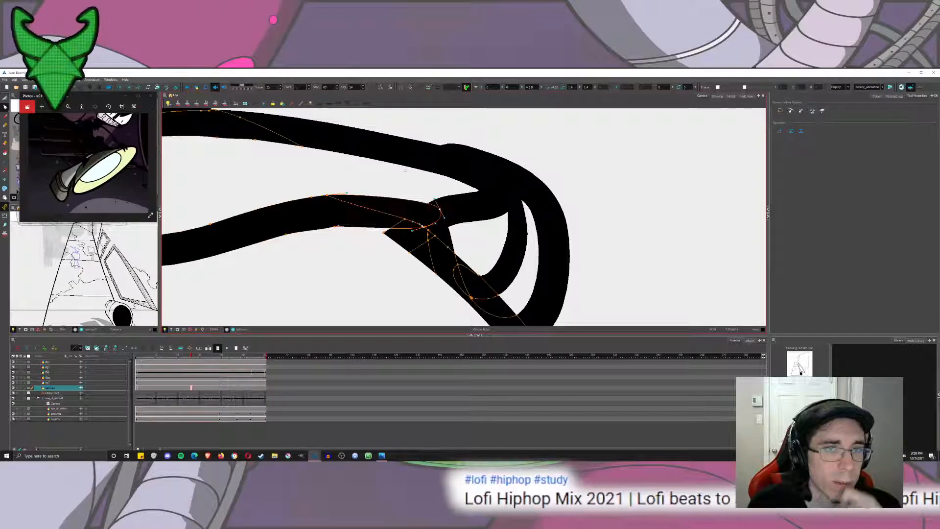
click(407, 185)
scroll(406, 184, down, 3)
scroll(406, 185, down, 7)
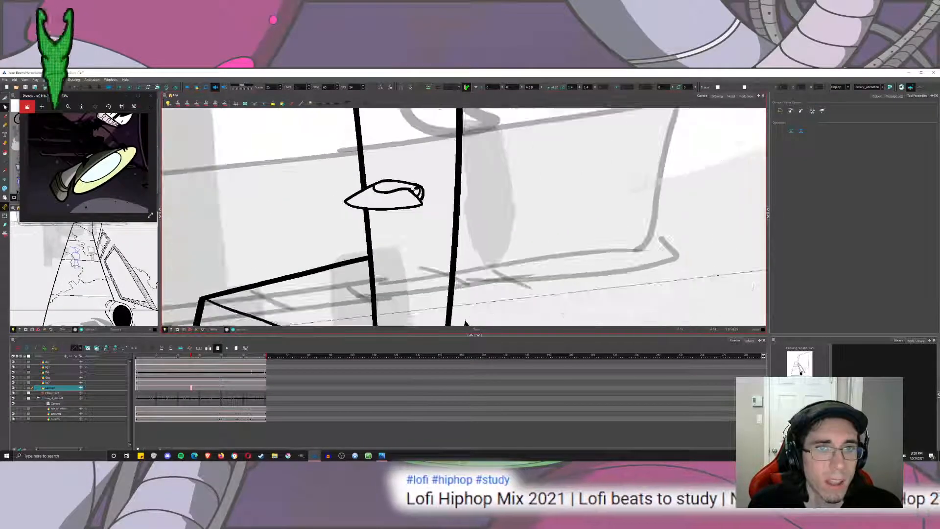
scroll(406, 187, up, 7)
key(ctrl+z)
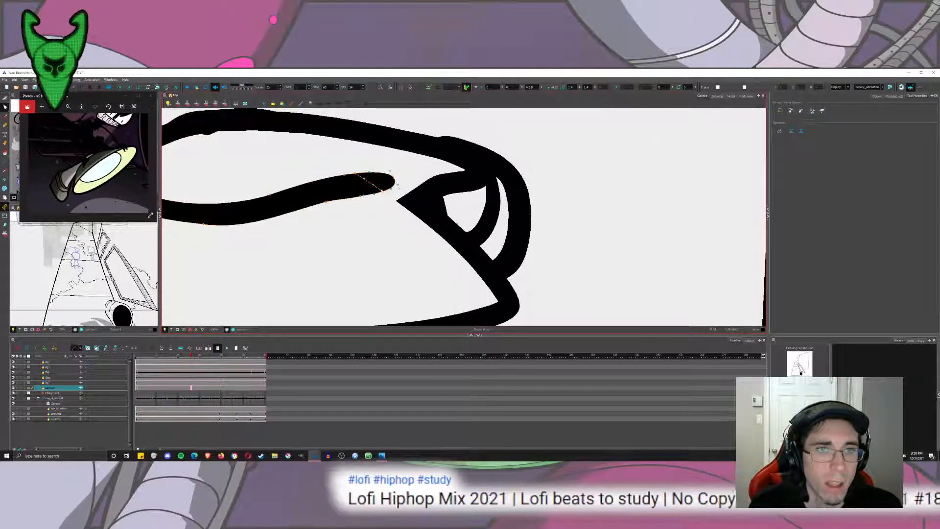
Reshape the pointed contour beside the cap, pulling its tip over to the inner curve's end to close the gap.
click(399, 205)
mouse_move(364, 176)
mouse_down()
mouse_move(402, 181)
mouse_move(383, 172)
mouse_up()
click(417, 189)
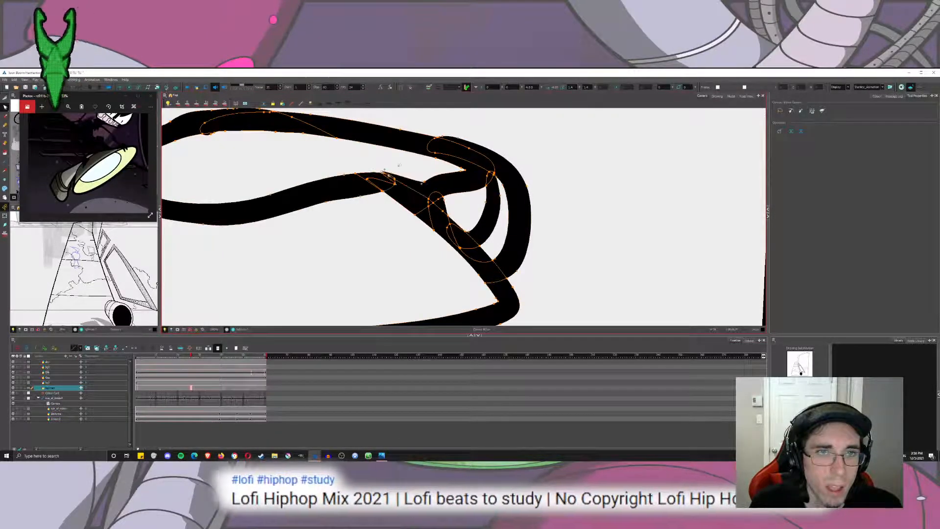
click(397, 184)
click(397, 183)
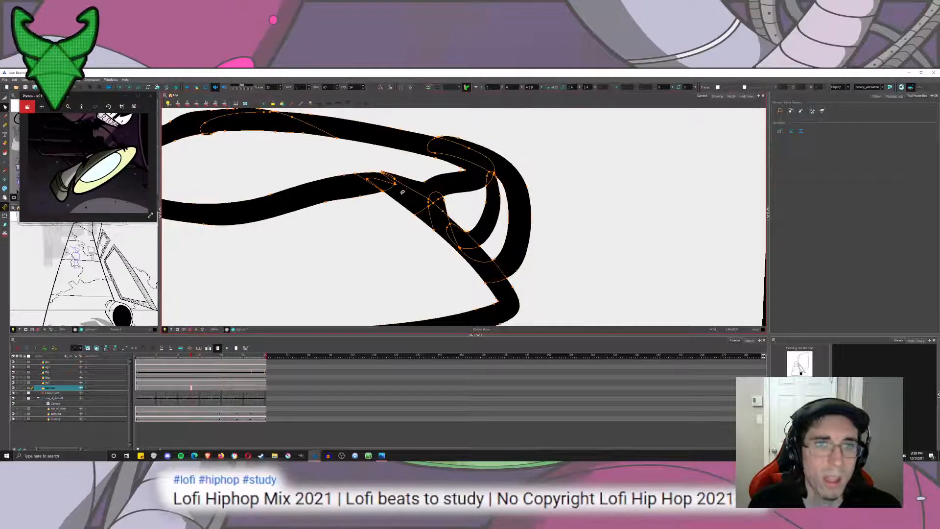
scroll(400, 168, down, 10)
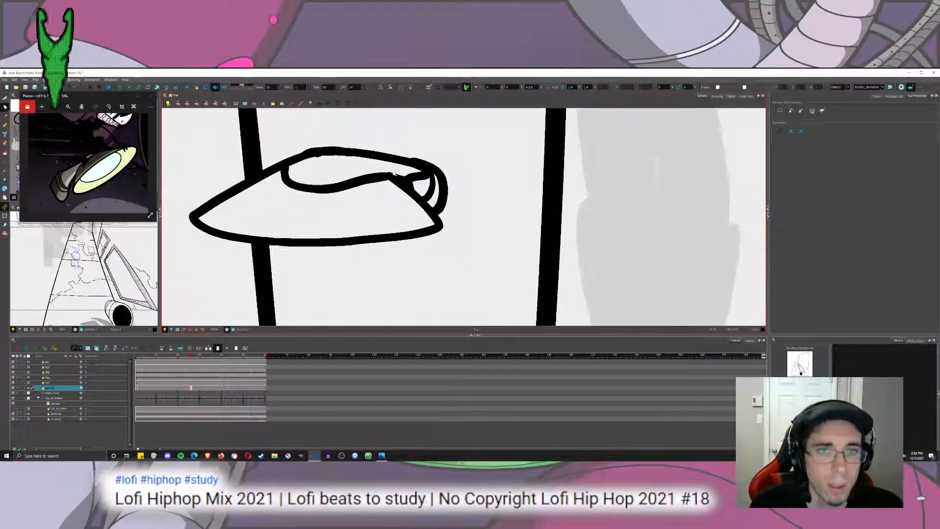
scroll(400, 168, down, 8)
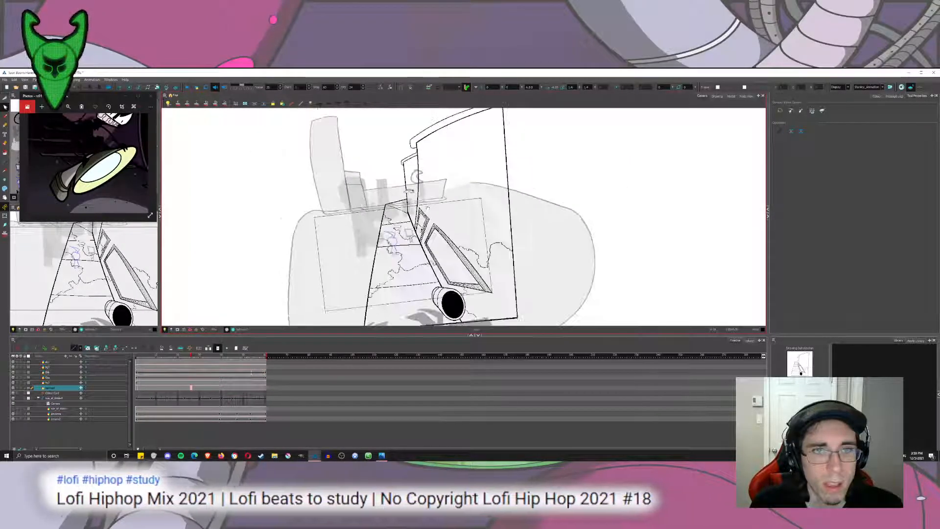
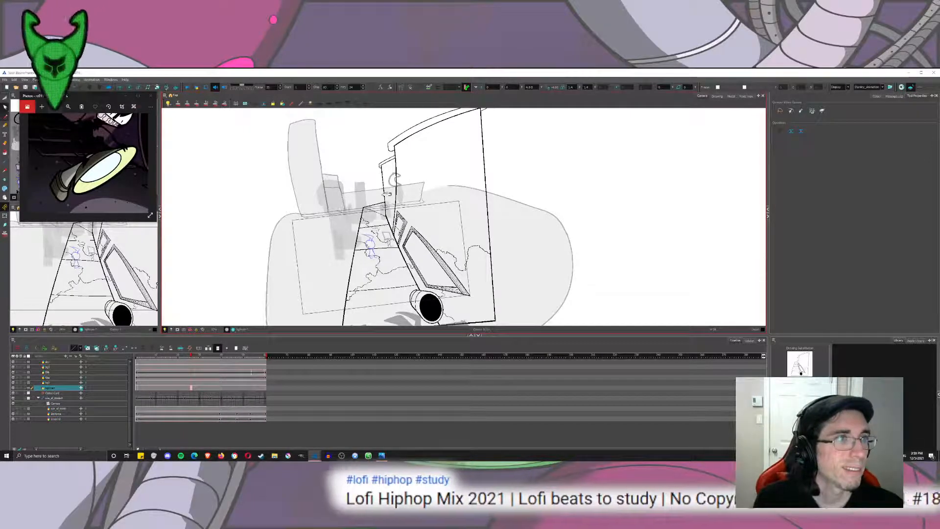
Switch to the Brush and check the finished lamp head and the far wall beyond the door up close.
click(4, 118)
drag(93, 96, 85, 99)
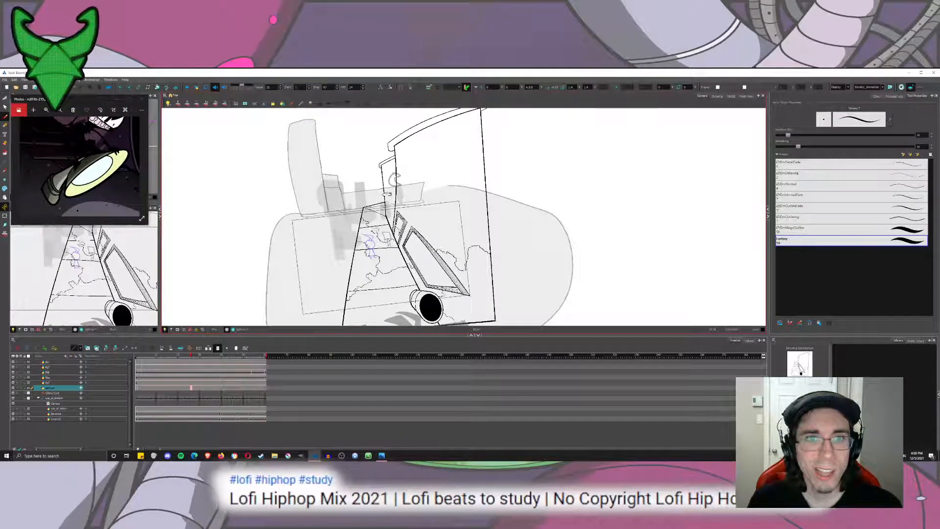
scroll(403, 205, up, 6)
drag(342, 142, 469, 150)
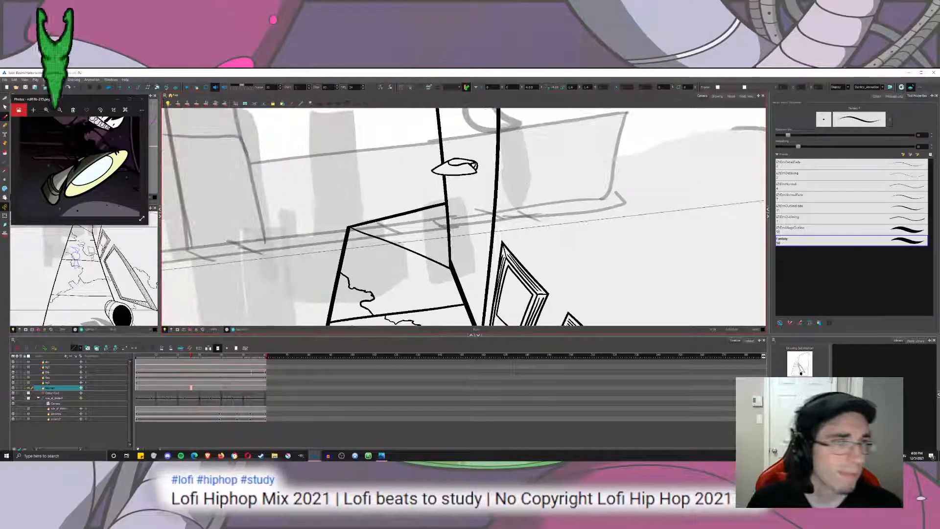
scroll(469, 150, up, 6)
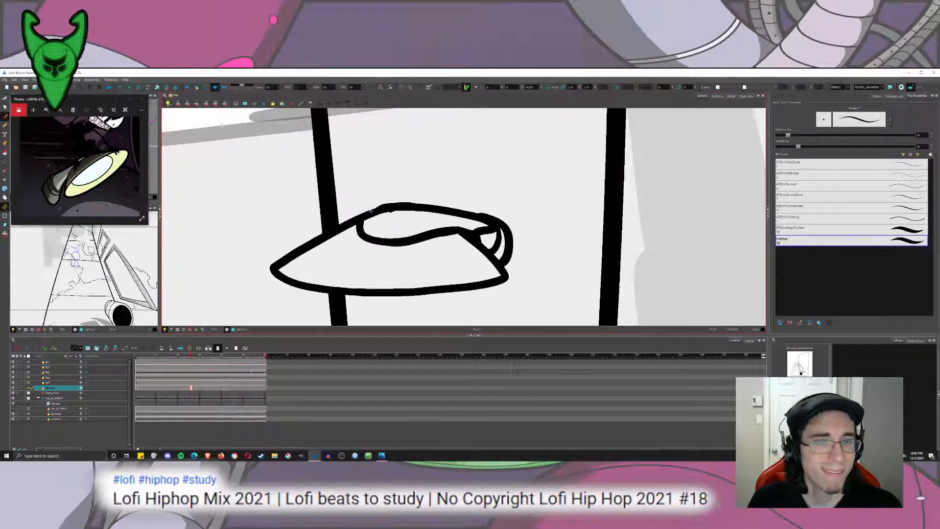
scroll(371, 211, down, 10)
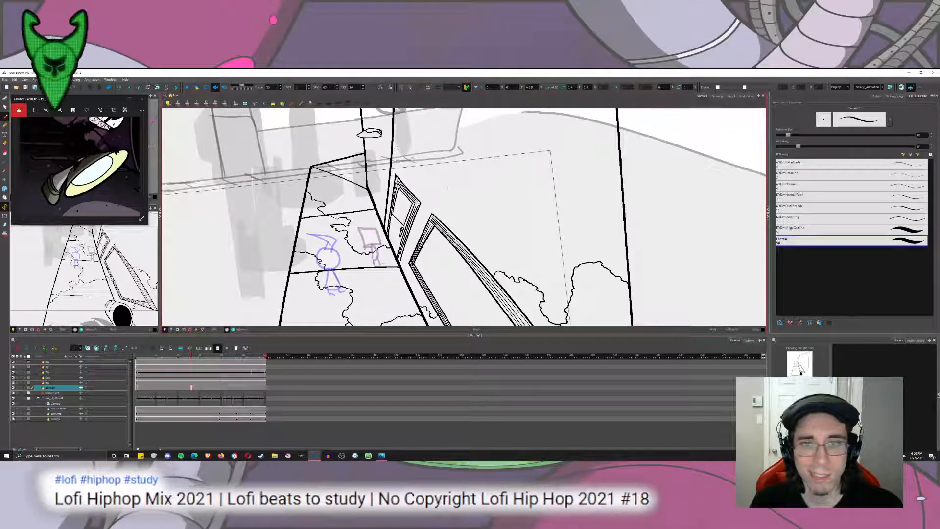
drag(447, 188, 433, 225)
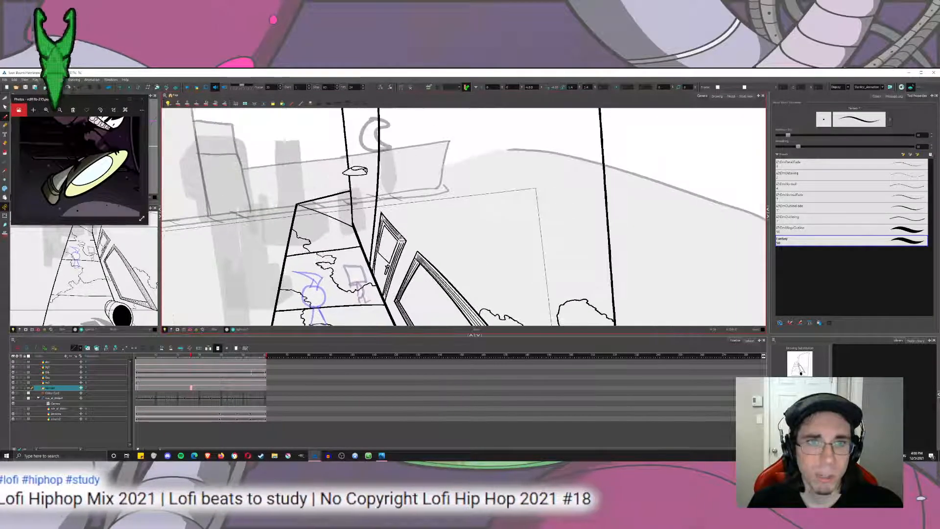
scroll(400, 239, up, 4)
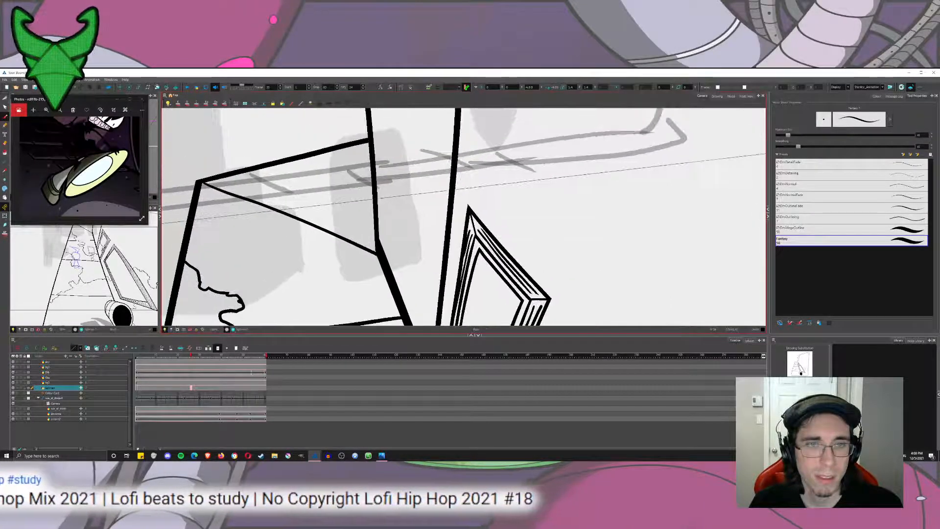
scroll(397, 248, down, 3)
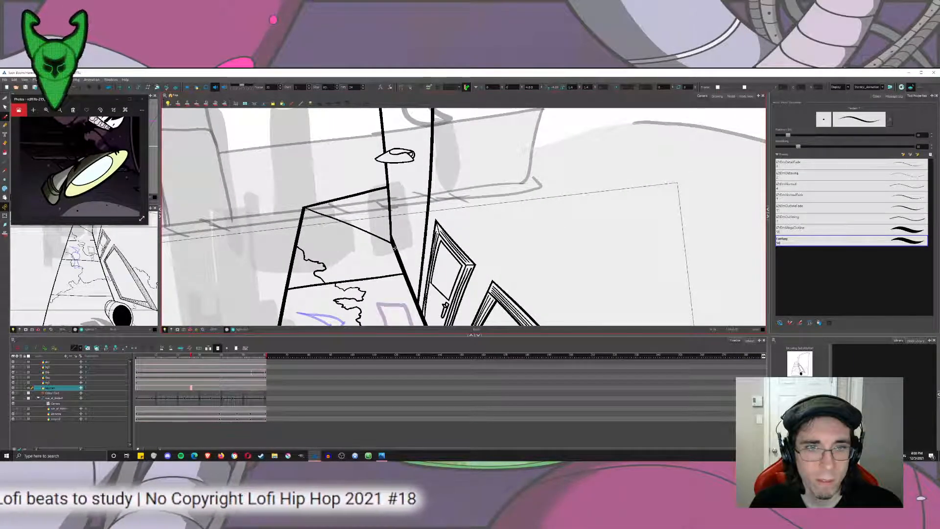
drag(397, 231, 397, 199)
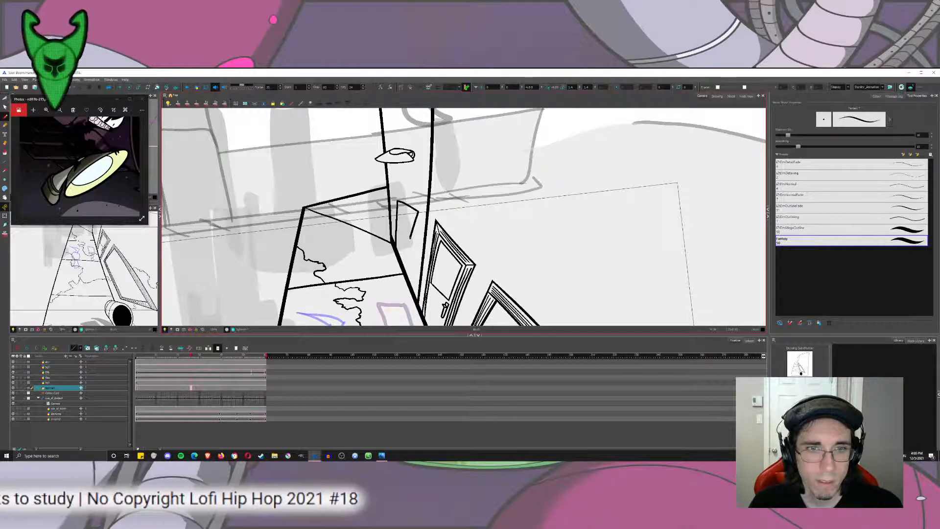
scroll(412, 227, down, 5)
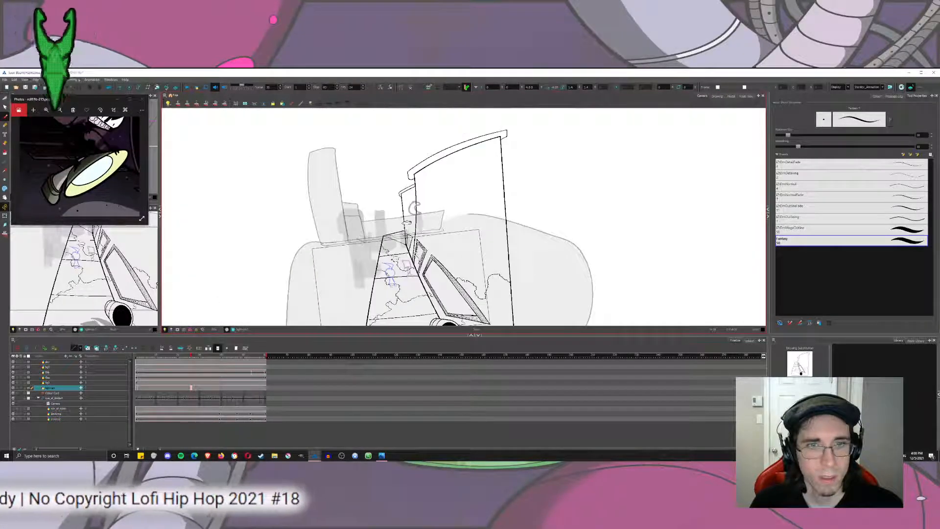
scroll(414, 208, up, 5)
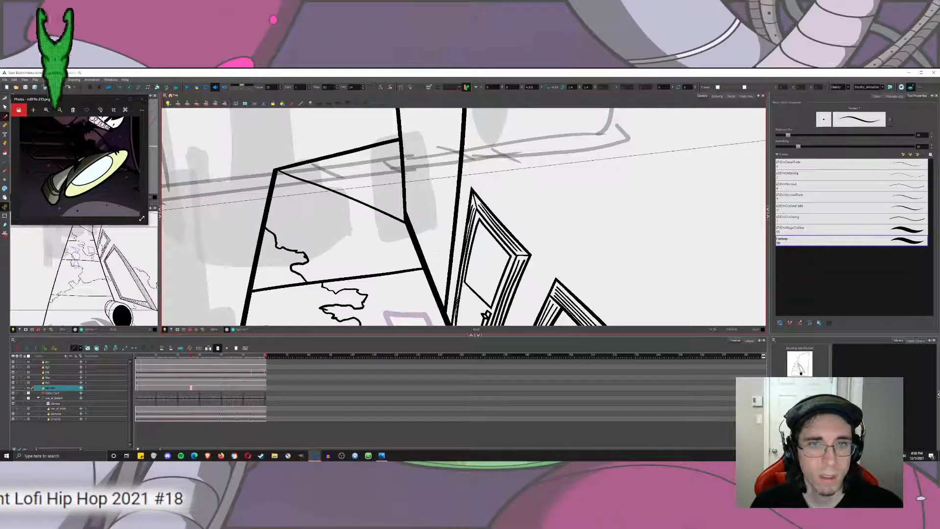
key(ctrl+z)
mouse_move(420, 232)
mouse_down()
mouse_move(412, 217)
mouse_move(448, 271)
mouse_up()
key(ctrl+z)
Ink a narrow four-sided window outline in perspective on the building's far wall beyond the door, and save the scene.
drag(411, 214, 438, 266)
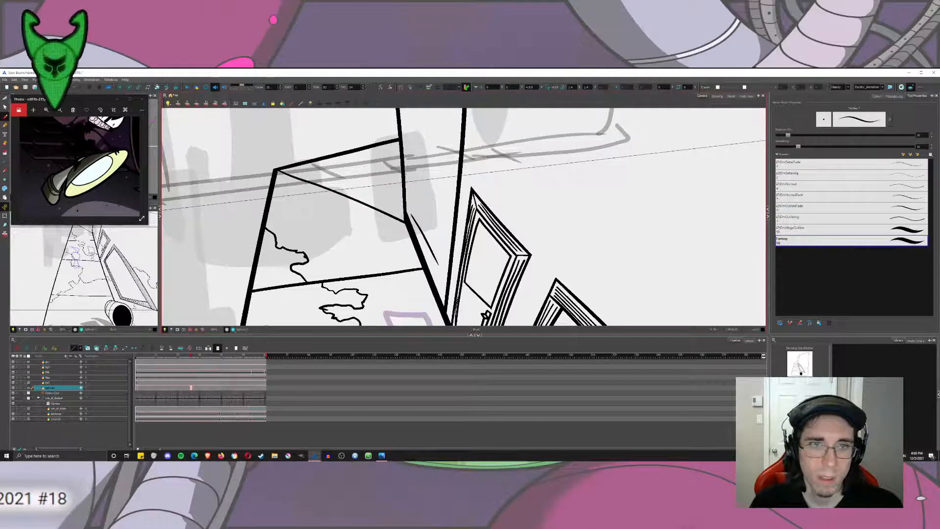
drag(410, 215, 412, 158)
key(ctrl+z)
drag(411, 214, 410, 163)
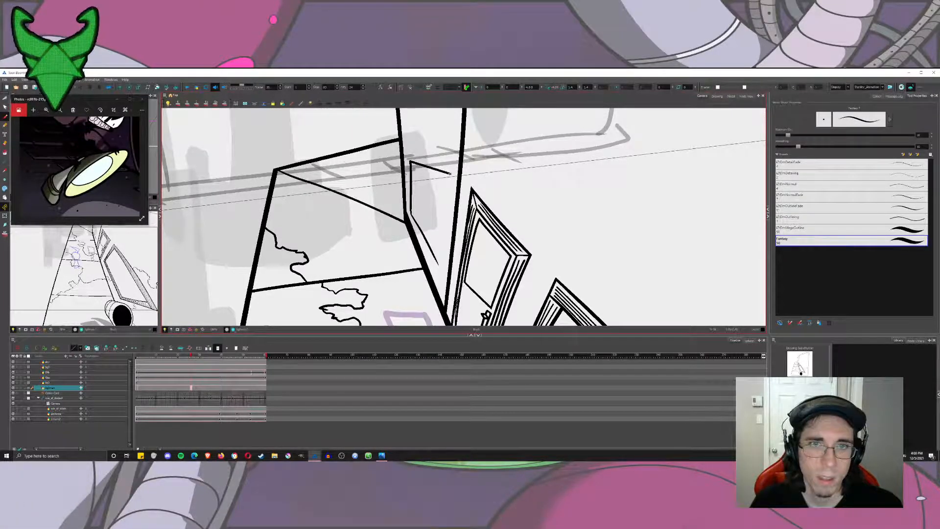
key(ctrl+z)
mouse_move(452, 169)
mouse_down()
mouse_move(407, 132)
mouse_move(412, 213)
mouse_up()
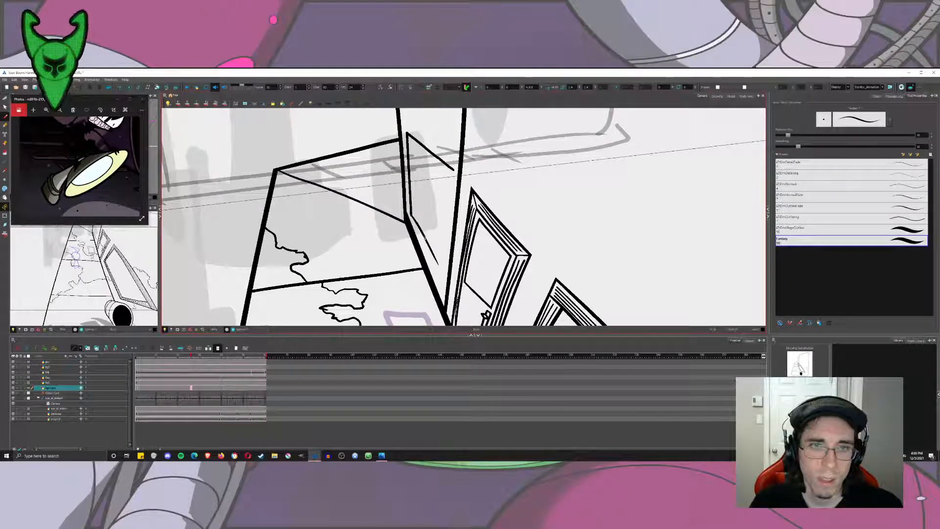
mouse_move(436, 262)
mouse_down()
mouse_move(457, 169)
mouse_move(413, 192)
mouse_up()
scroll(456, 183, down, 2)
scroll(458, 183, down, 6)
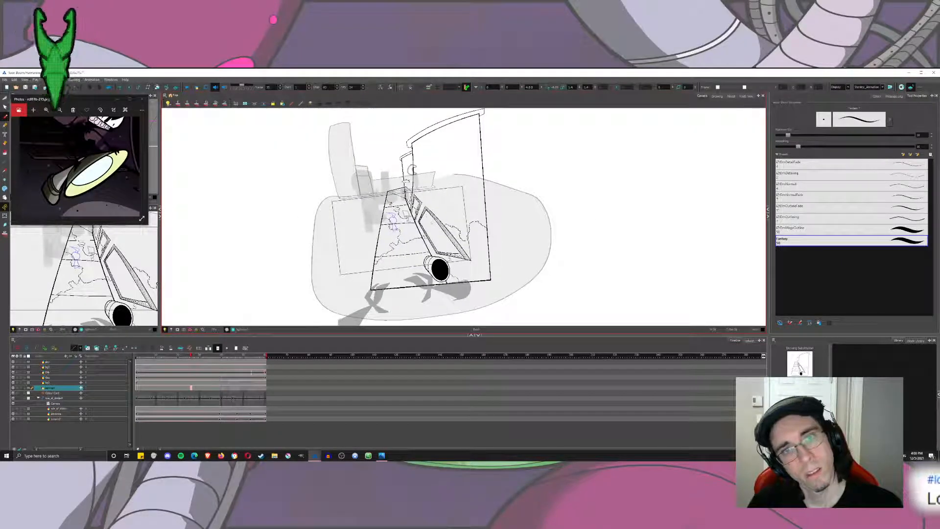
key(ctrl+s)
Ink the frame's inner edge inside the far window outline, running parallel to all four sides.
scroll(412, 170, up, 8)
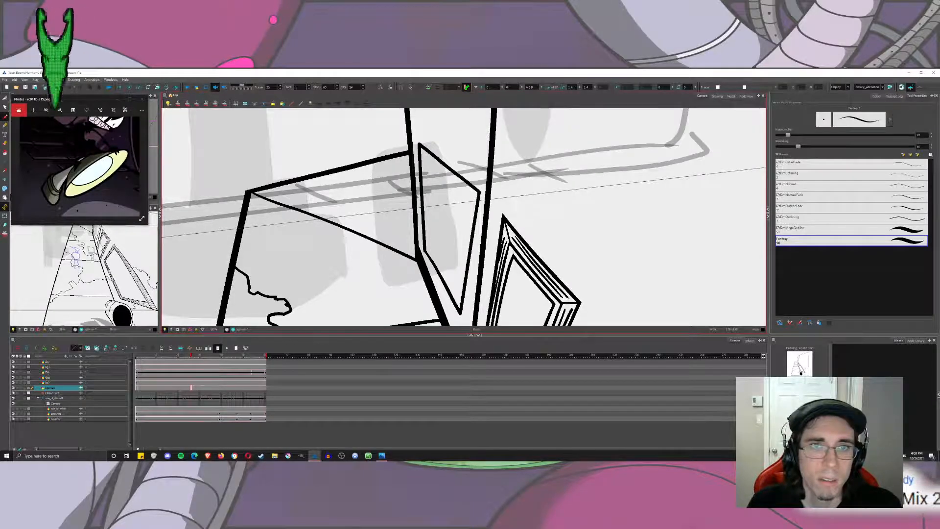
drag(425, 172, 430, 259)
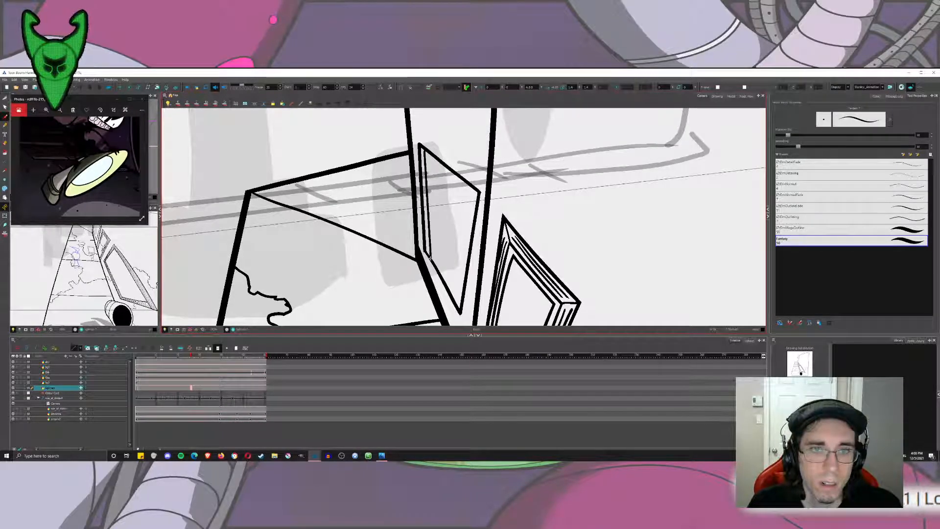
key(ctrl+z)
drag(422, 154, 476, 202)
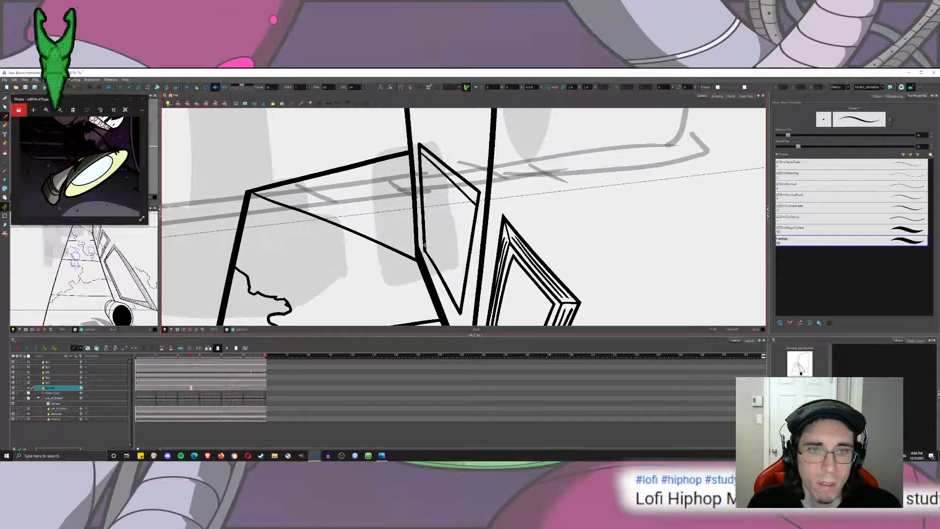
drag(424, 244, 463, 293)
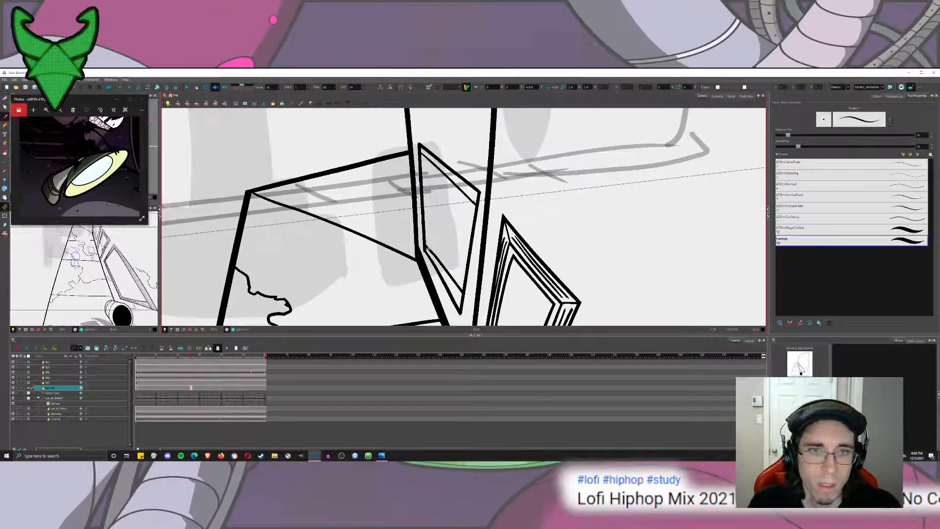
drag(425, 249, 425, 158)
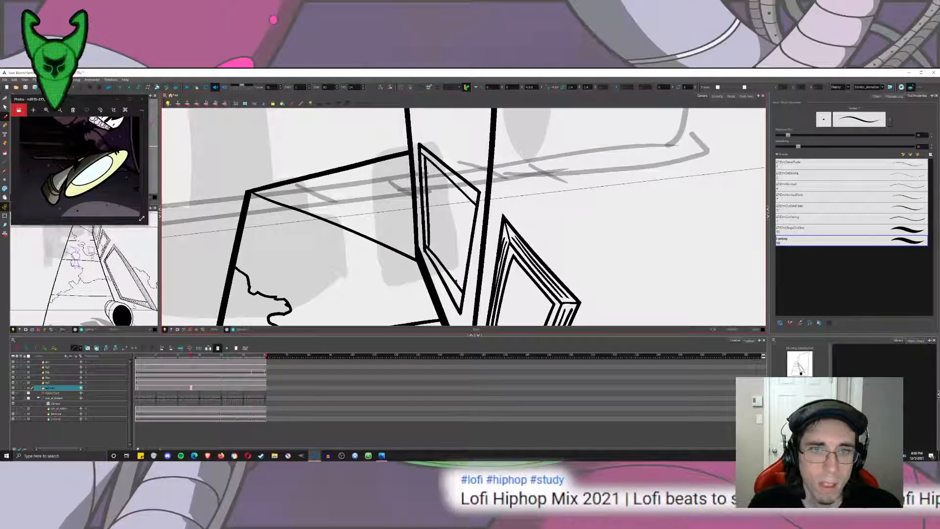
mouse_move(456, 281)
mouse_down()
mouse_move(468, 195)
mouse_move(425, 201)
mouse_up()
key(1)
key(1)
key(1)
key(1)
key(1)
key(1)
key(1)
key(1)
key(1)
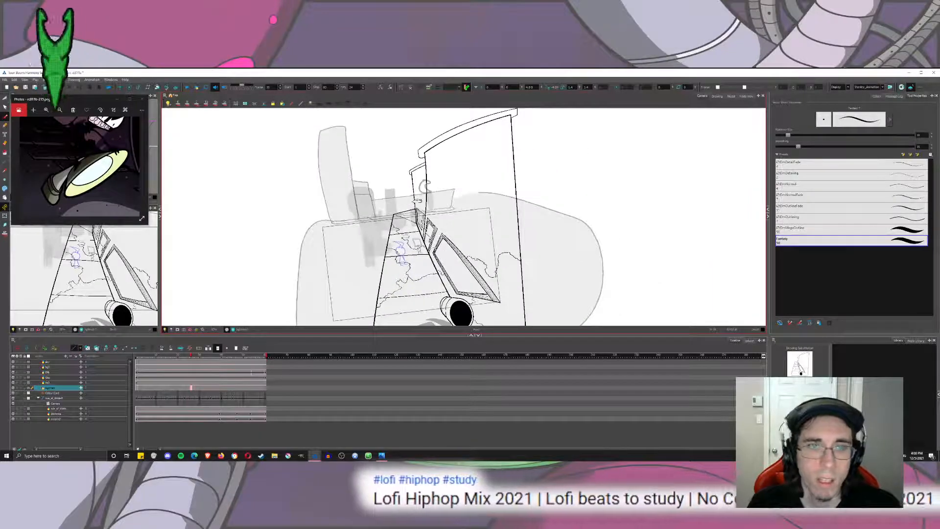
key(2)
key(2)
key(2)
key(2)
key(2)
key(2)
key(2)
key(2)
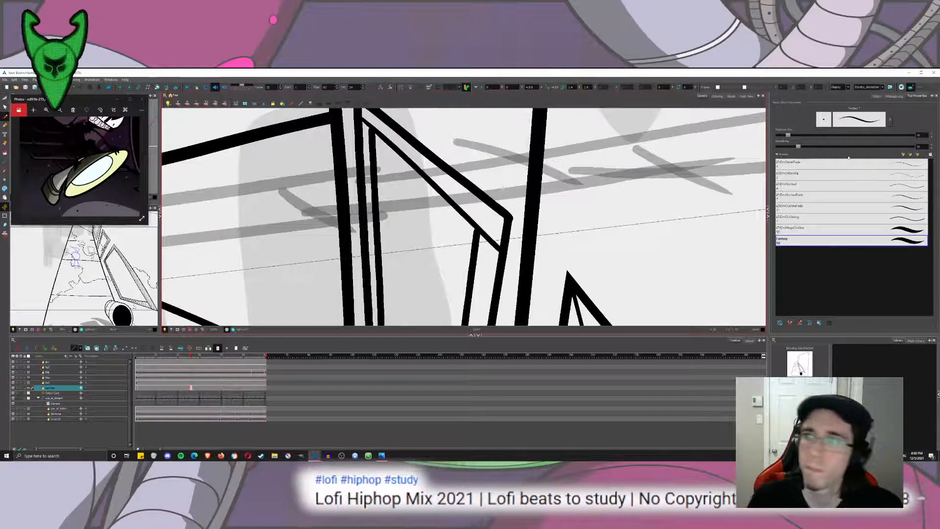
Reduce the brush's maximum size for thinner detail lines on the far window frame.
drag(504, 187, 513, 215)
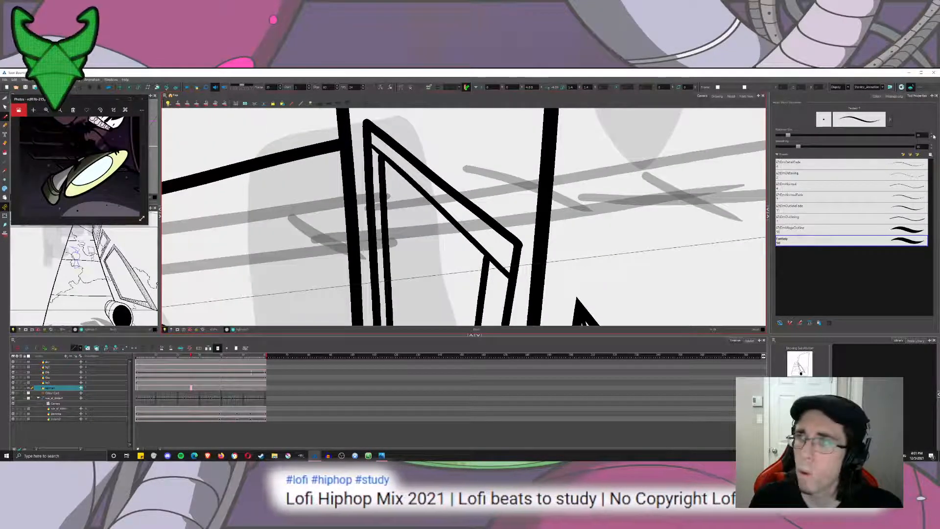
drag(922, 135, 782, 138)
click(782, 136)
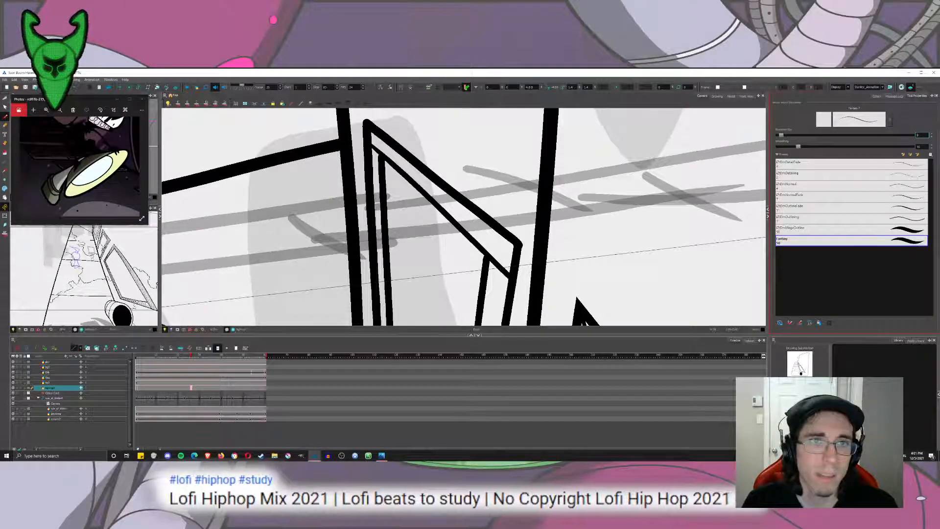
drag(377, 145, 511, 267)
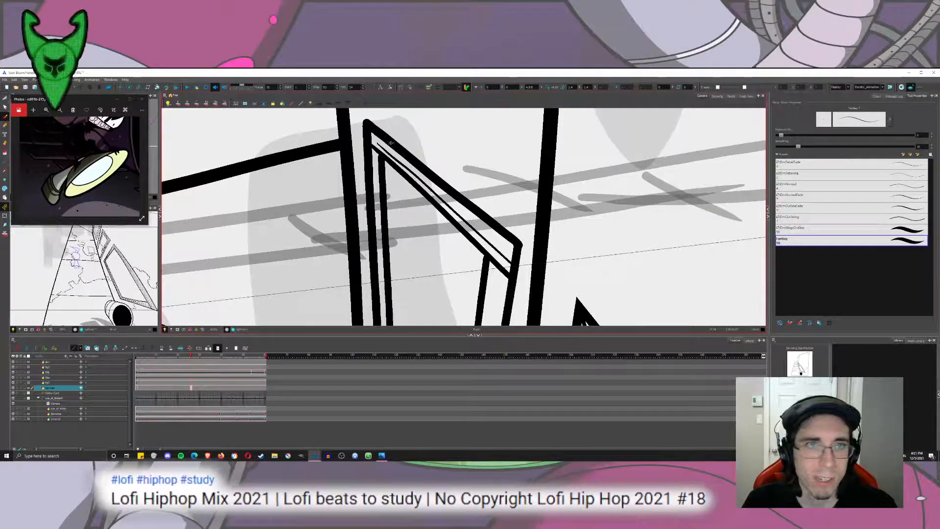
drag(377, 141, 487, 230)
key(ctrl+z)
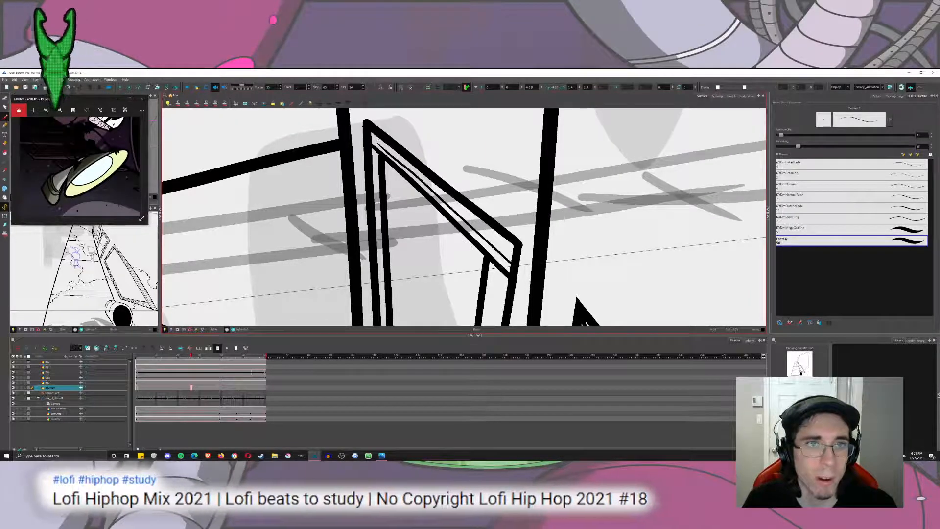
drag(377, 142, 508, 249)
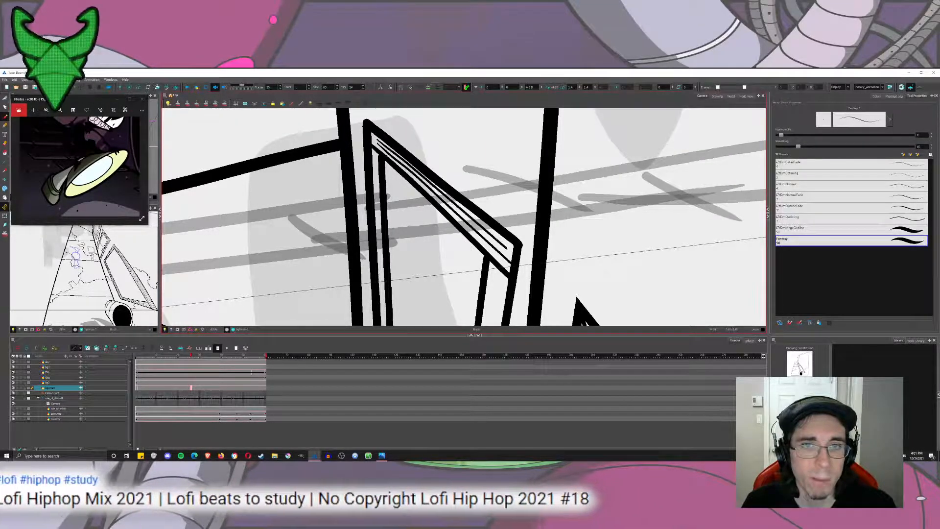
key(ctrl+z)
key(ctrl+z)
Ink thin grain lines along the upper bar of the far window's frame, redoing strokes that miss.
drag(377, 141, 507, 247)
drag(376, 143, 506, 259)
key(ctrl+z)
drag(376, 142, 491, 239)
key(ctrl+z)
drag(376, 144, 506, 260)
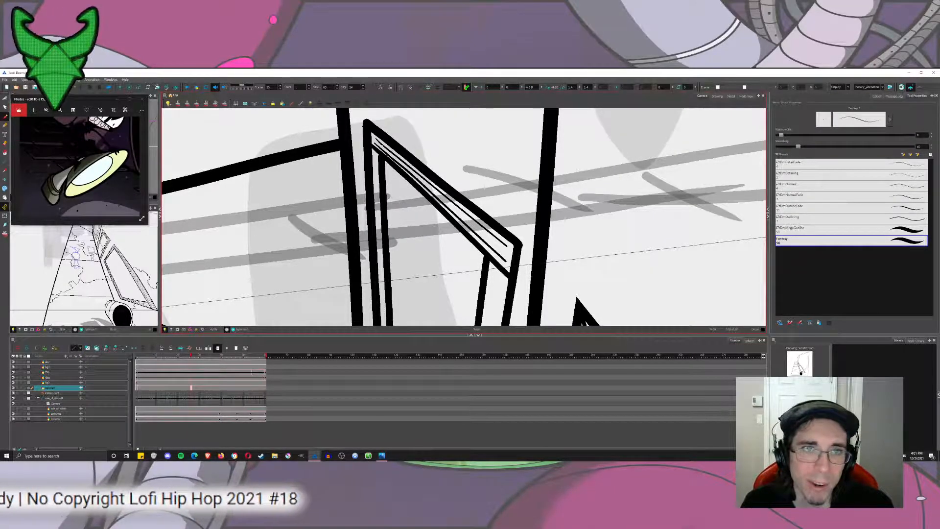
drag(424, 183, 504, 253)
Fill the far window frame's upright nearest the door with thin parallel grain lines.
mouse_move(479, 313)
mouse_down()
mouse_move(494, 159)
mouse_move(485, 266)
mouse_move(513, 140)
mouse_move(490, 267)
mouse_up()
scroll(494, 159, down, 2)
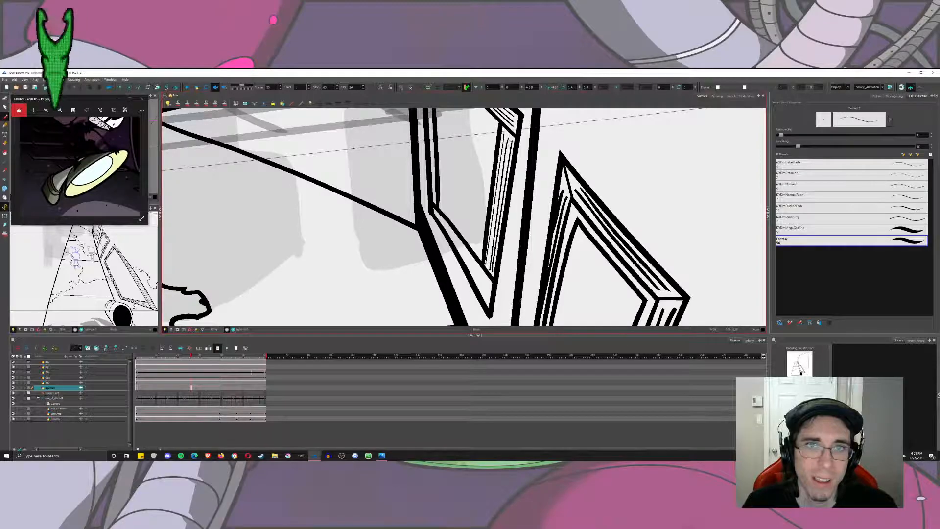
drag(509, 140, 494, 243)
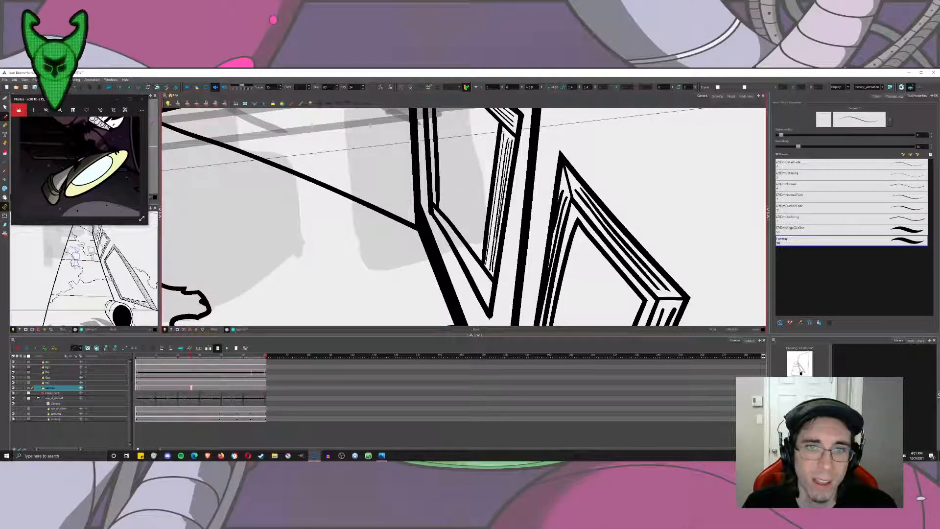
drag(506, 149, 494, 235)
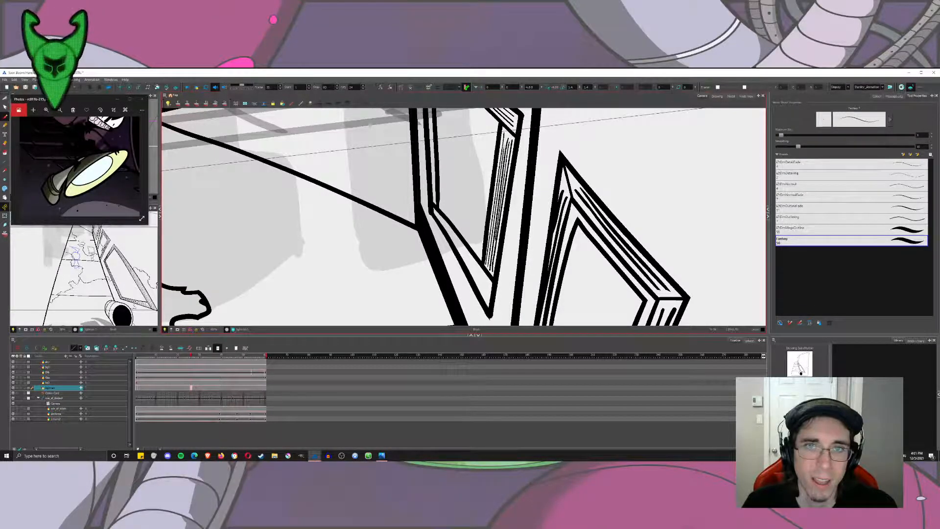
scroll(512, 158, down, 5)
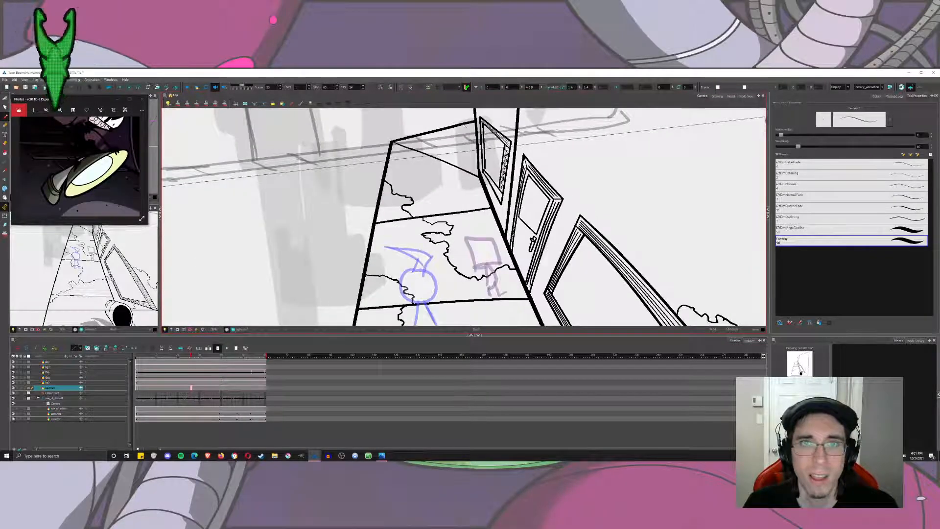
Ink thin grain lines along the lower slanted bar of the far window's frame.
scroll(509, 191, up, 5)
drag(490, 213, 504, 236)
drag(435, 186, 489, 254)
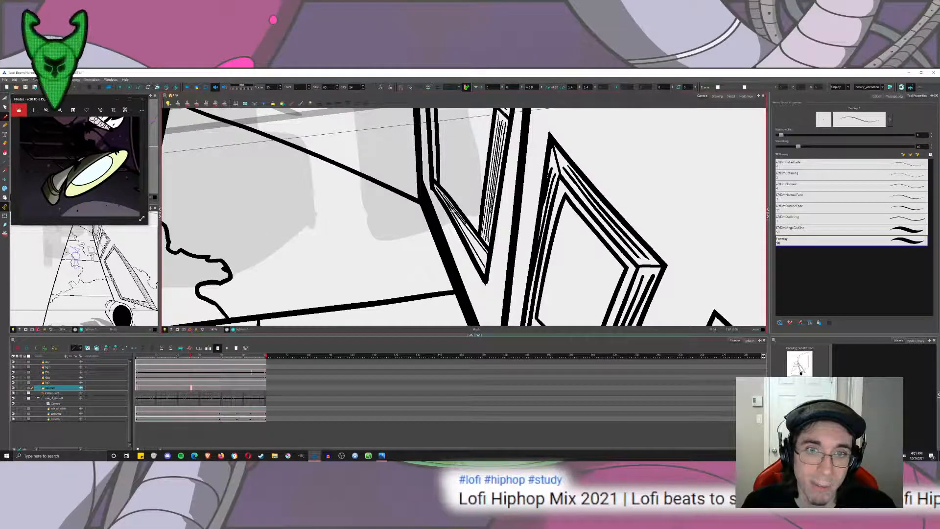
Ink thin grain lines down the far window frame's narrow upright beside the wall edge, and review the completed frame.
drag(423, 112, 460, 223)
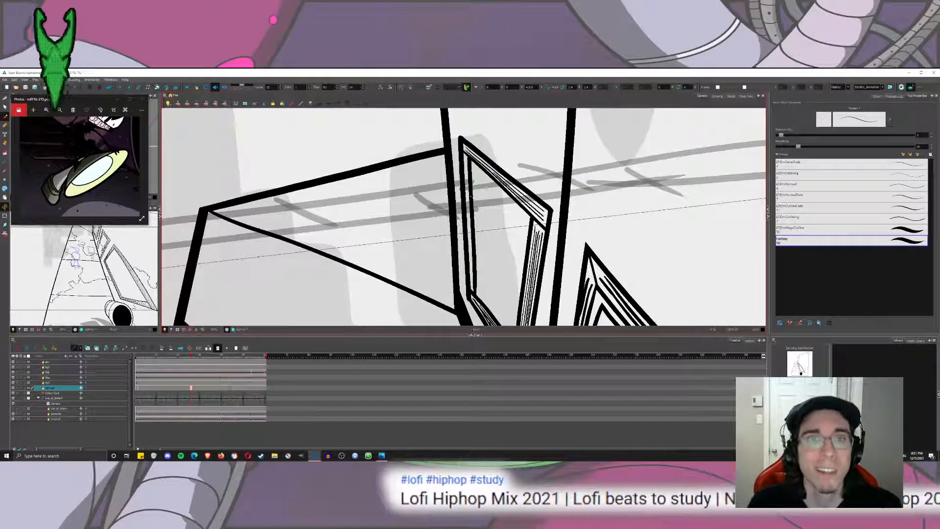
drag(466, 157, 471, 282)
drag(470, 237, 472, 292)
scroll(474, 247, down, 2)
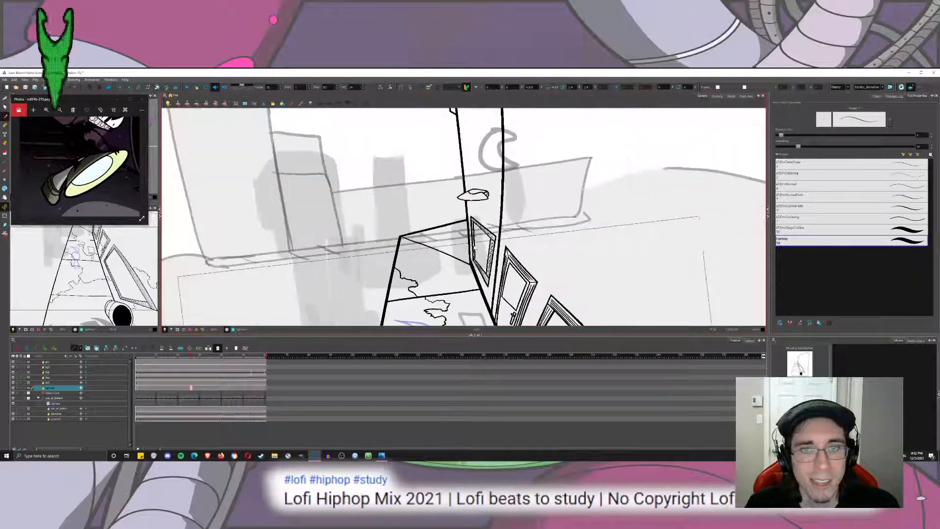
scroll(475, 247, down, 3)
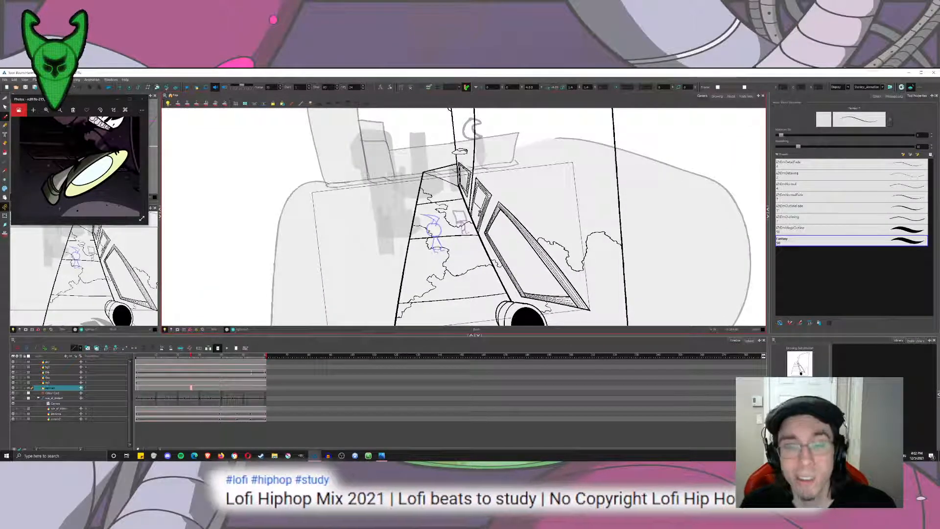
scroll(442, 134, up, 3)
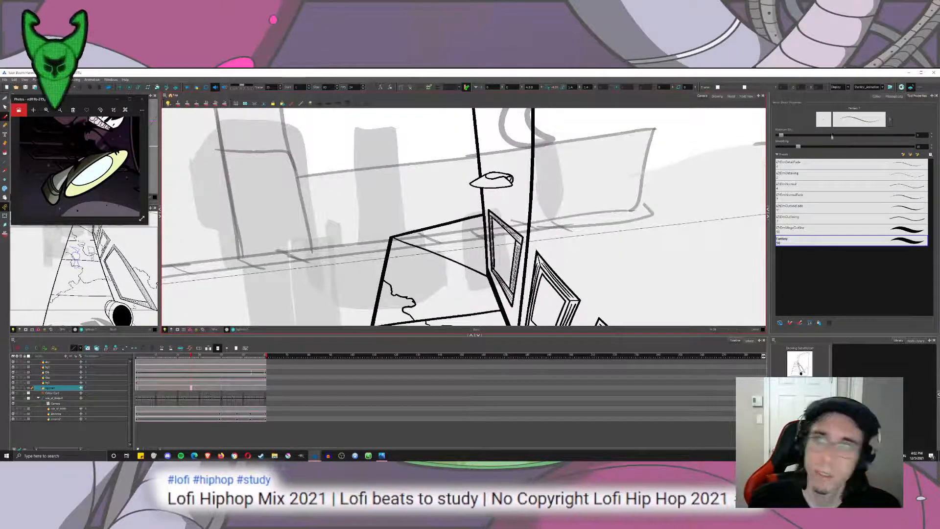
Set the brush size to 10 and ink a jagged, doubled crack down the narrow far wall, above and below the saucer-shaped lamp.
drag(675, 171, 639, 151)
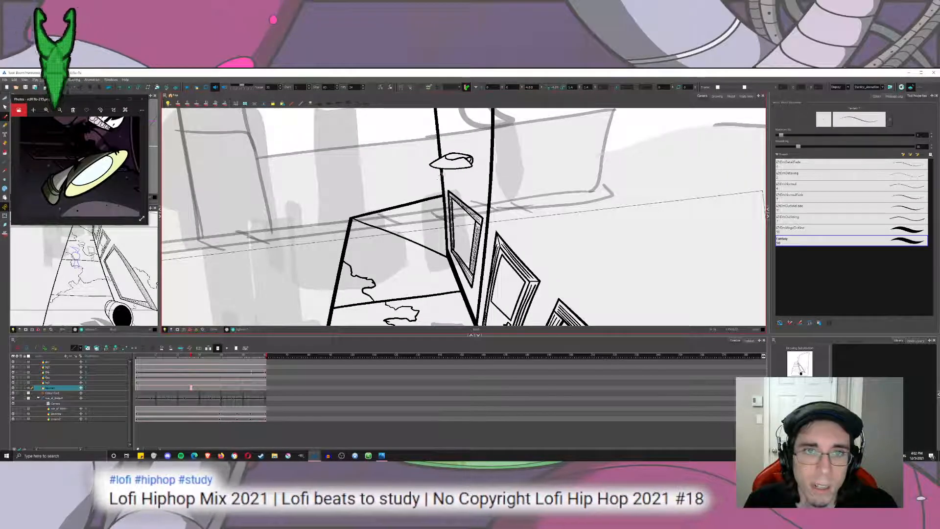
mouse_move(441, 118)
mouse_down()
mouse_move(441, 156)
mouse_move(456, 161)
mouse_move(462, 192)
mouse_up()
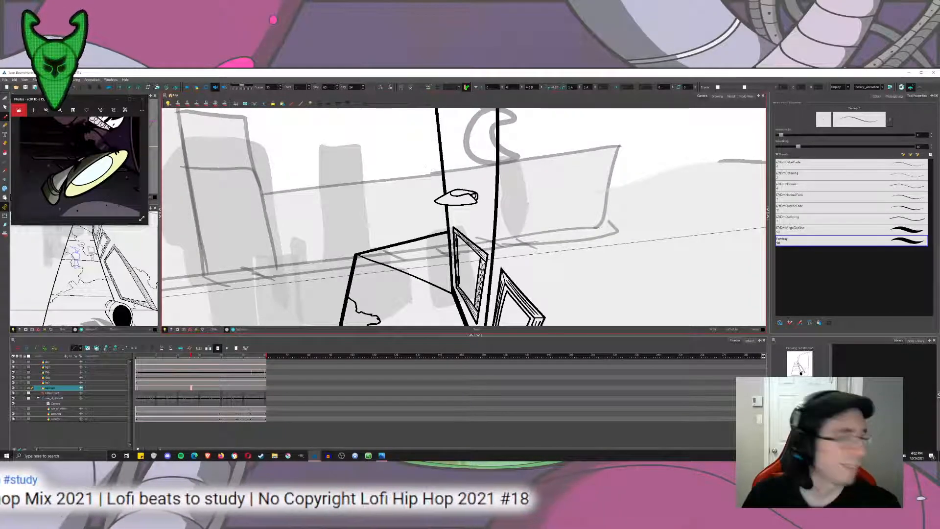
mouse_move(426, 166)
mouse_down()
mouse_move(388, 224)
mouse_move(436, 174)
mouse_move(425, 135)
mouse_move(429, 165)
mouse_up()
key(2)
key(2)
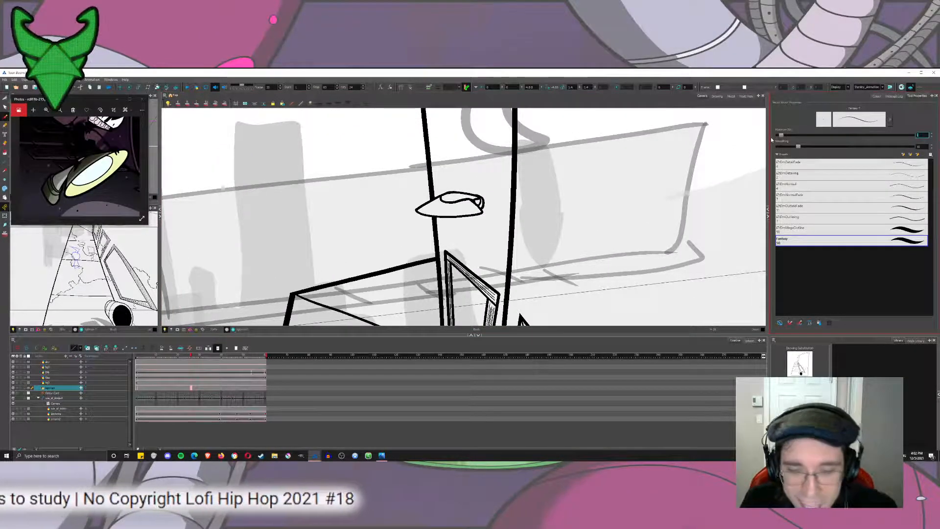
text(10)
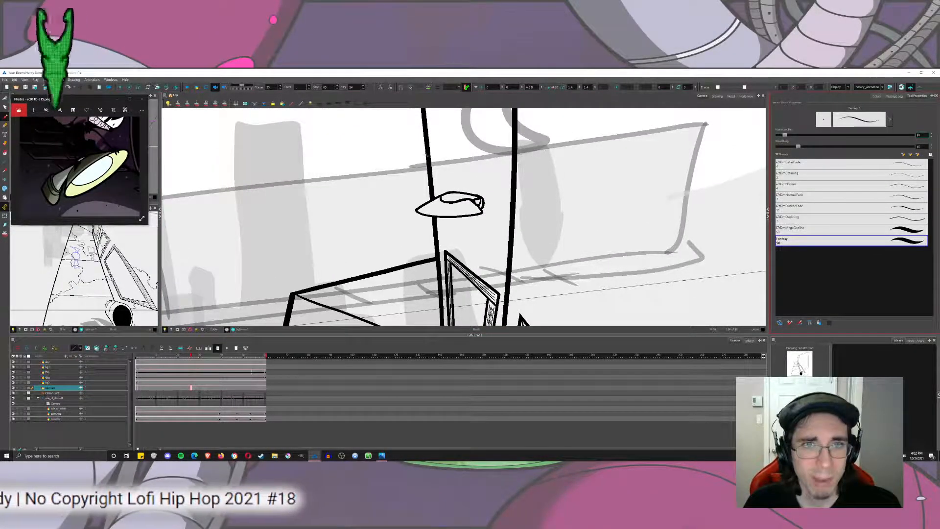
mouse_move(430, 156)
mouse_down()
mouse_move(463, 220)
mouse_move(488, 237)
mouse_move(483, 260)
mouse_move(504, 266)
mouse_up()
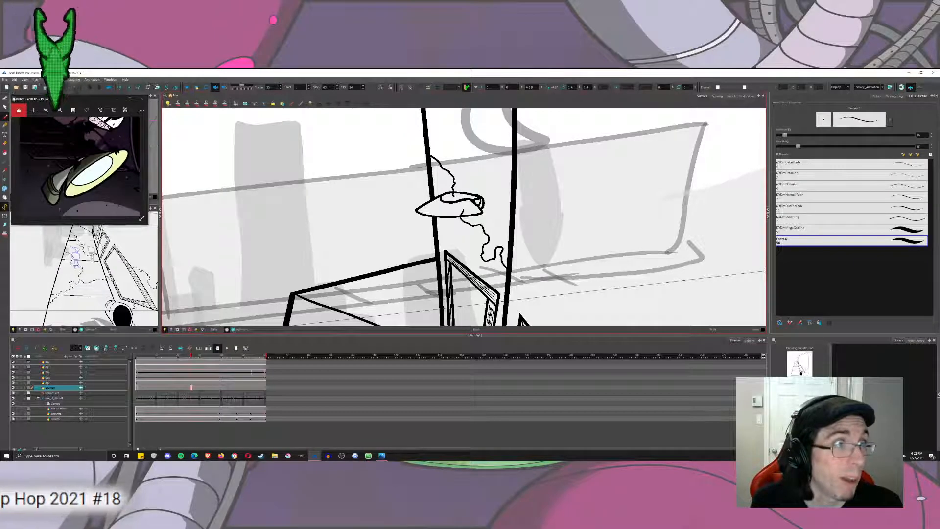
drag(436, 153, 453, 176)
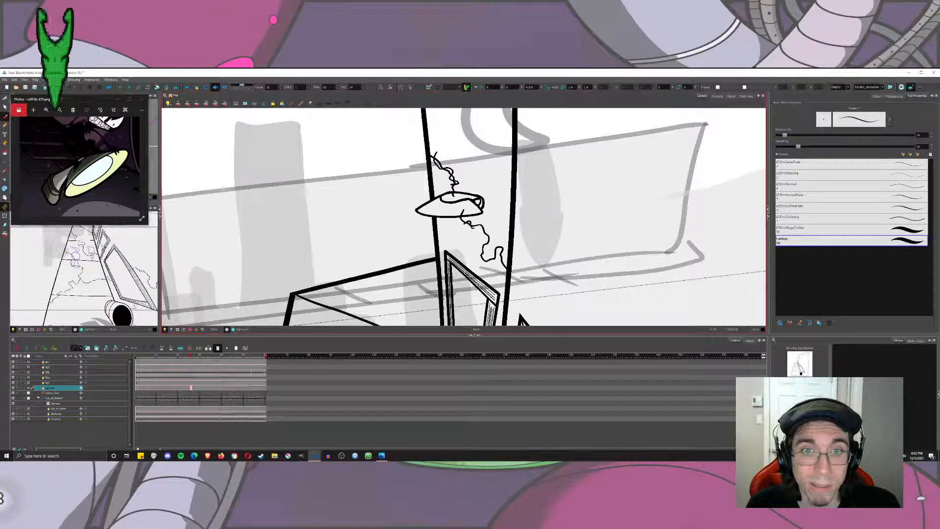
mouse_move(471, 226)
mouse_down()
mouse_move(490, 231)
mouse_move(480, 252)
mouse_move(496, 248)
mouse_up()
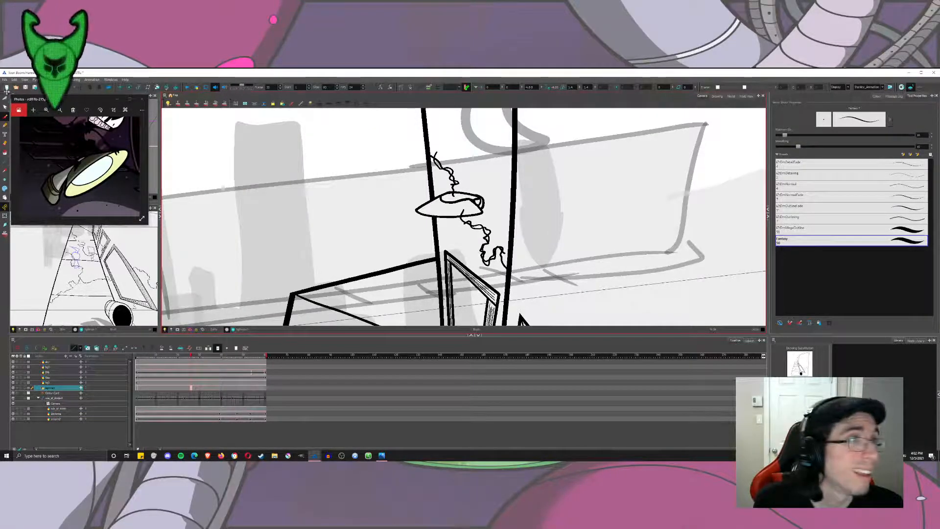
Trim the overlapping crack segments below the lamp with the Cutter, leaving a single jagged line that starts at its rim.
key(alt+s)
scroll(477, 254, up, 5)
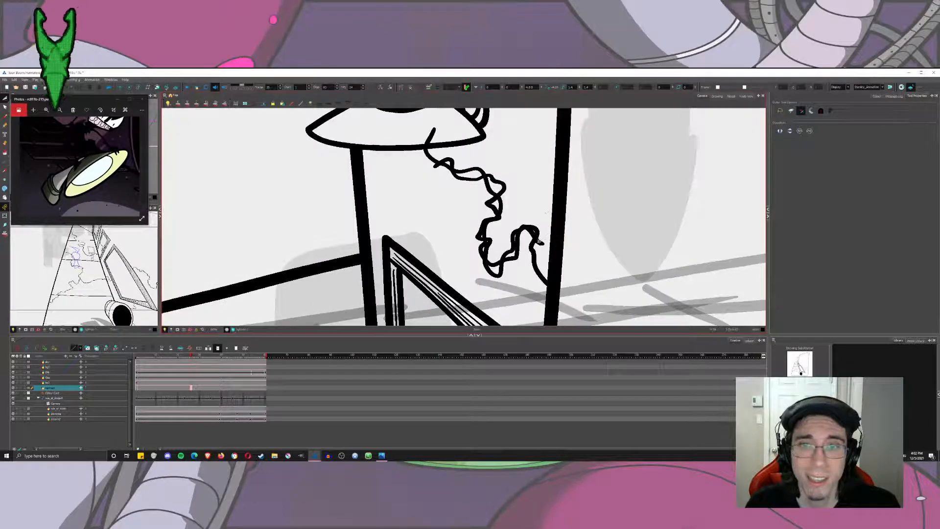
drag(518, 259, 512, 249)
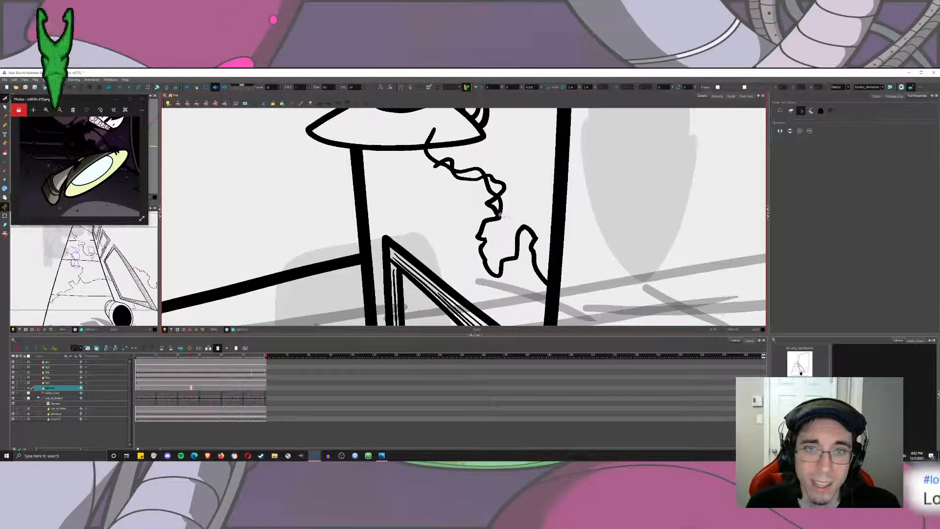
drag(509, 174, 499, 205)
drag(476, 163, 471, 173)
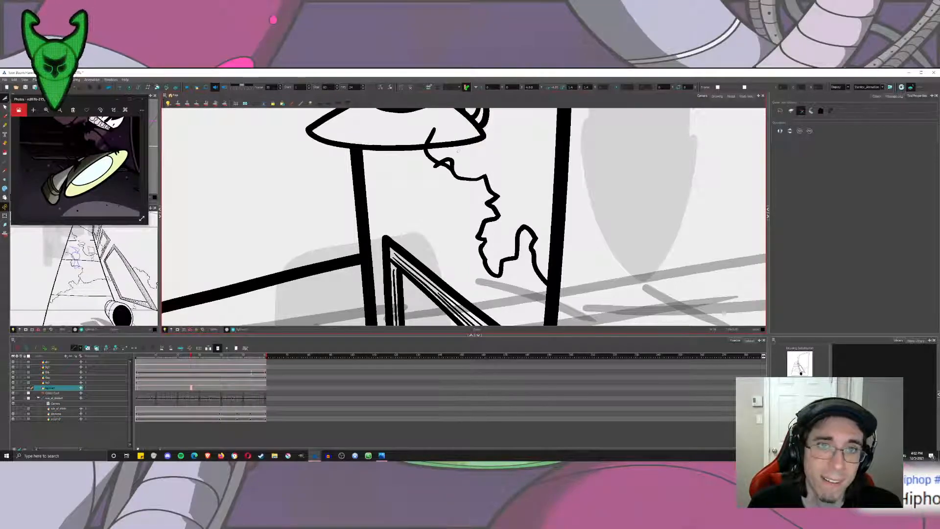
drag(436, 141, 427, 135)
Trim the surplus crack segments above the lamp and the stub overlapping its top, leaving one clean jagged line.
mouse_move(439, 170)
mouse_down()
mouse_move(435, 164)
mouse_move(469, 198)
mouse_move(475, 244)
mouse_up()
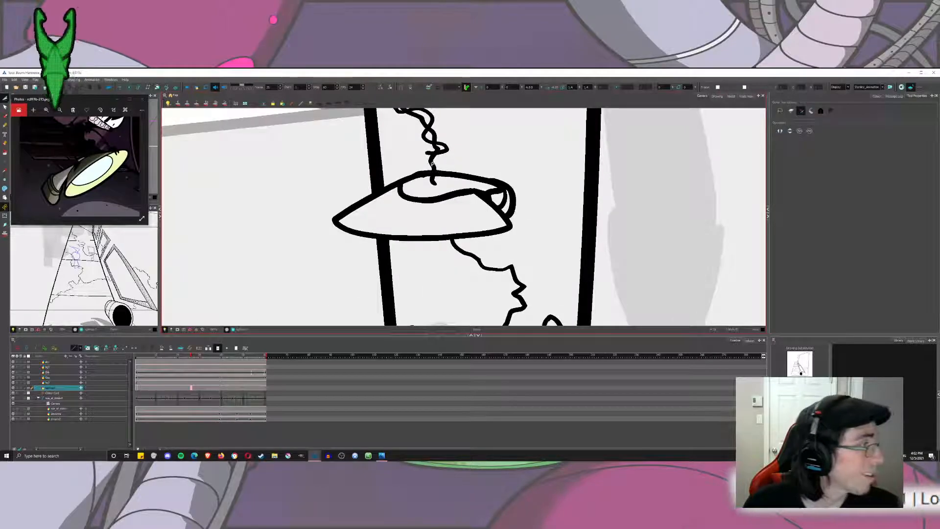
drag(442, 173, 464, 241)
mouse_move(460, 251)
mouse_down()
mouse_move(456, 201)
mouse_move(415, 165)
mouse_up()
drag(405, 139, 415, 143)
scroll(467, 217, down, 12)
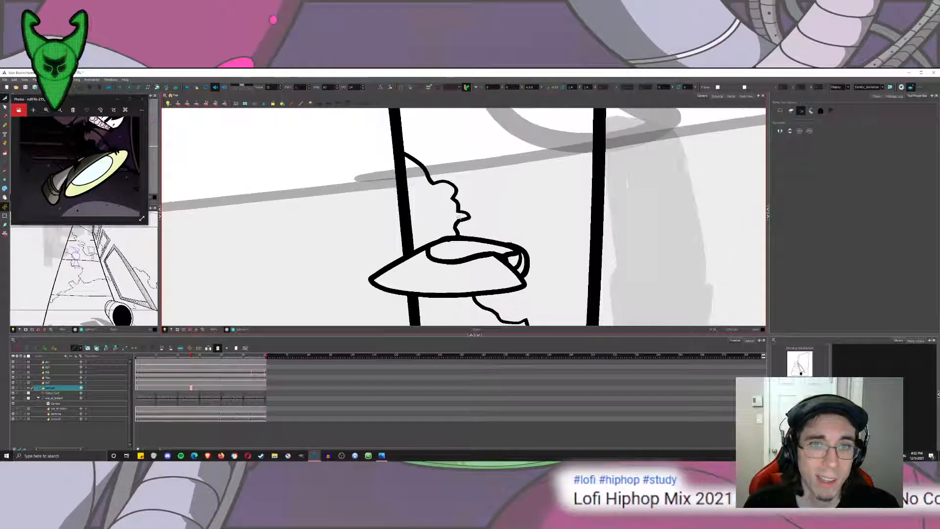
scroll(467, 217, down, 2)
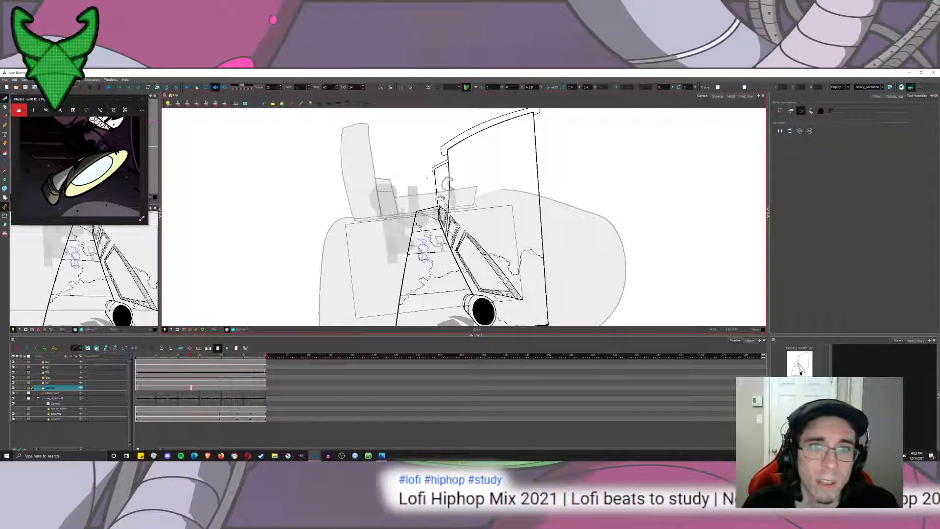
scroll(464, 175, up, 5)
key(alt+b)
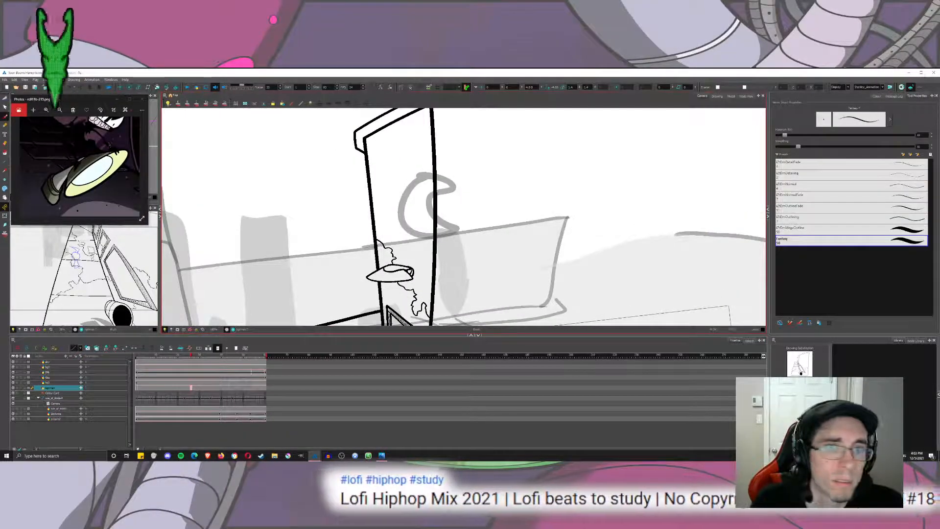
mouse_move(385, 239)
mouse_down()
mouse_move(372, 133)
mouse_move(371, 141)
mouse_move(426, 113)
mouse_move(428, 246)
mouse_up()
drag(428, 203, 403, 244)
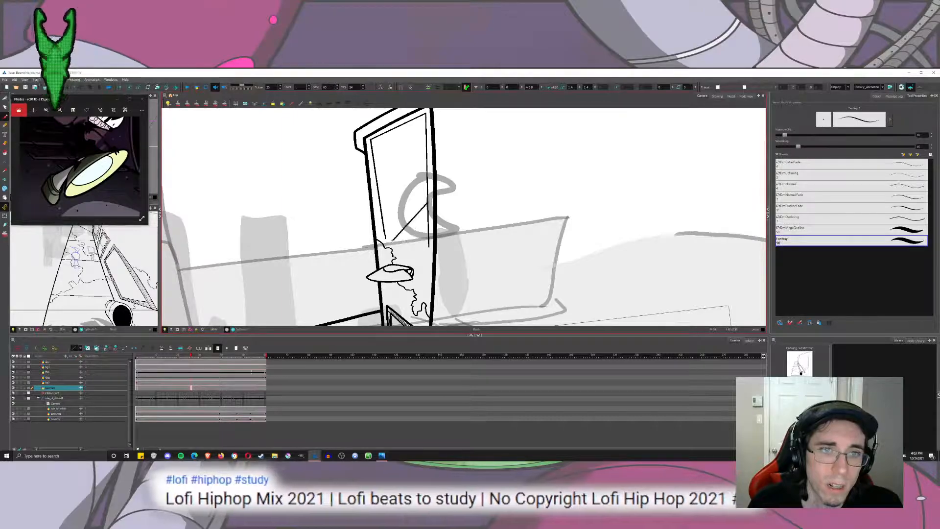
scroll(419, 226, down, 5)
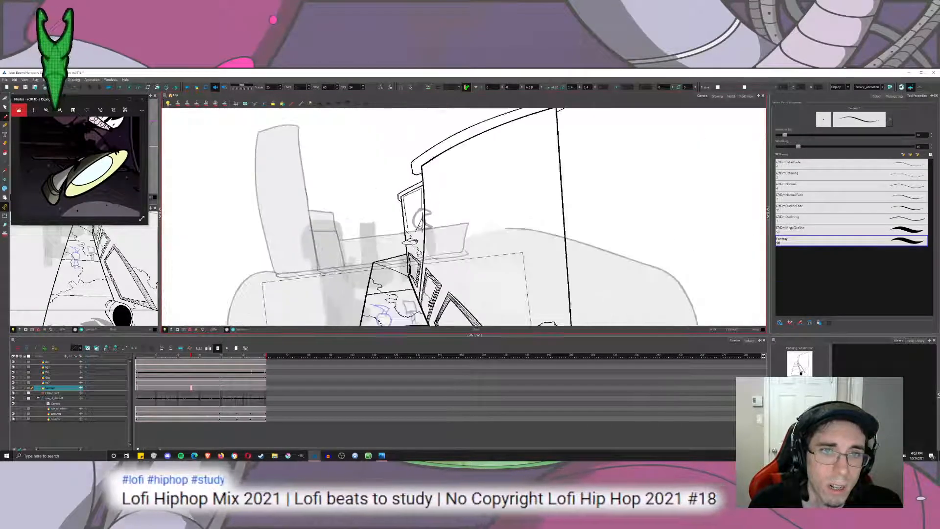
scroll(420, 226, down, 1)
key(ctrl+z)
key(ctrl+z)
key(ctrl+z)
key(ctrl+z)
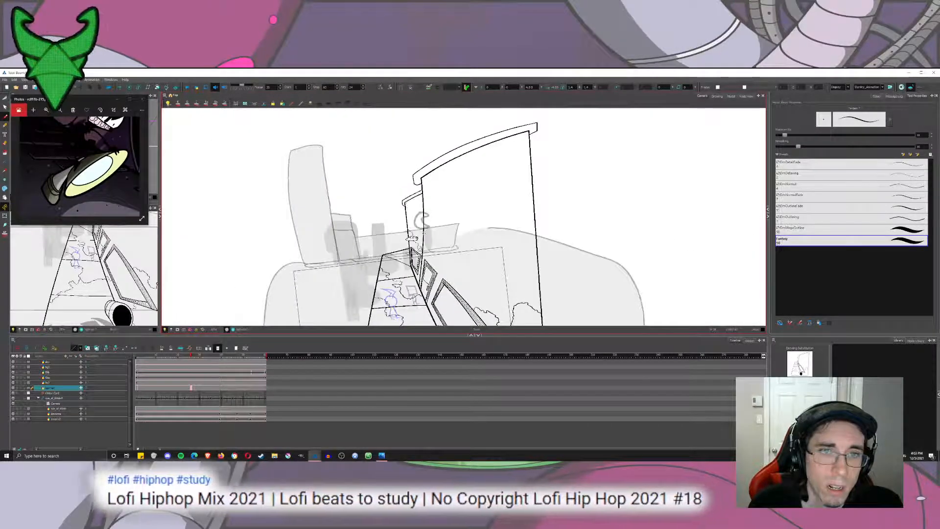
Display the red perspective guide near the timeline's start and ink two thin lines from the vanishing point across the far wall.
click(5, 233)
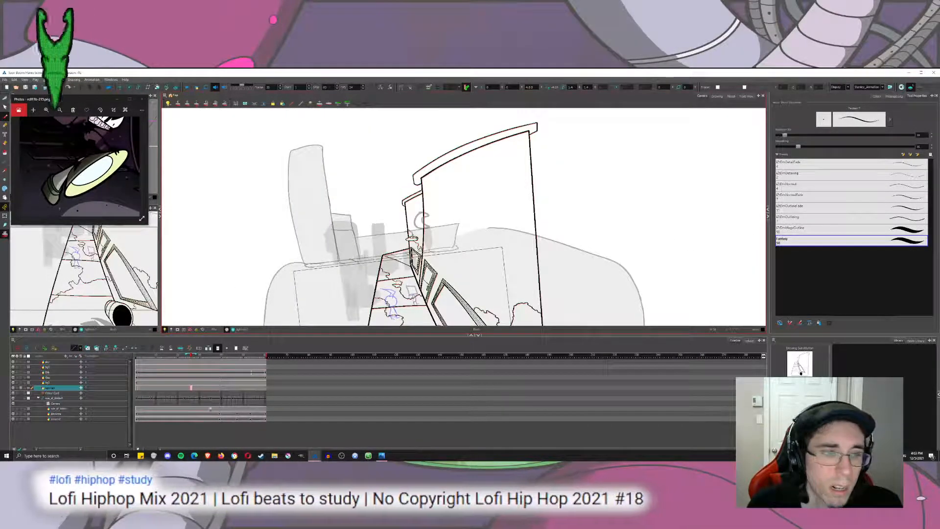
click(139, 356)
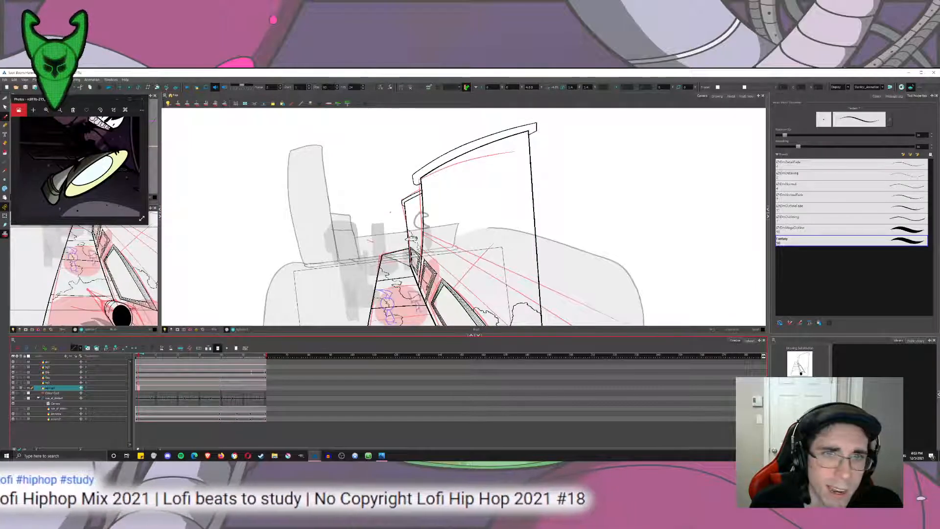
scroll(362, 242, up, 5)
drag(493, 176, 524, 152)
scroll(516, 158, down, 1)
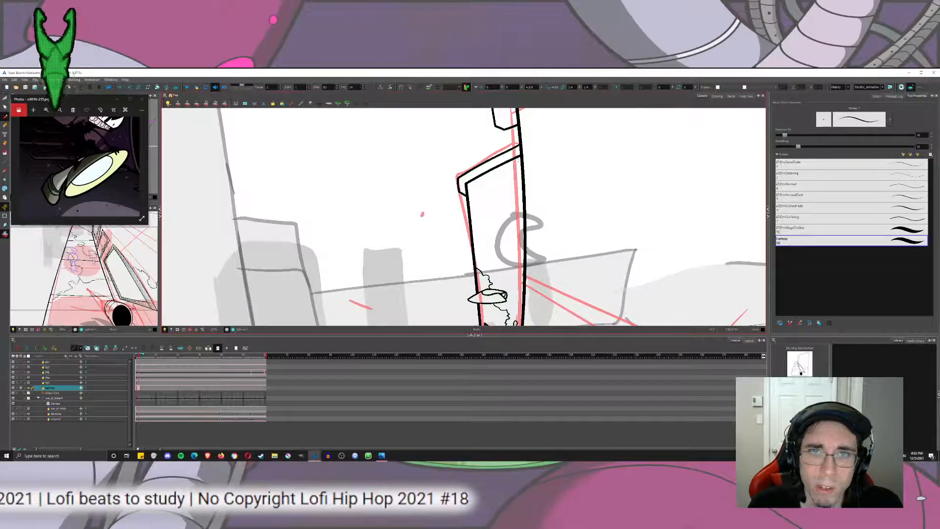
mouse_move(517, 169)
mouse_down()
mouse_move(422, 214)
mouse_move(514, 281)
mouse_up()
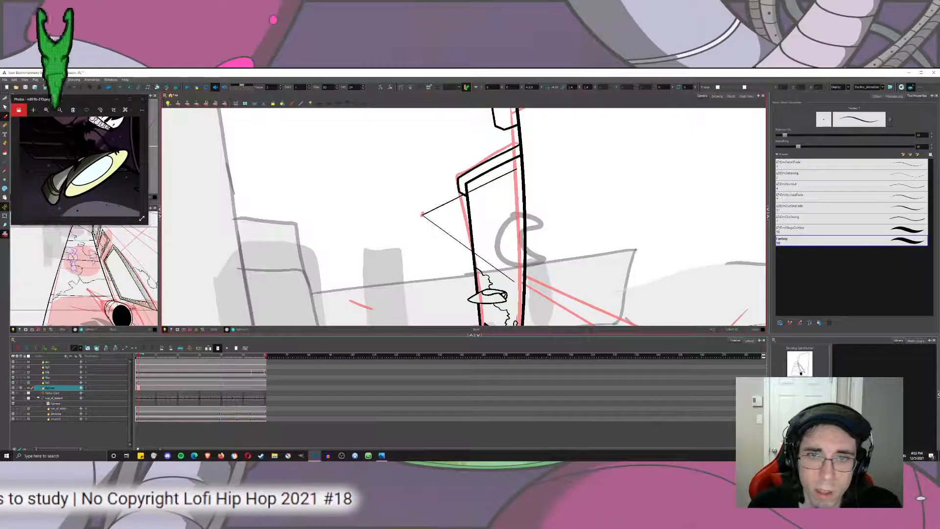
key(ctrl+z)
mouse_move(423, 214)
mouse_down()
mouse_move(520, 285)
mouse_move(516, 167)
mouse_move(520, 285)
mouse_up()
key(ctrl+z)
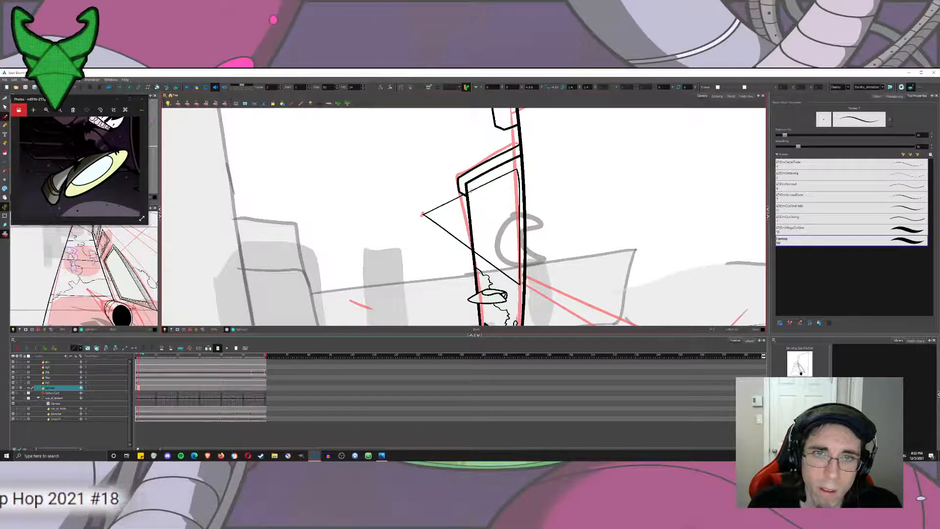
Ink the thin inner side edges of the far wall's panel between the two perspective lines, redoing the first strokes.
drag(470, 188, 479, 260)
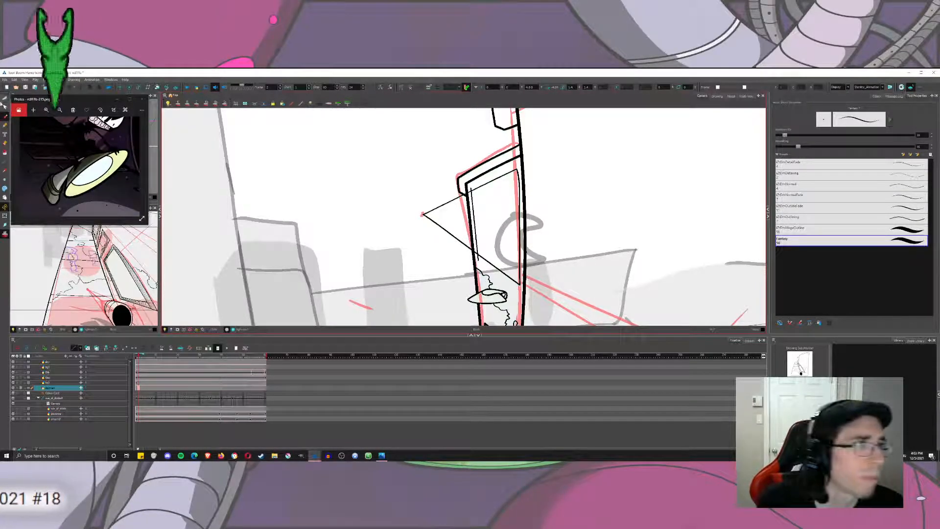
key(alt+t)
scroll(589, 203, up, 4)
key(ctrl+z)
key(ctrl+z)
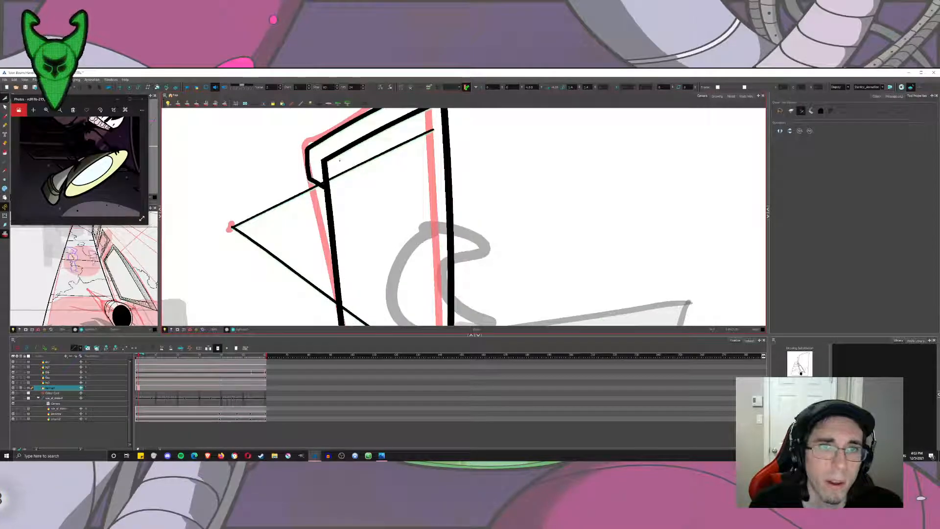
key(alt+b)
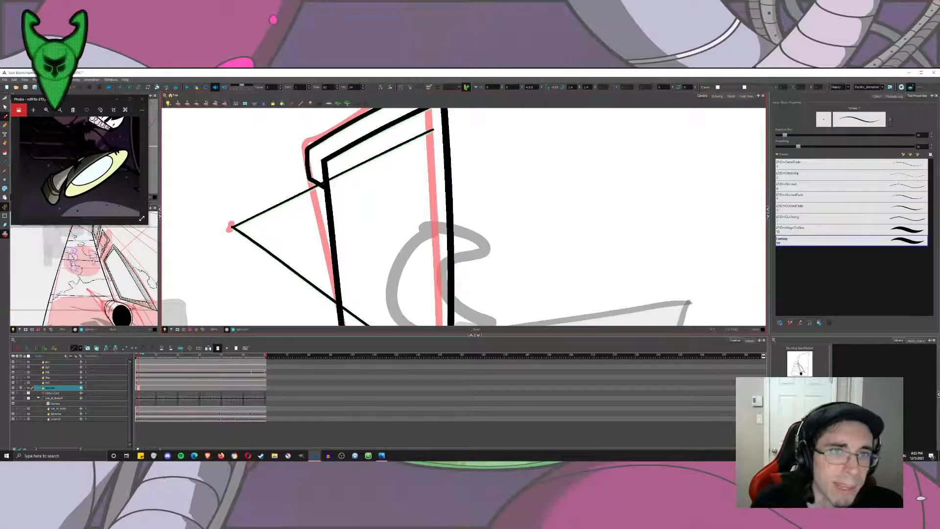
drag(332, 171, 351, 318)
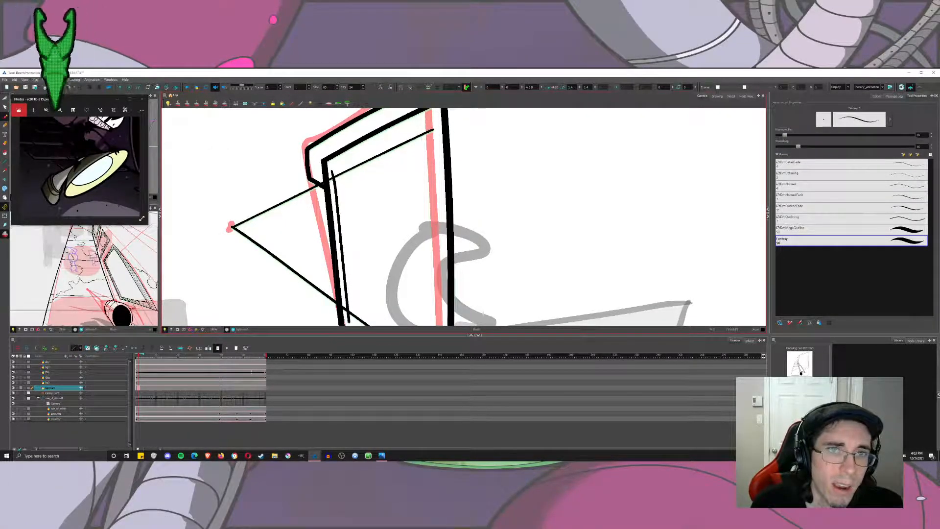
scroll(431, 323, down, 3)
drag(432, 126, 438, 284)
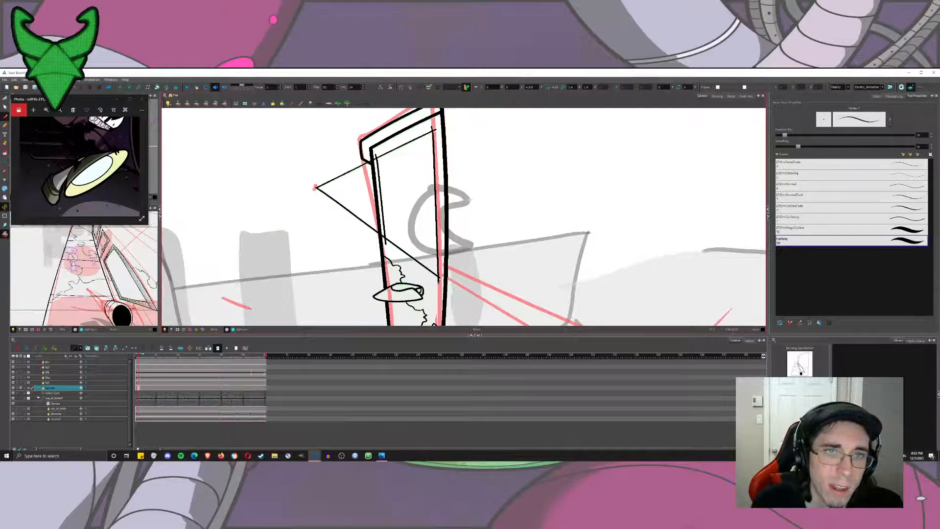
Try to trim the panel's construction lines, and relaunch Toon Boom Harmony Premium from the desktop.
click(4, 99)
click(5, 234)
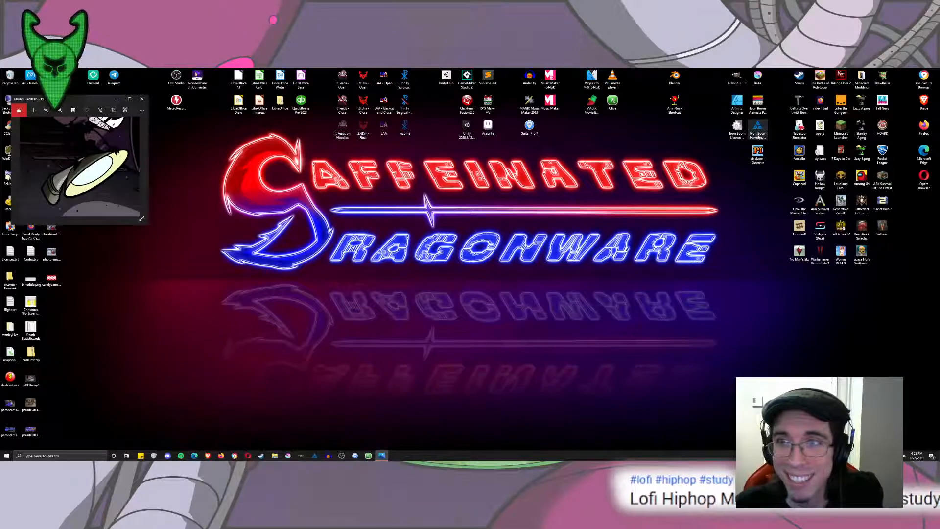
double_click(758, 131)
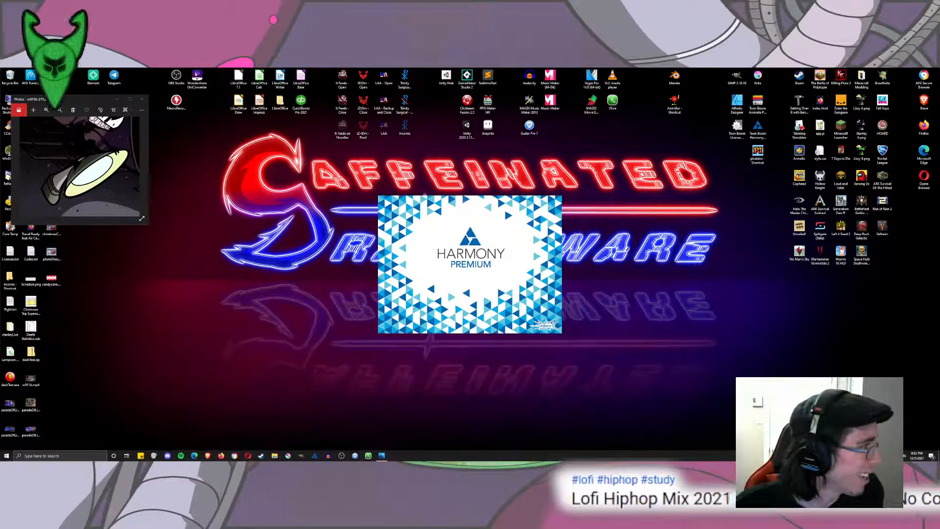
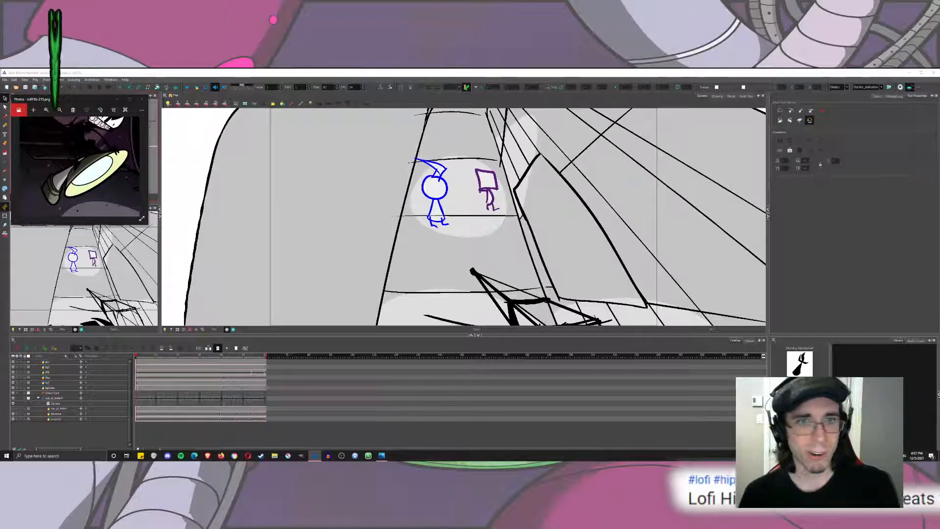
Choose the Brush and open the building line-art layer's drawing at the start of the timeline in the Drawing view.
click(216, 206)
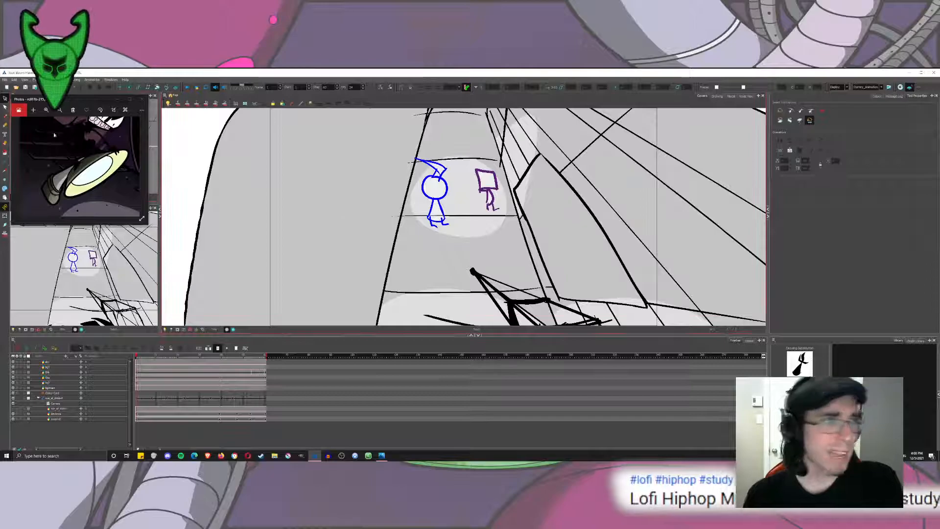
click(4, 117)
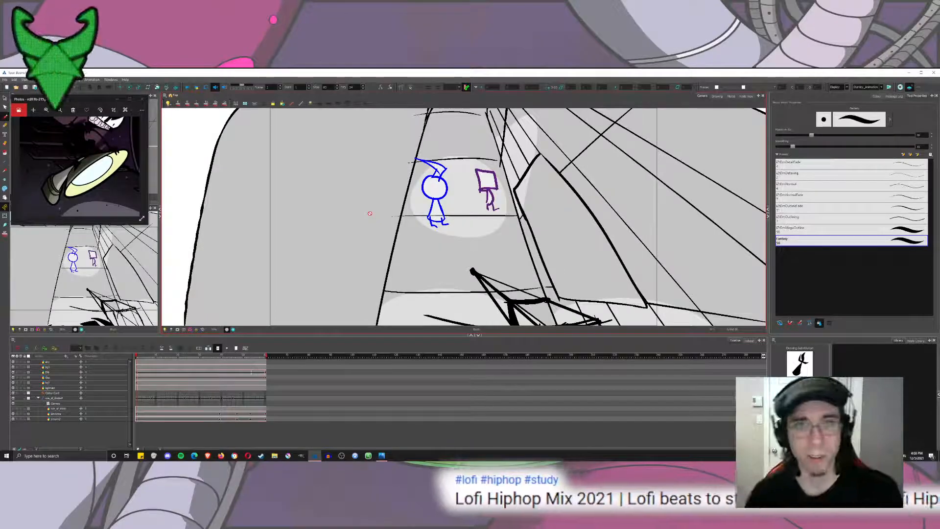
click(138, 389)
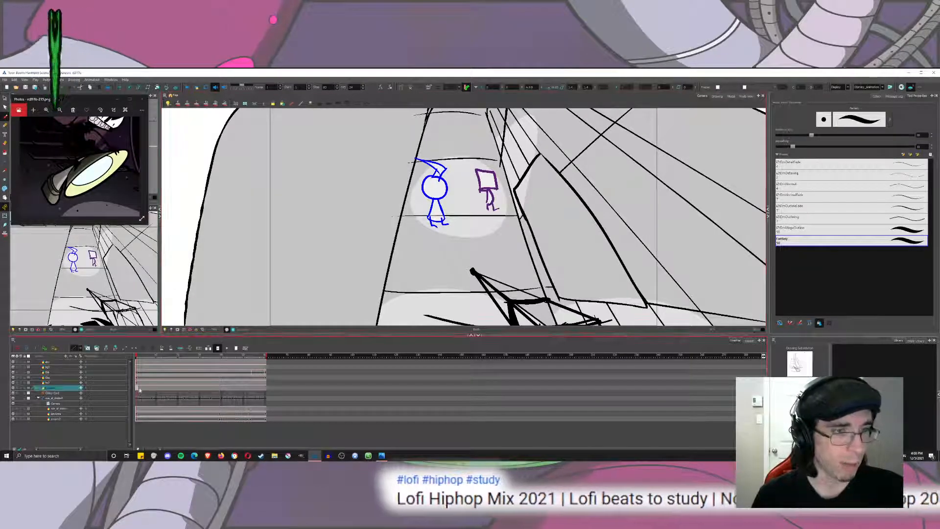
drag(344, 271, 339, 291)
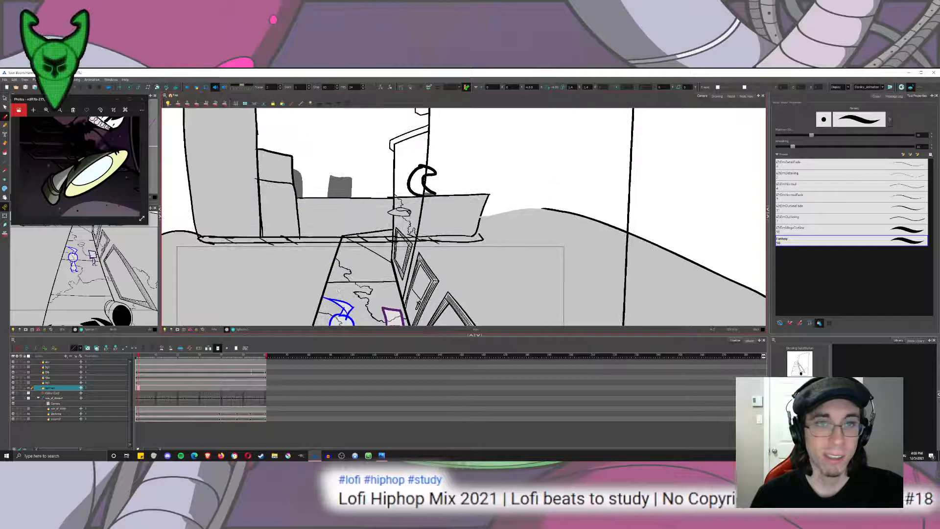
click(721, 97)
Turn on the onion skin while working on the narrow building's upper section.
mouse_move(478, 112)
mouse_down()
mouse_move(427, 202)
mouse_move(409, 283)
mouse_up()
scroll(413, 171, up, 3)
scroll(445, 240, down, 3)
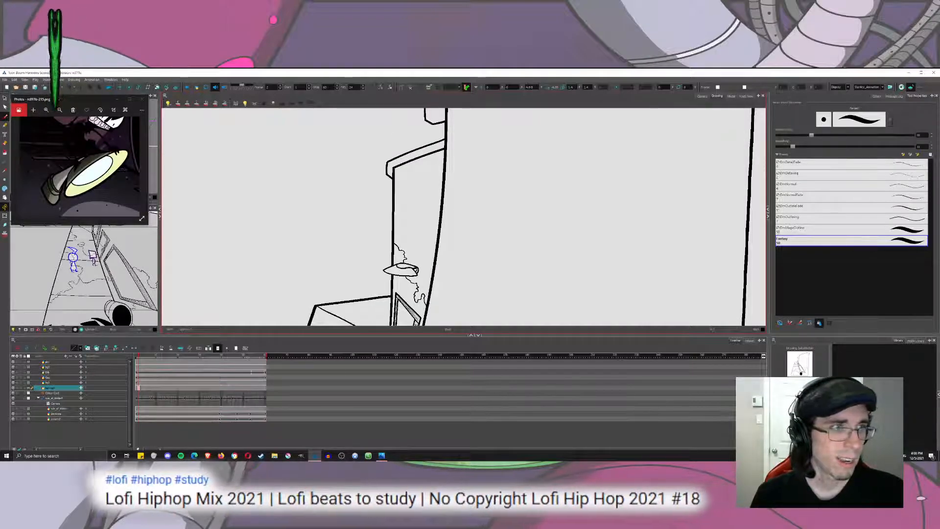
click(4, 234)
scroll(329, 194, up, 3)
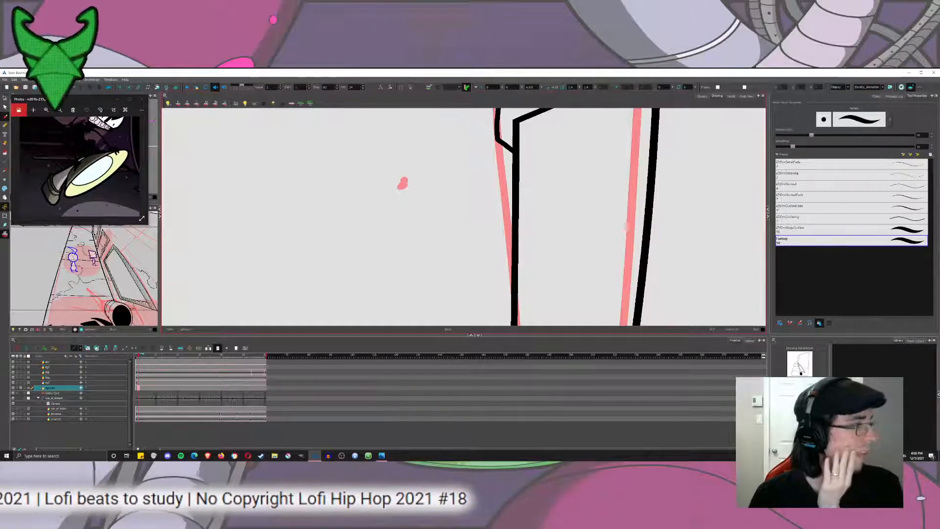
drag(406, 178, 513, 148)
drag(522, 122, 436, 163)
key(ctrl+z)
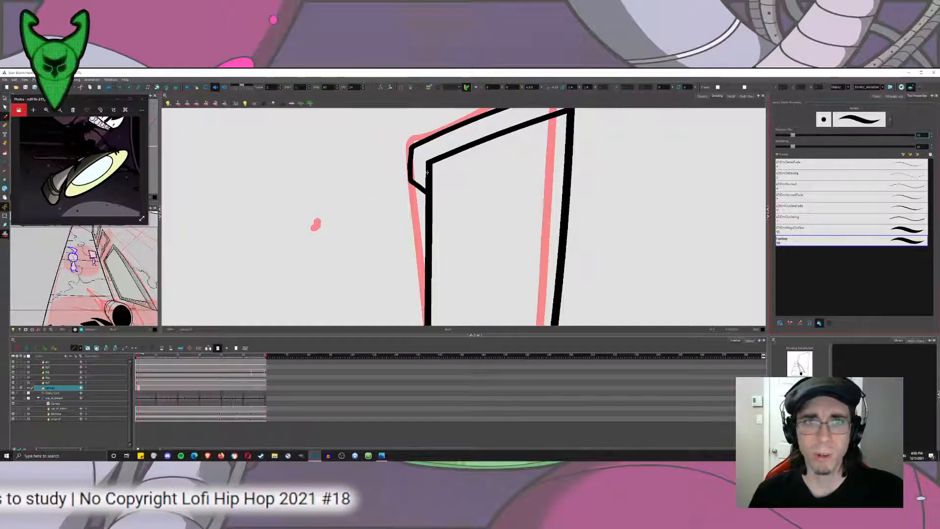
Reduce the brush size and draw a window's top perspective line from the pink vanishing-point mark to the narrow building's right edge.
drag(793, 135, 787, 135)
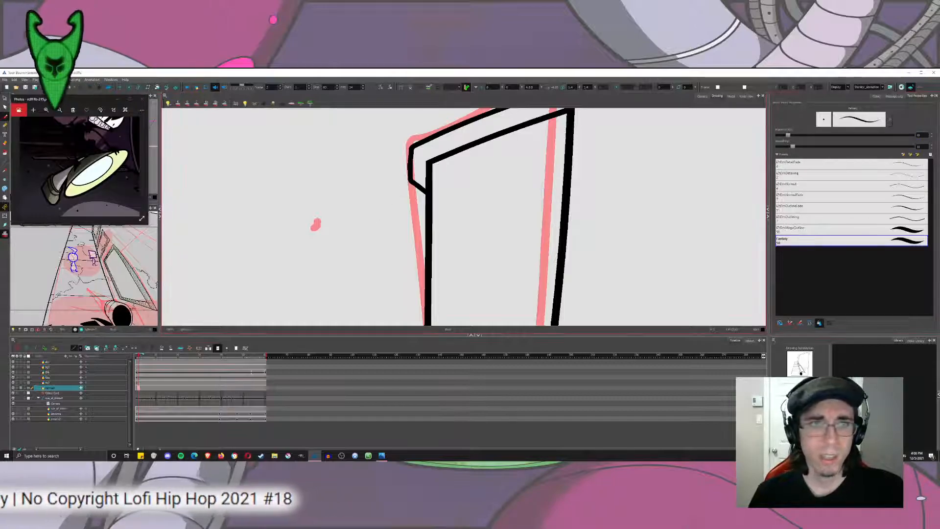
drag(317, 225, 568, 123)
key(ctrl+z)
mouse_move(317, 224)
mouse_down()
mouse_move(472, 149)
mouse_move(569, 119)
mouse_move(316, 235)
mouse_move(316, 222)
mouse_move(419, 171)
mouse_move(565, 125)
mouse_up()
key(ctrl+z)
key(ctrl+z)
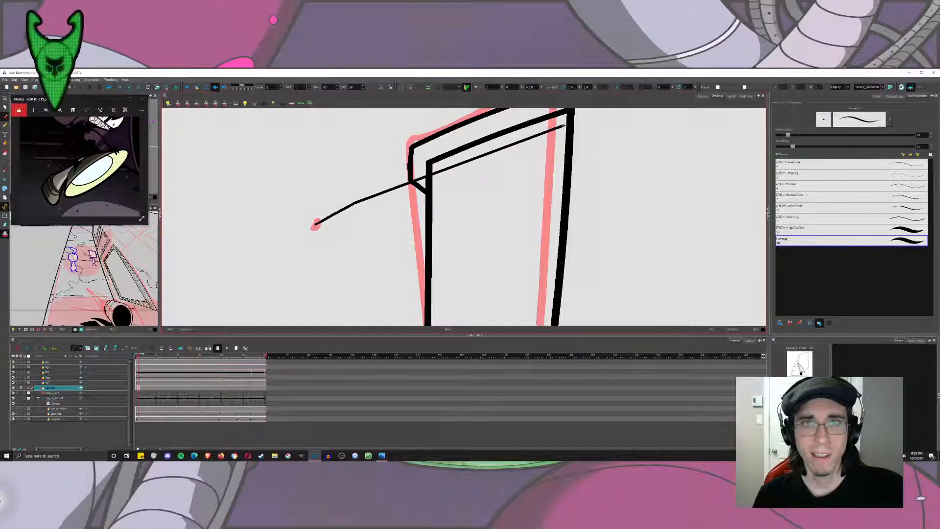
Draw the window's lower perspective line from the vanishing-point mark and its left vertical edge along the building's left outline.
mouse_move(316, 224)
mouse_down()
mouse_move(444, 229)
mouse_move(539, 263)
mouse_up()
scroll(416, 178, down, 2)
key(ctrl+z)
drag(304, 156, 526, 278)
scroll(426, 241, up, 2)
drag(417, 128, 413, 266)
Draw the window's right vertical edge just inside the building's right outline, redoing the stroke until it runs parallel to it.
scroll(432, 253, down, 1)
scroll(432, 253, down, 2)
drag(493, 151, 477, 312)
key(ctrl+z)
drag(492, 152, 468, 325)
key(ctrl+z)
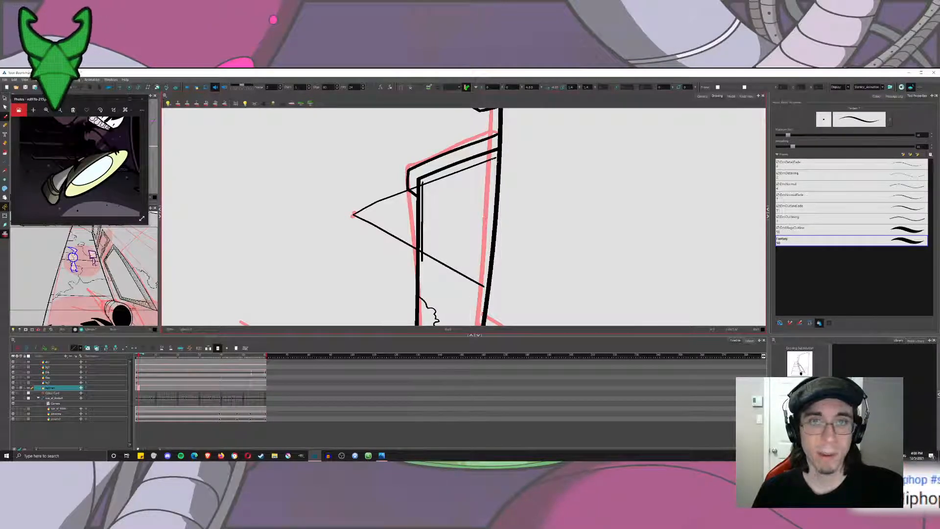
drag(493, 156, 480, 307)
key(ctrl+z)
drag(494, 157, 472, 323)
key(ctrl+z)
drag(494, 157, 471, 323)
key(ctrl+z)
drag(495, 158, 486, 288)
key(ctrl+z)
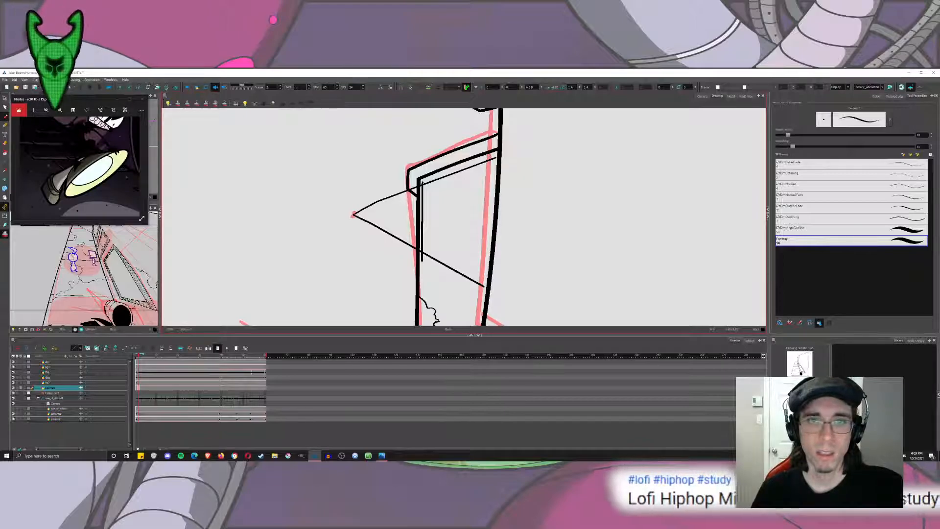
drag(492, 164, 472, 325)
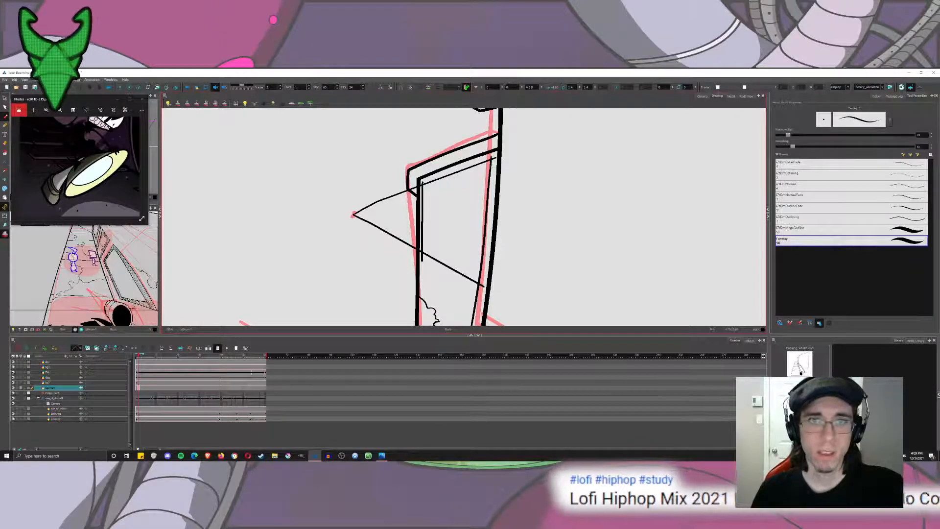
key(ctrl+z)
drag(490, 159, 453, 403)
key(ctrl+z)
drag(490, 160, 473, 325)
key(ctrl+z)
drag(490, 161, 474, 325)
key(ctrl+z)
drag(491, 165, 475, 395)
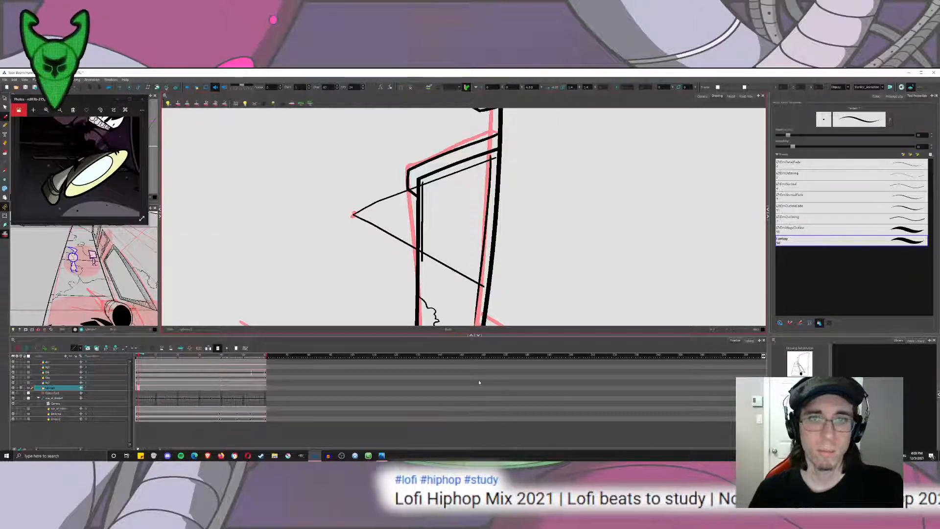
key(ctrl+z)
drag(490, 165, 472, 327)
key(ctrl+z)
drag(491, 164, 474, 325)
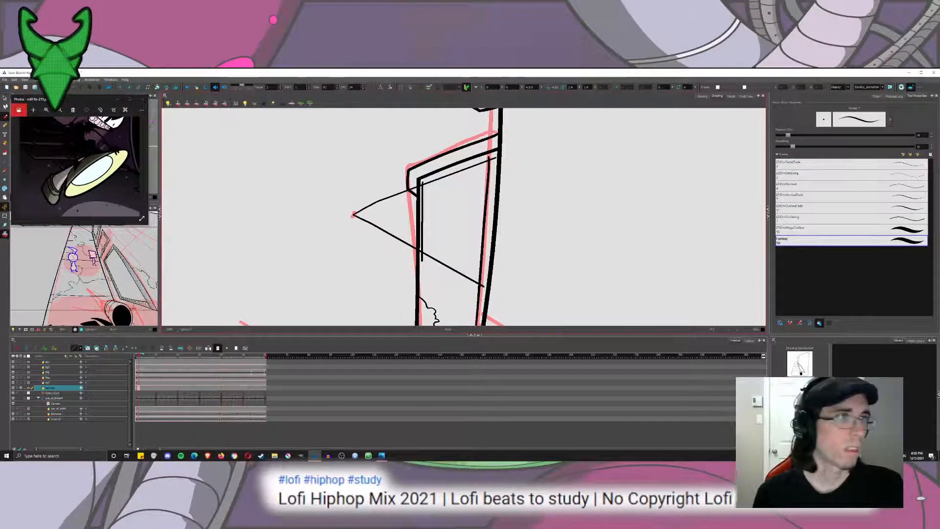
Cut away the perspective and edge lines that overshoot the window's corners, leaving a closed four-sided outline.
click(5, 98)
click(22, 101)
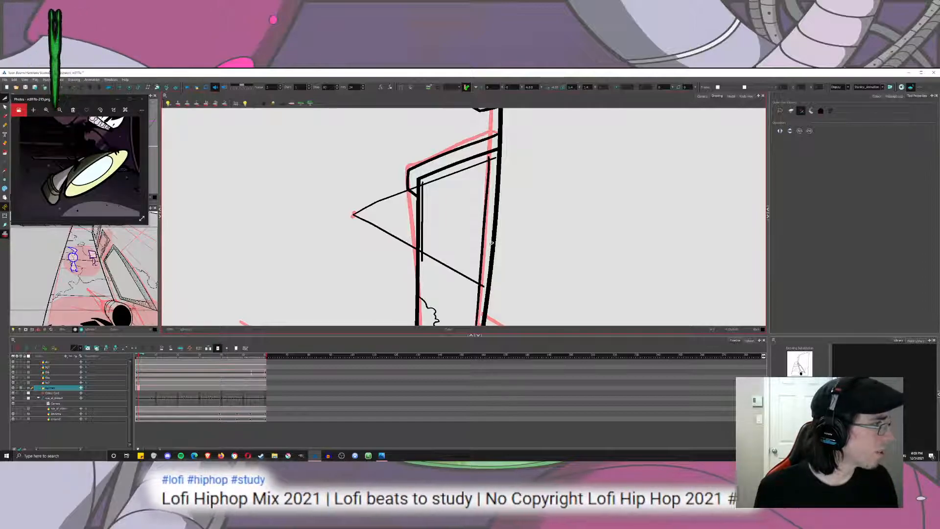
drag(488, 293, 495, 258)
drag(482, 260, 490, 253)
drag(503, 127, 509, 184)
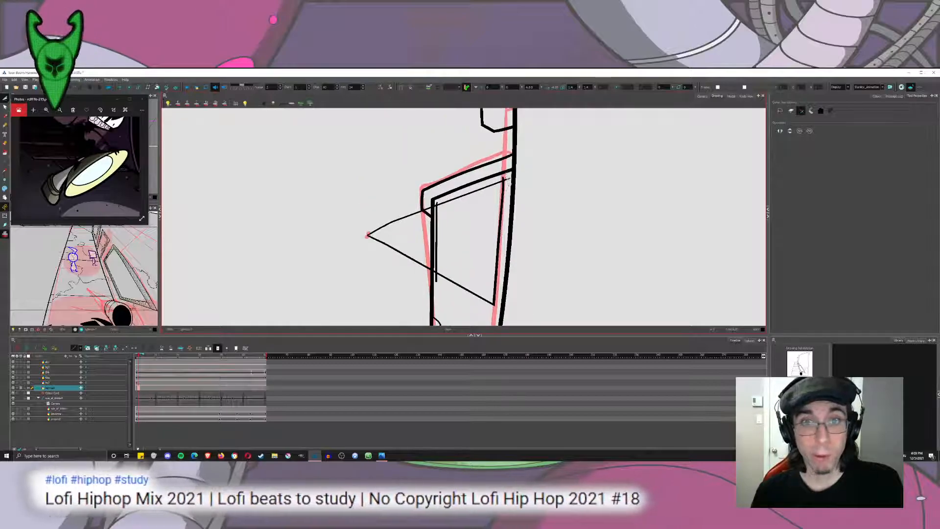
scroll(421, 184, up, 4)
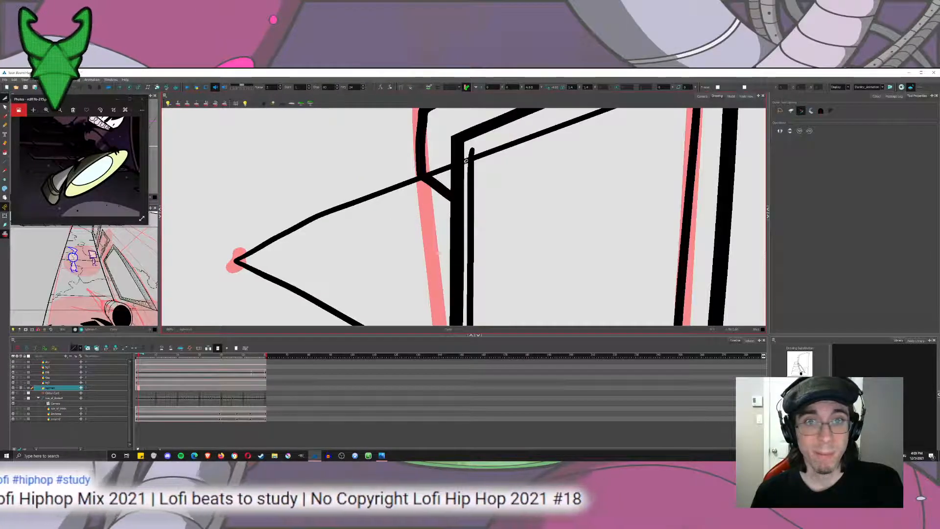
mouse_move(467, 156)
mouse_down()
mouse_move(474, 151)
mouse_move(401, 194)
mouse_up()
drag(391, 230, 427, 157)
mouse_move(286, 154)
mouse_down()
mouse_move(248, 210)
mouse_move(313, 217)
mouse_up()
mouse_move(500, 282)
mouse_down()
mouse_move(503, 217)
mouse_move(516, 265)
mouse_move(482, 241)
mouse_up()
scroll(508, 267, down, 5)
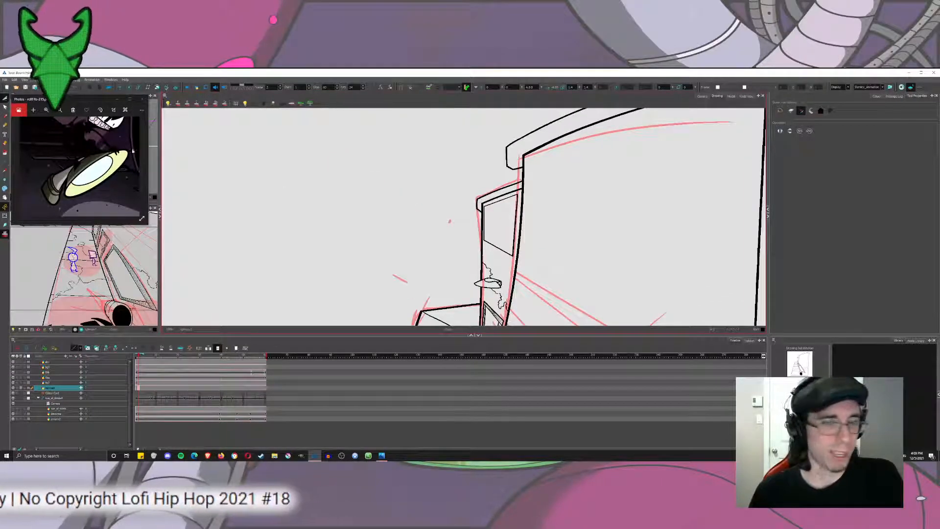
Brush an inner line across the window just above its bottom edge as the lower inner frame.
click(5, 124)
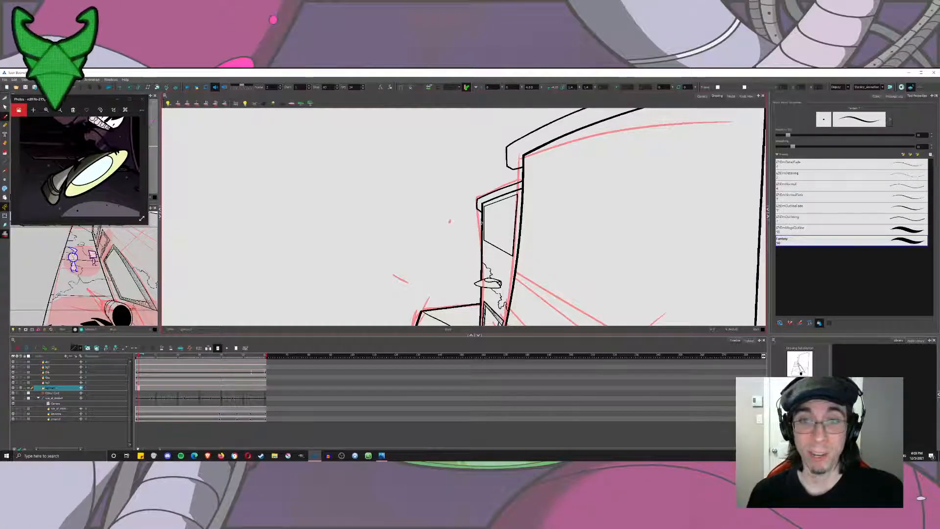
scroll(546, 254, up, 3)
scroll(436, 196, up, 3)
mouse_move(431, 255)
mouse_down()
mouse_move(417, 218)
mouse_move(531, 287)
mouse_up()
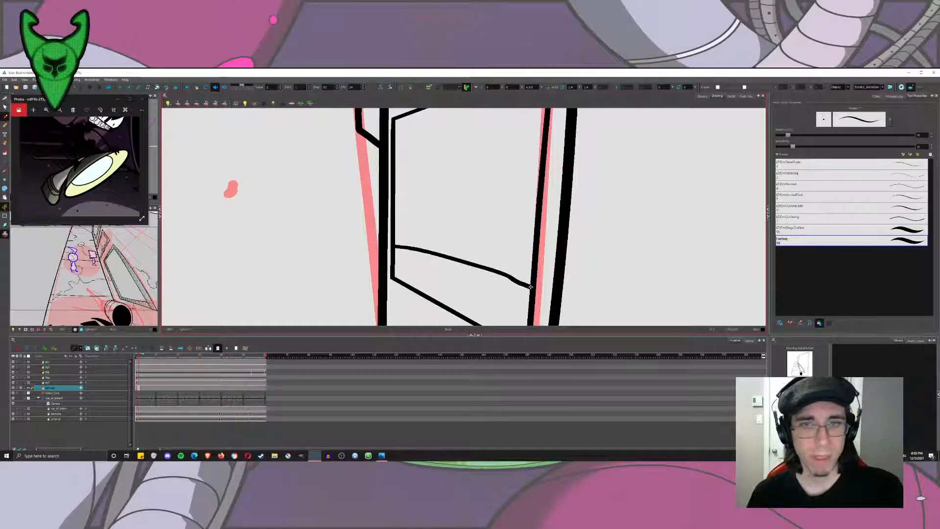
scroll(530, 287, down, 3)
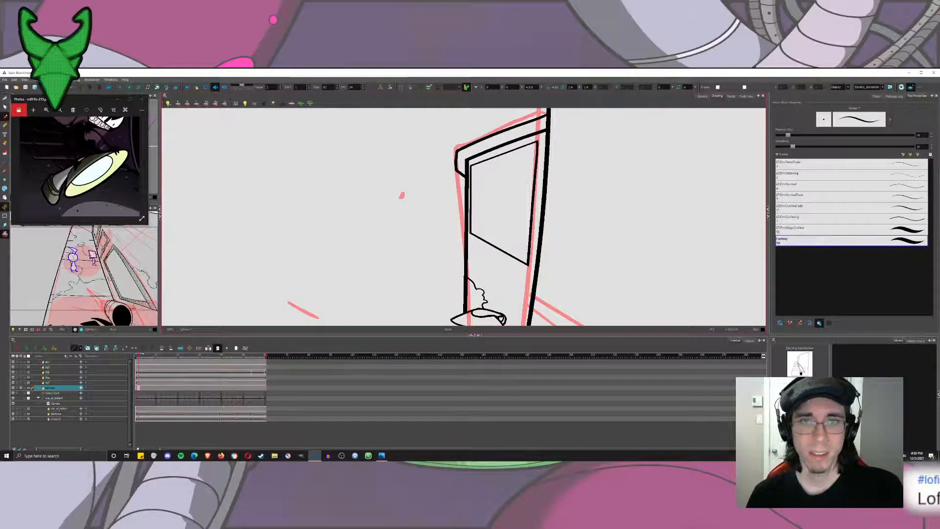
mouse_move(470, 225)
mouse_down()
mouse_move(530, 240)
mouse_move(529, 248)
mouse_up()
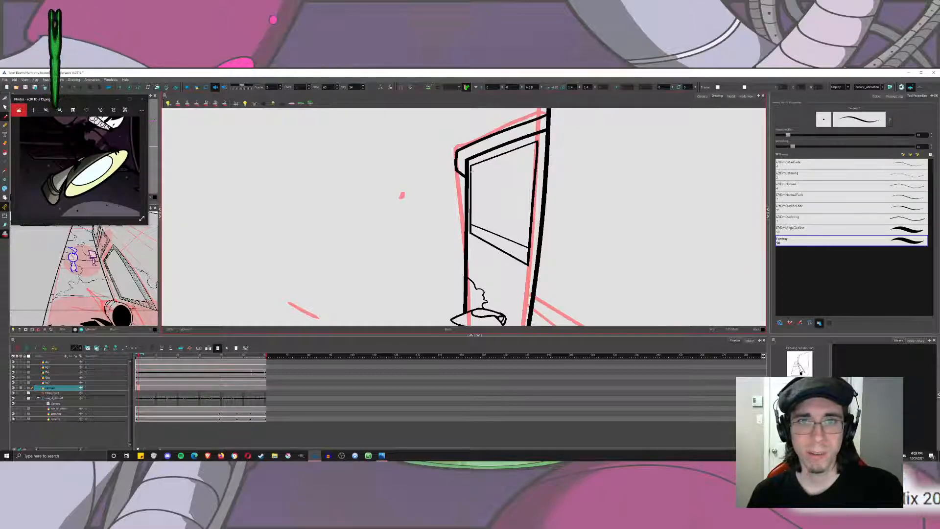
Draw the upper inner frame line just below the window's top edge, redoing it until the angle suits the perspective.
drag(471, 174, 536, 158)
key(ctrl+z)
drag(471, 175, 536, 166)
scroll(548, 183, down, 8)
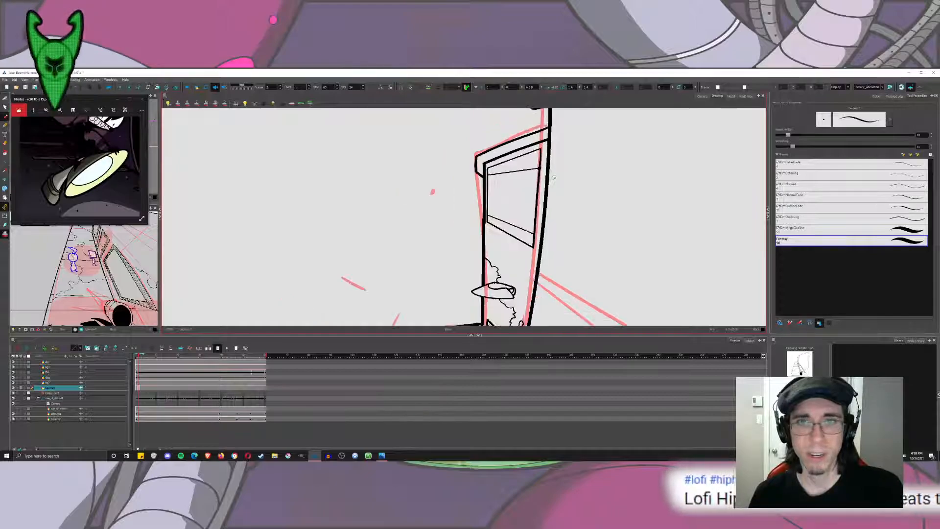
scroll(574, 173, up, 7)
key(ctrl+z)
drag(440, 180, 498, 163)
drag(447, 228, 491, 249)
mouse_move(468, 297)
mouse_down()
mouse_move(489, 140)
mouse_move(469, 290)
mouse_up()
Draw the left and right vertical lines of the window's inner frame.
drag(447, 220, 446, 174)
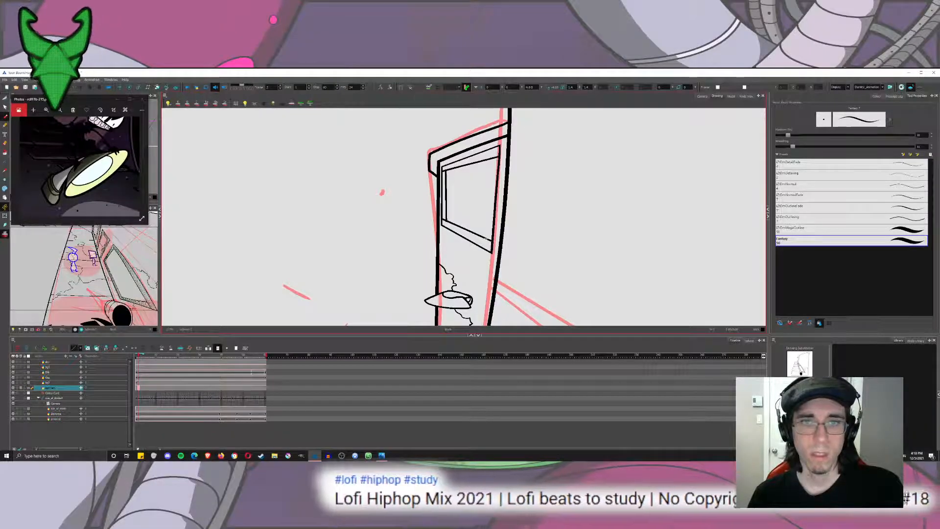
drag(485, 237, 489, 159)
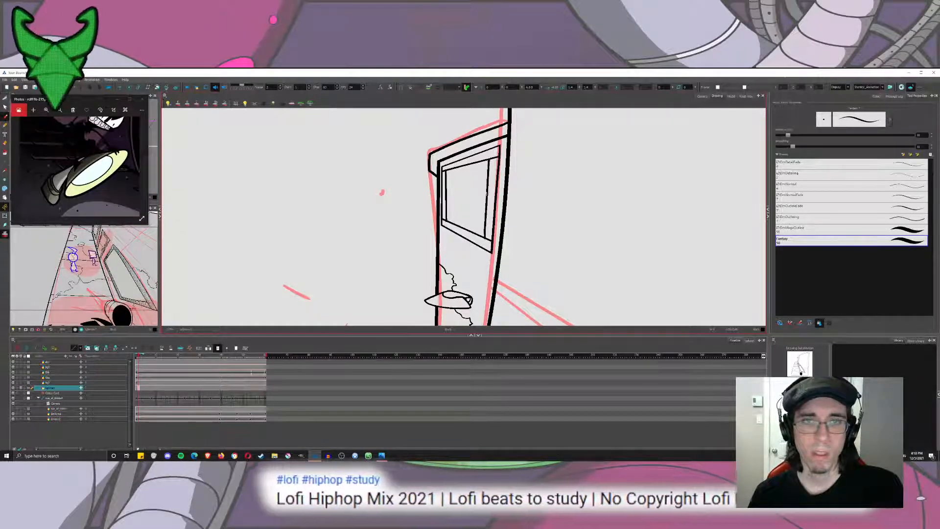
scroll(489, 206, down, 5)
scroll(493, 215, up, 7)
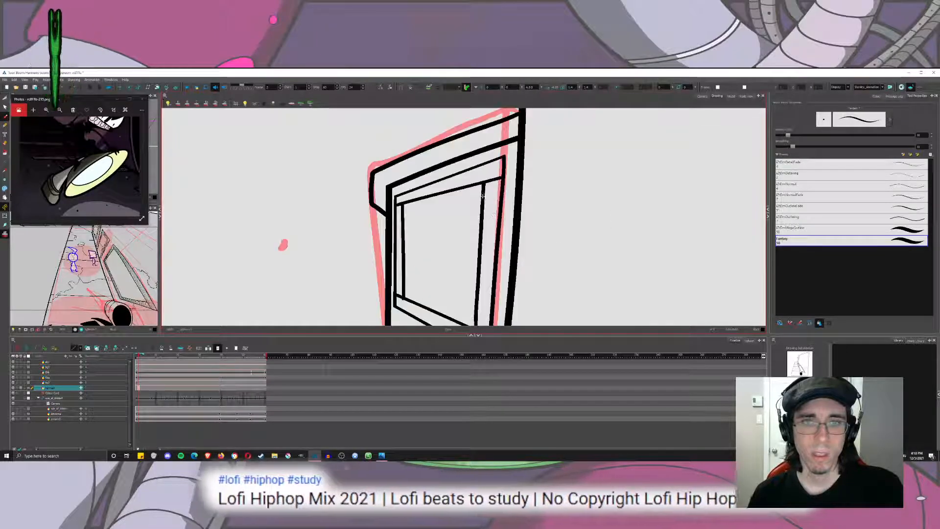
Try filling the side and top strips of the window frame with parallel detail lines.
scroll(483, 197, down, 2)
mouse_move(491, 149)
mouse_down()
mouse_move(479, 292)
mouse_move(496, 150)
mouse_move(489, 297)
mouse_up()
drag(401, 209, 402, 257)
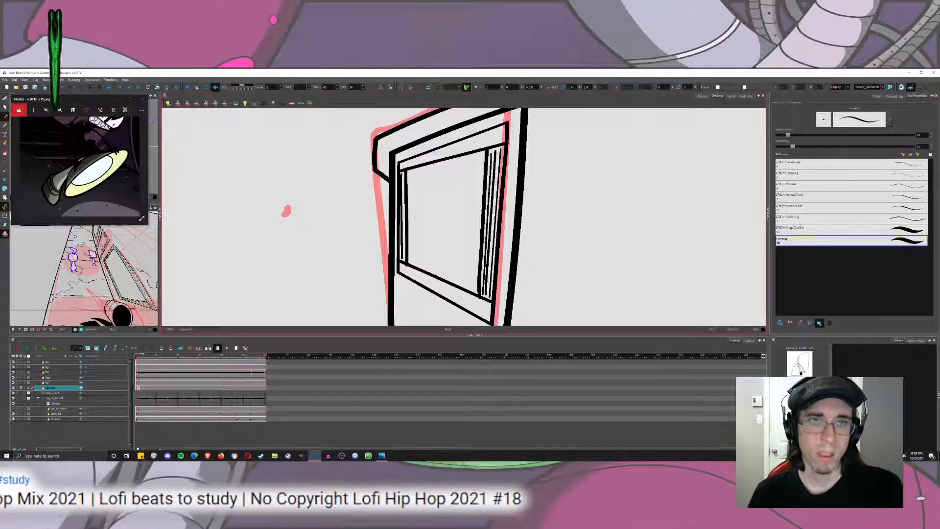
drag(407, 166, 504, 142)
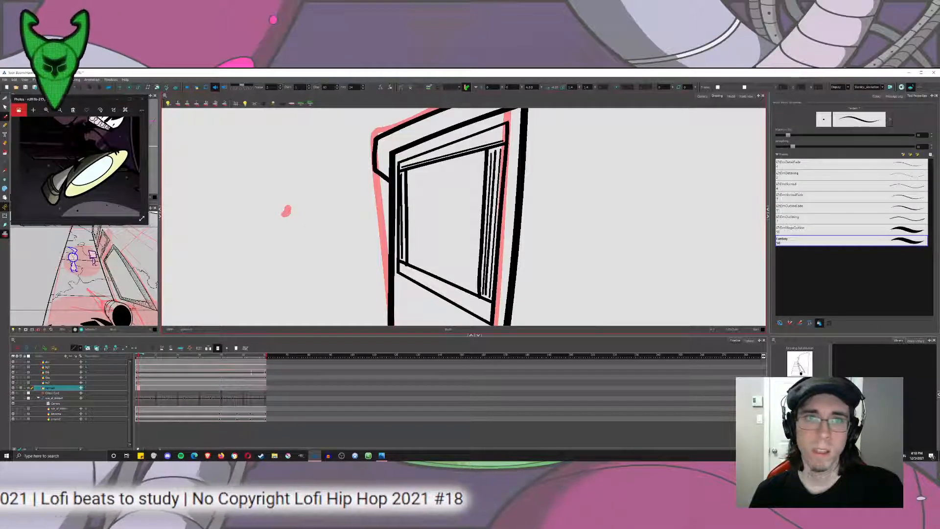
drag(402, 164, 506, 134)
key(ctrl+z)
key(ctrl+z)
key(ctrl+z)
key(ctrl+z)
key(ctrl+z)
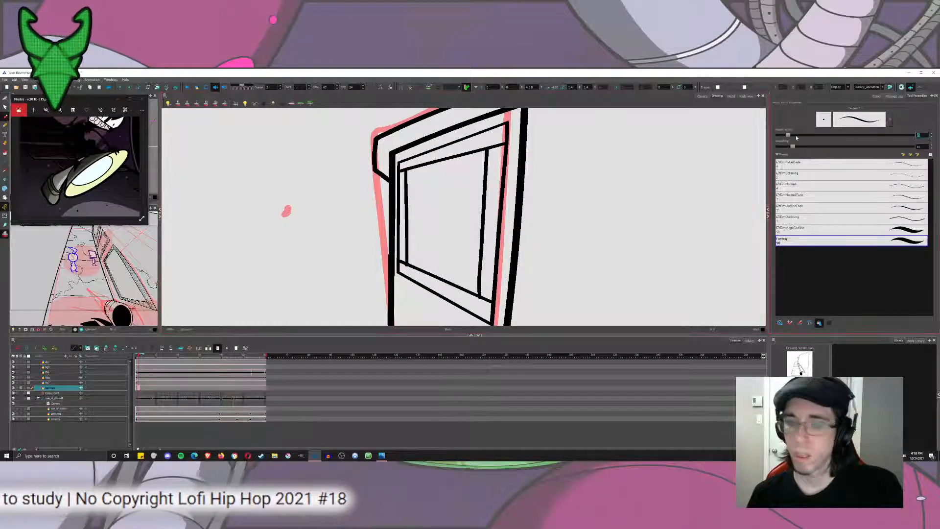
Try thinner detail lines along the window frame's top strip with a reduced brush size.
drag(788, 135, 784, 135)
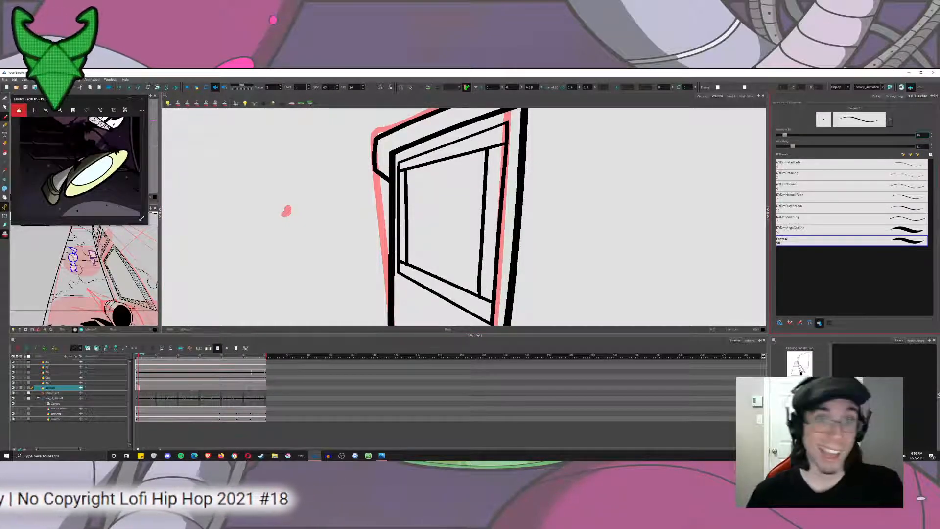
drag(402, 165, 503, 129)
mouse_move(401, 168)
mouse_down()
mouse_move(504, 139)
mouse_move(464, 145)
mouse_up()
key(ctrl+z)
key(ctrl+z)
key(ctrl+z)
key(ctrl+z)
drag(406, 165, 491, 136)
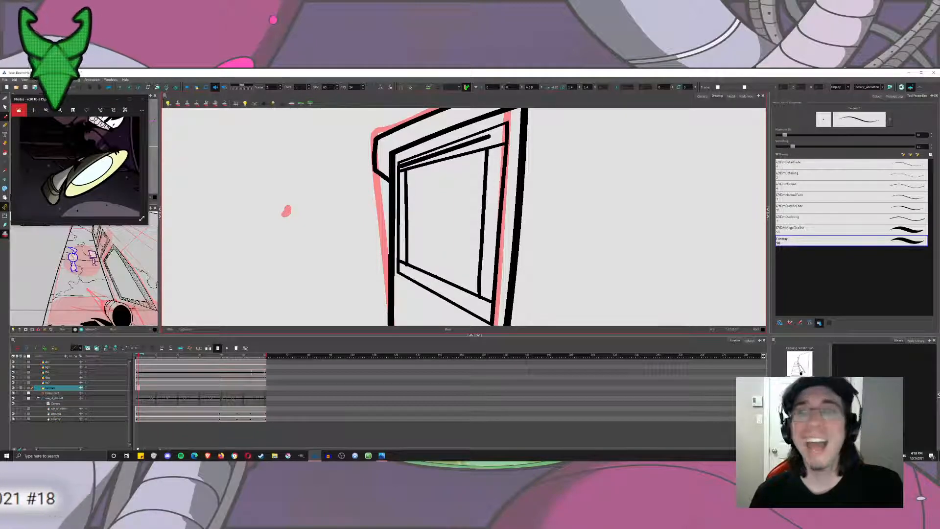
key(ctrl+z)
drag(385, 224, 514, 139)
key(ctrl+z)
mouse_move(404, 164)
mouse_down()
mouse_move(507, 129)
mouse_move(400, 165)
mouse_move(491, 144)
mouse_up()
key(ctrl+z)
key(ctrl+z)
key(ctrl+z)
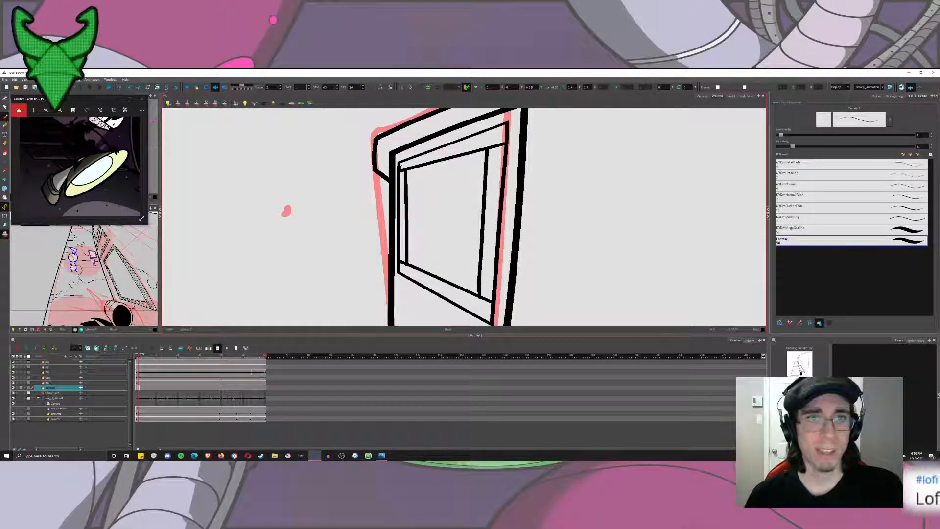
Draw several very thin perspective lines fanning across the window frame's top strip from its upper left corner.
drag(401, 167, 507, 127)
key(ctrl+z)
drag(402, 165, 500, 129)
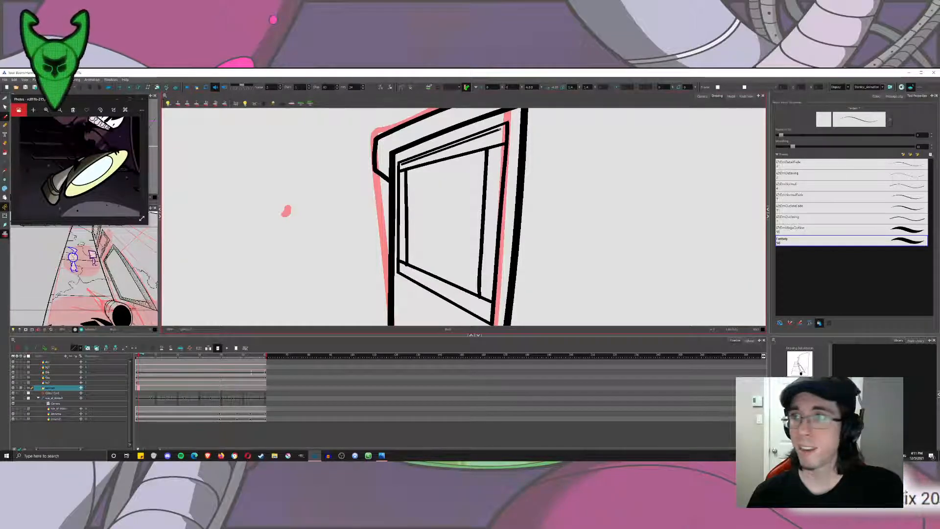
drag(401, 167, 489, 142)
key(ctrl+z)
mouse_move(401, 168)
mouse_down()
mouse_move(496, 138)
mouse_move(403, 168)
mouse_up()
key(ctrl+z)
drag(500, 134, 402, 165)
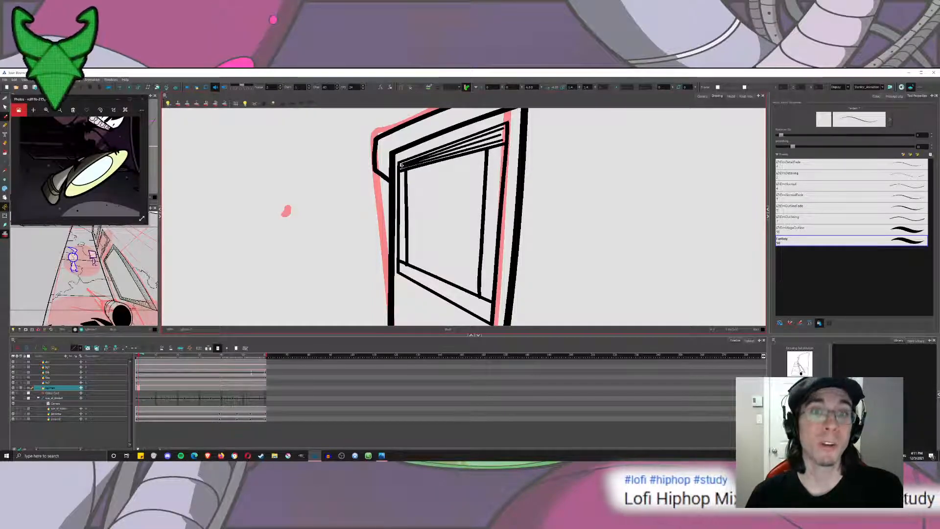
mouse_move(487, 171)
mouse_down()
mouse_move(476, 135)
mouse_move(471, 239)
mouse_up()
key(ctrl+z)
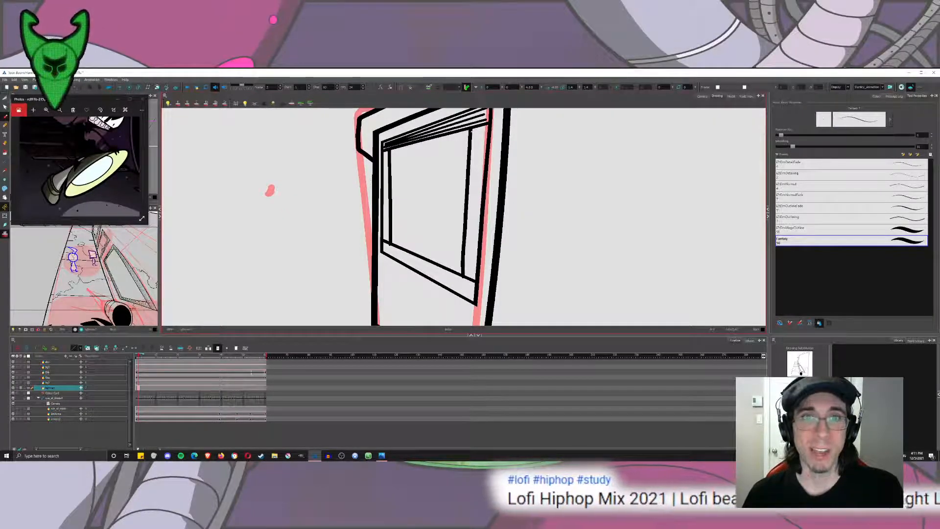
Fill the right and left side strips of the window frame with thin parallel vertical lines.
drag(474, 130, 470, 182)
key(ctrl+z)
mouse_move(474, 131)
mouse_down()
mouse_move(467, 277)
mouse_move(484, 132)
mouse_move(470, 275)
mouse_up()
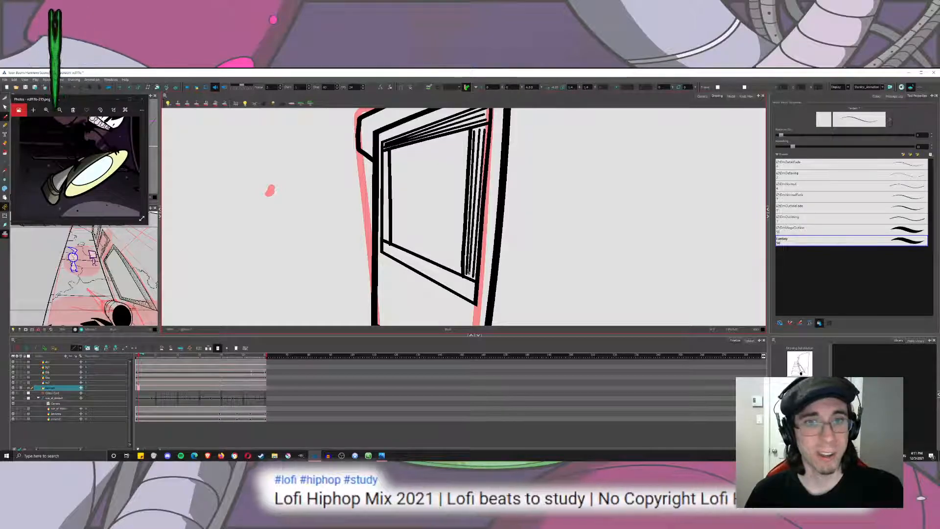
mouse_move(387, 154)
mouse_down()
mouse_move(383, 237)
mouse_move(386, 152)
mouse_up()
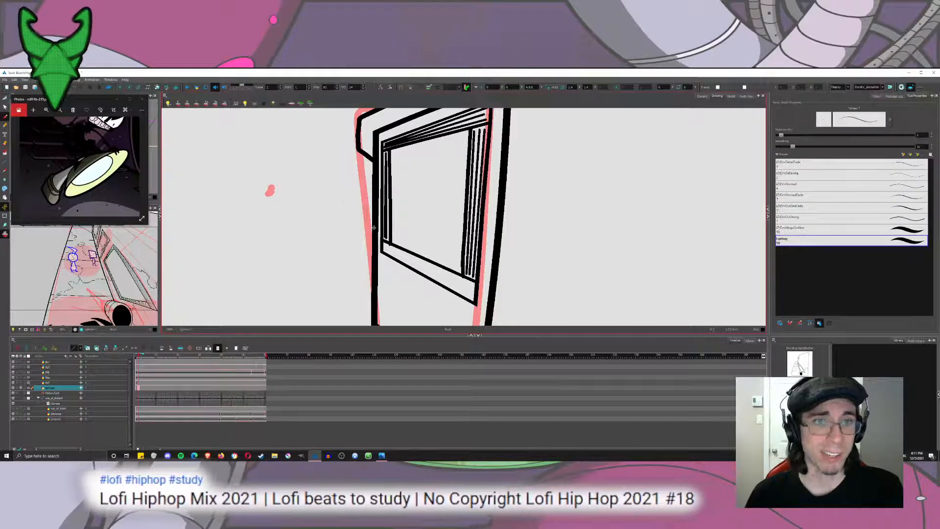
Draw two thin lines along the lower and upper edges inside the window frame's bottom strip.
key(alt+t)
scroll(426, 297, up, 4)
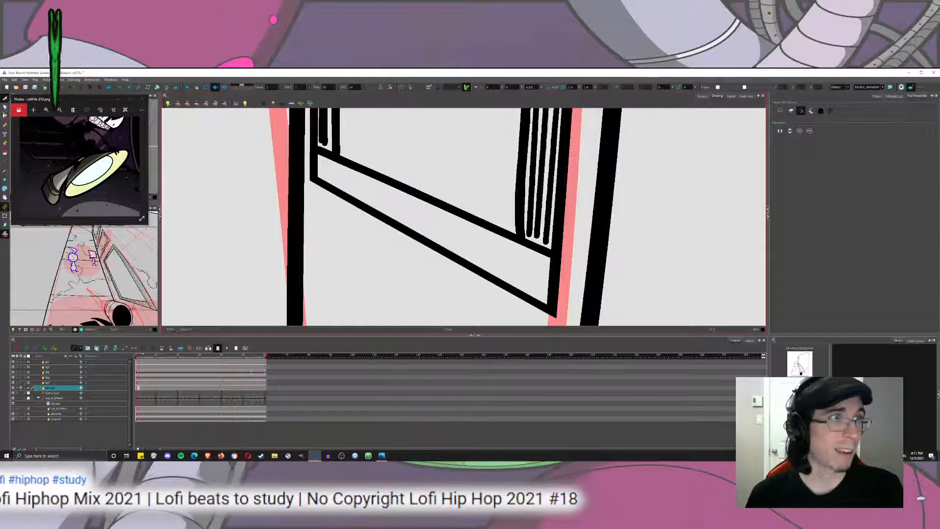
key(alt+b)
mouse_move(320, 176)
mouse_down()
mouse_move(463, 244)
mouse_move(543, 297)
mouse_up()
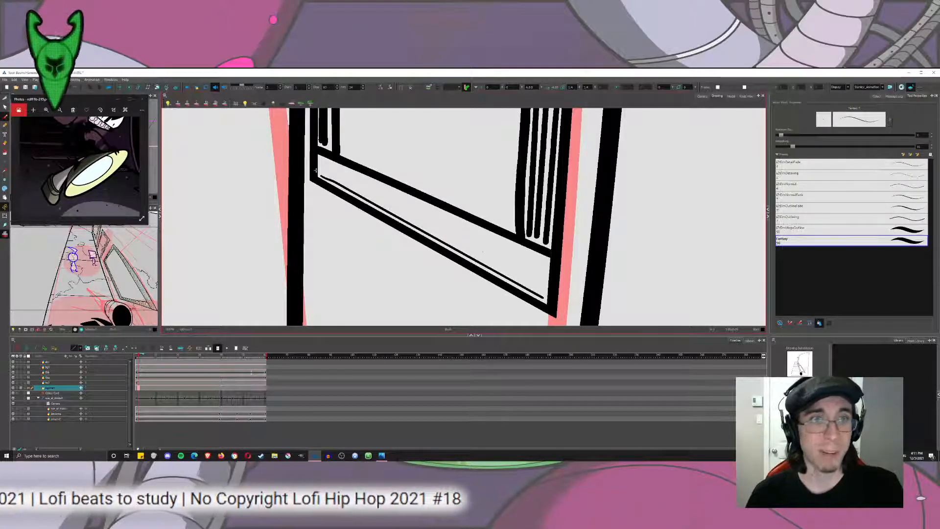
key(ctrl+z)
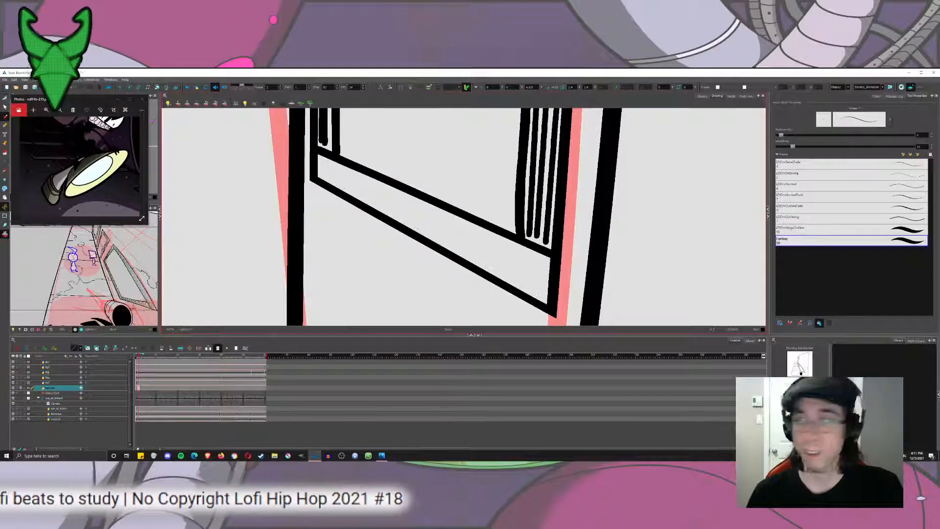
key(ctrl+shift+z)
drag(321, 159, 544, 260)
Try adding intermediate detail lines between the two thin lines in the window frame's bottom strip.
drag(338, 176, 539, 270)
drag(349, 181, 540, 289)
key(ctrl+z)
key(ctrl+z)
key(ctrl+z)
key(ctrl+z)
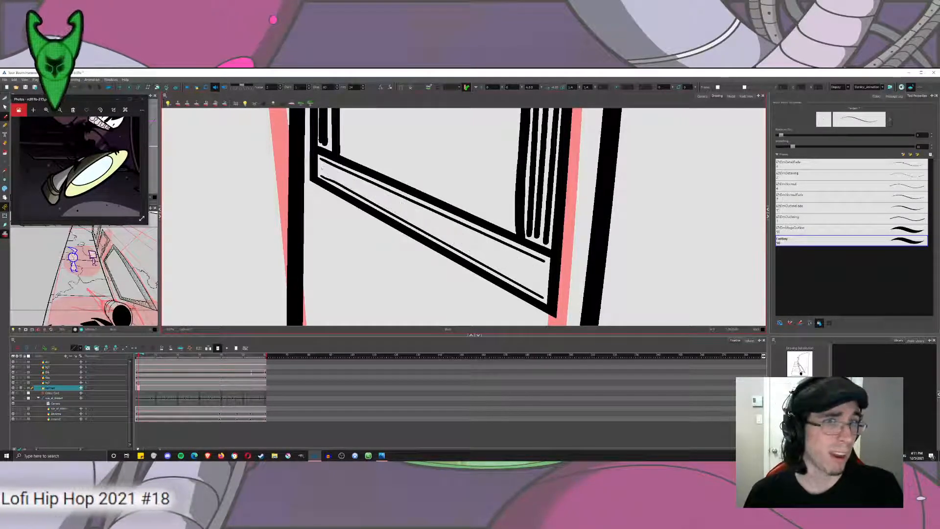
mouse_move(363, 197)
mouse_down()
mouse_move(537, 285)
mouse_move(546, 299)
mouse_up()
key(ctrl+z)
Fill the middle of the window frame's bottom strip with several thin slanted lines following its perspective.
mouse_move(321, 174)
mouse_down()
mouse_move(388, 198)
mouse_move(541, 294)
mouse_up()
drag(322, 165, 543, 280)
drag(345, 169, 536, 262)
scroll(538, 260, down, 10)
scroll(539, 261, down, 5)
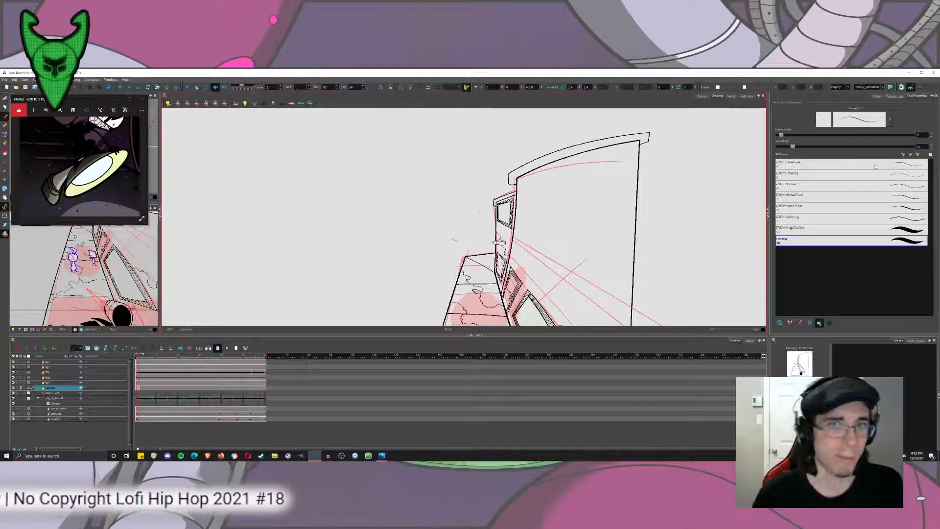
Try a detail stroke on the narrow building's wall below the window.
scroll(508, 234, up, 4)
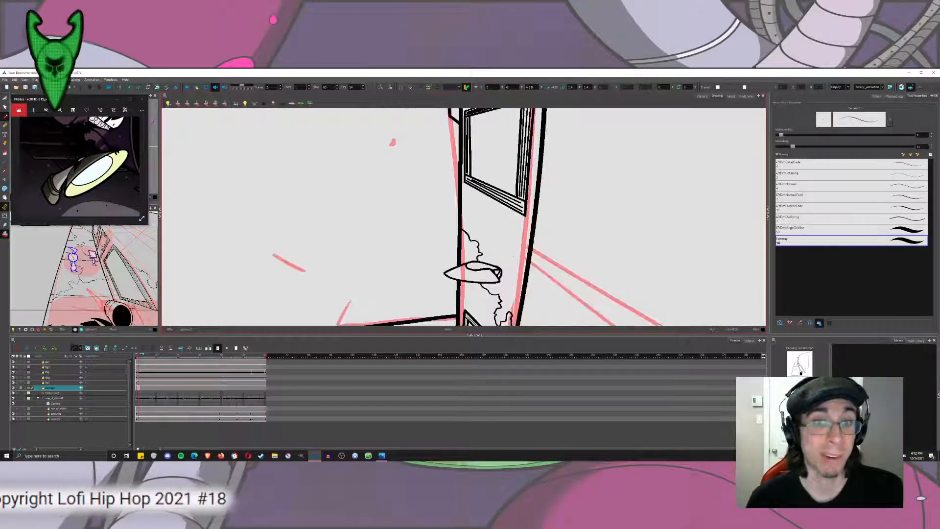
drag(513, 256, 461, 245)
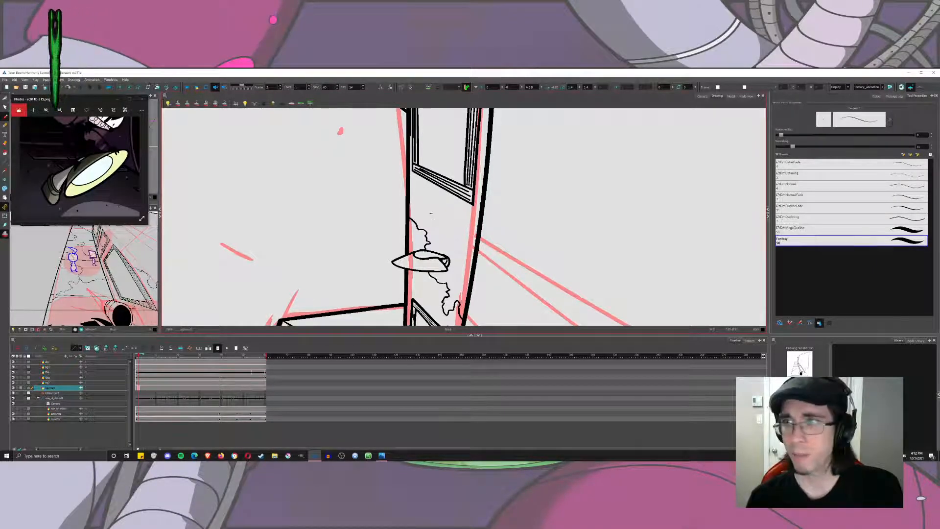
scroll(430, 213, up, 3)
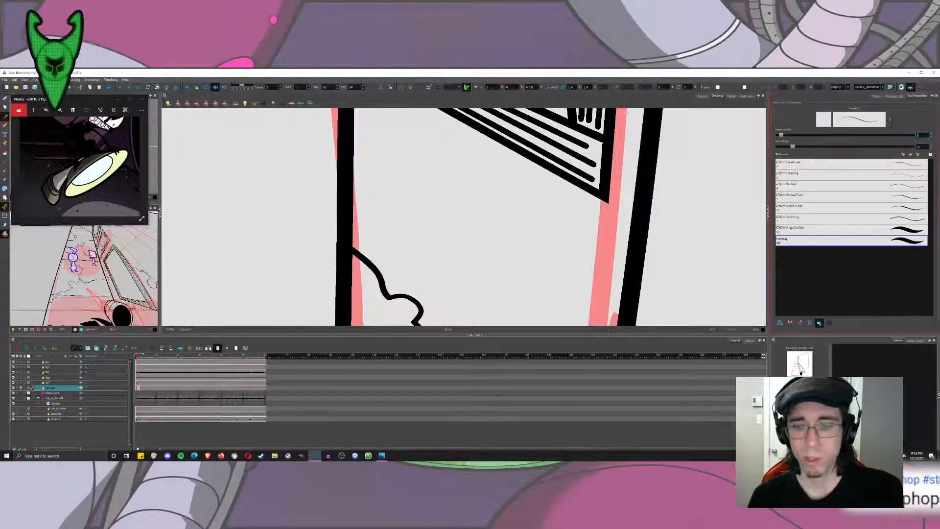
drag(376, 171, 429, 246)
scroll(427, 239, down, 4)
key(ctrl+z)
drag(426, 233, 362, 196)
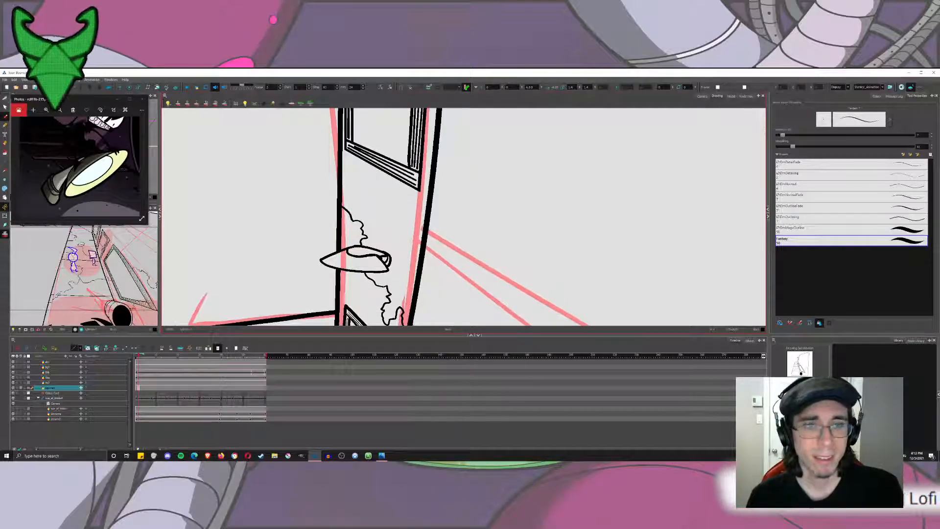
Draw a thin crack branching from the existing crack up to the outer edge at the ground's far end.
mouse_move(389, 249)
mouse_down()
mouse_move(411, 192)
mouse_move(393, 196)
mouse_up()
scroll(411, 190, up, 5)
scroll(412, 193, down, 8)
scroll(417, 194, down, 4)
scroll(369, 208, up, 6)
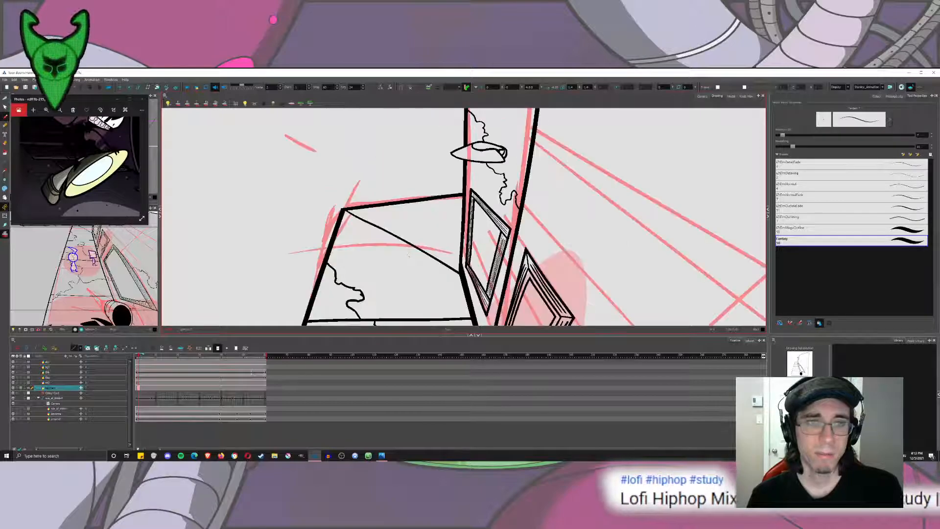
mouse_move(403, 246)
mouse_down()
mouse_move(330, 254)
mouse_move(473, 184)
mouse_move(437, 163)
mouse_move(419, 190)
mouse_move(431, 187)
mouse_move(432, 171)
mouse_move(414, 162)
mouse_up()
scroll(332, 254, down, 4)
scroll(435, 163, up, 5)
key(ctrl+z)
drag(406, 198, 415, 160)
drag(413, 114, 414, 110)
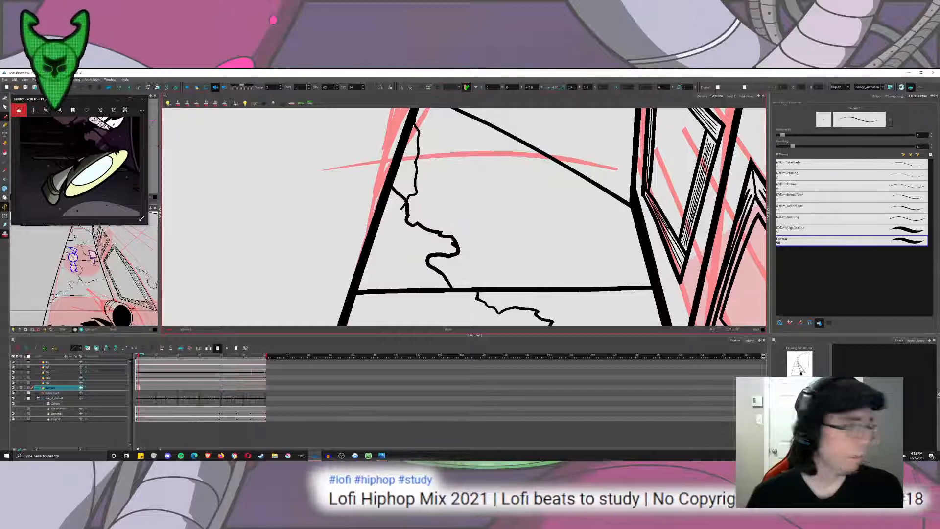
mouse_move(417, 130)
mouse_down()
mouse_move(425, 168)
mouse_move(411, 196)
mouse_move(435, 217)
mouse_up()
Trim the overshooting end of the new ground crack with the Cutter where it meets the existing crack.
key(alt+t)
scroll(396, 208, up, 4)
drag(460, 145, 482, 142)
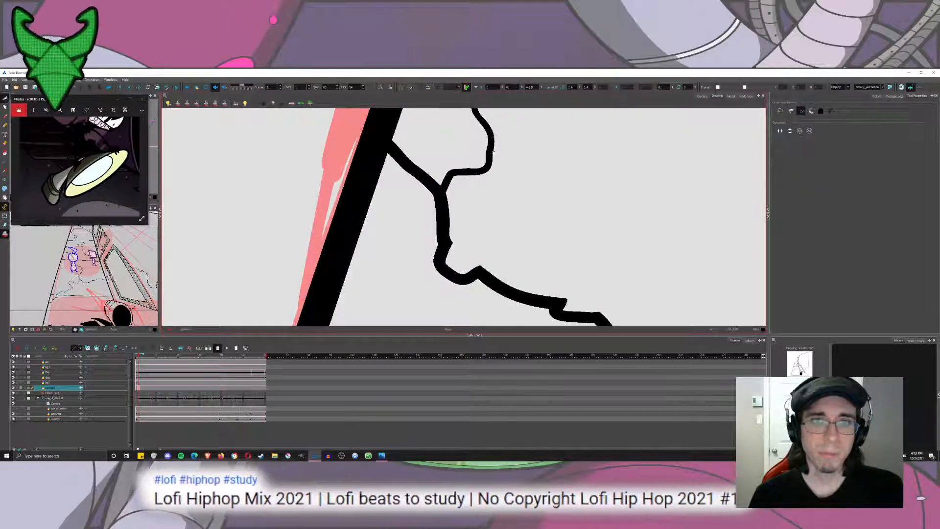
scroll(493, 142, down, 3)
scroll(473, 166, up, 3)
scroll(455, 127, down, 5)
scroll(476, 152, down, 4)
drag(476, 152, 379, 167)
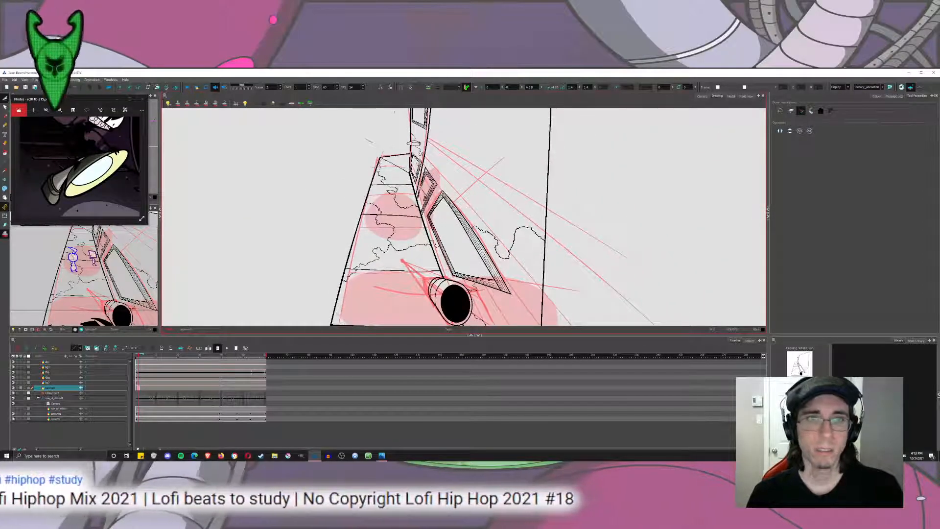
mouse_move(394, 112)
mouse_down()
mouse_move(372, 183)
mouse_move(375, 147)
mouse_up()
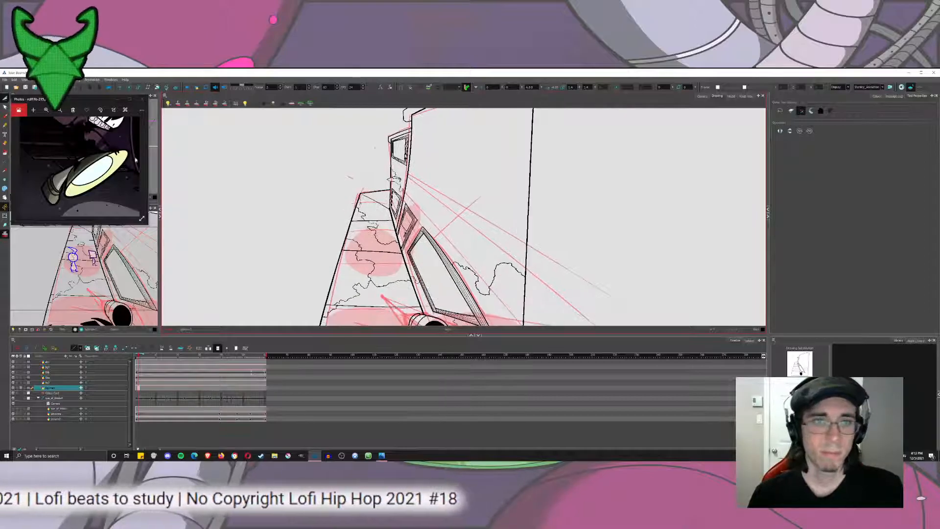
Switch to the Brush and set its size to 15.
key(alt+b)
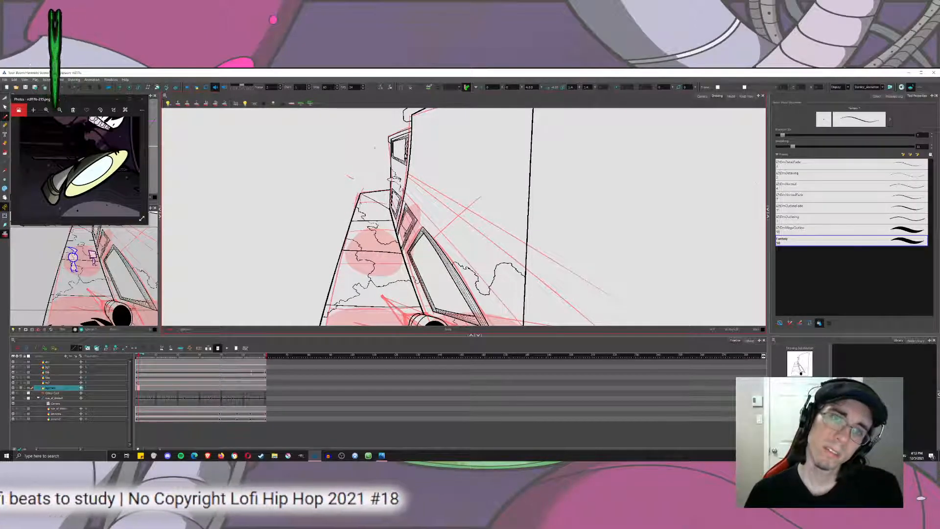
click(782, 135)
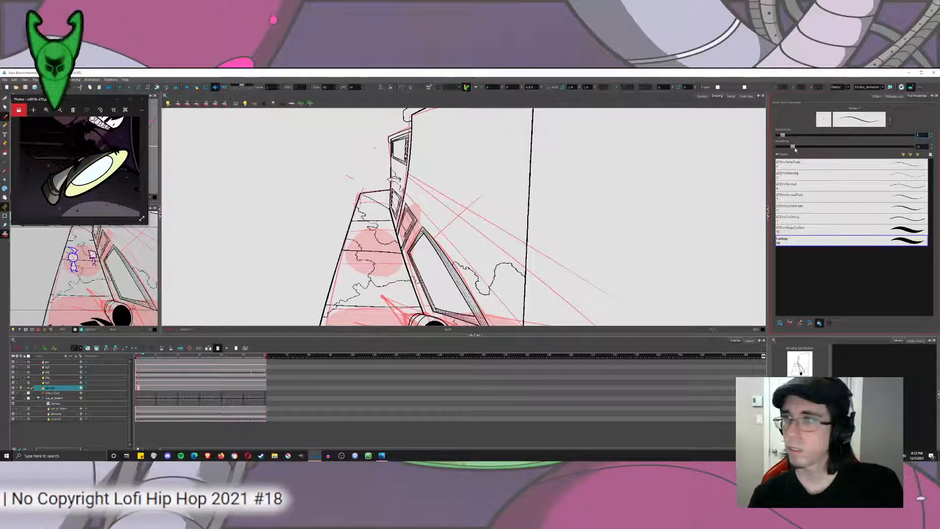
text(10)
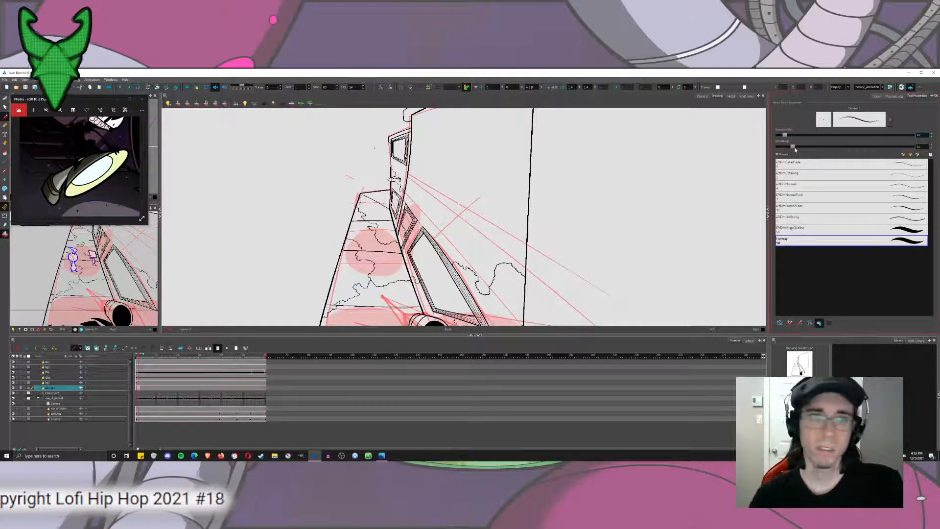
key(Return)
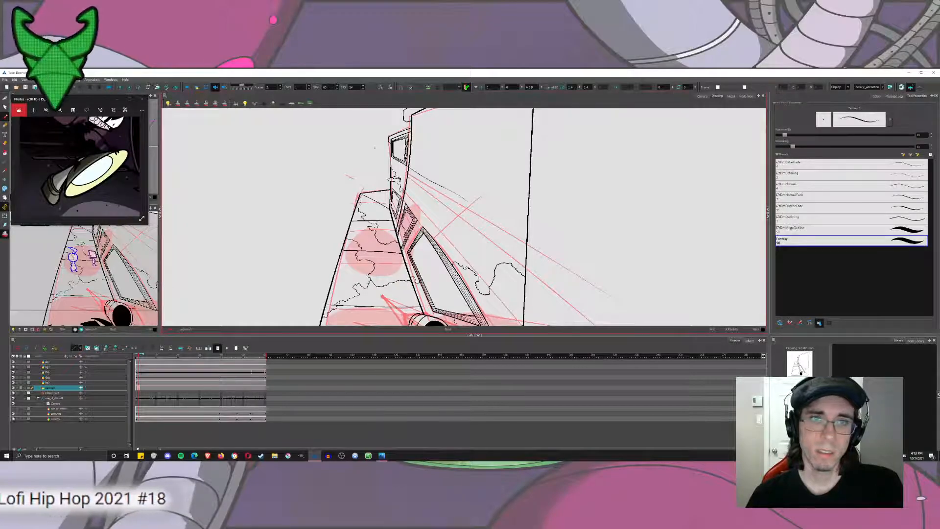
double_click(921, 135)
text(15)
key(Return)
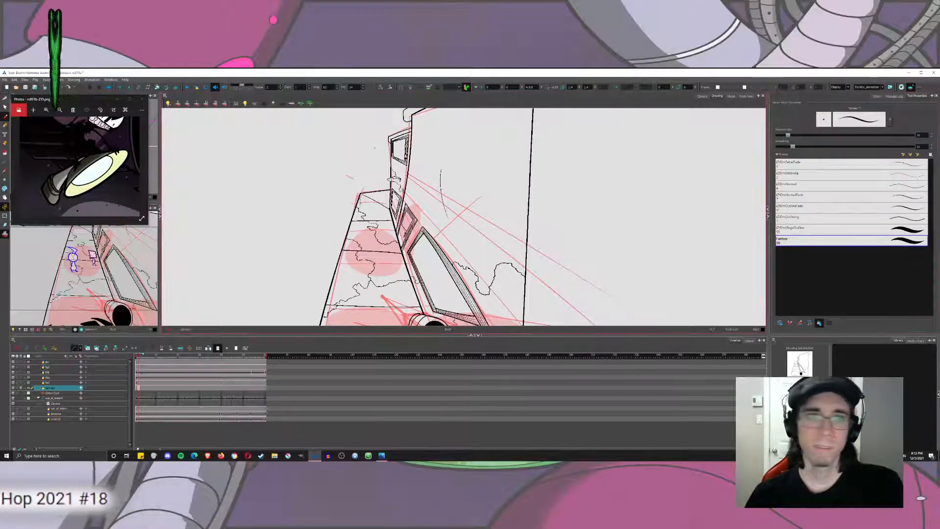
Draw a long curved line beneath the large building's roof, following its arc past both wall edges.
scroll(529, 164, up, 2)
drag(529, 164, 542, 251)
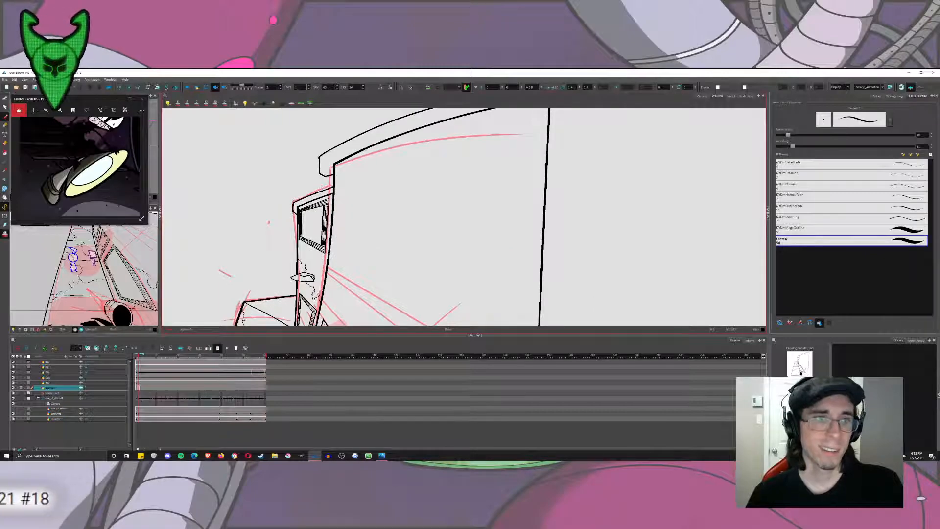
mouse_move(315, 194)
mouse_down()
mouse_move(520, 136)
mouse_move(525, 124)
mouse_move(500, 164)
mouse_up()
key(ctrl+z)
drag(243, 263, 555, 178)
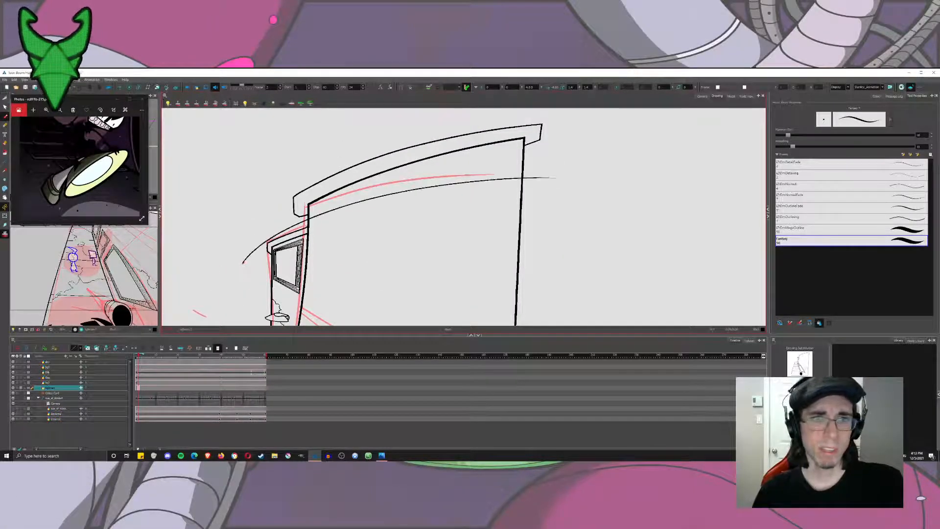
key(ctrl+z)
key(ctrl+shift+z)
Try drawing a curved vertical line just inside the large building's edge beside the narrow building.
mouse_move(312, 215)
mouse_down()
mouse_move(340, 171)
mouse_move(331, 322)
mouse_up()
key(ctrl+z)
drag(343, 169, 331, 296)
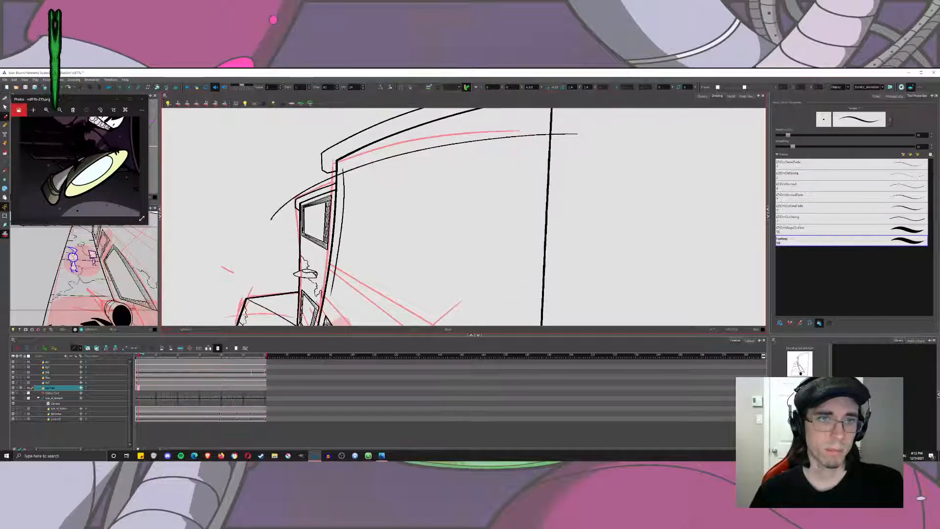
key(ctrl+z)
drag(342, 167, 322, 325)
key(ctrl+z)
drag(344, 169, 327, 305)
key(ctrl+z)
drag(345, 165, 333, 318)
key(ctrl+z)
drag(344, 166, 331, 305)
key(ctrl+z)
drag(343, 166, 333, 243)
key(ctrl+z)
drag(343, 167, 330, 308)
drag(382, 221, 331, 221)
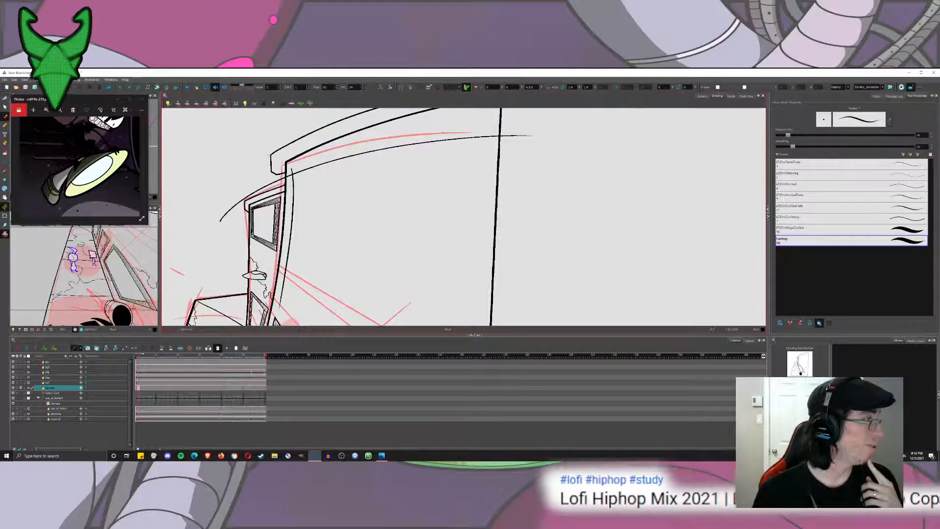
key(ctrl+z)
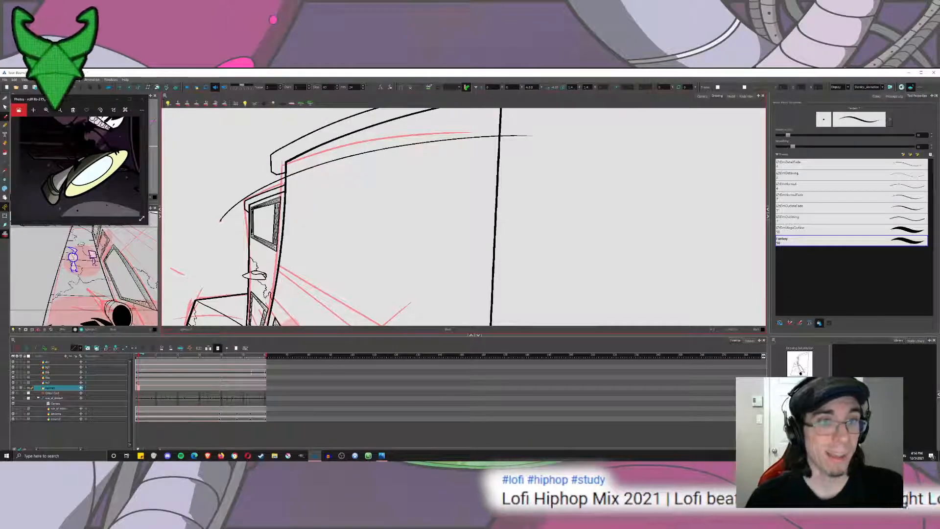
Draw a curved inner line following the large building's near-window edge from the roof curve downward, redoing it until it runs parallel.
drag(291, 166, 280, 281)
key(ctrl+z)
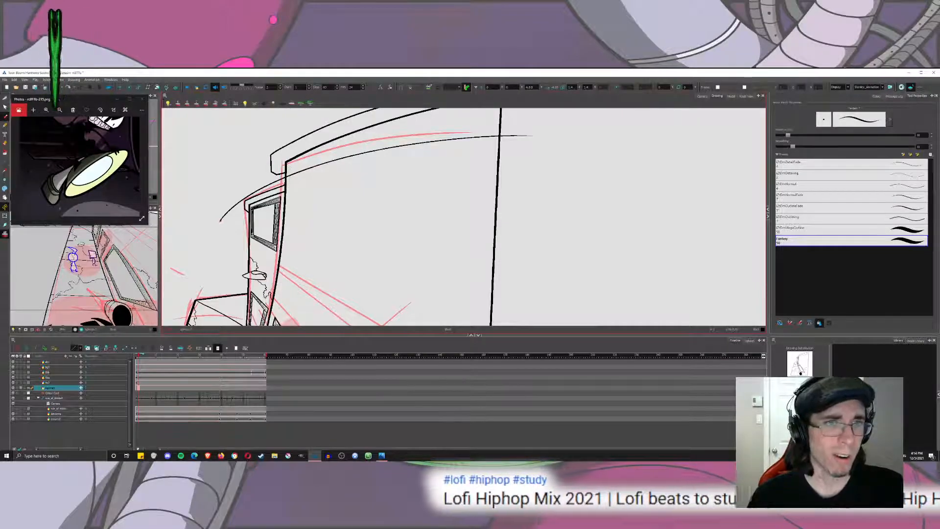
drag(291, 213, 282, 288)
key(ctrl+z)
mouse_move(292, 166)
mouse_down()
mouse_move(273, 290)
mouse_move(283, 298)
mouse_up()
key(ctrl+z)
key(ctrl+z)
drag(292, 167, 276, 295)
key(ctrl+z)
drag(292, 167, 276, 309)
key(ctrl+z)
drag(292, 169, 279, 306)
key(ctrl+z)
drag(292, 165, 278, 301)
key(ctrl+z)
drag(292, 164, 277, 295)
key(ctrl+z)
drag(292, 164, 277, 304)
key(ctrl+z)
drag(293, 164, 275, 317)
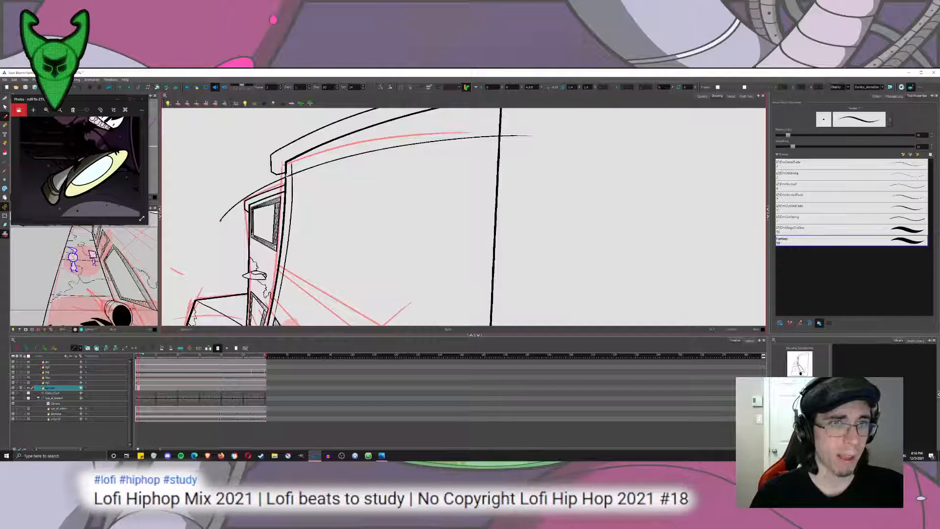
Try drawing a long vertical line just inside the large building's far right edge.
drag(479, 193, 459, 164)
key(1)
key(1)
drag(464, 126, 438, 325)
key(ctrl+z)
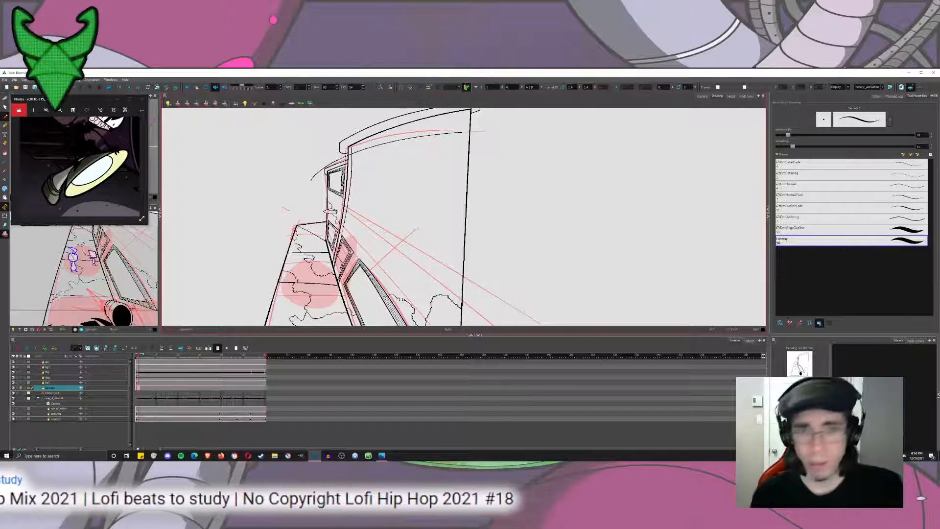
Try a straight diagonal perspective line across the large building's wall from its curved inner line.
key(2)
key(2)
key(2)
drag(304, 258, 168, 324)
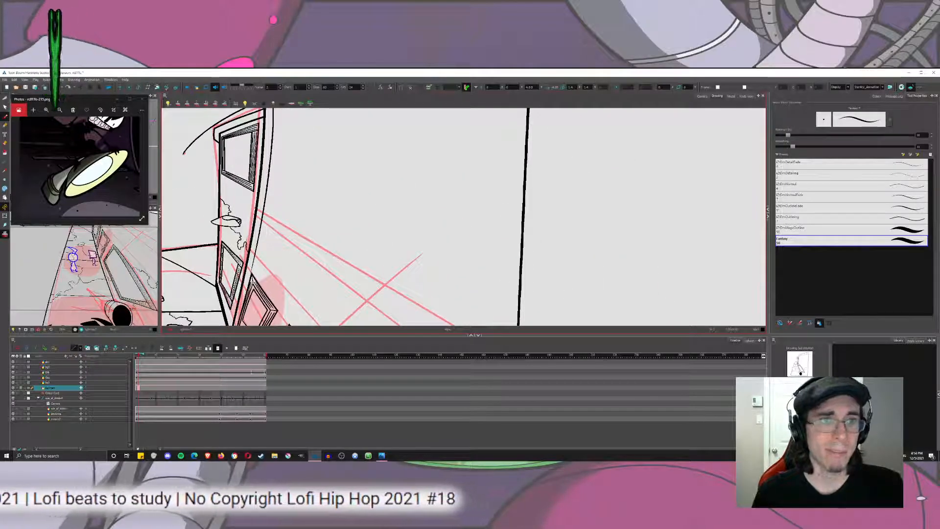
drag(260, 195, 514, 304)
key(ctrl+z)
drag(263, 197, 512, 325)
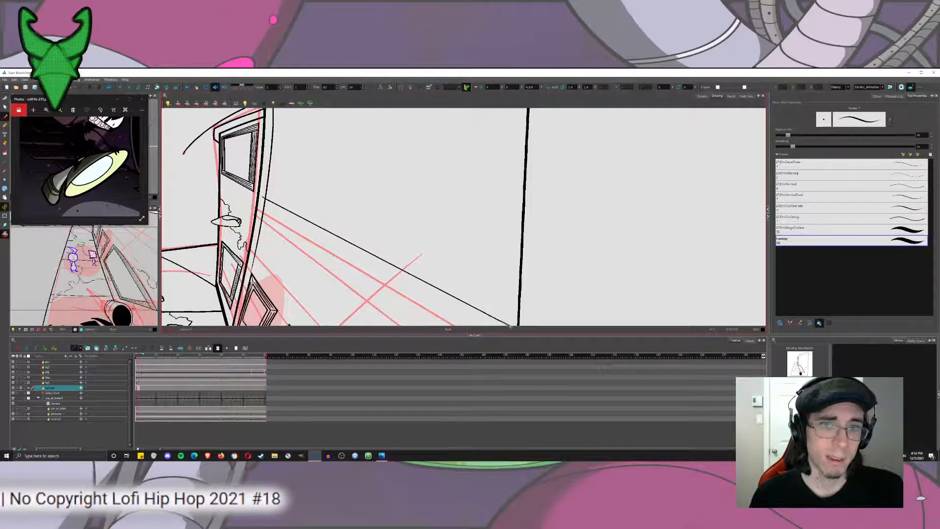
scroll(461, 202, down, 5)
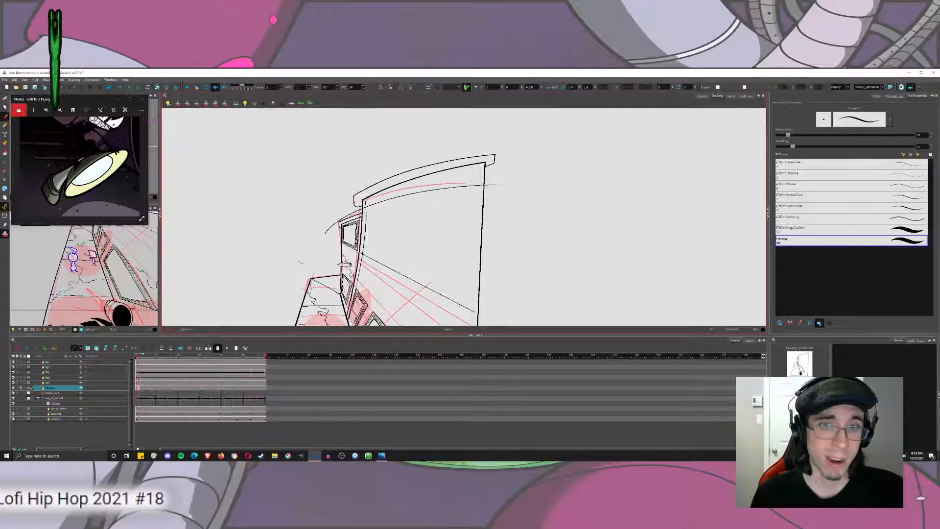
mouse_move(480, 278)
mouse_down()
mouse_move(439, 218)
mouse_move(457, 140)
mouse_move(458, 219)
mouse_up()
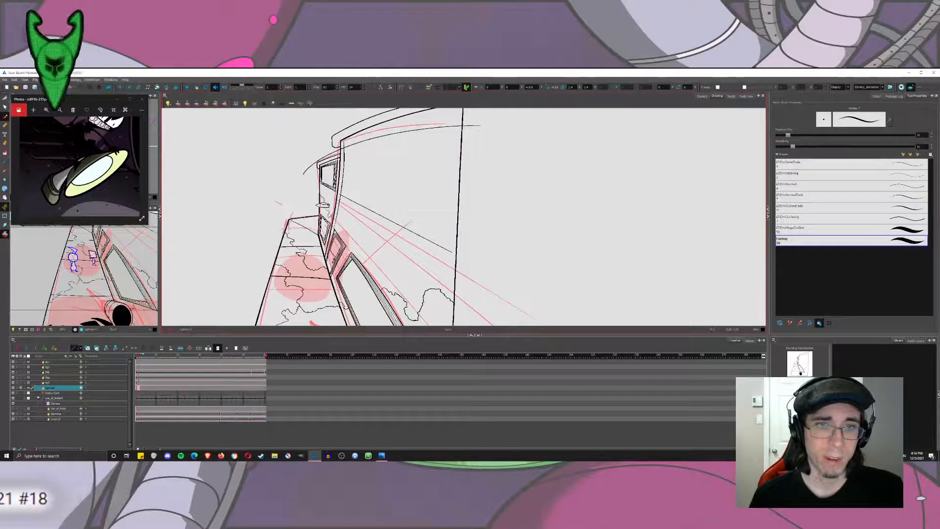
key(ctrl+z)
drag(400, 223, 463, 262)
key(ctrl+z)
Draw a gently bowed diagonal perspective line from the curved inner line across the large building's wall, past its right edge.
key(ctrl+z)
drag(341, 196, 509, 294)
key(ctrl+z)
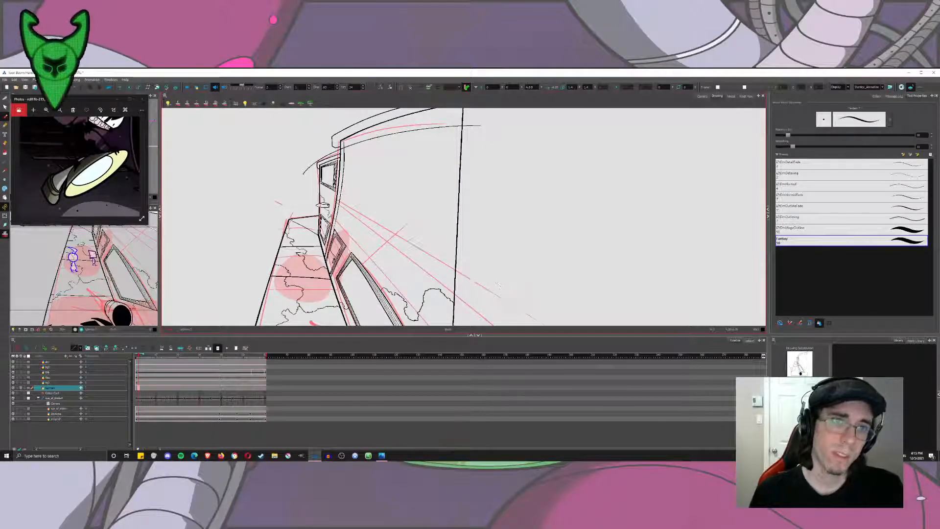
drag(340, 196, 525, 321)
key(ctrl+z)
drag(340, 197, 546, 311)
key(ctrl+z)
drag(340, 197, 517, 276)
key(ctrl+z)
drag(341, 197, 538, 323)
Undo the bowed diagonal line and try replacement diagonals from the curved inner line across the large building's wall.
key(ctrl+z)
drag(341, 197, 544, 293)
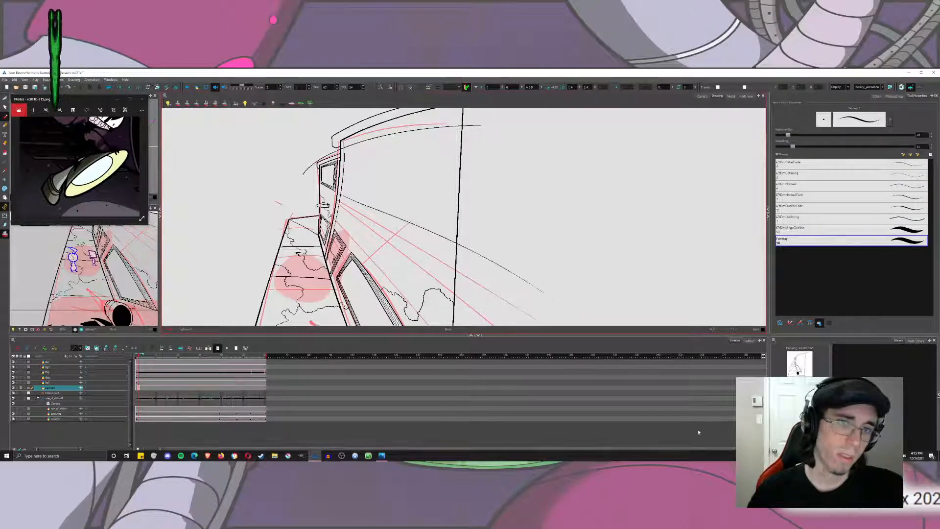
key(ctrl+z)
drag(417, 240, 520, 304)
key(ctrl+z)
drag(340, 197, 536, 316)
key(ctrl+z)
drag(407, 222, 501, 293)
key(ctrl+z)
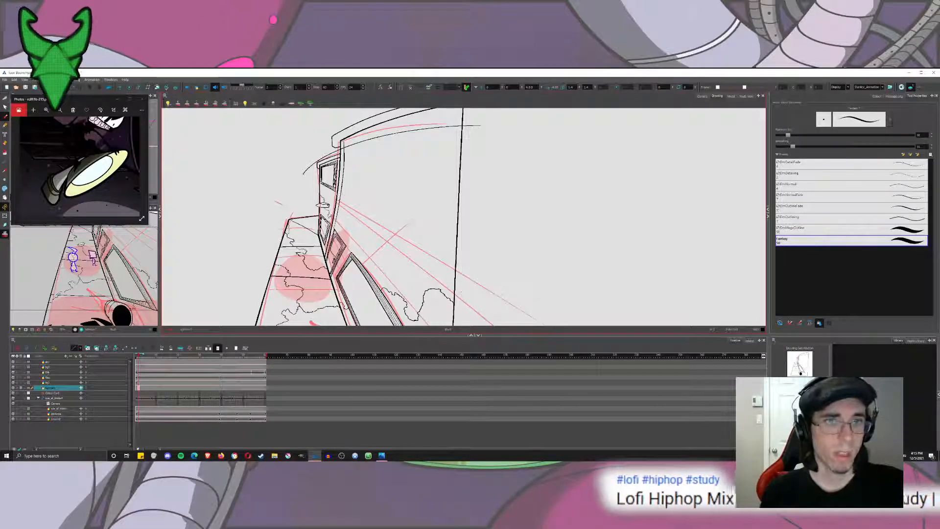
drag(341, 196, 580, 324)
key(ctrl+z)
drag(341, 195, 545, 324)
key(ctrl+z)
drag(341, 195, 544, 310)
key(ctrl+z)
drag(341, 195, 564, 318)
scroll(342, 202, up, 5)
drag(458, 215, 365, 205)
scroll(365, 204, down, 3)
key(ctrl+z)
drag(314, 177, 597, 325)
Redraw the bowed diagonal line from the curved inner line across the large building's wall, past its right edge.
key(ctrl+z)
mouse_move(450, 137)
mouse_down()
mouse_move(395, 262)
mouse_move(386, 242)
mouse_move(403, 189)
mouse_move(390, 171)
mouse_up()
scroll(428, 241, down, 4)
drag(409, 212, 537, 114)
key(ctrl+z)
drag(407, 216, 542, 141)
key(ctrl+z)
drag(407, 216, 518, 145)
key(ctrl+z)
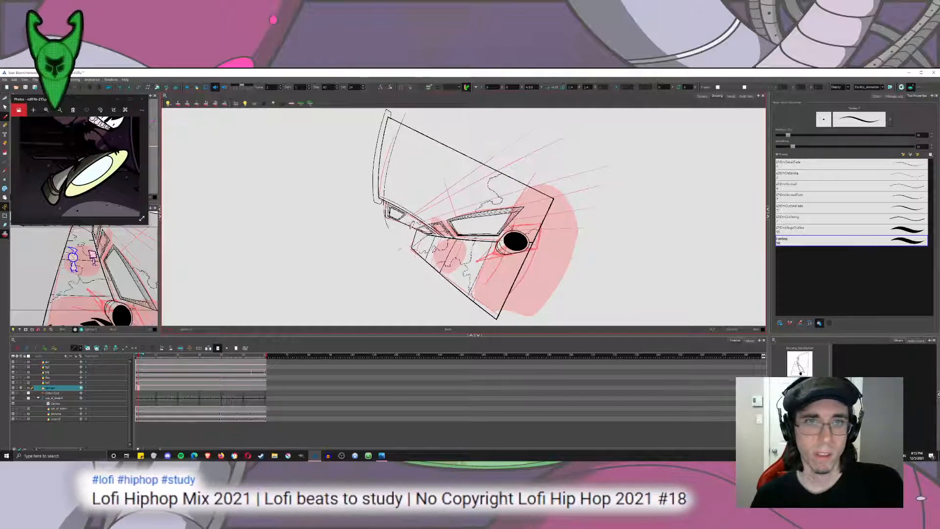
mouse_move(410, 213)
mouse_down()
mouse_move(519, 135)
mouse_move(561, 228)
mouse_up()
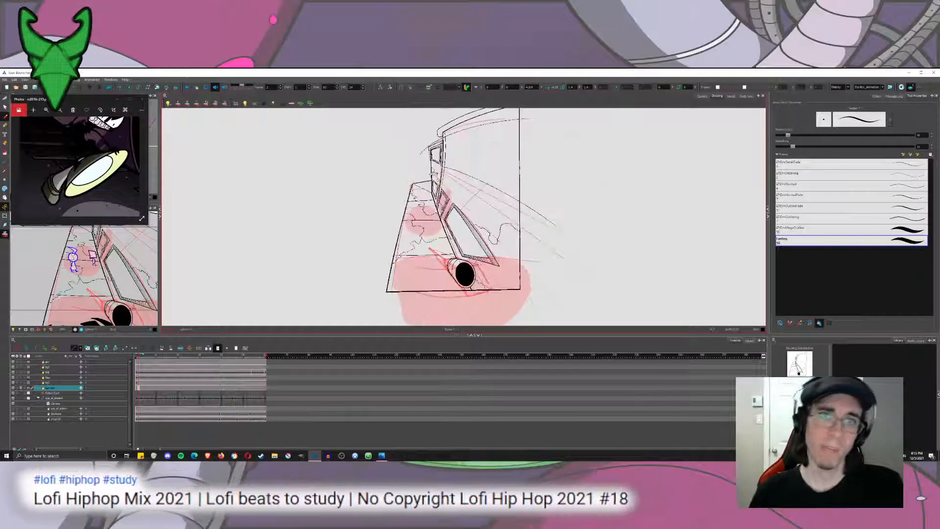
Duplicate the curve below the large building's roof, offset the copy slightly downward and resize it so both curves converge toward the far end.
scroll(480, 135, up, 5)
drag(463, 190, 401, 243)
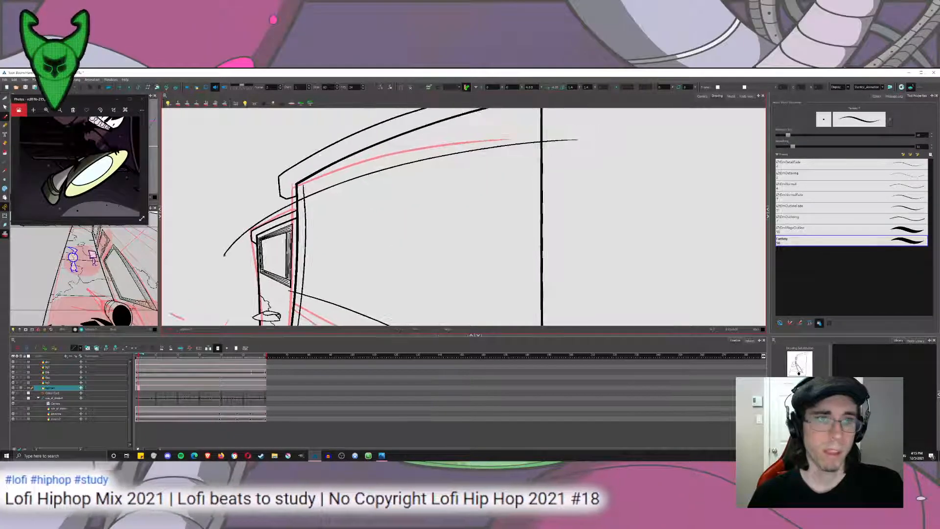
click(5, 98)
click(16, 99)
click(428, 158)
key(ctrl+x)
key(ctrl+v)
mouse_move(428, 158)
mouse_down()
mouse_move(432, 168)
mouse_move(441, 124)
mouse_move(437, 170)
mouse_up()
drag(592, 149, 591, 156)
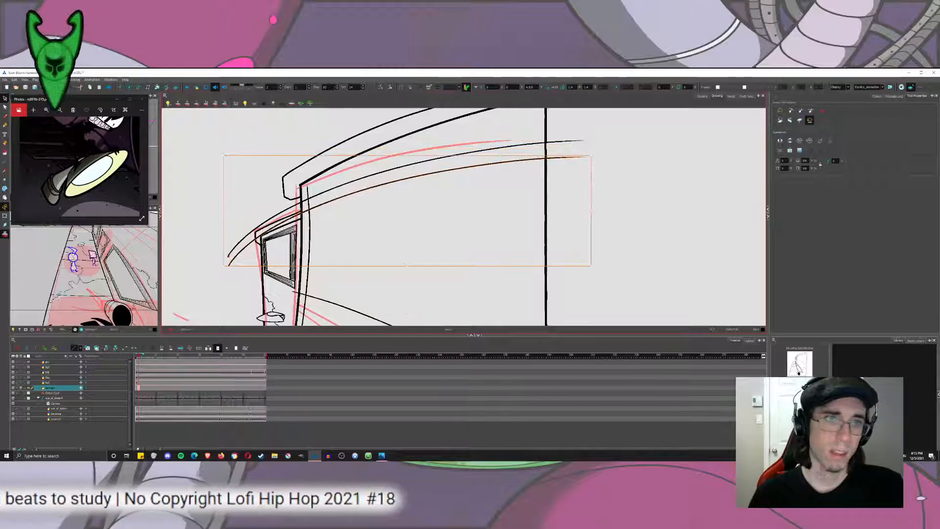
drag(222, 189, 225, 180)
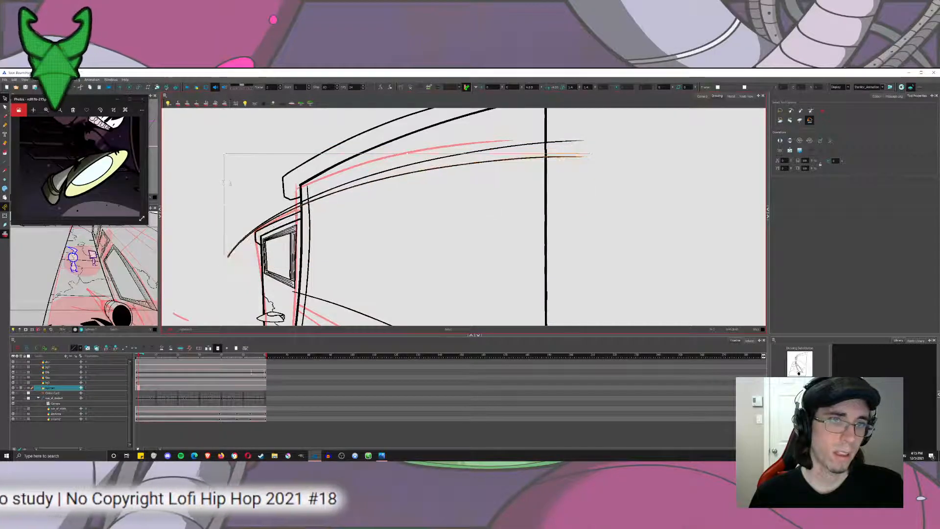
click(221, 180)
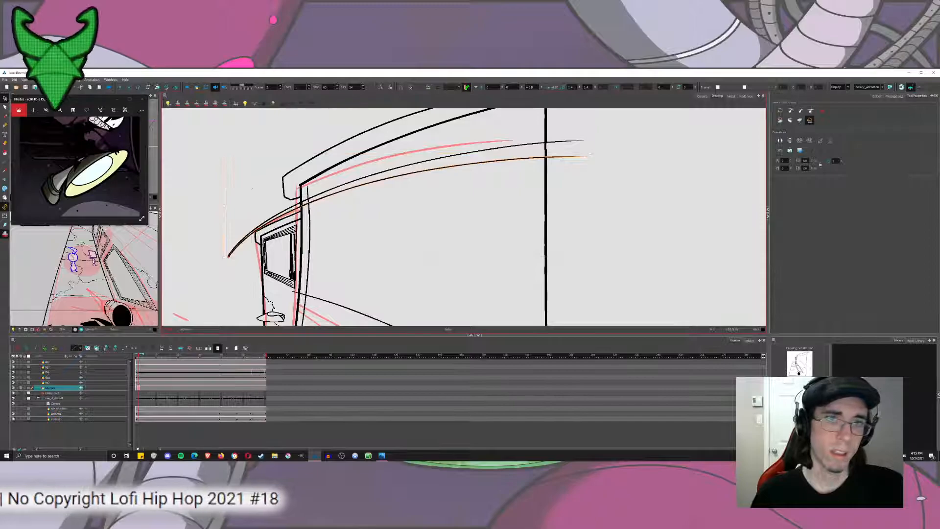
Duplicate the large building's curved vertical inner line and place the copy close beside it, further into the wall.
click(310, 230)
key(ctrl+c)
key(ctrl+v)
drag(310, 245, 311, 185)
Duplicate the bowed diagonal line and adjust the copy just above it, narrowing the gap between the two.
click(320, 234)
key(ctrl+x)
key(ctrl+v)
mouse_move(320, 257)
mouse_down()
mouse_move(302, 214)
mouse_move(270, 186)
mouse_up()
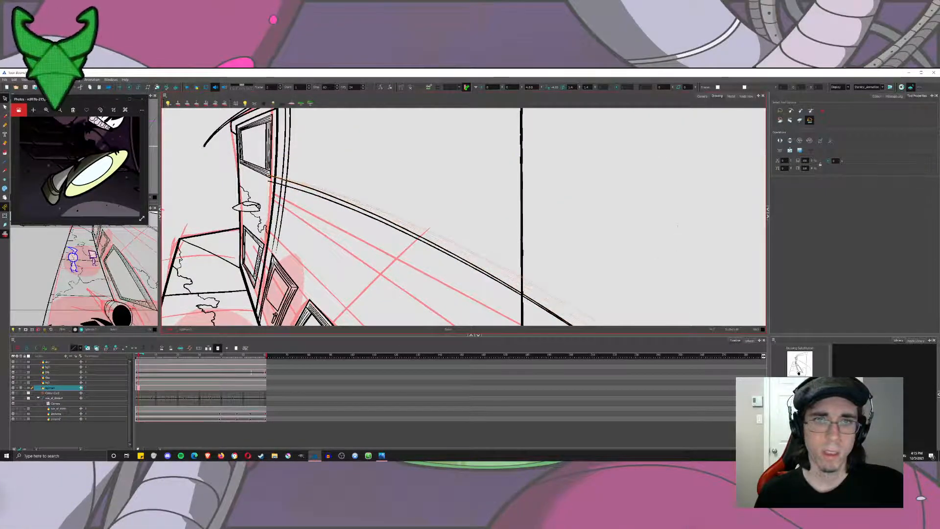
drag(678, 226, 678, 224)
click(361, 163)
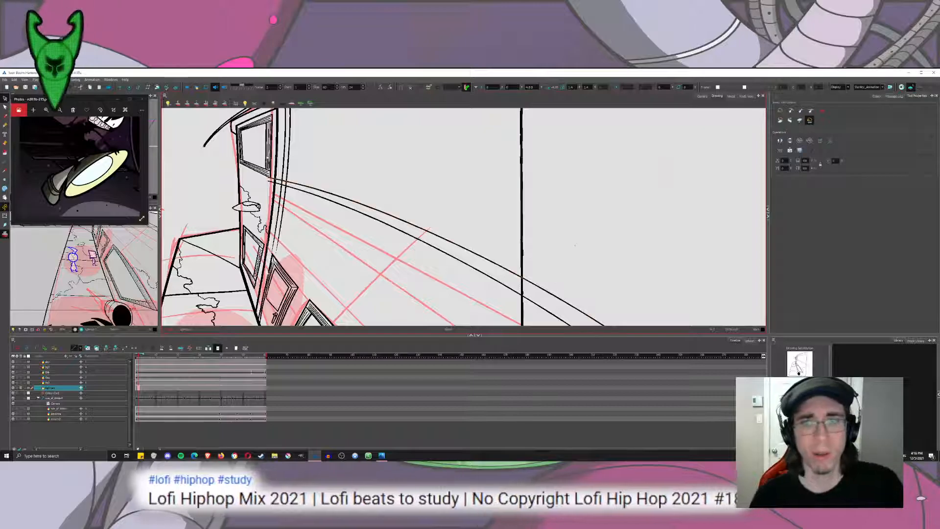
drag(575, 245, 555, 191)
scroll(548, 265, down, 2)
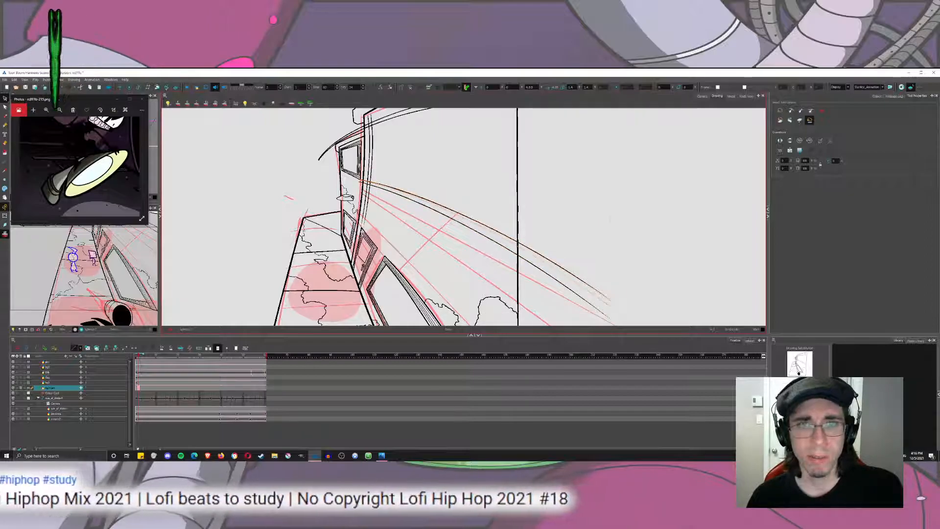
drag(612, 206, 597, 227)
click(597, 236)
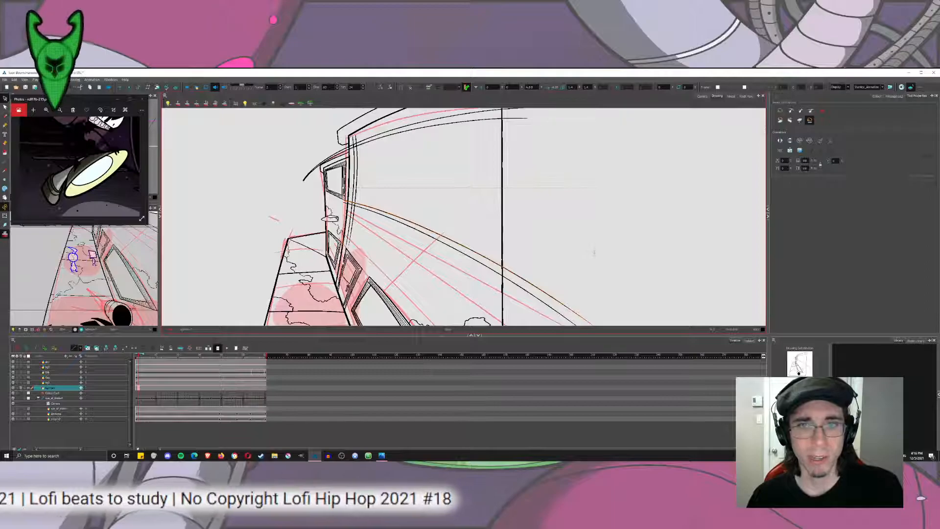
click(550, 261)
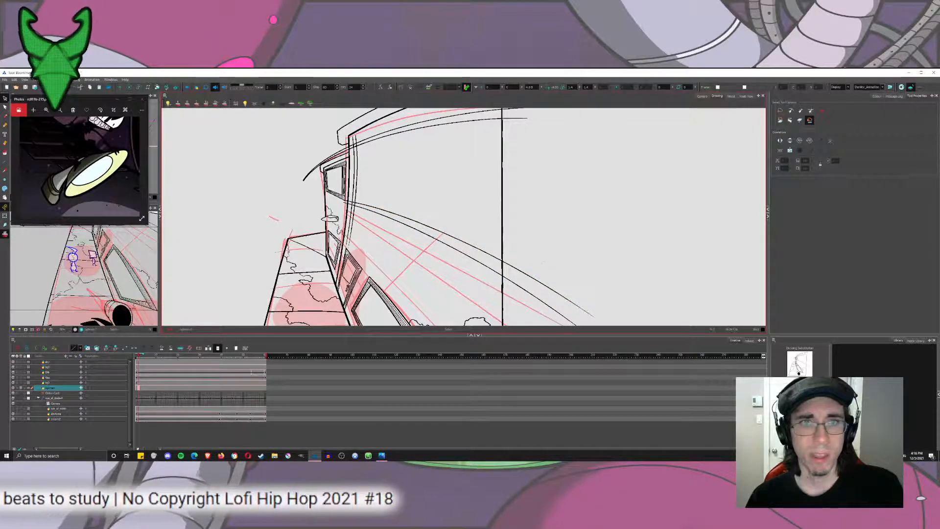
Cut away the ends of the paired frame lines that overhang the large building's right edge.
click(5, 98)
click(24, 107)
scroll(547, 294, up, 3)
drag(525, 219, 492, 308)
mouse_move(483, 147)
mouse_down()
mouse_move(468, 178)
mouse_move(461, 333)
mouse_up()
drag(455, 118, 477, 254)
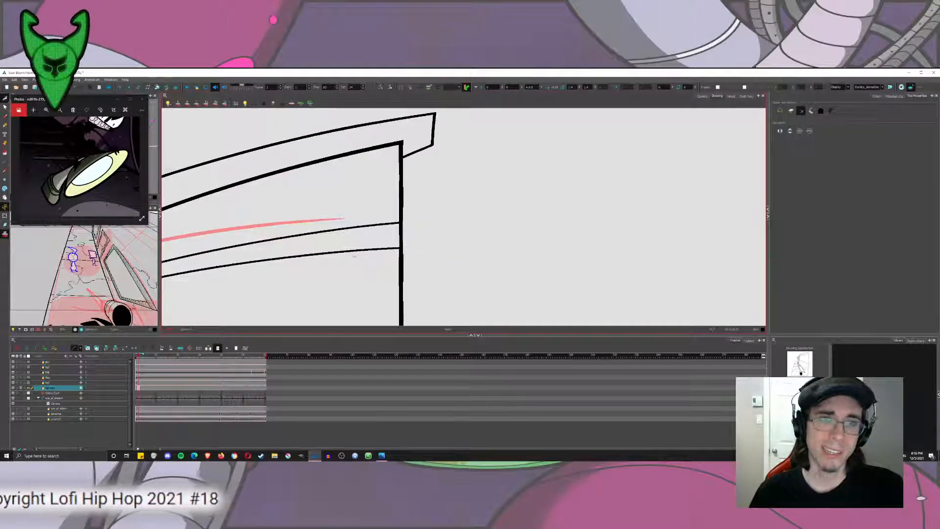
drag(355, 257, 692, 162)
Trim the overlapping line ends at the frame's upper-left corner and where they cross the narrow building.
drag(337, 219, 415, 232)
scroll(415, 230, up, 3)
drag(442, 172, 387, 182)
mouse_move(388, 215)
mouse_down()
mouse_move(383, 265)
mouse_move(504, 127)
mouse_up()
drag(383, 173, 379, 236)
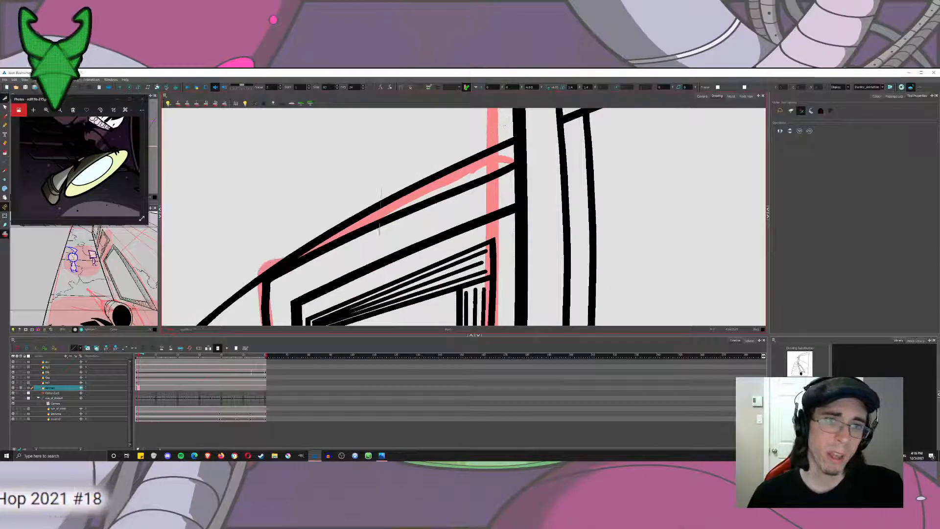
drag(245, 284, 510, 126)
drag(420, 206, 380, 260)
Trim the overhanging line ends at the frame's lower-left corner, including the stub beside the narrow building's window.
scroll(406, 212, down, 1)
scroll(405, 212, down, 6)
scroll(498, 310, up, 5)
drag(502, 295, 524, 280)
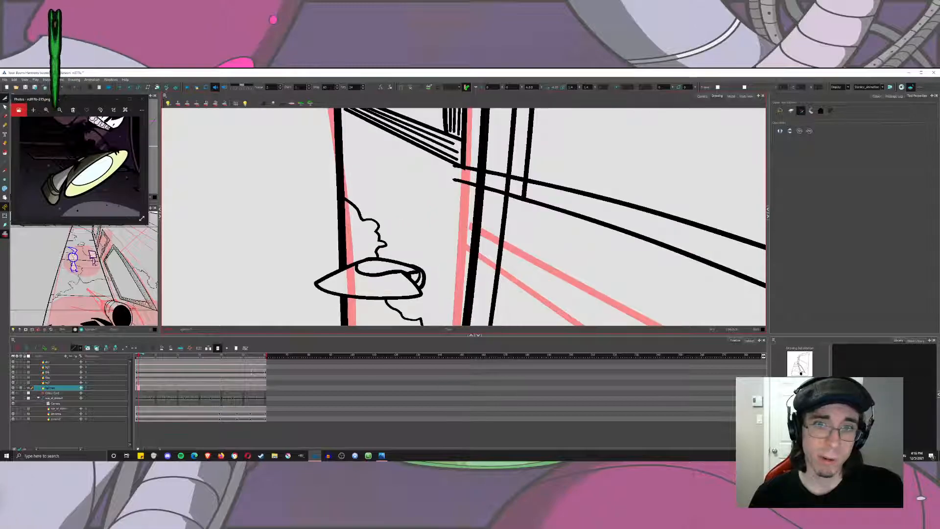
drag(499, 173, 495, 182)
drag(512, 211, 495, 217)
drag(497, 182, 482, 205)
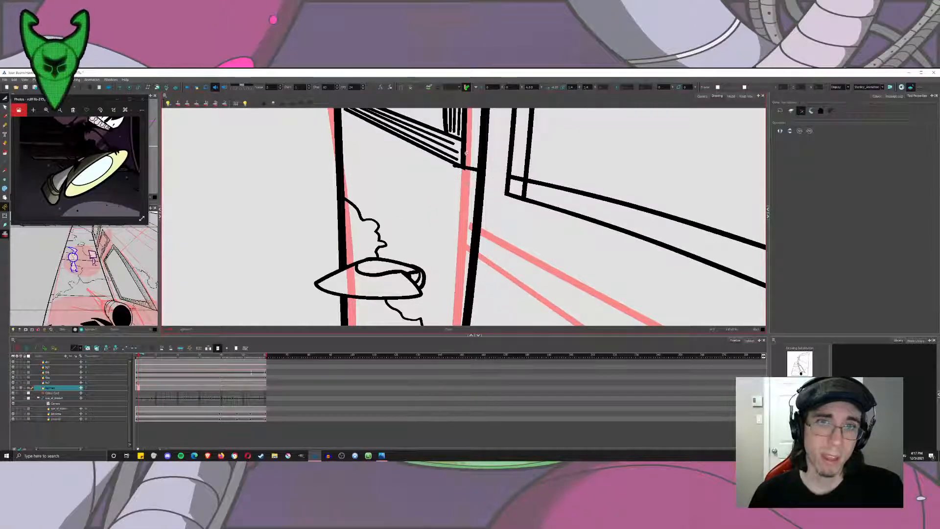
scroll(451, 150, up, 3)
scroll(512, 186, down, 3)
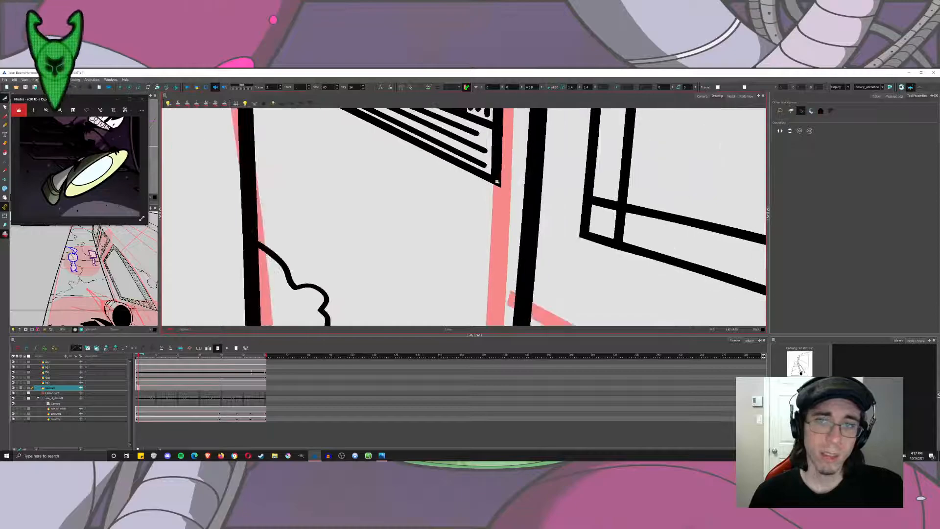
scroll(512, 185, down, 4)
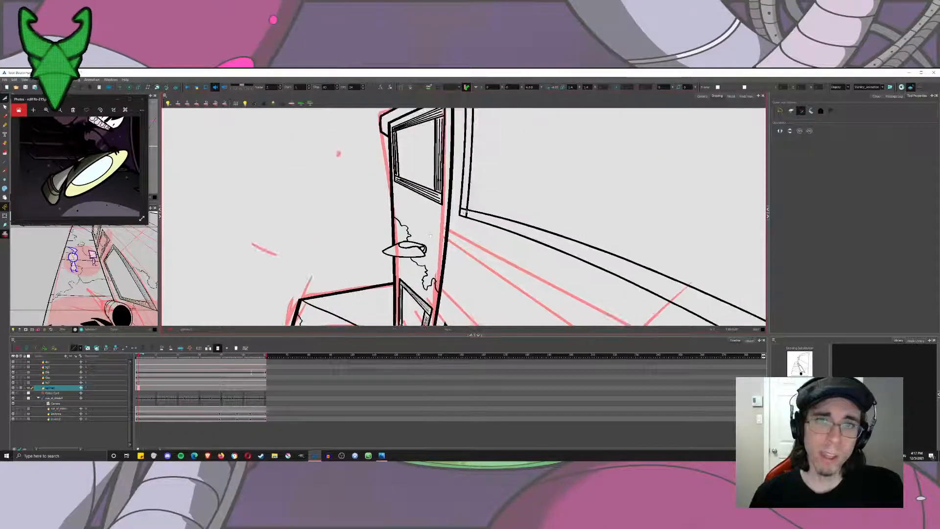
drag(486, 149, 420, 254)
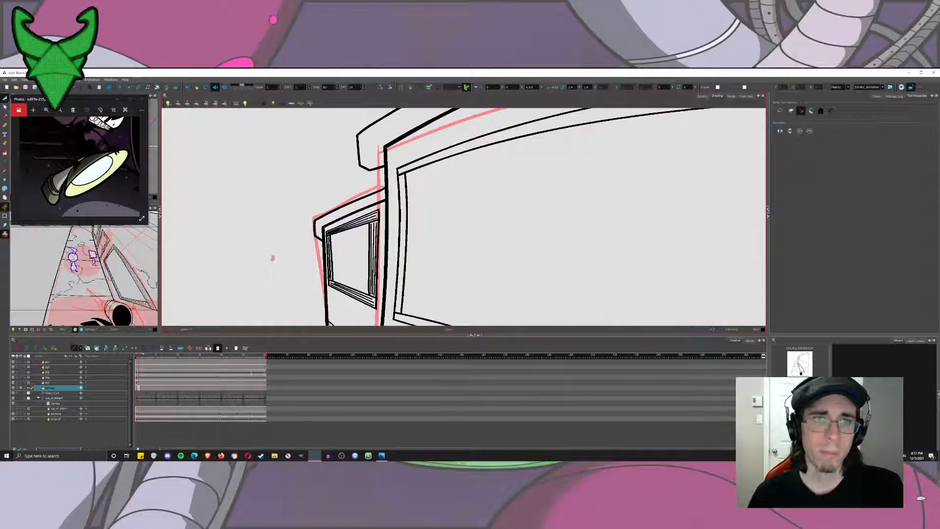
drag(541, 236, 498, 215)
scroll(498, 215, down, 5)
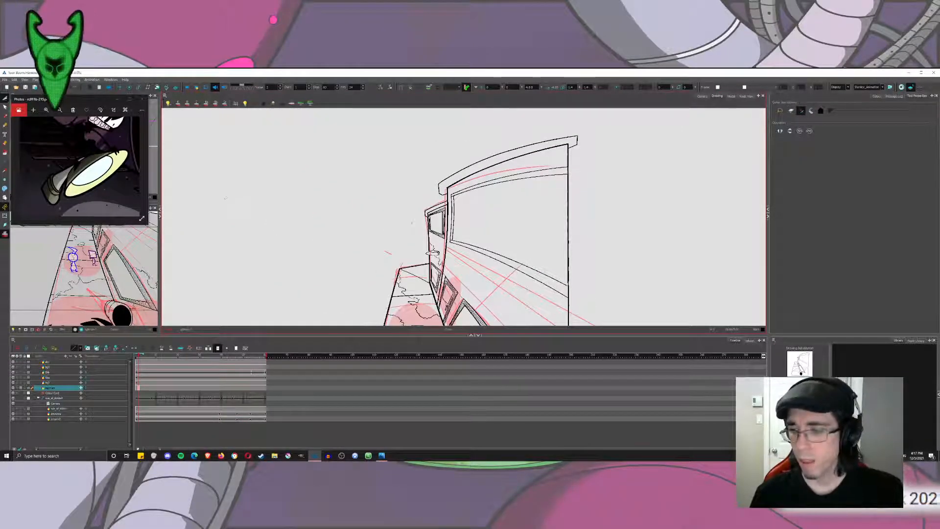
Draw a curved vertical line across the large building's wall from the upper frame curves past the lower ones, redoing it until the bow fits.
click(6, 116)
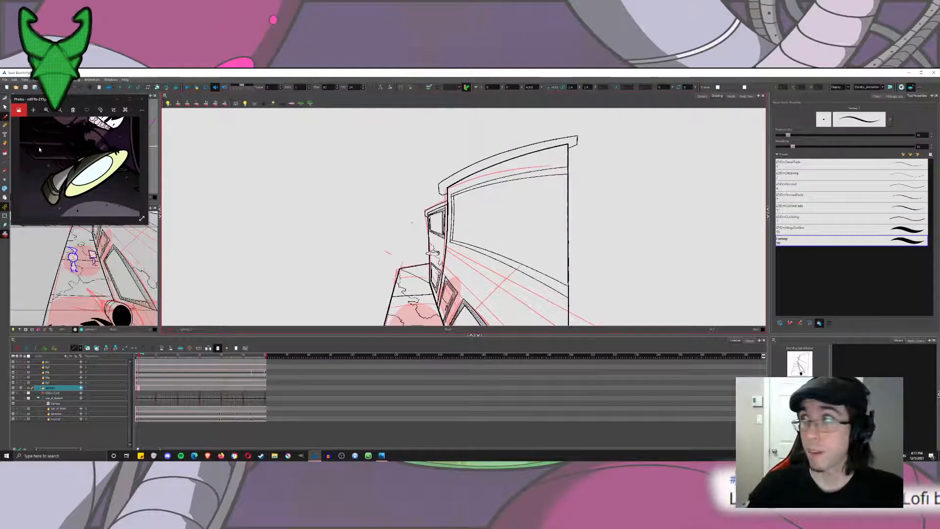
scroll(525, 274, up, 5)
mouse_move(525, 235)
mouse_down()
mouse_move(508, 318)
mouse_move(487, 317)
mouse_up()
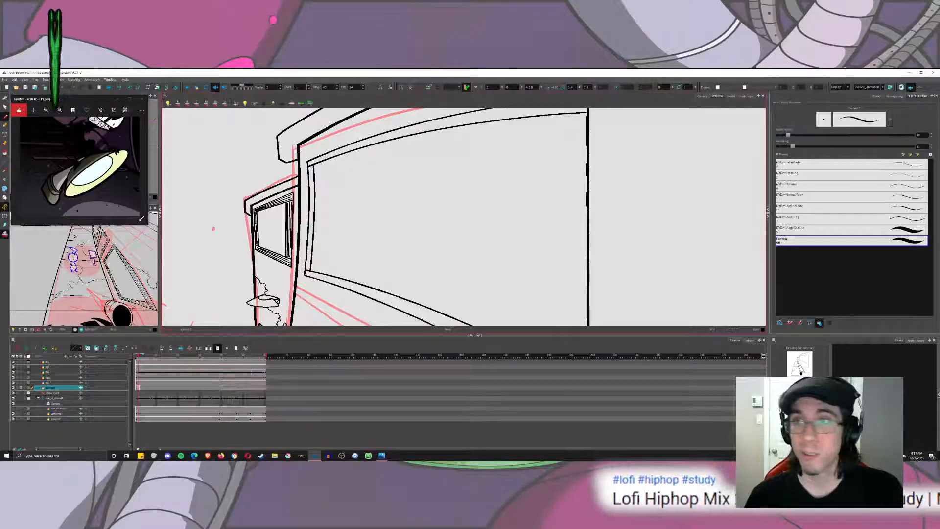
scroll(423, 219, down, 5)
drag(423, 220, 424, 206)
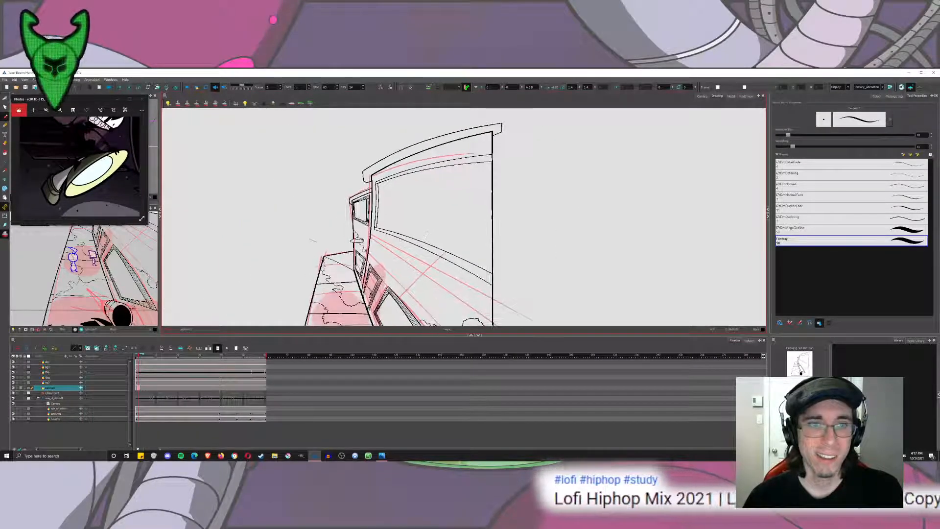
drag(397, 290, 428, 135)
key(ctrl+z)
drag(423, 219, 439, 190)
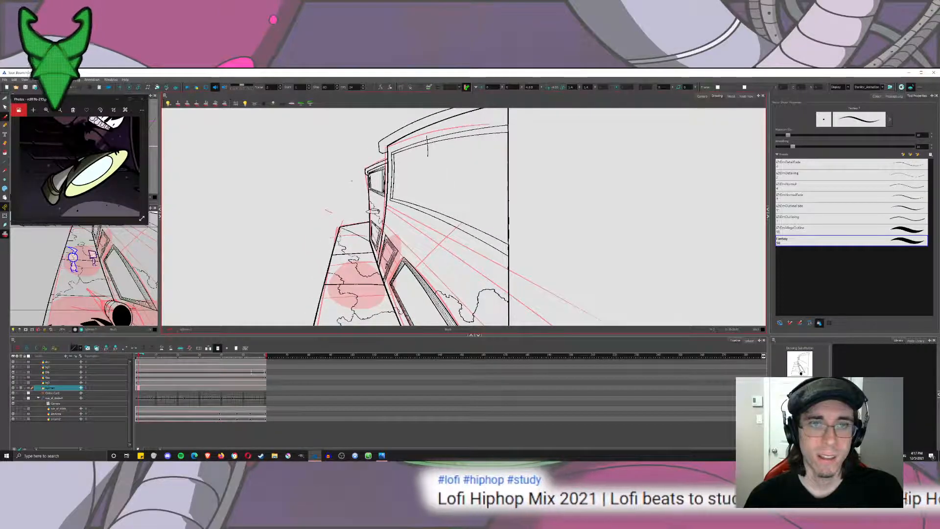
drag(426, 132, 419, 232)
key(ctrl+z)
drag(420, 134, 394, 254)
key(ctrl+z)
drag(421, 136, 405, 247)
drag(424, 153, 415, 228)
key(ctrl+z)
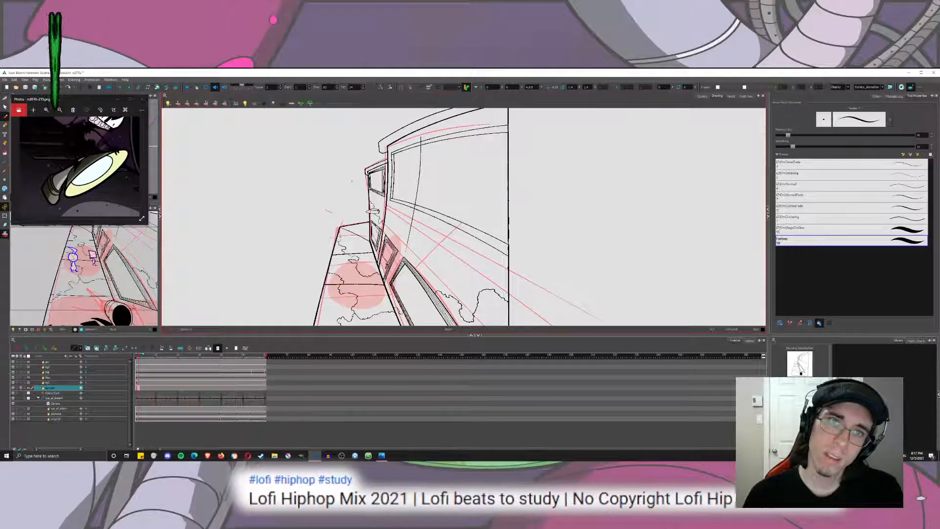
Position the curved vertical line further right on the wall and duplicate it to form a closely spaced pair.
click(4, 100)
click(24, 101)
scroll(442, 154, up, 3)
click(386, 196)
key(ctrl+c)
key(ctrl+v)
drag(385, 198, 507, 188)
key(ctrl+z)
key(ctrl+v)
scroll(502, 221, down, 3)
mouse_move(503, 222)
mouse_down()
mouse_move(504, 213)
mouse_move(456, 211)
mouse_move(472, 210)
mouse_move(472, 193)
mouse_up()
key(ctrl+x)
key(ctrl+v)
key(ctrl+v)
key(Delete)
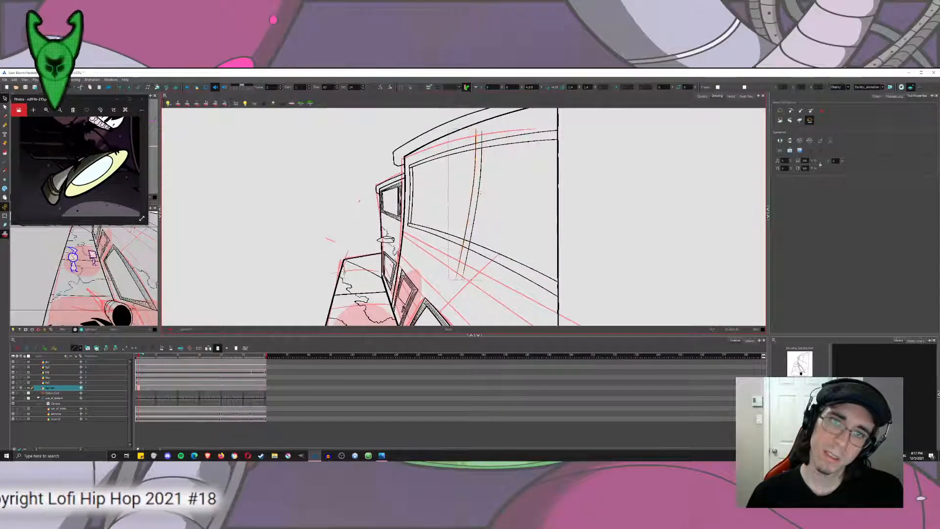
Cut away the frame lines beyond the new vertical pair and trim the excess ends at its upper and lower corners.
click(5, 99)
click(19, 103)
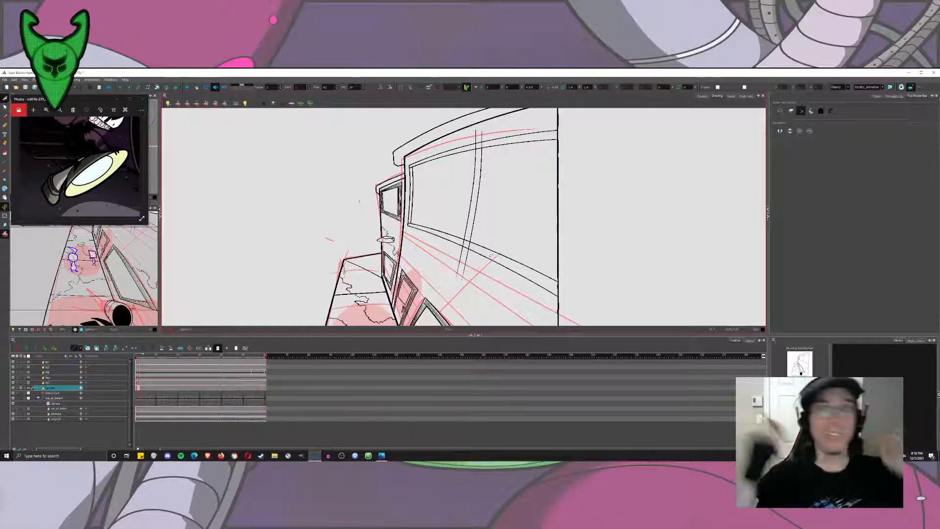
drag(535, 131, 535, 148)
drag(515, 252, 511, 265)
drag(511, 264, 505, 278)
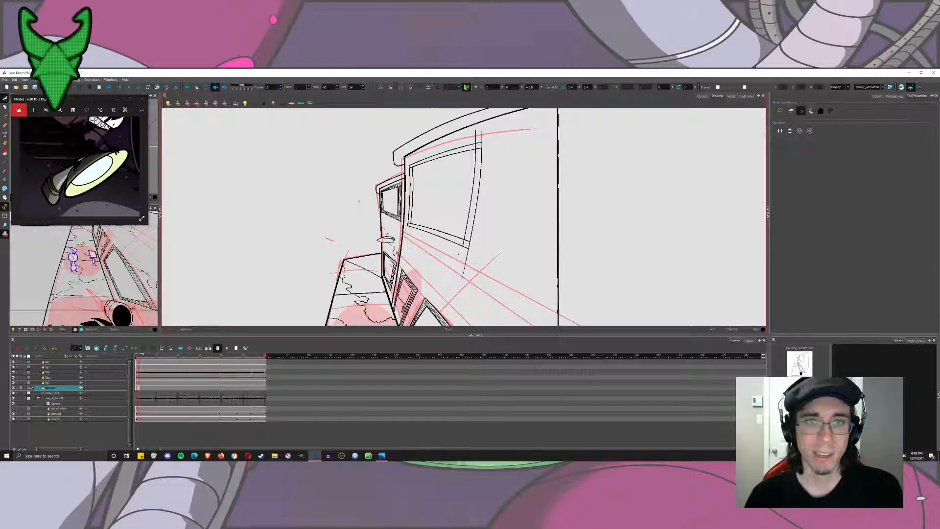
scroll(386, 189, up, 3)
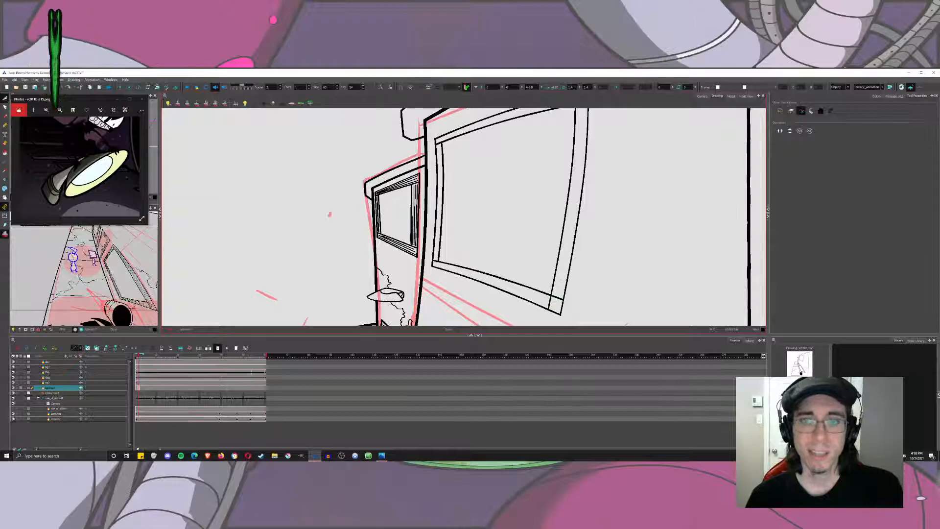
drag(487, 214, 471, 262)
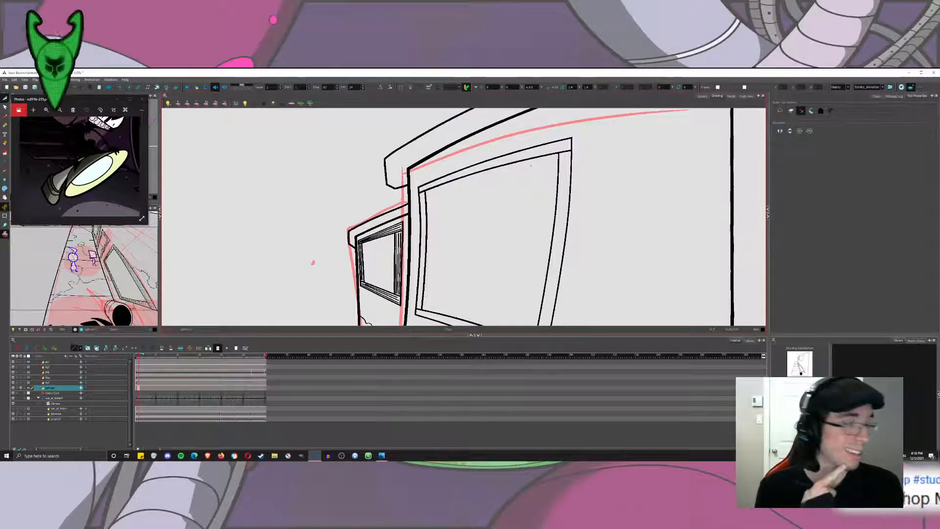
drag(531, 165, 476, 138)
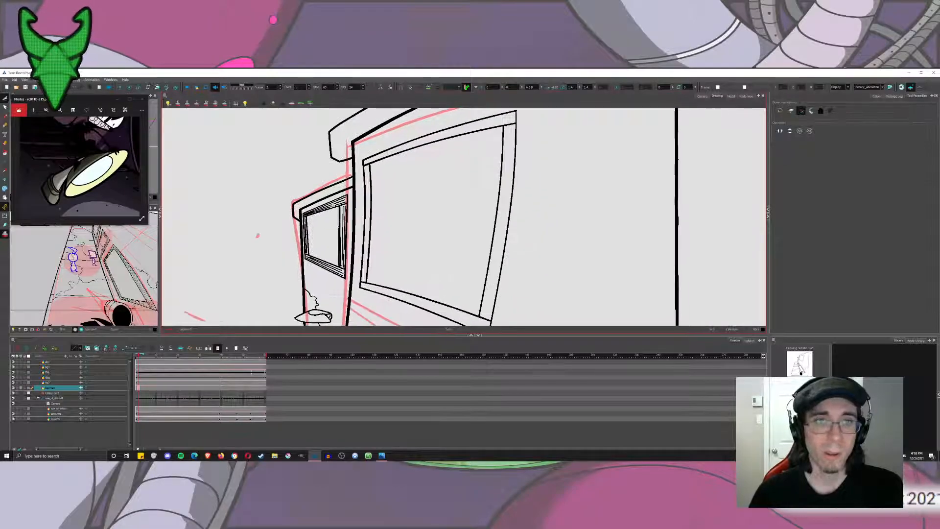
Set the brush to a smaller size for drawing fine detail lines inside the large window's upper frame band.
key(alt+b)
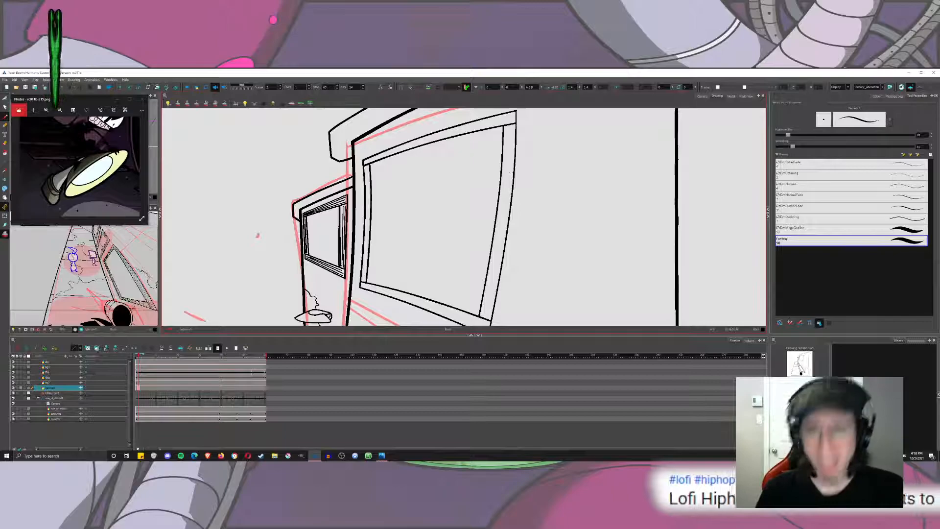
drag(258, 235, 262, 243)
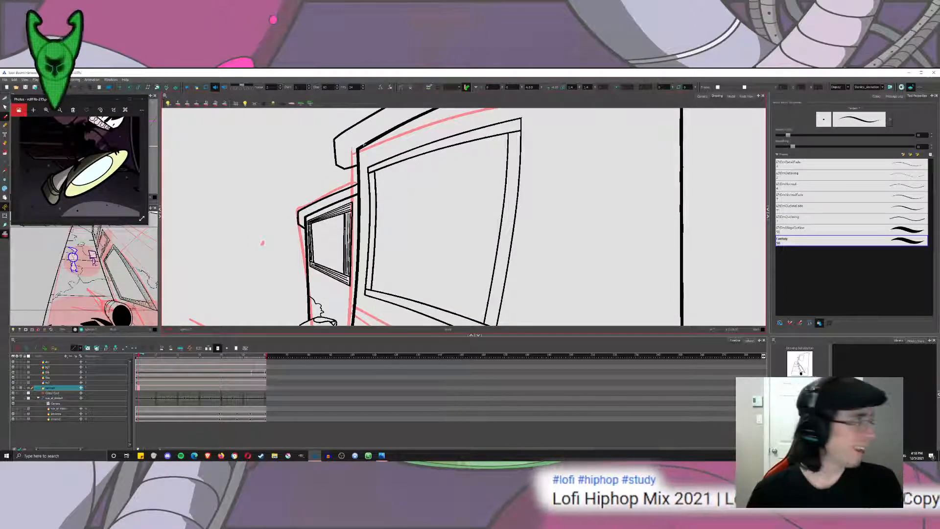
drag(451, 178, 451, 237)
key(2)
key(2)
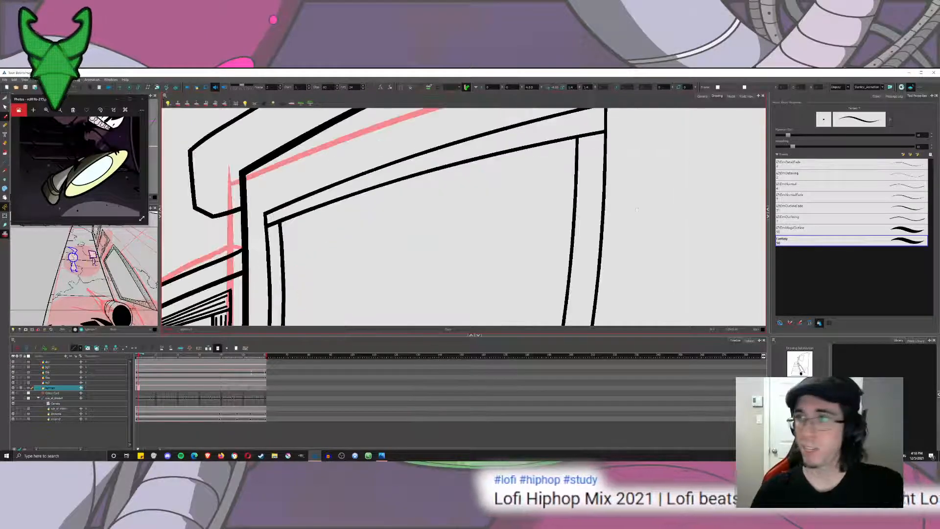
drag(304, 223, 378, 215)
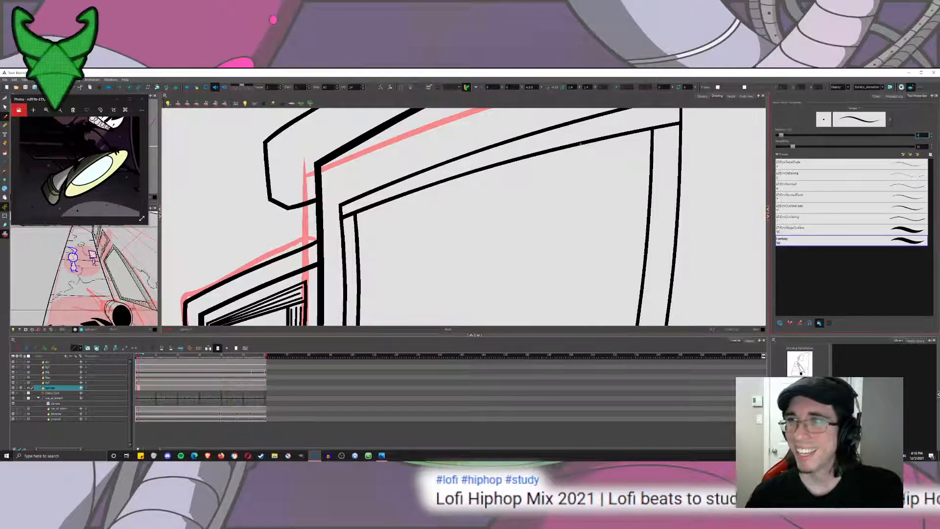
drag(491, 181, 422, 249)
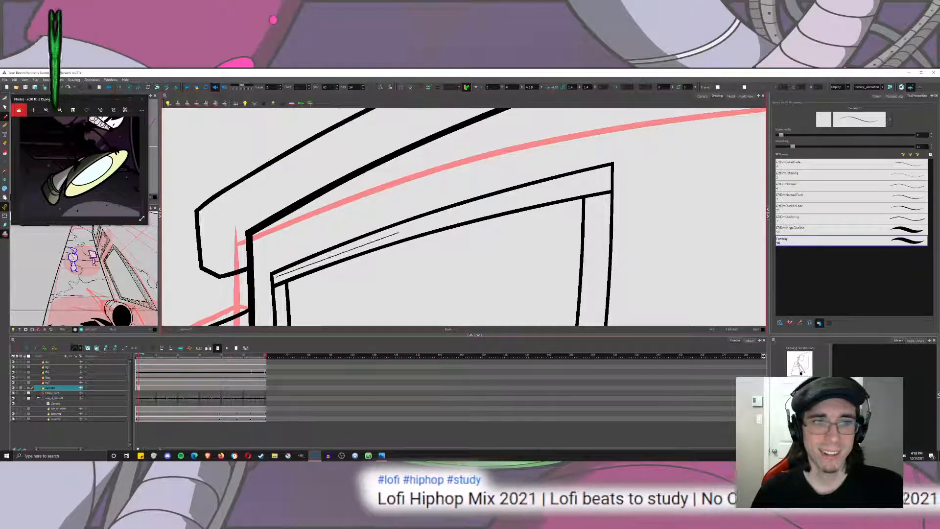
drag(277, 275, 363, 243)
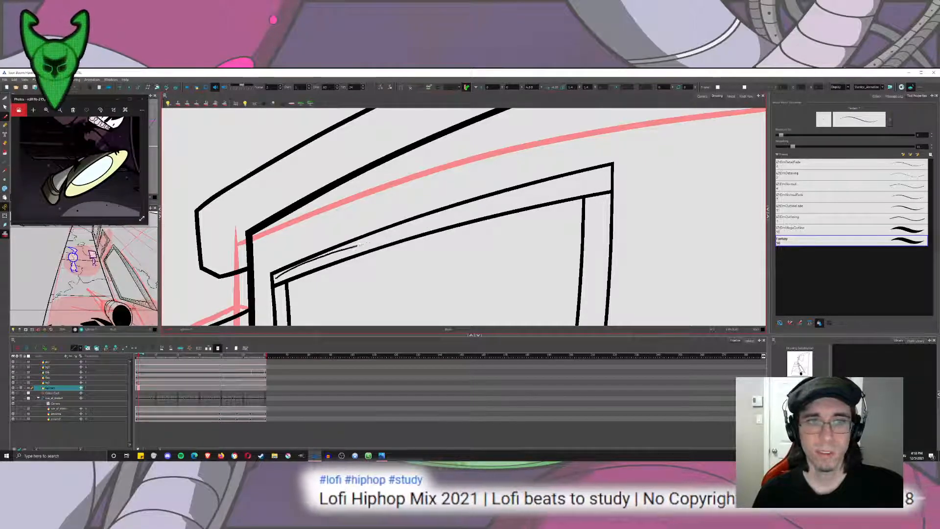
drag(416, 225, 477, 205)
key(ctrl+z)
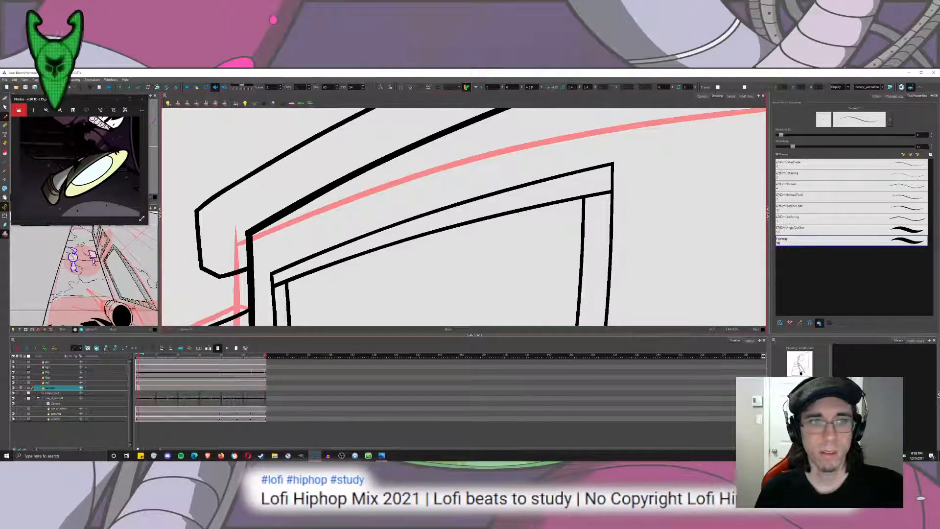
key(ctrl+z)
Draw a thin curved line along the inside of the large window's upper frame band, following its bow from end to end.
drag(275, 277, 382, 236)
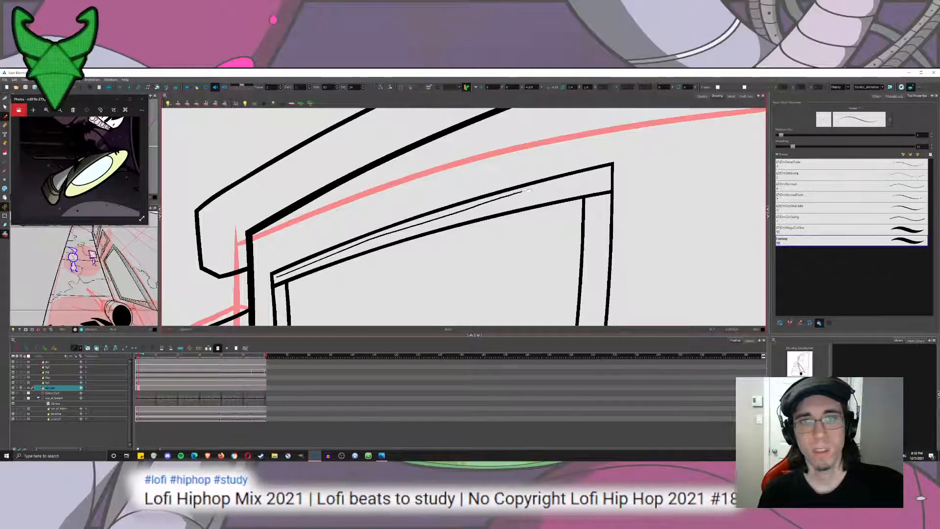
drag(594, 177, 604, 175)
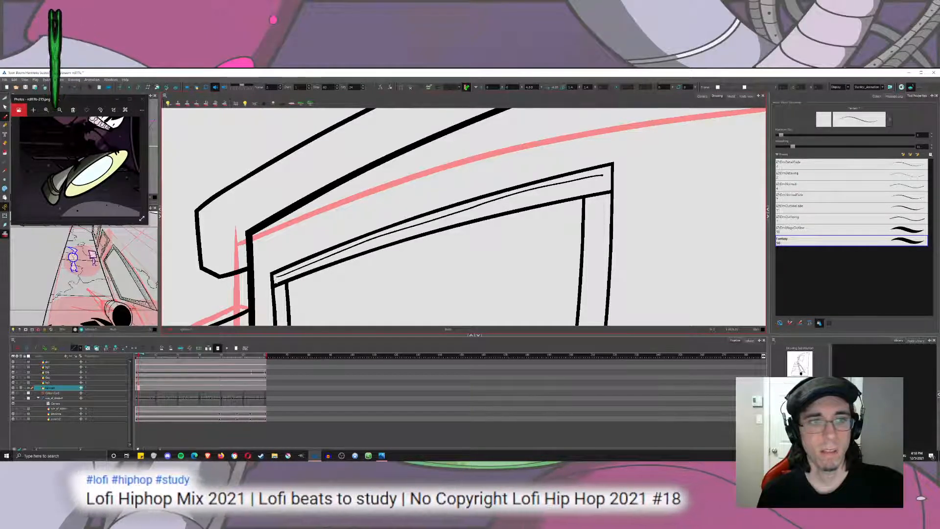
drag(313, 265, 348, 253)
key(ctrl+z)
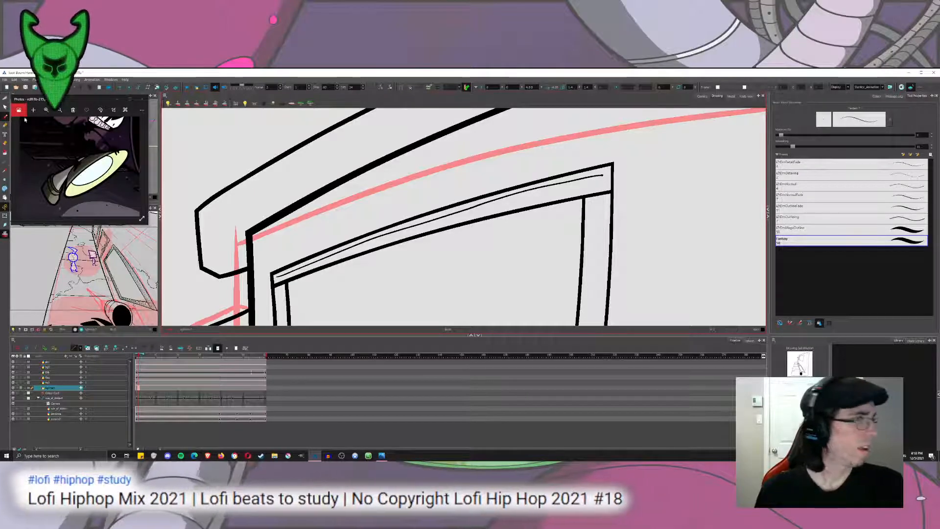
Try placing an angled copy of the thin line closer to the lower edge of the window's upper frame band.
key(alt+s)
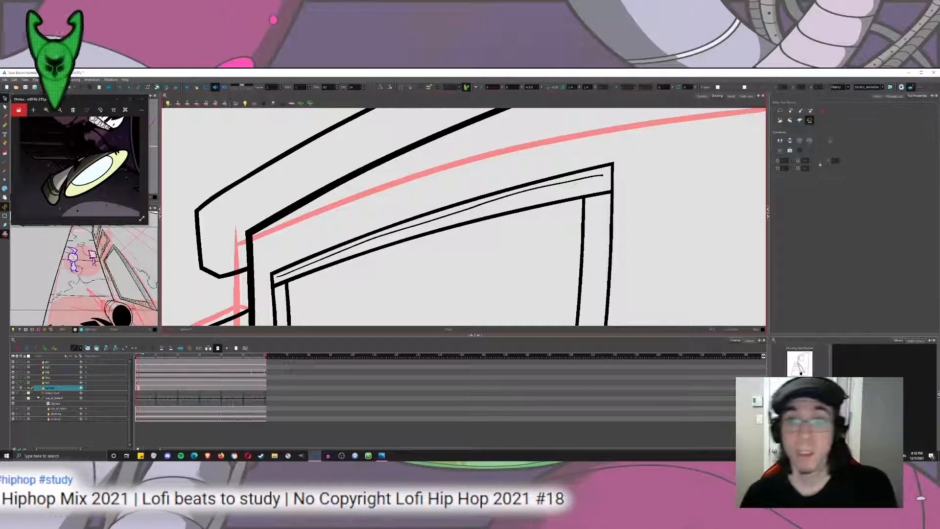
click(584, 175)
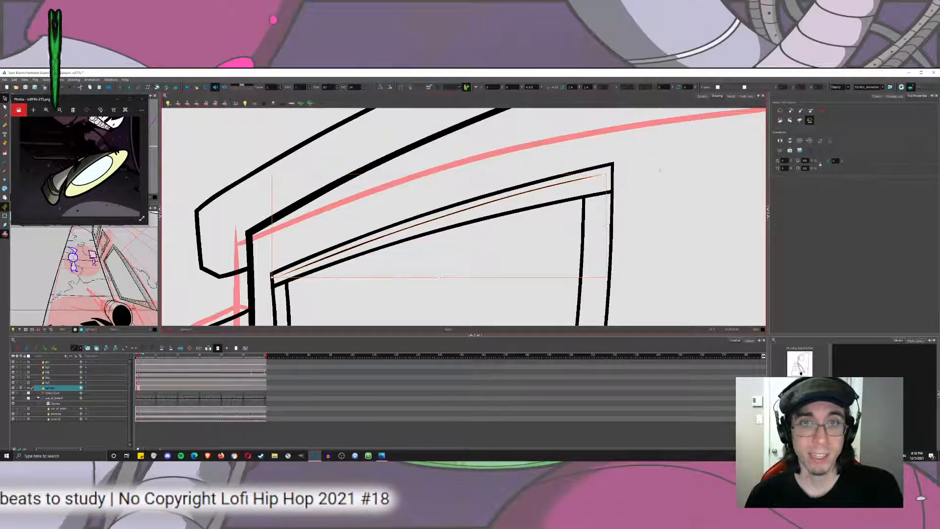
click(528, 198)
click(530, 192)
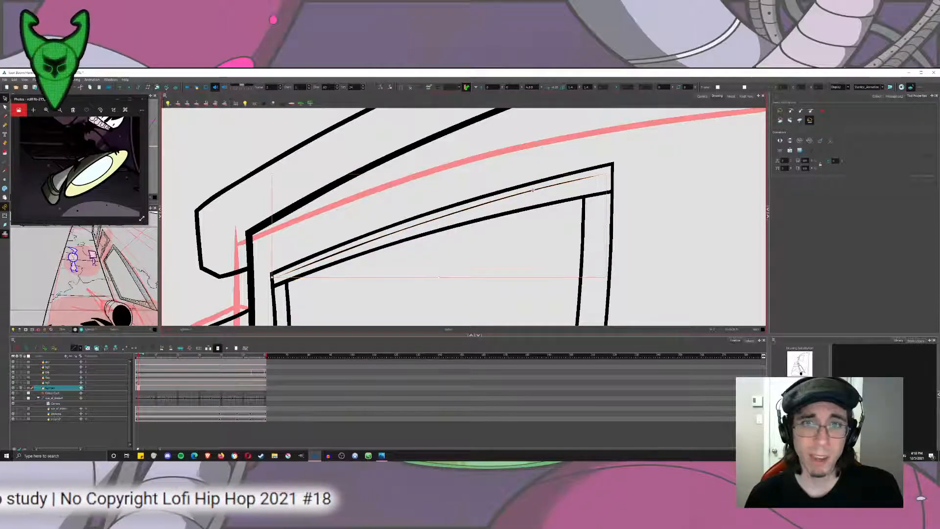
key(Delete)
key(ctrl+z)
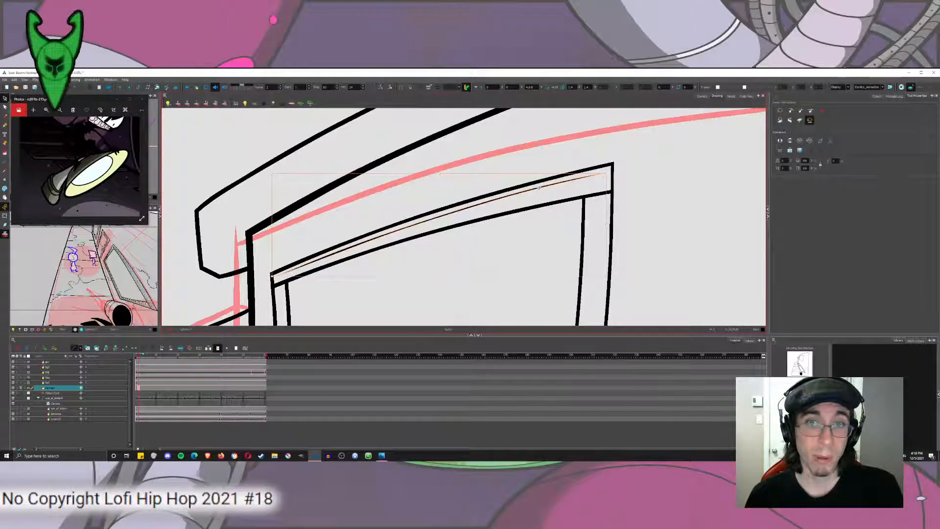
key(ctrl+z)
key(ctrl+z)
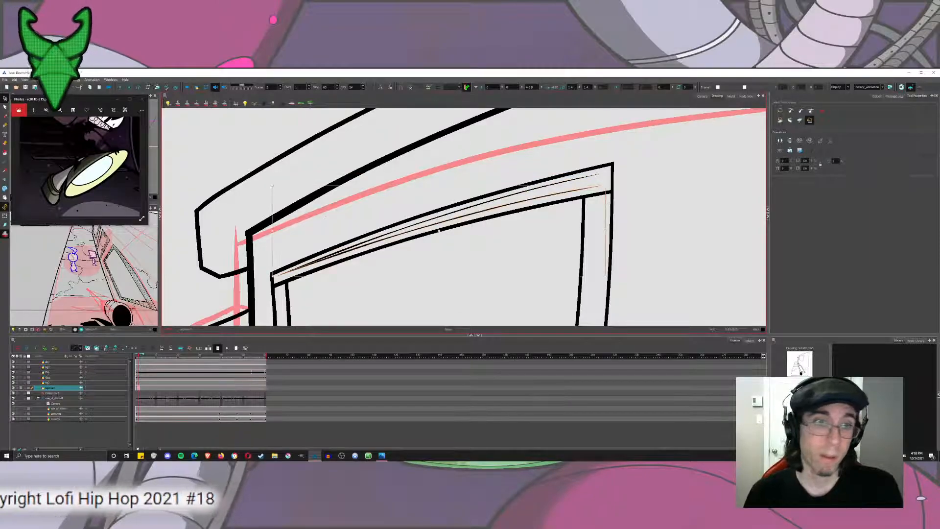
key(ctrl+z)
key(ctrl+z)
key(ctrl+z)
key(ctrl+z)
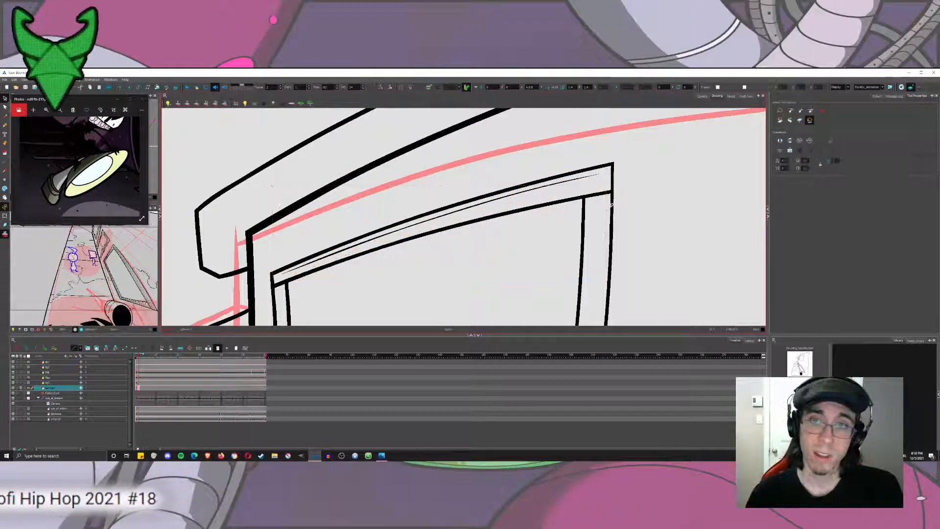
Duplicate the thin line several times and angle the copies so they fan out across the upper frame band.
key(ctrl+z)
key(ctrl+z)
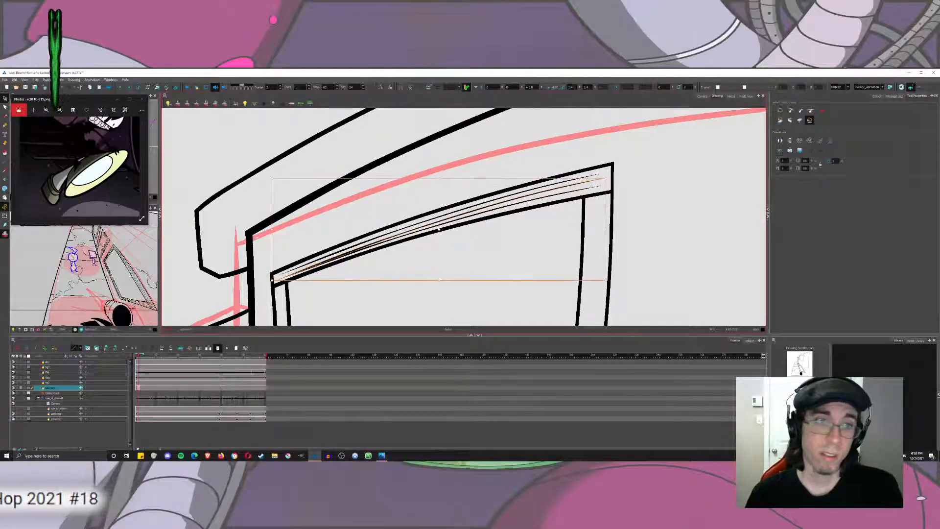
key(ctrl+z)
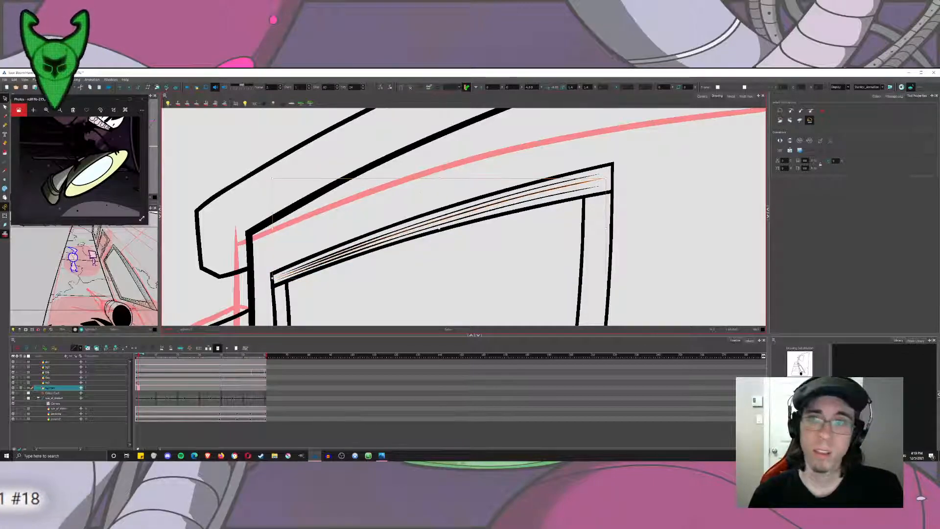
key(ctrl+z)
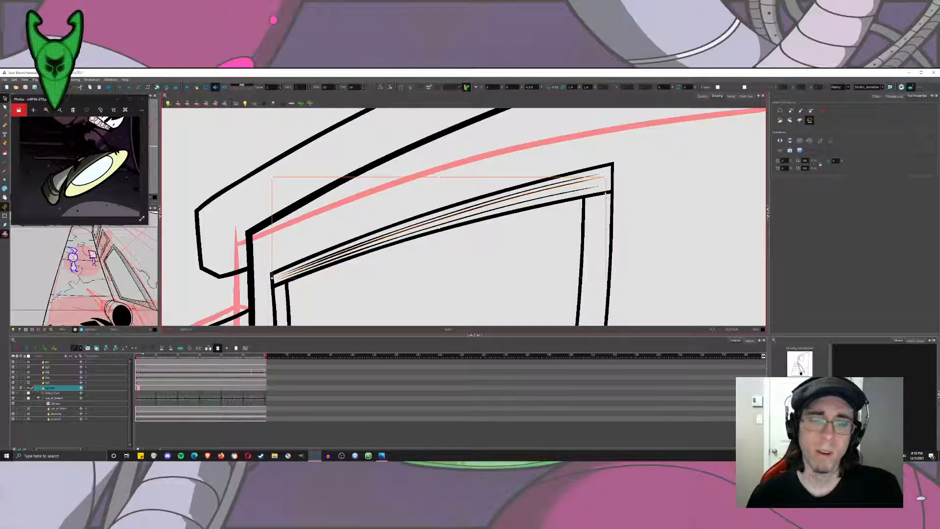
key(ctrl+z)
key(ctrl+shift+z)
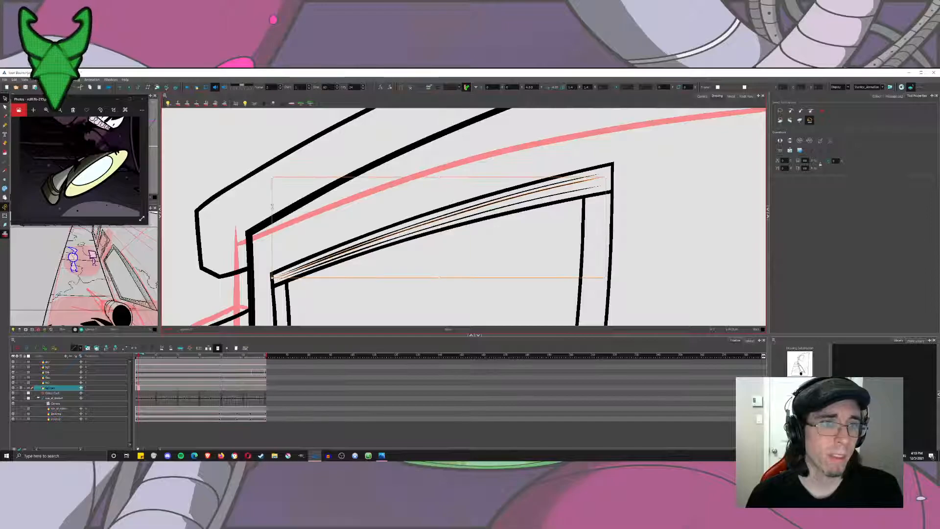
key(ctrl+z)
key(ctrl+v)
drag(606, 190, 606, 194)
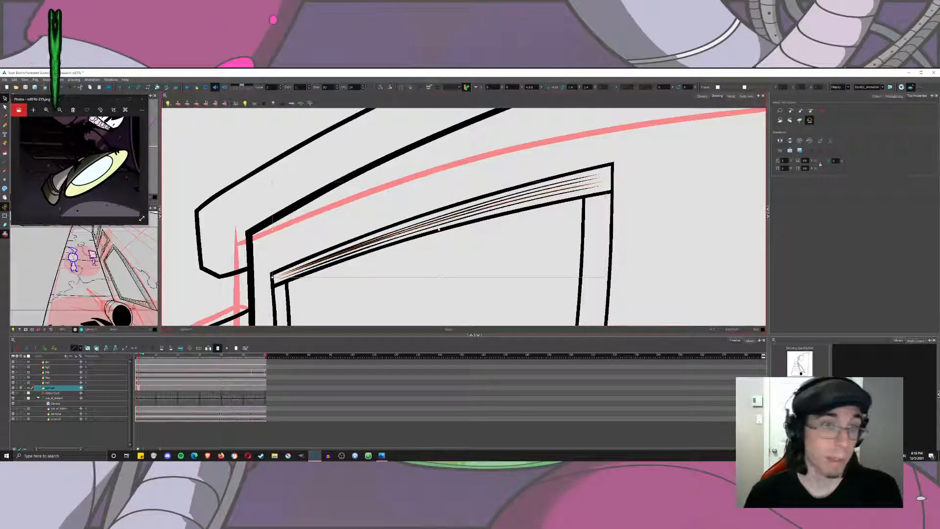
drag(272, 277, 273, 280)
click(649, 264)
Shift and angle the topmost thin line in the upper frame band to even out the spacing between the lines.
scroll(648, 262, down, 4)
scroll(537, 268, up, 5)
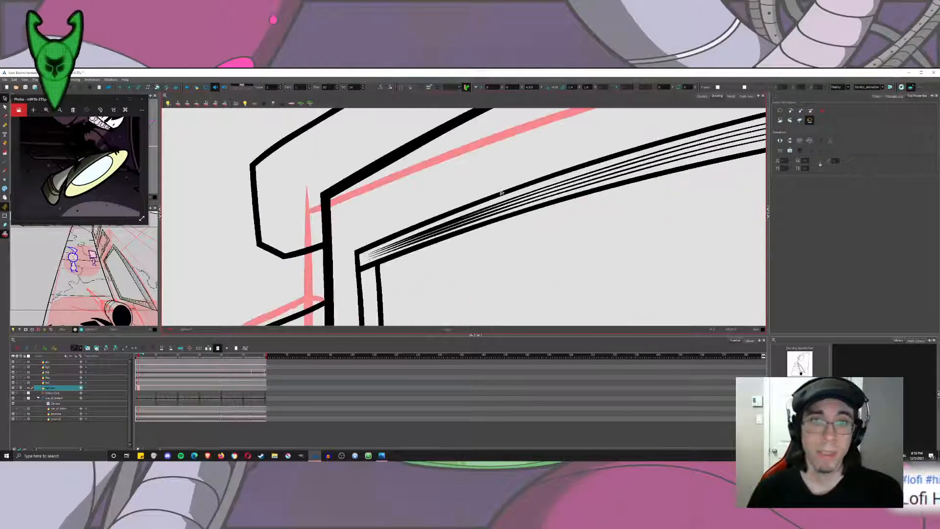
scroll(502, 195, up, 3)
scroll(514, 216, down, 1)
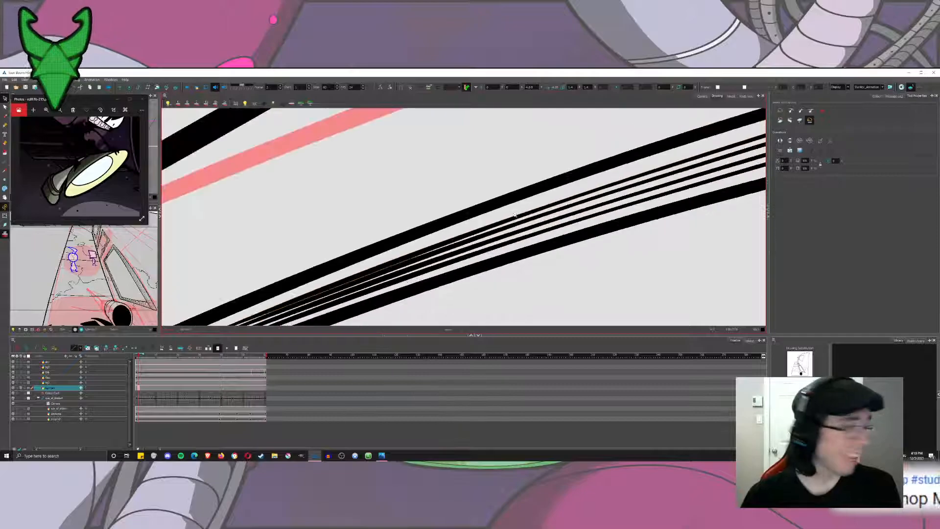
scroll(514, 216, down, 3)
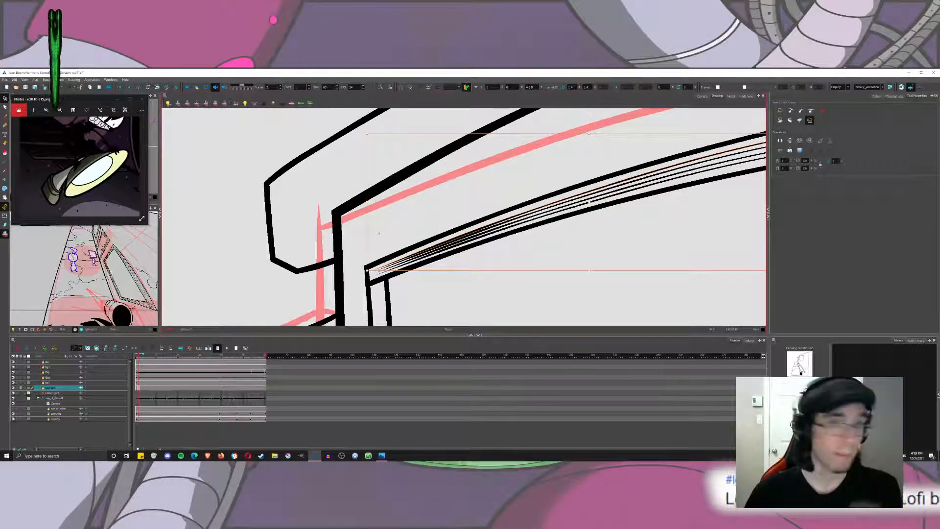
key(ctrl+z)
key(ctrl+z)
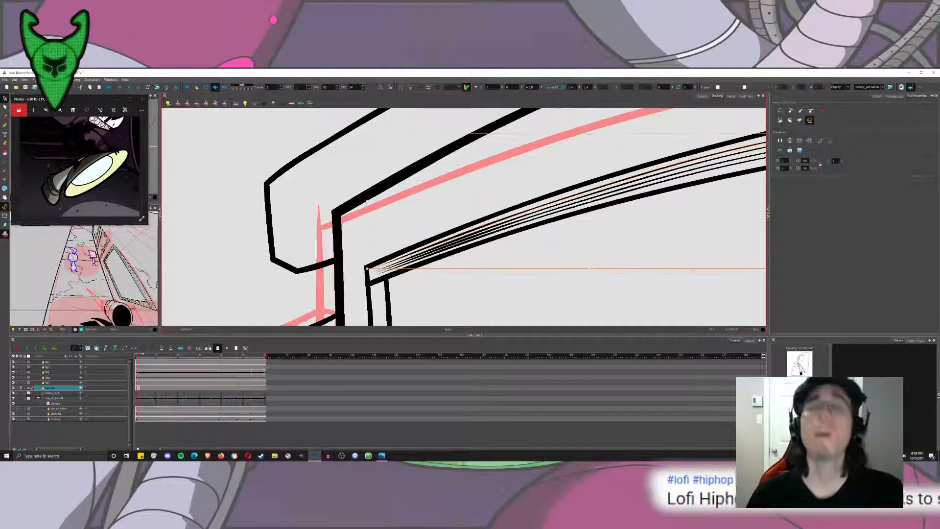
drag(623, 212, 504, 216)
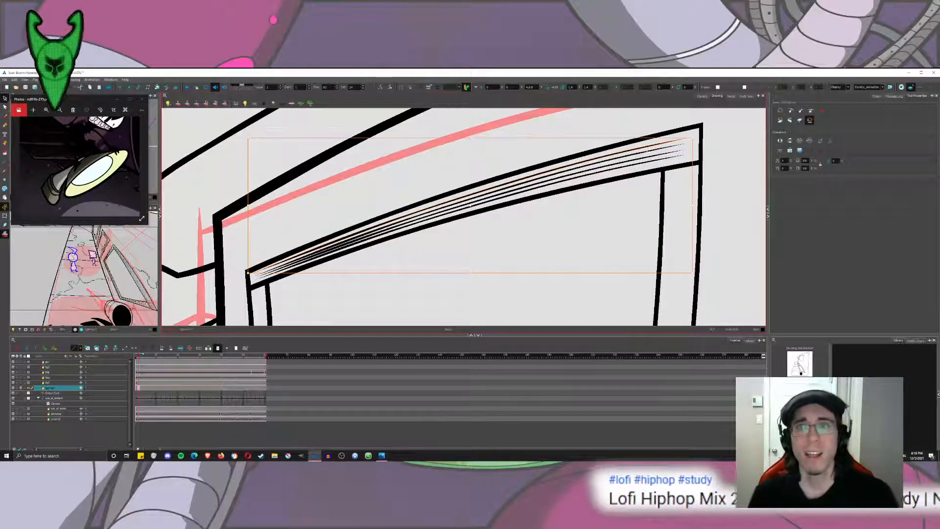
drag(692, 138, 695, 155)
click(690, 143)
click(679, 151)
click(682, 156)
click(563, 245)
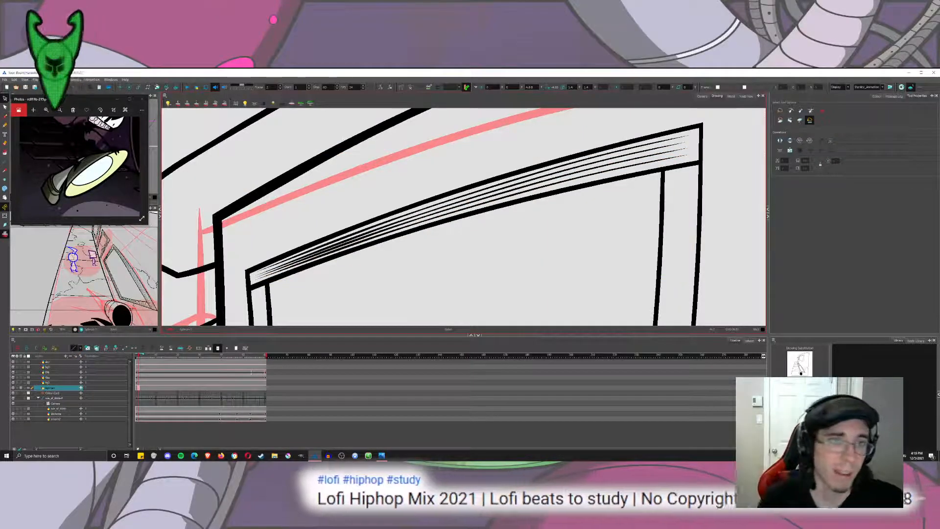
scroll(175, 290, up, 4)
click(421, 228)
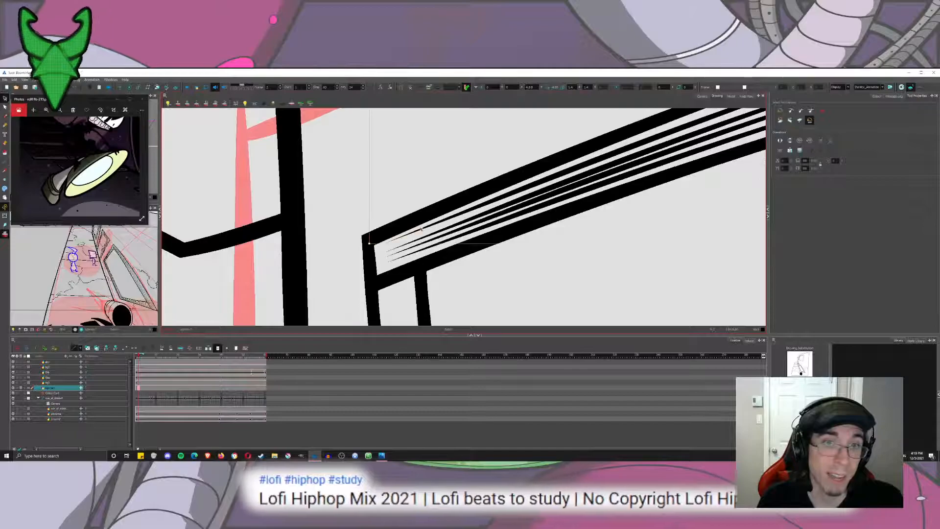
click(404, 199)
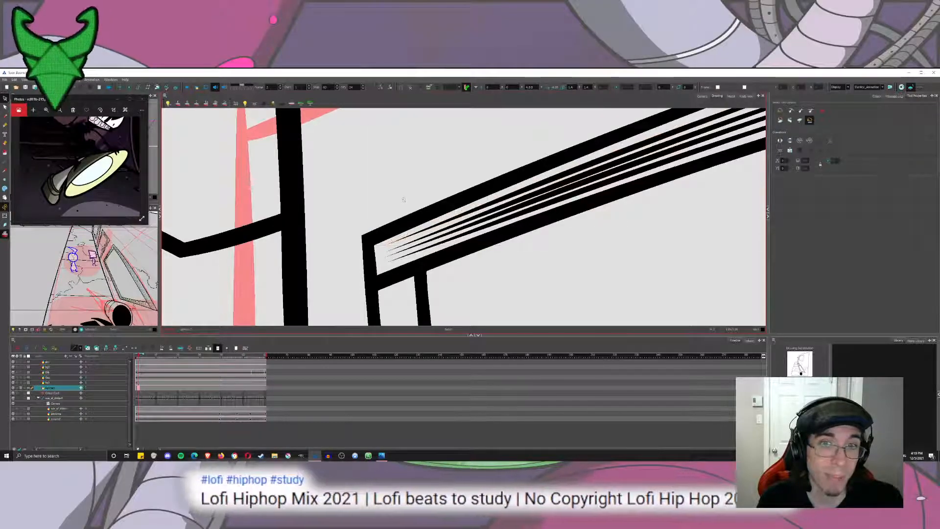
Place a copy of the set of thin lines in the window's lower frame band, angled and scaled to follow its slope.
scroll(404, 200, down, 6)
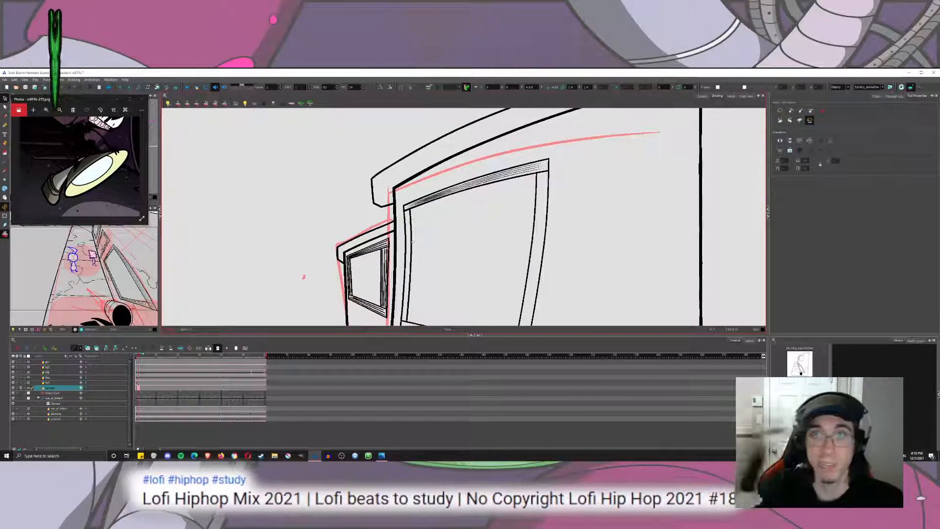
drag(420, 263, 423, 223)
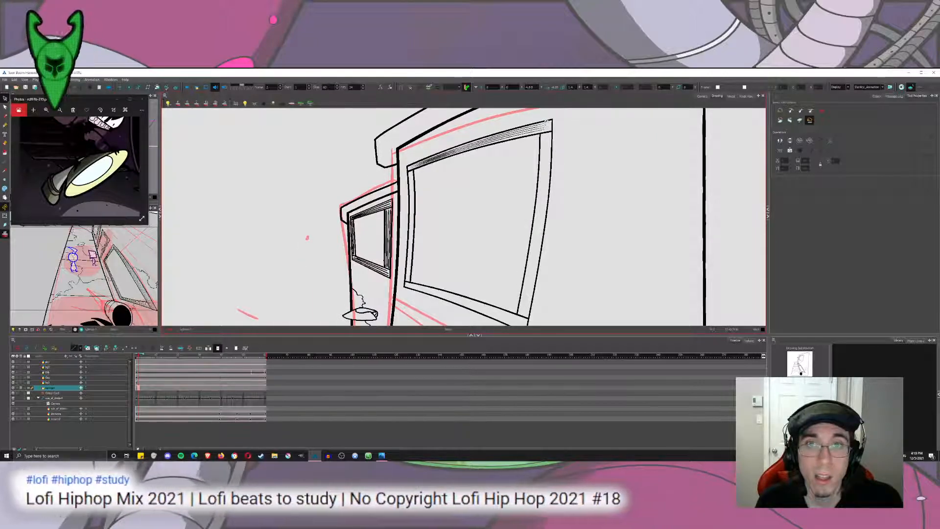
click(544, 126)
scroll(543, 119, up, 3)
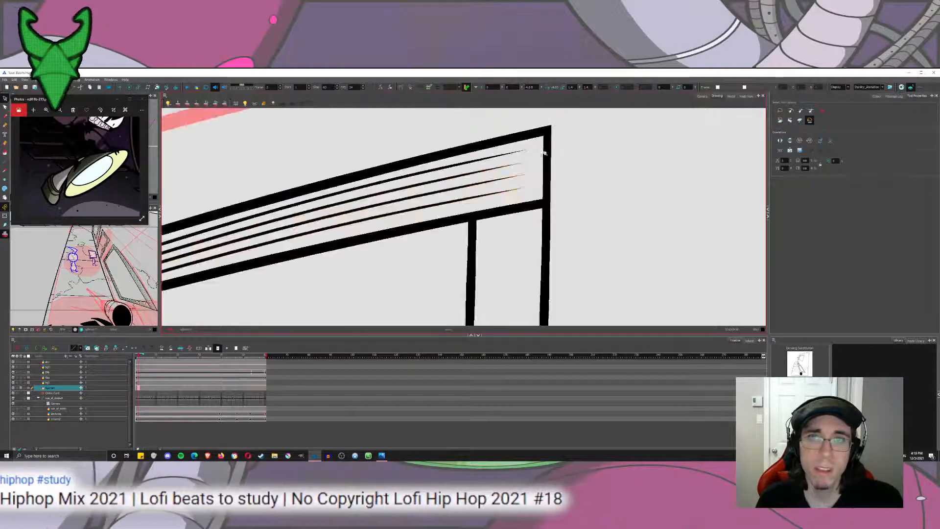
scroll(512, 160, down, 3)
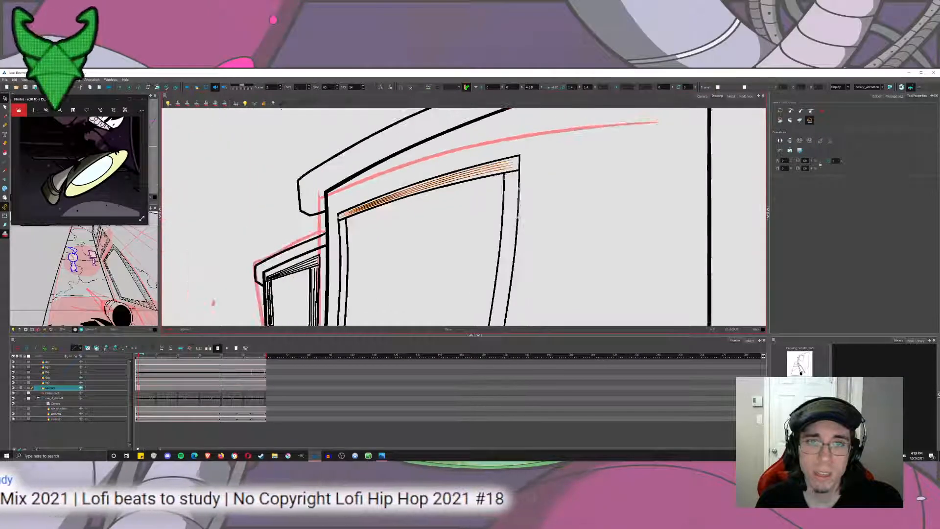
mouse_move(442, 173)
mouse_down()
mouse_move(451, 294)
mouse_move(473, 176)
mouse_move(447, 206)
mouse_move(519, 235)
mouse_move(581, 288)
mouse_up()
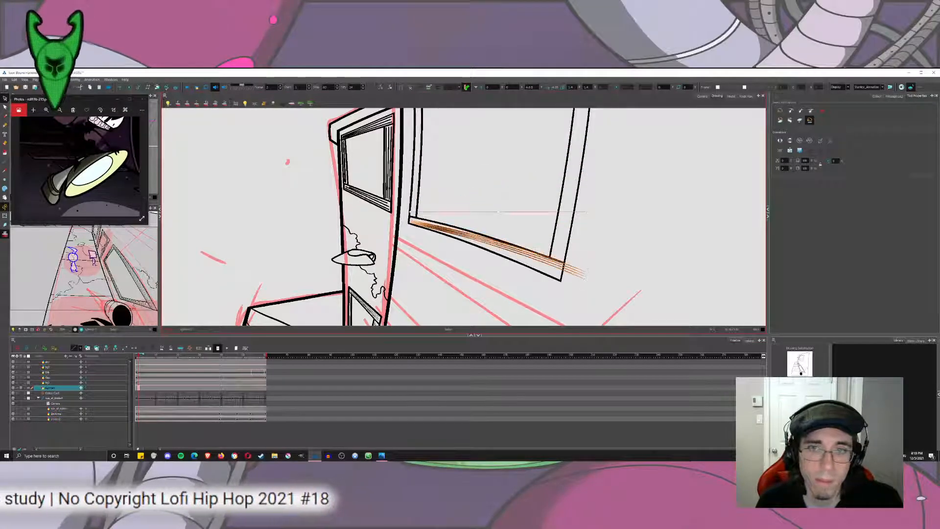
drag(583, 249, 561, 245)
click(464, 245)
scroll(417, 237, up, 5)
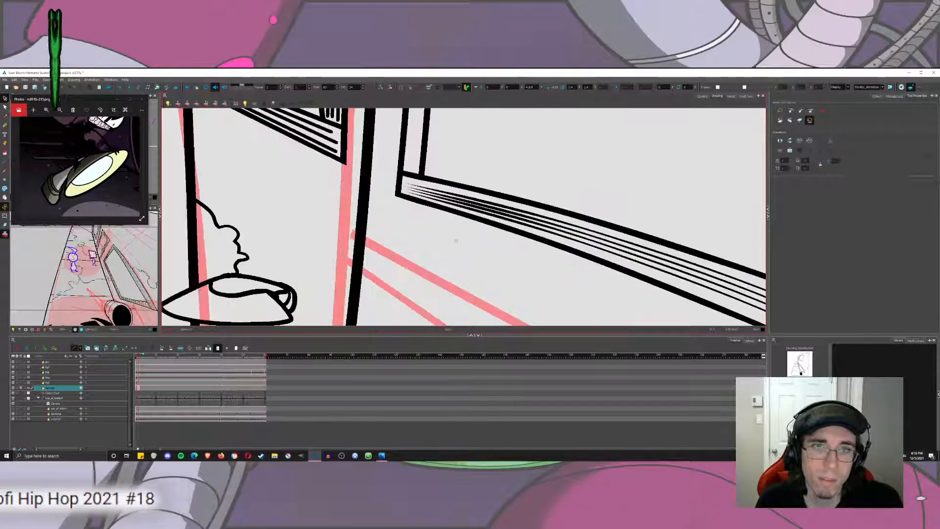
Adjust the angle and position of the thin lines in the window's lower frame band so they follow its edges.
click(441, 192)
drag(405, 190, 404, 188)
drag(685, 259, 320, 188)
drag(504, 221, 505, 217)
mouse_move(480, 269)
mouse_down()
mouse_move(498, 273)
mouse_move(521, 252)
mouse_up()
click(498, 277)
drag(169, 169, 457, 234)
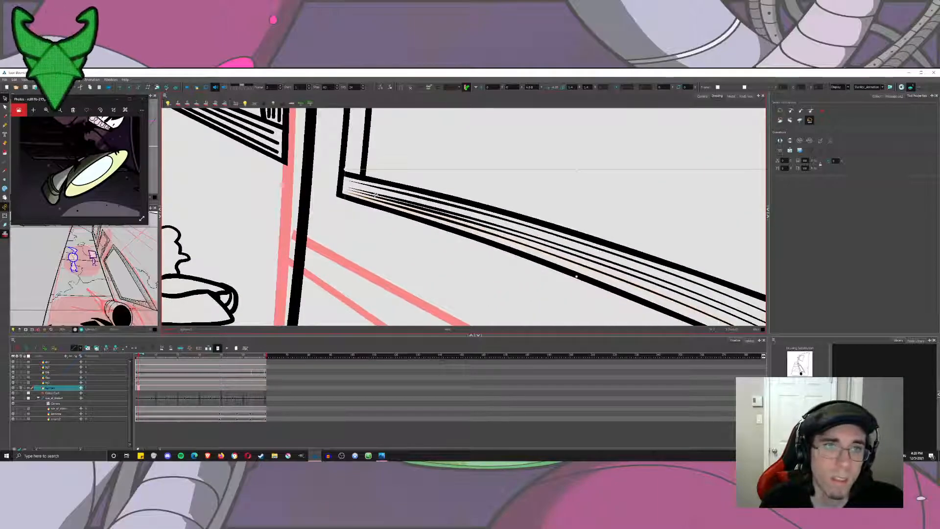
click(377, 192)
drag(343, 180, 343, 177)
drag(759, 292, 527, 212)
scroll(327, 181, down, 10)
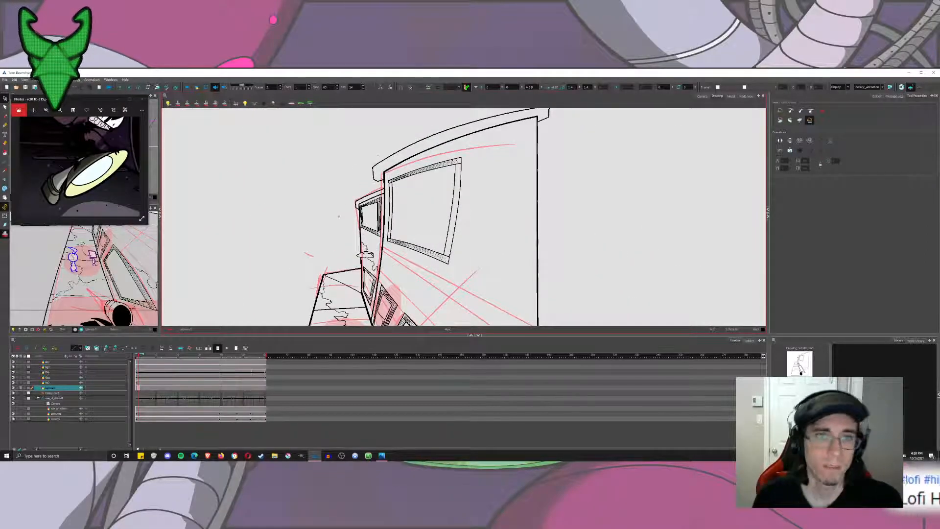
Draw a thin curved line with the Brush along the window's side frame band nearest the smaller window.
scroll(377, 206, up, 4)
drag(424, 161, 363, 175)
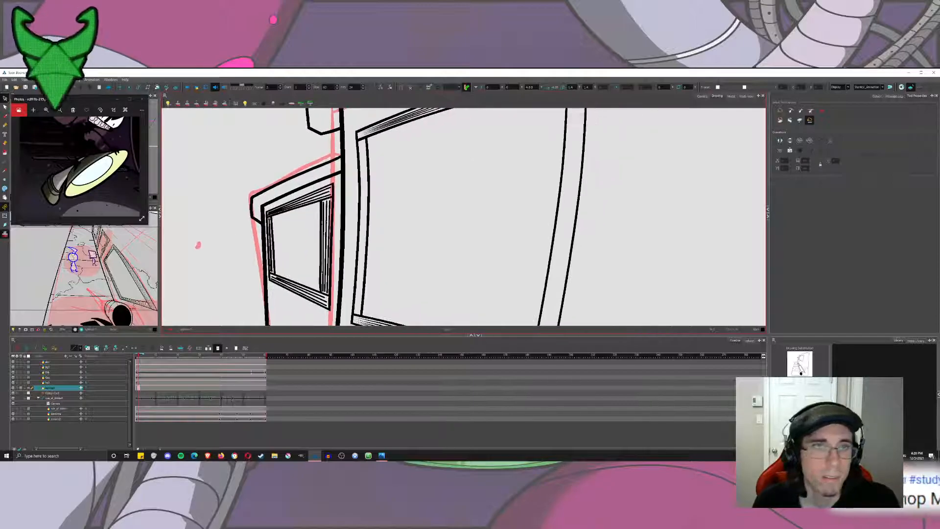
key(alt+b)
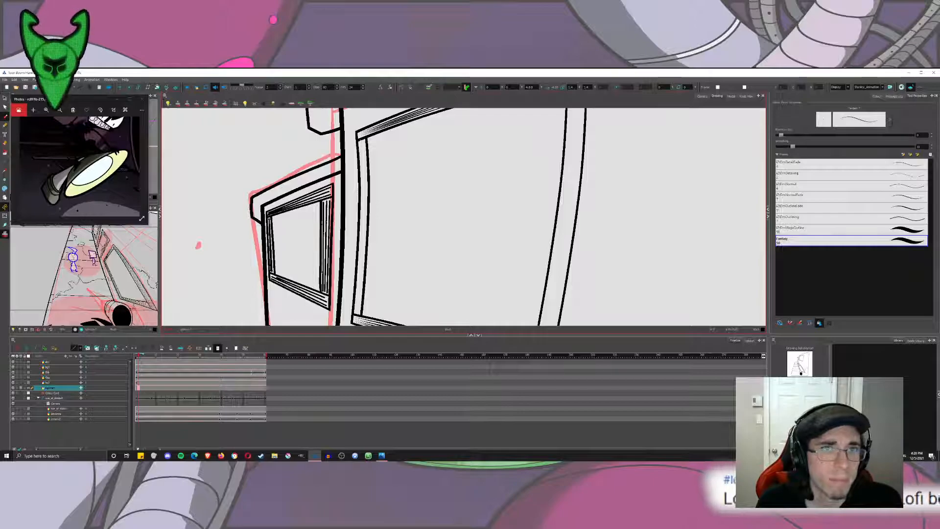
mouse_move(362, 156)
mouse_down()
mouse_move(383, 254)
mouse_move(414, 269)
mouse_move(492, 169)
mouse_move(471, 163)
mouse_up()
key(ctrl+z)
key(2)
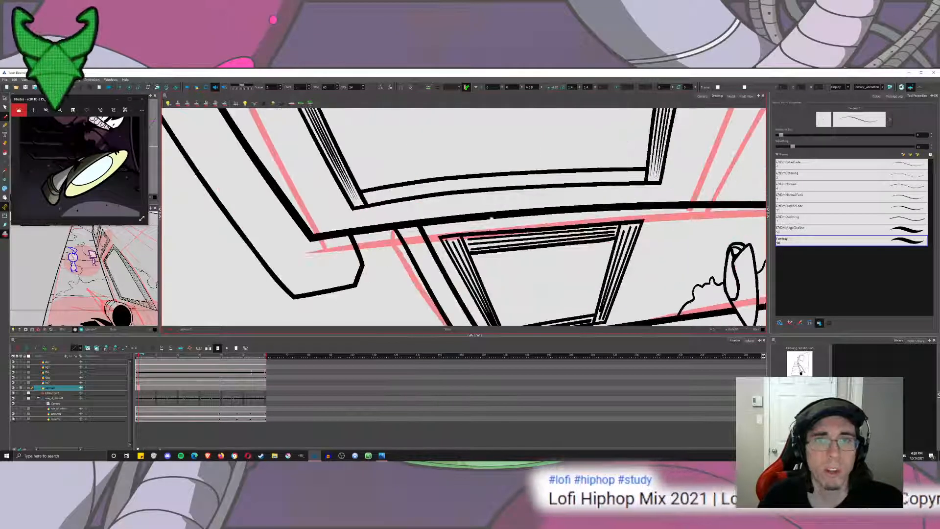
drag(379, 195, 358, 217)
drag(504, 201, 616, 206)
key(ctrl+z)
mouse_move(349, 213)
mouse_down()
mouse_move(473, 192)
mouse_move(614, 191)
mouse_up()
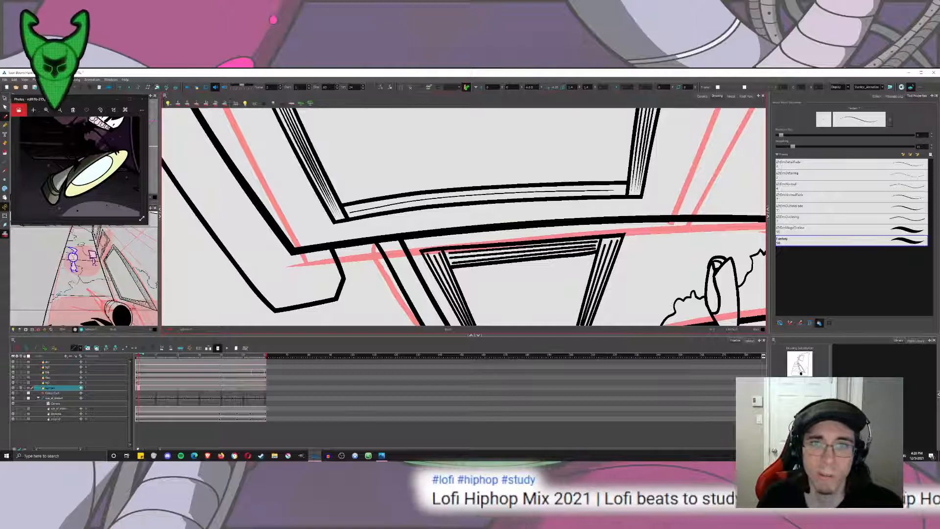
Try to draw more thin lines freehand on either side of the first line in that side frame band.
drag(350, 216, 556, 197)
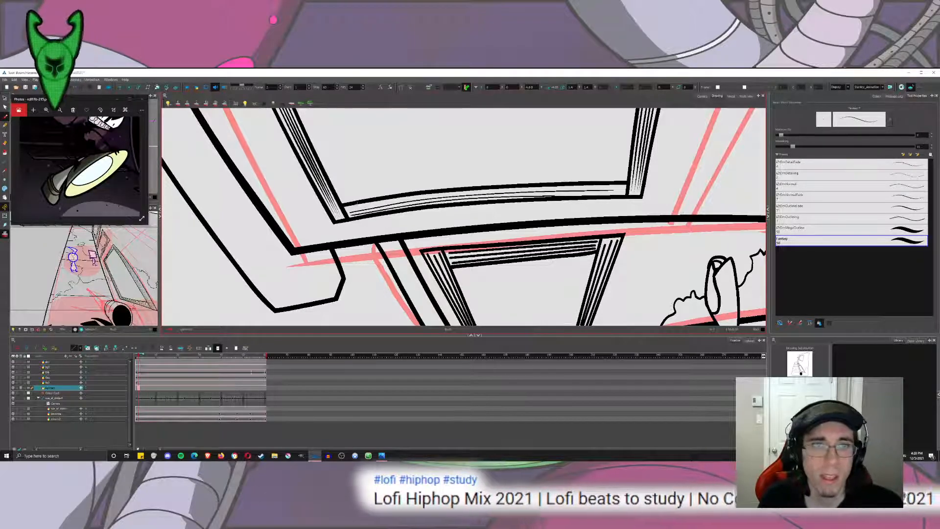
drag(351, 209, 623, 189)
key(ctrl+z)
drag(350, 210, 534, 194)
key(ctrl+z)
key(ctrl+z)
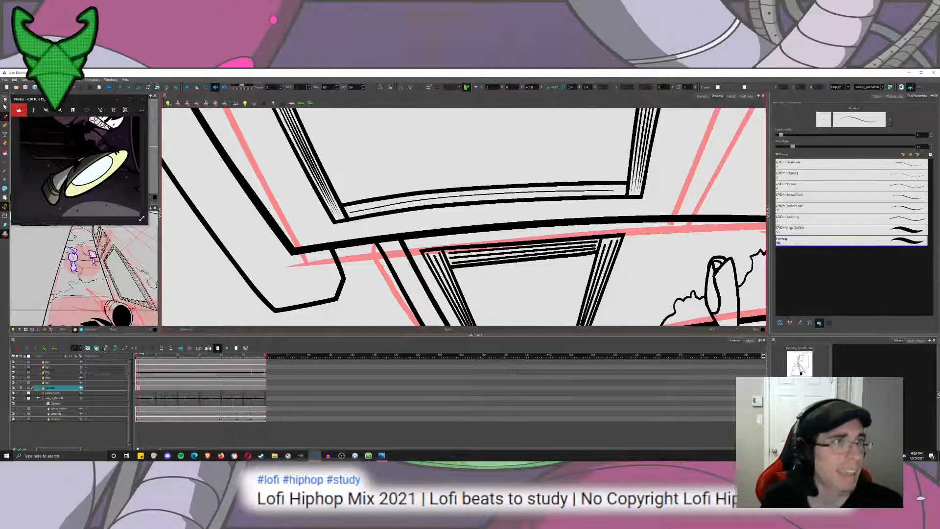
Duplicate the thin curved line and offset the copies to fill the width of the side frame band.
key(alt+s)
click(485, 194)
drag(610, 194, 622, 203)
drag(558, 194, 560, 185)
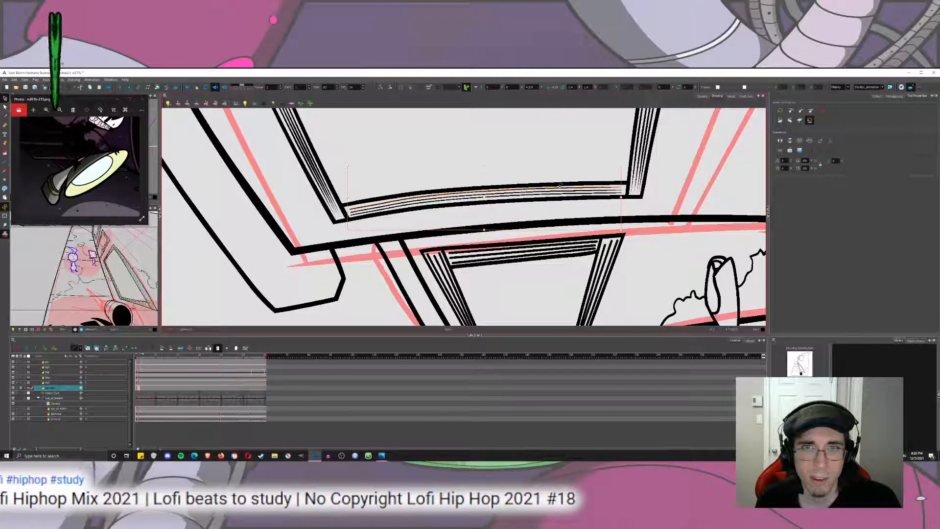
click(546, 134)
click(363, 206)
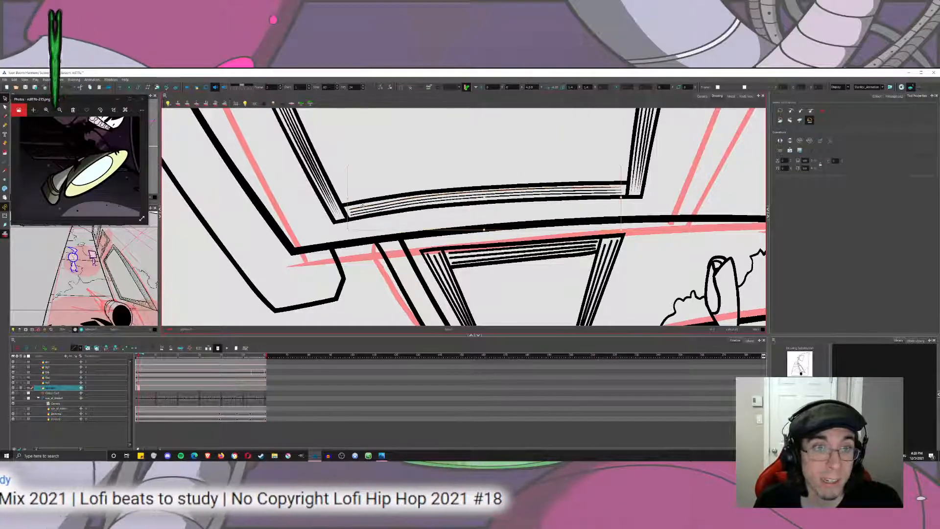
click(351, 190)
click(368, 206)
click(392, 172)
drag(408, 208, 398, 254)
click(364, 258)
click(350, 257)
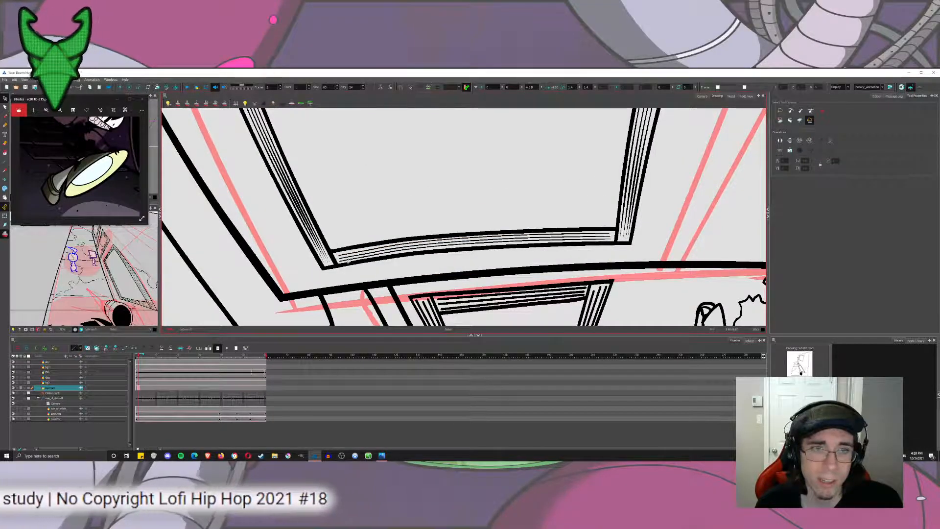
Paste a copy of the thin curved lines and move it to the window's opposite side frame band.
click(356, 222)
click(352, 255)
mouse_move(412, 216)
mouse_down()
mouse_move(404, 238)
mouse_move(394, 145)
mouse_up()
key(ctrl+x)
key(ctrl+v)
drag(394, 146, 405, 276)
click(416, 251)
drag(377, 211, 372, 123)
drag(372, 122, 295, 188)
Stretch the pasted lines to span the full length of the opposite side frame band.
drag(504, 187, 696, 202)
key(ctrl+z)
key(ctrl+z)
drag(504, 187, 696, 208)
drag(231, 208, 231, 204)
key(Escape)
Duplicate and angle the curved lines to fill the remaining width of the opposite side frame band.
click(346, 192)
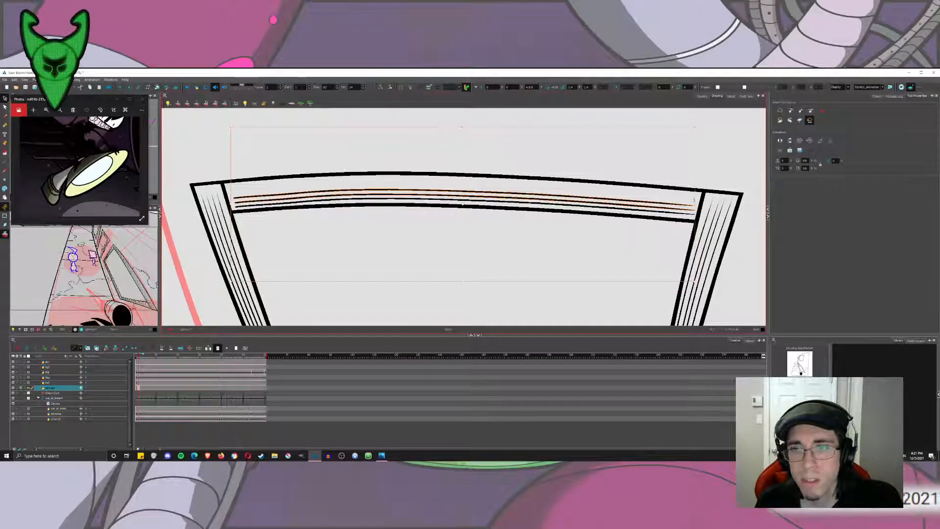
drag(694, 202, 693, 190)
mouse_move(232, 181)
mouse_down()
mouse_move(234, 172)
mouse_move(268, 160)
mouse_move(548, 158)
mouse_move(502, 138)
mouse_move(447, 180)
mouse_up()
click(264, 153)
scroll(548, 159, down, 2)
scroll(549, 159, down, 4)
drag(446, 180, 510, 175)
drag(413, 215, 411, 216)
drag(510, 176, 446, 180)
scroll(534, 164, down, 3)
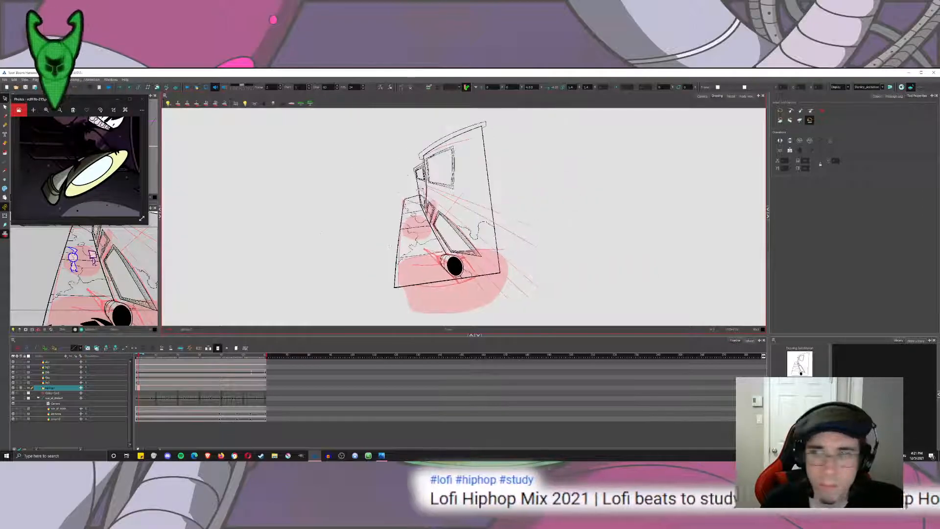
drag(389, 247, 372, 287)
Delete the rough red sketch from the background layer's first frame.
click(136, 388)
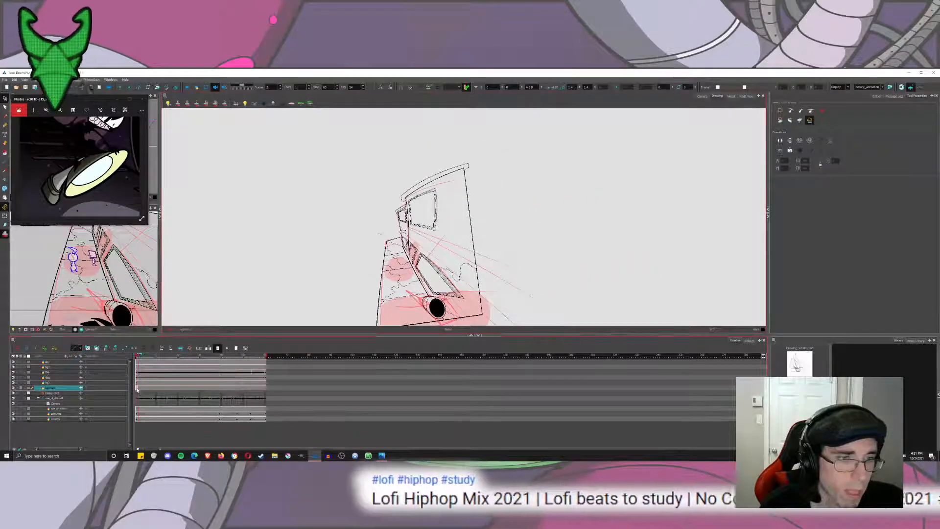
key(Delete)
click(139, 388)
drag(137, 389, 137, 389)
Check the first and last frames in the camera view with everything outside the camera frame masked.
click(266, 390)
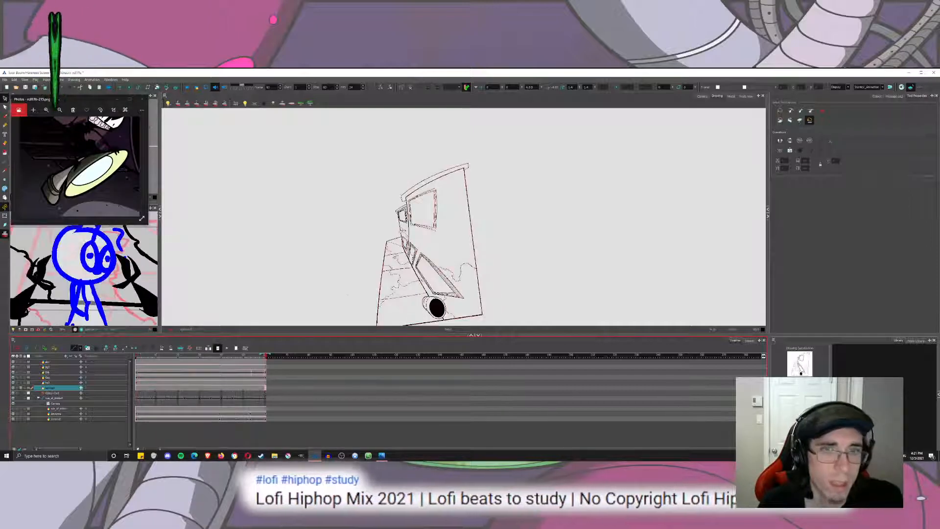
click(699, 96)
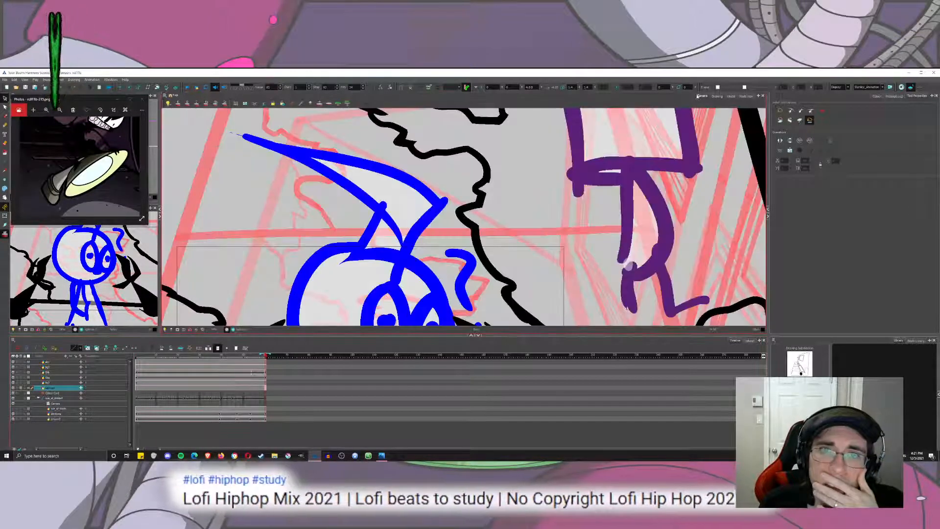
click(178, 329)
click(137, 356)
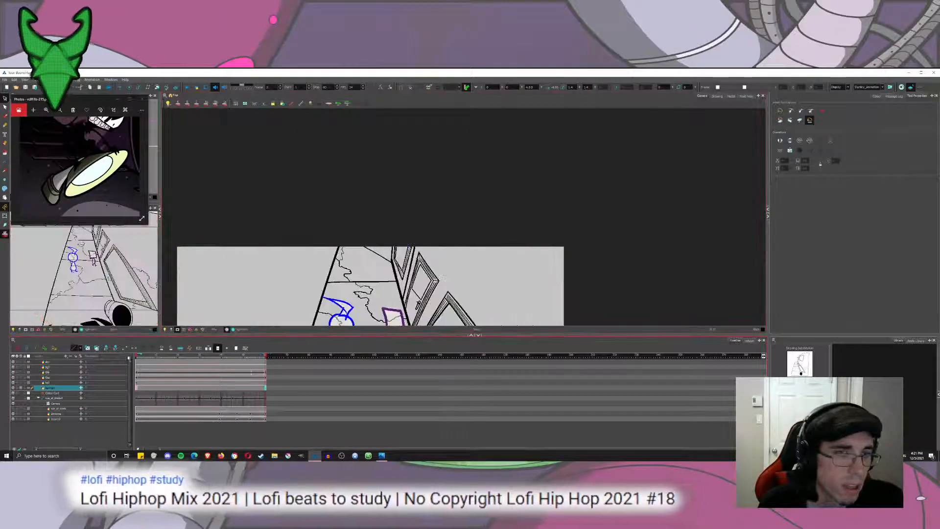
mouse_move(330, 320)
mouse_down()
mouse_move(325, 181)
mouse_move(330, 225)
mouse_up()
scroll(325, 212, down, 3)
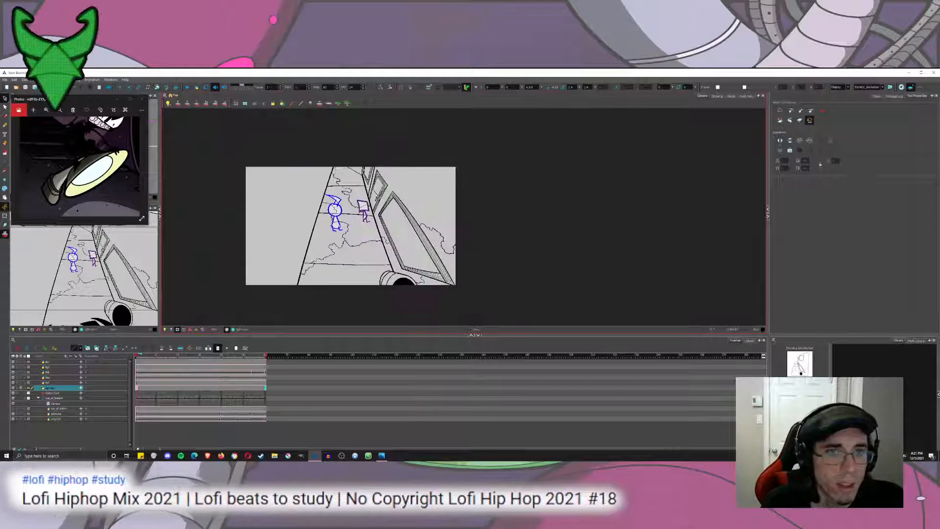
click(186, 87)
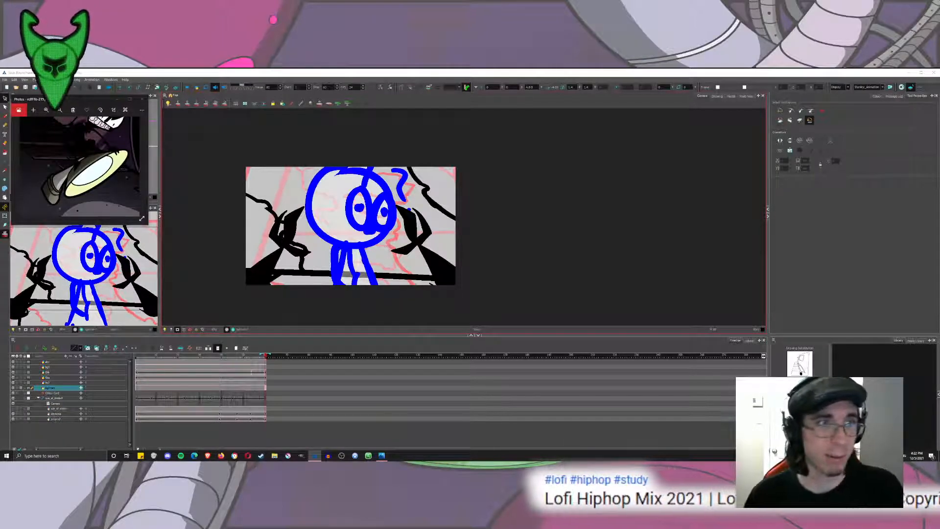
drag(162, 356, 129, 356)
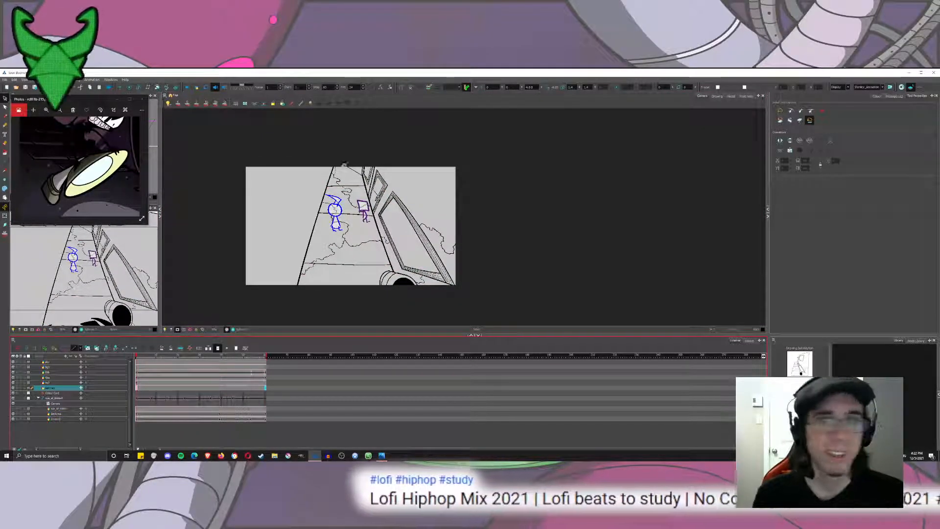
Return to the drawing view around the trash can's base and select a pale white swatch from the second scene palette.
click(5, 154)
click(22, 162)
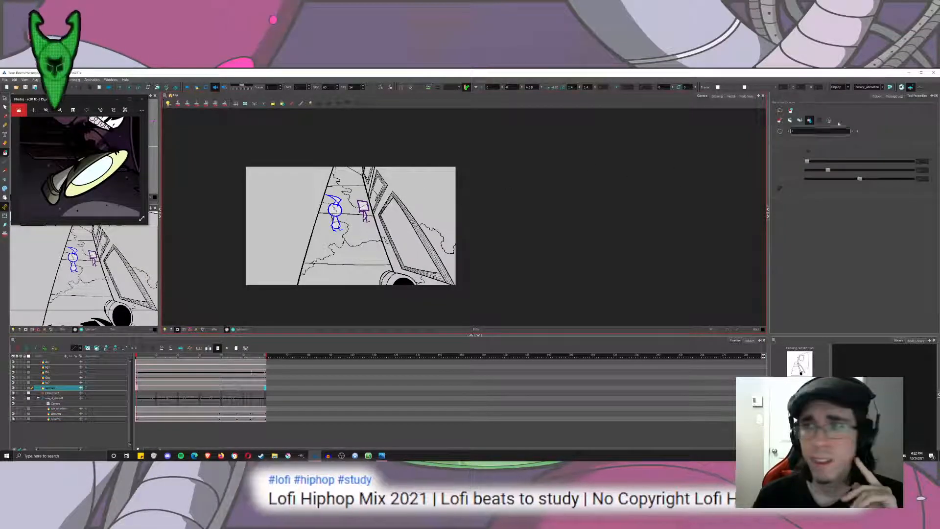
click(717, 96)
key(2)
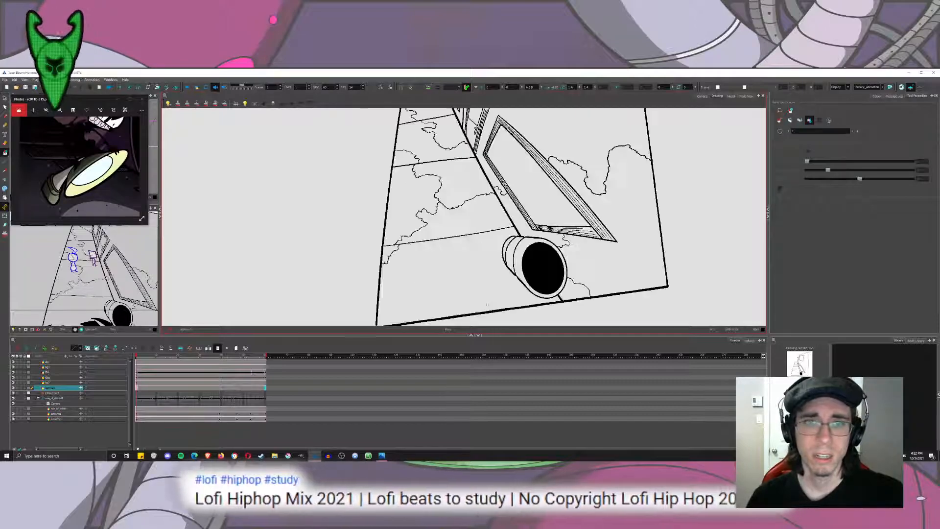
click(877, 97)
drag(527, 284, 507, 149)
key(2)
key(2)
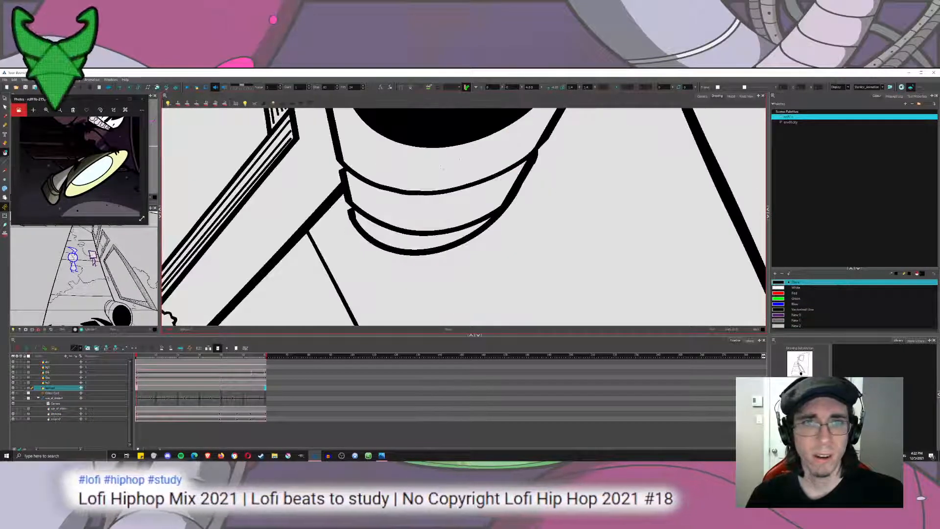
click(841, 123)
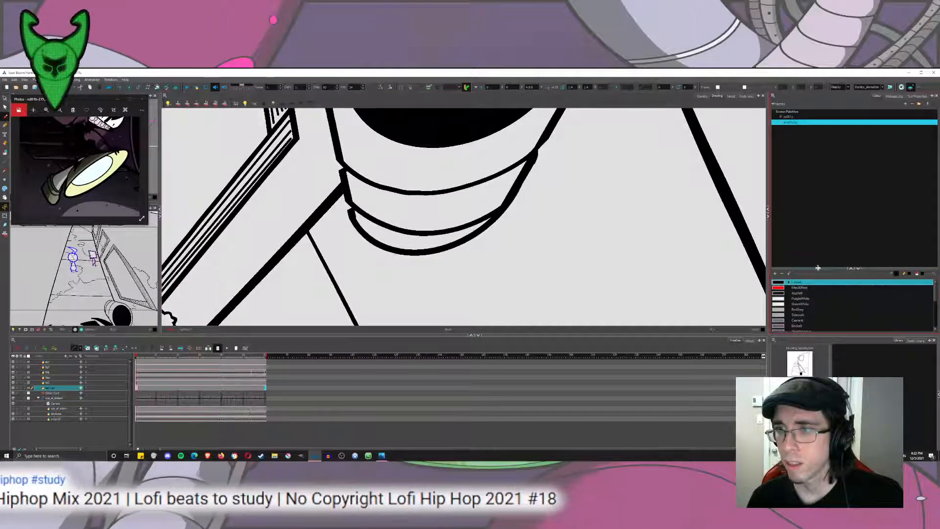
drag(818, 268, 818, 156)
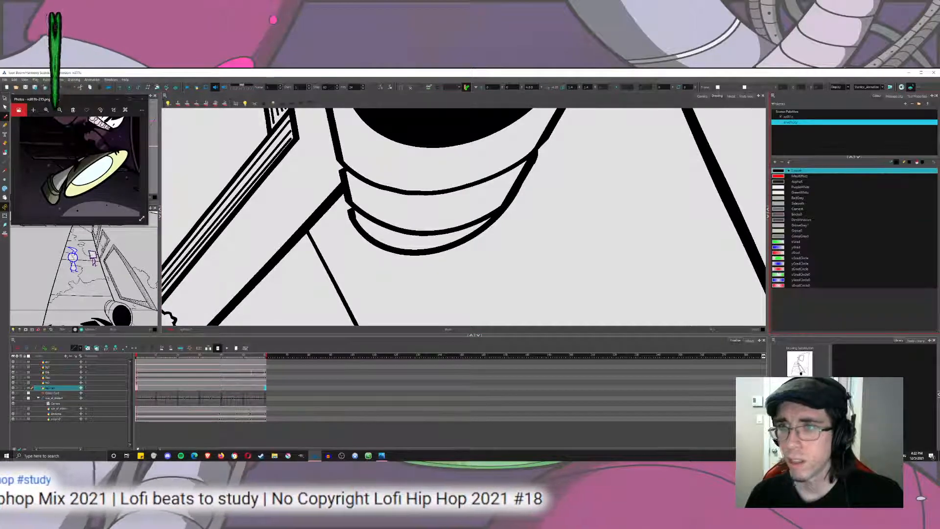
click(781, 192)
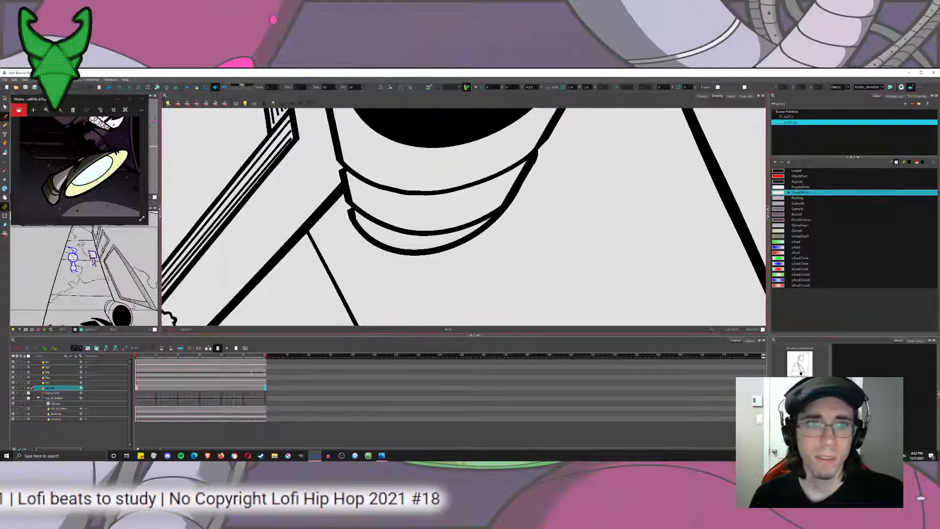
Try hand-lettering a pale letter T on the band near the trash can's base.
scroll(414, 237, up, 2)
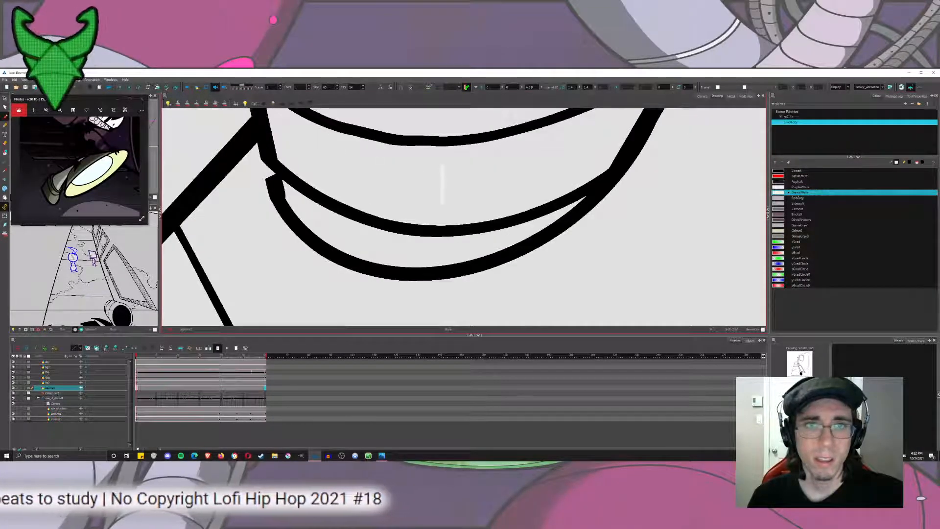
drag(424, 157, 464, 160)
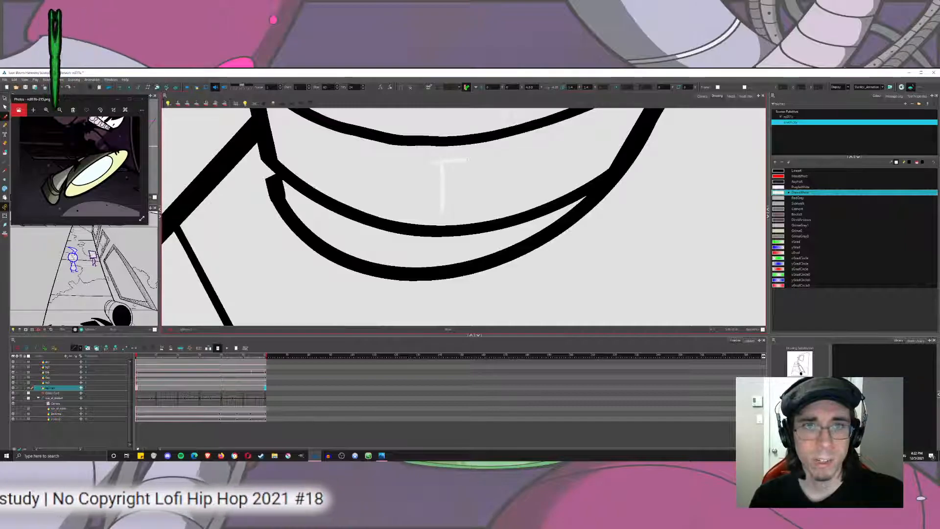
key(ctrl+z)
mouse_move(423, 163)
mouse_down()
mouse_move(470, 162)
mouse_move(488, 211)
mouse_up()
key(ctrl+z)
key(ctrl+z)
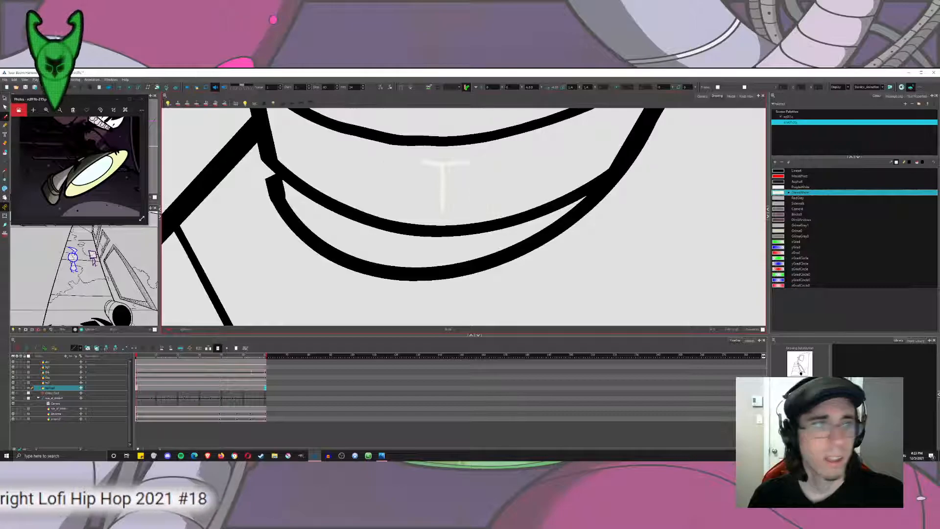
Set the Text tool to the black line swatch and a narrow font whose name starts with D.
scroll(399, 183, down, 8)
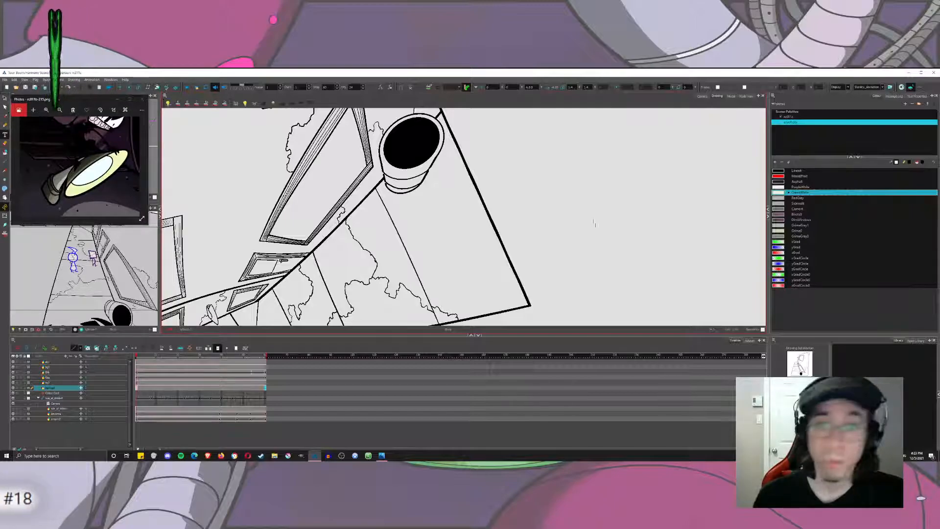
click(803, 170)
click(918, 96)
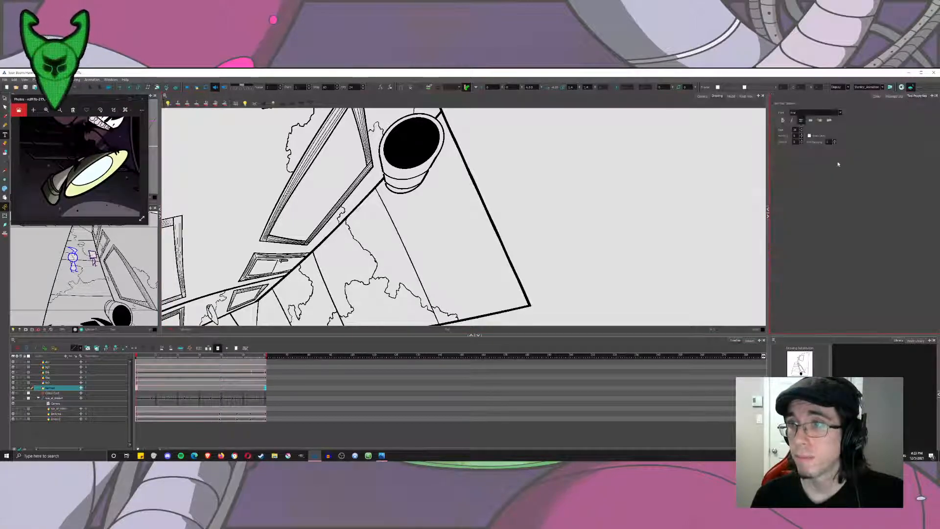
click(791, 112)
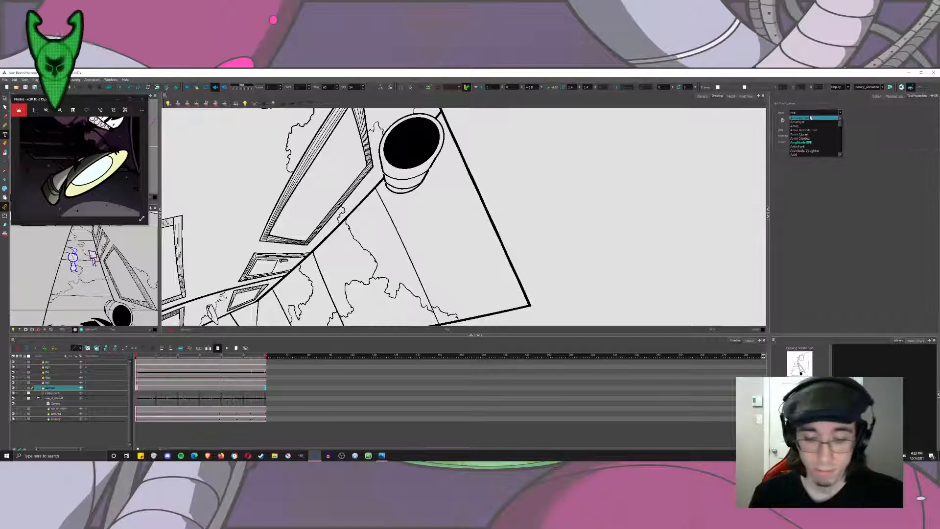
key(d)
key(Down)
key(Down)
key(Down)
key(Down)
key(Down)
key(Down)
key(Down)
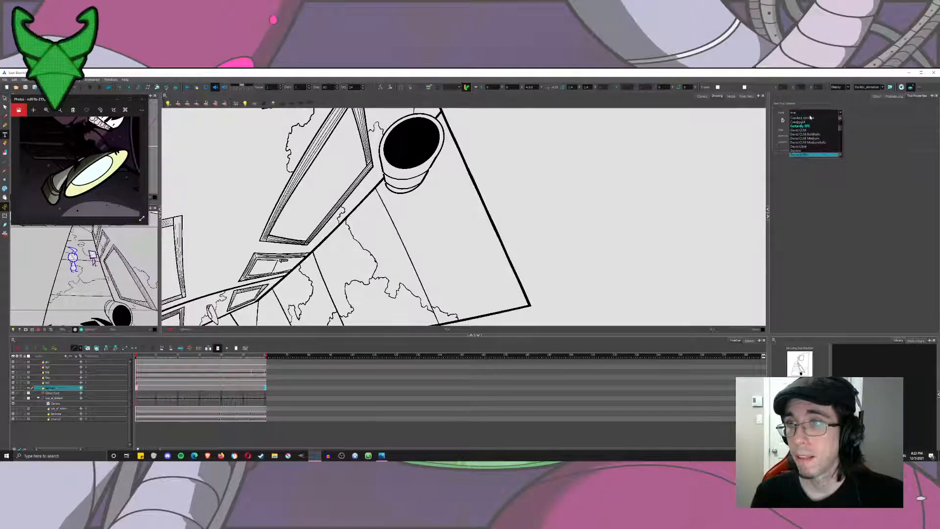
key(Down)
key(Down)
key(Down)
key(Down)
key(Down)
key(Down)
key(Down)
key(Down)
key(Down)
key(Down)
key(Down)
key(Down)
key(Down)
key(Down)
key(Down)
key(Down)
key(Down)
key(Down)
key(Down)
key(Down)
key(Down)
key(Down)
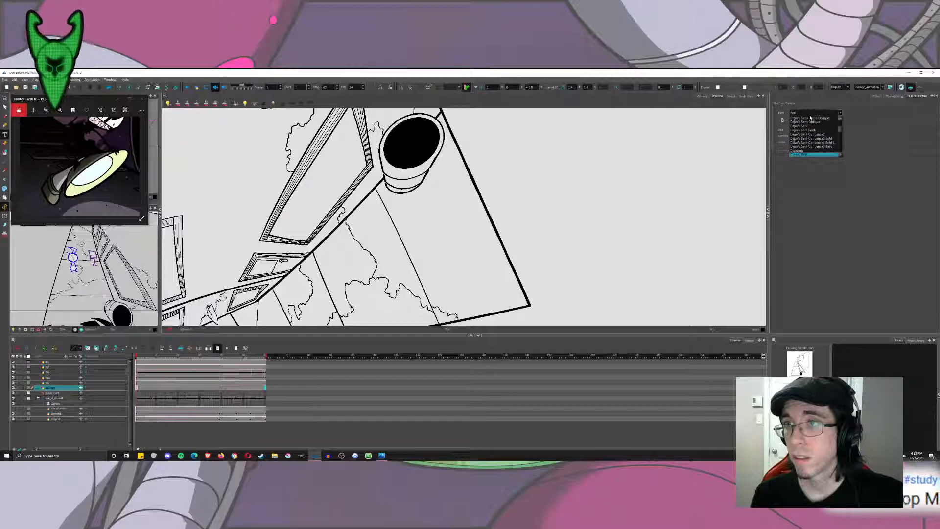
key(Return)
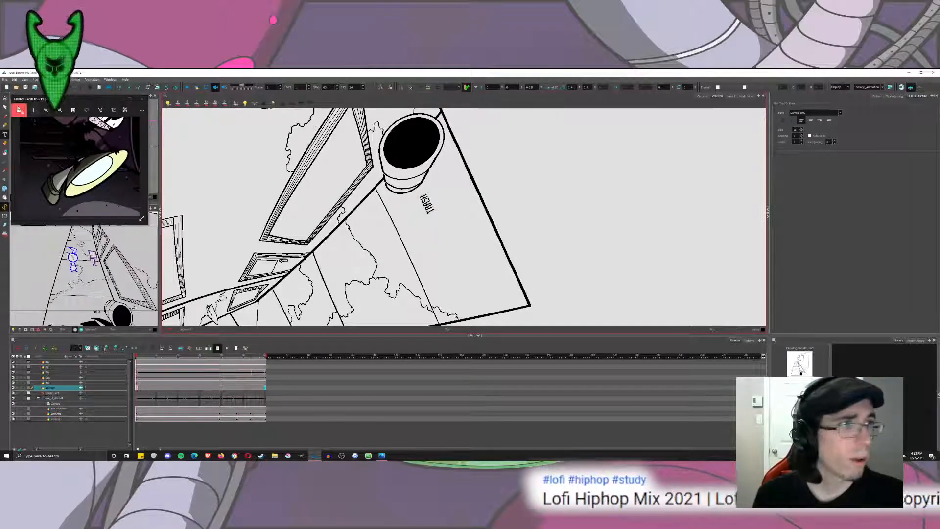
Enlarge and rotate the TRASH text, and move it onto the empty area outside the background line art.
click(5, 98)
click(429, 202)
drag(441, 188, 428, 269)
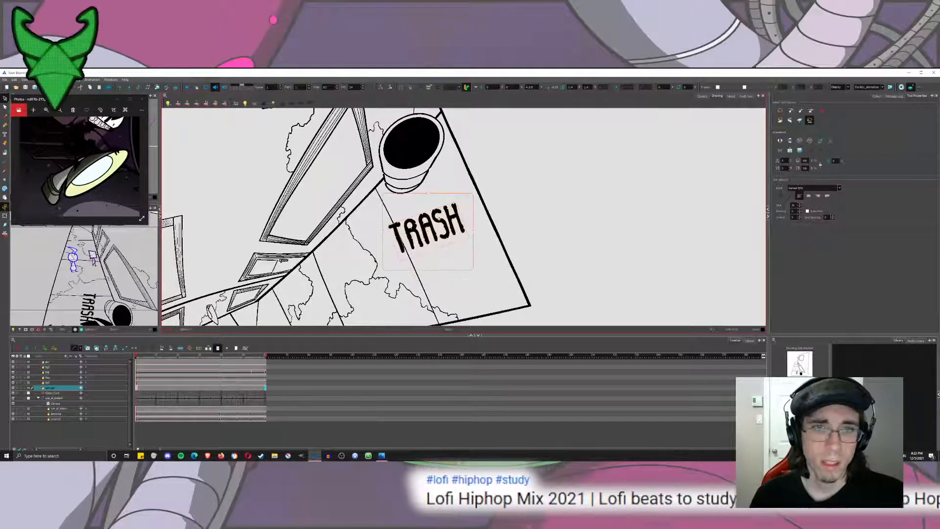
drag(429, 230, 566, 197)
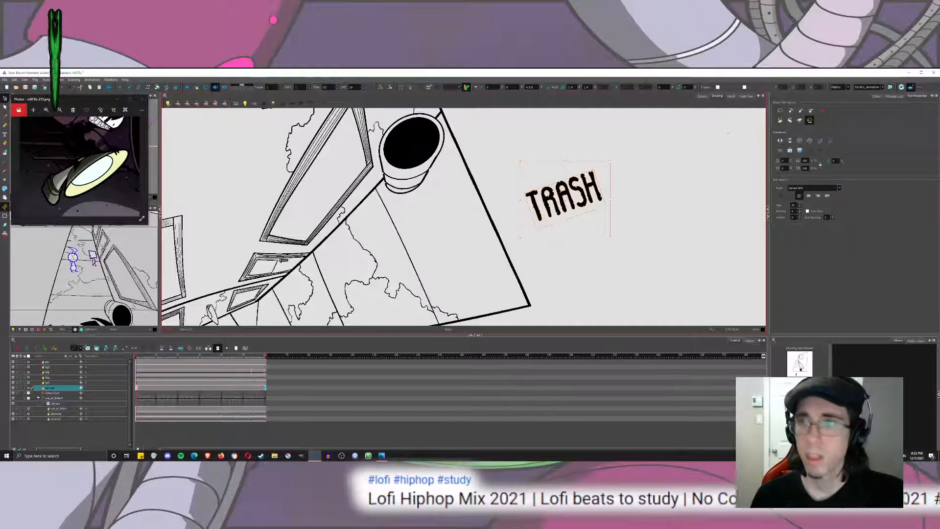
Convert the TRASH text object into ordinary drawing artwork.
right_click(582, 179)
mouse_move(671, 297)
click(700, 310)
mouse_move(669, 184)
mouse_down()
mouse_move(481, 195)
mouse_move(651, 196)
mouse_up()
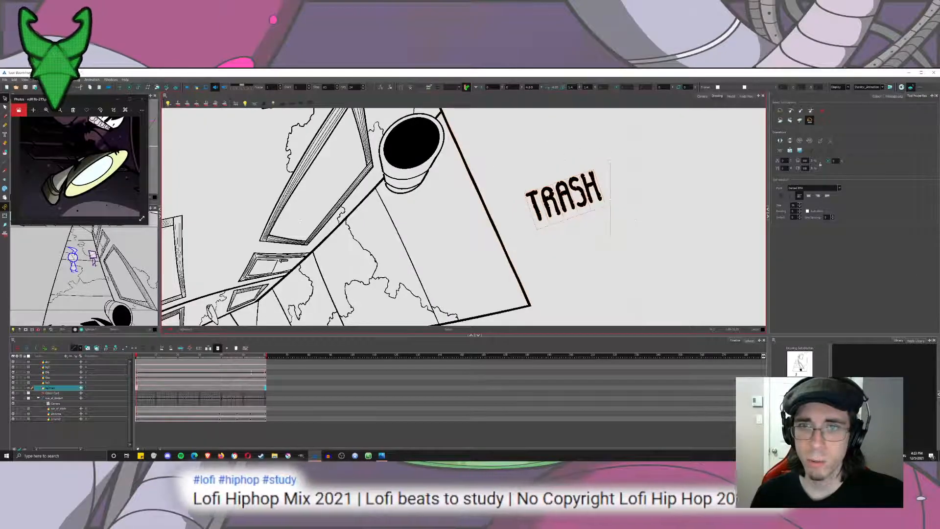
right_click(589, 184)
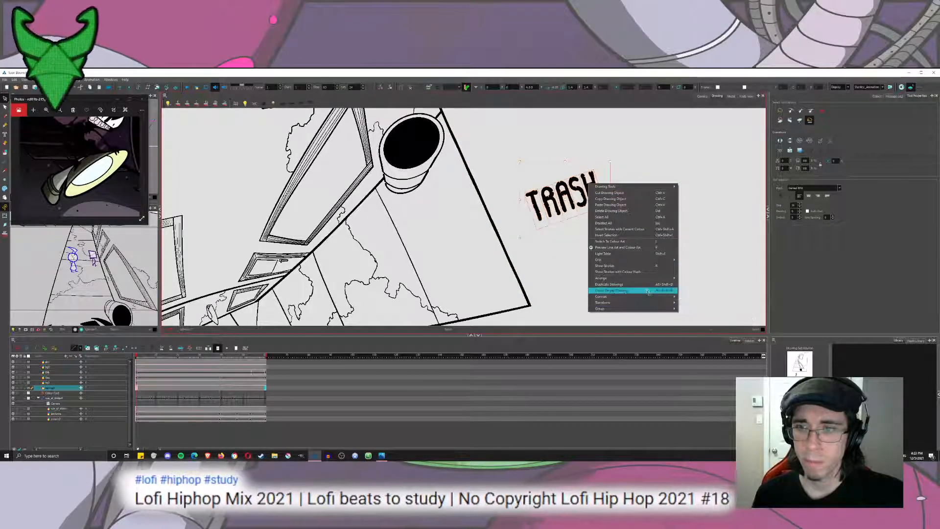
mouse_move(649, 297)
click(701, 314)
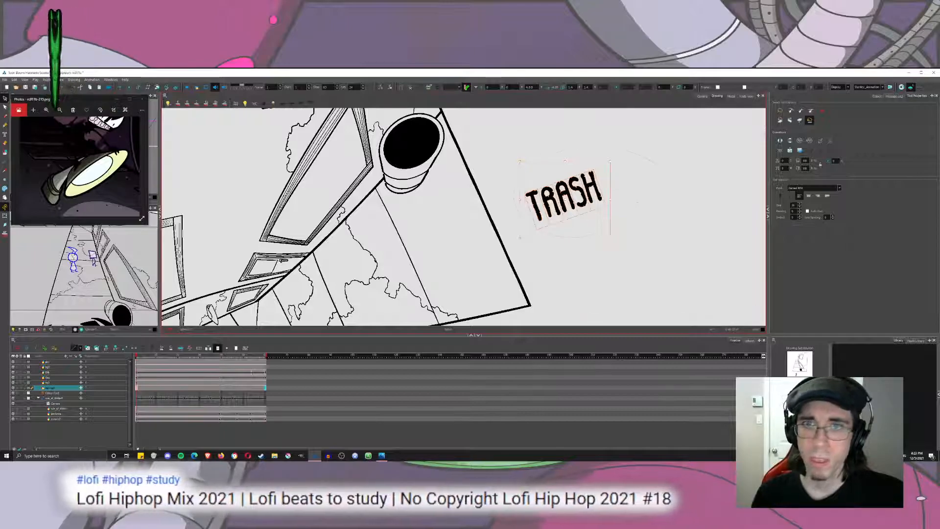
scroll(609, 184, up, 4)
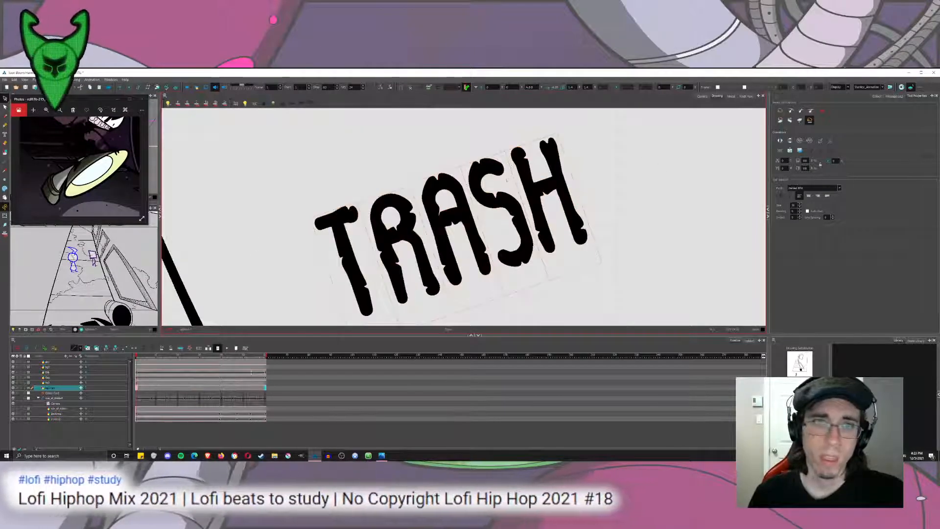
scroll(507, 182, down, 2)
click(546, 187)
mouse_move(563, 210)
mouse_down()
mouse_move(392, 257)
mouse_move(549, 240)
mouse_up()
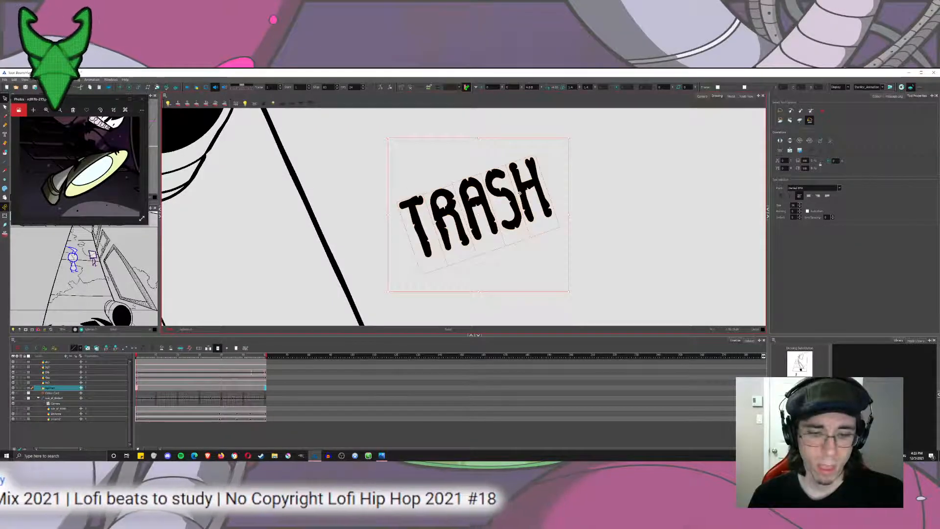
right_click(531, 189)
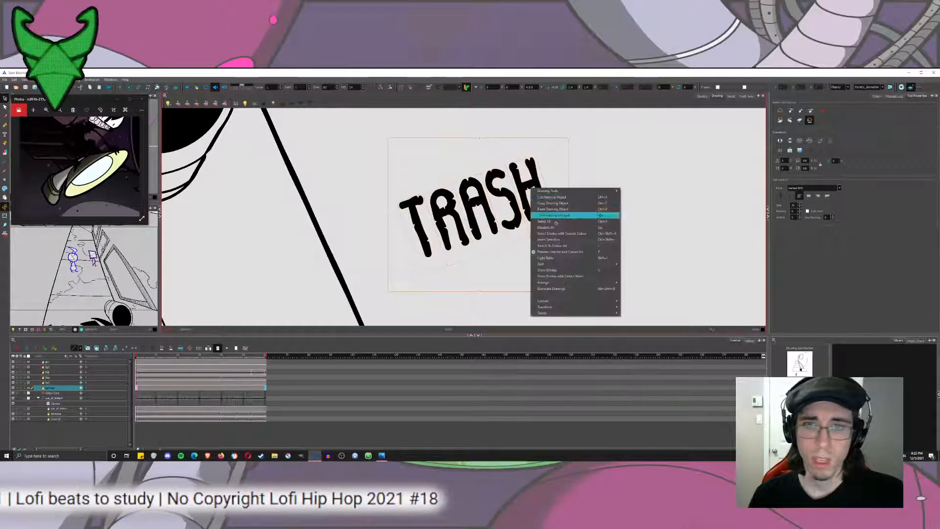
mouse_move(618, 301)
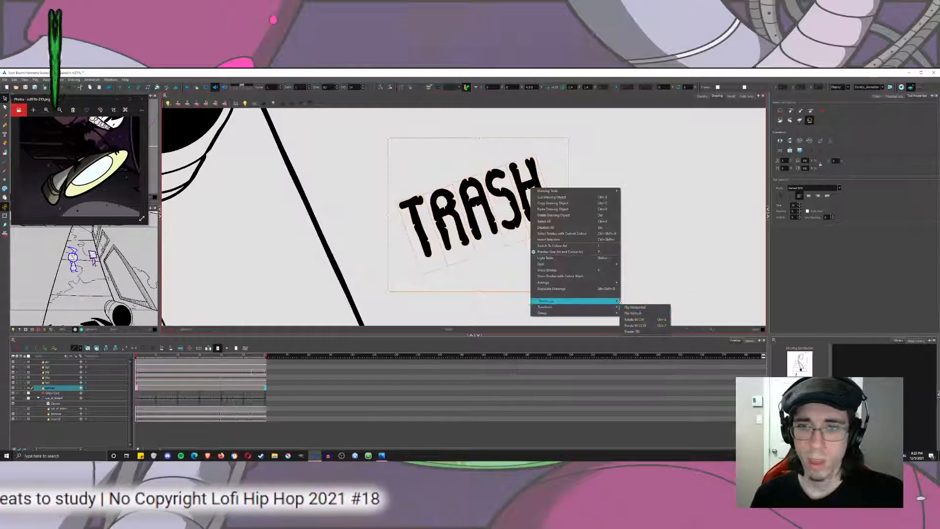
click(639, 320)
mouse_move(584, 156)
mouse_down()
mouse_move(523, 156)
mouse_move(582, 162)
mouse_up()
Enlarge the converted TRASH lettering beside the background and deselect it.
scroll(597, 180, down, 5)
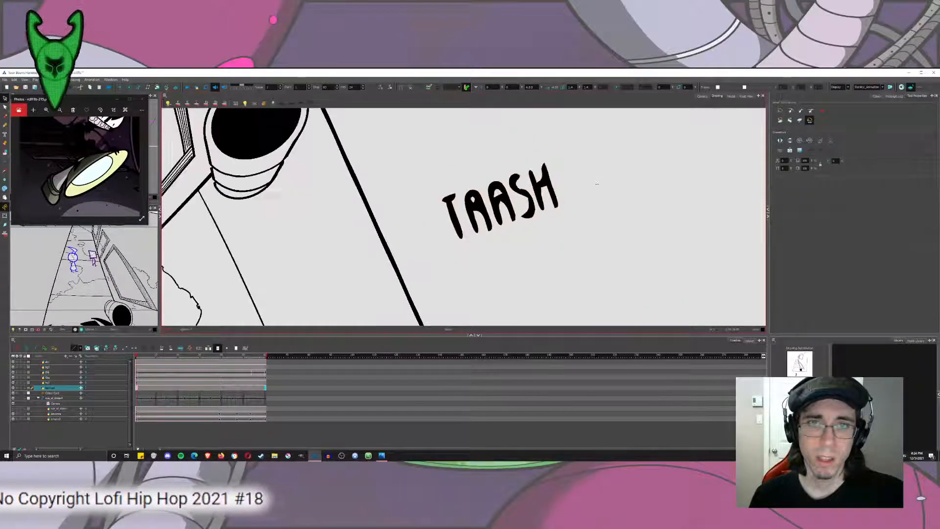
drag(582, 192, 663, 181)
key(Escape)
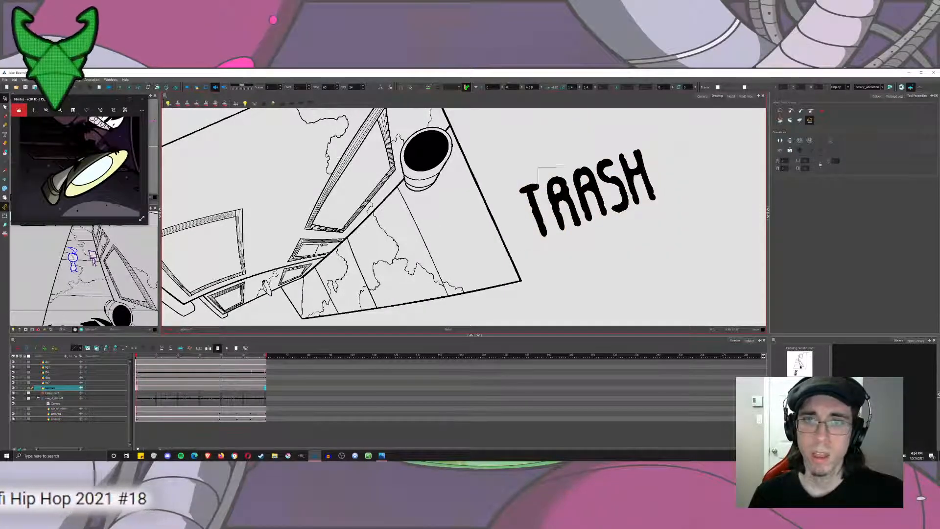
Set up the Brush with the pale white swatch and a thicker size, undoing the thin test stroke on the T.
scroll(540, 169, up, 5)
key(alt+b)
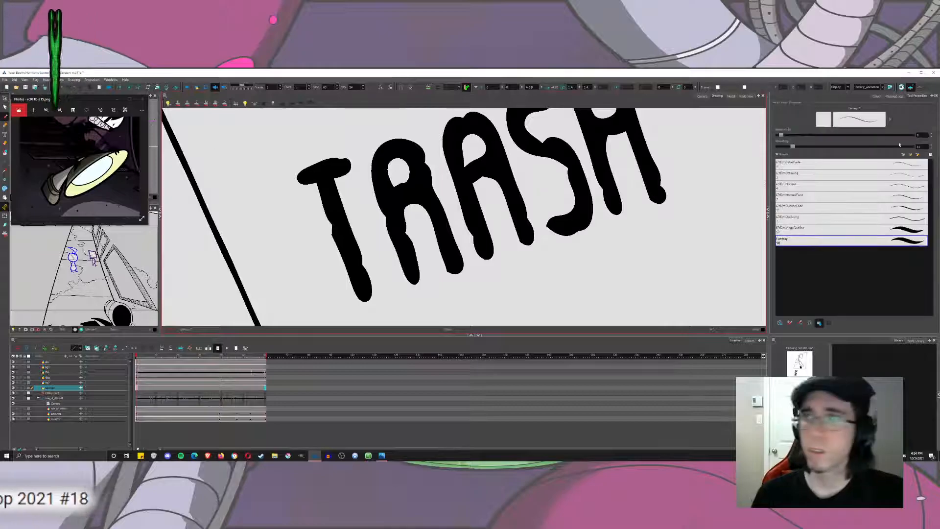
click(877, 96)
click(777, 192)
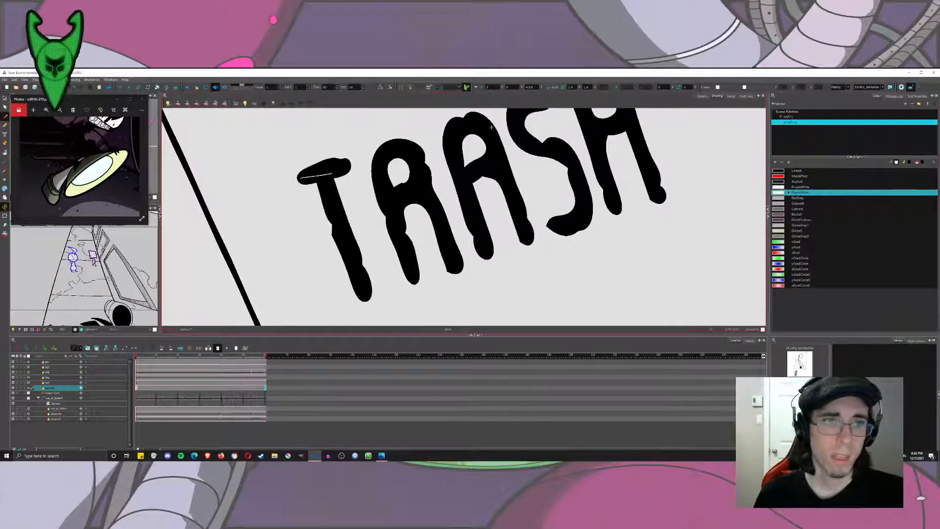
key(ctrl+z)
click(917, 96)
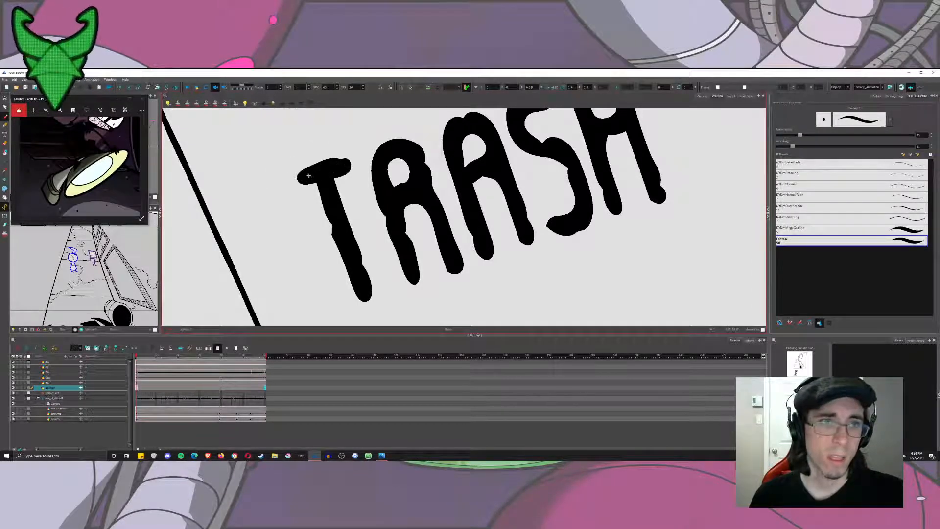
Paint pale strokes inside the black letters T, R and A, leaving a dark outline around each.
drag(319, 175, 363, 283)
drag(352, 249, 325, 192)
mouse_move(375, 166)
mouse_down()
mouse_move(412, 270)
mouse_move(395, 205)
mouse_move(417, 164)
mouse_move(394, 147)
mouse_move(376, 166)
mouse_move(384, 159)
mouse_up()
mouse_move(393, 207)
mouse_down()
mouse_move(426, 193)
mouse_move(454, 262)
mouse_move(378, 299)
mouse_up()
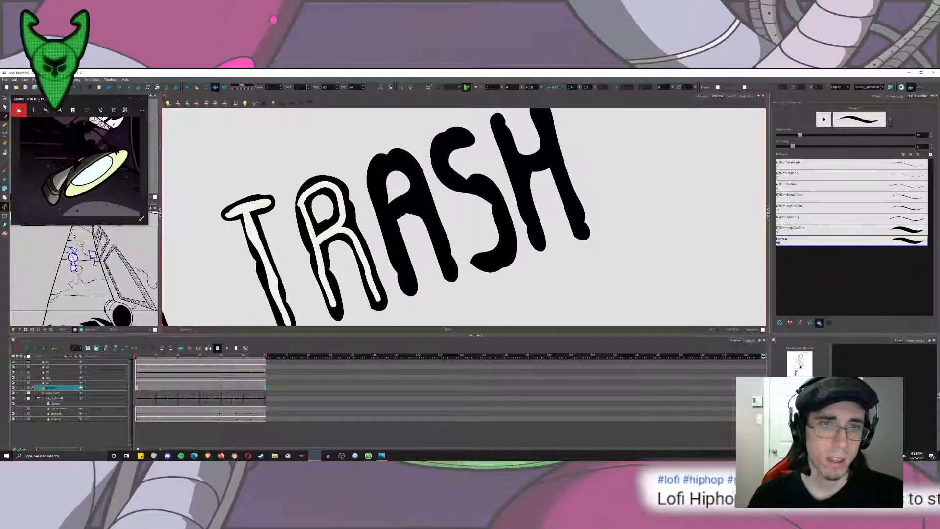
drag(373, 171, 410, 285)
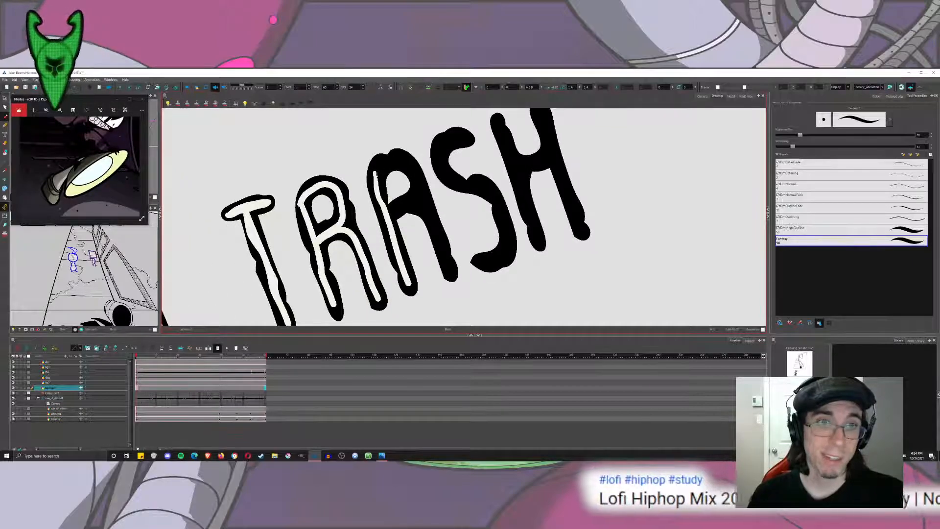
mouse_move(387, 158)
mouse_down()
mouse_move(416, 175)
mouse_move(455, 274)
mouse_up()
drag(415, 169, 393, 213)
Paint pale inner strokes in the S and H, undoing and repainting the first stroke inside the S.
mouse_move(463, 137)
mouse_down()
mouse_move(443, 148)
mouse_move(449, 180)
mouse_up()
mouse_move(504, 225)
mouse_down()
mouse_move(505, 249)
mouse_move(473, 263)
mouse_up()
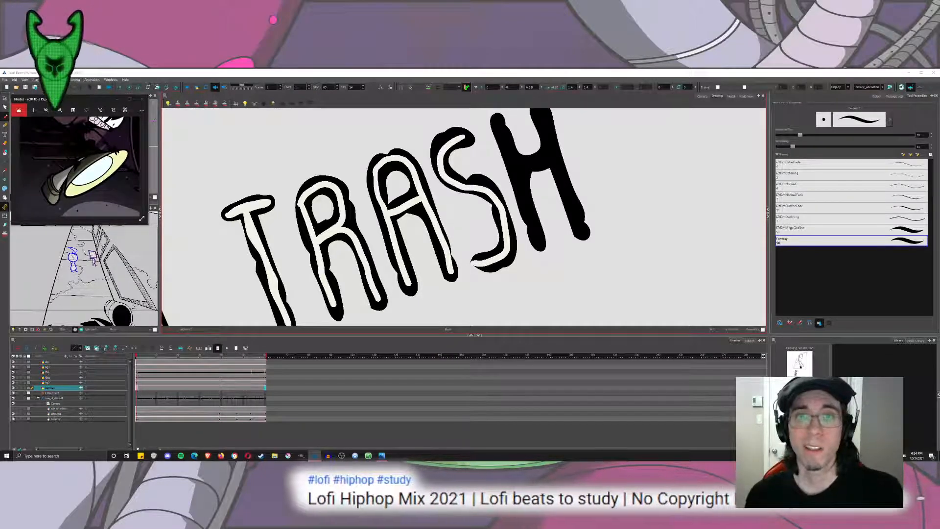
drag(519, 179, 431, 220)
key(ctrl+z)
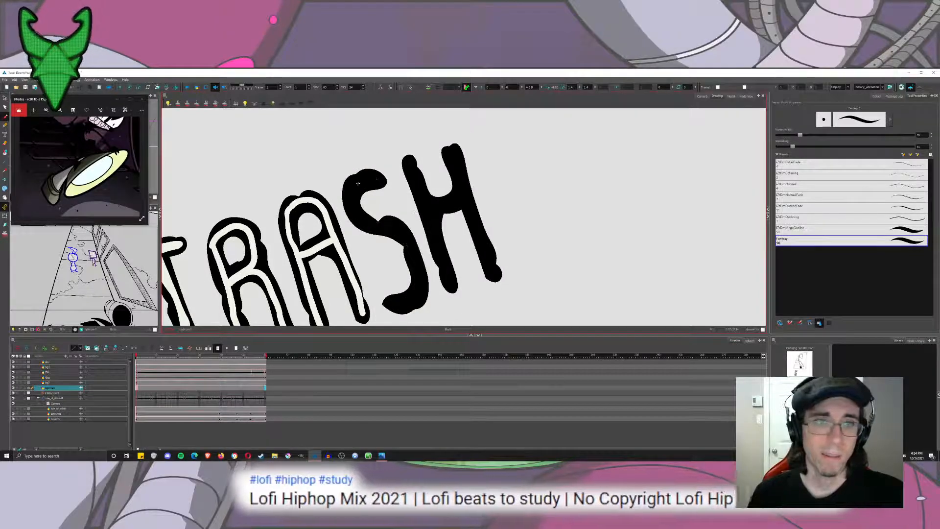
mouse_move(378, 180)
mouse_down()
mouse_move(352, 193)
mouse_move(356, 213)
mouse_move(374, 229)
mouse_move(396, 228)
mouse_move(417, 252)
mouse_move(420, 296)
mouse_up()
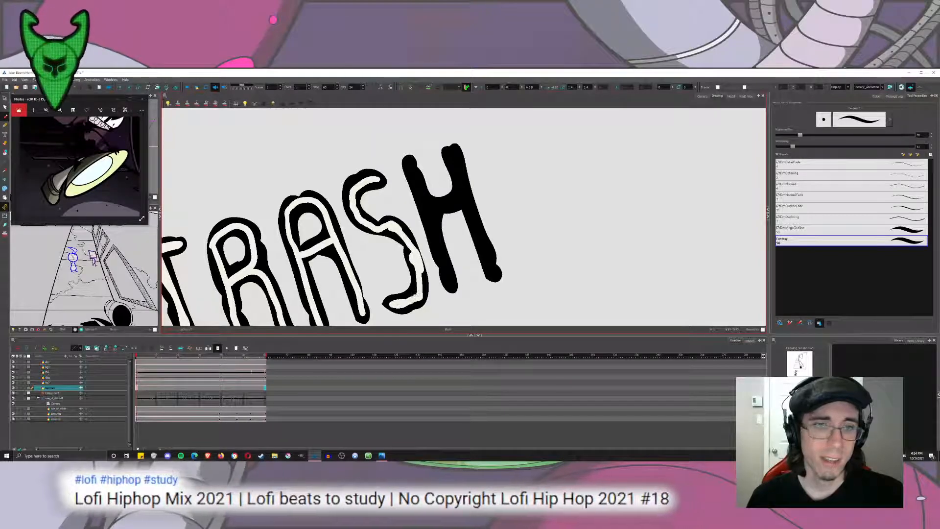
drag(408, 160, 439, 253)
mouse_move(432, 209)
mouse_down()
mouse_move(459, 194)
mouse_move(458, 169)
mouse_up()
drag(466, 207, 486, 242)
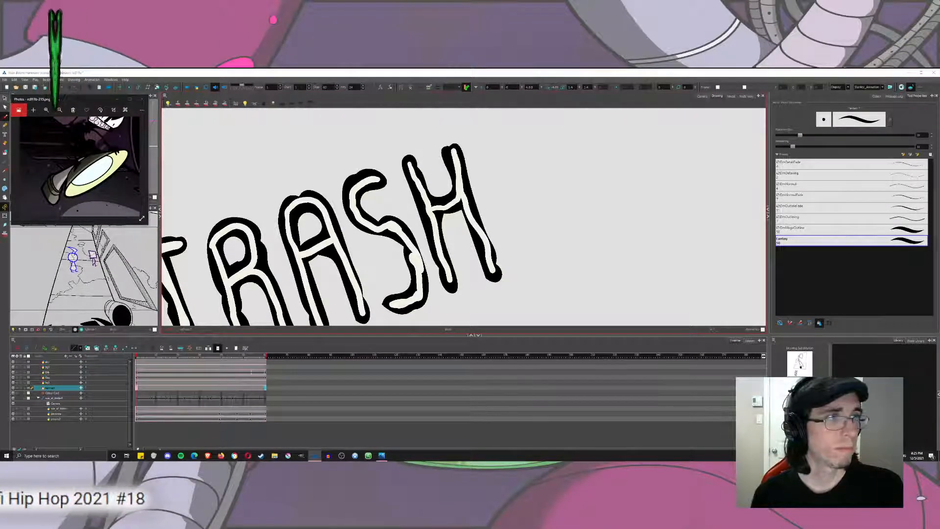
key(alt+s)
key(1)
key(1)
key(1)
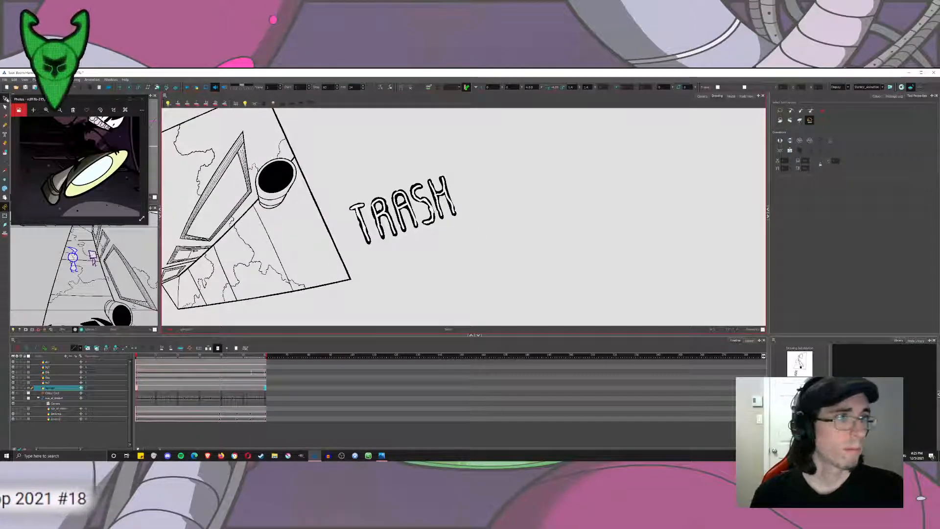
mouse_move(436, 159)
mouse_down()
mouse_move(342, 171)
mouse_move(508, 181)
mouse_move(460, 178)
mouse_up()
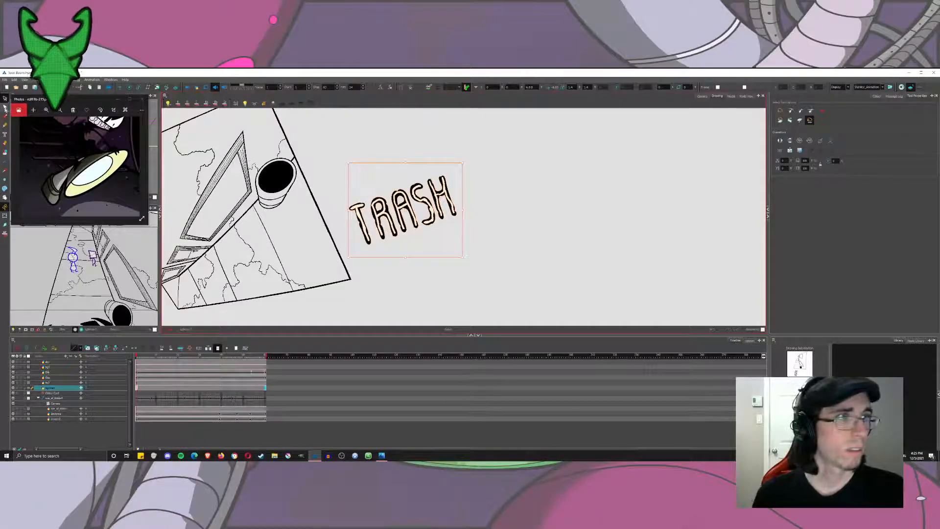
click(5, 107)
click(25, 124)
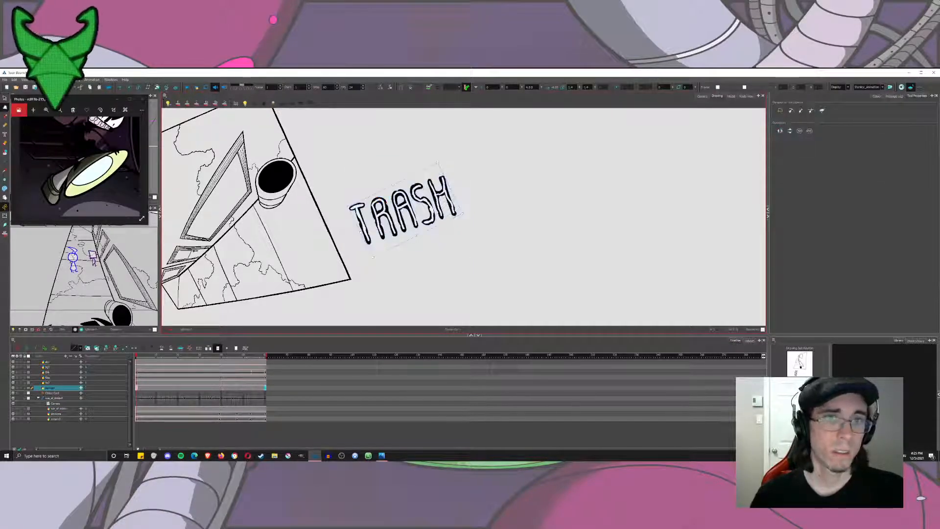
click(5, 98)
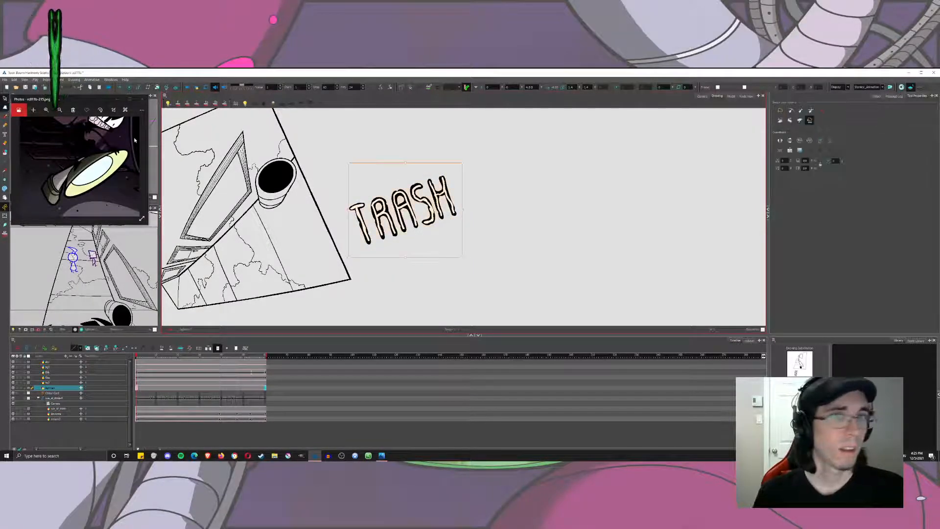
click(468, 160)
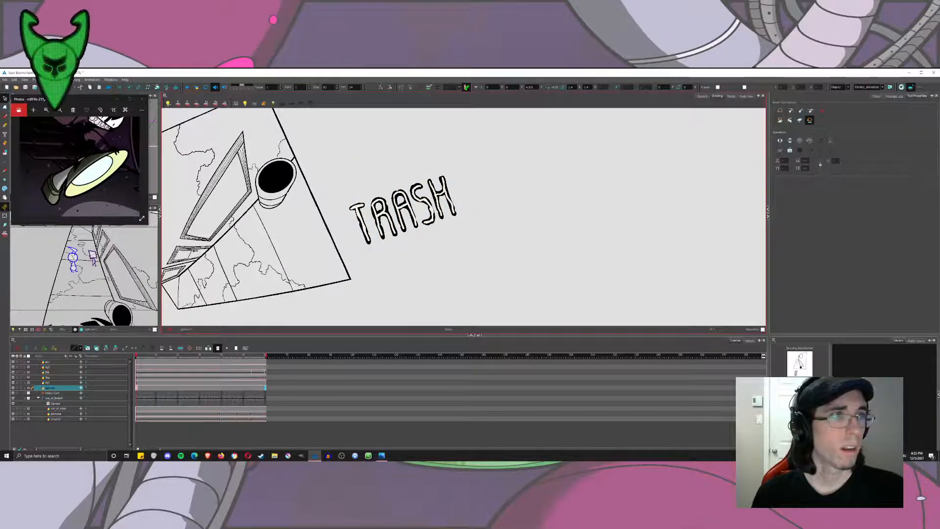
Select the outlined TRASH lettering, rotate it level in the current view and move it lower beside the background.
drag(402, 270, 402, 160)
drag(467, 162, 476, 176)
click(476, 176)
drag(397, 138, 467, 172)
mouse_move(467, 172)
mouse_down()
mouse_move(521, 185)
mouse_move(430, 199)
mouse_move(537, 214)
mouse_move(547, 196)
mouse_up()
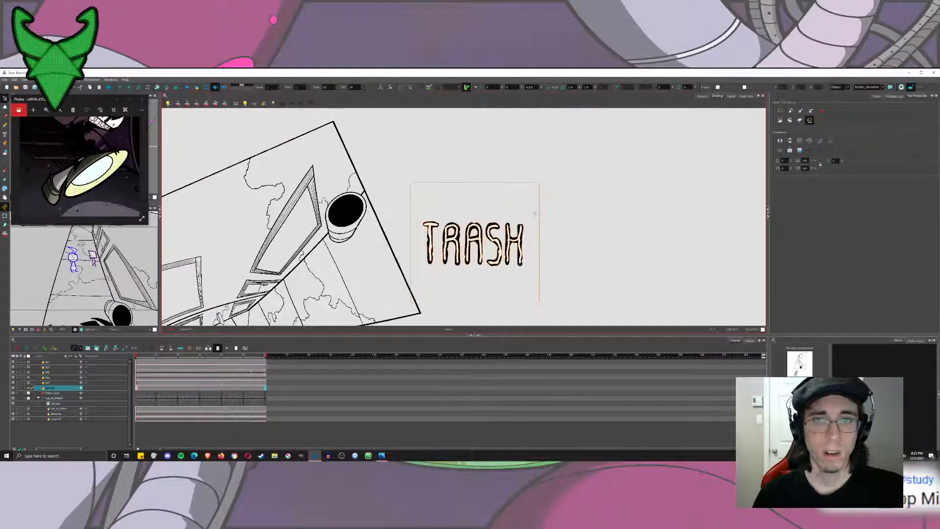
drag(497, 244, 518, 301)
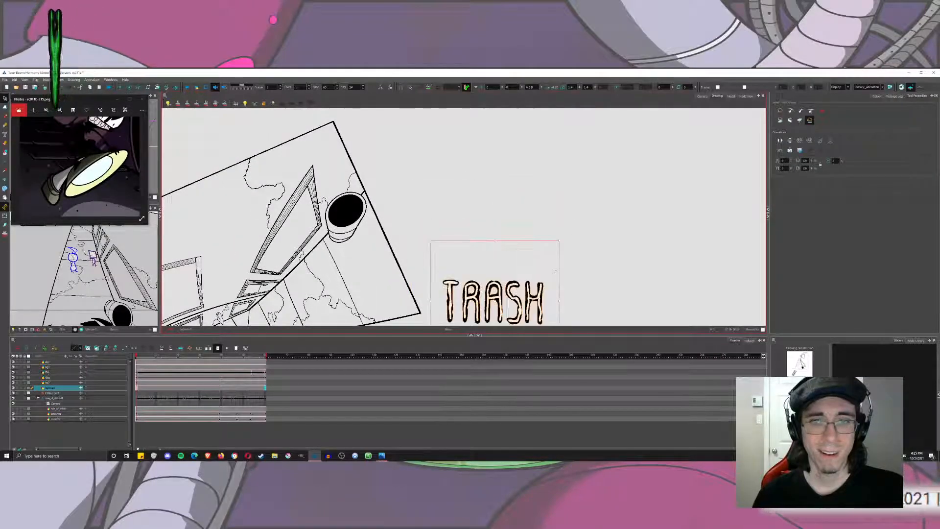
click(562, 235)
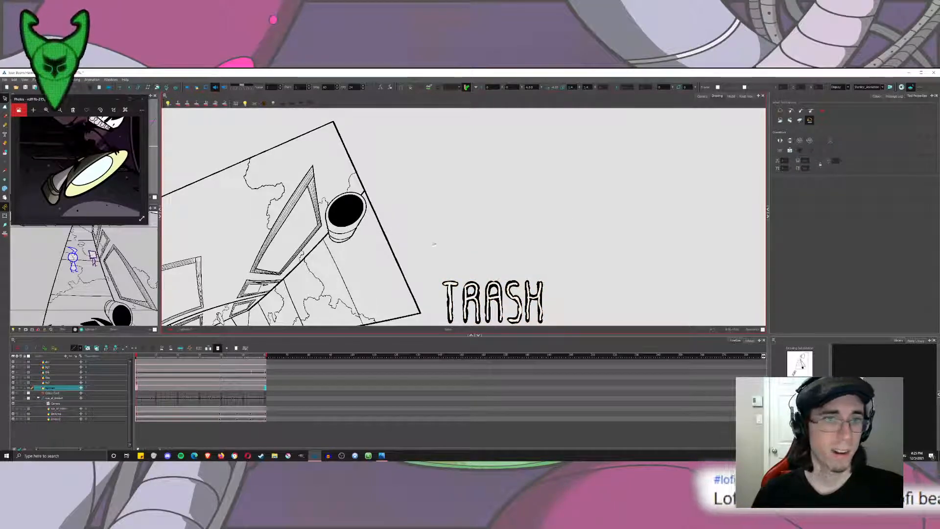
Straighten the canvas view and realign the TRASH lettering horizontally below the background frame.
drag(461, 250, 433, 195)
click(5, 107)
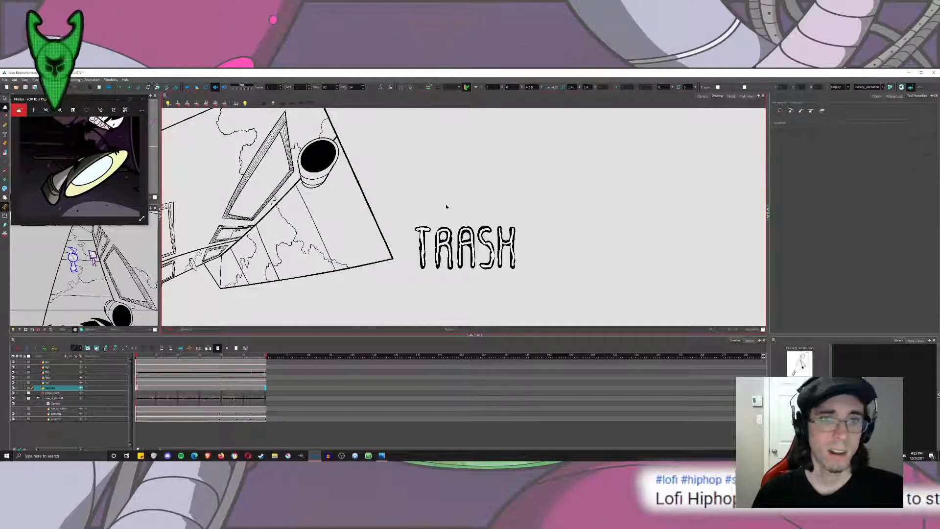
drag(429, 287, 434, 201)
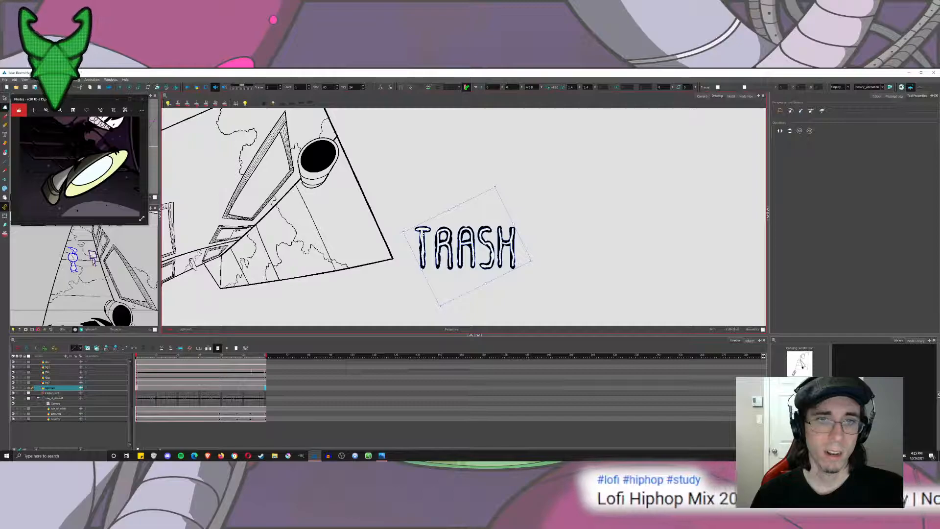
click(441, 192)
mouse_move(401, 161)
mouse_down()
mouse_move(449, 176)
mouse_move(426, 155)
mouse_move(460, 164)
mouse_move(422, 239)
mouse_move(387, 199)
mouse_move(285, 239)
mouse_up()
Move the TRASH lettering beneath the trash can and rotate it 90° clockwise to read downward.
click(4, 99)
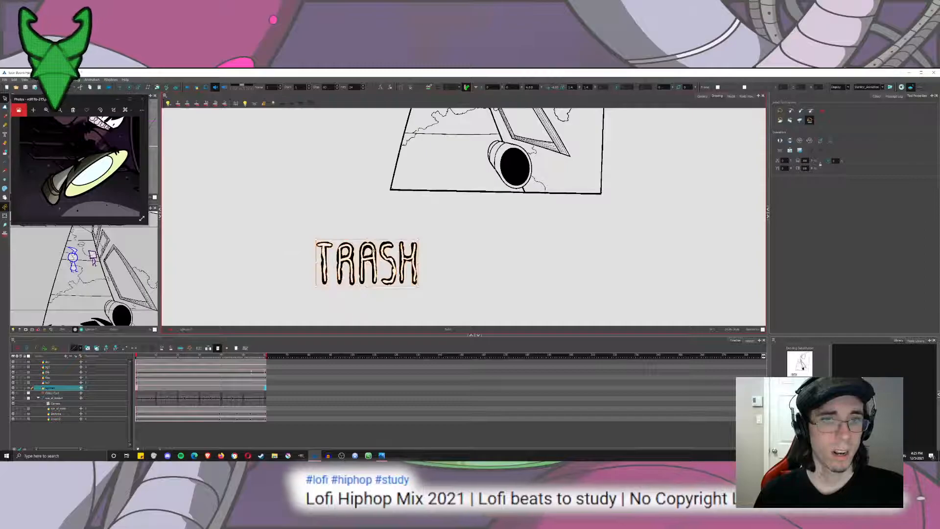
drag(406, 229, 486, 227)
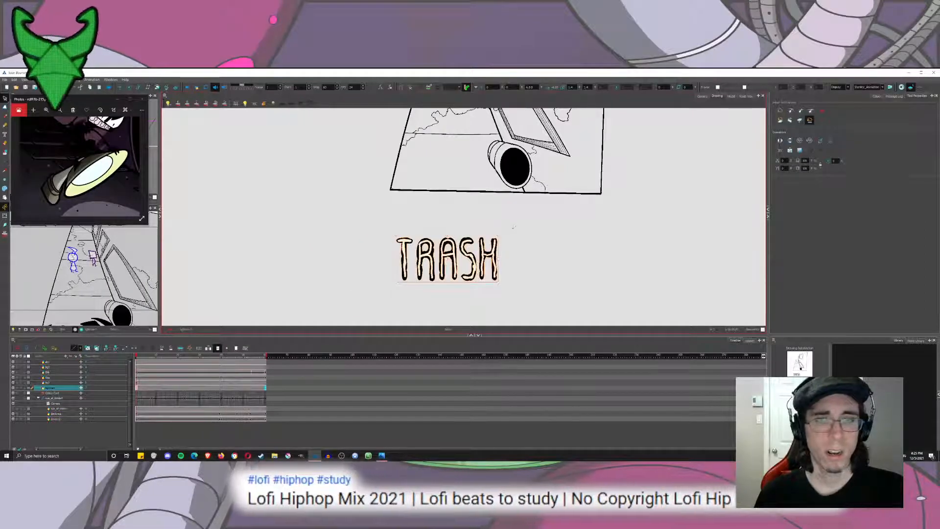
drag(501, 234, 483, 326)
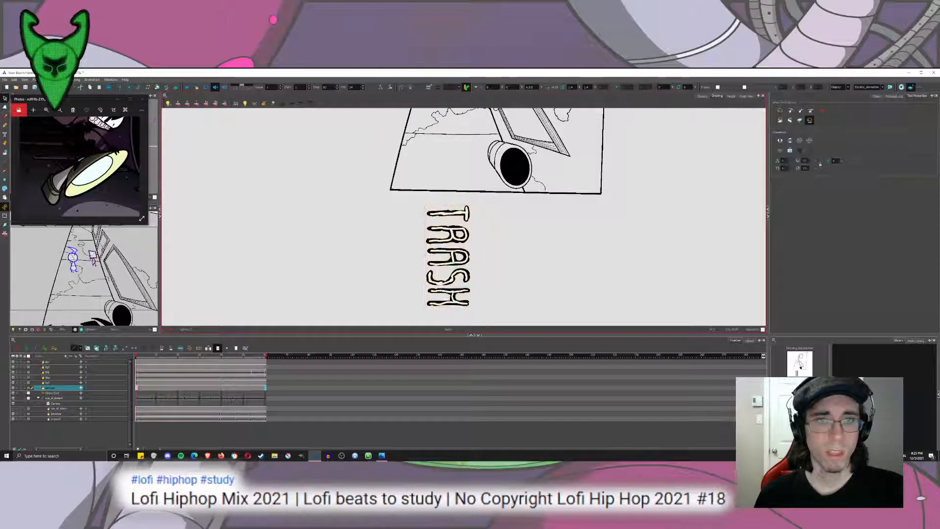
Warp the TRASH lettering's corners with the Perspective tool to fit it onto the side of the trash can.
key(alt+0)
click(448, 245)
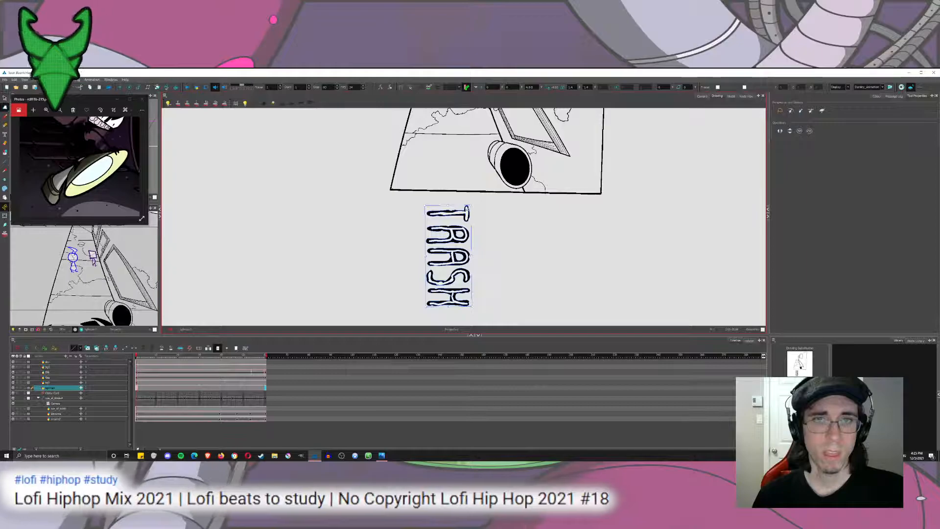
drag(471, 205, 495, 149)
drag(473, 308, 427, 305)
drag(425, 207, 494, 145)
drag(427, 307, 497, 152)
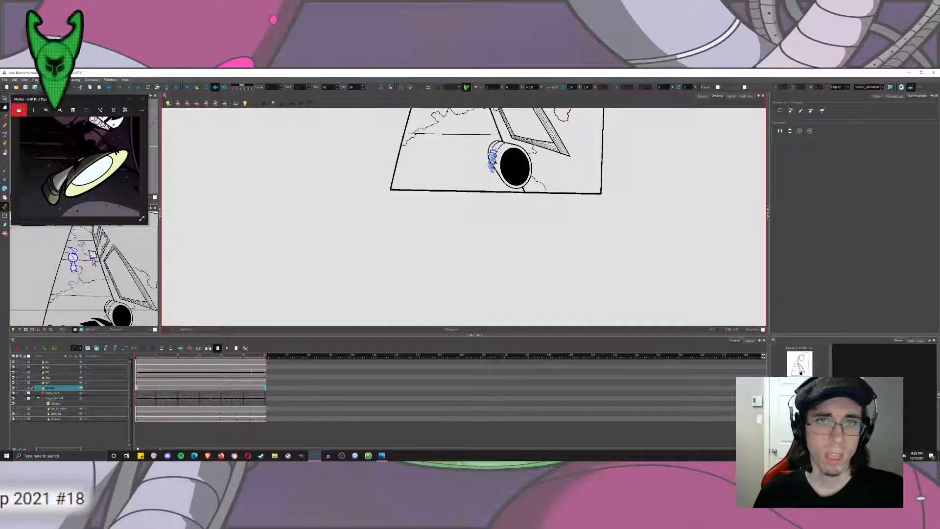
Rotate and move the letter T of the TRASH lettering closer to the R so it follows the trash can's side.
key(Escape)
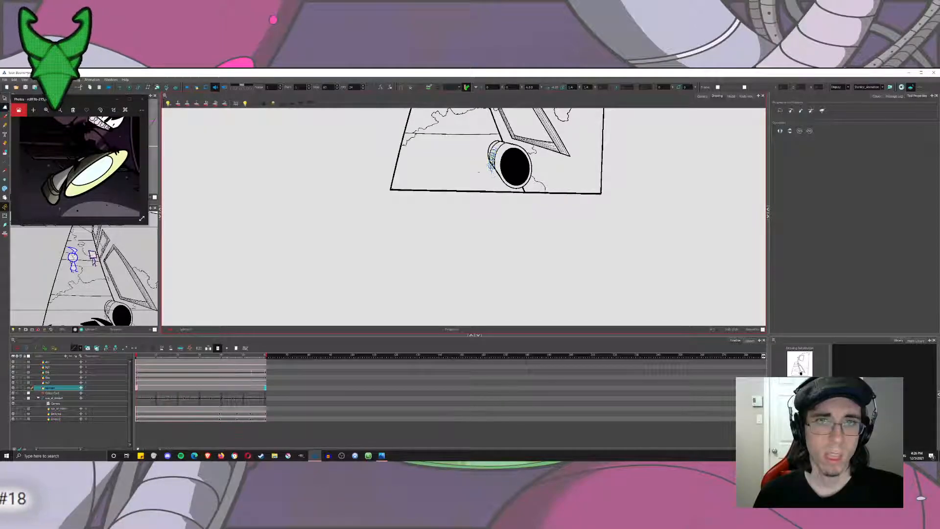
scroll(497, 144, up, 4)
drag(235, 141, 228, 129)
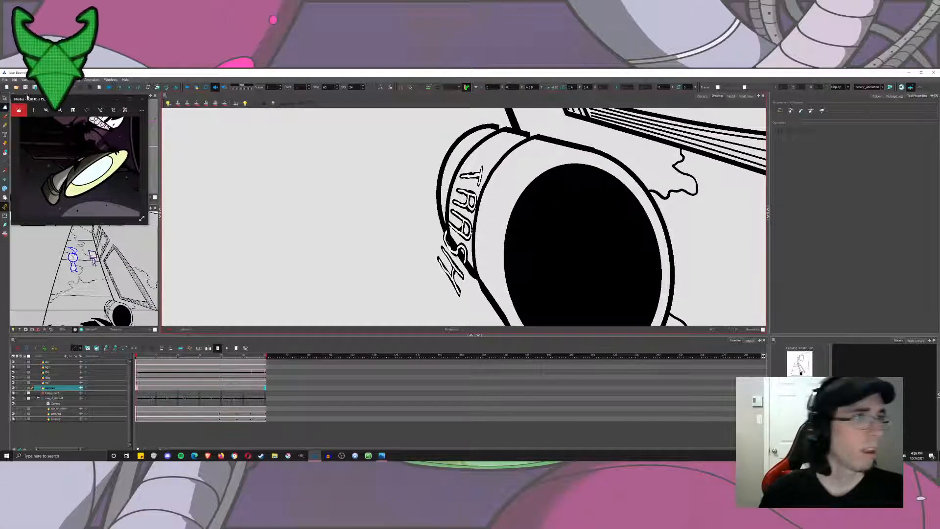
key(alt+s)
click(462, 253)
click(451, 242)
click(474, 193)
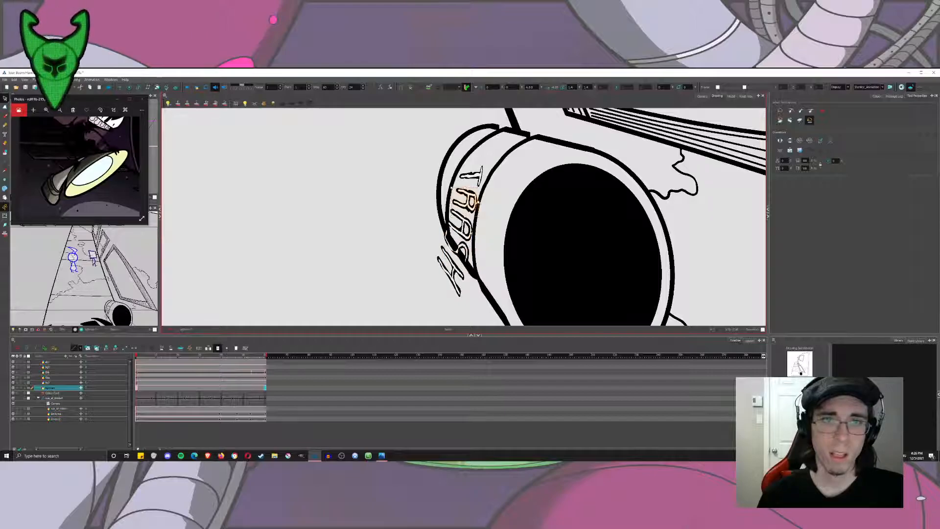
click(476, 178)
drag(484, 166, 489, 164)
mouse_move(487, 175)
mouse_down()
mouse_move(464, 181)
mouse_move(481, 190)
mouse_up()
Select the S and H of the TRASH lettering and send the S behind the trash can's outline.
click(429, 215)
click(448, 247)
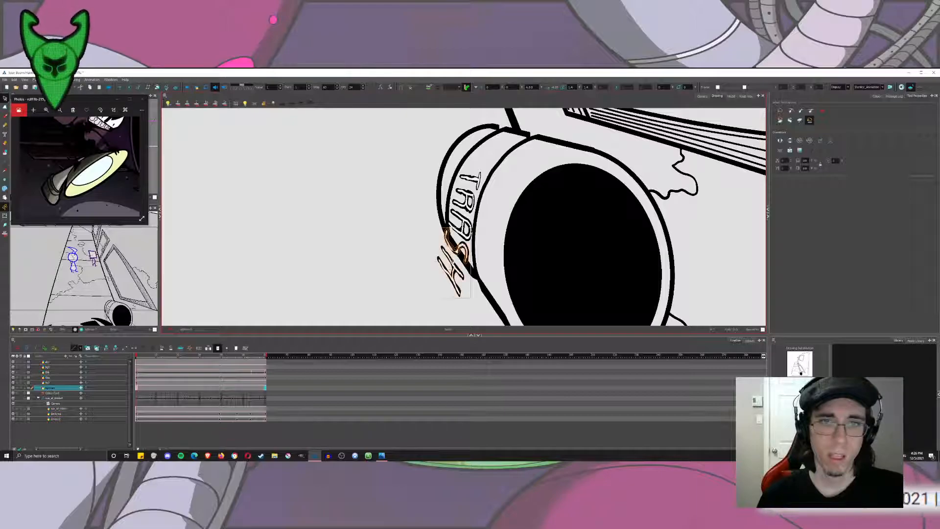
click(425, 249)
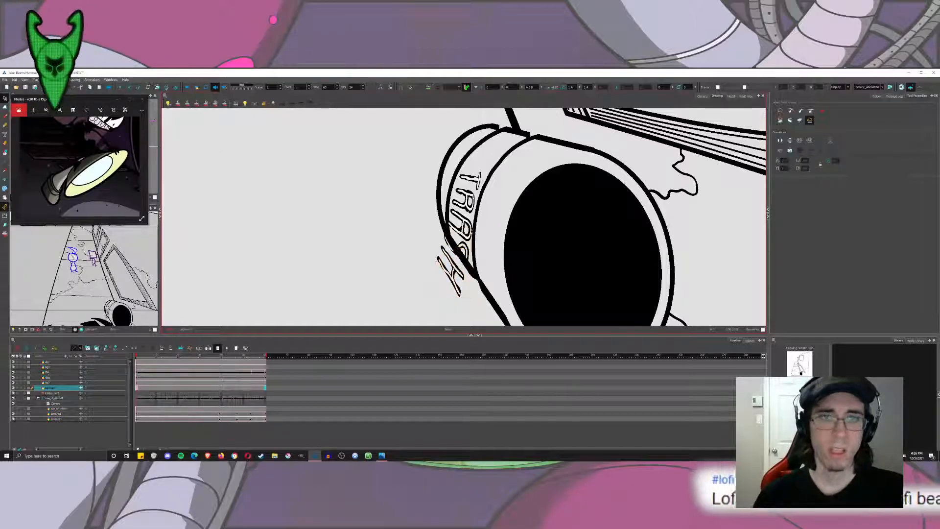
Try to cut off the part of the S overhanging the trash can's outline with the Cutter tool.
click(14, 103)
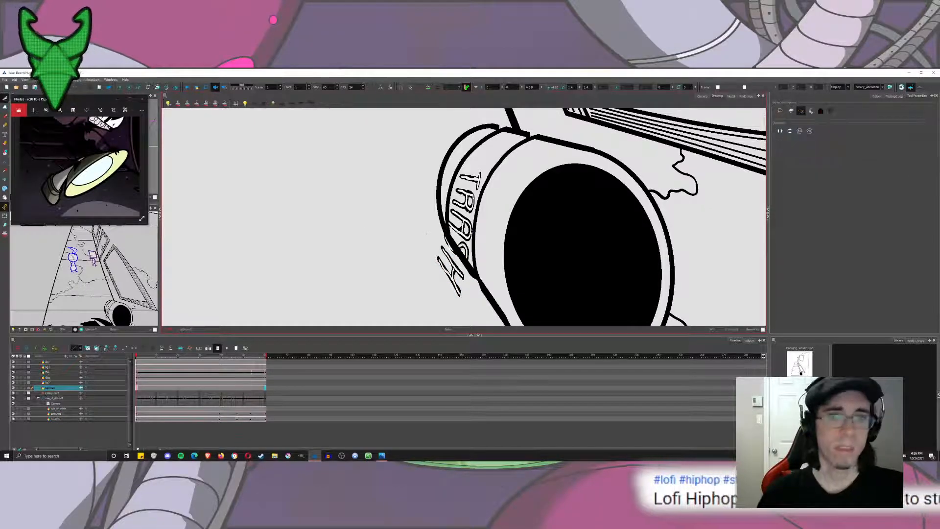
scroll(456, 253, up, 5)
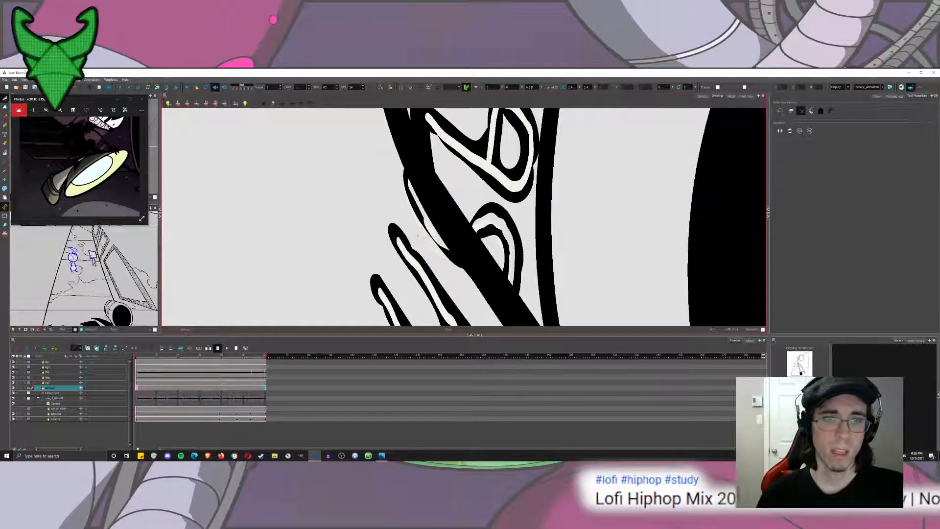
drag(432, 229, 422, 224)
key(ctrl+z)
key(ctrl+z)
key(ctrl+z)
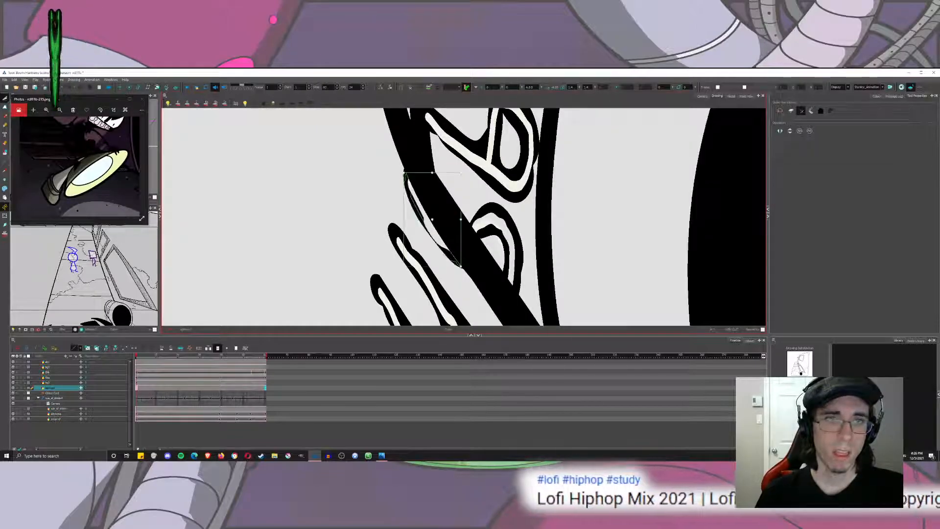
Try to remove the overhanging S by selecting and deleting its white fill pieces.
click(5, 105)
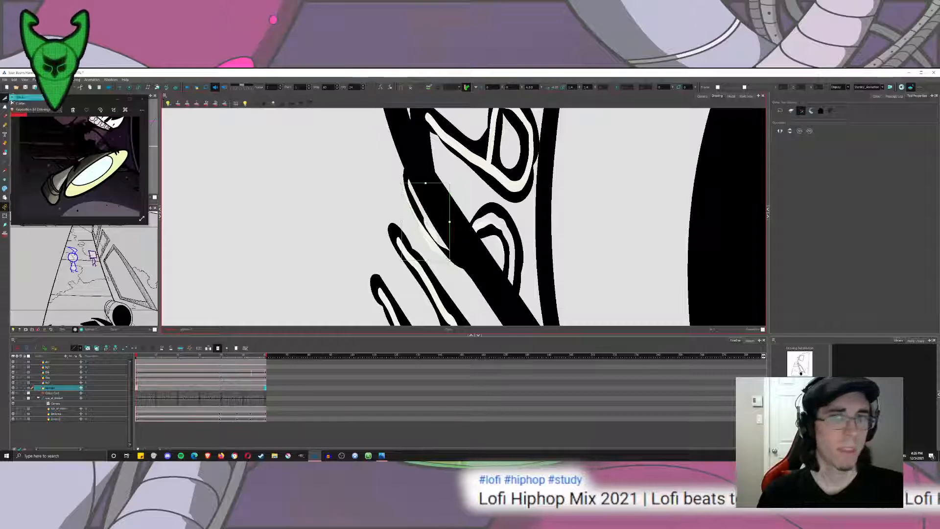
click(20, 98)
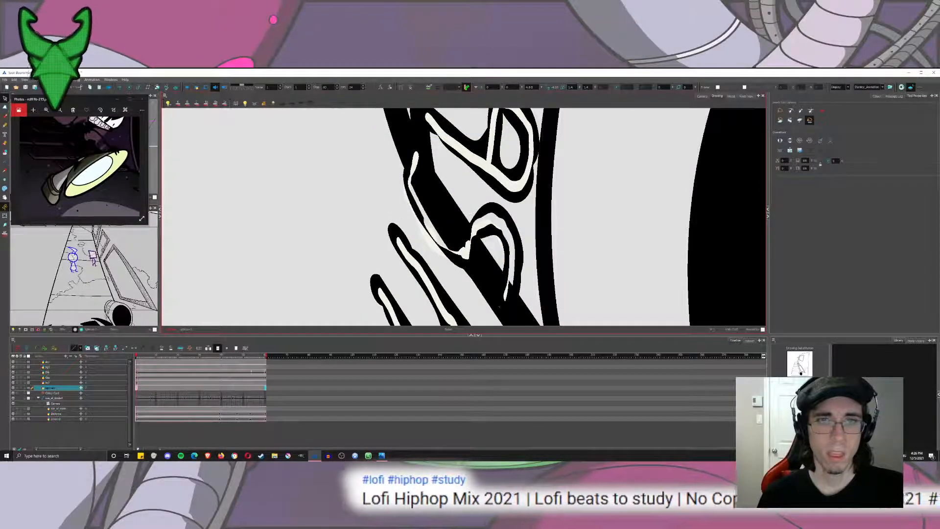
key(Delete)
click(485, 226)
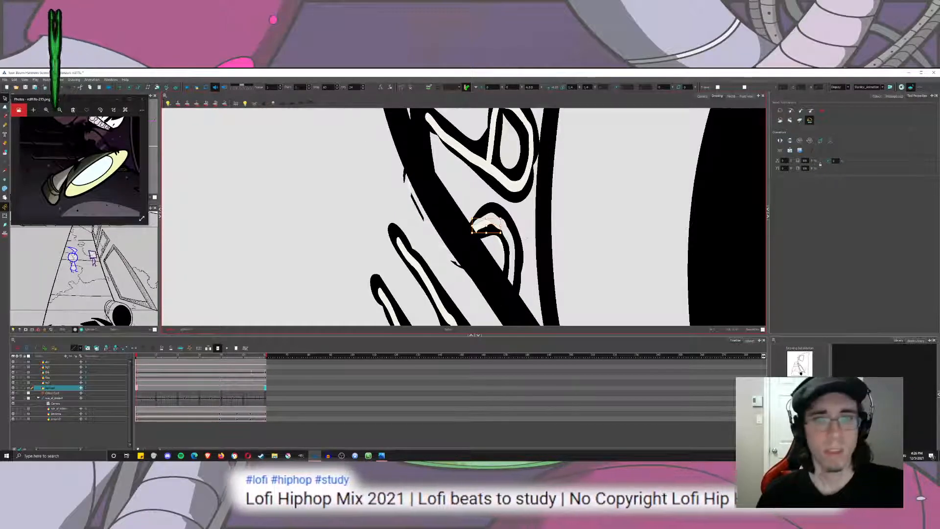
key(Delete)
Send the S behind the trash can's outline and delete the letter H hanging outside the can.
scroll(527, 238, down, 10)
scroll(524, 241, down, 4)
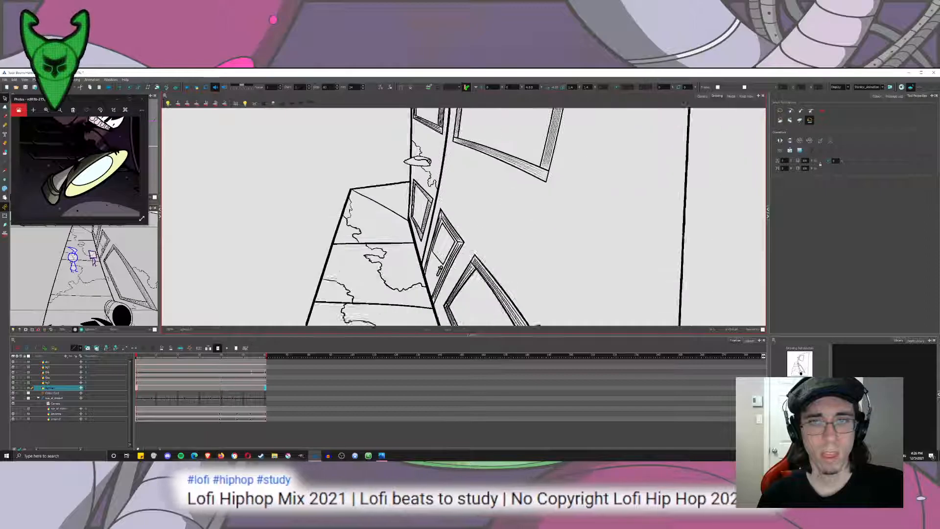
drag(514, 323, 433, 77)
scroll(367, 226, up, 10)
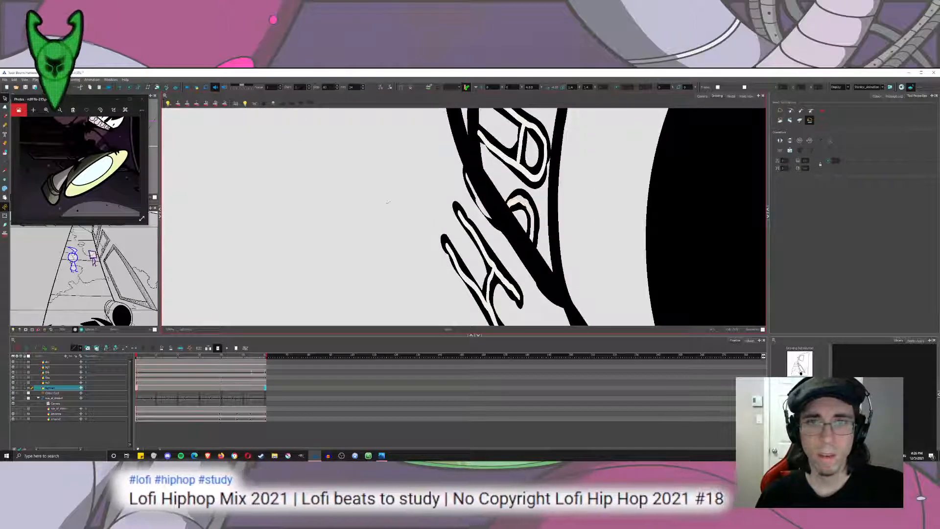
click(475, 218)
key(ctrl+Page_Down)
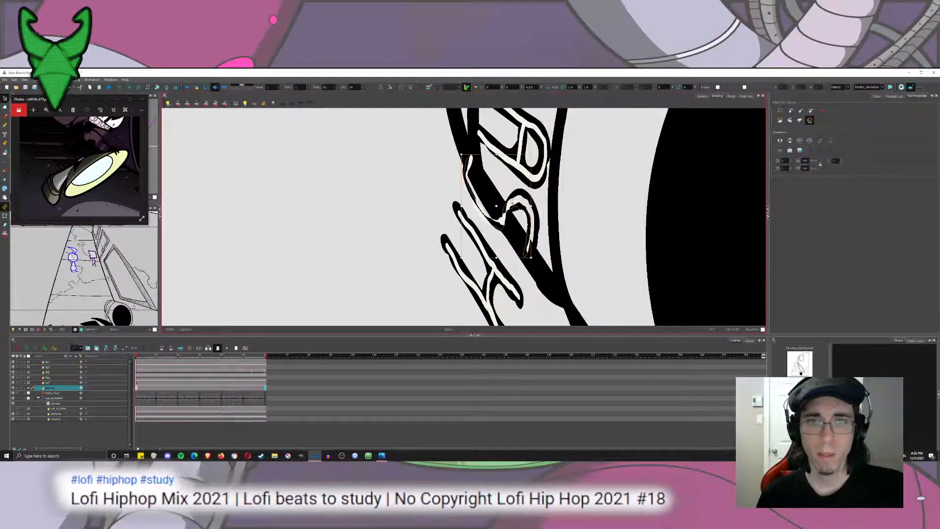
key(Escape)
click(487, 245)
key(Delete)
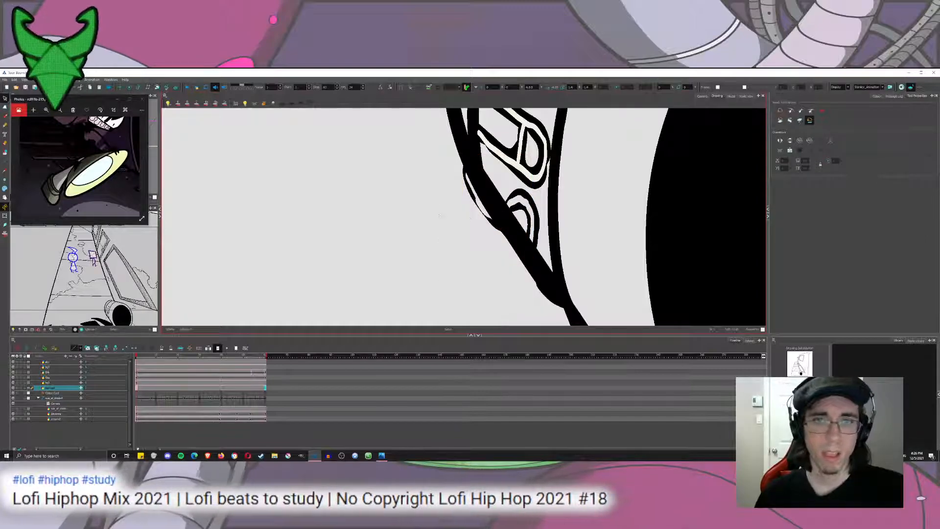
Cut away the part of the S that sticks out past the trash can's outline with the Cutter tool.
click(525, 201)
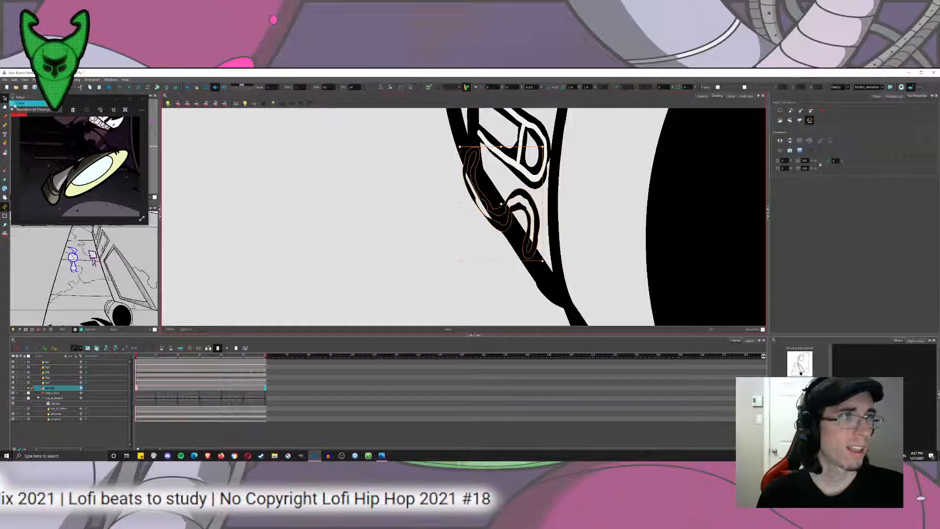
click(14, 105)
mouse_move(476, 186)
mouse_down()
mouse_move(498, 197)
mouse_move(352, 250)
mouse_up()
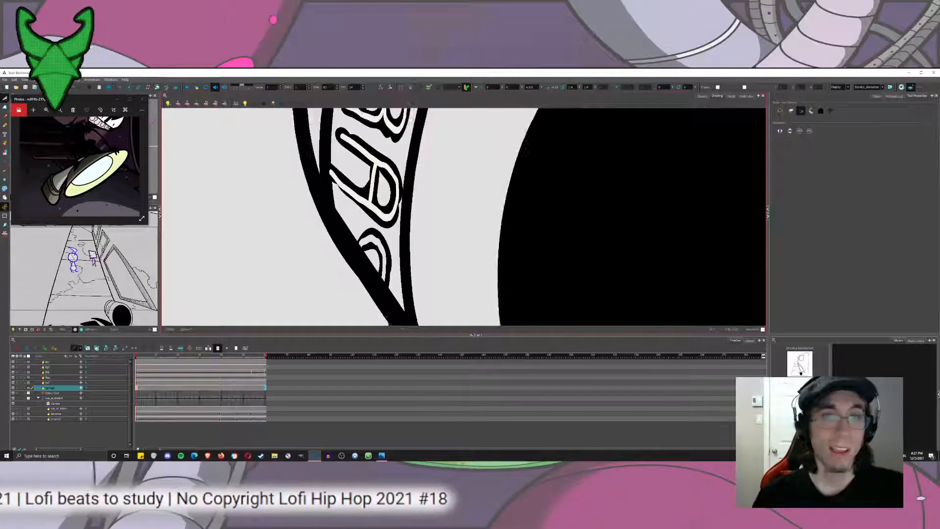
Switch to the Paint tool and choose the off-white swatch from the scene's colour palette.
click(5, 152)
click(877, 96)
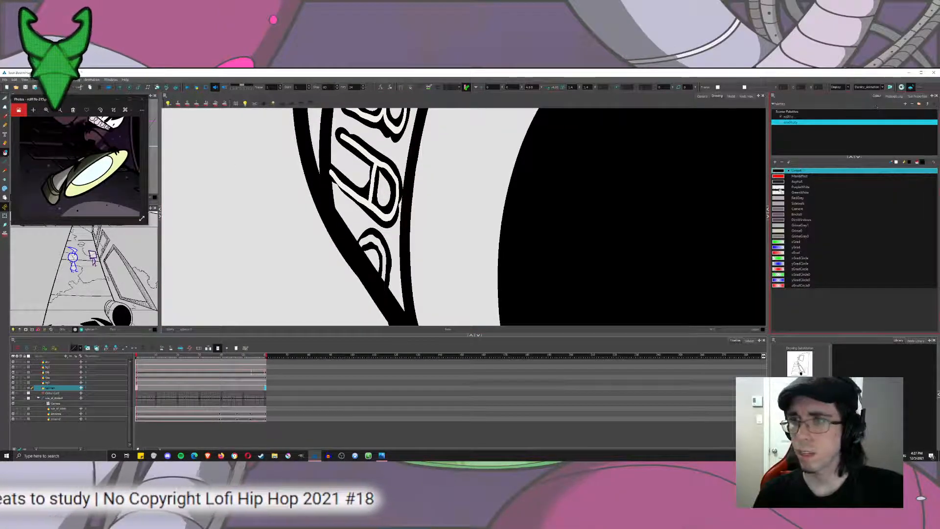
click(779, 192)
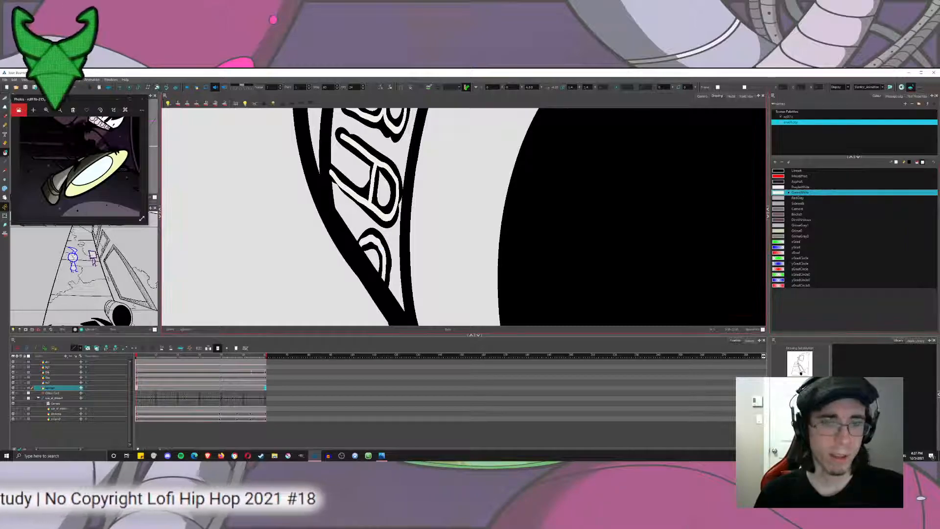
scroll(404, 220, down, 8)
mouse_move(410, 220)
mouse_down()
mouse_move(428, 258)
mouse_move(411, 223)
mouse_up()
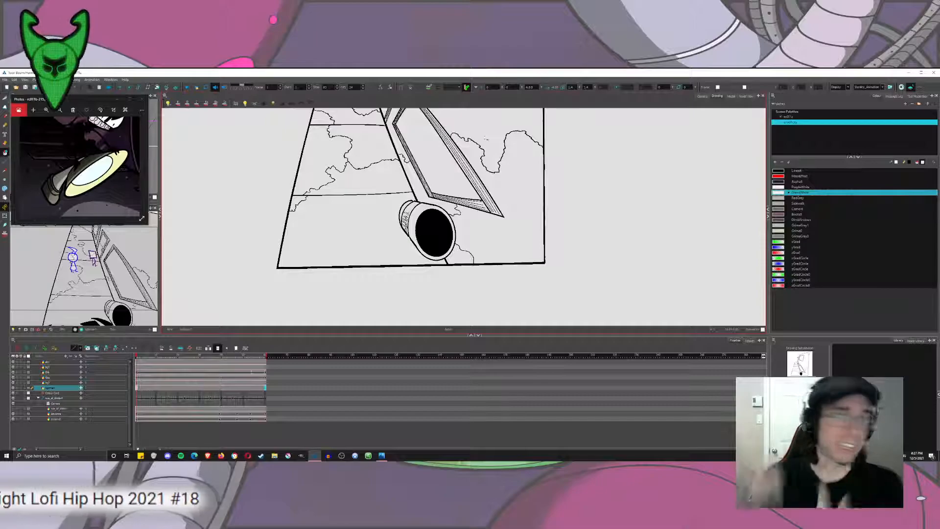
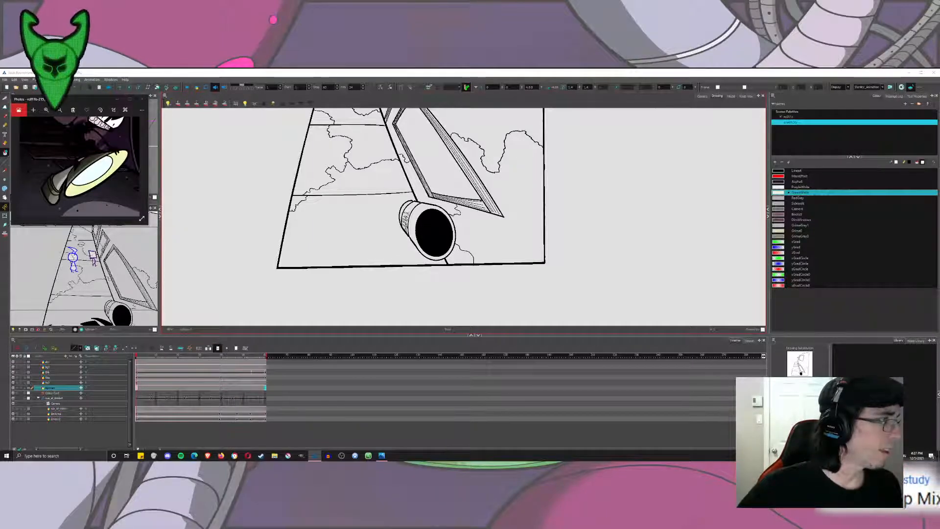
Zoom the reference picture out to show the whole alley scene for colour comparison.
click(125, 128)
click(142, 99)
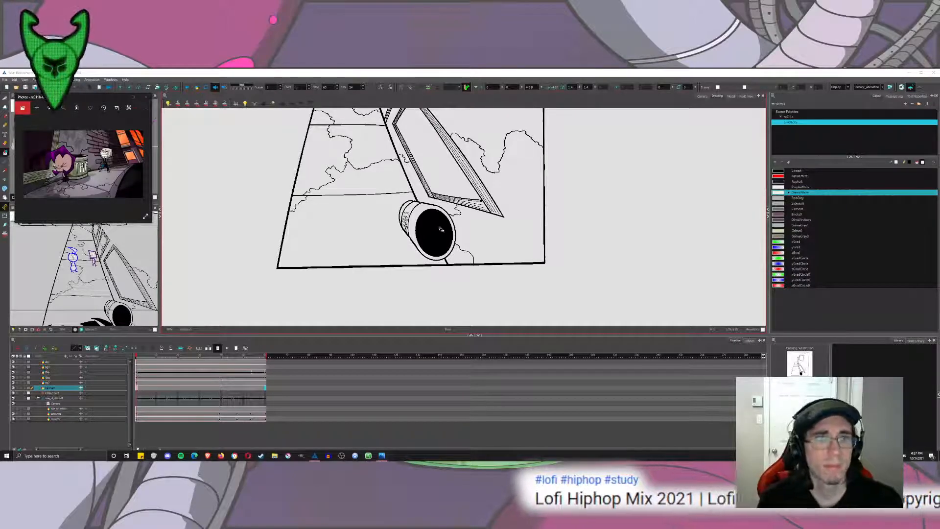
click(374, 217)
key(ctrl+z)
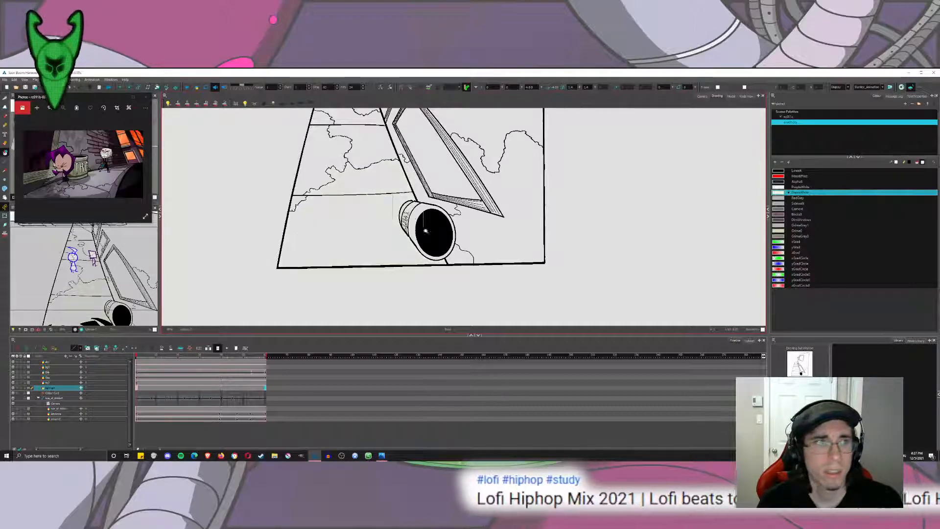
Try filling the trash can's lettered band with the dark olive-gray swatch and undo the fill.
scroll(422, 225, up, 5)
click(782, 231)
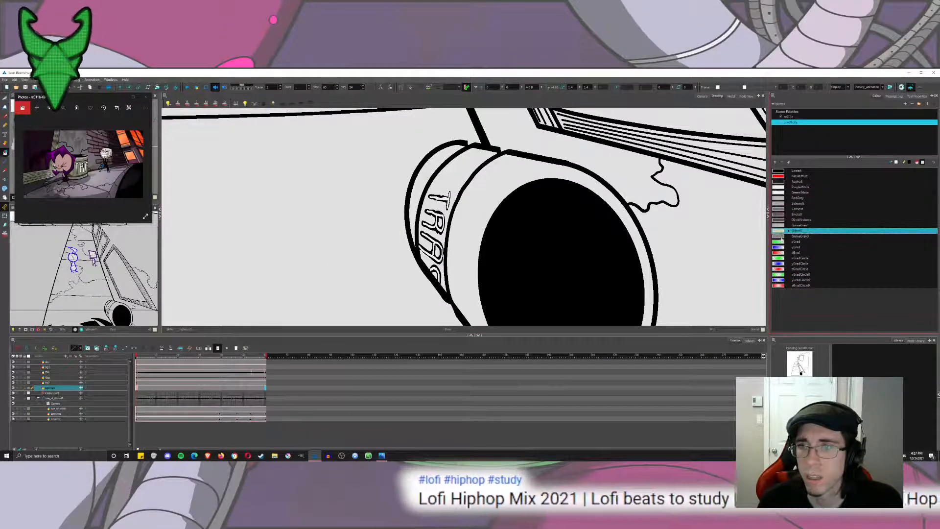
click(782, 236)
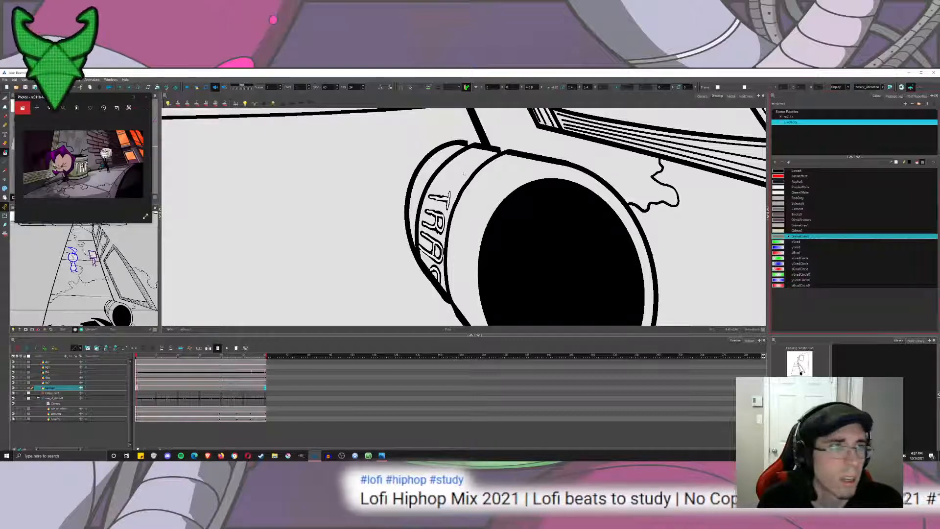
click(447, 212)
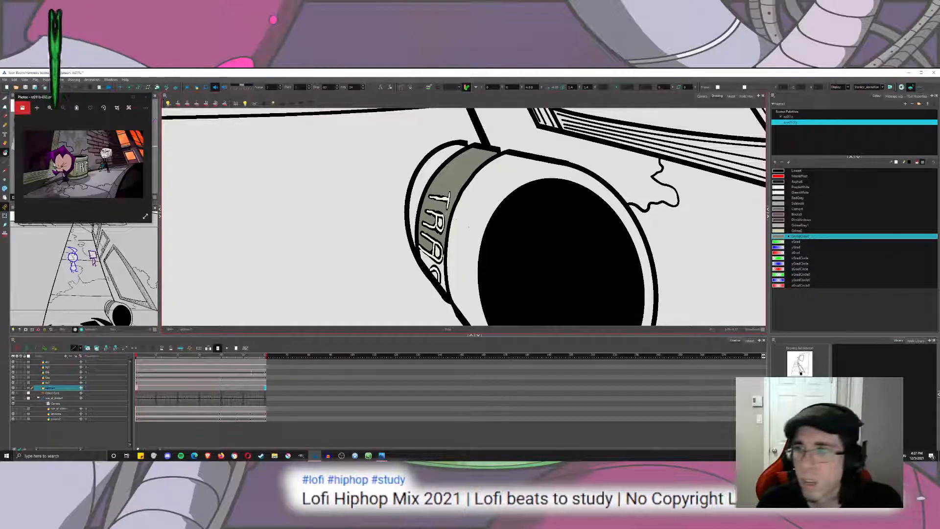
key(ctrl+z)
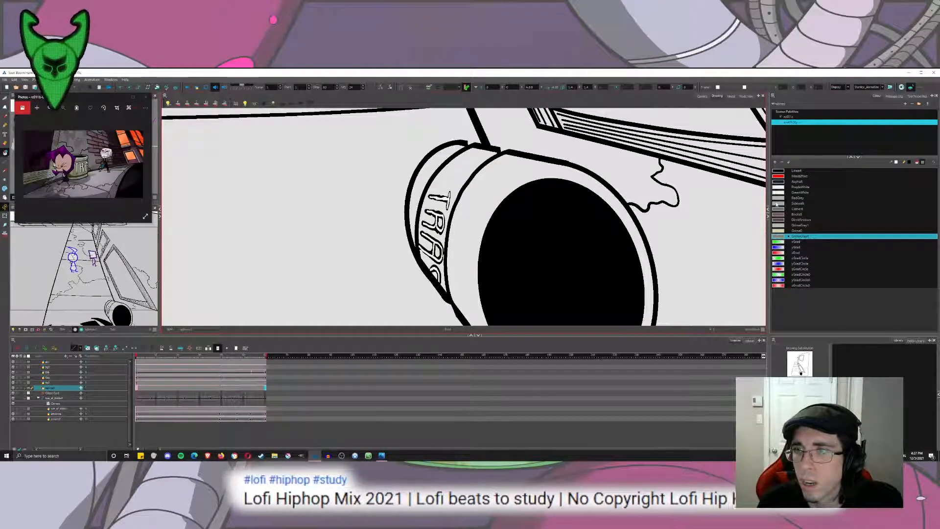
Fill the trash can's rim and back section with light grime gray and its lettered band with dark olive-gray.
click(780, 225)
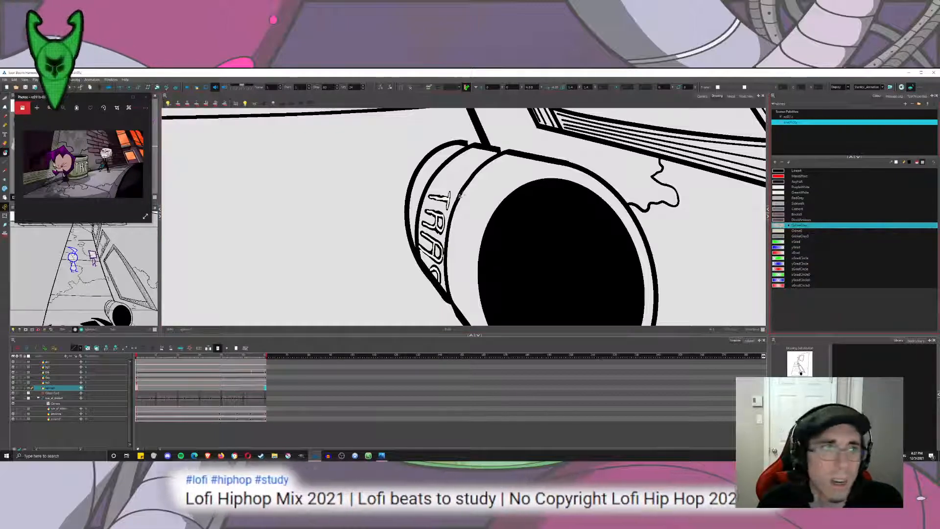
click(476, 208)
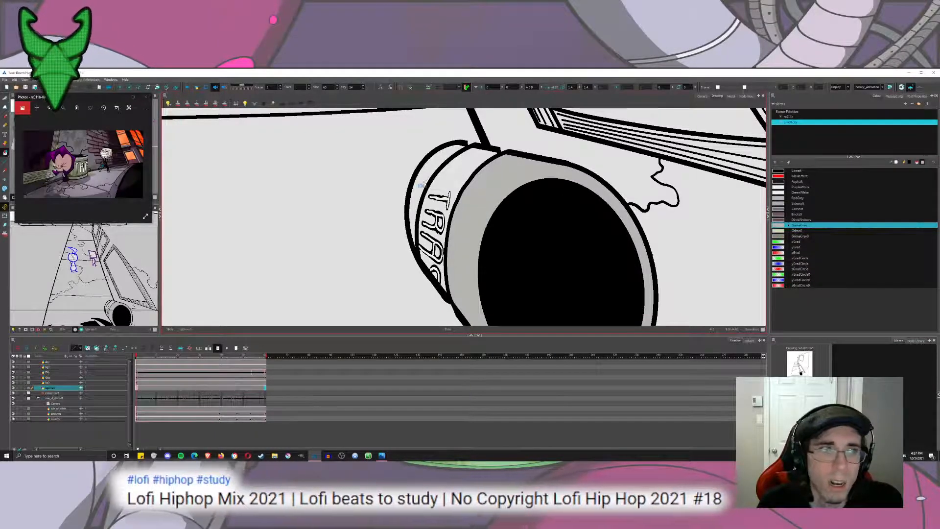
click(429, 186)
click(779, 230)
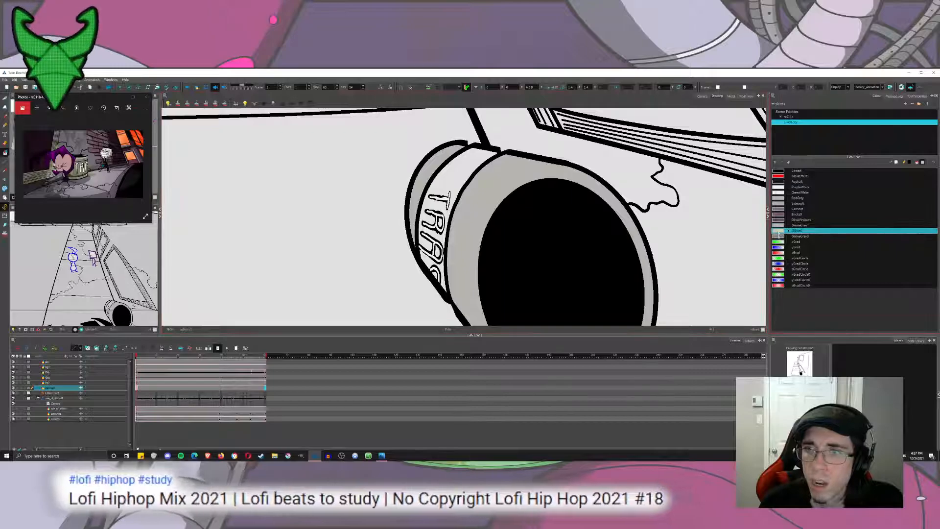
click(778, 236)
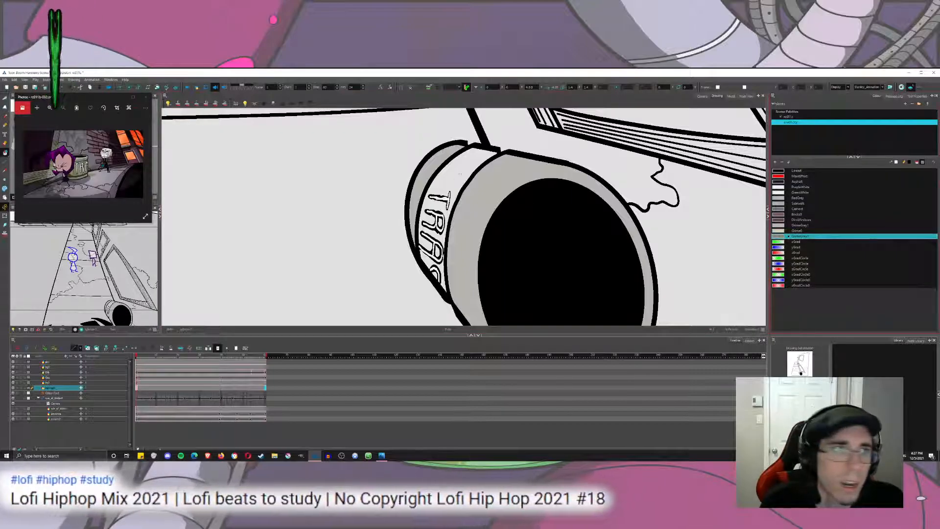
click(435, 277)
scroll(451, 260, down, 2)
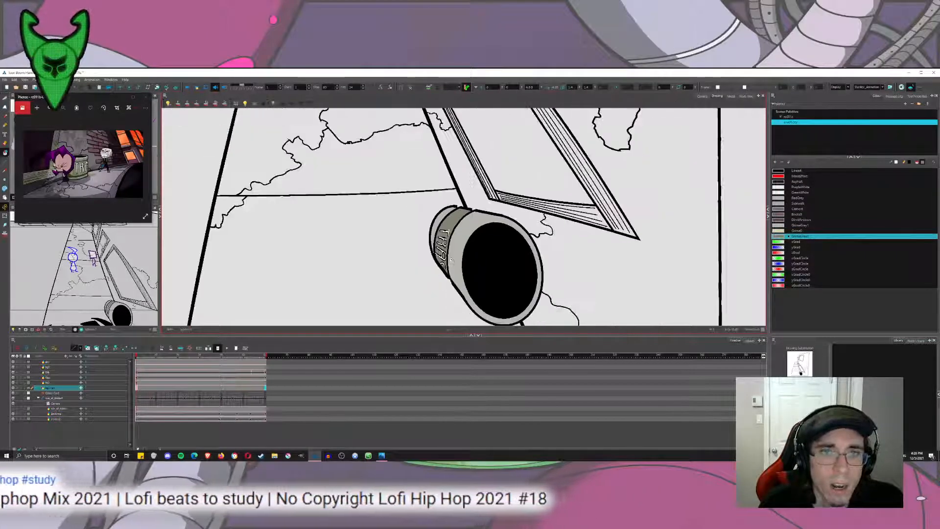
Fill all the ground slabs and their cracked patches with the light purple-gray sidewalk swatch.
scroll(451, 261, down, 2)
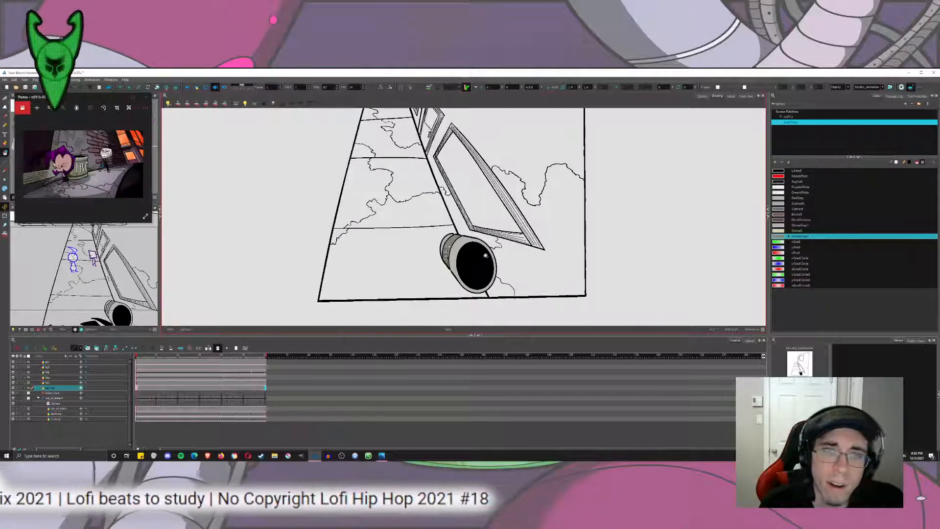
scroll(486, 255, down, 2)
scroll(462, 227, up, 4)
drag(493, 270, 483, 214)
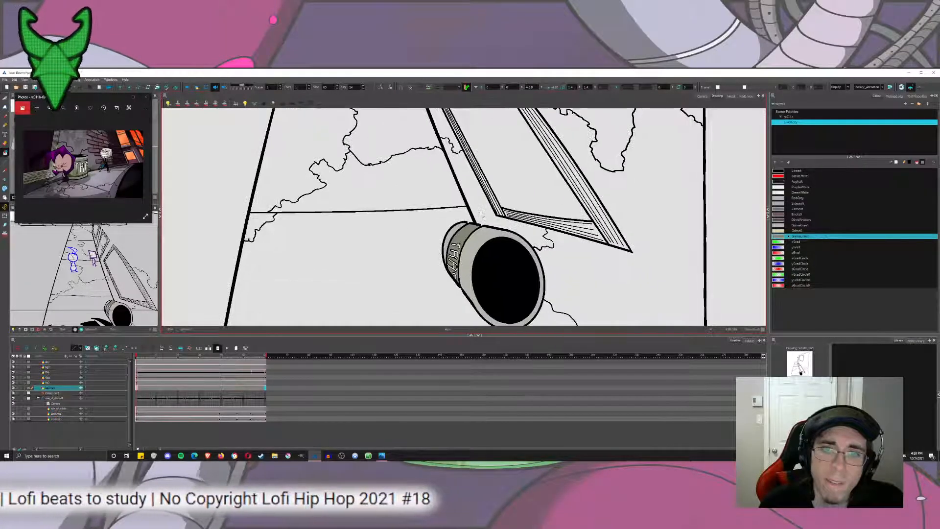
click(782, 226)
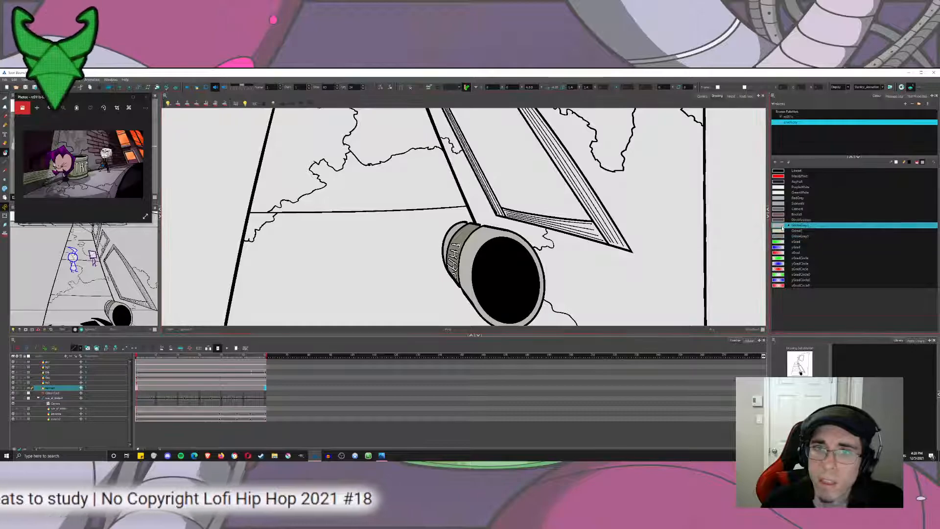
click(782, 203)
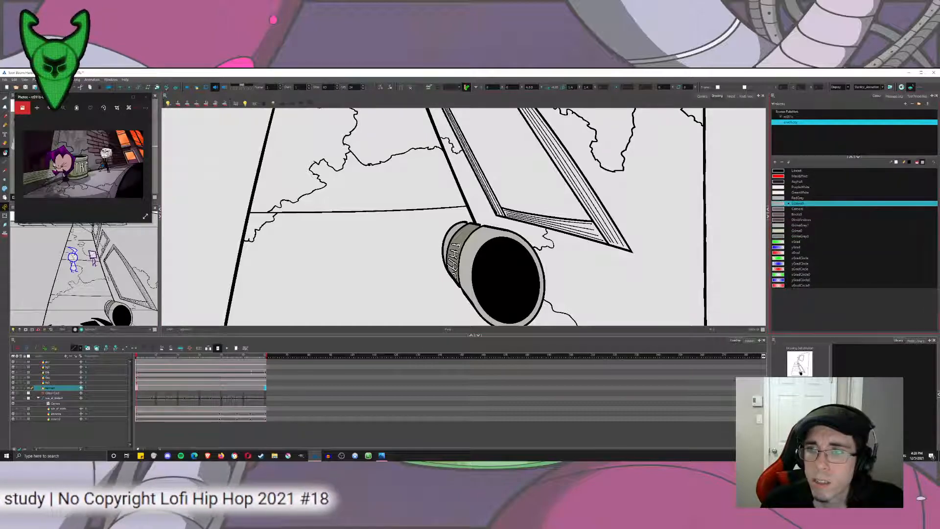
click(365, 258)
drag(384, 135, 313, 147)
click(255, 223)
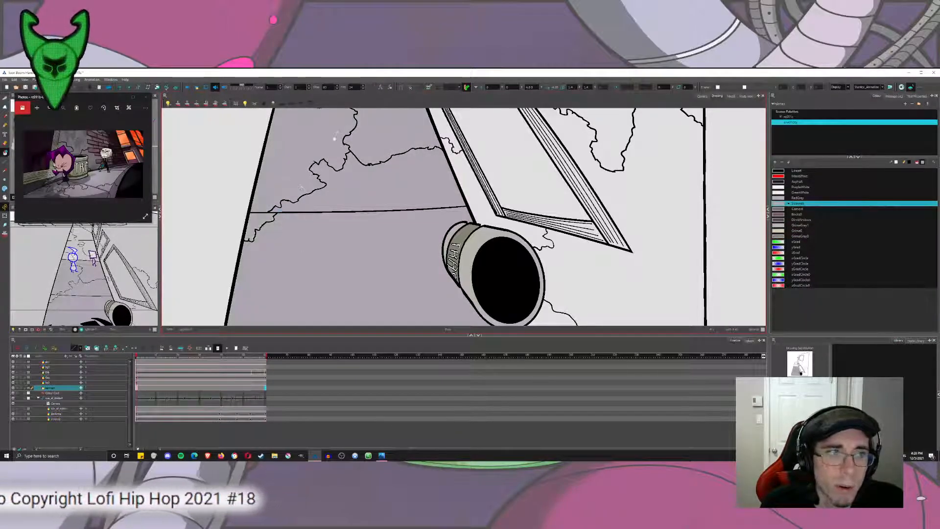
drag(371, 115, 375, 244)
click(350, 198)
drag(362, 159, 372, 244)
click(362, 208)
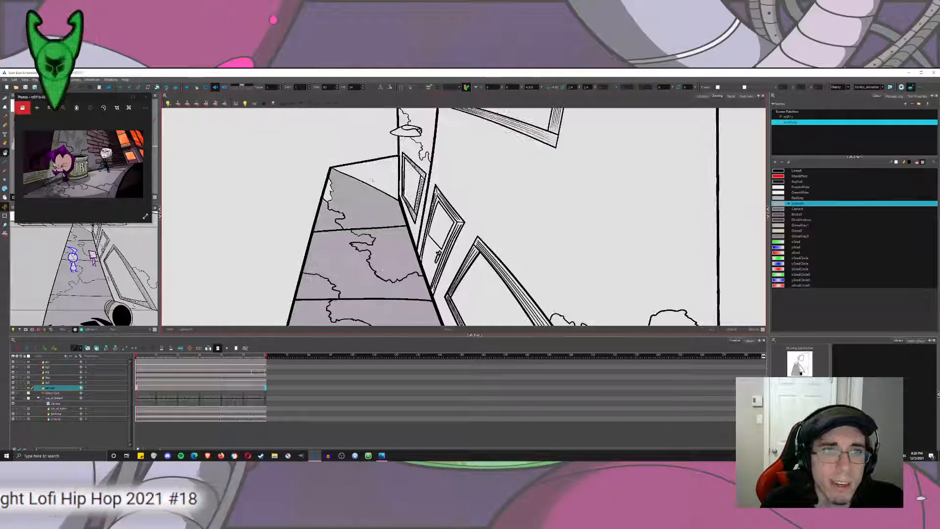
drag(373, 181, 330, 192)
Fill the far building's wall and its cracked patches with the dark reddish-purple brick swatch.
drag(450, 145, 425, 227)
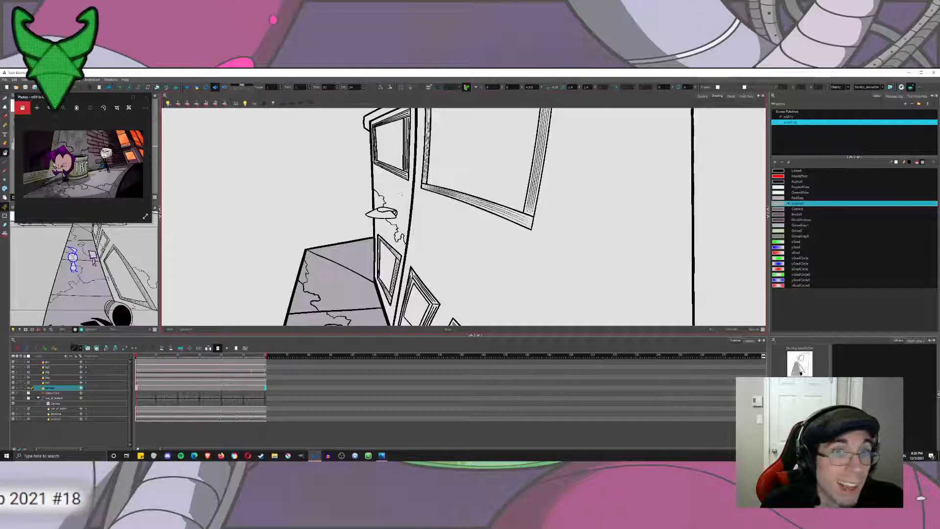
click(778, 214)
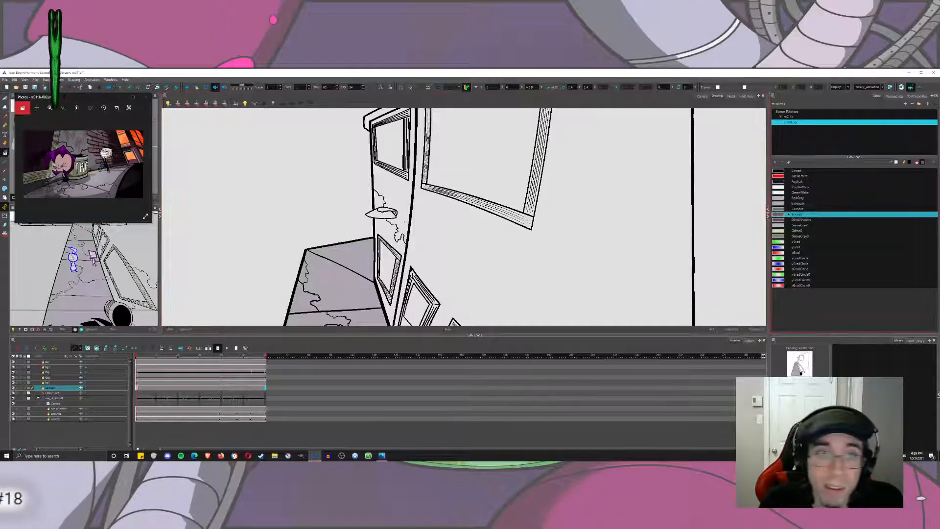
click(399, 236)
click(394, 245)
click(380, 202)
drag(380, 201, 353, 208)
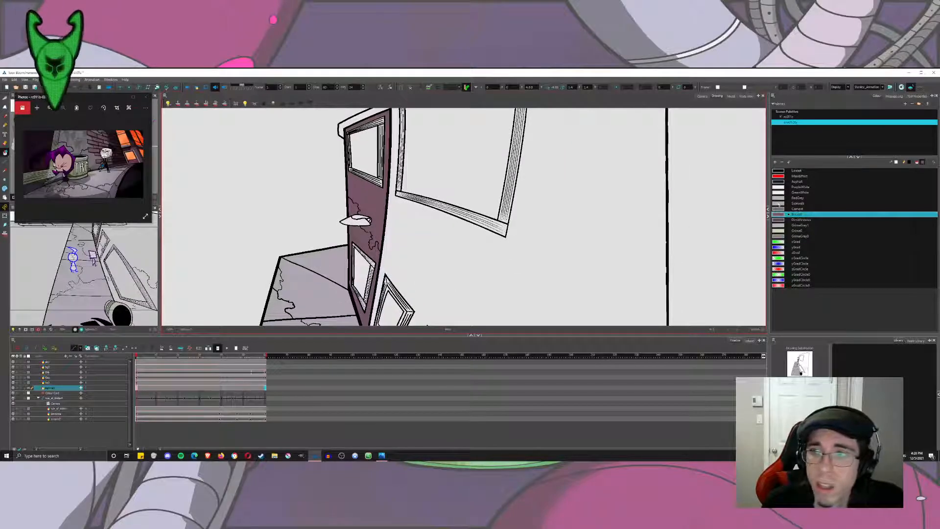
Fill the near building's wall, including the cracked areas below the large window, with the purple-gray cement swatch.
click(779, 203)
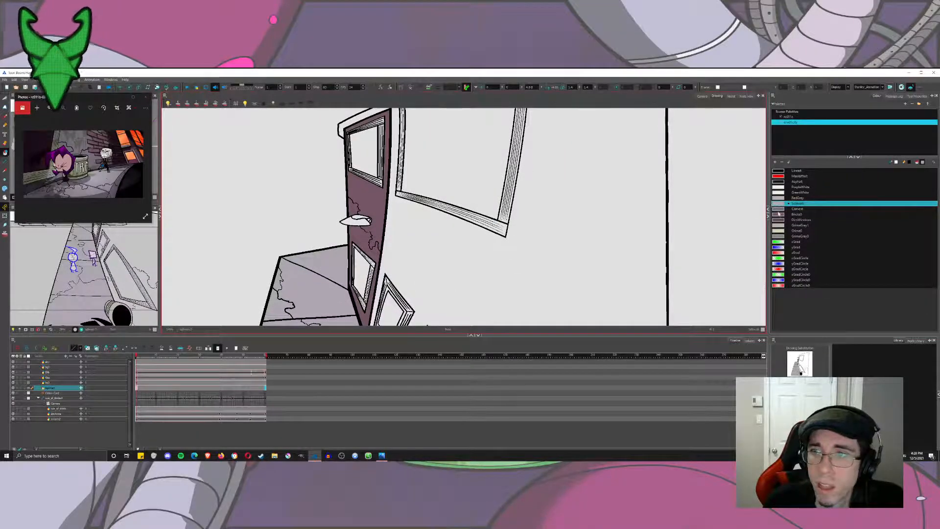
click(780, 226)
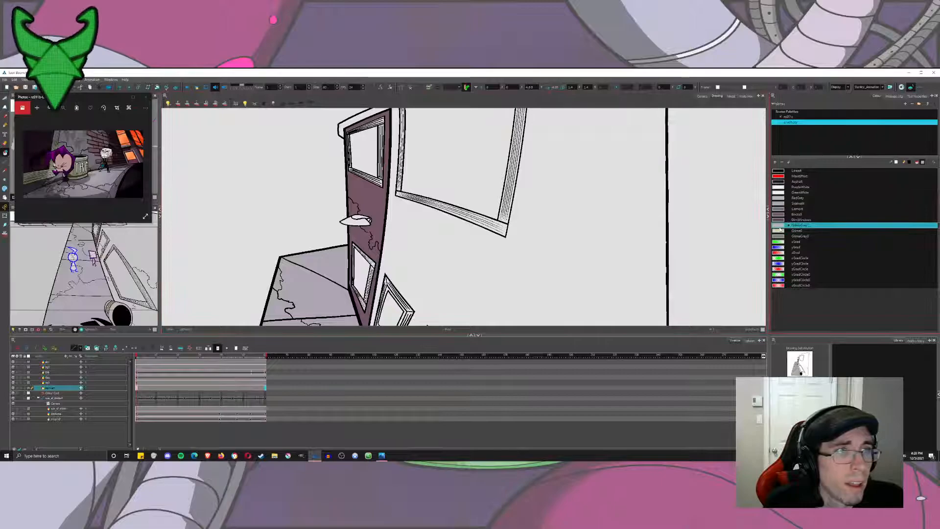
click(782, 210)
click(544, 262)
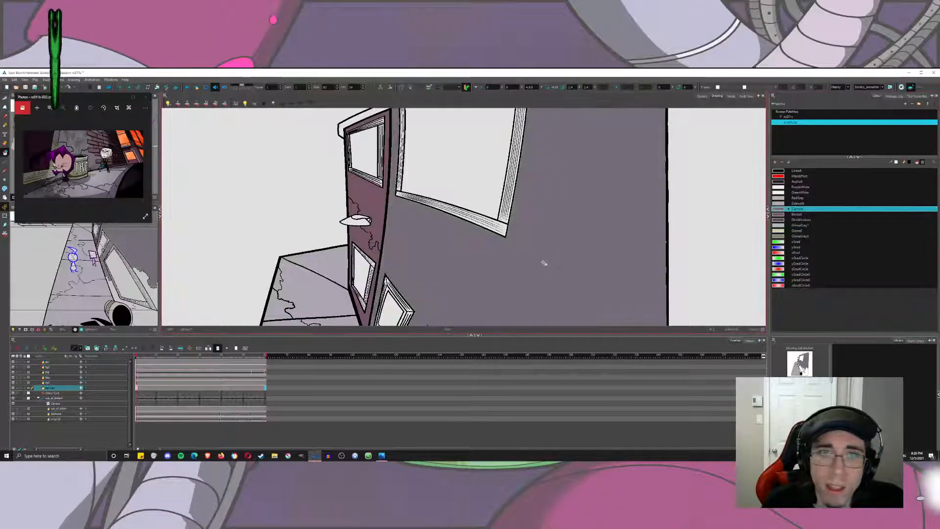
scroll(547, 260, down, 5)
scroll(563, 299, up, 4)
drag(562, 298, 589, 142)
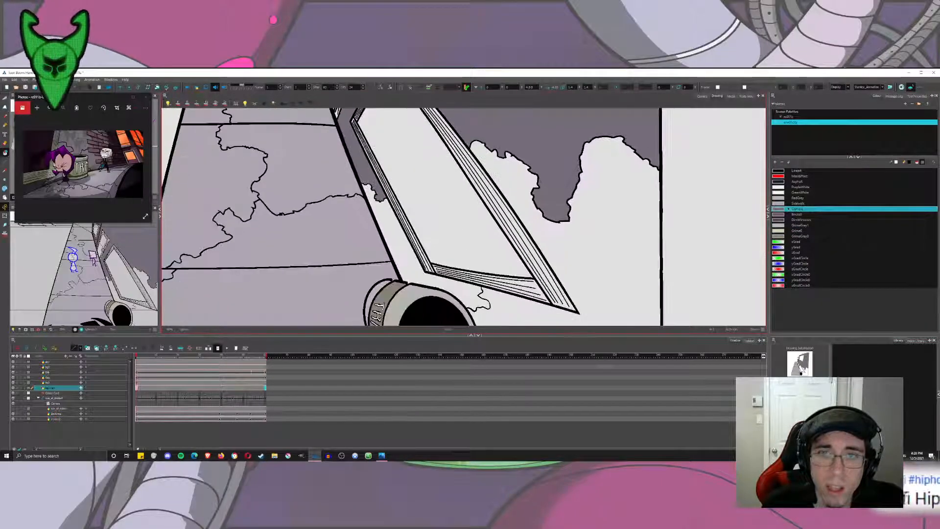
click(590, 239)
drag(428, 273, 450, 140)
click(513, 258)
Try filling the near building's roof ledge with a light gray swatch.
drag(510, 233, 517, 391)
mouse_move(484, 113)
mouse_down()
mouse_move(497, 226)
mouse_move(541, 281)
mouse_move(539, 411)
mouse_up()
drag(495, 196, 520, 248)
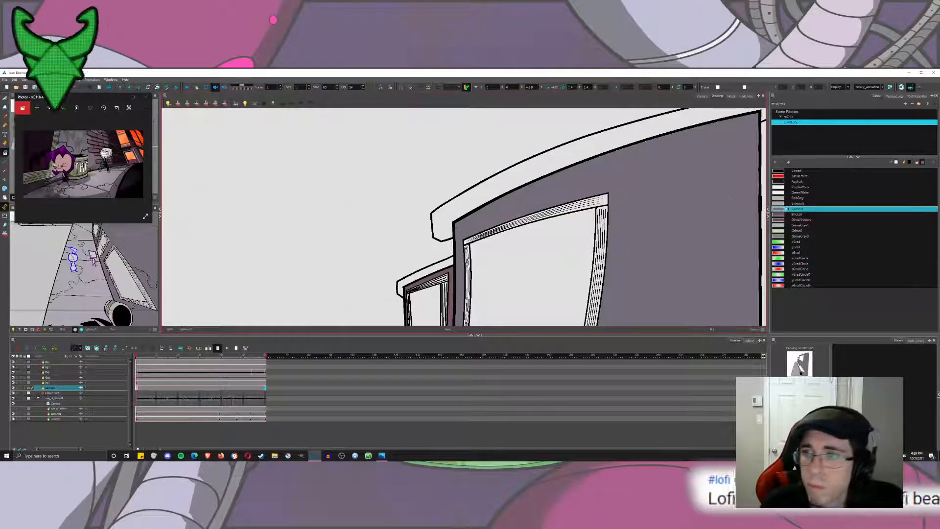
click(782, 198)
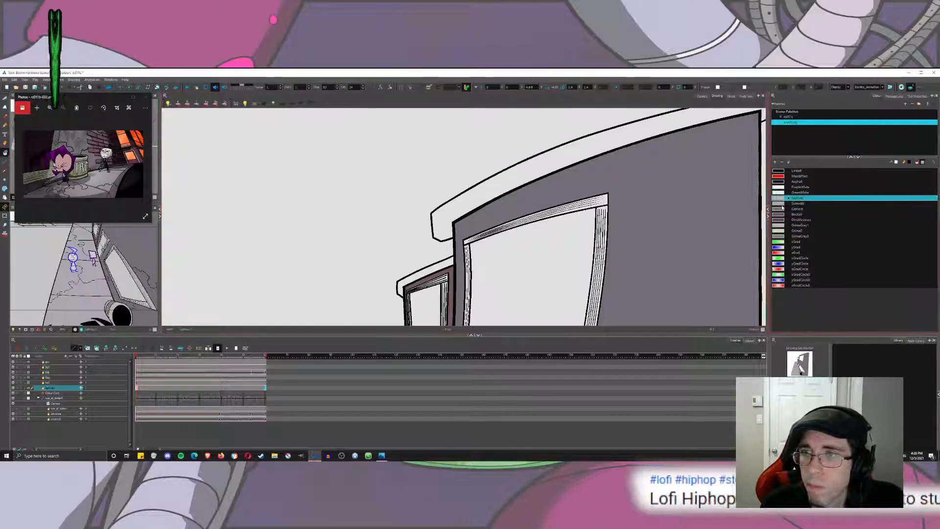
click(783, 204)
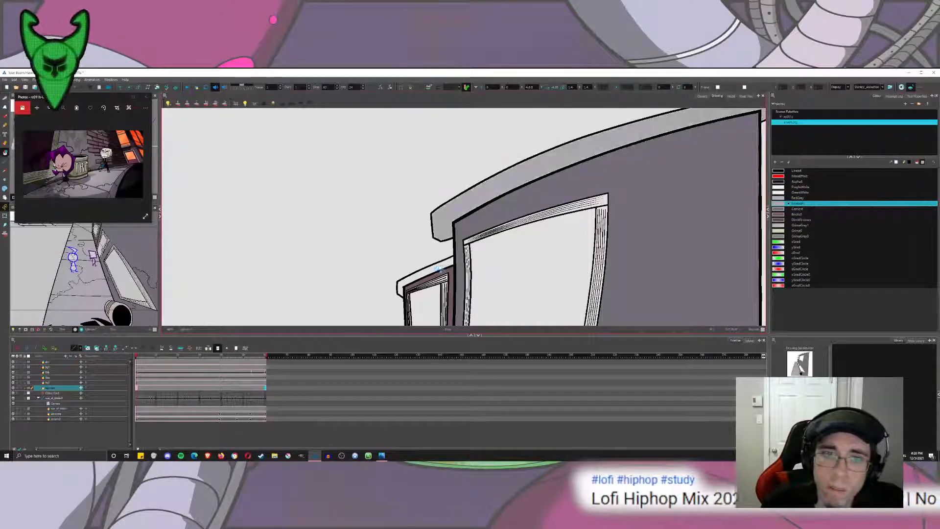
Try the dark purple window swatch on both buildings' roof ledges and undo the fills.
click(783, 220)
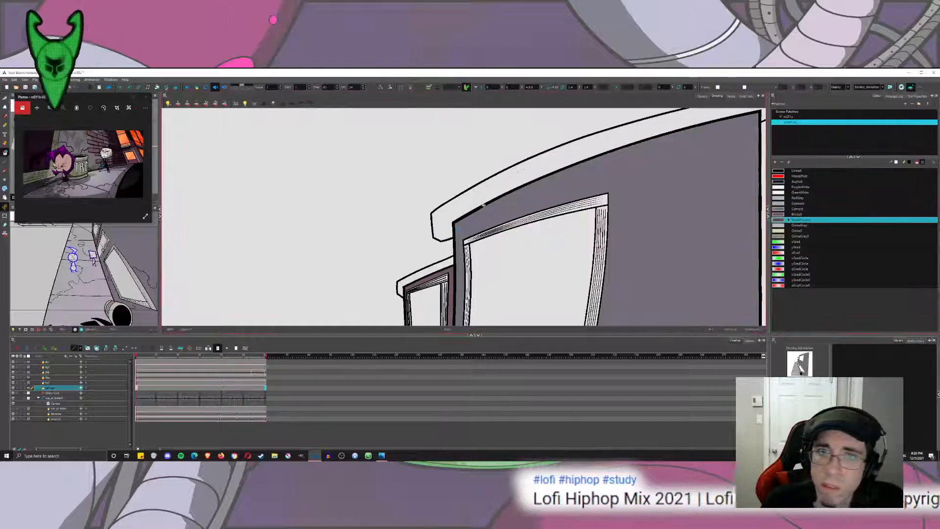
click(451, 264)
scroll(446, 271, down, 4)
scroll(471, 266, up, 4)
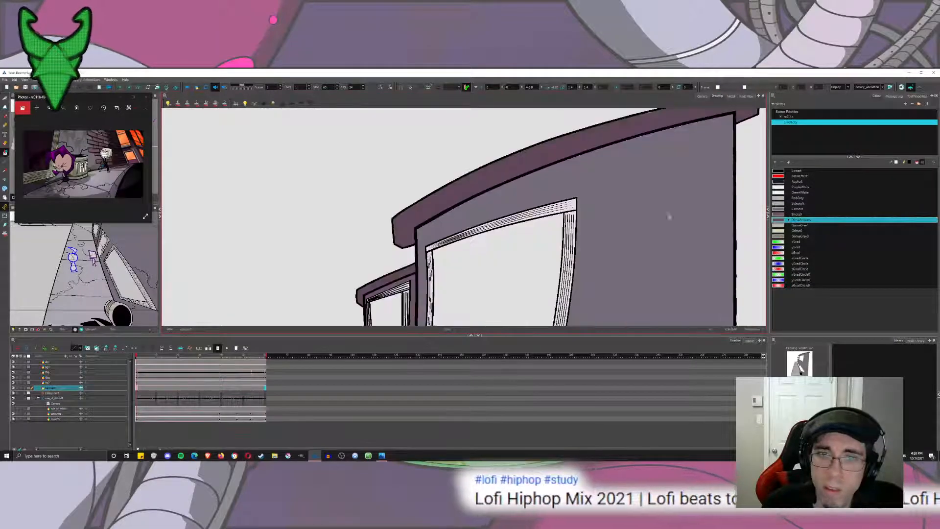
key(ctrl+z)
key(ctrl+z)
key(ctrl+shift+z)
click(783, 225)
click(782, 221)
key(ctrl+z)
Add a new colour based on the cement swatch, place it directly below that swatch and rename it CementAccent.
click(780, 209)
click(777, 203)
click(778, 209)
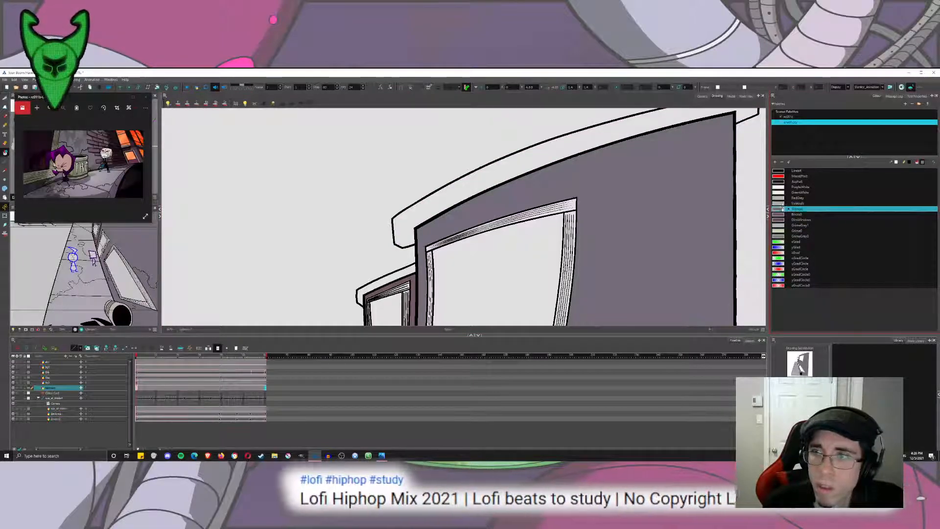
click(775, 163)
drag(779, 292, 788, 212)
double_click(796, 215)
text(CemetnAd)
text(ntAccent)
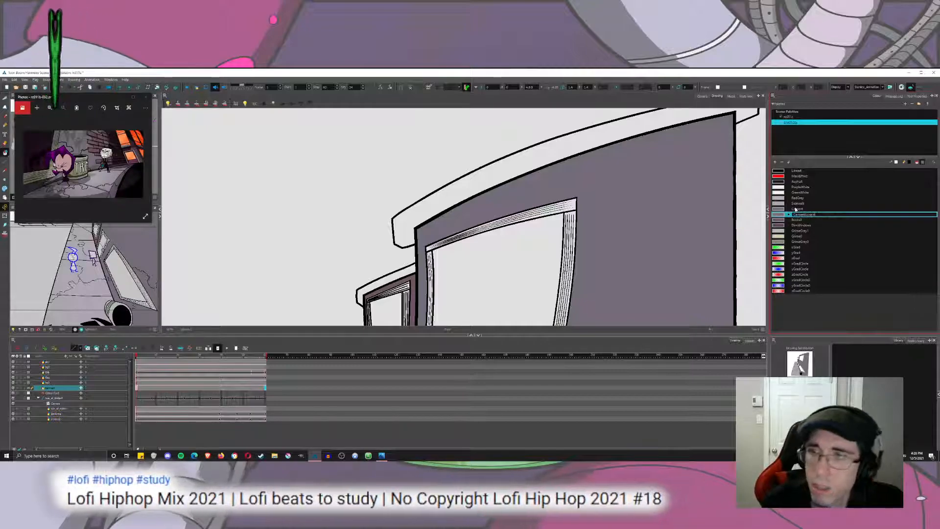
key(Return)
Darken the CementAccent colour and fill the near building's roof ledge with it.
mouse_move(781, 221)
mouse_down()
mouse_move(781, 209)
mouse_move(782, 219)
mouse_up()
double_click(781, 216)
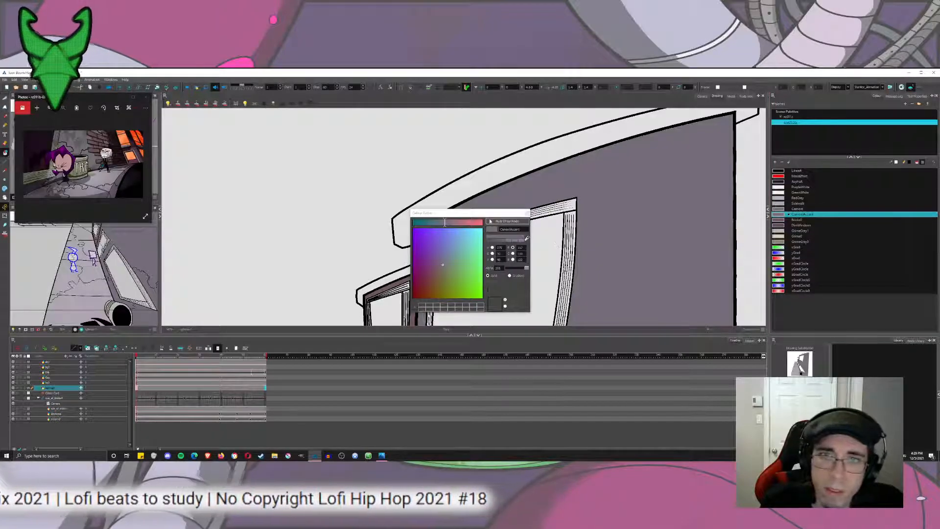
click(477, 254)
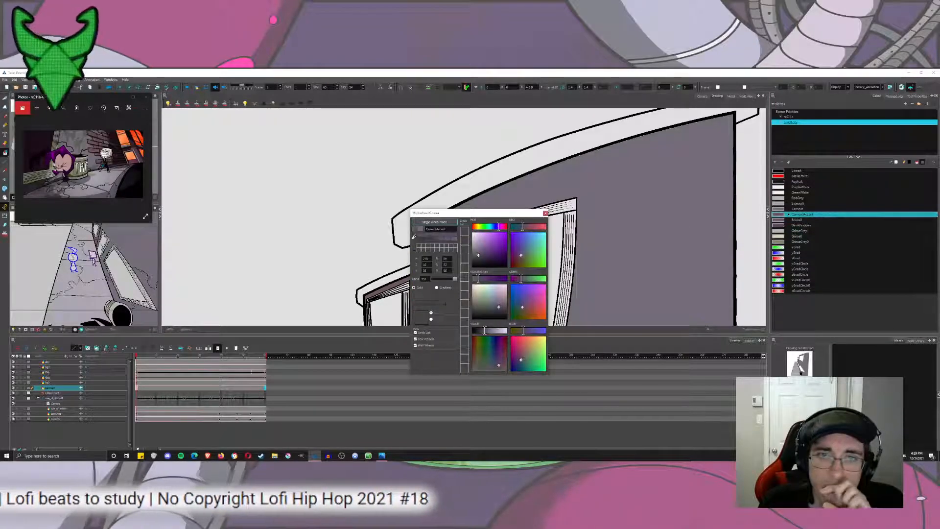
click(546, 213)
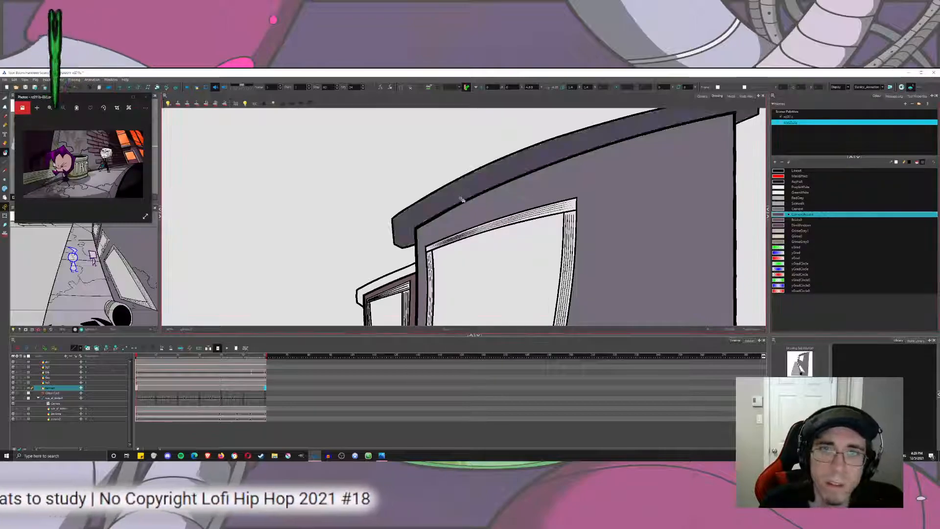
click(777, 225)
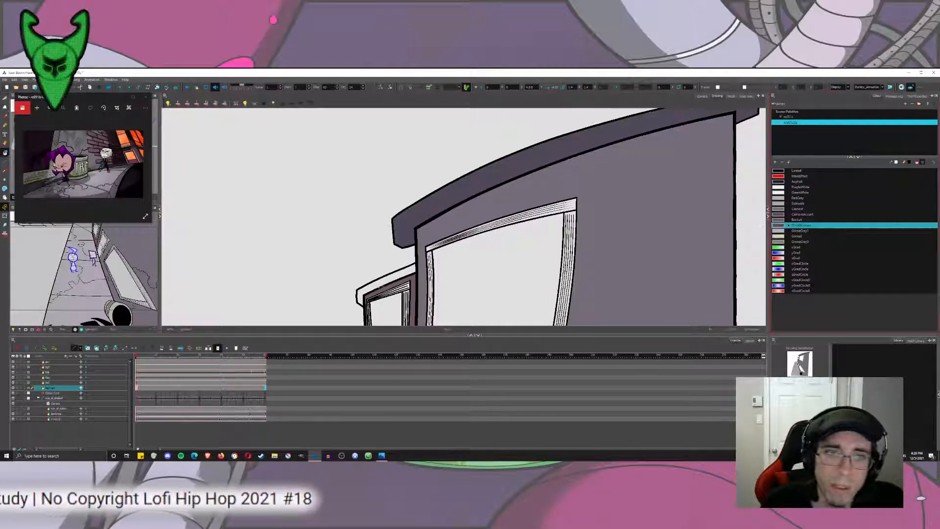
Fill the far building's roof ledge with the dark window swatch.
click(383, 286)
scroll(380, 284, down, 5)
drag(381, 284, 609, 181)
mouse_move(616, 244)
mouse_down()
mouse_move(568, 203)
mouse_move(553, 219)
mouse_up()
scroll(554, 219, up, 4)
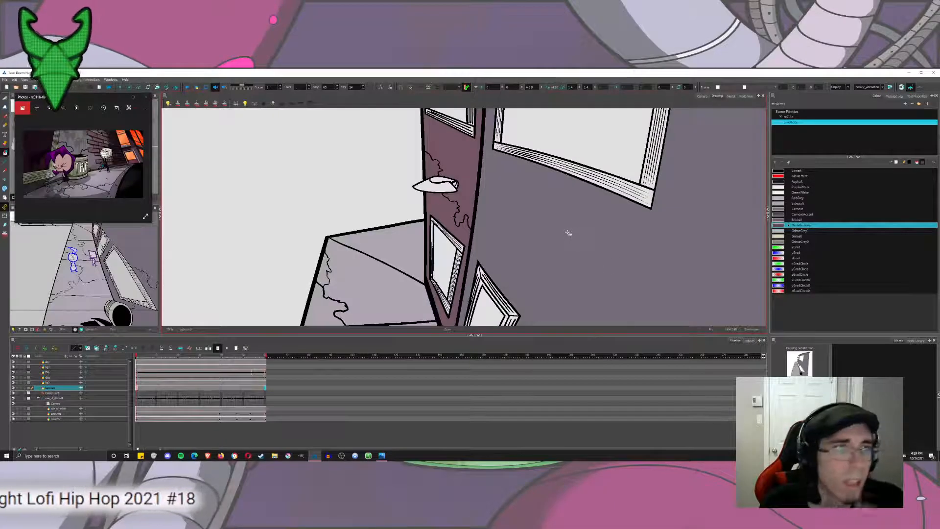
Fill the frame pieces around the near building's large lower window with the light garbage-can gray swatch.
drag(476, 211, 445, 95)
drag(455, 318, 432, 86)
drag(462, 117, 468, 247)
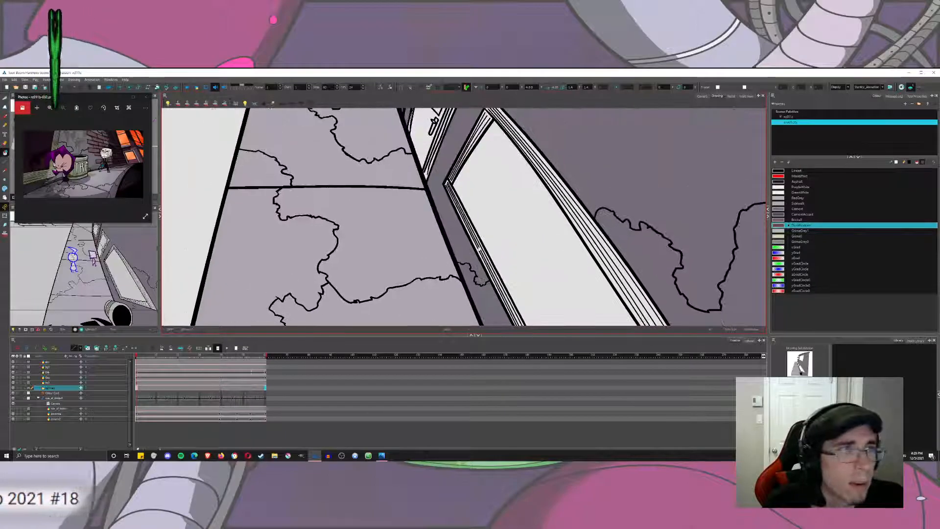
click(780, 237)
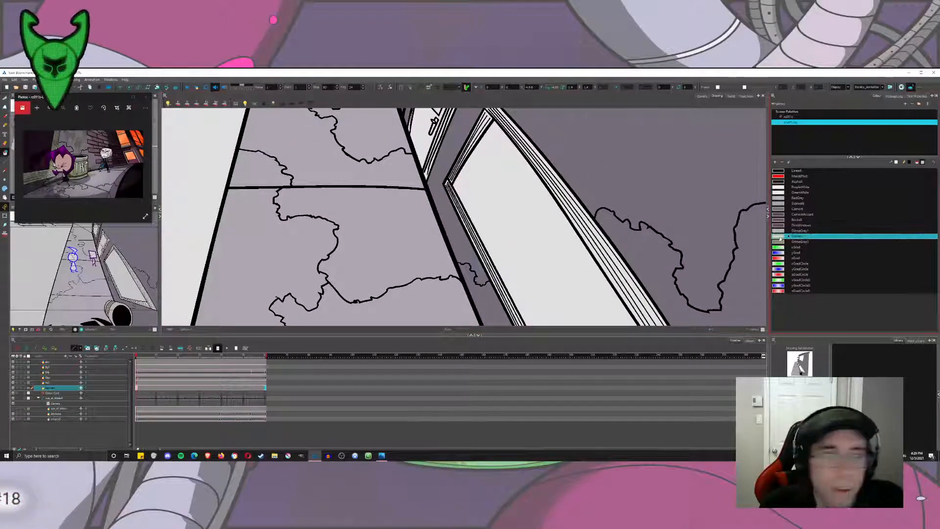
click(780, 231)
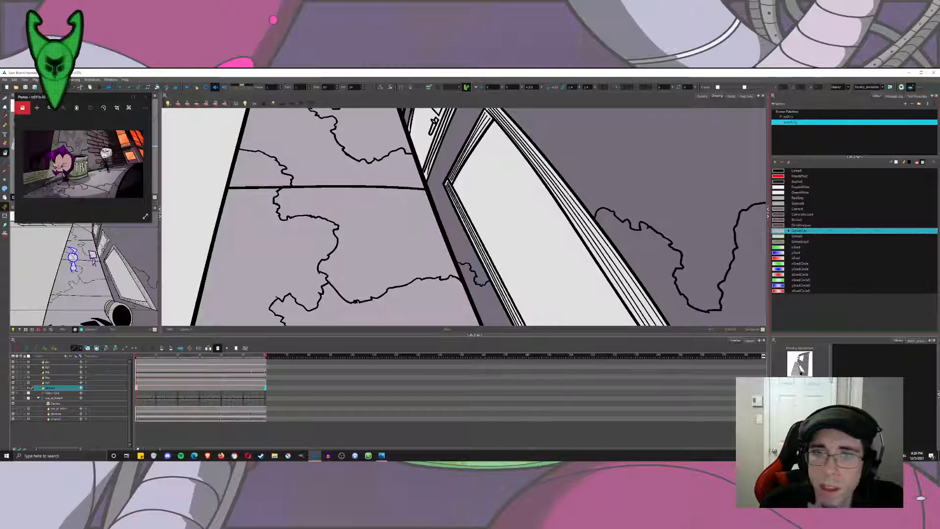
click(590, 216)
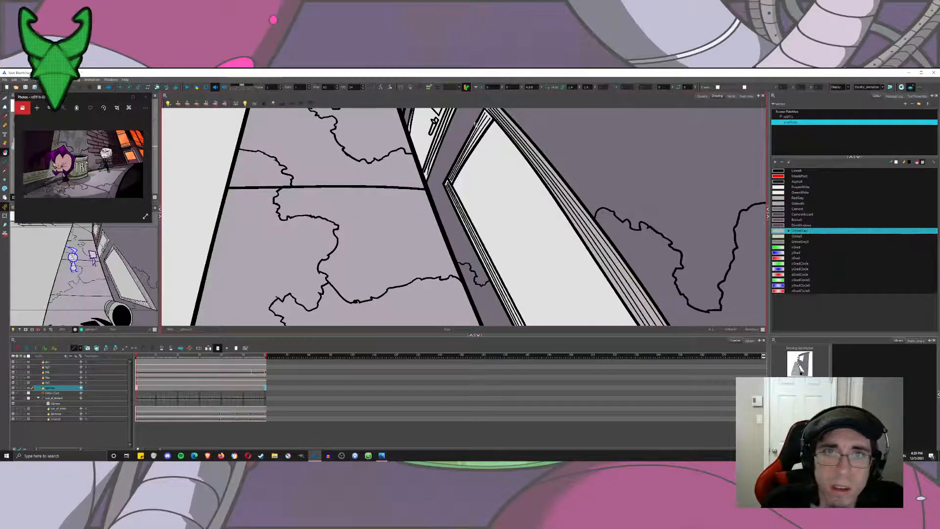
click(481, 127)
click(459, 204)
scroll(489, 201, down, 5)
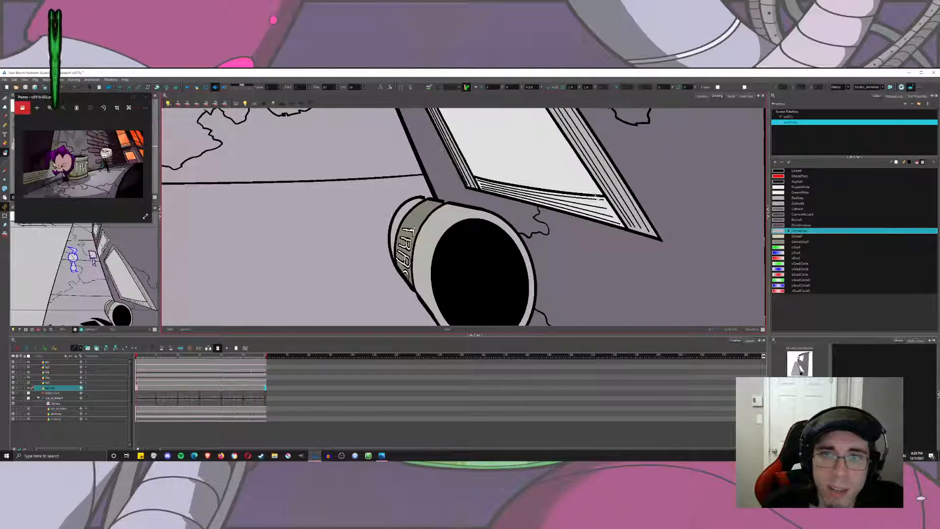
click(596, 197)
scroll(584, 197, up, 2)
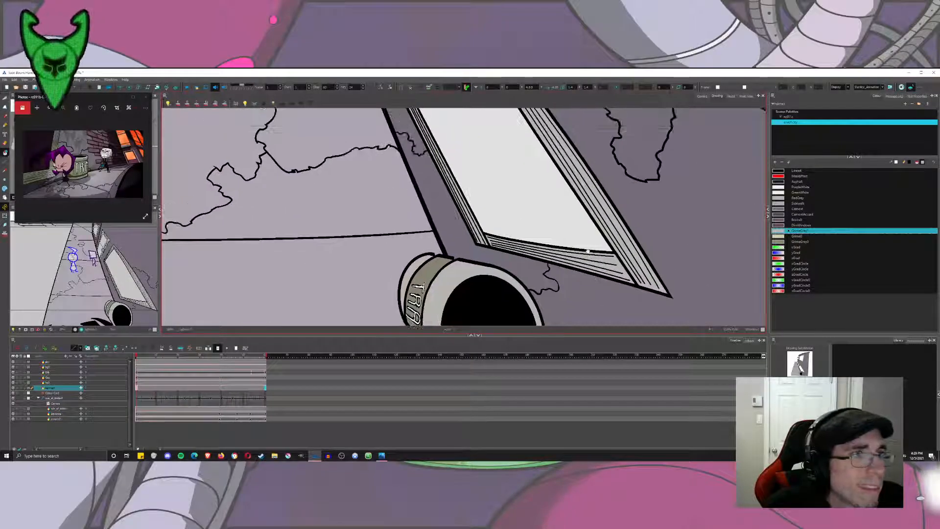
Fill the window panes of both buildings and the door's glass with the dark purple window swatch.
click(782, 226)
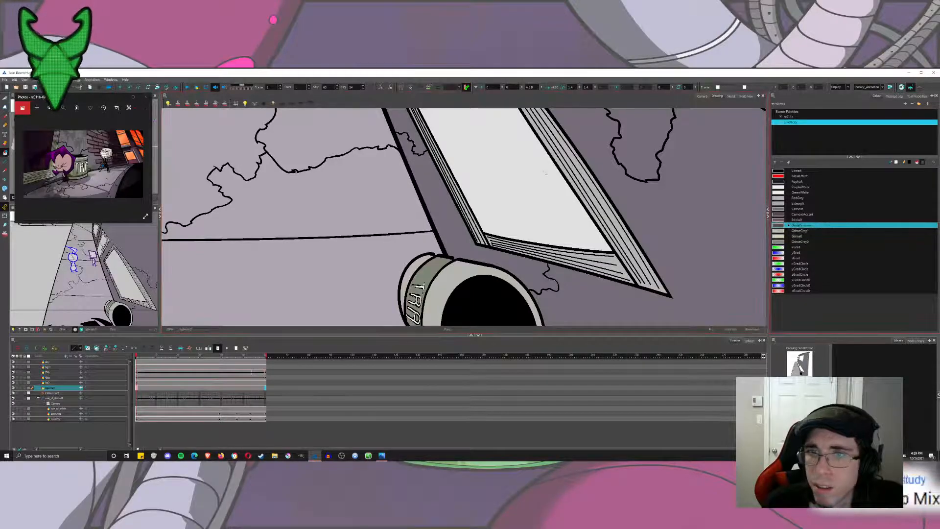
click(470, 147)
scroll(455, 196, up, 6)
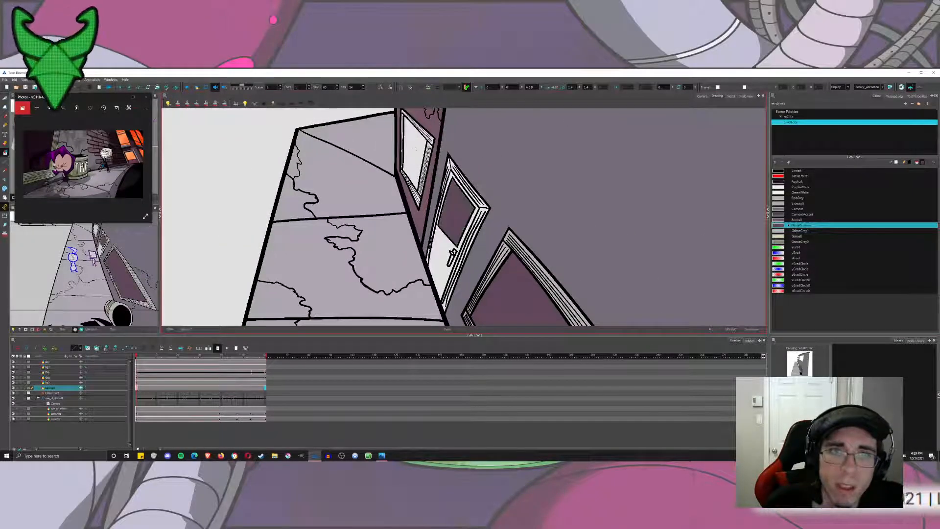
scroll(451, 214, up, 8)
scroll(455, 216, down, 8)
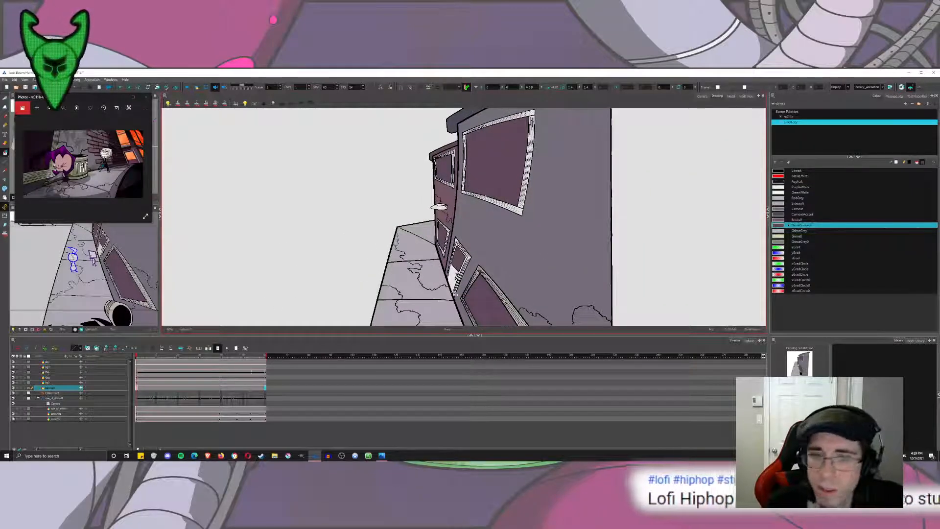
Try filling the near building's door with a light purplish-gray swatch and undo the fill.
scroll(464, 294, up, 5)
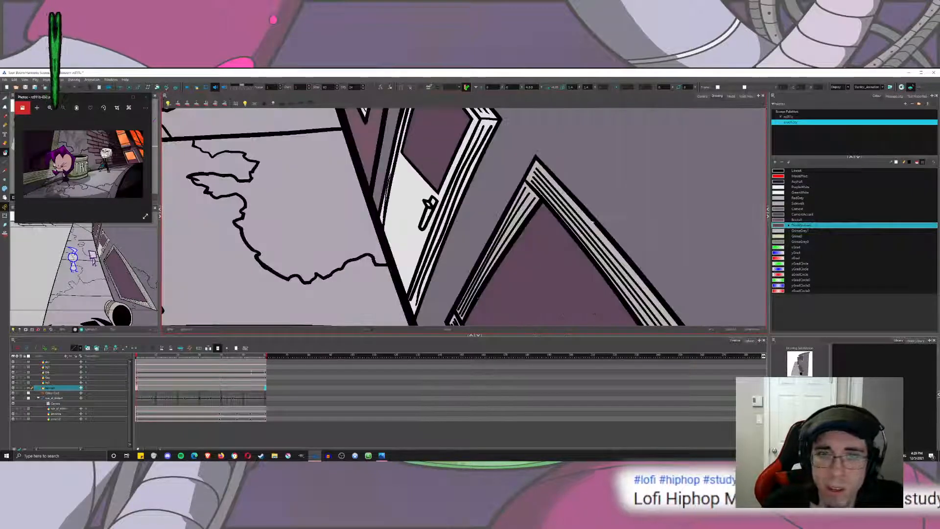
click(779, 198)
drag(406, 201, 432, 229)
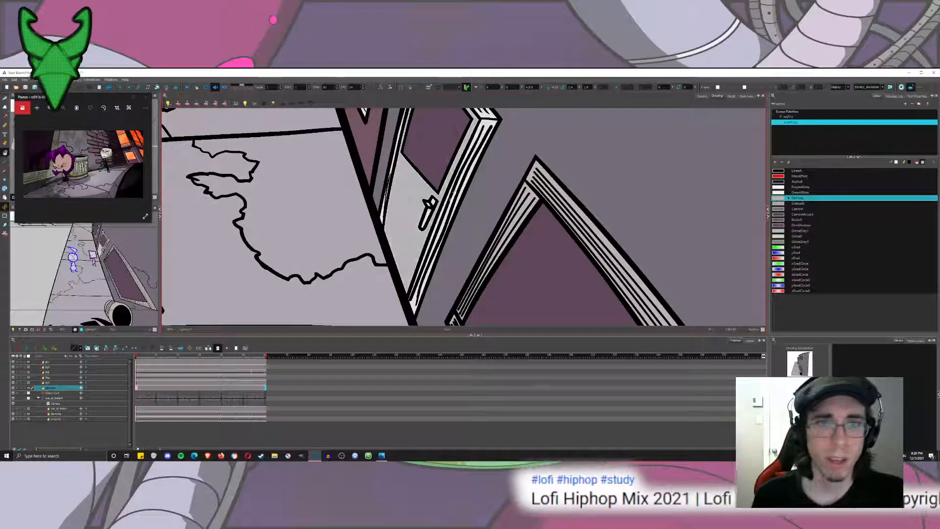
drag(454, 197, 459, 242)
key(ctrl+z)
Fill the near building's door with the CementAccent swatch.
click(782, 230)
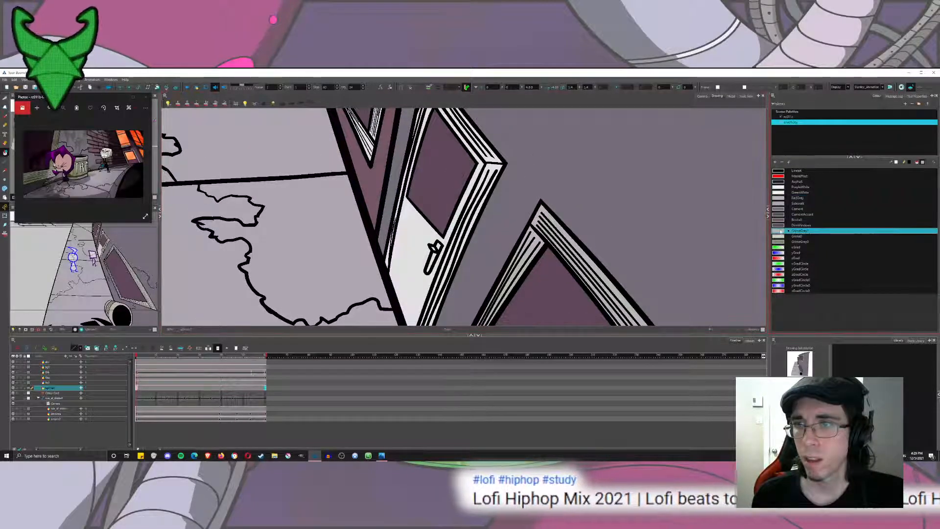
click(780, 202)
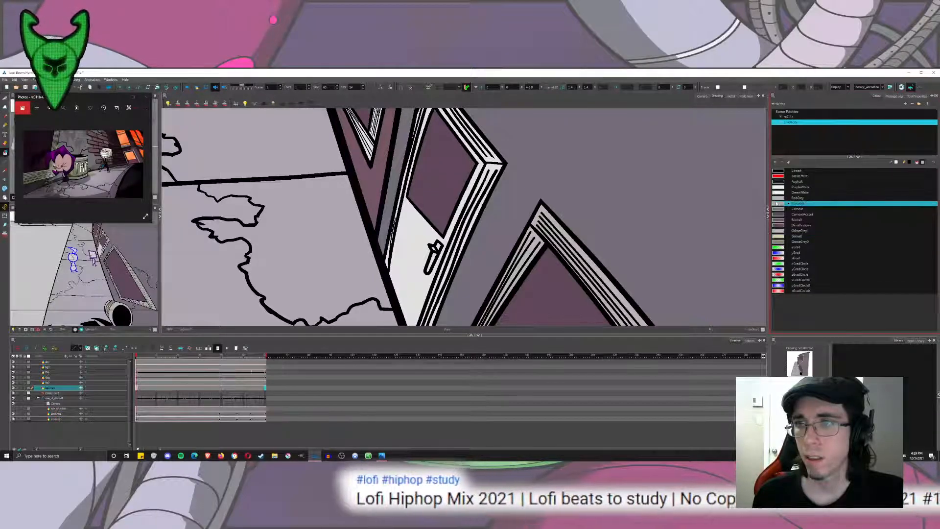
click(780, 209)
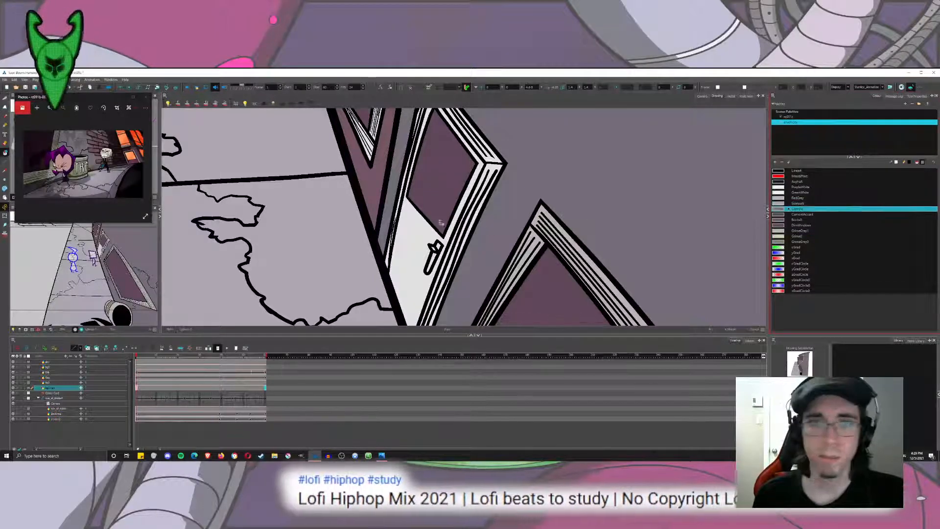
click(781, 216)
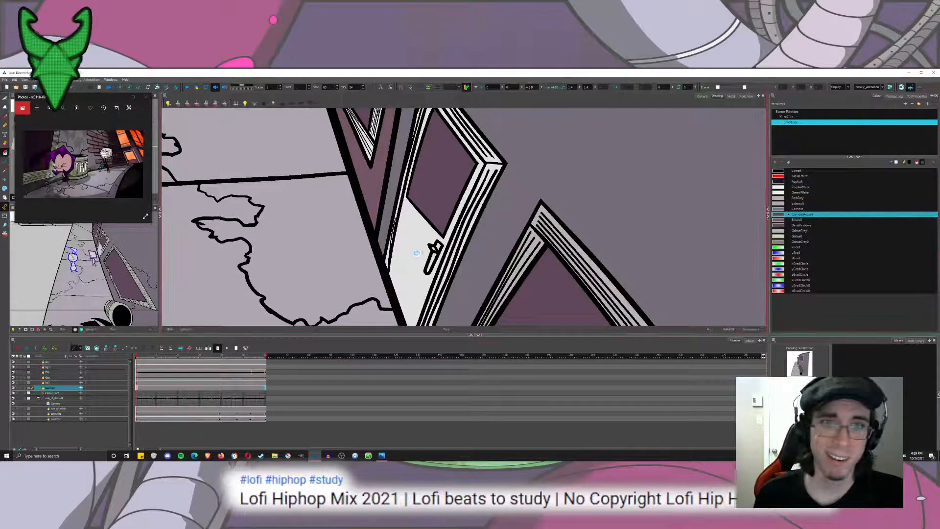
scroll(437, 253, down, 5)
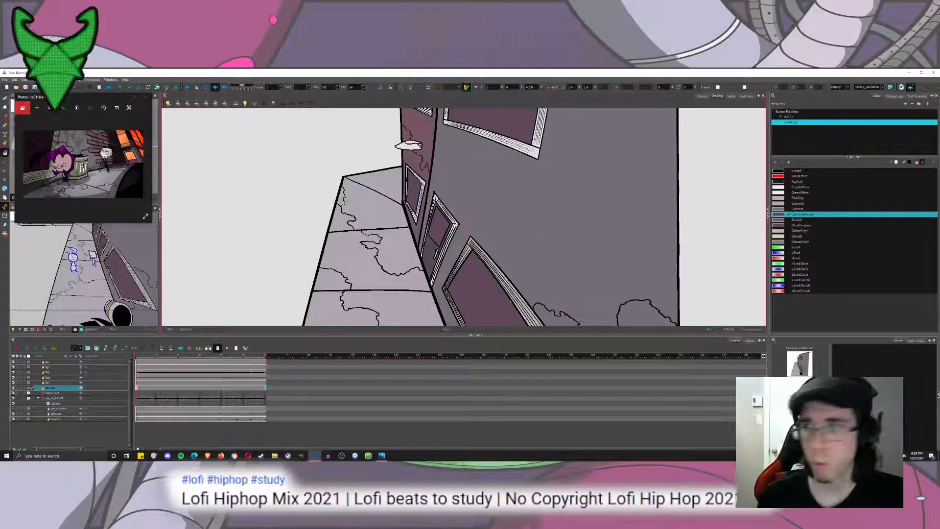
Fill the remaining door and window frames with the light garbage-can gray swatch.
click(780, 231)
mouse_move(461, 182)
mouse_down()
mouse_move(354, 250)
mouse_move(564, 237)
mouse_move(489, 191)
mouse_up()
mouse_move(500, 249)
mouse_down()
mouse_move(493, 198)
mouse_move(508, 239)
mouse_up()
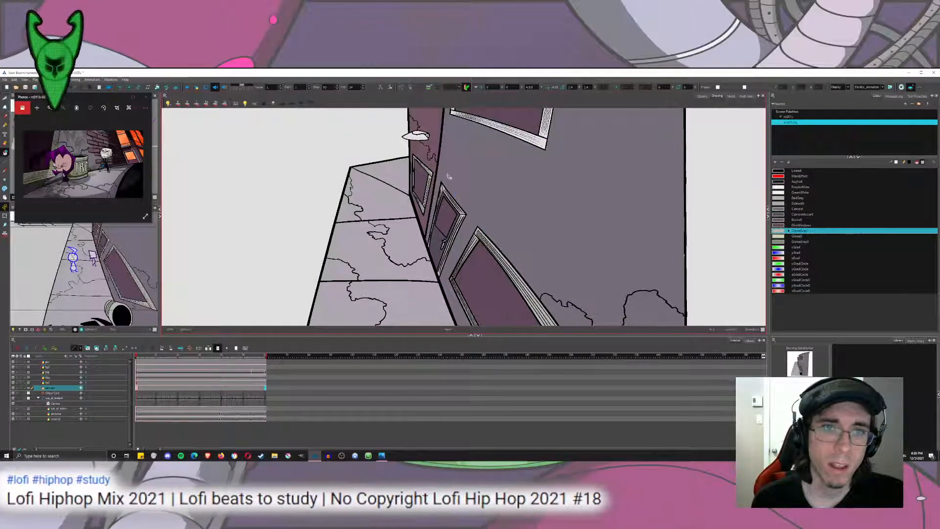
drag(447, 176, 453, 207)
scroll(417, 182, up, 5)
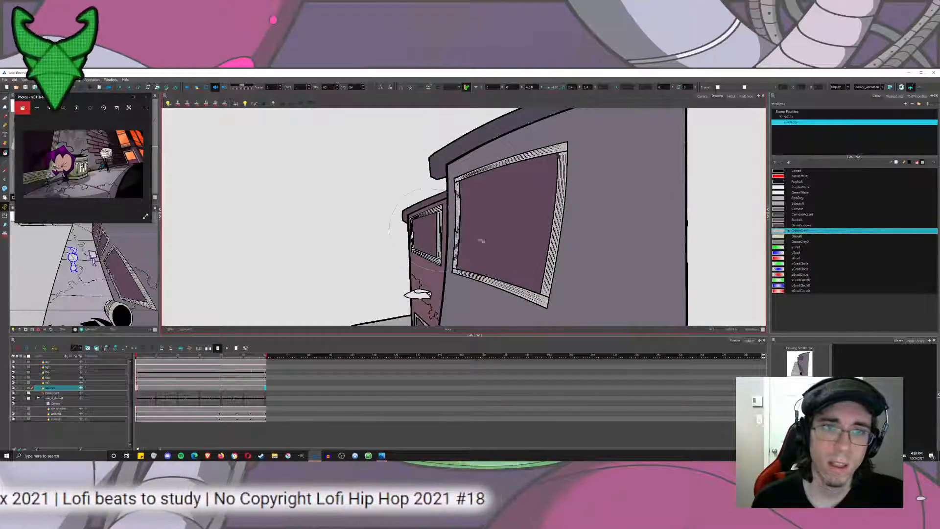
Zoom in on the far building's wall lamp and bring up the lamp reference picture.
scroll(436, 206, up, 5)
scroll(435, 206, up, 2)
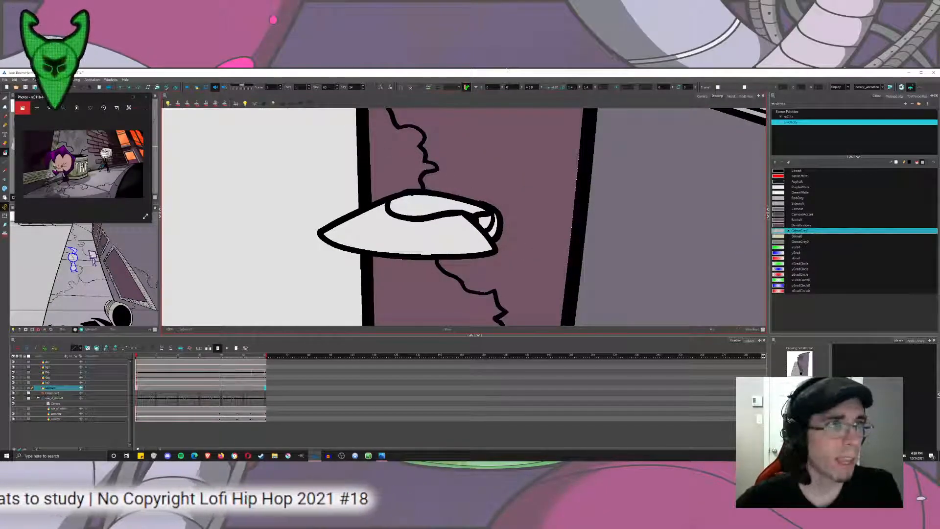
click(378, 459)
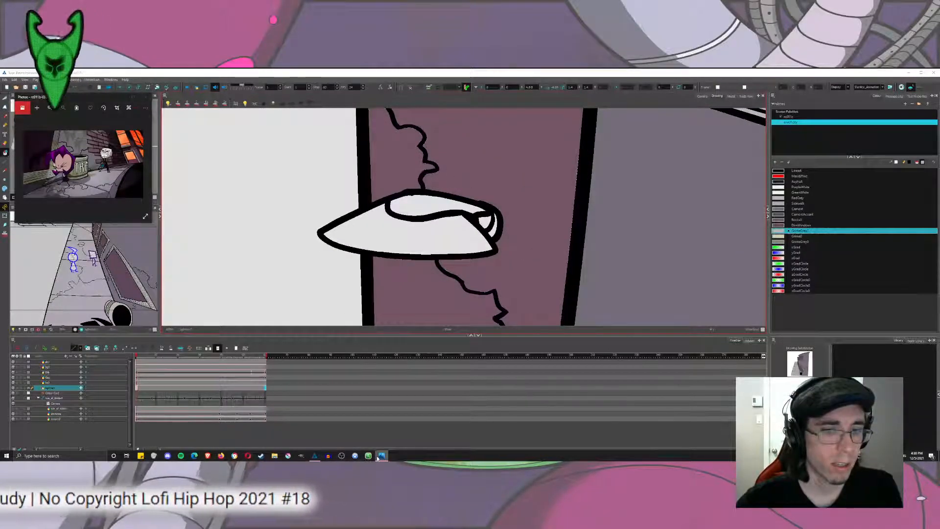
right_click(378, 458)
click(99, 182)
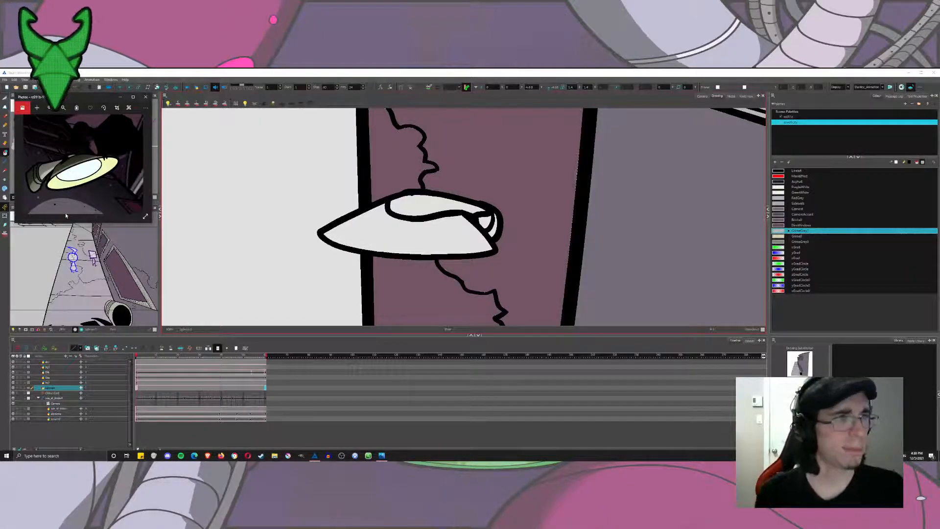
Fill the wall lamp's shade and mount with the garbage-can gray swatches.
click(435, 216)
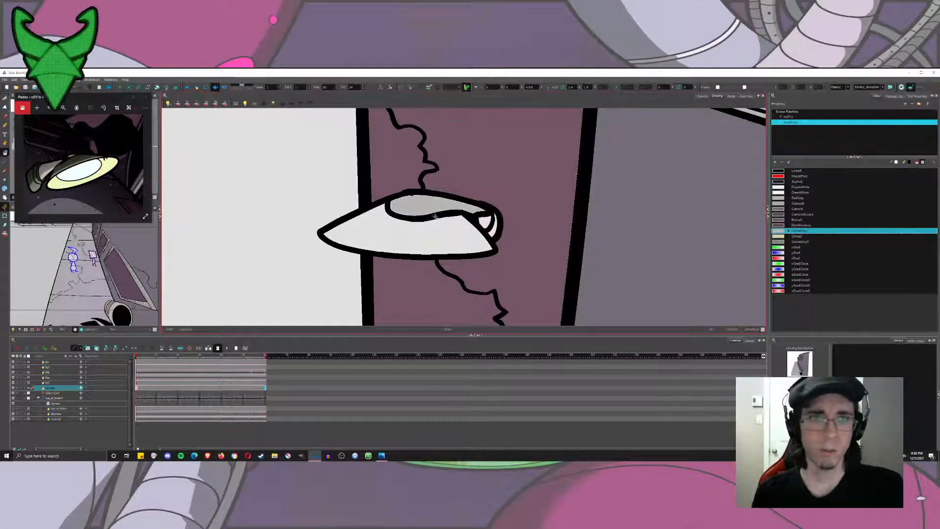
click(781, 237)
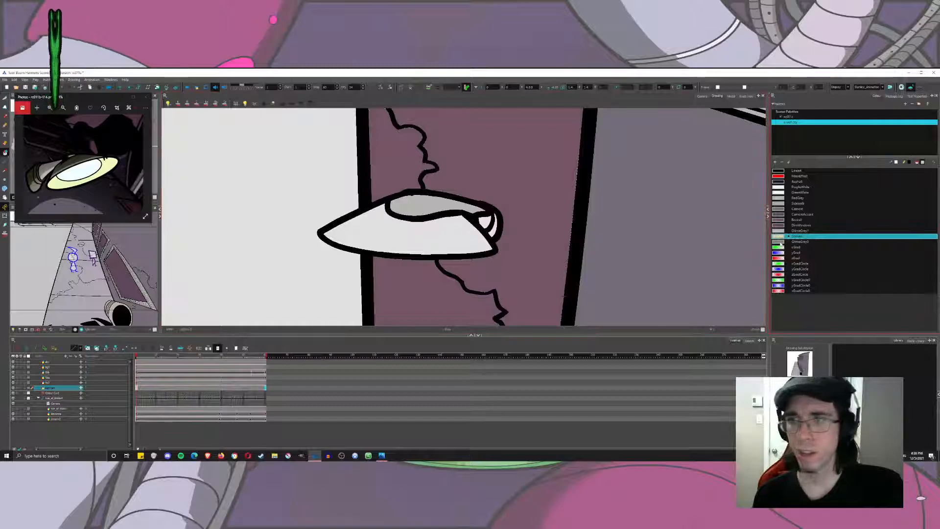
click(780, 242)
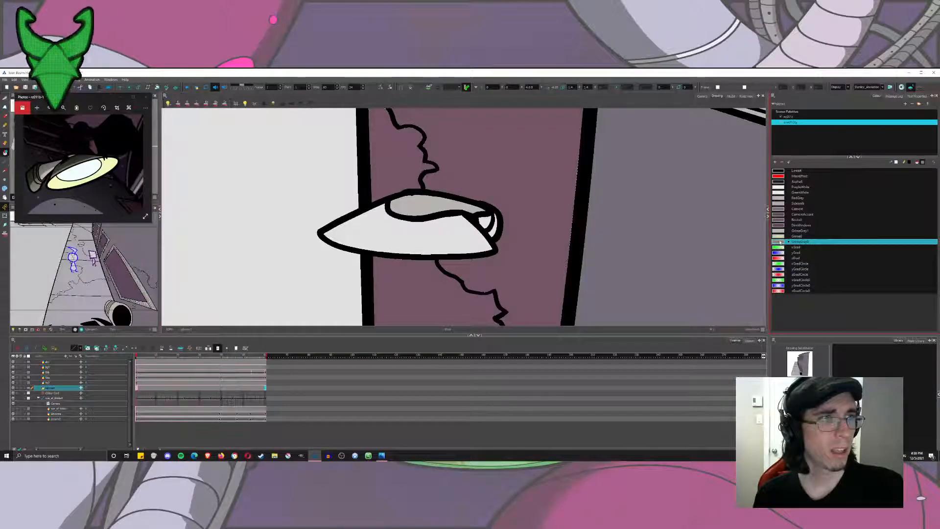
click(484, 228)
scroll(505, 225, down, 10)
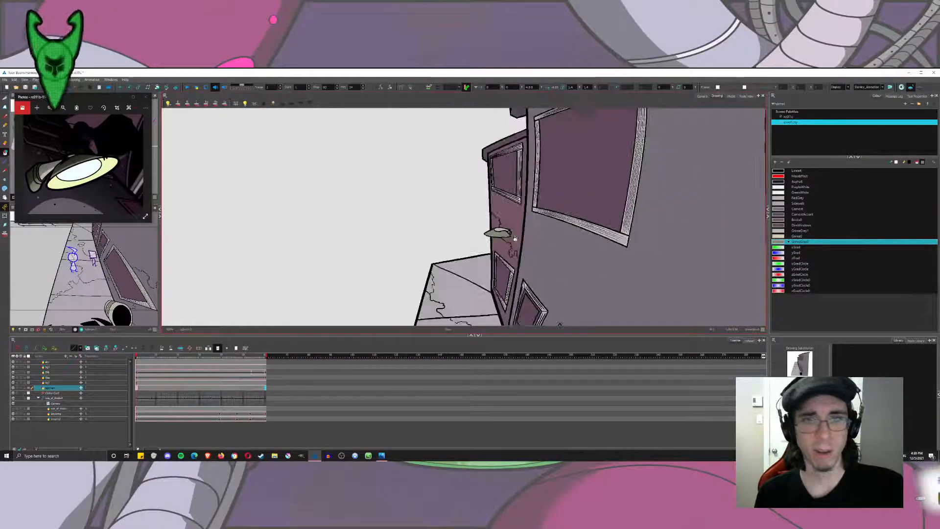
Switch to the camera view and select the Brush tool with its properties shown.
drag(541, 255, 489, 198)
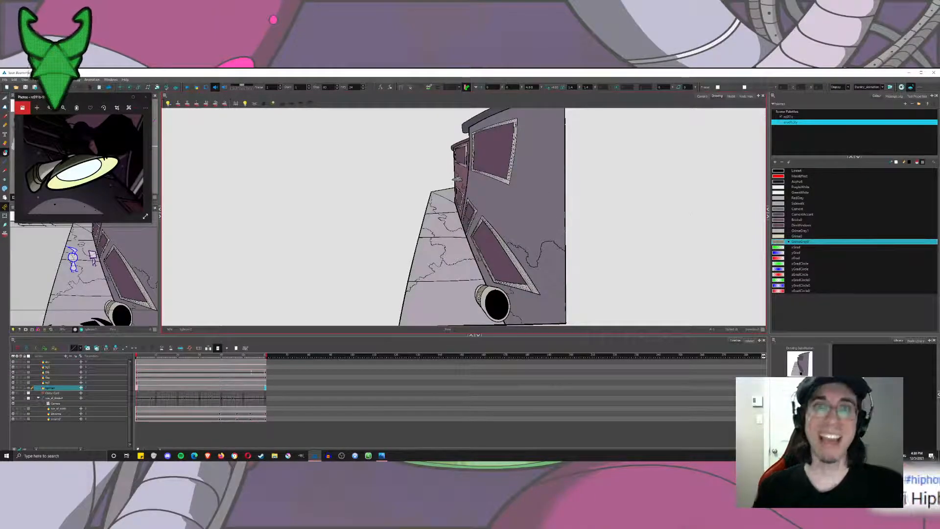
click(701, 96)
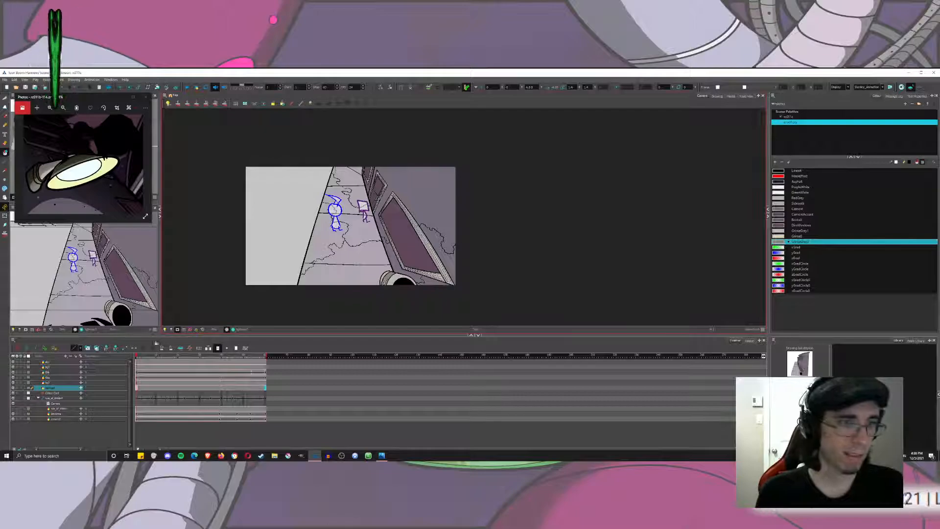
click(188, 88)
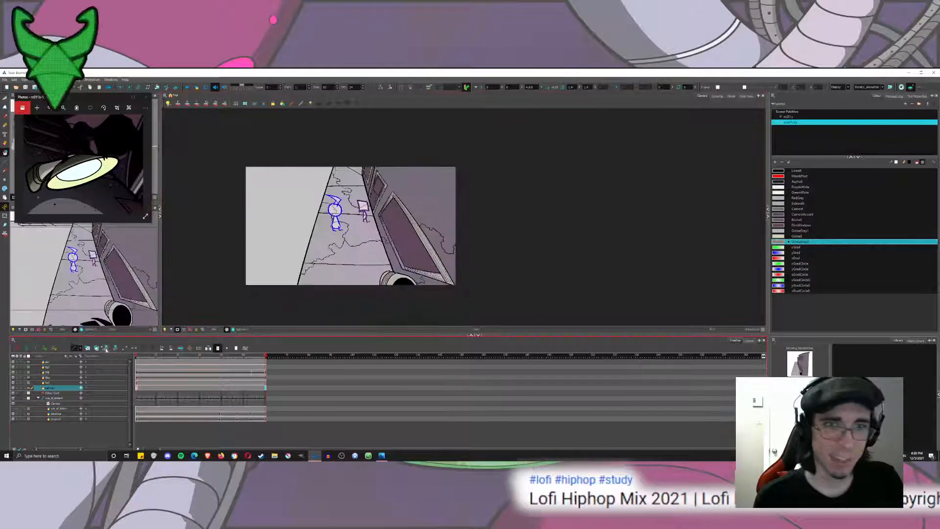
click(5, 116)
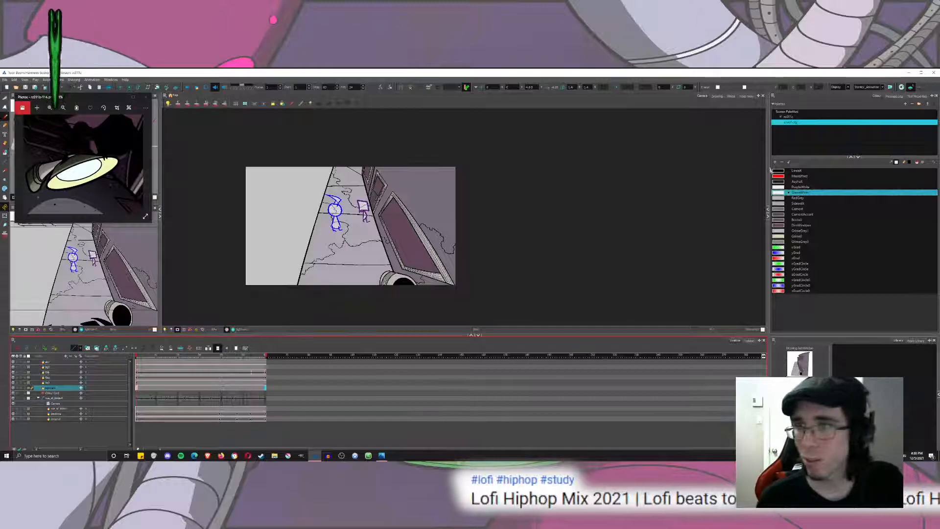
click(918, 96)
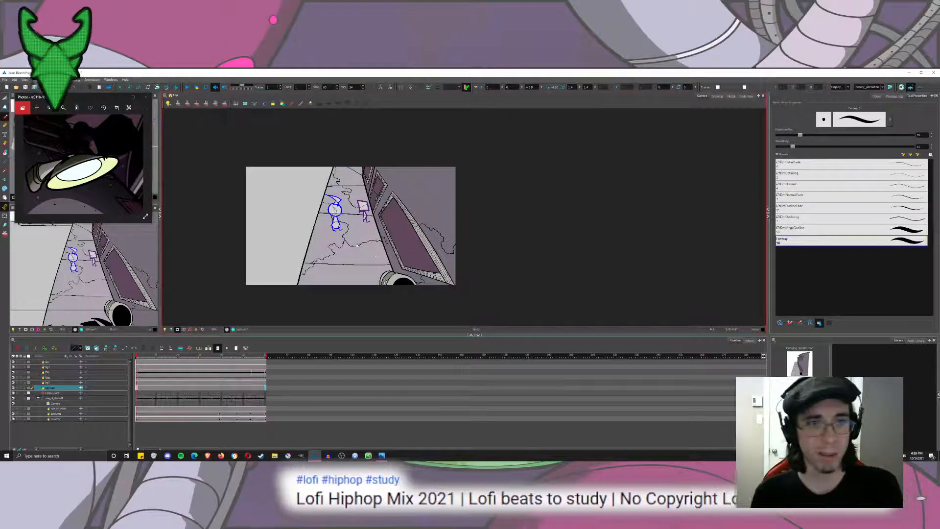
Try a dab with a larger brush on the pavement and undo it.
scroll(376, 256, up, 4)
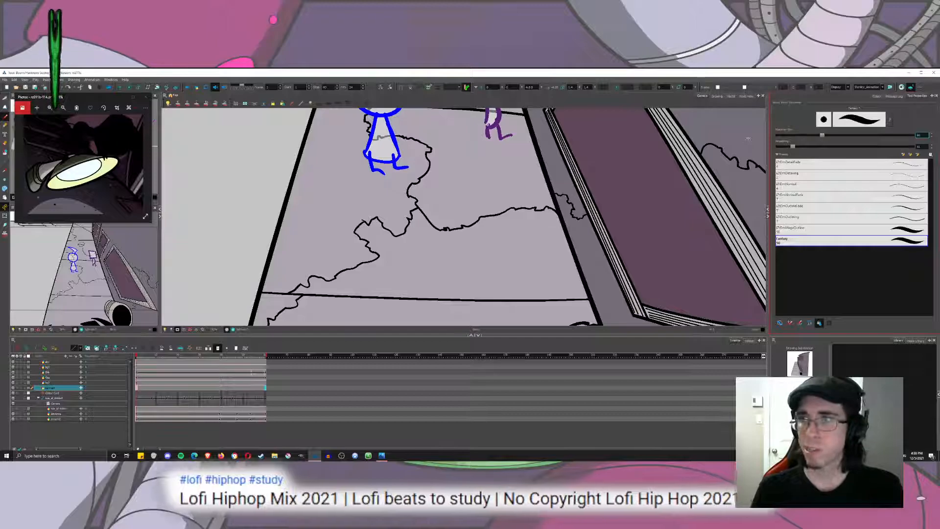
click(455, 252)
key(ctrl+z)
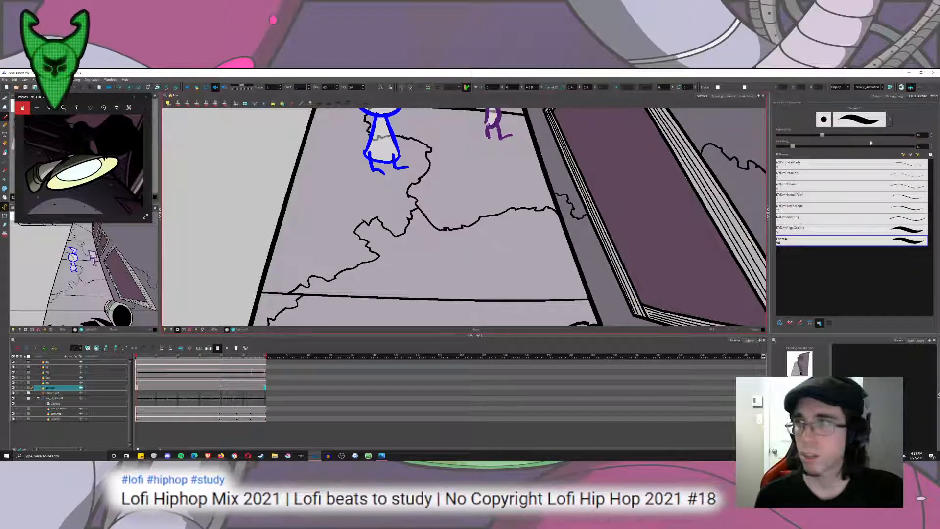
Reduce the brush's maximum size and dab small black specks across the pavement slabs around the two sketched figures.
double_click(921, 135)
text(11)
key(Return)
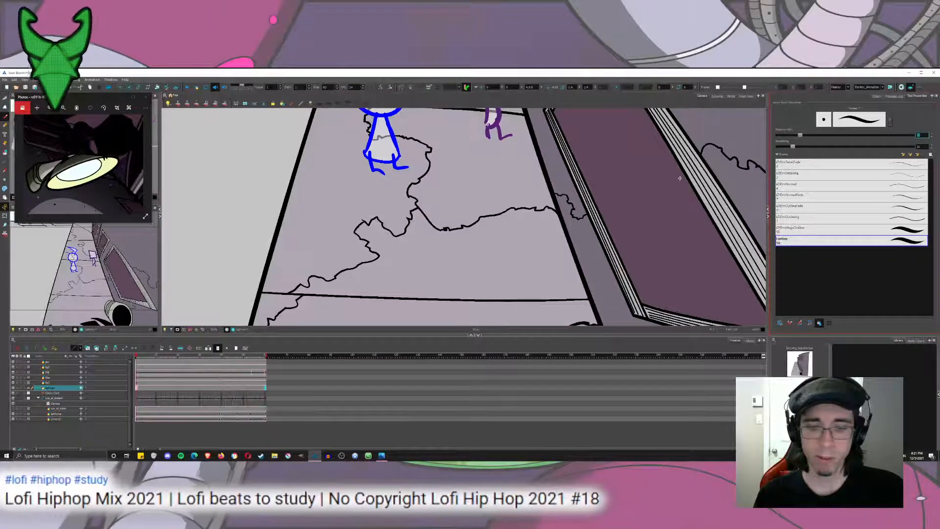
text(15)
click(533, 226)
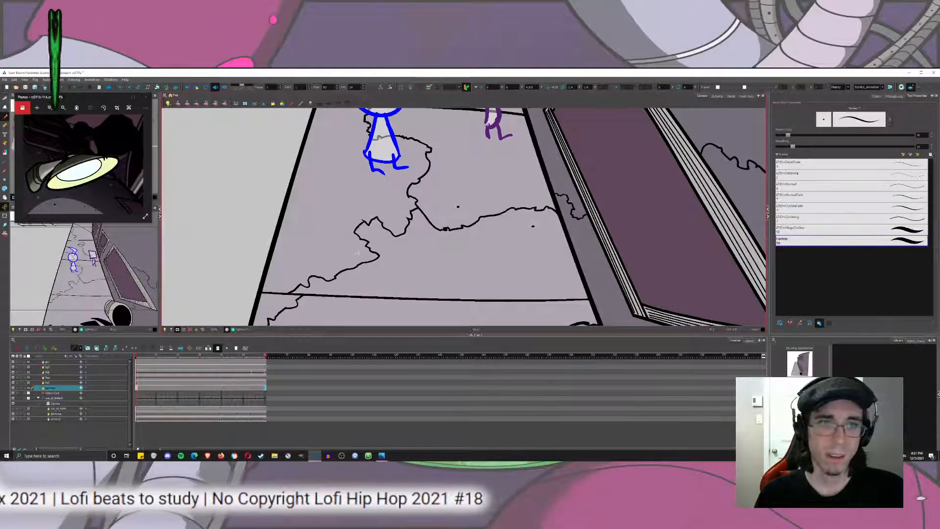
drag(381, 181, 374, 289)
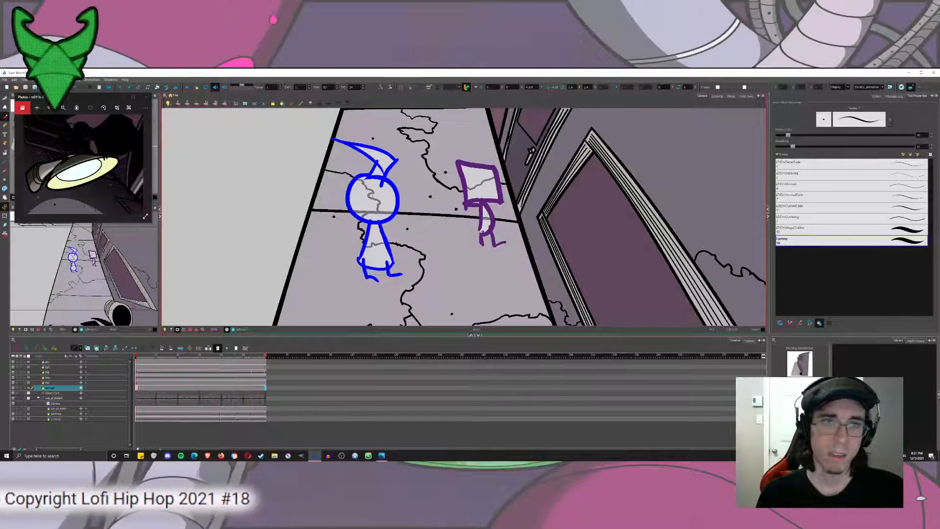
Switch to the drawing view and dab more specks on the pavement slab beside the door.
click(717, 96)
scroll(425, 206, up, 4)
click(545, 167)
click(546, 178)
click(598, 194)
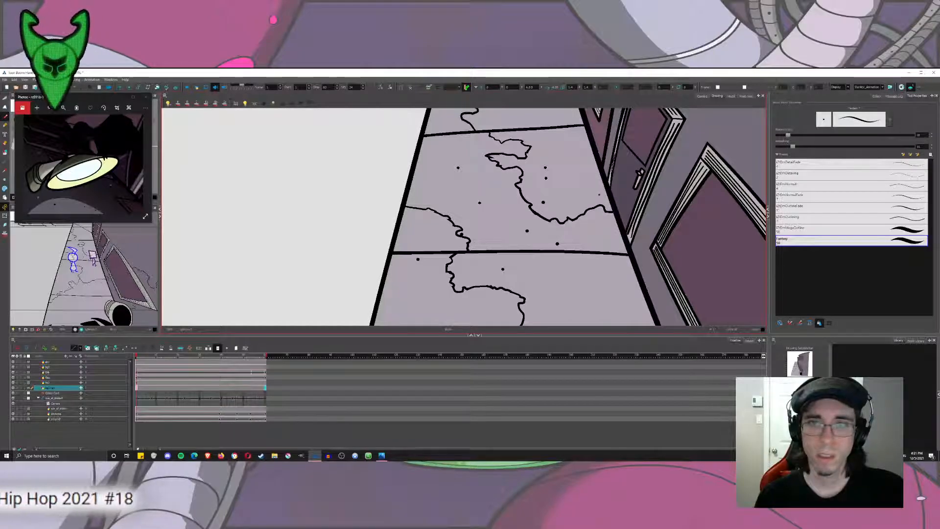
scroll(551, 149, up, 3)
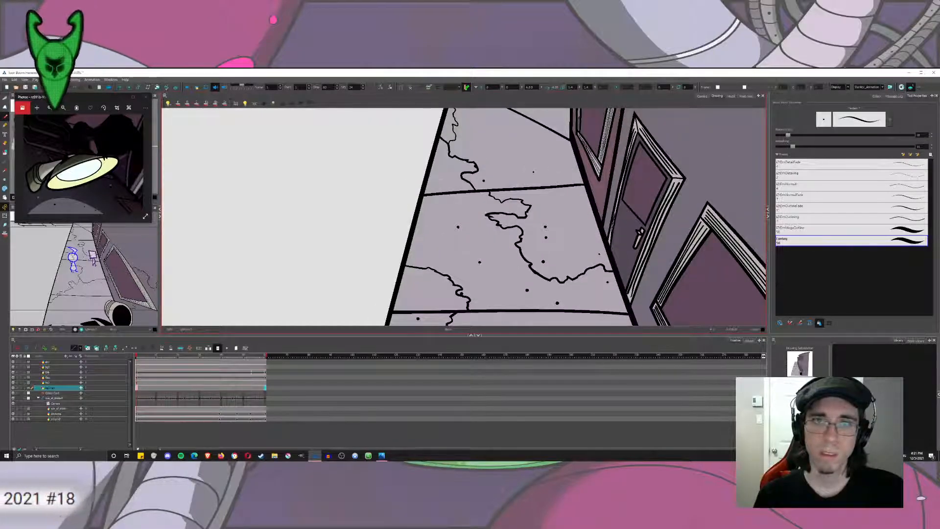
Set the brush's minimum size to 100% and add even specks to the pavement slab beyond the door.
click(890, 120)
drag(497, 128, 525, 128)
text(33)
key(Return)
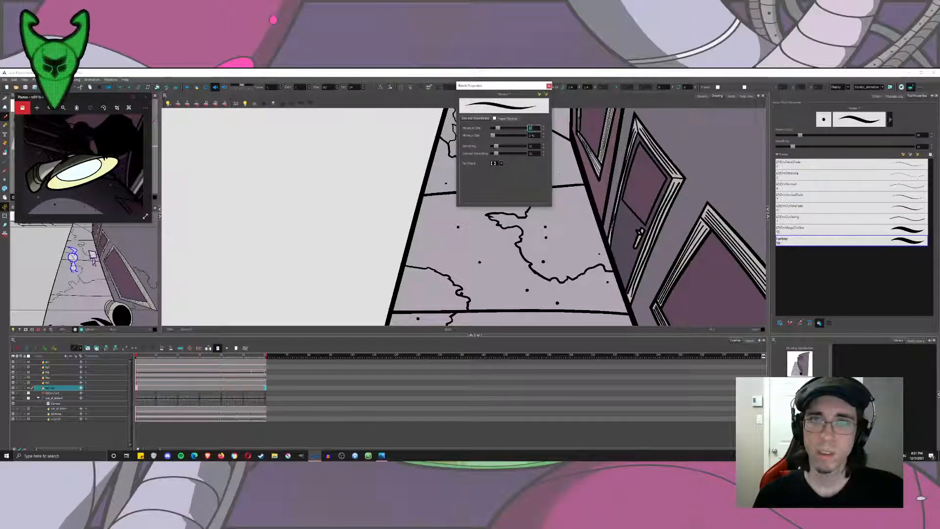
click(549, 86)
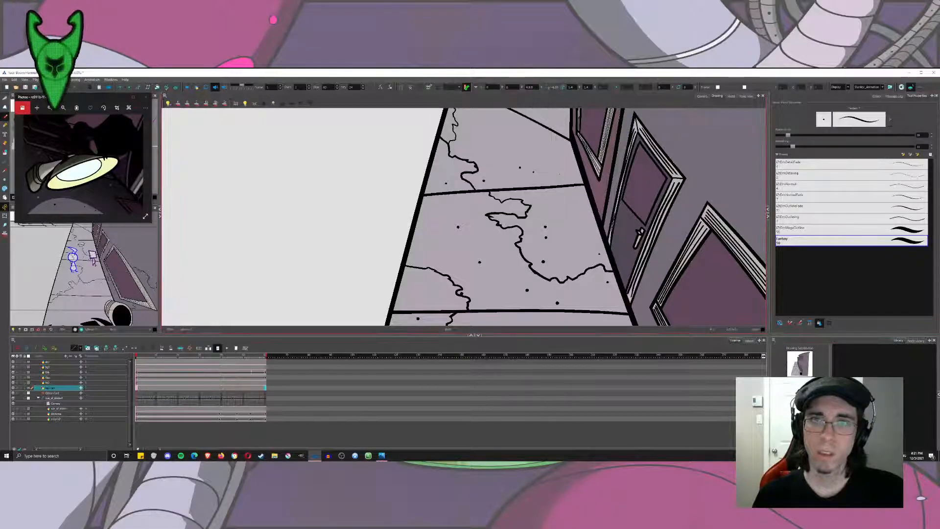
drag(498, 132, 504, 176)
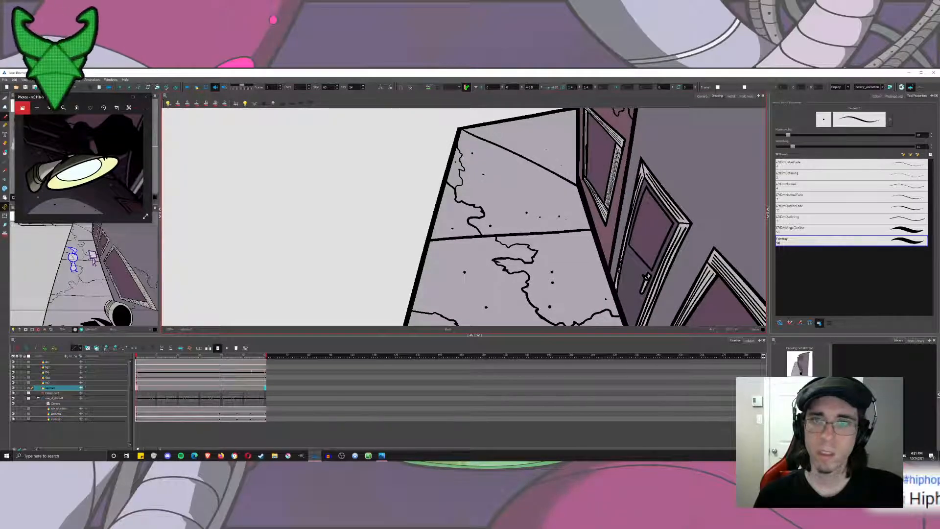
Reduce the brush's maximum size further and dab finer specks over the farthest pavement slabs.
click(890, 119)
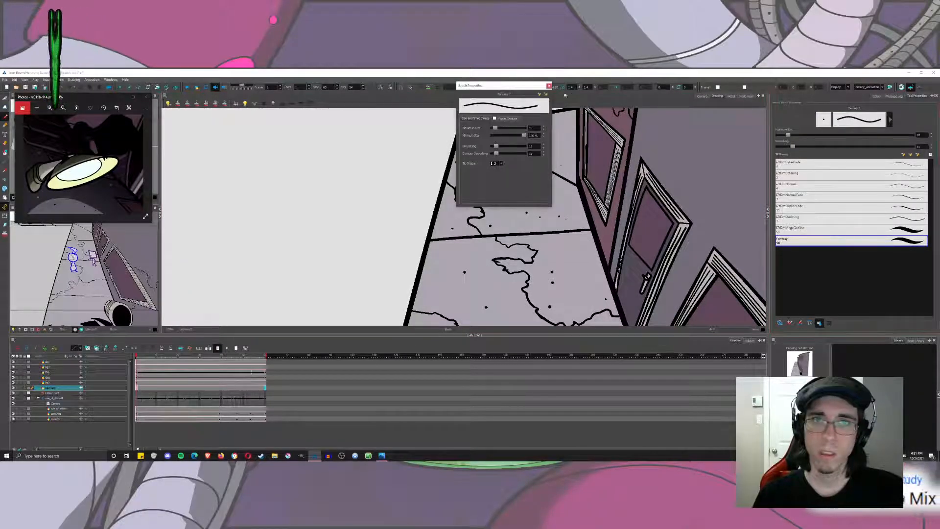
click(549, 86)
drag(788, 135, 781, 136)
click(546, 149)
click(498, 138)
click(553, 117)
click(533, 195)
mouse_move(563, 283)
mouse_down()
mouse_move(562, 195)
mouse_move(562, 262)
mouse_up()
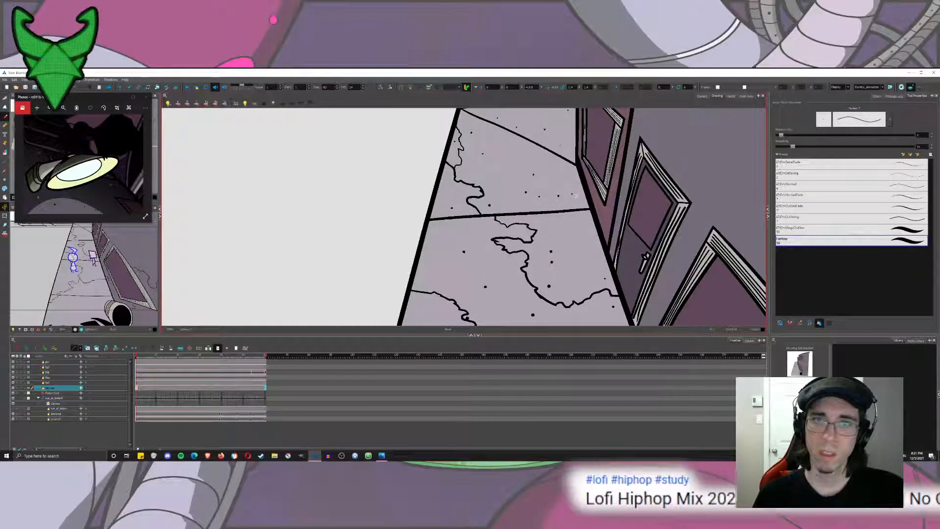
Scatter fine specks over the middle pavement slabs, around and between the crack lines.
drag(533, 294, 575, 184)
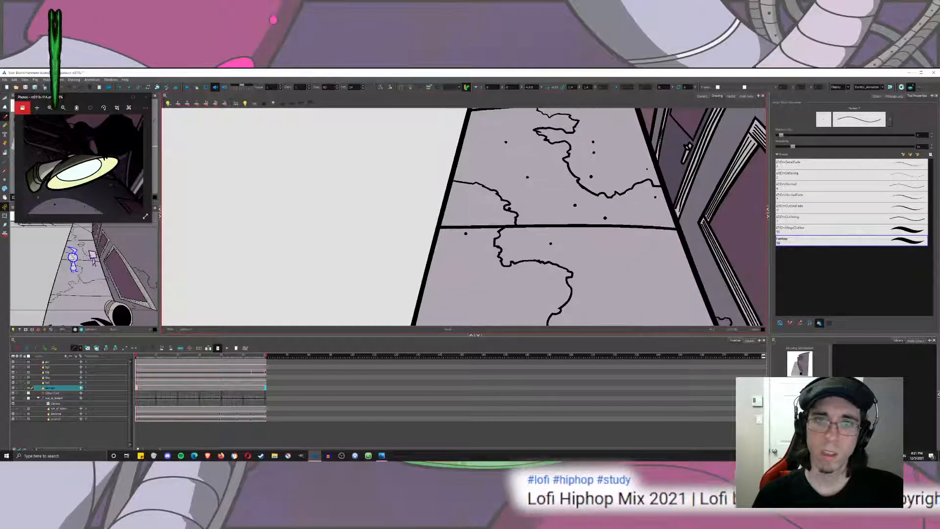
click(476, 199)
click(481, 148)
click(556, 208)
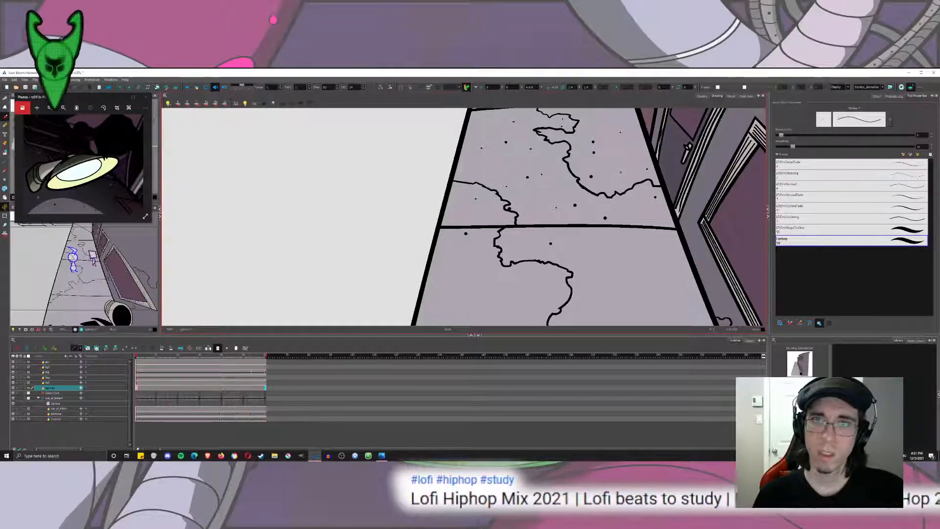
drag(551, 162, 554, 108)
drag(556, 210, 542, 144)
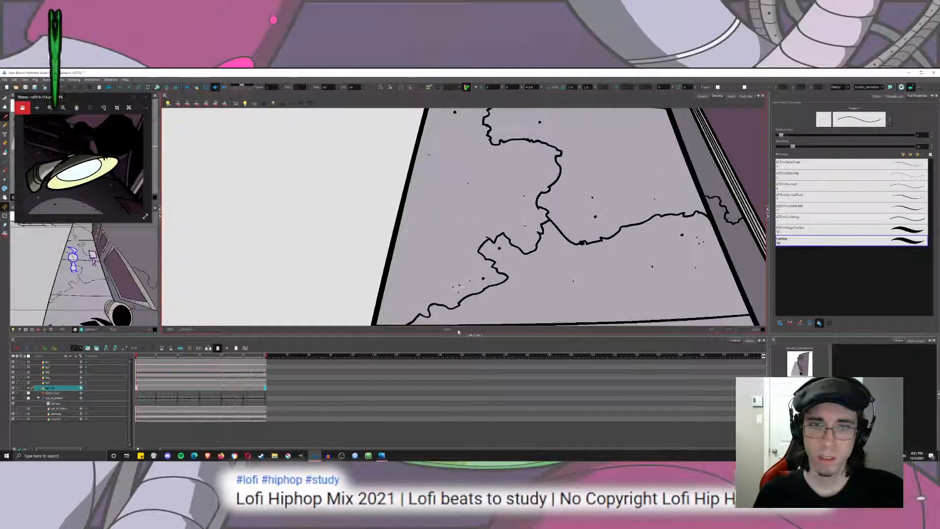
drag(508, 289, 557, 232)
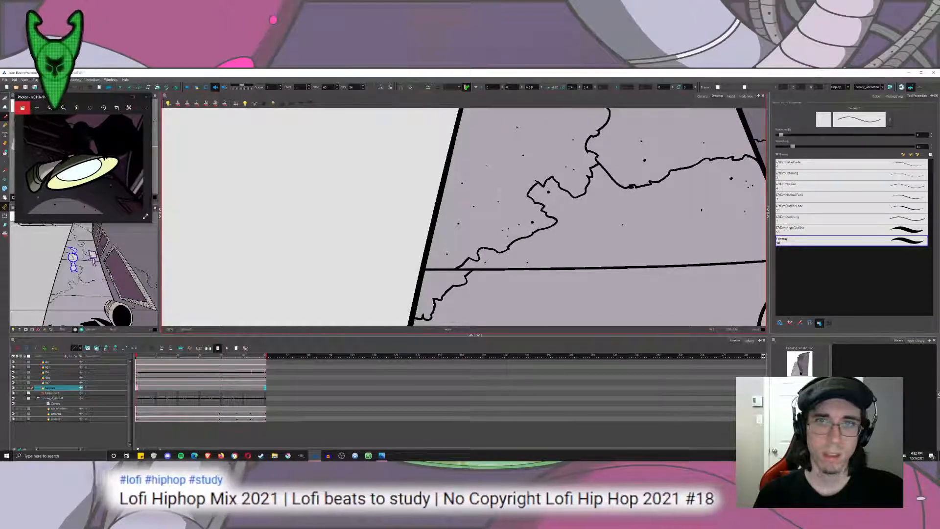
drag(613, 116, 560, 225)
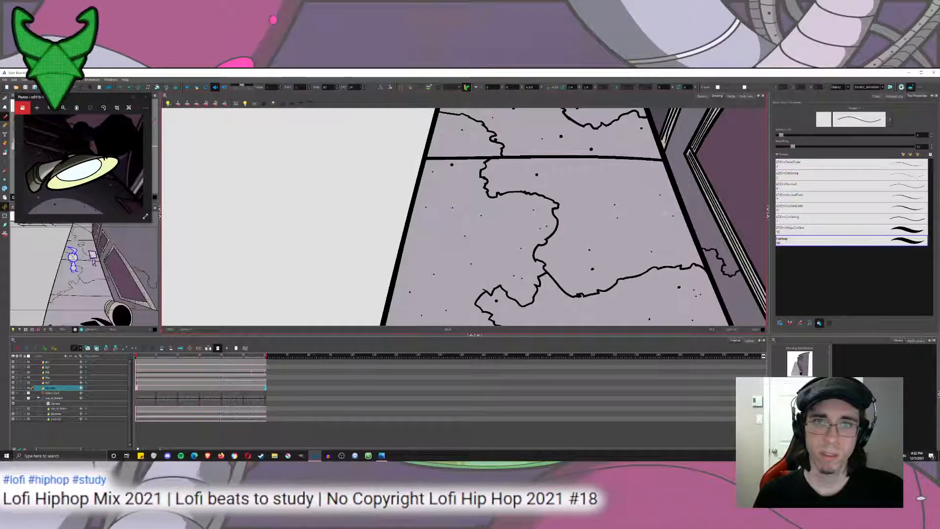
mouse_move(544, 294)
mouse_down()
mouse_move(527, 186)
mouse_move(531, 135)
mouse_up()
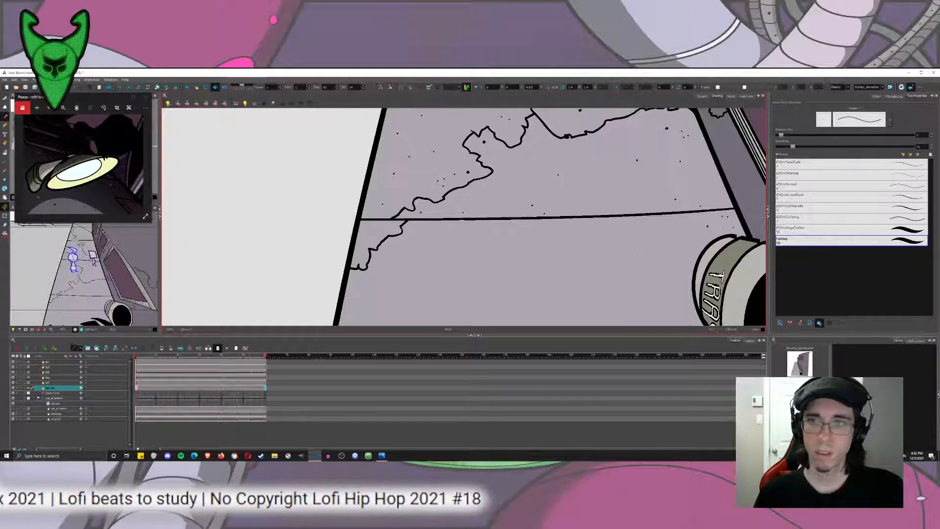
Scatter fine specks, single and in small clusters, over the nearest pavement slab beside the trash can.
drag(577, 284, 626, 195)
drag(474, 249, 467, 179)
click(468, 182)
click(529, 201)
click(492, 240)
click(660, 187)
click(672, 251)
click(727, 251)
drag(711, 206, 682, 280)
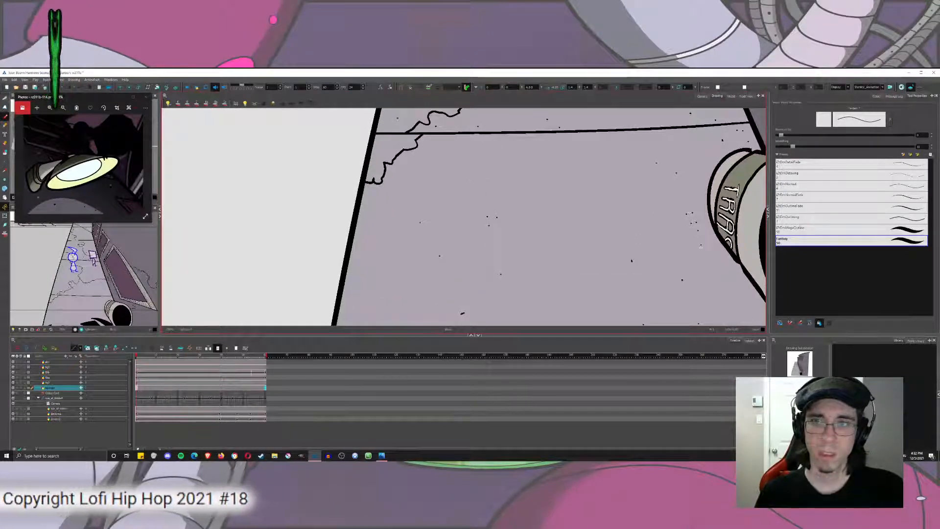
click(490, 159)
click(515, 175)
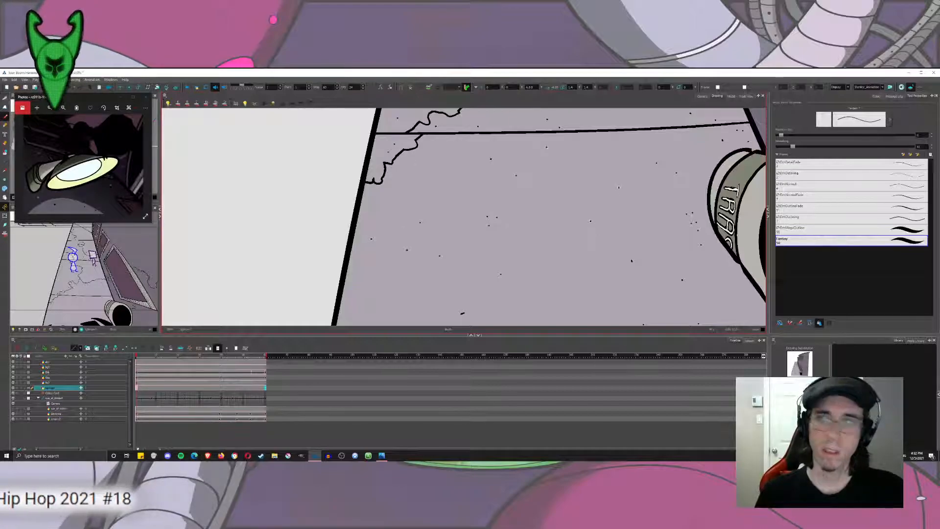
Set the brush size to 5 and dab a few larger specks on the slab beside the trash can.
click(924, 135)
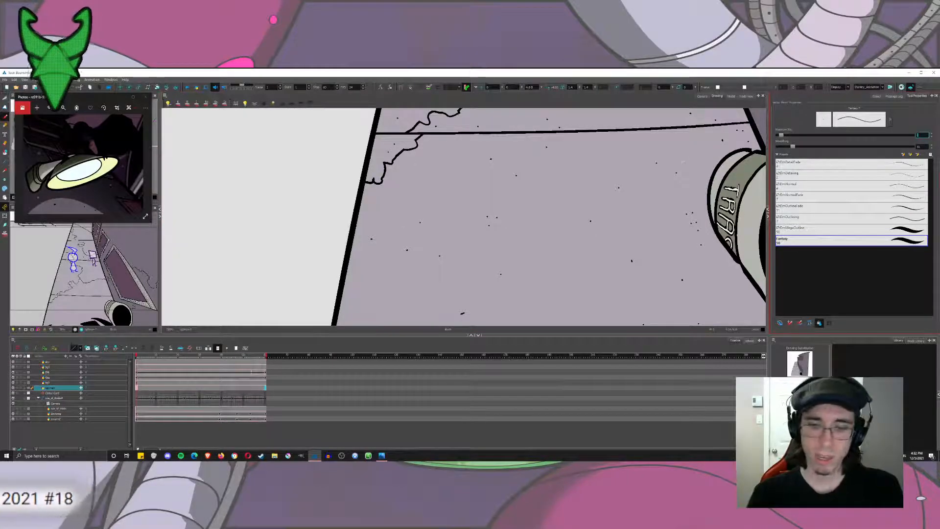
text(5)
click(571, 221)
click(608, 148)
click(445, 186)
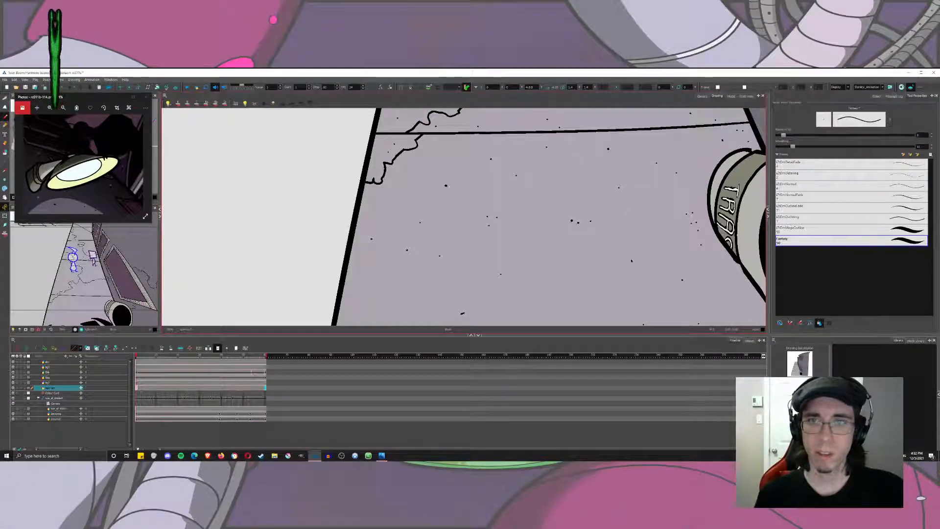
Add larger size 5 specks among the fine ones on the middle and farther pavement slabs.
drag(650, 175, 618, 284)
drag(626, 191, 619, 283)
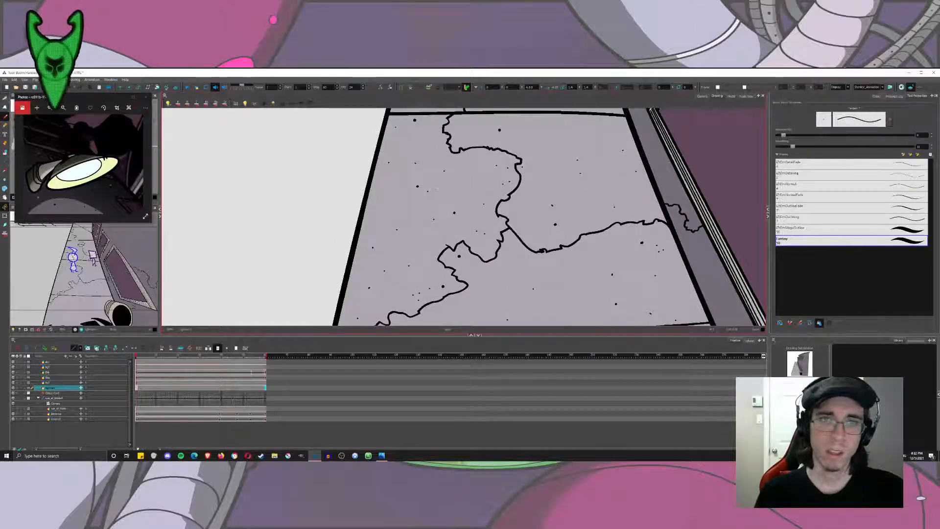
scroll(399, 260, down, 3)
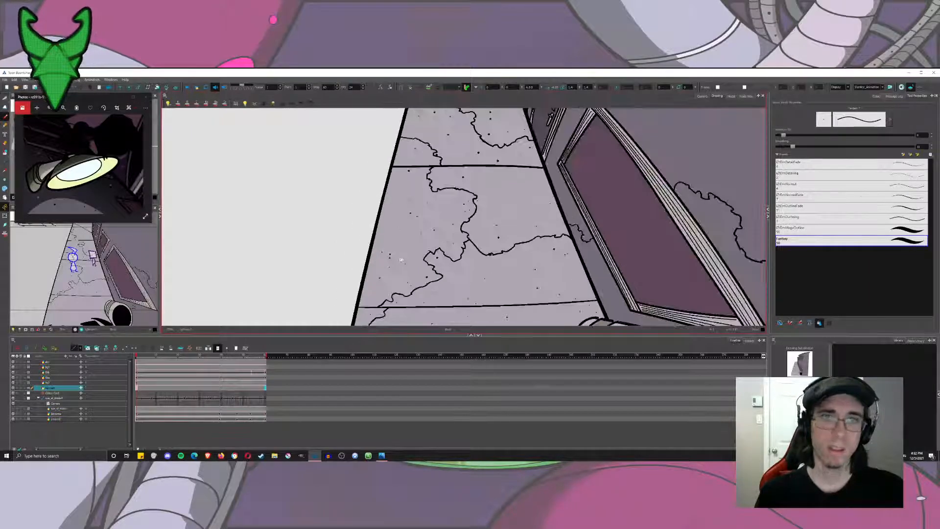
drag(565, 162, 532, 218)
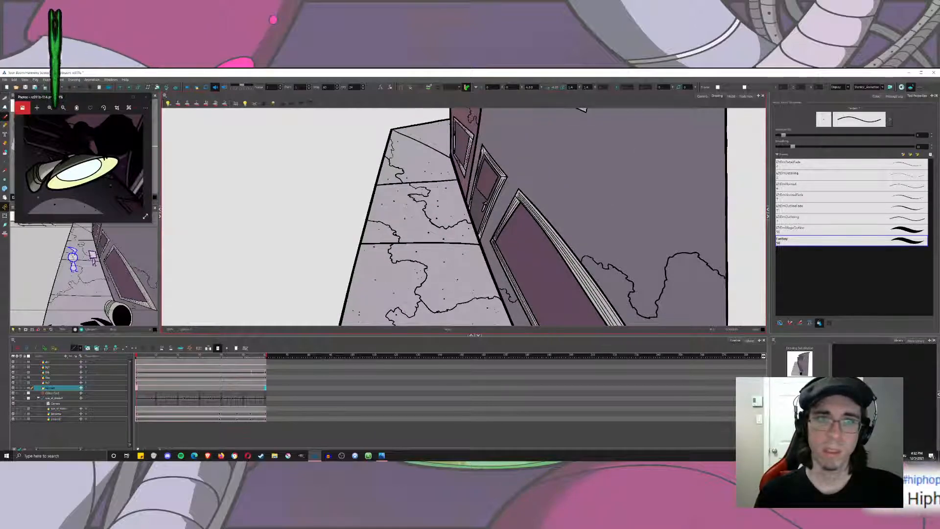
Set the brush size to 2 and dab very fine specks on the far pavement slab below the end wall.
double_click(921, 135)
text(4)
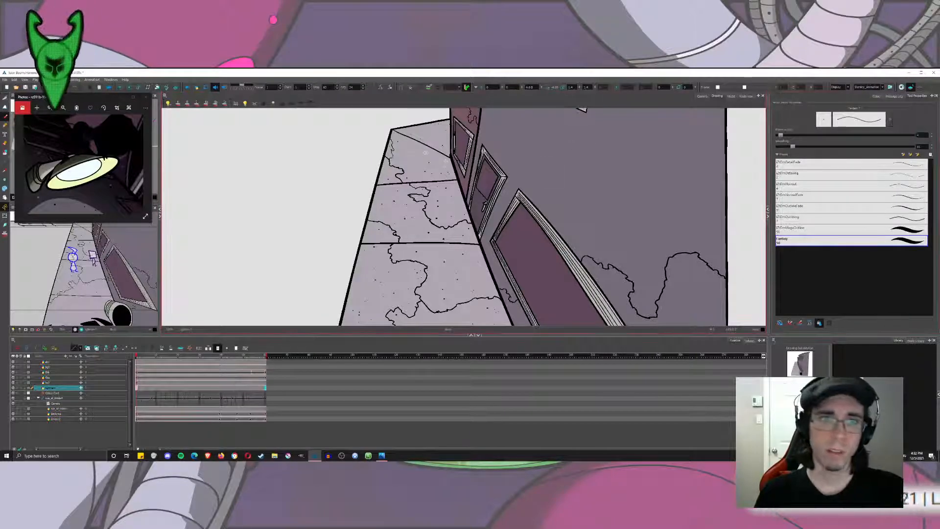
scroll(420, 209, up, 3)
text(2)
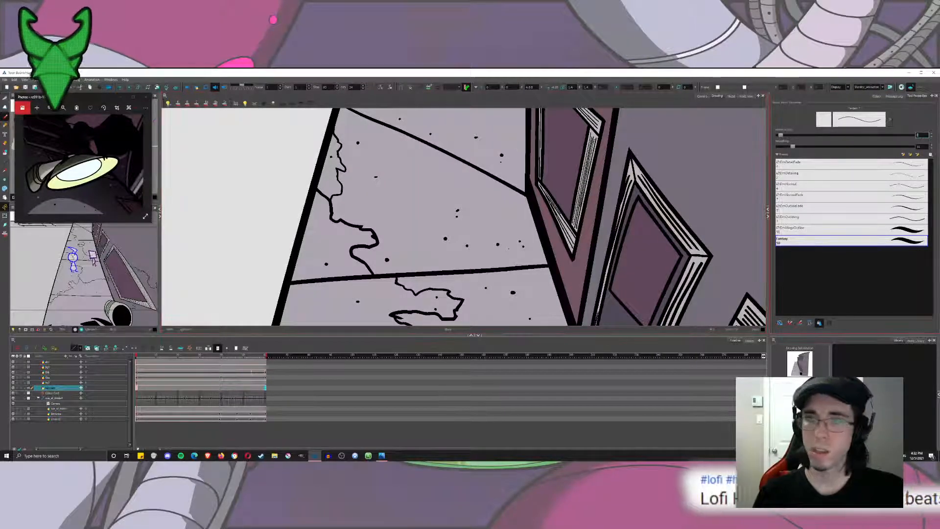
click(445, 167)
click(499, 213)
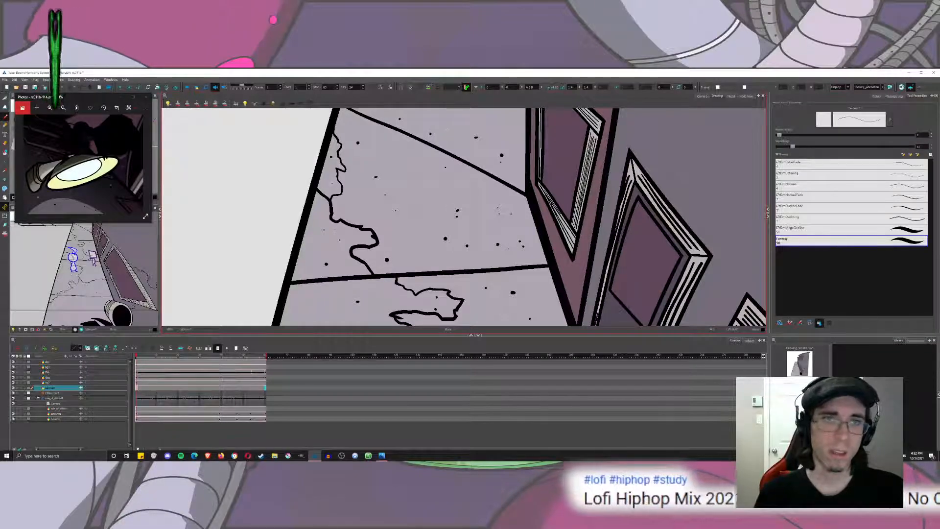
Dab specks on the far building's wall around the lamp and beneath the upper window.
scroll(377, 293, down, 5)
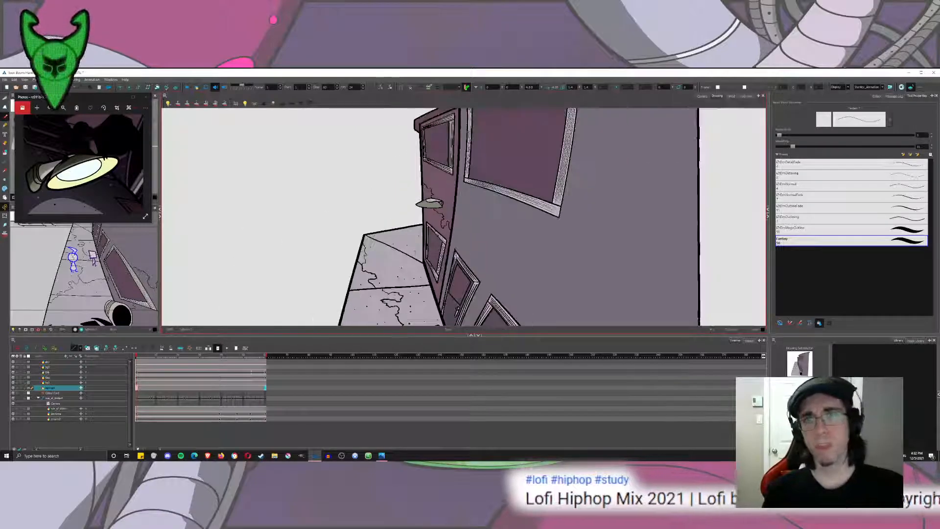
scroll(470, 243, up, 2)
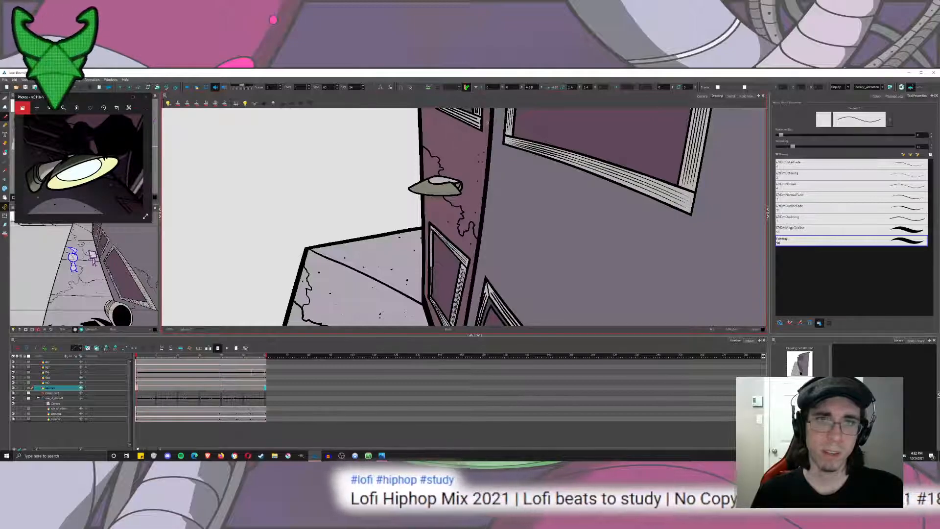
drag(432, 124, 441, 184)
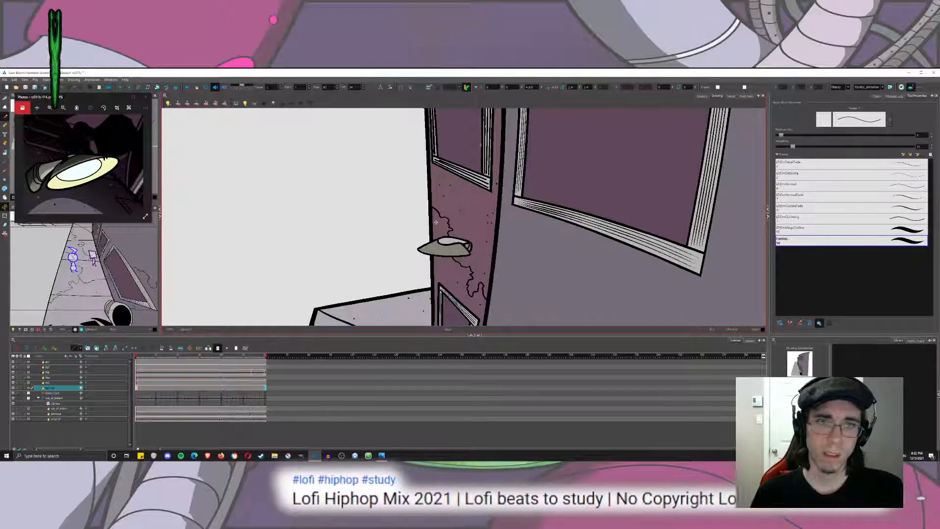
mouse_move(446, 277)
mouse_down()
mouse_move(471, 160)
mouse_move(480, 298)
mouse_up()
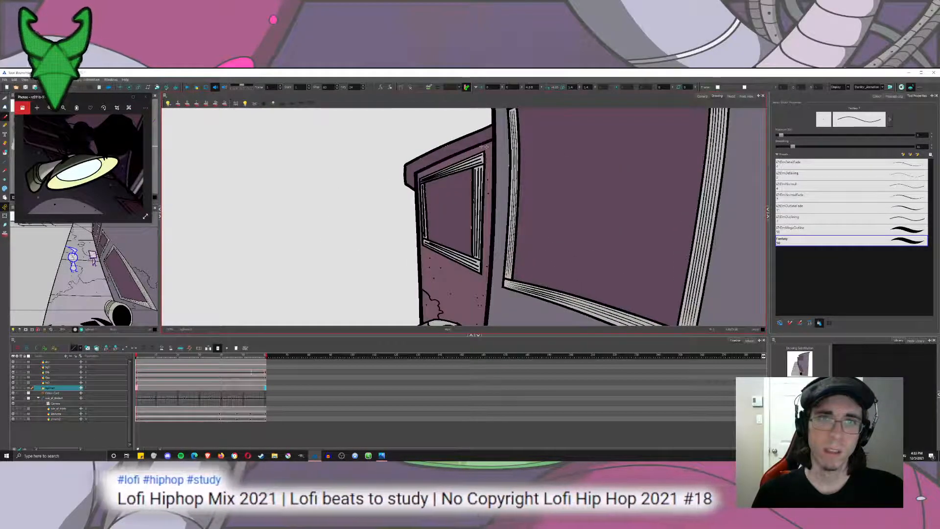
Draw a diagonal edge line across the far building's roof overhang at its corner, redoing the stroke until it fits.
scroll(401, 159, up, 4)
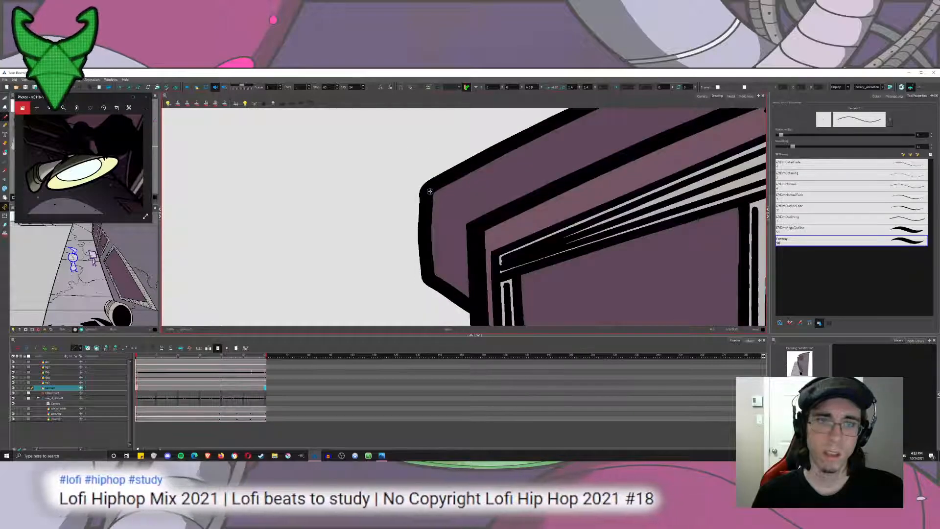
drag(473, 219, 428, 277)
key(ctrl+z)
drag(478, 216, 422, 275)
key(ctrl+z)
drag(471, 225, 430, 282)
key(ctrl+z)
drag(474, 222, 430, 278)
scroll(451, 267, down, 5)
scroll(458, 268, down, 3)
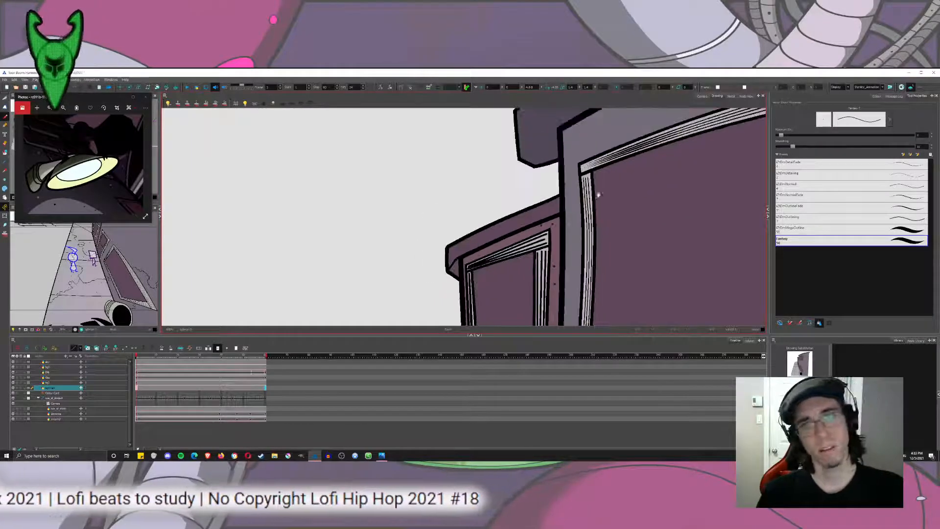
Draw an edge line across the corner of the nearer building's roof overhang, redoing the stroke until it fits.
drag(600, 196, 538, 269)
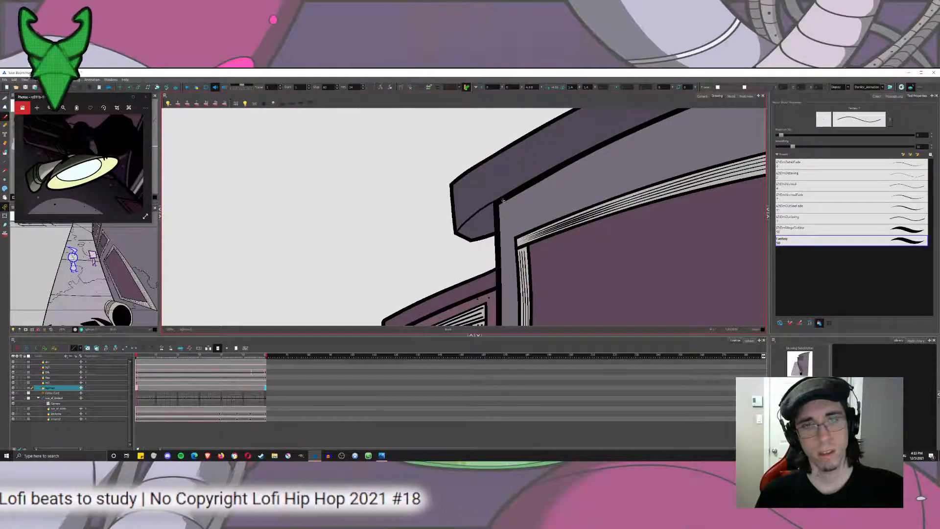
scroll(497, 200, down, 5)
scroll(488, 196, up, 5)
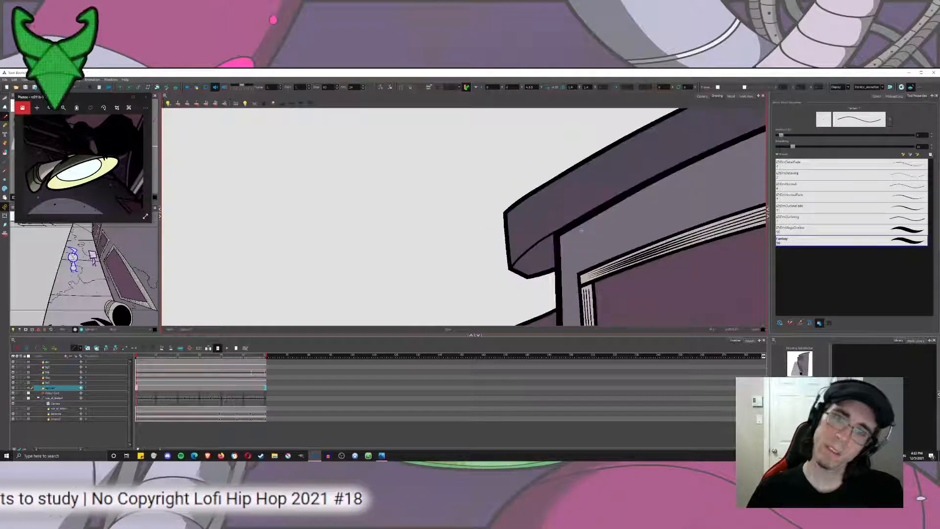
mouse_move(556, 232)
mouse_down()
mouse_move(524, 248)
mouse_move(538, 265)
mouse_up()
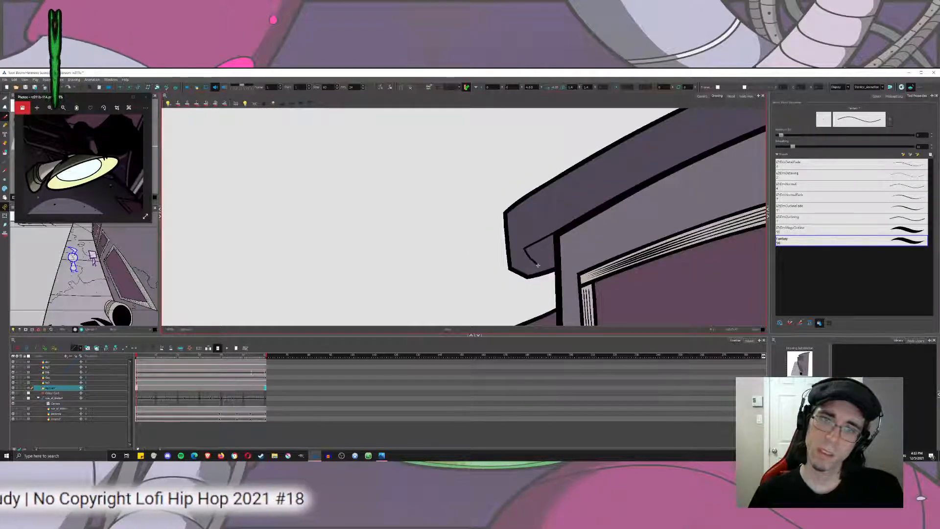
key(ctrl+z)
scroll(559, 235, down, 2)
scroll(559, 236, up, 4)
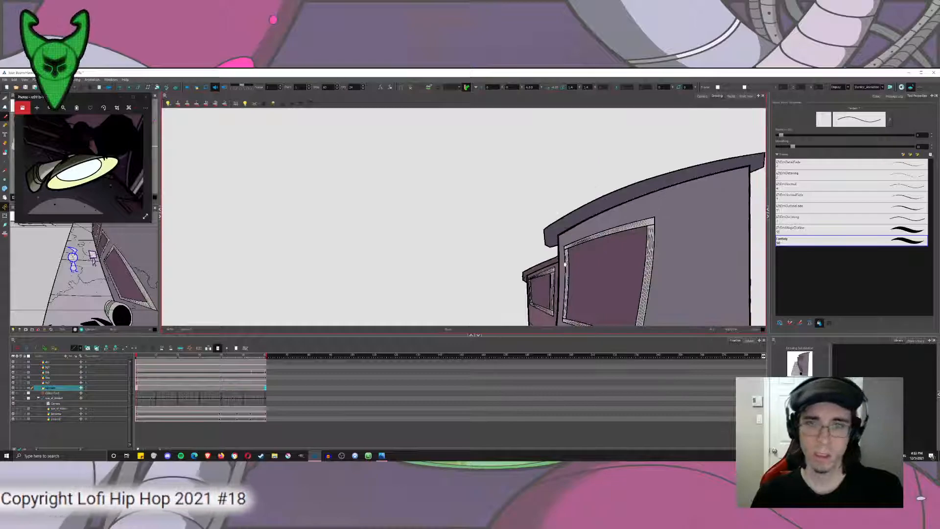
drag(440, 225, 491, 249)
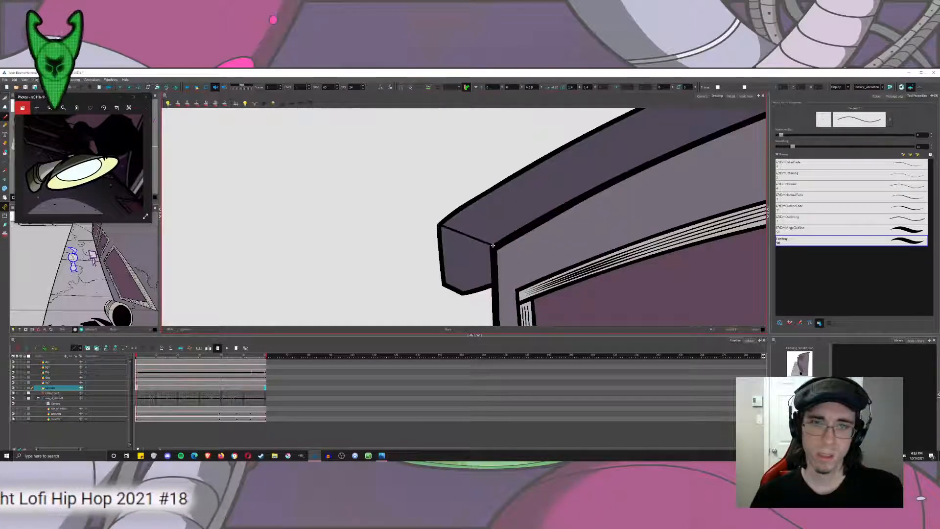
key(ctrl+z)
mouse_move(491, 248)
mouse_down()
mouse_move(445, 282)
mouse_move(492, 246)
mouse_move(511, 285)
mouse_move(494, 278)
mouse_move(478, 293)
mouse_move(455, 253)
mouse_up()
key(ctrl+z)
scroll(503, 267, down, 3)
scroll(503, 267, down, 1)
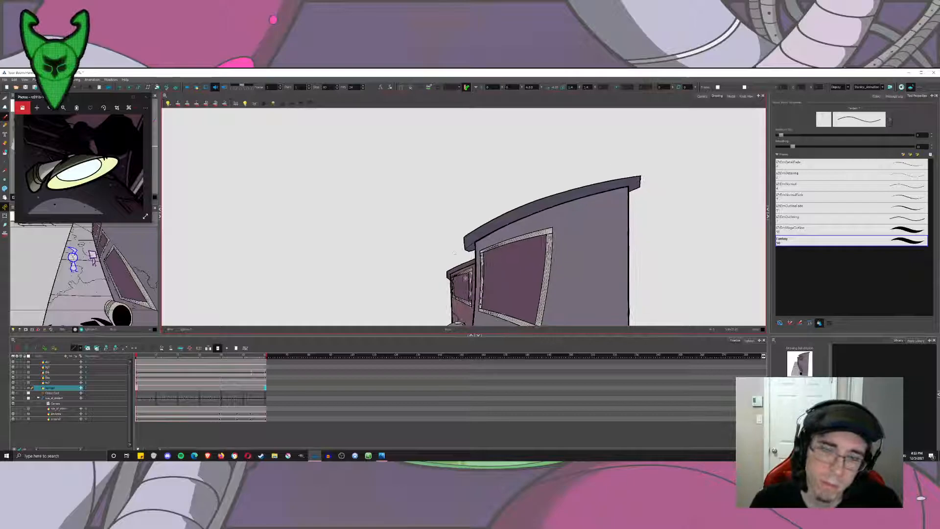
Set the brush size to 10 and dab larger specks on the far building's wall above the lamp and around its upper window.
scroll(485, 322, up, 3)
drag(482, 314, 584, 183)
drag(510, 265, 506, 172)
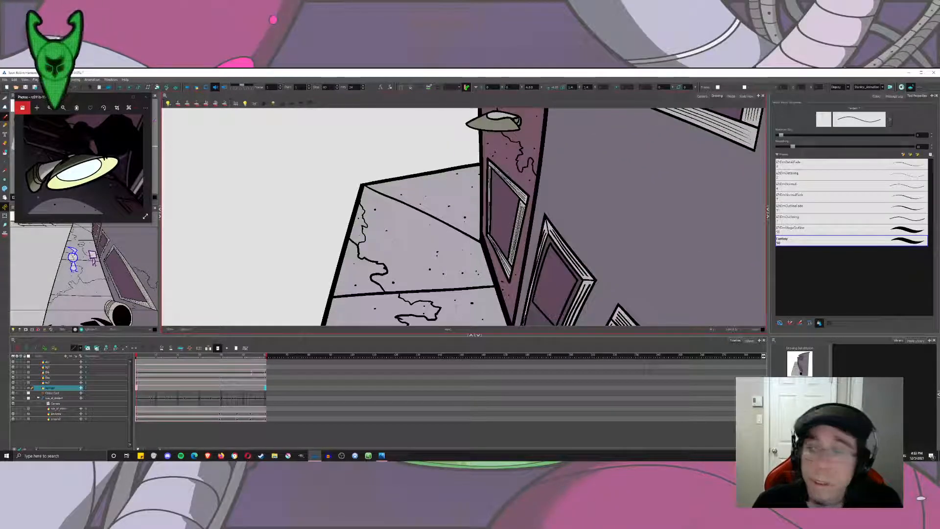
scroll(577, 302, up, 2)
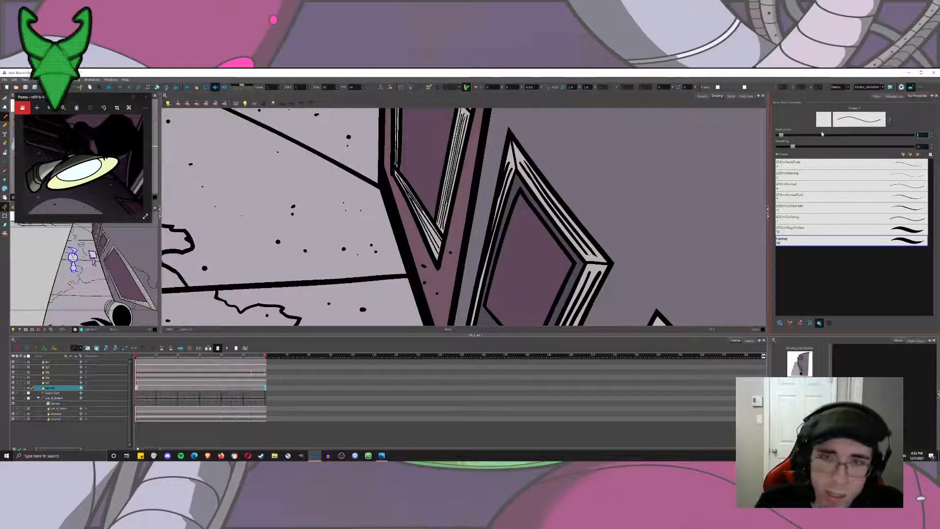
text(10)
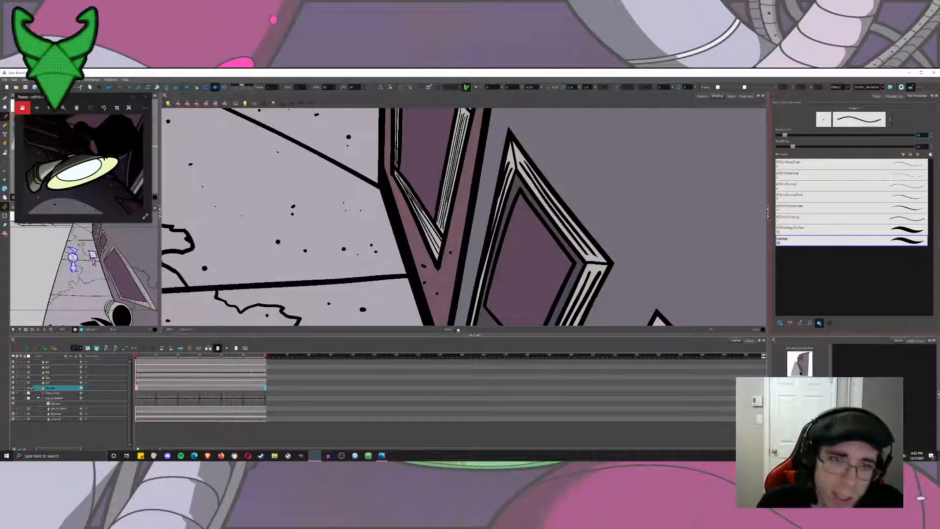
drag(472, 218, 466, 367)
drag(461, 157, 465, 367)
click(482, 229)
click(498, 233)
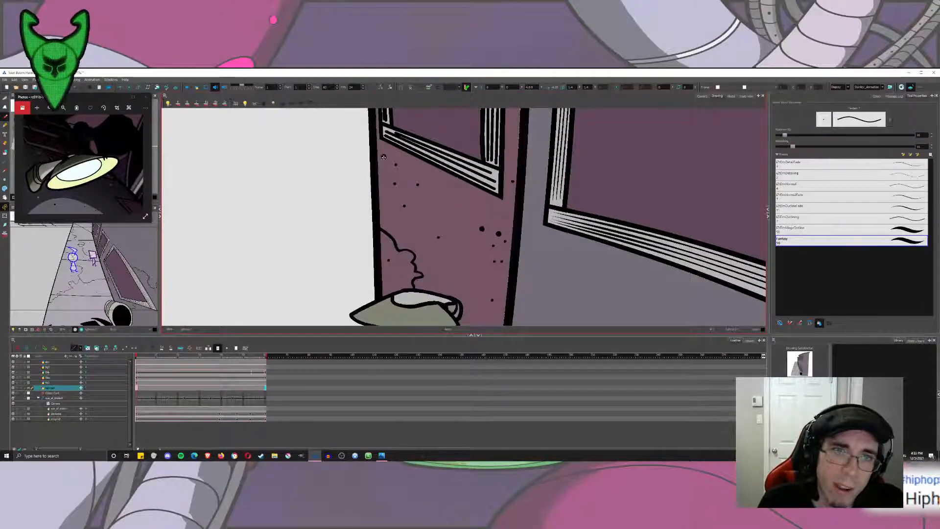
drag(441, 159, 417, 354)
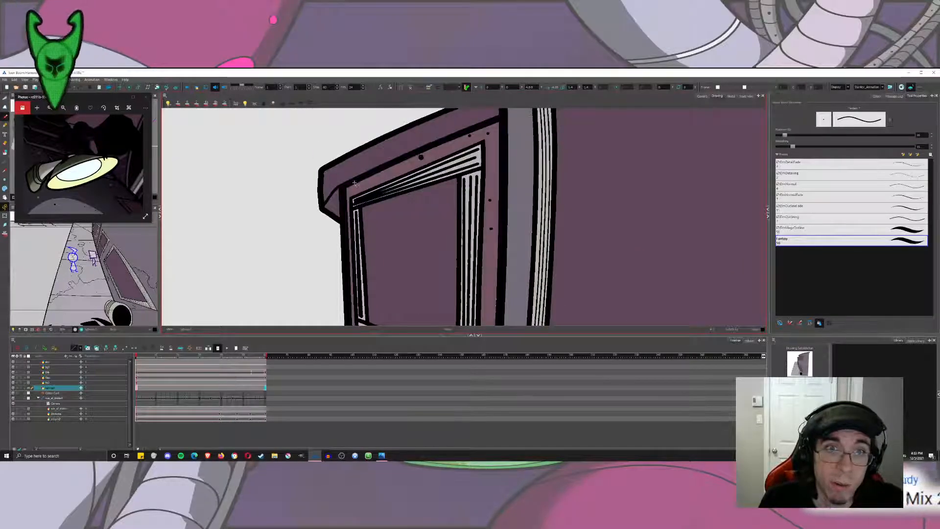
scroll(354, 190, down, 5)
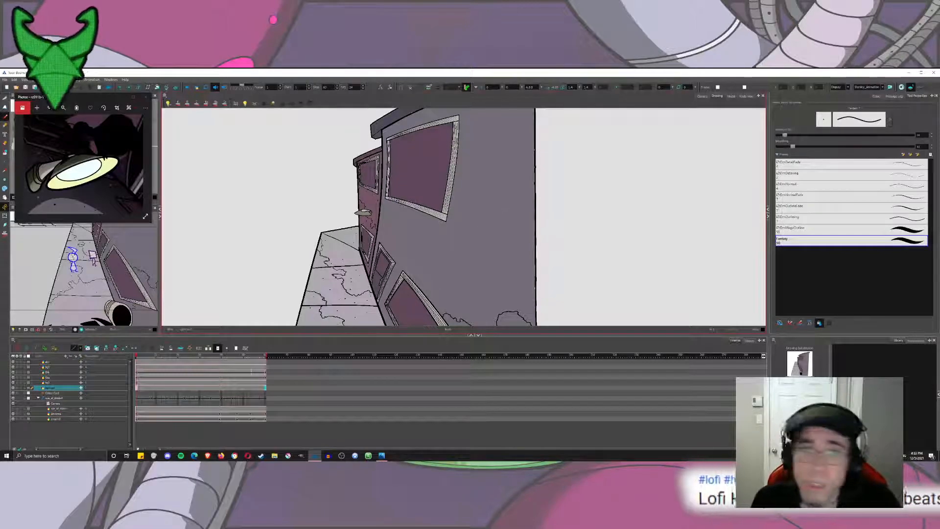
Dab scattered size 10 specks over the nearer building's wall, from under the roof down to the area beside the pipe.
drag(386, 224, 405, 216)
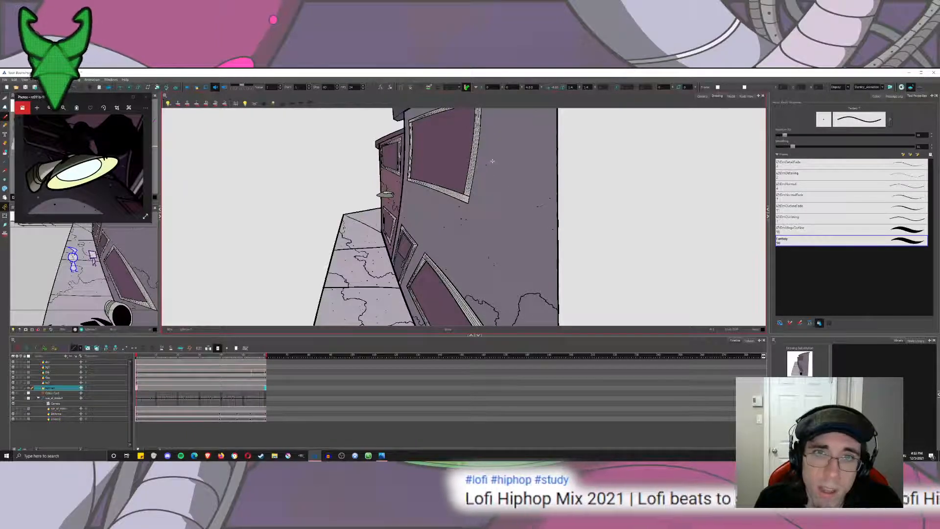
scroll(491, 152, up, 3)
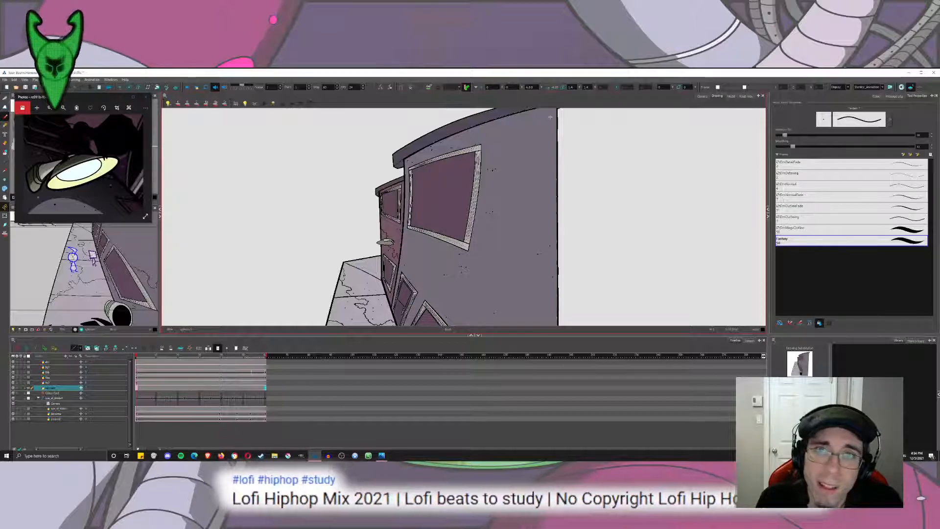
drag(501, 239, 527, 148)
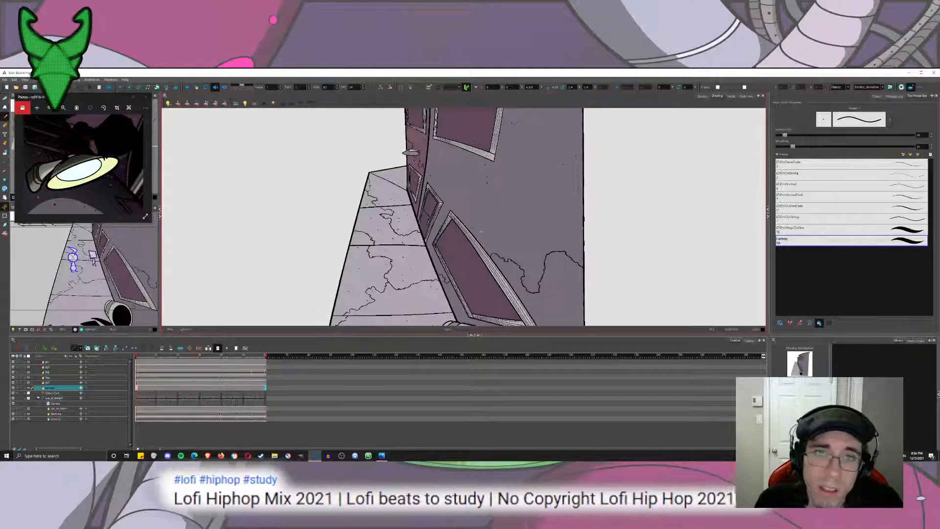
drag(483, 246, 494, 193)
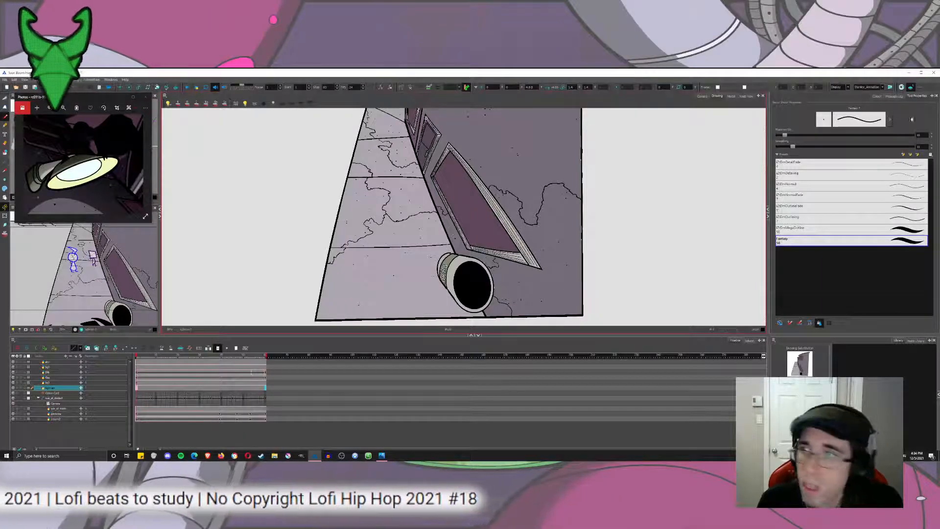
Set the brush size to 5 and dab finer specks among the larger ones on the nearer building's lower and middle wall.
double_click(920, 135)
text(5)
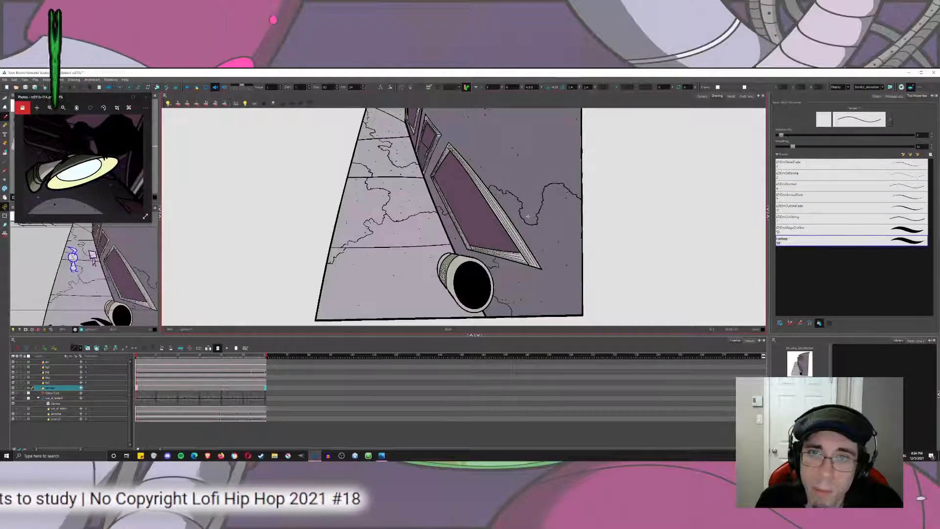
scroll(521, 189, up, 3)
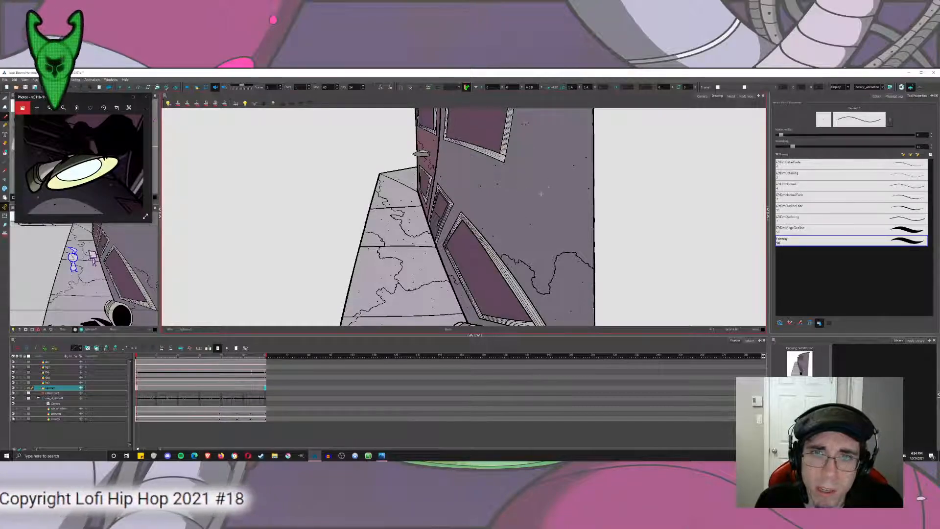
scroll(548, 195, up, 5)
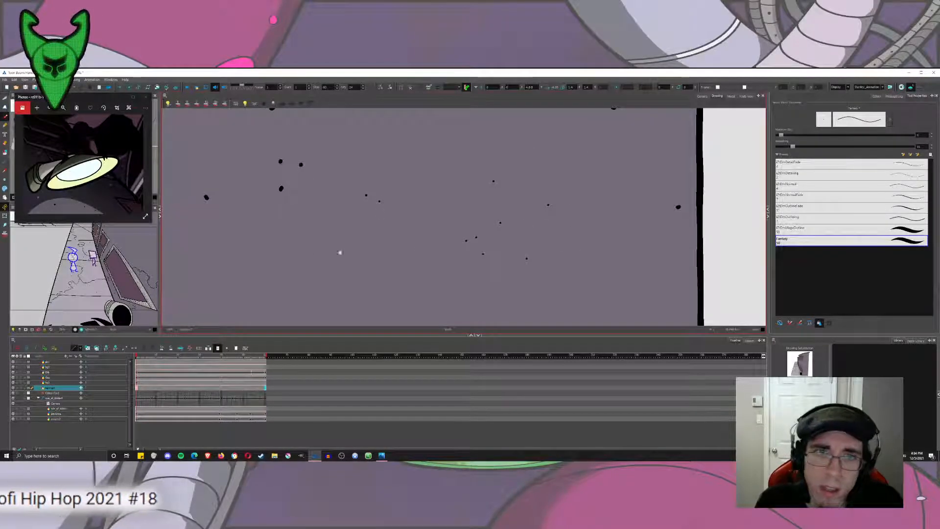
scroll(626, 217, down, 5)
click(676, 213)
click(655, 176)
click(722, 223)
click(708, 266)
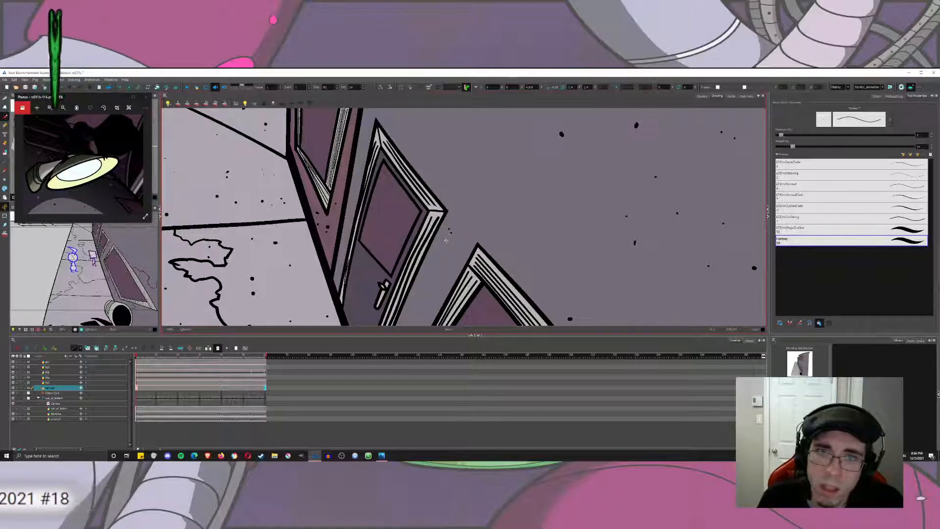
Dab fine specks around the nearer building's small door frame and on the wall below its upper window.
scroll(445, 239, up, 3)
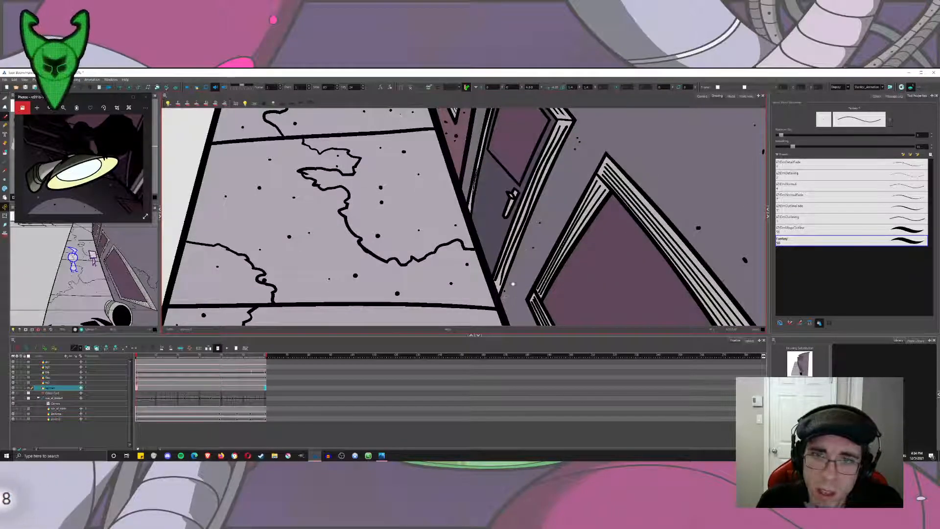
drag(511, 294, 521, 237)
drag(587, 118, 553, 229)
click(645, 134)
click(502, 169)
drag(540, 192, 542, 308)
click(522, 203)
click(493, 232)
click(516, 236)
click(562, 161)
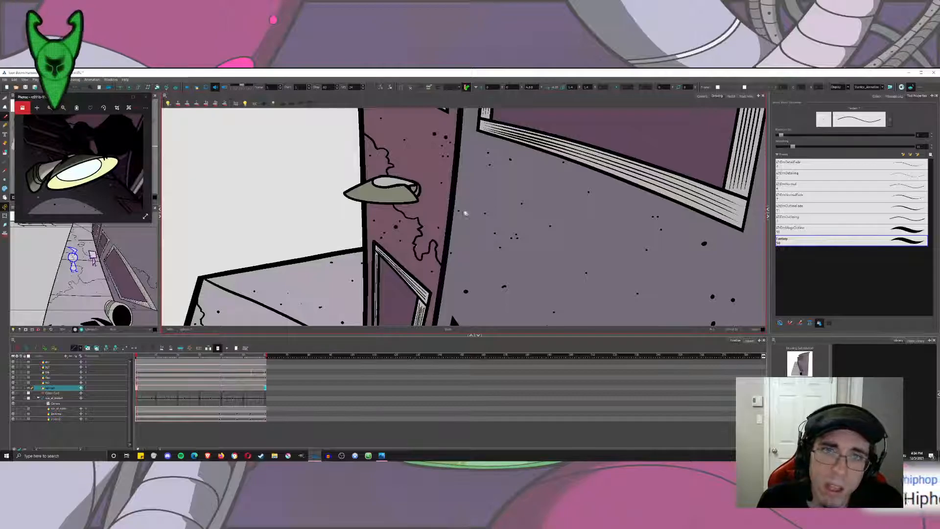
Dab fine specks on the nearer building's wall between the upper window and the outer wall edge.
scroll(470, 215, down, 3)
scroll(471, 215, down, 3)
drag(595, 177, 526, 205)
scroll(528, 207, up, 3)
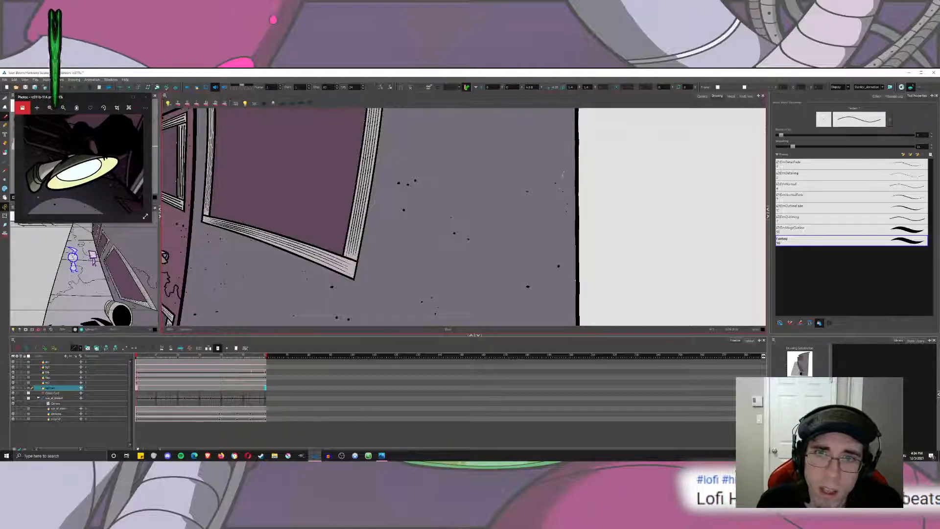
drag(495, 142, 493, 211)
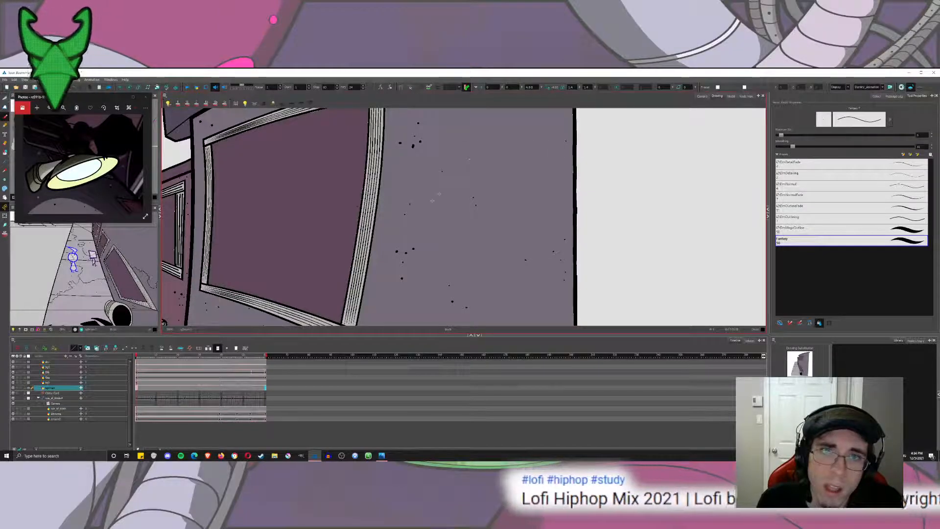
drag(432, 200, 422, 269)
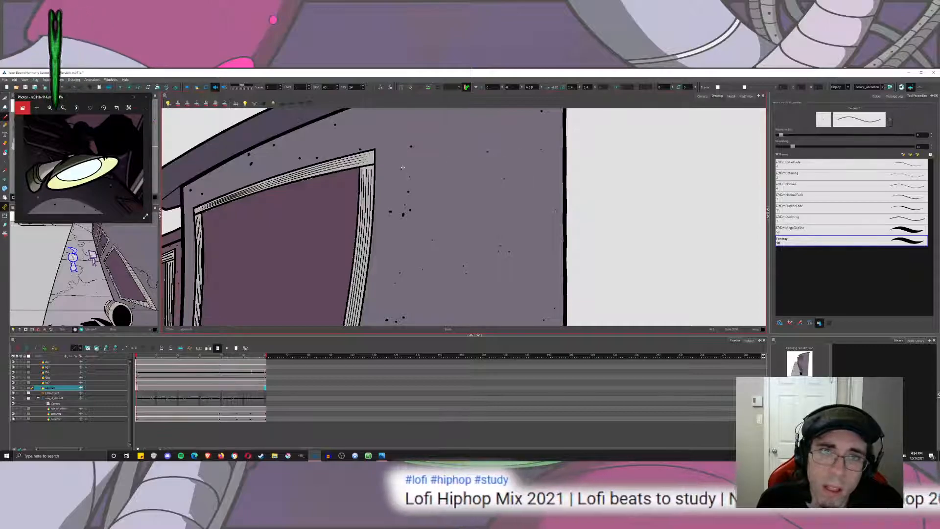
drag(312, 156, 357, 206)
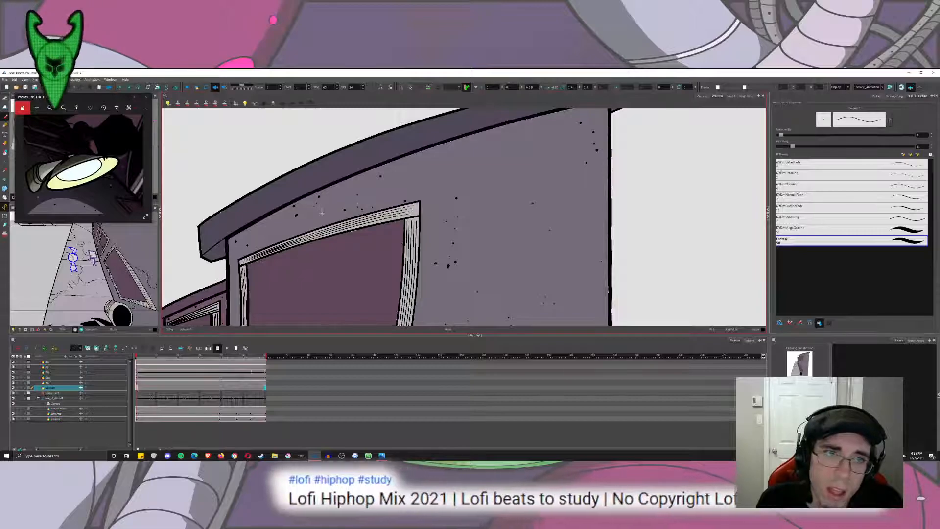
Add fine specks on the nearer building's wall just under the roof overhang and save the scene.
click(385, 190)
click(445, 194)
click(509, 151)
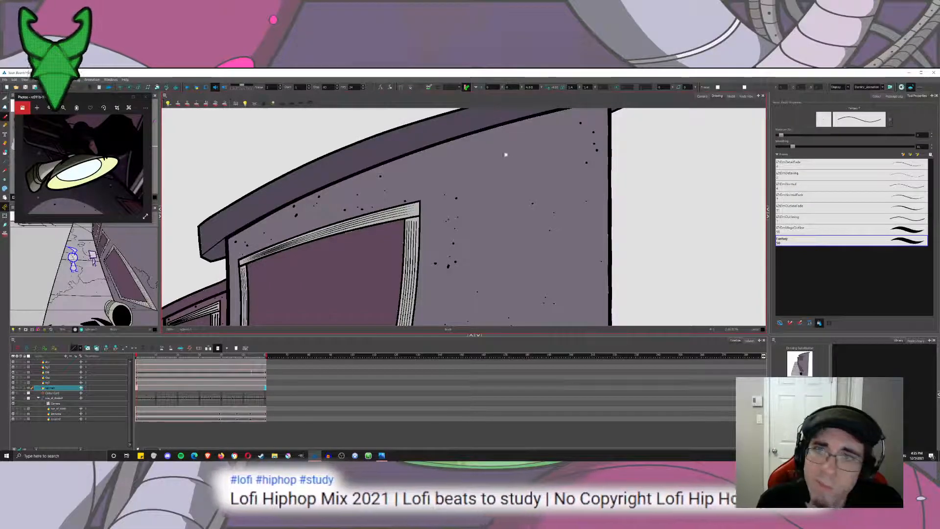
drag(499, 154, 496, 156)
scroll(272, 190, down, 2)
drag(228, 319, 511, 196)
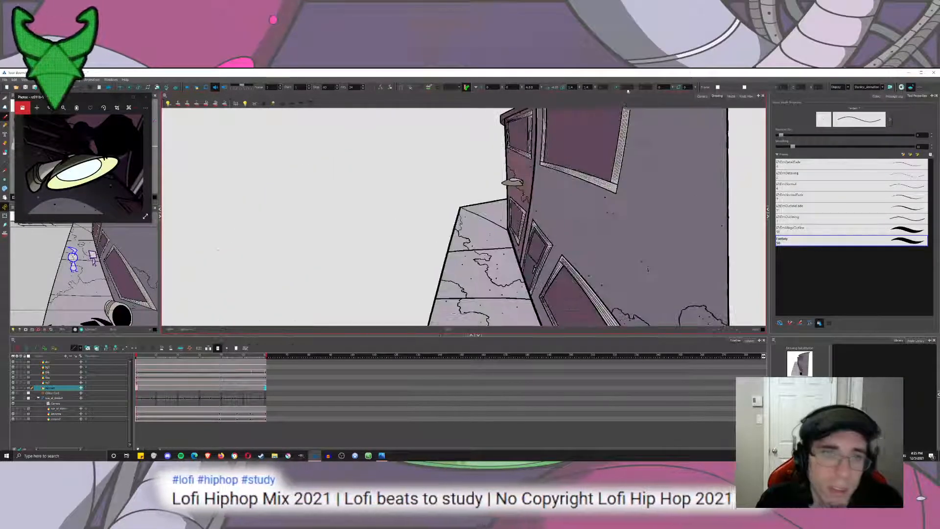
key(ctrl+s)
drag(655, 178, 614, 211)
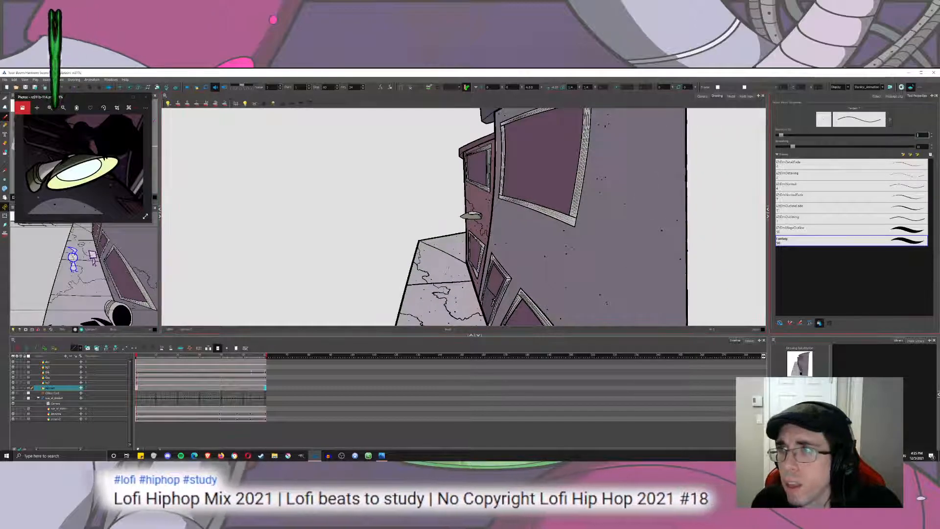
text(10)
key(Return)
drag(493, 138, 472, 230)
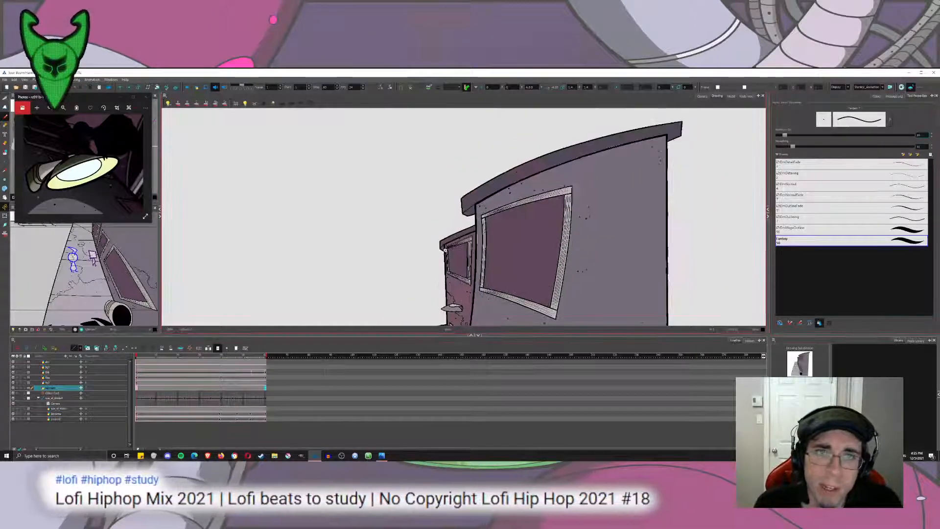
scroll(473, 230, up, 3)
drag(366, 265, 458, 229)
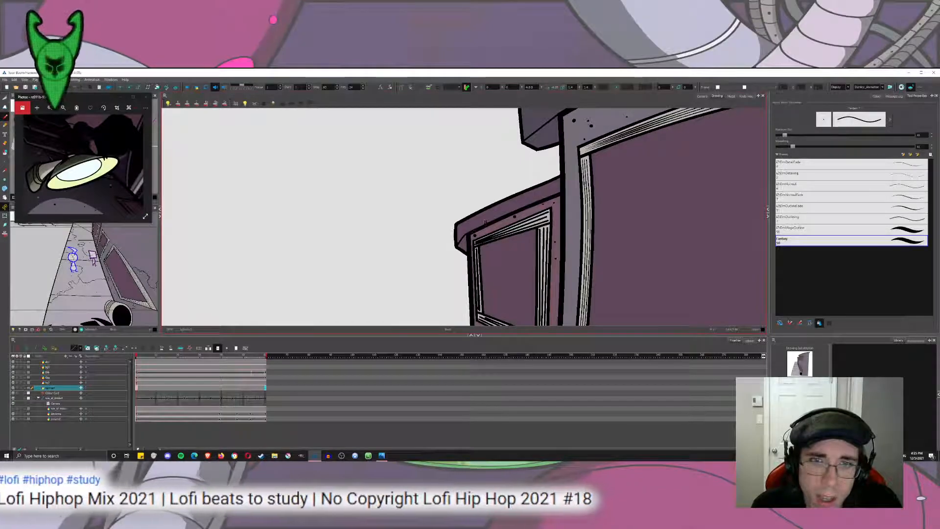
key(ctrl+z)
Set the brush size to 5 and draw short seam lines across the far building's roof overhang.
double_click(919, 135)
text(5)
key(Return)
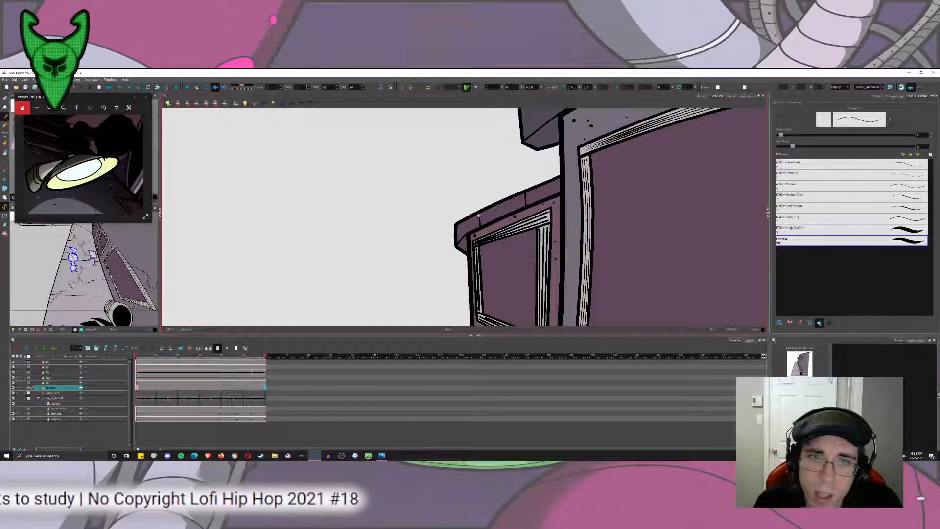
Draw short, evenly spaced seam lines across the full length of the nearer building's roof overhang.
scroll(478, 214, up, 3)
drag(426, 269, 418, 230)
drag(556, 201, 549, 159)
drag(628, 156, 431, 238)
drag(544, 211, 538, 177)
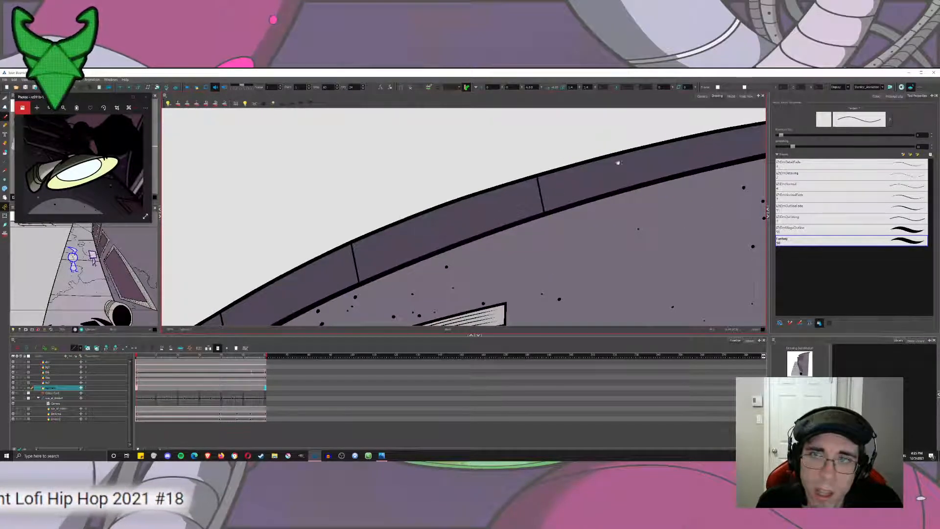
drag(605, 165, 420, 213)
mouse_move(538, 209)
mouse_down()
mouse_move(534, 181)
mouse_move(492, 209)
mouse_up()
Switch to the camera view and play the animation to check the textured background in the shot.
click(703, 97)
scroll(569, 190, down, 7)
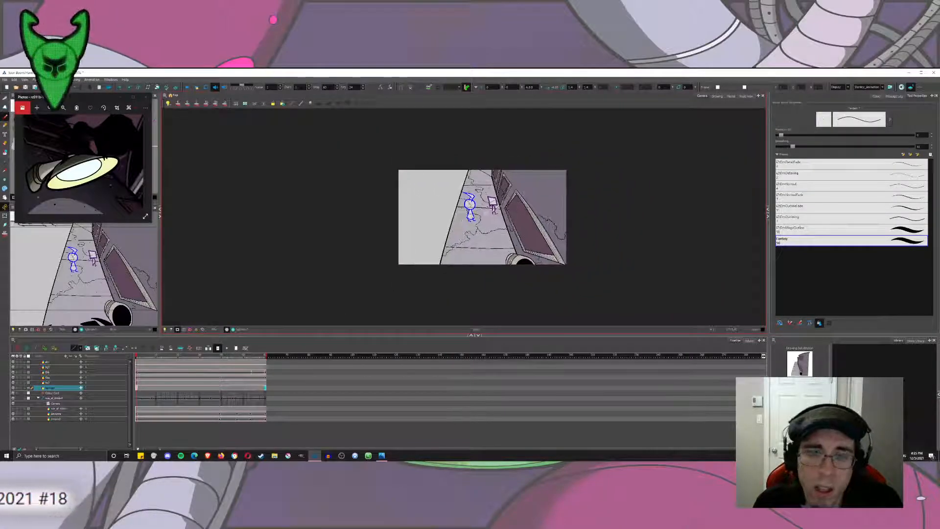
click(187, 86)
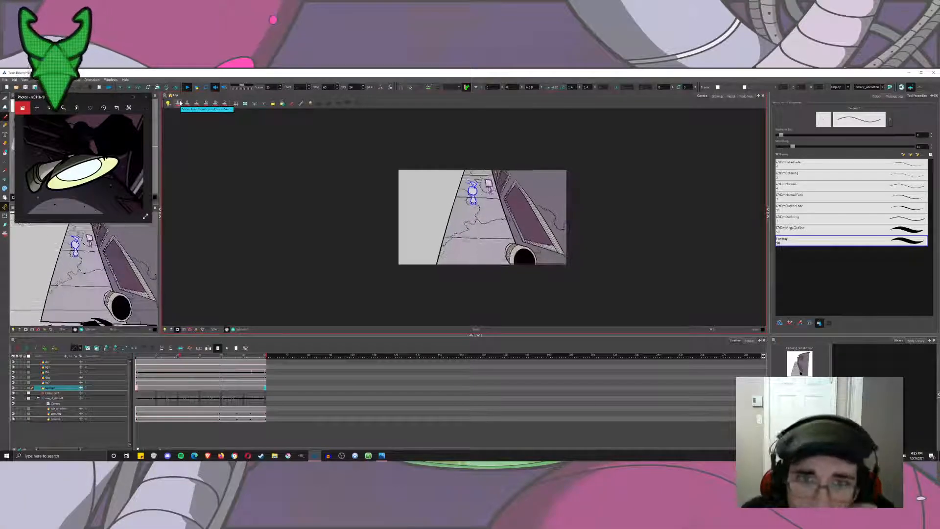